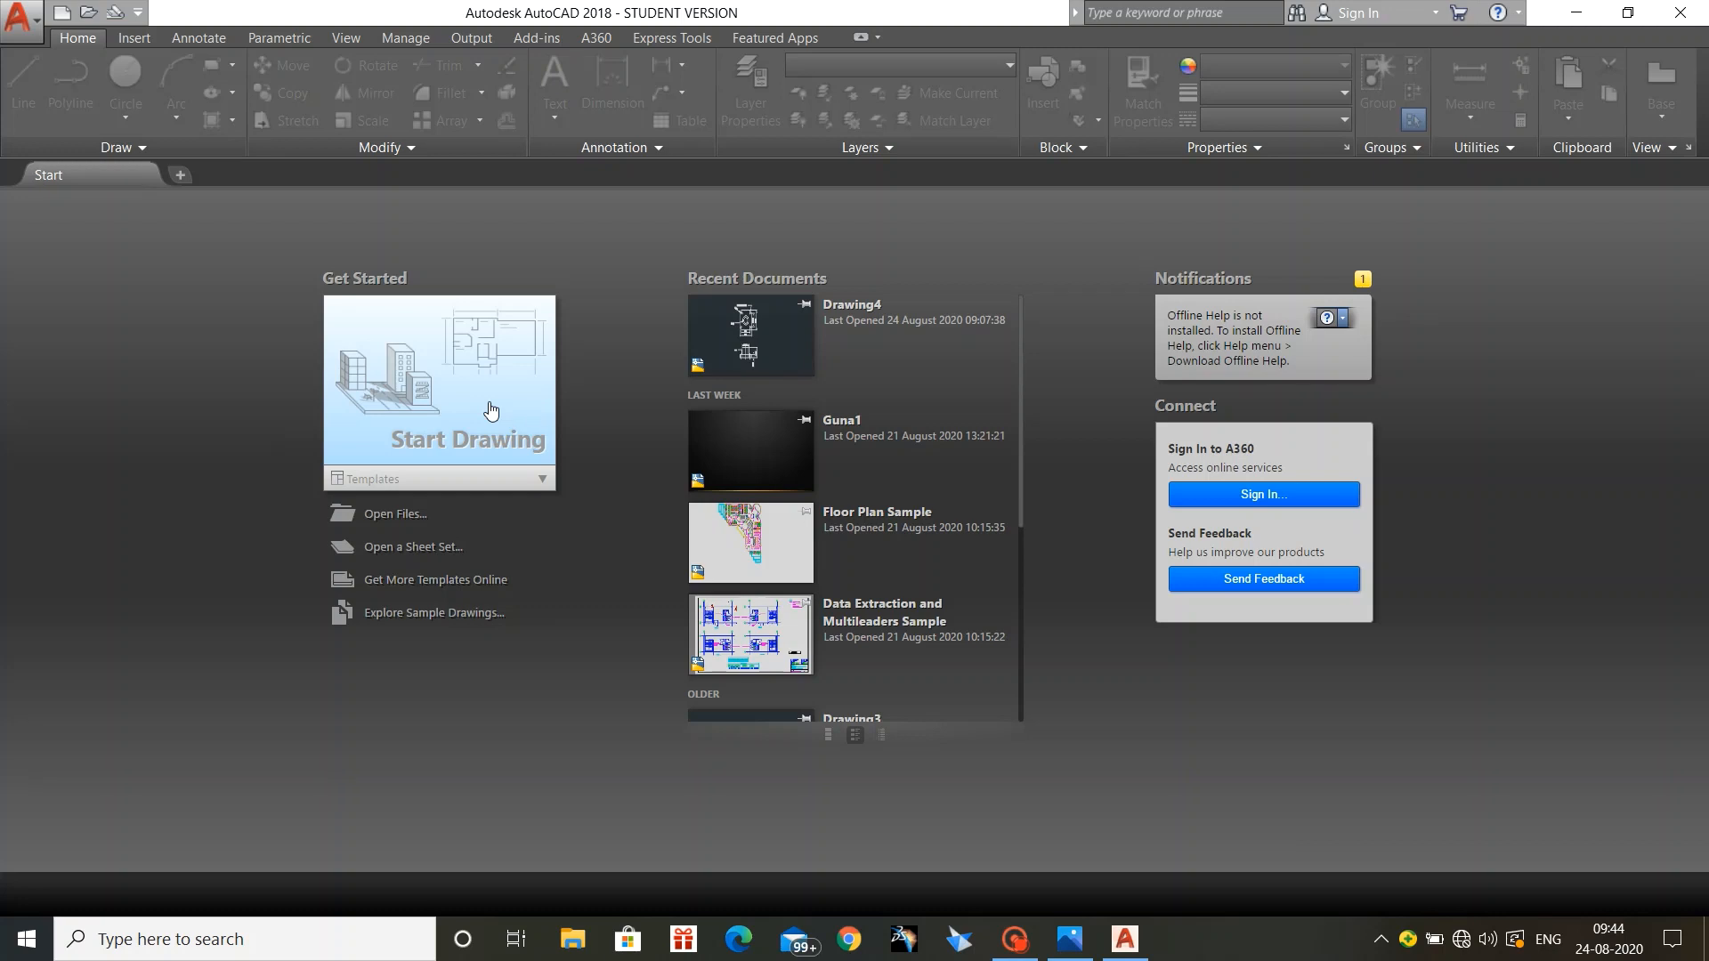
Step: Start a new drawing and review the dimensioned front and top views in the reference image in Photos before returning to AutoCAD
{"action": "left_click", "coordinate": [490, 411]}
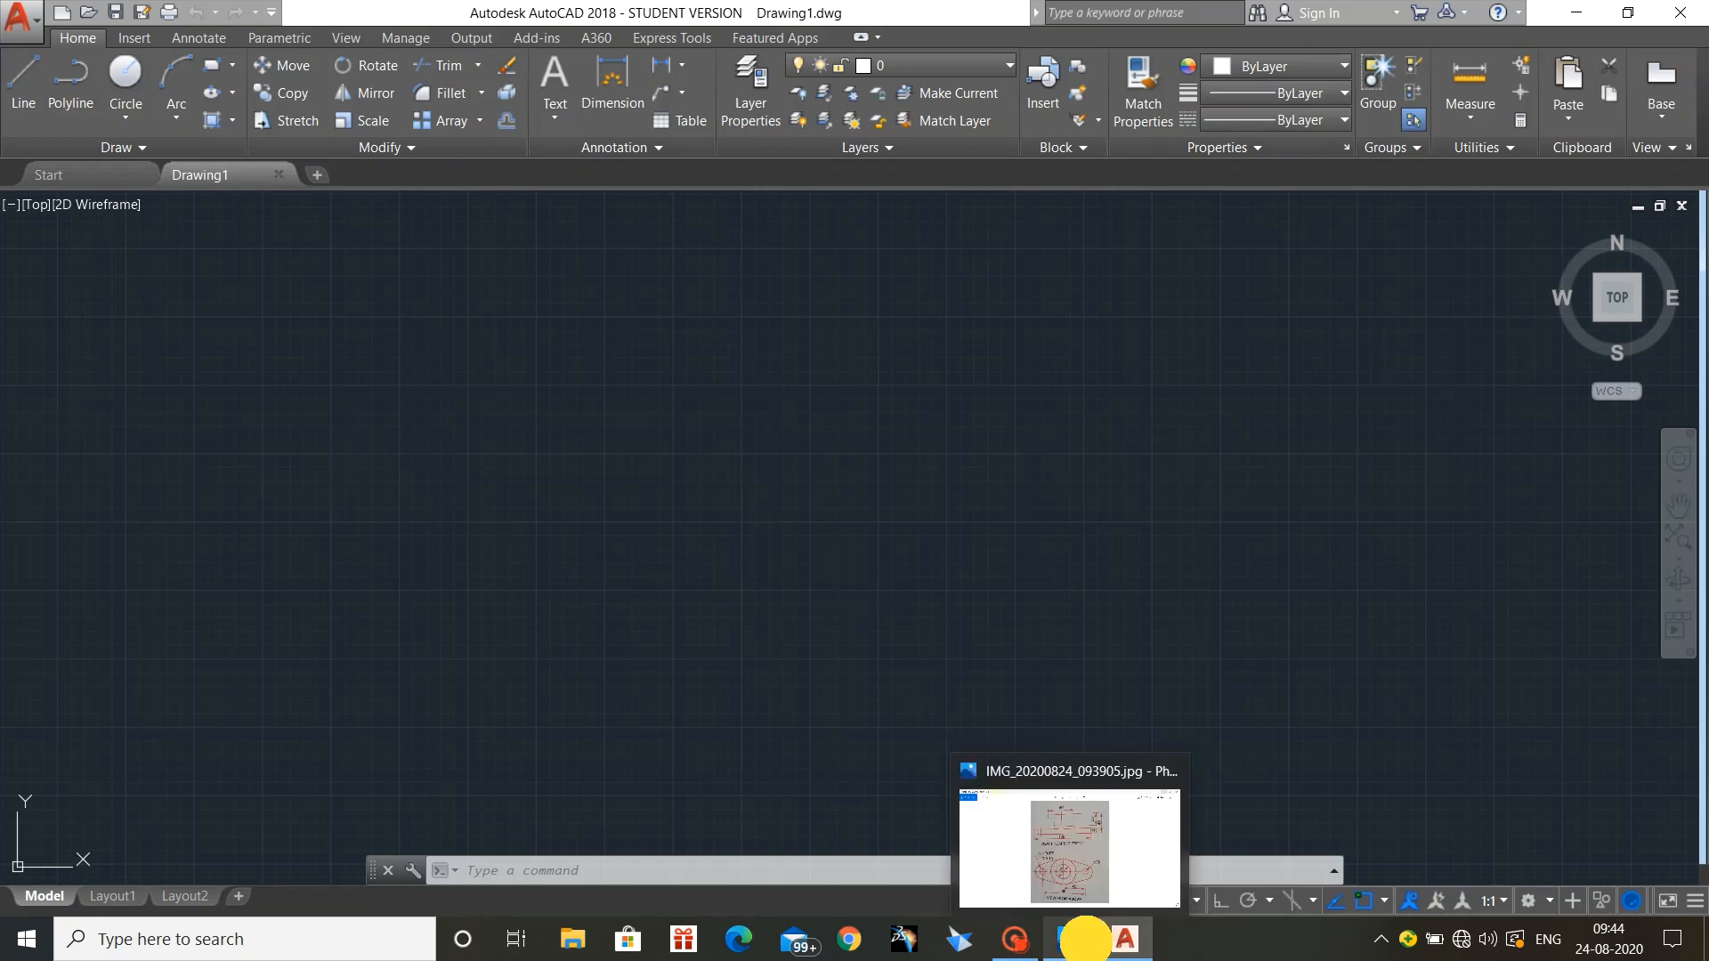
{"action": "left_click", "coordinate": [1085, 945]}
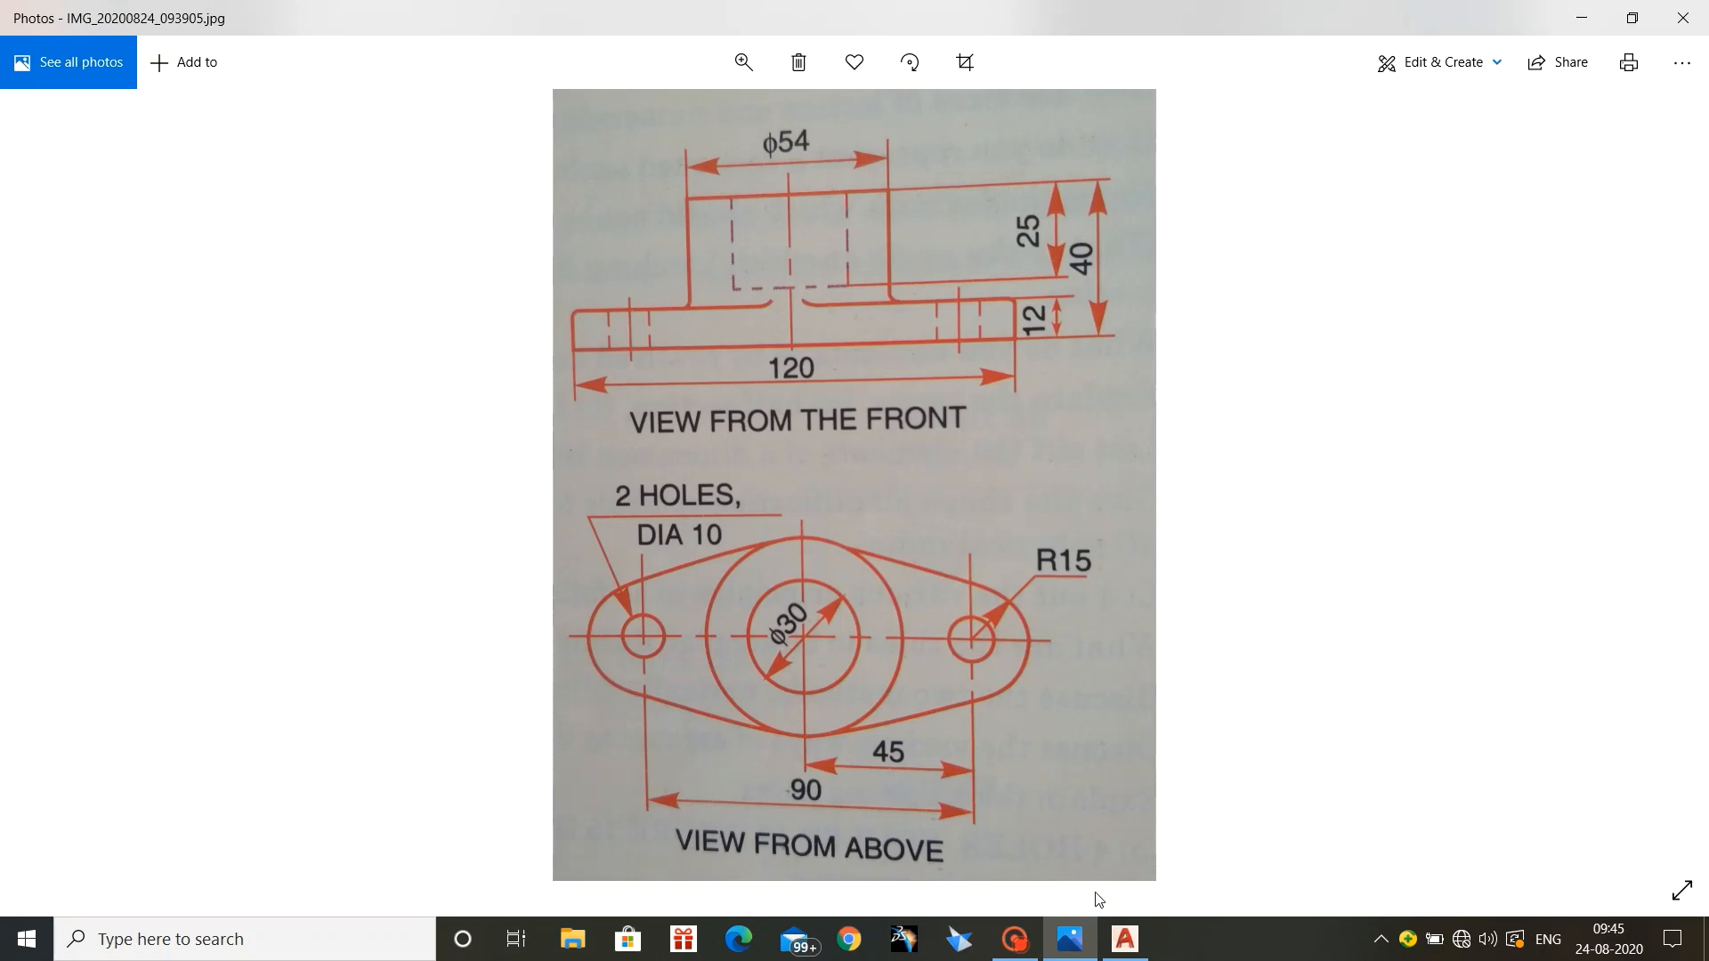
{"action": "left_click", "coordinate": [1124, 939]}
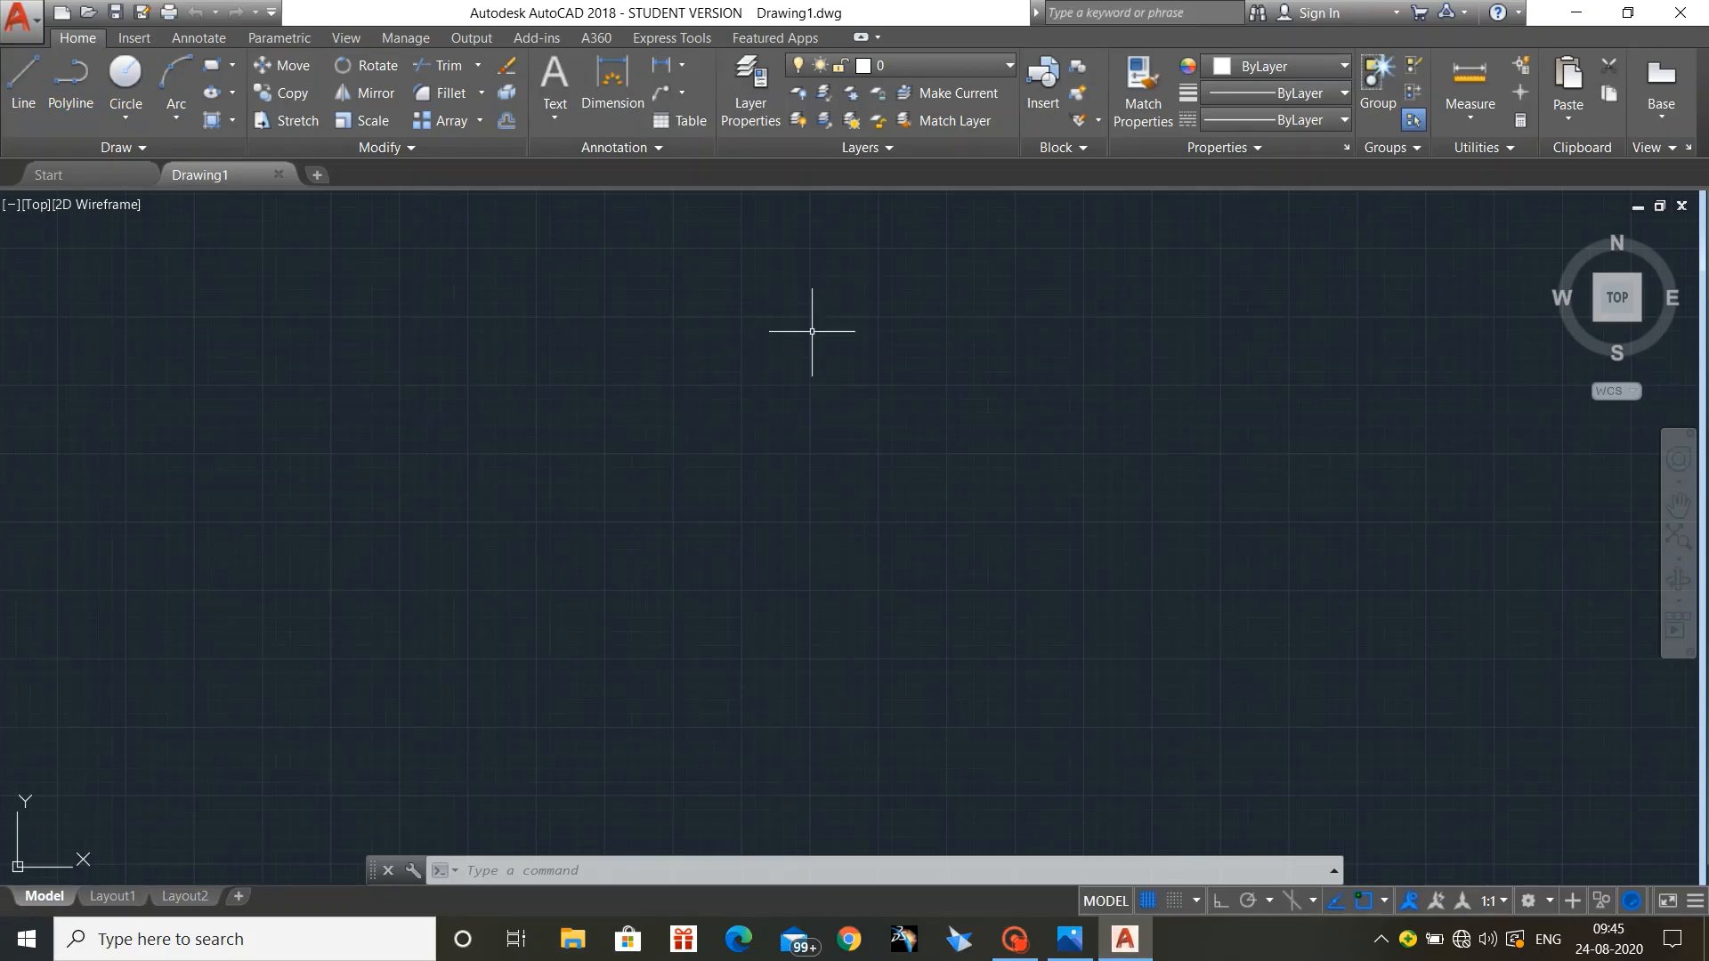
{"action": "left_click", "coordinate": [791, 492]}
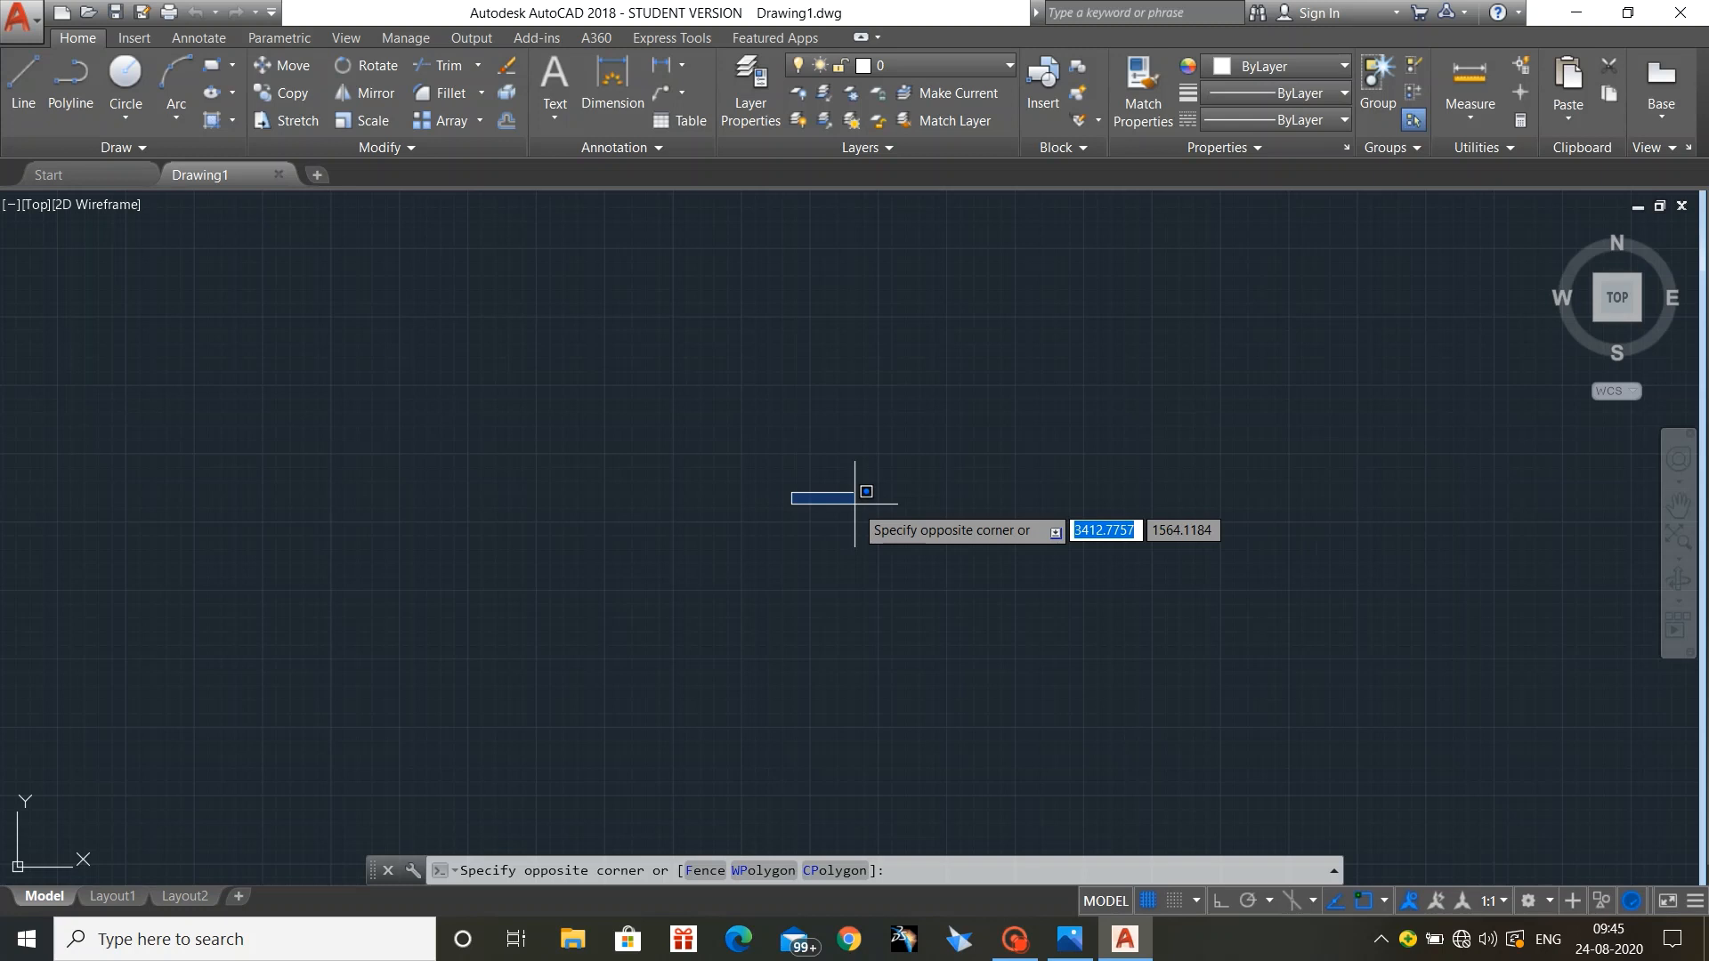
{"action": "key", "text": "Escape"}
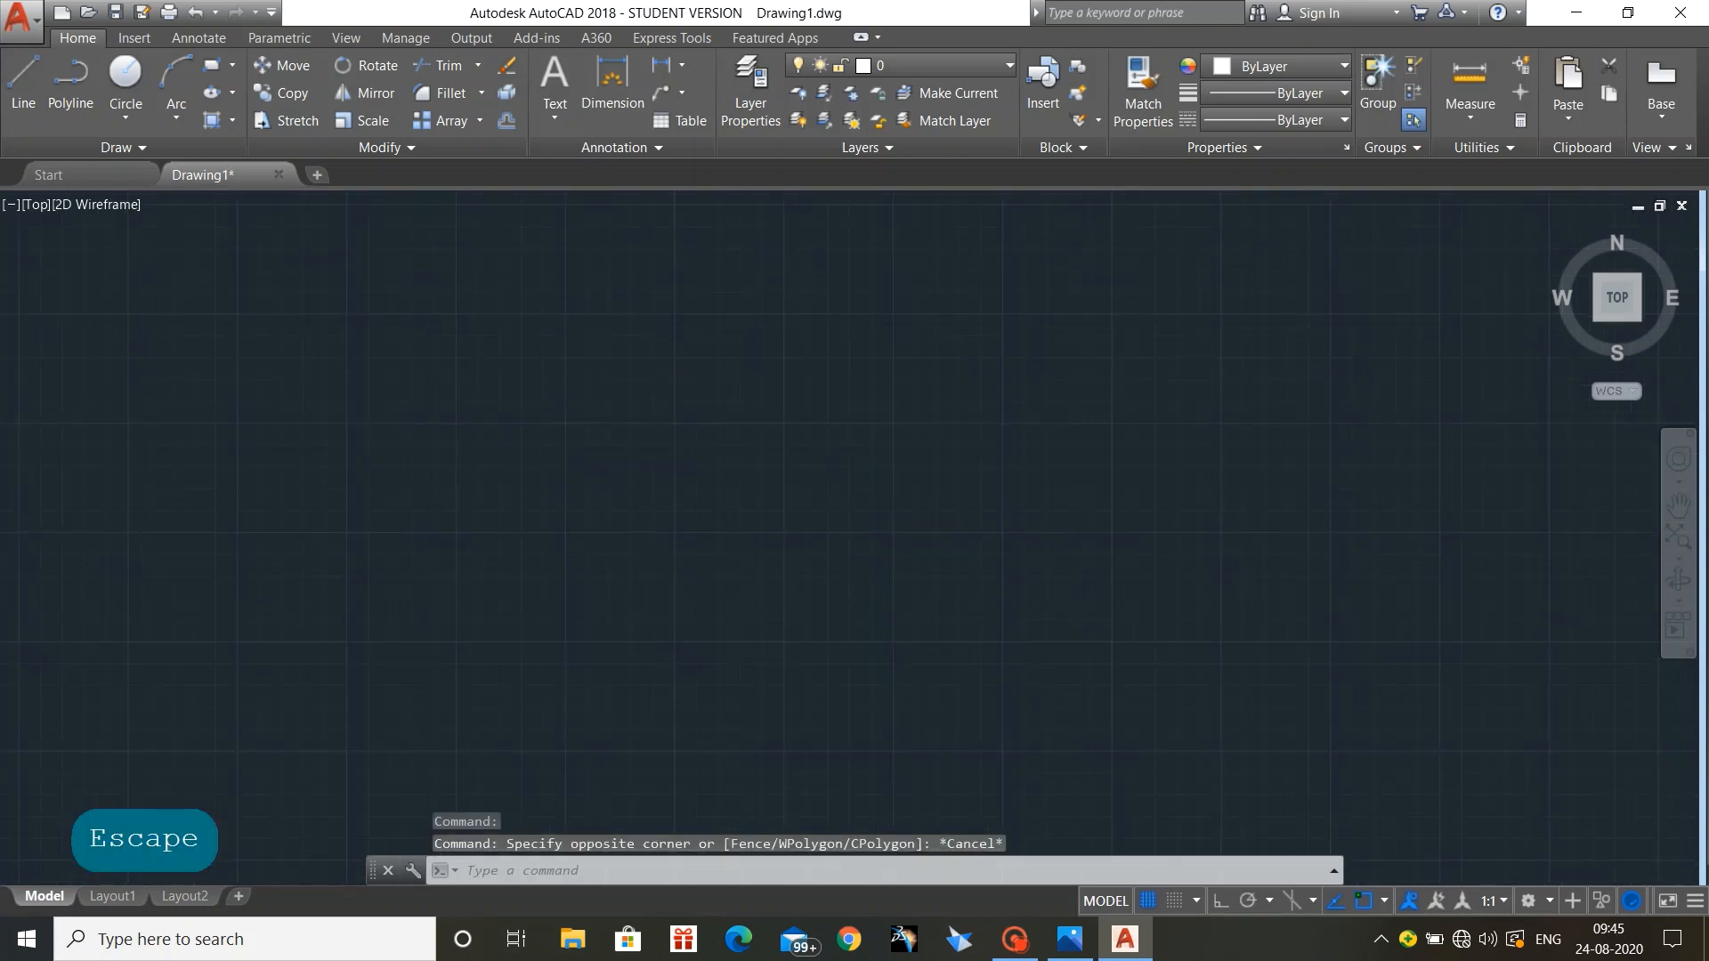
{"action": "left_click", "coordinate": [813, 476]}
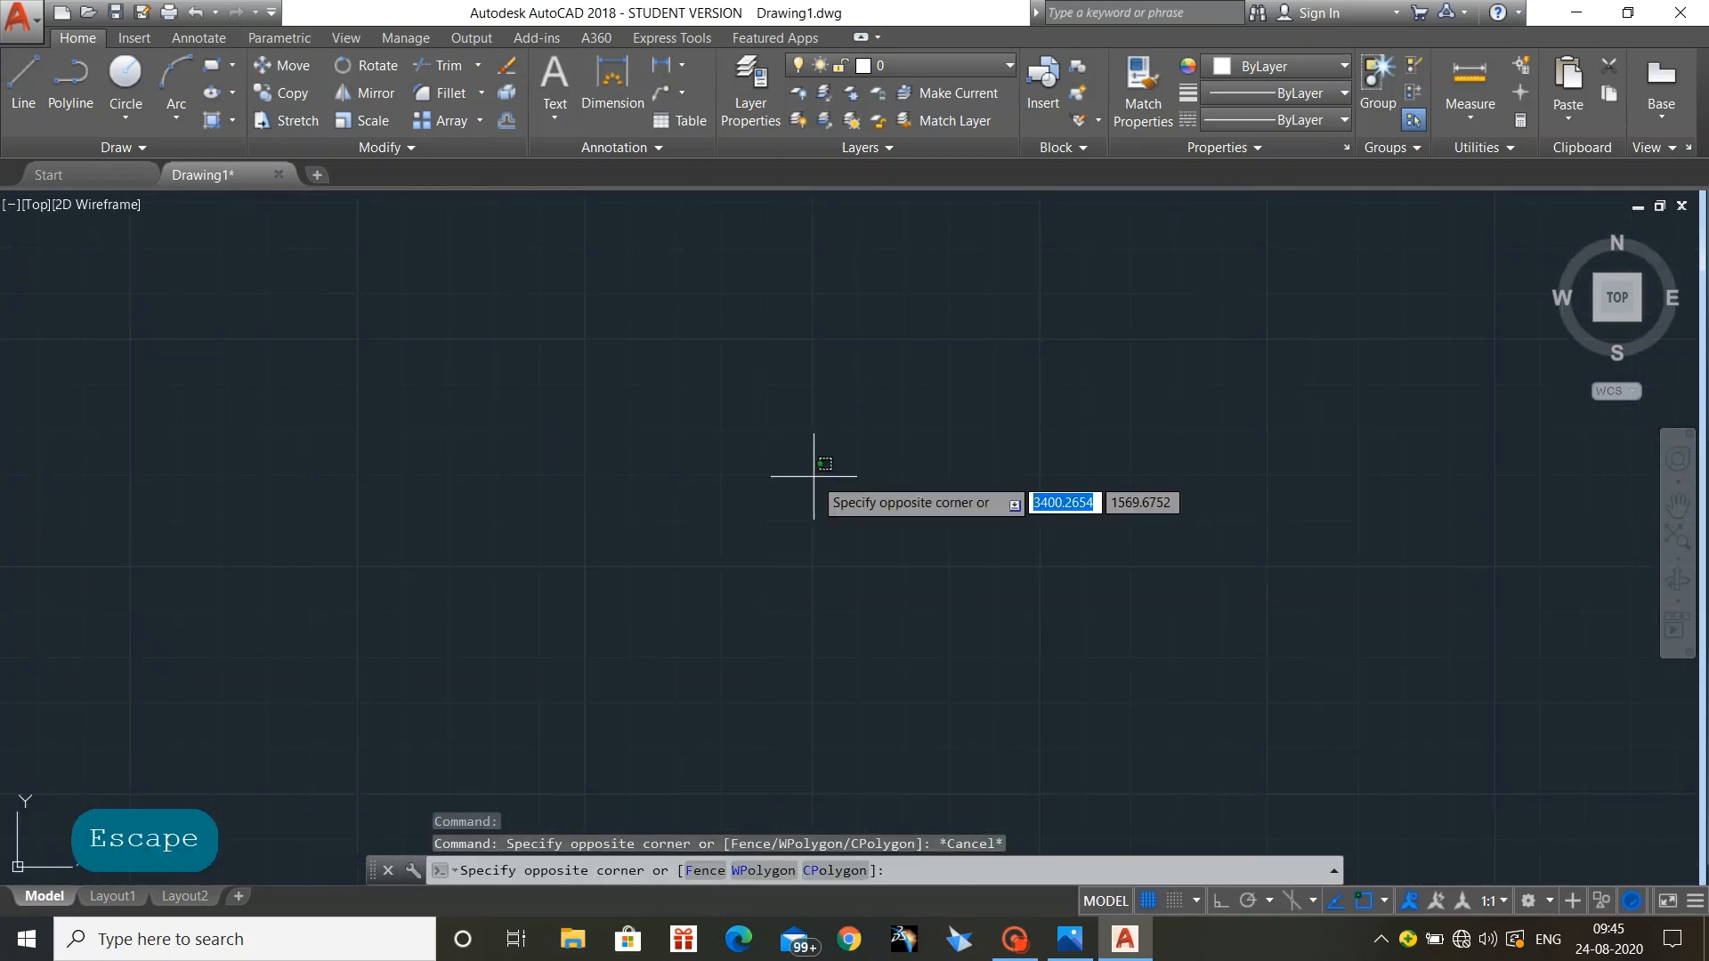
{"action": "left_click", "coordinate": [886, 549]}
{"action": "key", "text": "Escape"}
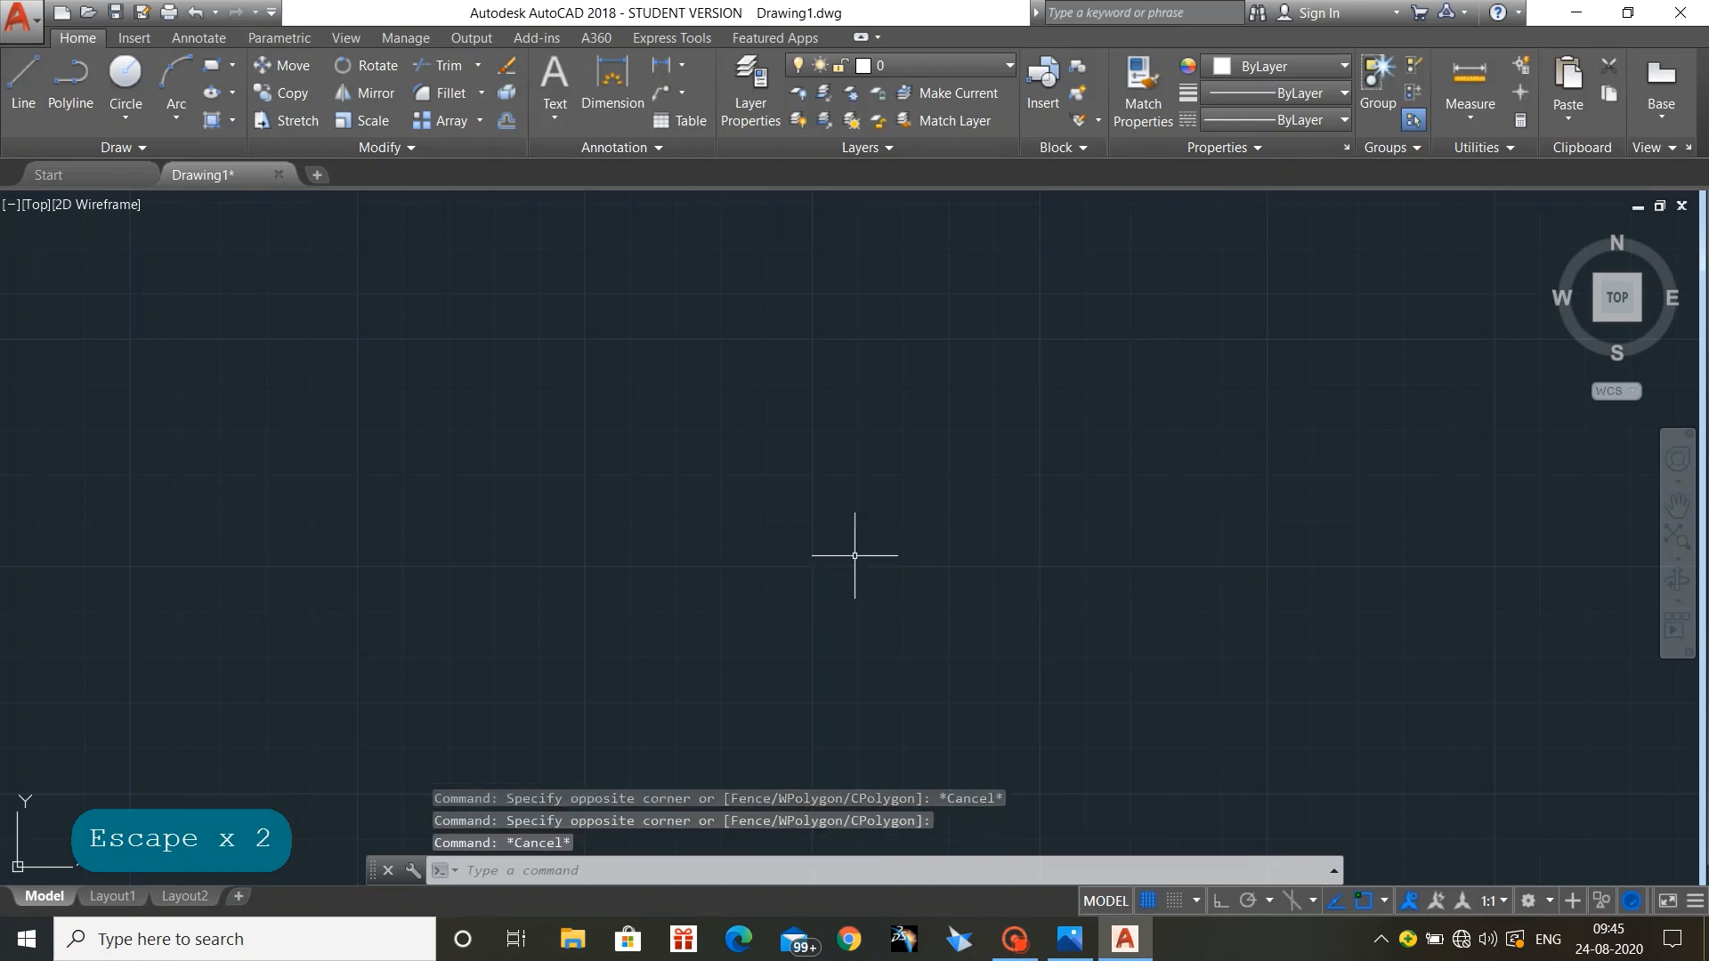
{"action": "left_click", "coordinate": [683, 398]}
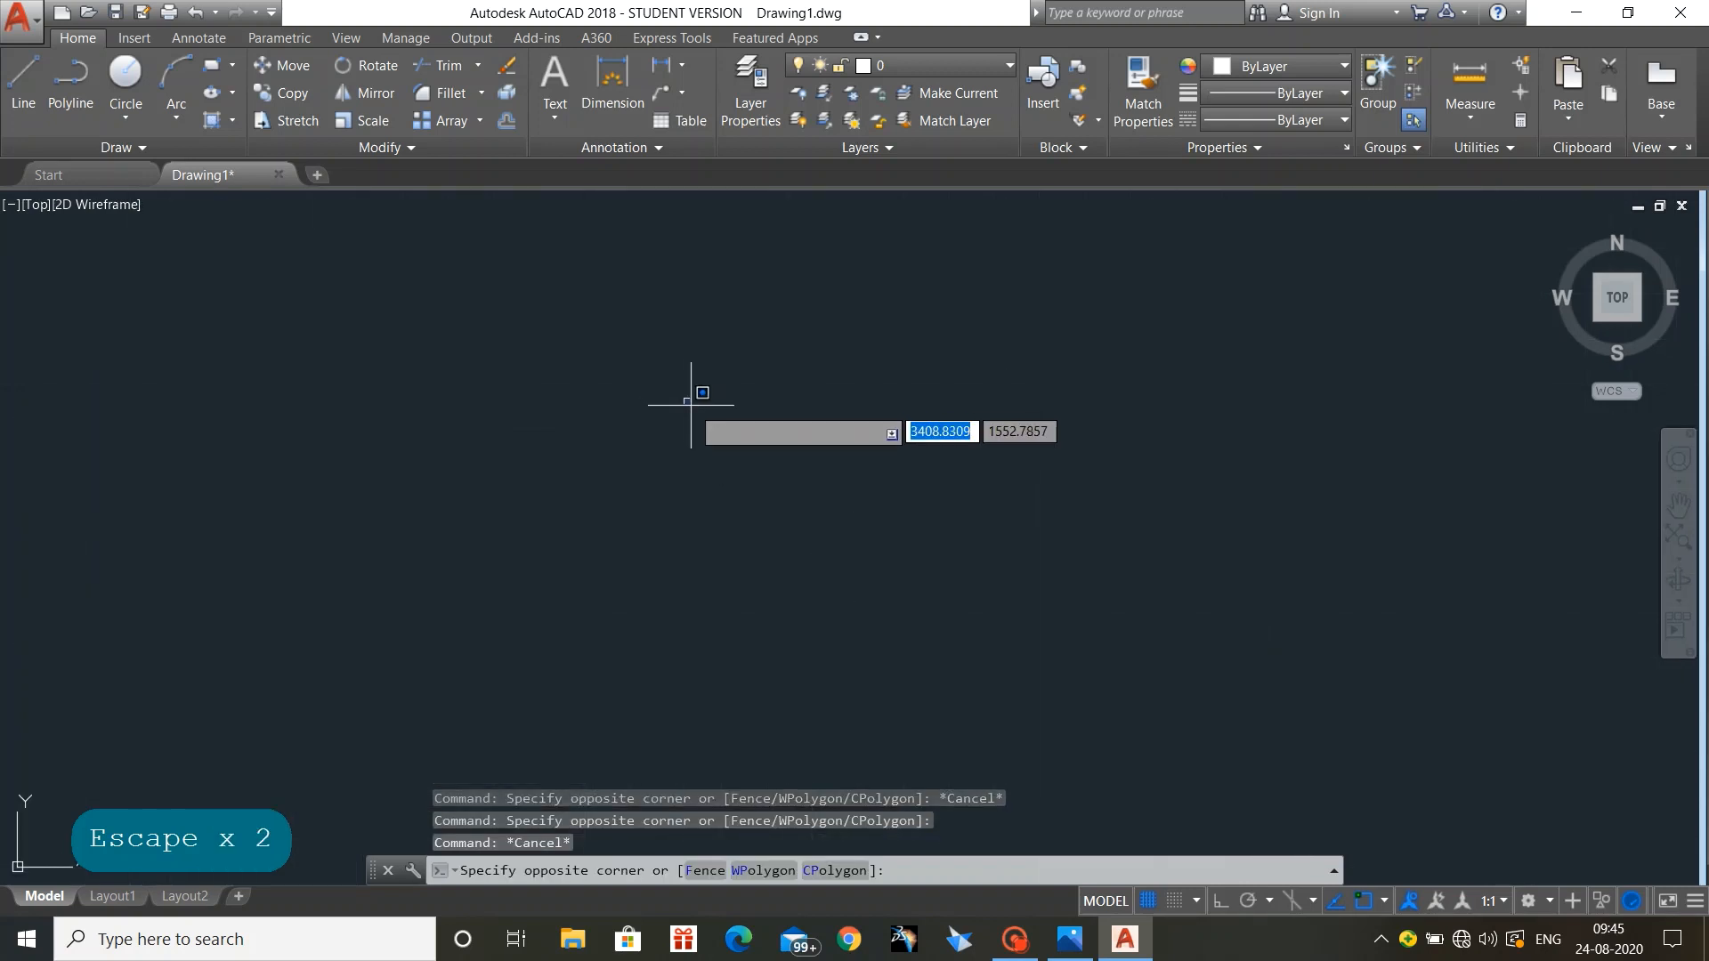
{"action": "left_click", "coordinate": [799, 481]}
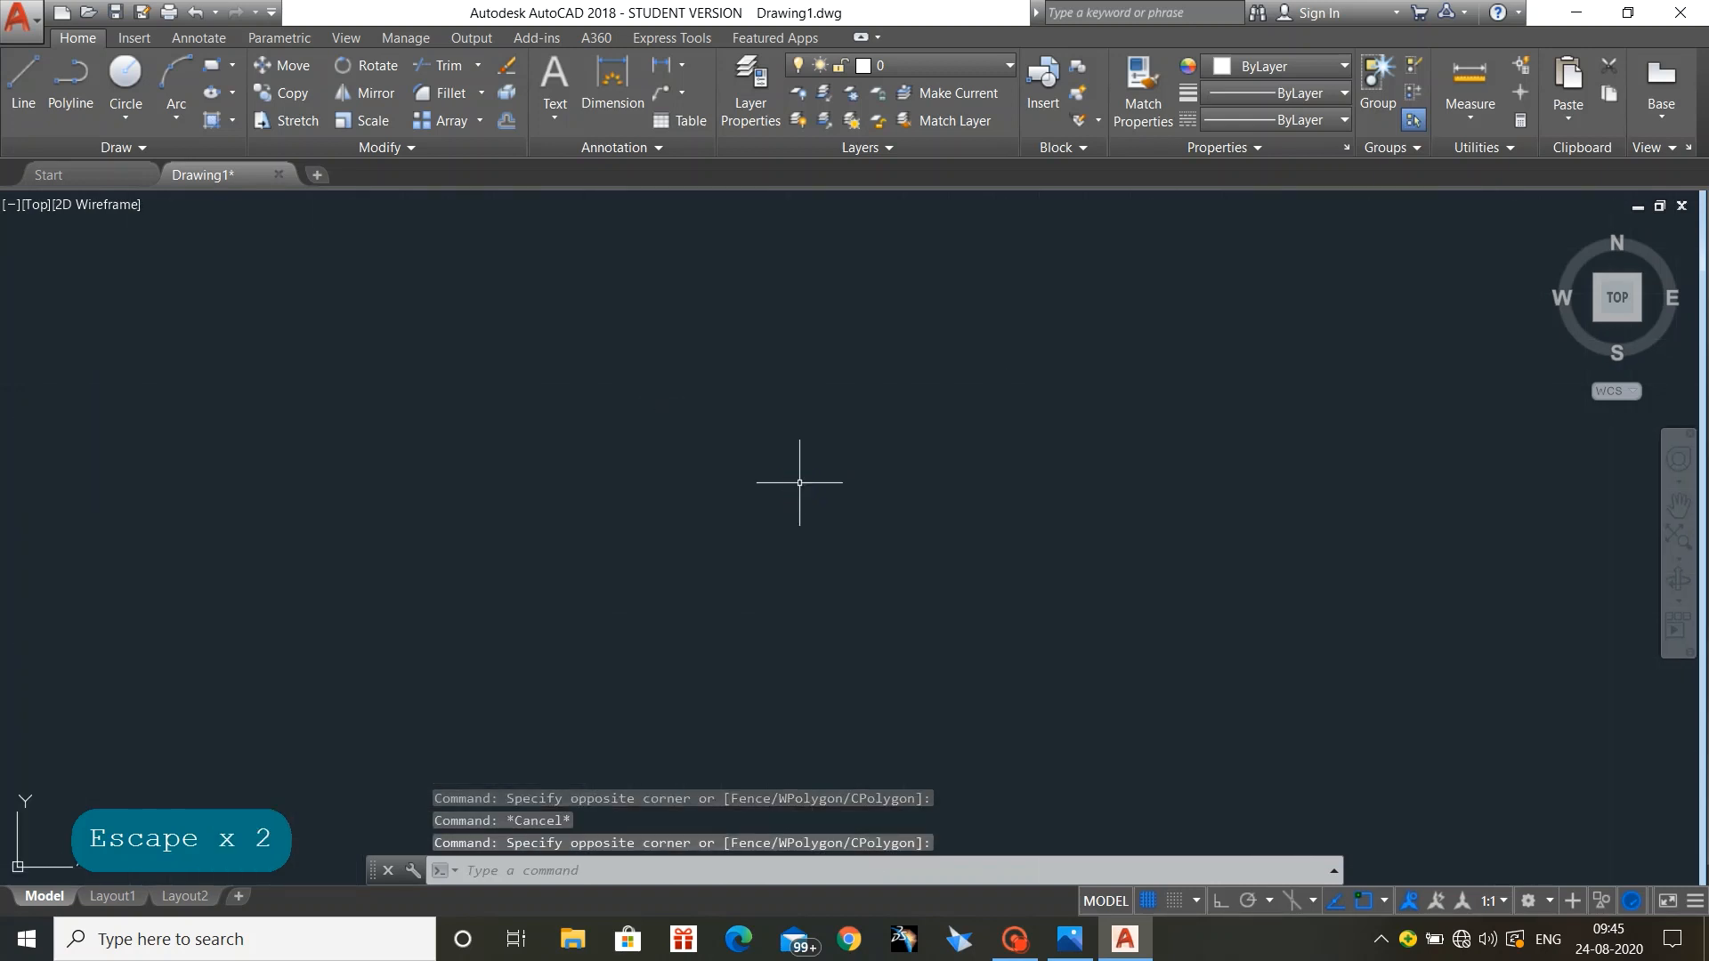
Step: Load the ISO long-dash short-dash linetype ACAD_ISO08W100 from acadiso.lin into the drawing
{"action": "left_click", "coordinate": [1320, 119]}
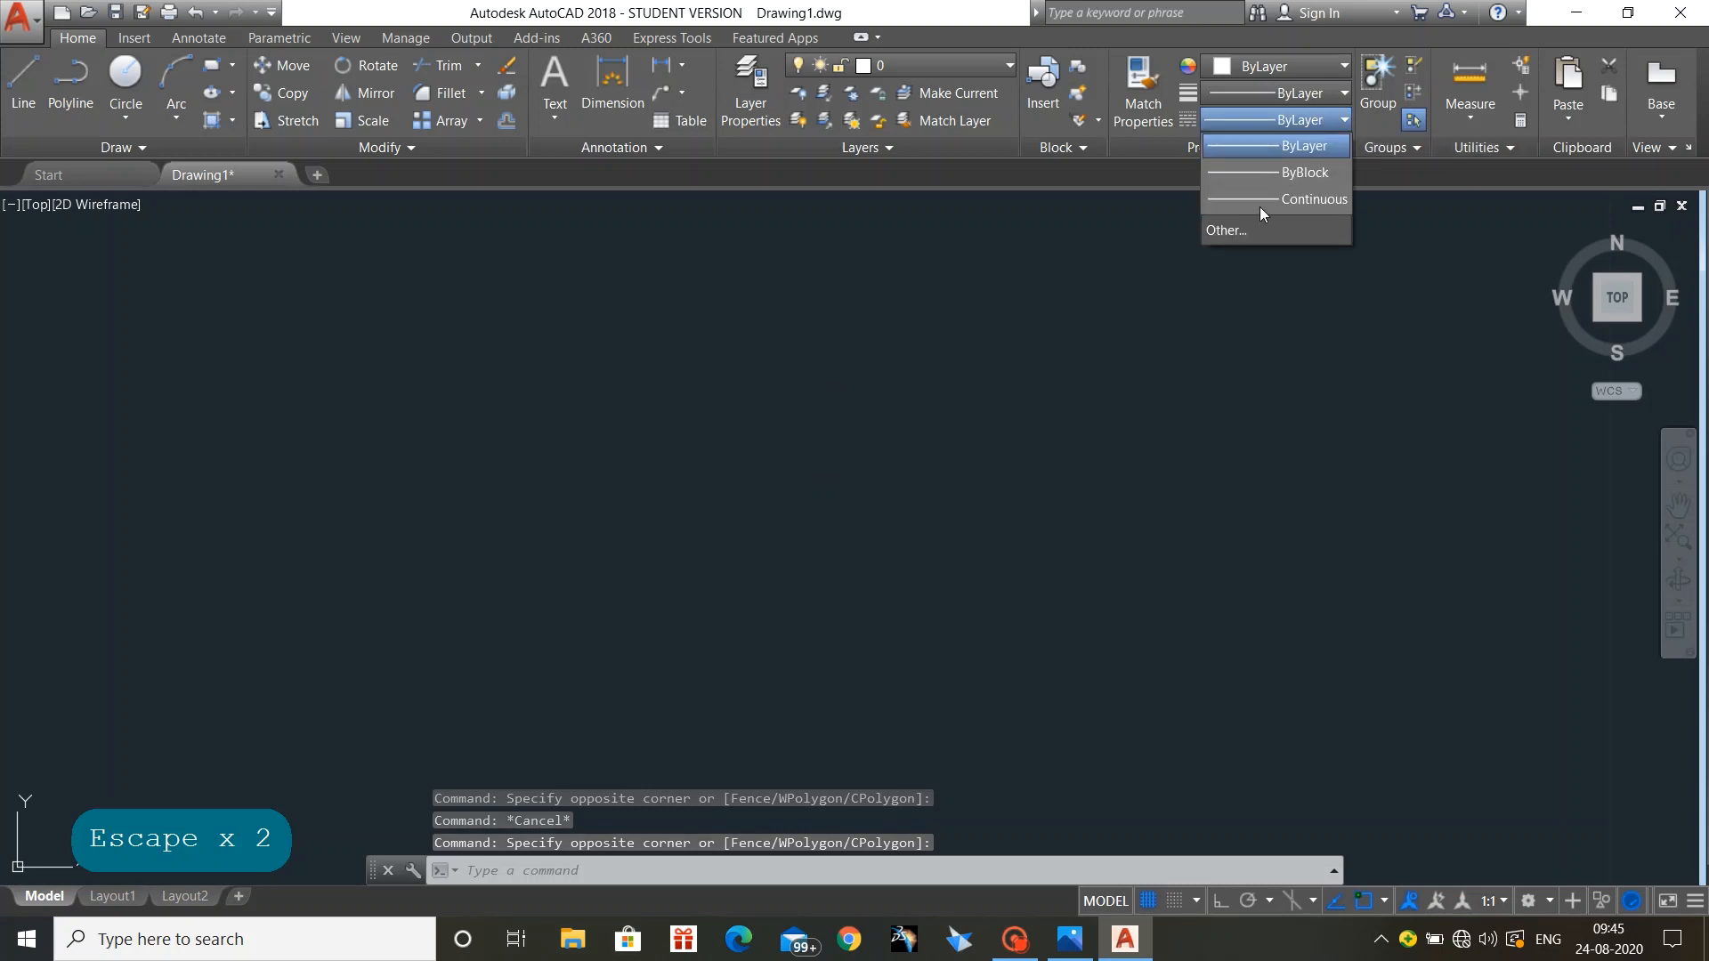
{"action": "left_click", "coordinate": [1241, 226]}
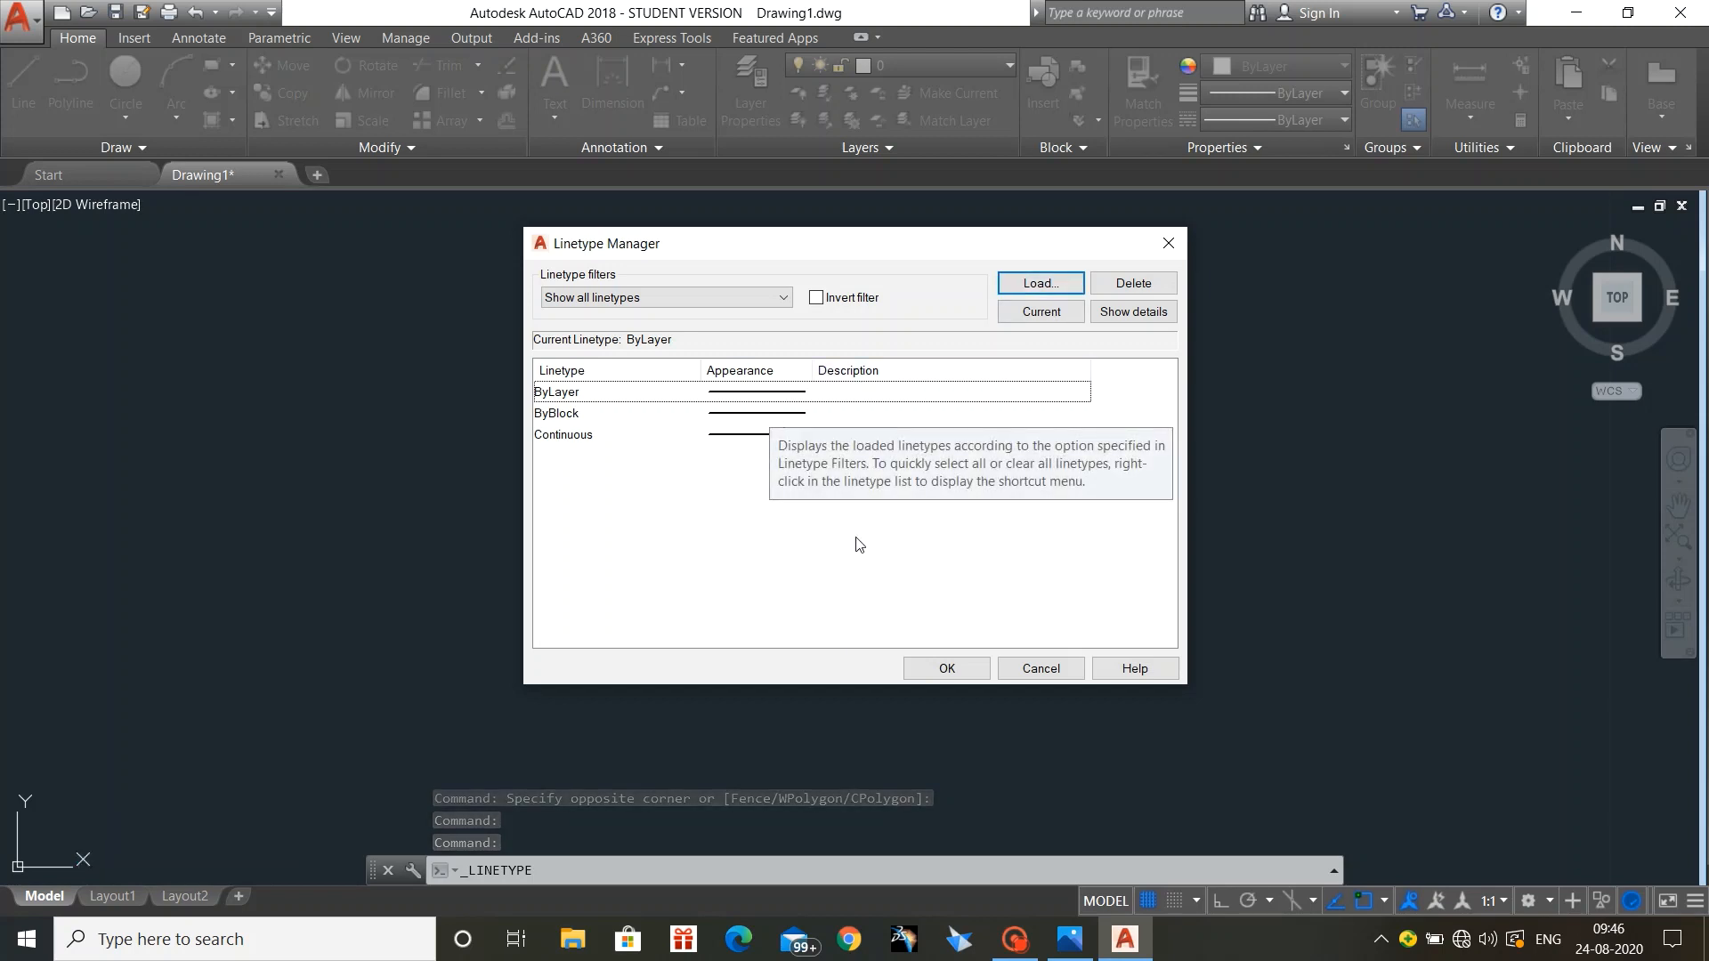
{"action": "left_click", "coordinate": [1041, 284]}
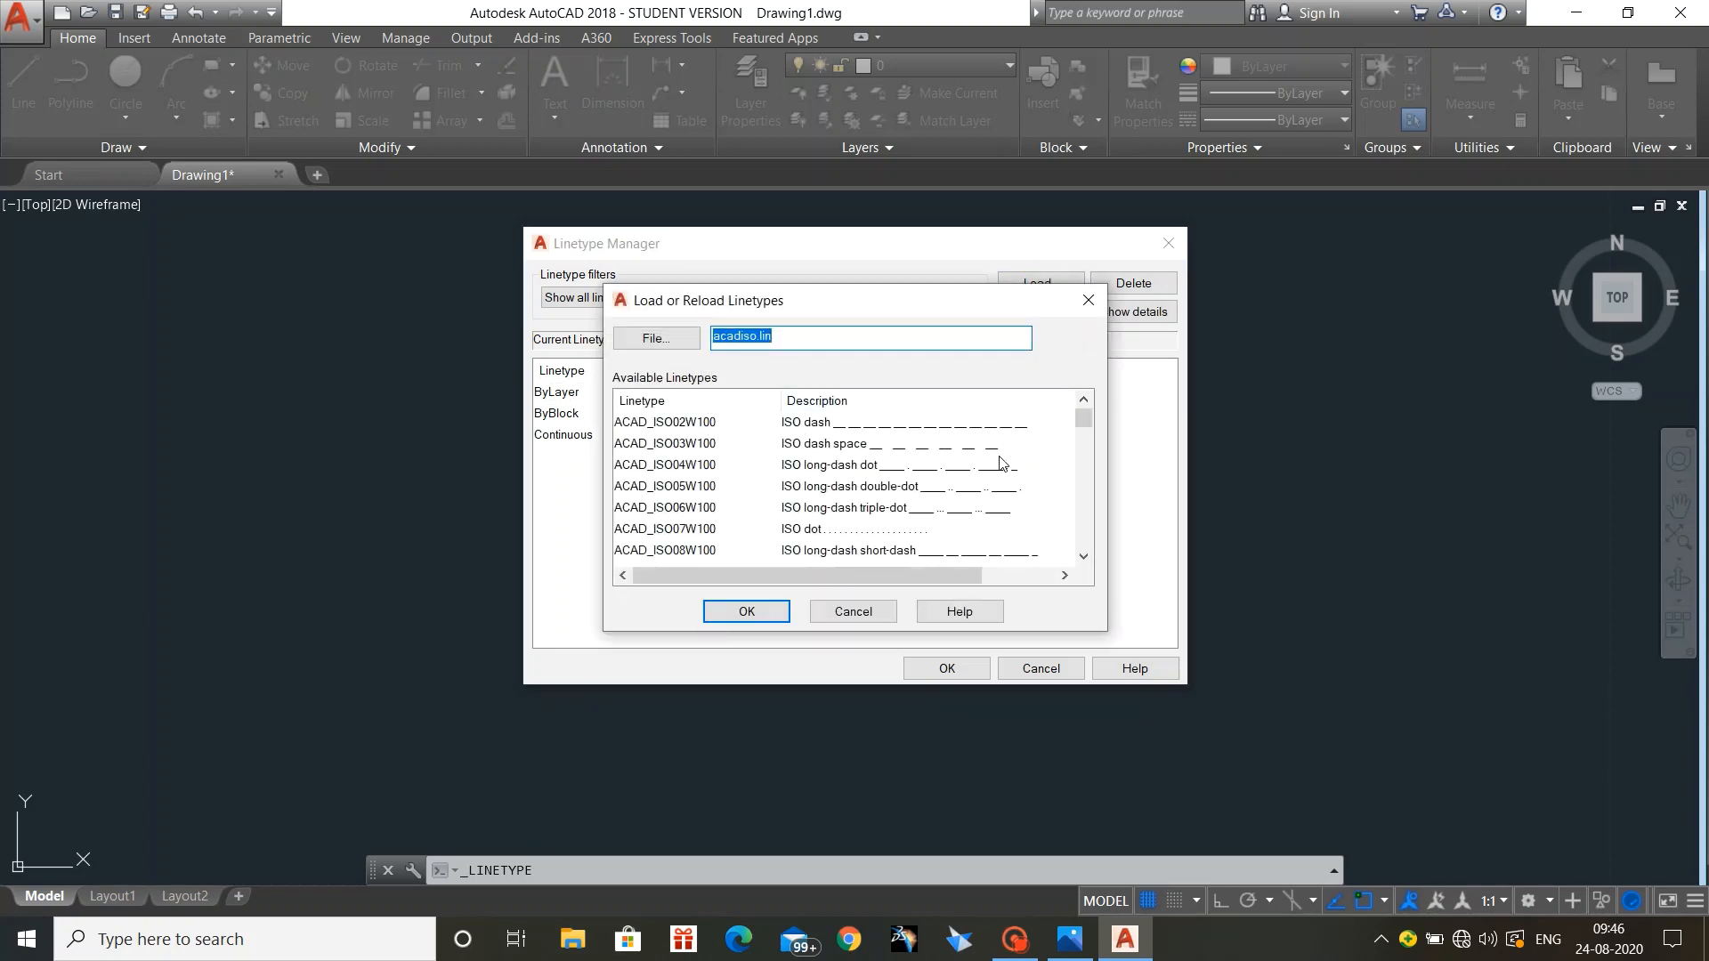
{"action": "scroll", "coordinate": [1057, 483], "scroll_direction": "down", "scroll_amount": 15}
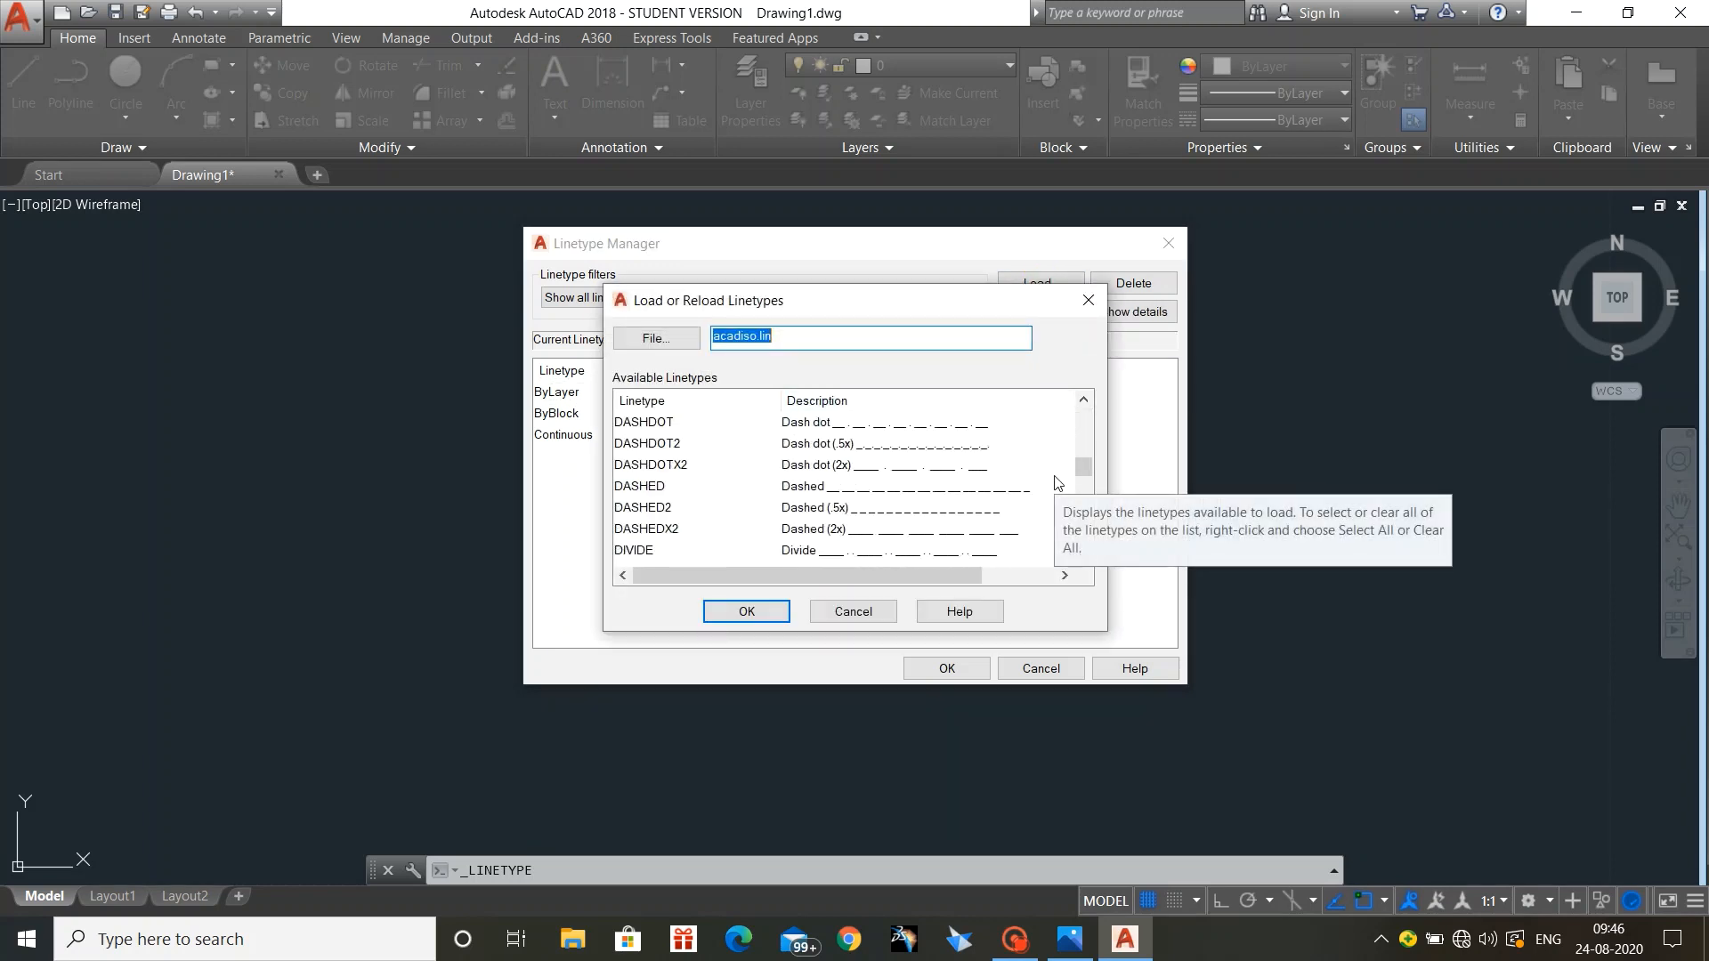
{"action": "scroll", "coordinate": [1057, 483], "scroll_direction": "down", "scroll_amount": 3}
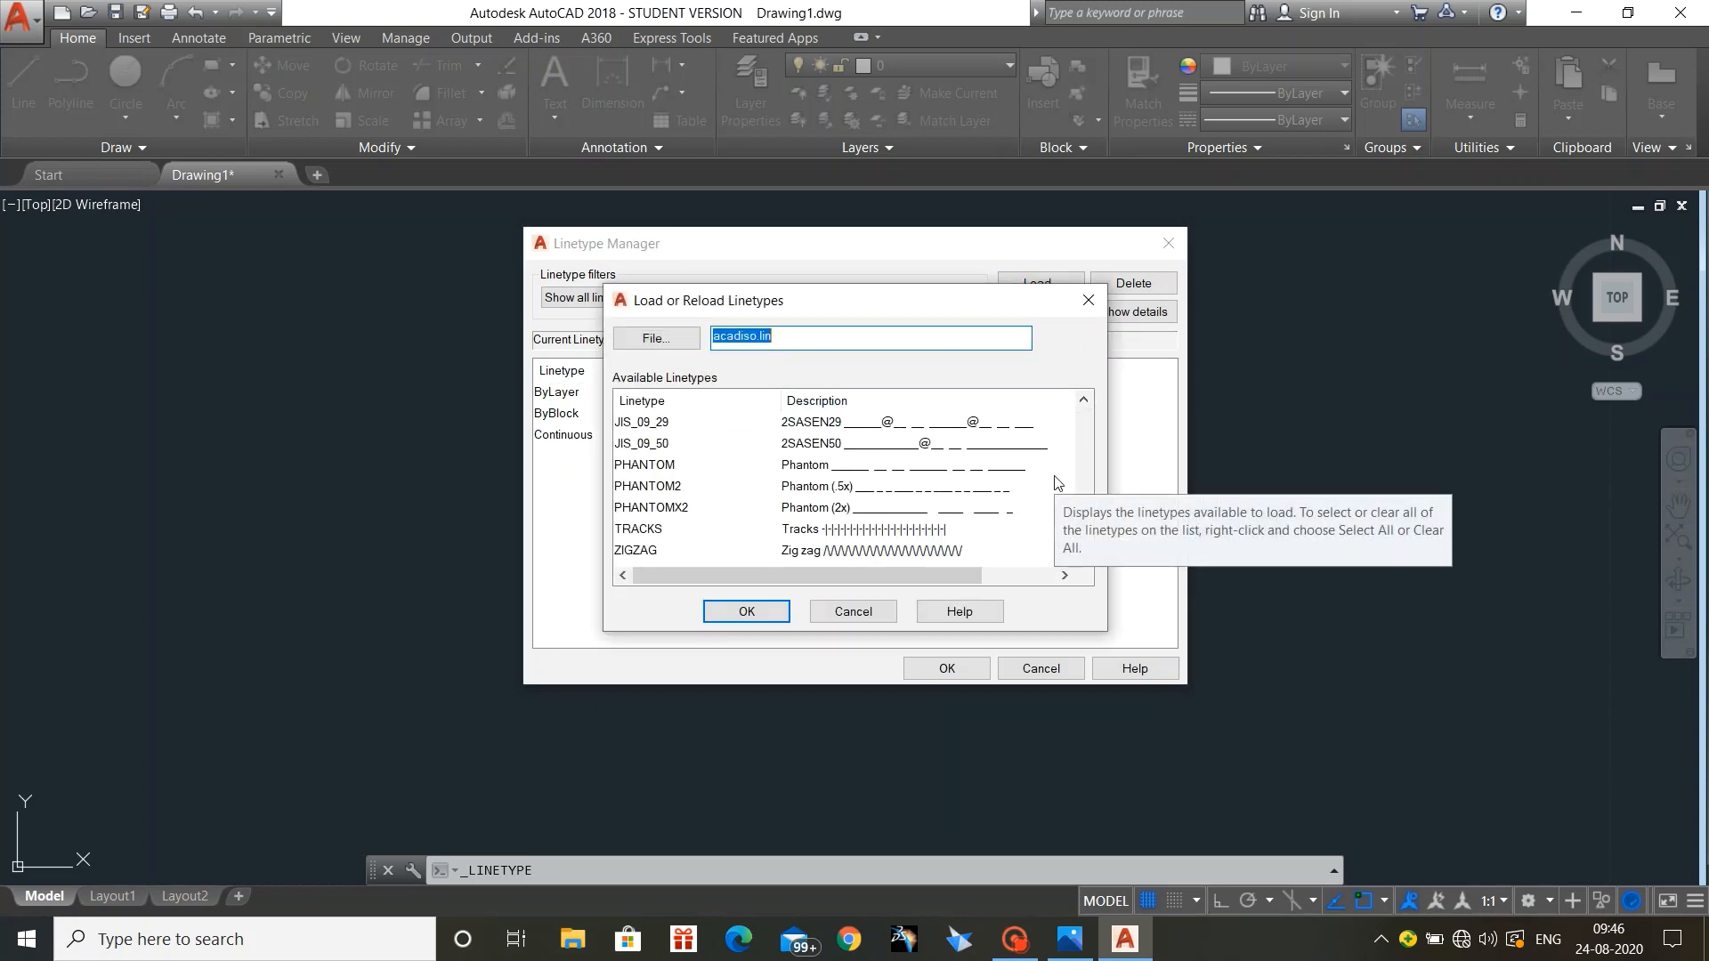
{"action": "scroll", "coordinate": [1057, 483], "scroll_direction": "up", "scroll_amount": 18}
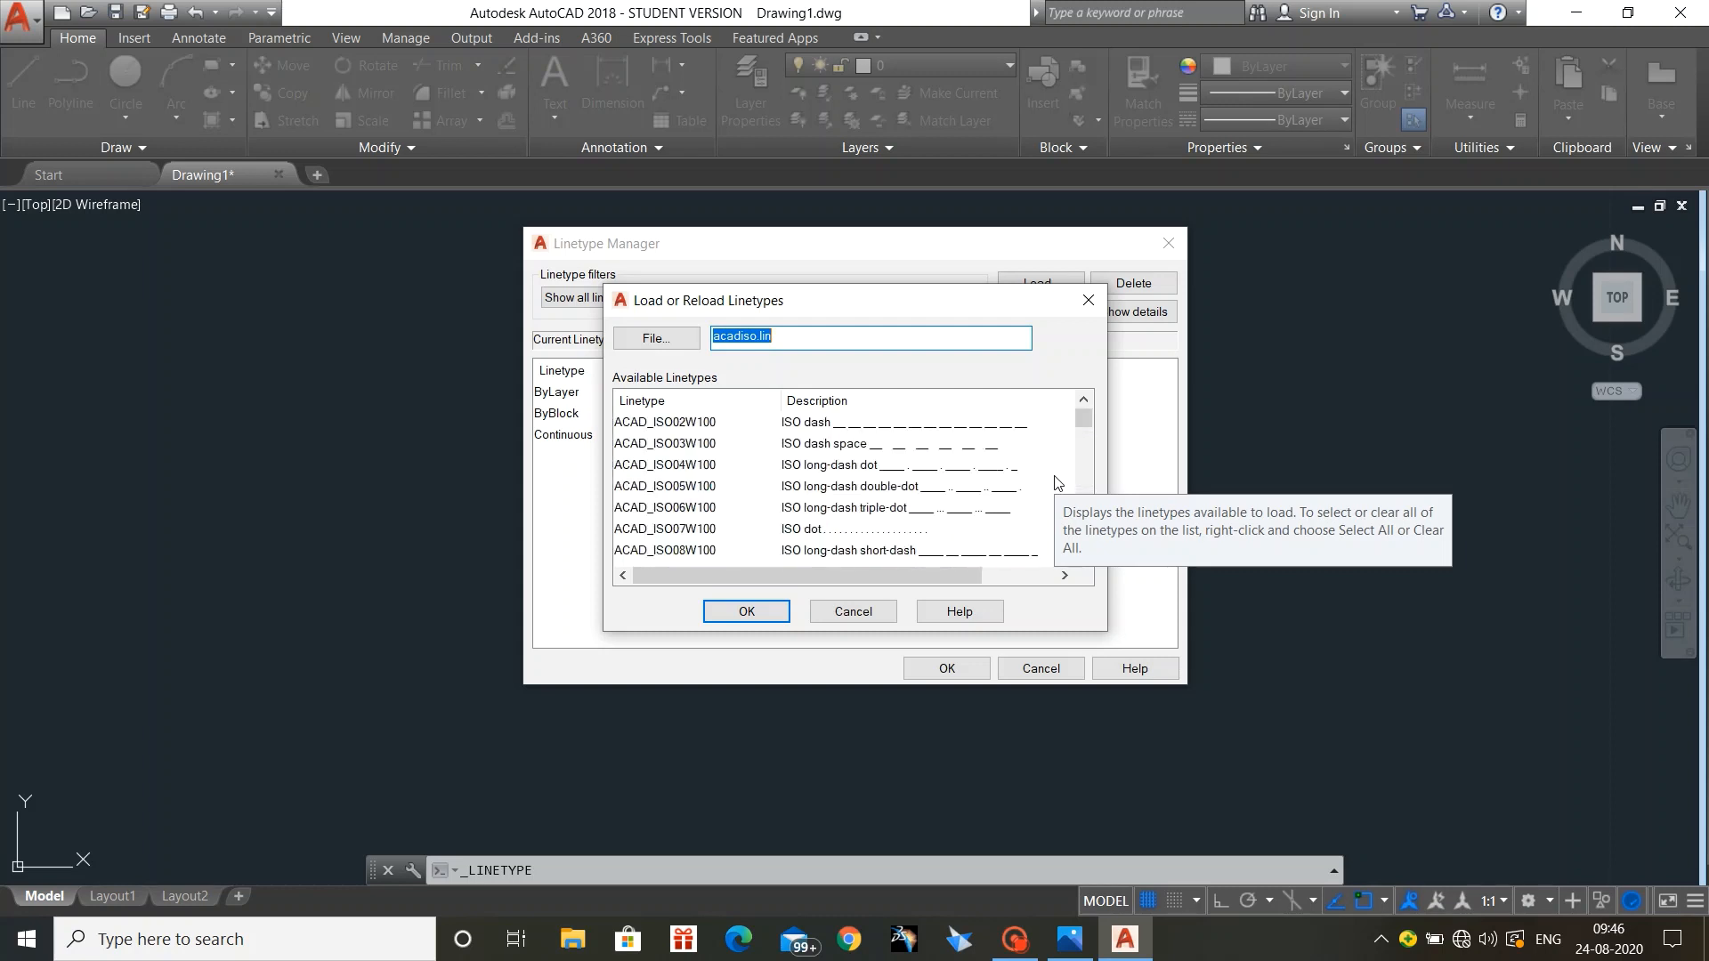
{"action": "scroll", "coordinate": [1057, 484], "scroll_direction": "down", "scroll_amount": 2}
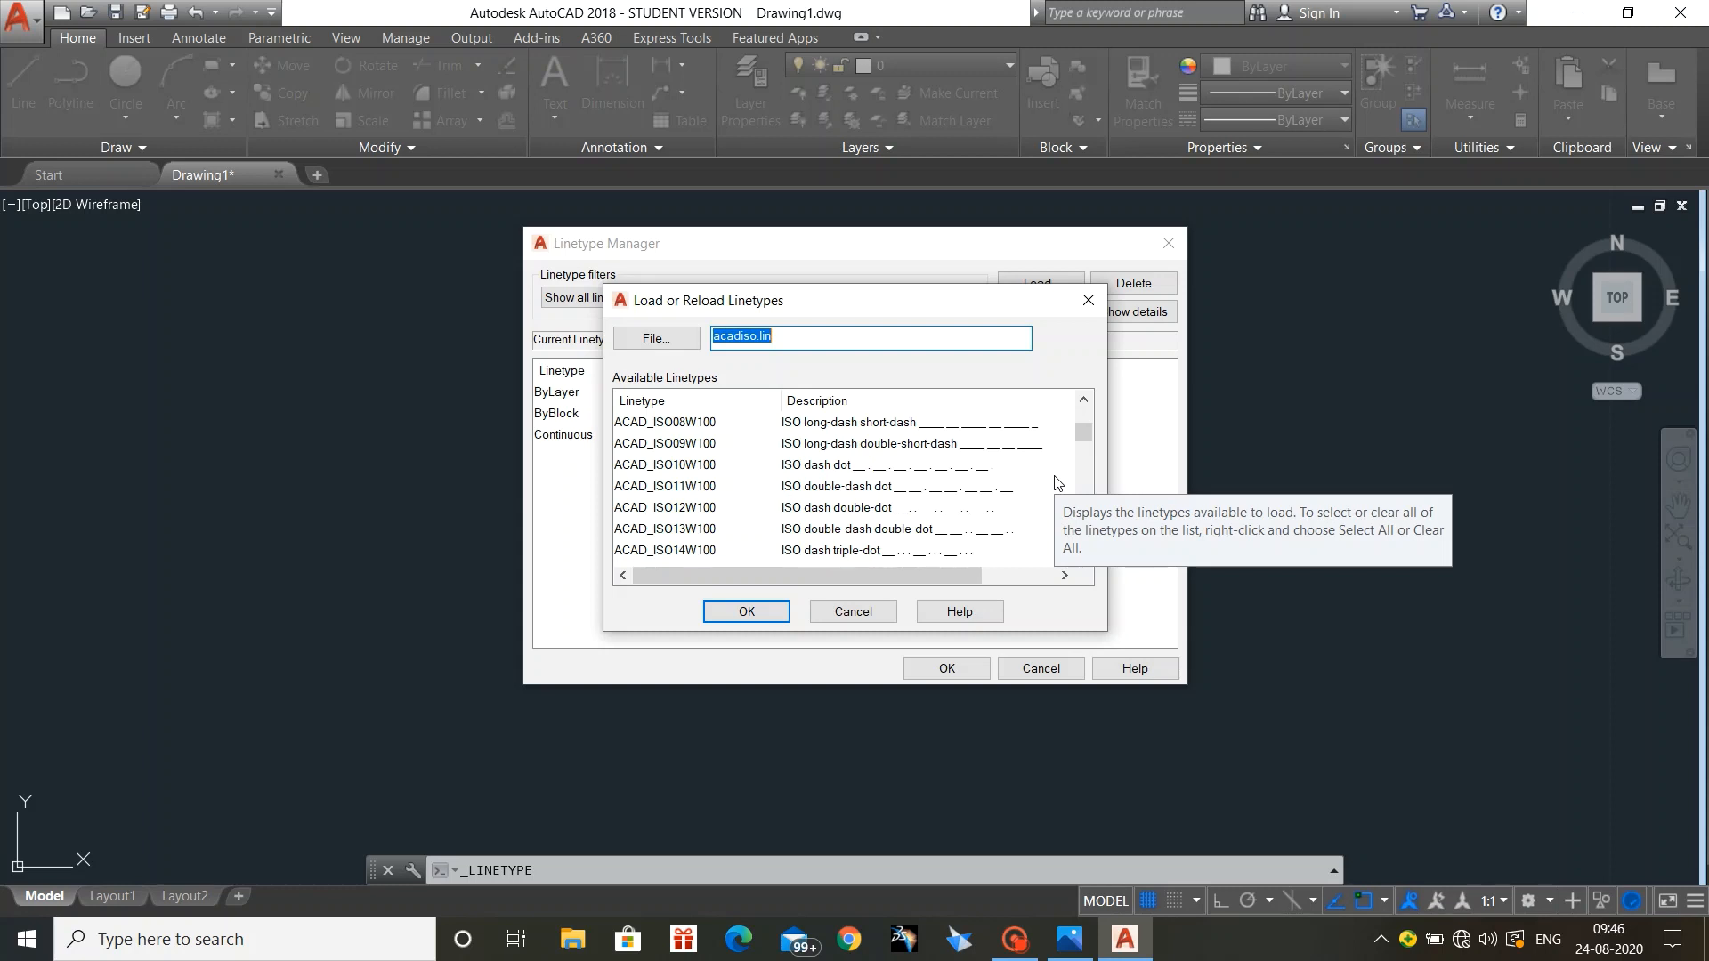
{"action": "left_click", "coordinate": [889, 425]}
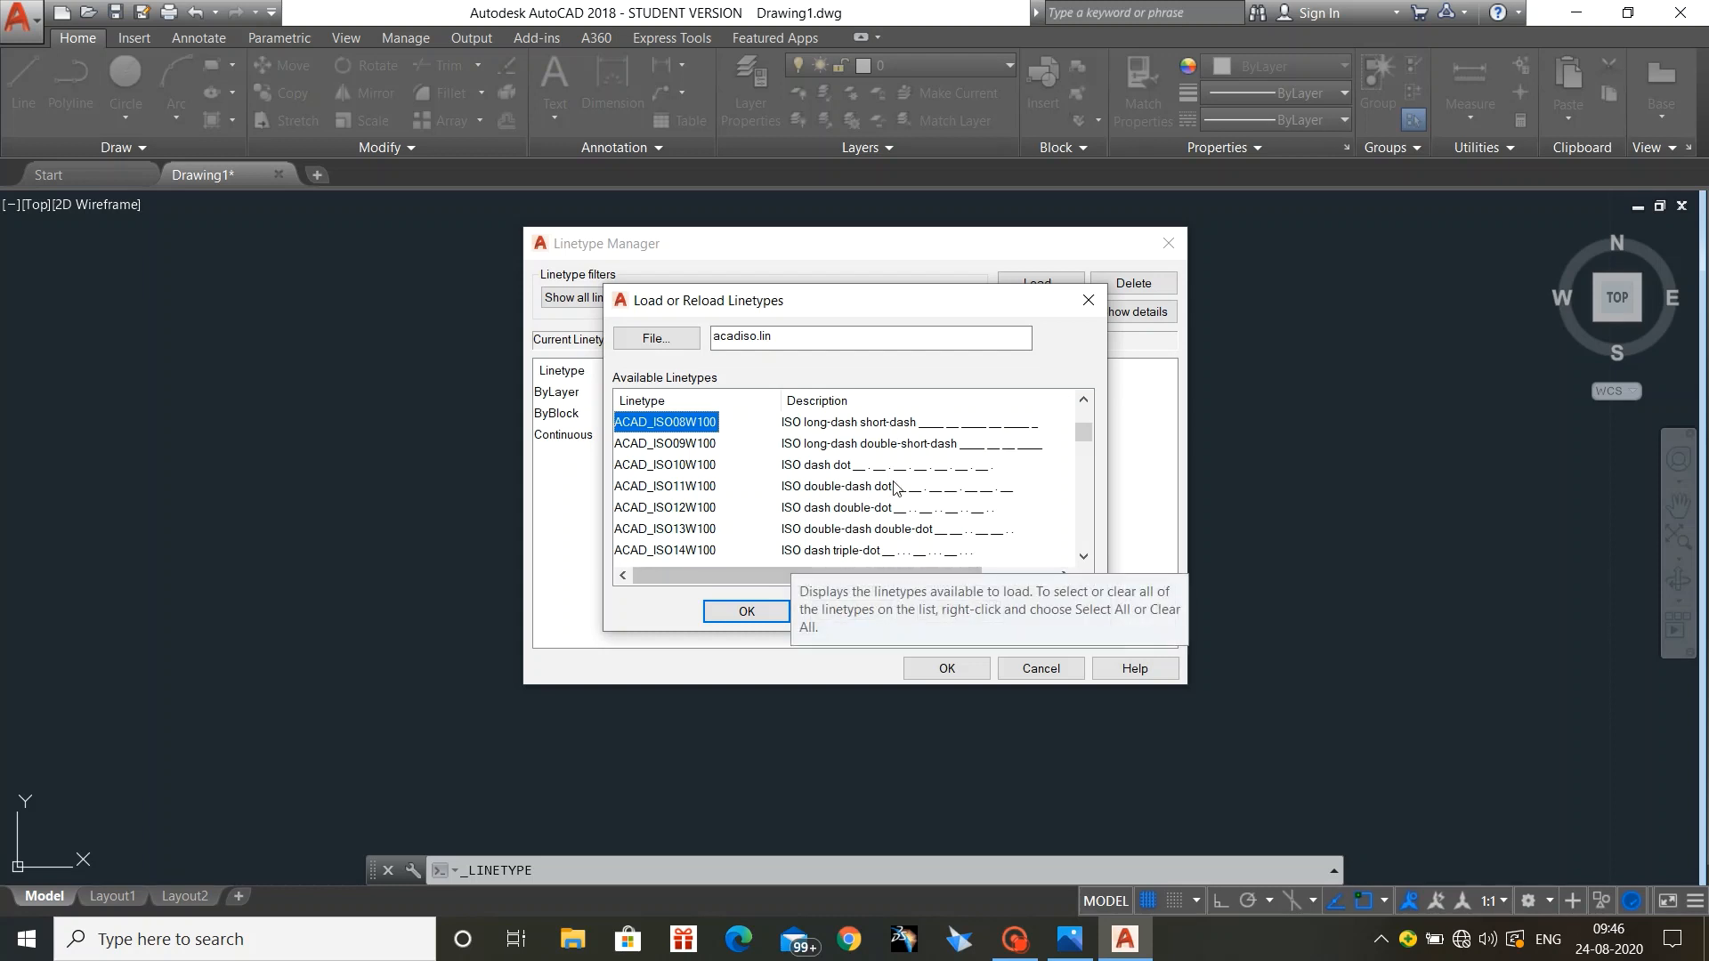
{"action": "scroll", "coordinate": [896, 488], "scroll_direction": "up", "scroll_amount": 1}
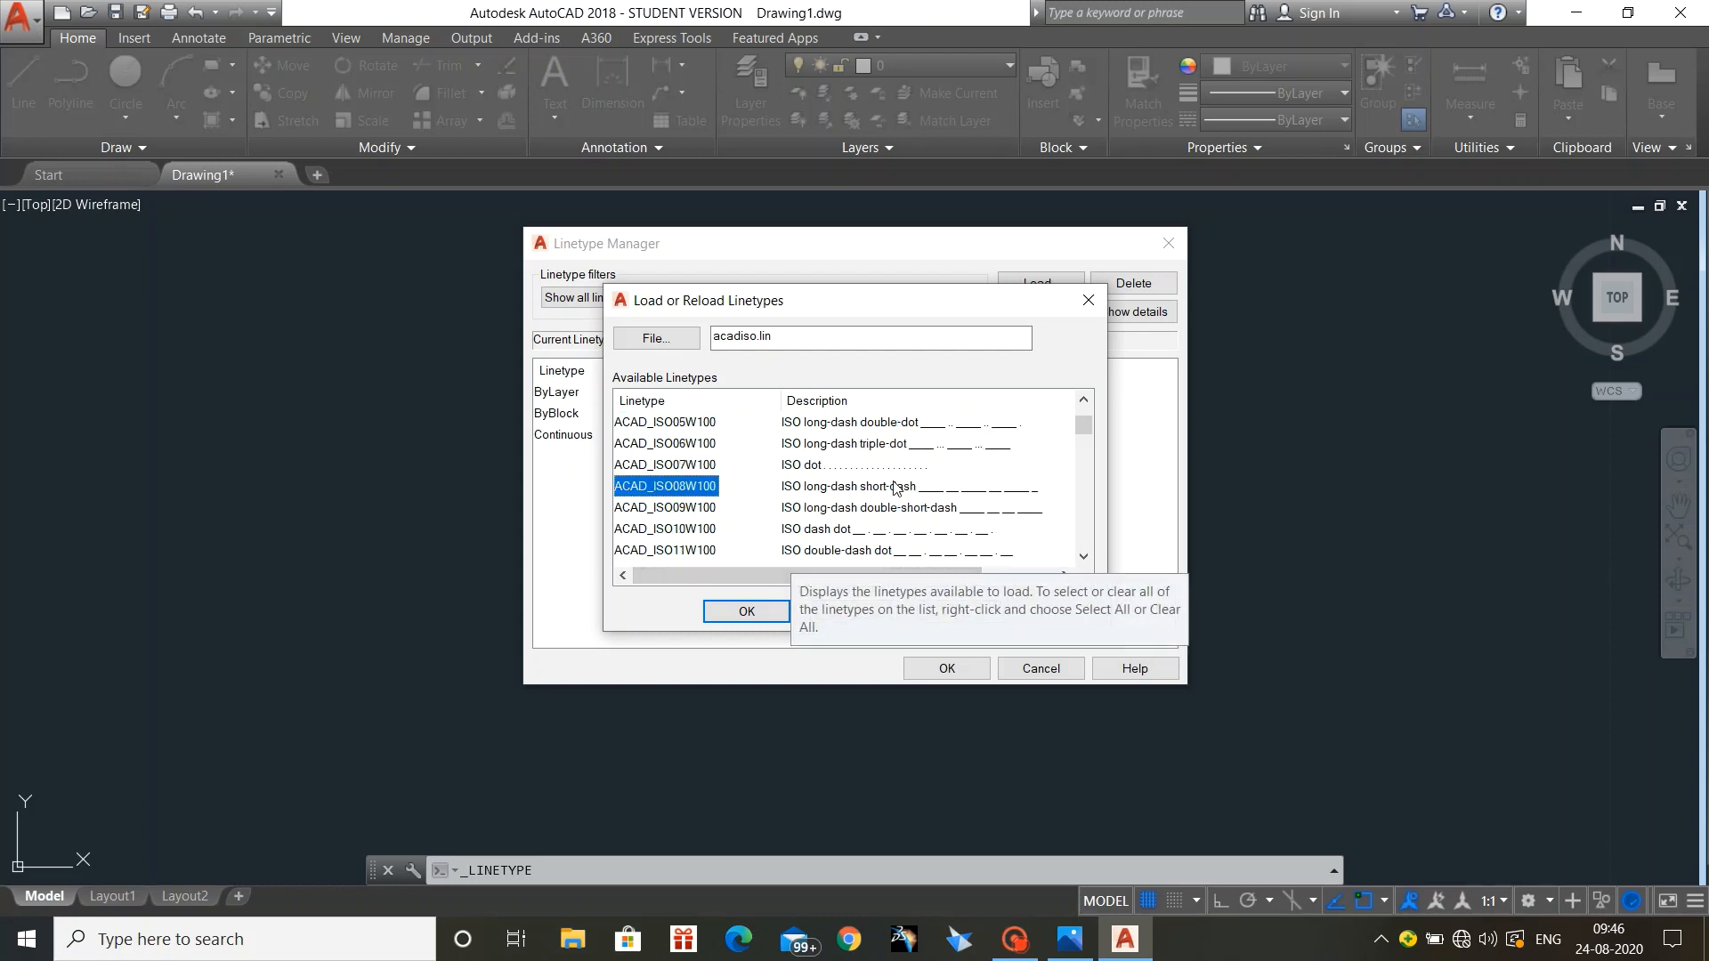
{"action": "left_click", "coordinate": [877, 423]}
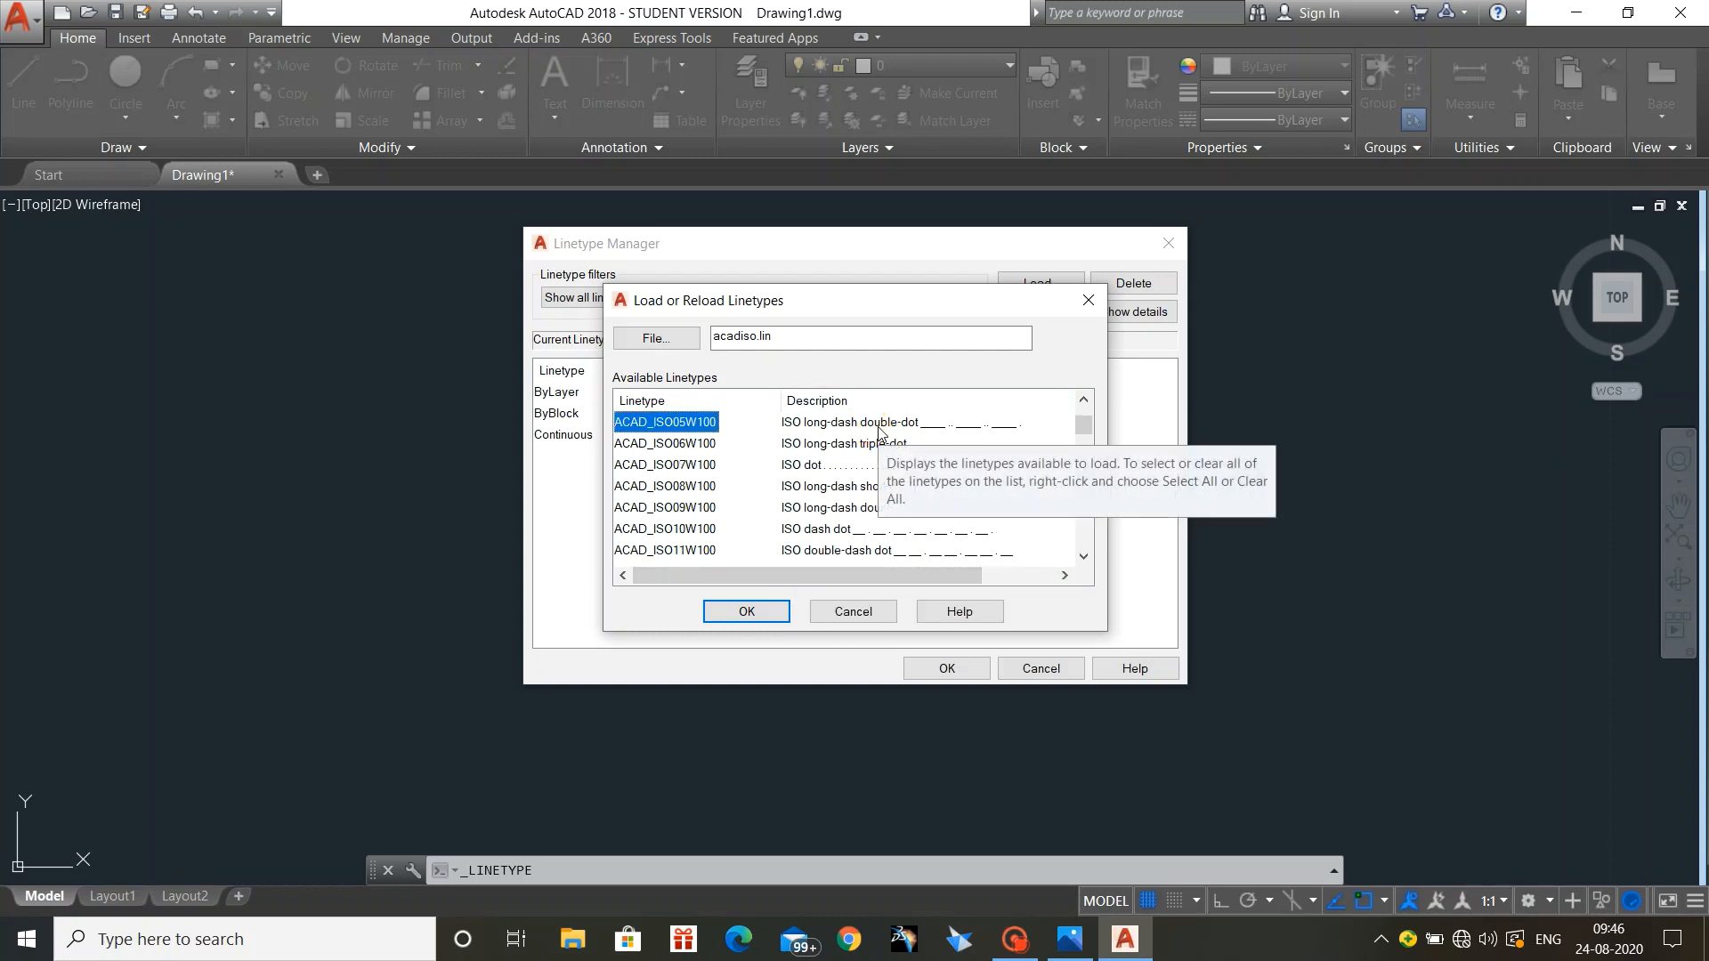
{"action": "left_click", "coordinate": [828, 488]}
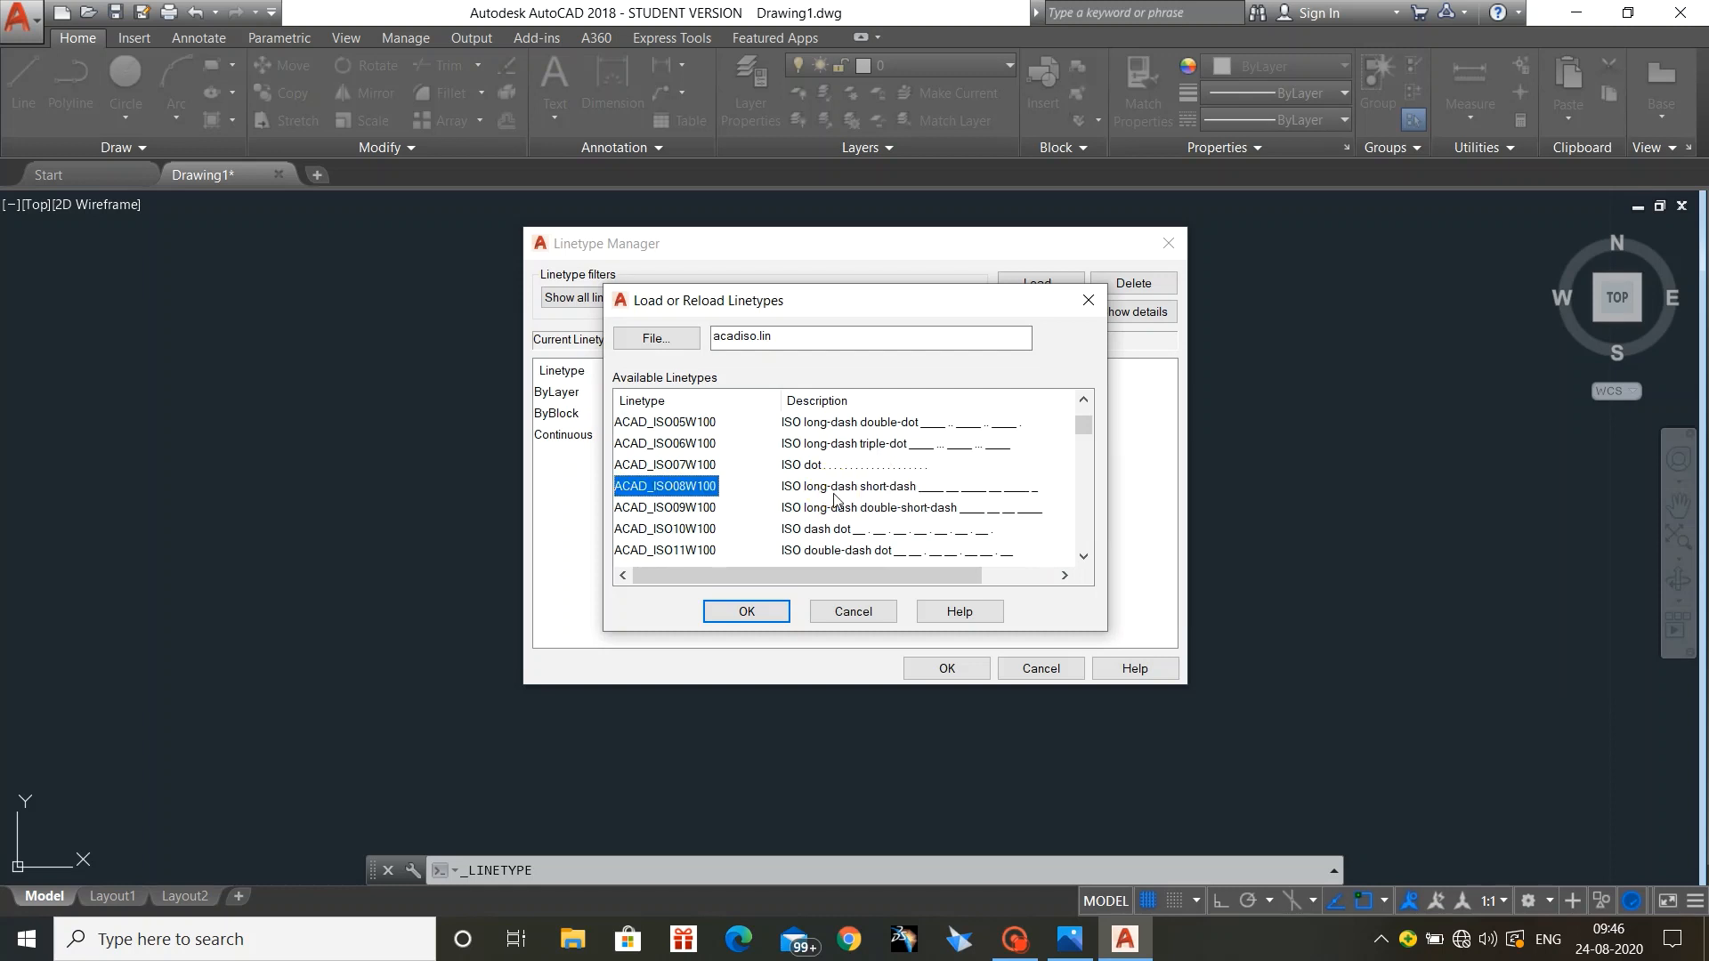
{"action": "left_click", "coordinate": [765, 614]}
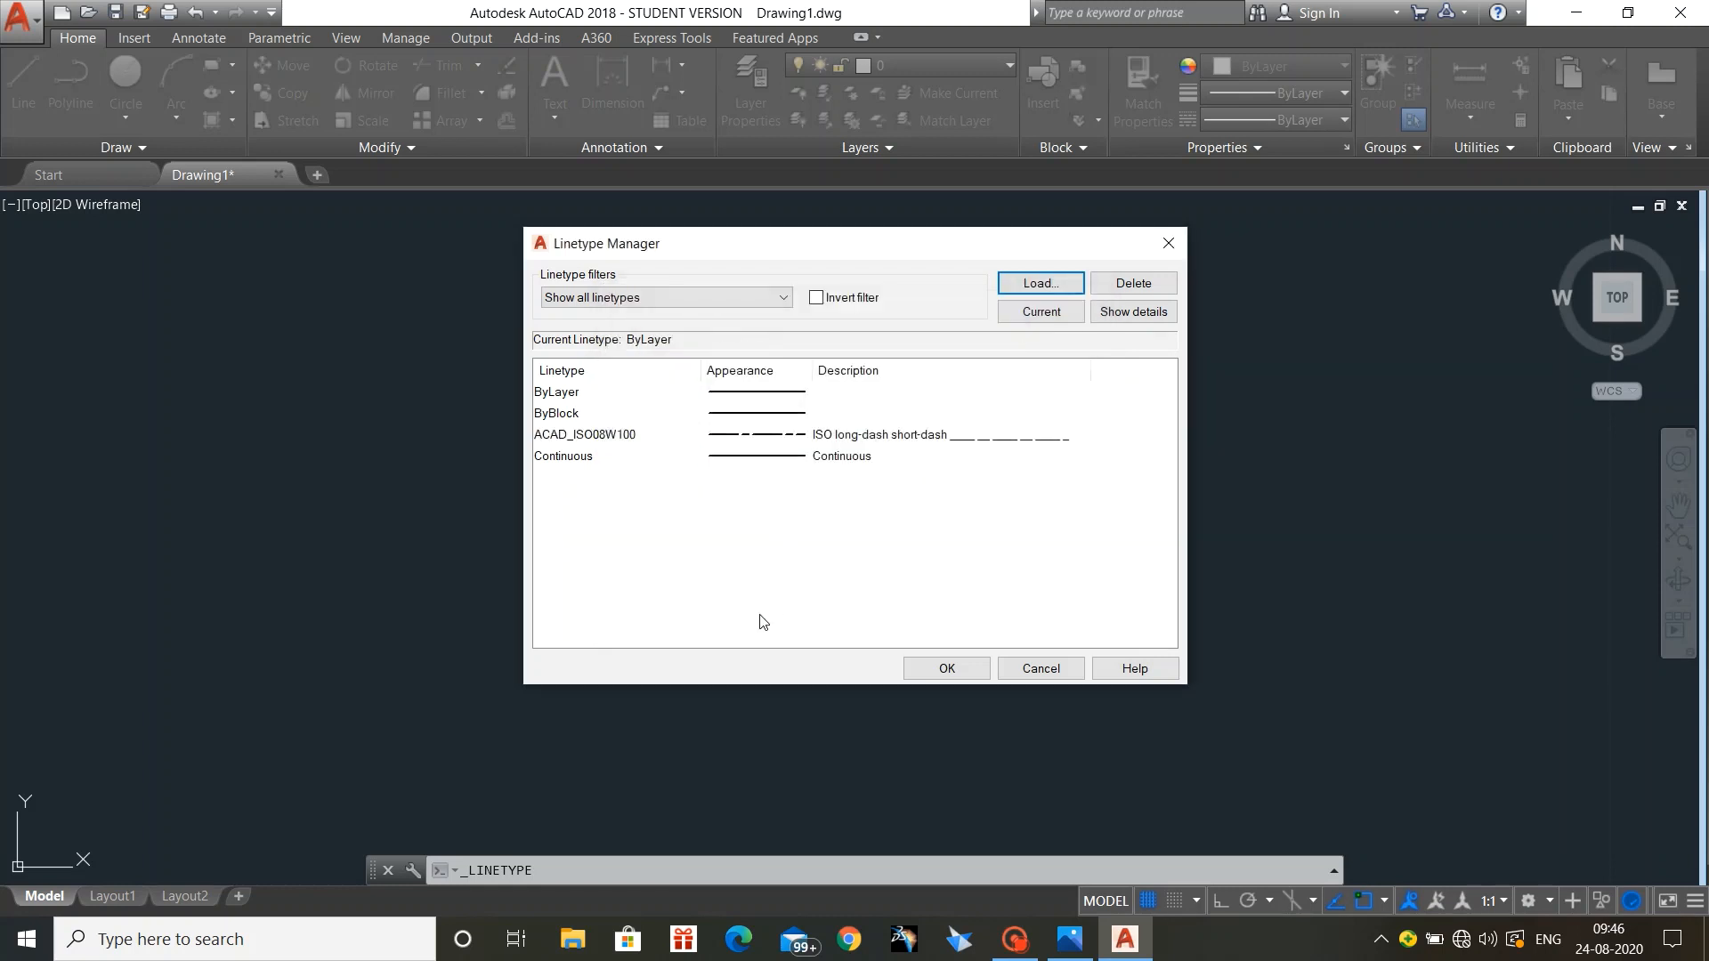
Step: Load the ISO dash linetype ACAD_ISO02W100 as well and accept the loaded linetypes
{"action": "left_click", "coordinate": [1019, 284]}
{"action": "left_click", "coordinate": [856, 423]}
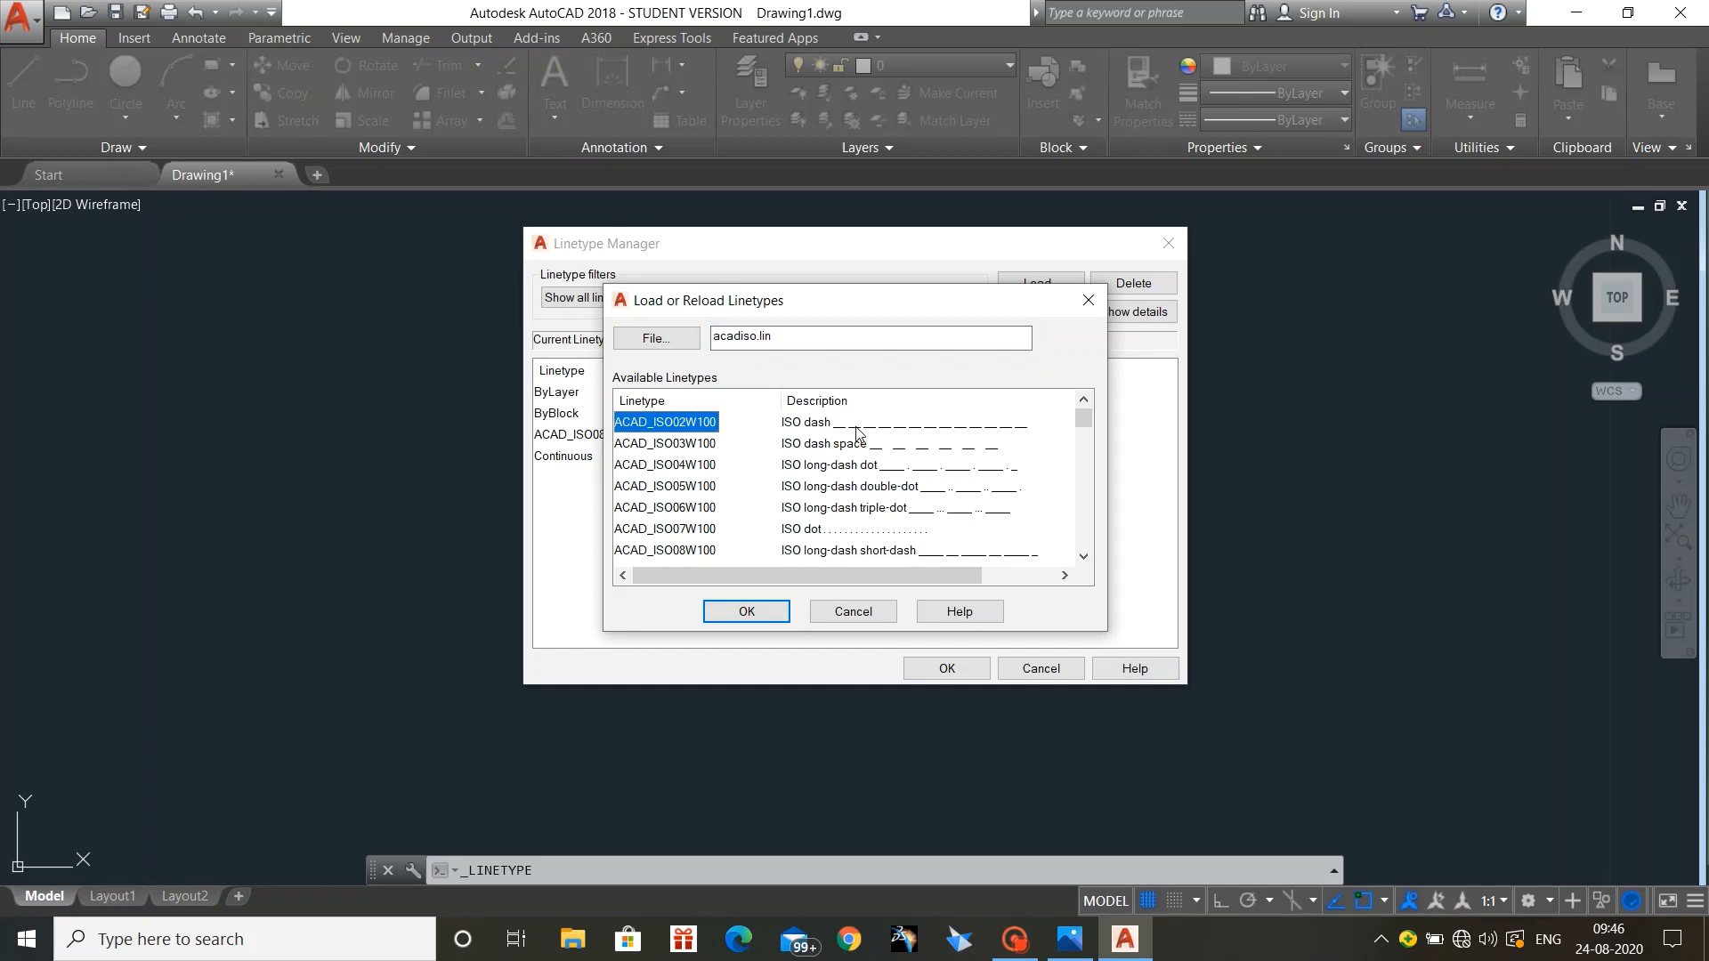
{"action": "left_click", "coordinate": [764, 610]}
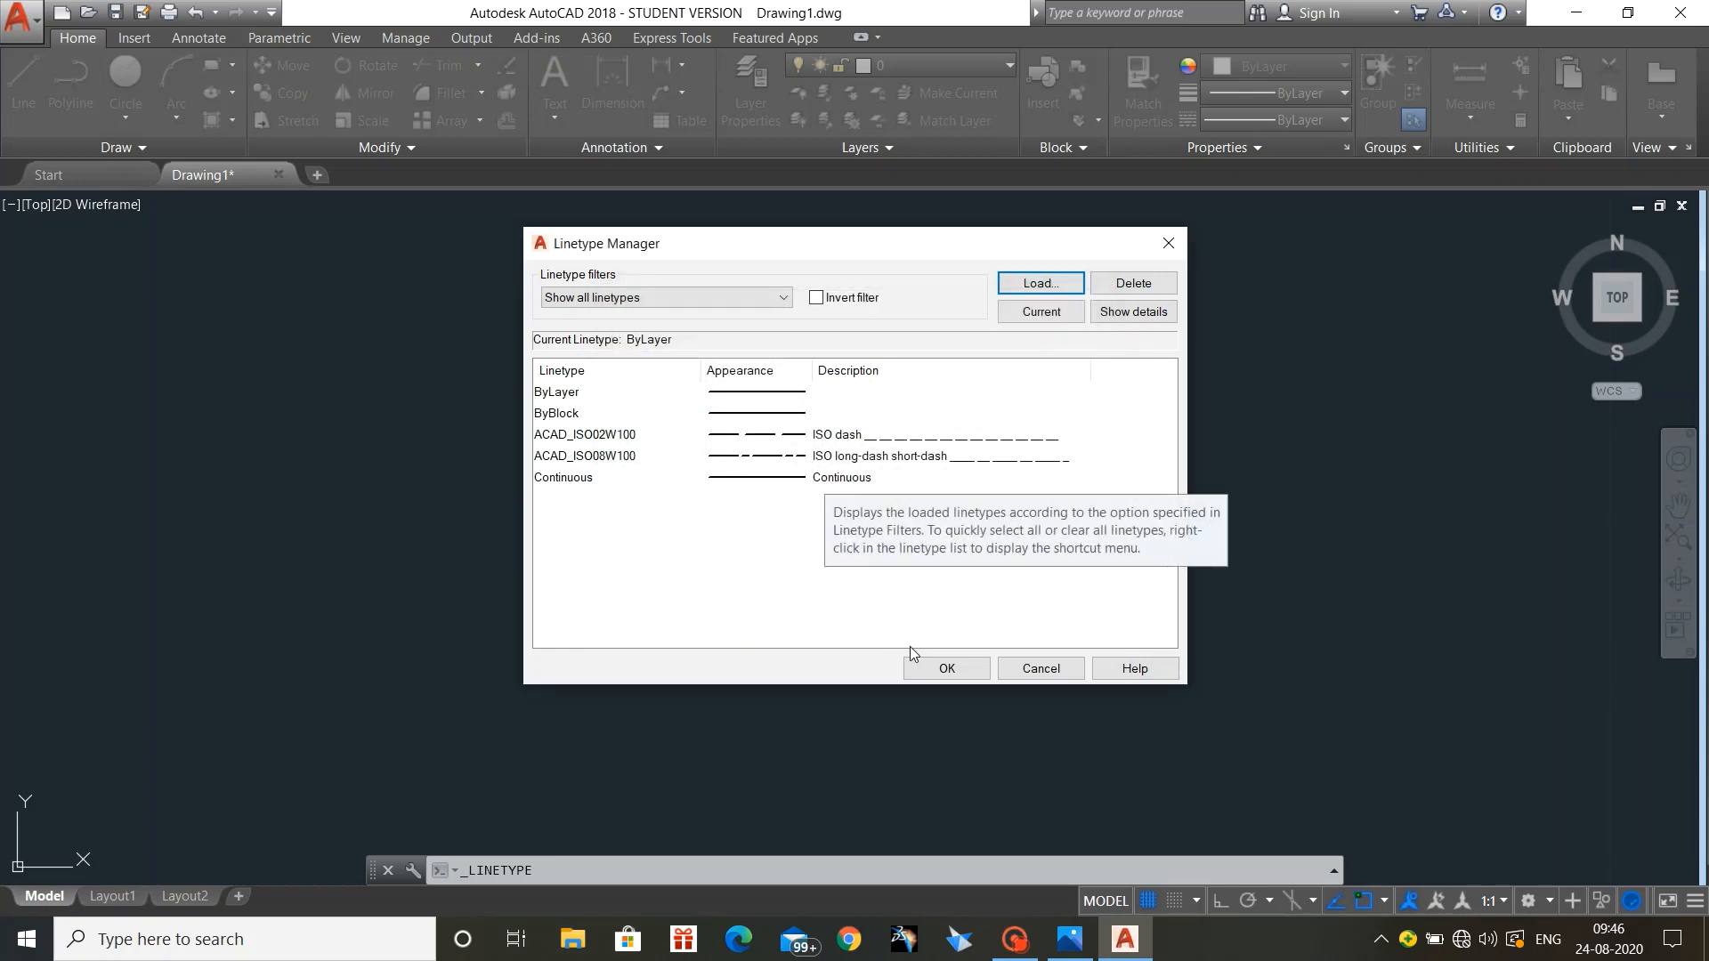
{"action": "left_click", "coordinate": [938, 671]}
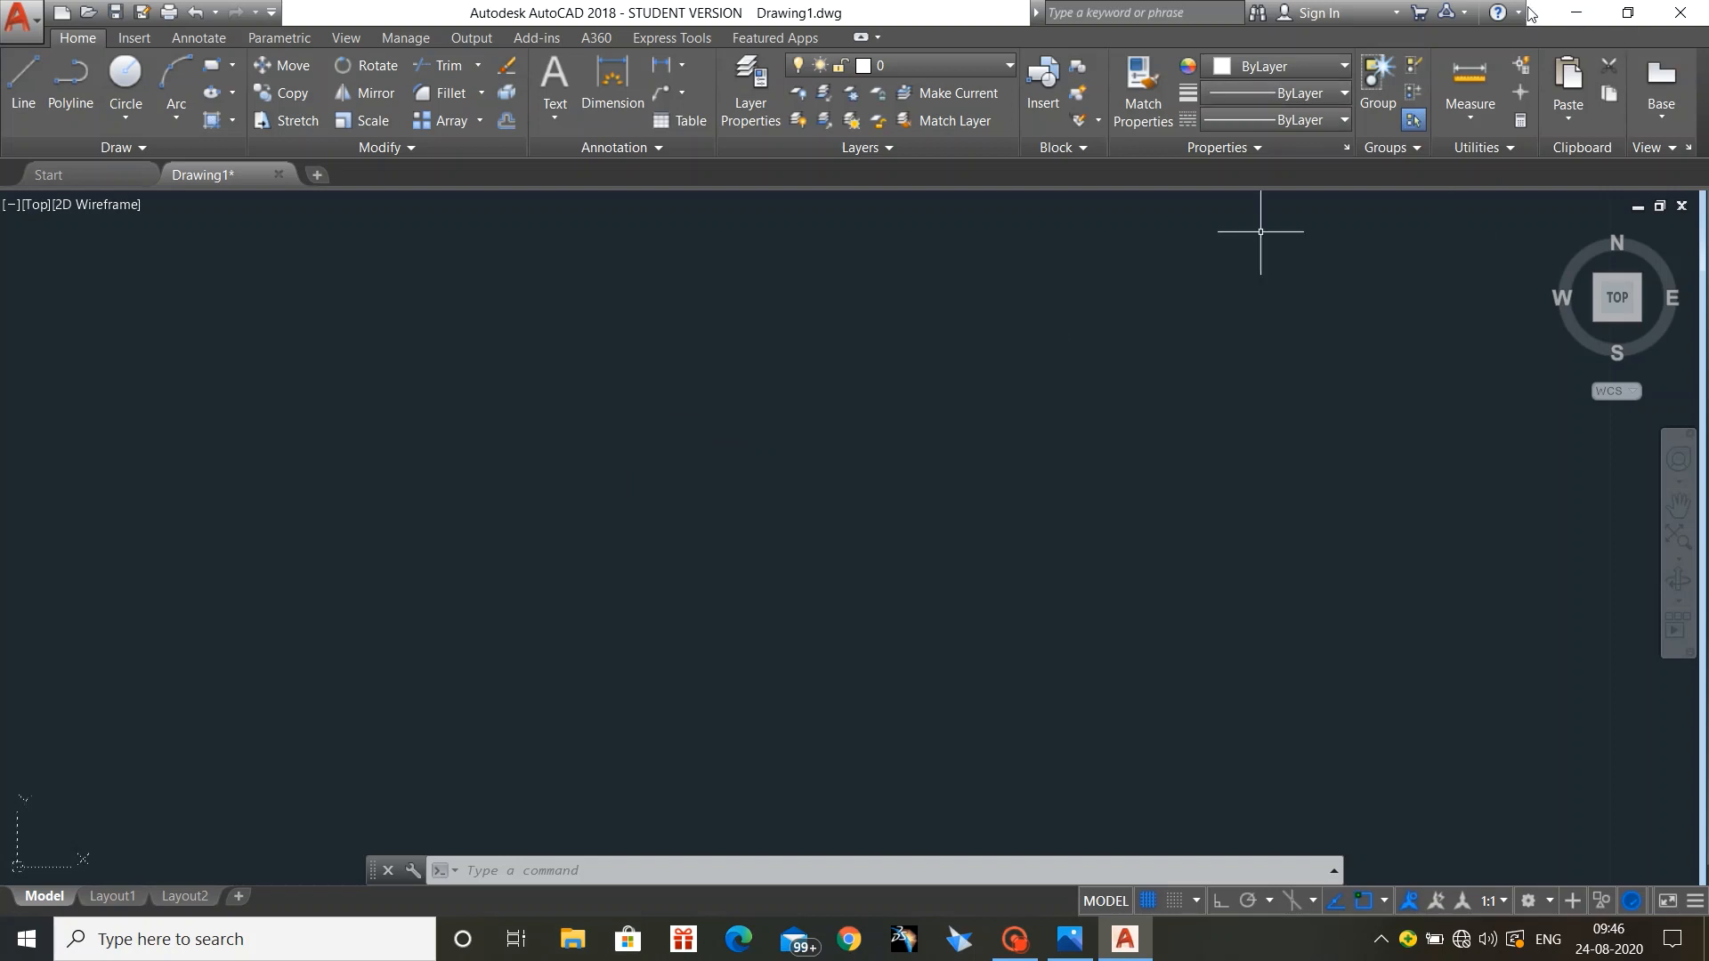
Step: Draw a vertical centre line 100 units long downward with ACAD_ISO08W100 as the current linetype
{"action": "left_click", "coordinate": [1324, 120]}
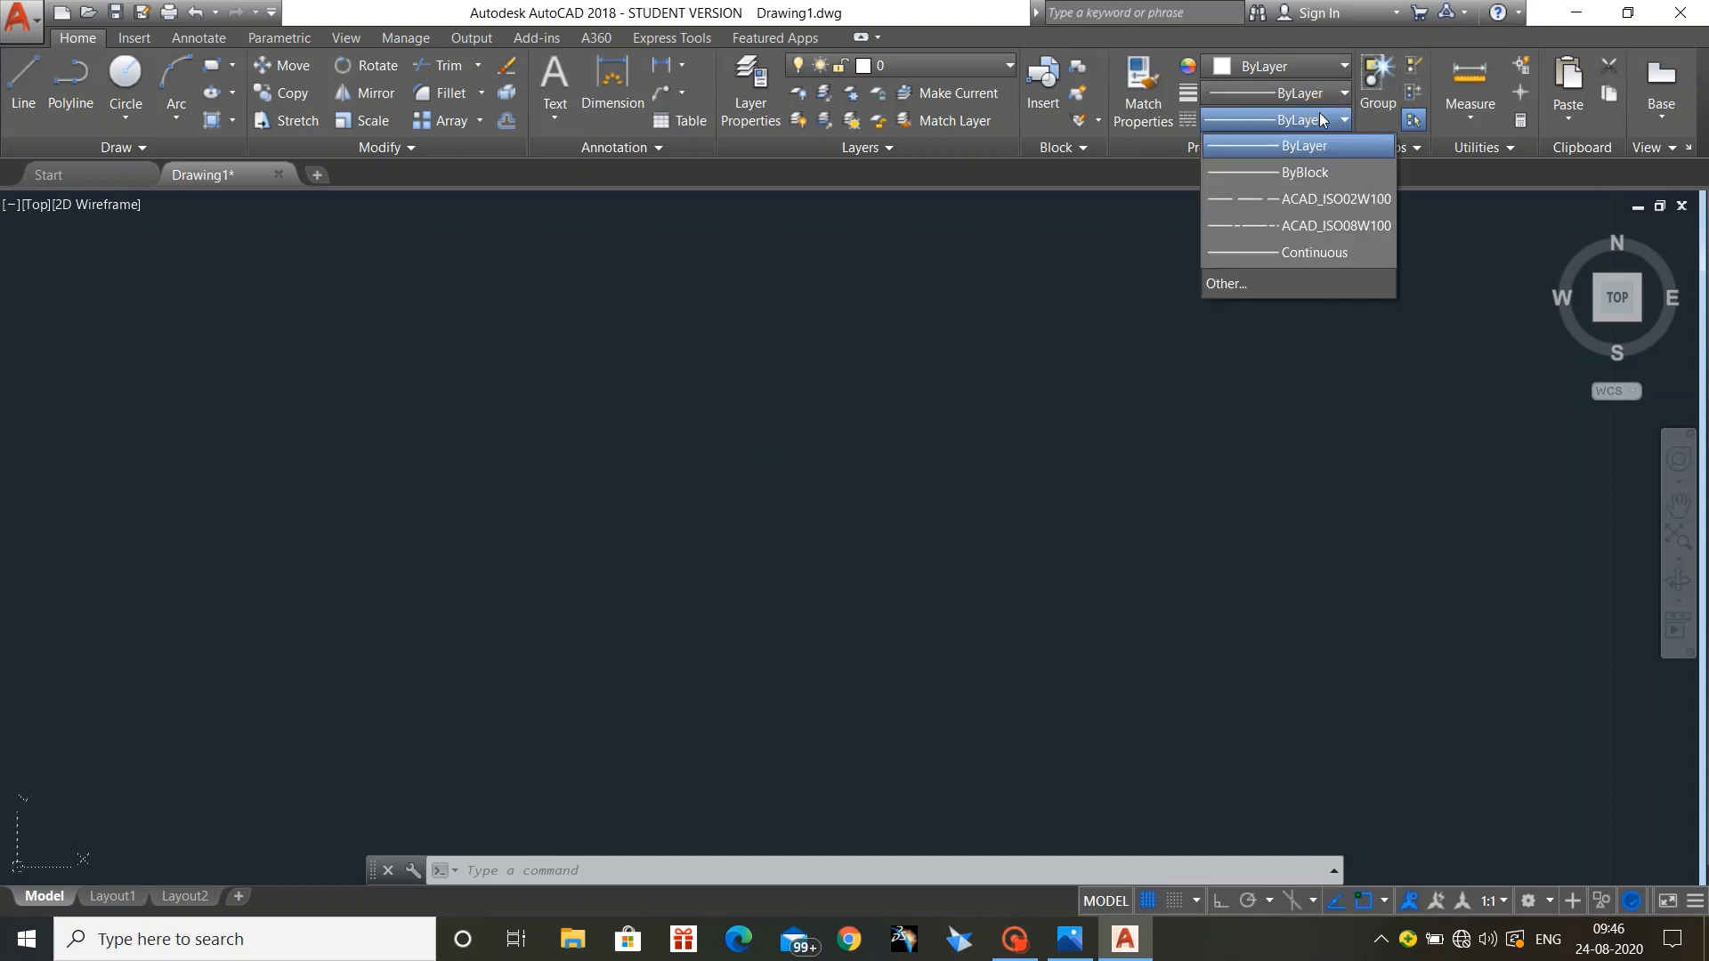
{"action": "left_click", "coordinate": [1319, 225]}
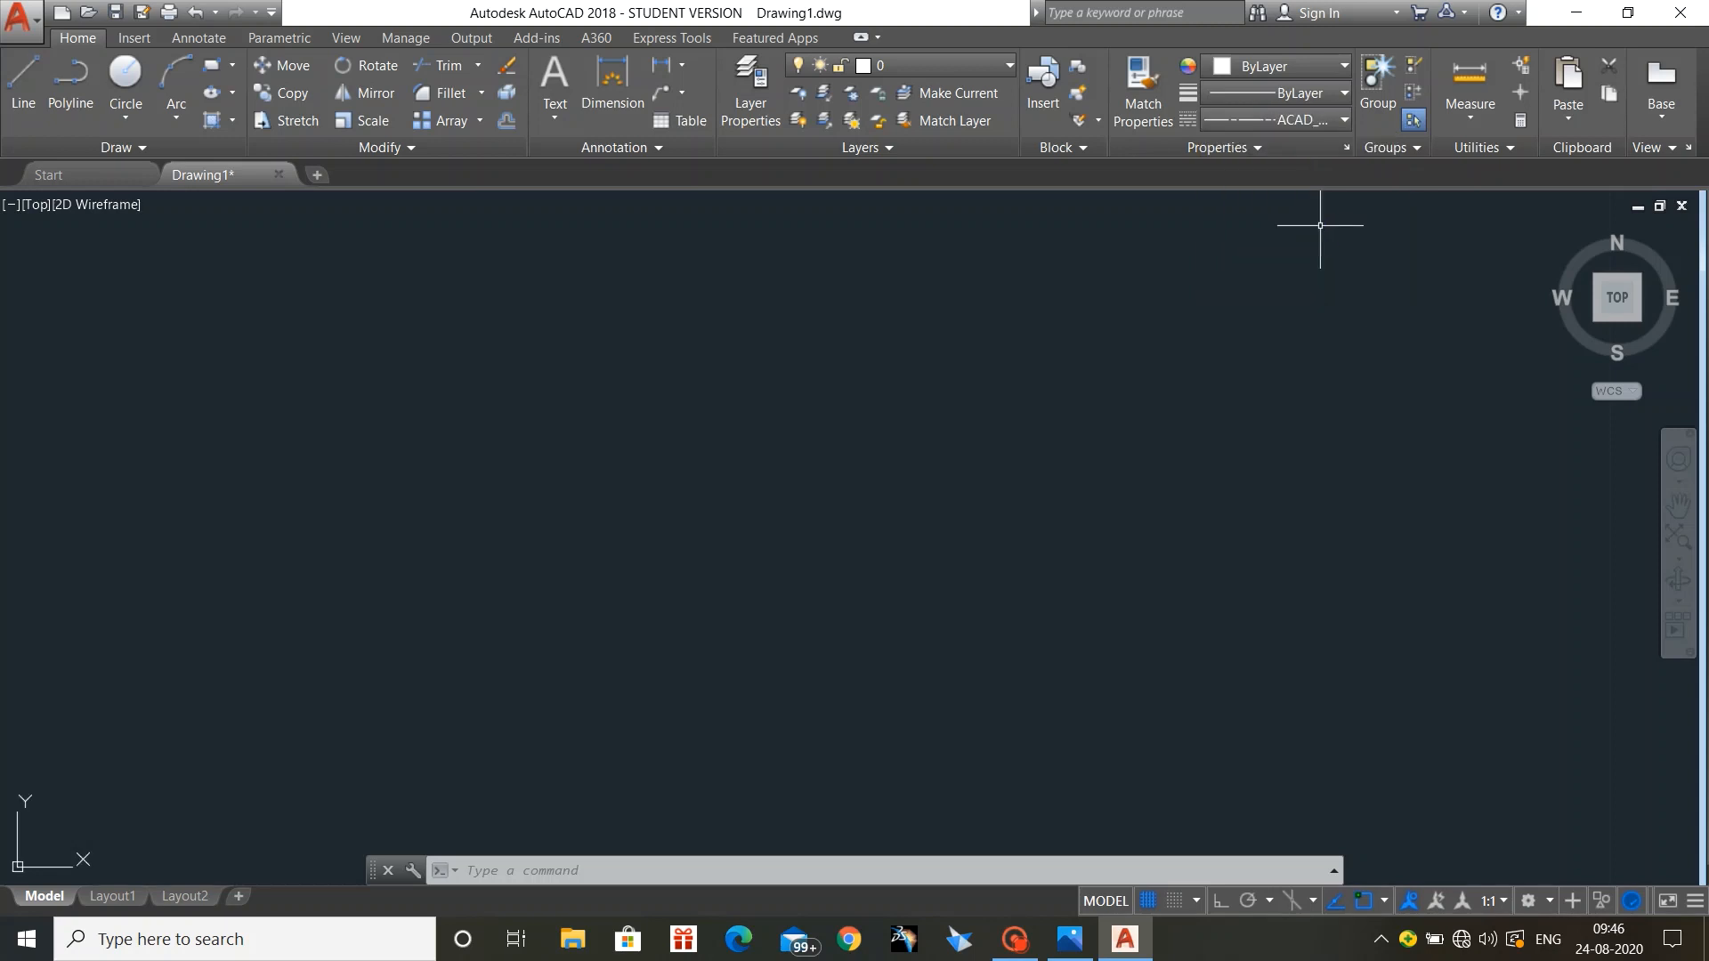
{"action": "type", "text": "L"}
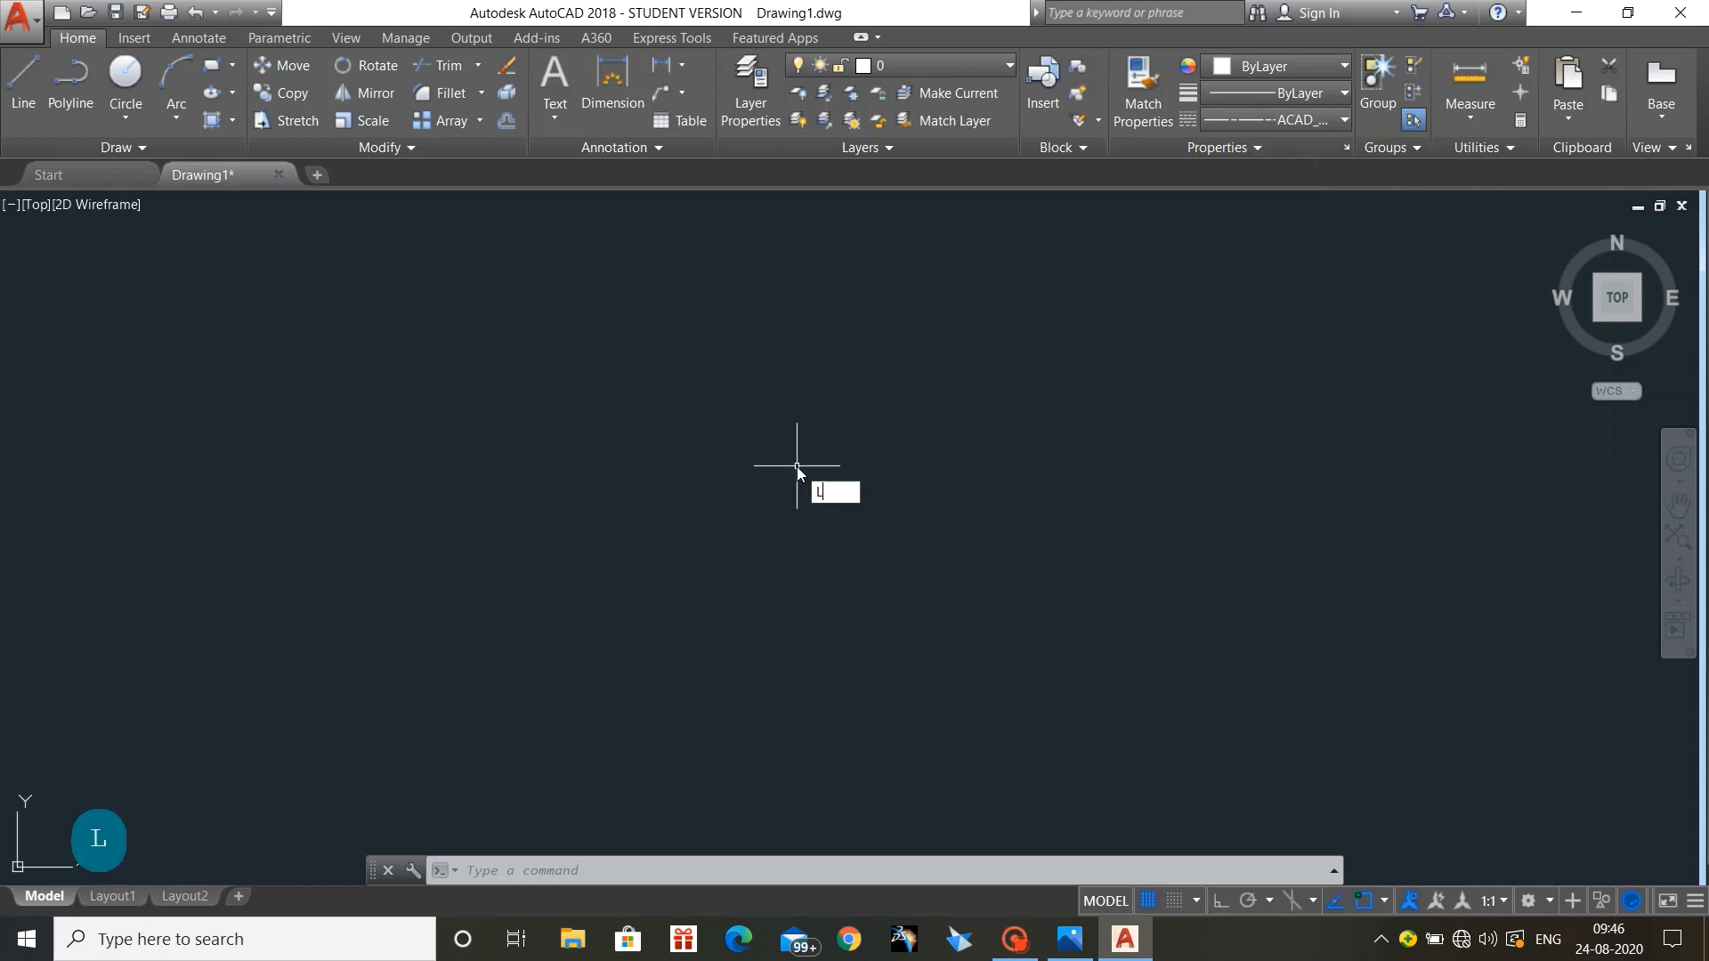
{"action": "key", "text": "Return"}
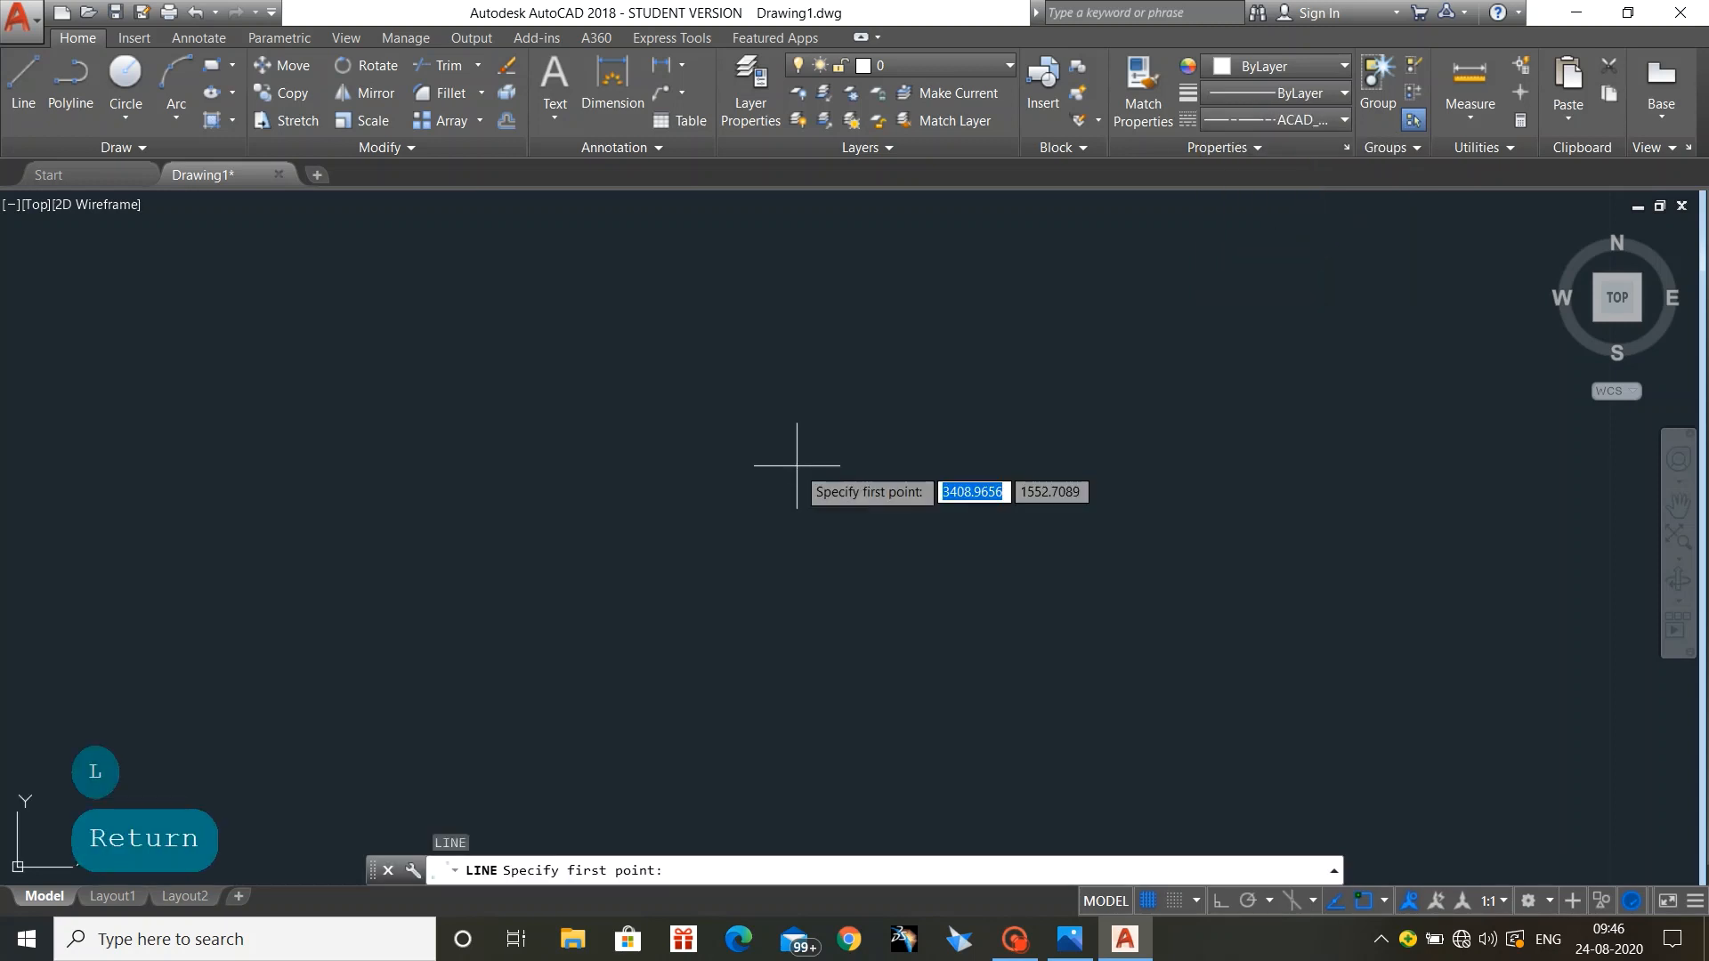
{"action": "left_click", "coordinate": [758, 383]}
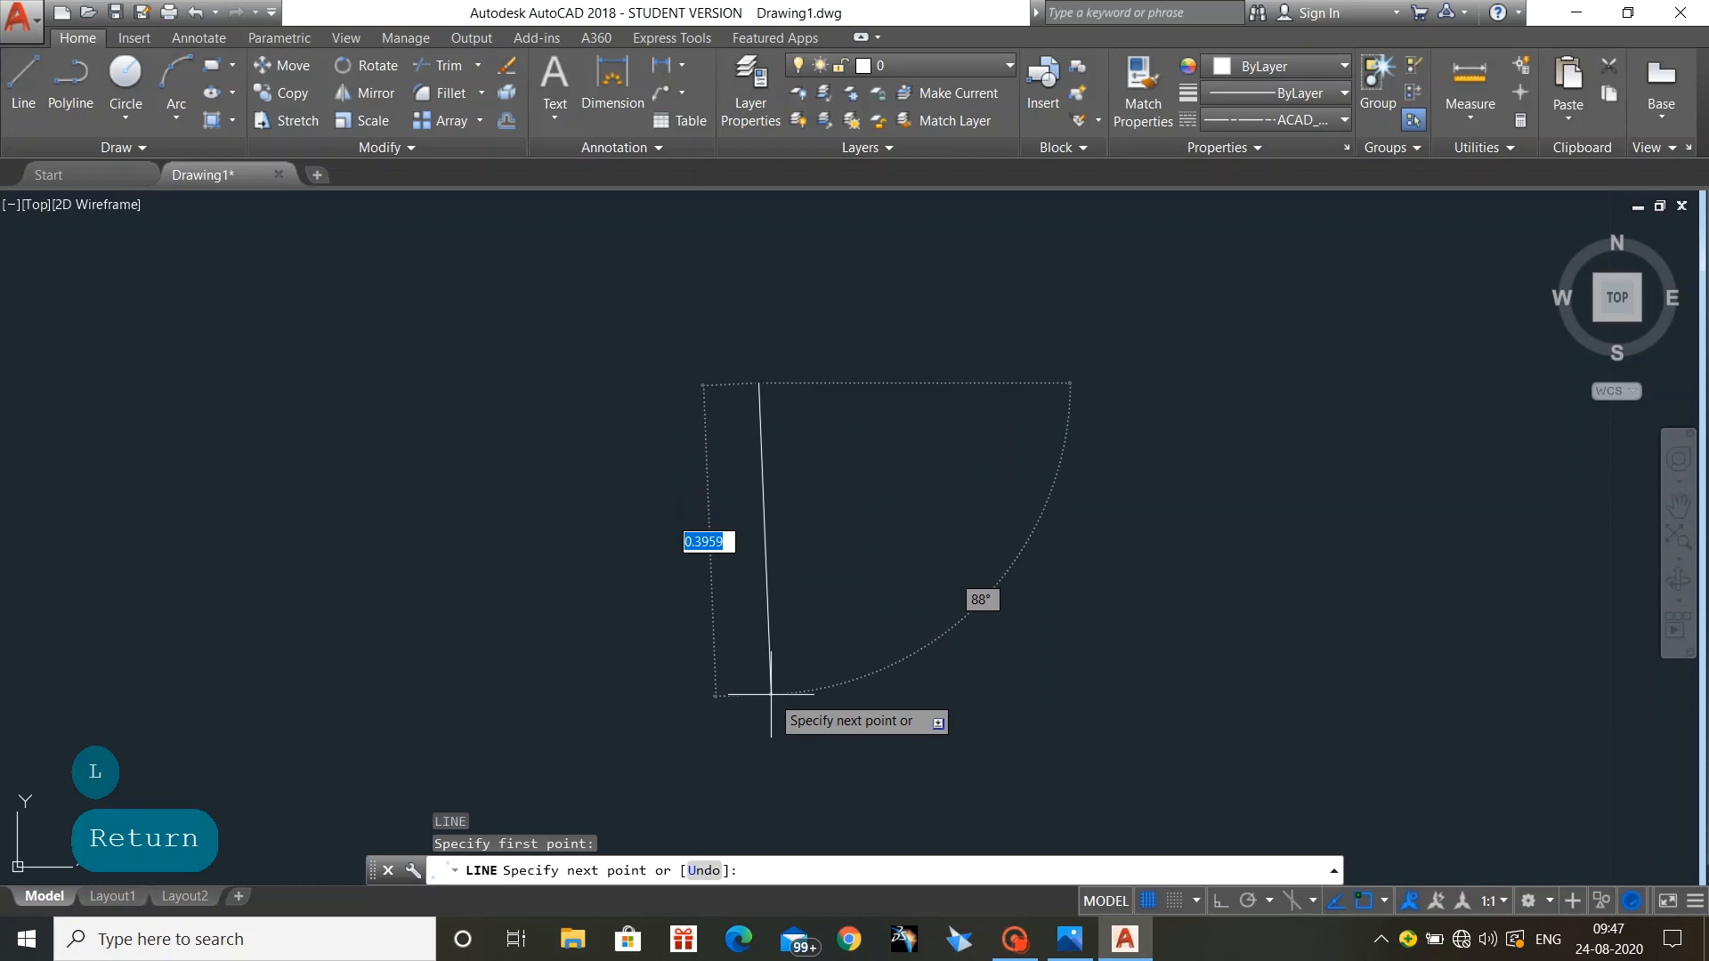
{"action": "scroll", "coordinate": [771, 694], "scroll_direction": "down", "scroll_amount": 4}
{"action": "scroll", "coordinate": [771, 694], "scroll_direction": "down", "scroll_amount": 3}
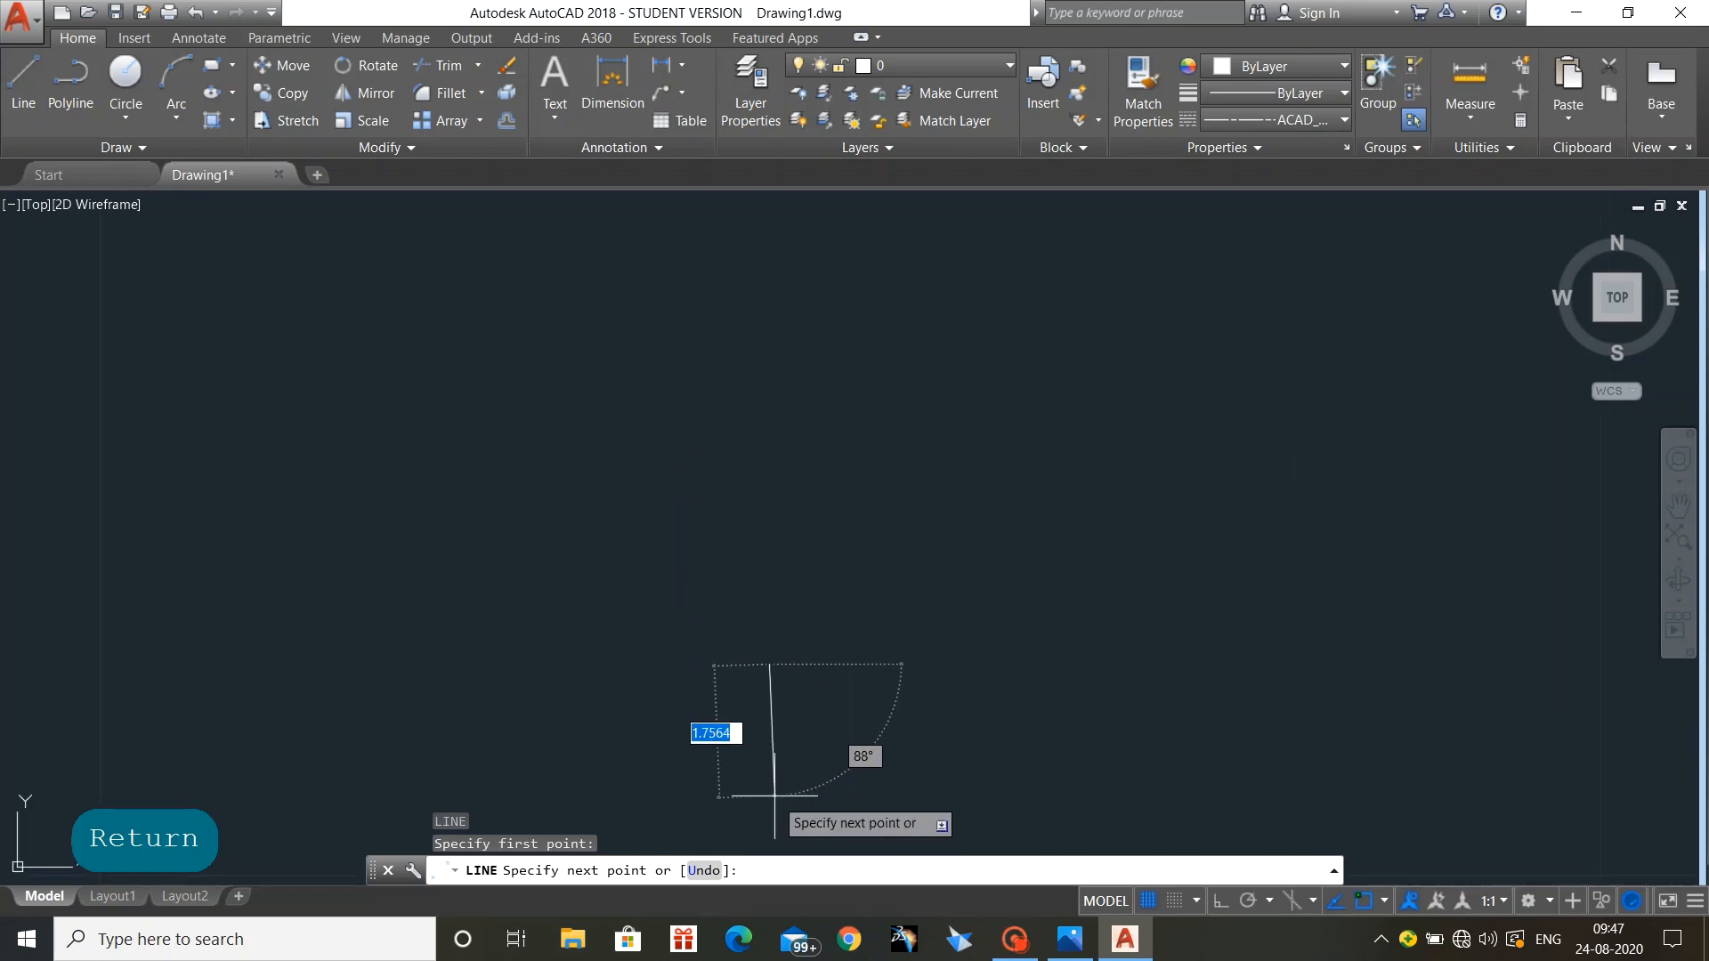
{"action": "middle_click_drag", "start_coordinate": [776, 790], "coordinate": [748, 422]}
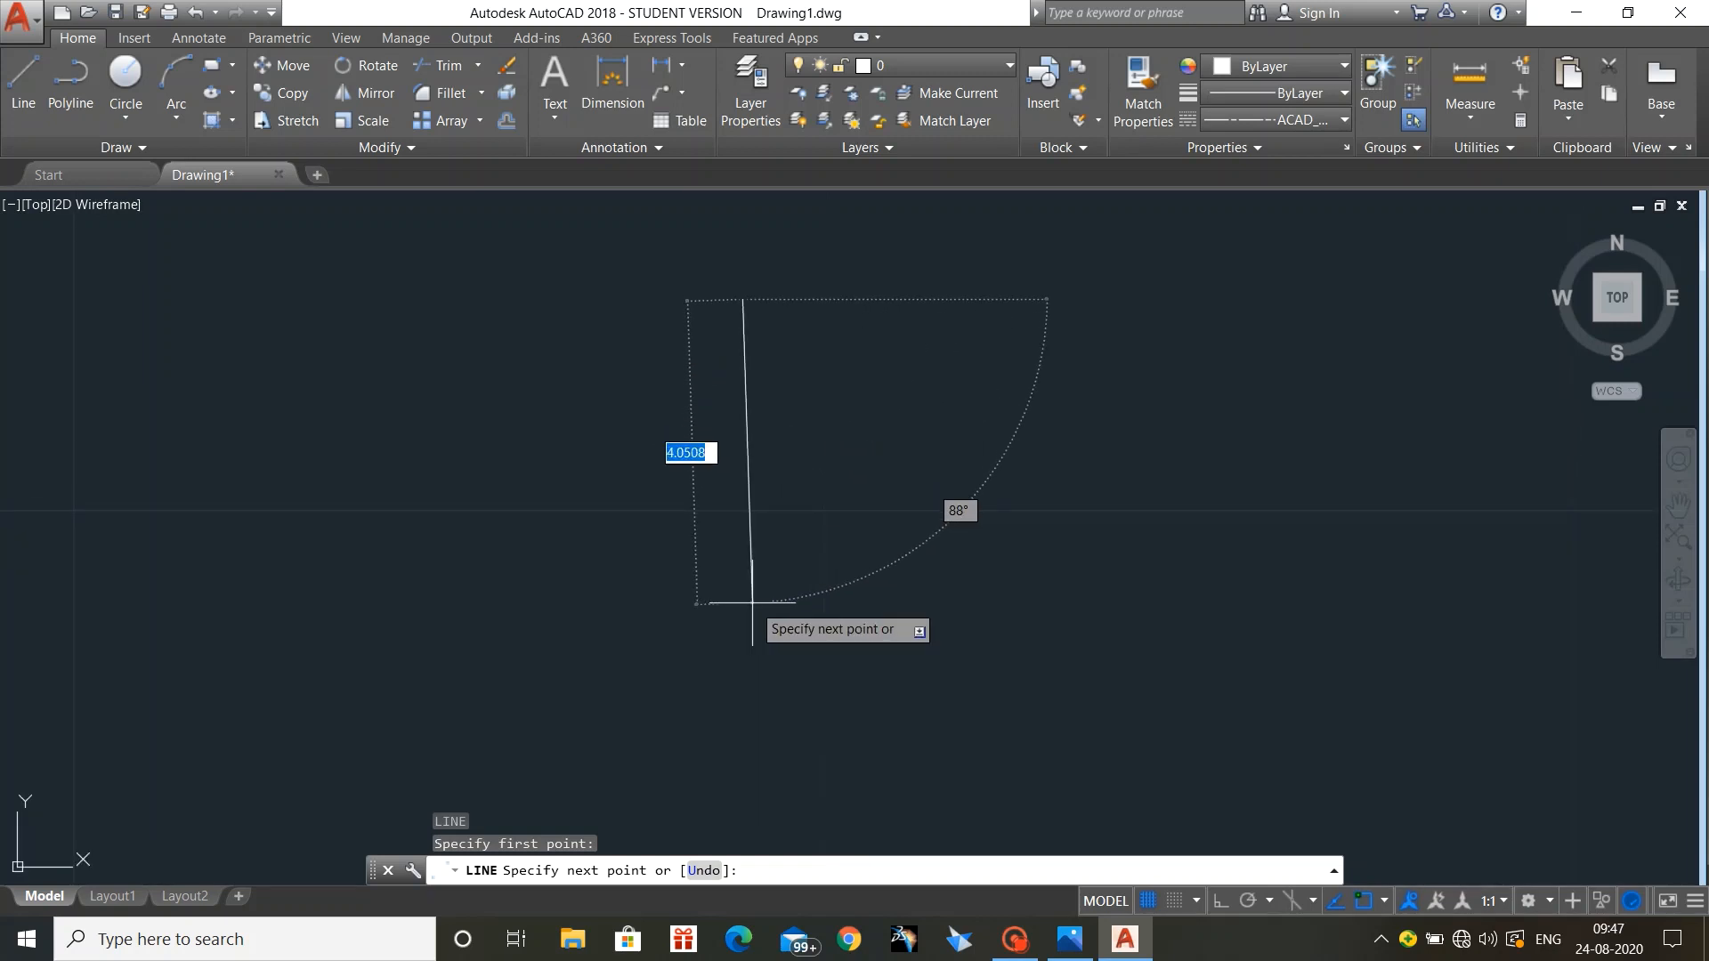
{"action": "scroll", "coordinate": [747, 609], "scroll_direction": "down", "scroll_amount": 2}
{"action": "scroll", "coordinate": [746, 607], "scroll_direction": "down", "scroll_amount": 5}
{"action": "middle_click_drag", "start_coordinate": [744, 602], "coordinate": [809, 340]}
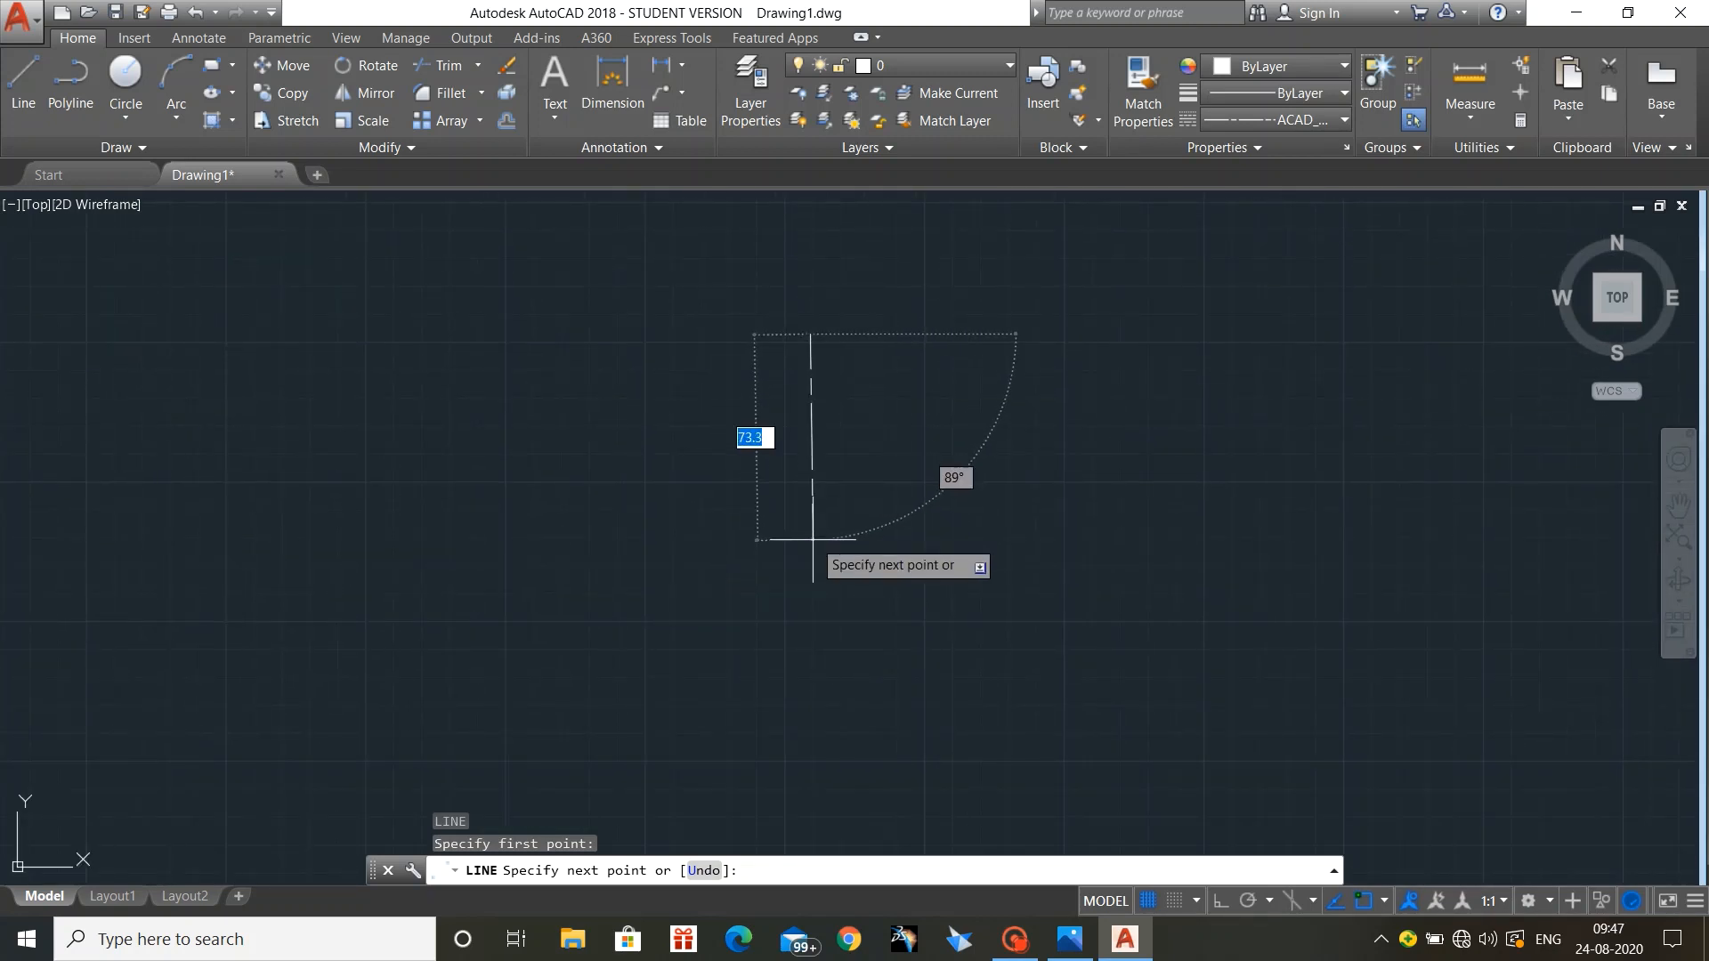
{"action": "scroll", "coordinate": [812, 541], "scroll_direction": "up", "scroll_amount": 2}
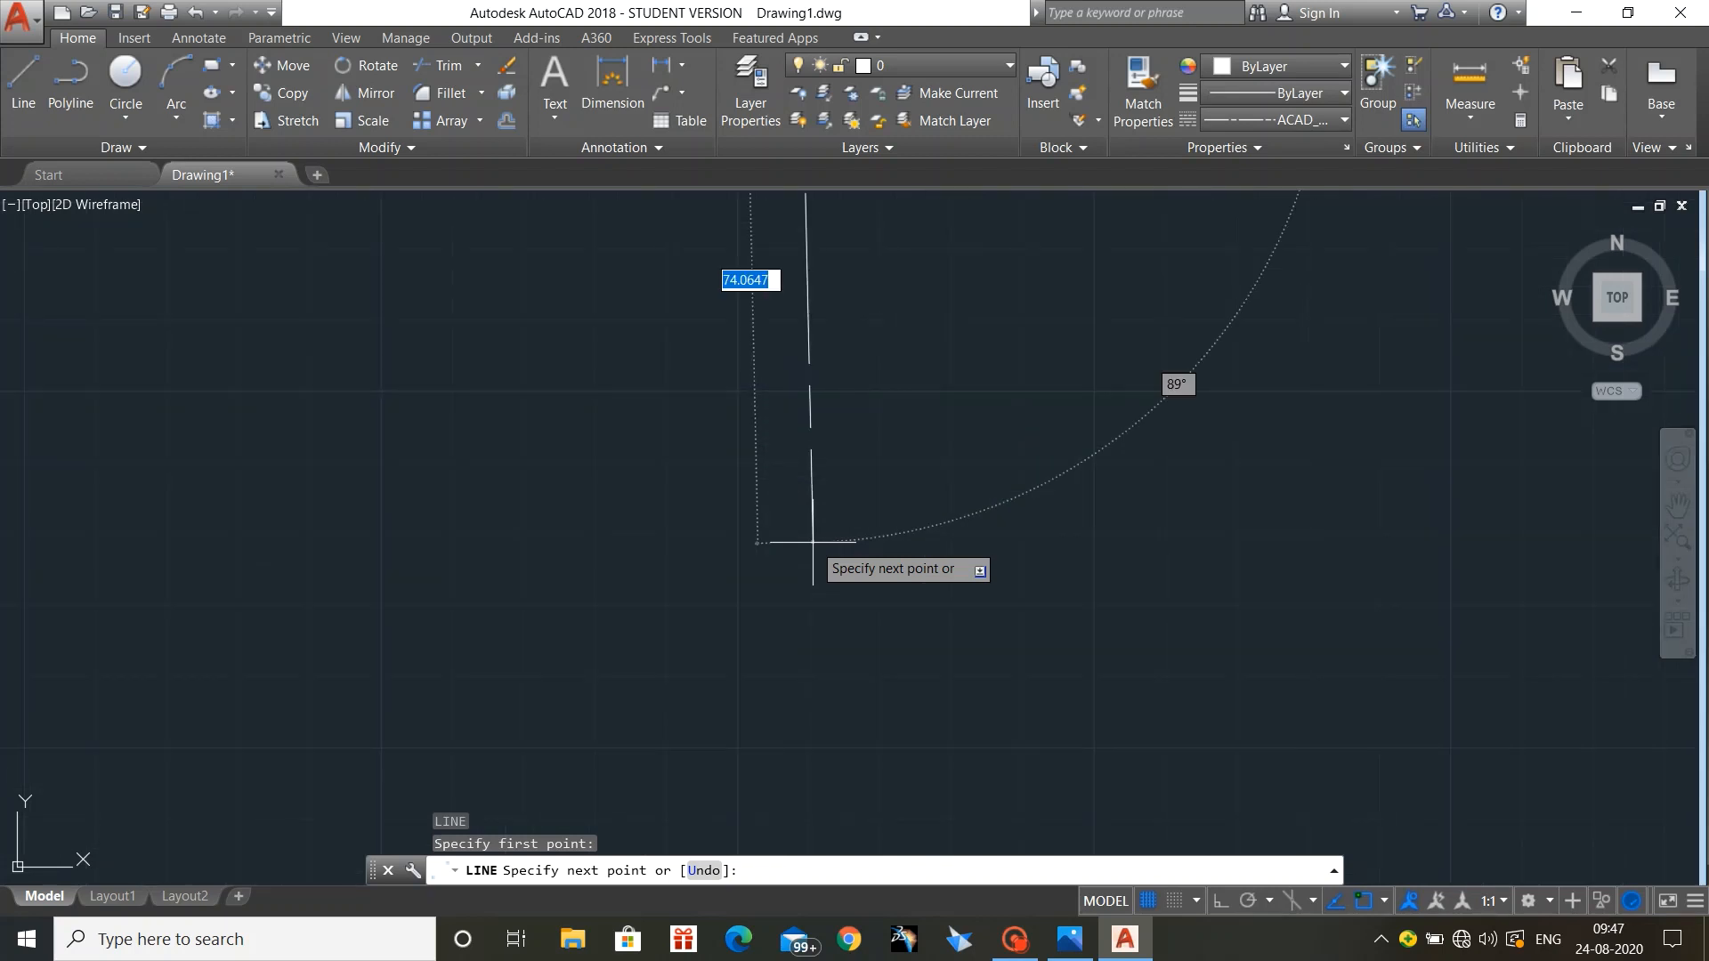
{"action": "middle_click_drag", "start_coordinate": [812, 541], "coordinate": [771, 713]}
{"action": "scroll", "coordinate": [770, 713], "scroll_direction": "down", "scroll_amount": 2}
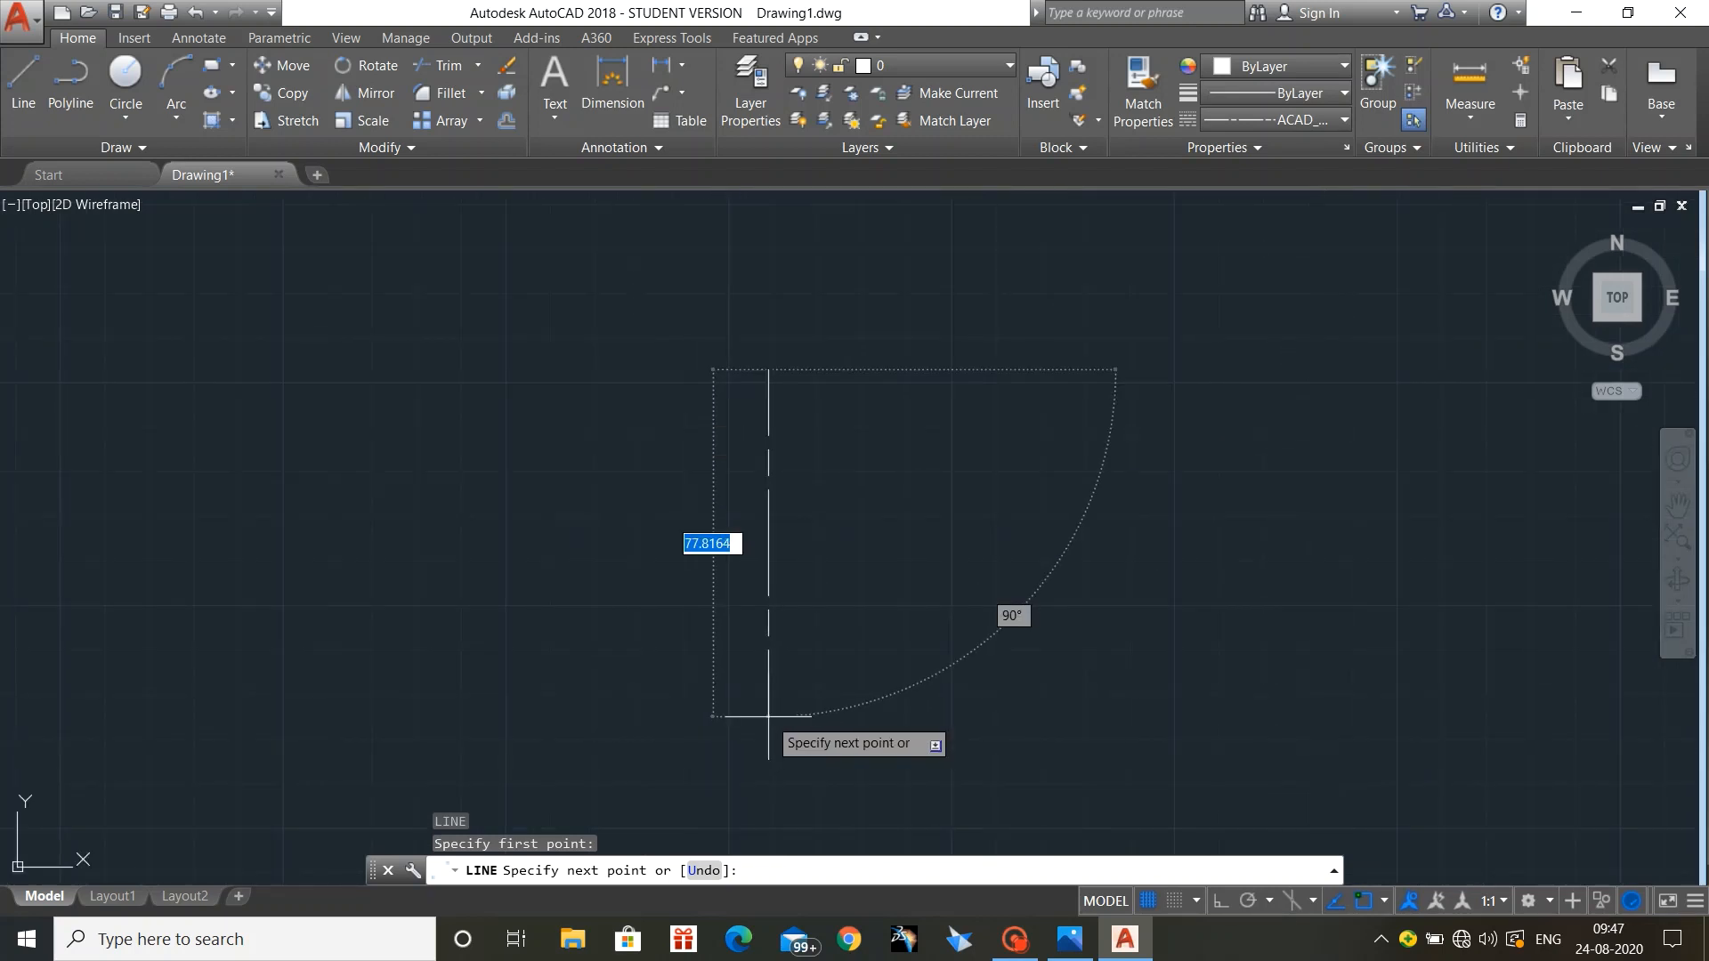
{"action": "type", "text": "100"}
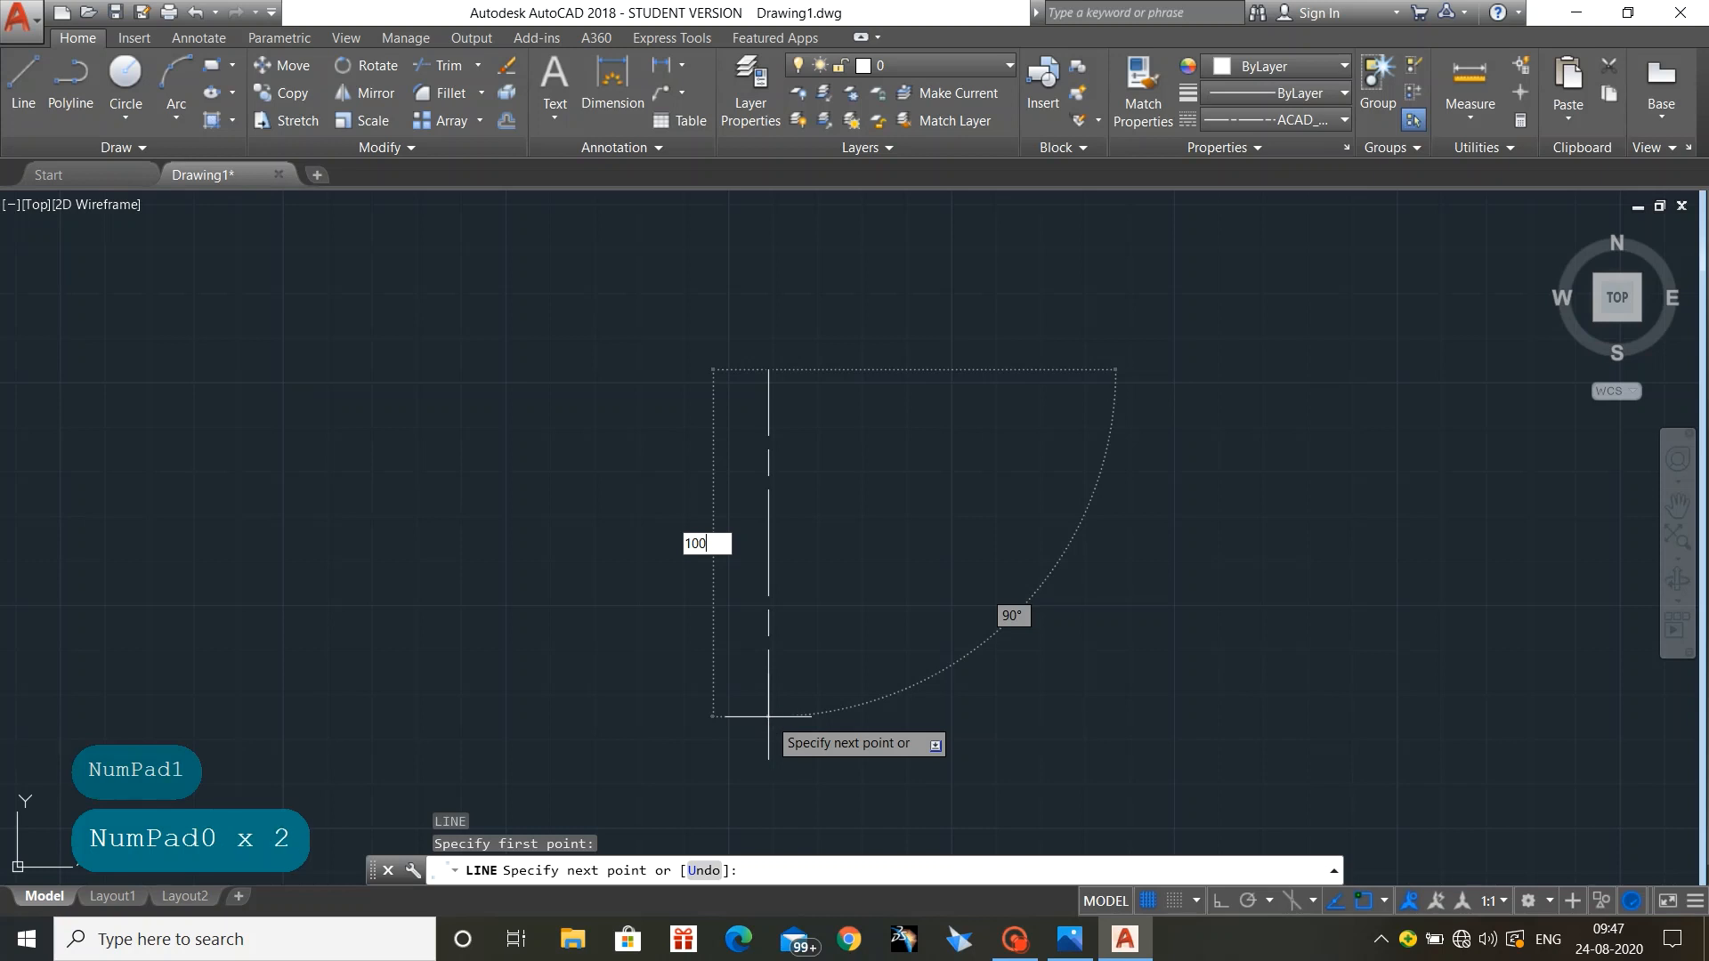
{"action": "key", "text": "Return"}
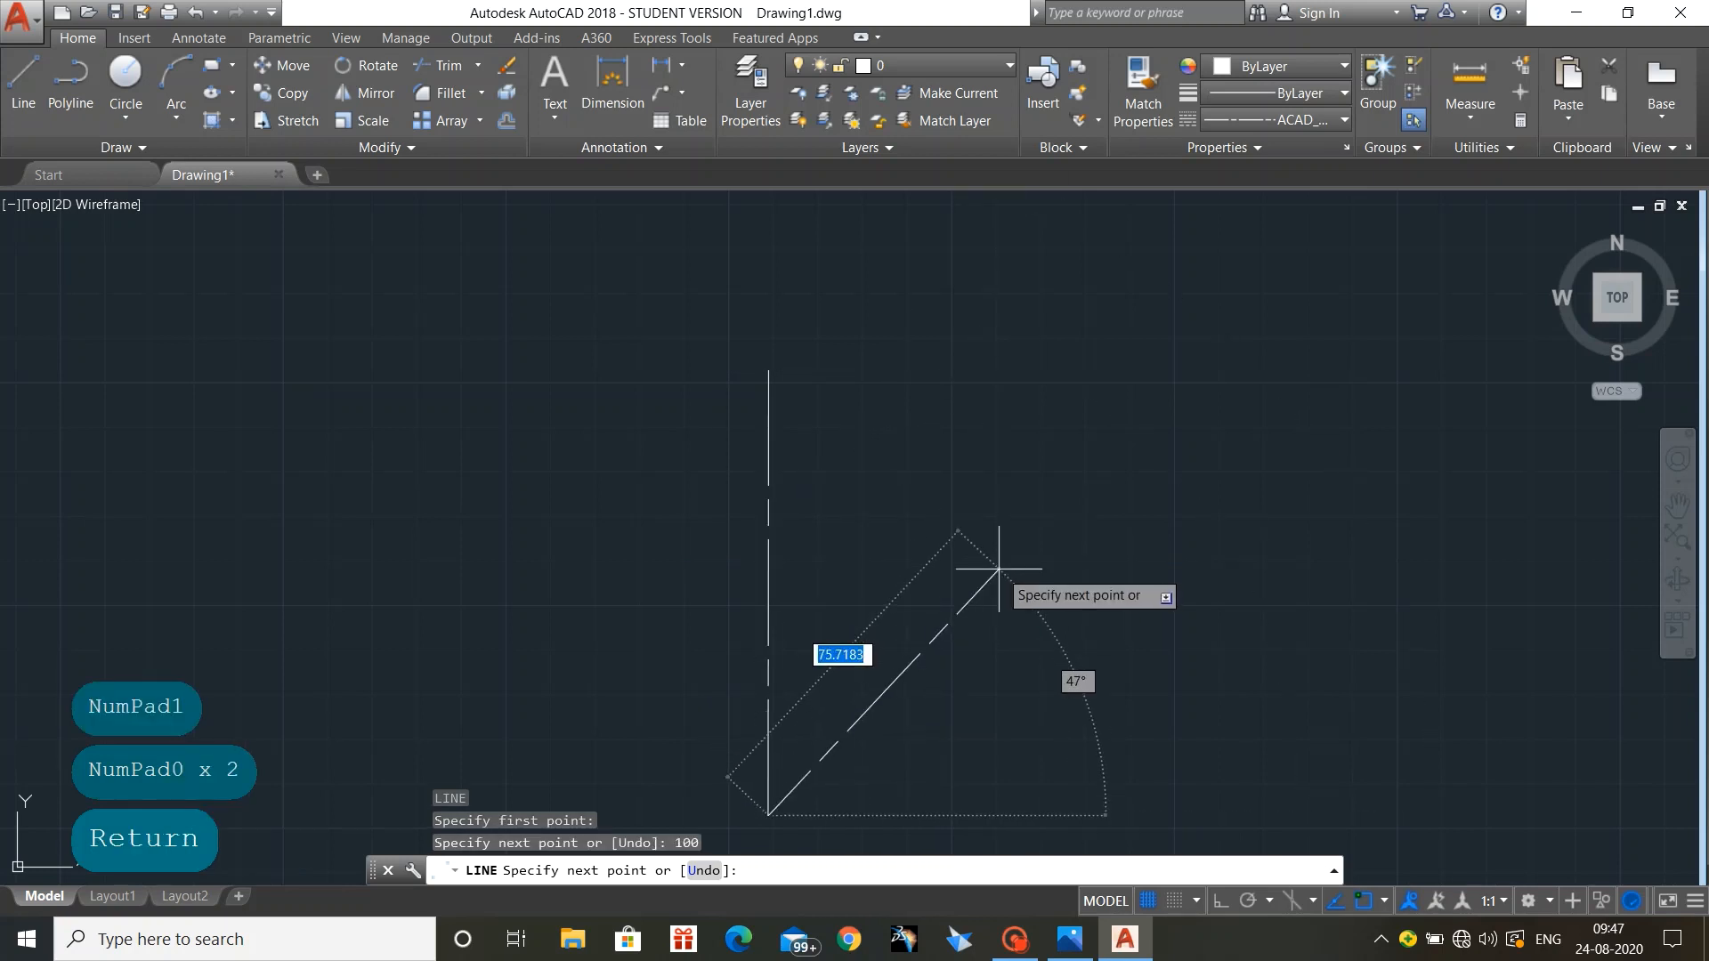
{"action": "key", "text": "Escape"}
{"action": "key", "text": "Escape"}
{"action": "mouse_move", "coordinate": [975, 614]}
{"action": "middle_mouse_down"}
{"action": "mouse_move", "coordinate": [962, 581]}
{"action": "mouse_move", "coordinate": [1001, 525]}
{"action": "mouse_move", "coordinate": [982, 547]}
{"action": "middle_mouse_up"}
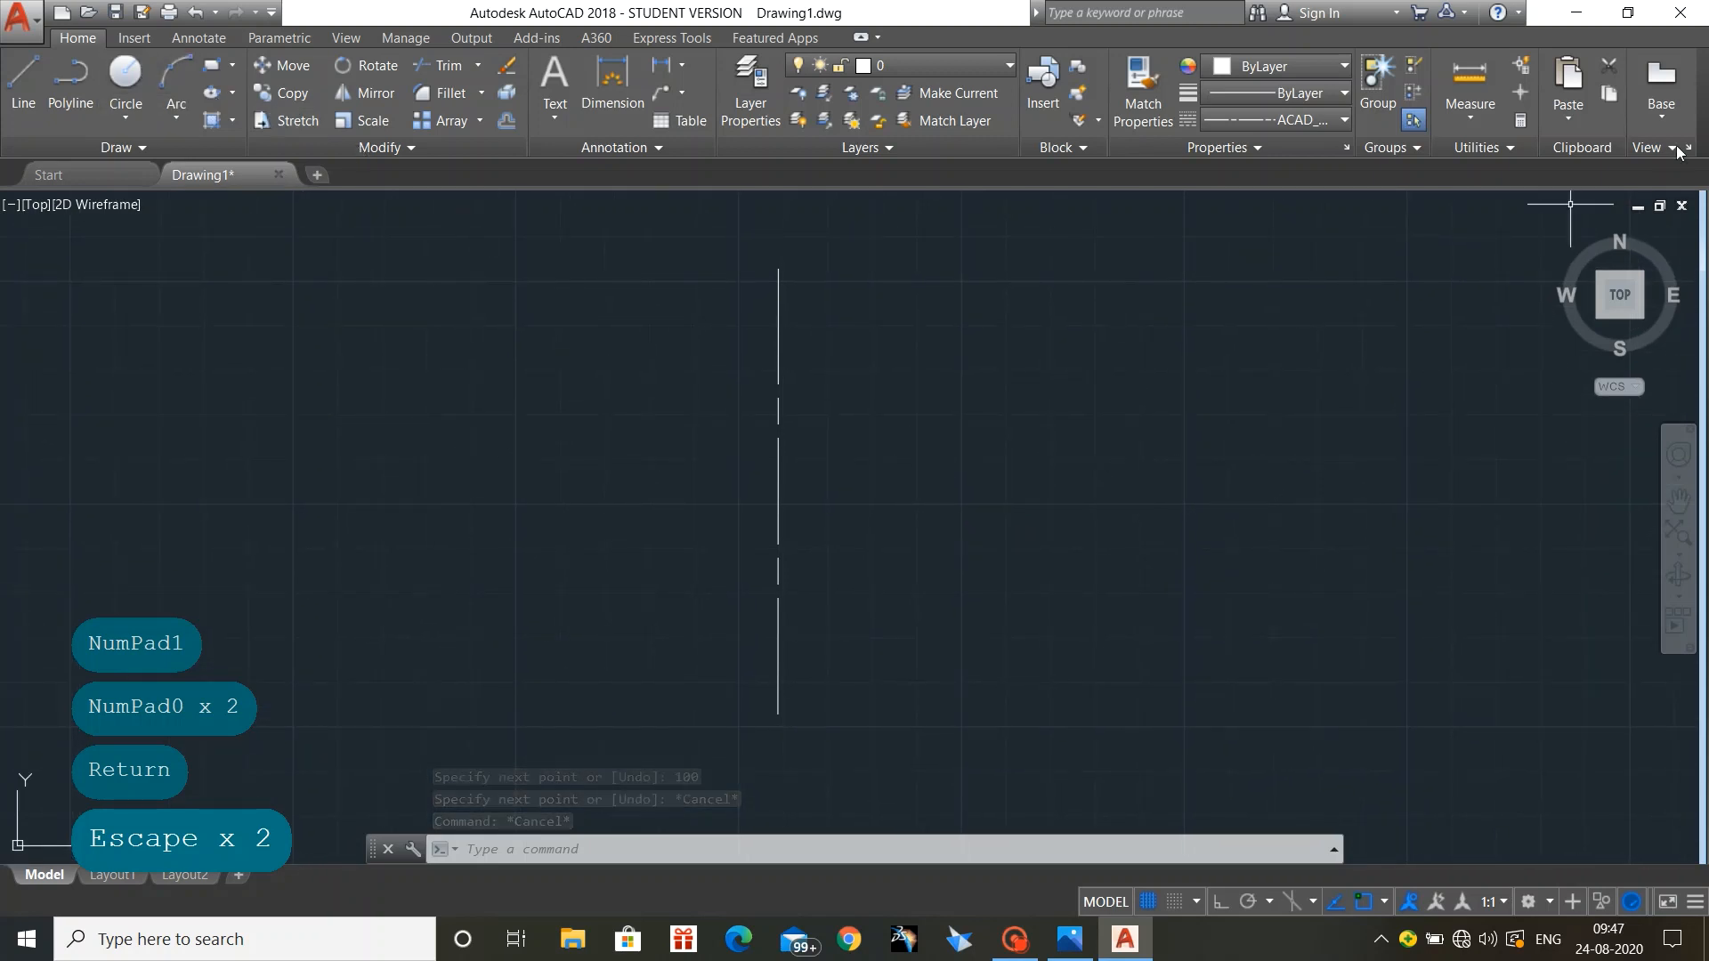
Step: Restore the ByLayer linetype, check the reference image in Photos, and draw the base edge 60 units right from the centre line in AutoCAD
{"action": "left_click", "coordinate": [1281, 119]}
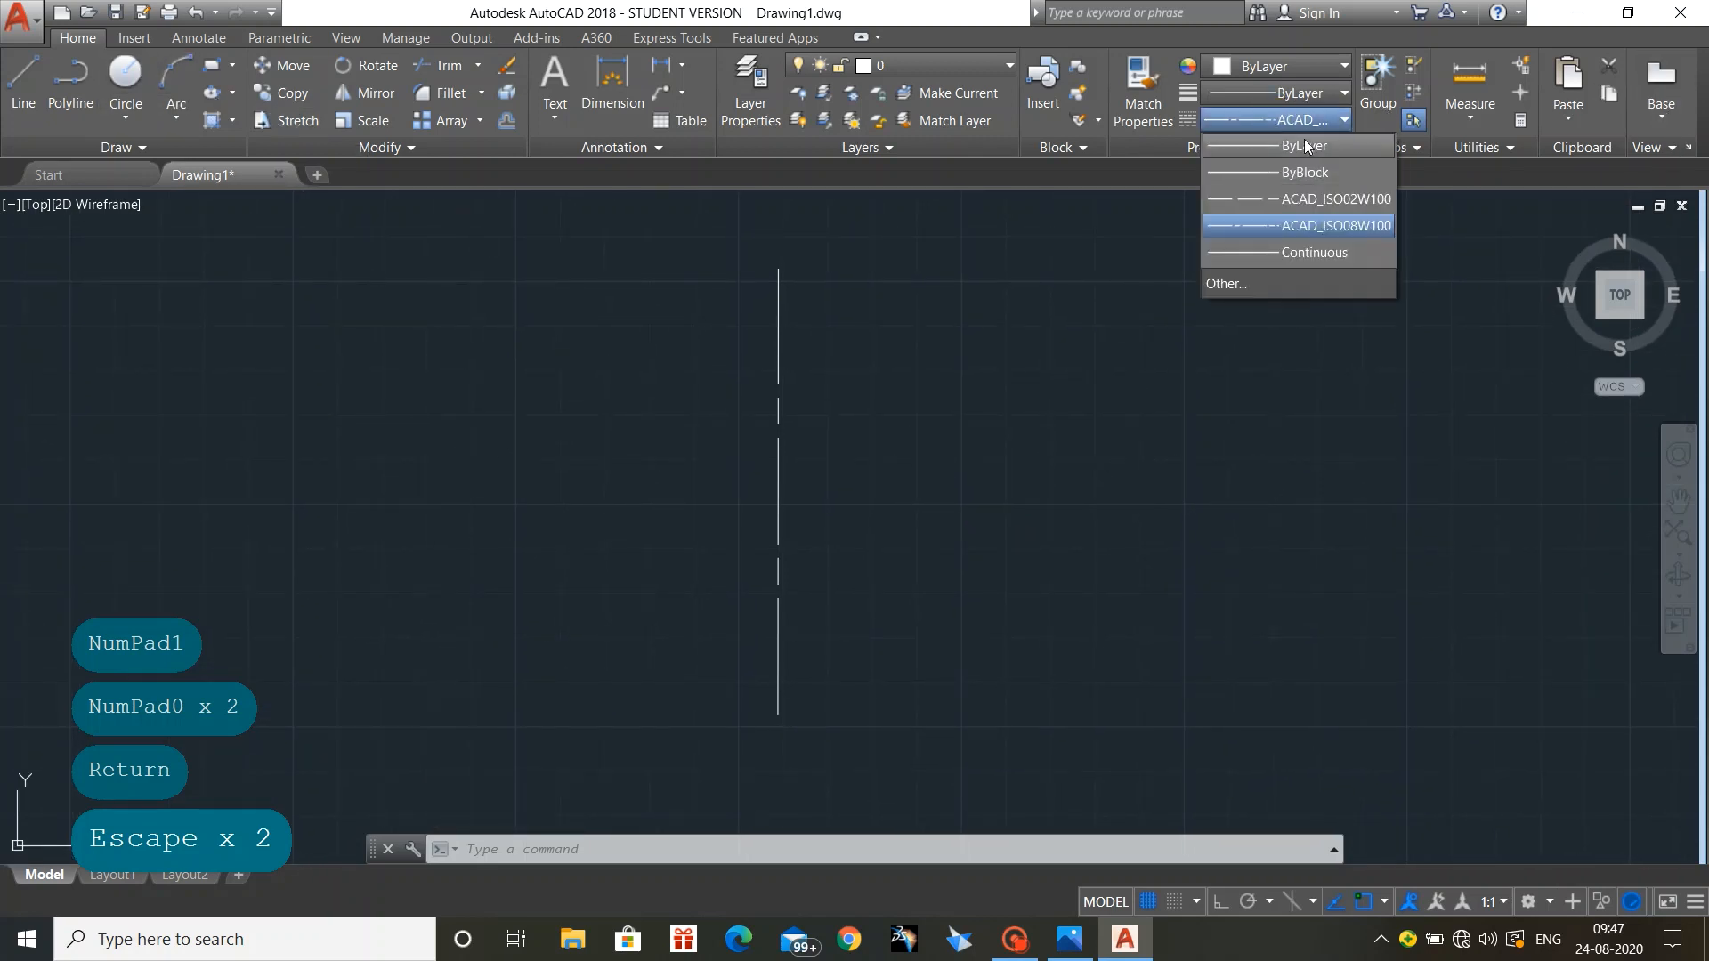
{"action": "left_click", "coordinate": [1306, 145]}
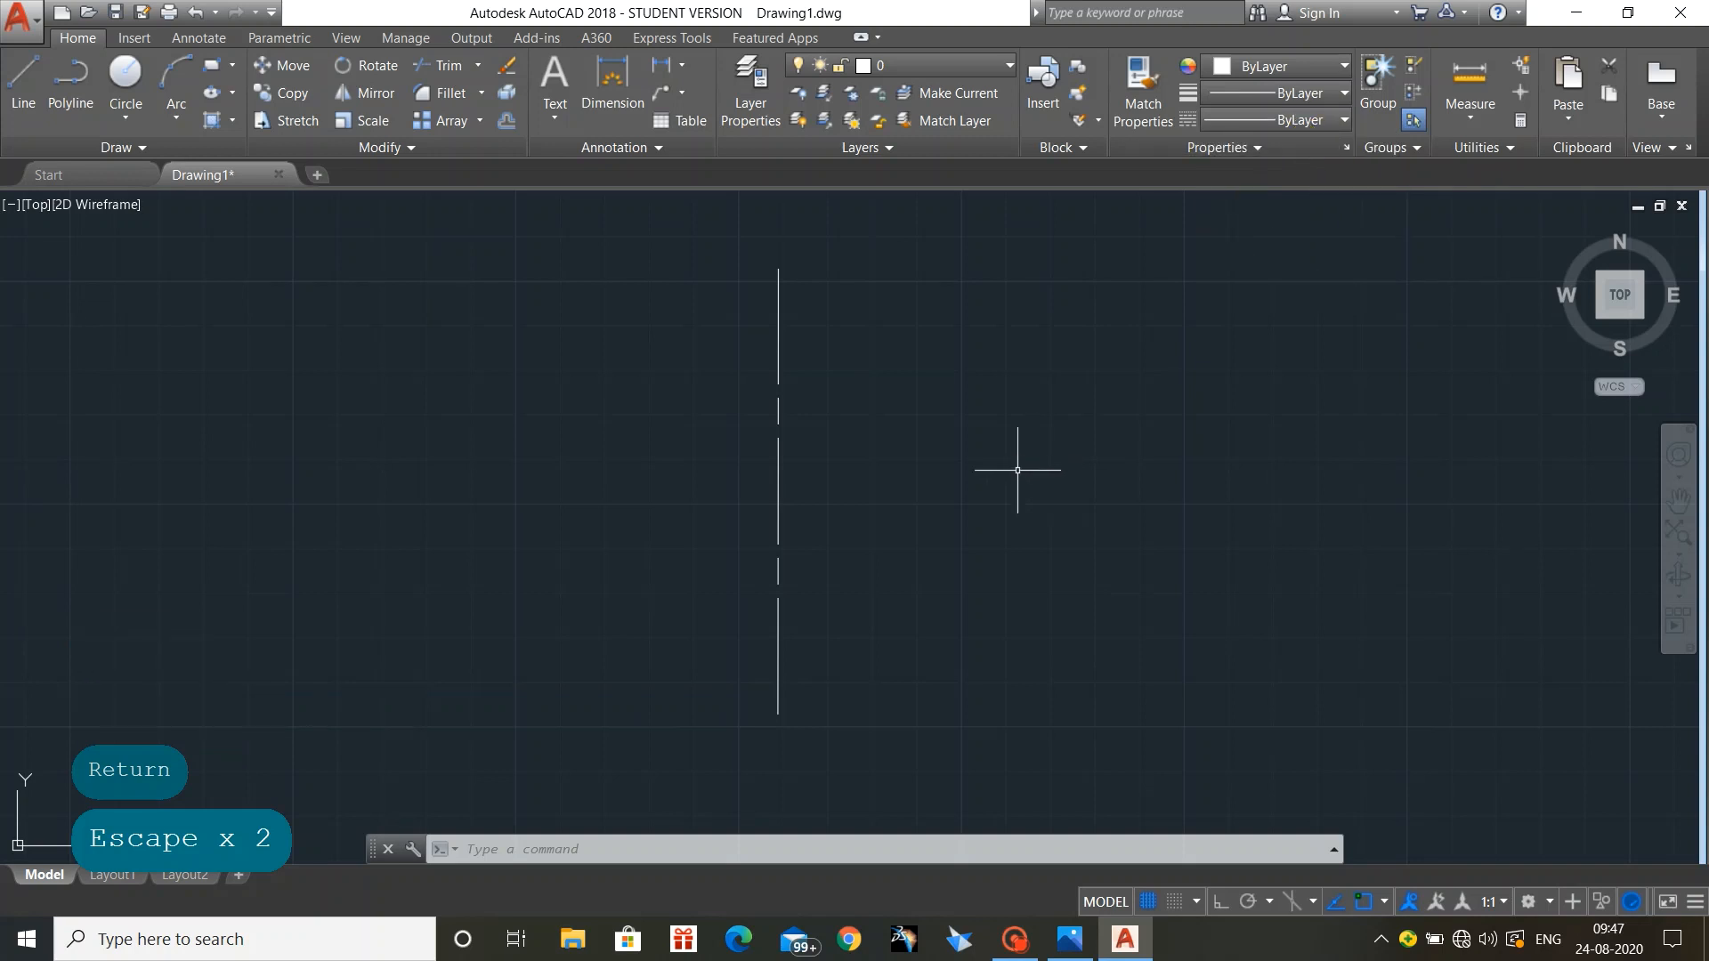
{"action": "type", "text": "l"}
{"action": "key", "text": "Return"}
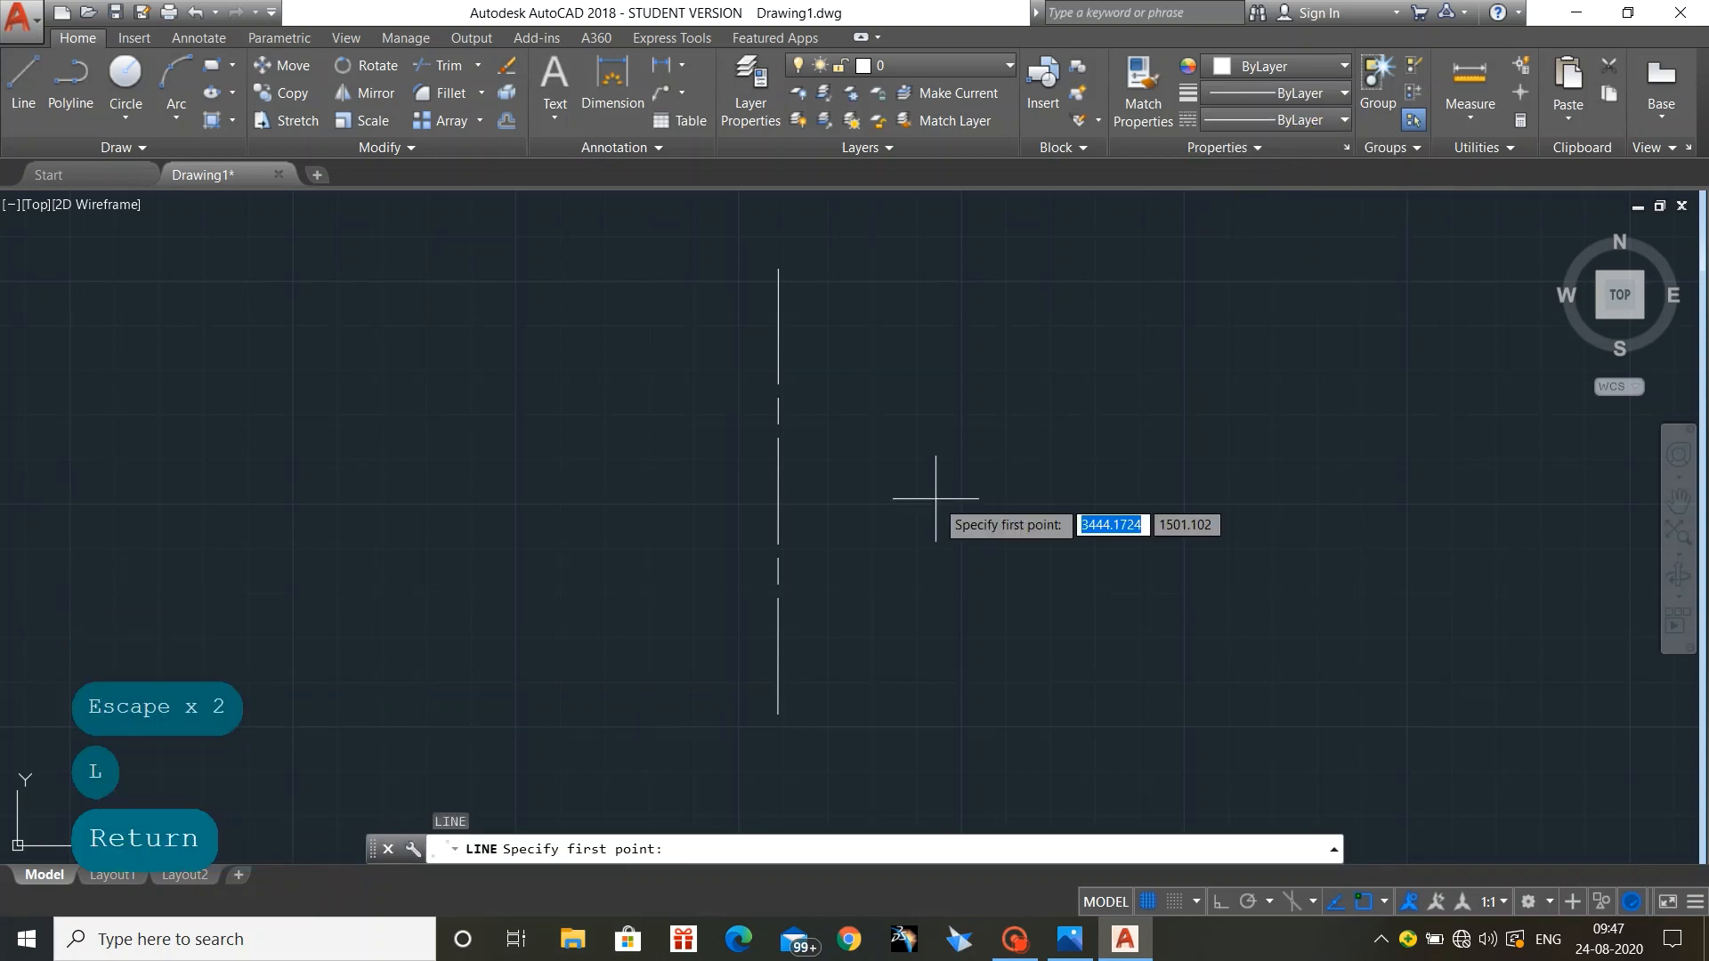
{"action": "left_click", "coordinate": [1081, 937]}
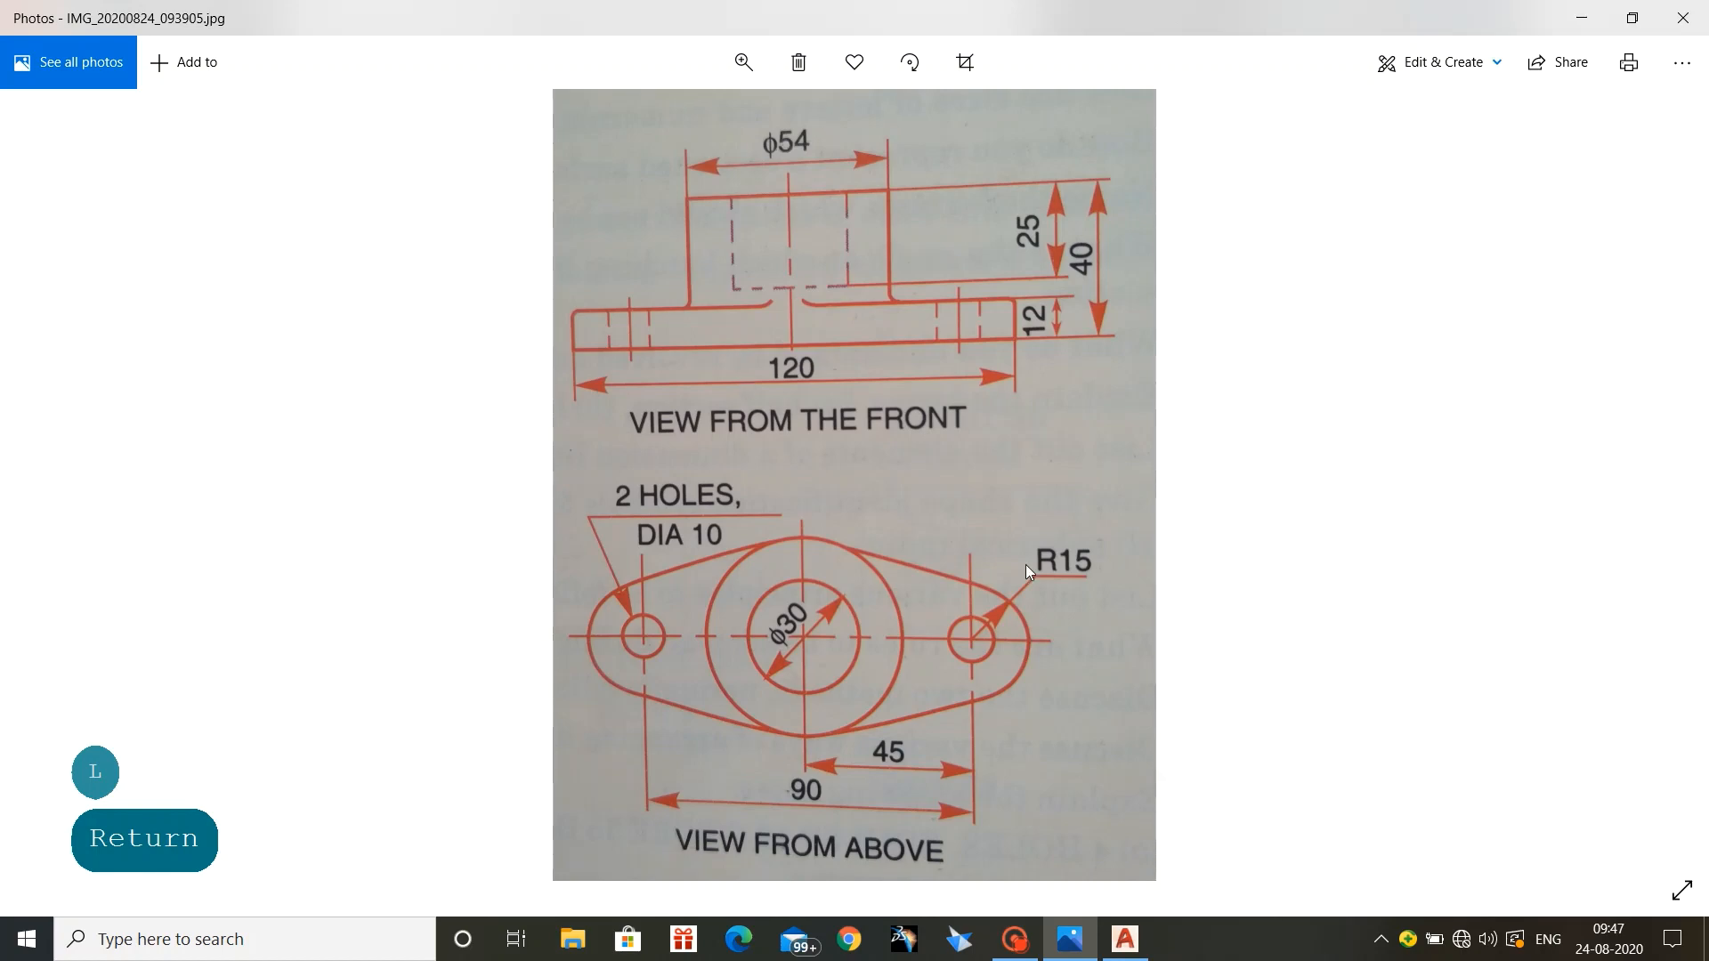
{"action": "left_click", "coordinate": [1125, 937]}
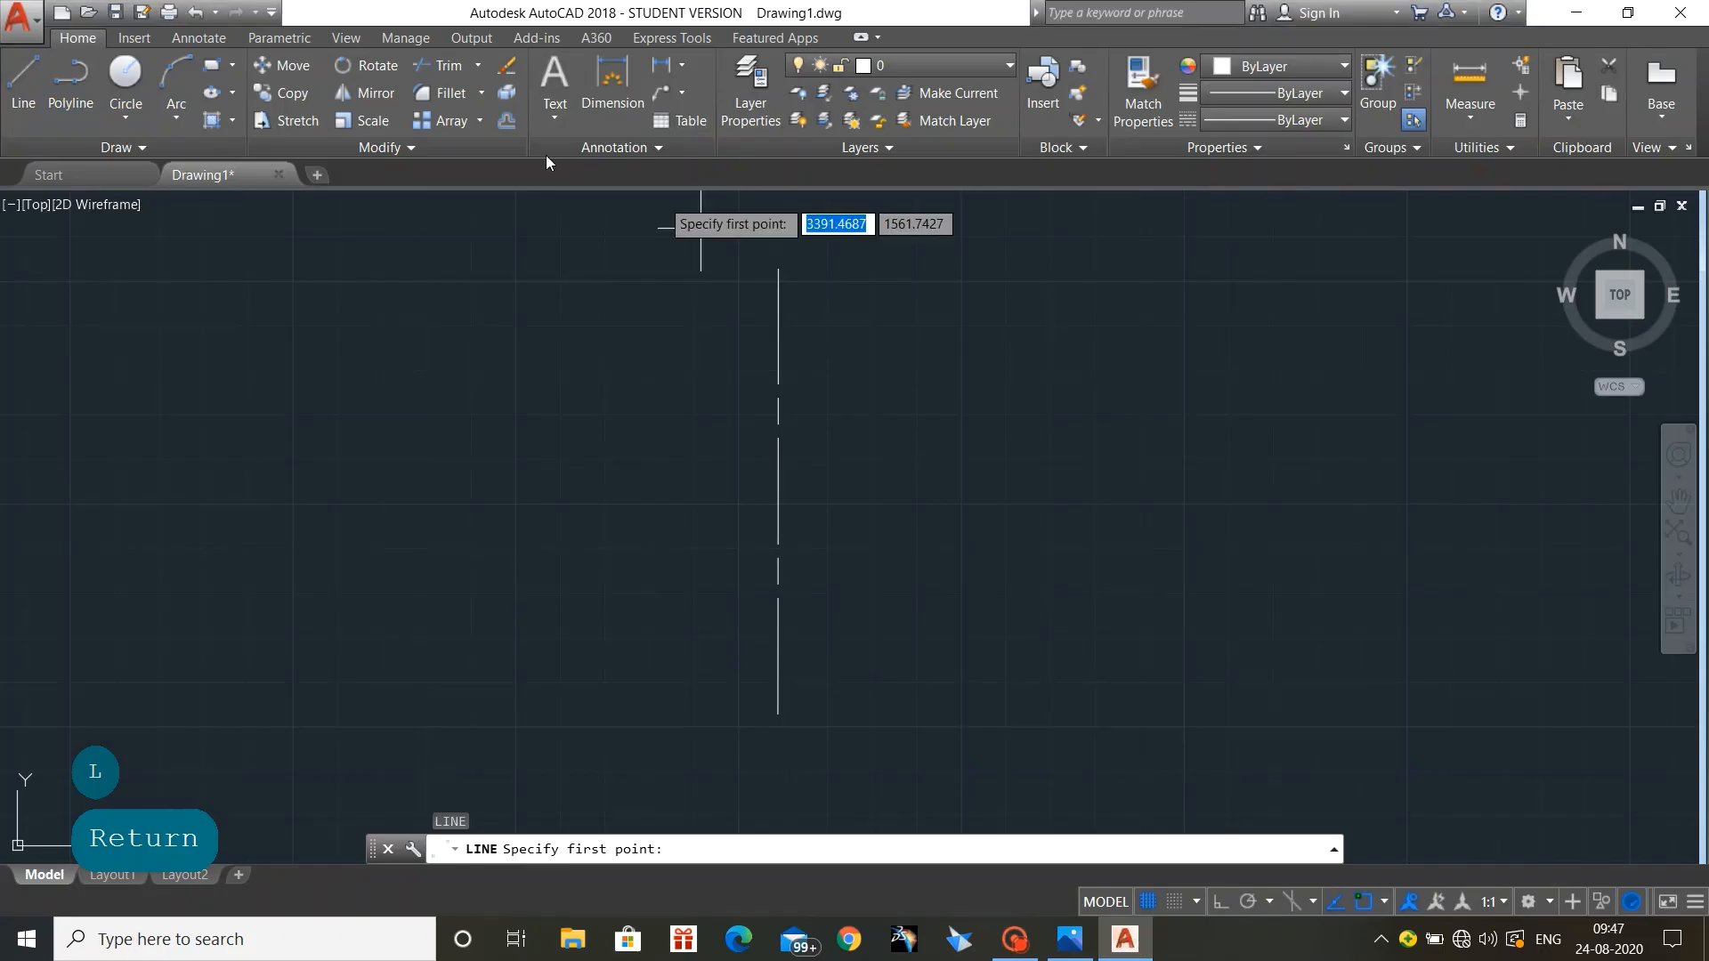
{"action": "left_click", "coordinate": [778, 465]}
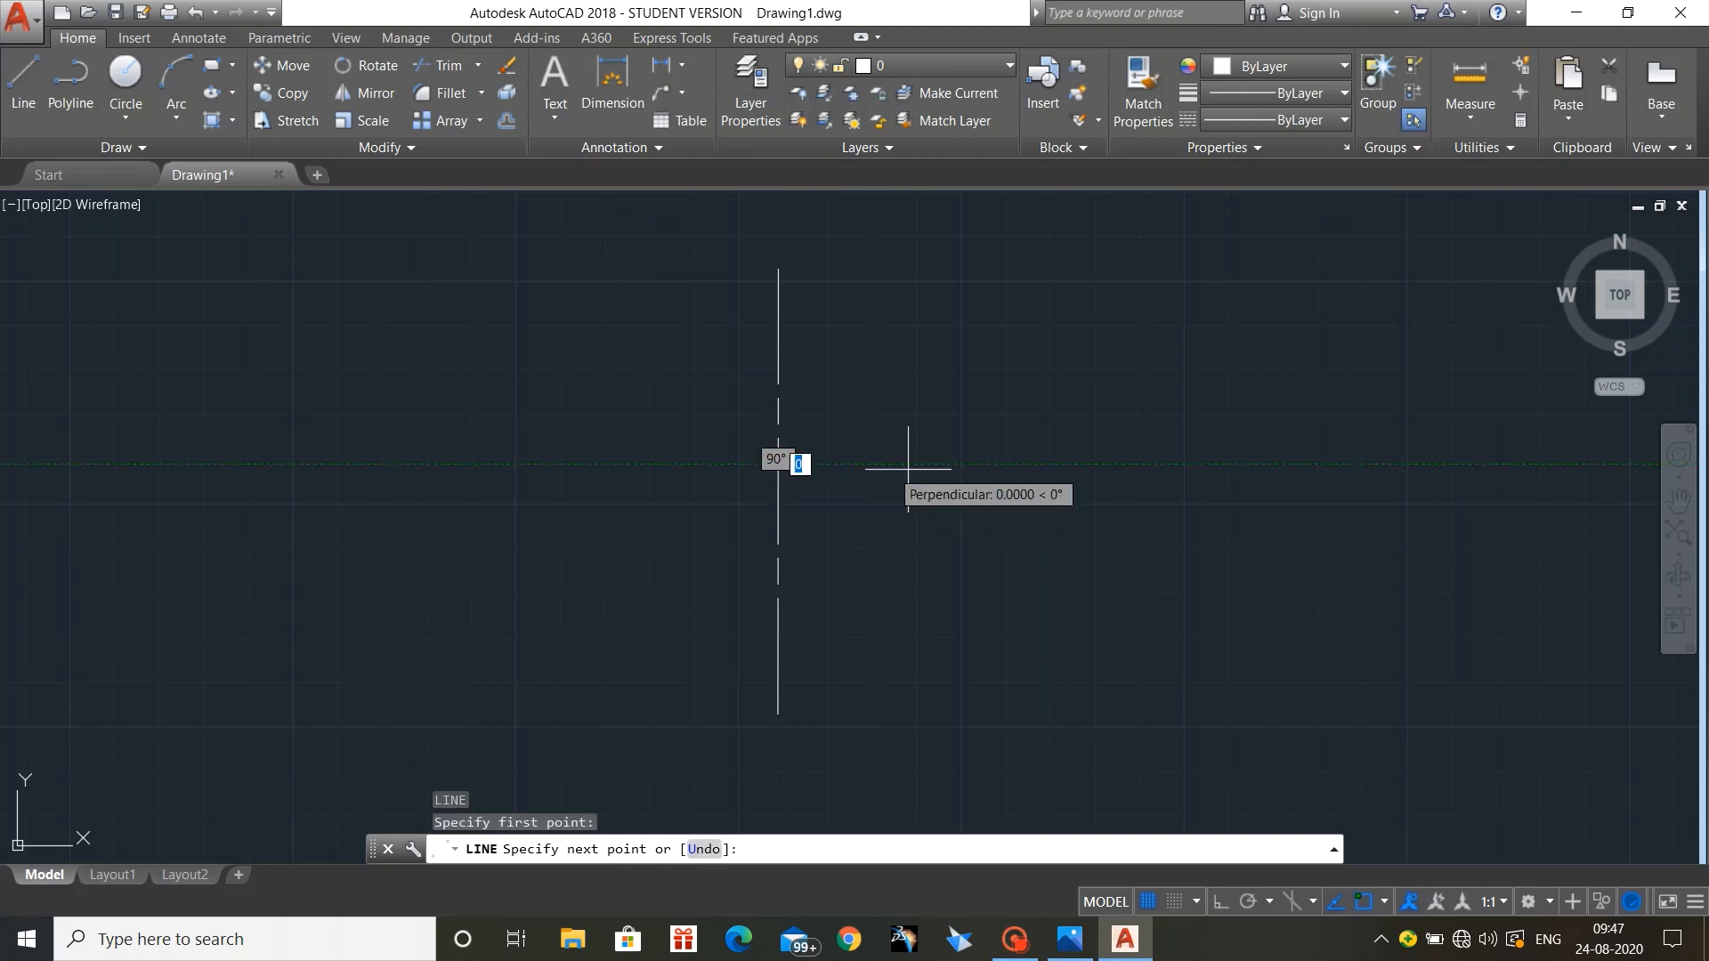
{"action": "left_click", "coordinate": [1045, 464]}
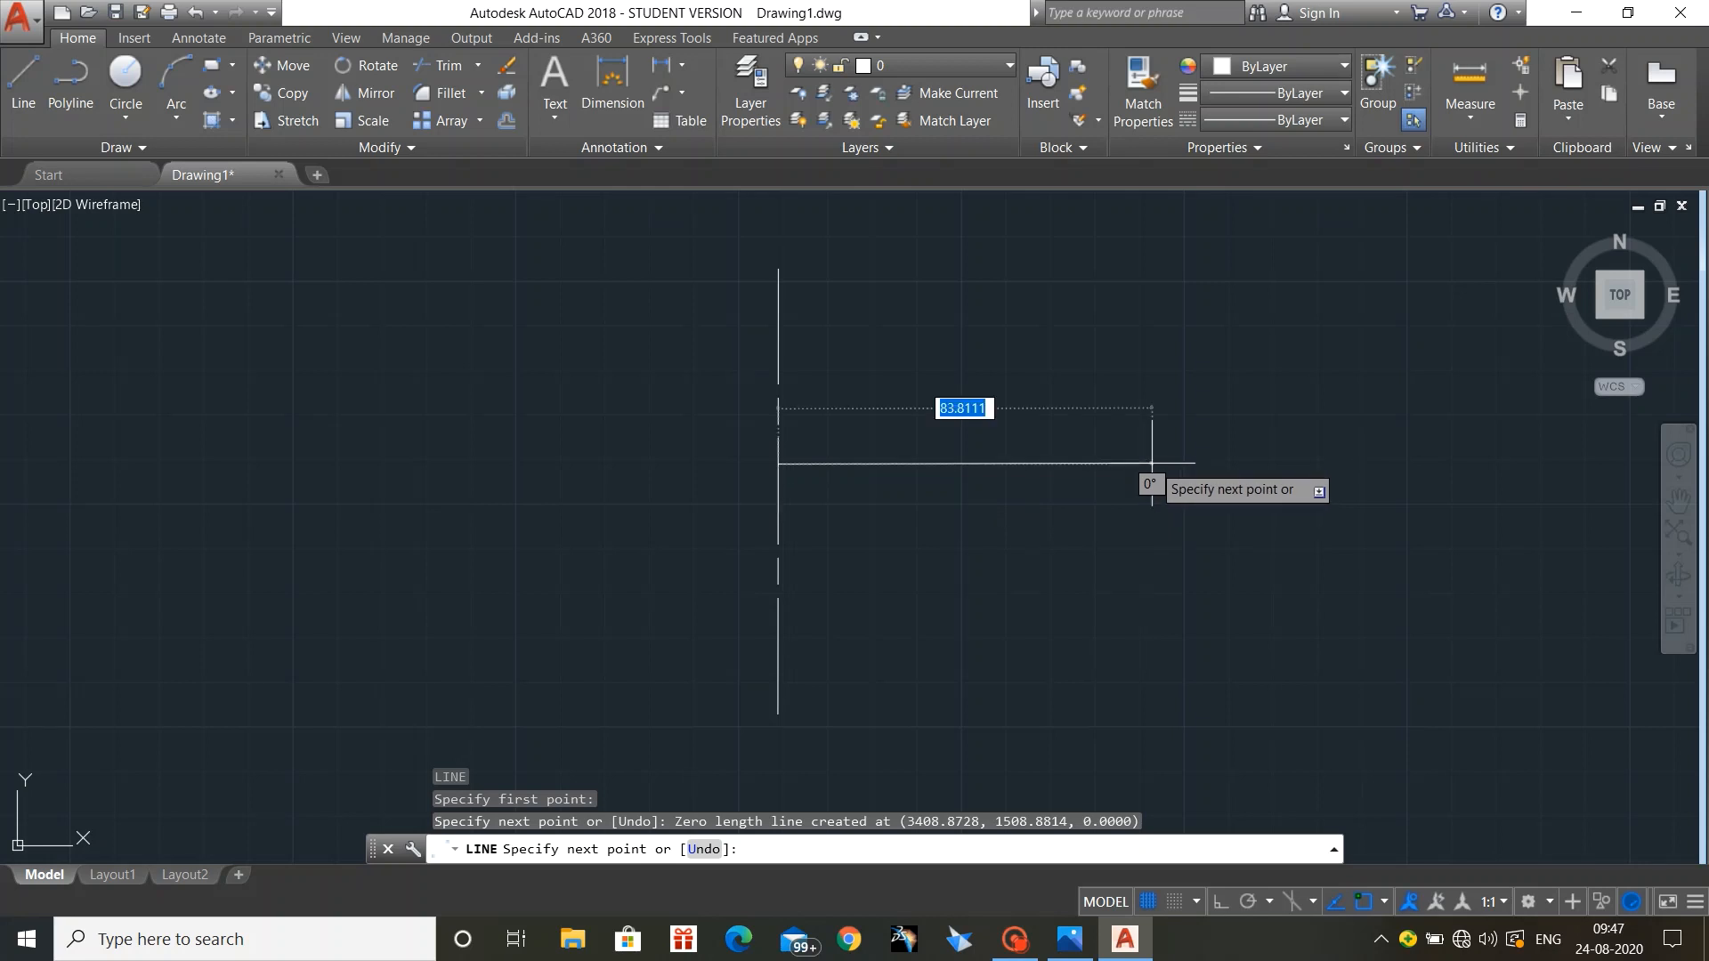
{"action": "type", "text": "60"}
{"action": "key", "text": "Return"}
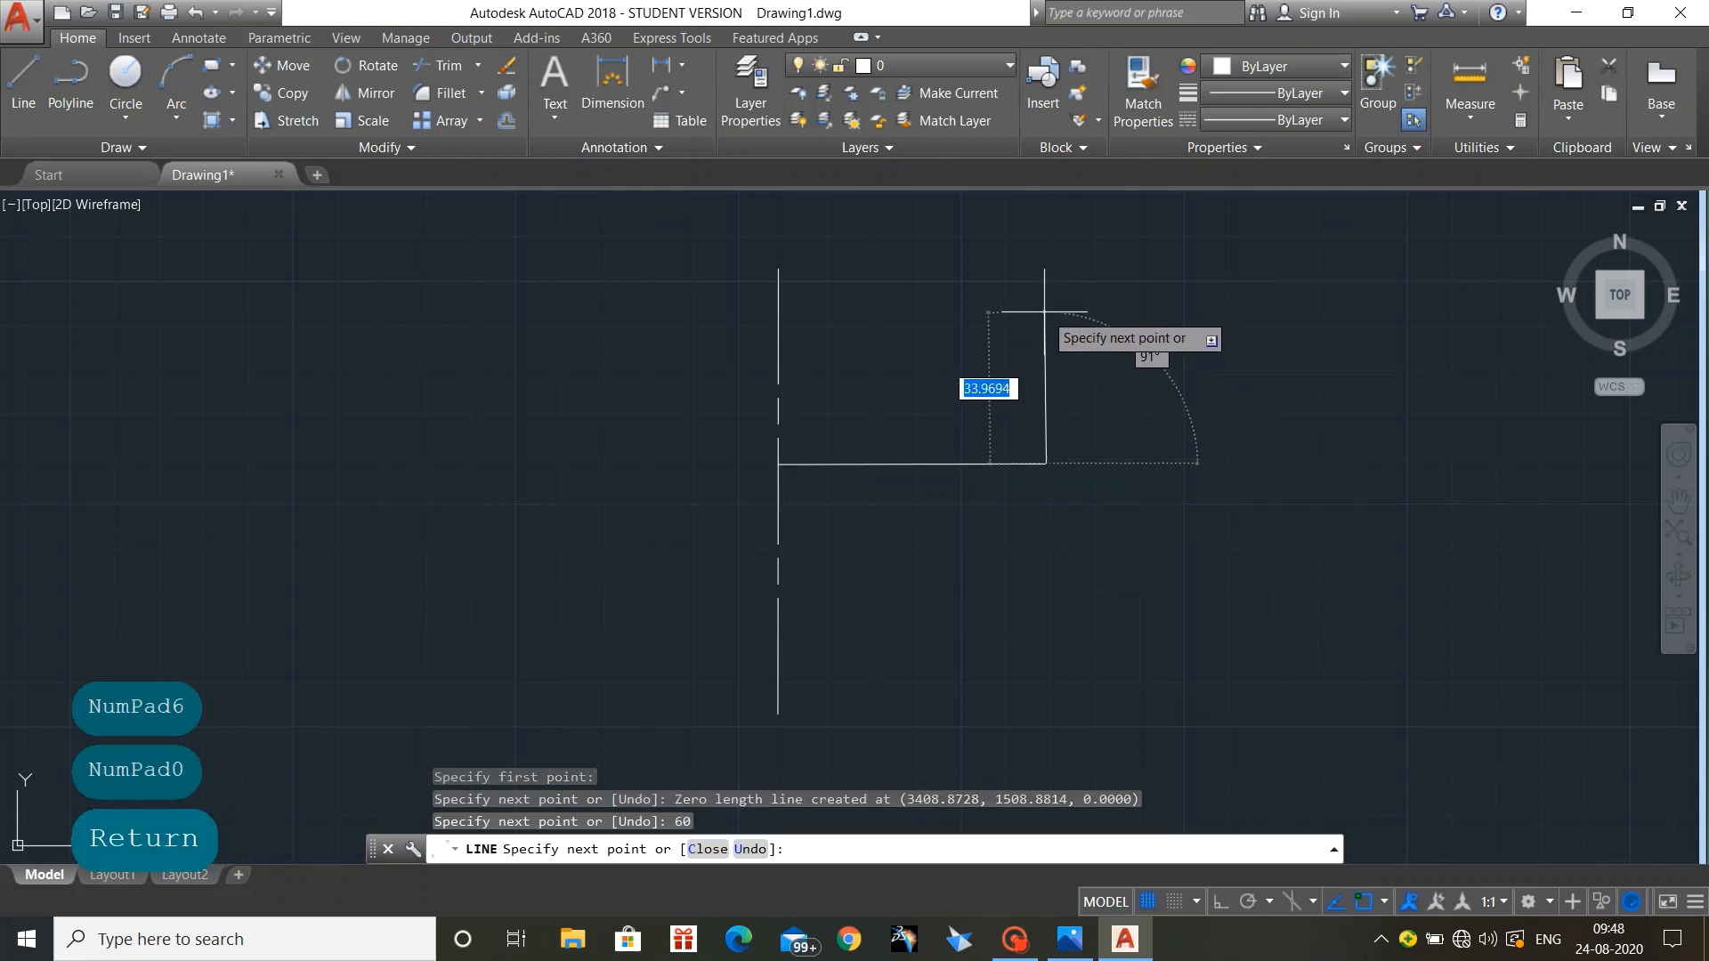
Step: Continue the flange outline 12 units up and 33 units left, consulting the reference image in Photos for the dimensions
{"action": "key", "text": "alt+Tab"}
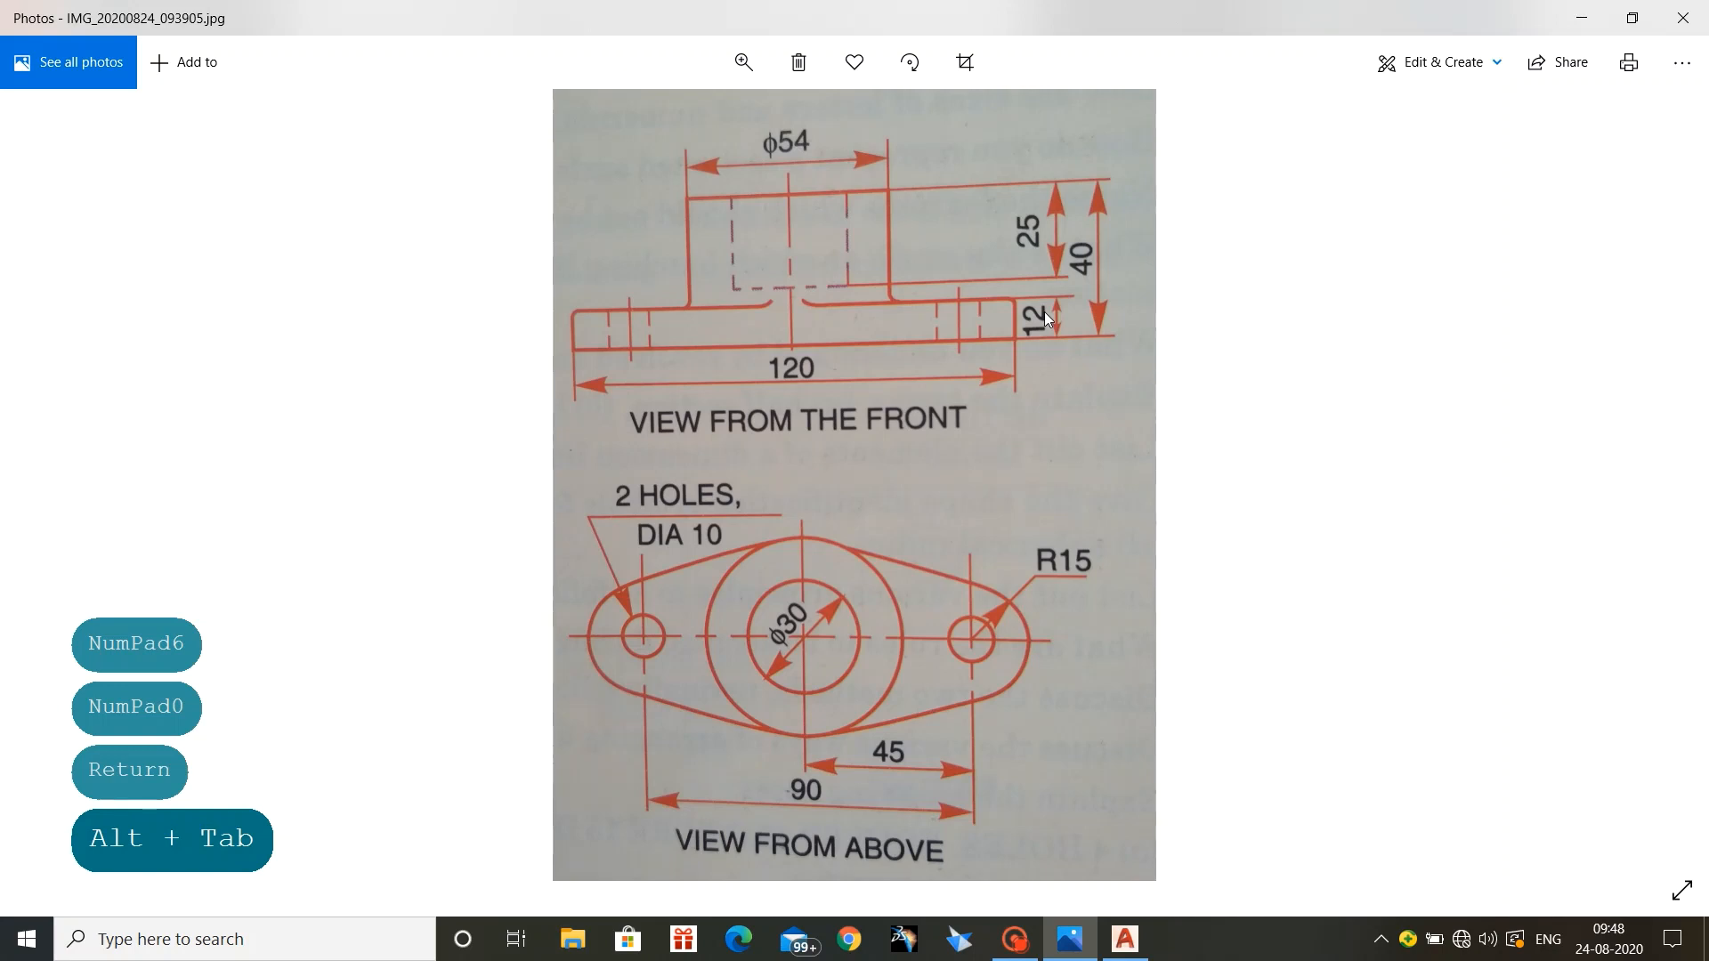
{"action": "left_click", "coordinate": [1125, 939]}
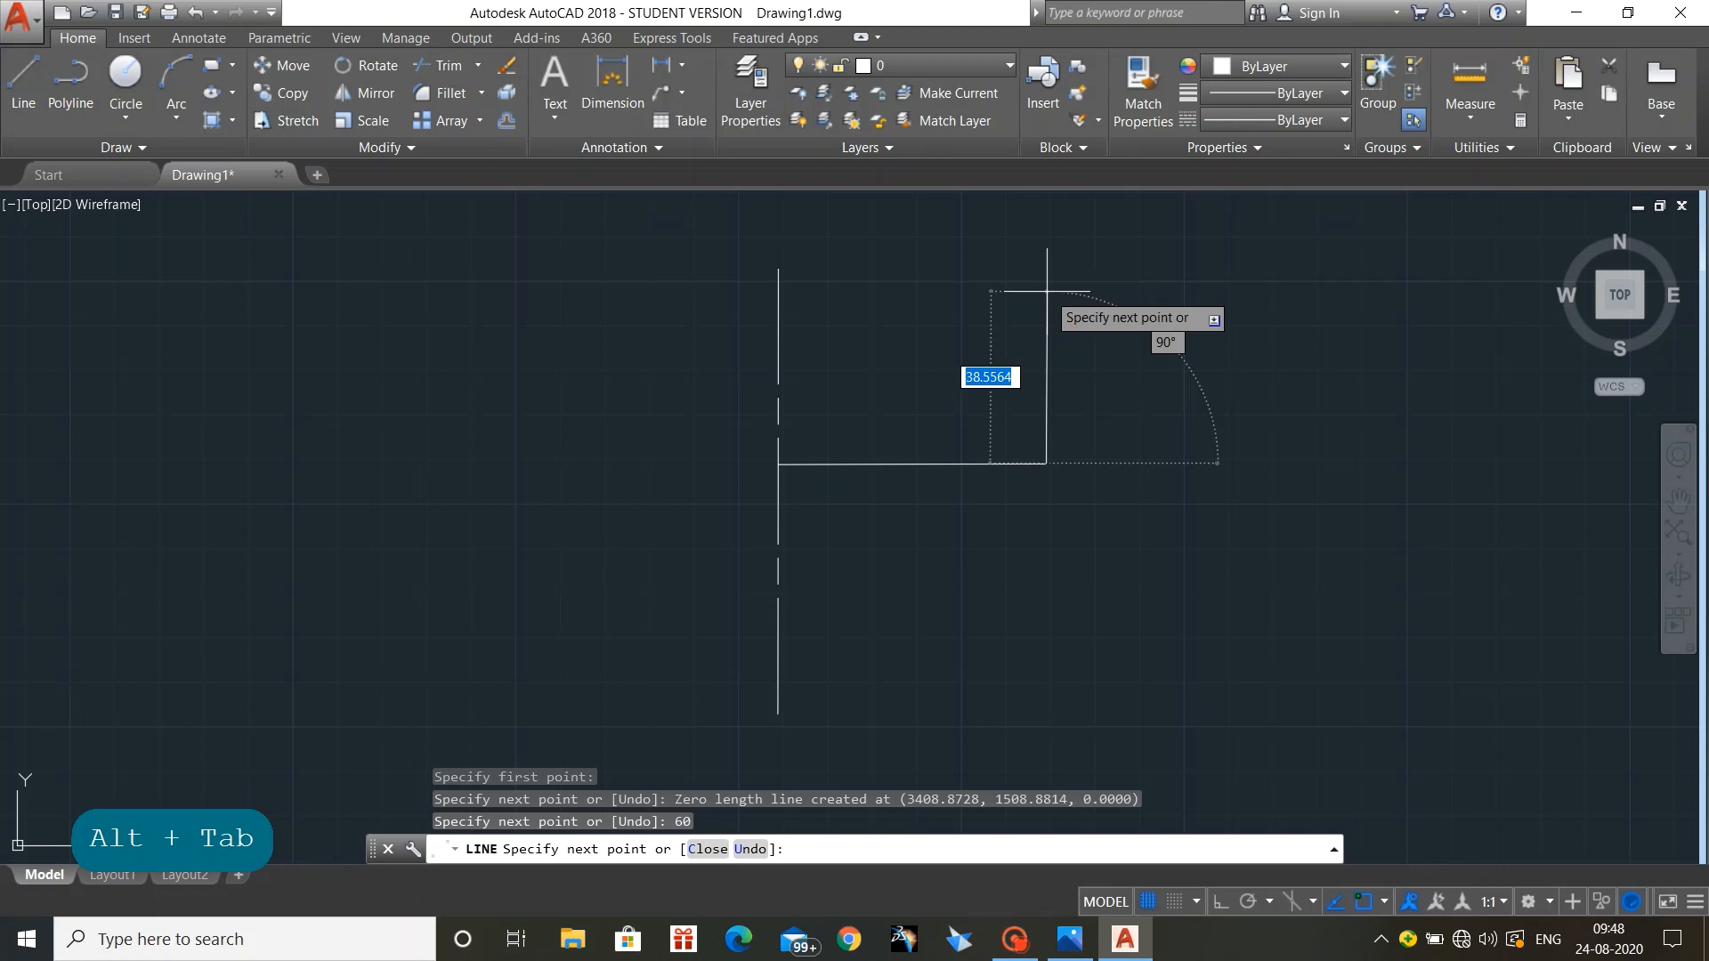
{"action": "type", "text": "12"}
{"action": "key", "text": "Return"}
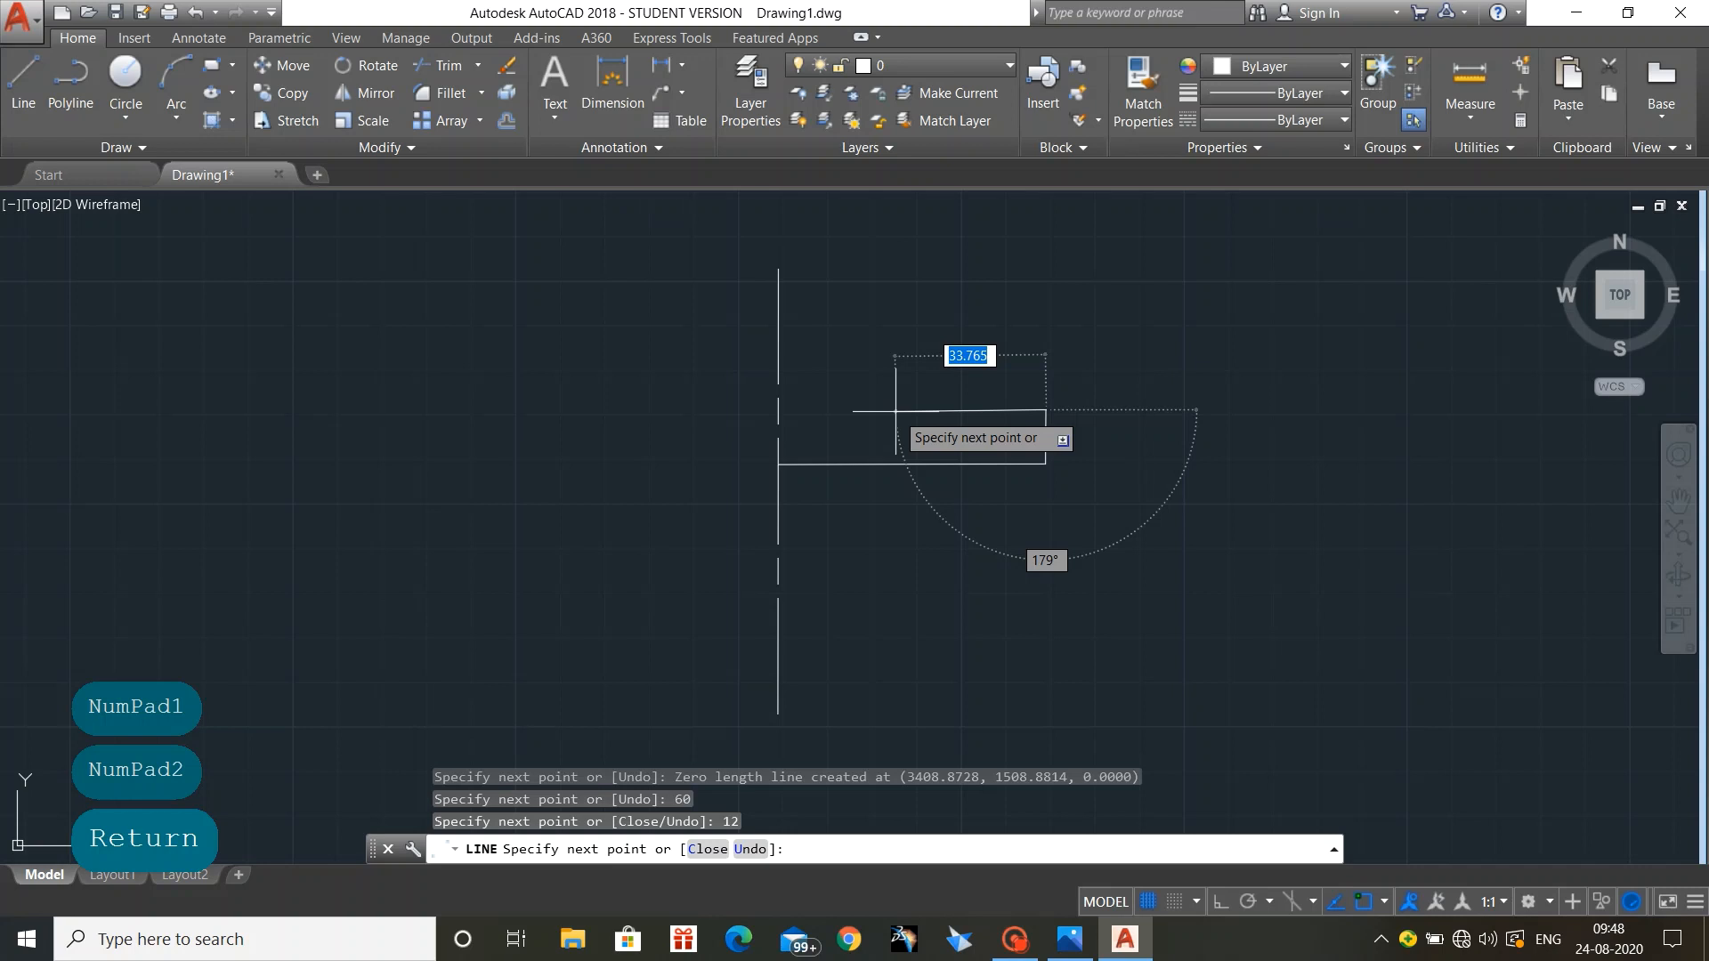
{"action": "left_click", "coordinate": [1069, 939]}
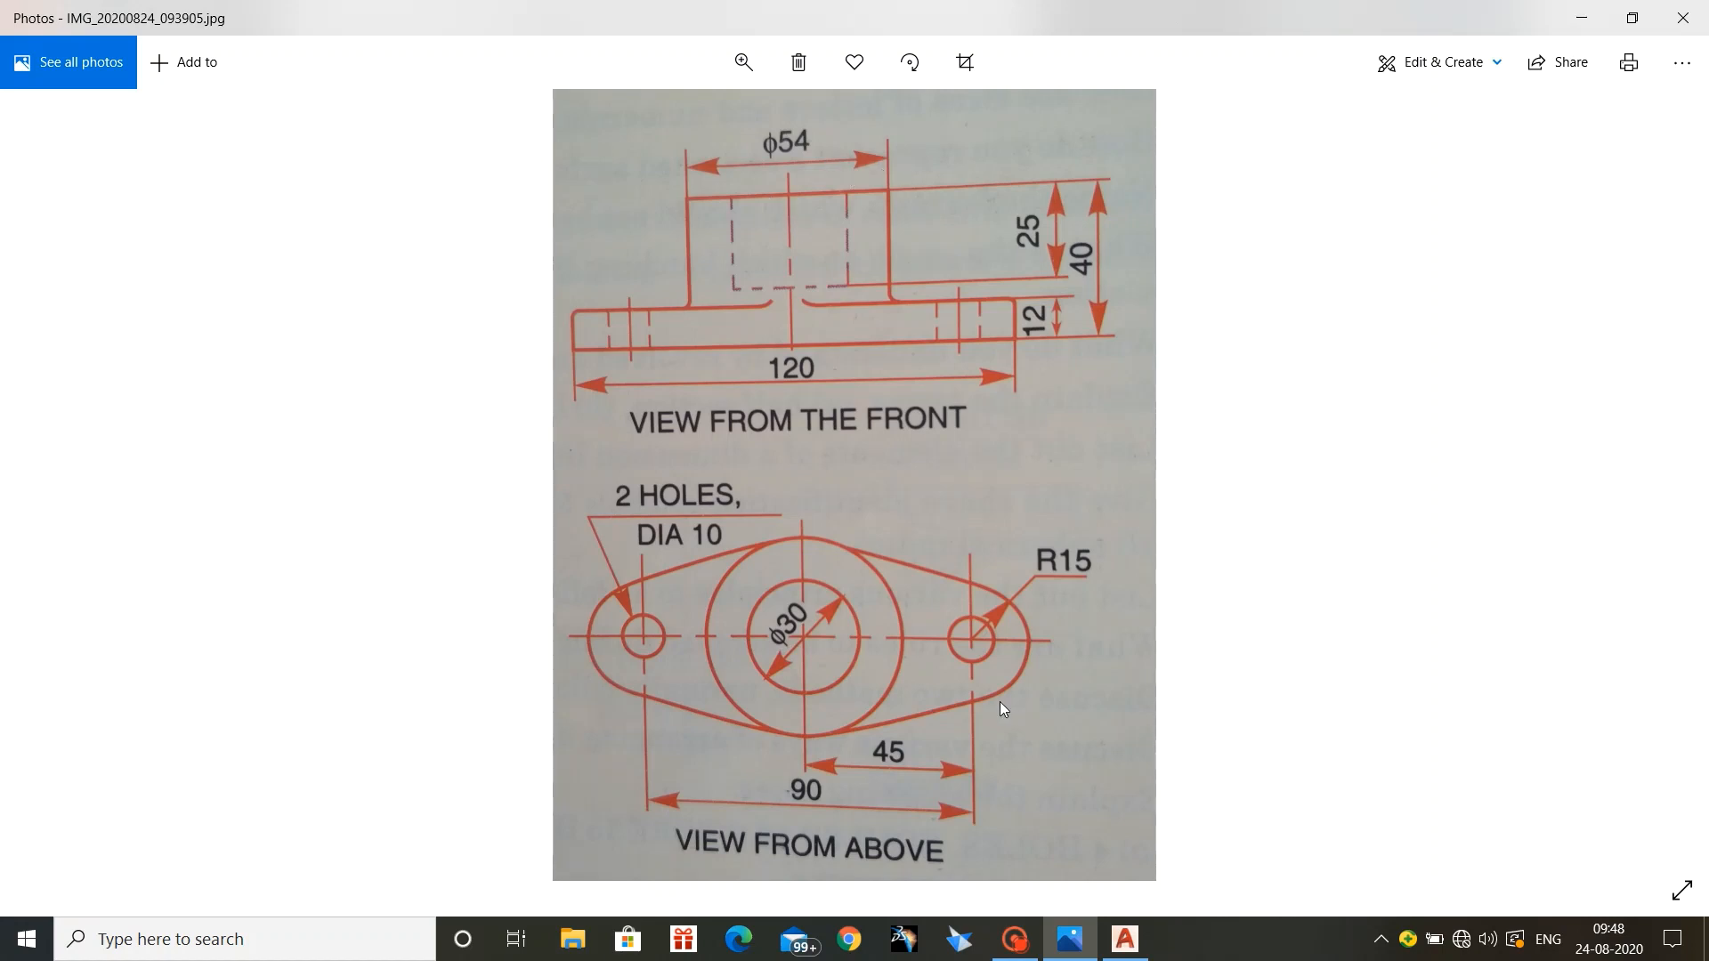
{"action": "left_click", "coordinate": [1117, 941]}
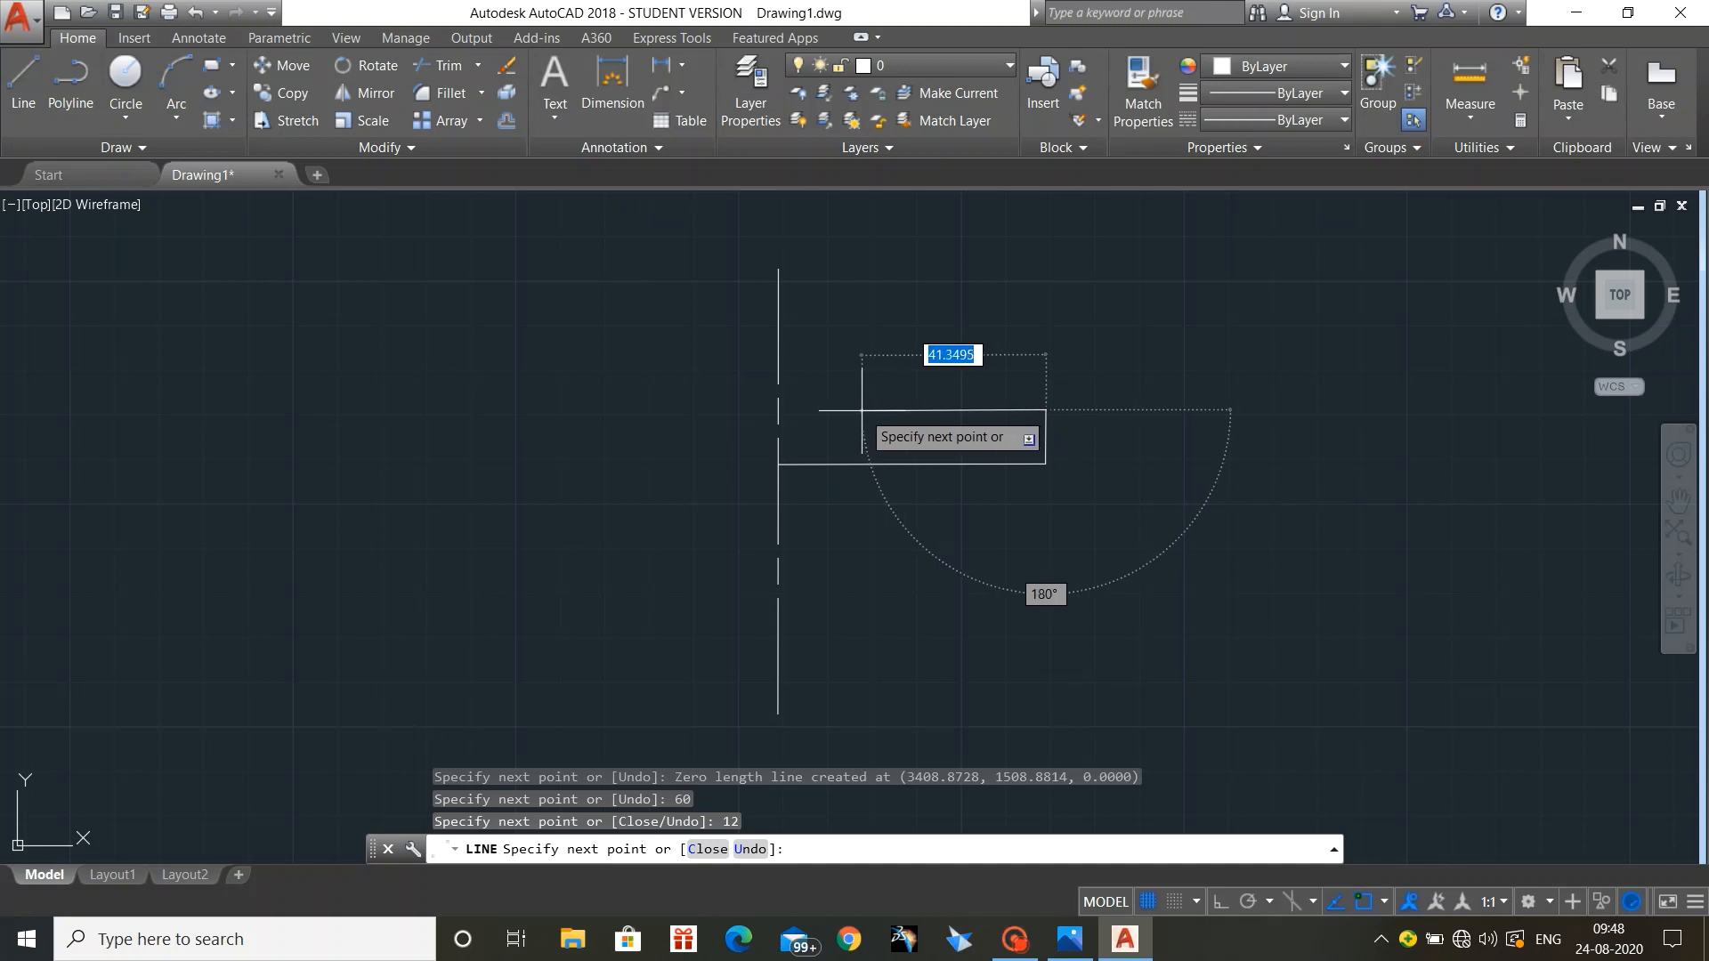
{"action": "type", "text": "33"}
{"action": "key", "text": "Return"}
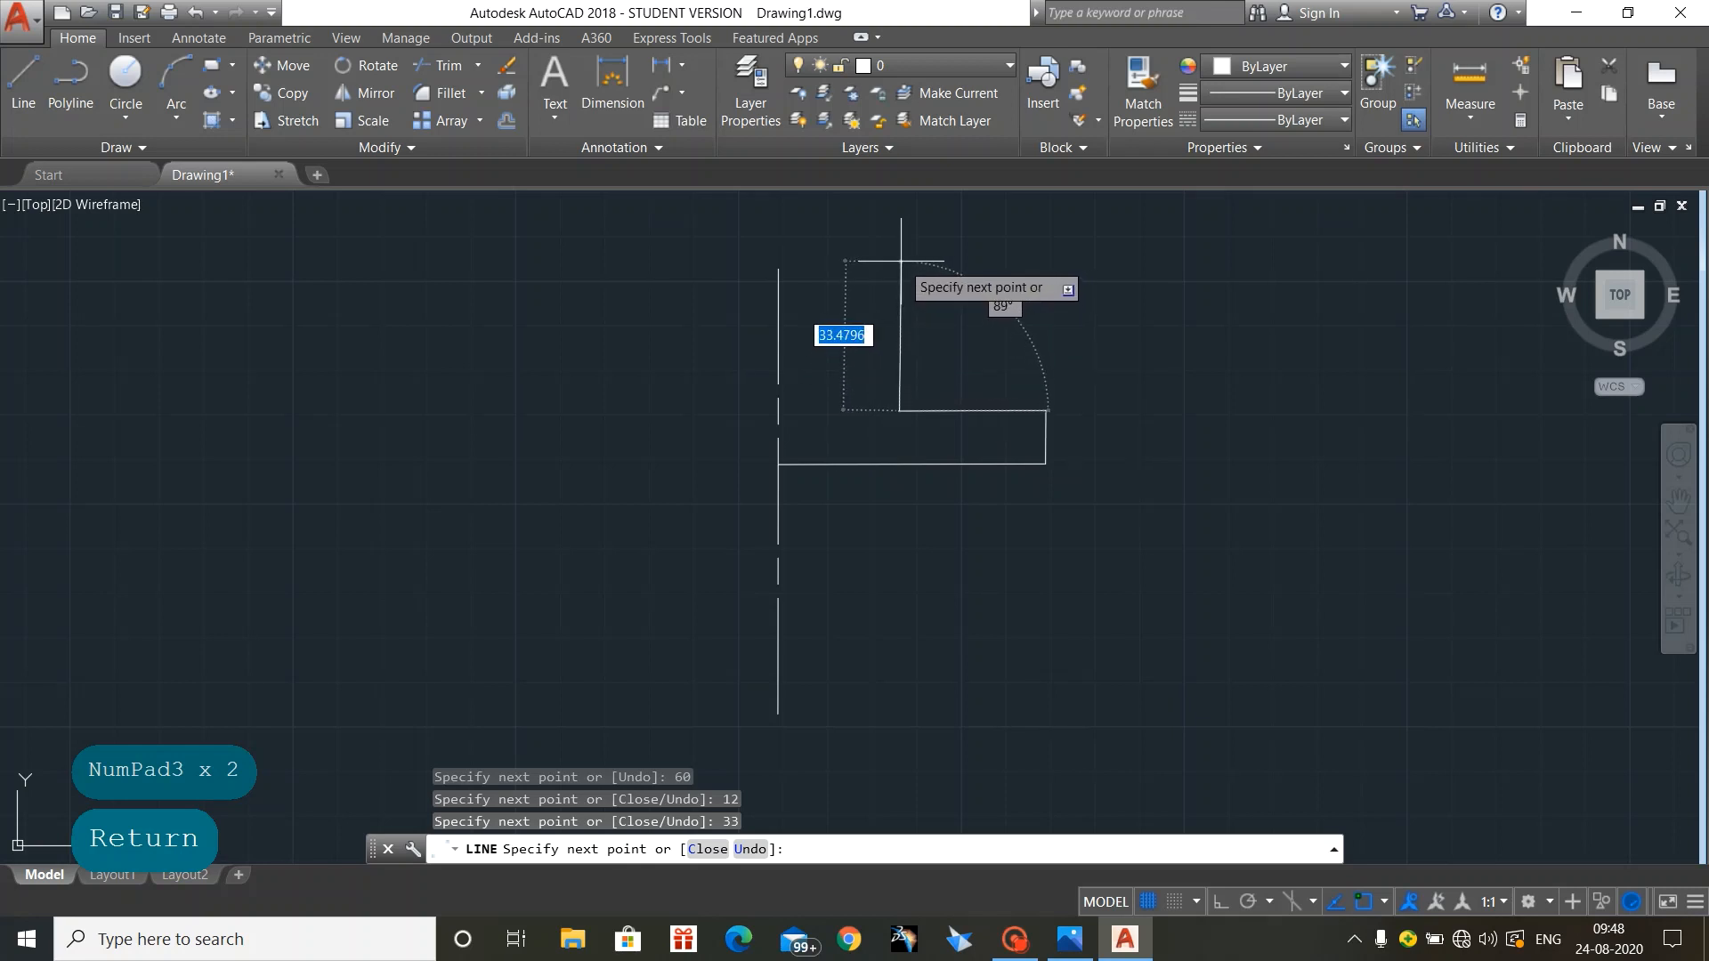
Step: Check the heights in Photos, then draw the boss side 28 units up in AutoCAD and its top edge across to the centre line
{"action": "left_click", "coordinate": [1070, 938]}
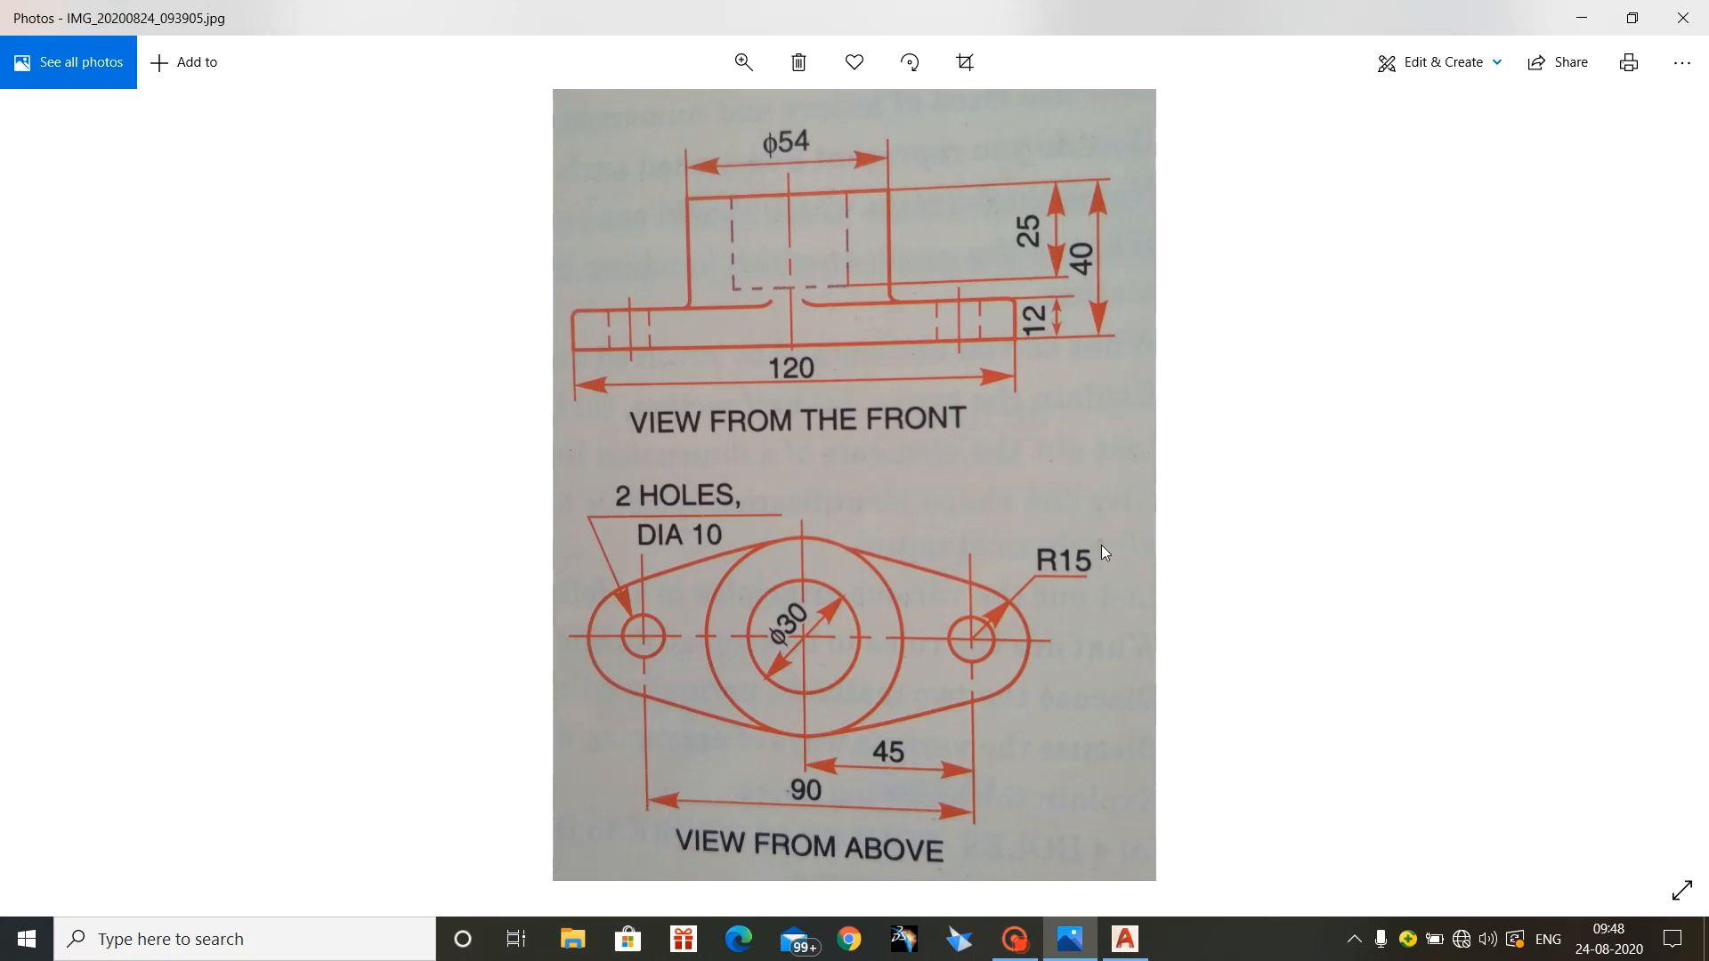
{"action": "left_click", "coordinate": [1125, 939]}
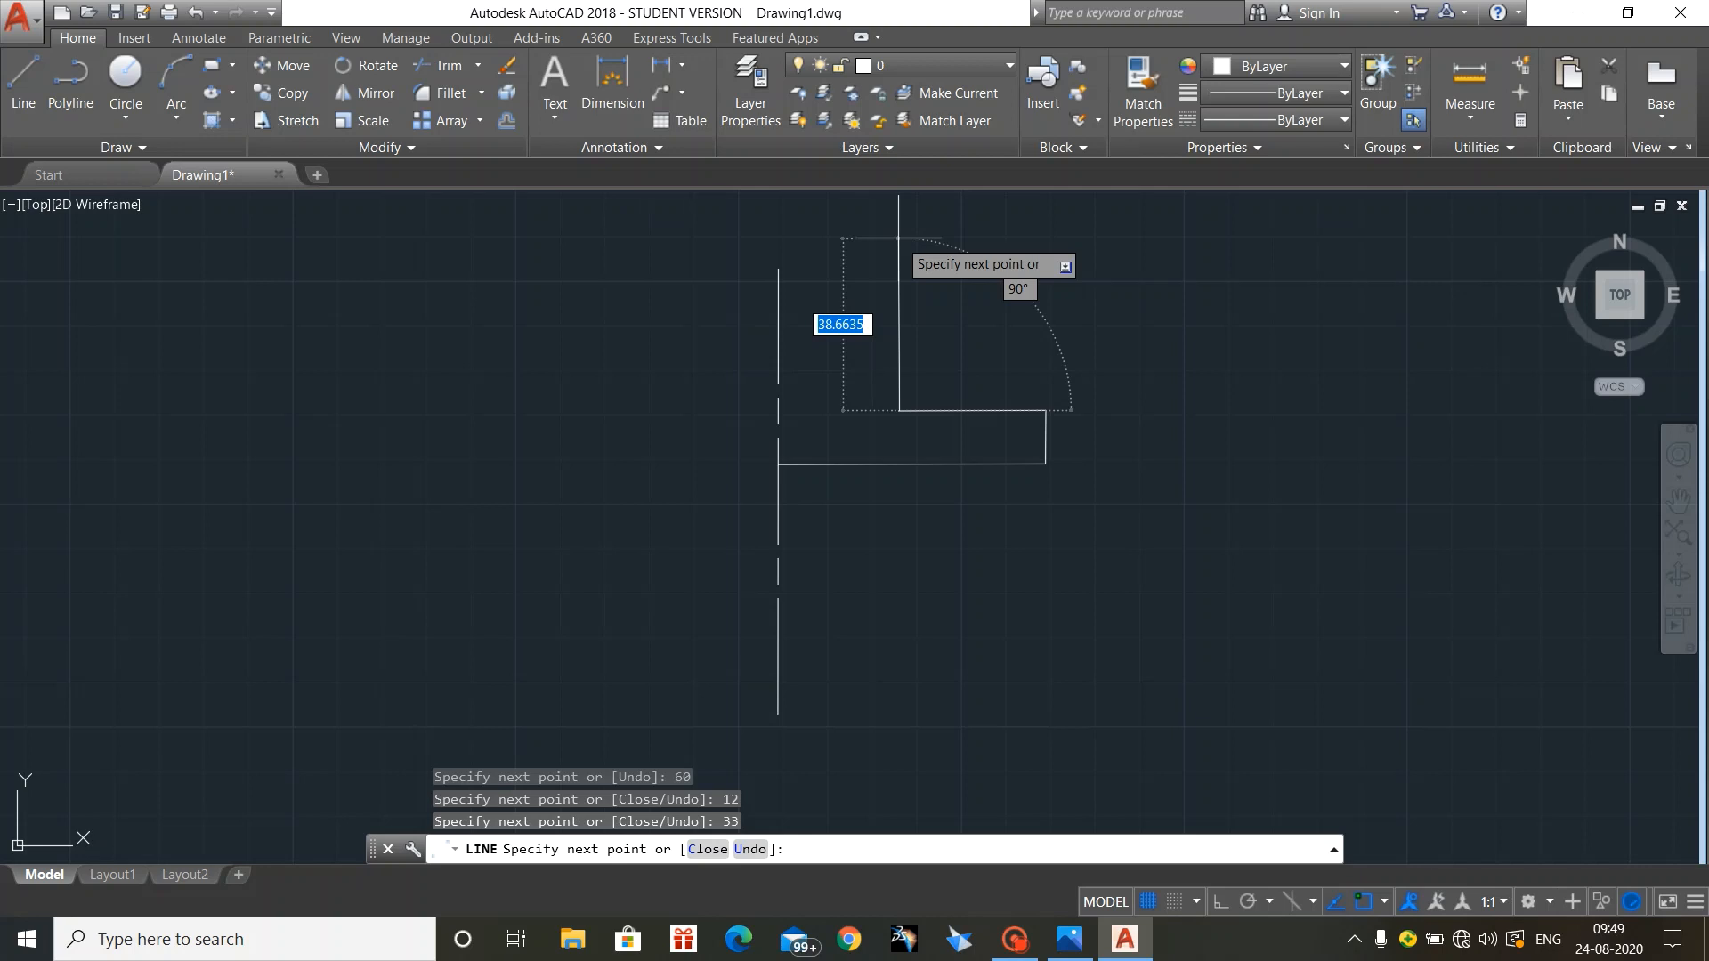
{"action": "type", "text": "28"}
{"action": "key", "text": "Return"}
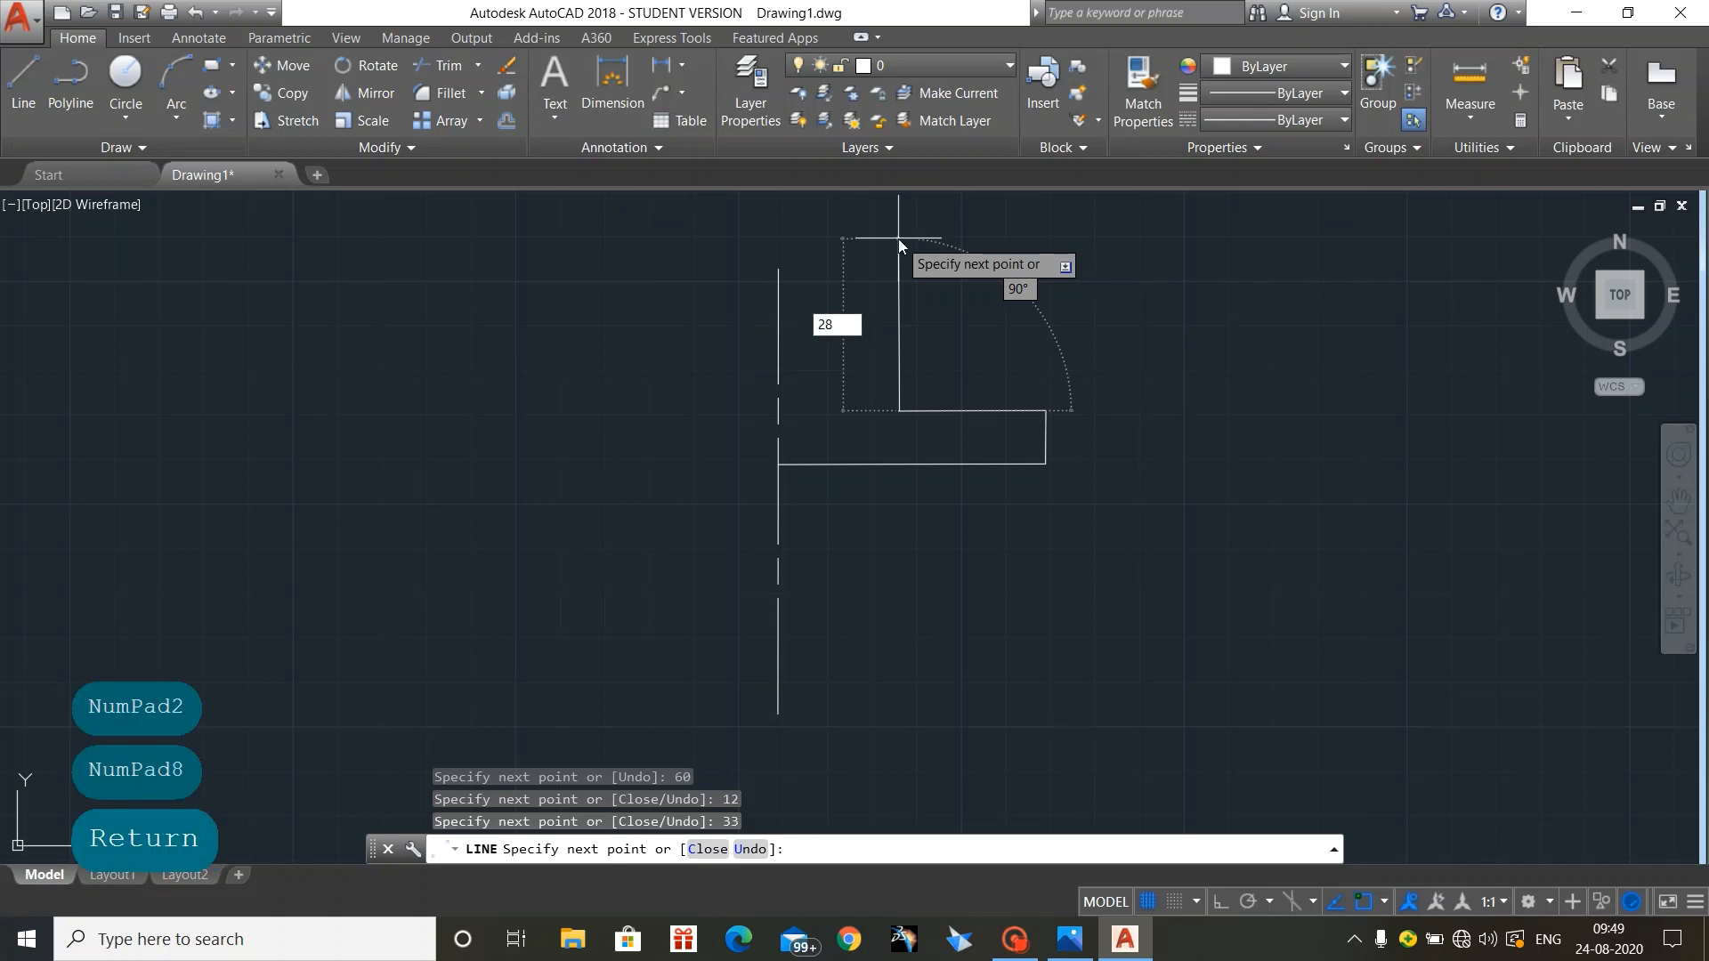
{"action": "left_click", "coordinate": [778, 285]}
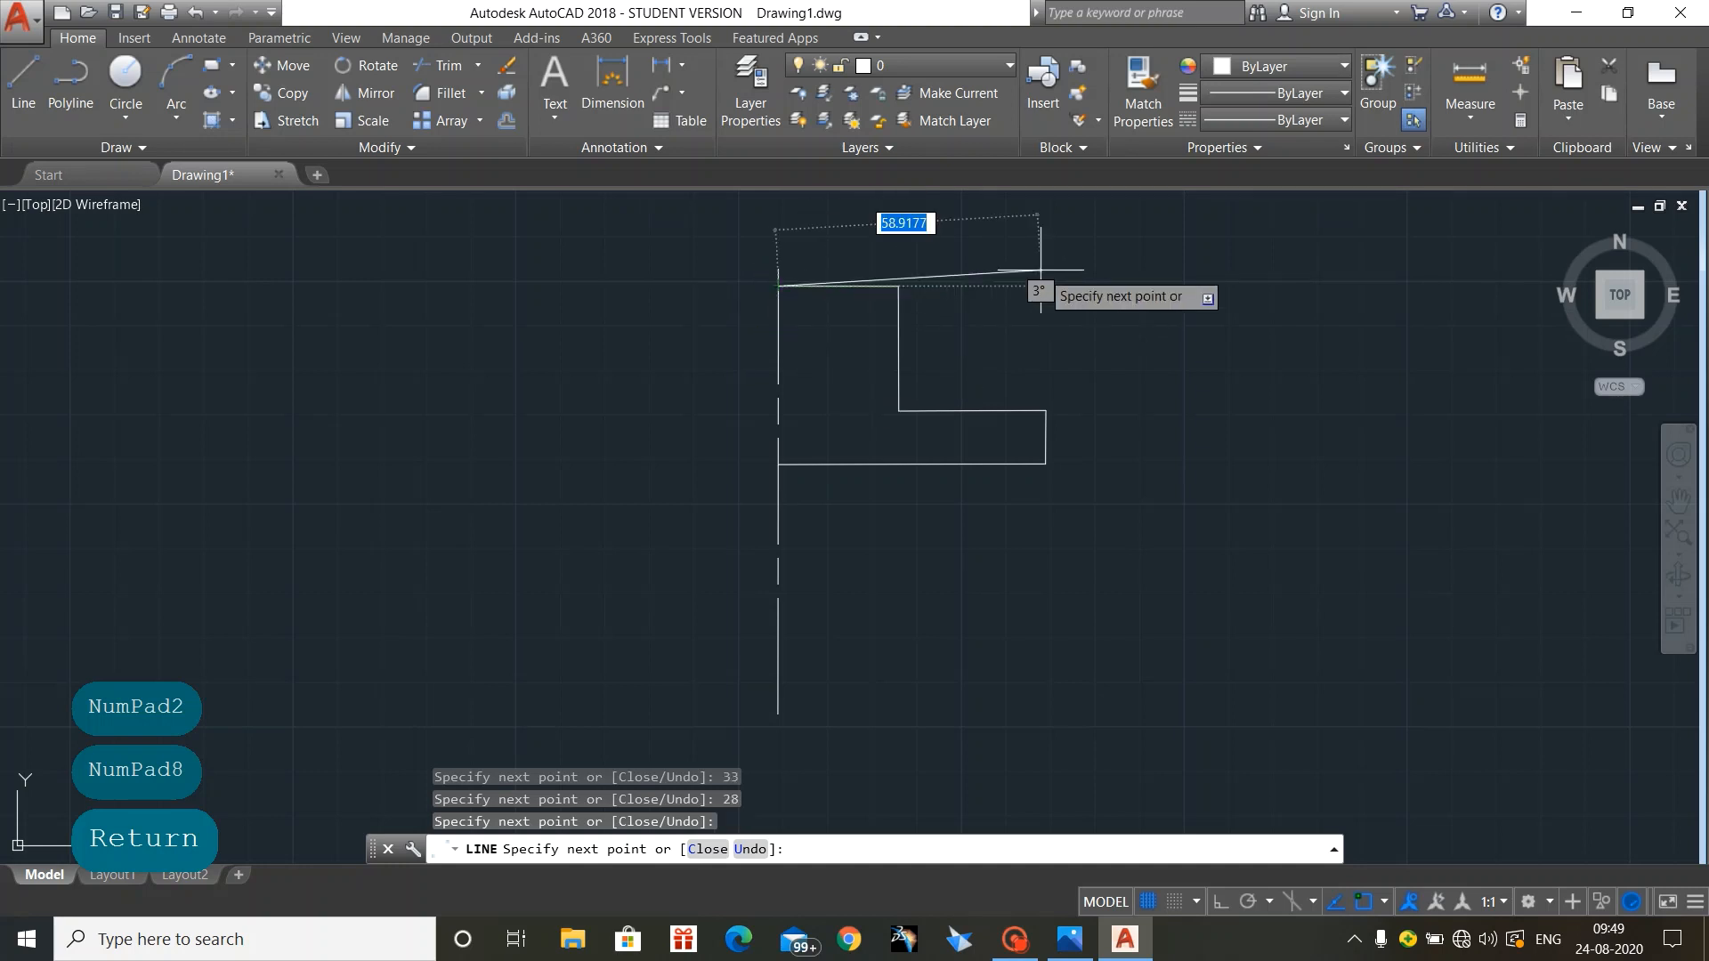
{"action": "key", "text": "Escape"}
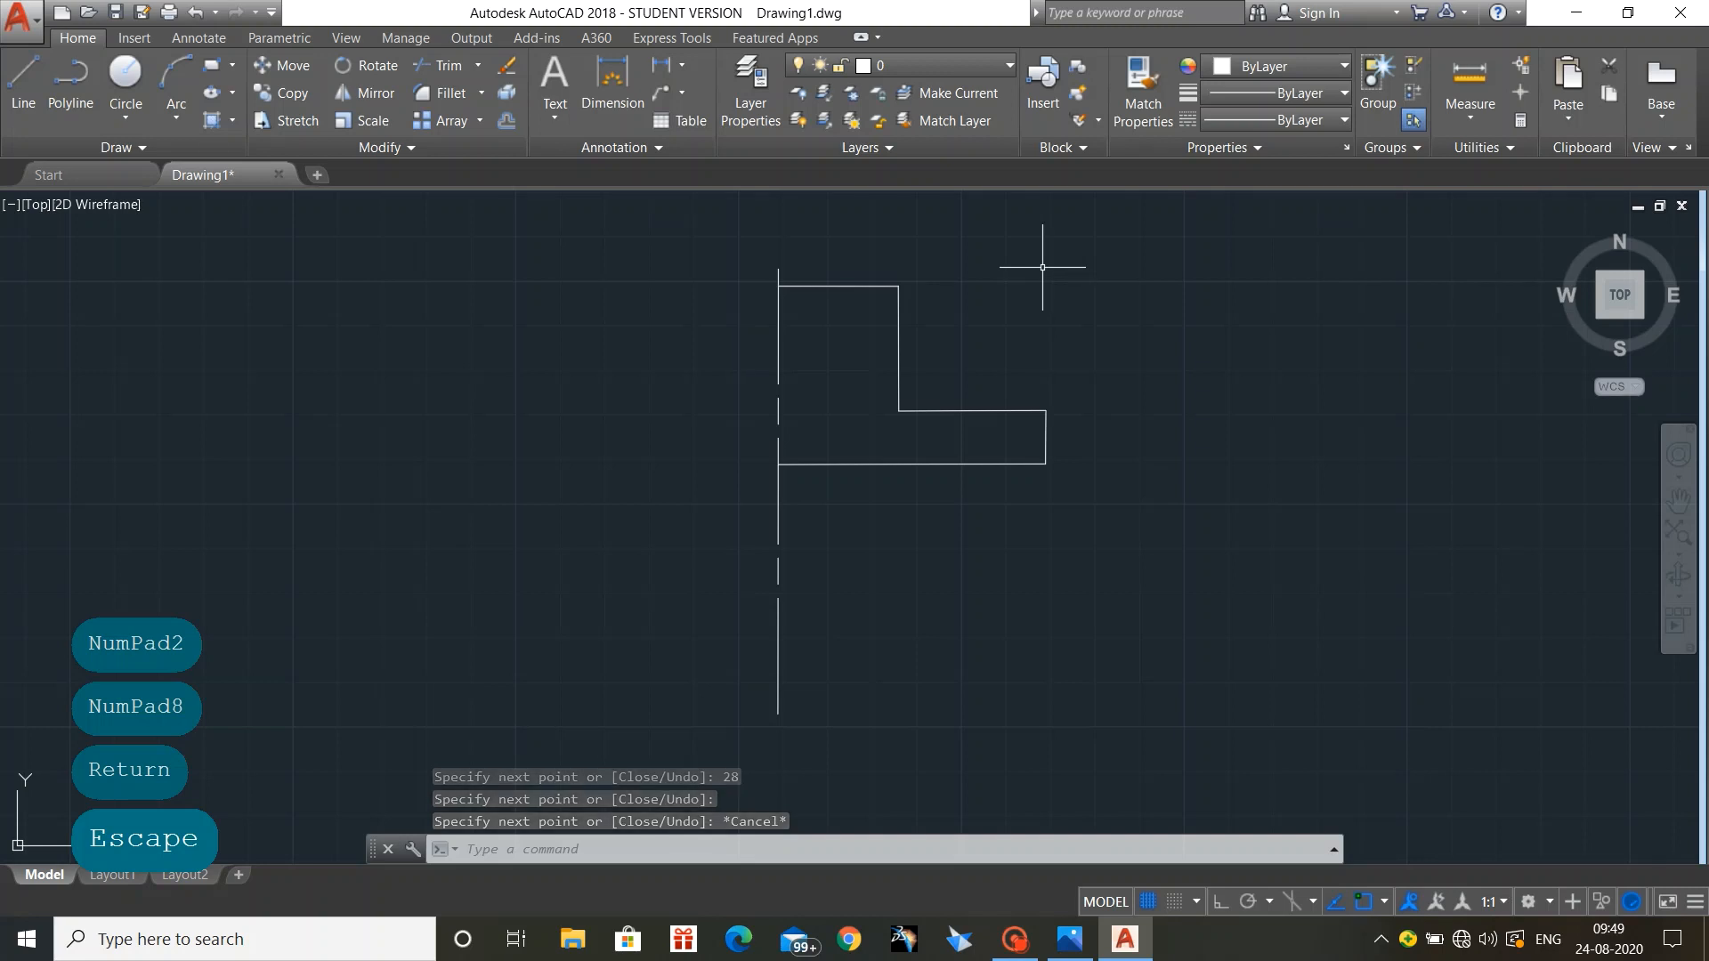
Step: Check the bore dimensions in Photos, then erase the misdrawn bore lines inside the boss in AutoCAD
{"action": "left_click", "coordinate": [1072, 934]}
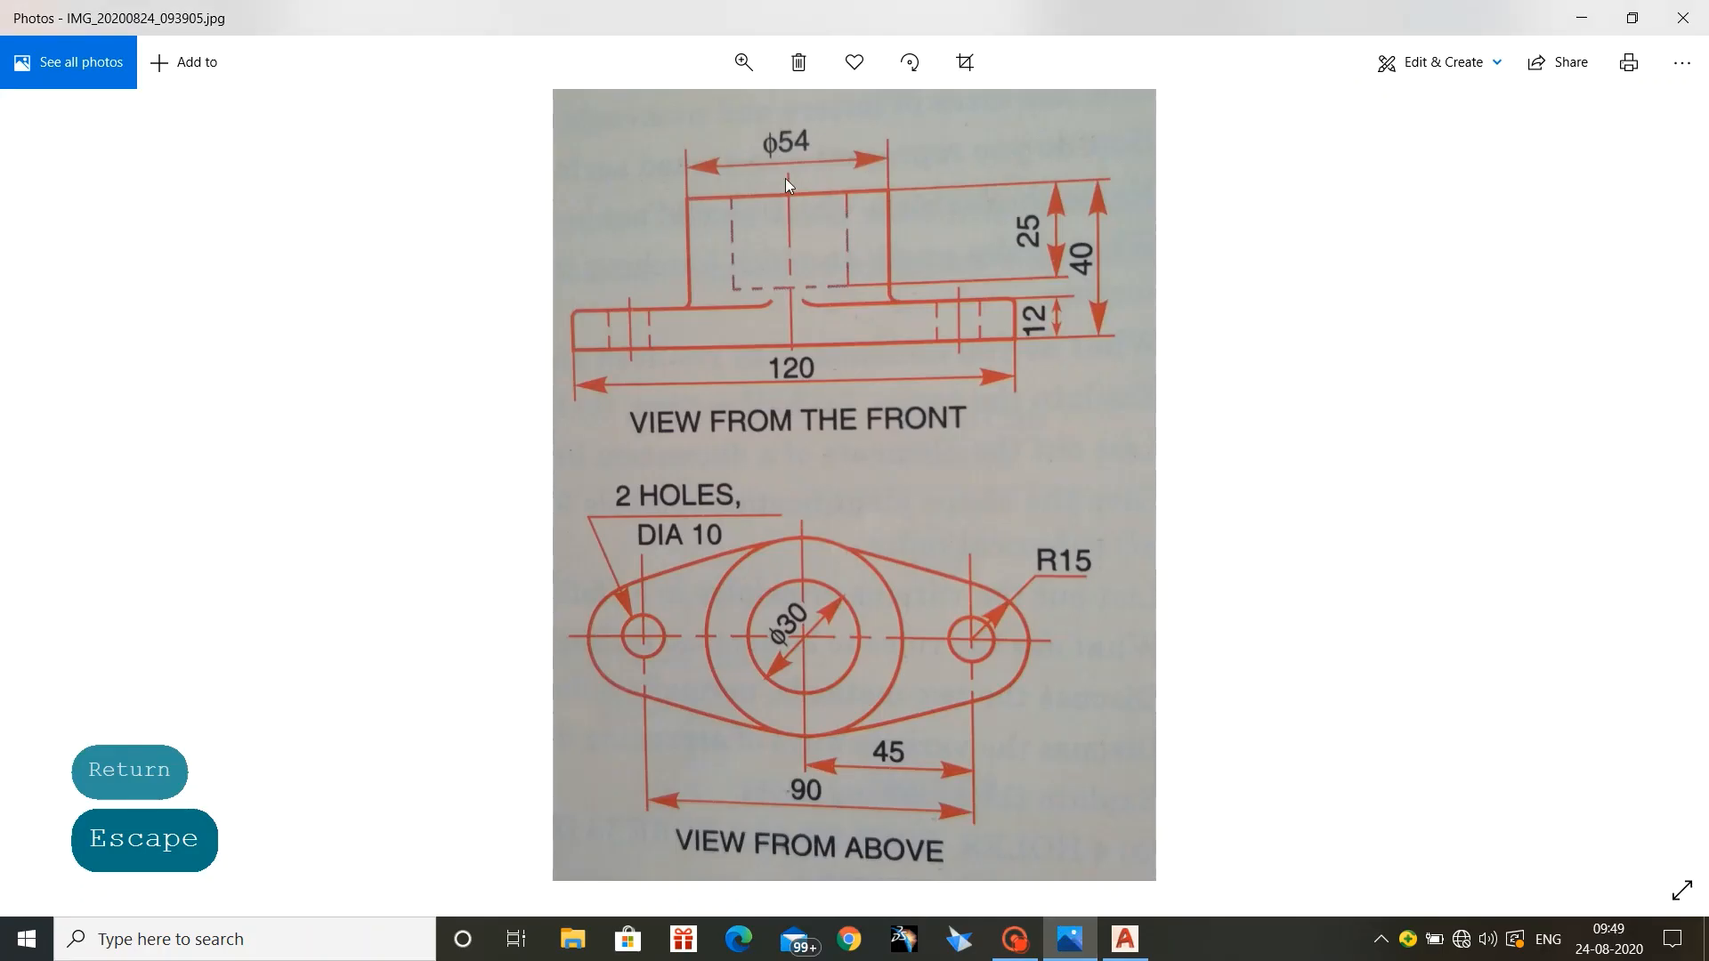
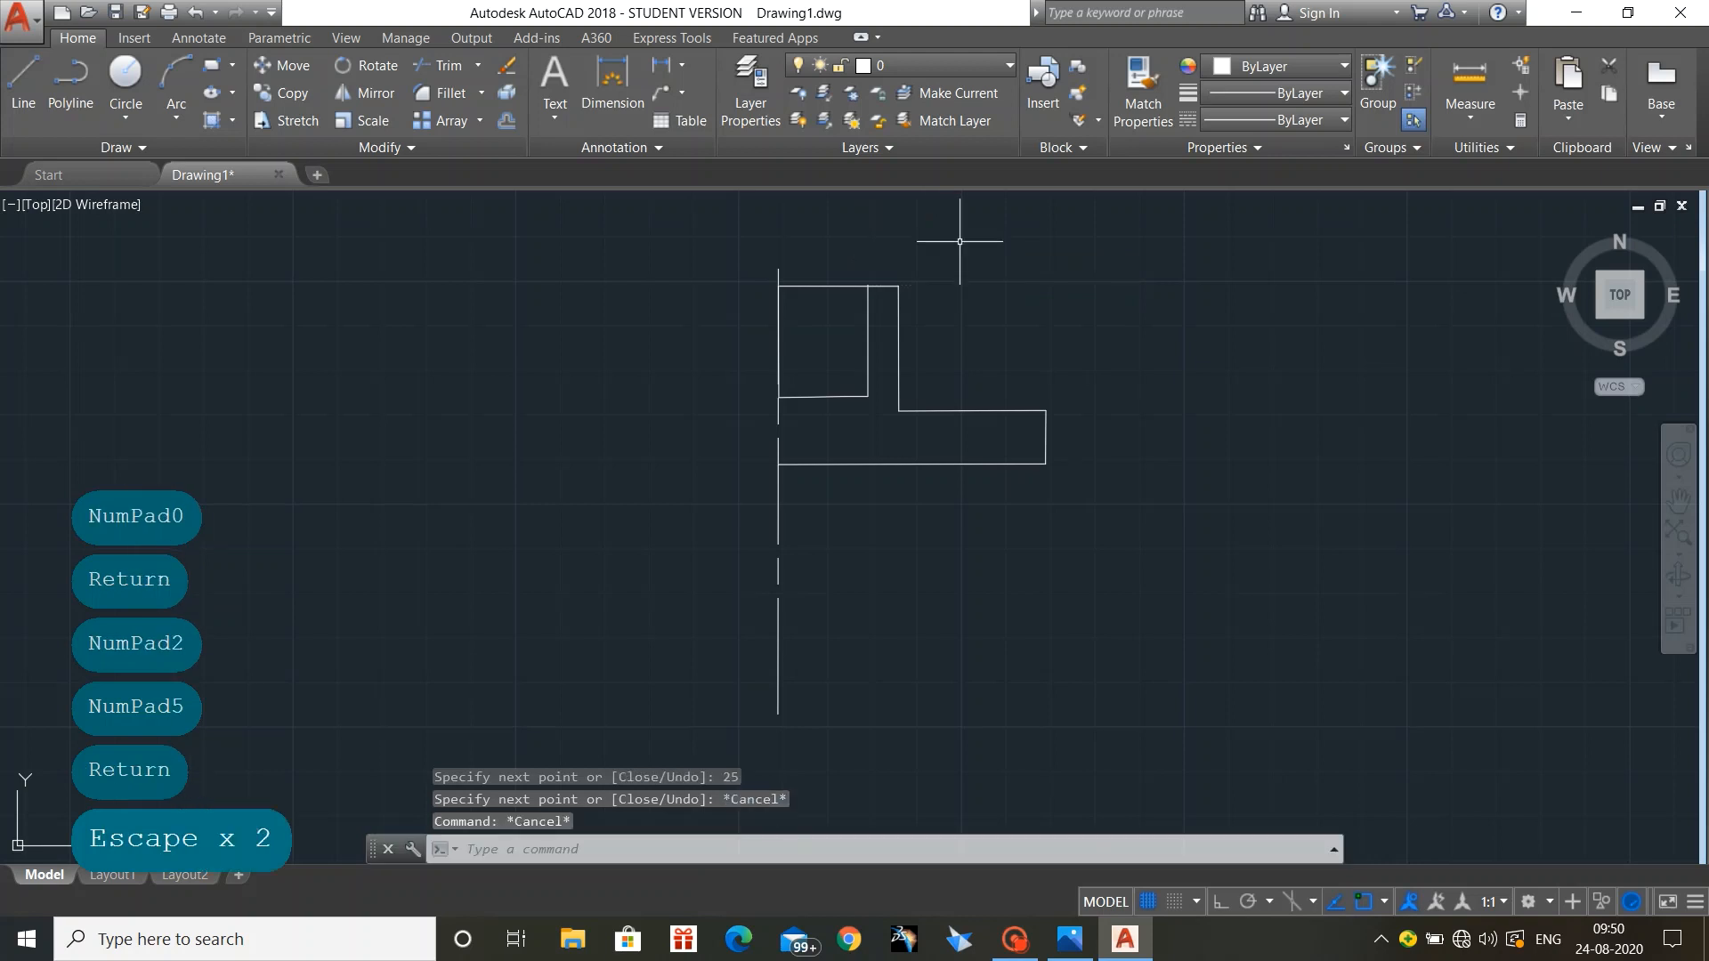
{"action": "left_click", "coordinate": [778, 363]}
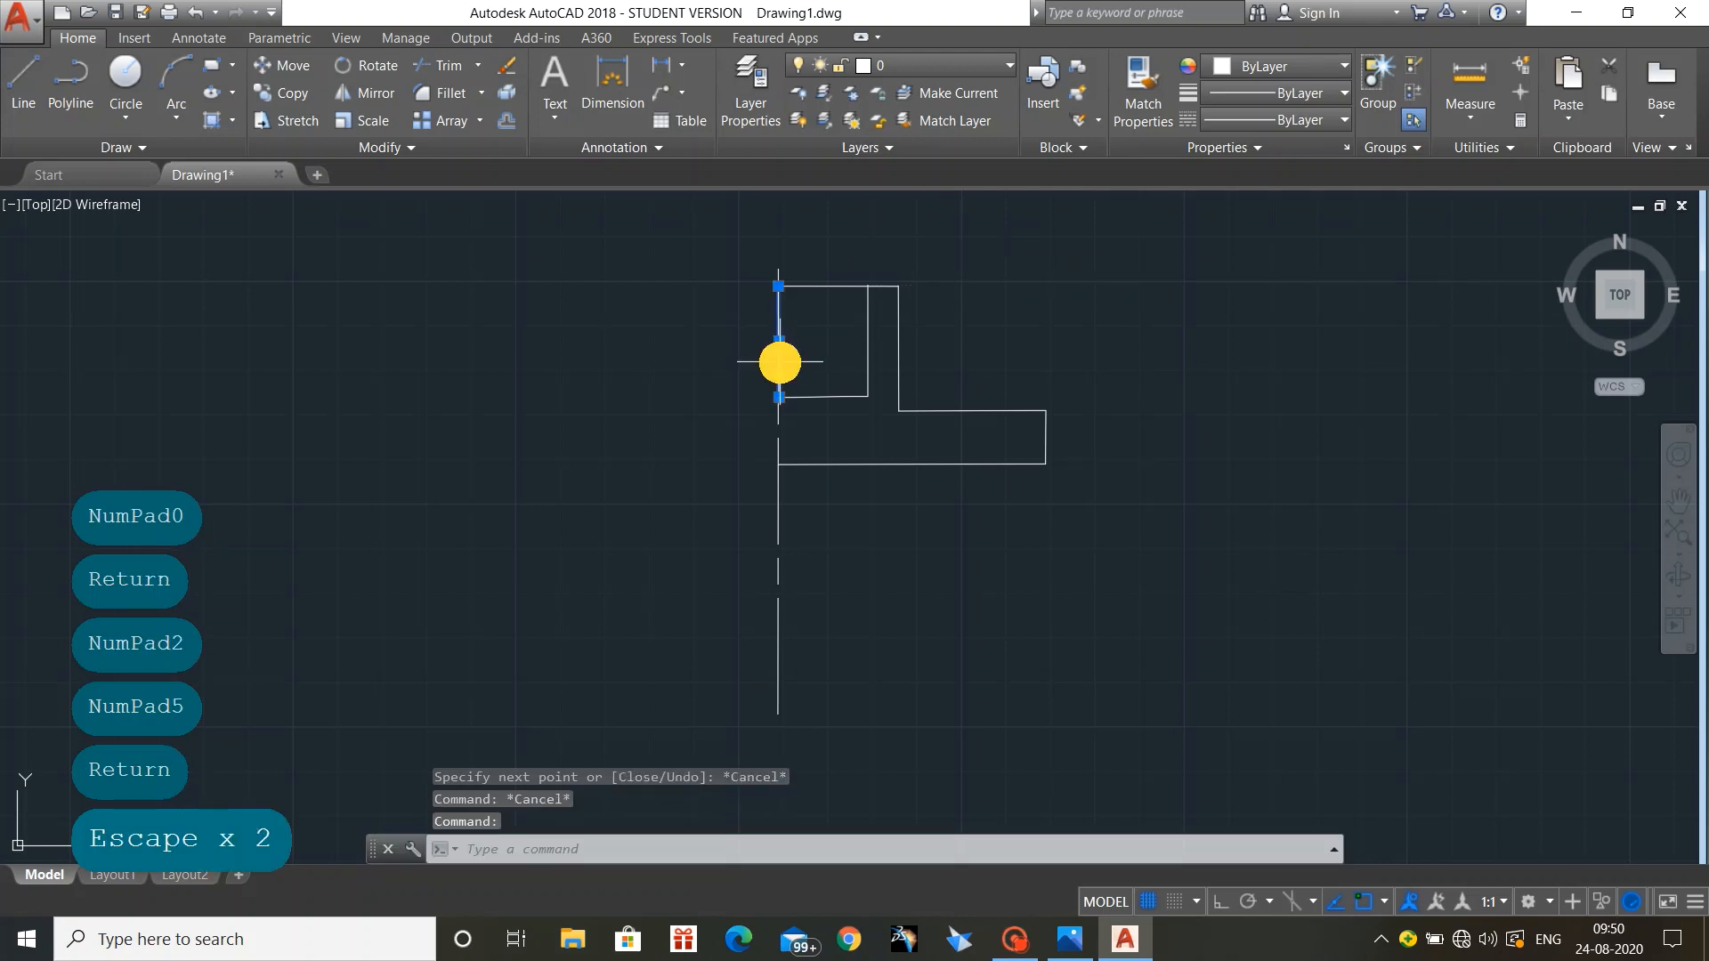
{"action": "key", "text": "Delete"}
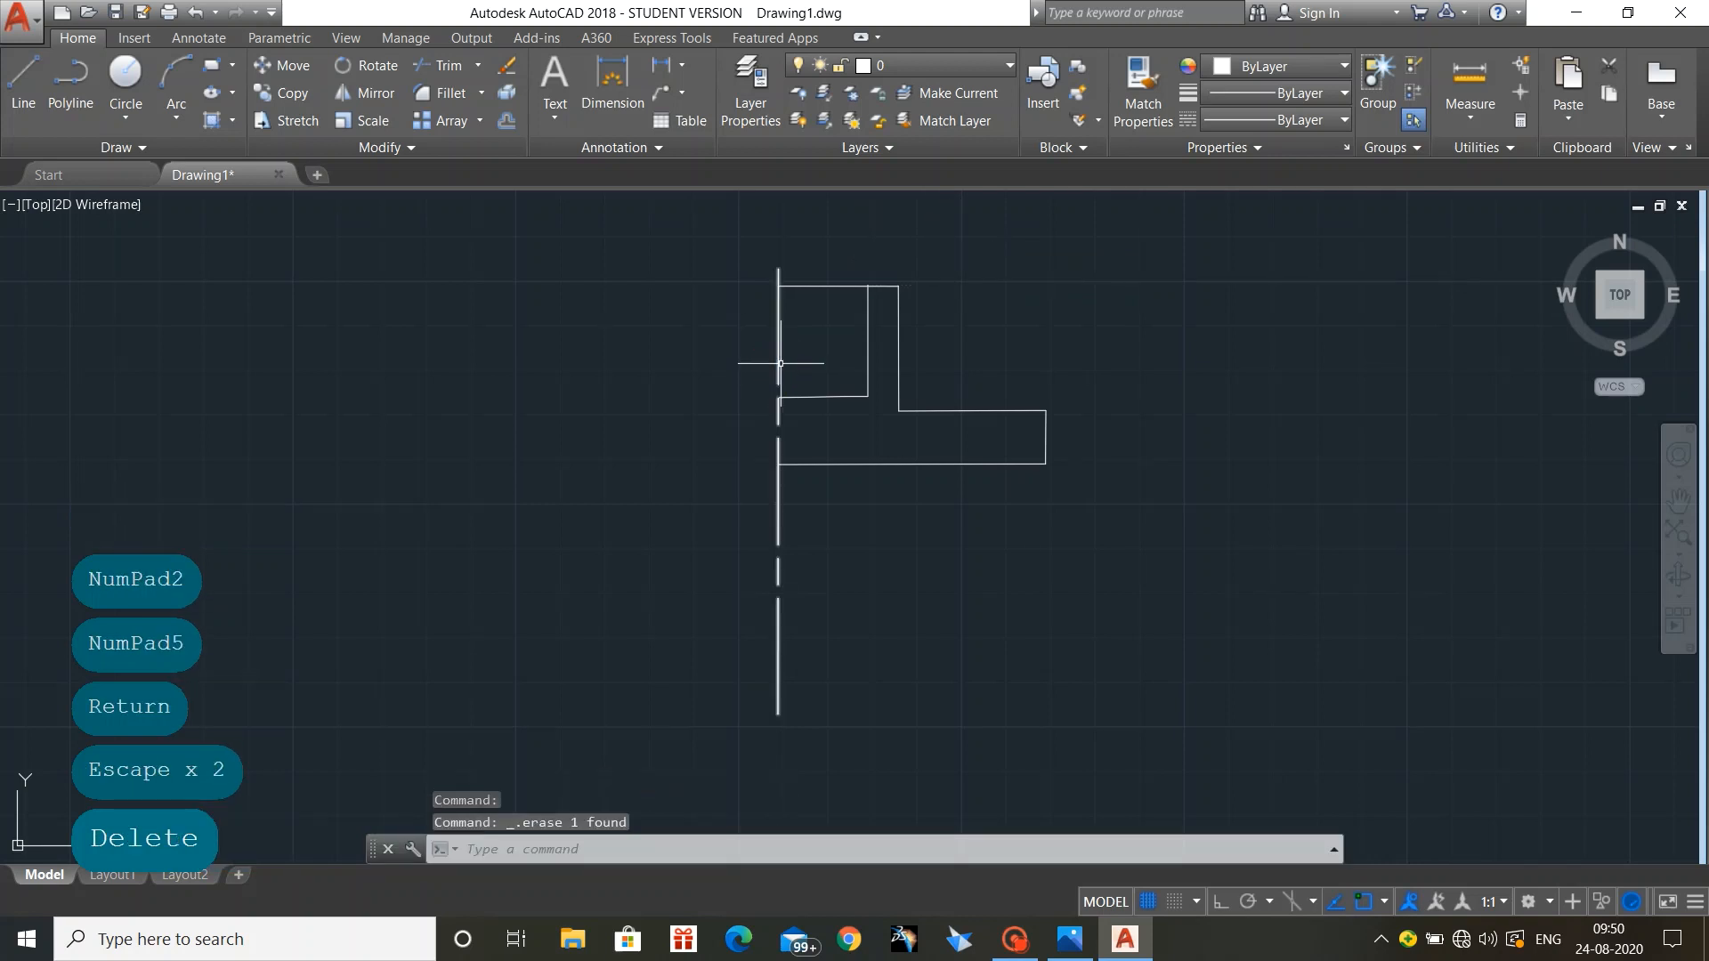
{"action": "left_click", "coordinate": [835, 389]}
{"action": "left_click", "coordinate": [836, 392]}
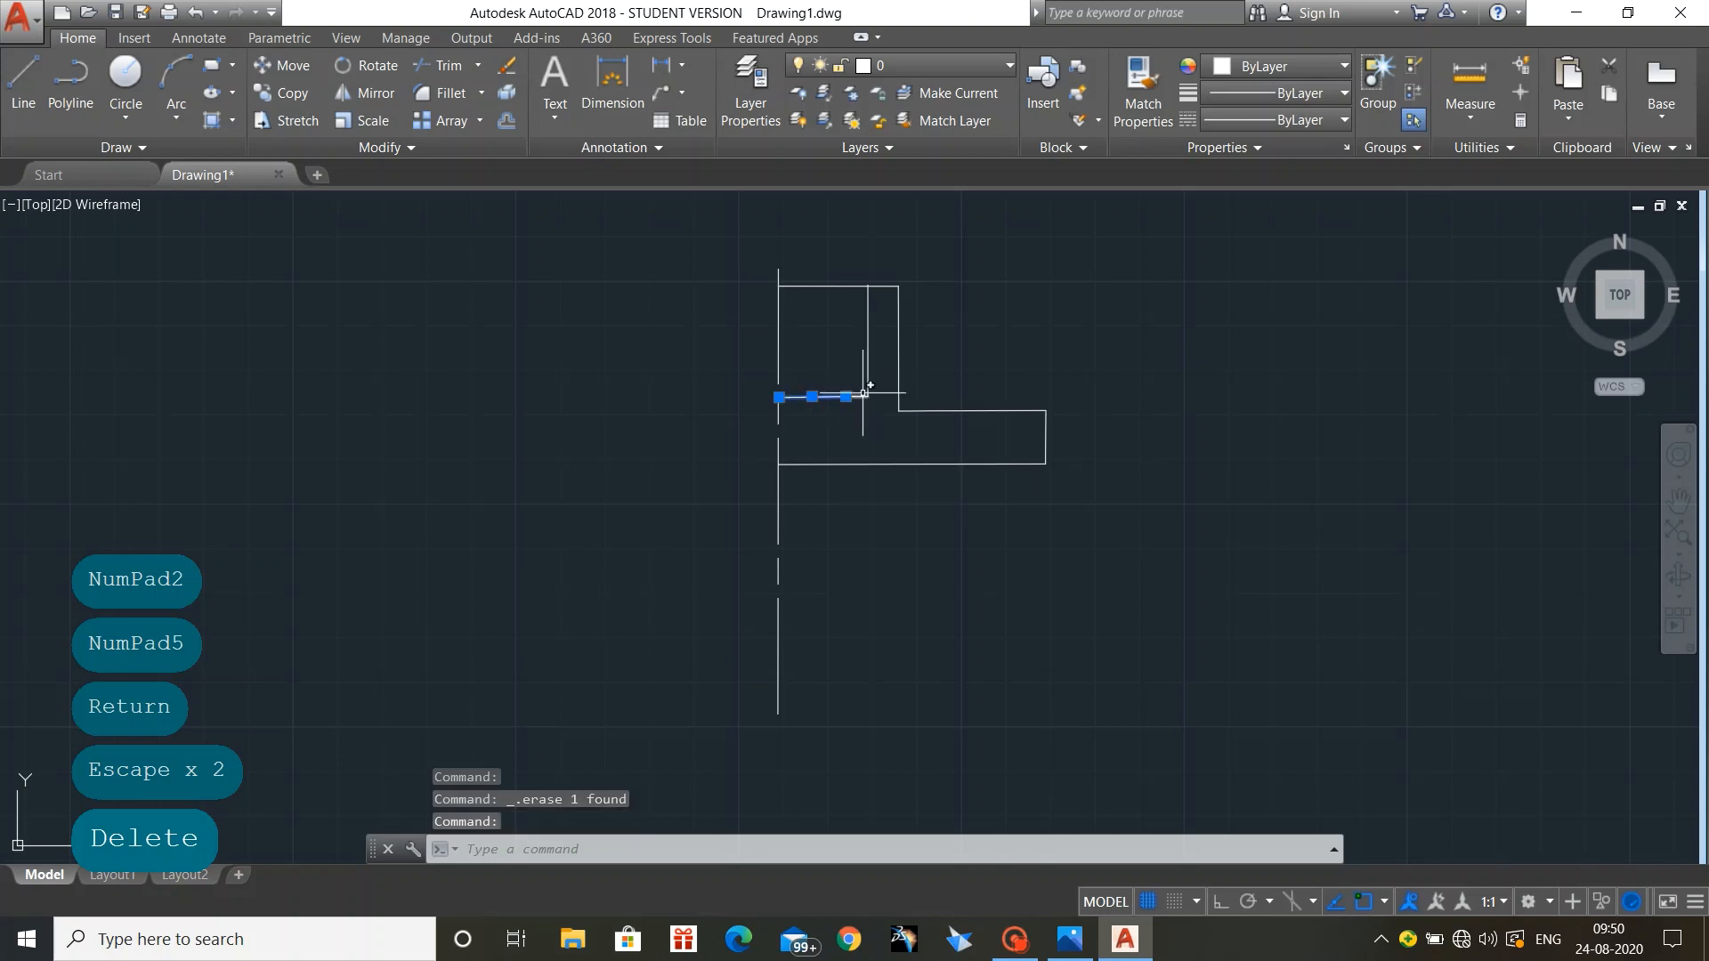
{"action": "left_click", "coordinate": [865, 392]}
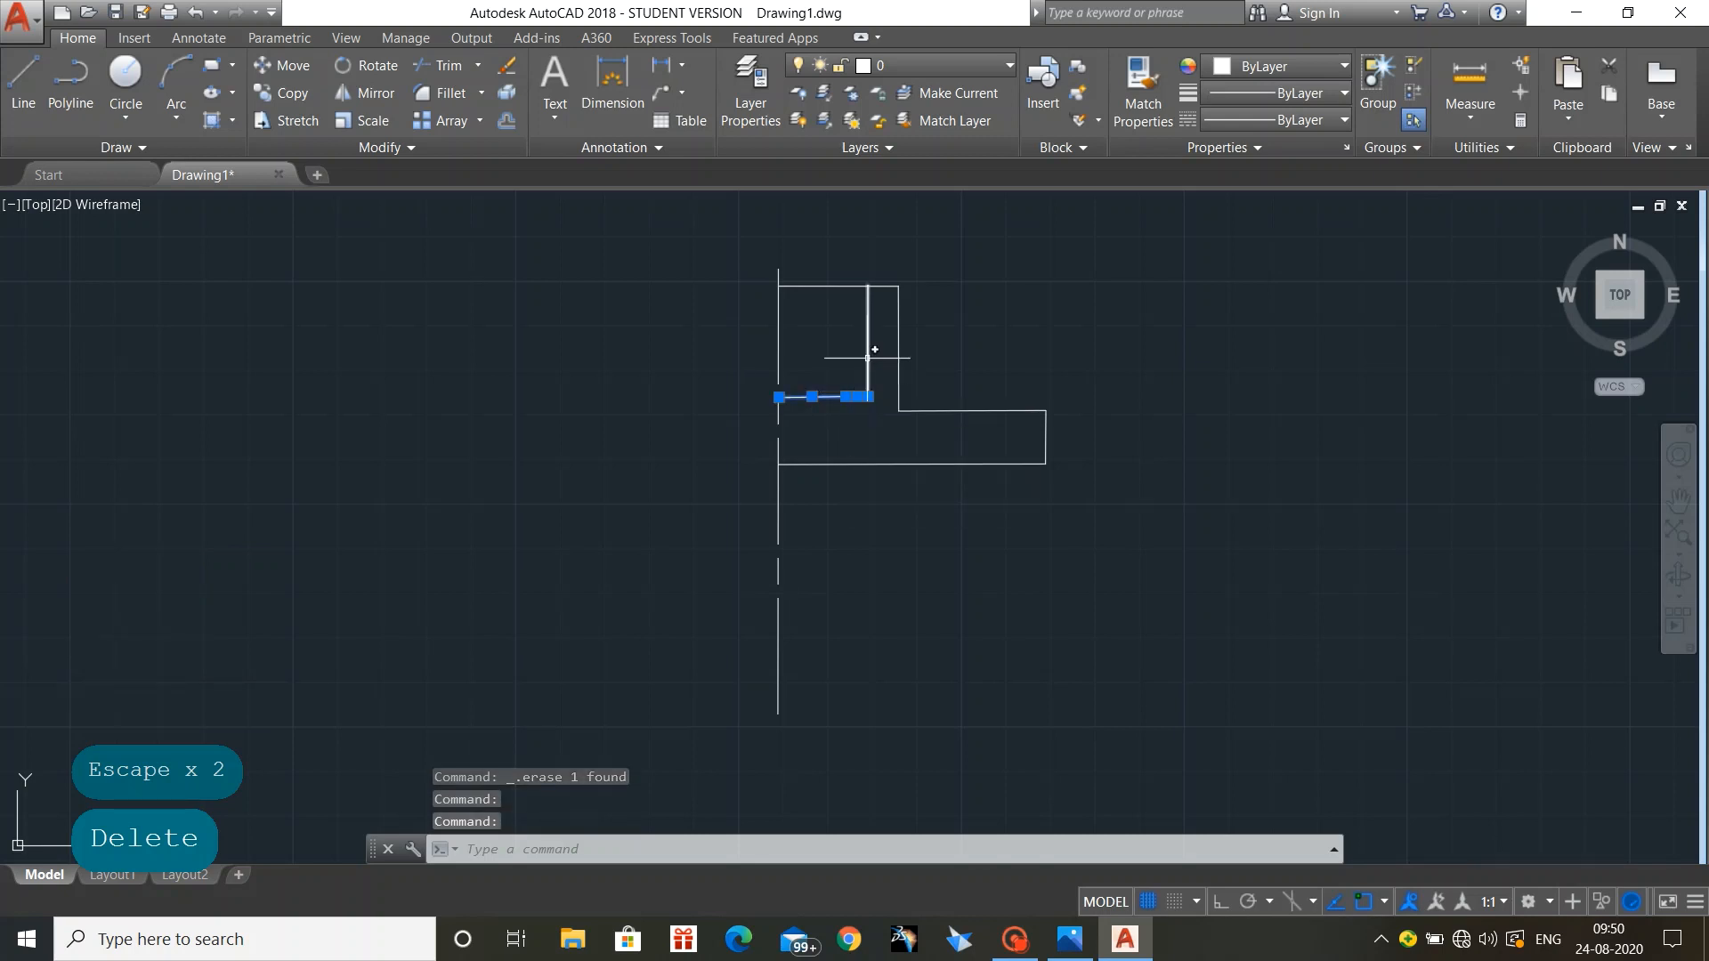
{"action": "key", "text": "Escape"}
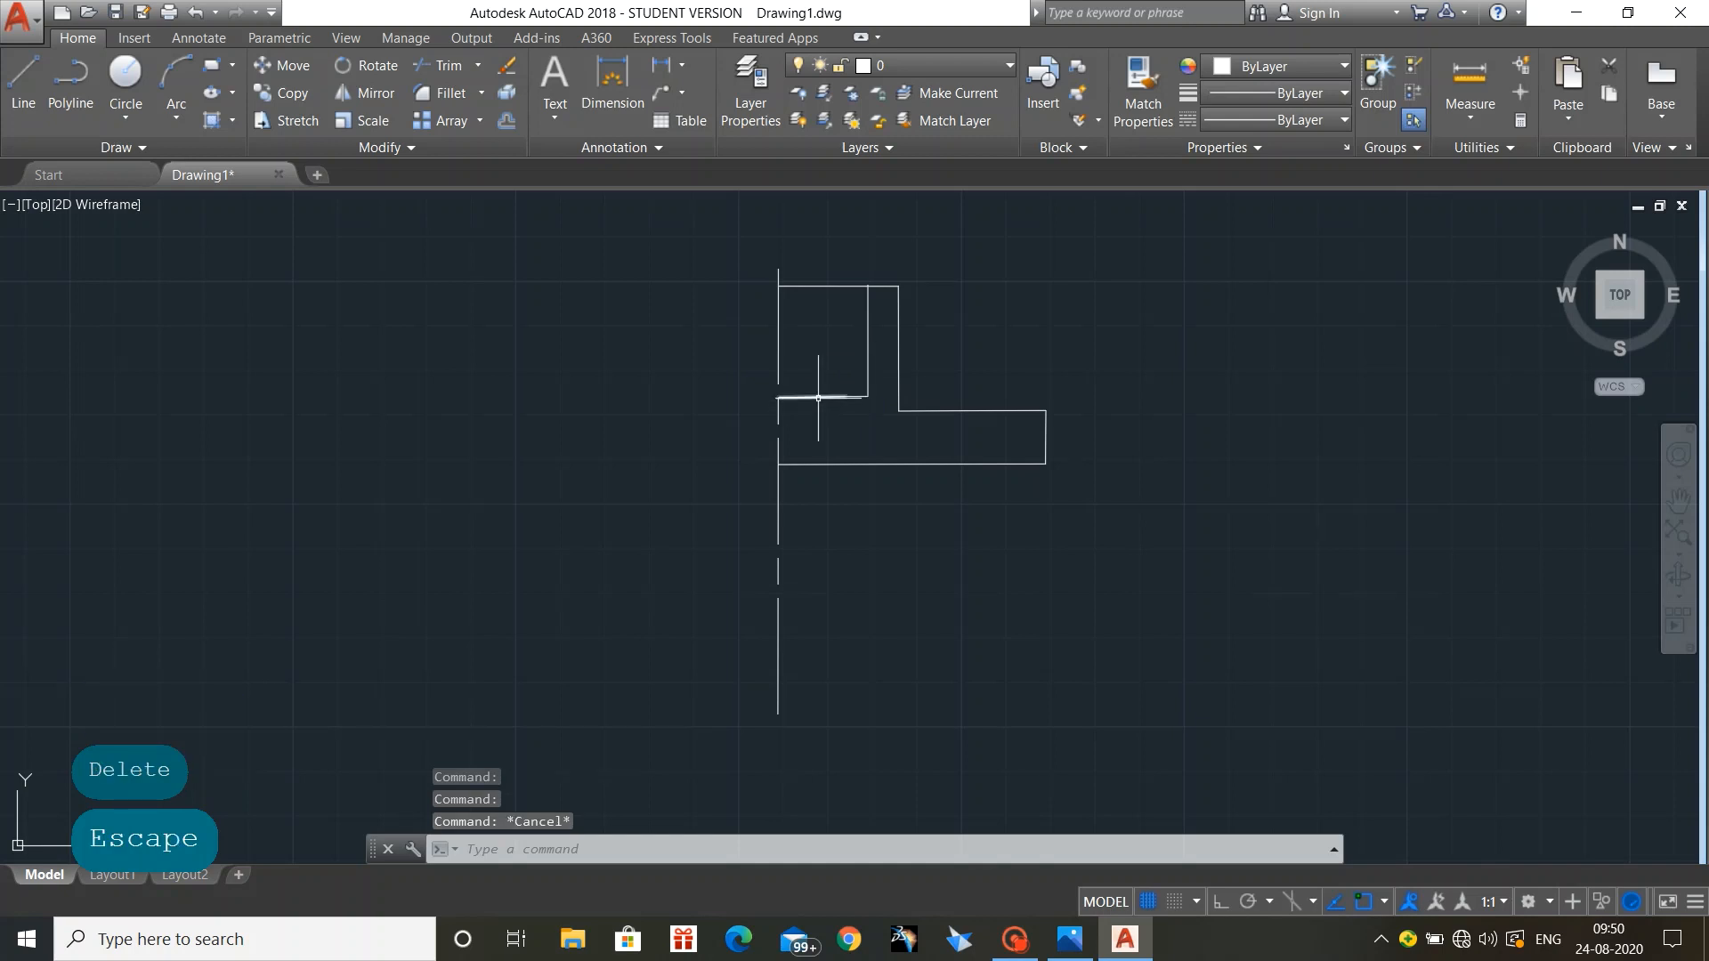
{"action": "left_click", "coordinate": [846, 396]}
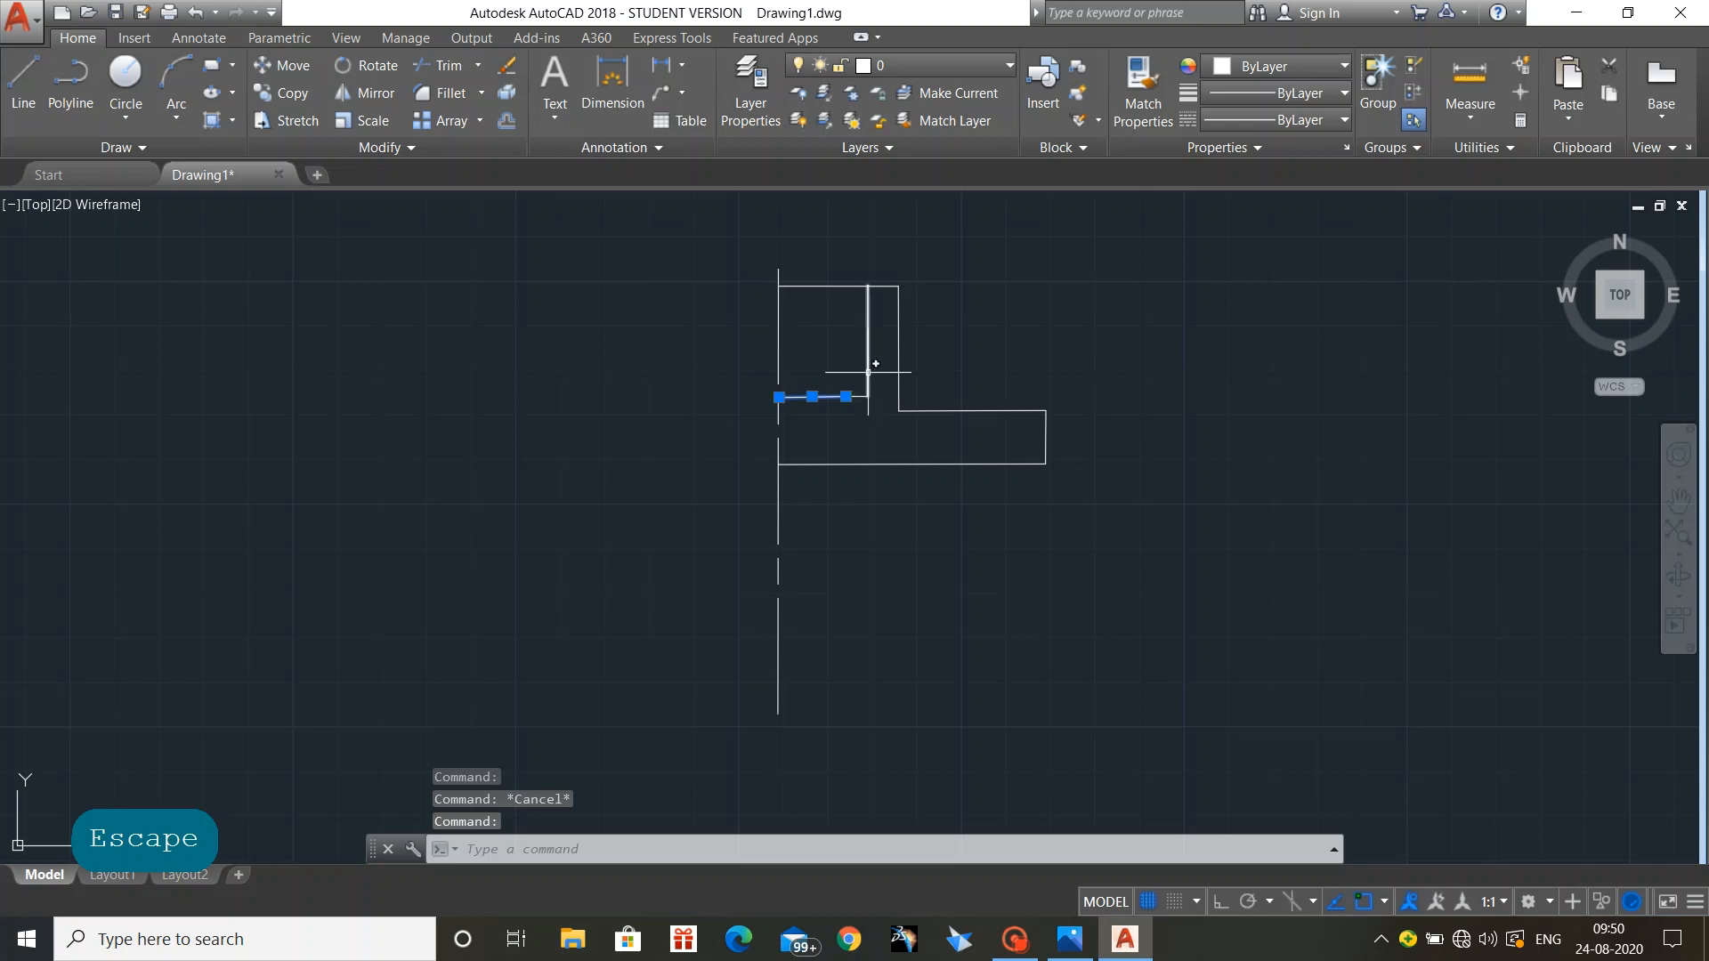
{"action": "left_click", "coordinate": [868, 370]}
{"action": "left_click", "coordinate": [857, 396]}
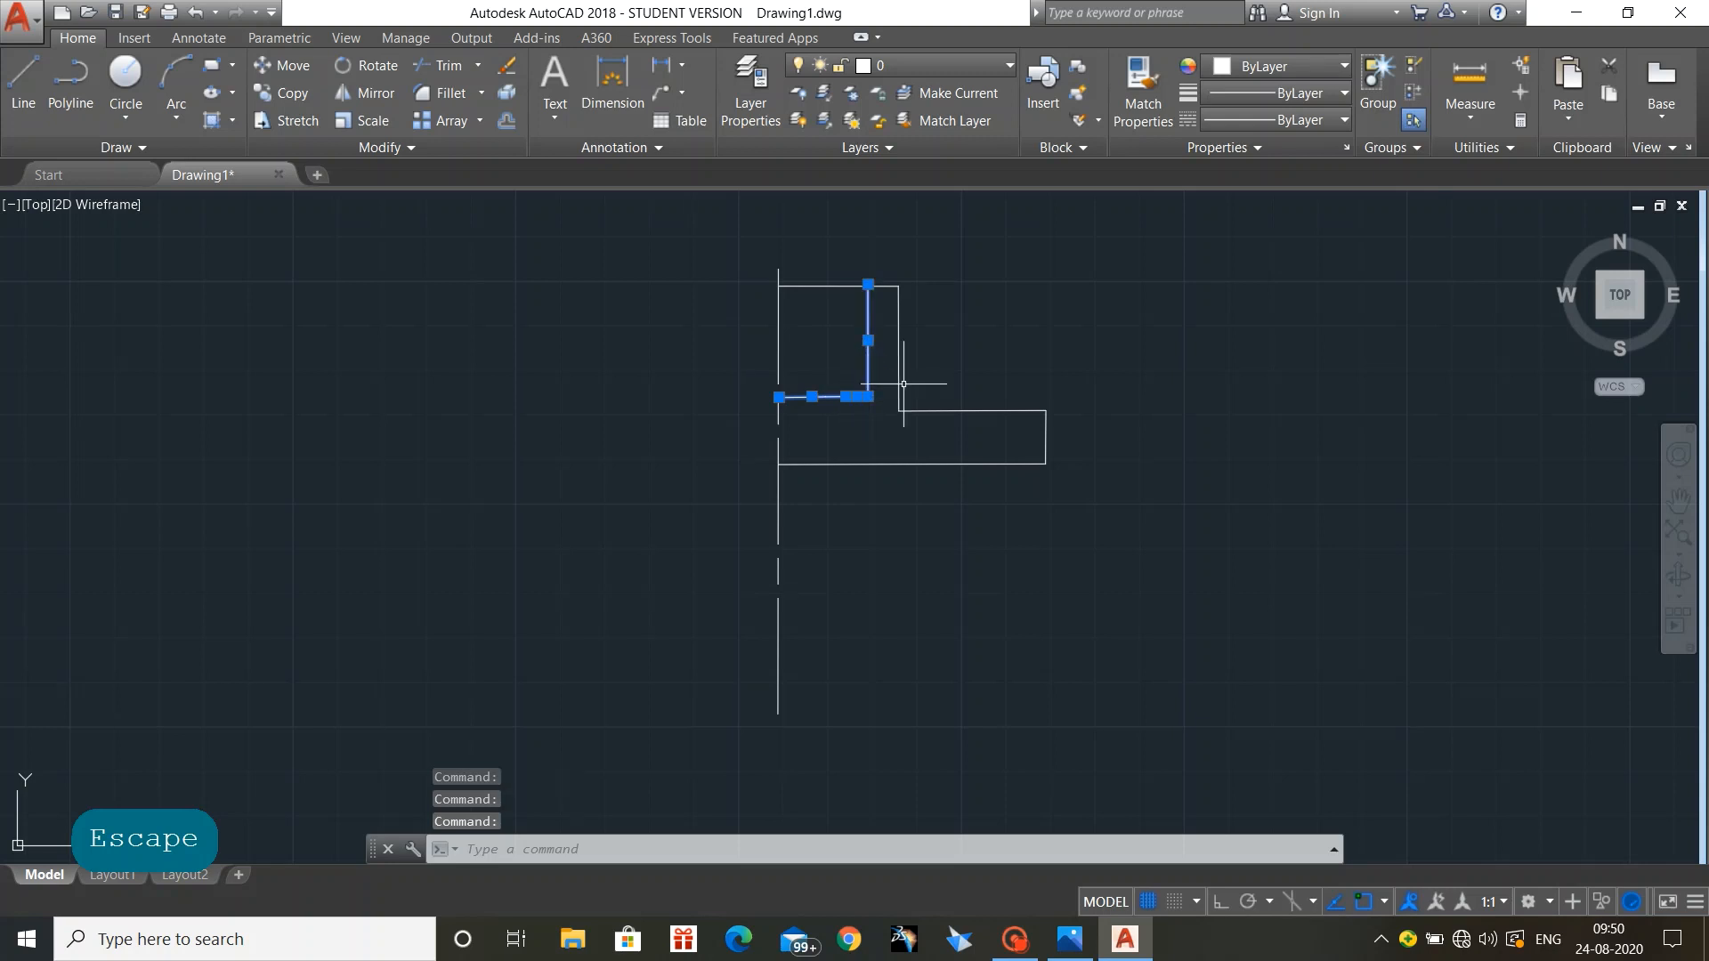
{"action": "key", "text": "Delete"}
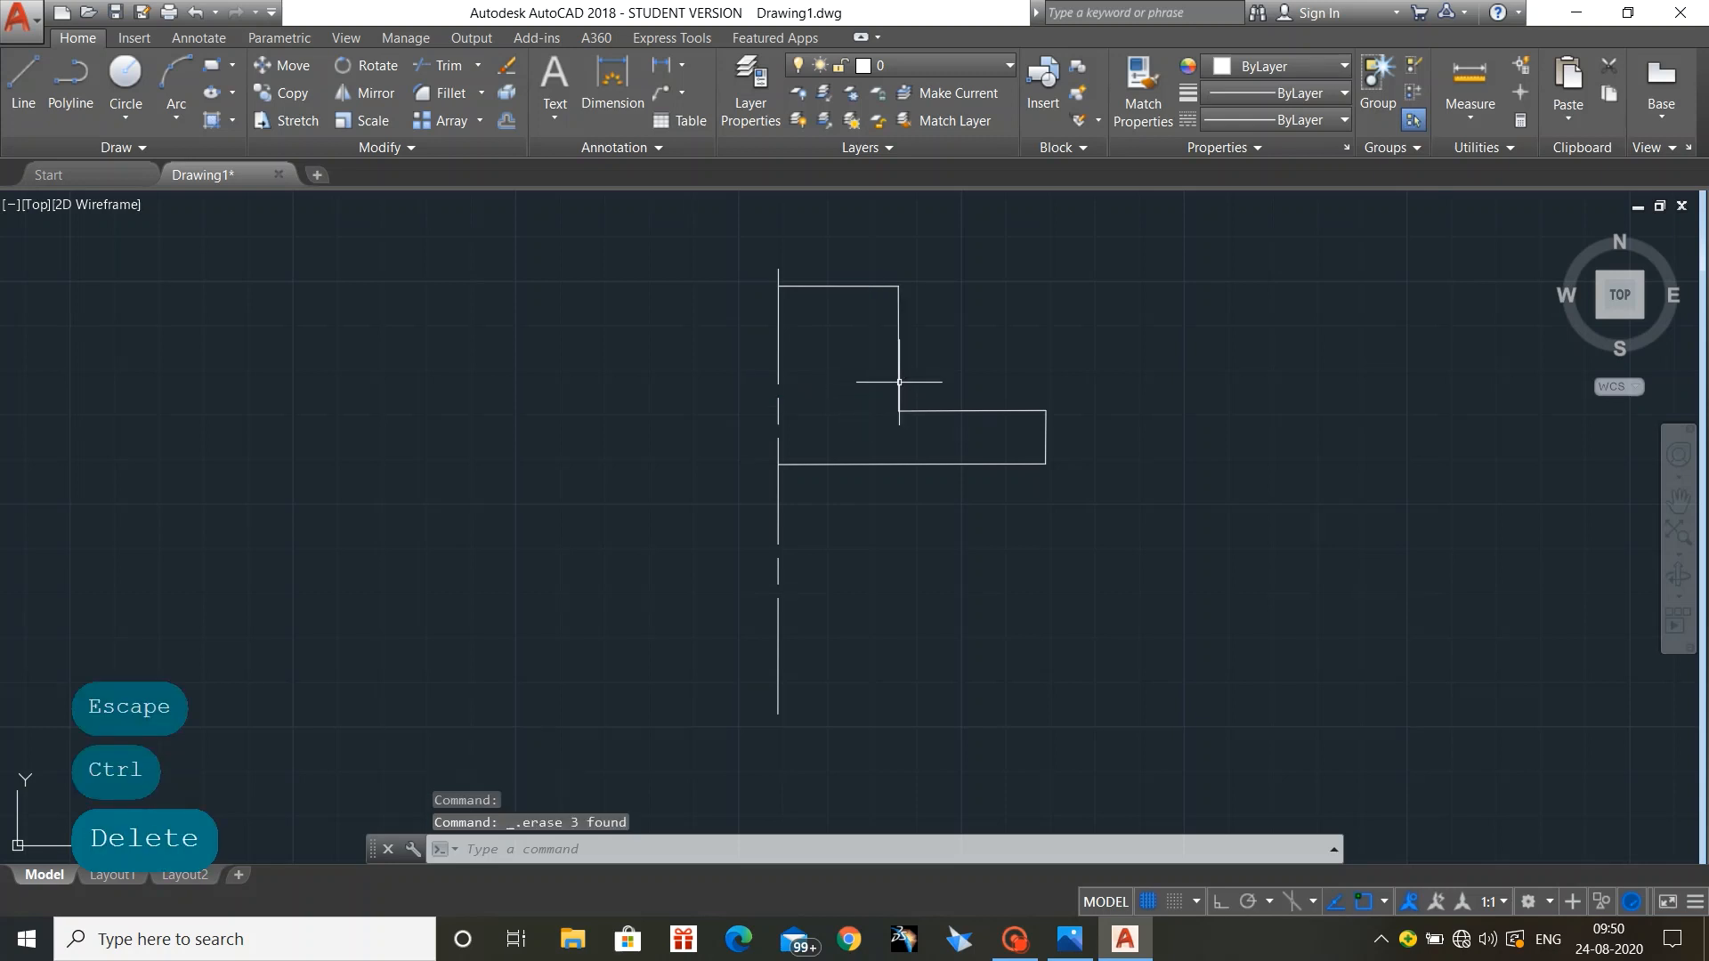
Step: Draw the bore outline from the boss's top centre 25 units down, 15 right and 25 up, then erase its segment overlapping the centre line
{"action": "left_click", "coordinate": [22, 76]}
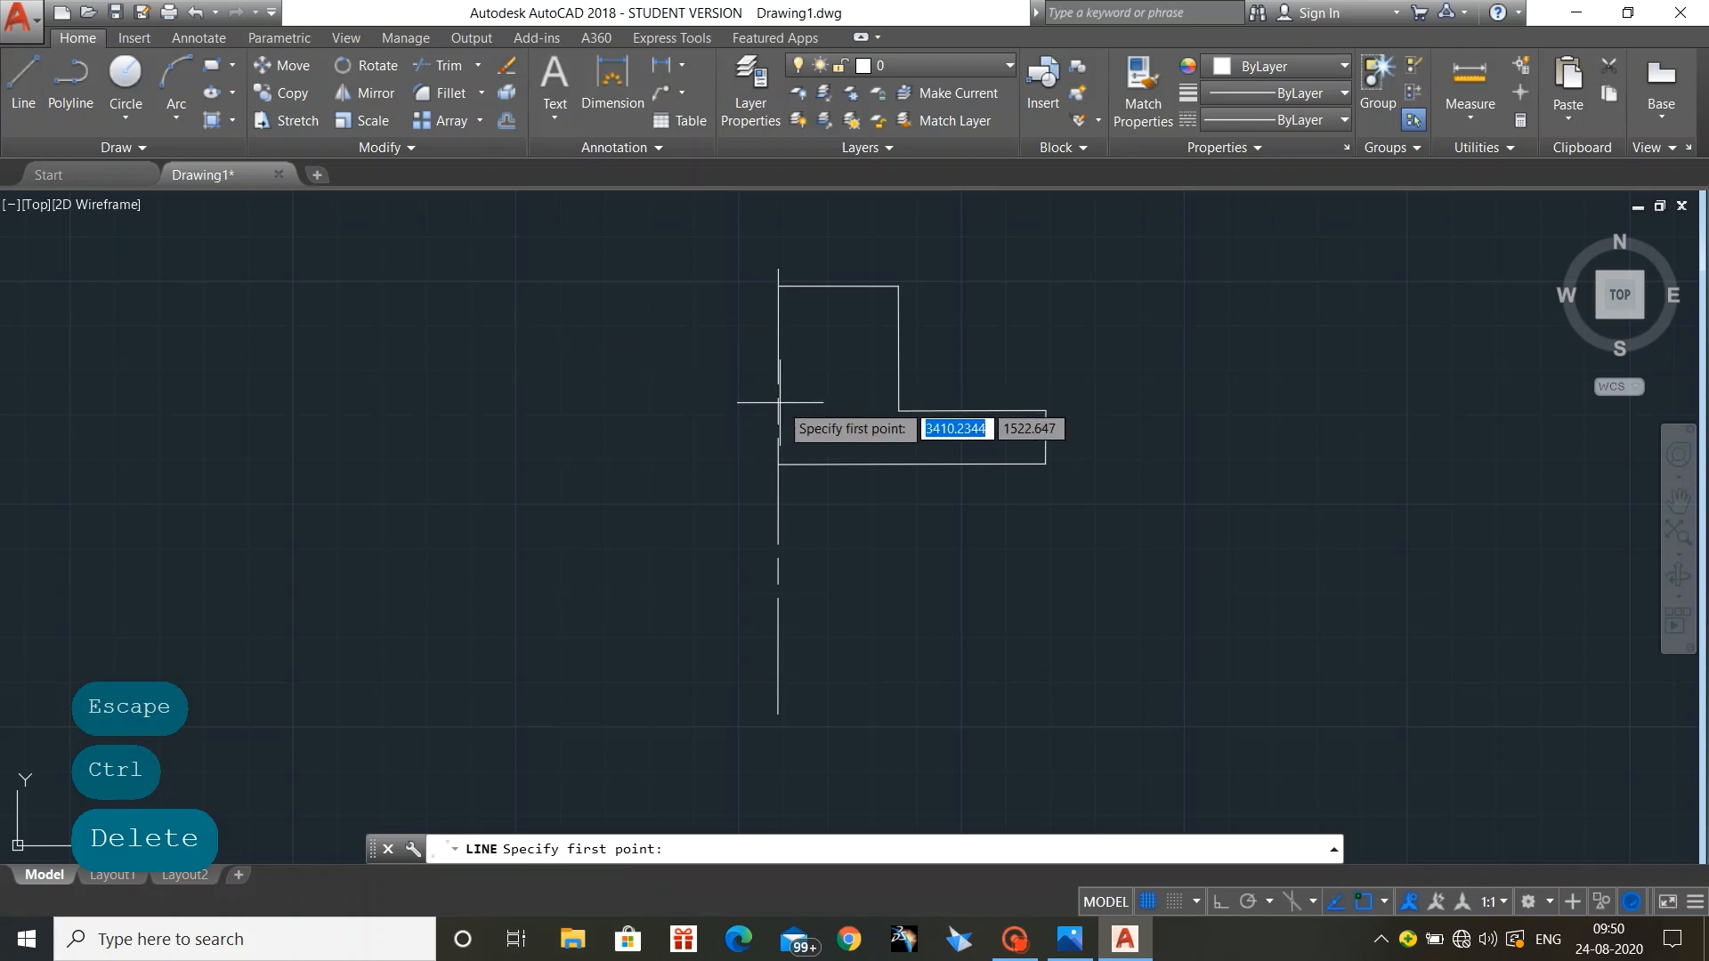
{"action": "left_click", "coordinate": [778, 286]}
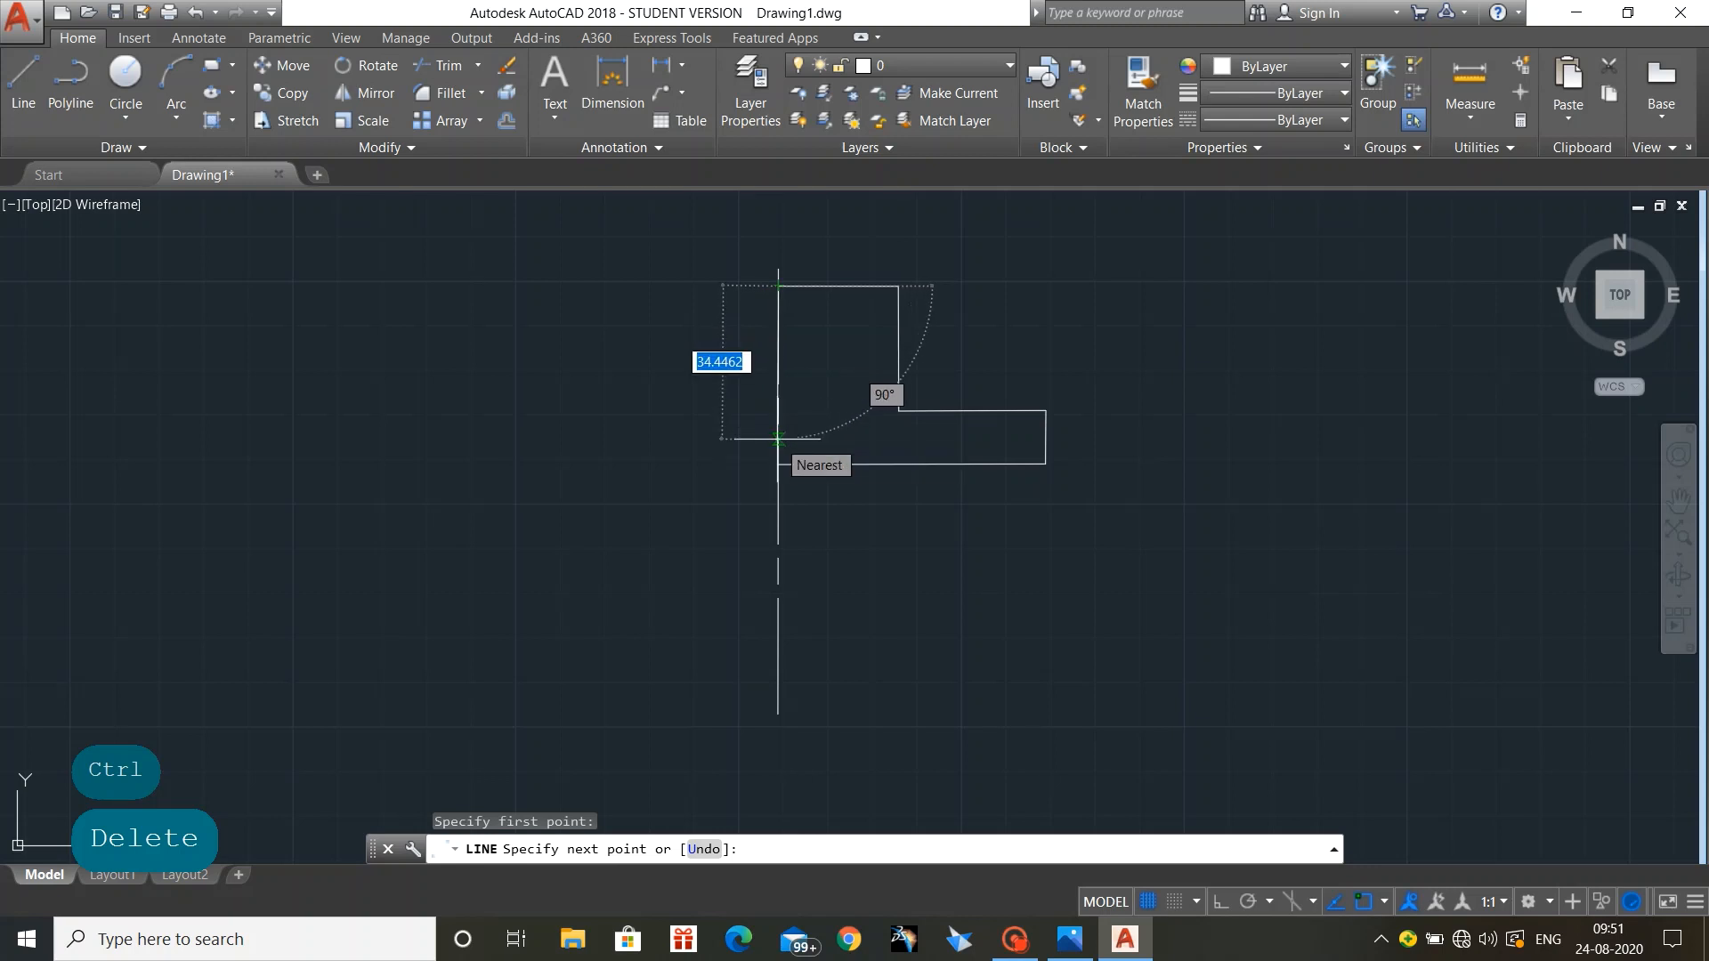
{"action": "type", "text": "25"}
{"action": "key", "text": "Return"}
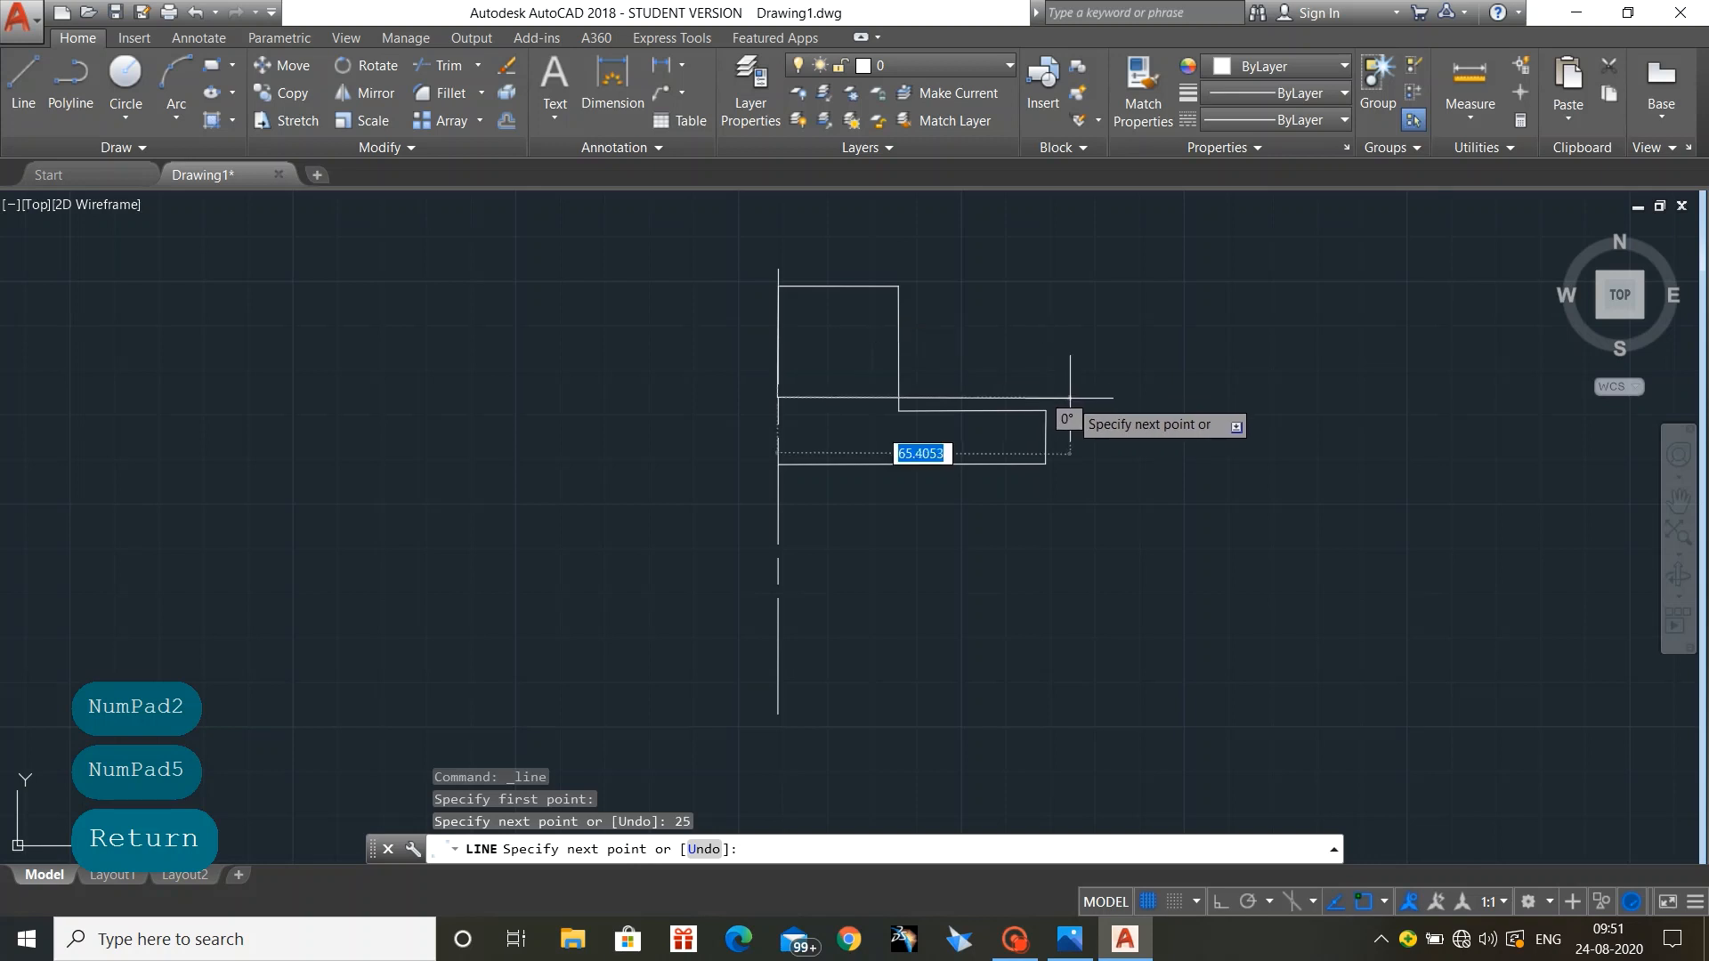
{"action": "type", "text": "15"}
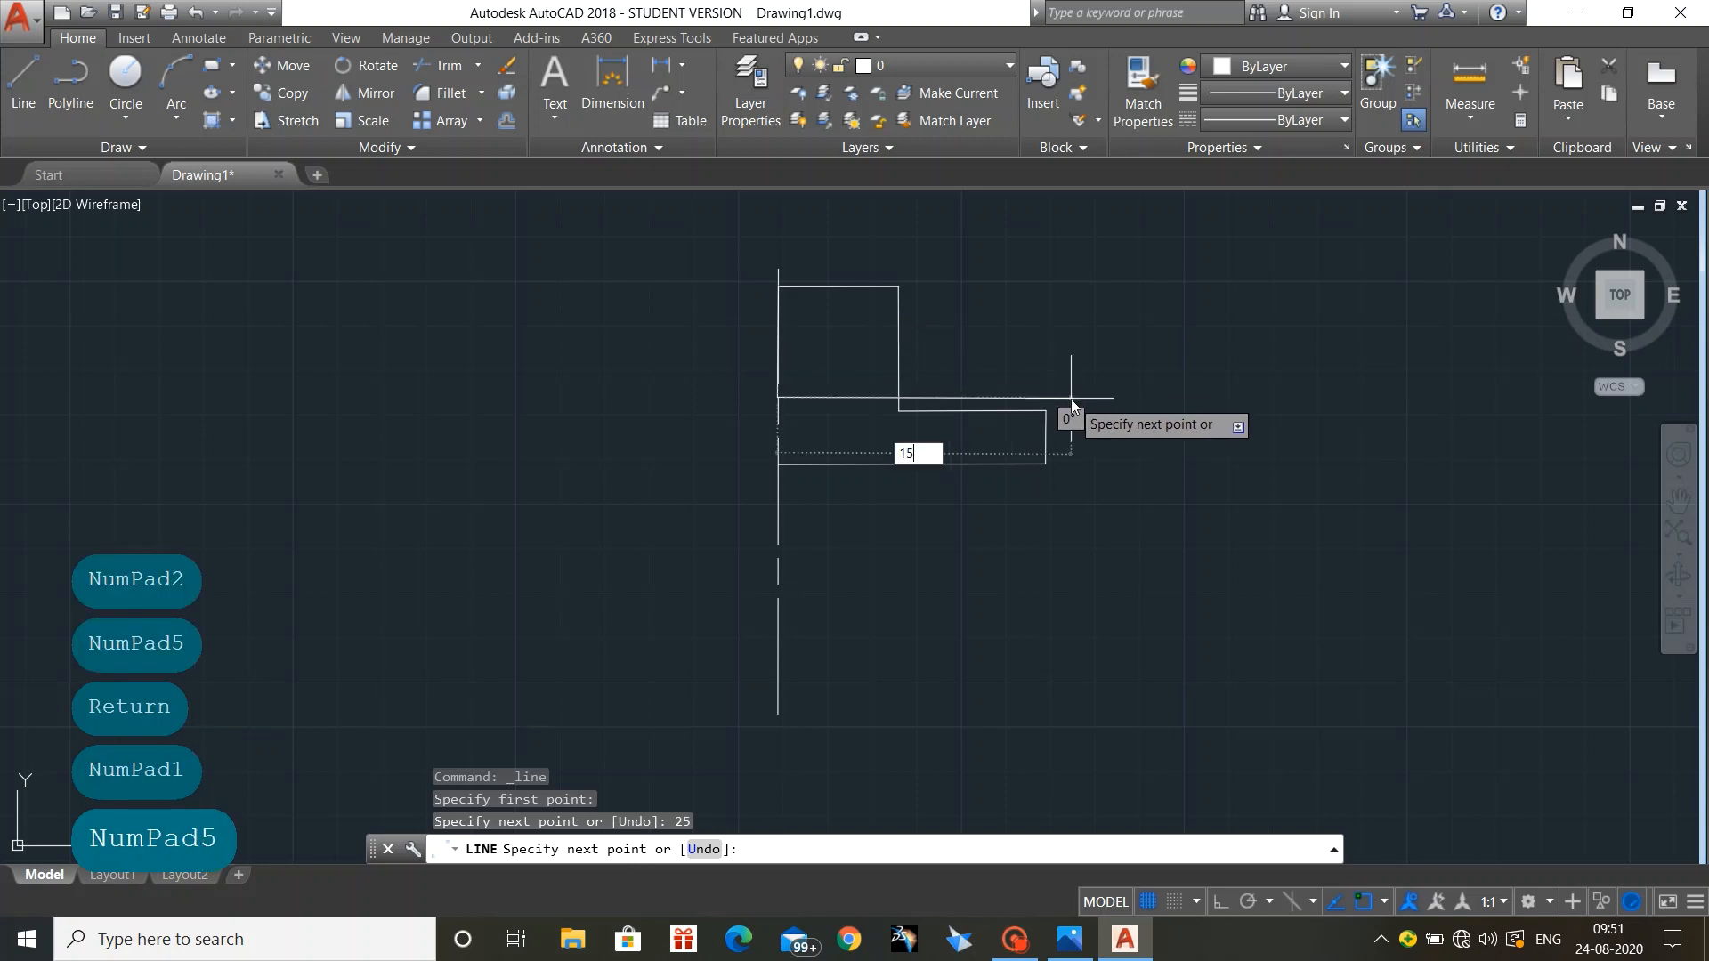
{"action": "key", "text": "Return"}
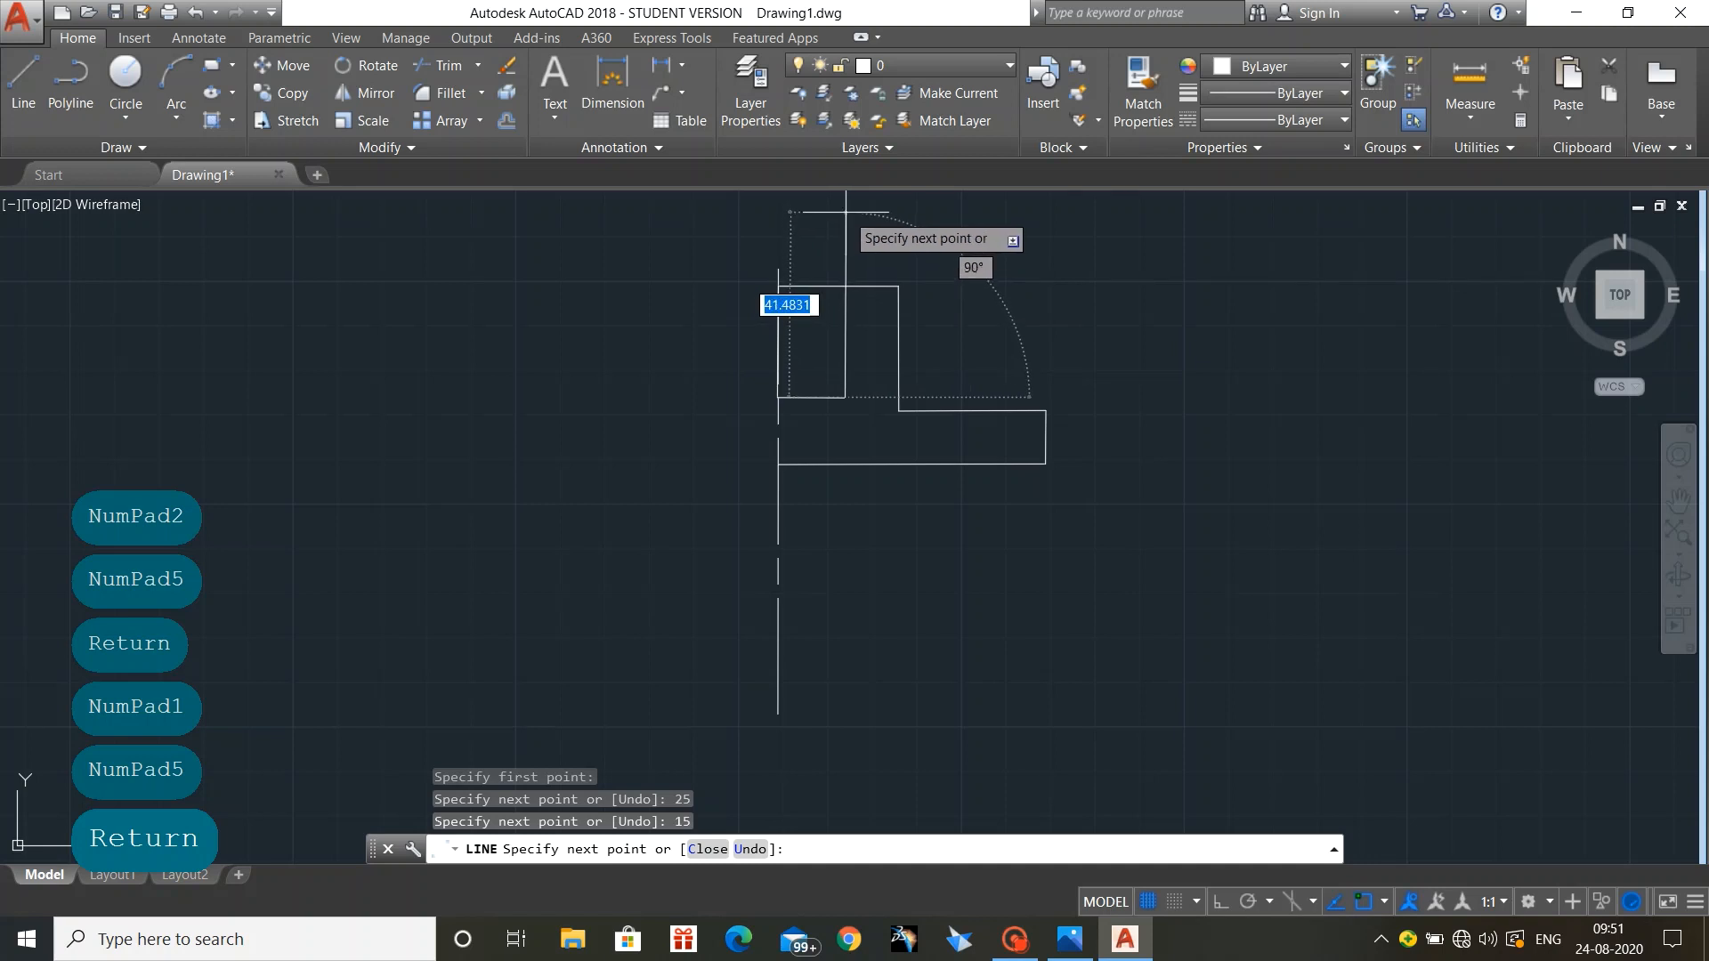
{"action": "type", "text": "25"}
{"action": "key", "text": "Return"}
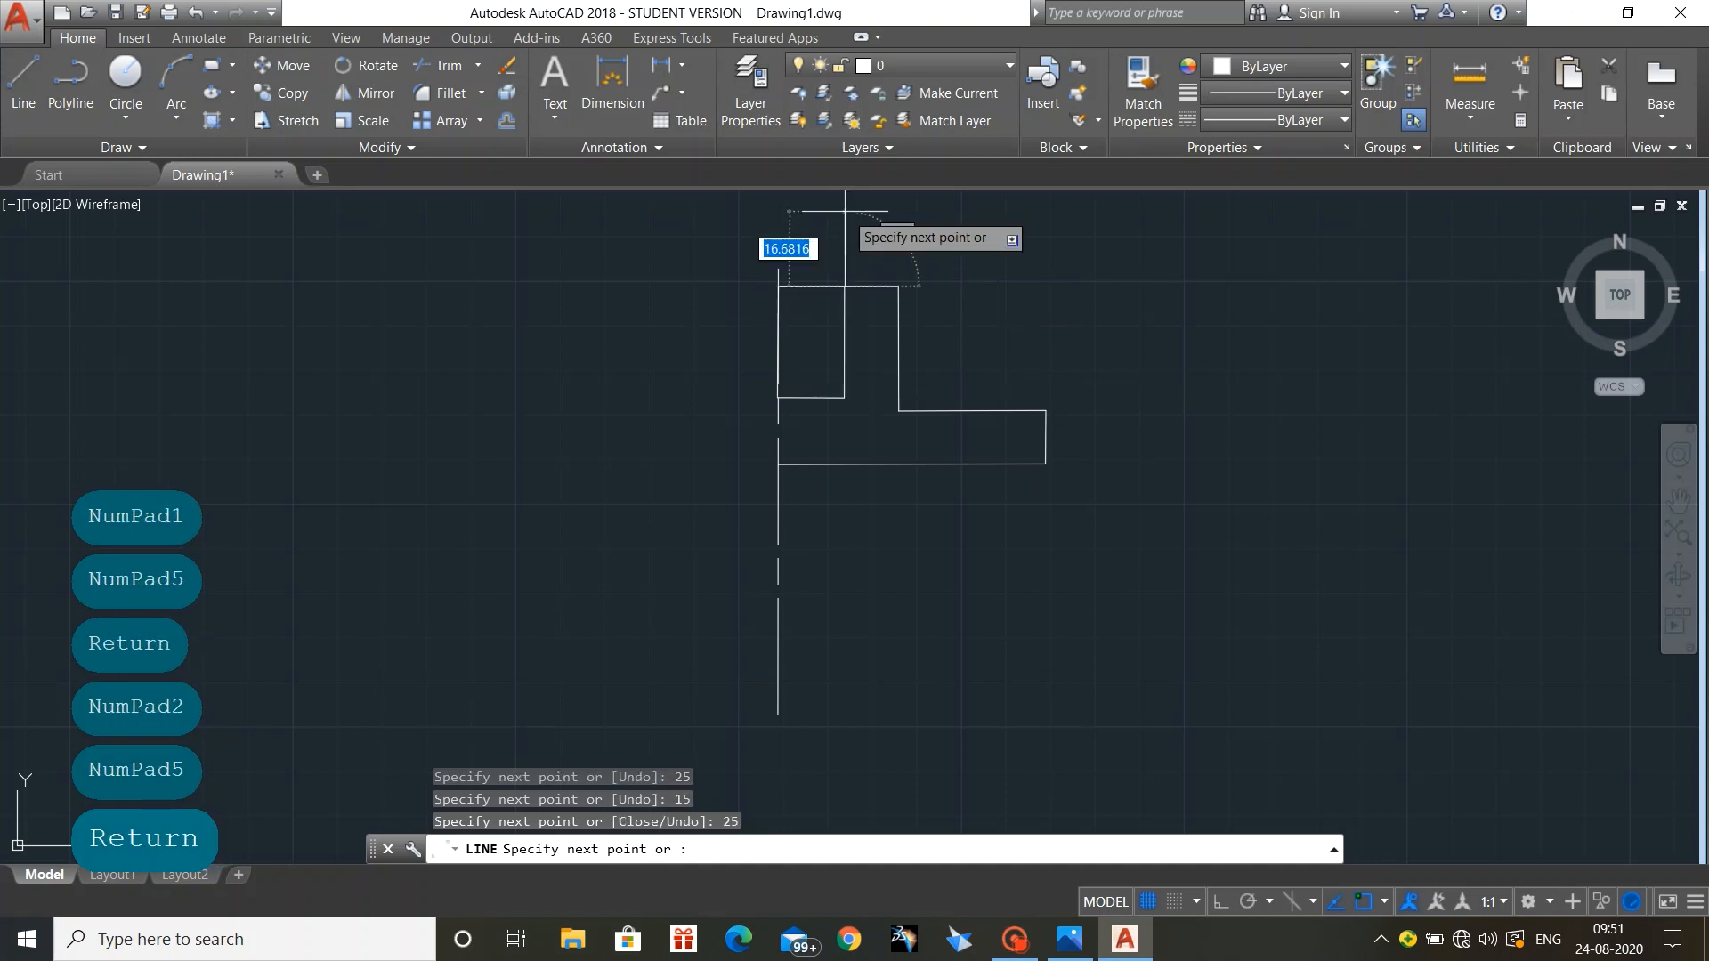
{"action": "key", "text": "Escape"}
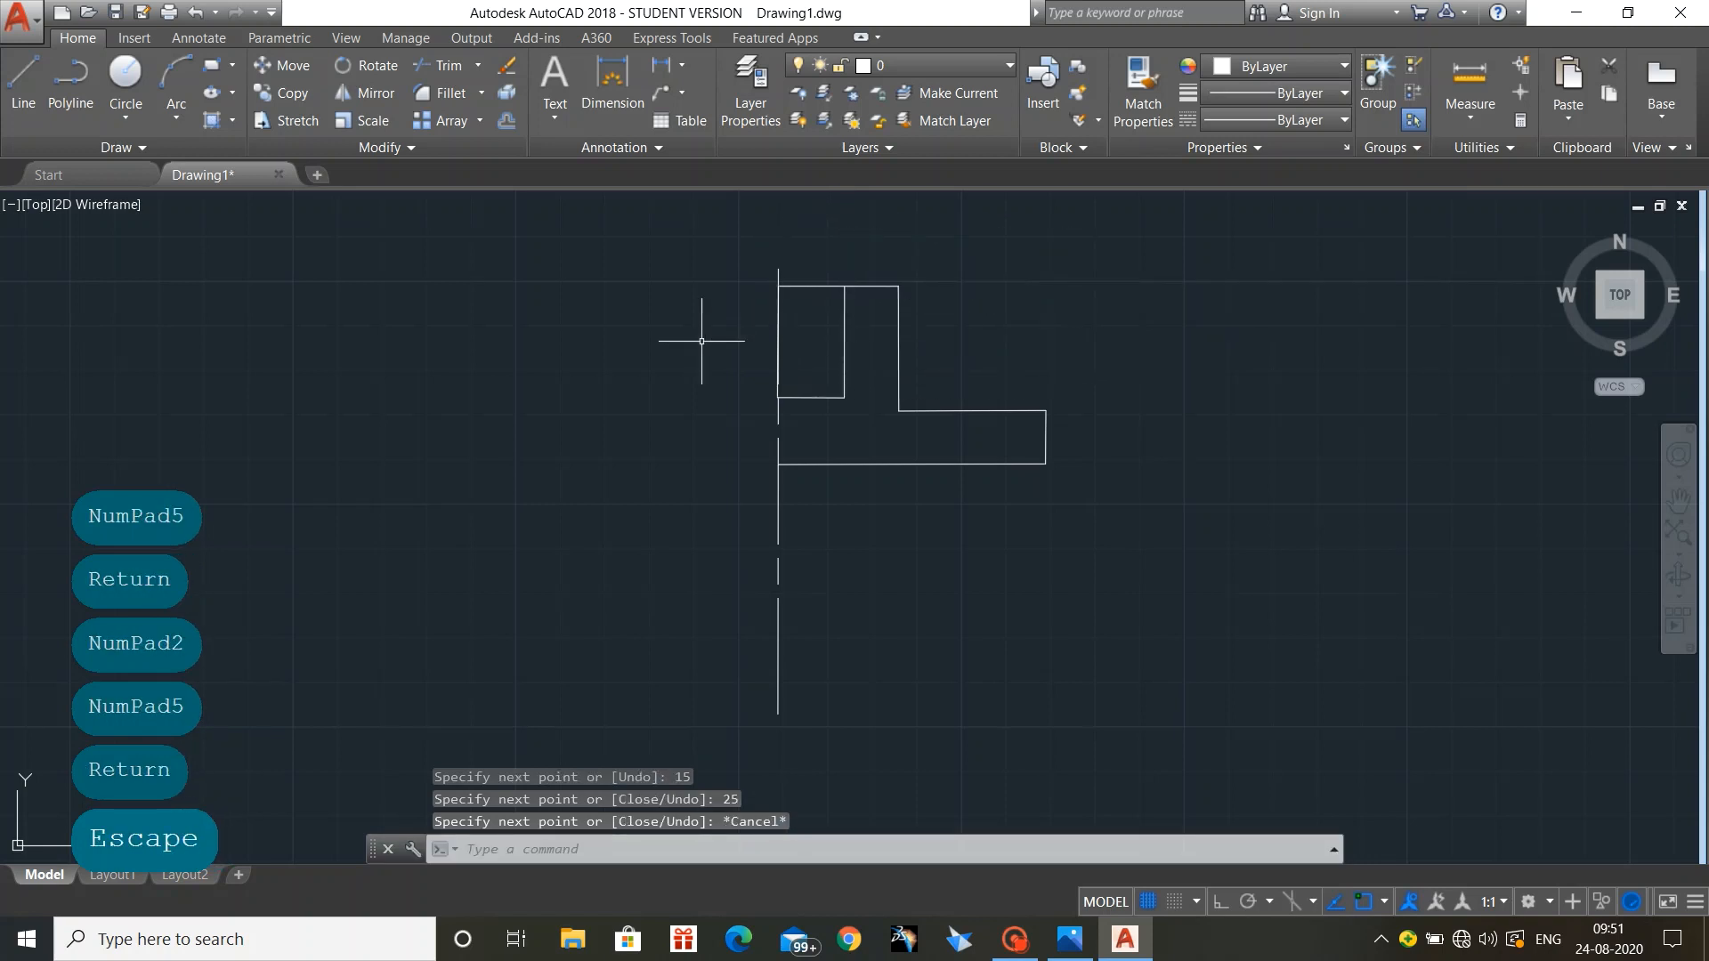
{"action": "left_click", "coordinate": [778, 341]}
{"action": "key", "text": "Delete"}
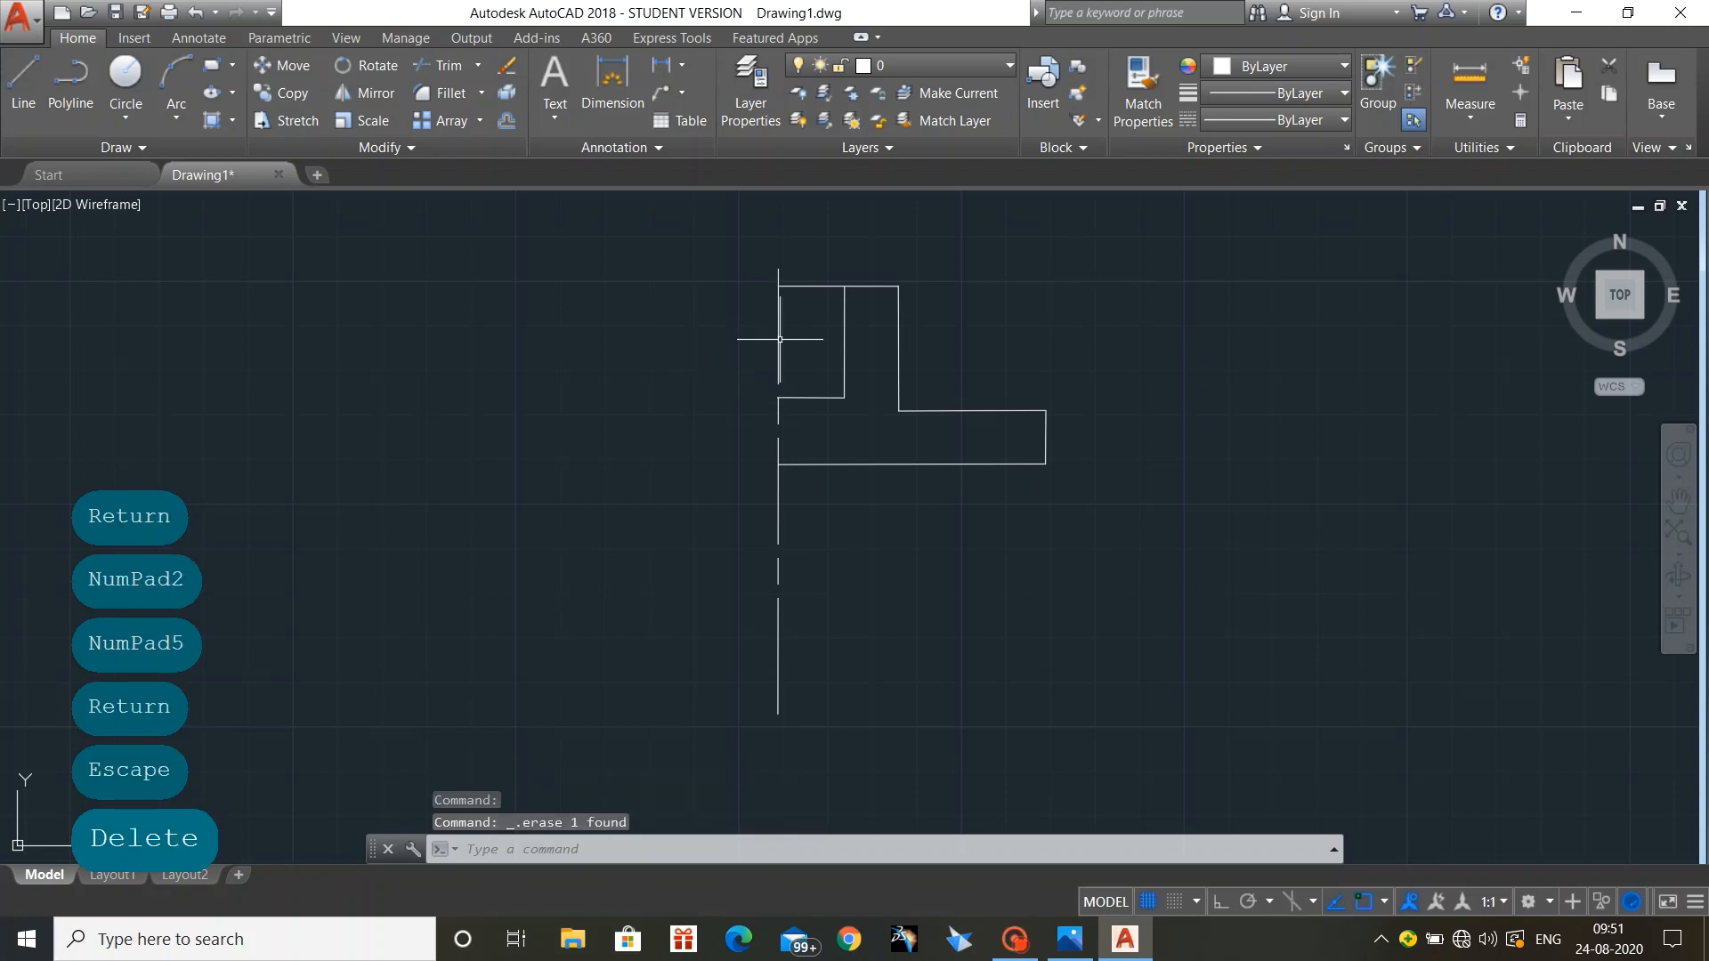
Step: Change the bore's side and bottom lines to the ACAD_ISO02W100 linetype
{"action": "left_click", "coordinate": [1327, 117]}
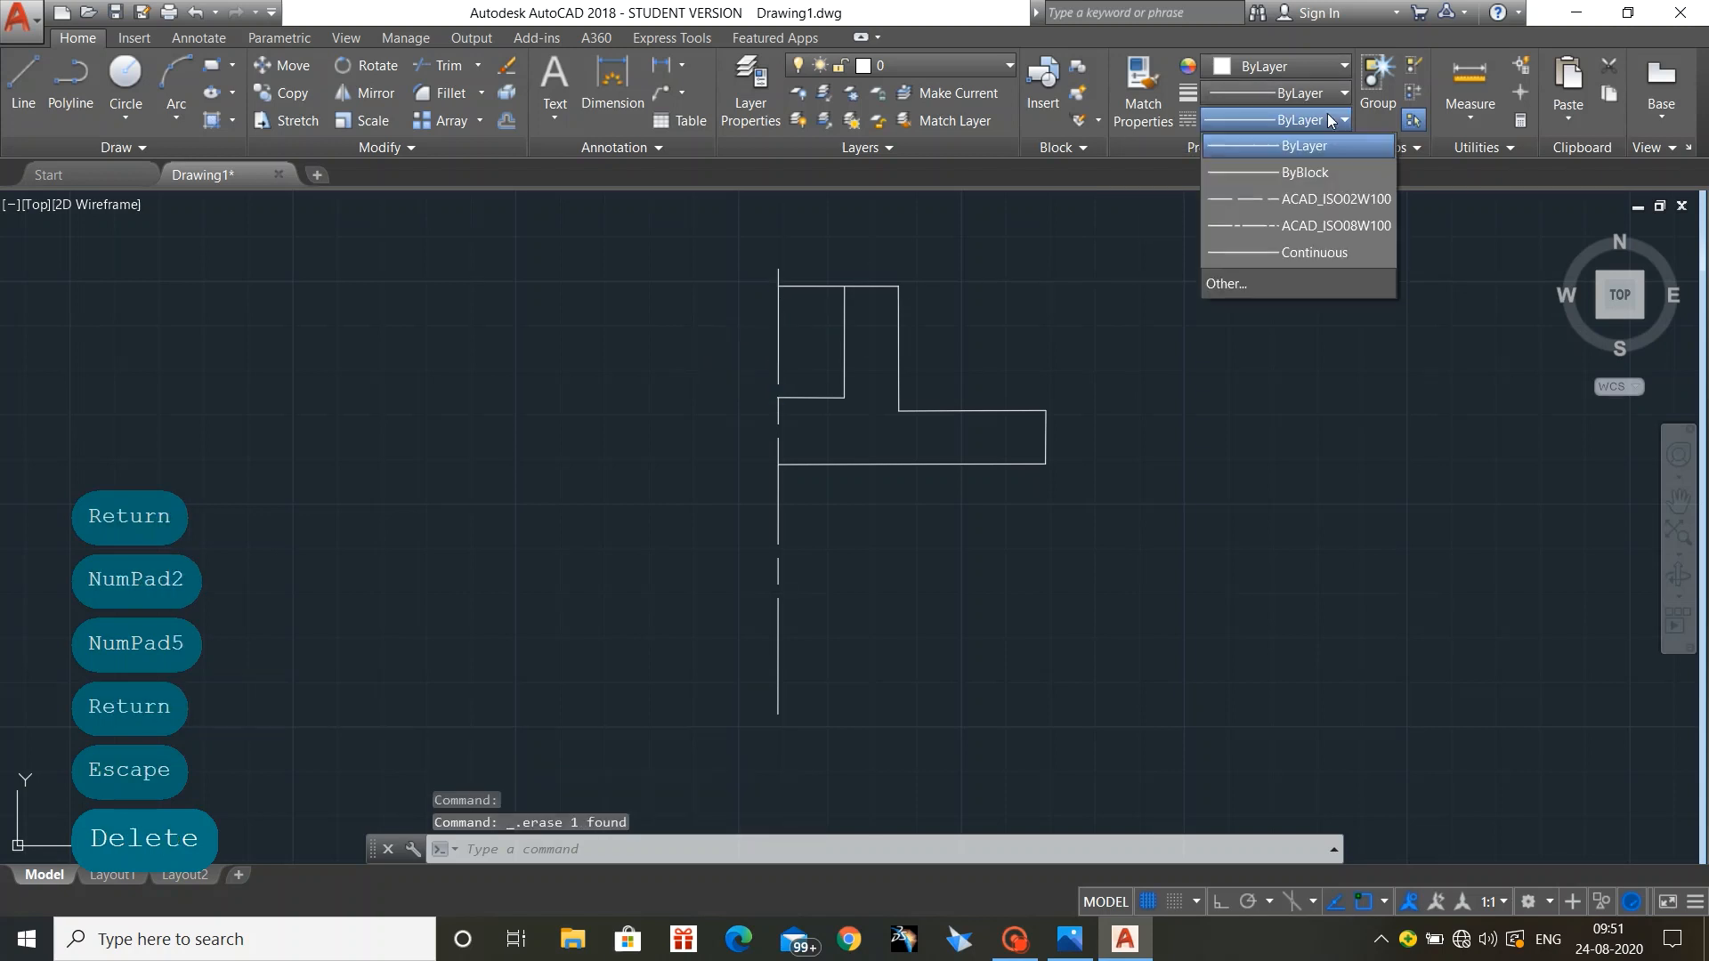
{"action": "left_click", "coordinate": [1269, 370]}
{"action": "left_click", "coordinate": [841, 382]}
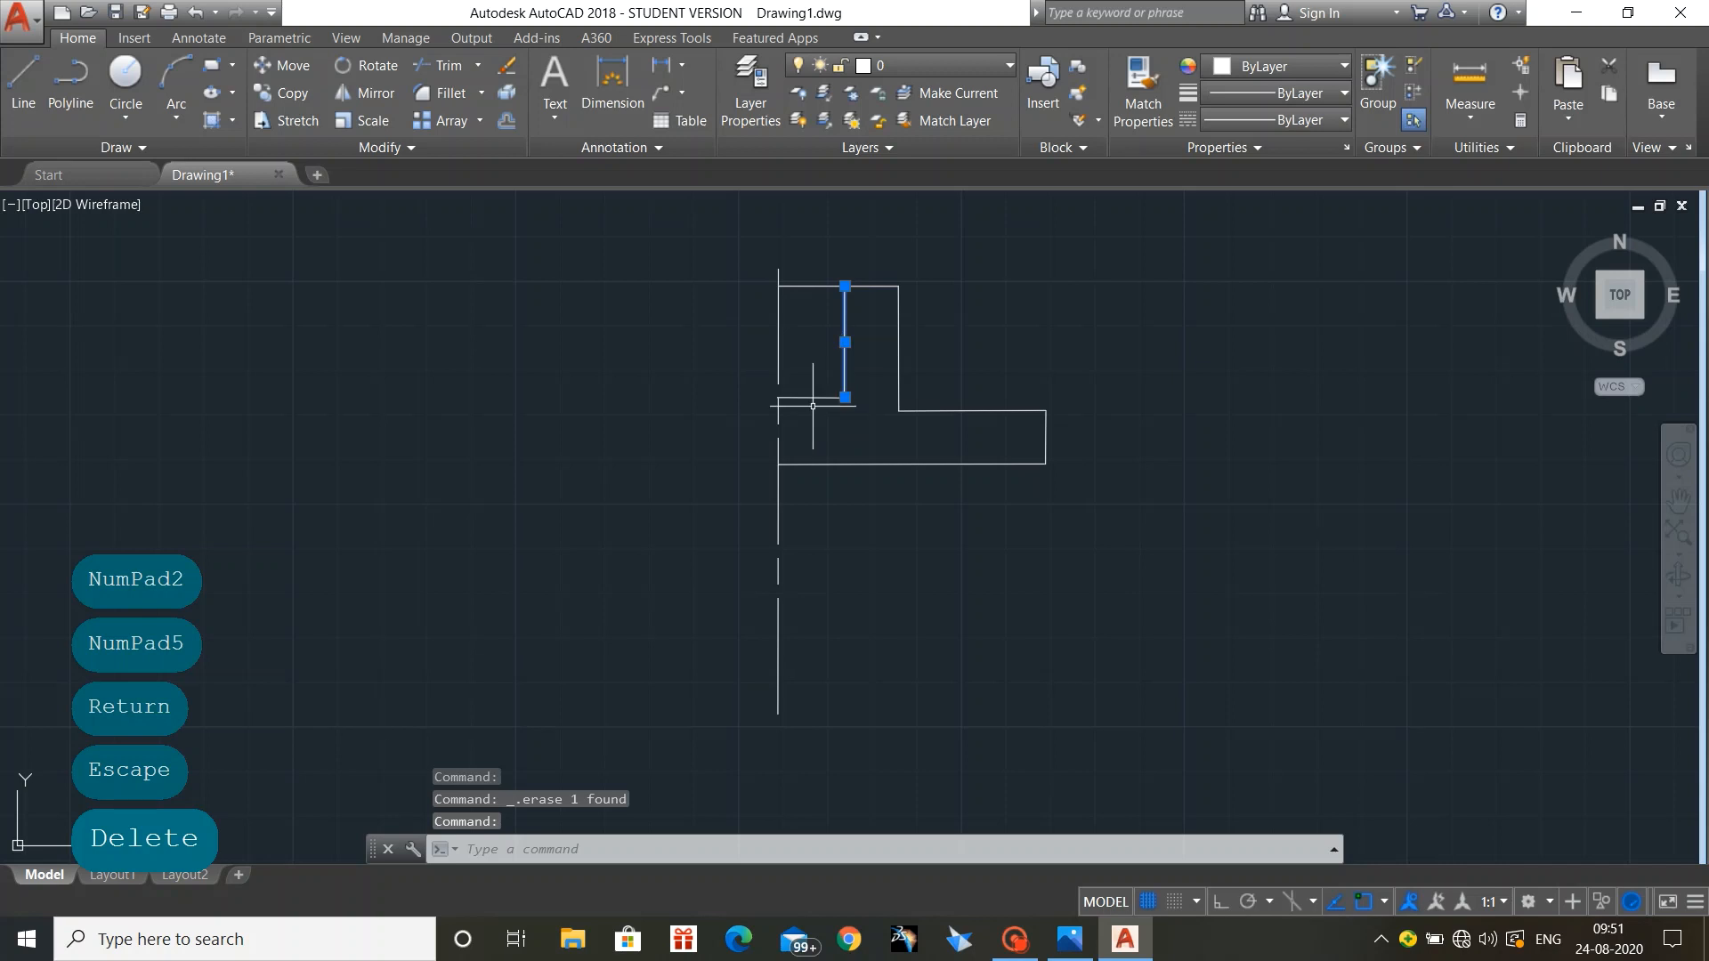
{"action": "left_click", "coordinate": [812, 398]}
{"action": "left_click", "coordinate": [1232, 119]}
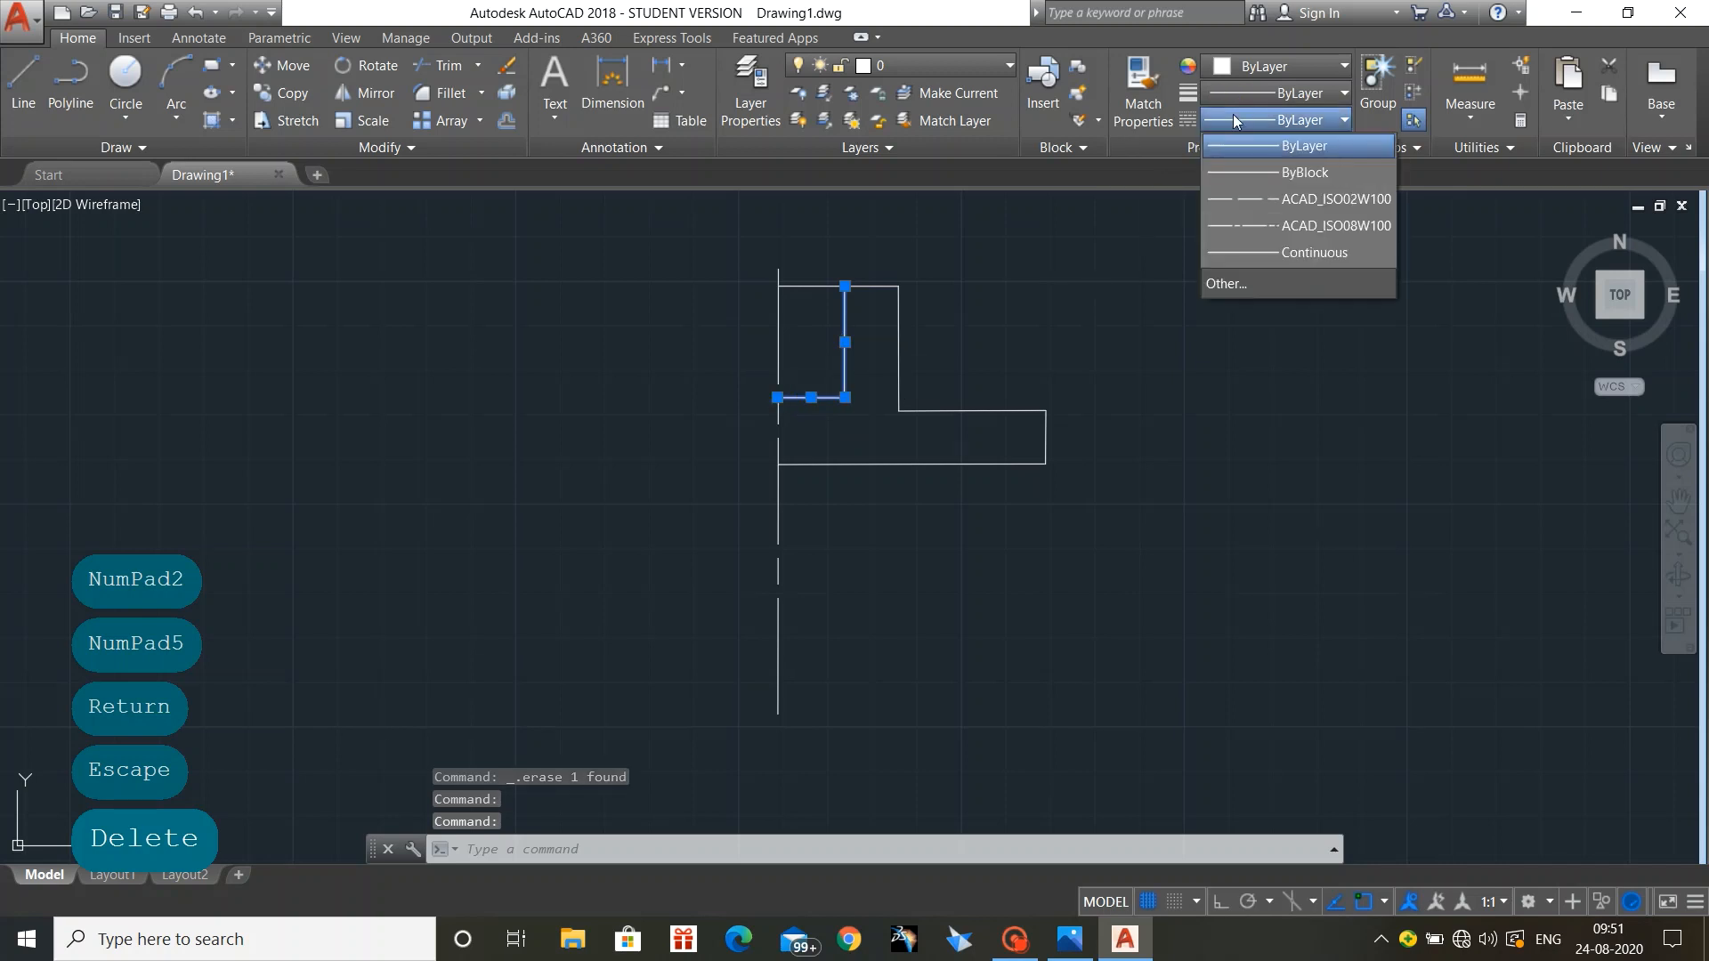
{"action": "left_click", "coordinate": [1246, 198]}
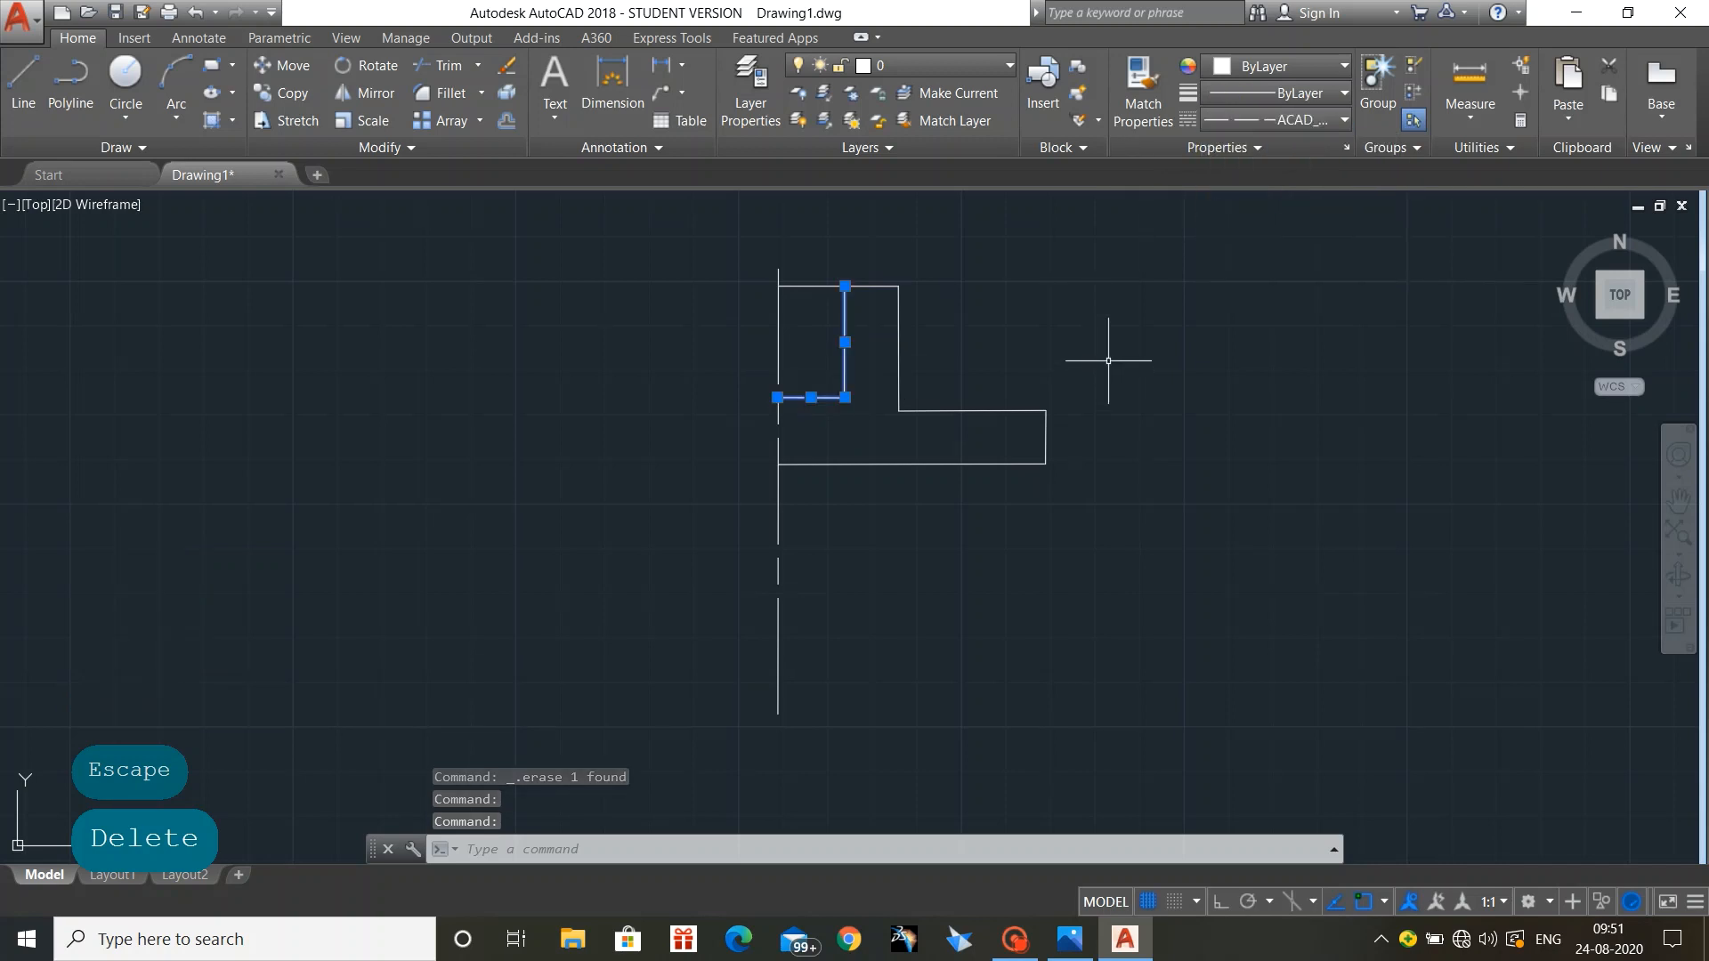
{"action": "key", "text": "Escape"}
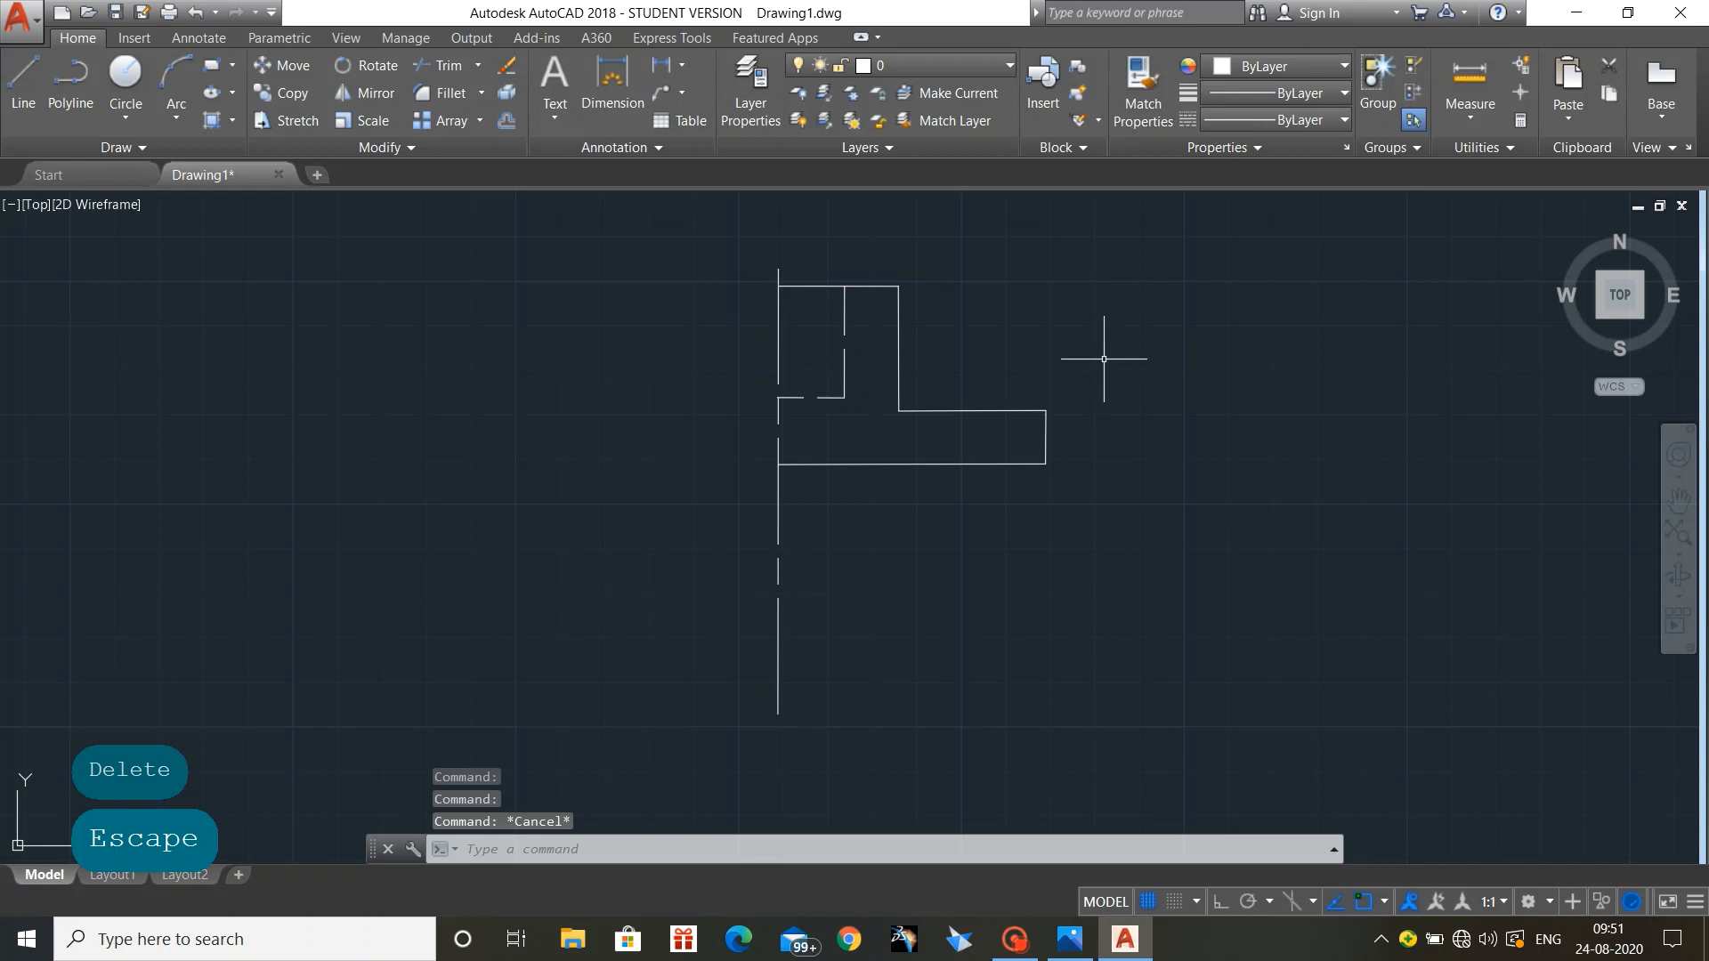
Step: Set the linetype scale of the bore's side and bottom lines to 2 in their properties and clear the selection
{"action": "left_click", "coordinate": [845, 381]}
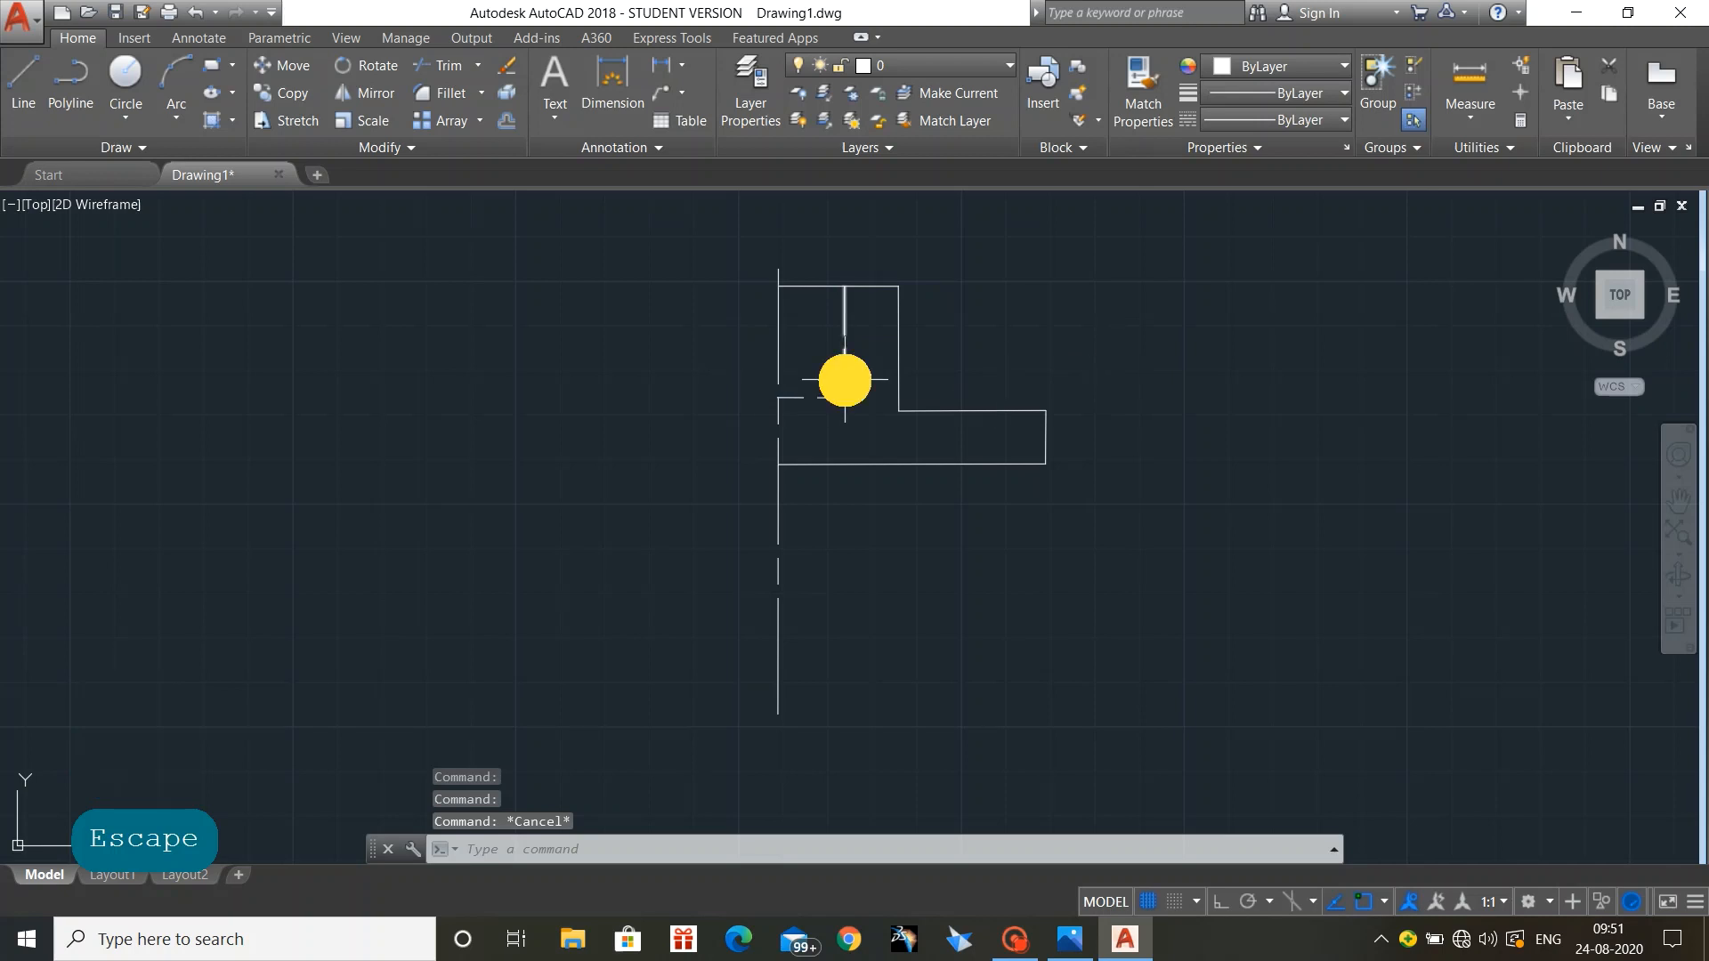
{"action": "left_click", "coordinate": [800, 398]}
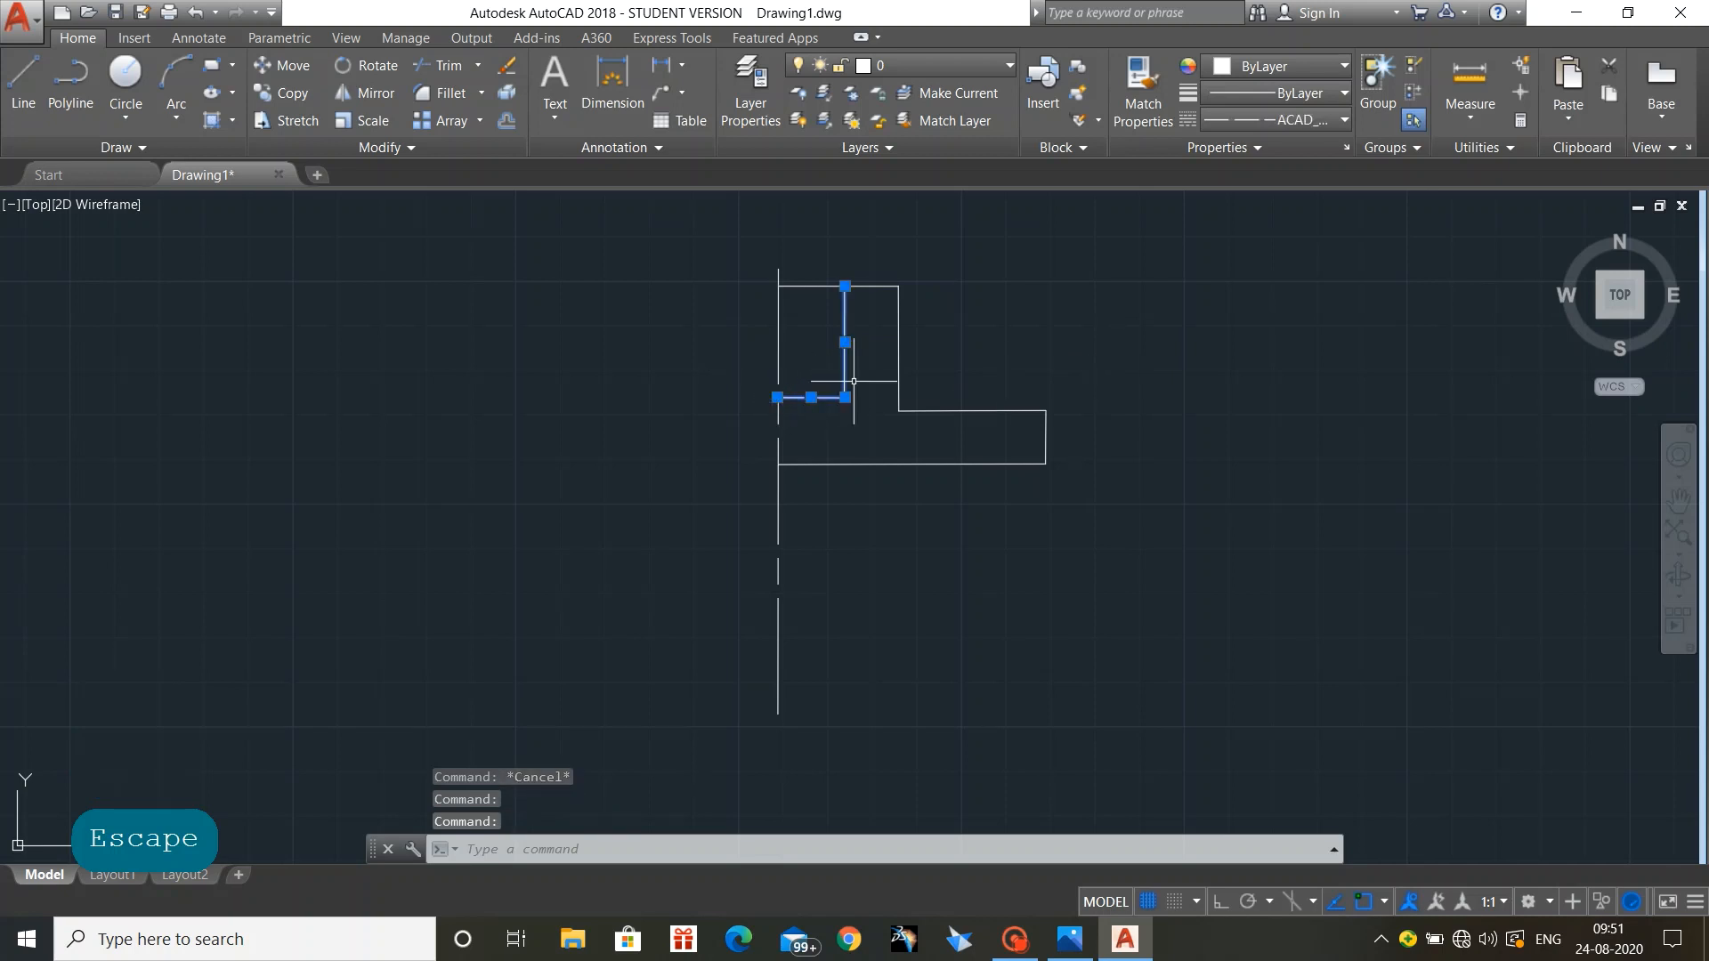
{"action": "right_click", "coordinate": [846, 338]}
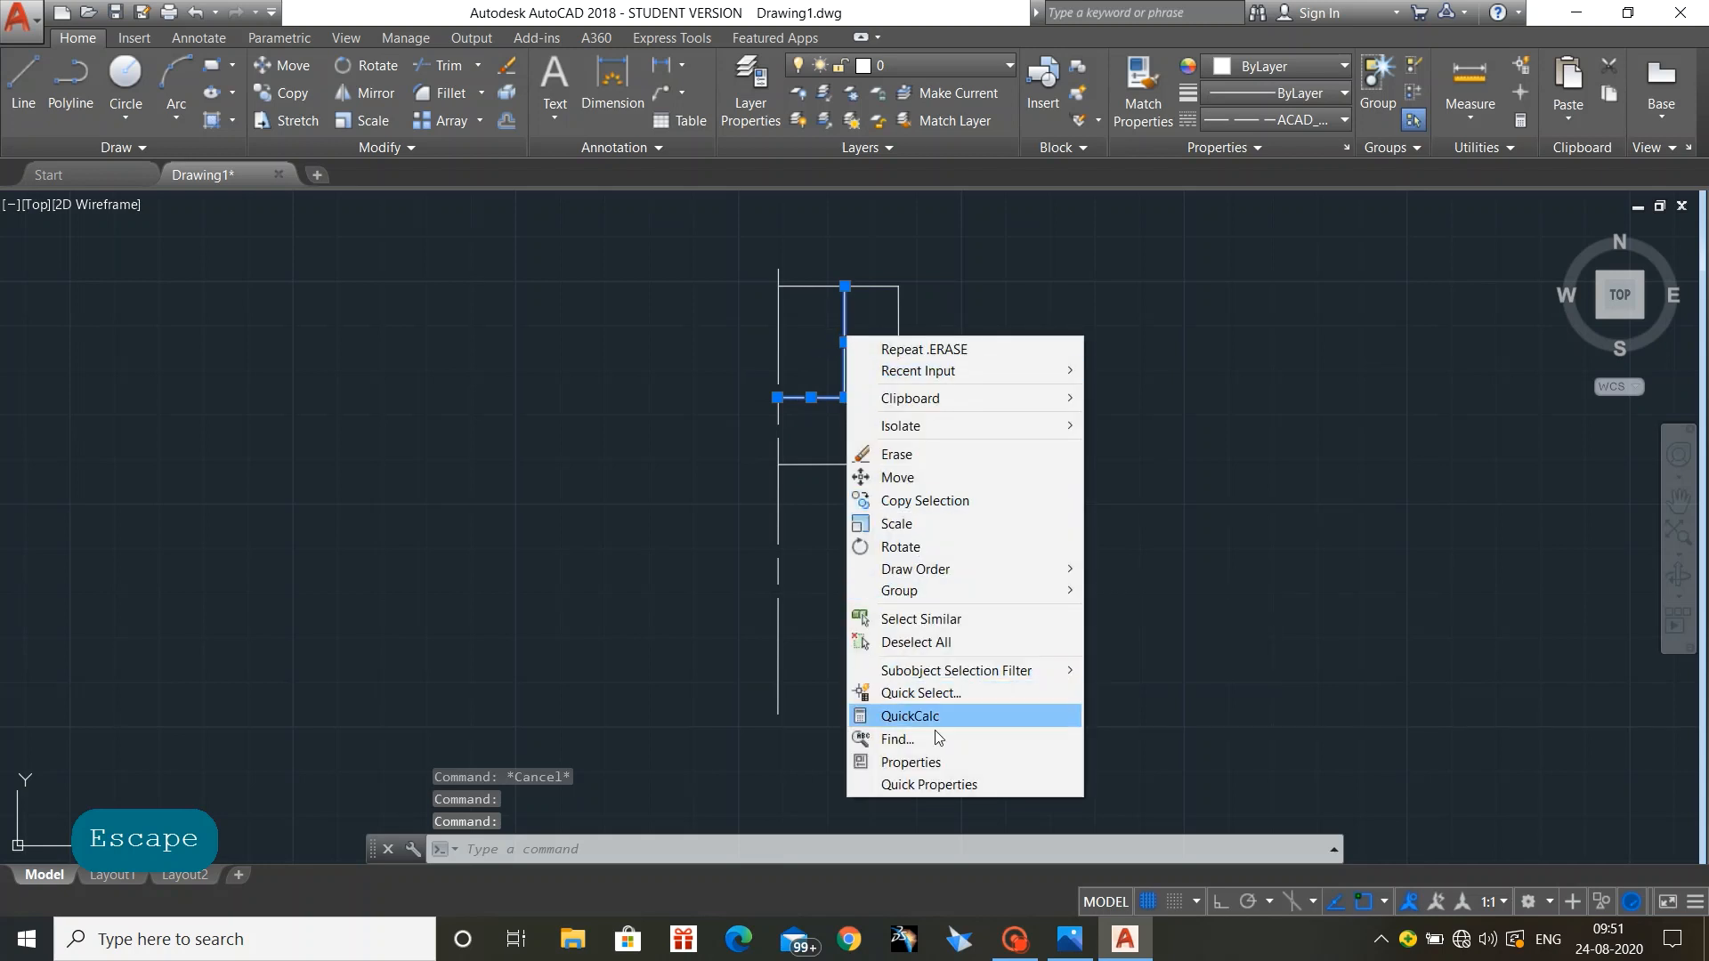
{"action": "left_click", "coordinate": [938, 755]}
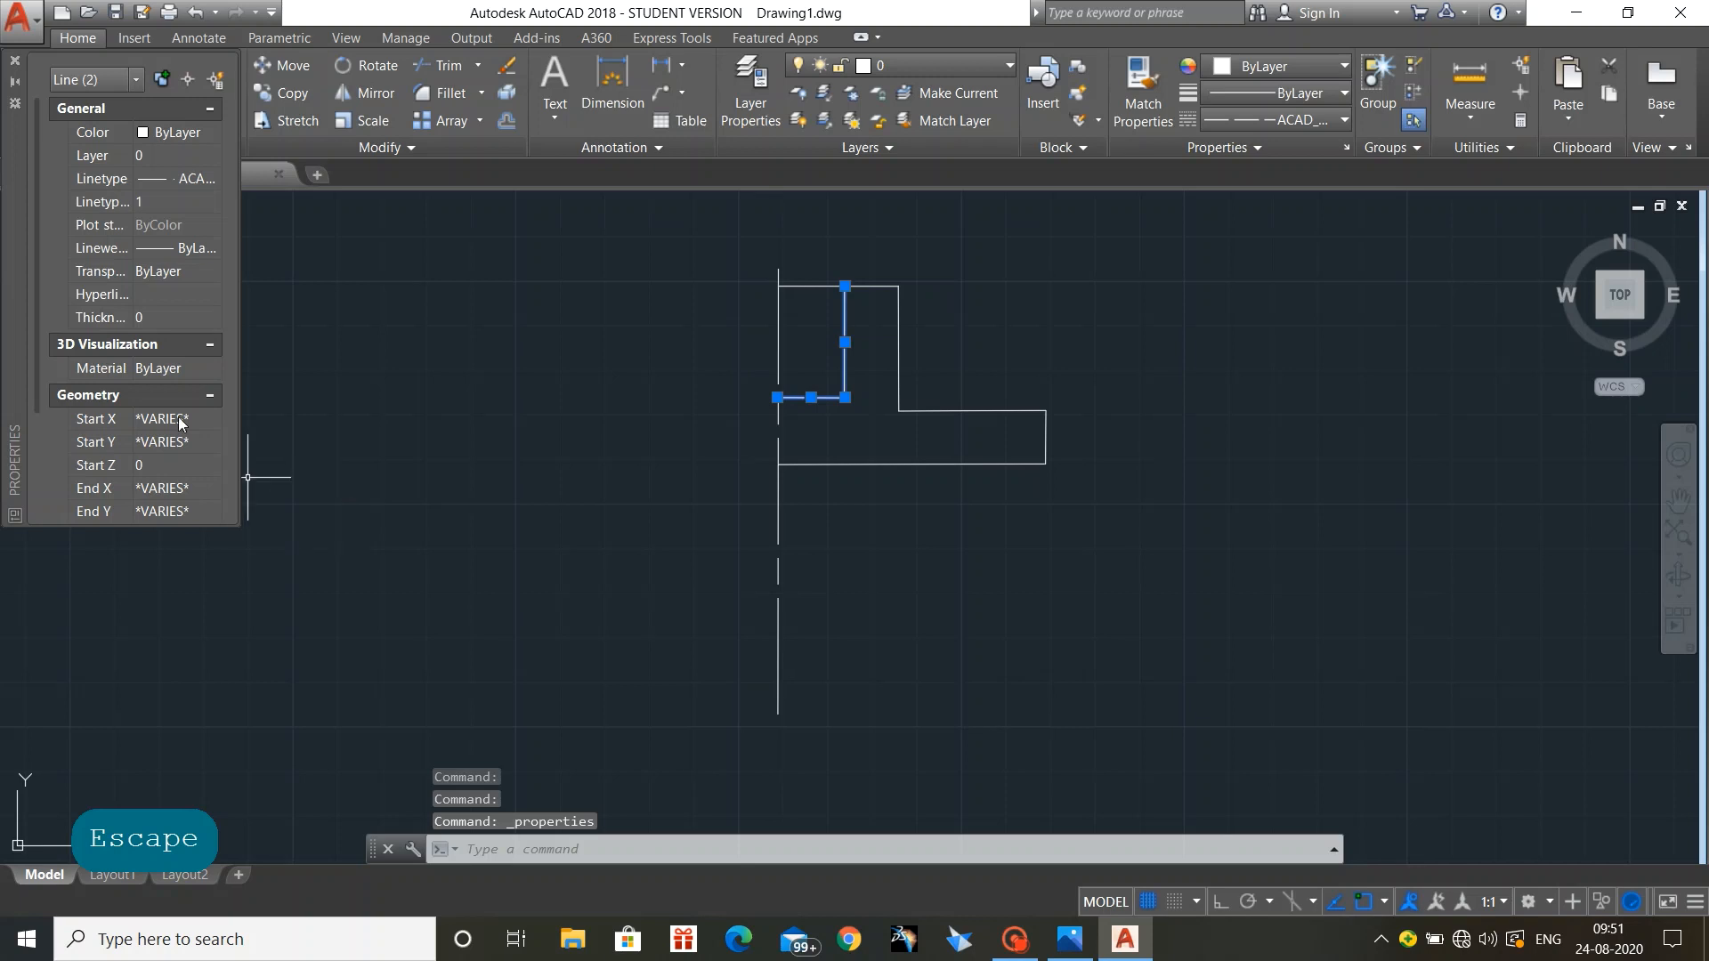
{"action": "scroll", "coordinate": [137, 359], "scroll_direction": "down", "scroll_amount": 3}
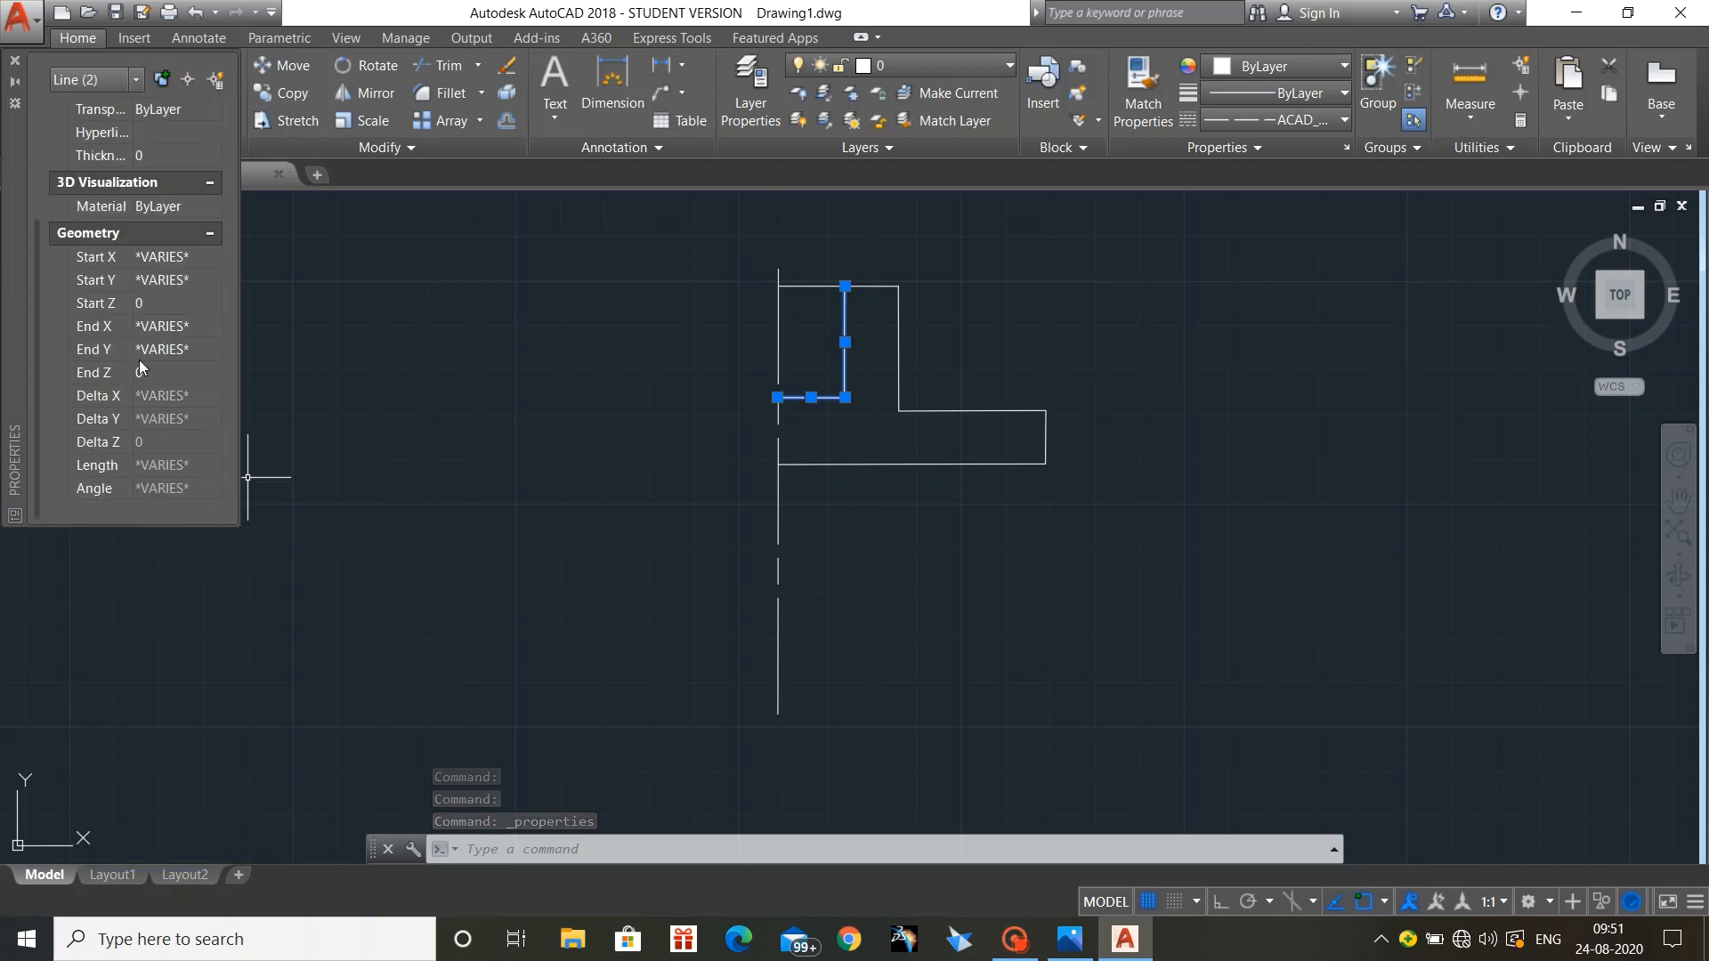
{"action": "scroll", "coordinate": [138, 360], "scroll_direction": "up", "scroll_amount": 3}
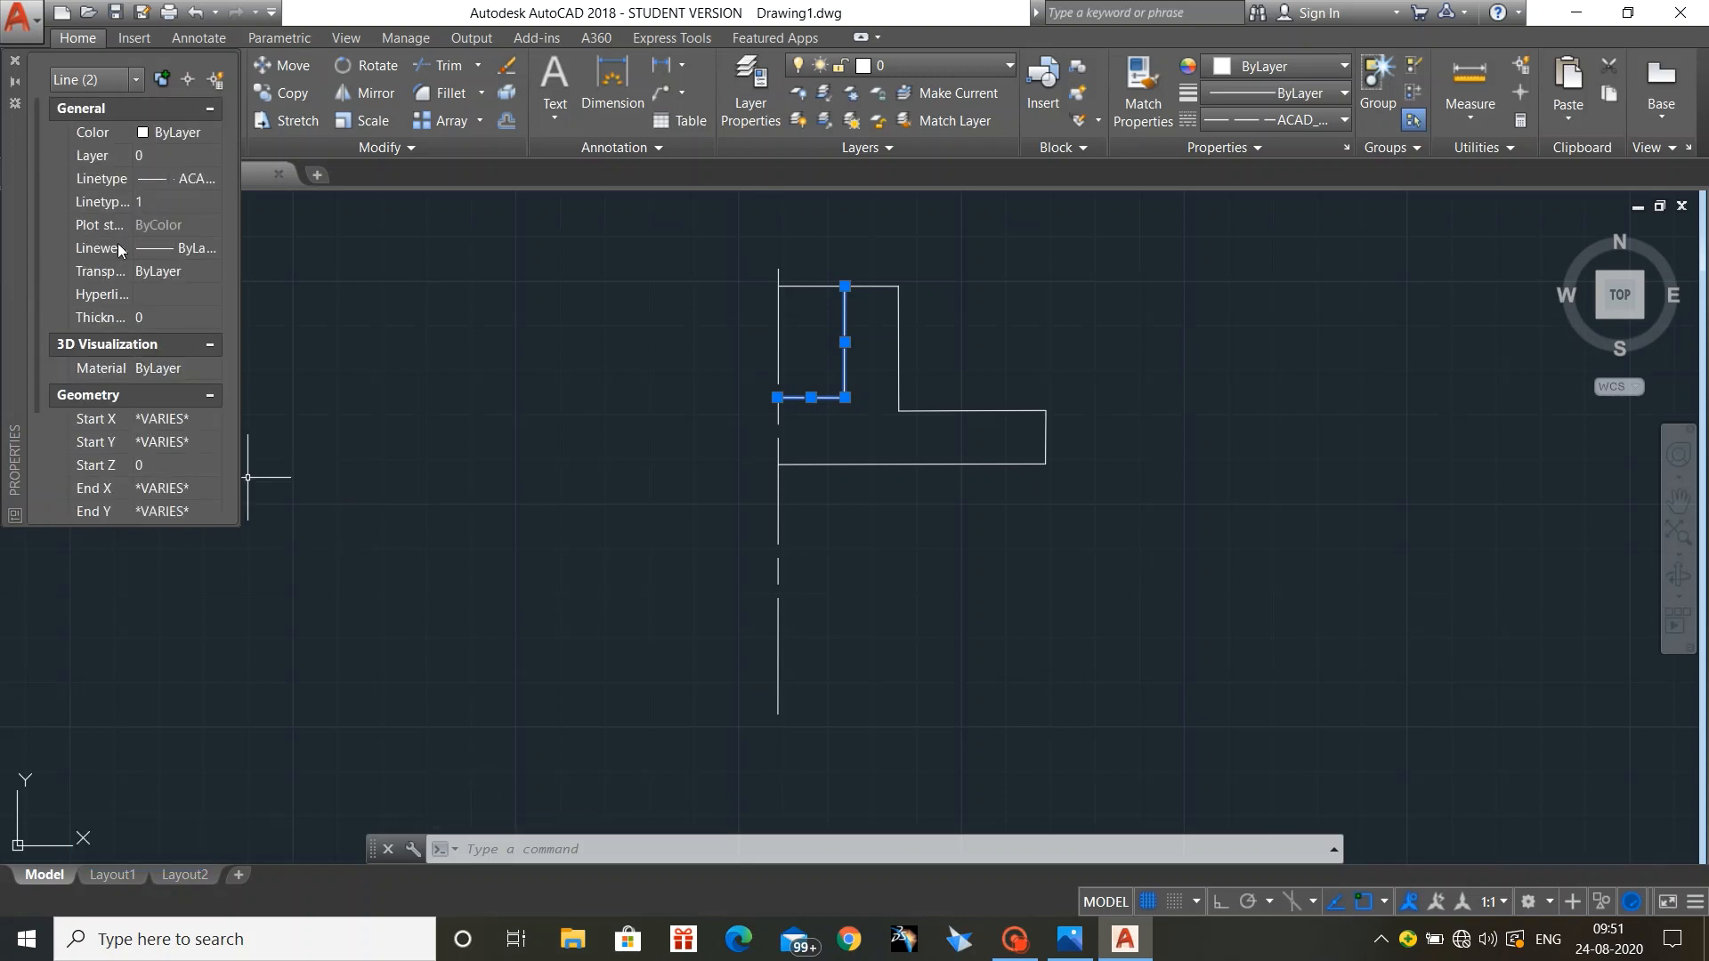
{"action": "left_click", "coordinate": [161, 203]}
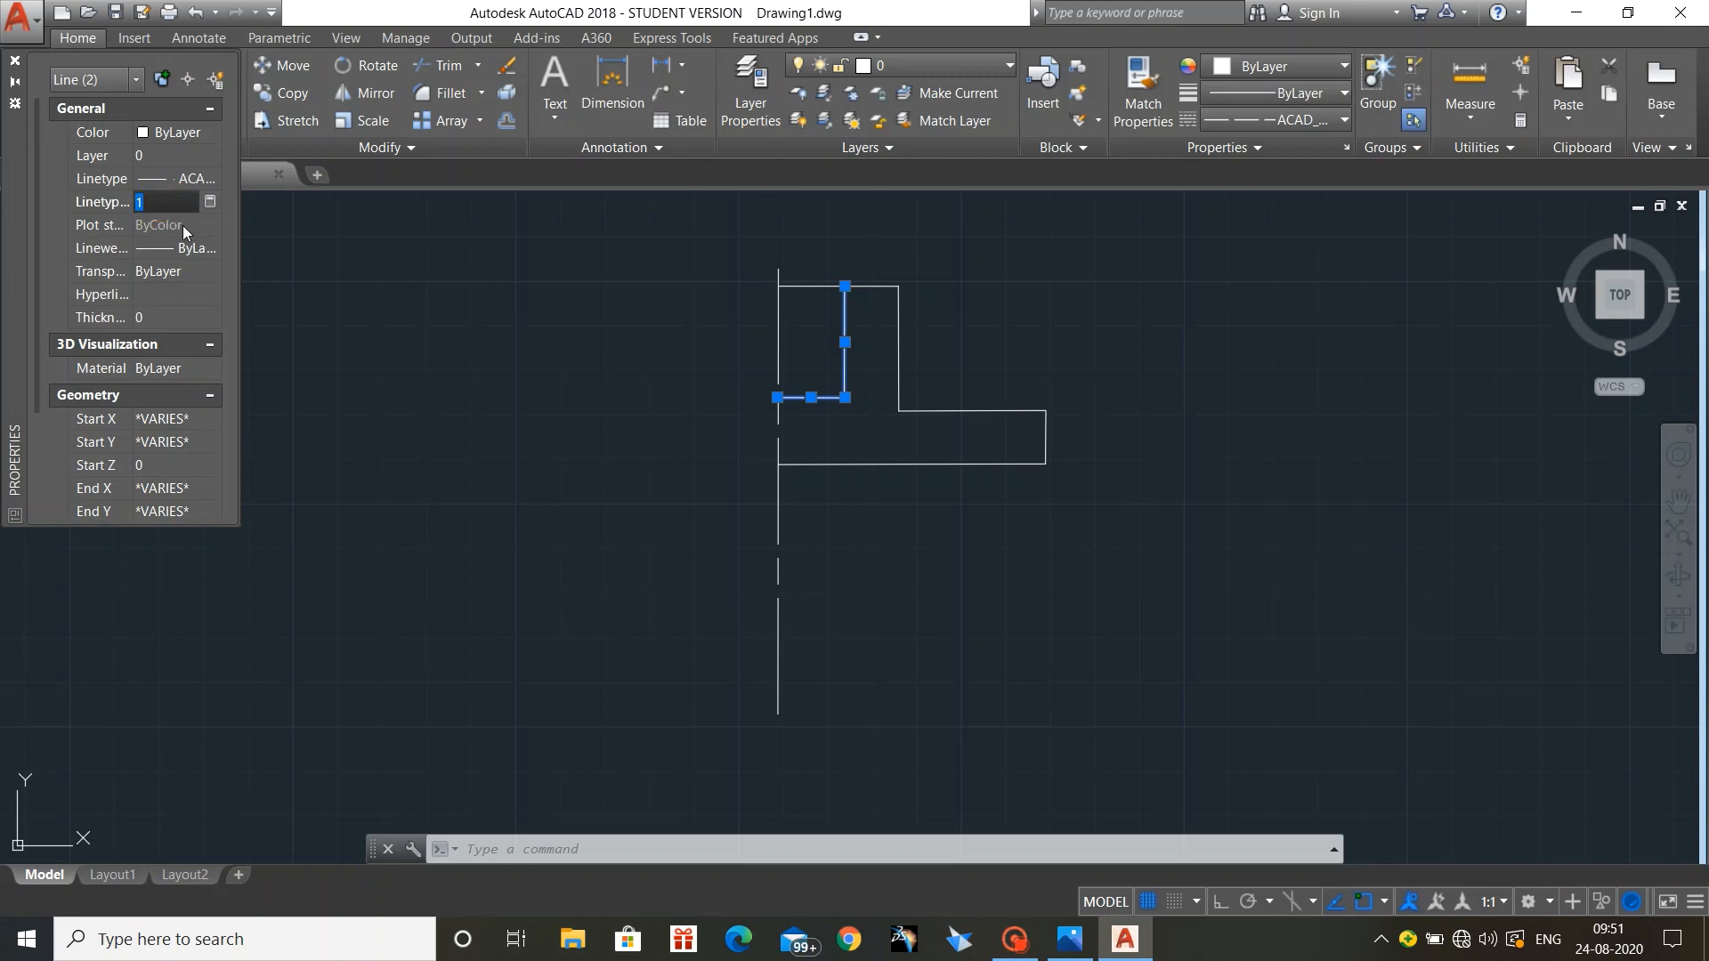
{"action": "type", "text": "2"}
{"action": "key", "text": "Return"}
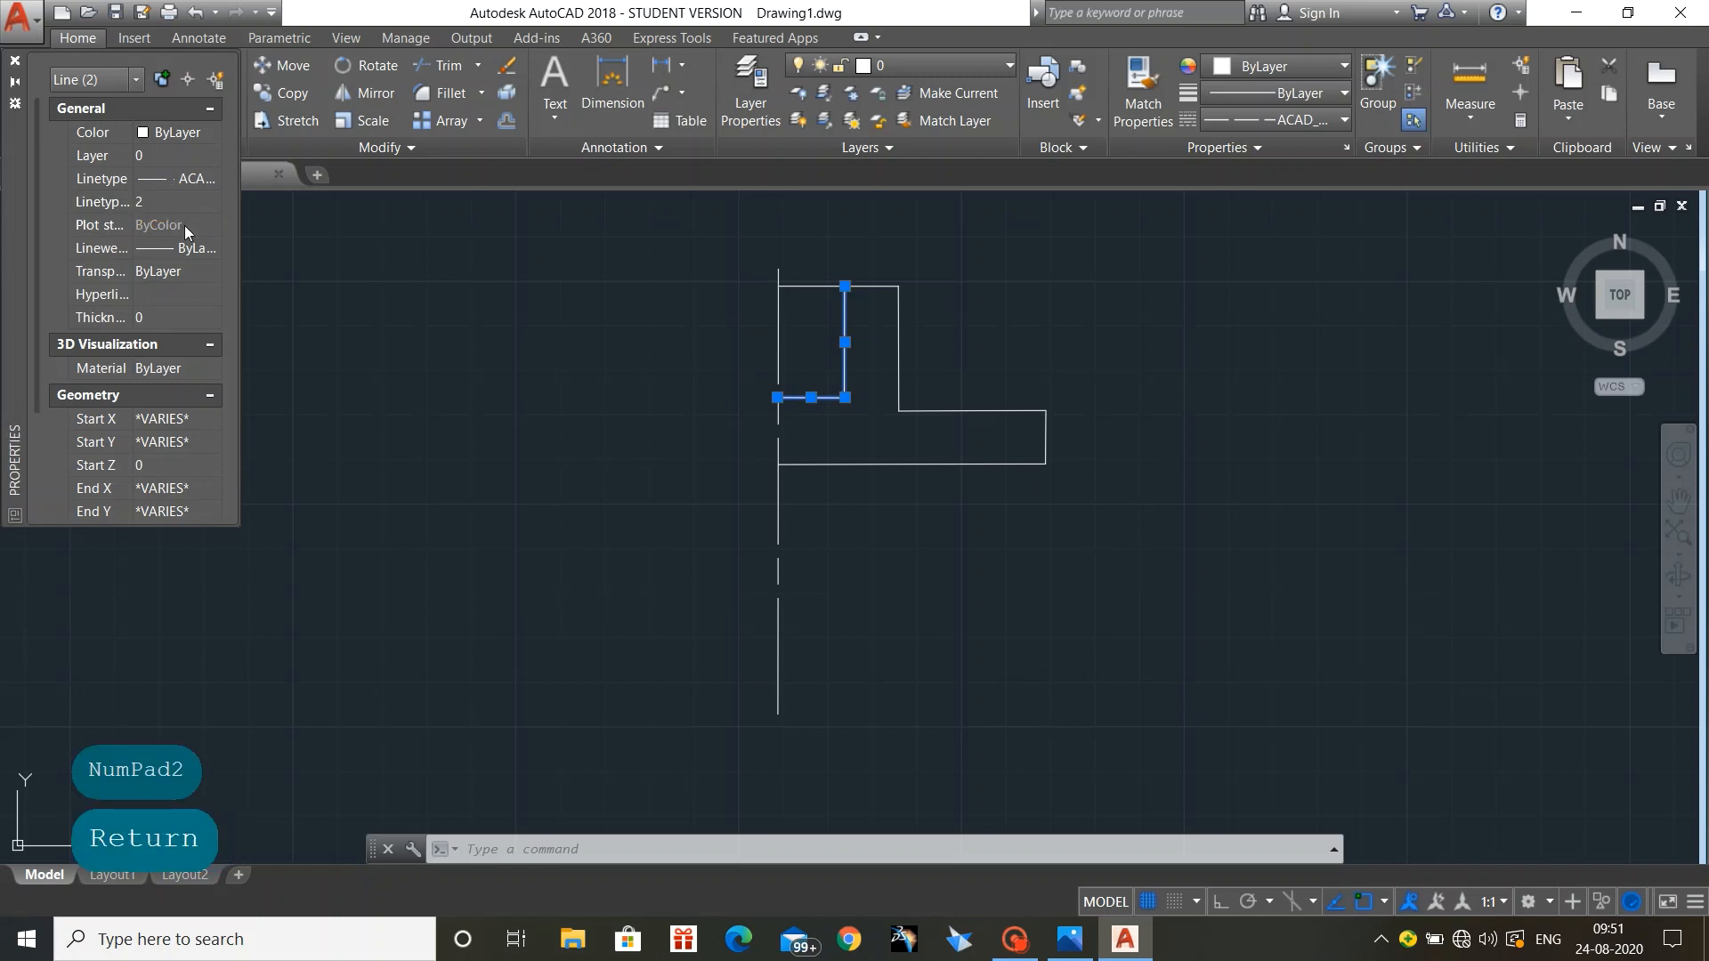
{"action": "left_click", "coordinate": [544, 334]}
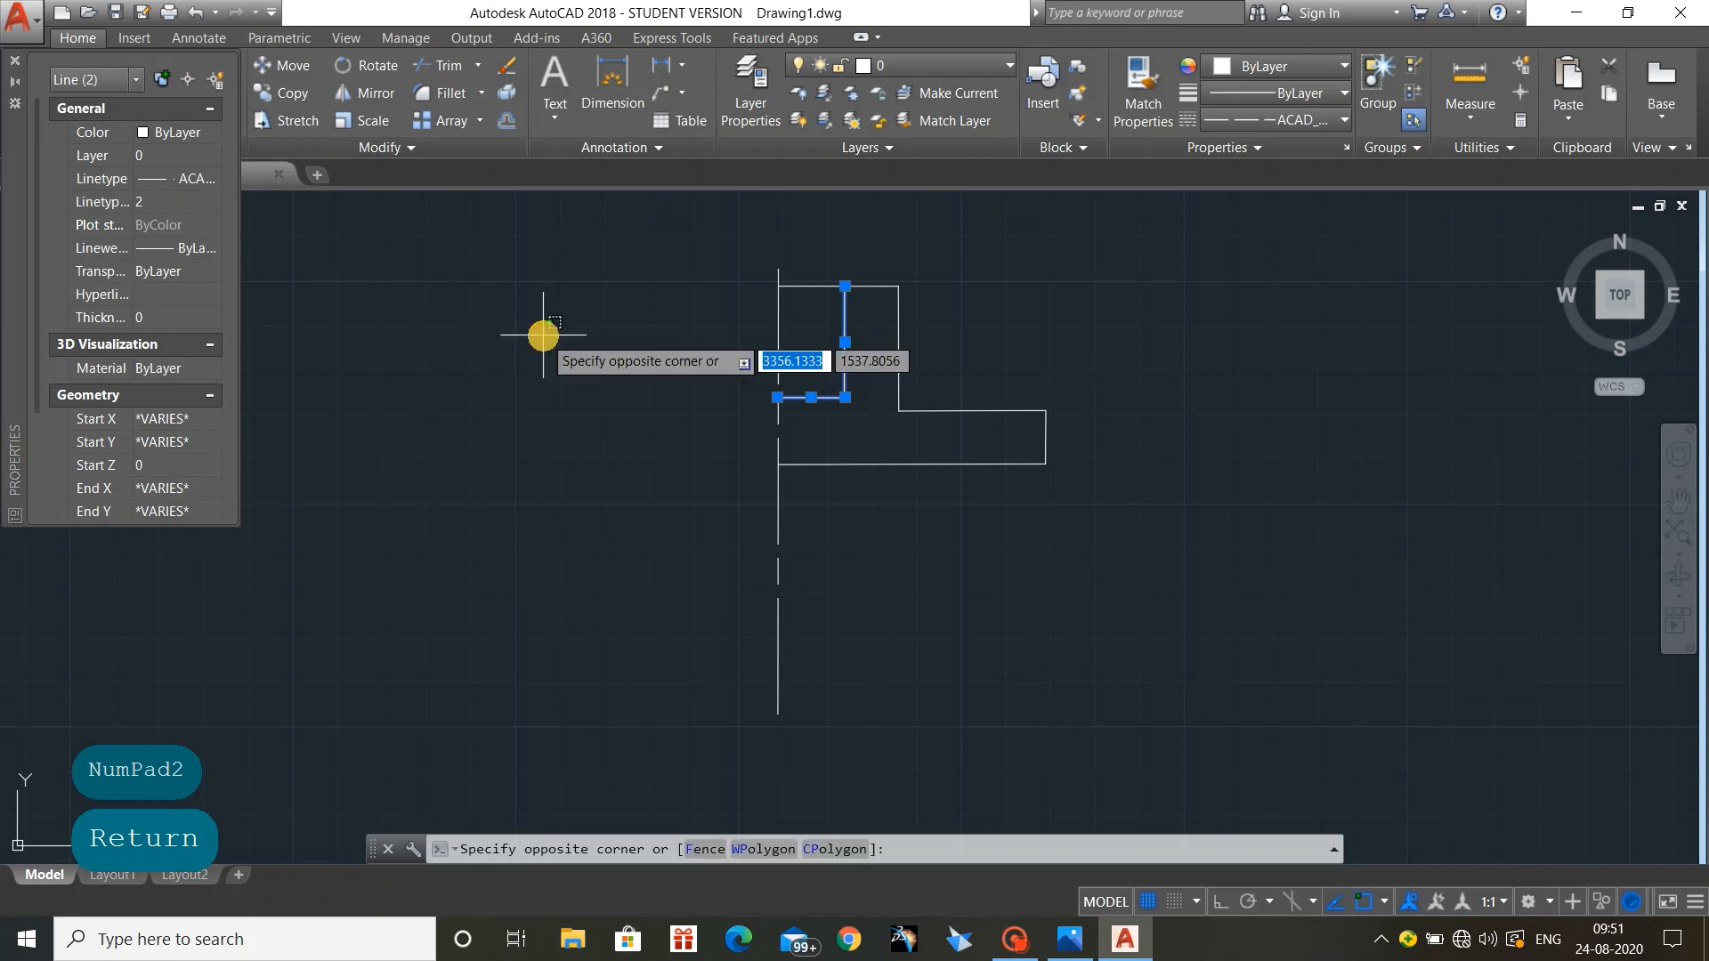
{"action": "left_click", "coordinate": [620, 322]}
{"action": "key", "text": "Escape"}
{"action": "left_click", "coordinate": [621, 329]}
{"action": "key", "text": "Escape"}
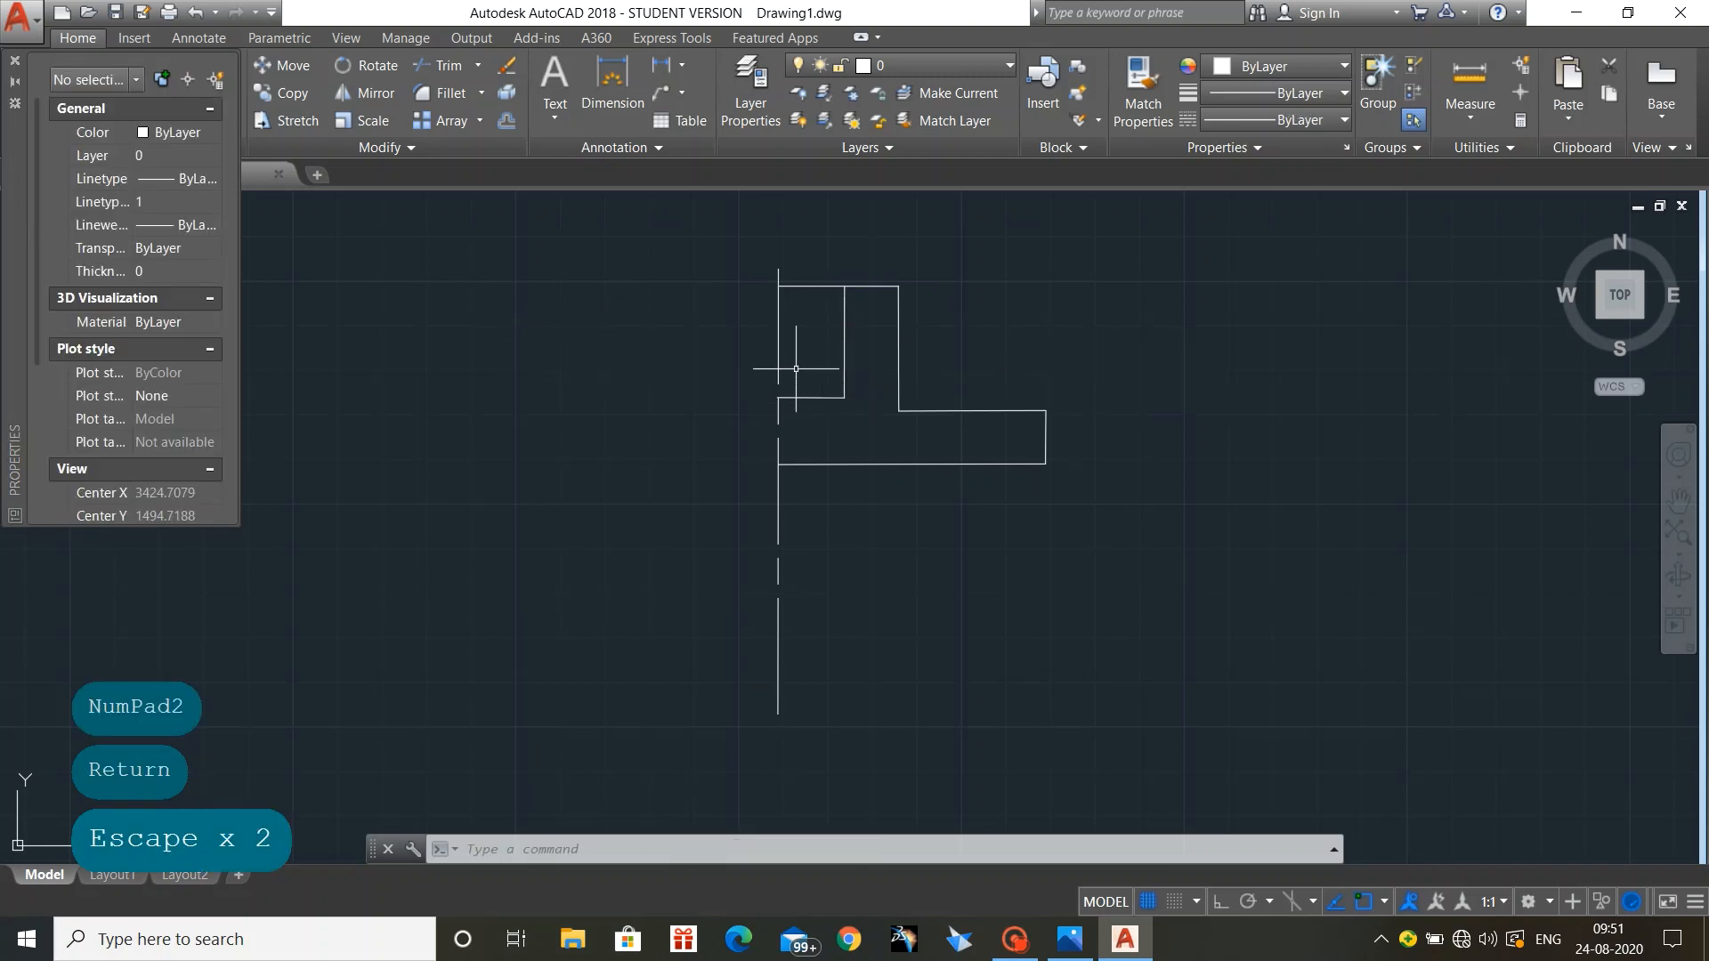
Step: Set the current linetype scale to 0.5 with no objects selected
{"action": "left_click", "coordinate": [160, 203]}
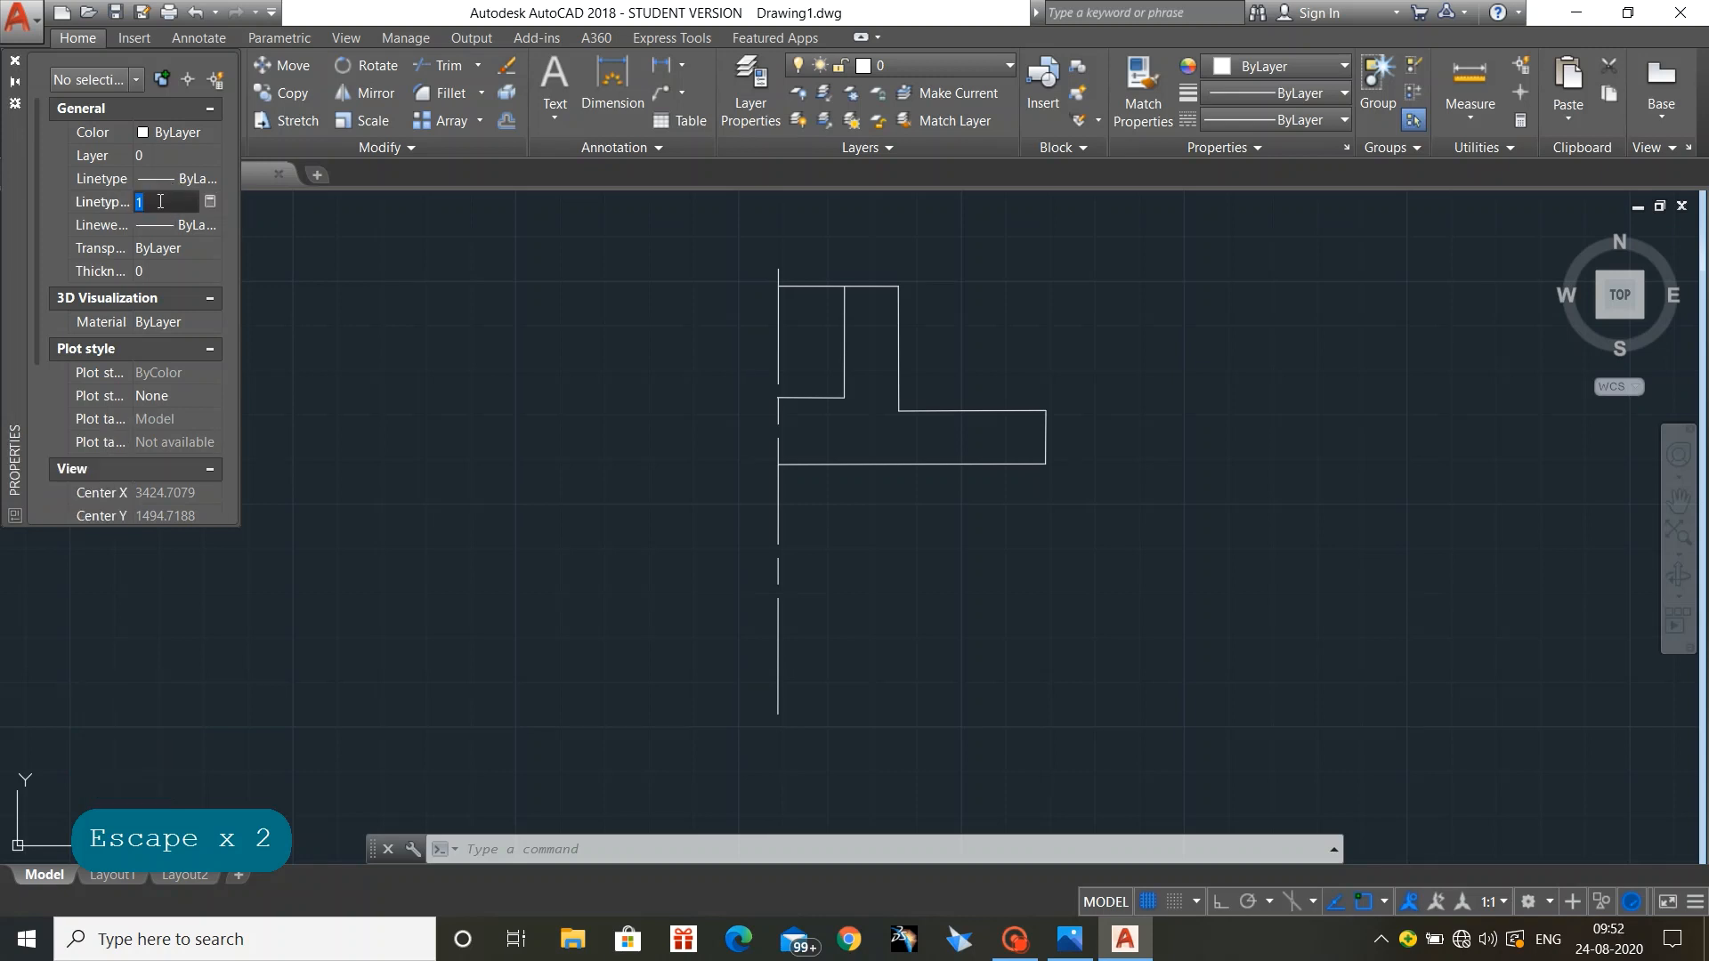
{"action": "type", "text": "0.5"}
{"action": "key", "text": "Return"}
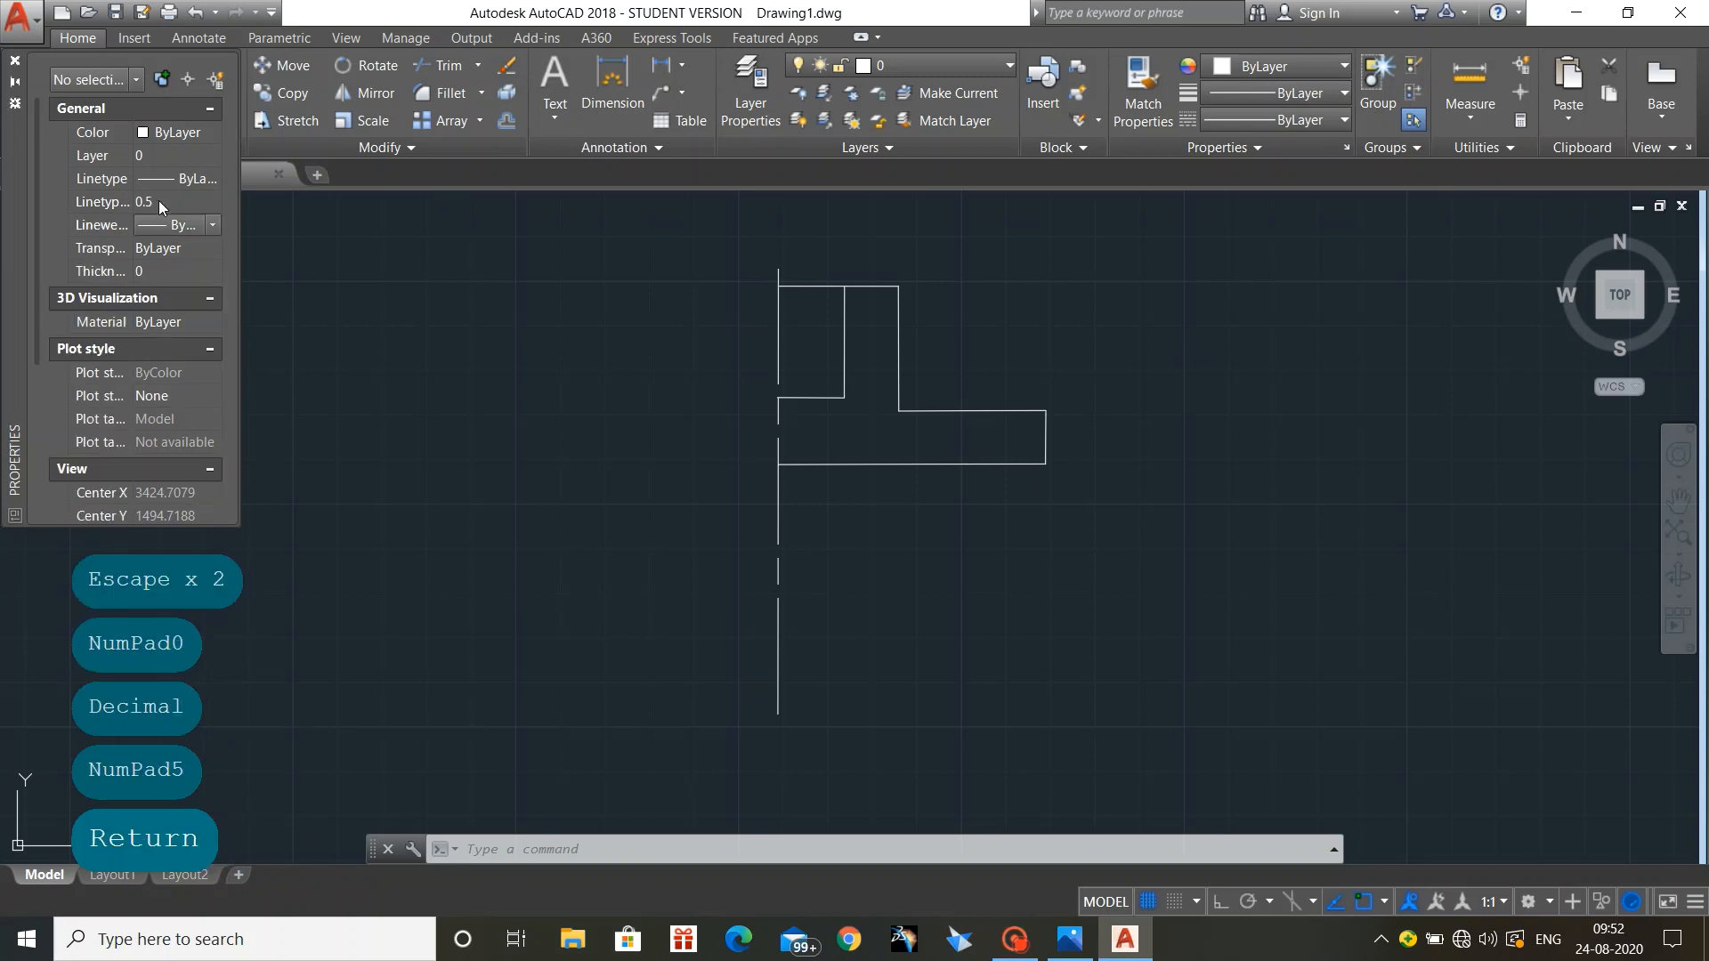
Step: Select the bore's side and bottom lines and set their linetype scale to 0.5
{"action": "left_click", "coordinate": [816, 396]}
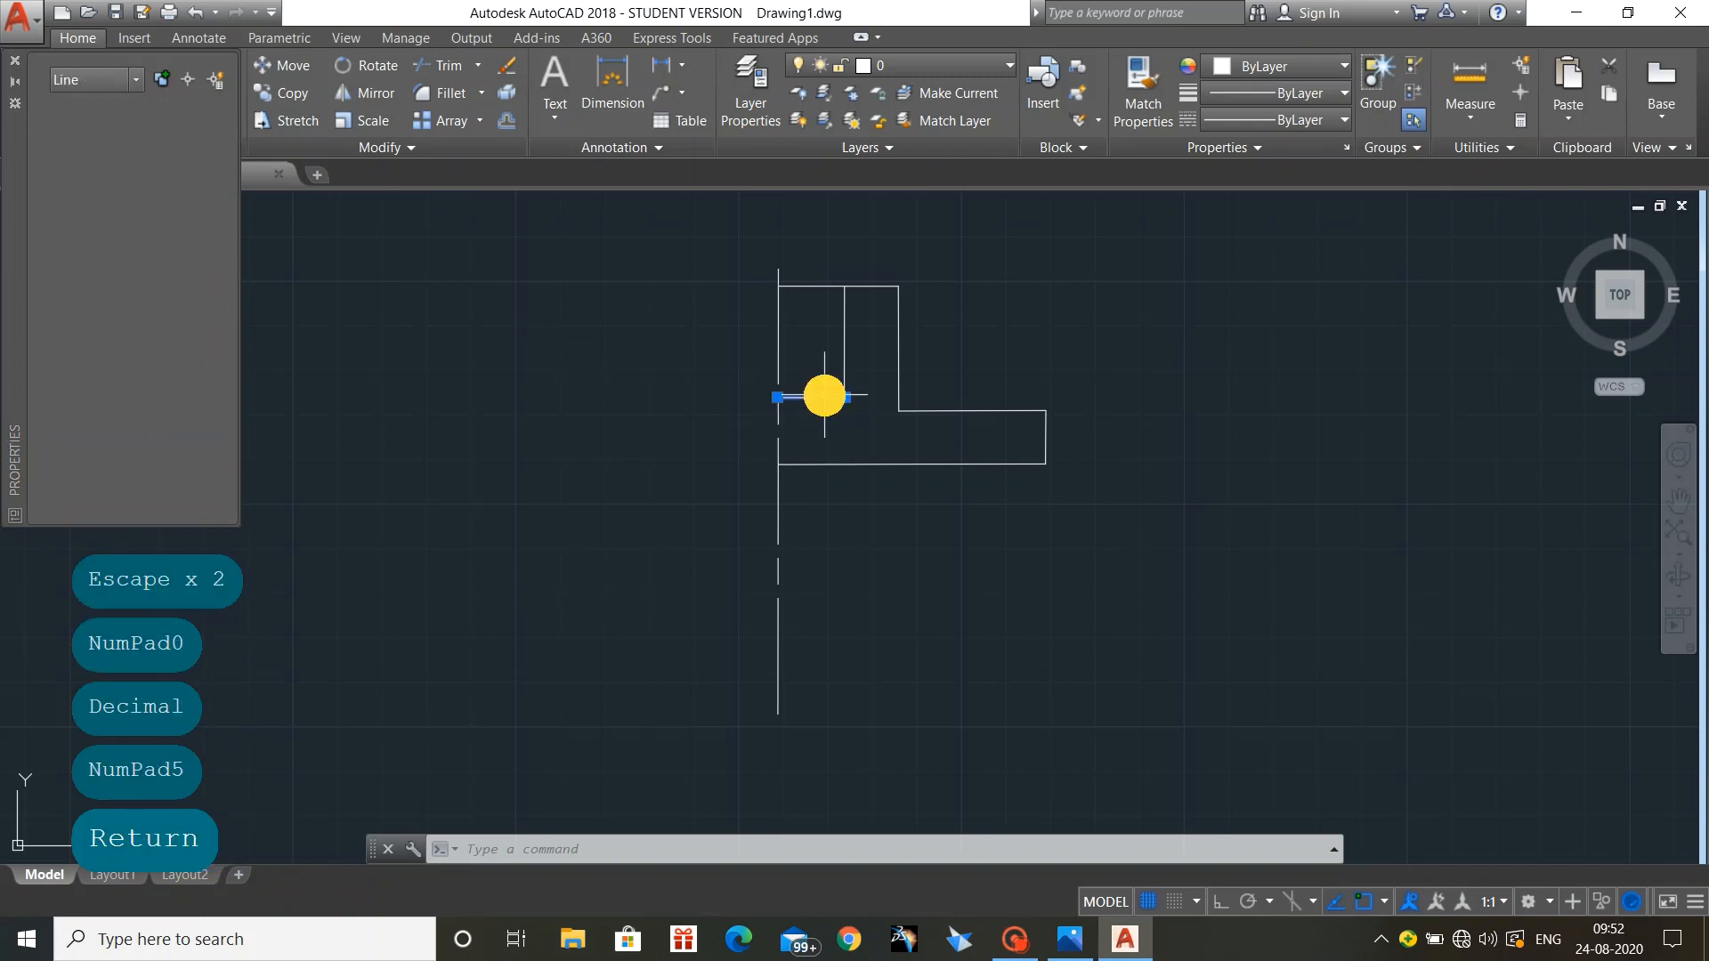
{"action": "left_click", "coordinate": [845, 356]}
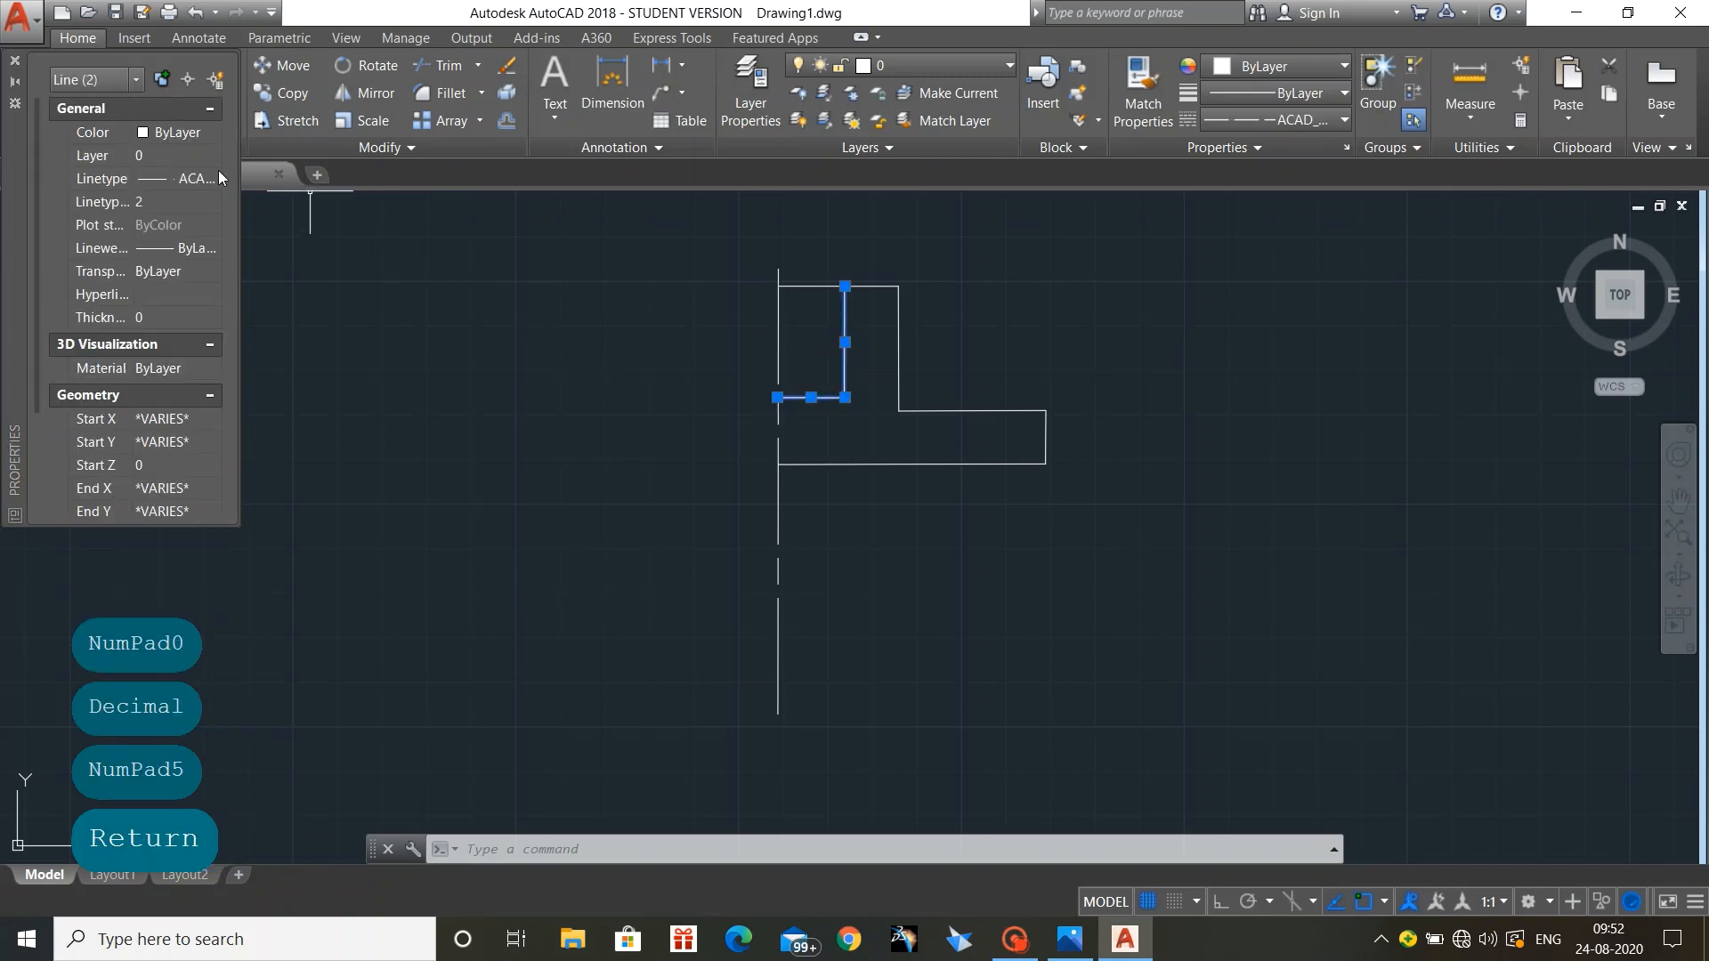
{"action": "left_click", "coordinate": [185, 198]}
{"action": "type", "text": "0.5"}
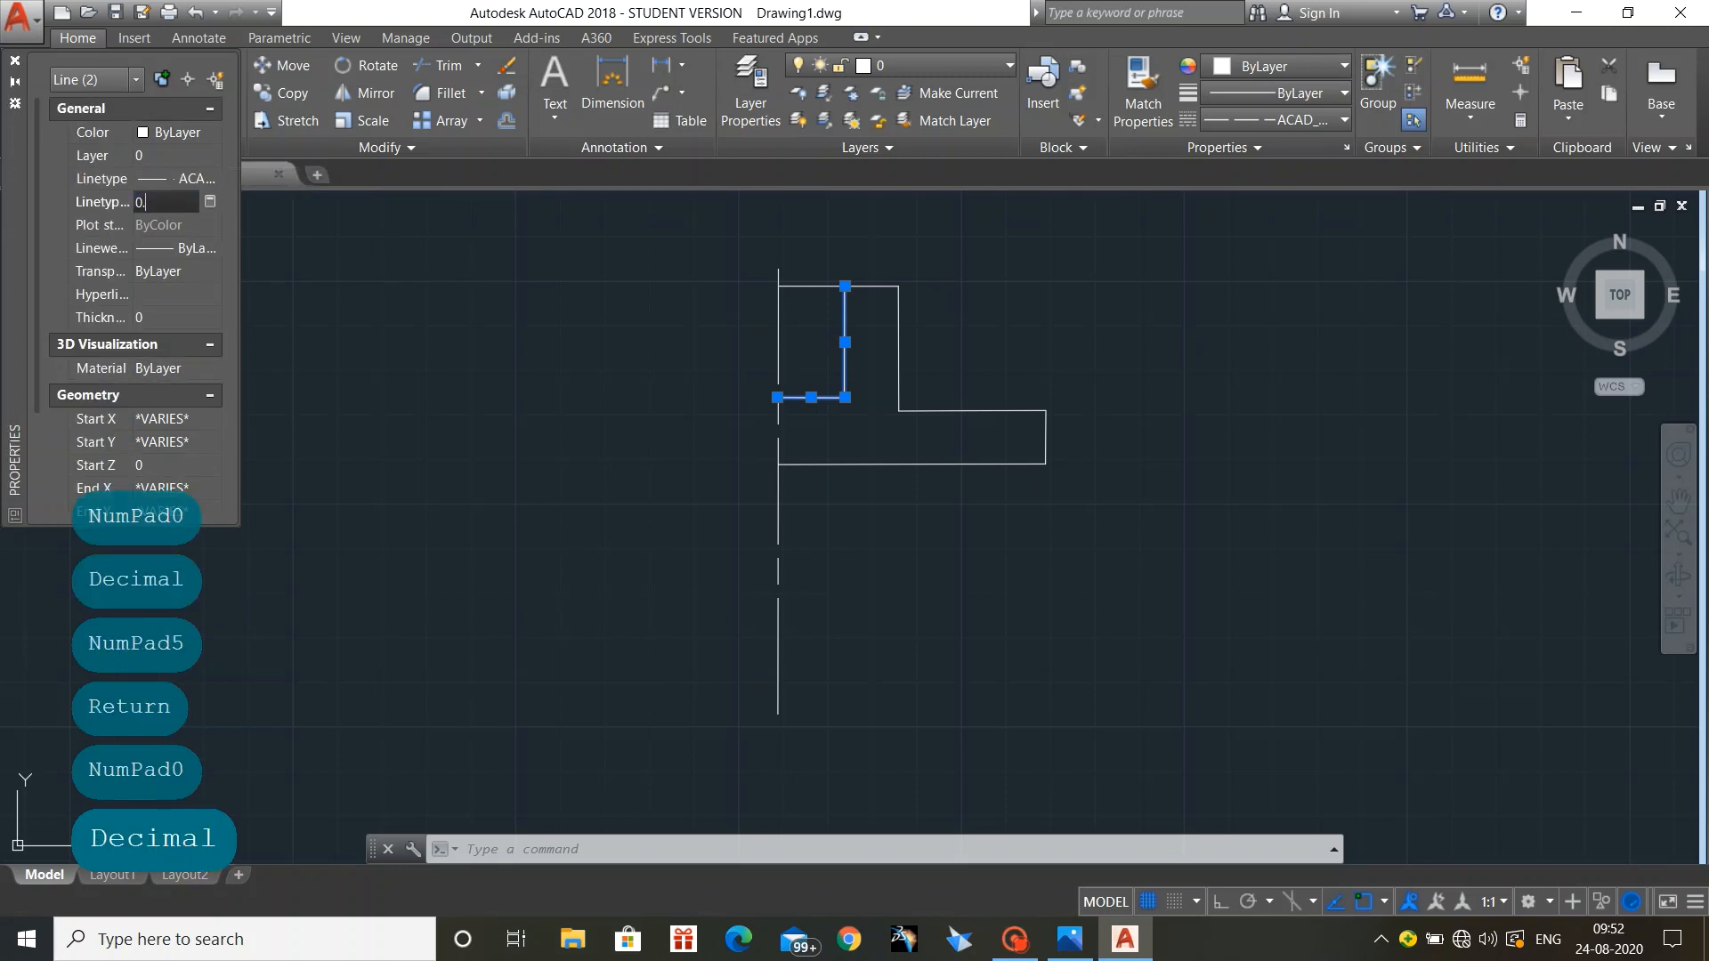
{"action": "key", "text": "Return"}
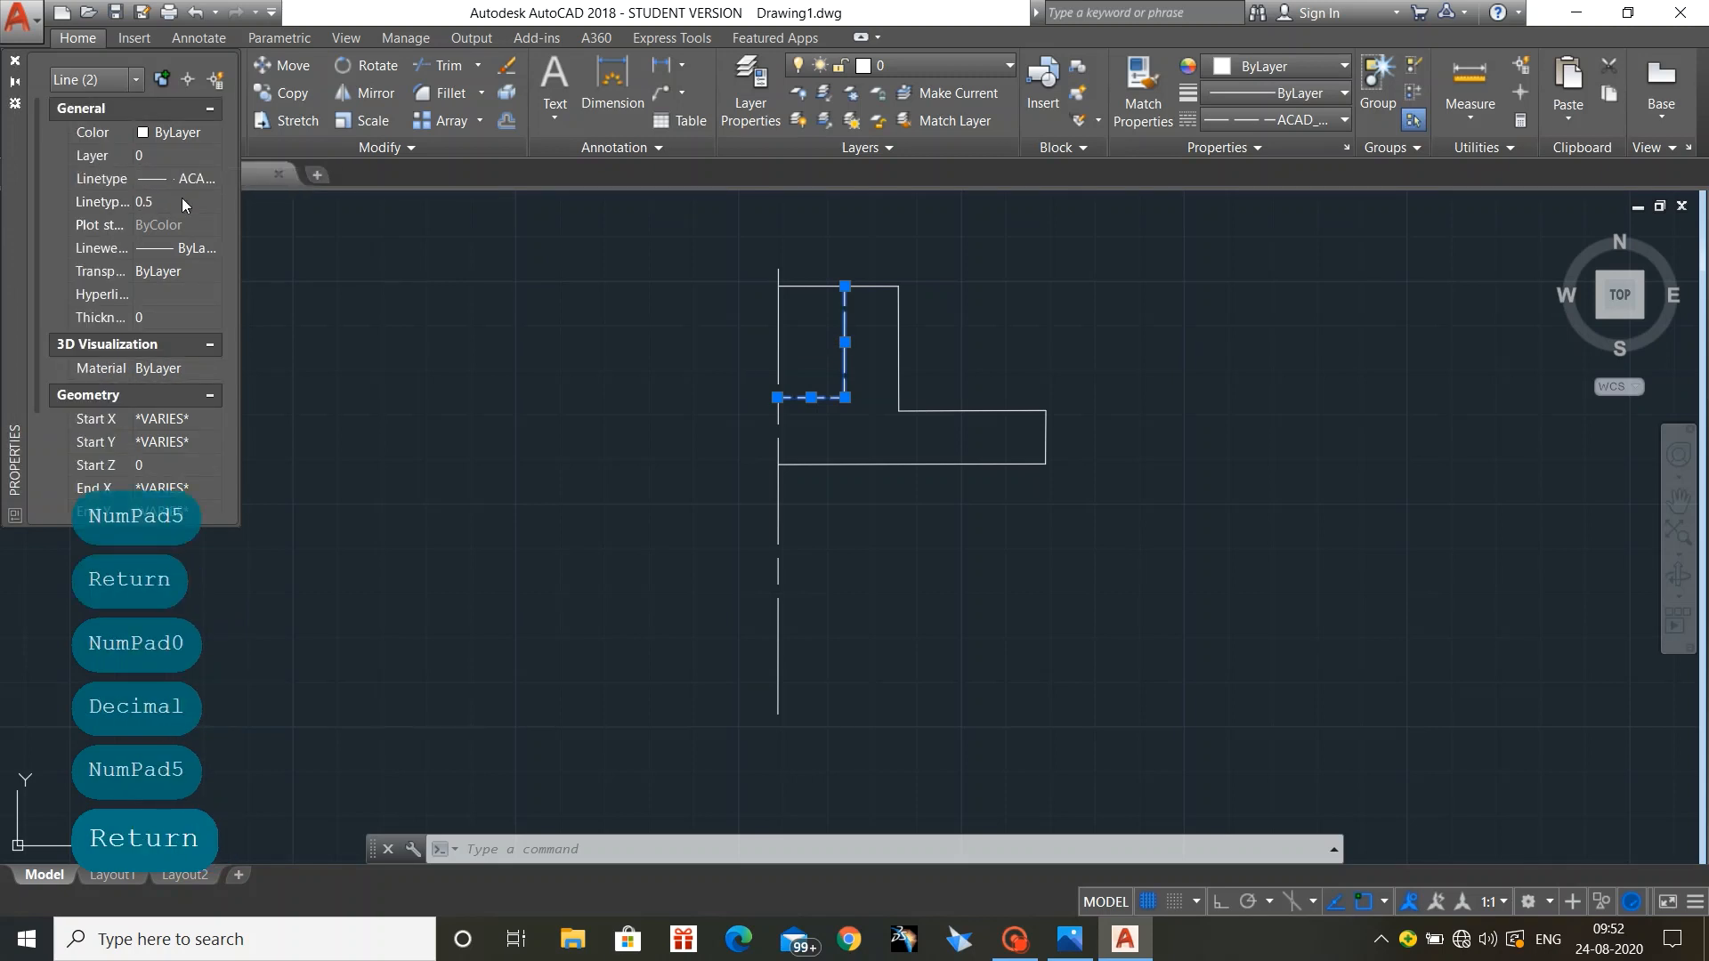
Step: Reduce the linetype scale of the selected bore lines to 0.4 and clear the selection
{"action": "left_click", "coordinate": [183, 197]}
{"action": "key", "text": "BackSpace"}
{"action": "type", "text": "0.4"}
{"action": "key", "text": "Return"}
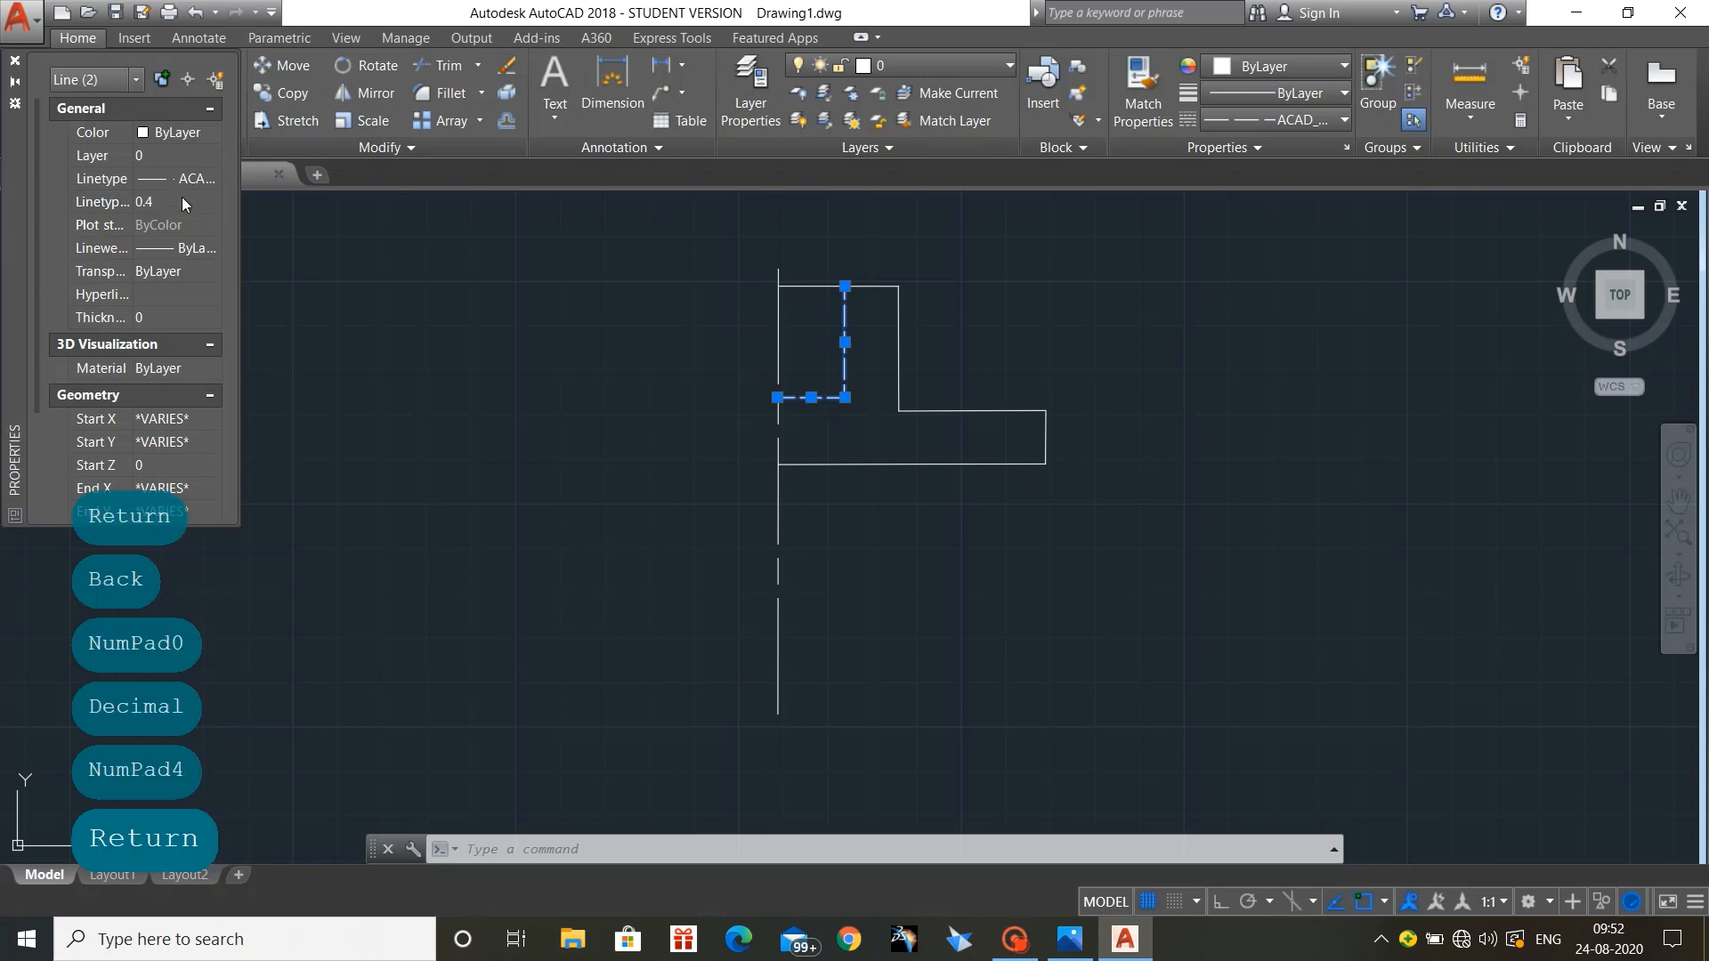
{"action": "left_click", "coordinate": [602, 383]}
{"action": "left_click", "coordinate": [602, 386]}
{"action": "left_click", "coordinate": [869, 431]}
{"action": "left_click", "coordinate": [862, 431]}
{"action": "left_click", "coordinate": [778, 443]}
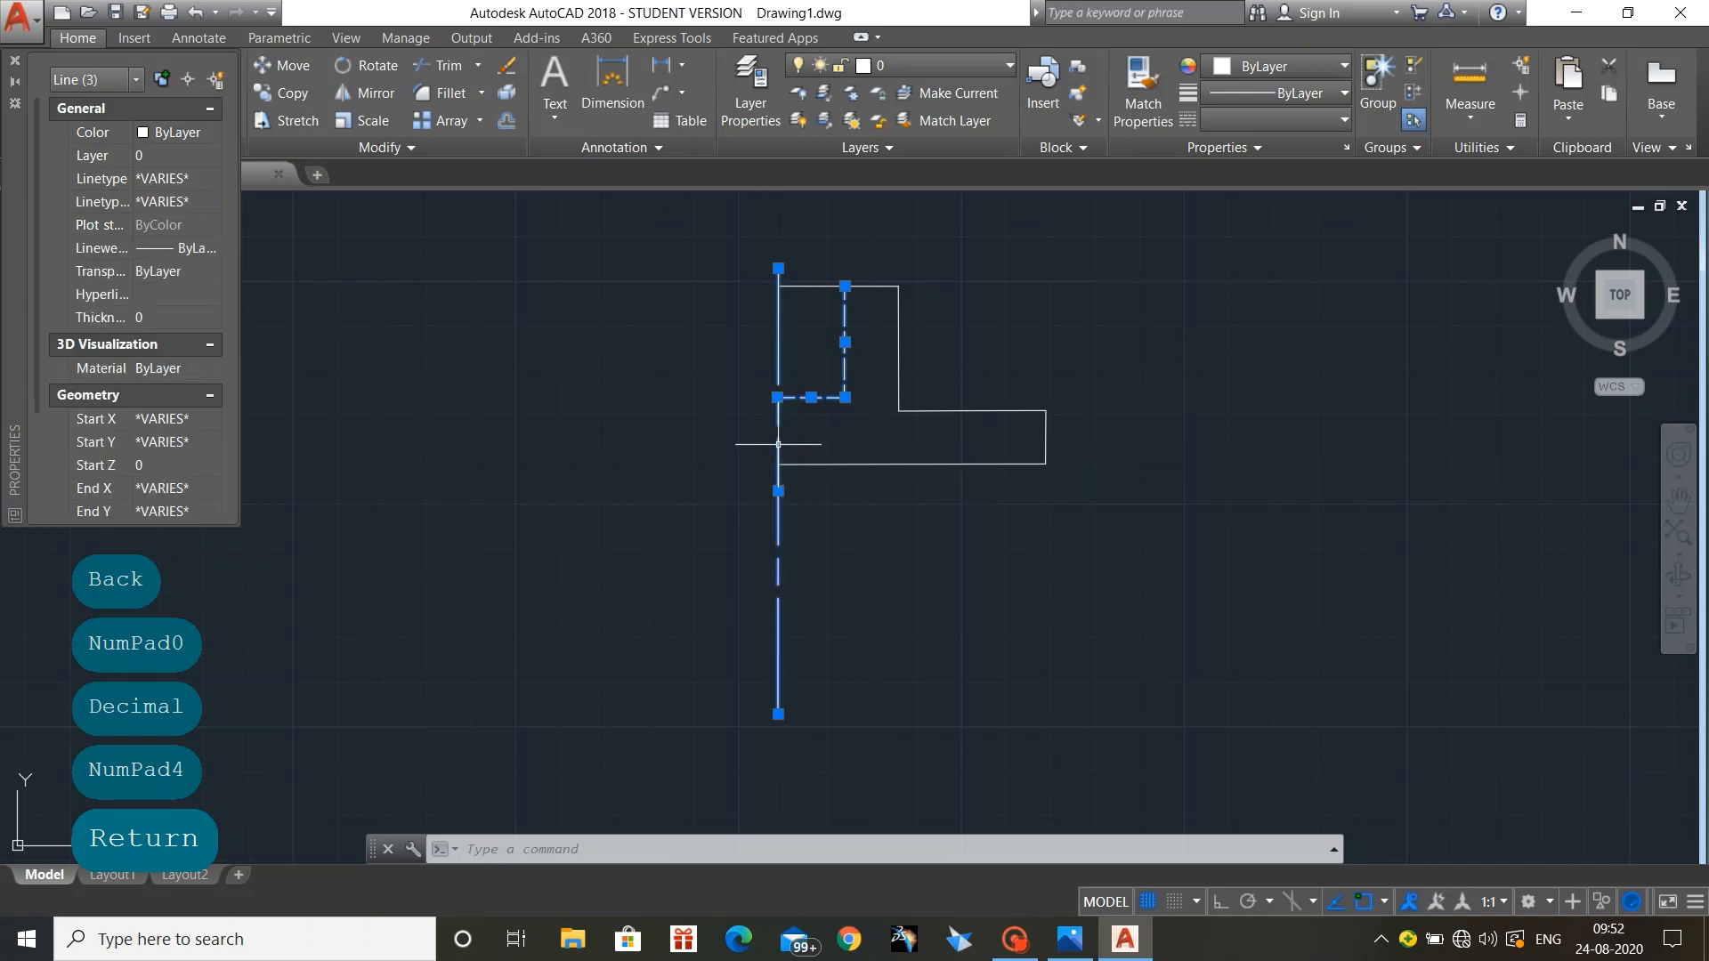
{"action": "key", "text": "Escape"}
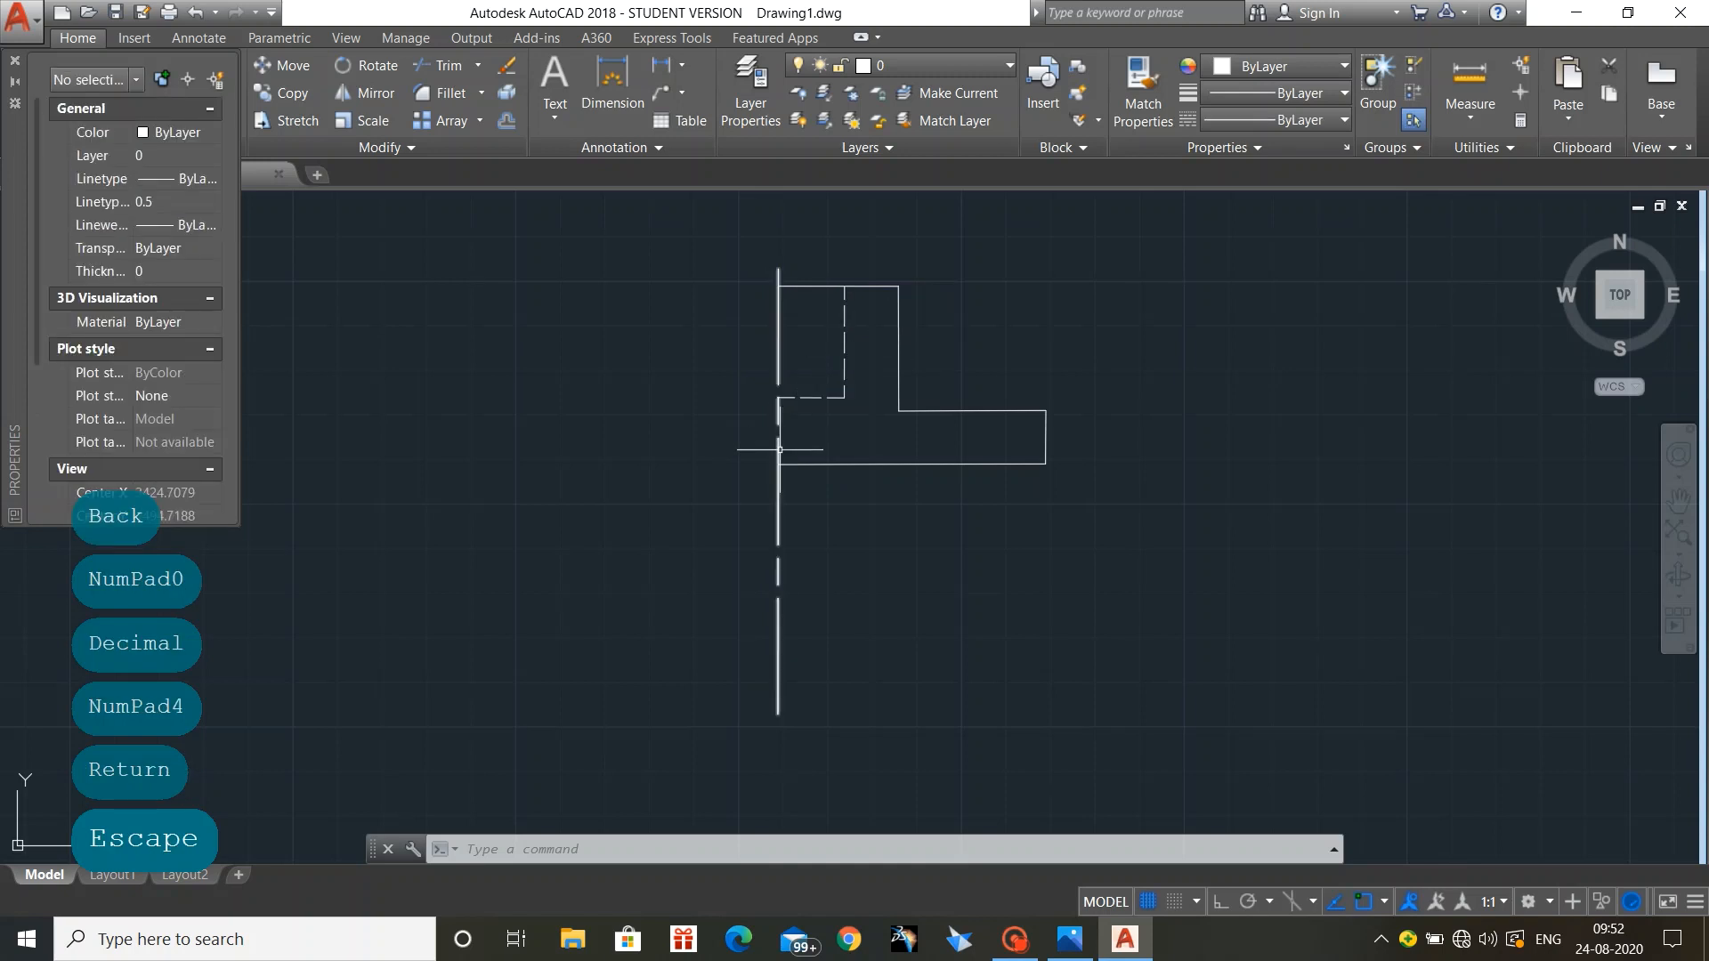
Step: Set the linetype scale of the front view's vertical centre line to 0.5 and close its properties
{"action": "left_click", "coordinate": [779, 449]}
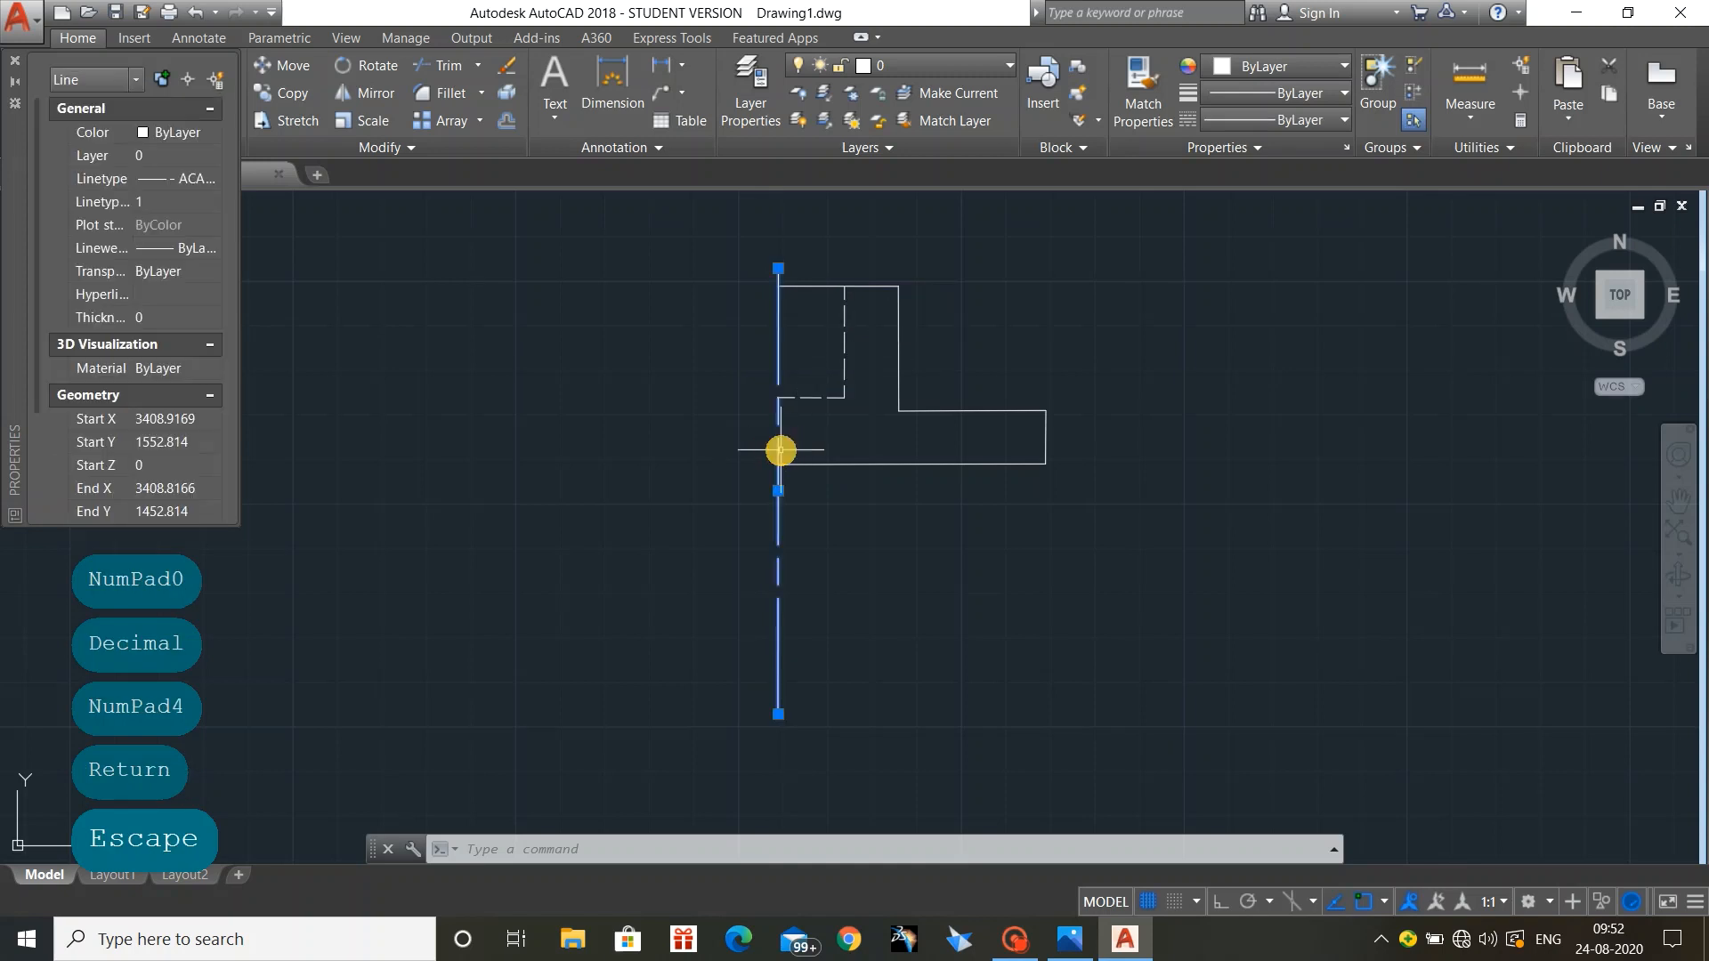
{"action": "left_click", "coordinate": [155, 207]}
{"action": "type", "text": "0.5"}
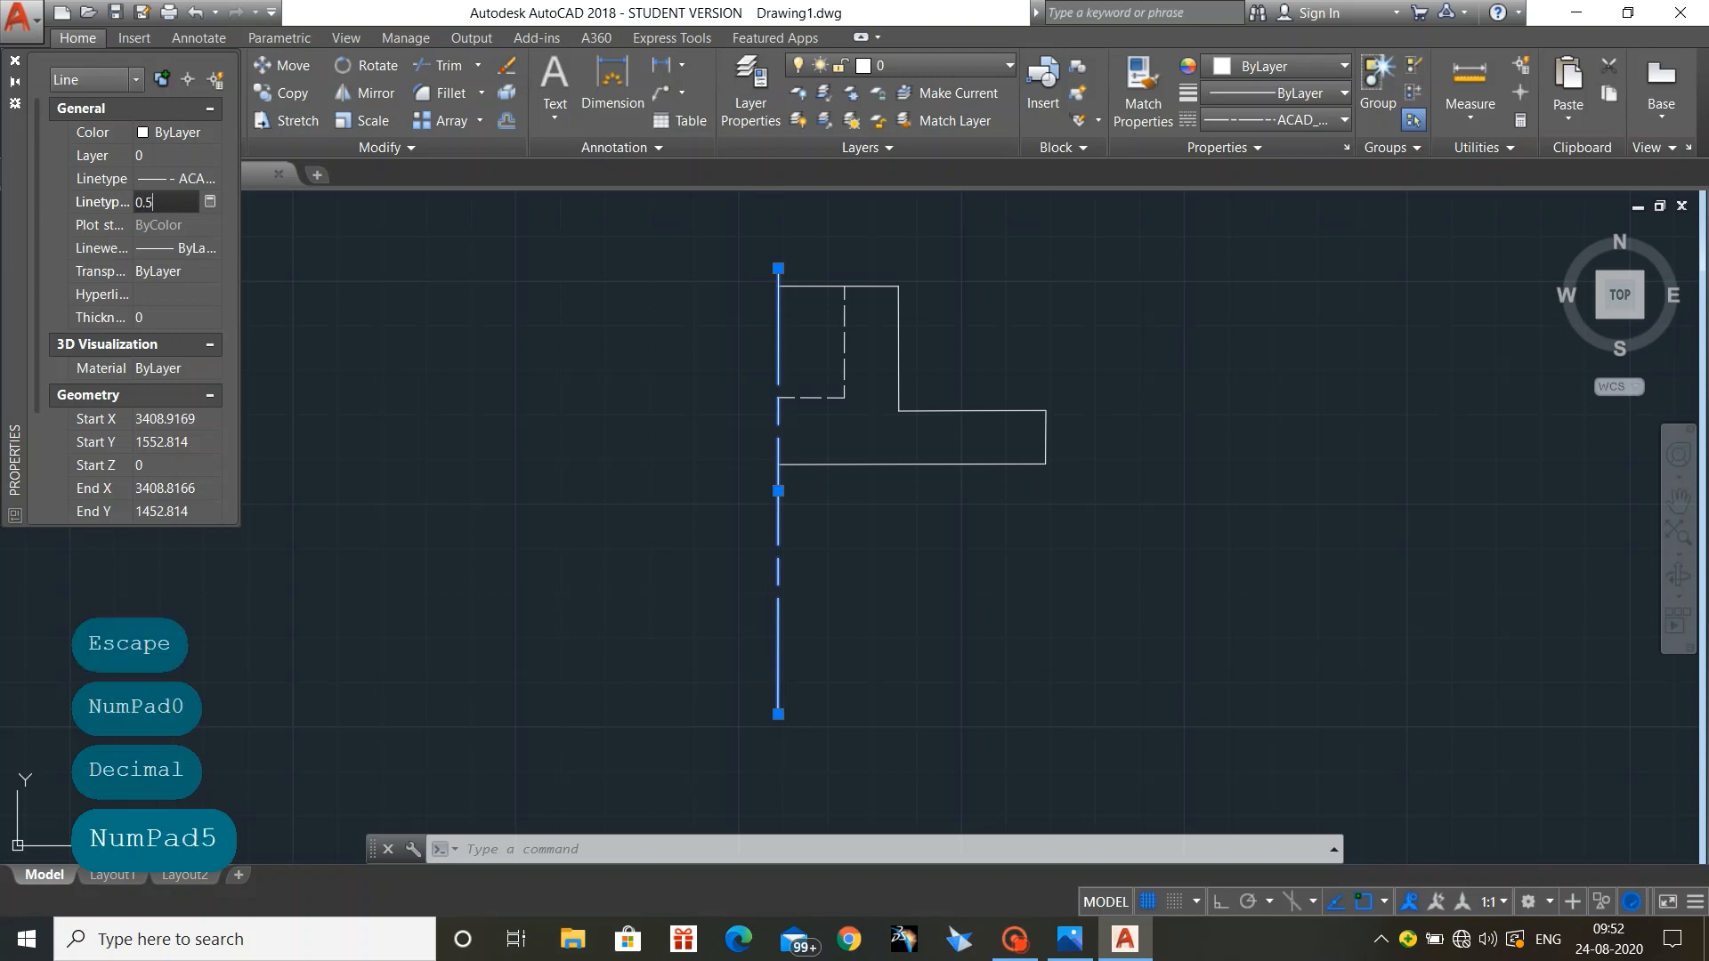
{"action": "key", "text": "Return"}
{"action": "key", "text": "Escape"}
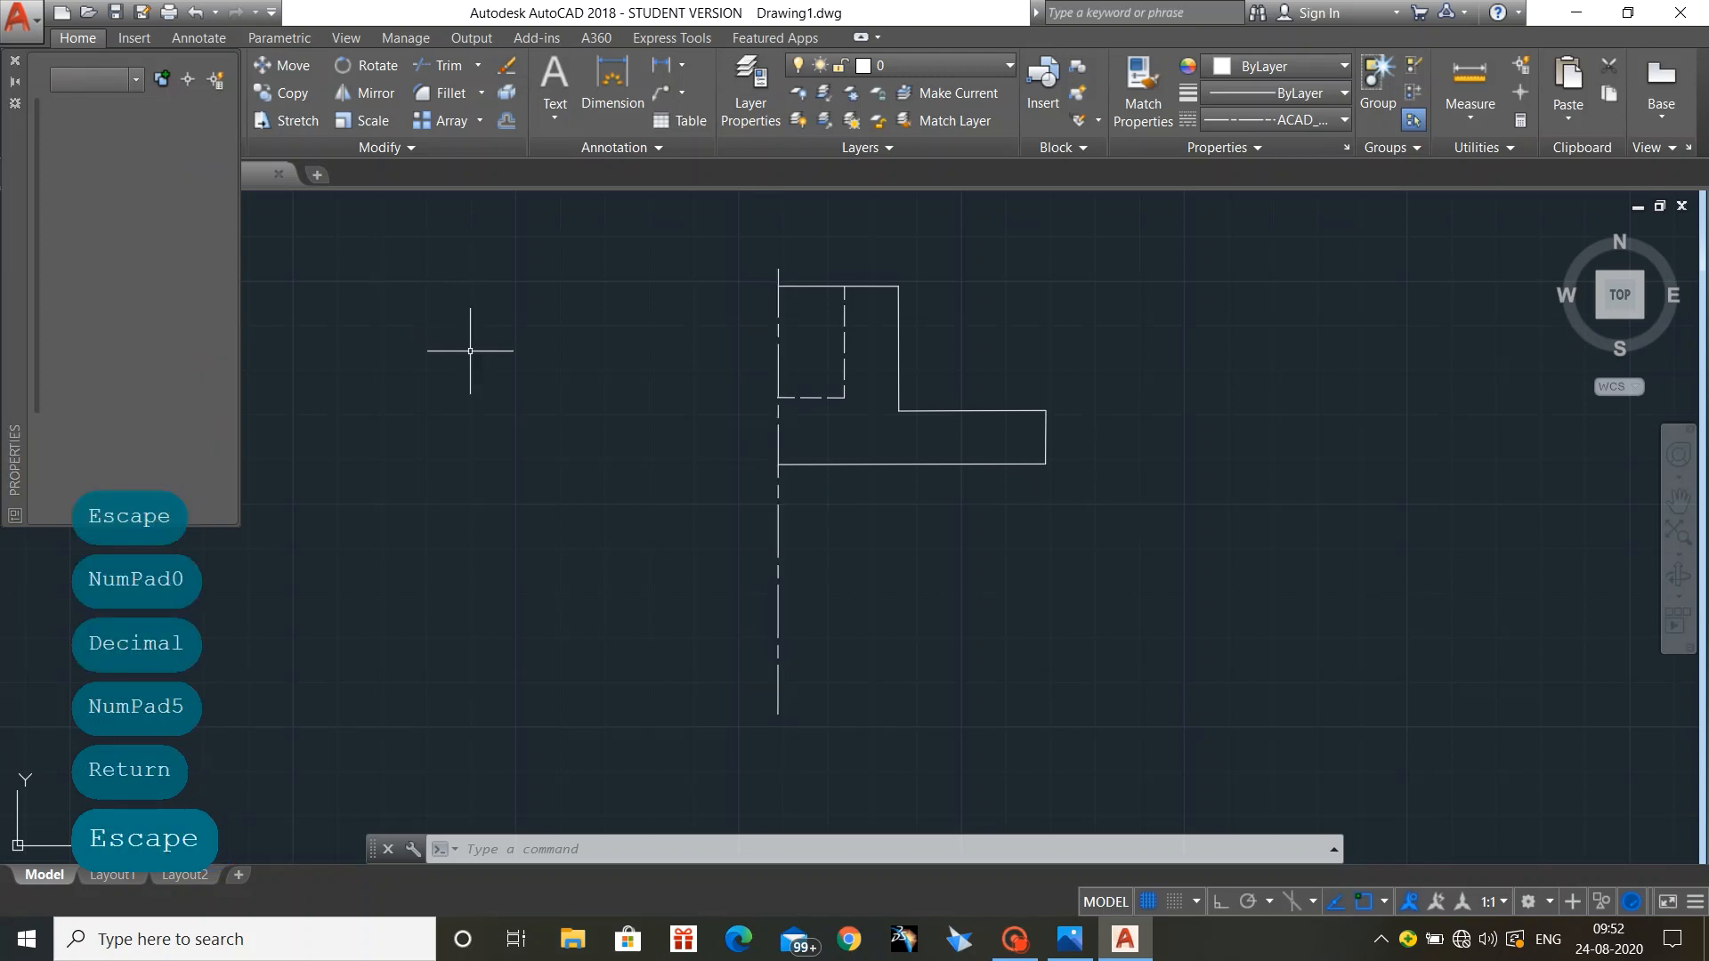
{"action": "left_click", "coordinate": [15, 66]}
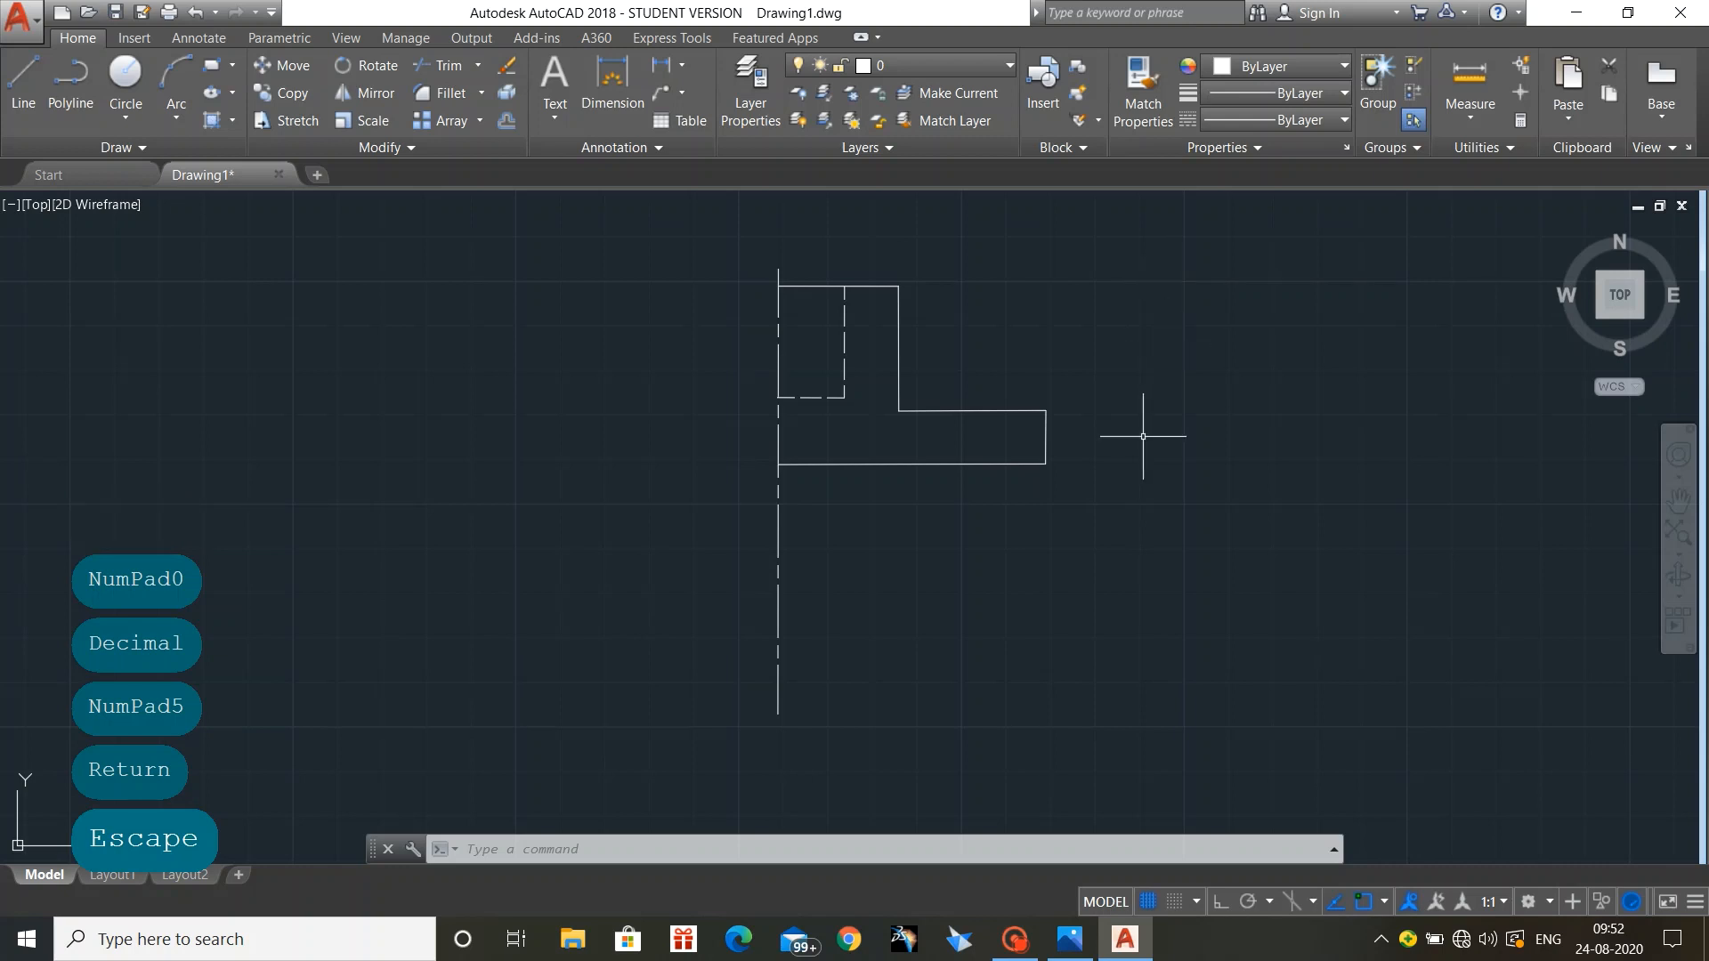
Step: Check the flange hole's position and diameter in the Photos reference image and return to the AutoCAD drawing
{"action": "scroll", "coordinate": [1143, 436], "scroll_direction": "down", "scroll_amount": 2}
{"action": "middle_click_drag", "start_coordinate": [1143, 436], "coordinate": [950, 432]}
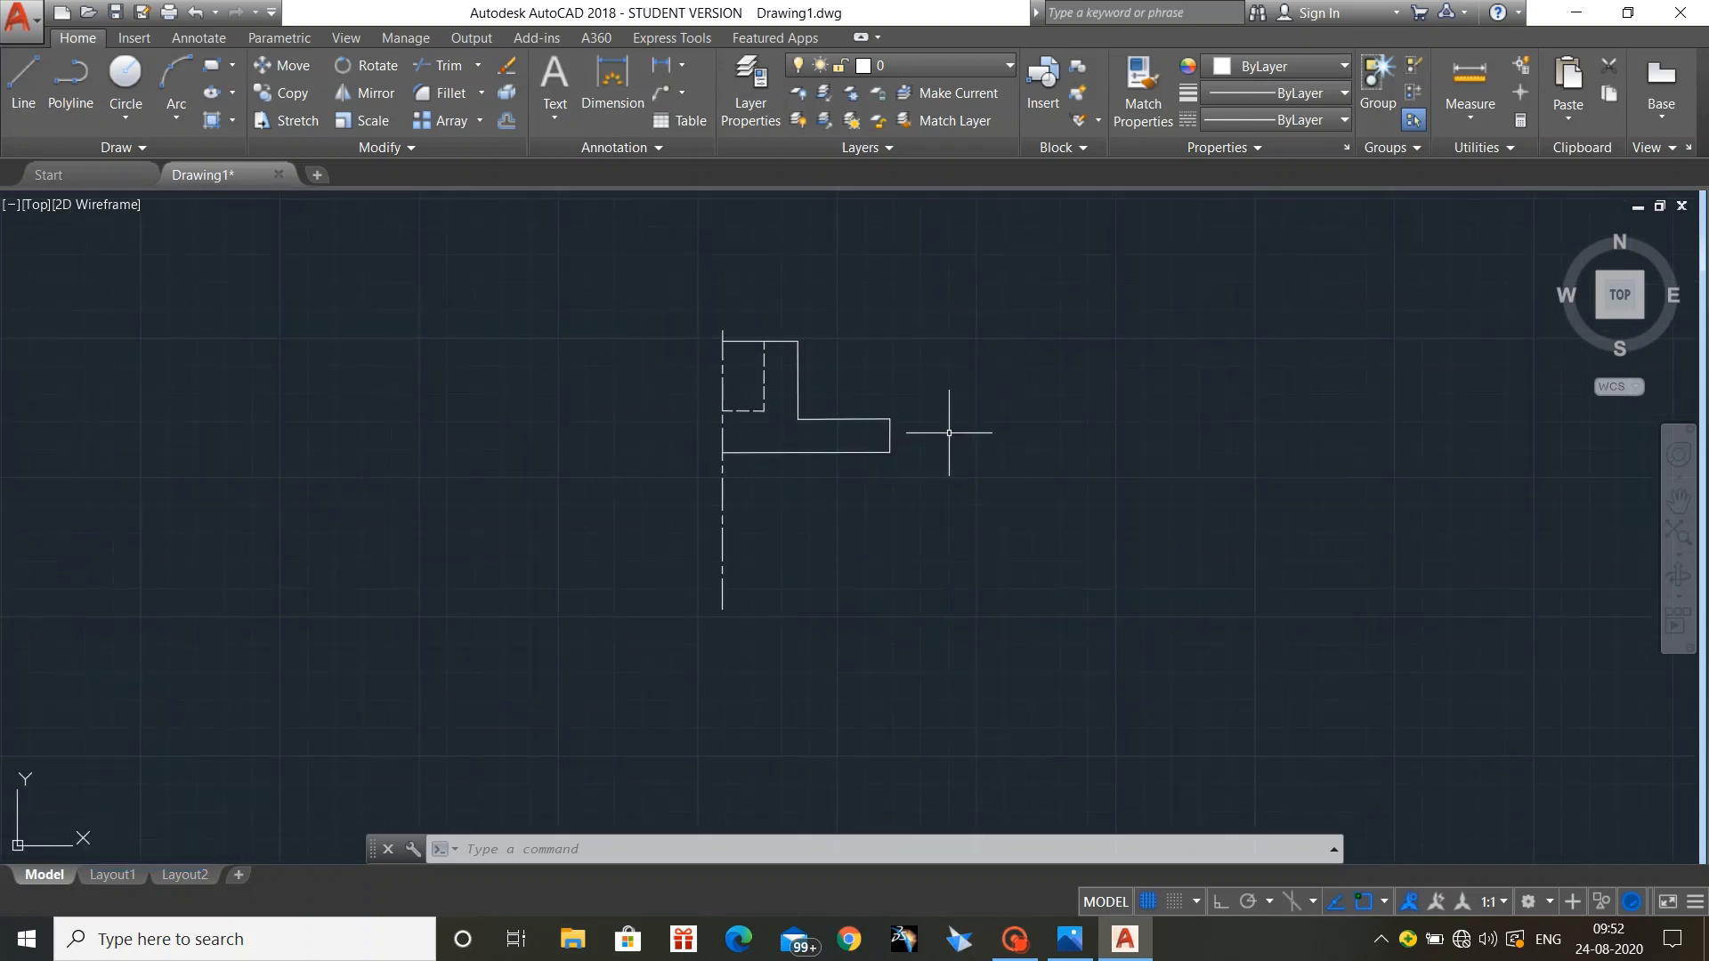
{"action": "scroll", "coordinate": [950, 432], "scroll_direction": "up", "scroll_amount": 2}
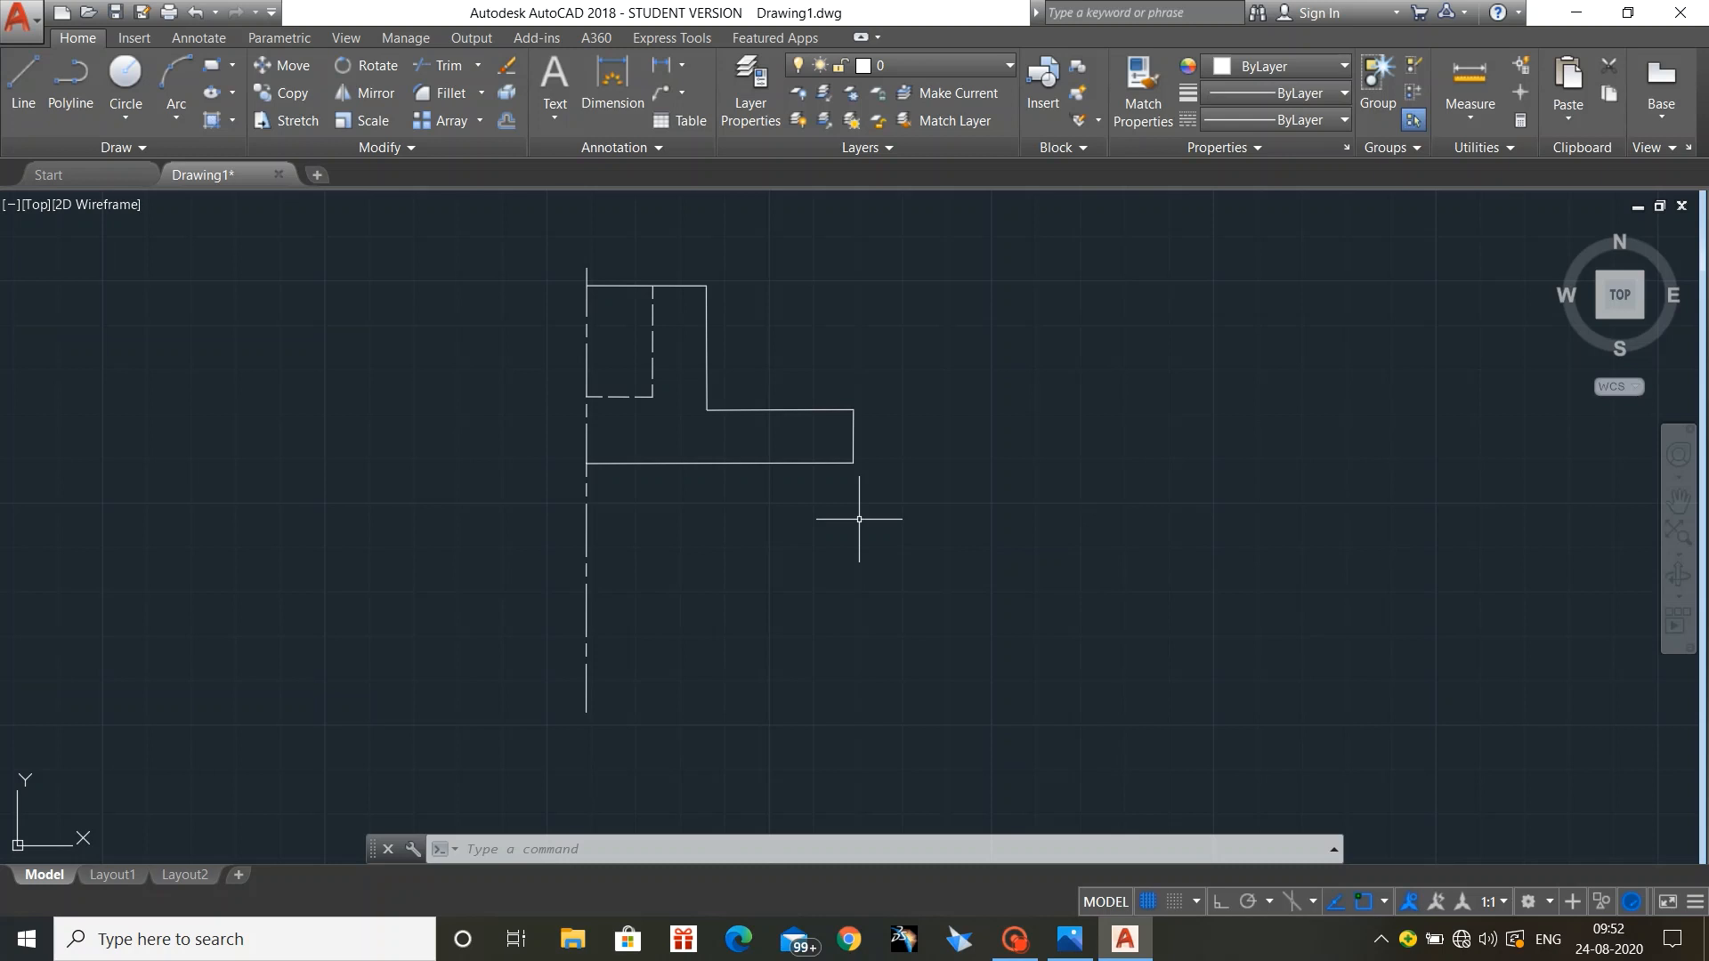
{"action": "left_click", "coordinate": [1081, 936]}
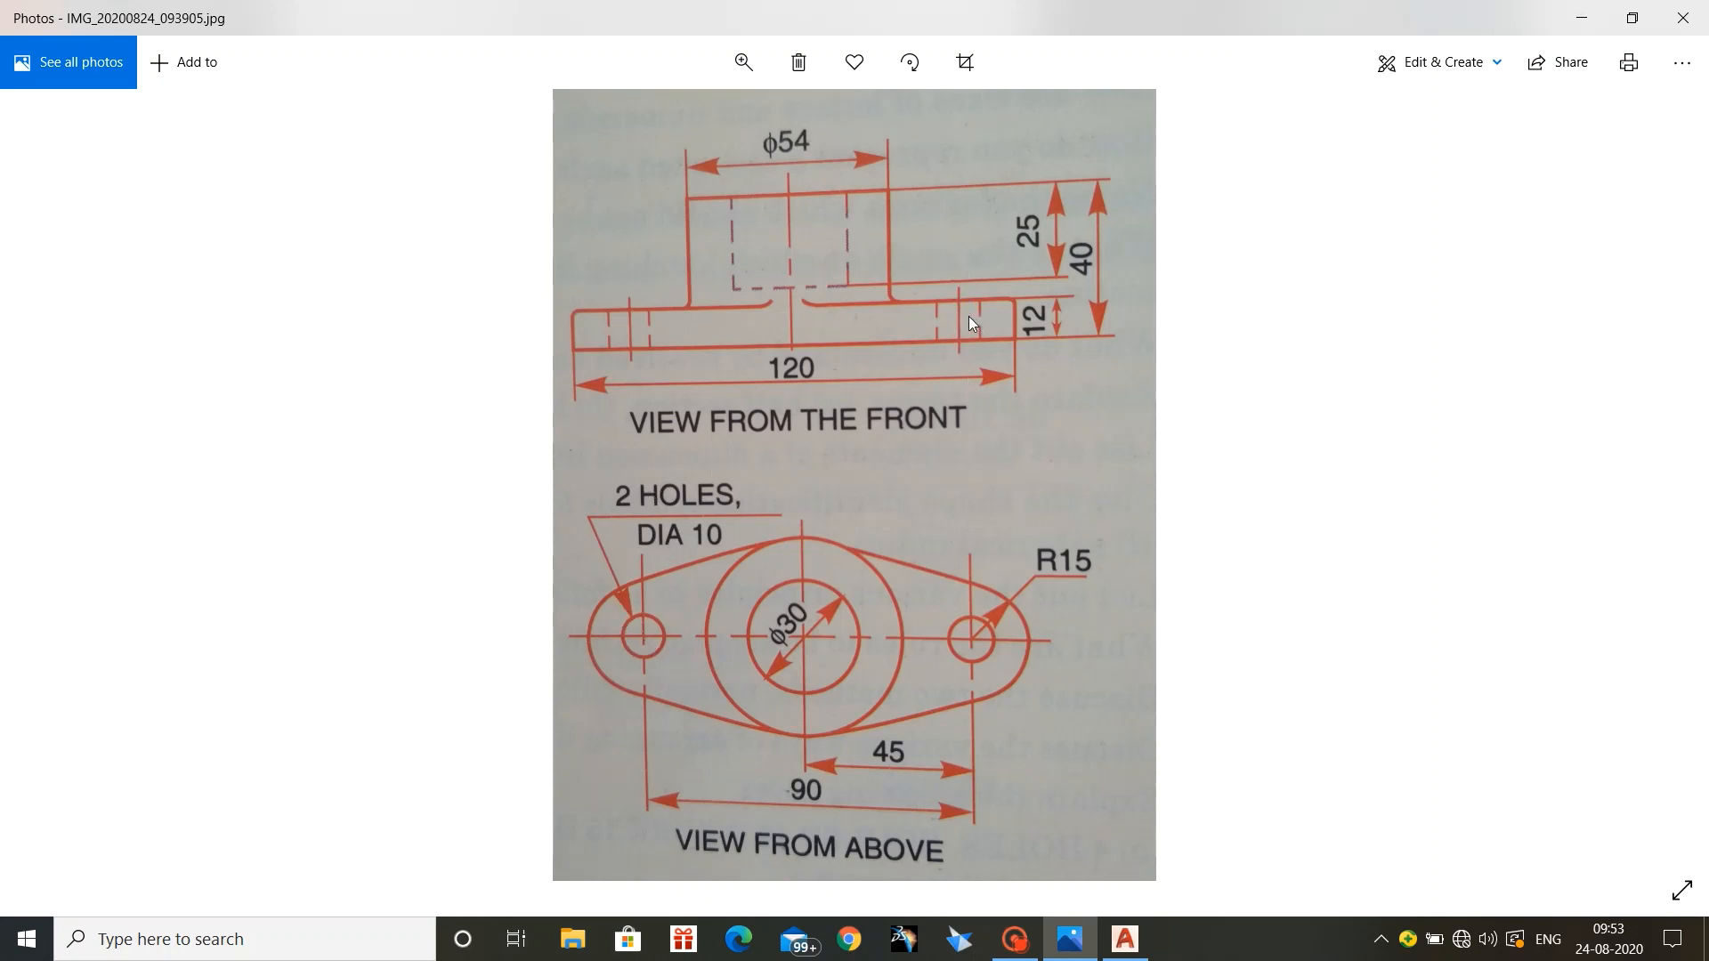
{"action": "left_click", "coordinate": [1129, 945]}
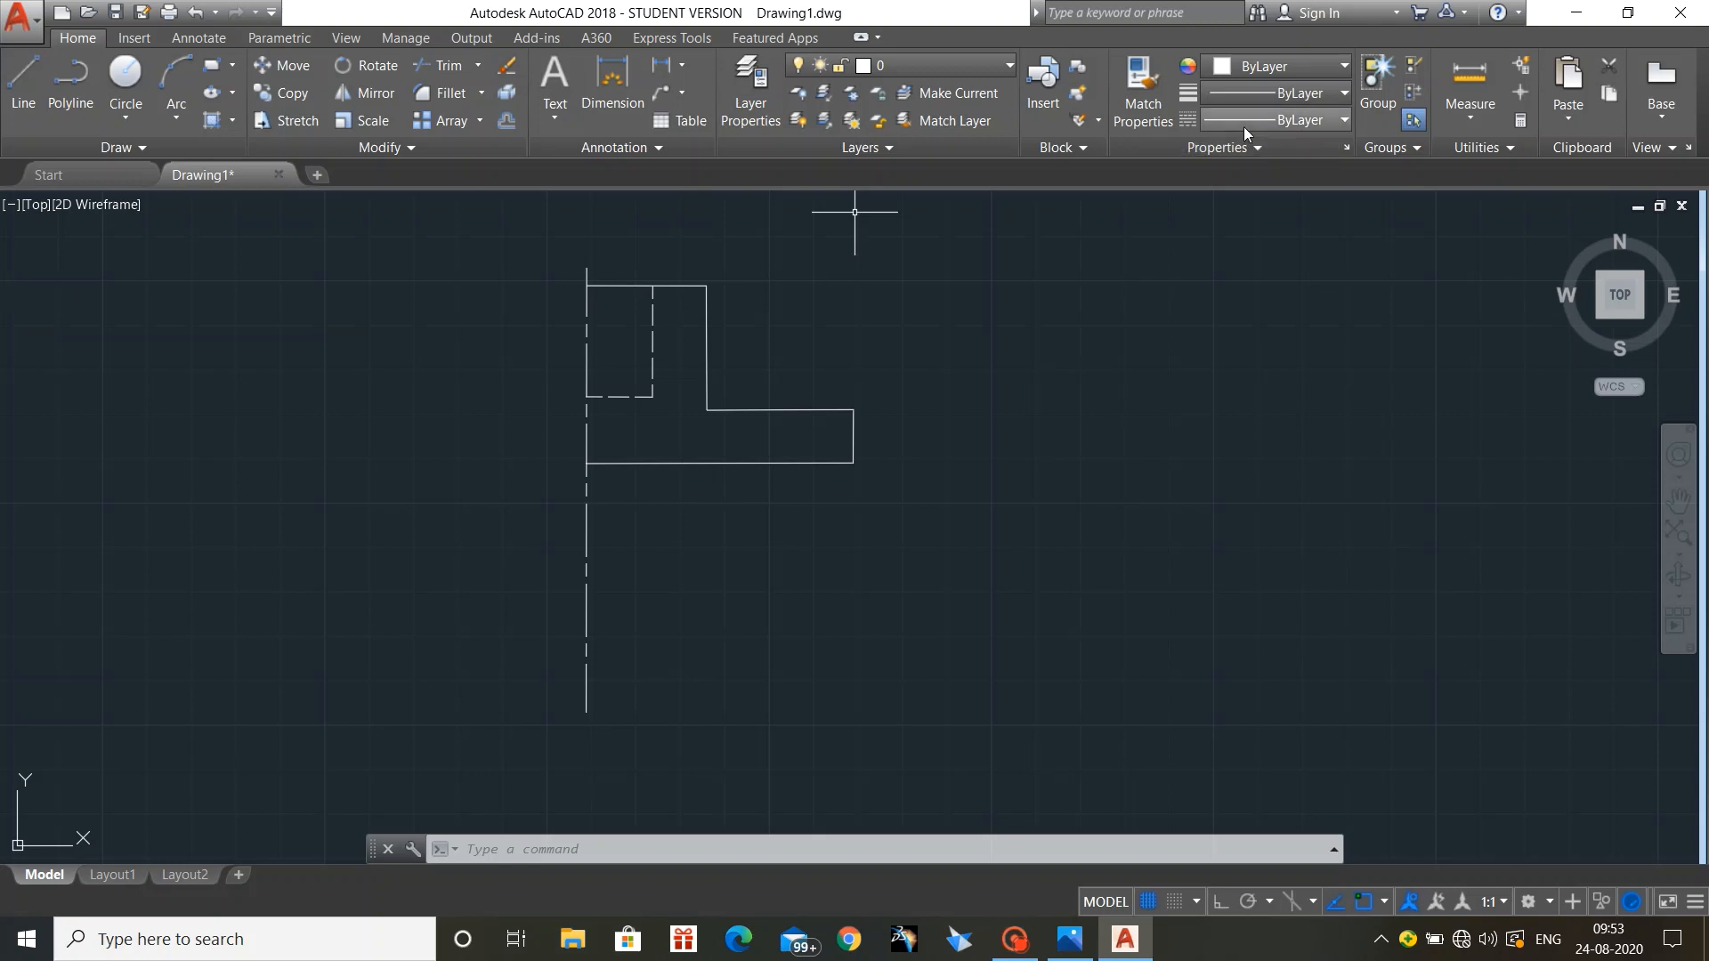
Step: Using the ACAD_ISO08W100 linetype, draw a line 45 units right from the flange's bottom centre and up past the flange, then erase the horizontal segment
{"action": "left_click", "coordinate": [1273, 120]}
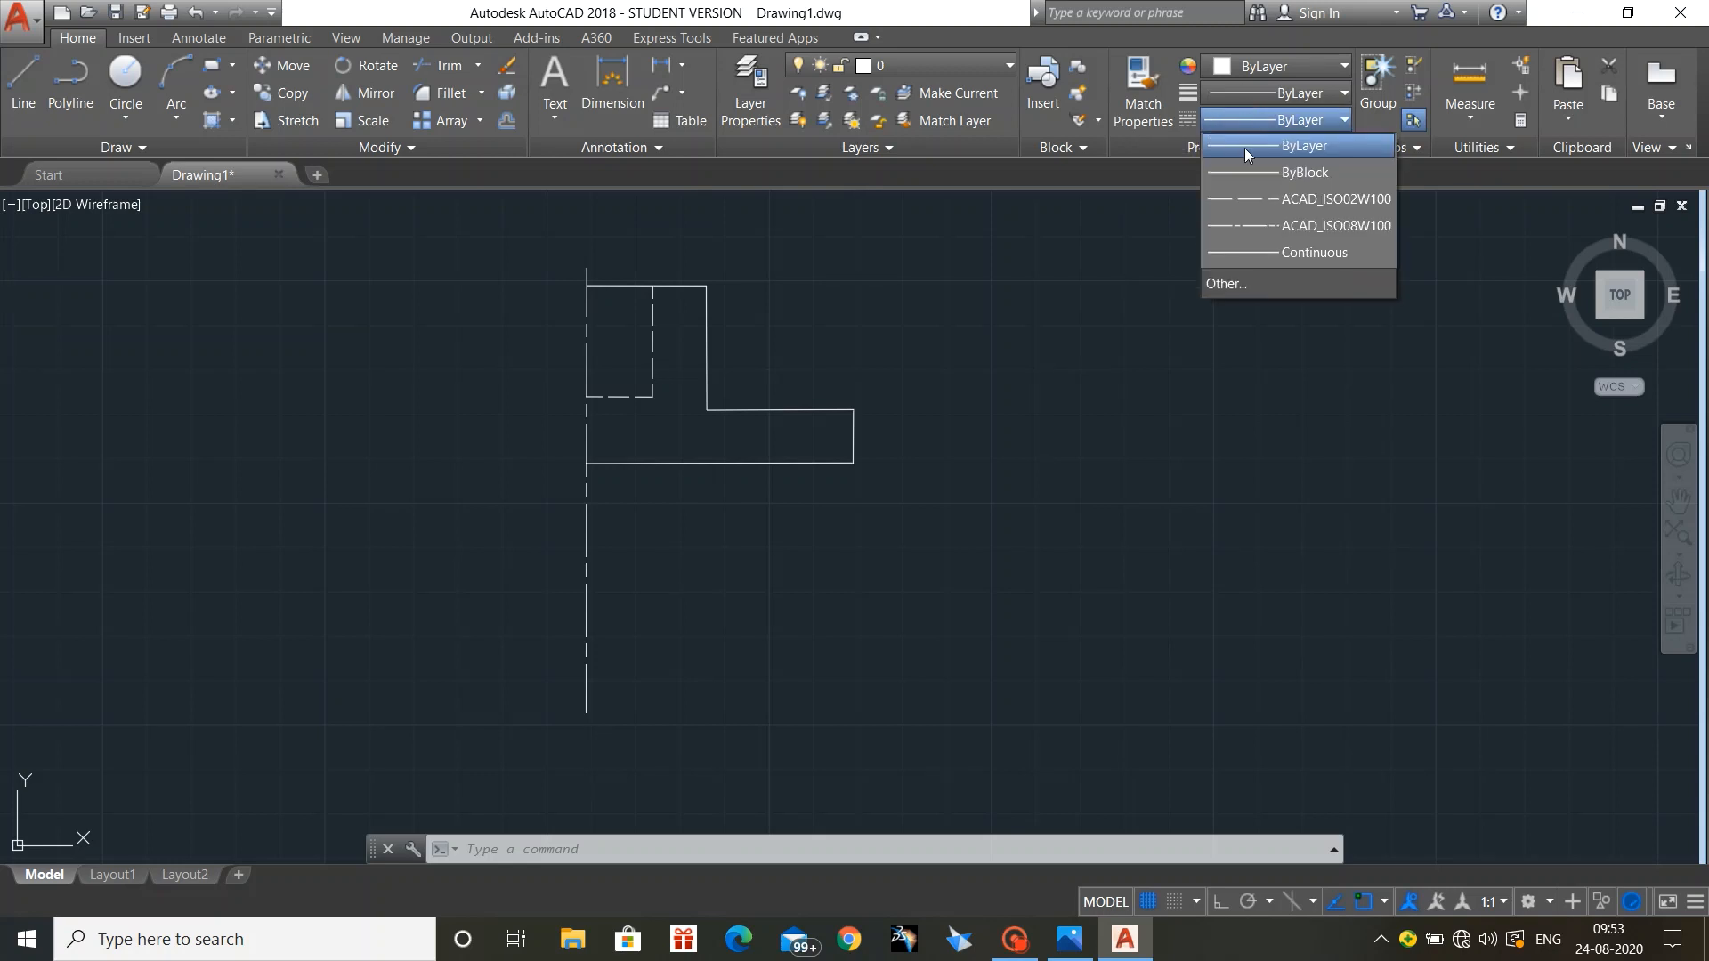
{"action": "left_click", "coordinate": [1273, 224]}
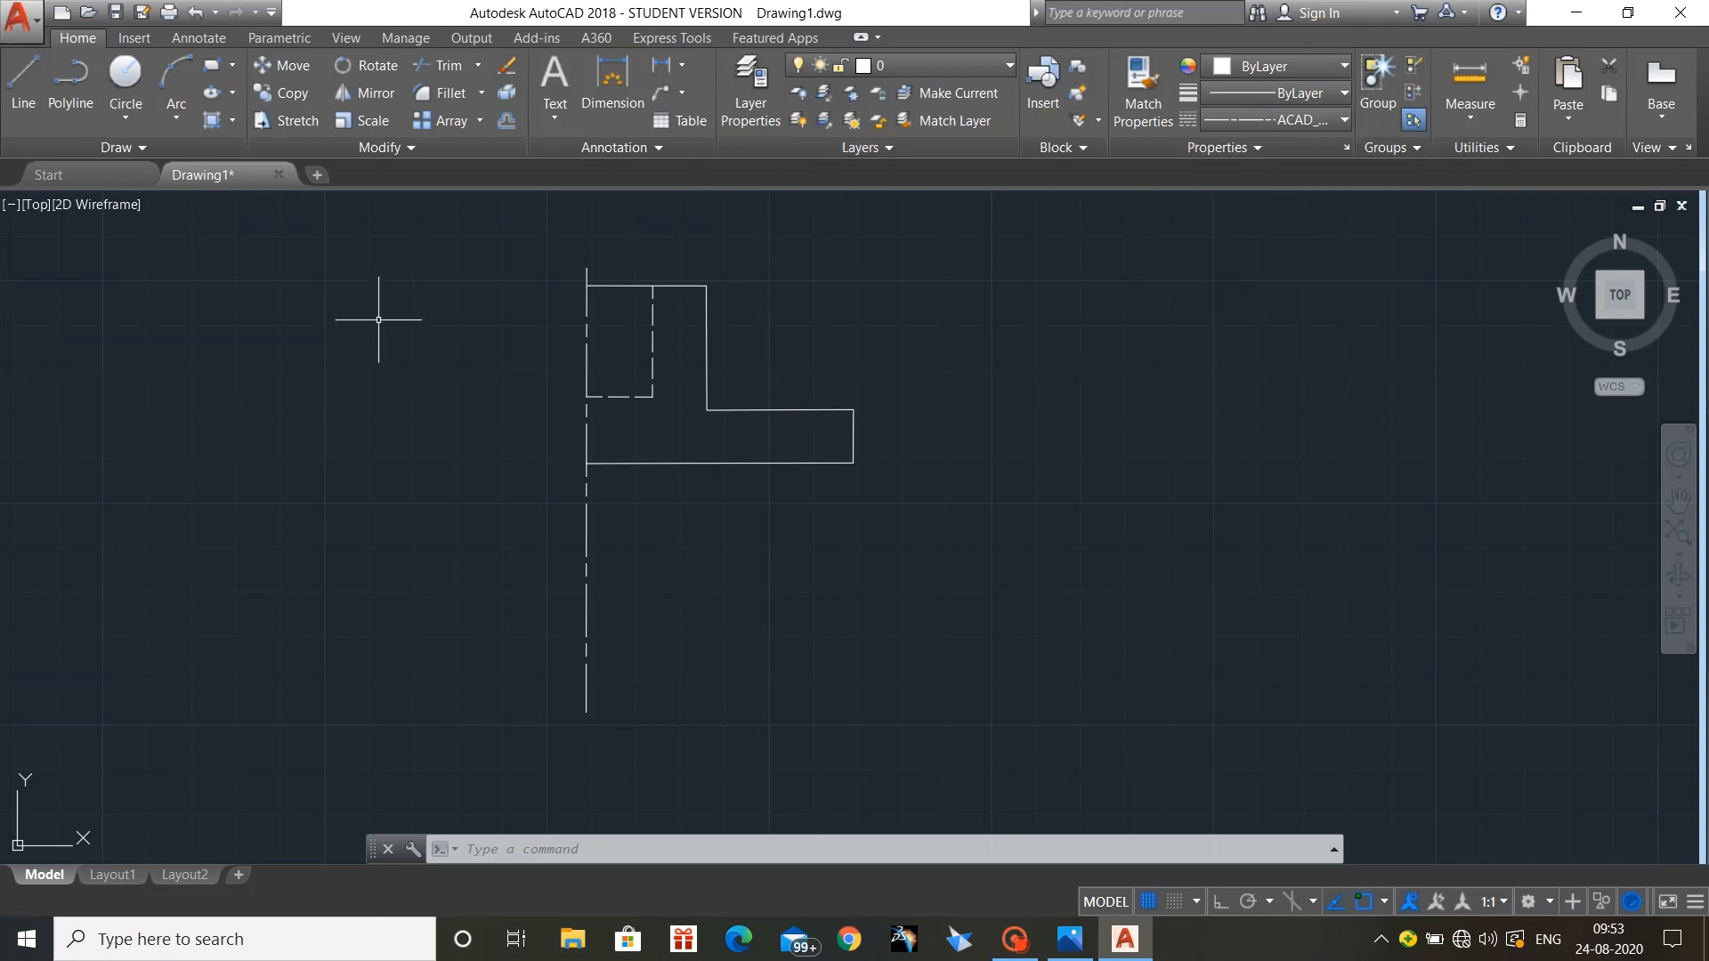
{"action": "left_click", "coordinate": [27, 73]}
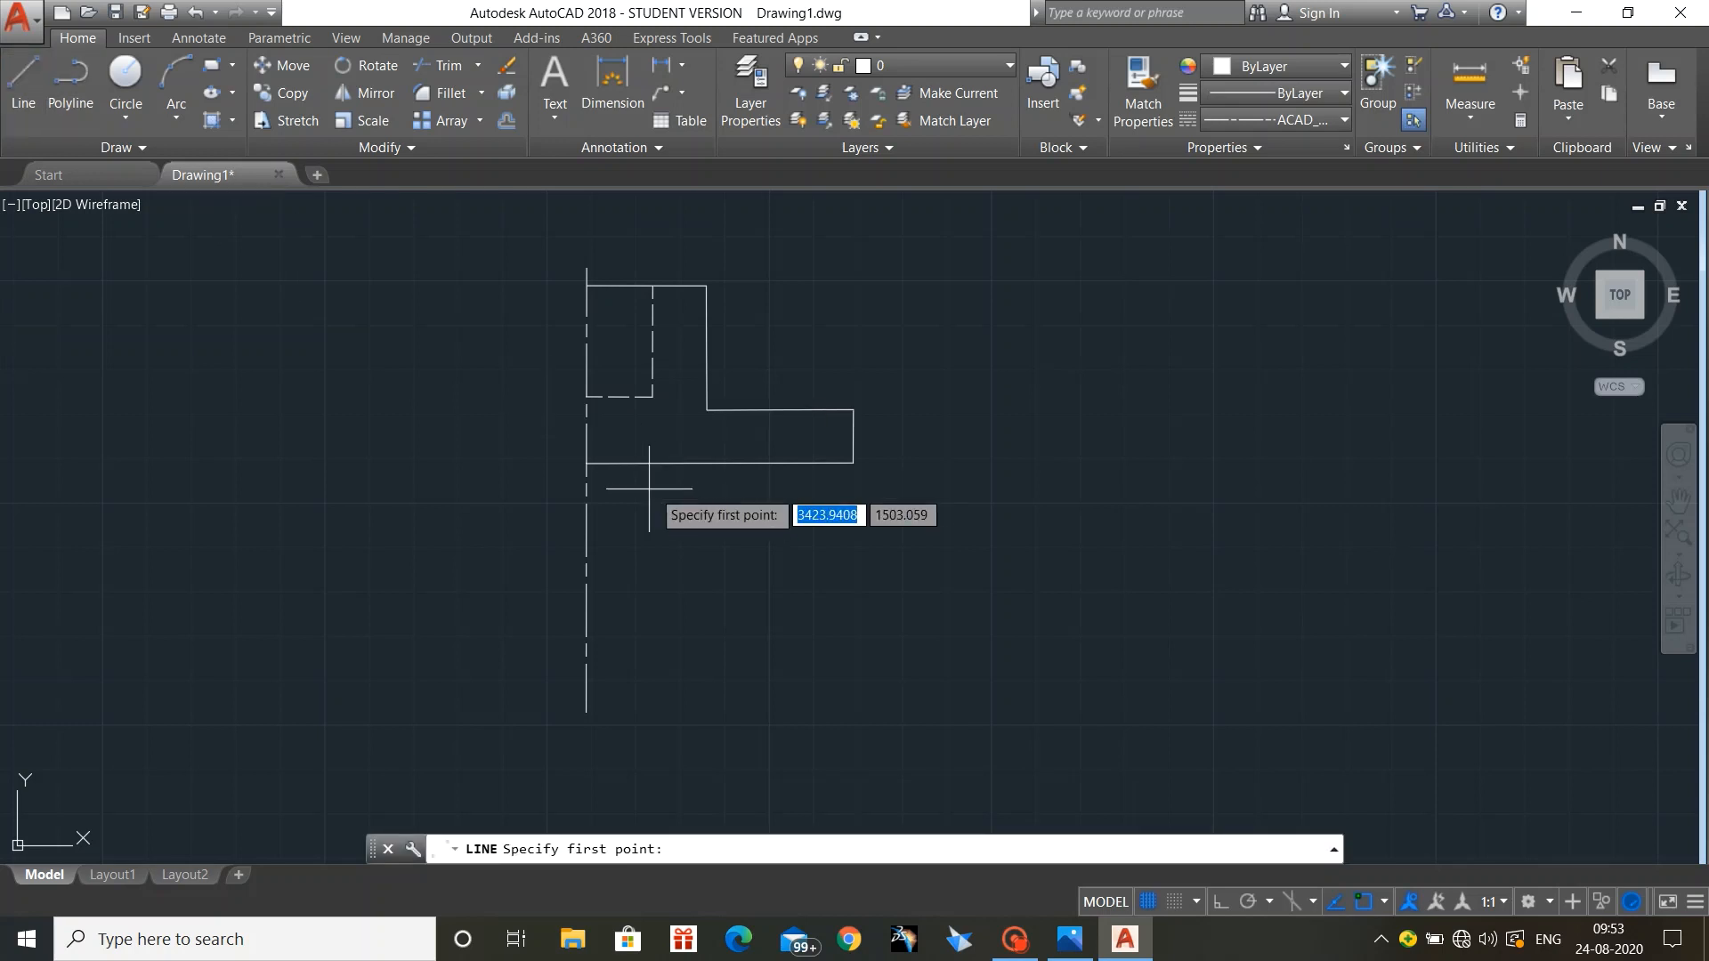
{"action": "left_click", "coordinate": [586, 462]}
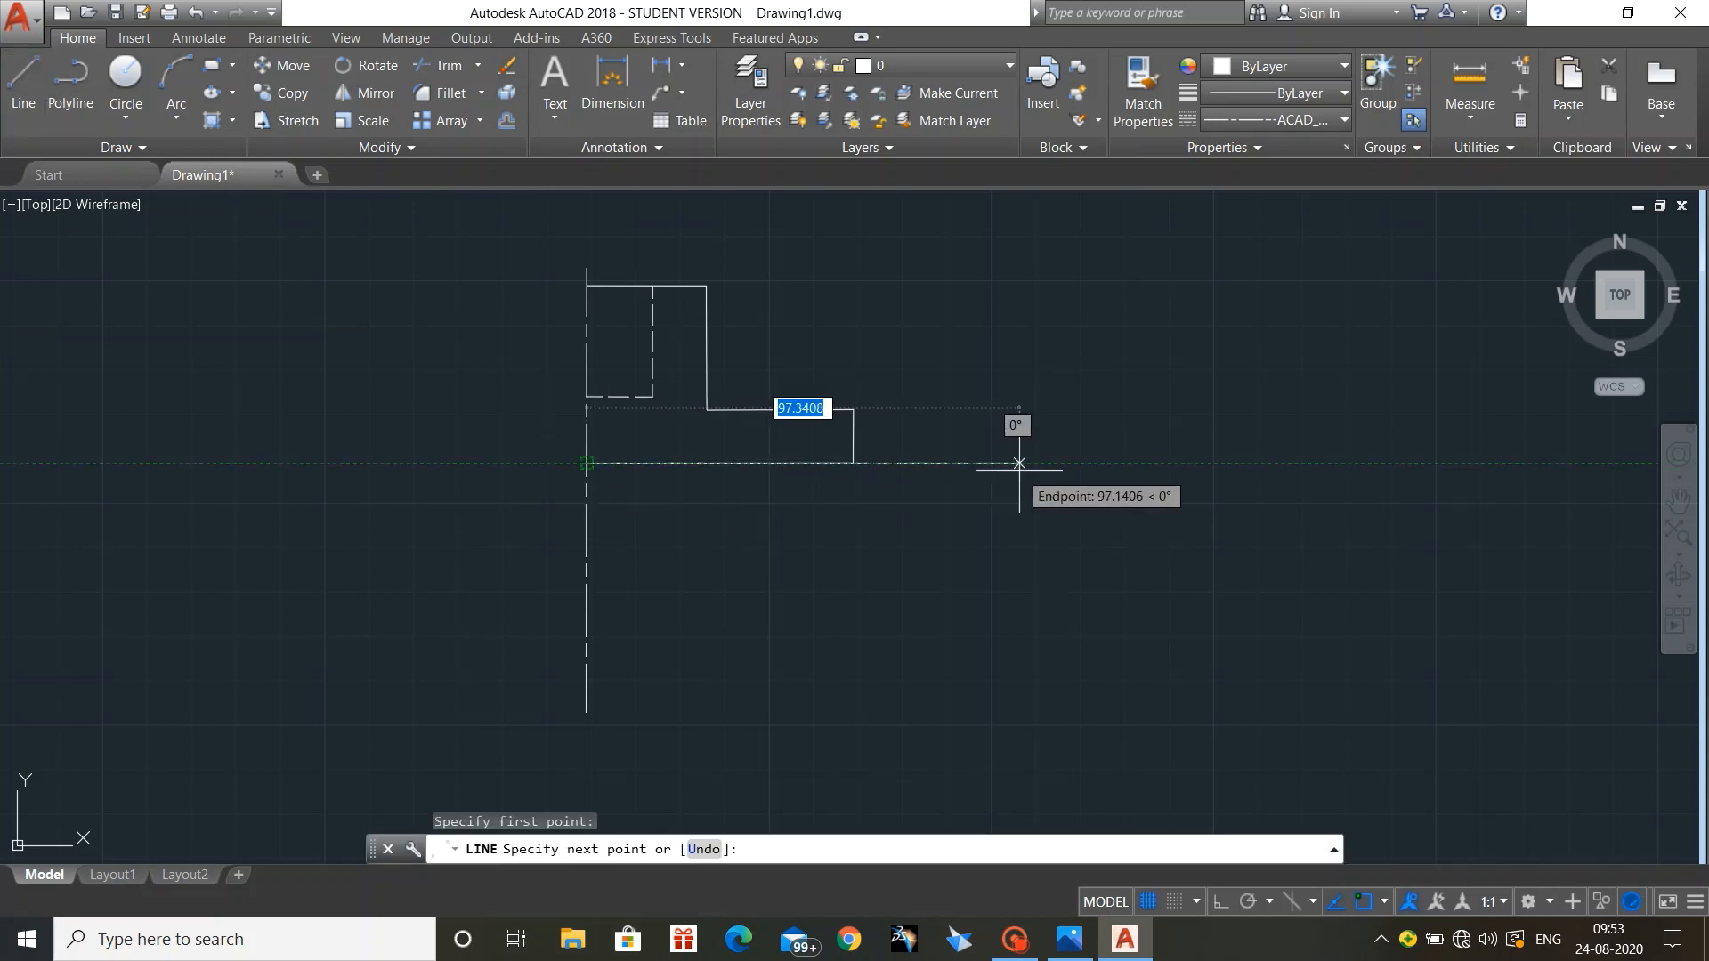
{"action": "type", "text": "45"}
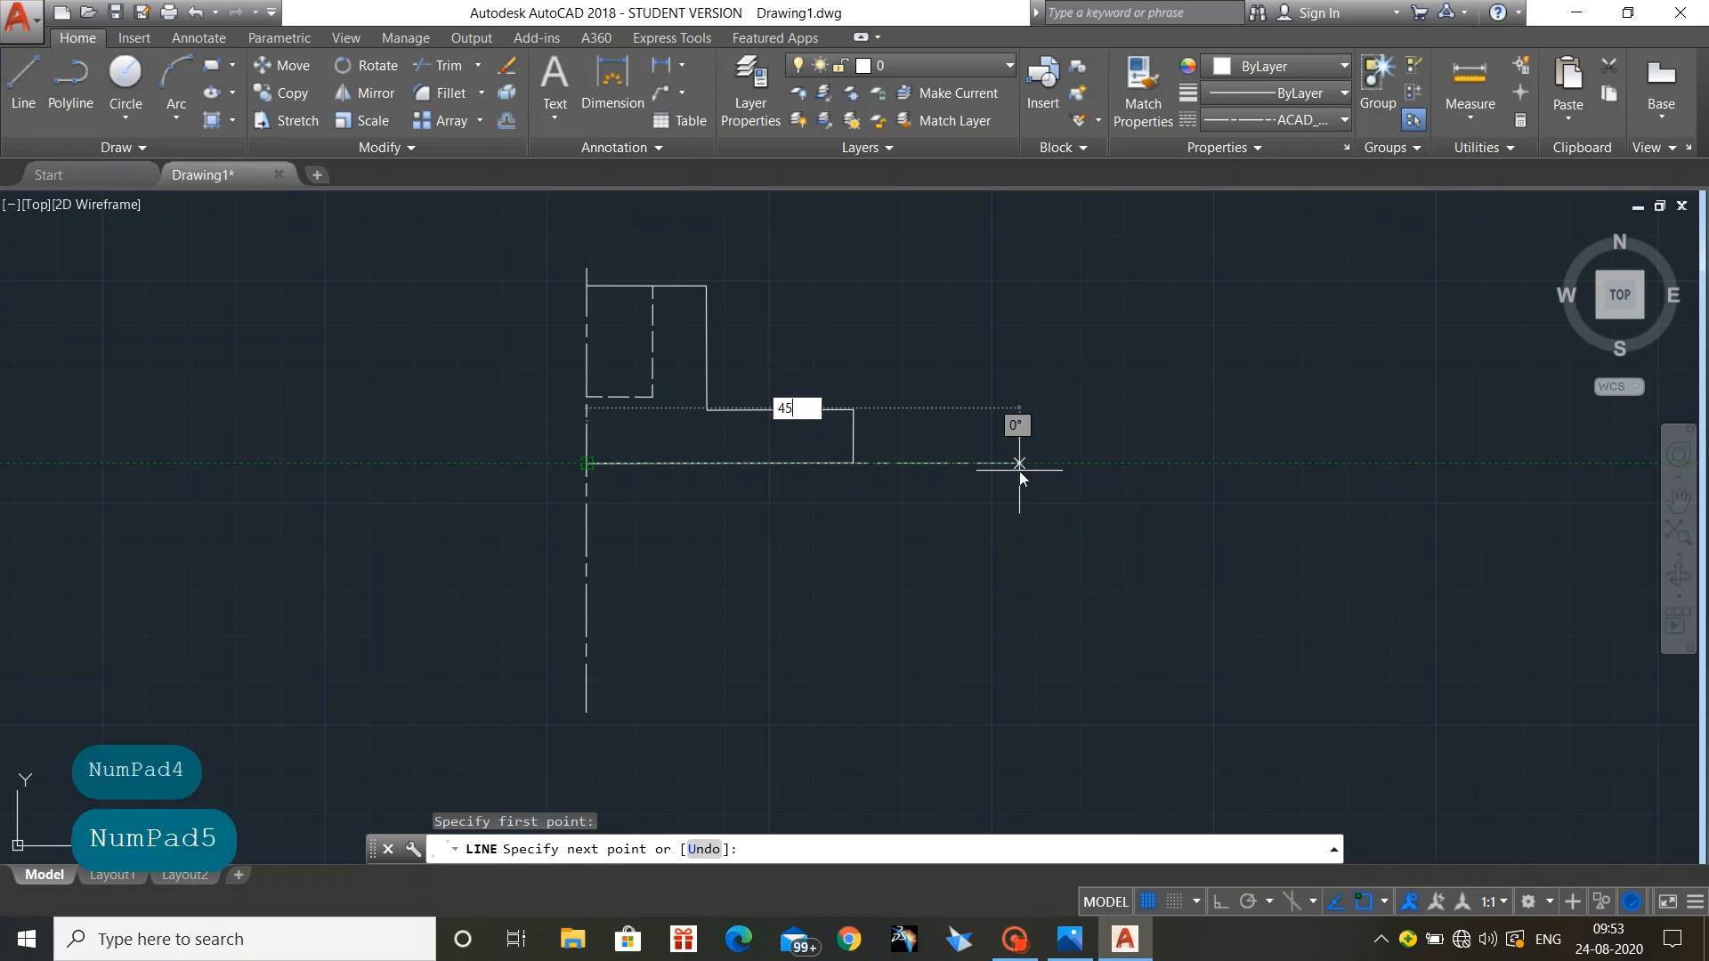
{"action": "key", "text": "Return"}
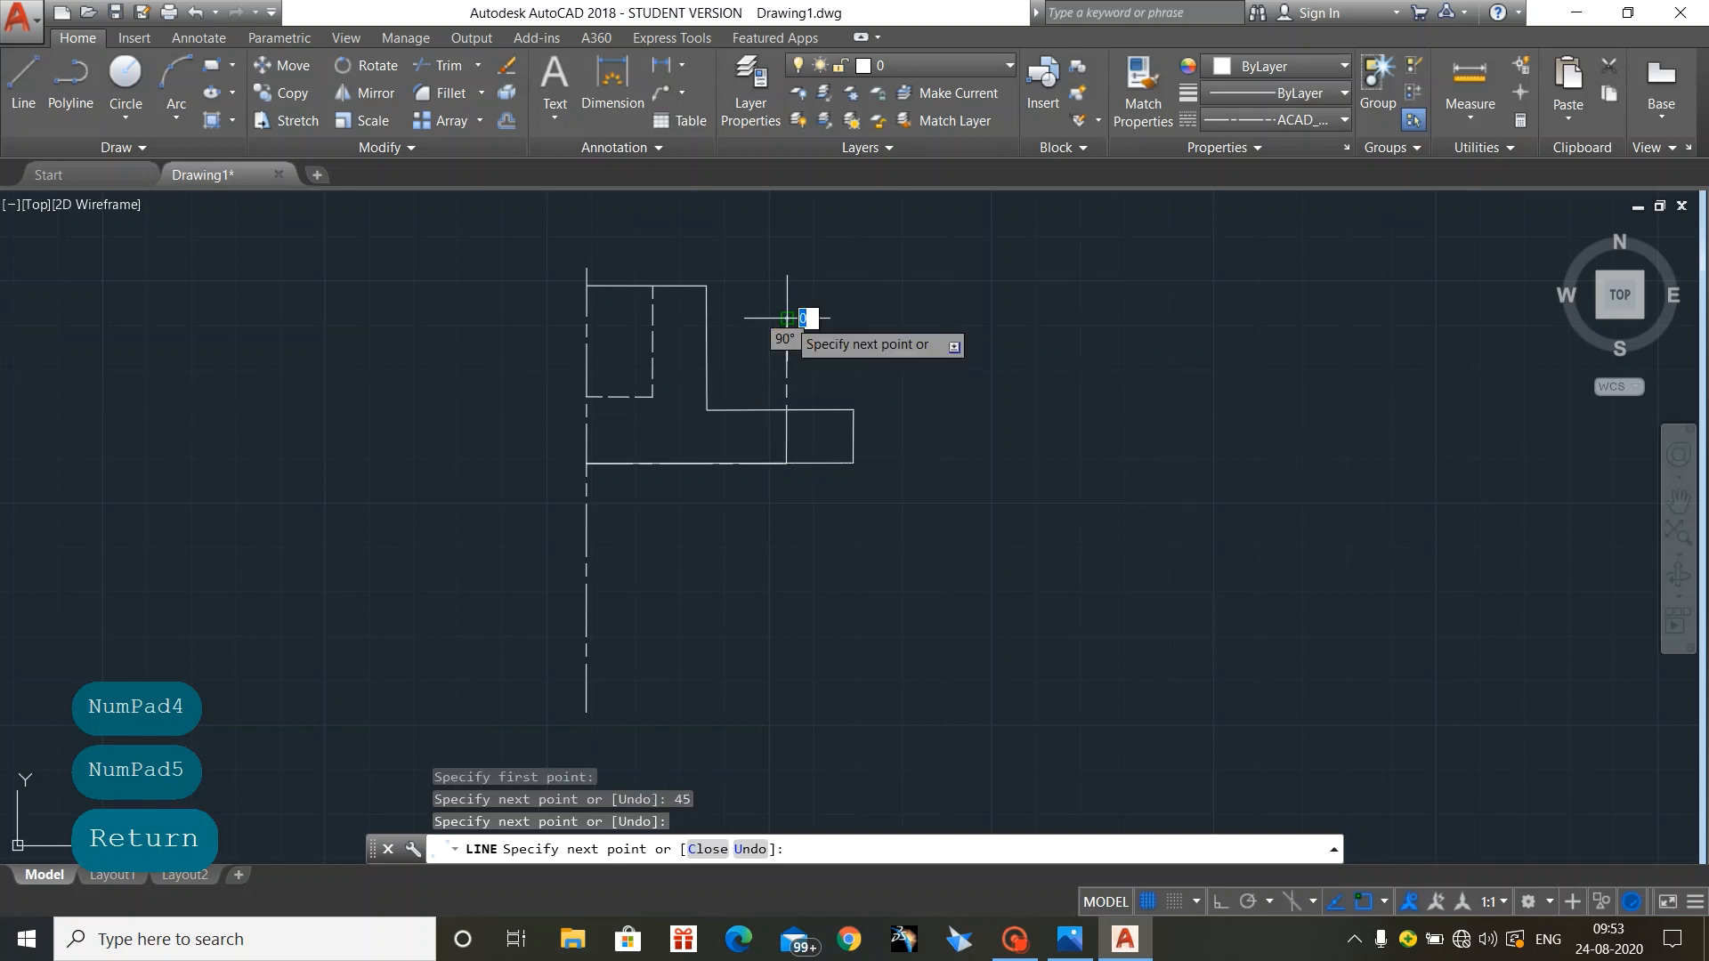
{"action": "key", "text": "Escape"}
{"action": "key", "text": "Escape"}
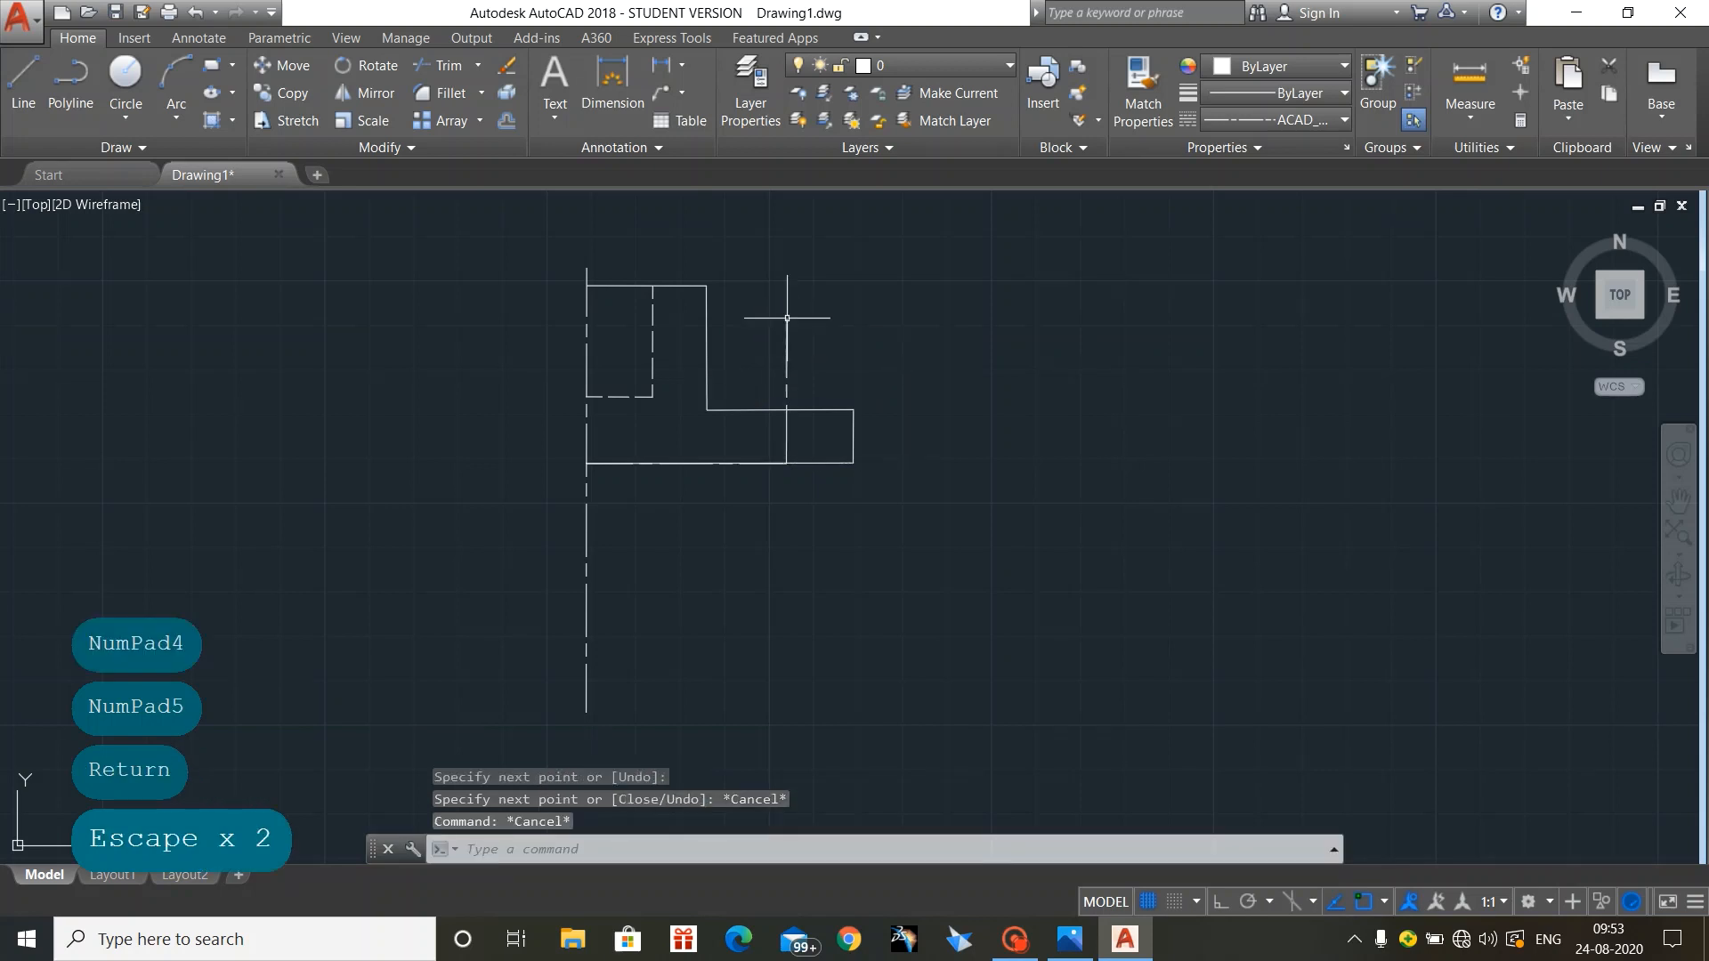
{"action": "left_click", "coordinate": [645, 462]}
{"action": "key", "text": "Delete"}
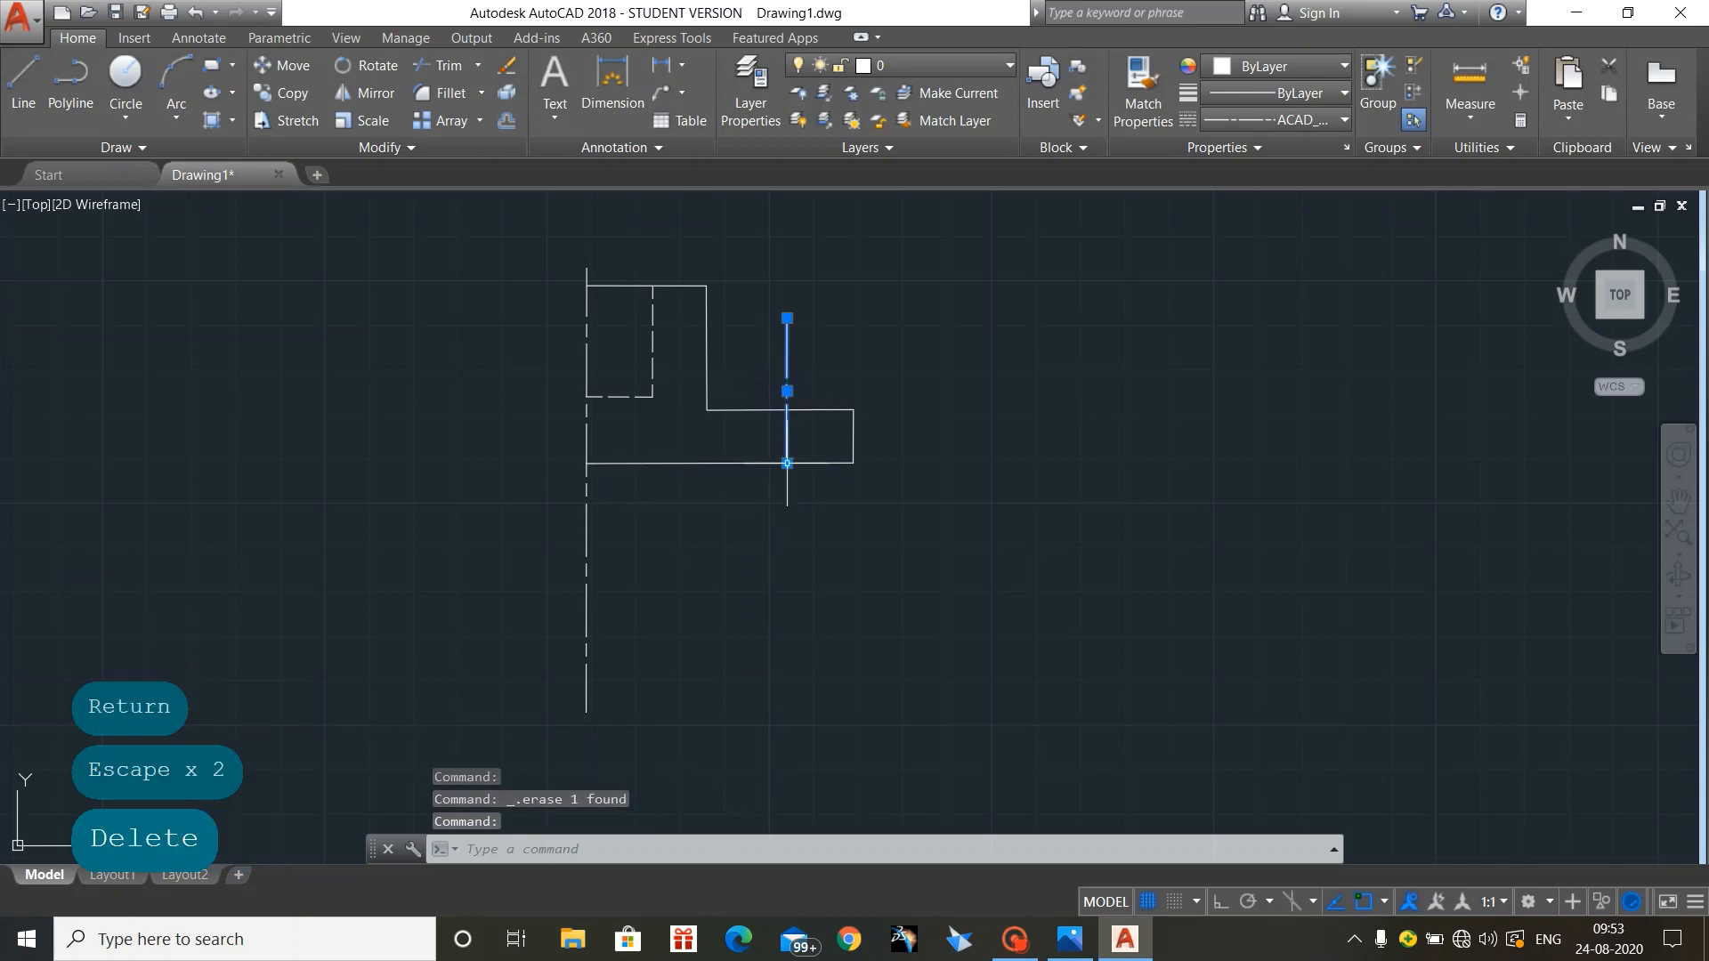
Step: Stretch both ends of the flange hole's centre line so it extends slightly beyond the flange's bottom and top edges
{"action": "left_click", "coordinate": [787, 462]}
{"action": "left_click", "coordinate": [786, 523]}
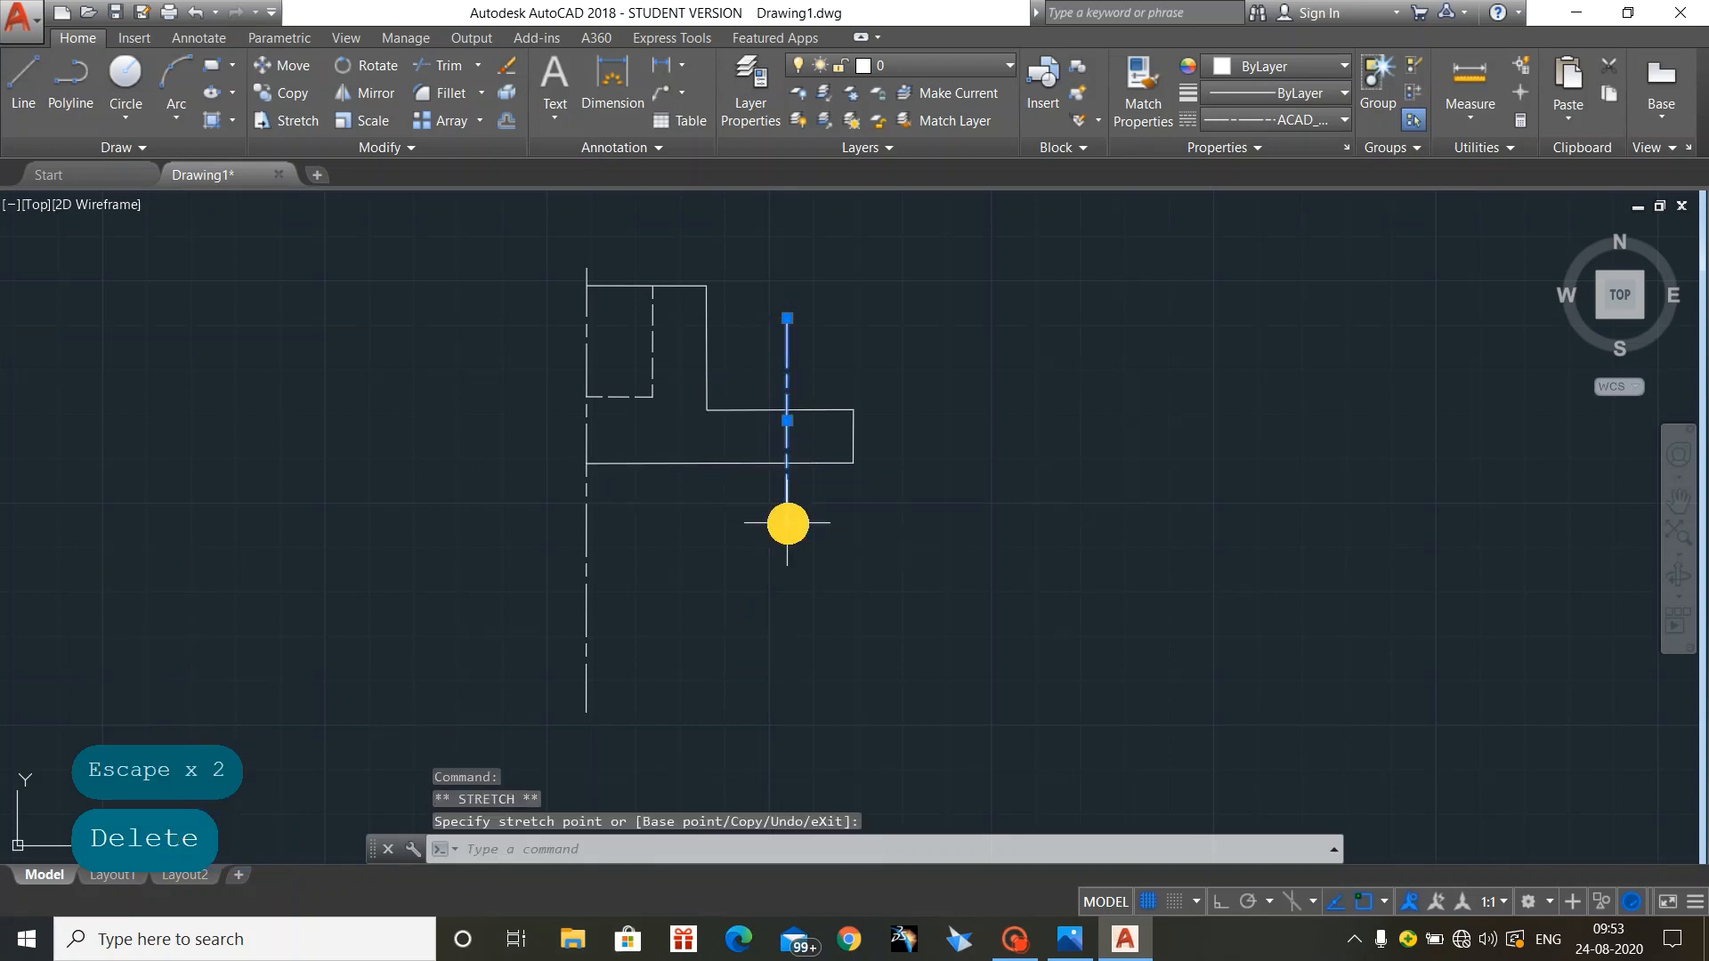
{"action": "left_click", "coordinate": [786, 318]}
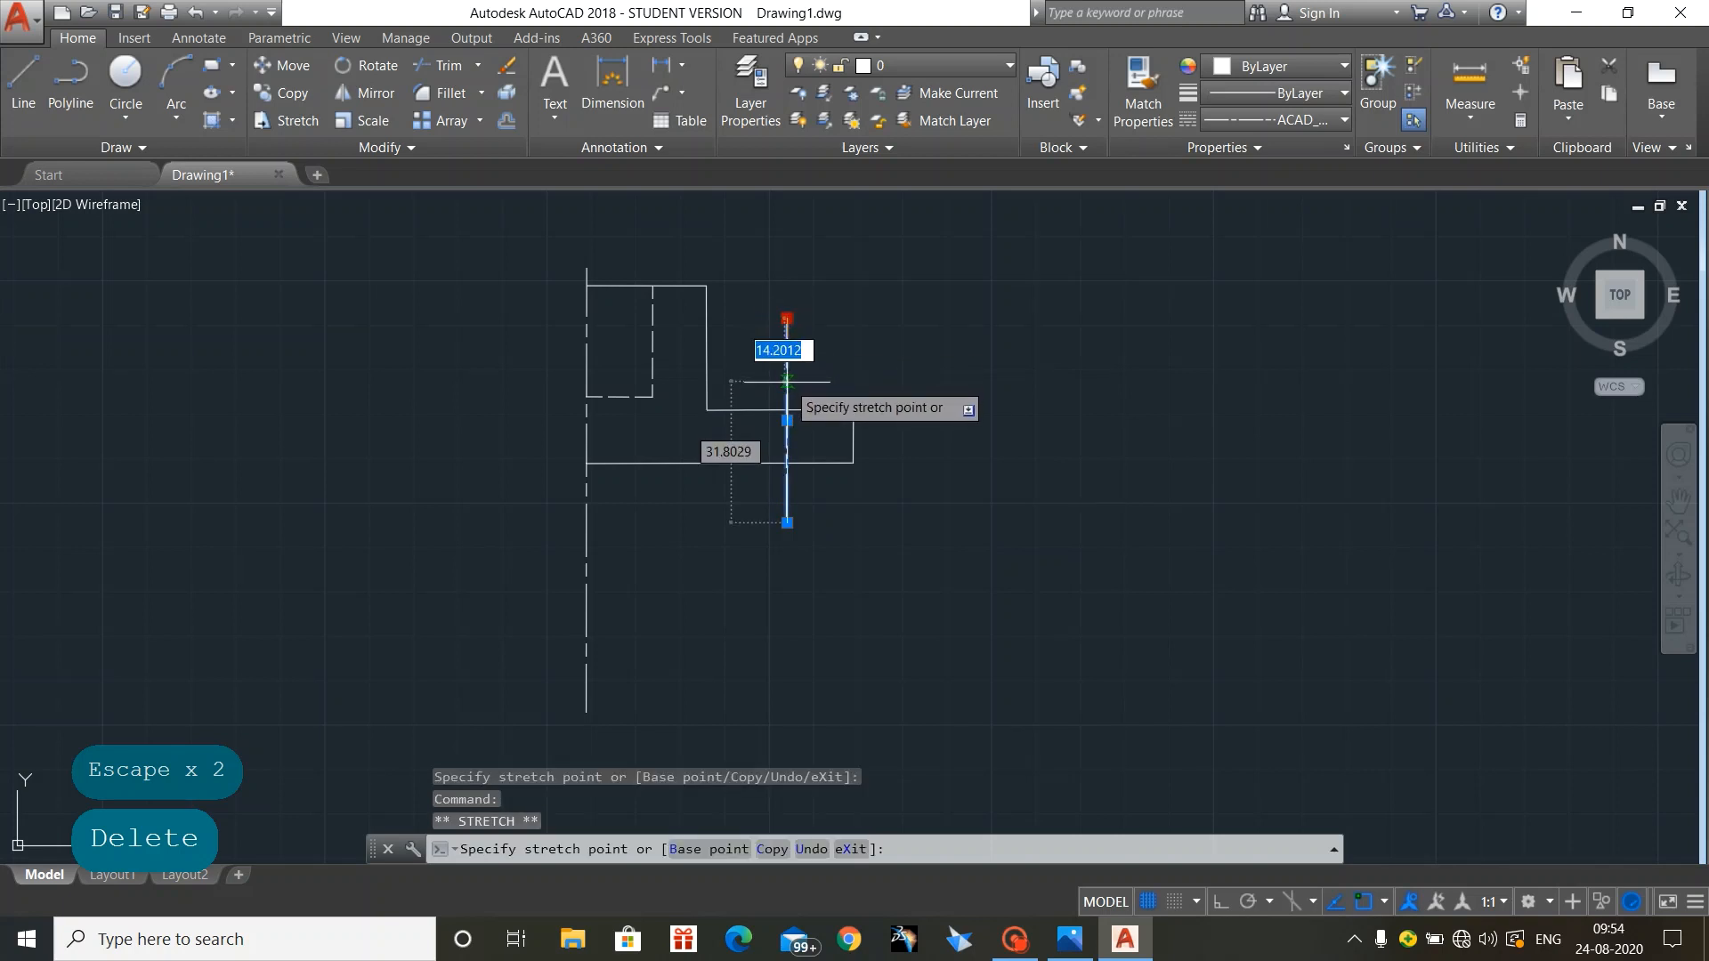
{"action": "left_click", "coordinate": [786, 388]}
{"action": "left_click", "coordinate": [787, 522]}
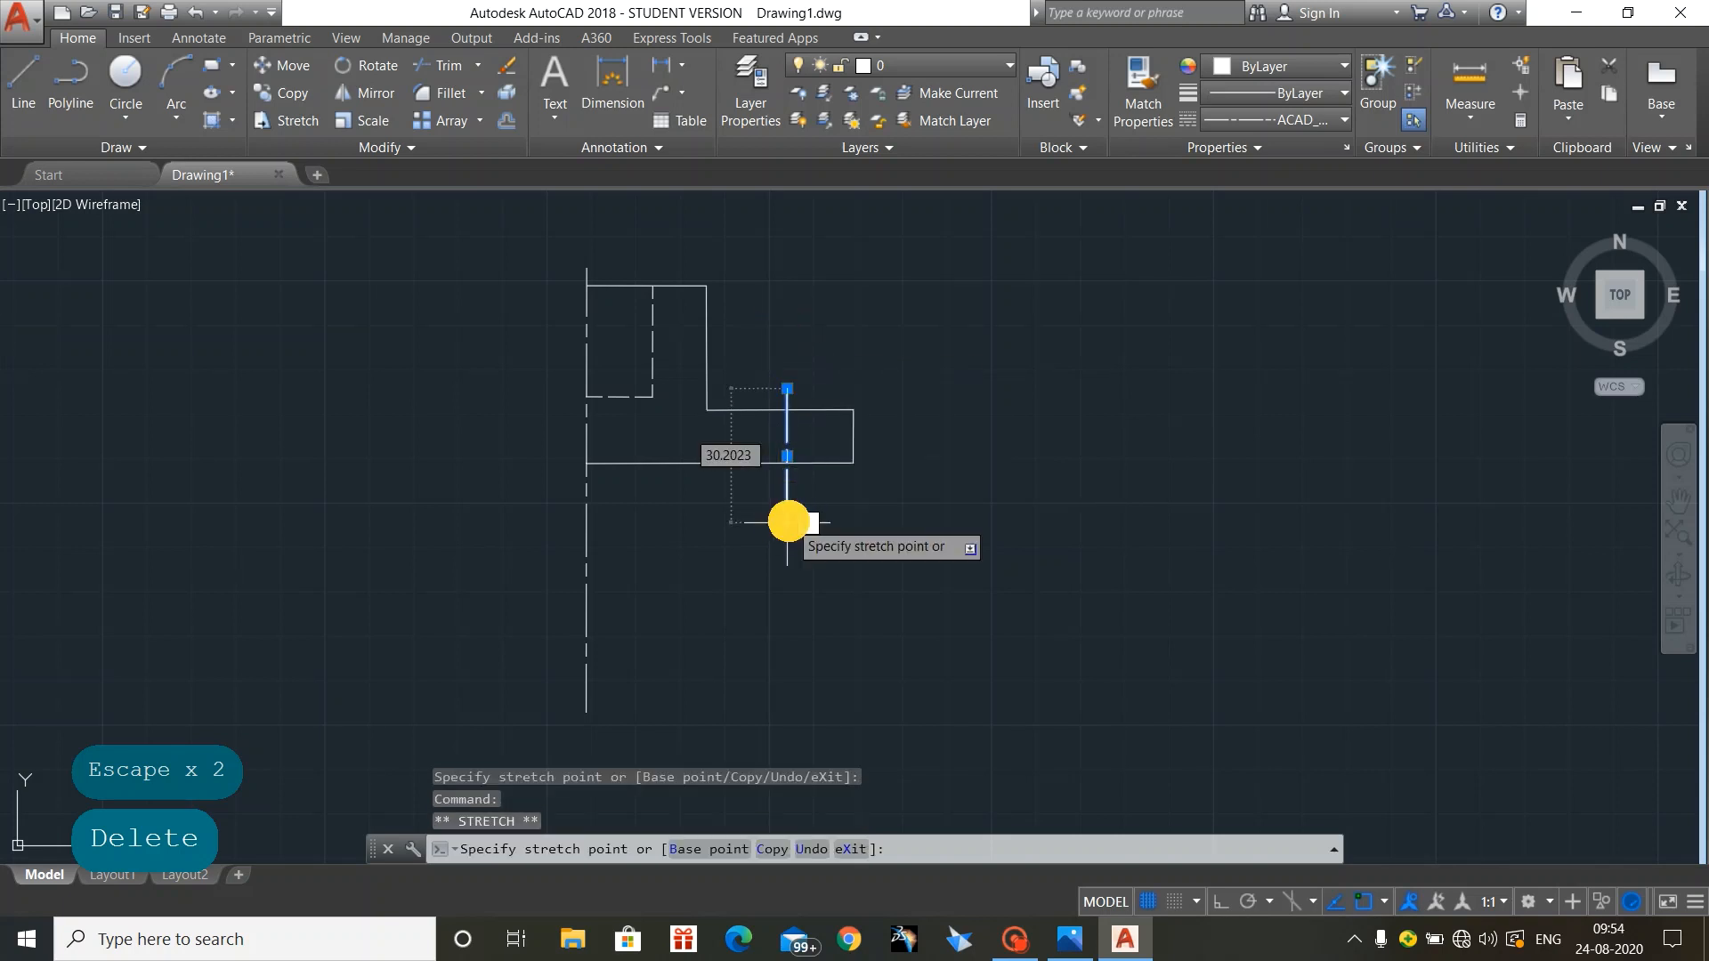
{"action": "left_click", "coordinate": [787, 485]}
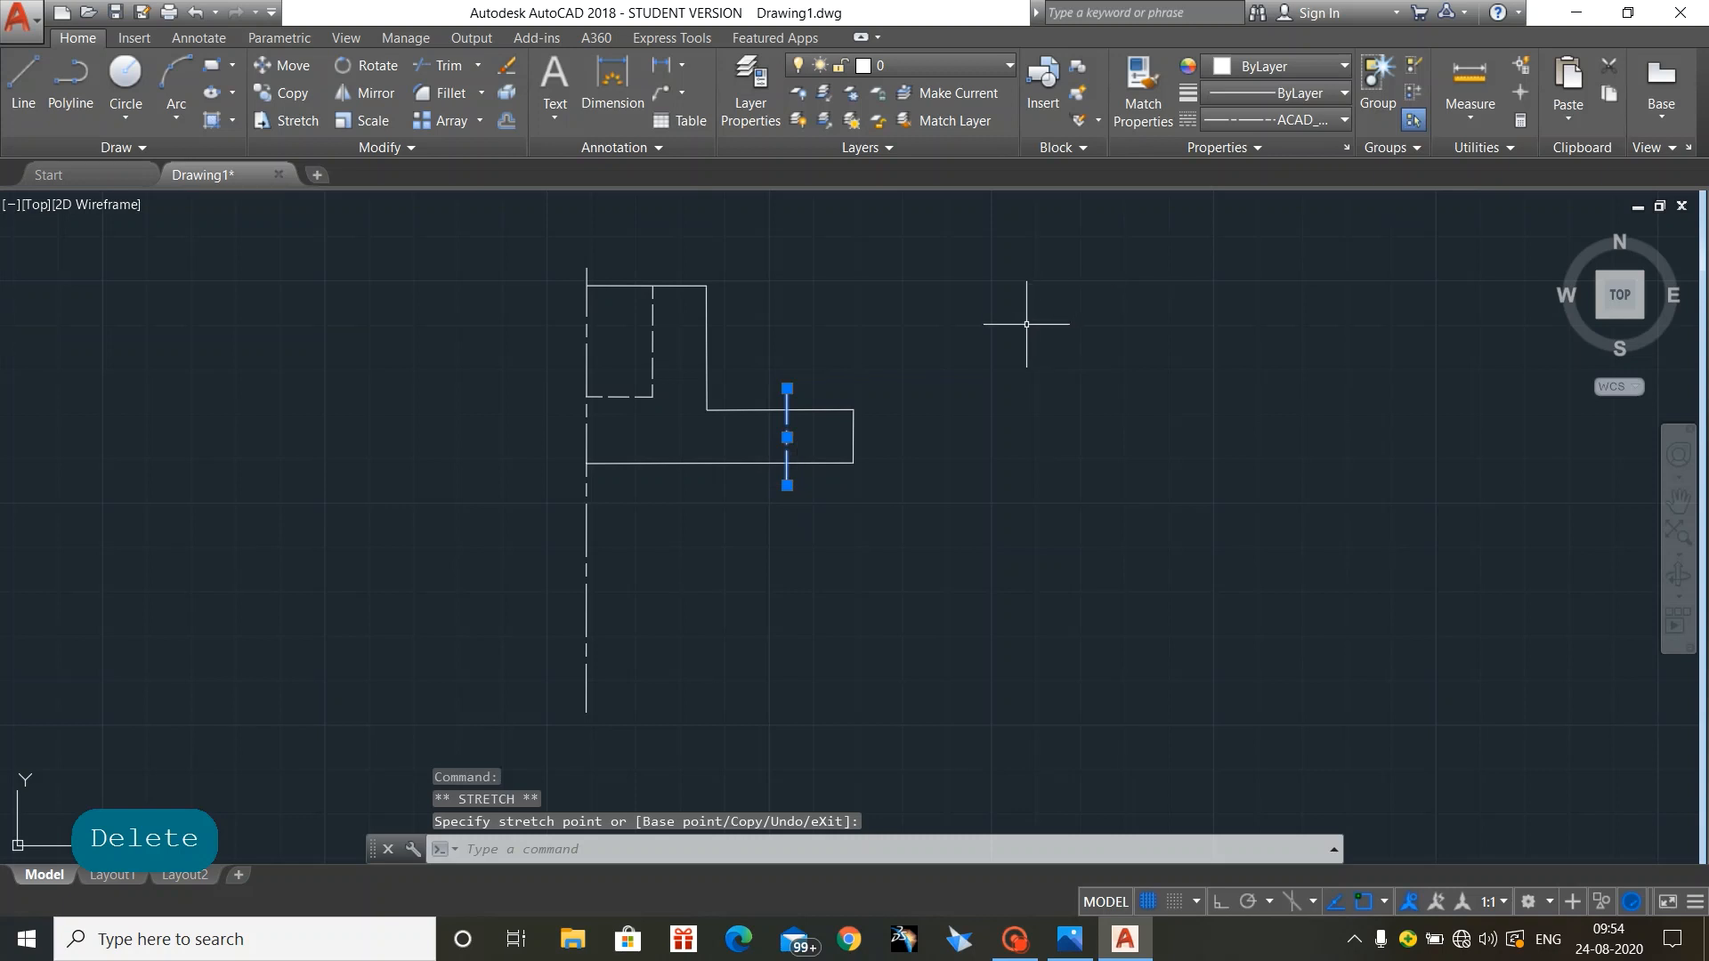
{"action": "key", "text": "Escape"}
{"action": "key", "text": "Escape"}
{"action": "key", "text": "Escape"}
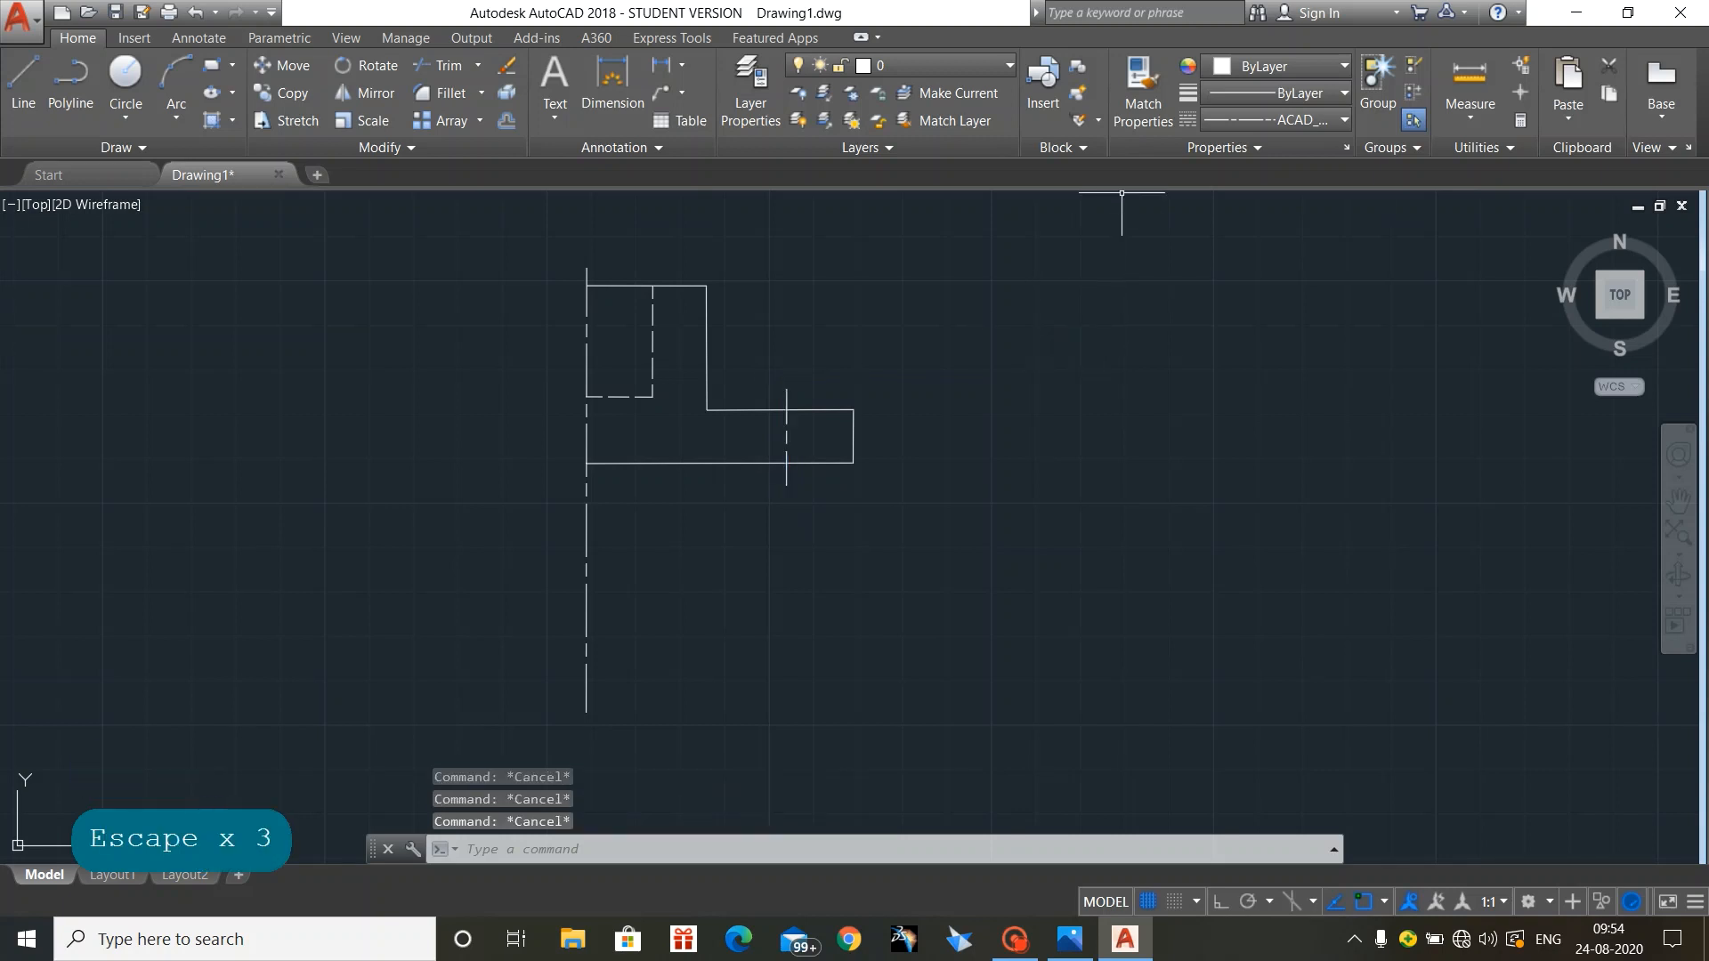
Step: Using the ACAD_ISO02W100 linetype, draw a line 5 units right from where the flange hole's centre line meets the bottom edge, then 12 units up
{"action": "left_click", "coordinate": [1215, 117]}
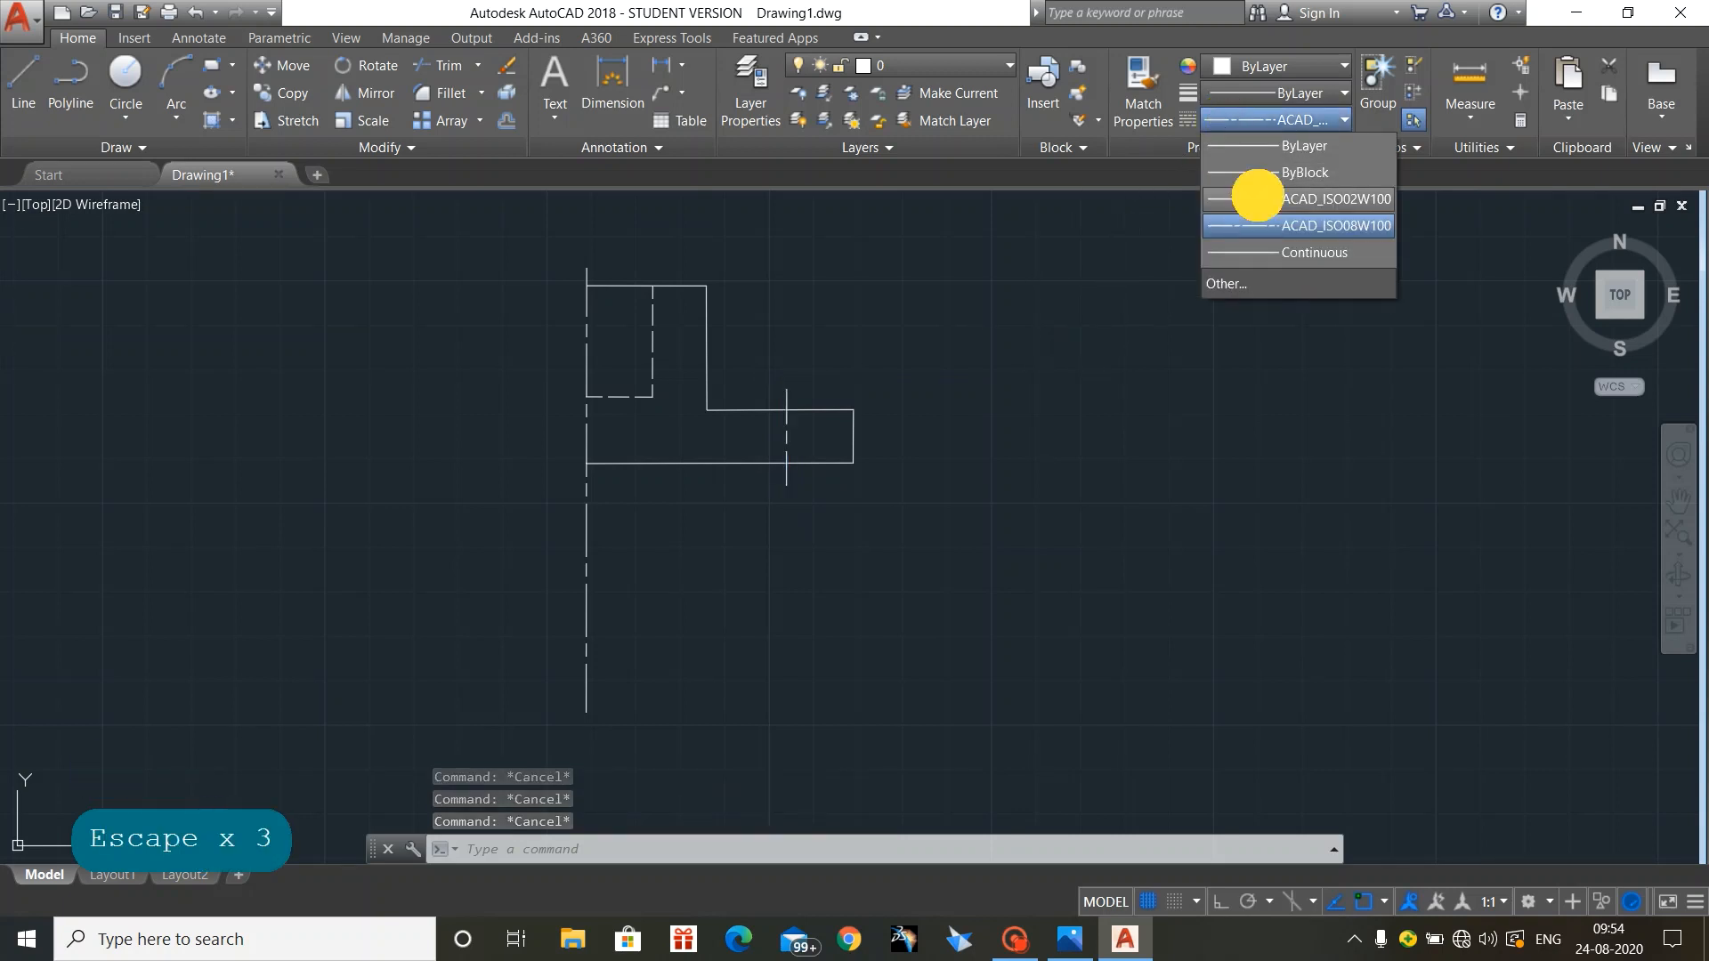
{"action": "left_click", "coordinate": [1257, 198]}
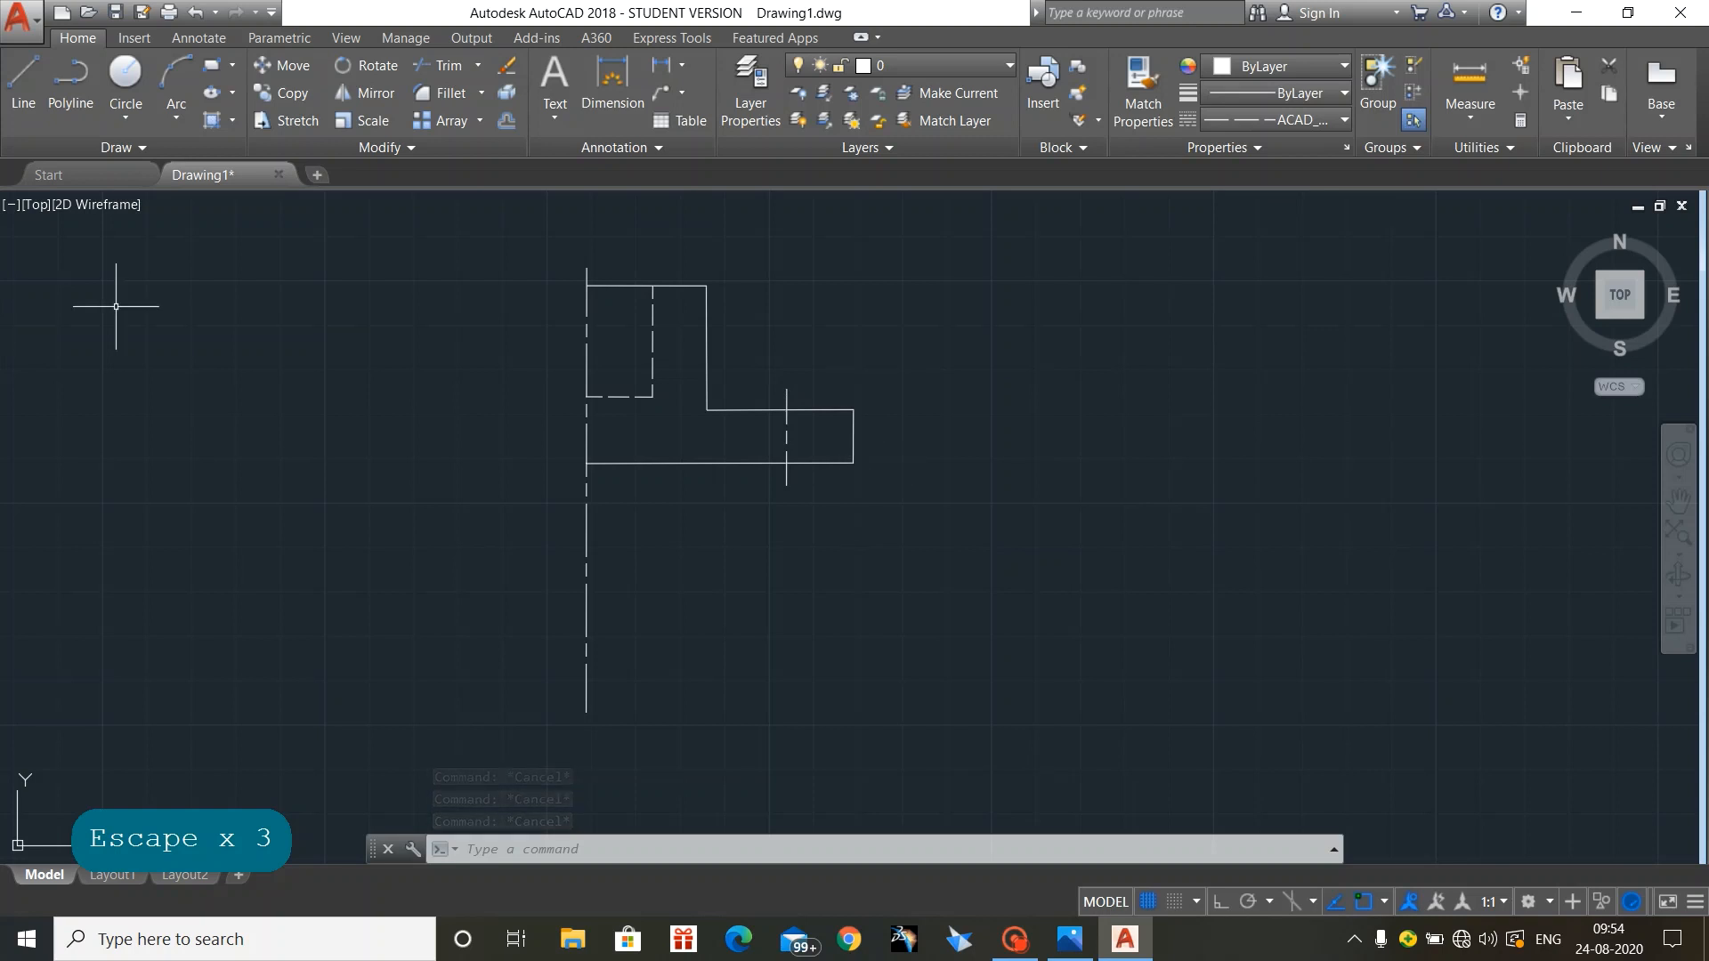
{"action": "left_click", "coordinate": [23, 78]}
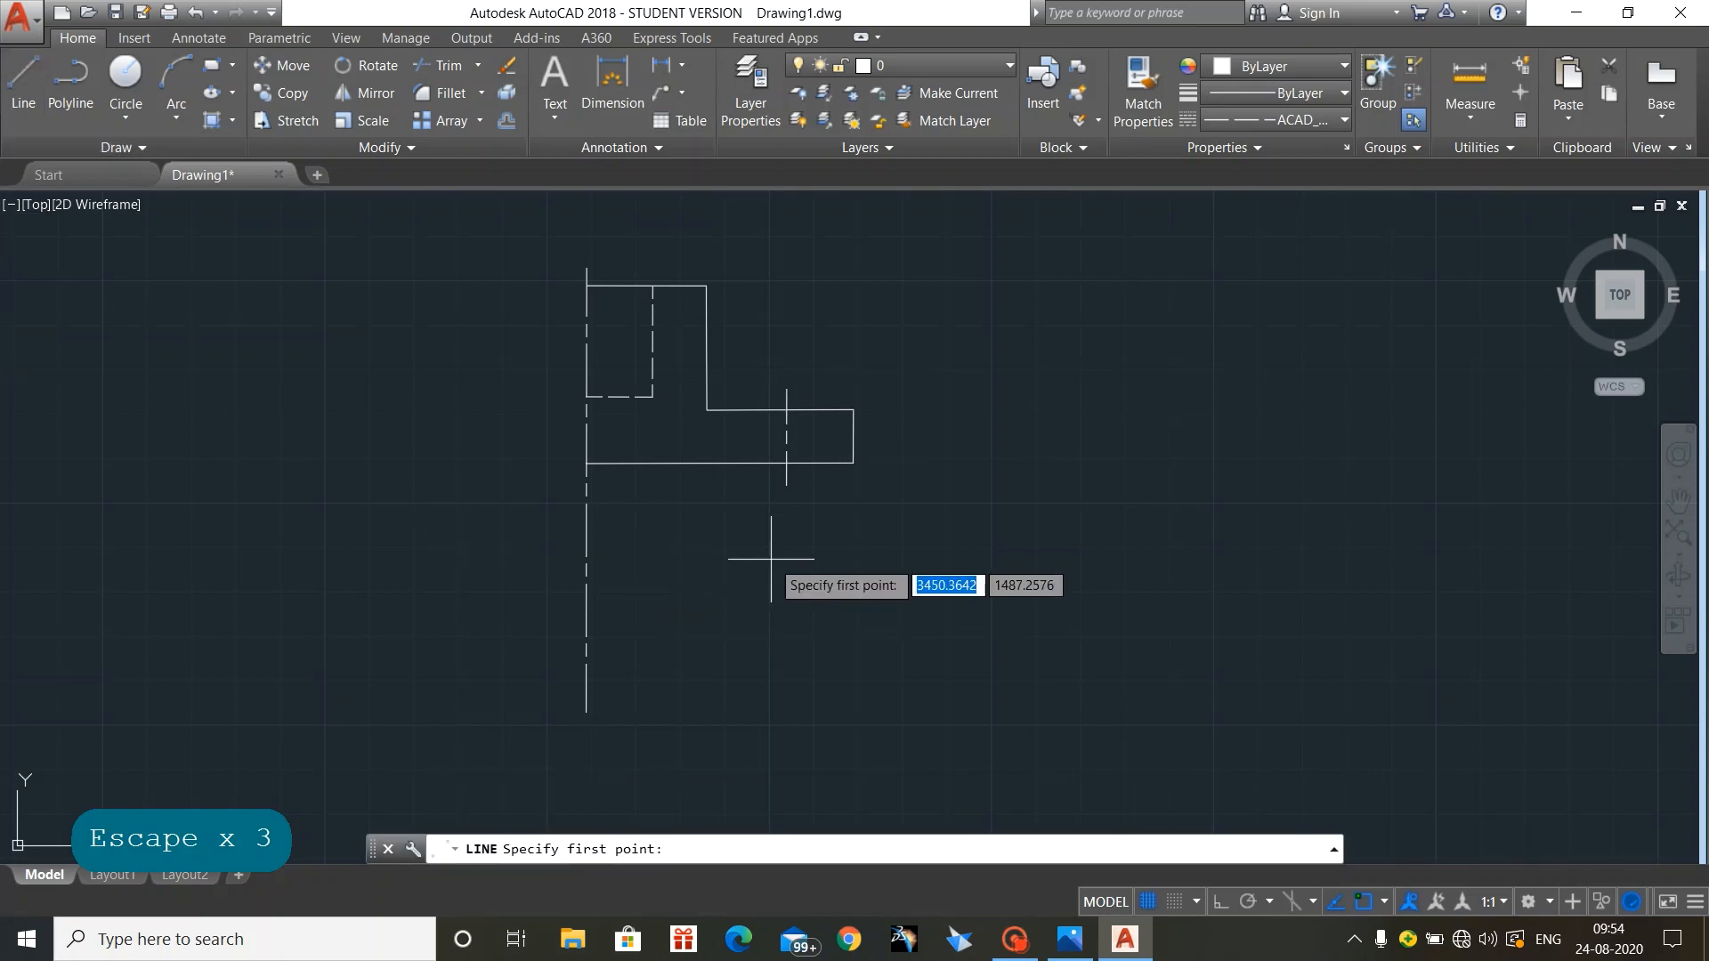
{"action": "scroll", "coordinate": [818, 437], "scroll_direction": "up", "scroll_amount": 2}
{"action": "scroll", "coordinate": [819, 437], "scroll_direction": "up", "scroll_amount": 2}
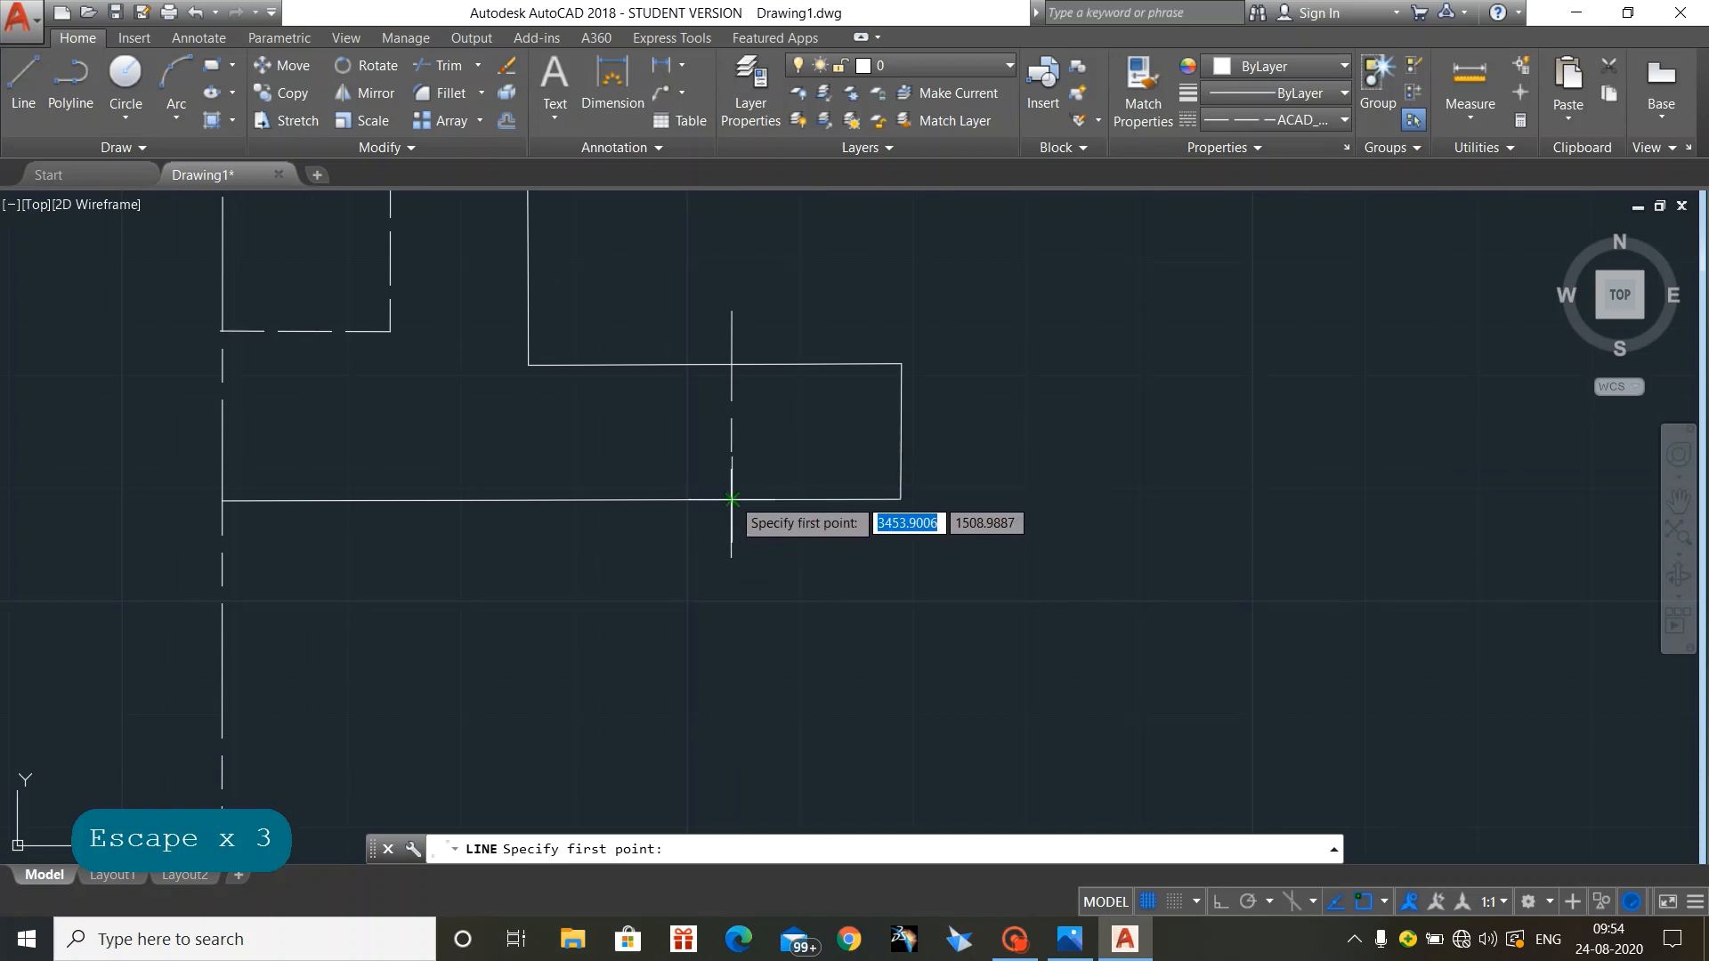
{"action": "left_click", "coordinate": [731, 500]}
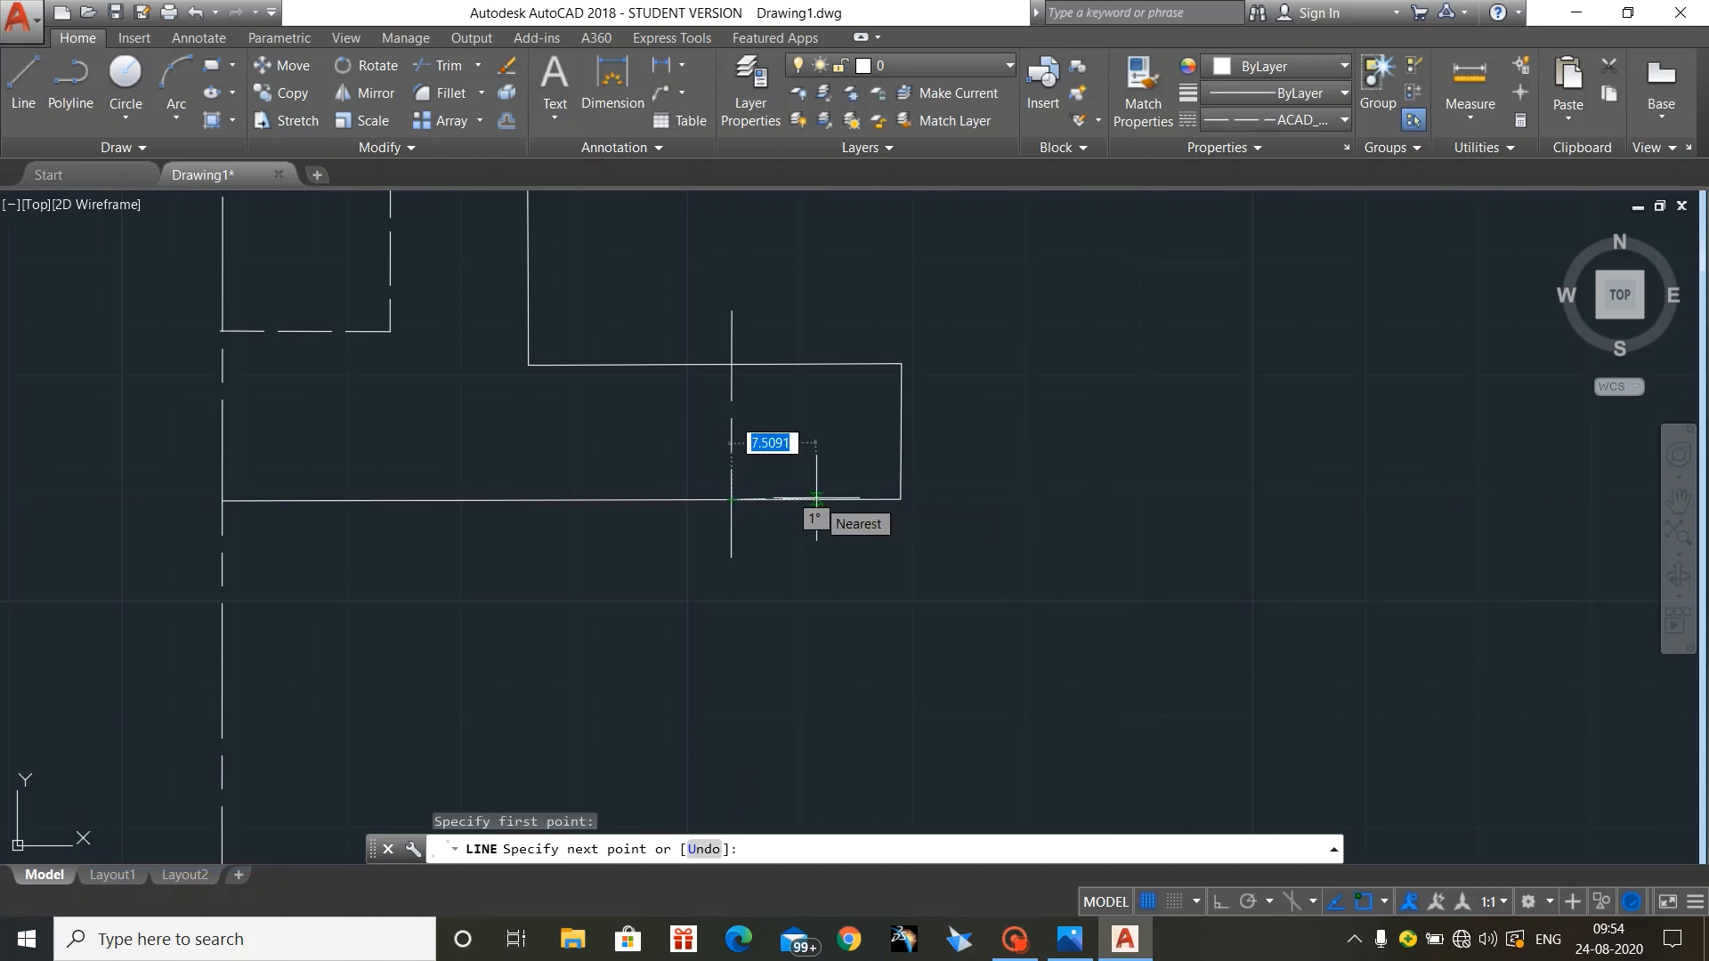
{"action": "left_click", "coordinate": [1142, 491]}
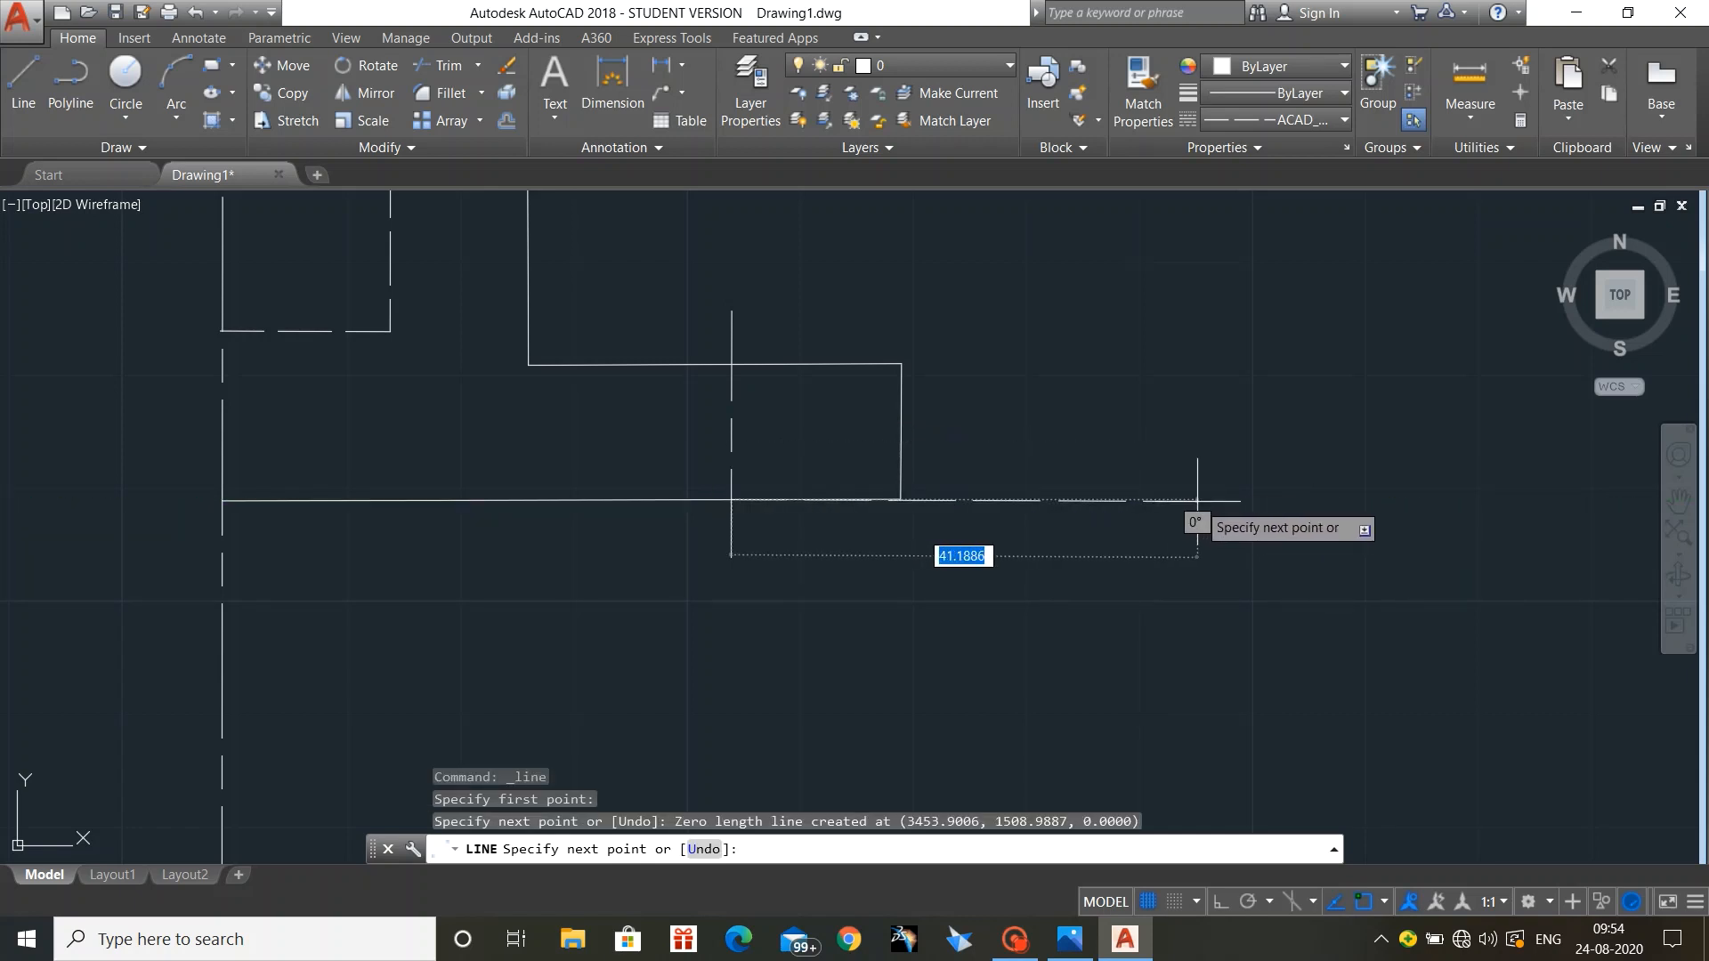
{"action": "type", "text": "5"}
{"action": "key", "text": "Return"}
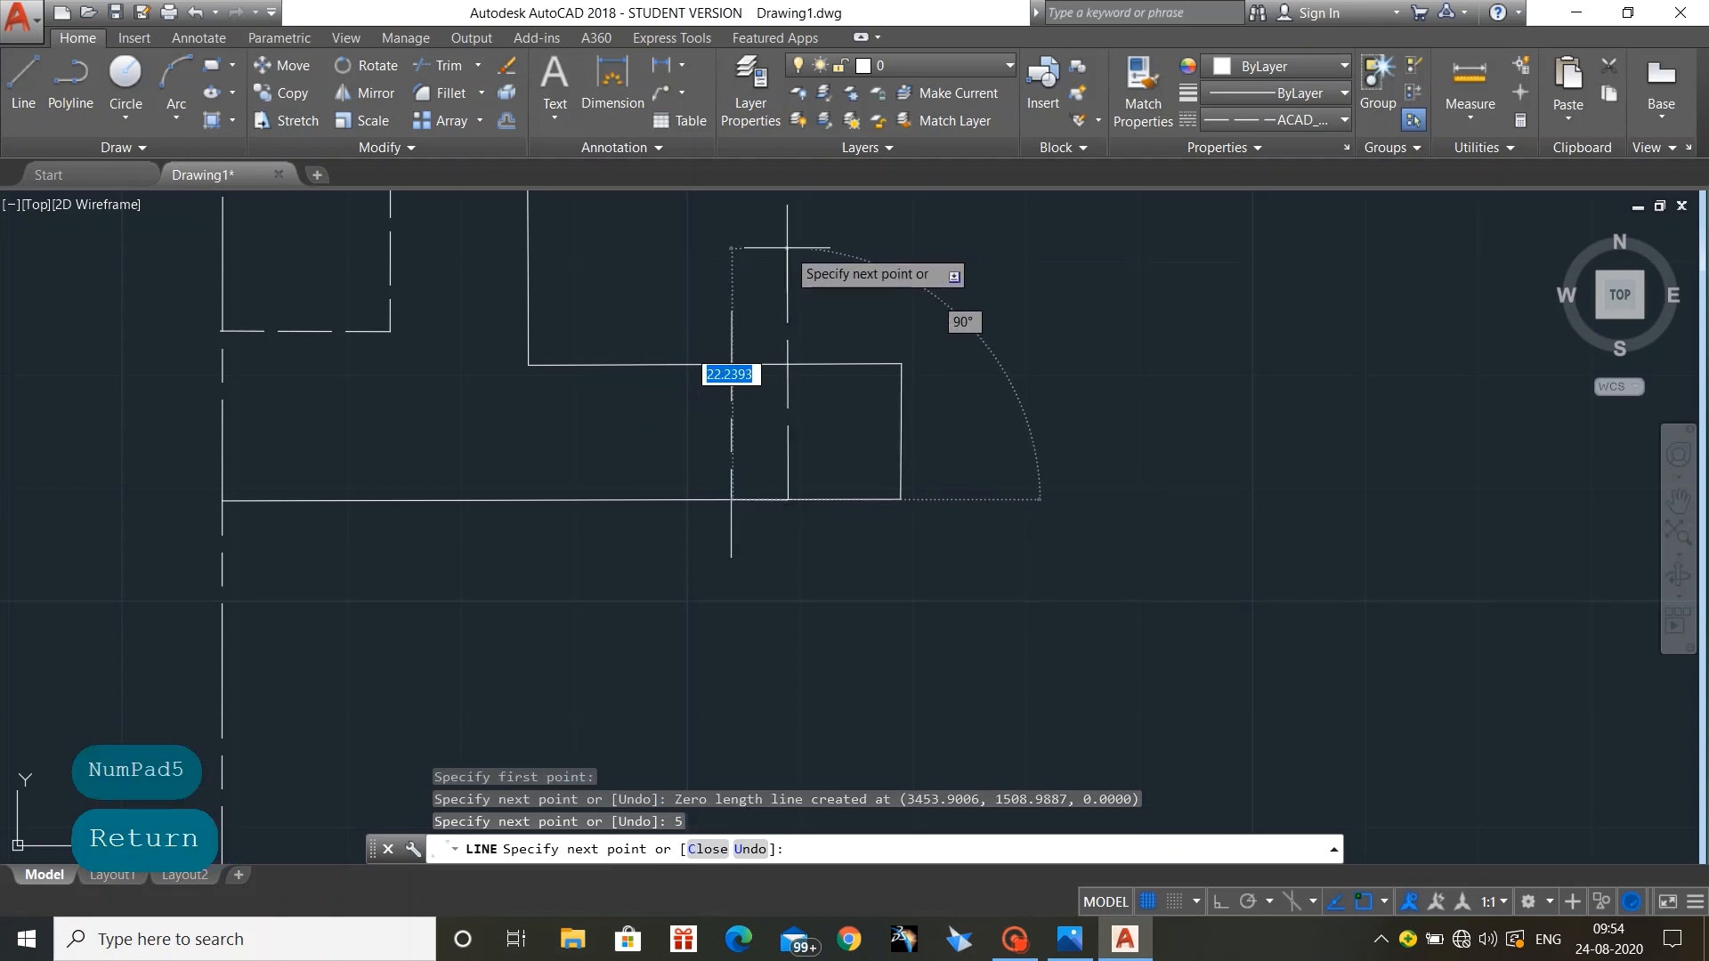
{"action": "type", "text": "12"}
{"action": "key", "text": "Return"}
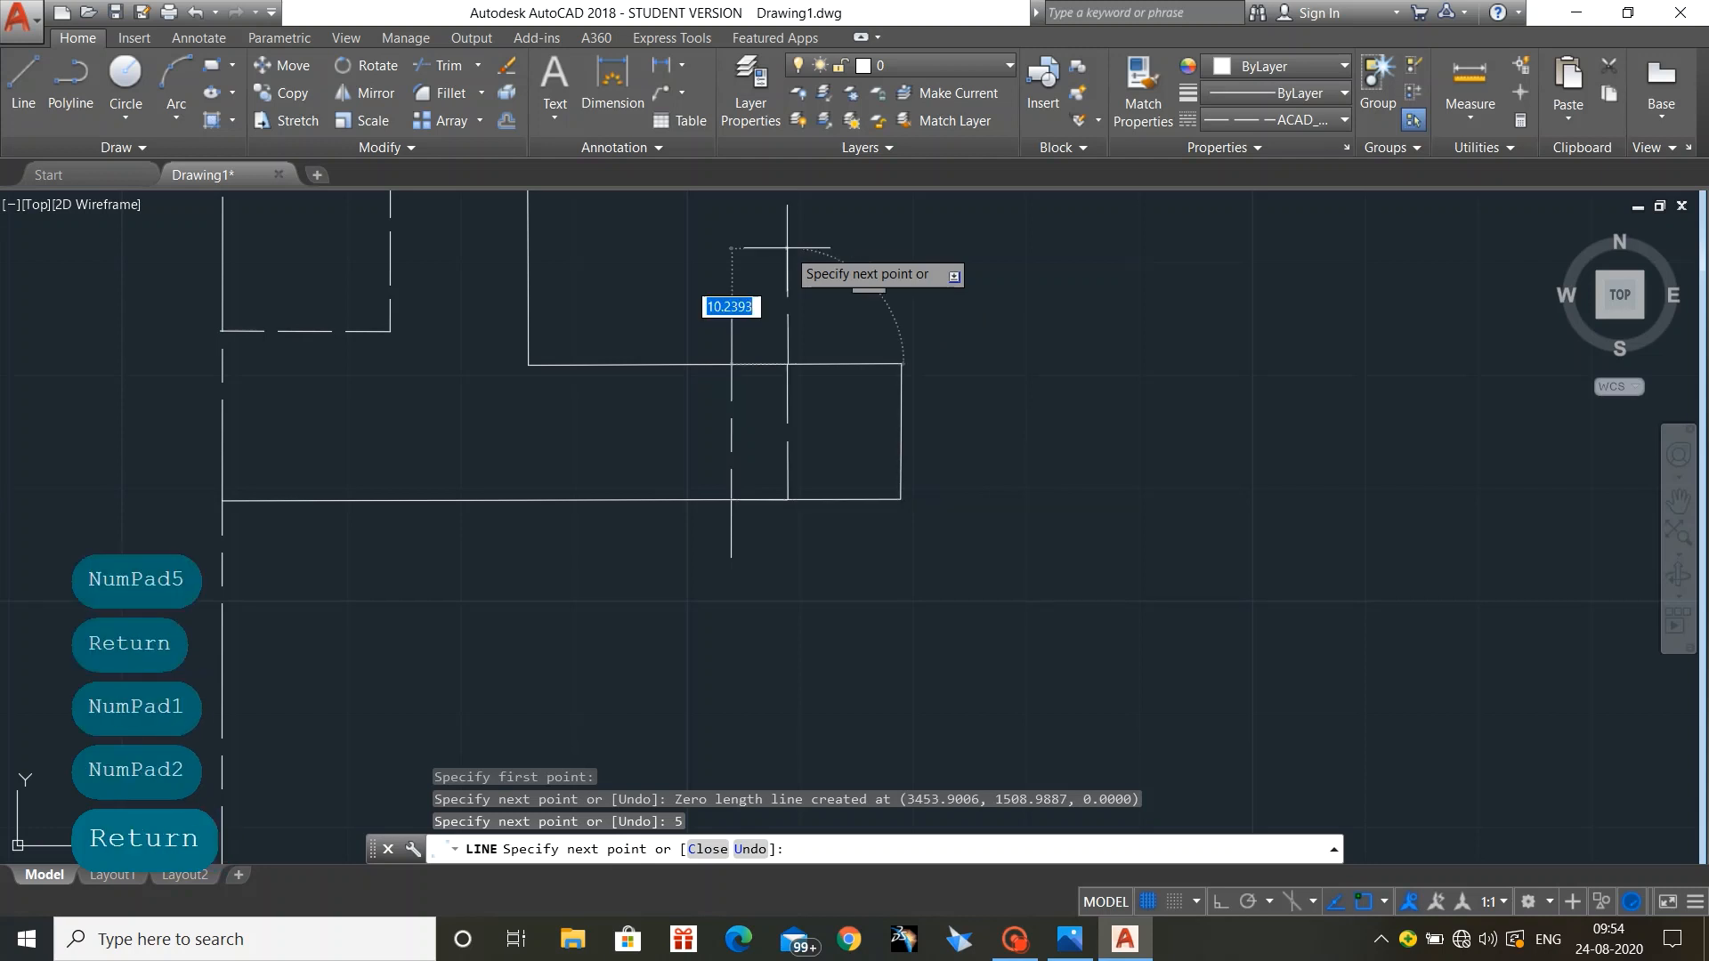
{"action": "key", "text": "Escape"}
{"action": "key", "text": "Escape"}
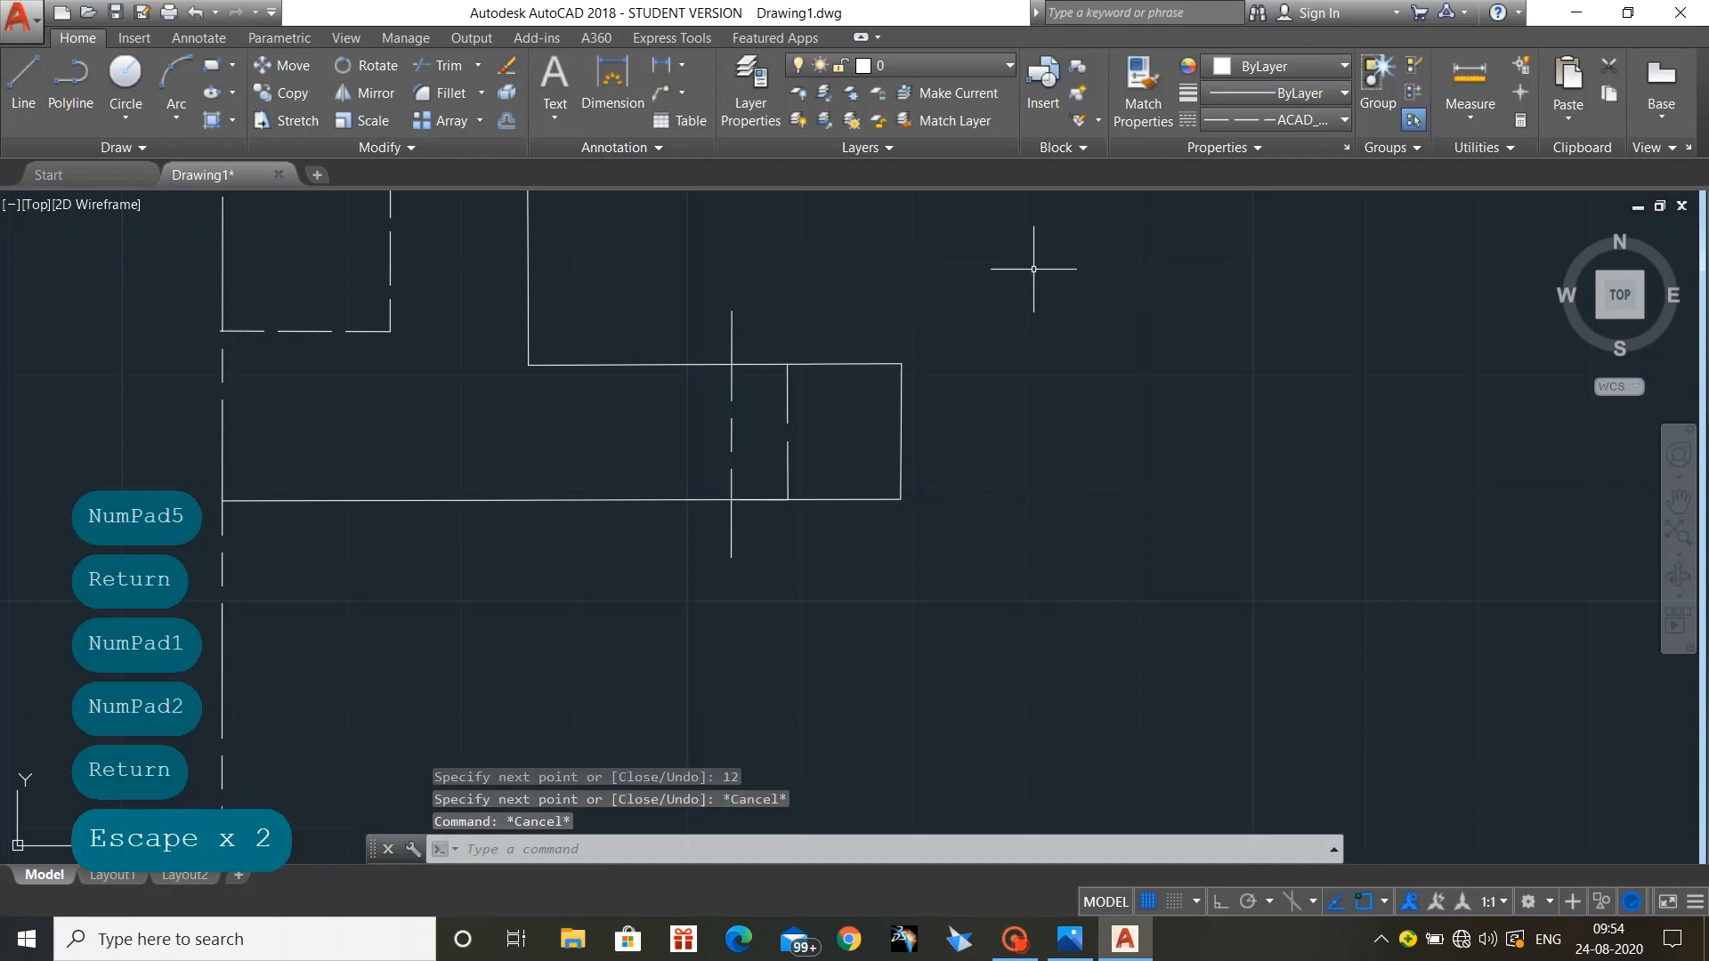
Step: Set the linetype scale of the flange hole's vertical hidden line to 0.25 and close its properties
{"action": "left_click", "coordinate": [786, 469]}
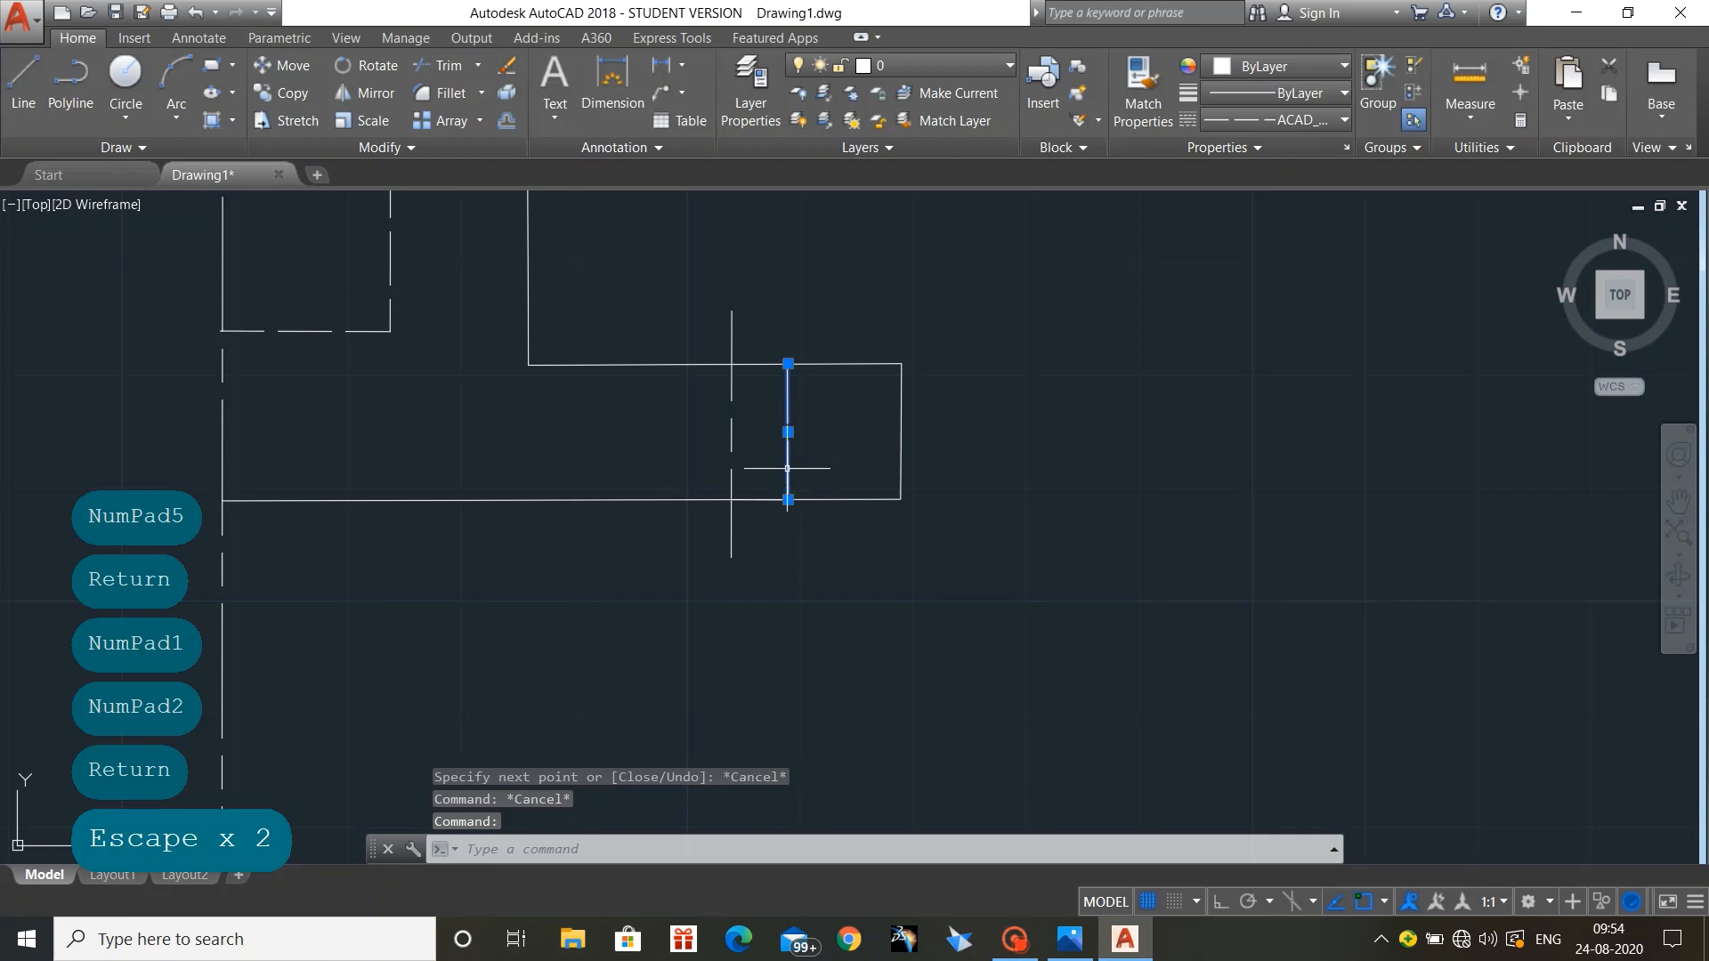
{"action": "right_click", "coordinate": [786, 469]}
{"action": "left_click", "coordinate": [885, 888]}
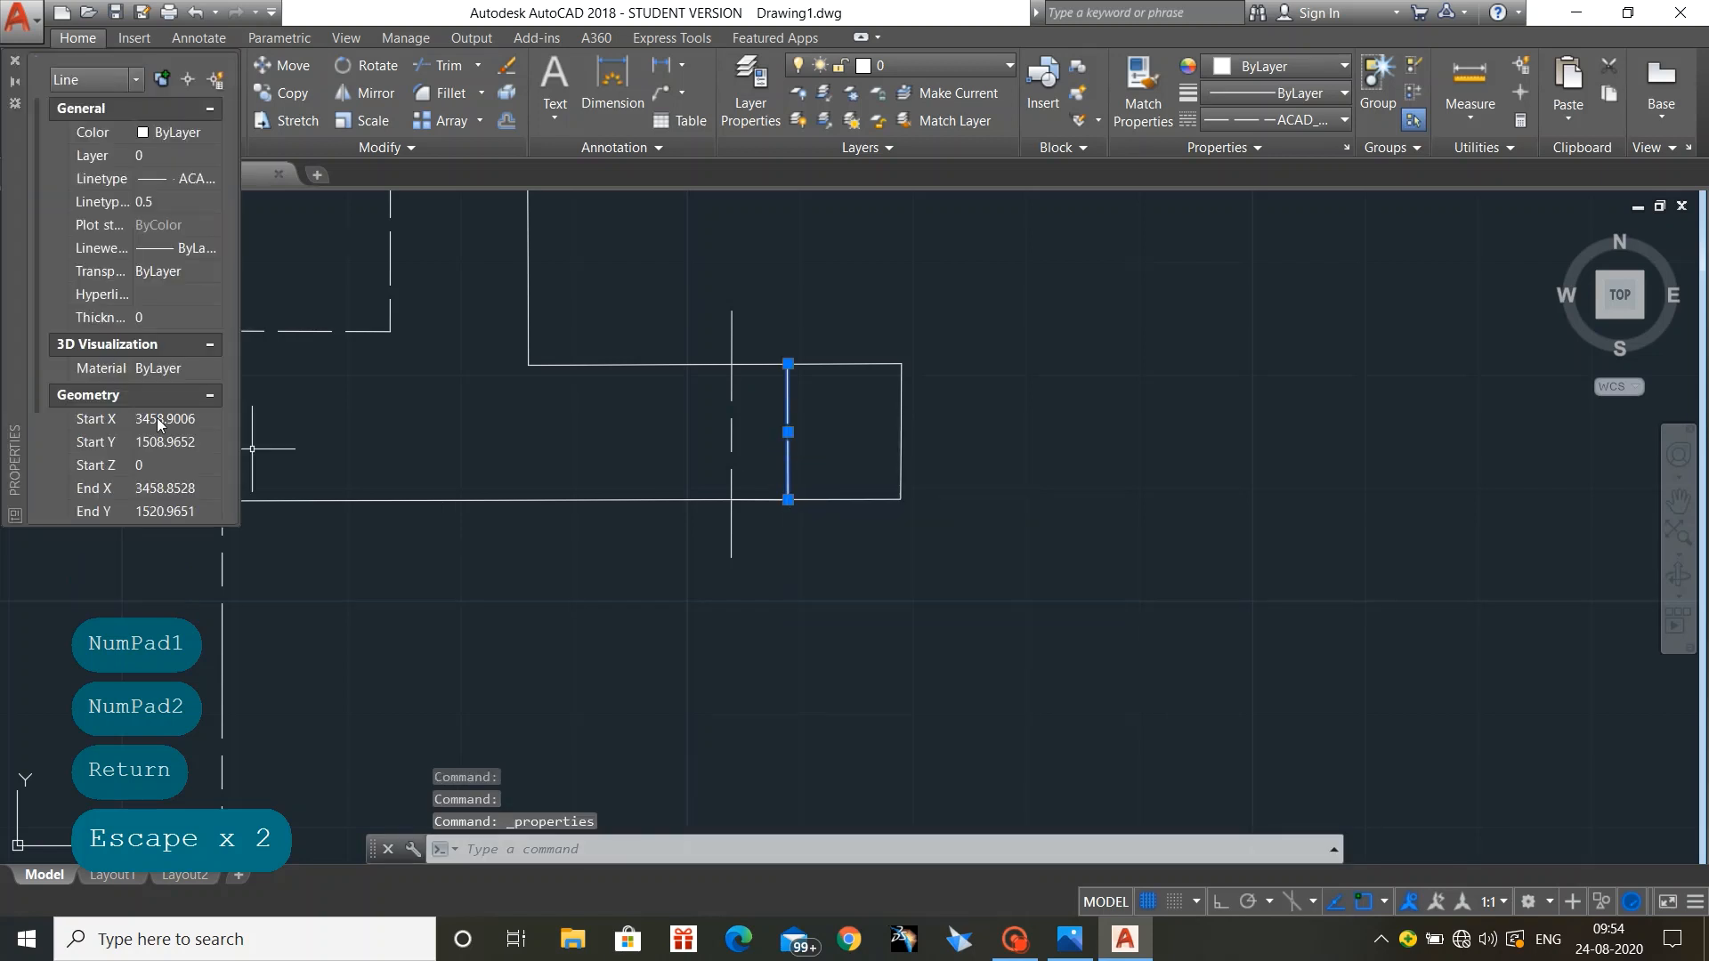
{"action": "left_click", "coordinate": [183, 201]}
{"action": "type", "text": "0.25"}
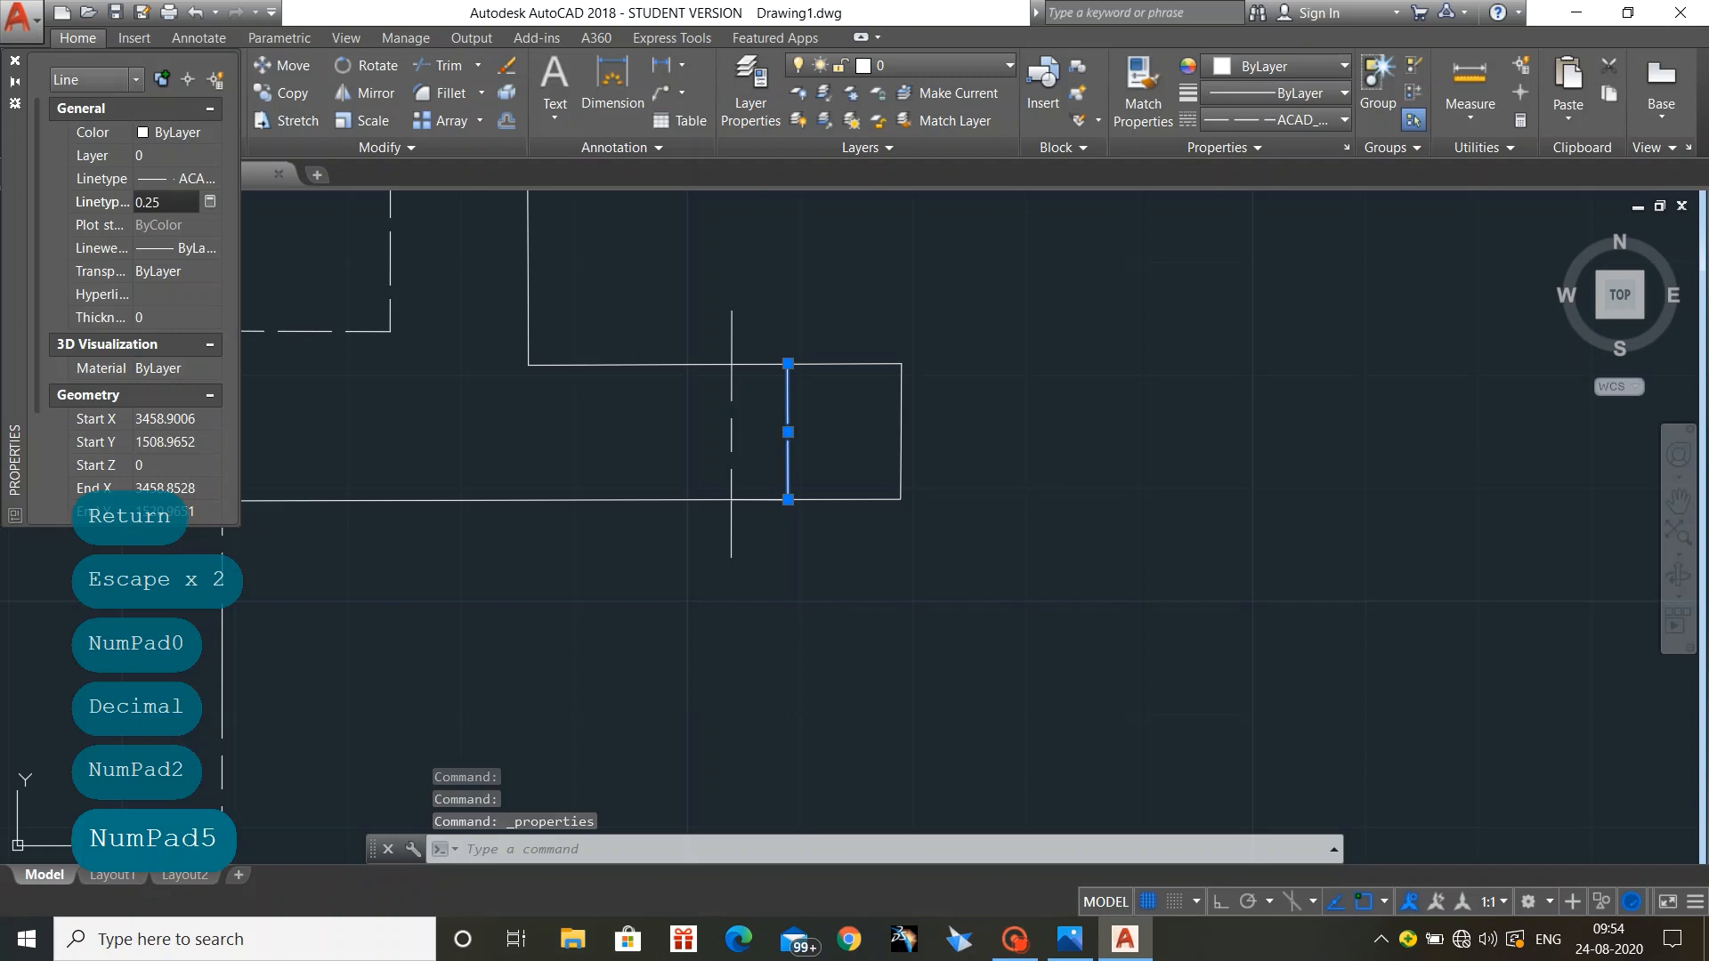
{"action": "key", "text": "Return"}
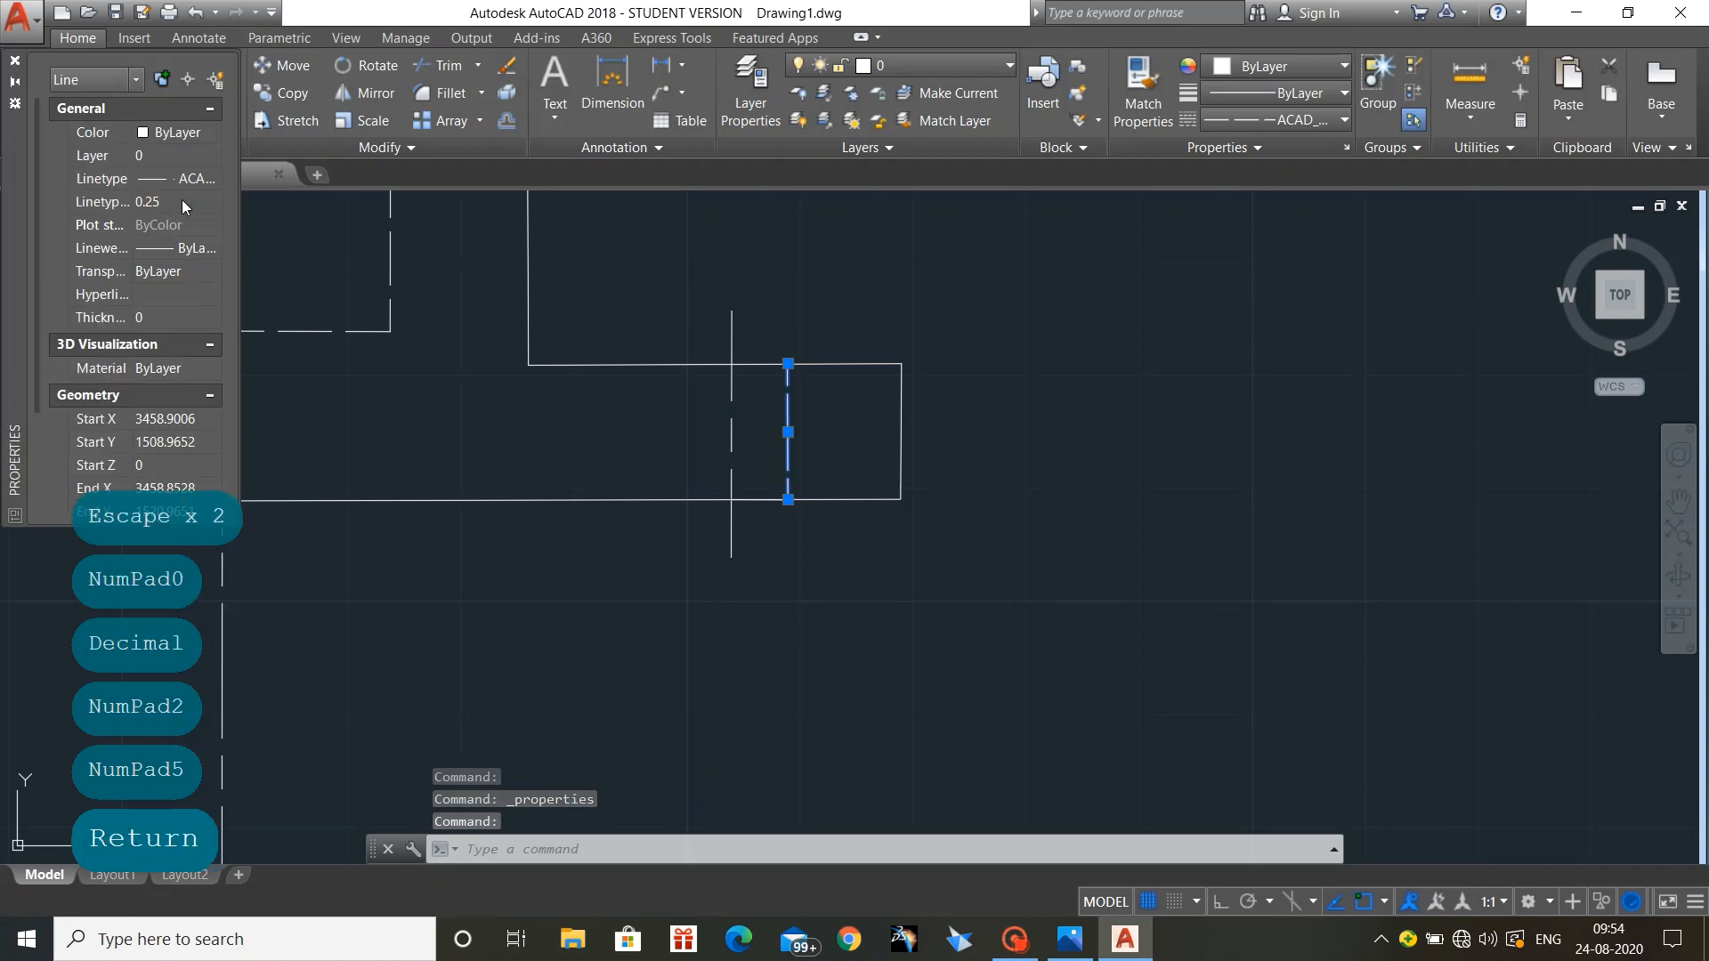
{"action": "key", "text": "Escape"}
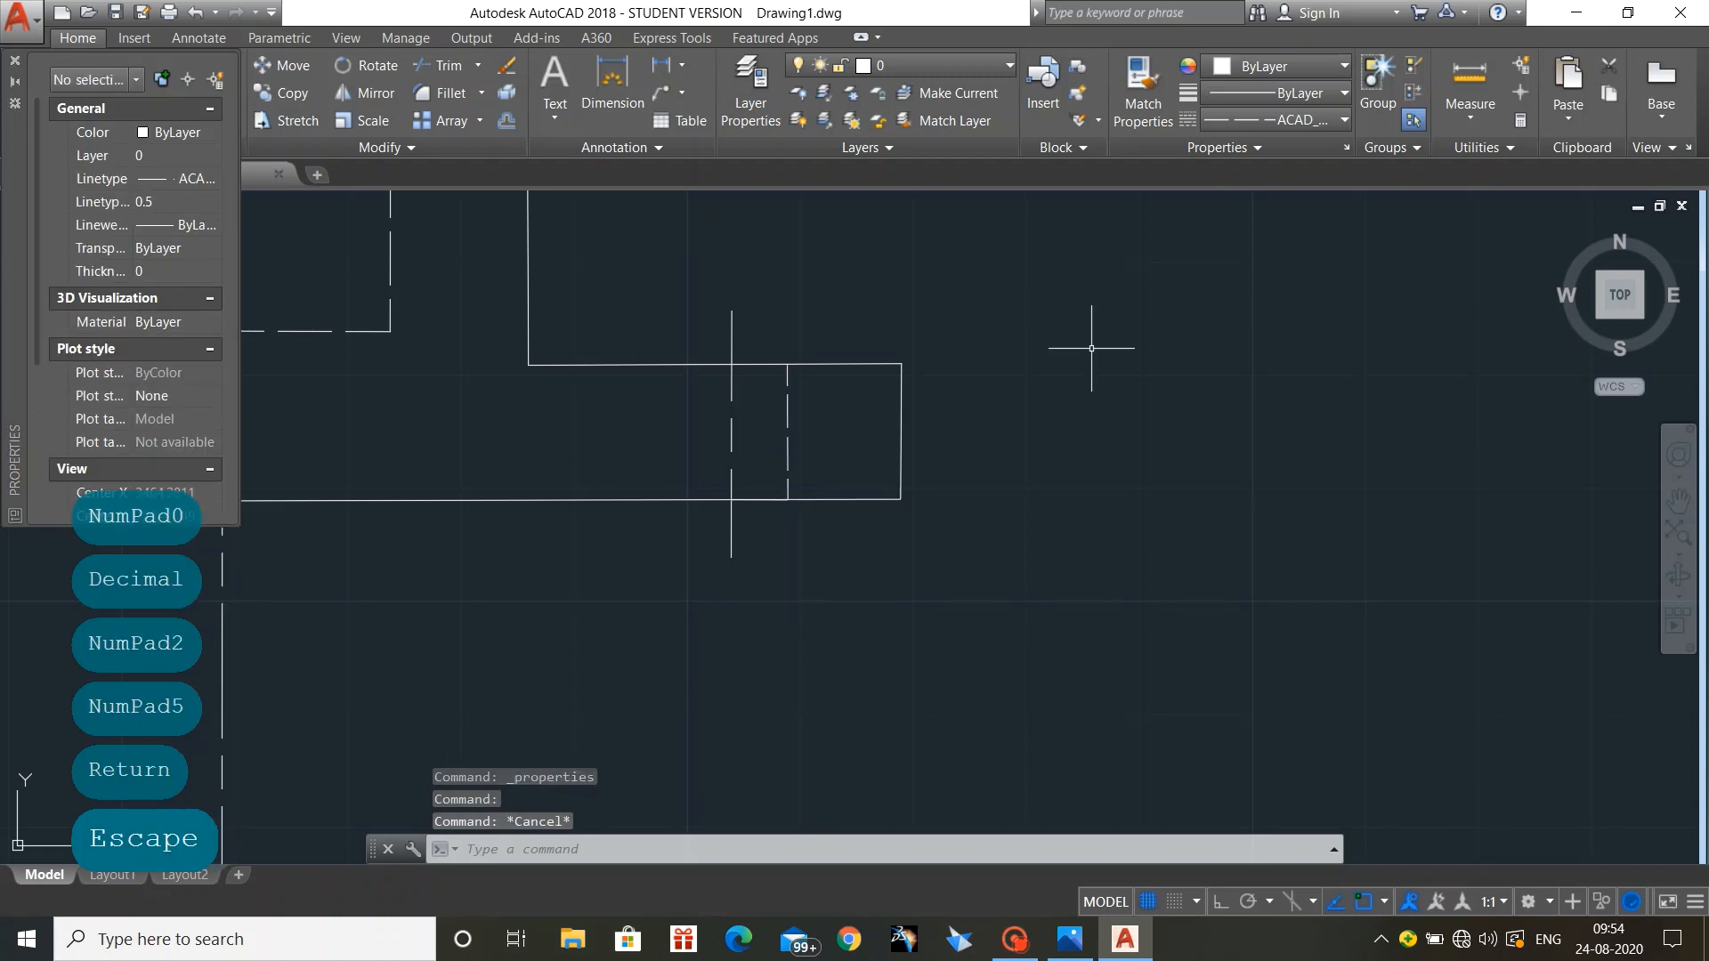
{"action": "left_click", "coordinate": [15, 63]}
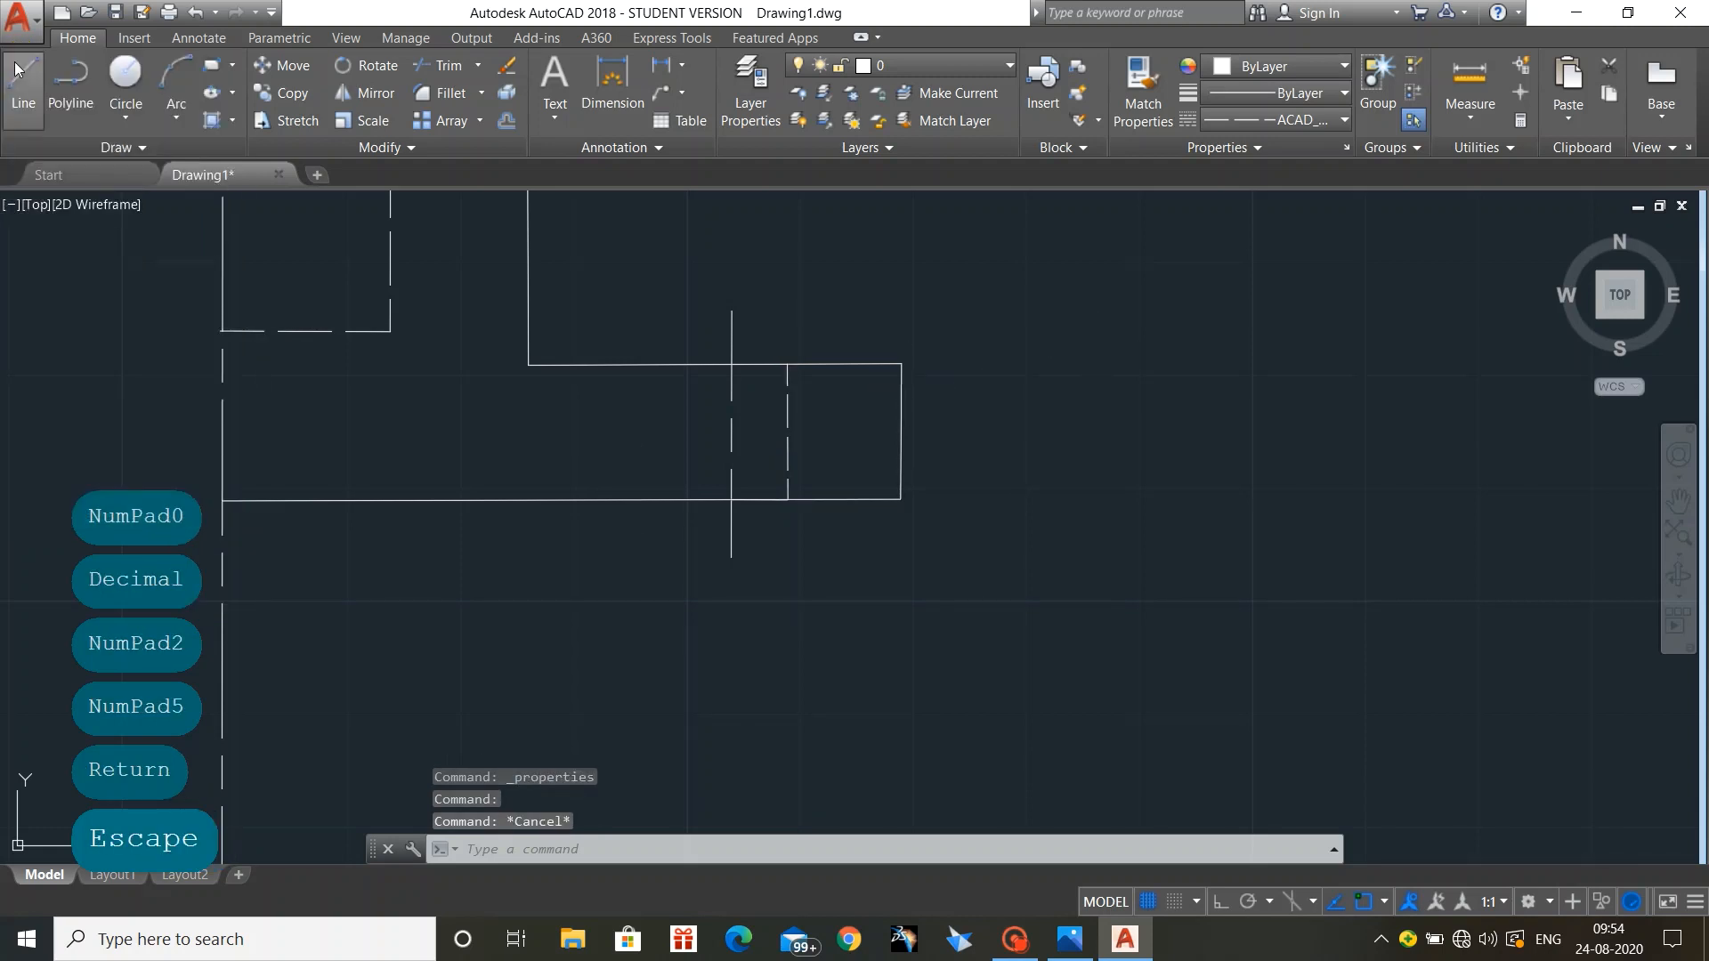
Step: Mirror the flange hole's vertical hidden line about the hole's centre line, keeping the source line
{"action": "left_click", "coordinate": [787, 460]}
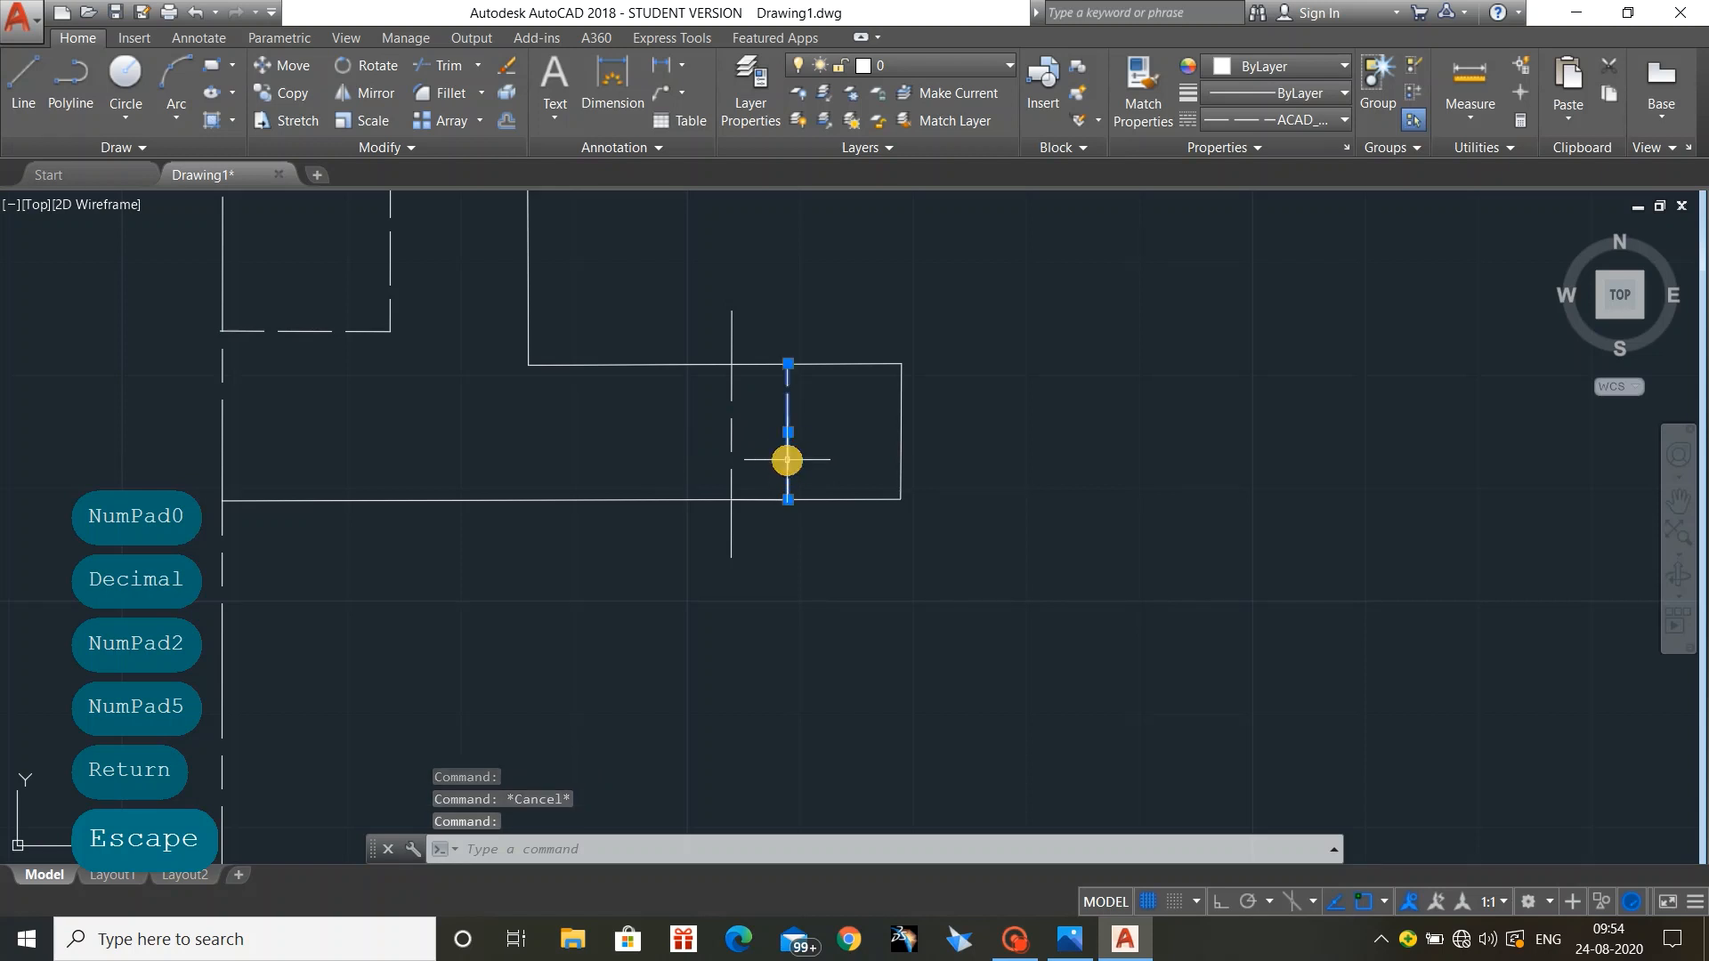
{"action": "left_click", "coordinate": [387, 89]}
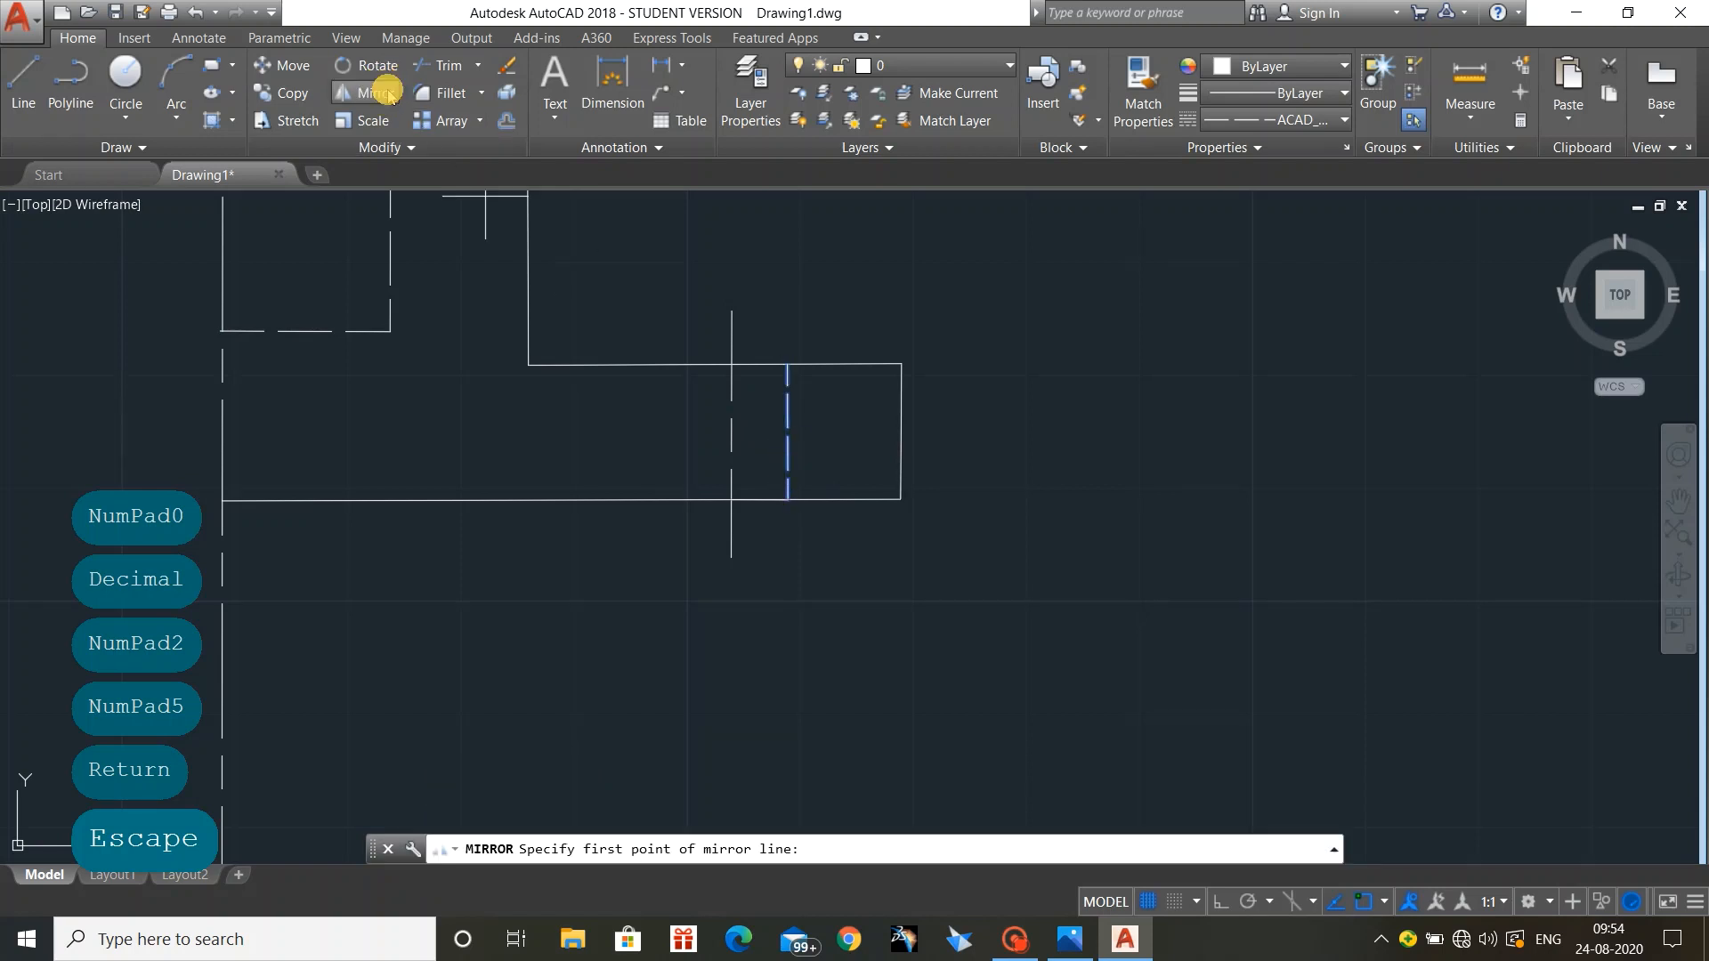
{"action": "left_click", "coordinate": [731, 432]}
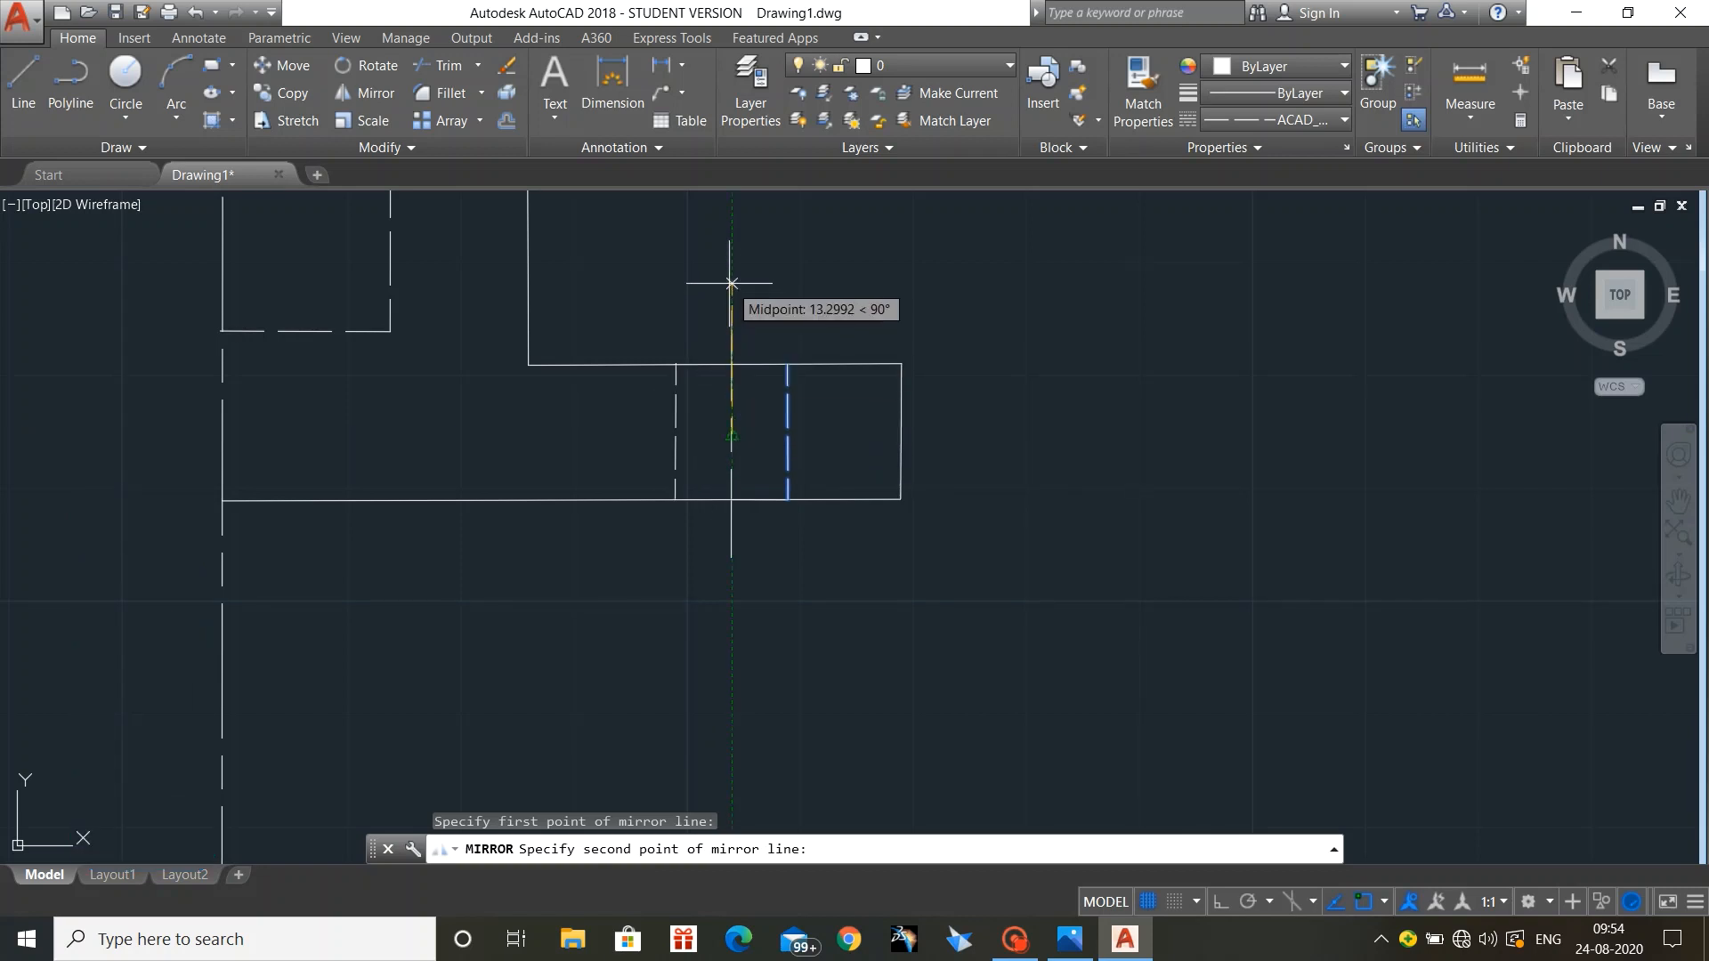
{"action": "left_click", "coordinate": [732, 283]}
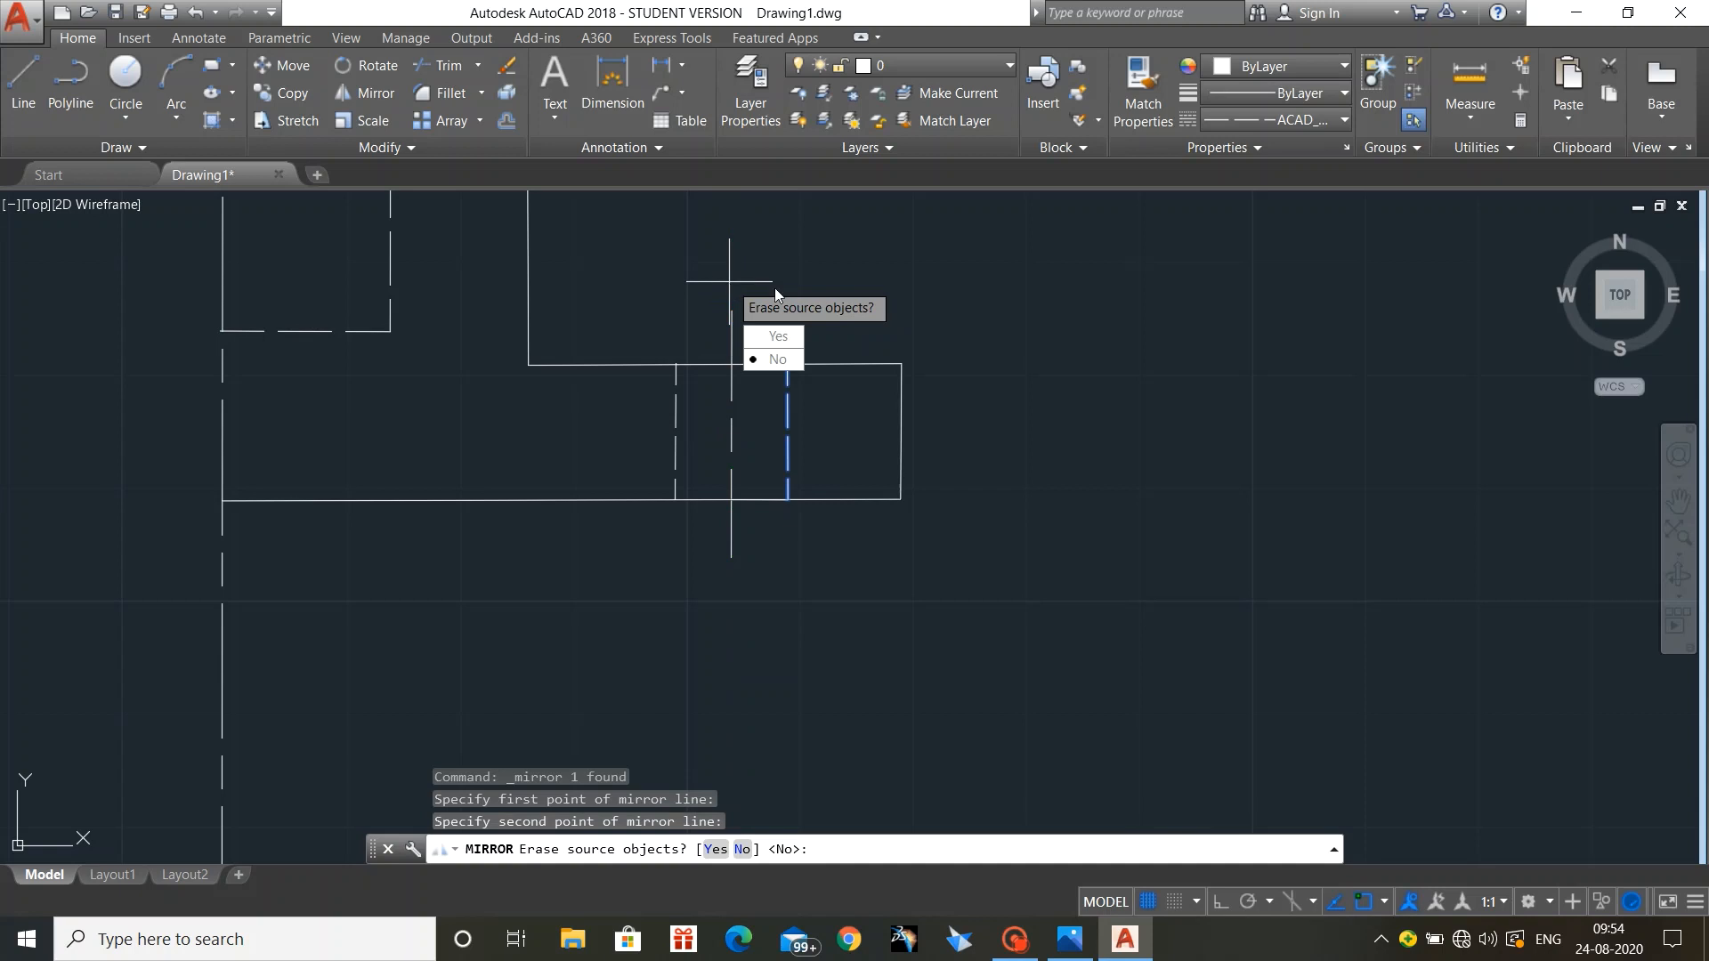
{"action": "left_click", "coordinate": [774, 359]}
{"action": "key", "text": "Escape"}
{"action": "key", "text": "Escape"}
{"action": "key", "text": "Escape"}
{"action": "scroll", "coordinate": [917, 263], "scroll_direction": "down", "scroll_amount": 2}
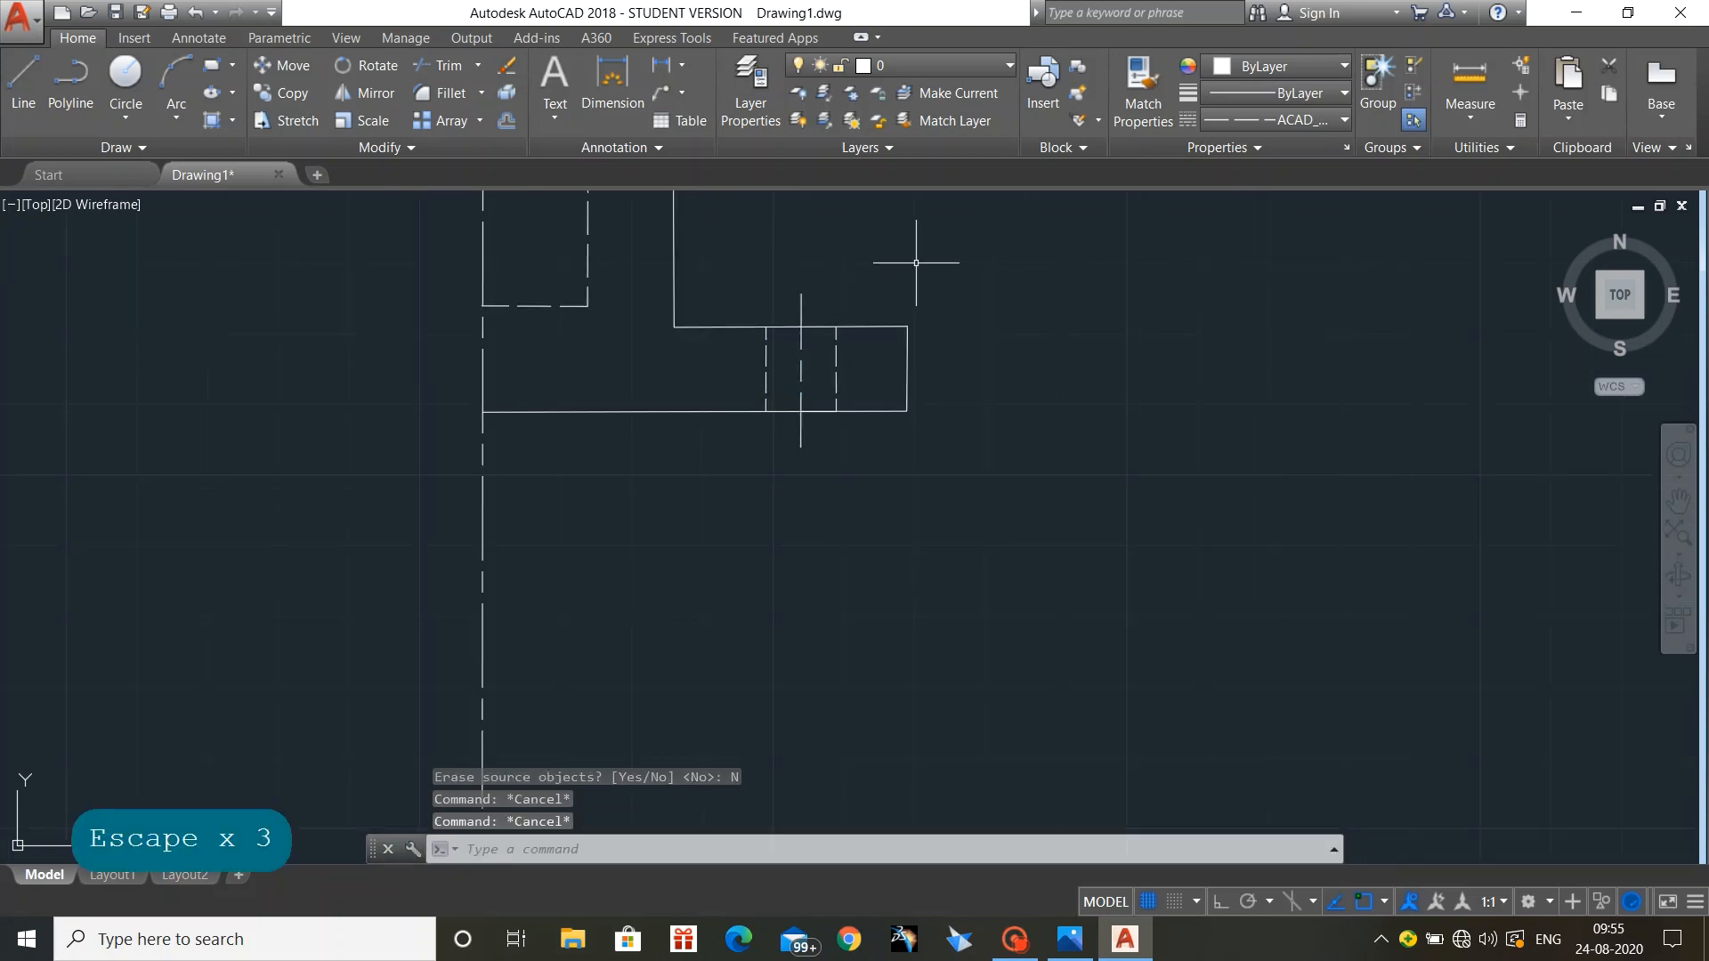
Step: Mirror the half front view, including its hidden lines and hole centre line, about the main vertical centre line, keeping the source objects
{"action": "middle_click_drag", "start_coordinate": [928, 347], "coordinate": [1021, 560]}
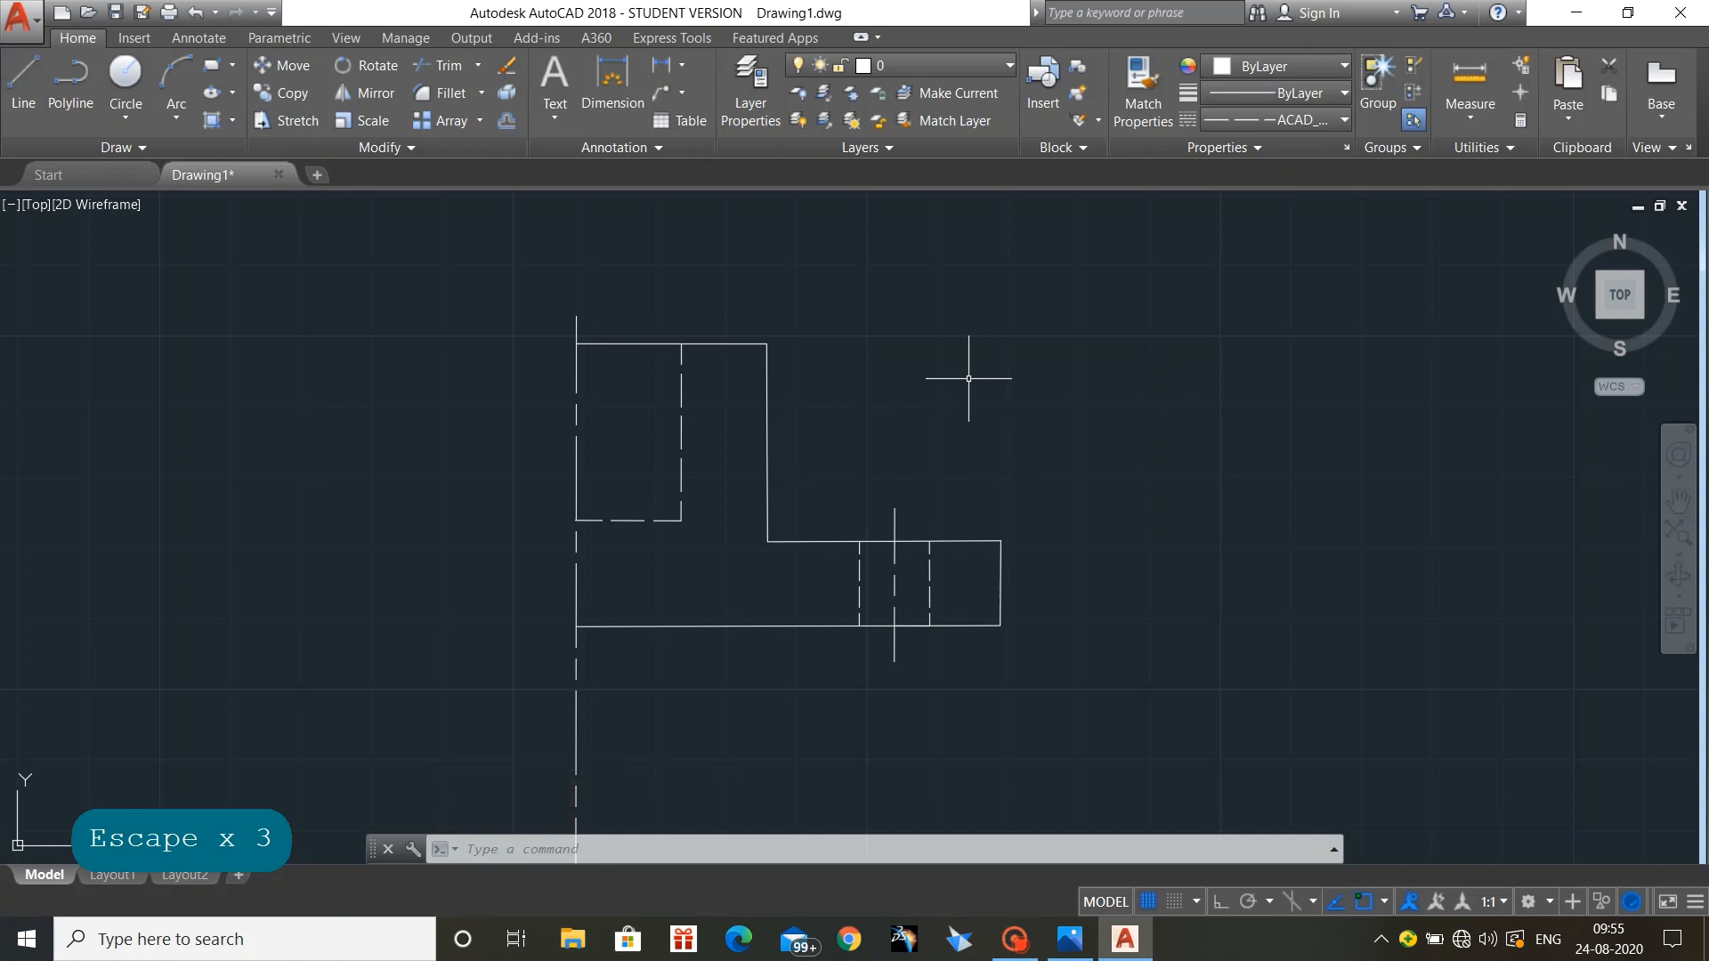
{"action": "left_click", "coordinate": [473, 252]}
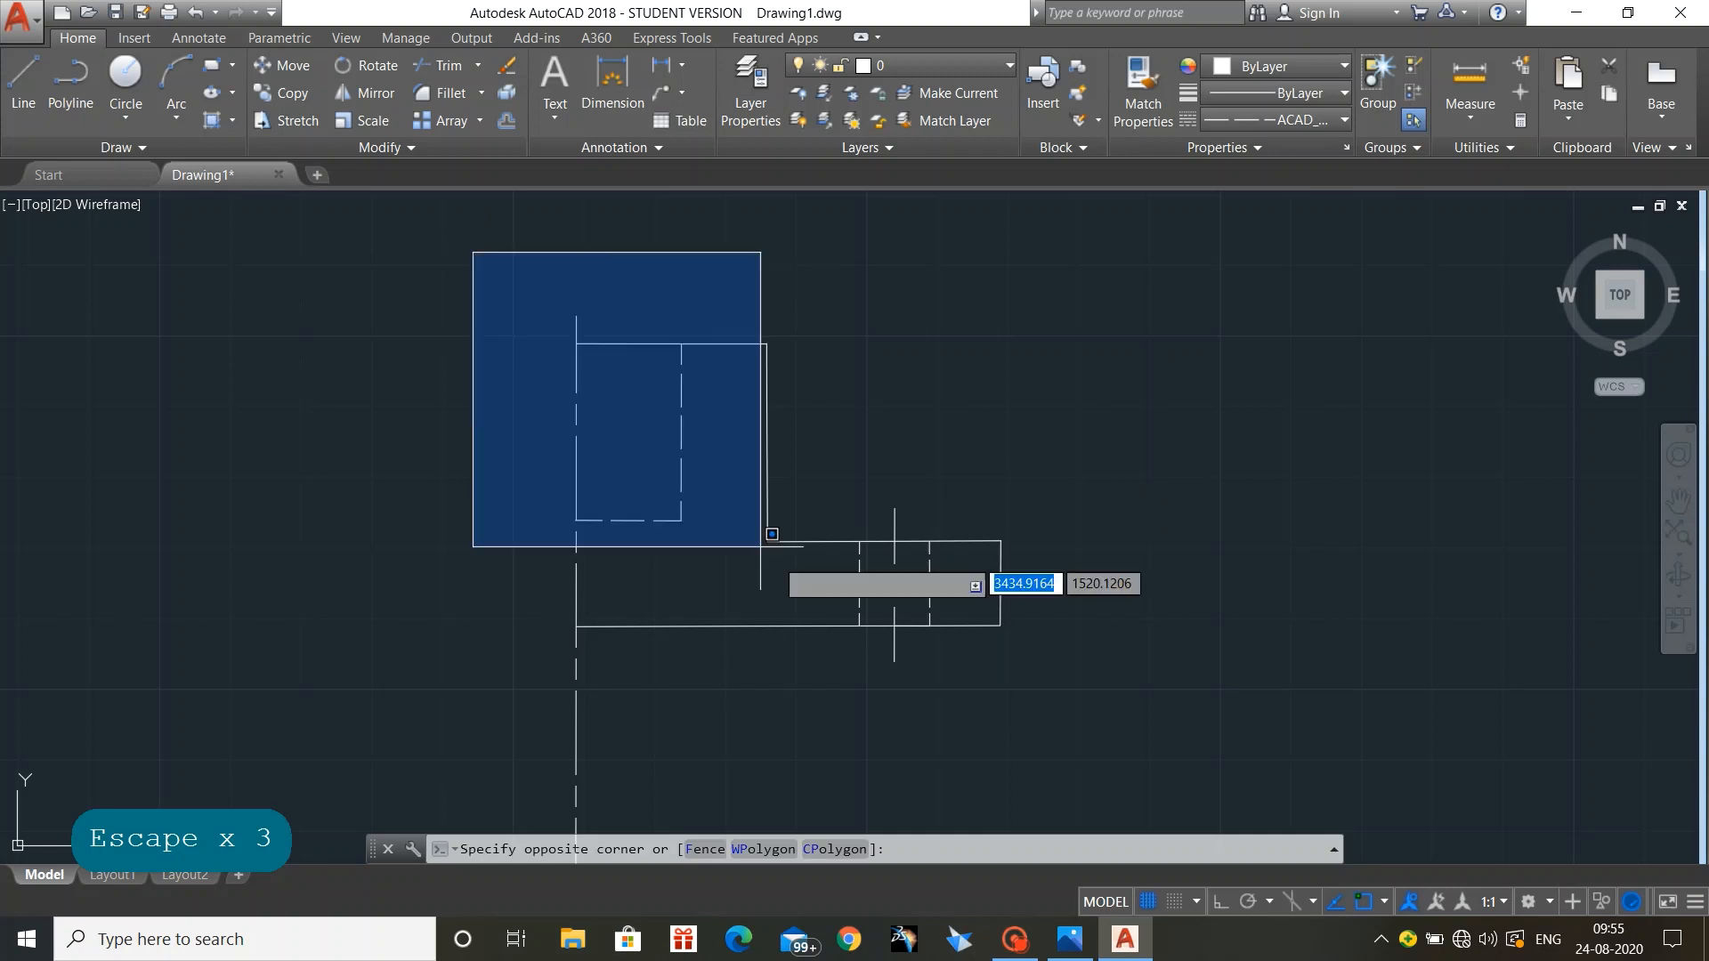
{"action": "left_click", "coordinate": [1033, 689]}
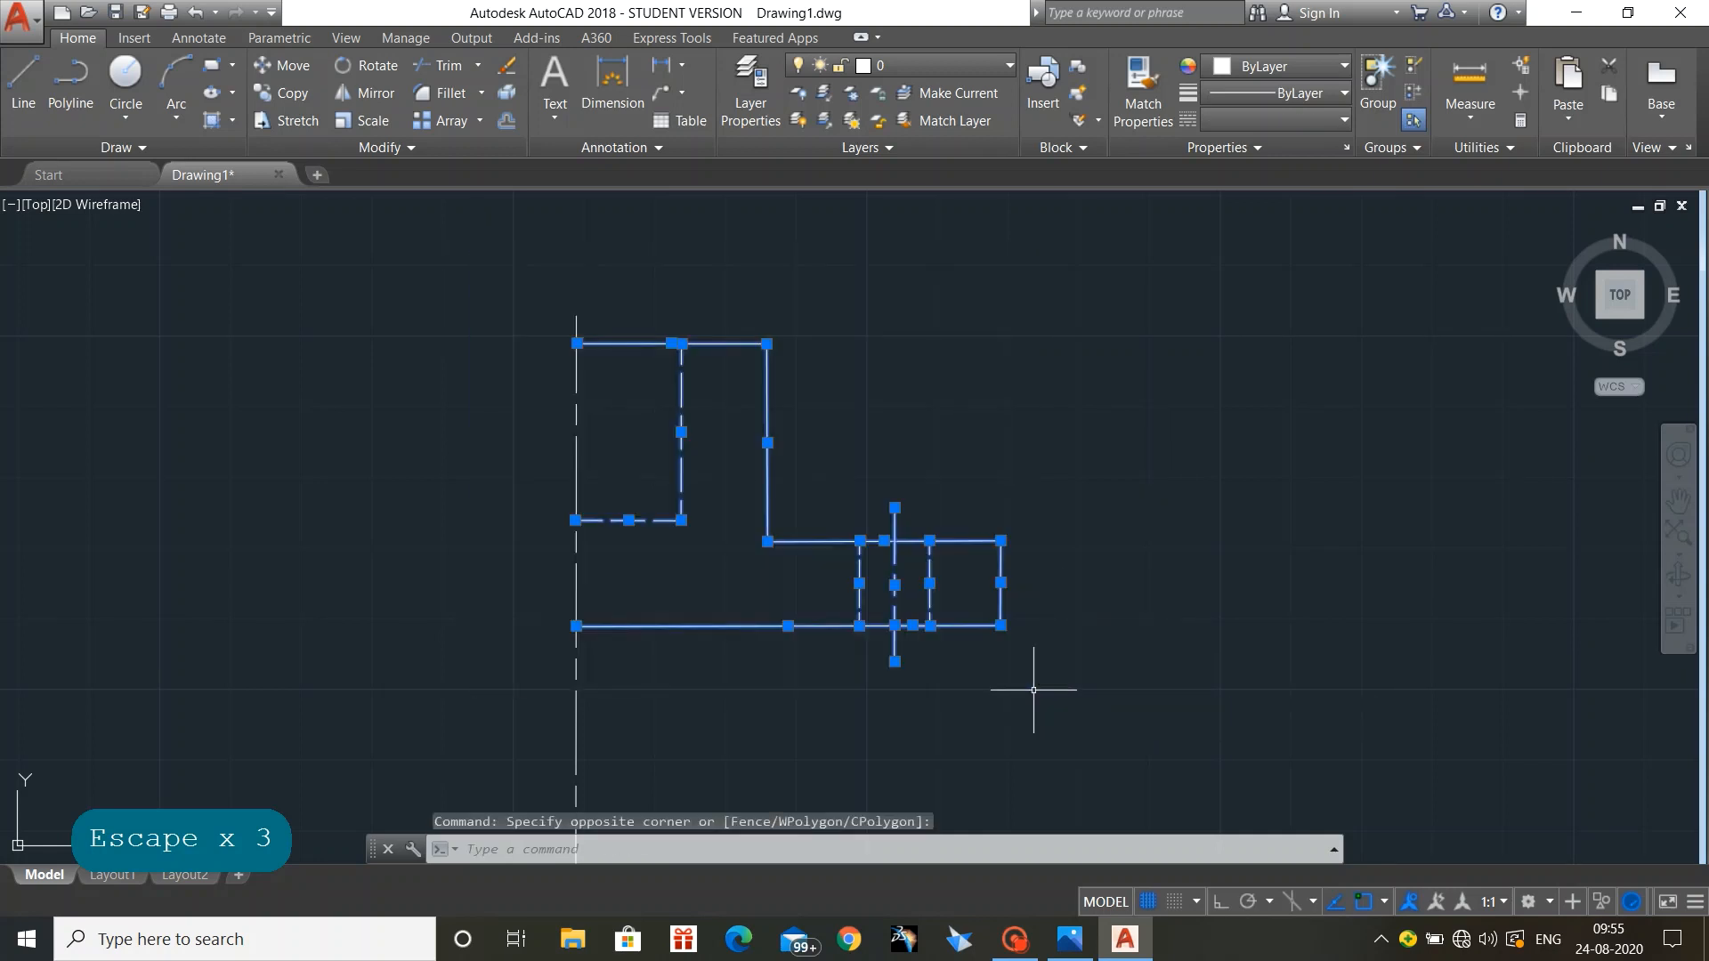
{"action": "left_click", "coordinate": [367, 94]}
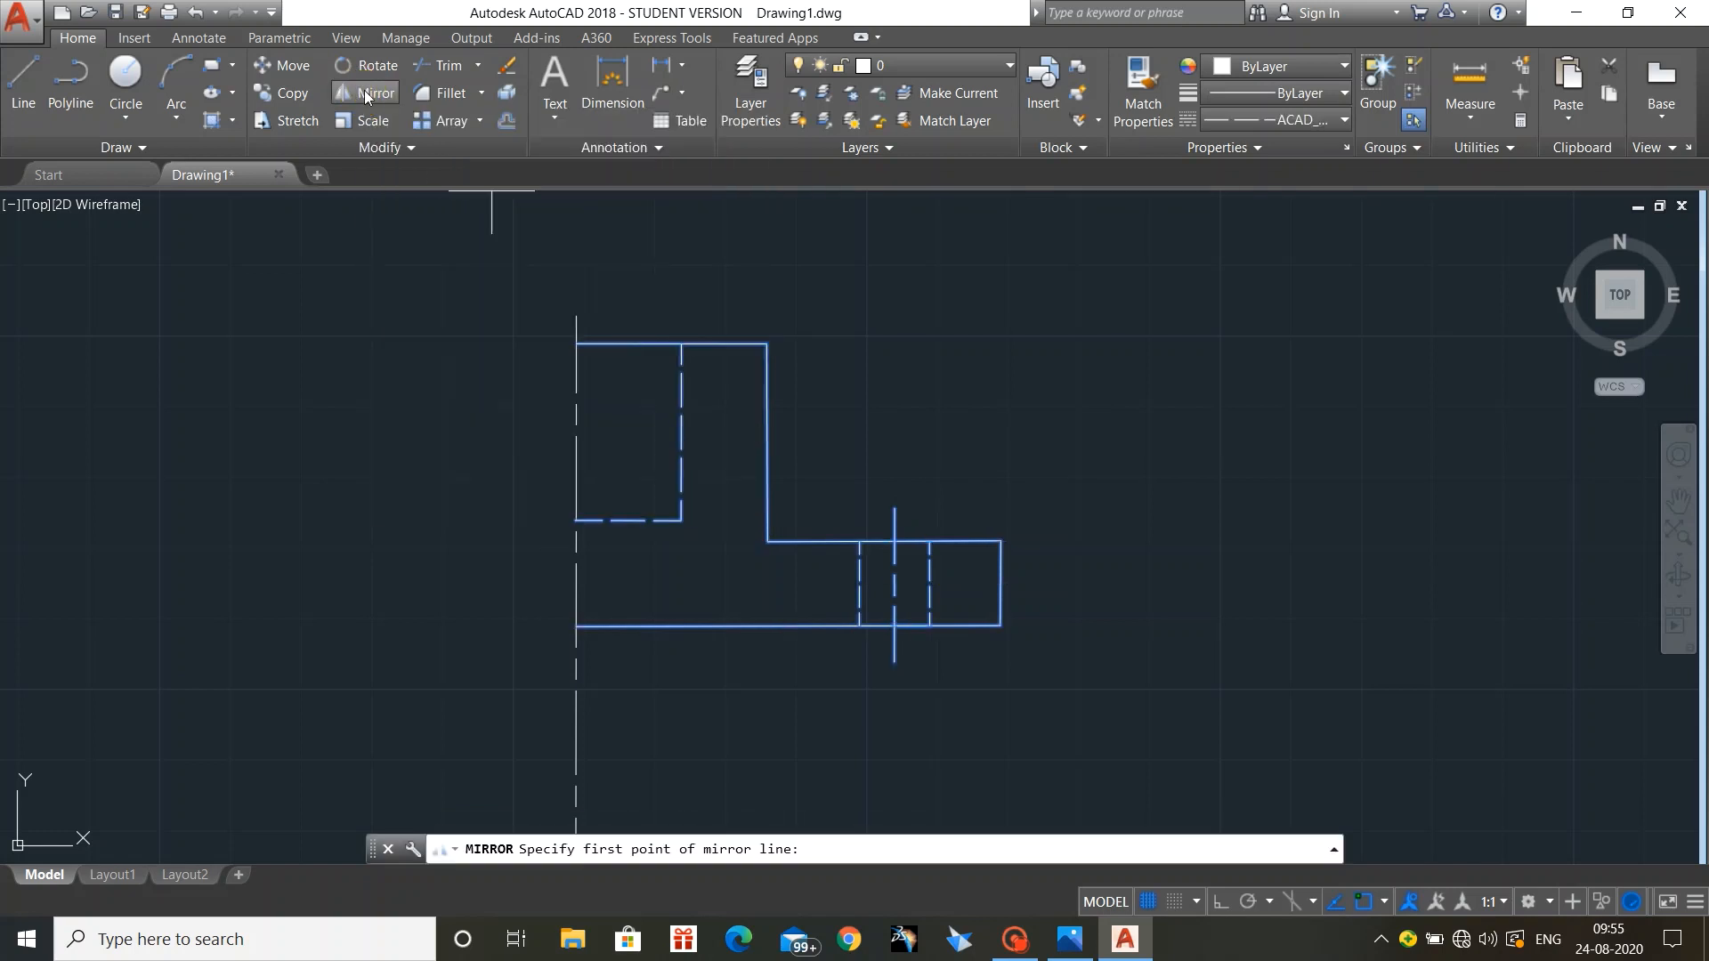
{"action": "left_click", "coordinate": [576, 626]}
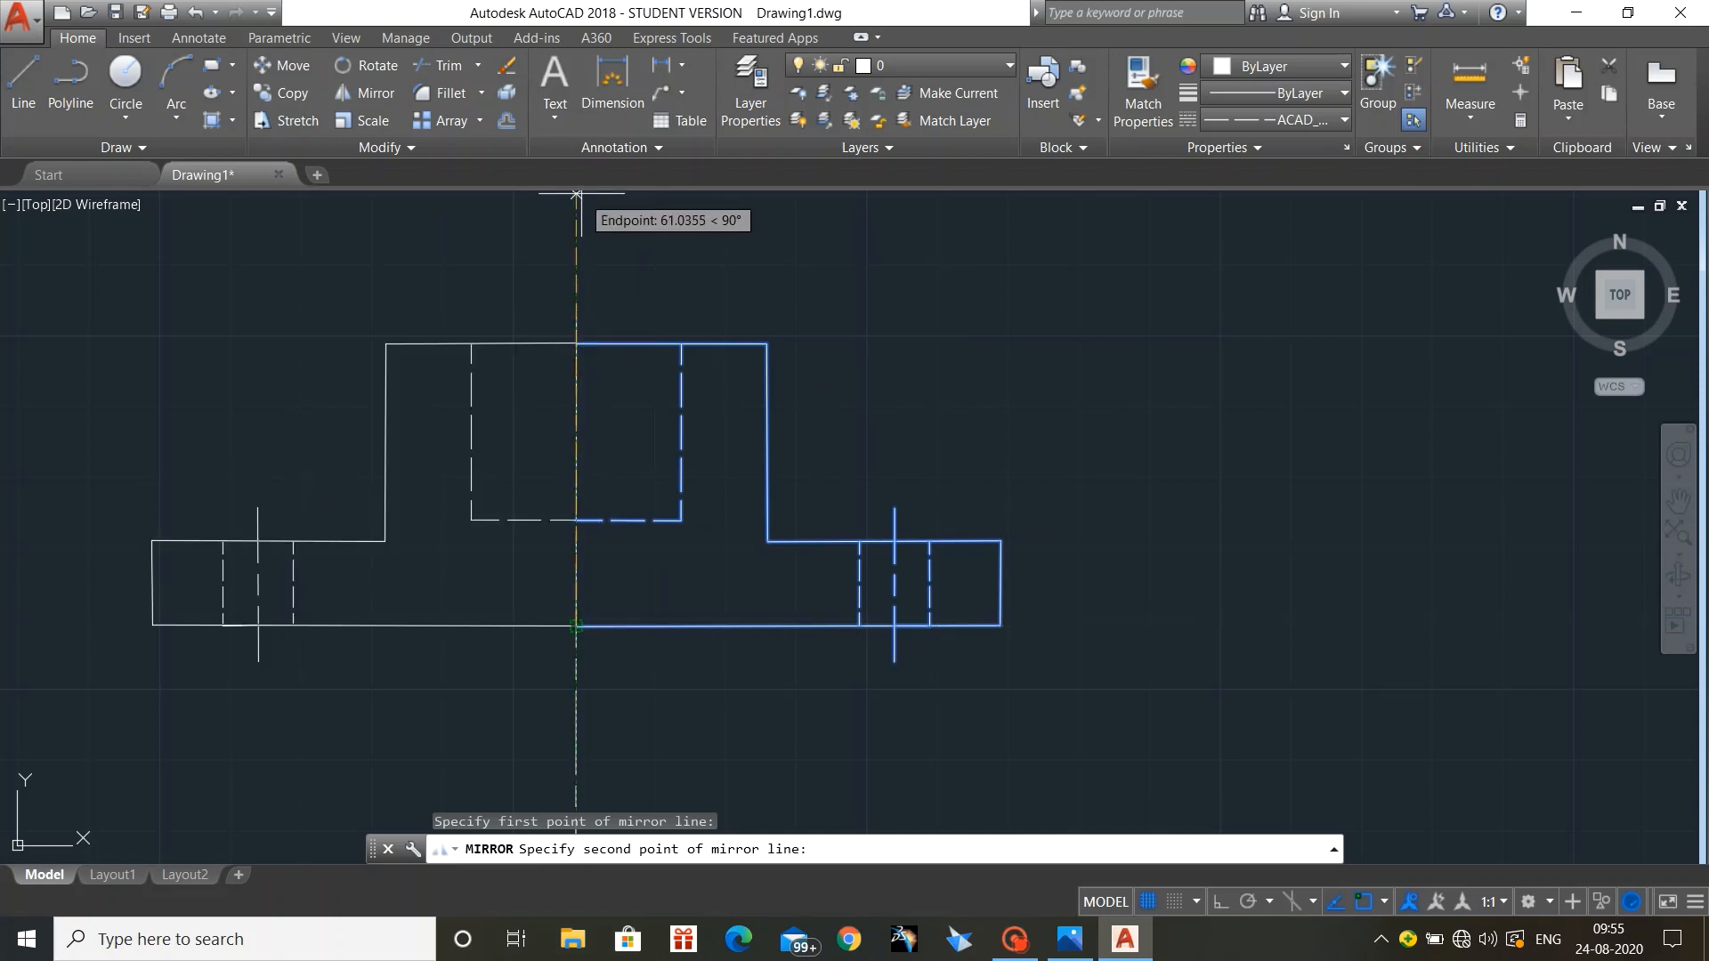
{"action": "left_click", "coordinate": [576, 193]}
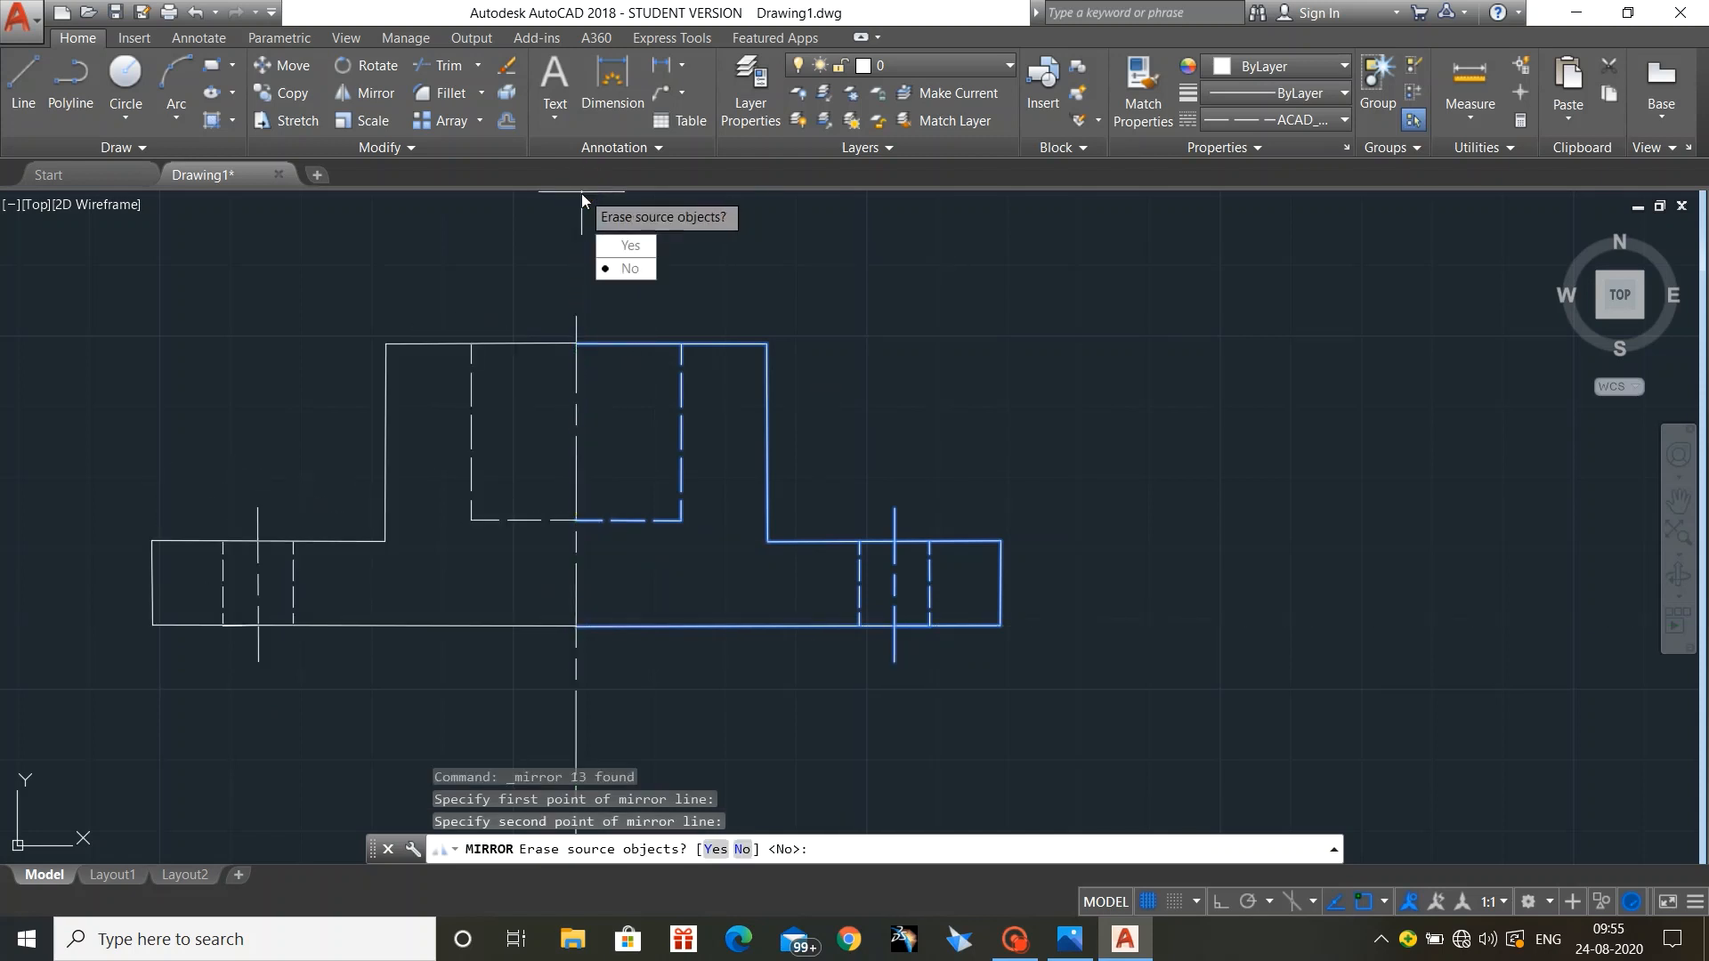
{"action": "left_click", "coordinate": [630, 269]}
Step: Stretch the upper end of the front view's main vertical centre line further above the boss
{"action": "mouse_move", "coordinate": [890, 371]}
{"action": "middle_mouse_down"}
{"action": "mouse_move", "coordinate": [988, 364]}
{"action": "mouse_move", "coordinate": [978, 351]}
{"action": "middle_mouse_up"}
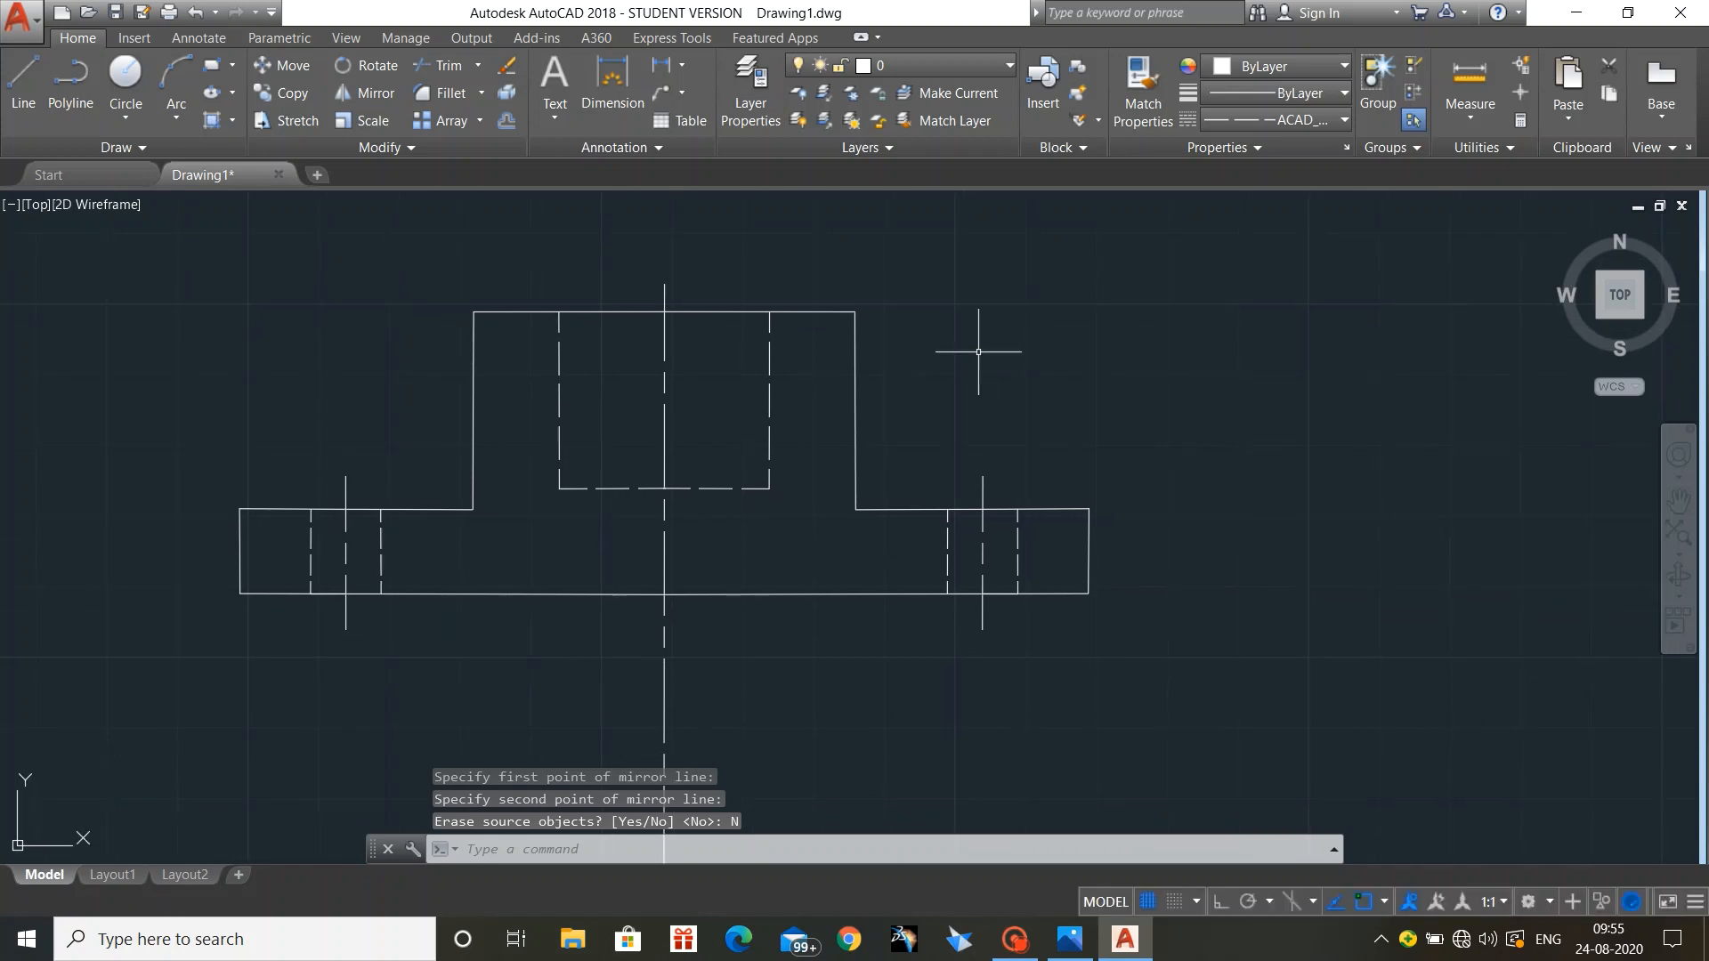
{"action": "left_click", "coordinate": [663, 291]}
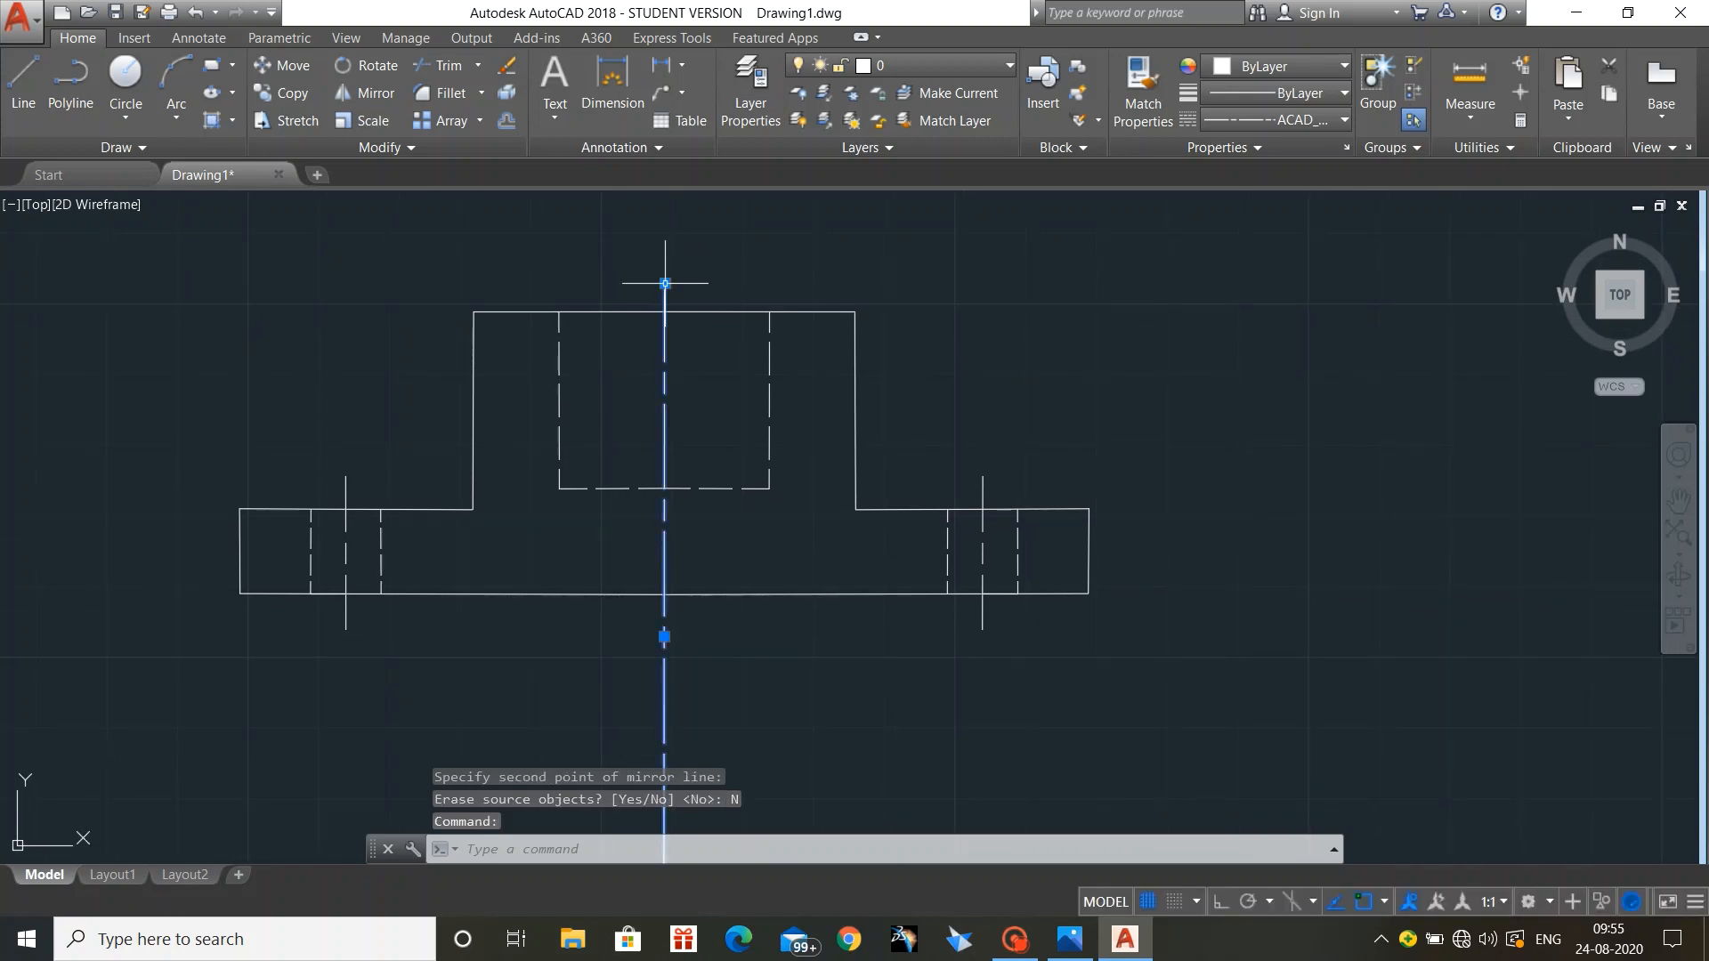
{"action": "left_click", "coordinate": [664, 251]}
{"action": "key", "text": "Escape"}
{"action": "key", "text": "Escape"}
{"action": "key", "text": "Escape"}
{"action": "key", "text": "Escape"}
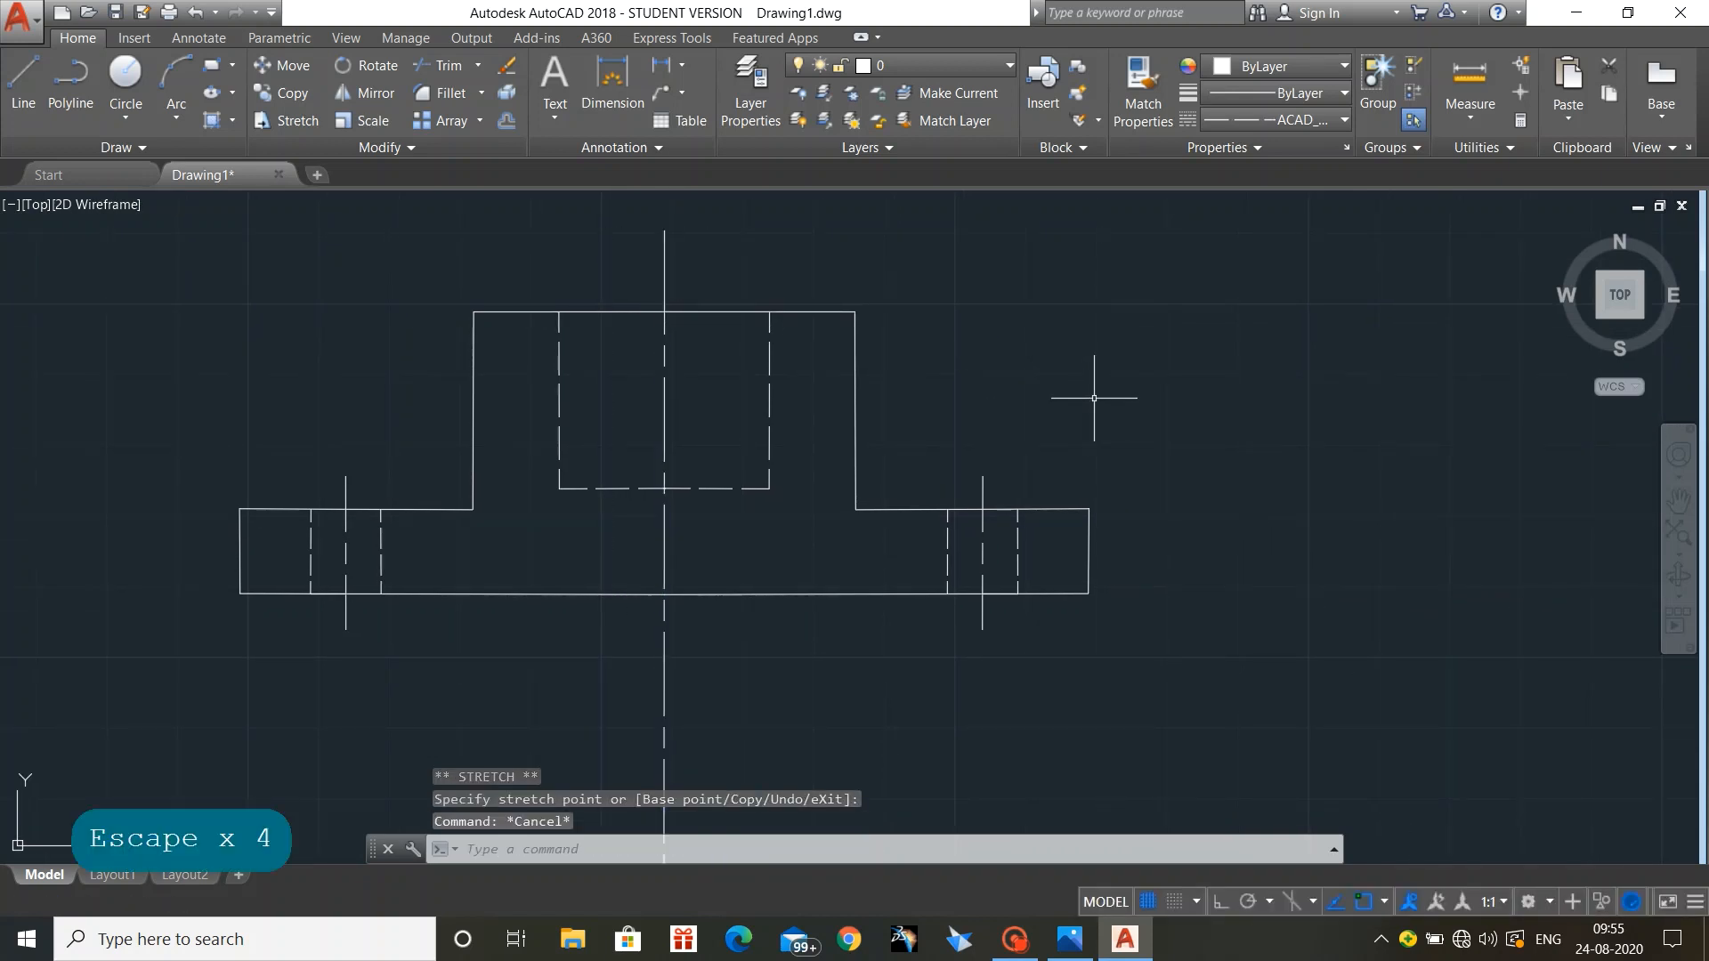
Step: Stretch the lower end of the main vertical centre line further down into the top view area
{"action": "scroll", "coordinate": [1108, 415], "scroll_direction": "down", "scroll_amount": 2}
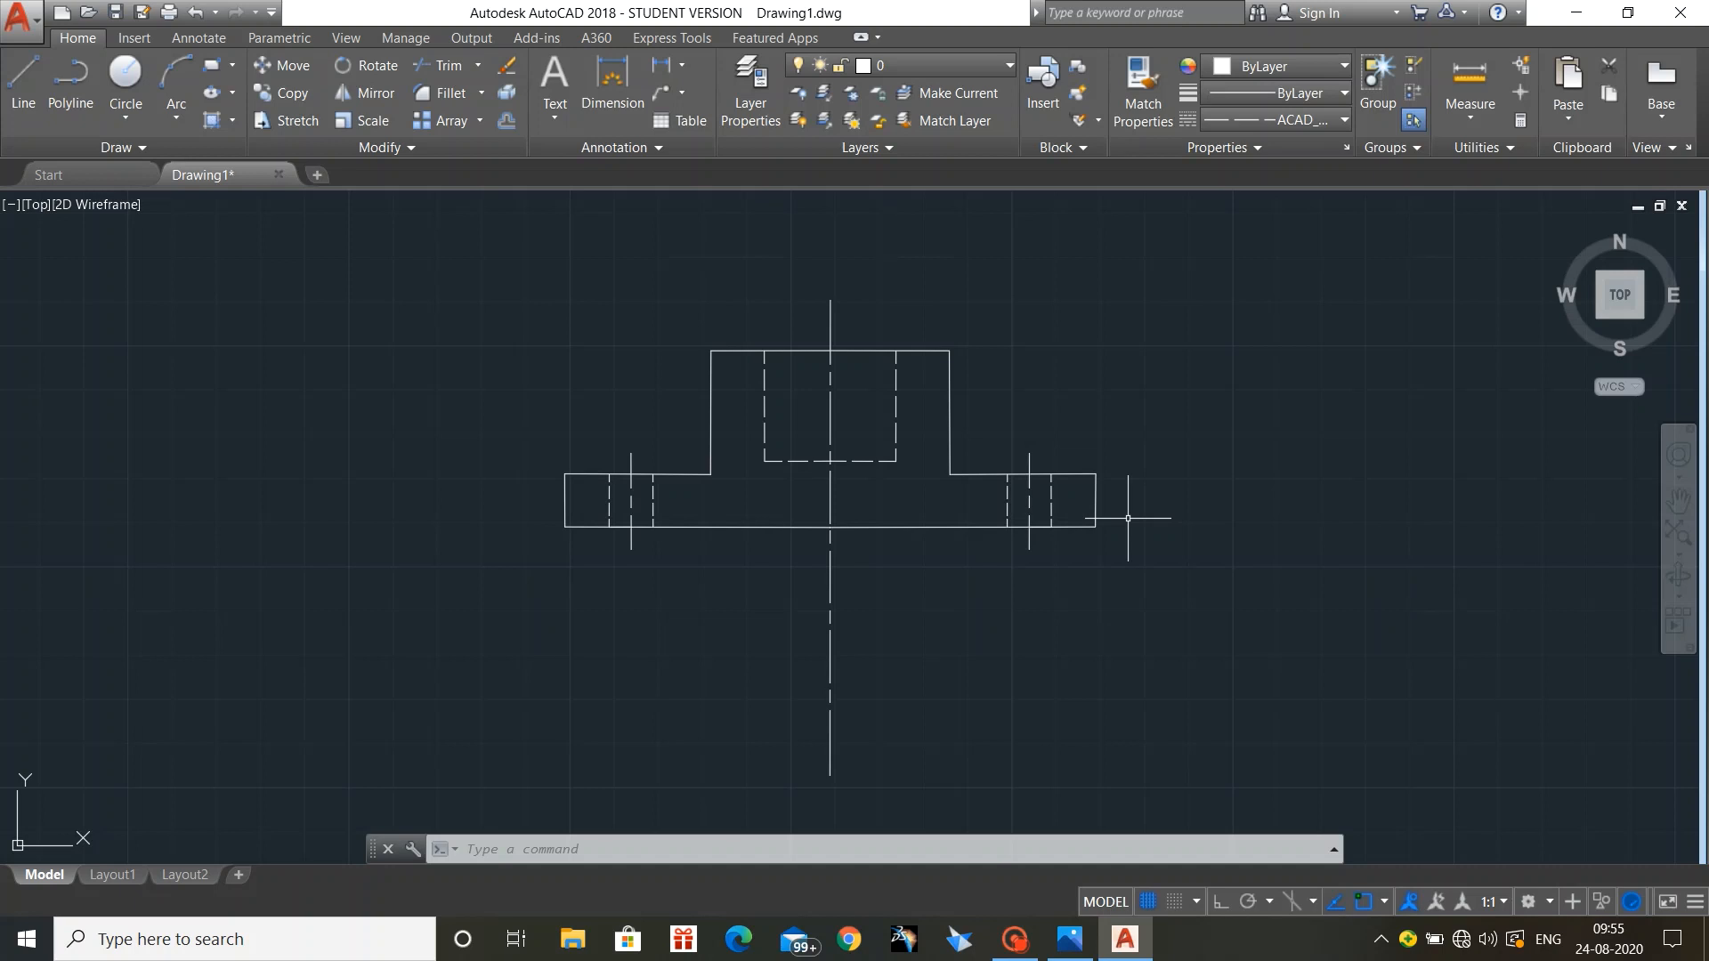
{"action": "mouse_move", "coordinate": [941, 664]}
{"action": "middle_mouse_down"}
{"action": "mouse_move", "coordinate": [911, 575]}
{"action": "mouse_move", "coordinate": [923, 591]}
{"action": "middle_mouse_up"}
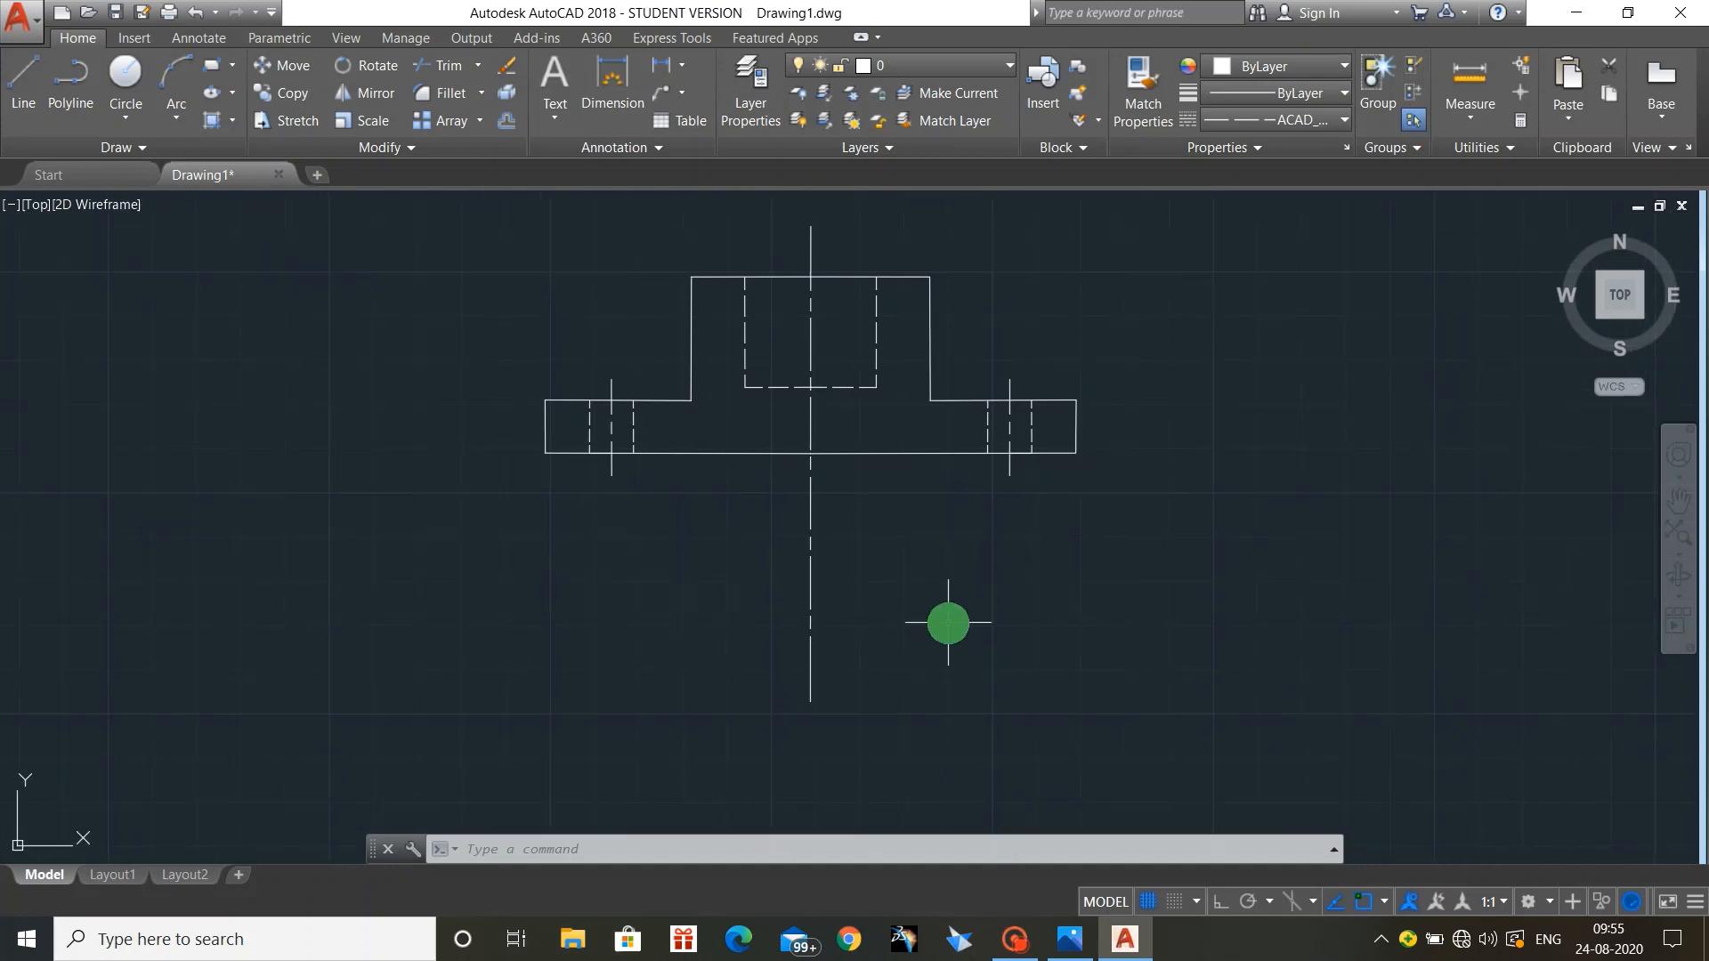
{"action": "left_click", "coordinate": [811, 673]}
{"action": "left_click", "coordinate": [810, 701]}
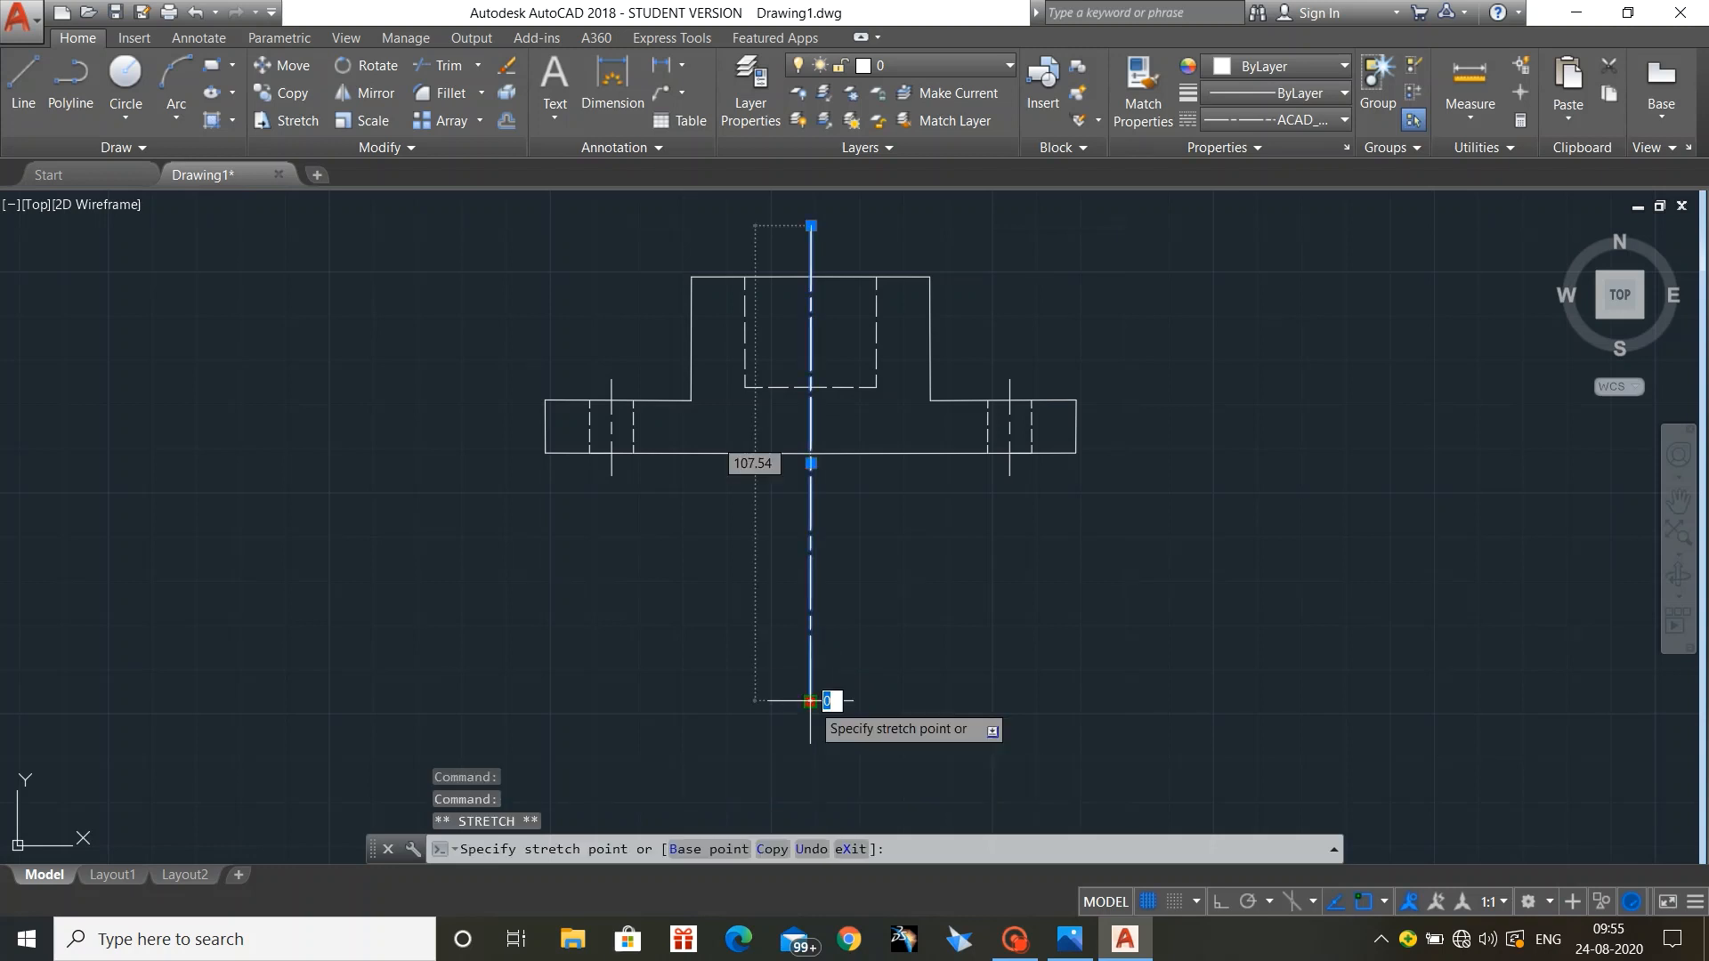
{"action": "left_click", "coordinate": [810, 800]}
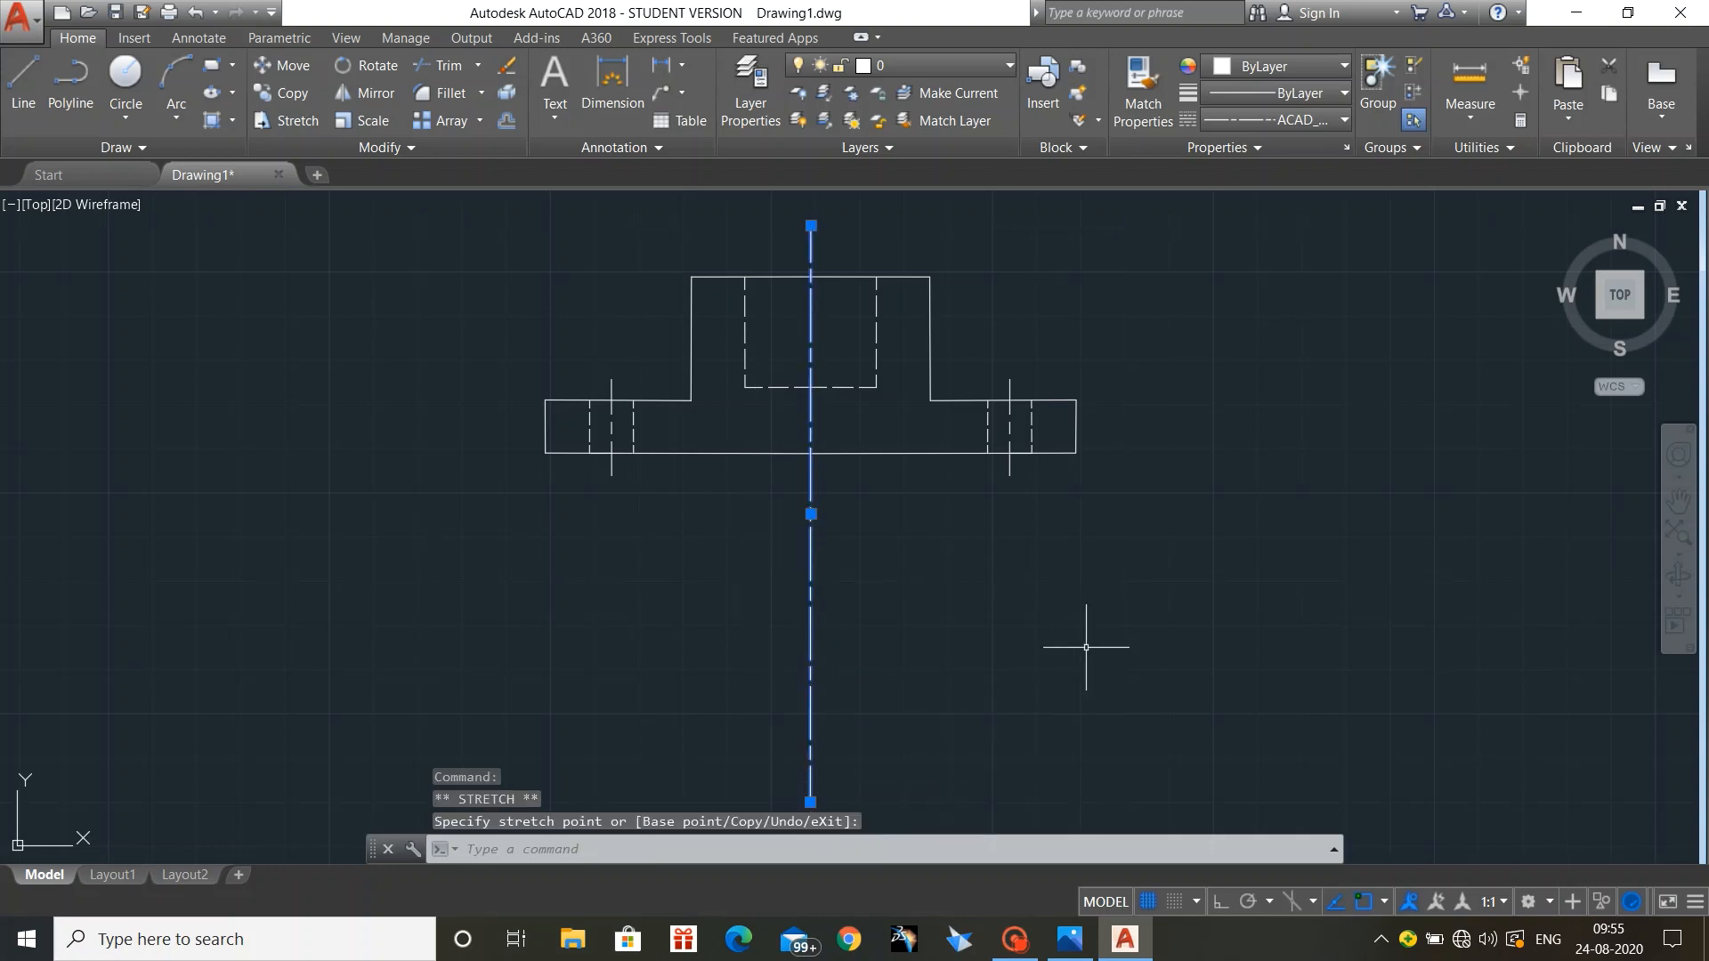
{"action": "key", "text": "Escape"}
{"action": "key", "text": "Escape"}
{"action": "key", "text": "Escape"}
{"action": "key", "text": "Escape"}
{"action": "key", "text": "Escape"}
{"action": "key", "text": "Escape"}
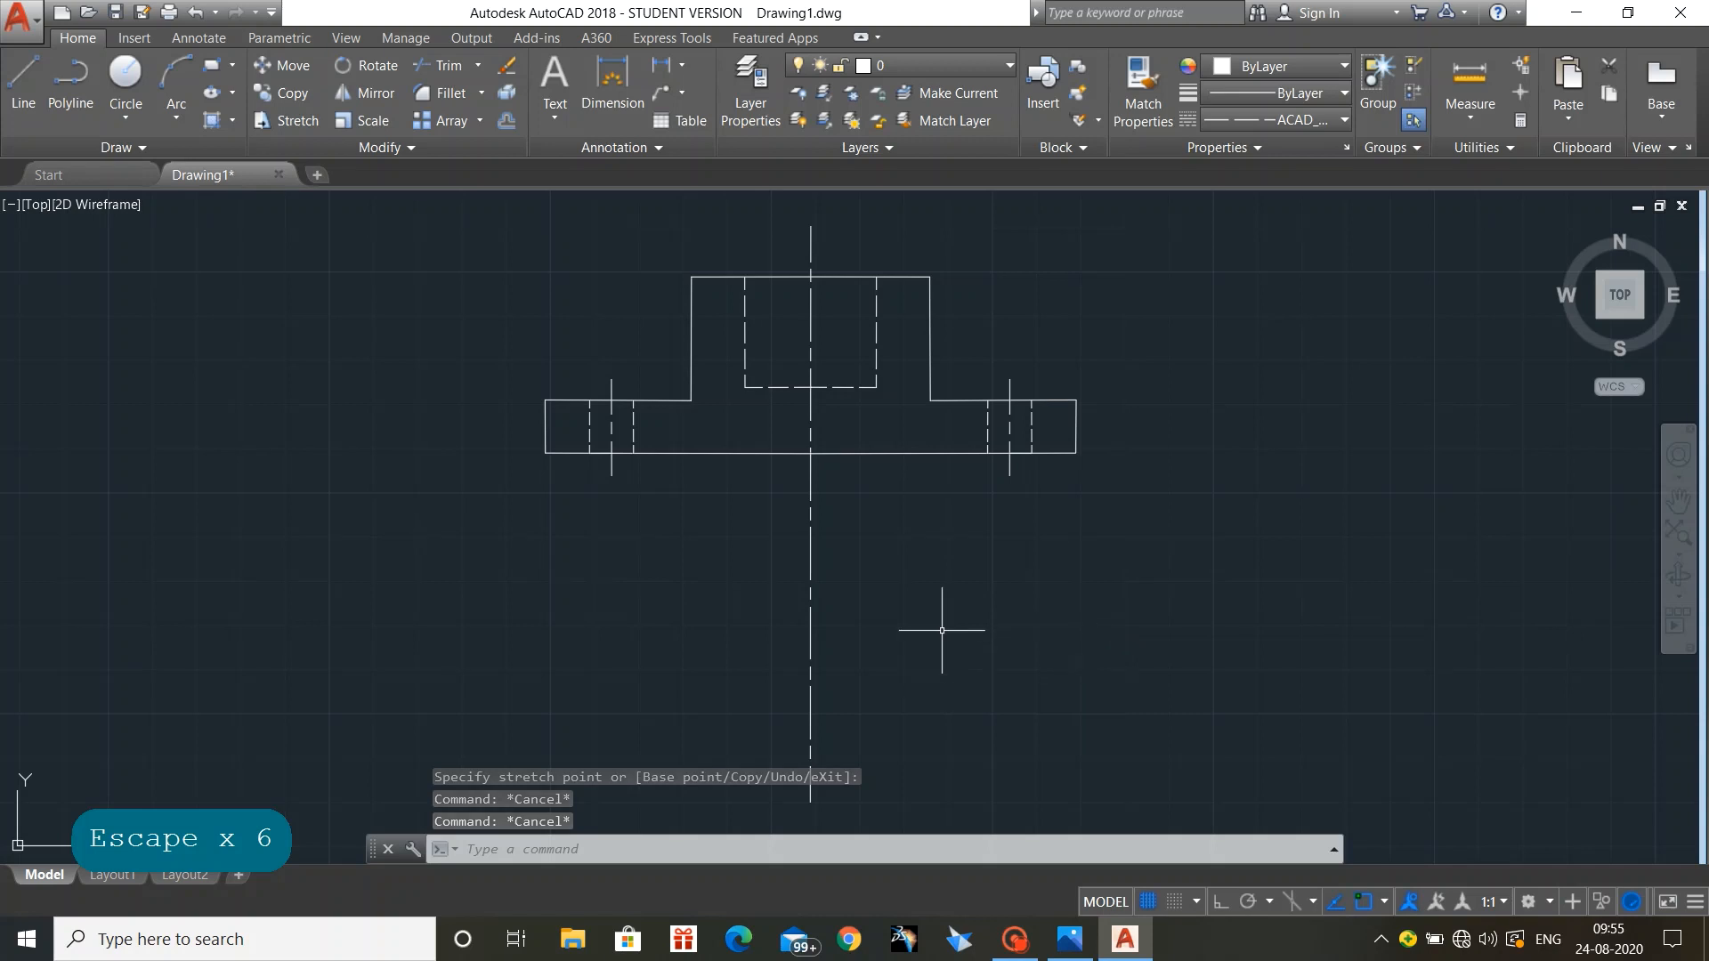
Step: Check the reference image, then draw a 30 diameter circle with ByLayer linetype, centred on the vertical centre line below the front view
{"action": "left_click", "coordinate": [1069, 939]}
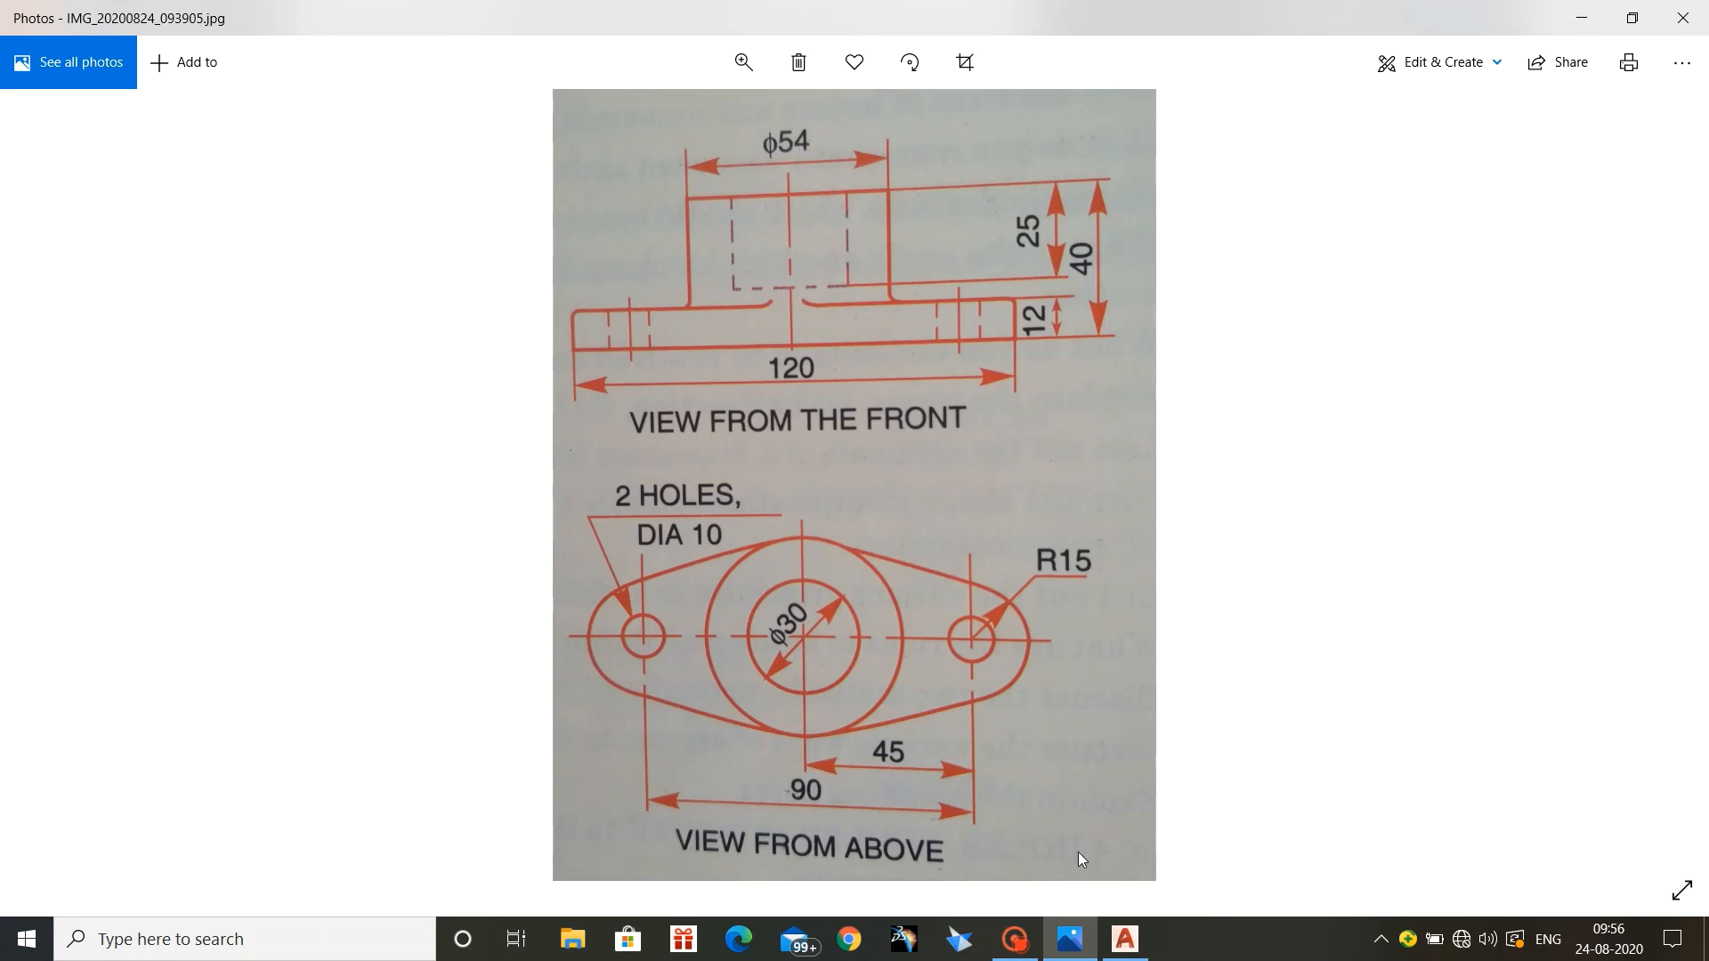
{"action": "left_click", "coordinate": [1125, 939]}
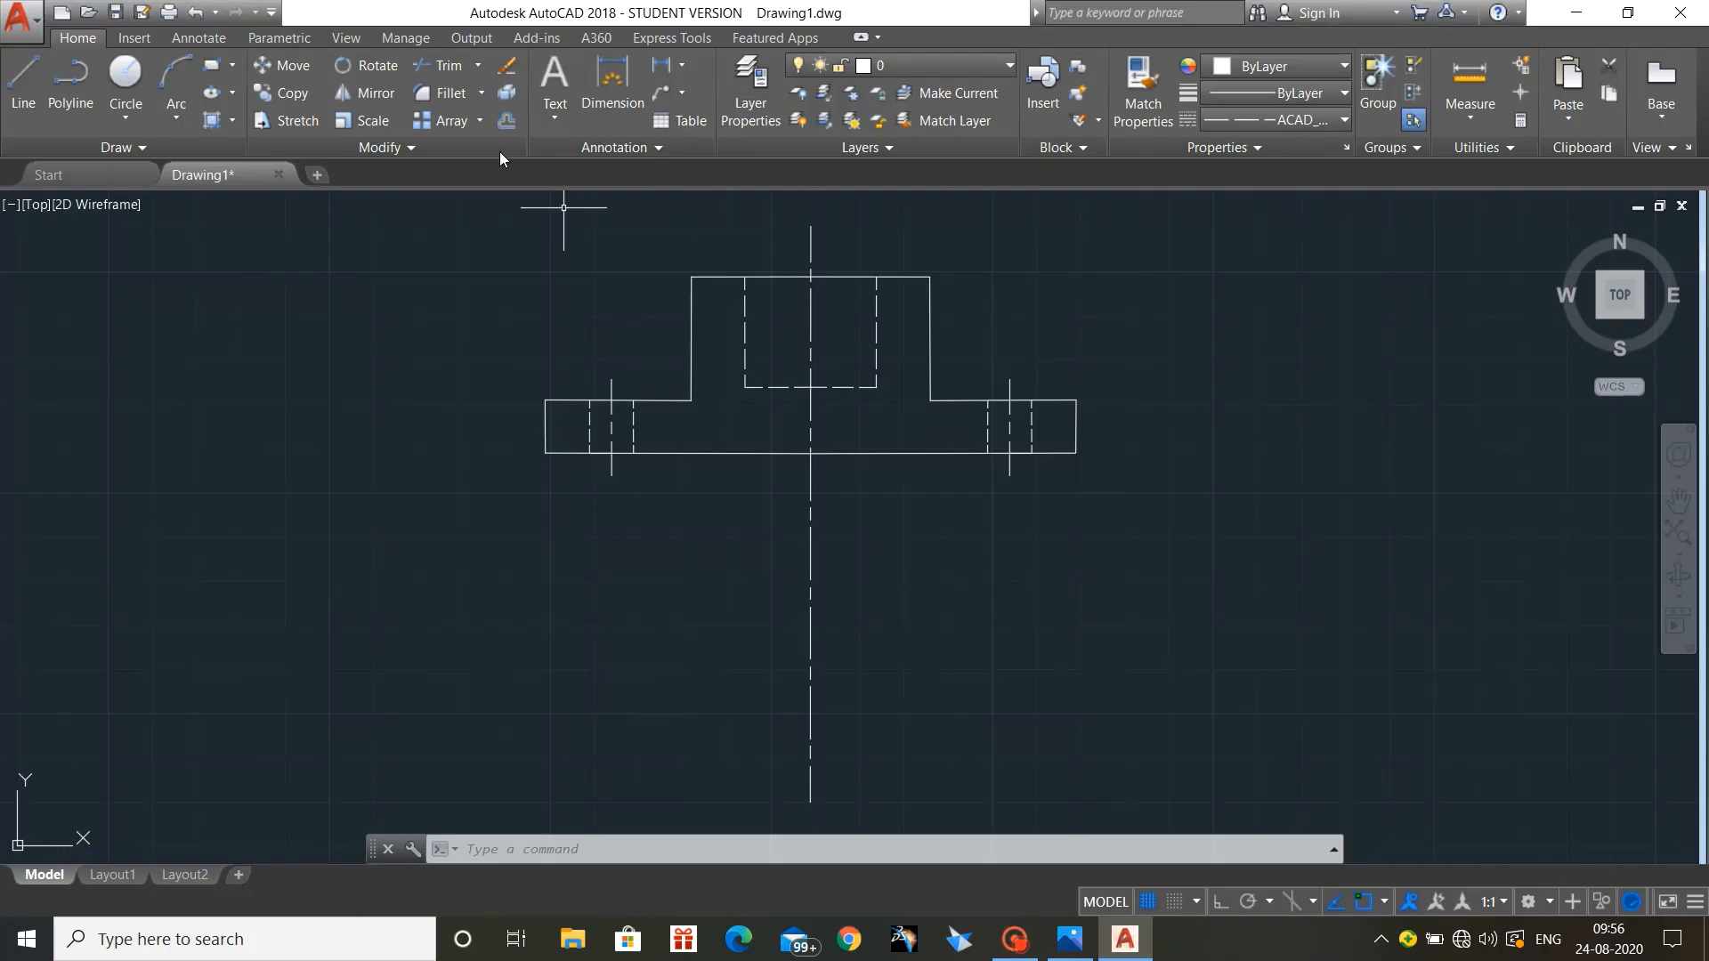
{"action": "left_click", "coordinate": [127, 115]}
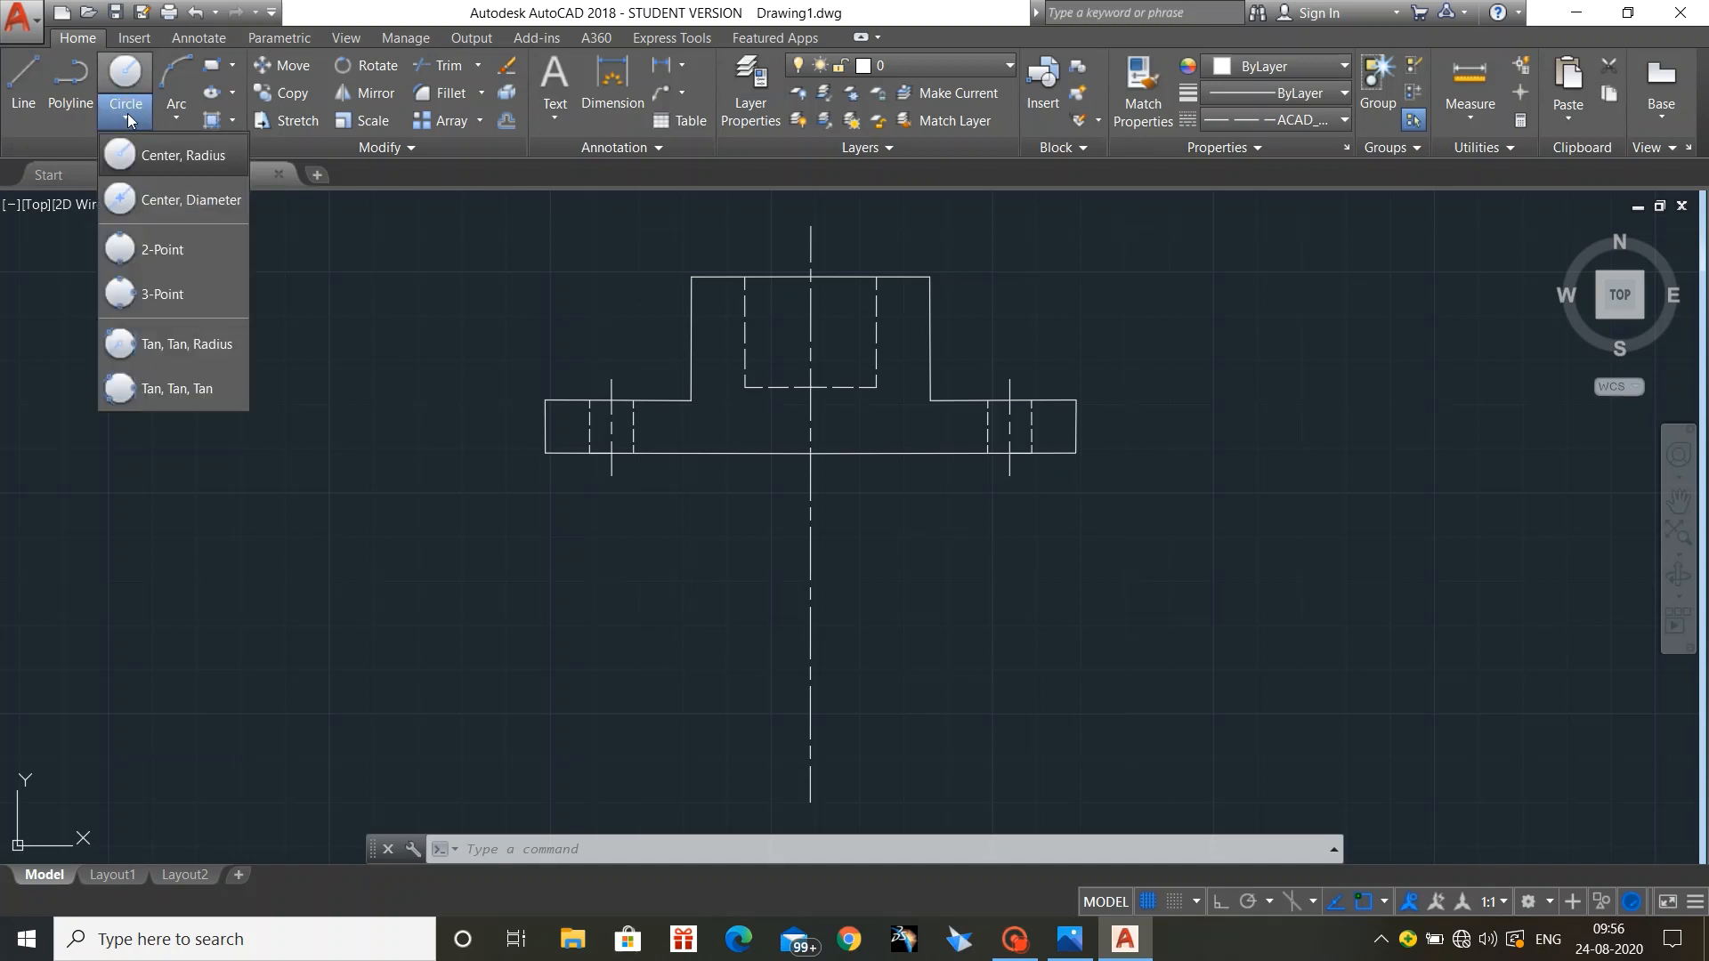
{"action": "left_click", "coordinate": [191, 203]}
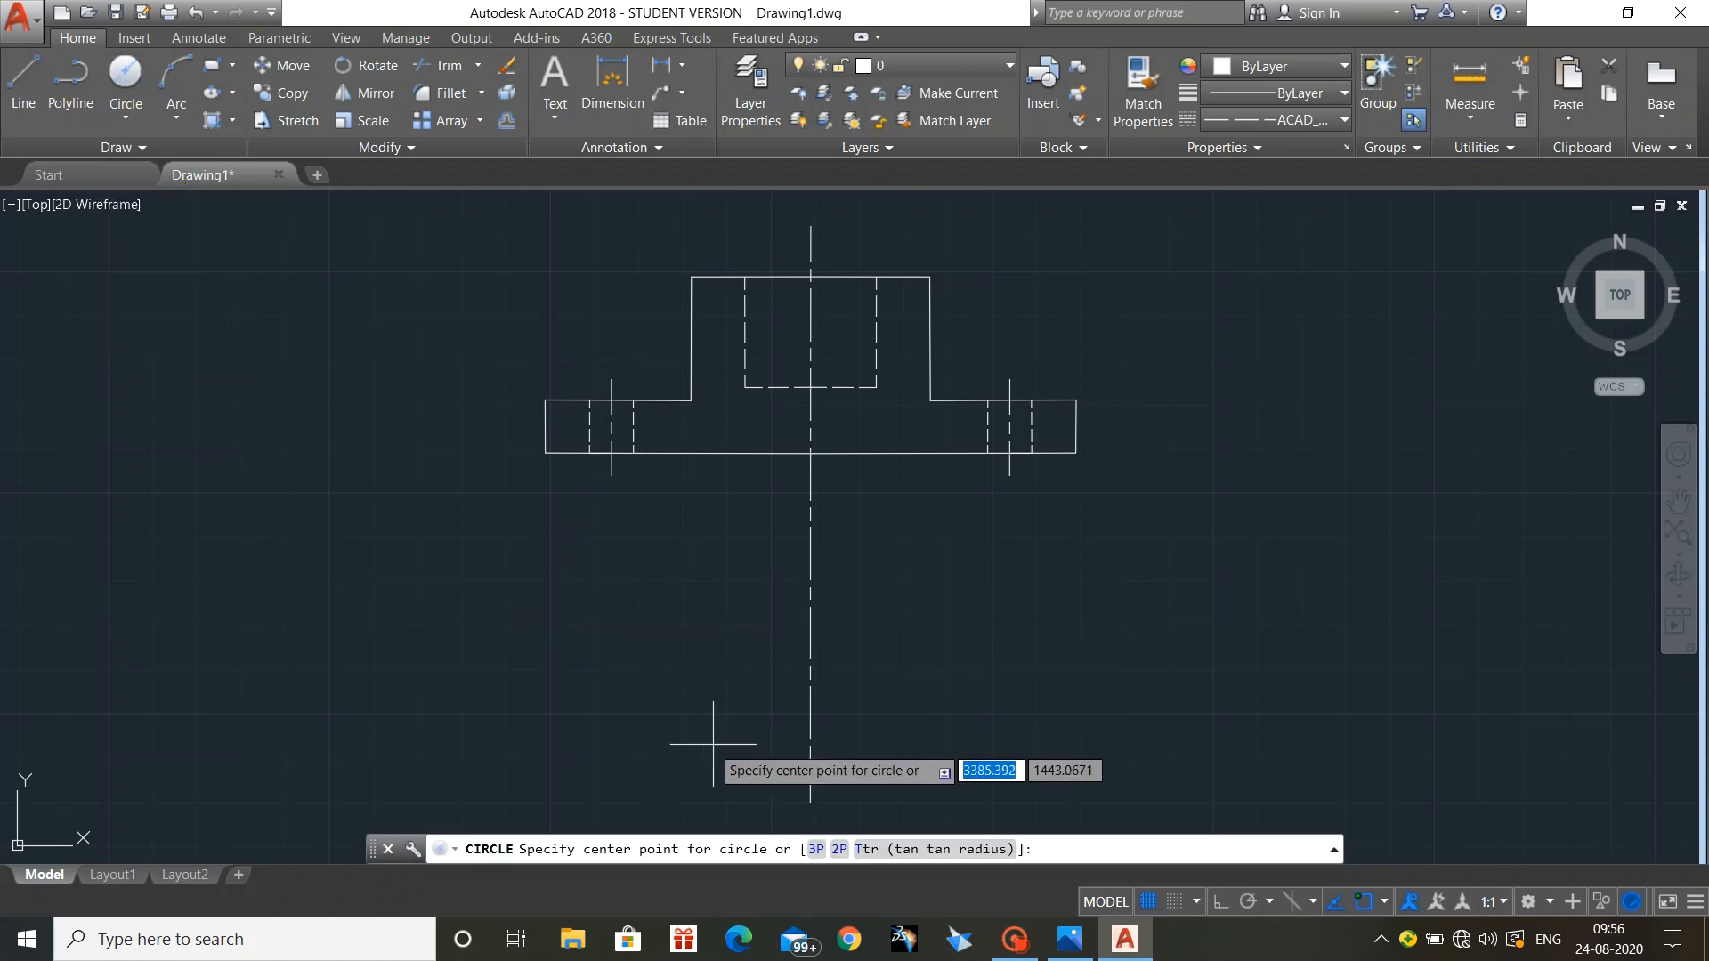
{"action": "left_click", "coordinate": [810, 700]}
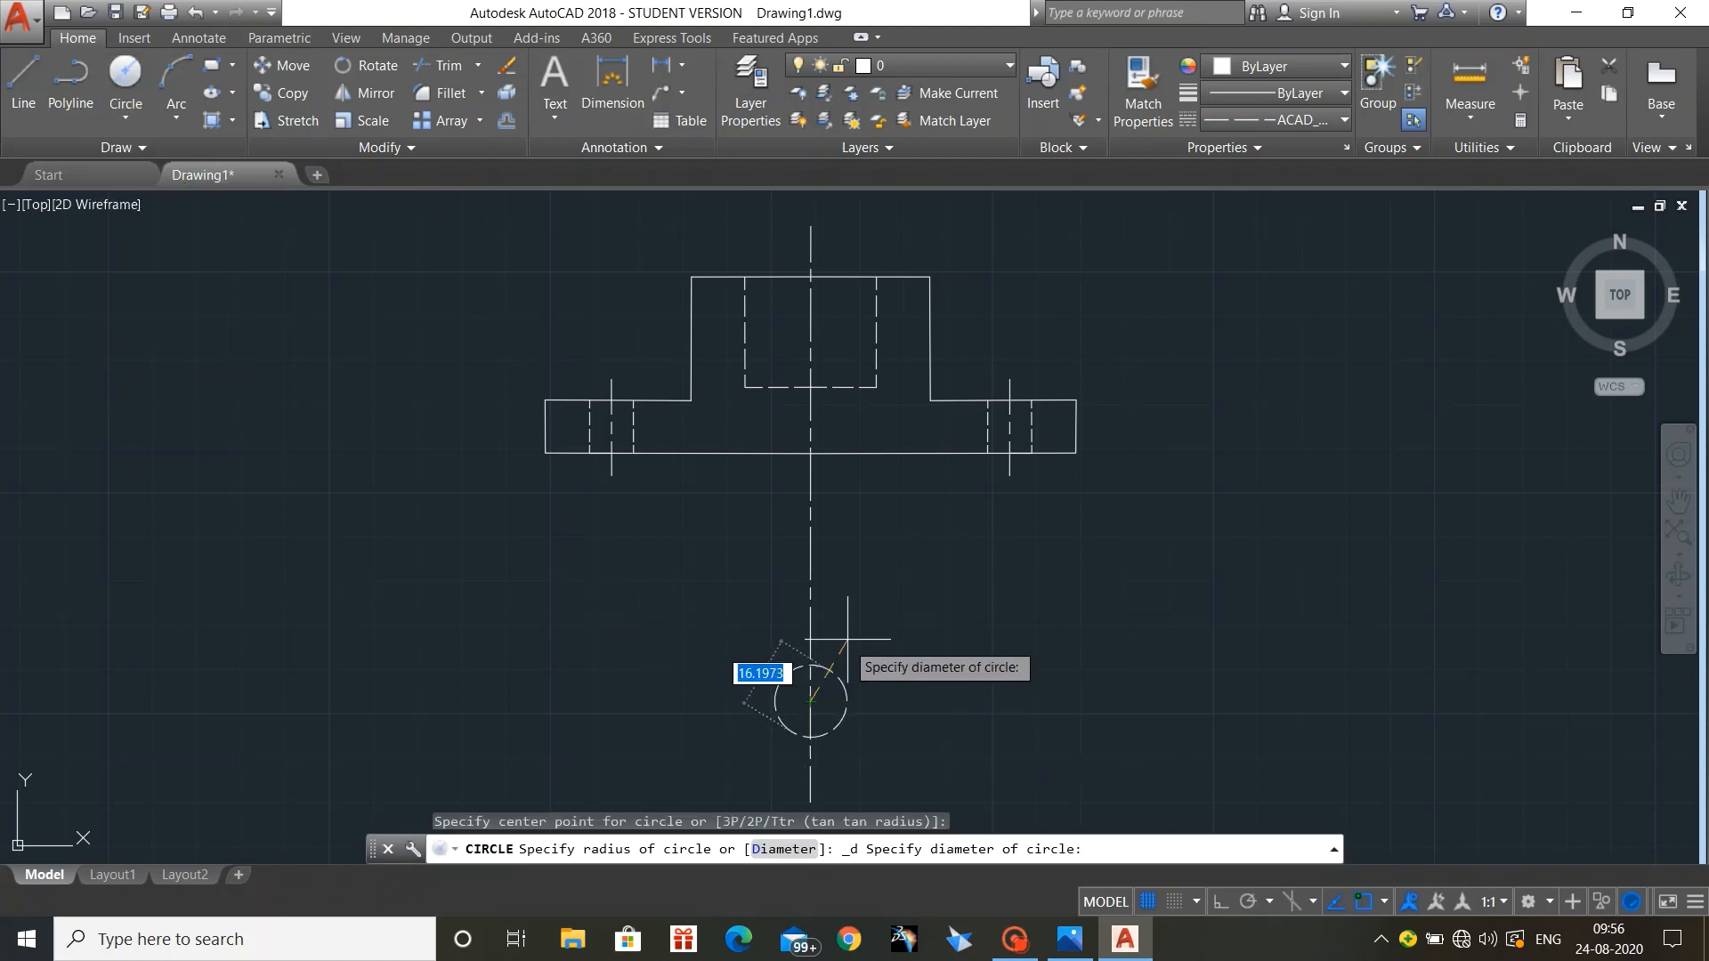
{"action": "left_click", "coordinate": [1319, 119]}
{"action": "left_click", "coordinate": [1304, 145]}
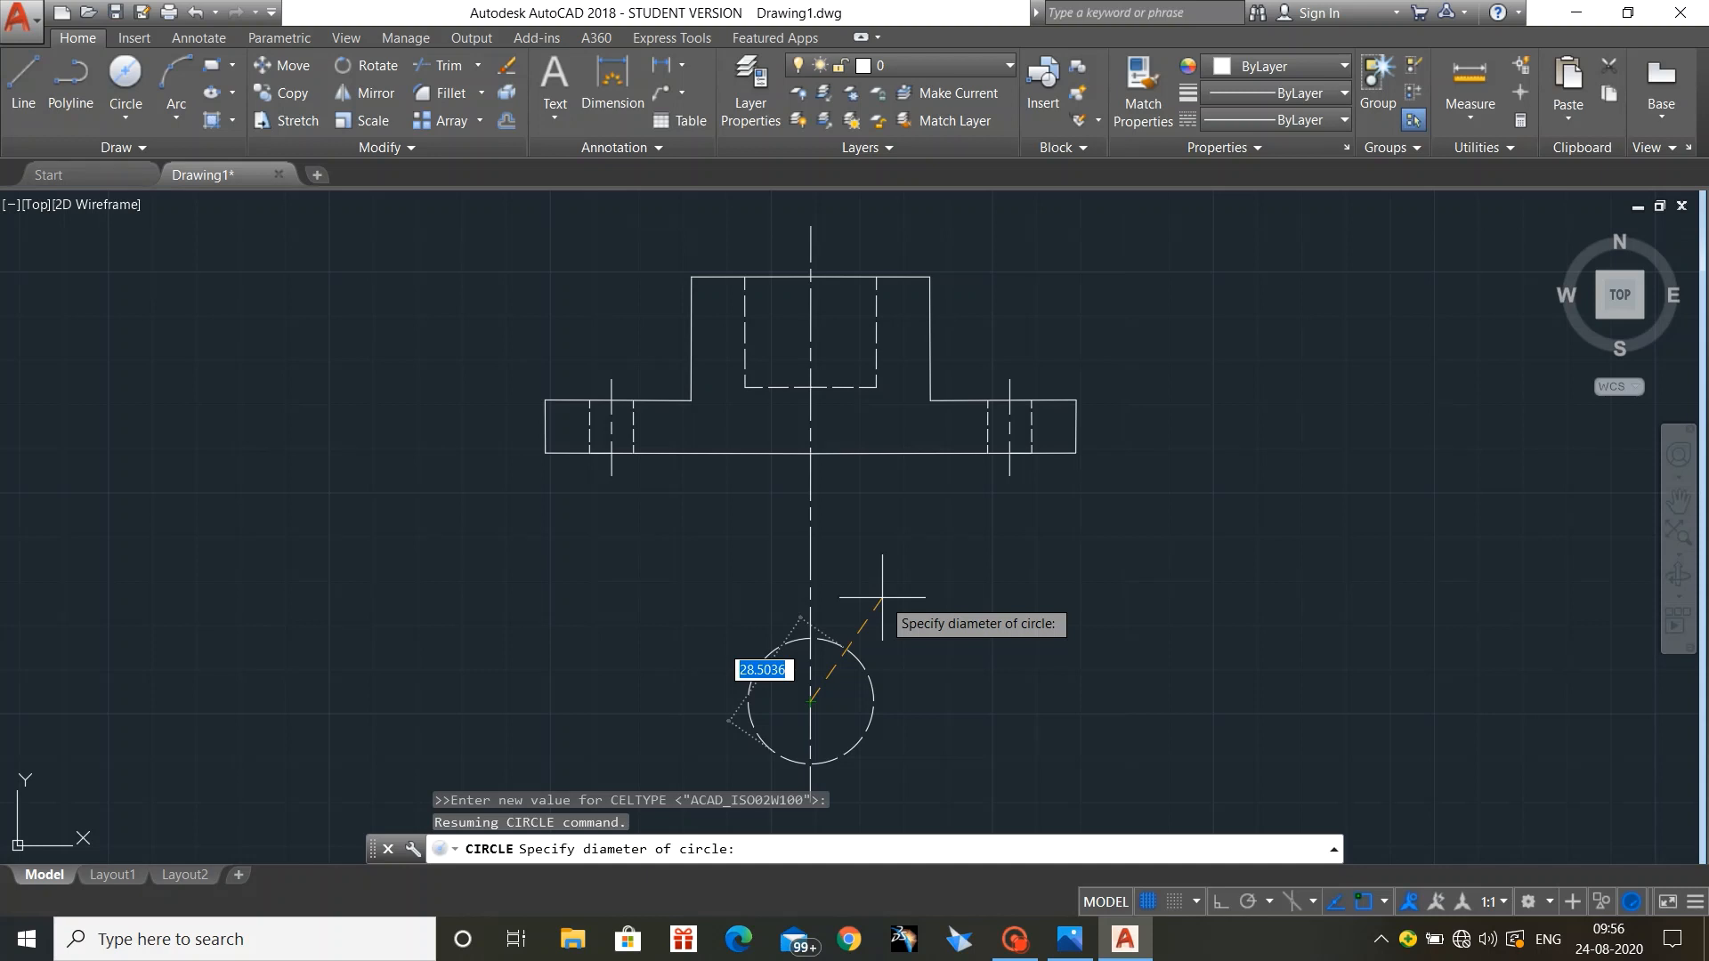
{"action": "type", "text": "30"}
{"action": "key", "text": "Return"}
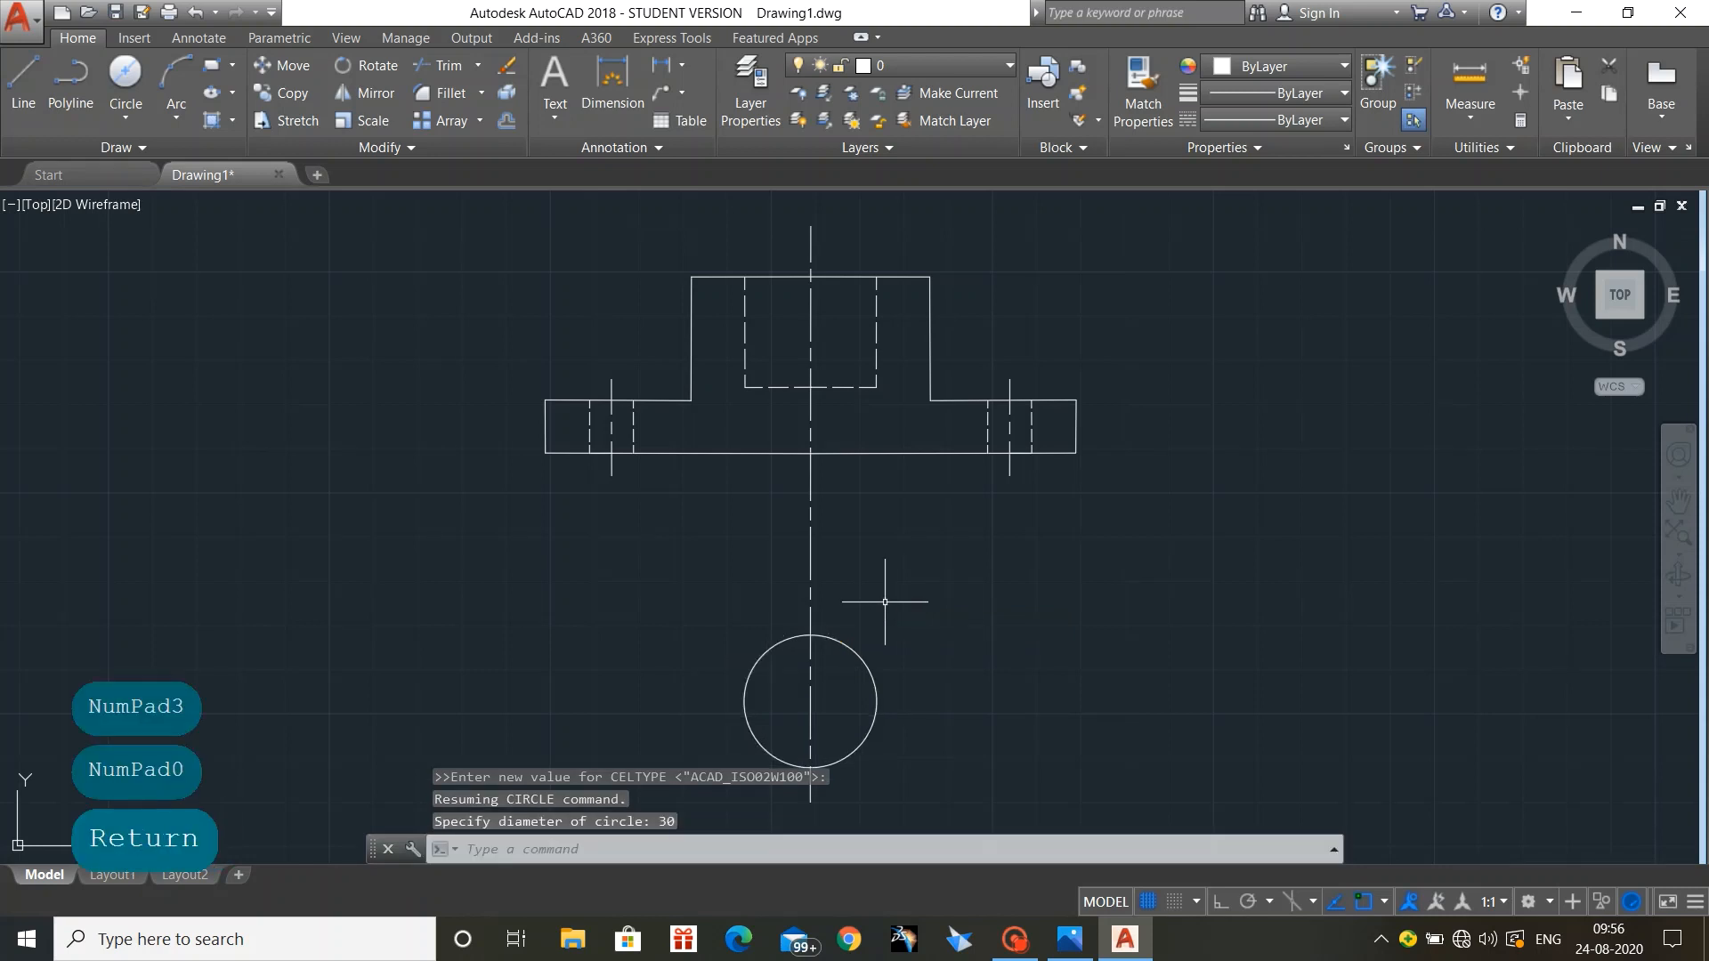
Step: Draw a 54 diameter circle concentric with the 30 diameter circle in the top view
{"action": "left_click", "coordinate": [125, 73]}
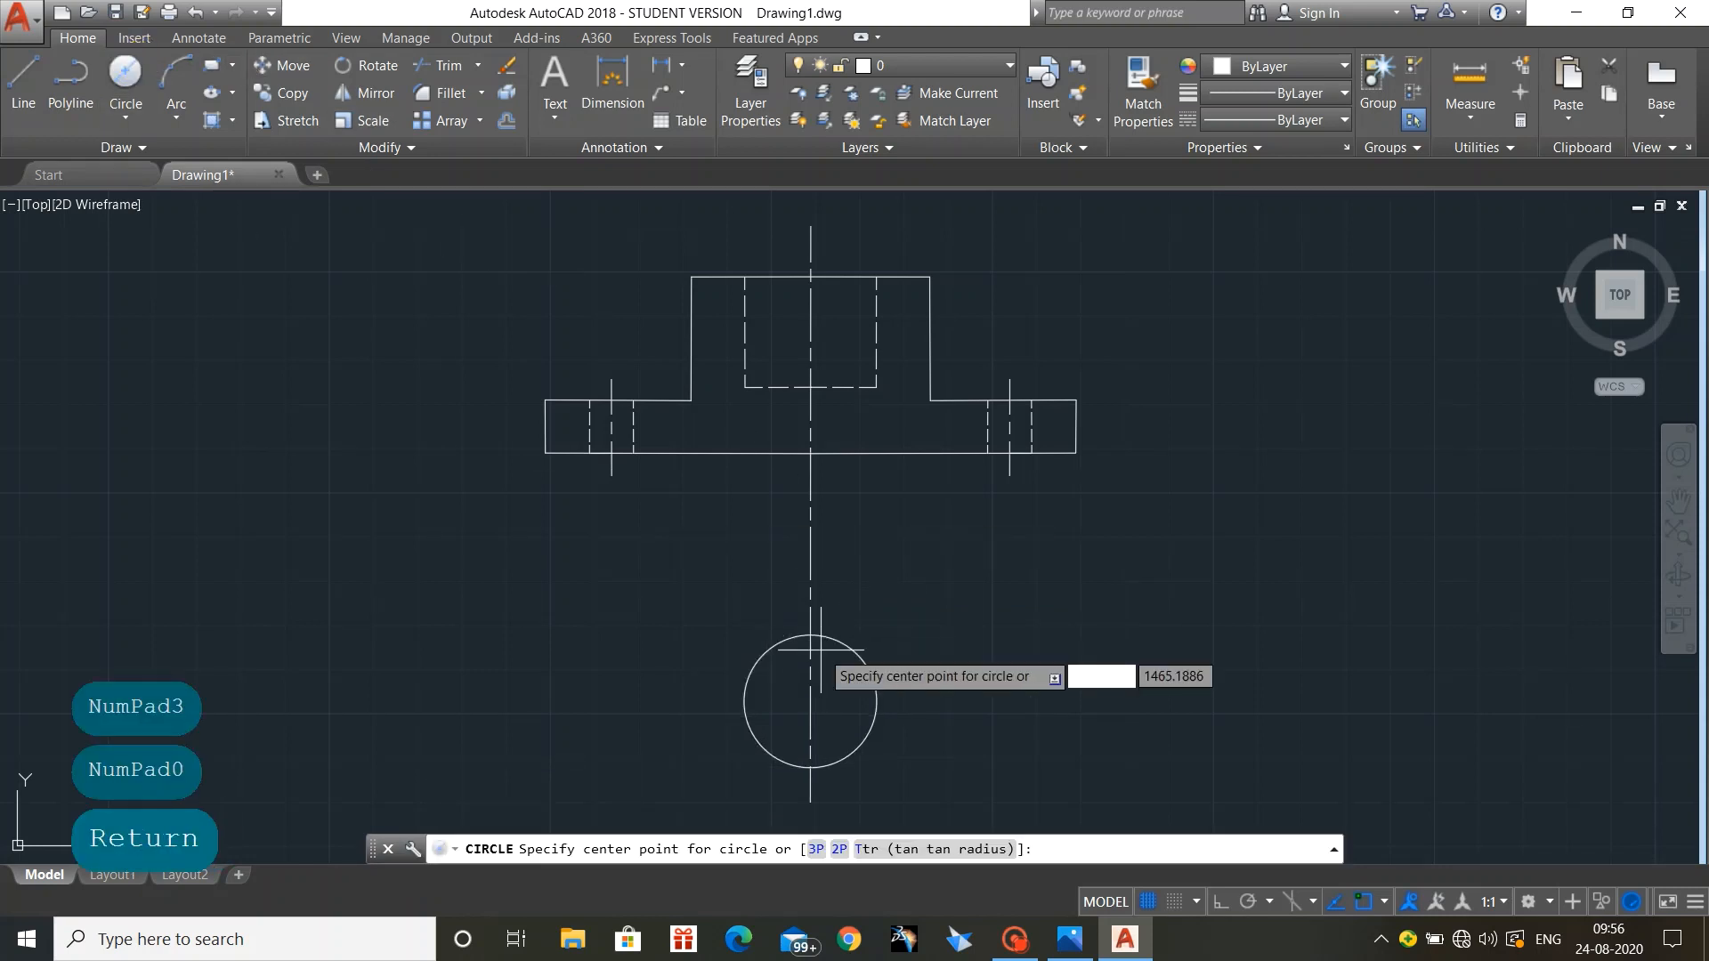
{"action": "left_click", "coordinate": [809, 700]}
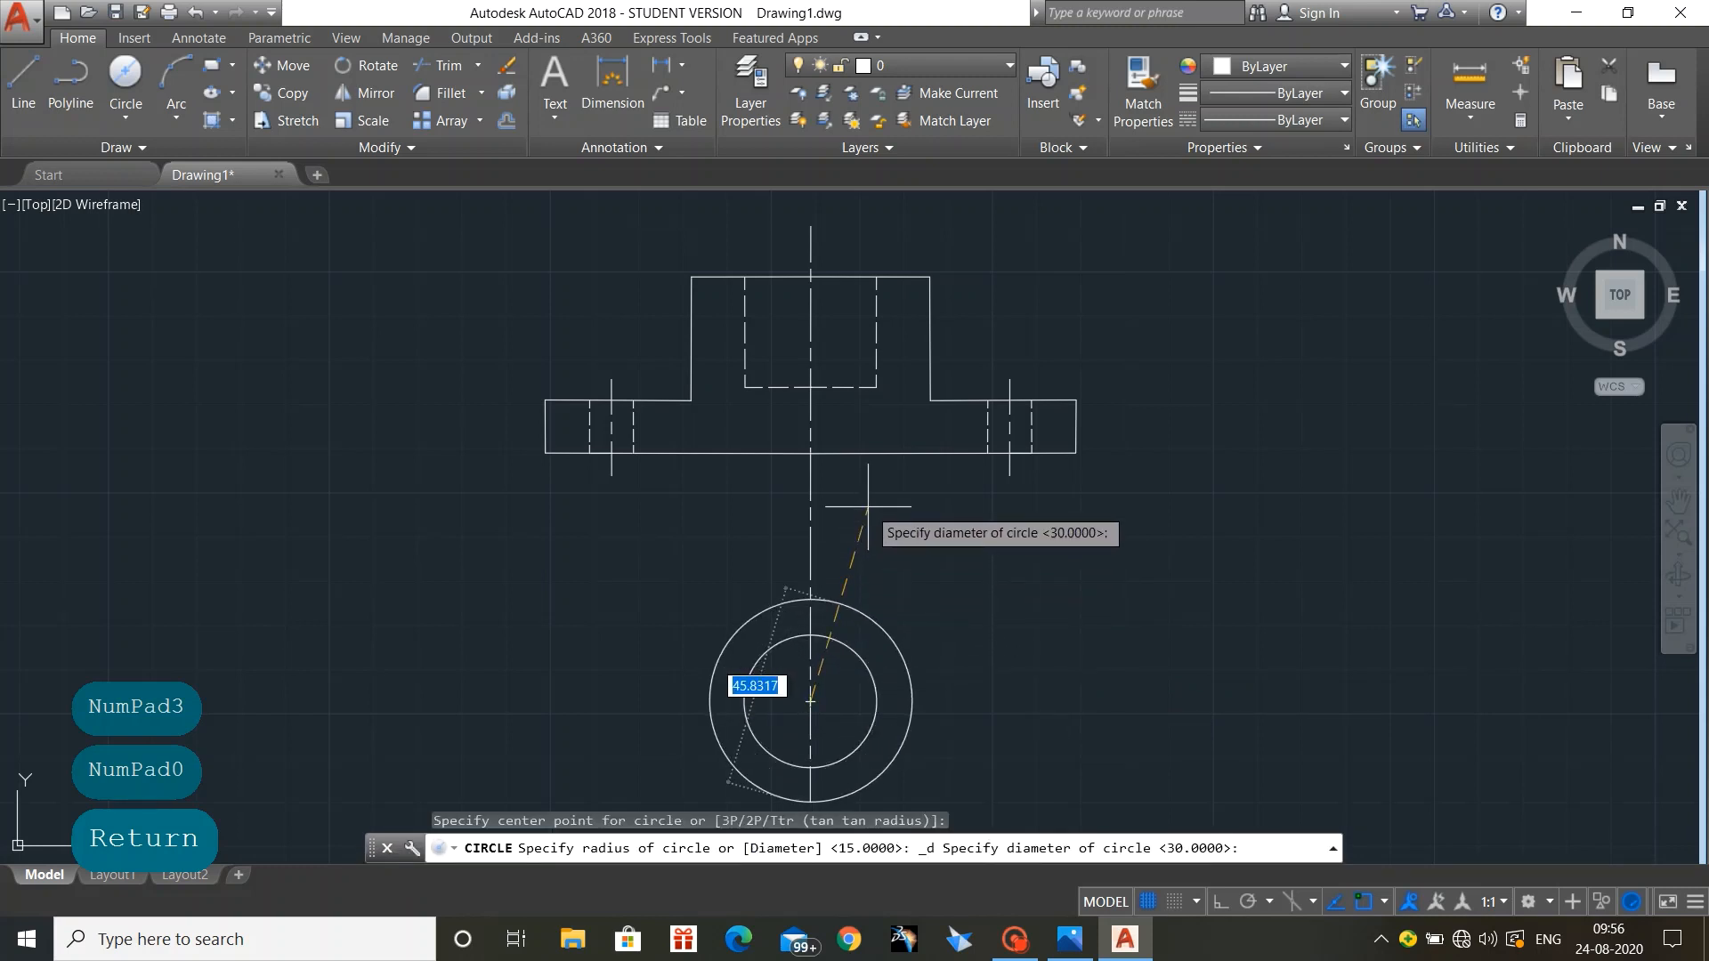
{"action": "type", "text": "54"}
{"action": "key", "text": "Return"}
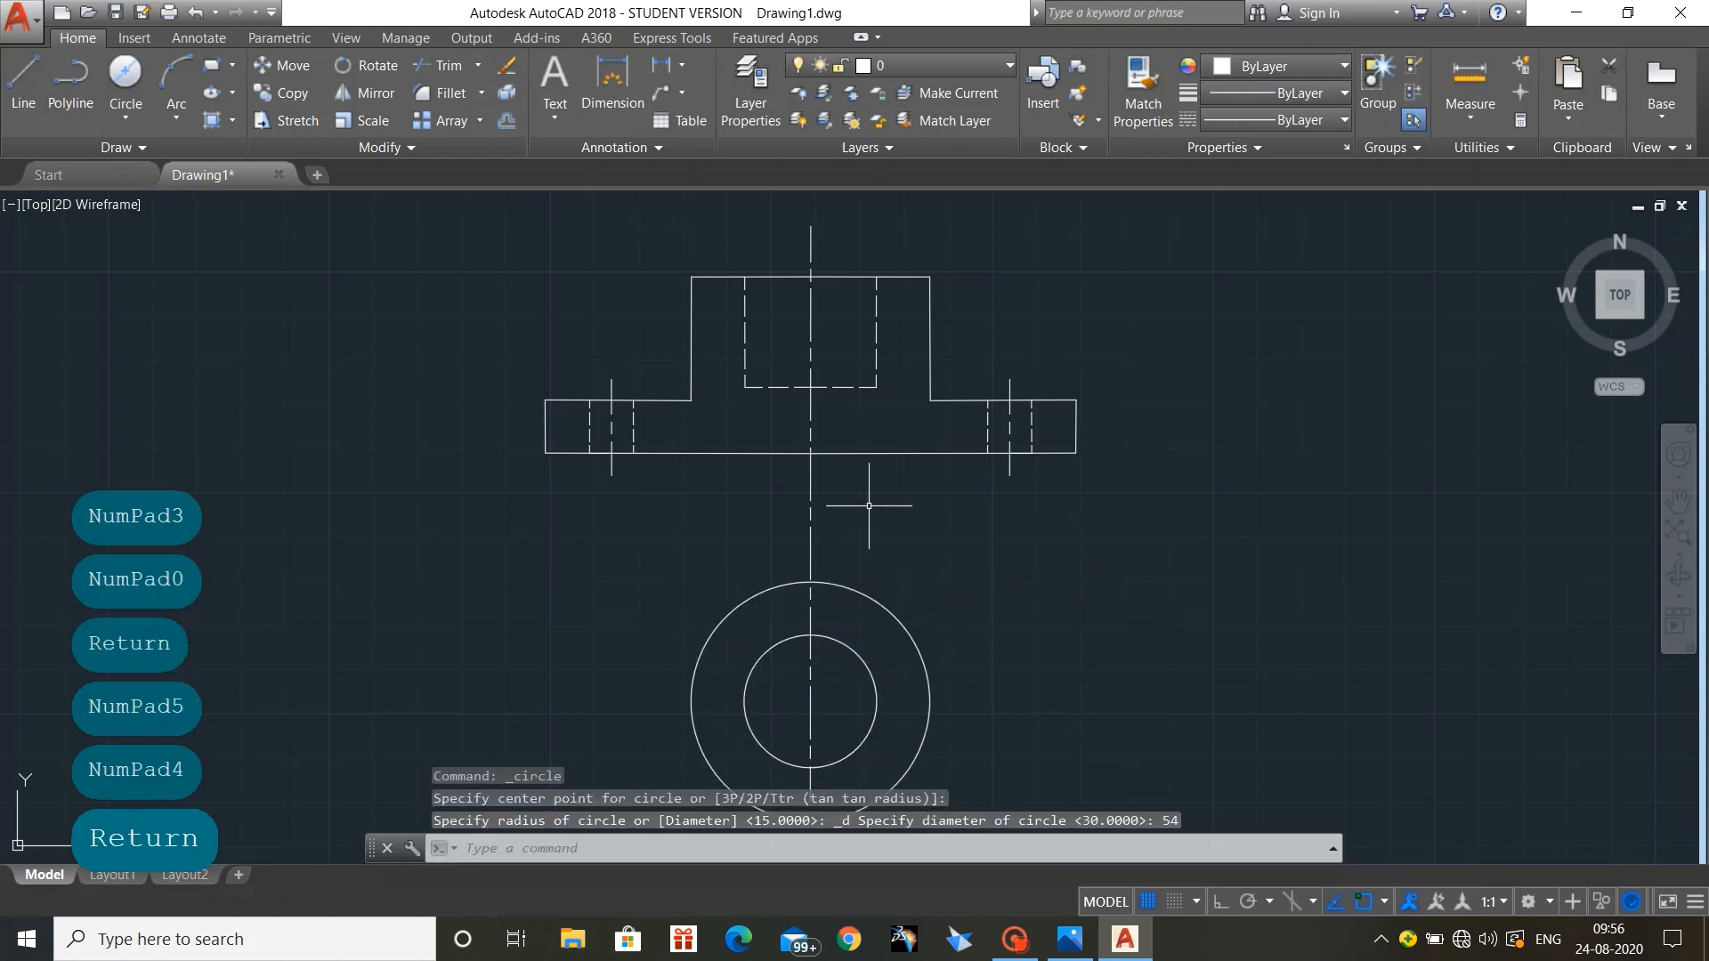
Step: Stretch the lower end of the main vertical centre line down well past the outer circle of the top view
{"action": "mouse_move", "coordinate": [1079, 690]}
{"action": "middle_mouse_down"}
{"action": "mouse_move", "coordinate": [1056, 572]}
{"action": "mouse_move", "coordinate": [1076, 546]}
{"action": "middle_mouse_up"}
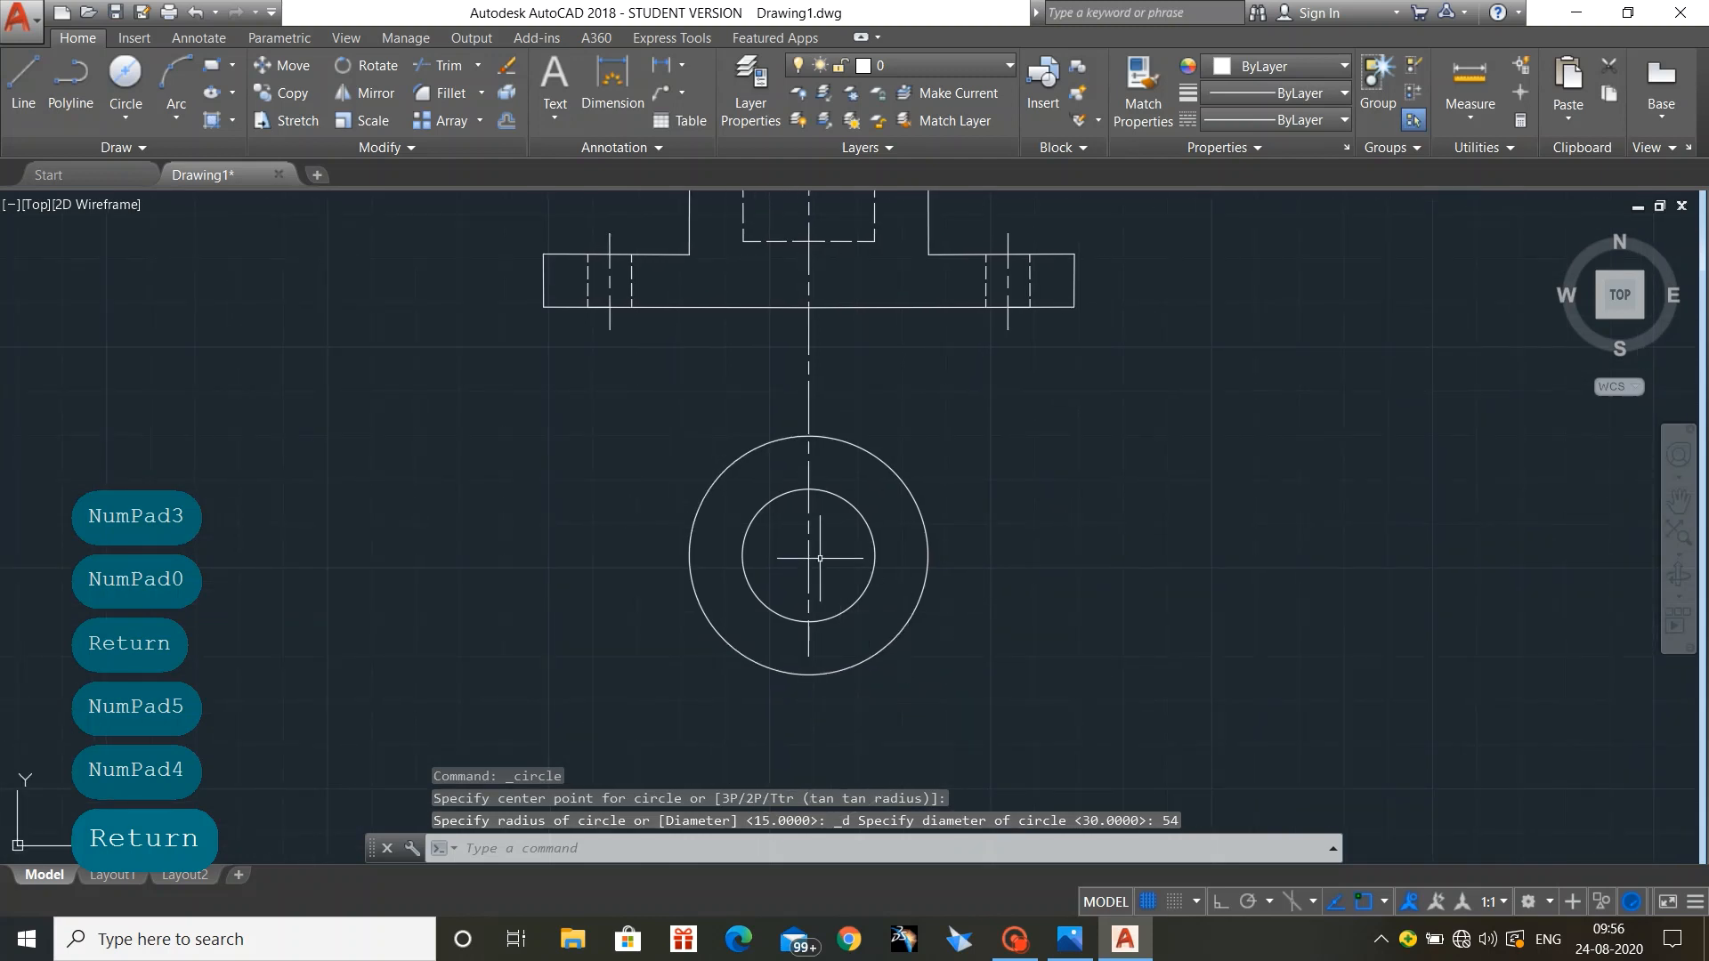
{"action": "left_click", "coordinate": [807, 547]}
{"action": "left_click", "coordinate": [808, 656]}
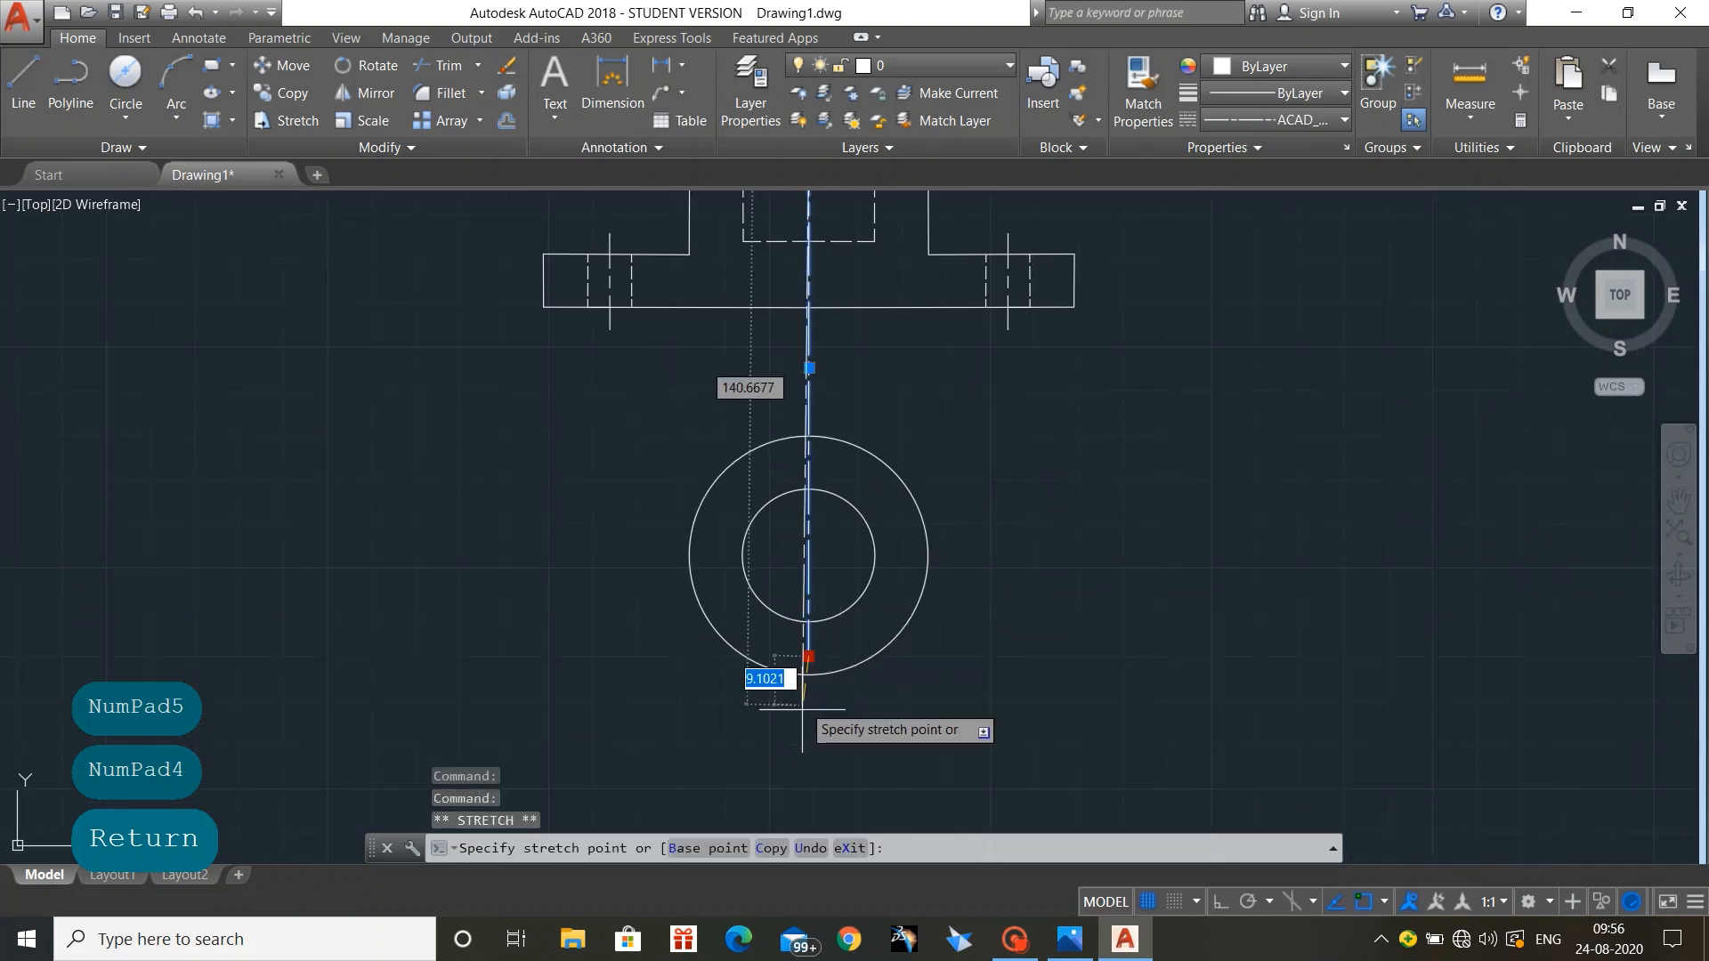
{"action": "left_click", "coordinate": [807, 777]}
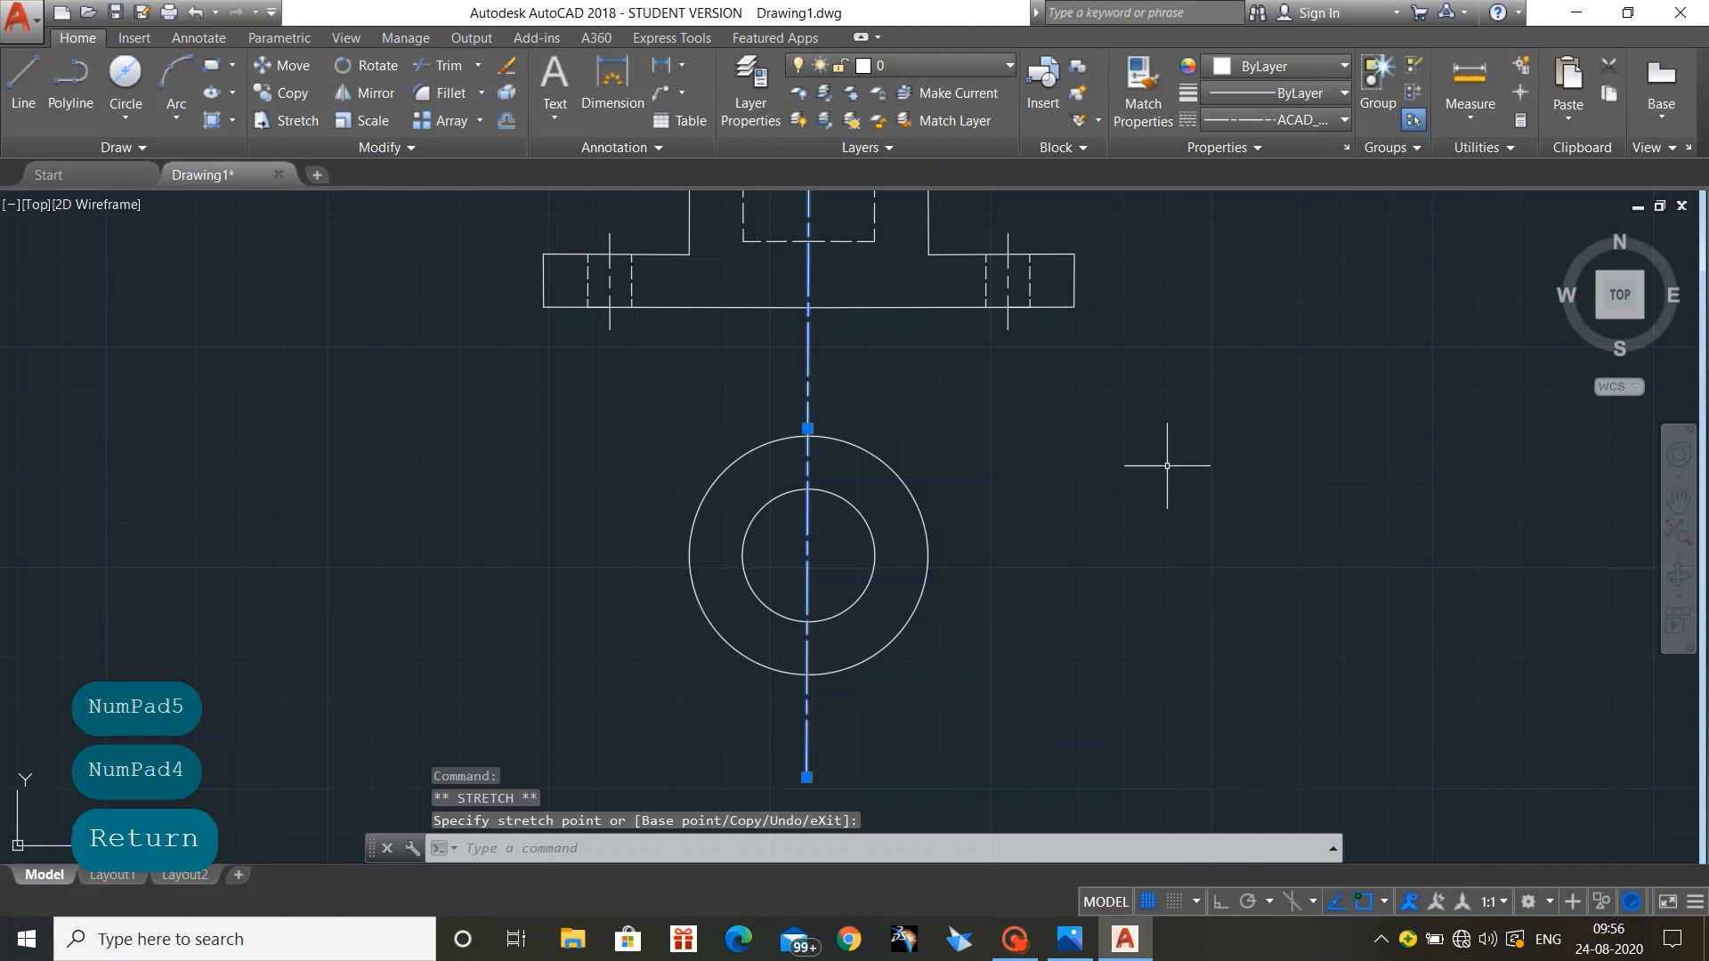
{"action": "left_click", "coordinate": [1166, 464]}
{"action": "key", "text": "Escape"}
{"action": "key", "text": "Escape"}
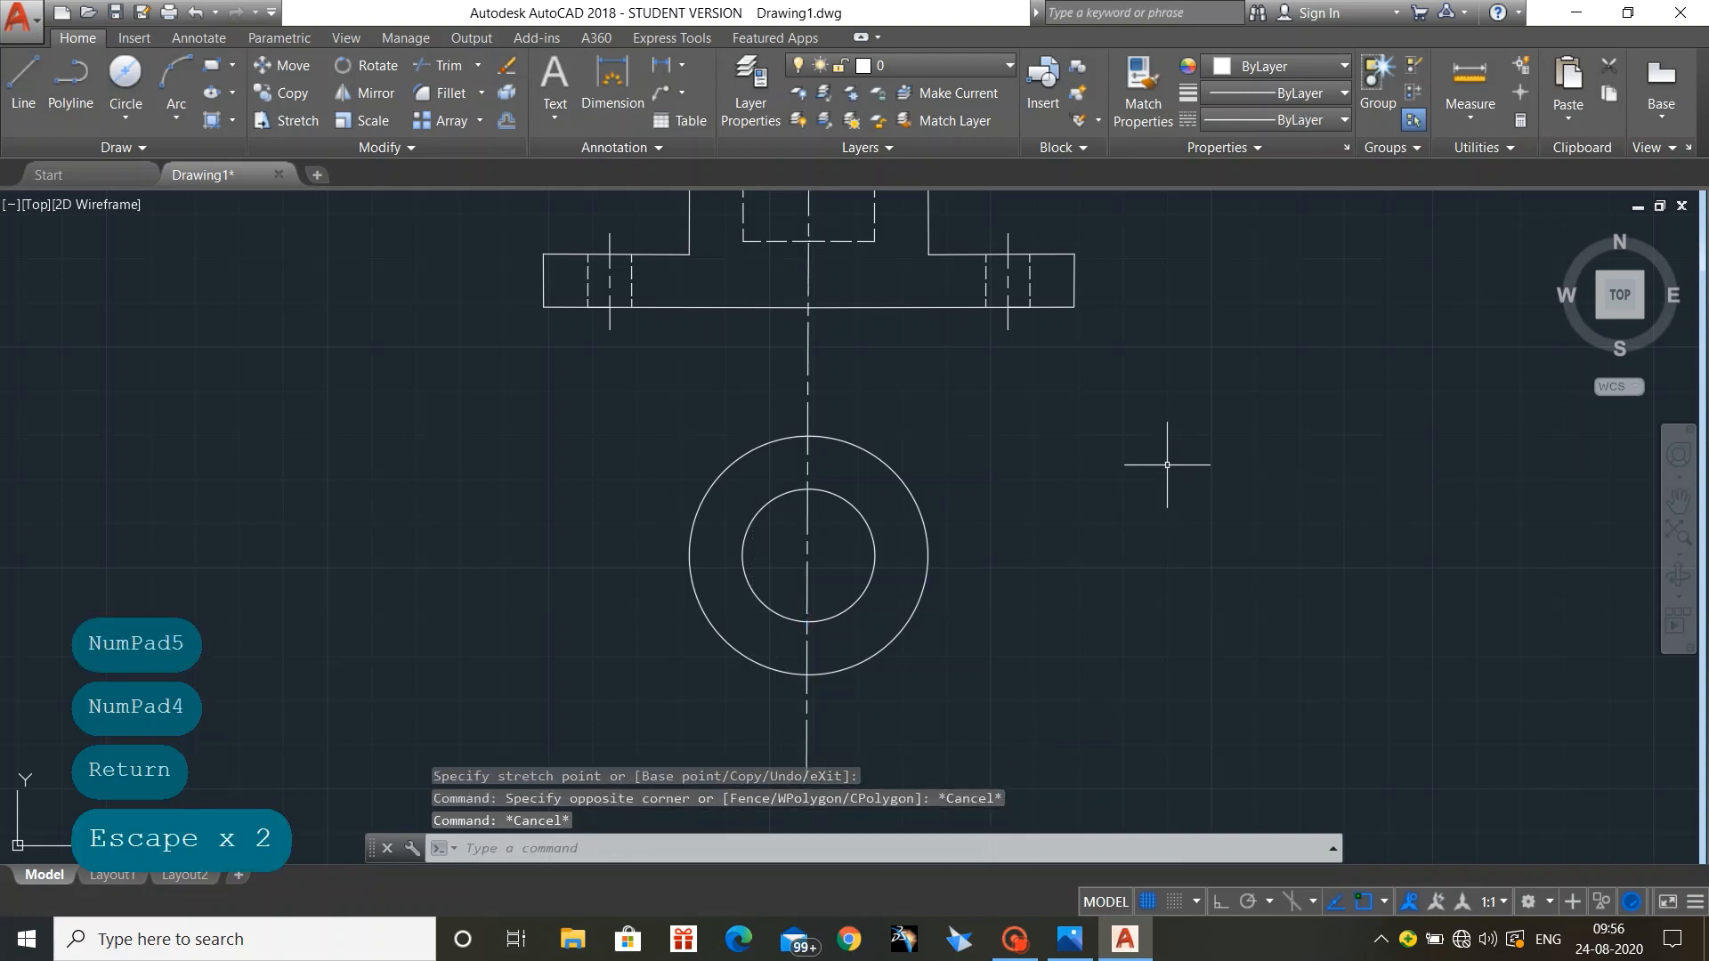
Step: Draw a horizontal line about 156 long in the ACAD centre linetype through the circles' centre, extending past the outer circle on both sides
{"action": "mouse_move", "coordinate": [1086, 950]}
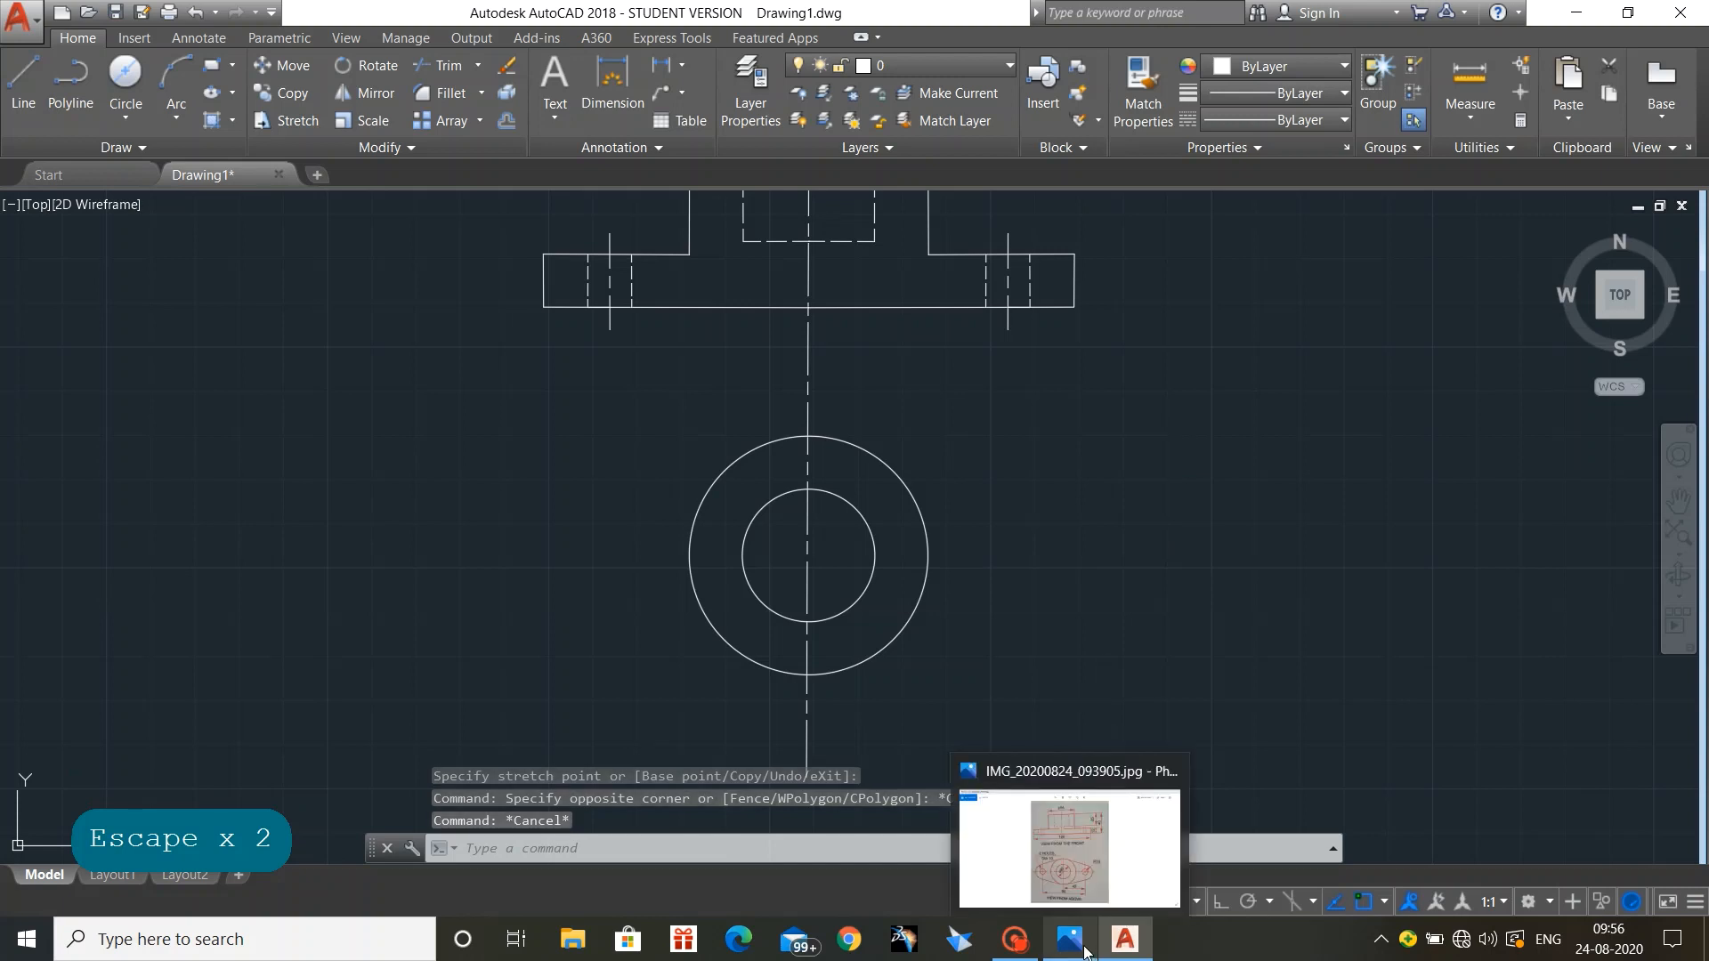
{"action": "left_click", "coordinate": [1043, 856]}
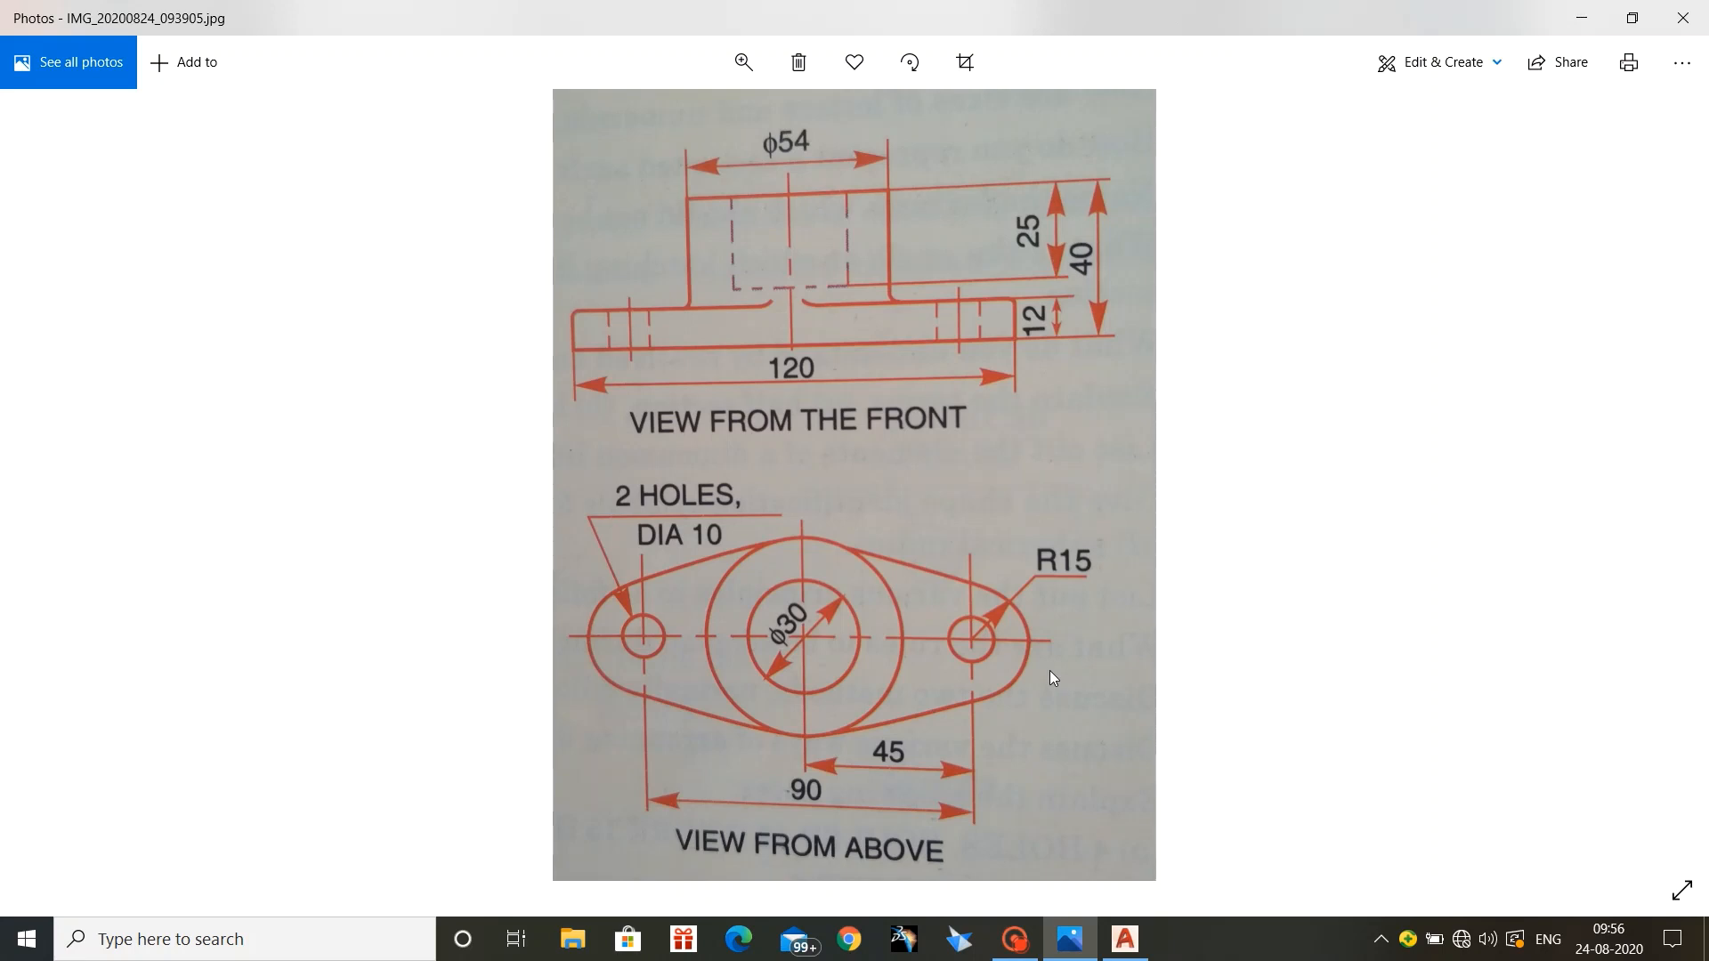
{"action": "left_click", "coordinate": [1124, 941]}
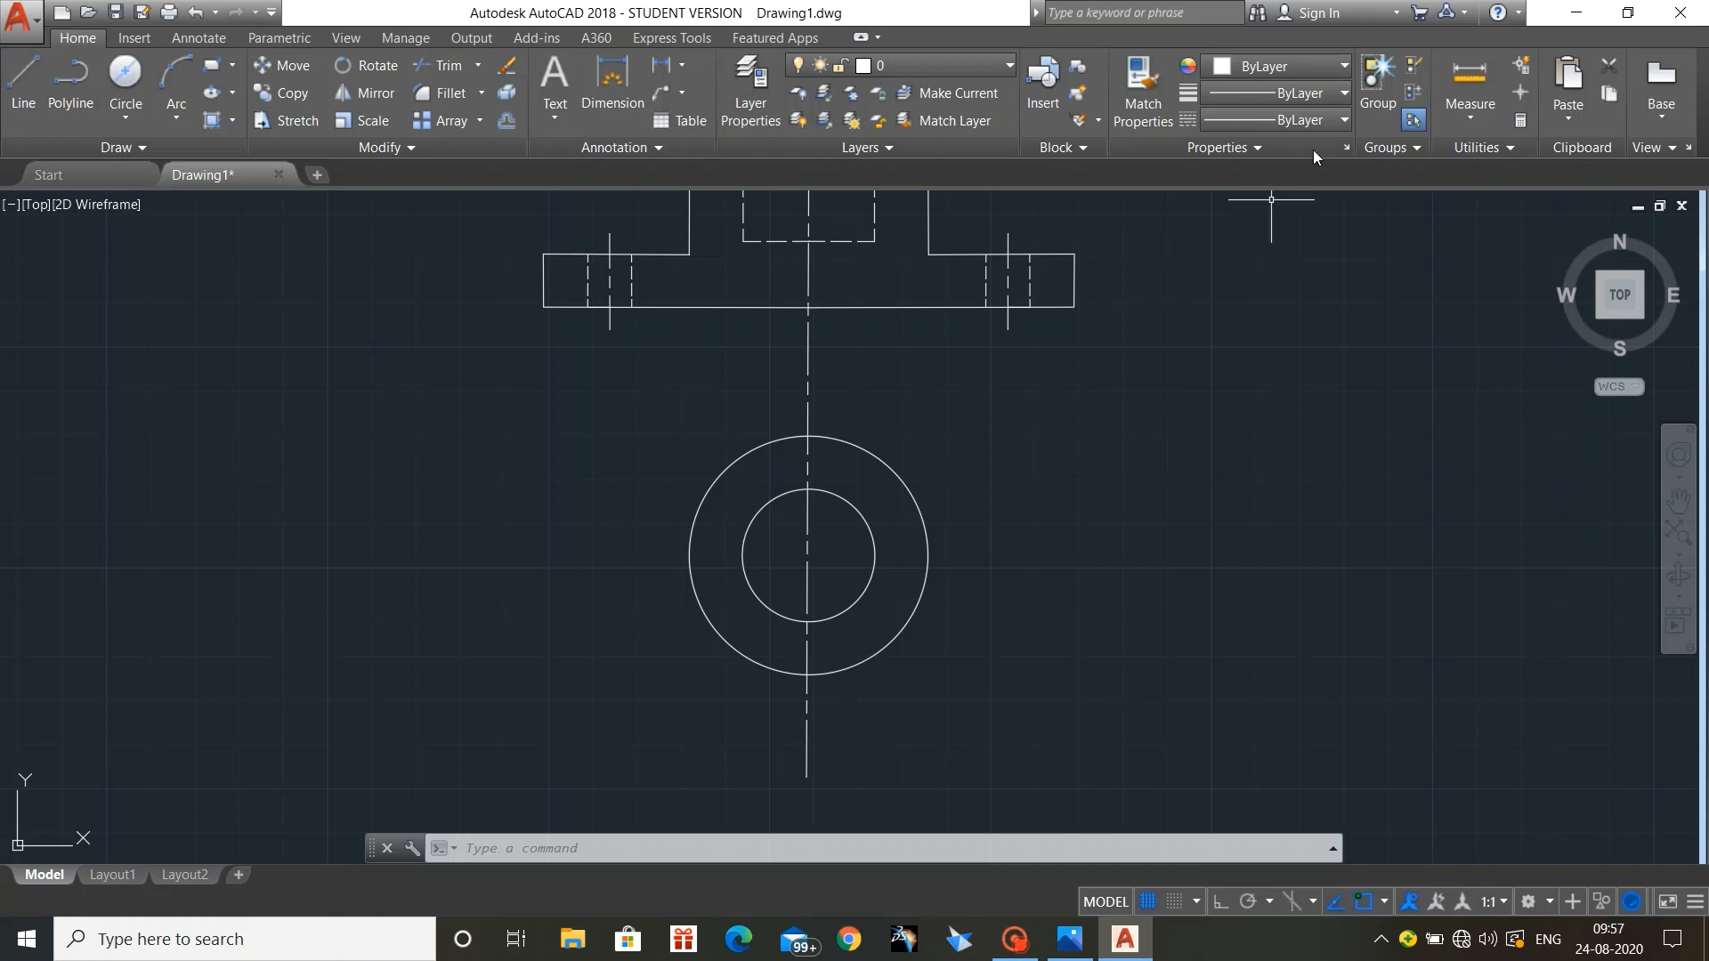
{"action": "left_click", "coordinate": [1322, 121]}
{"action": "left_click", "coordinate": [1322, 228]}
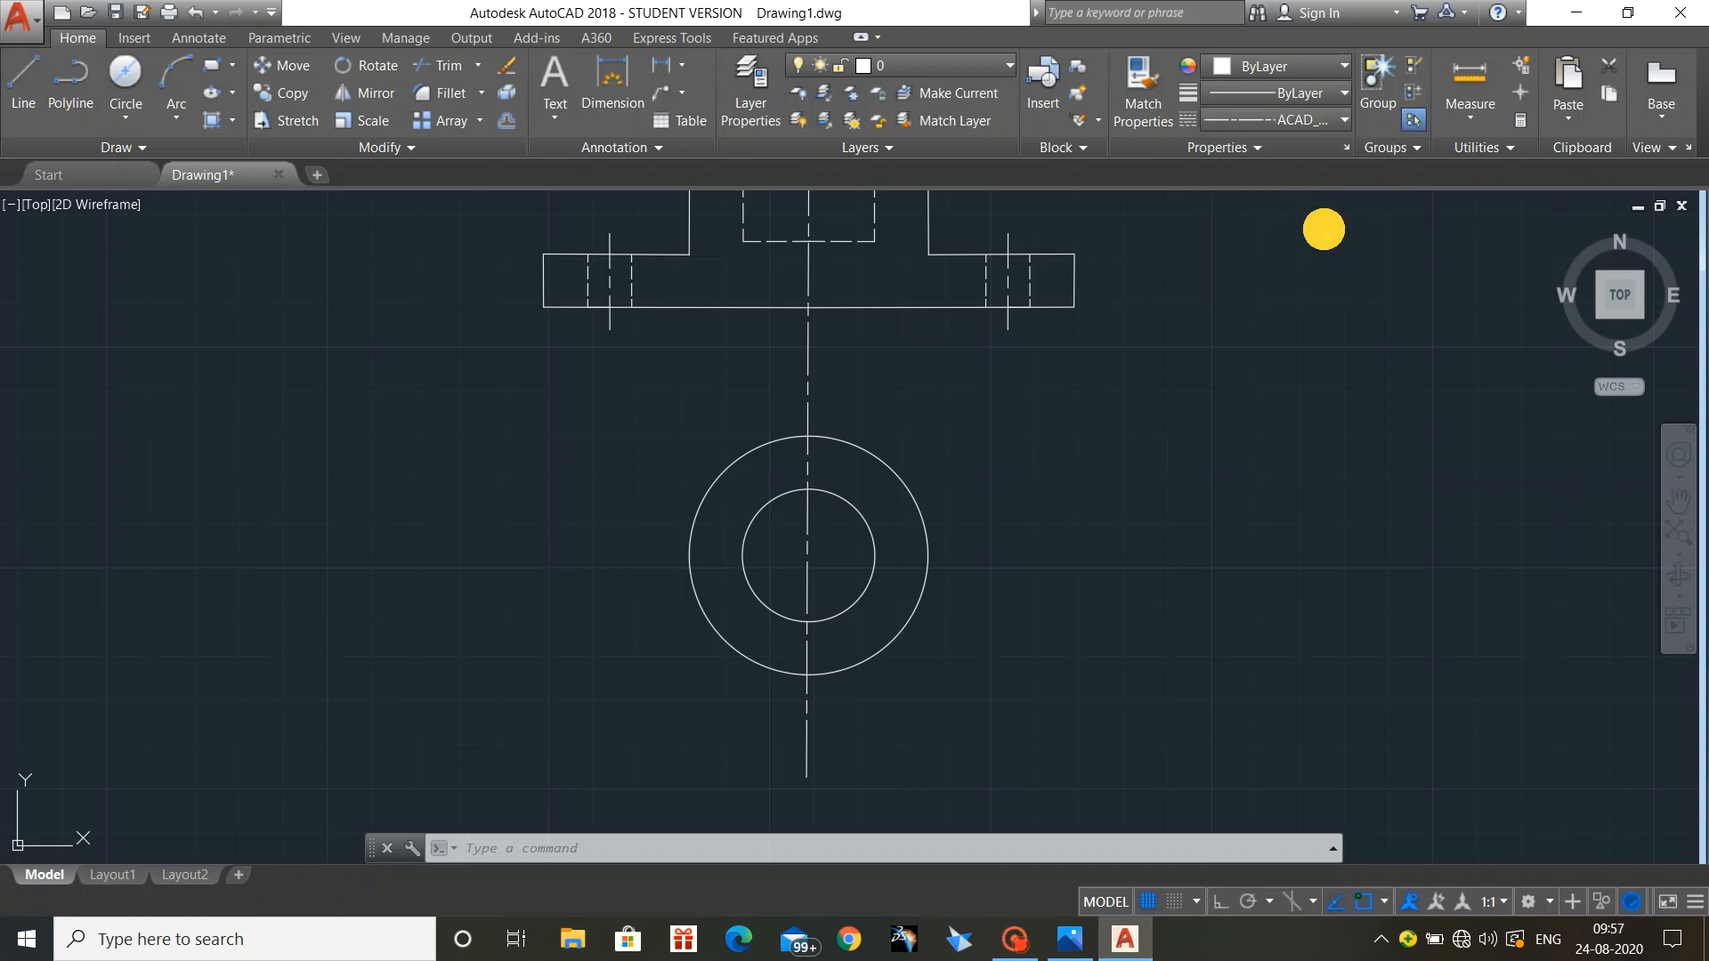
{"action": "left_click", "coordinate": [23, 70]}
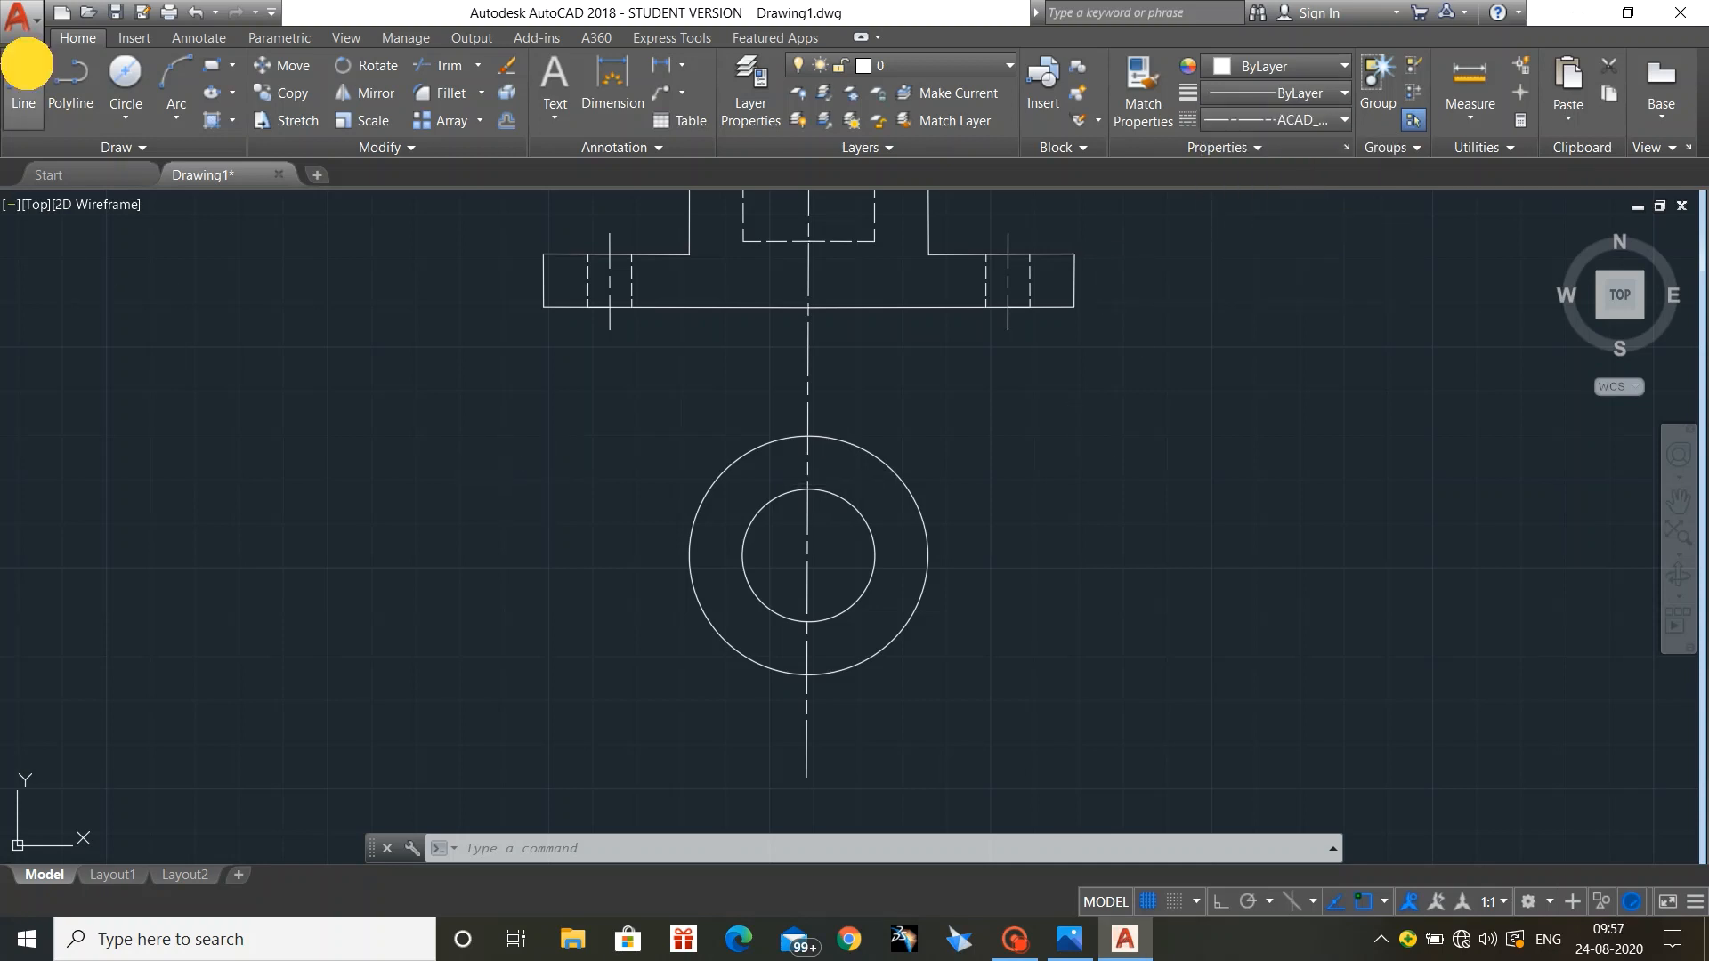
{"action": "left_click", "coordinate": [807, 555]}
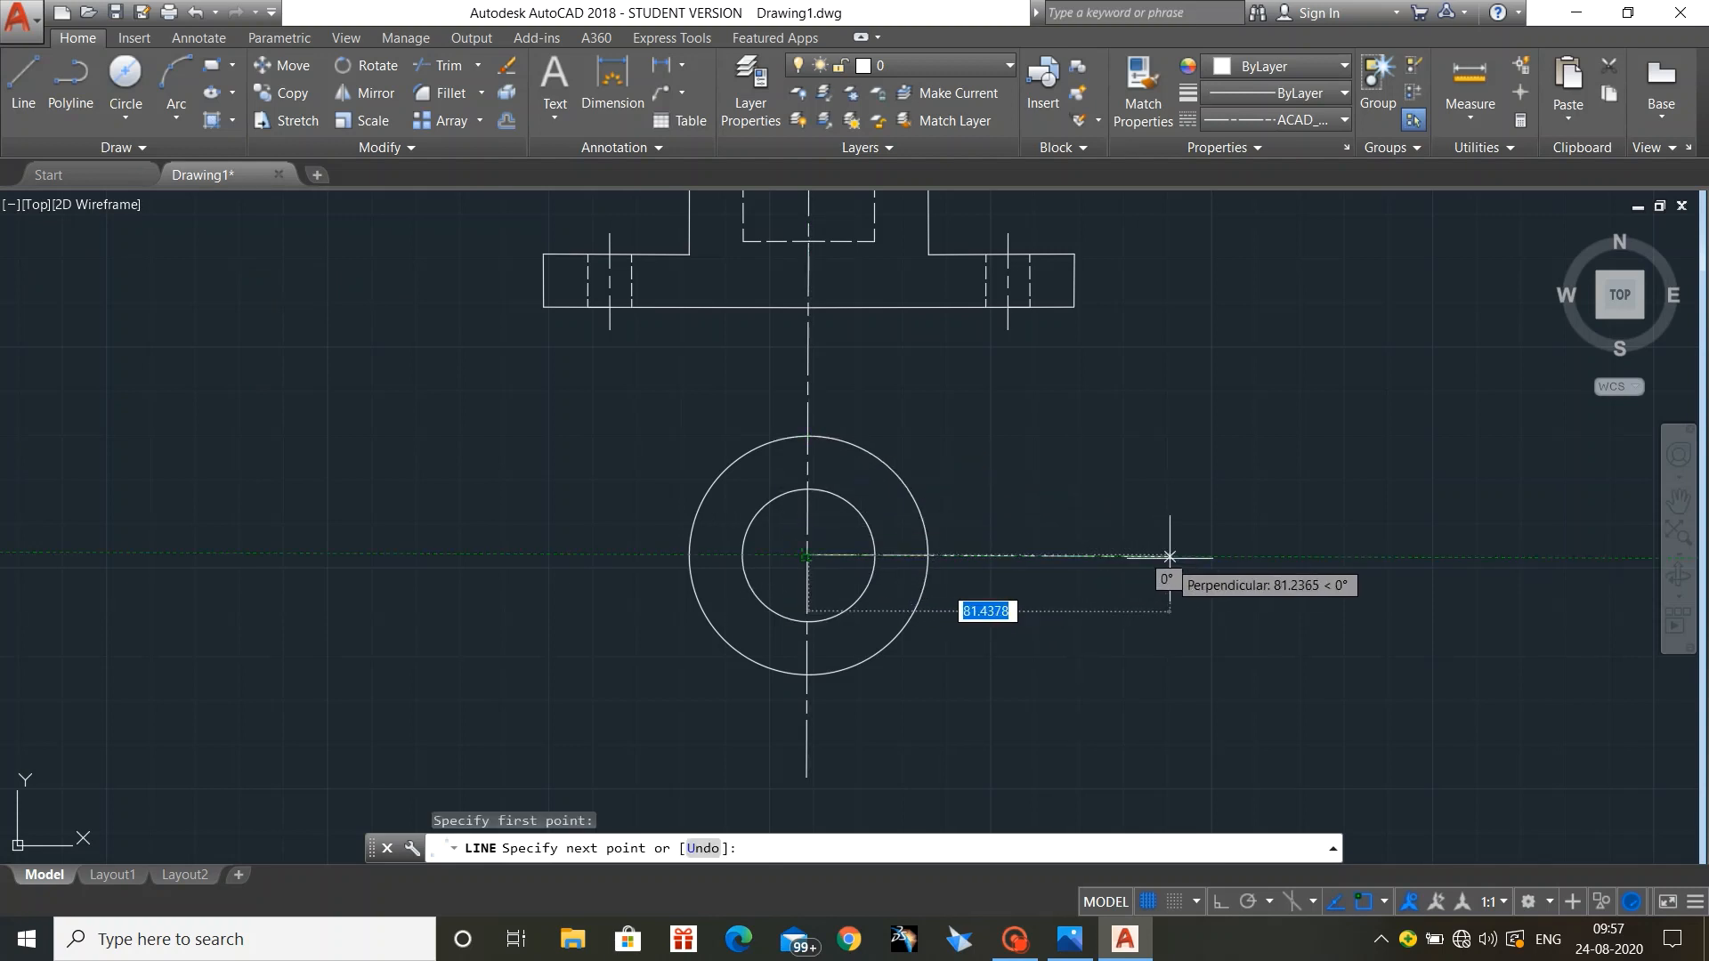
{"action": "left_click", "coordinate": [1170, 555]}
{"action": "key", "text": "Escape"}
{"action": "key", "text": "Escape"}
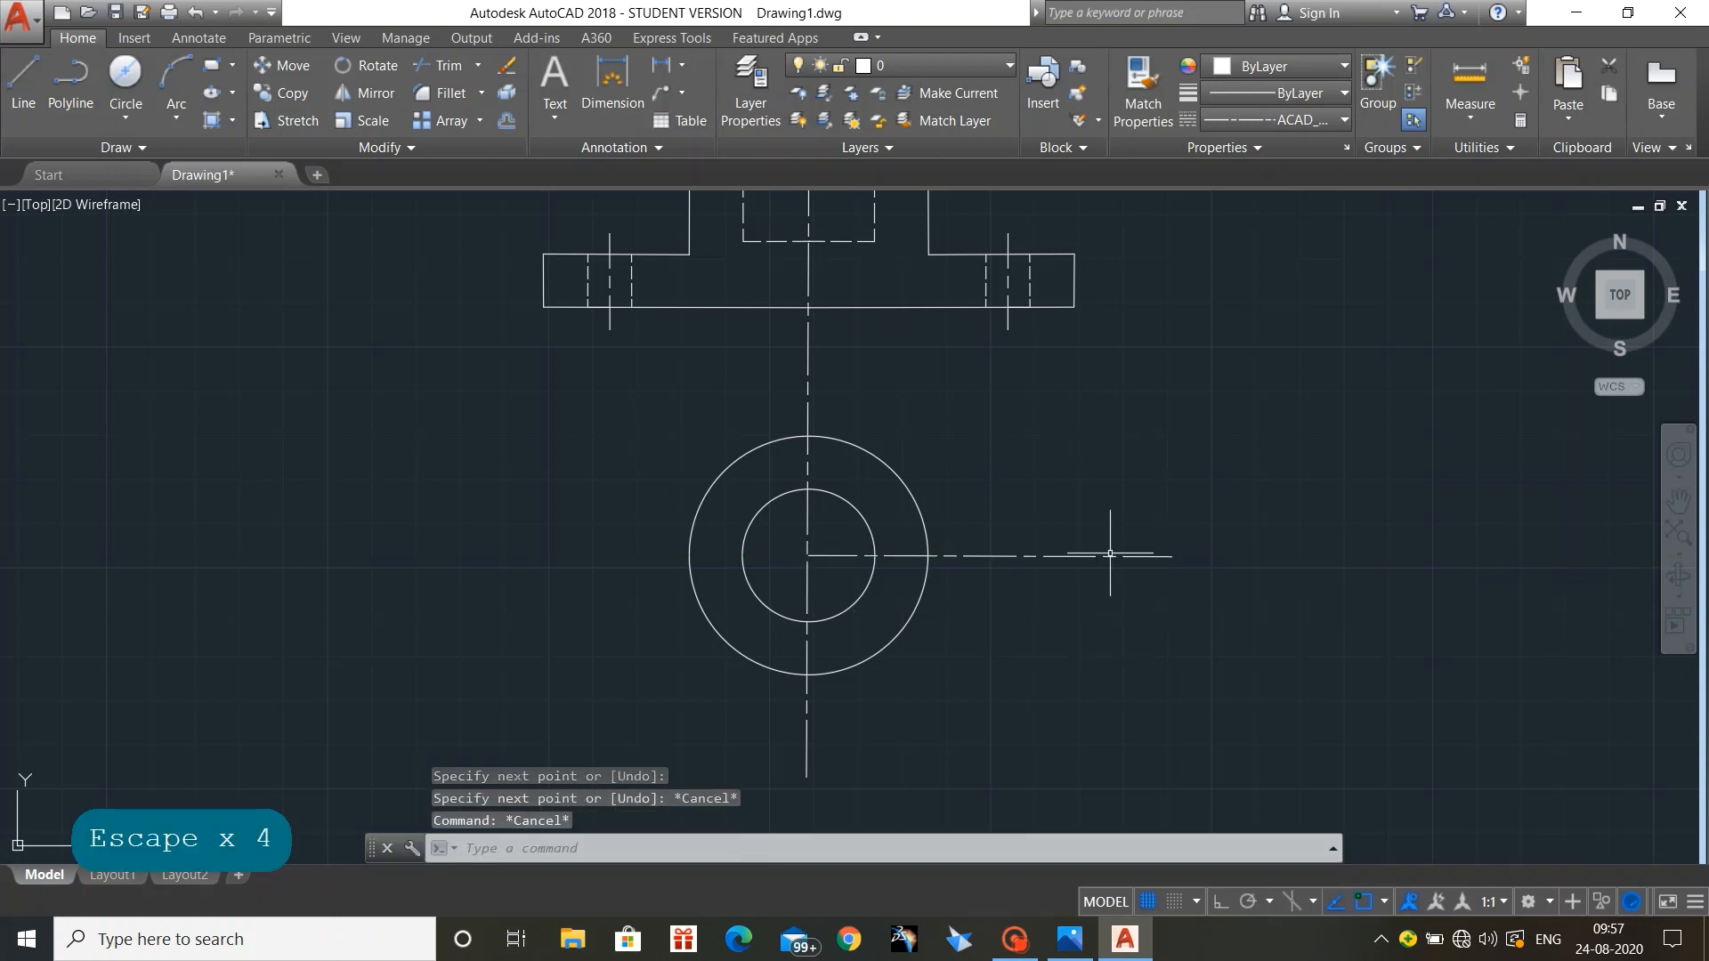
{"action": "left_click", "coordinate": [1056, 555]}
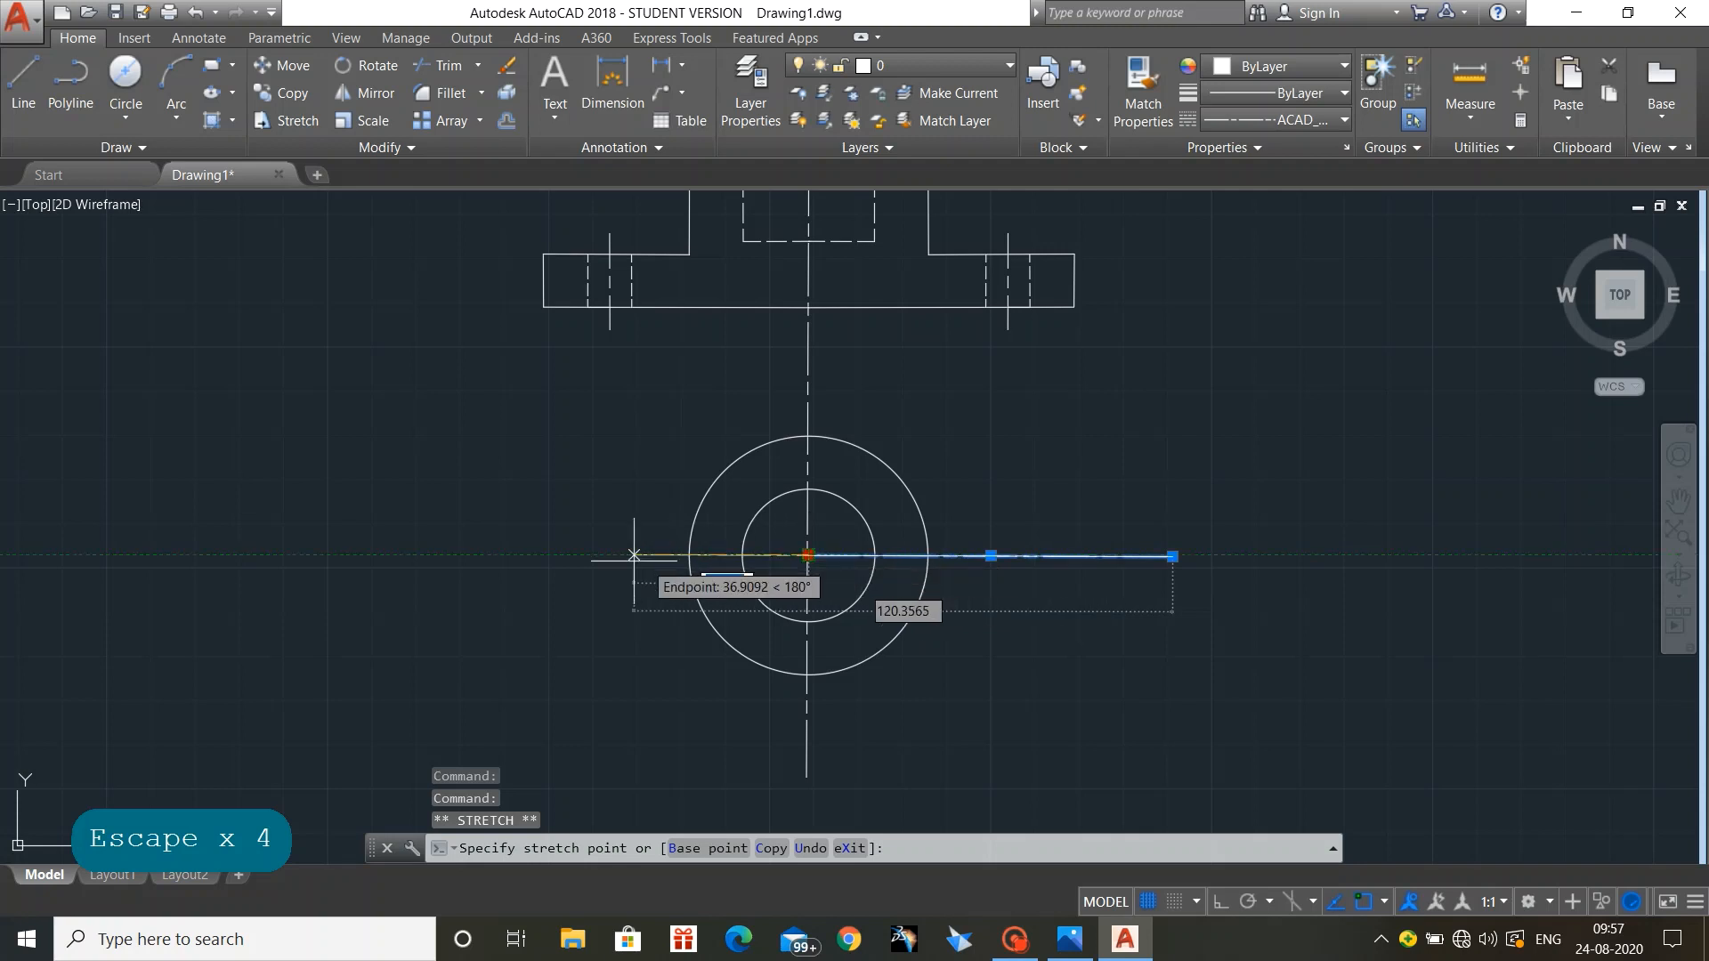
{"action": "left_click", "coordinate": [484, 555]}
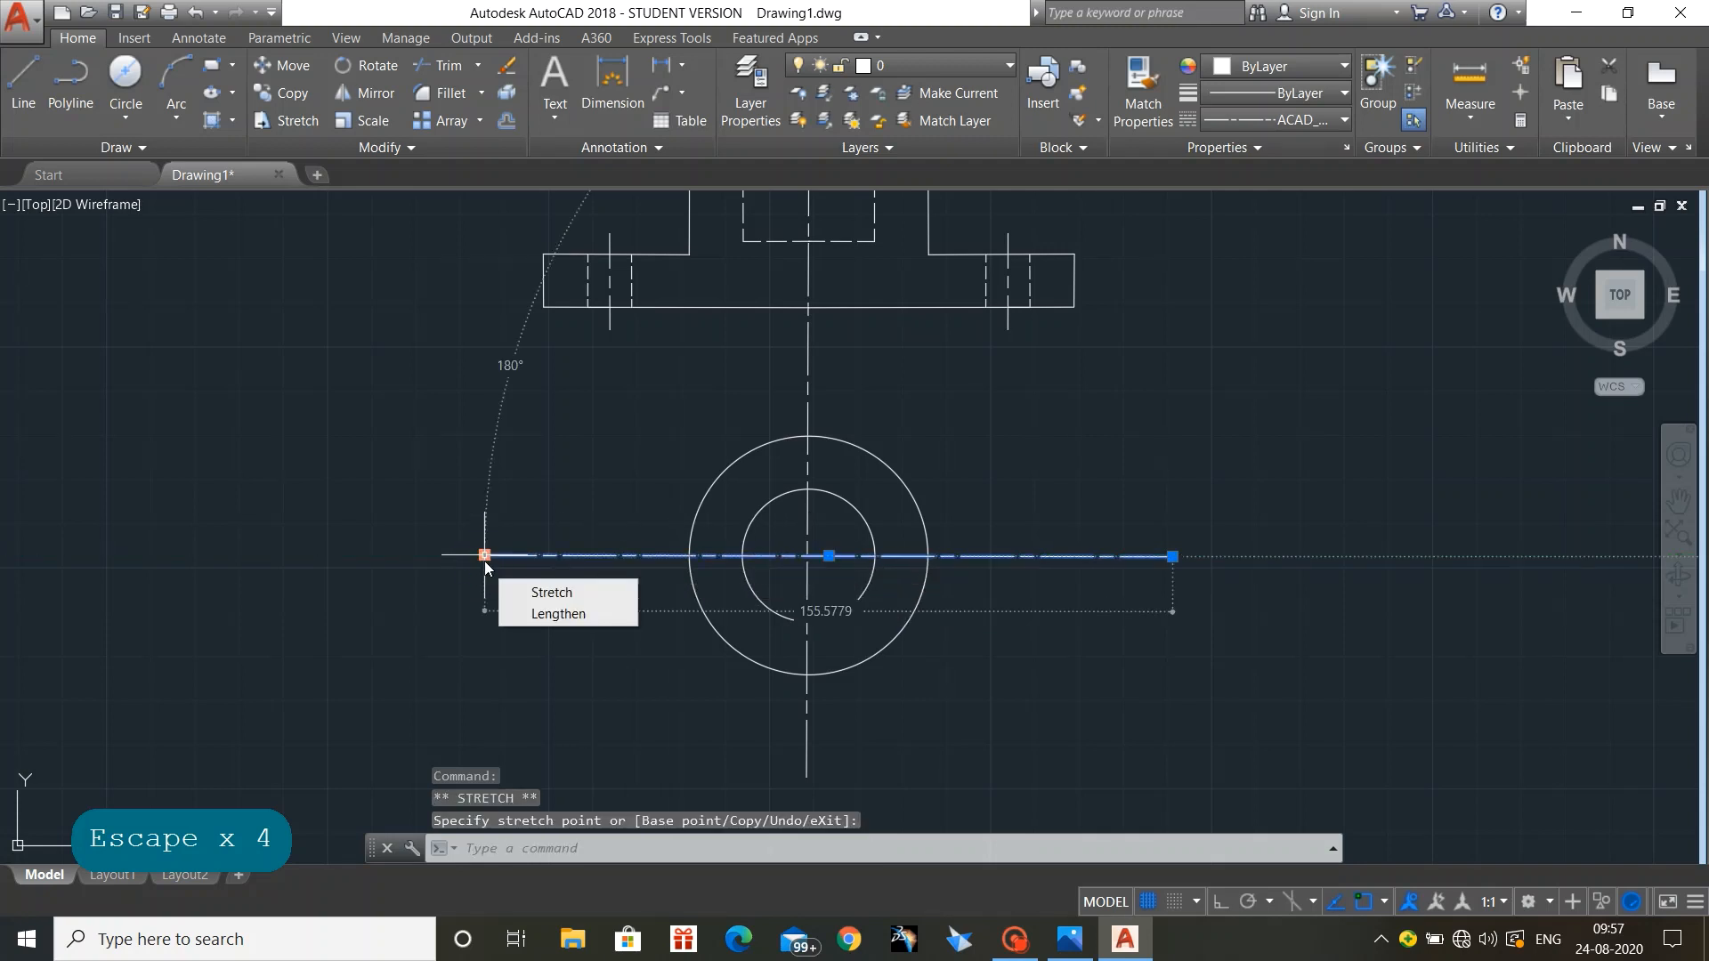
Step: Shorten the lower end of the main vertical centre line so it stops a little below the outer circle
{"action": "left_click", "coordinate": [808, 727]}
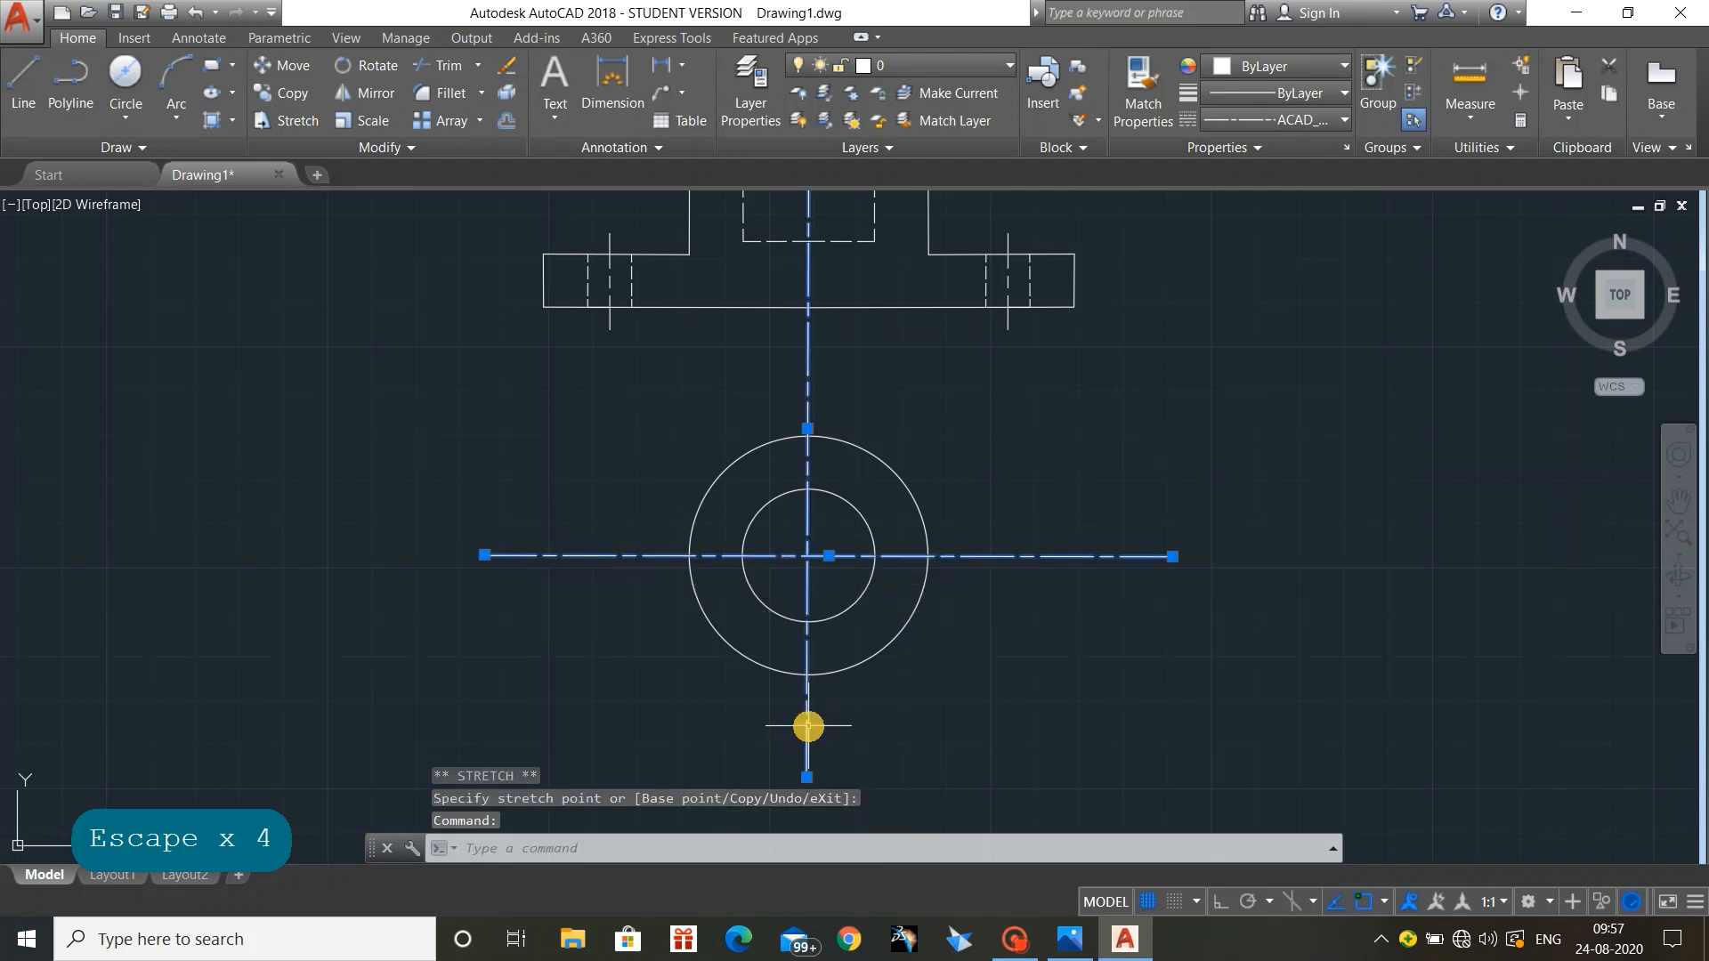
{"action": "left_click", "coordinate": [806, 774]}
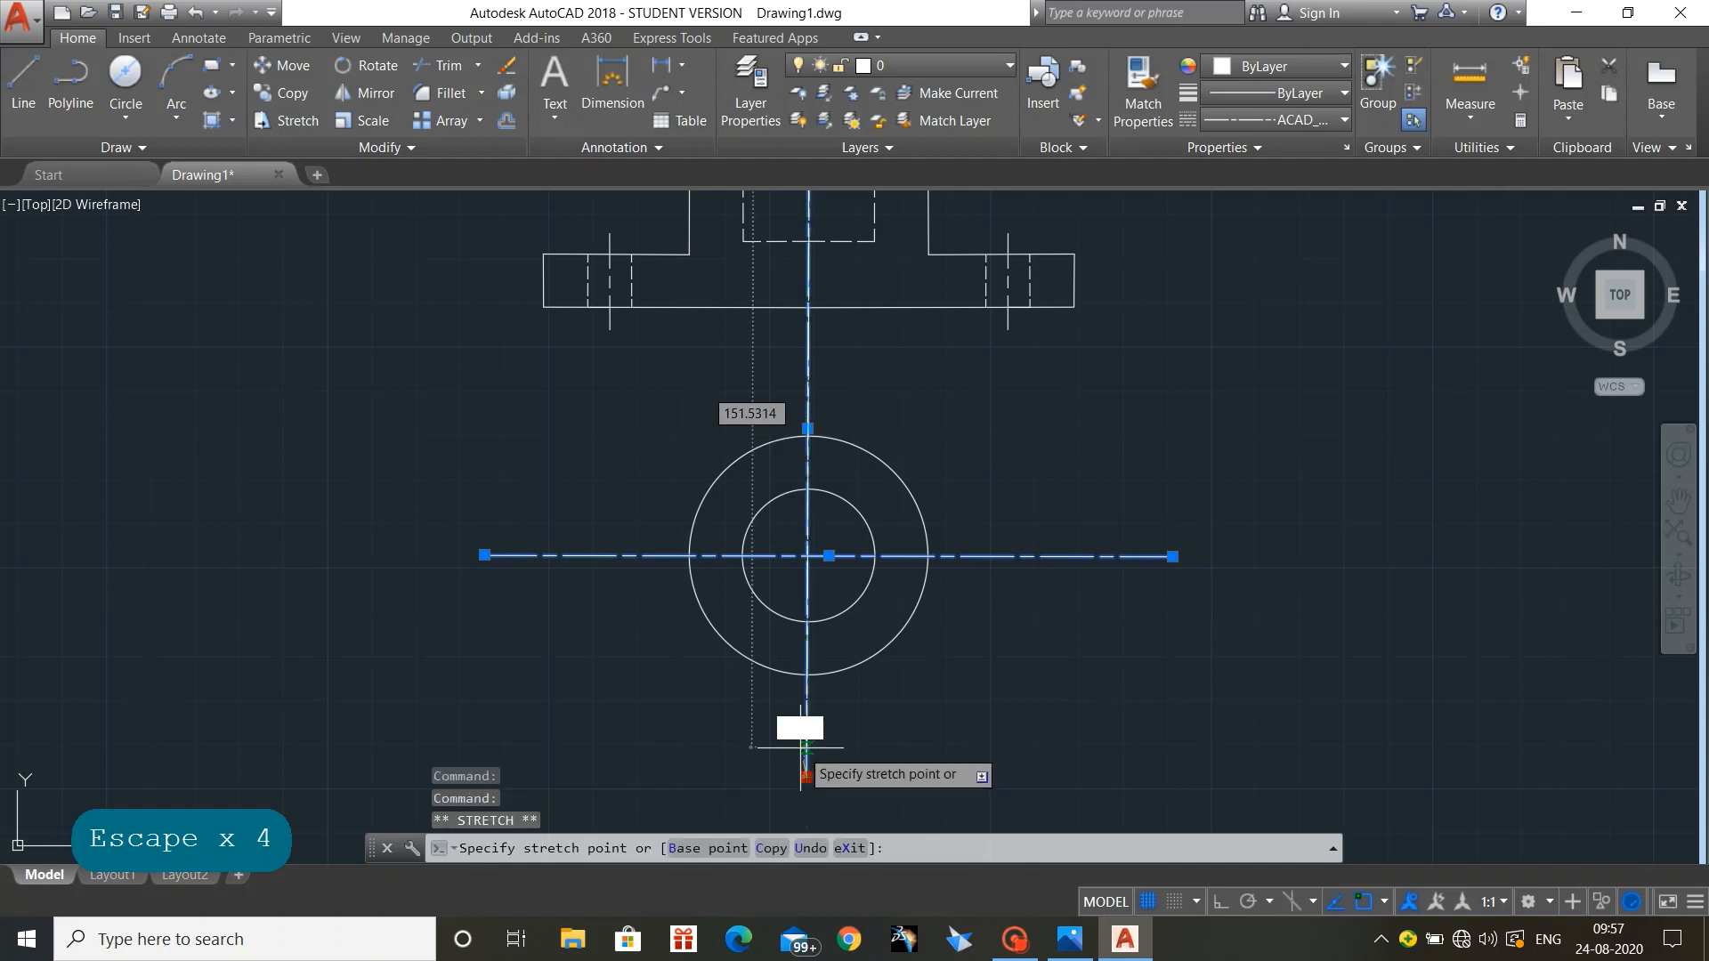
{"action": "left_click", "coordinate": [807, 735]}
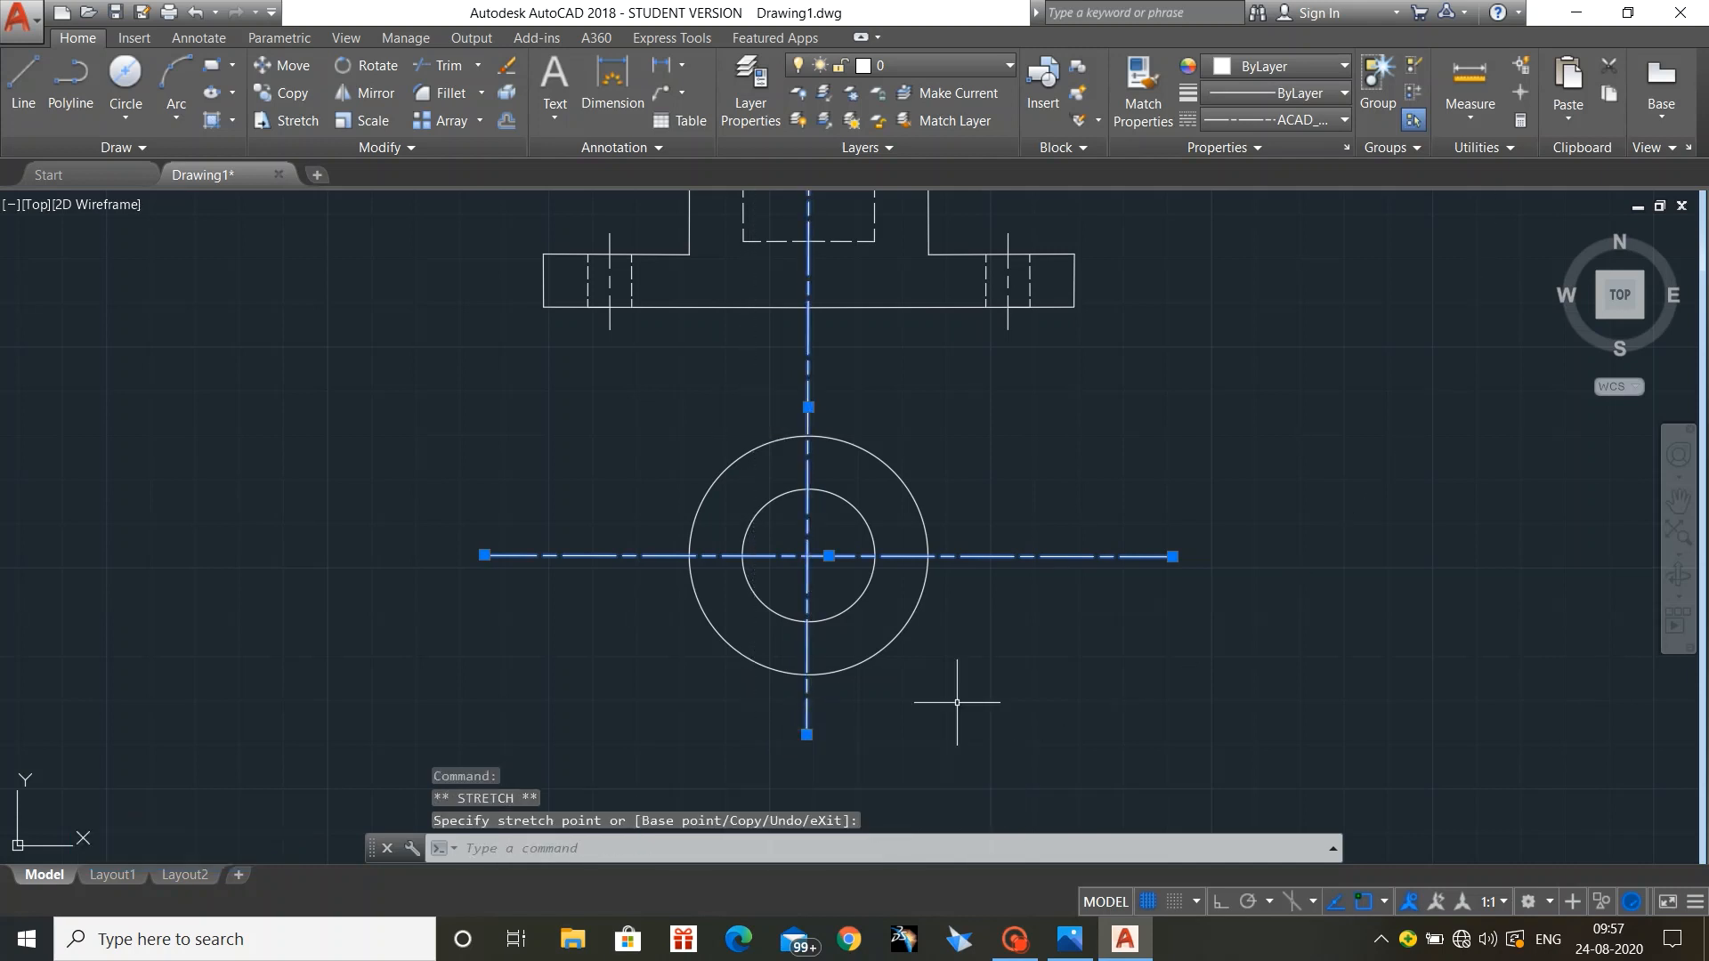
{"action": "left_click", "coordinate": [484, 555]}
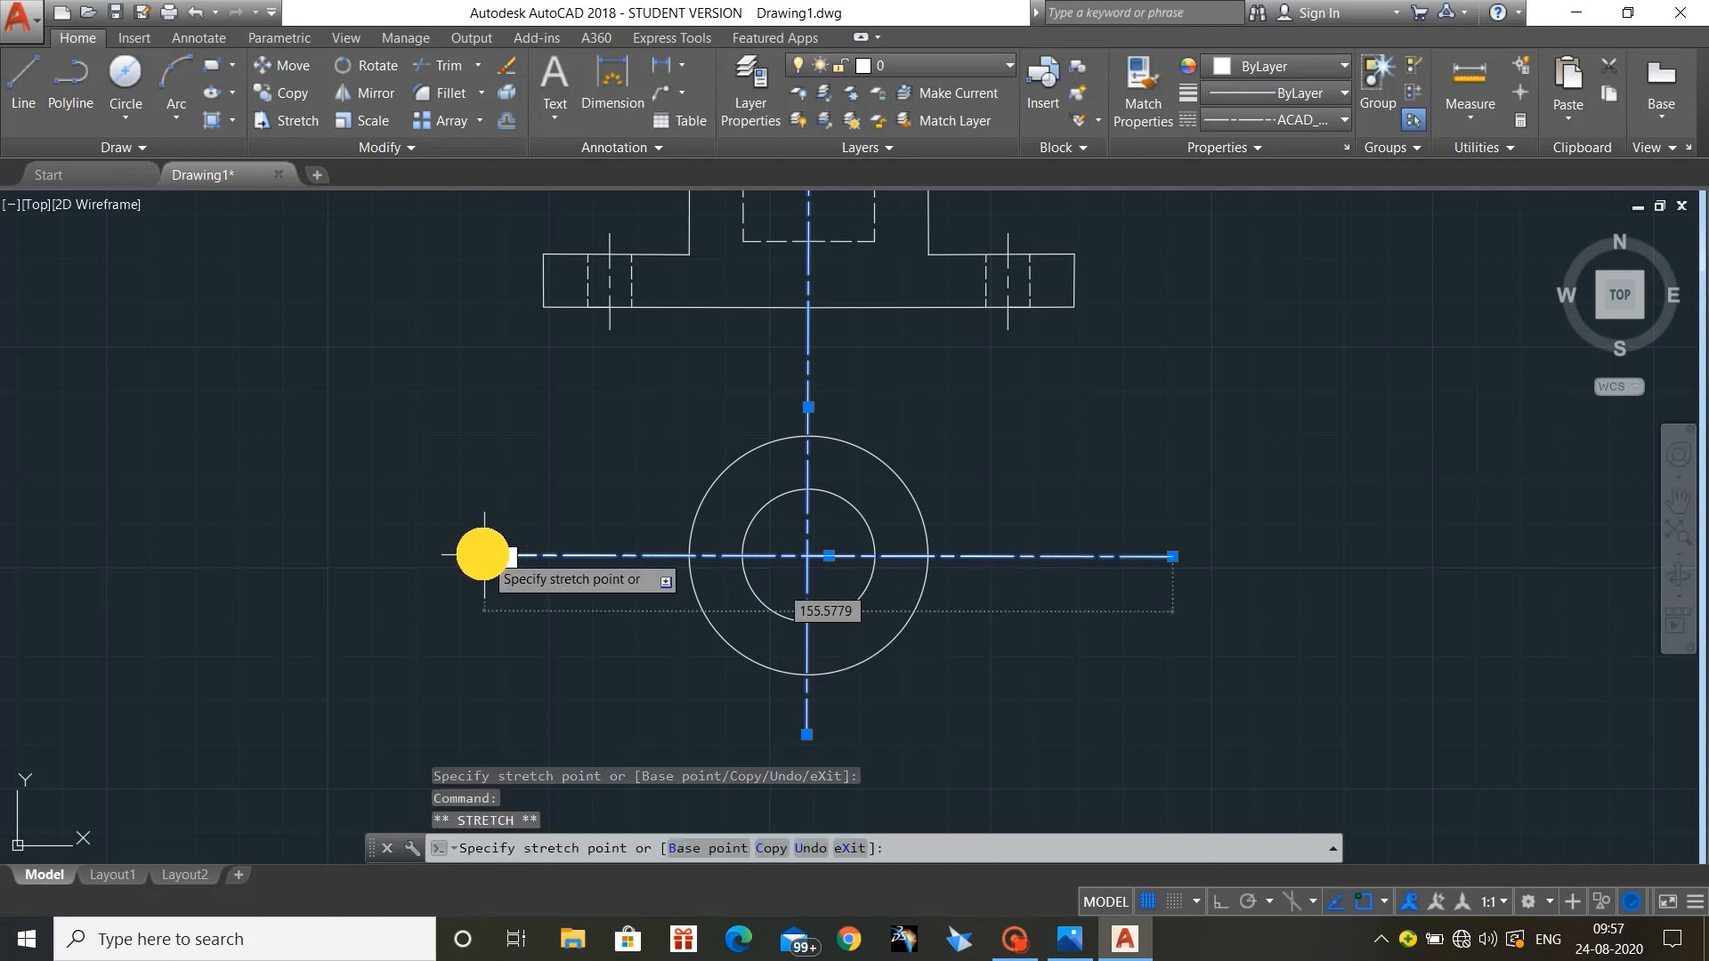
{"action": "left_click", "coordinate": [476, 557]}
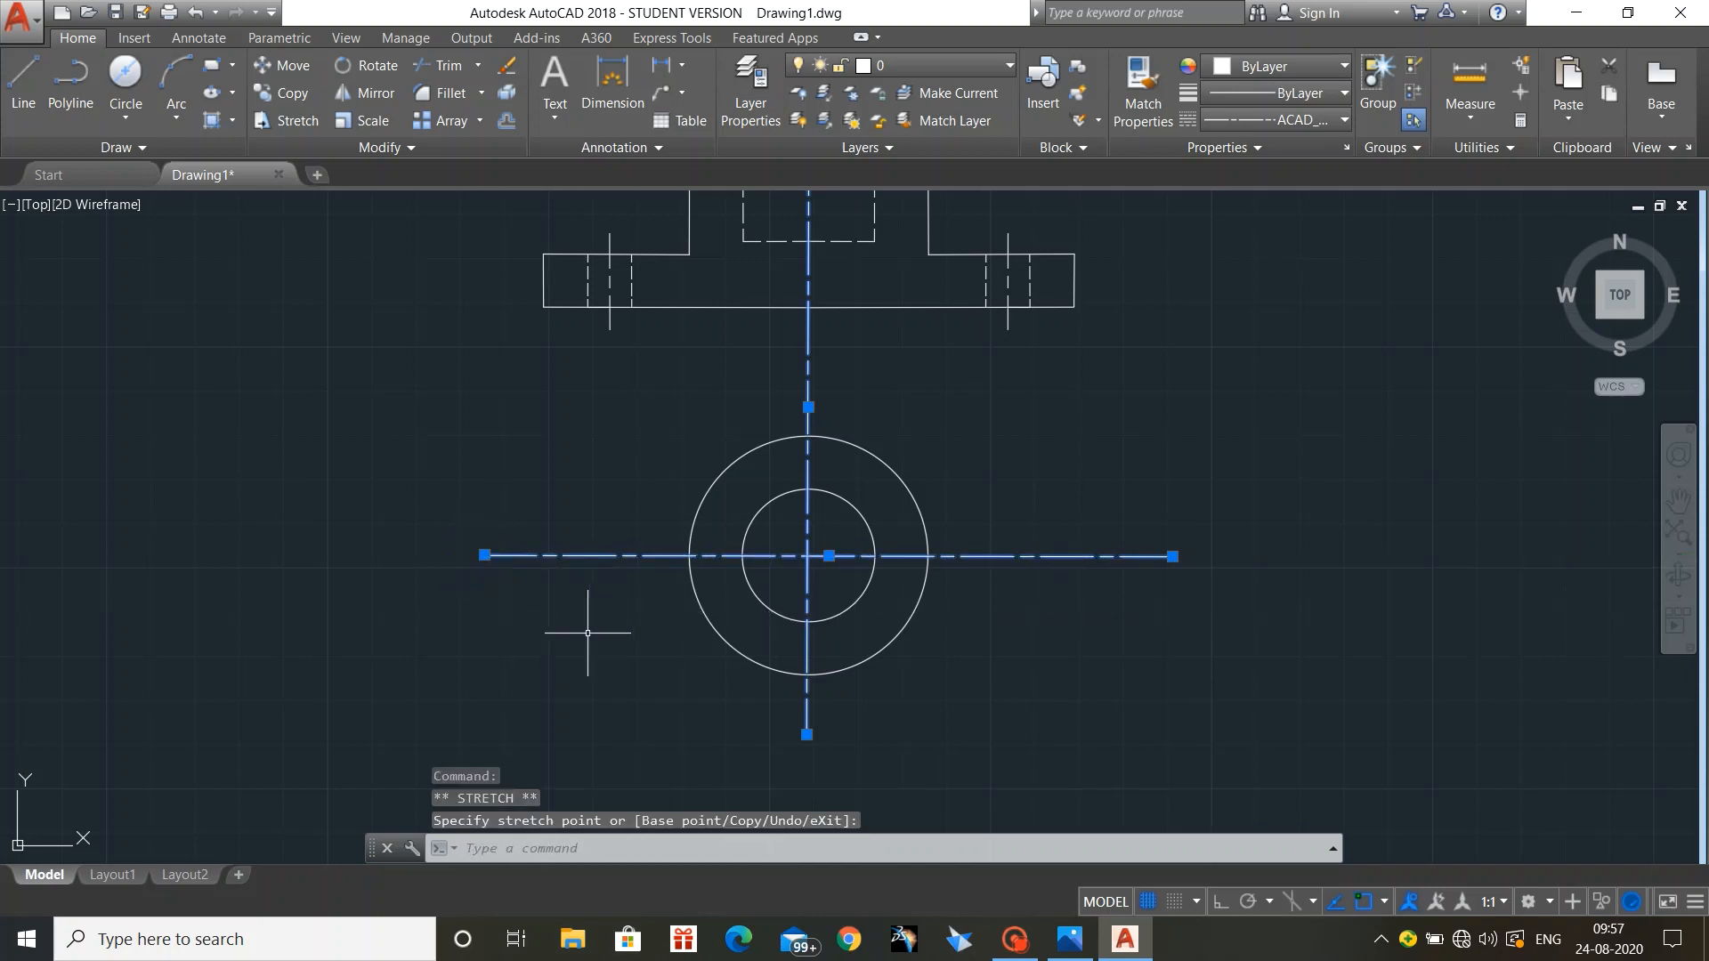
{"action": "key", "text": "Escape"}
{"action": "key", "text": "Escape"}
{"action": "key", "text": "Escape"}
{"action": "key", "text": "Escape"}
{"action": "key", "text": "Escape"}
{"action": "key", "text": "Escape"}
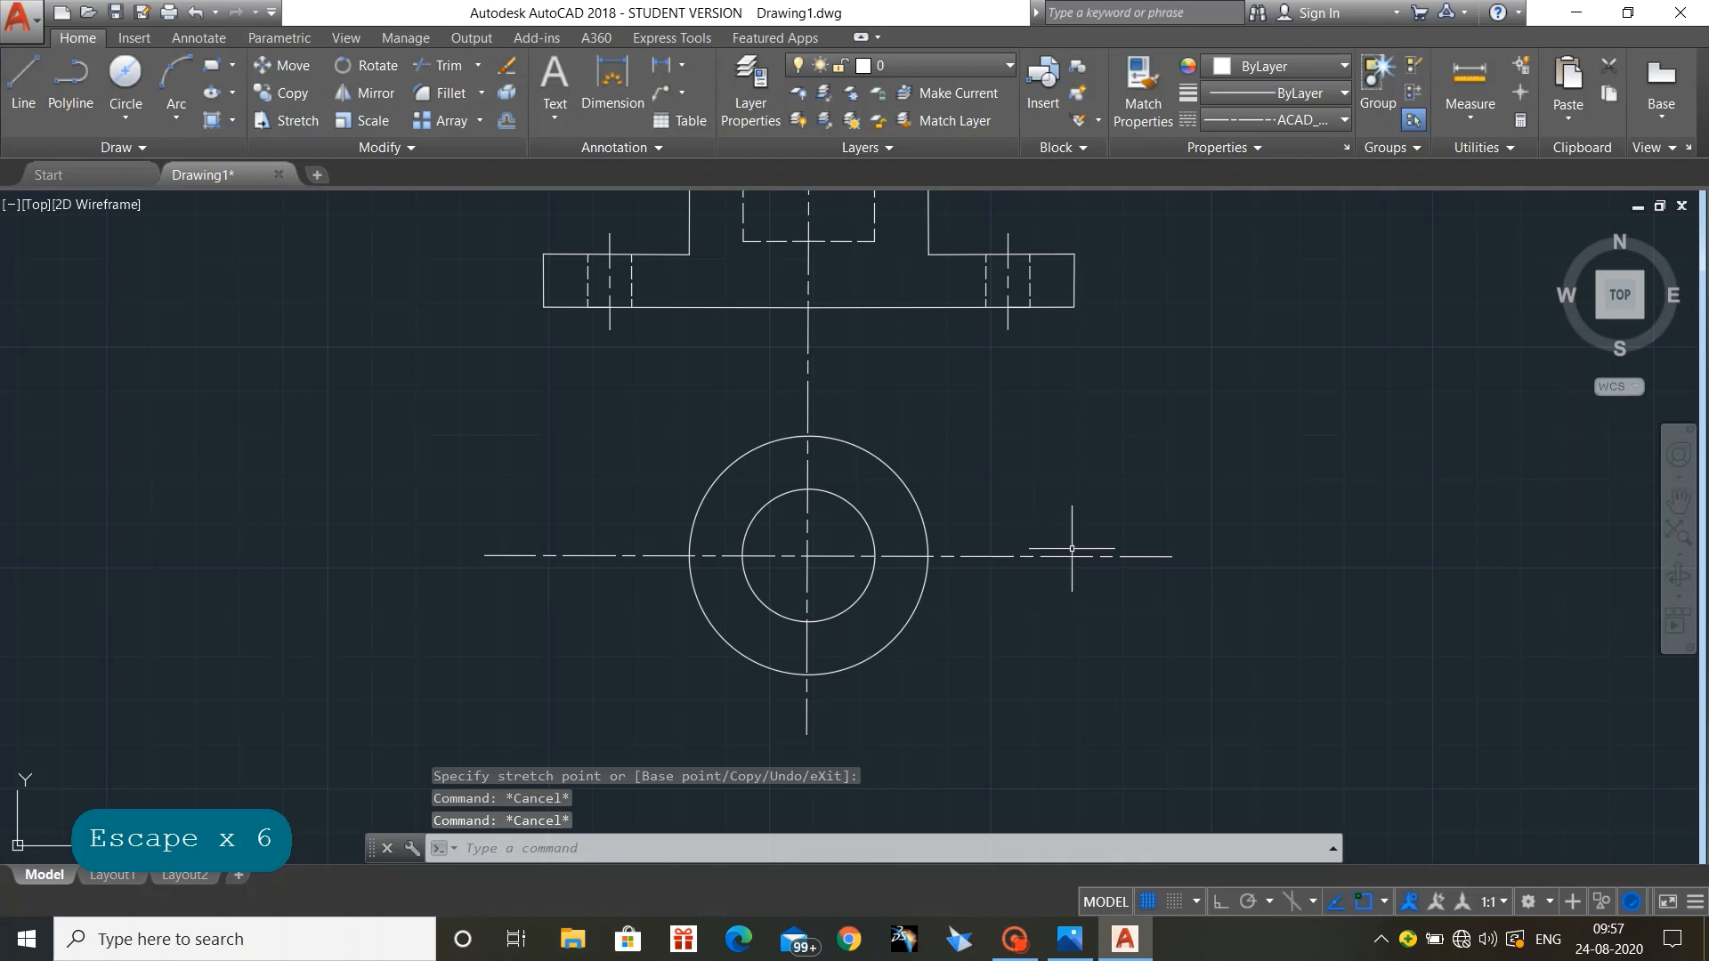
Step: Shorten the right end of the top view's horizontal centre line to an overall length of about 148
{"action": "left_click", "coordinate": [1068, 555]}
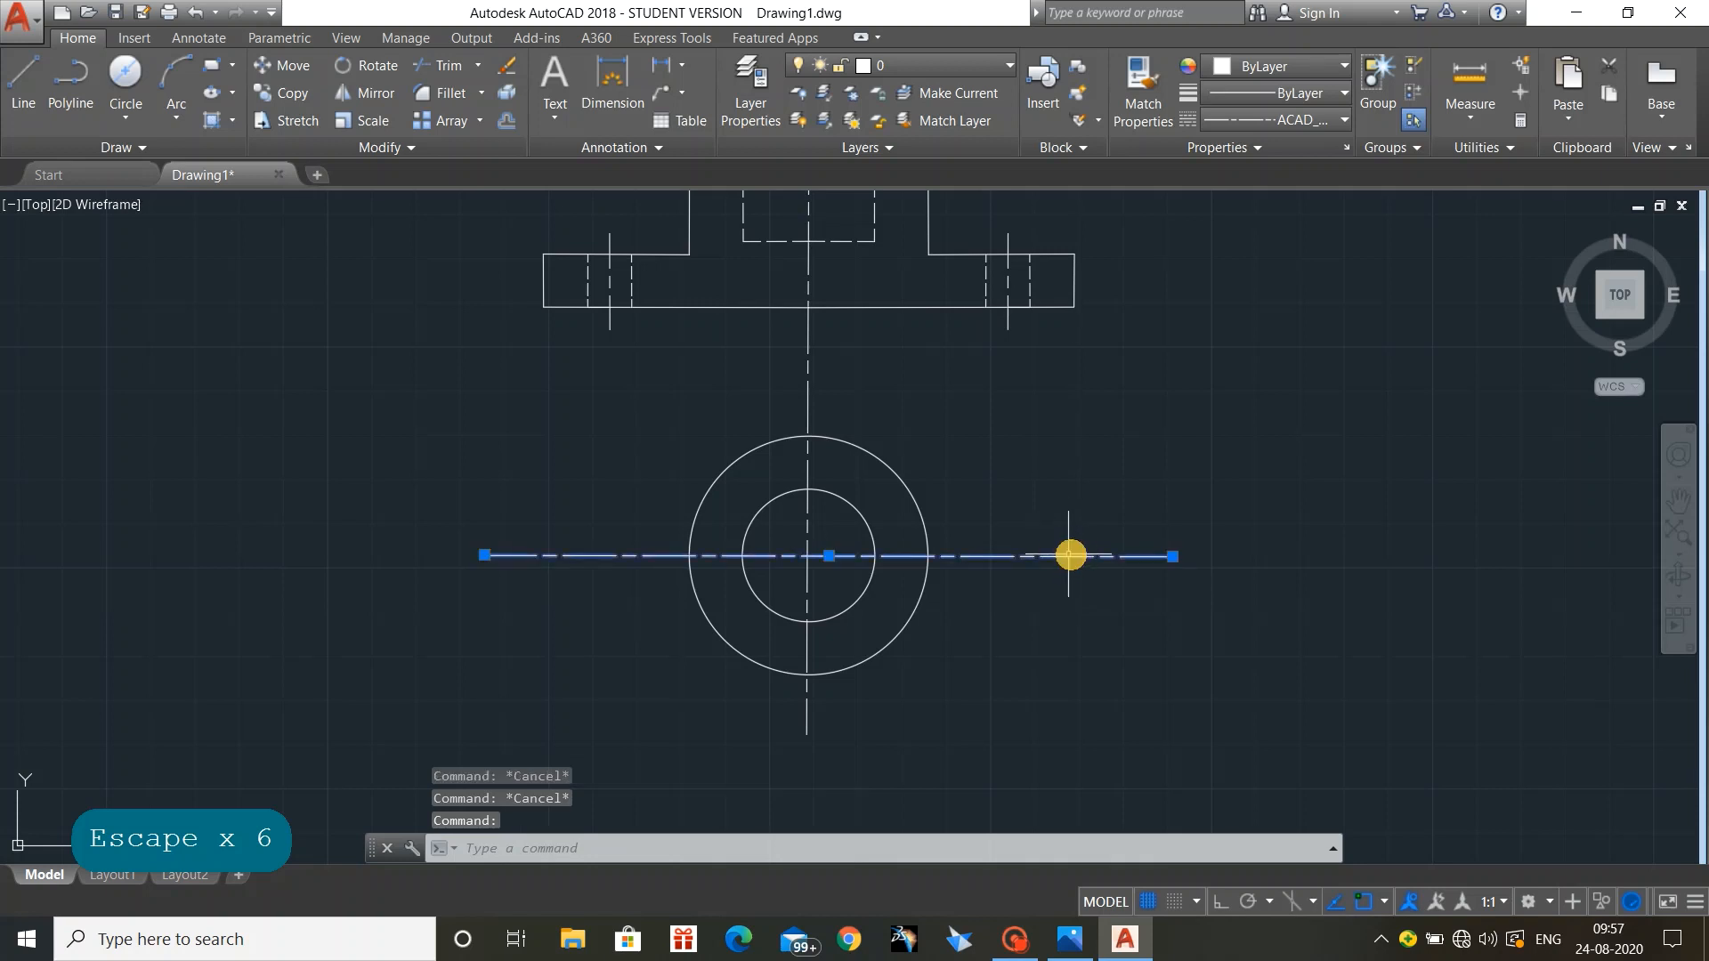
{"action": "left_click", "coordinate": [1172, 556]}
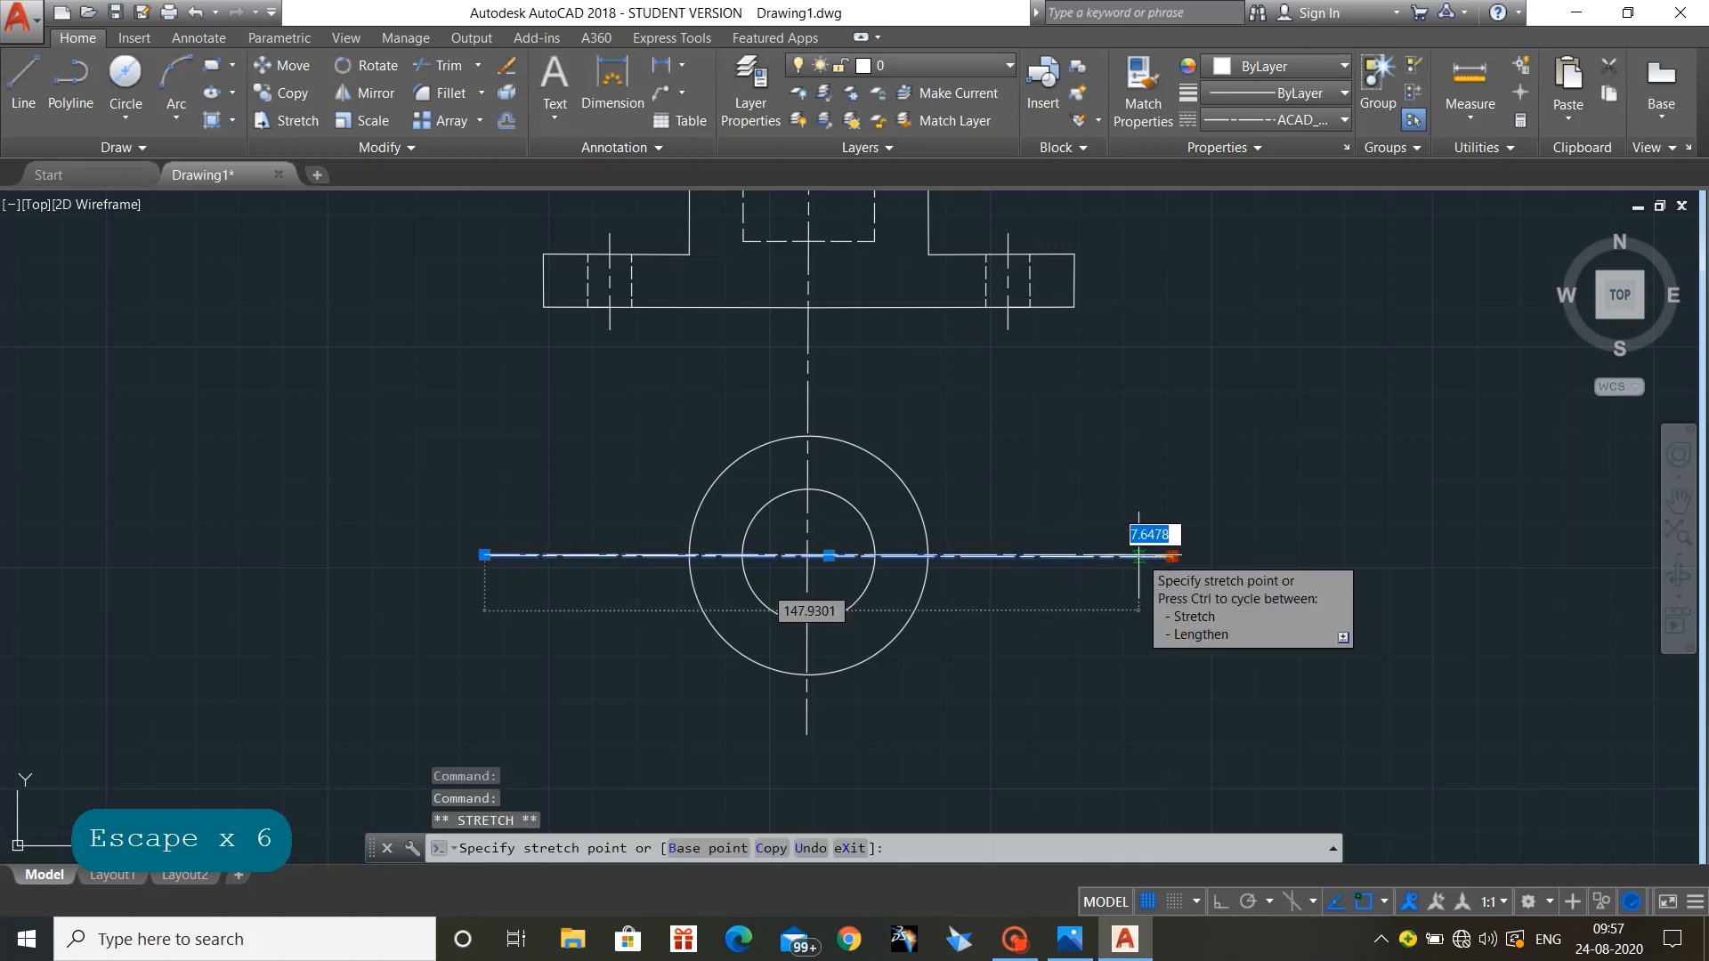
{"action": "left_click", "coordinate": [1138, 556]}
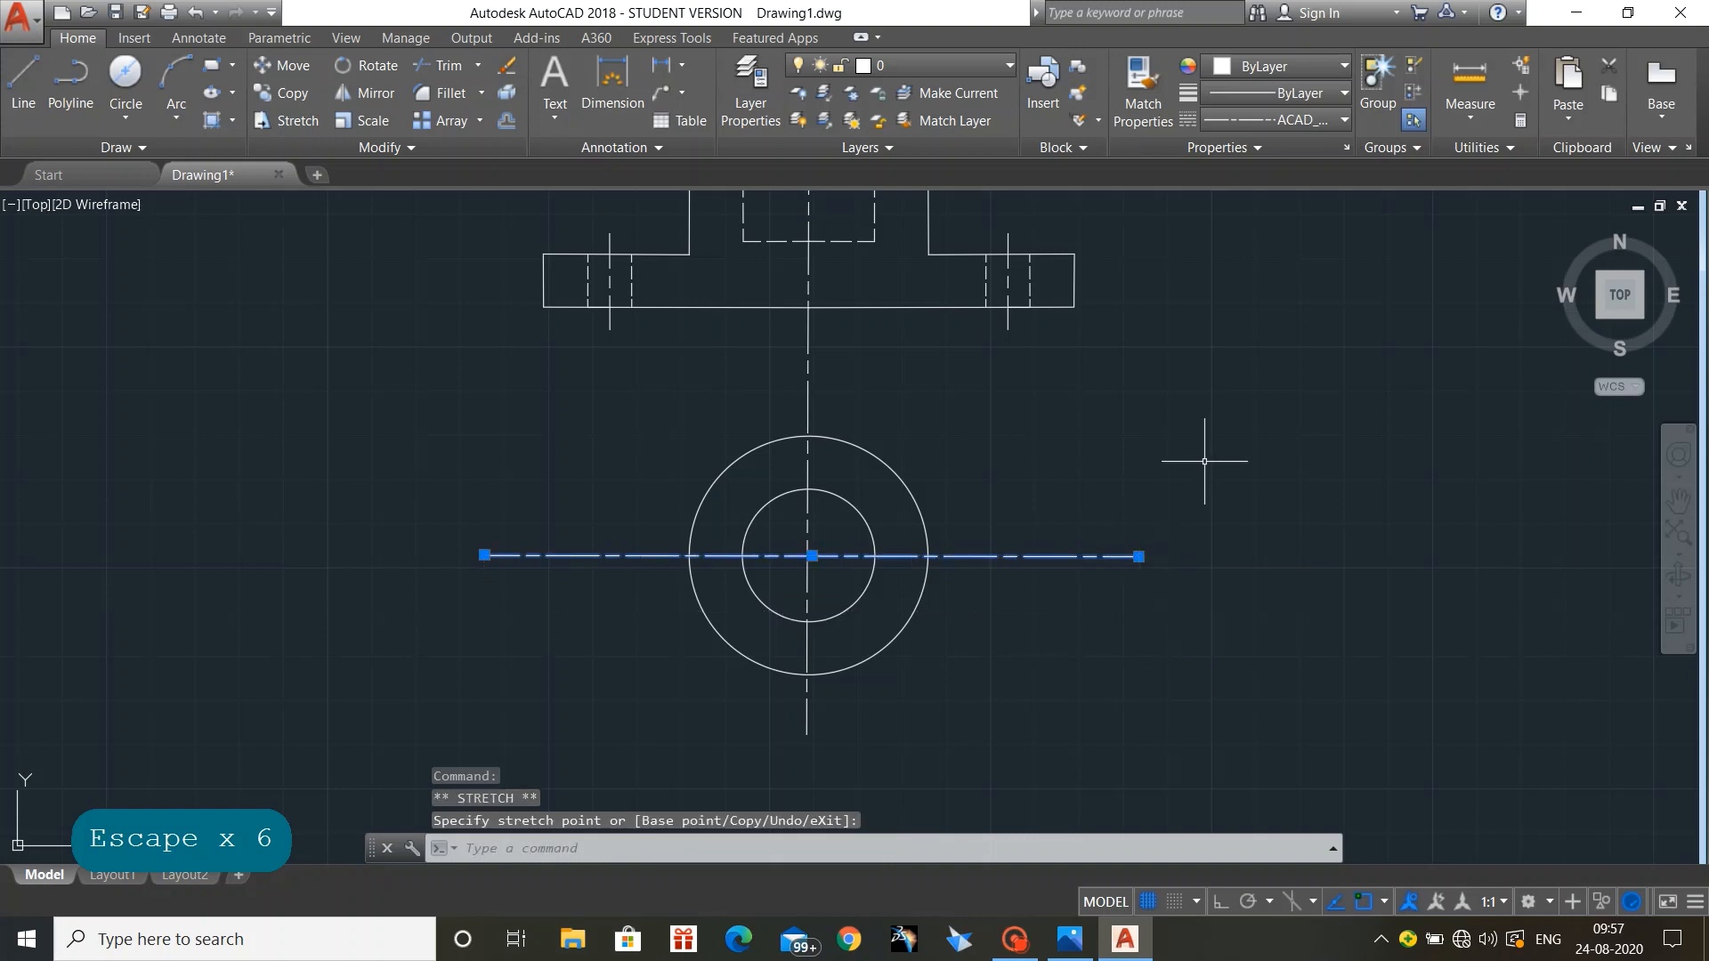
{"action": "key", "text": "Escape"}
{"action": "key", "text": "Escape"}
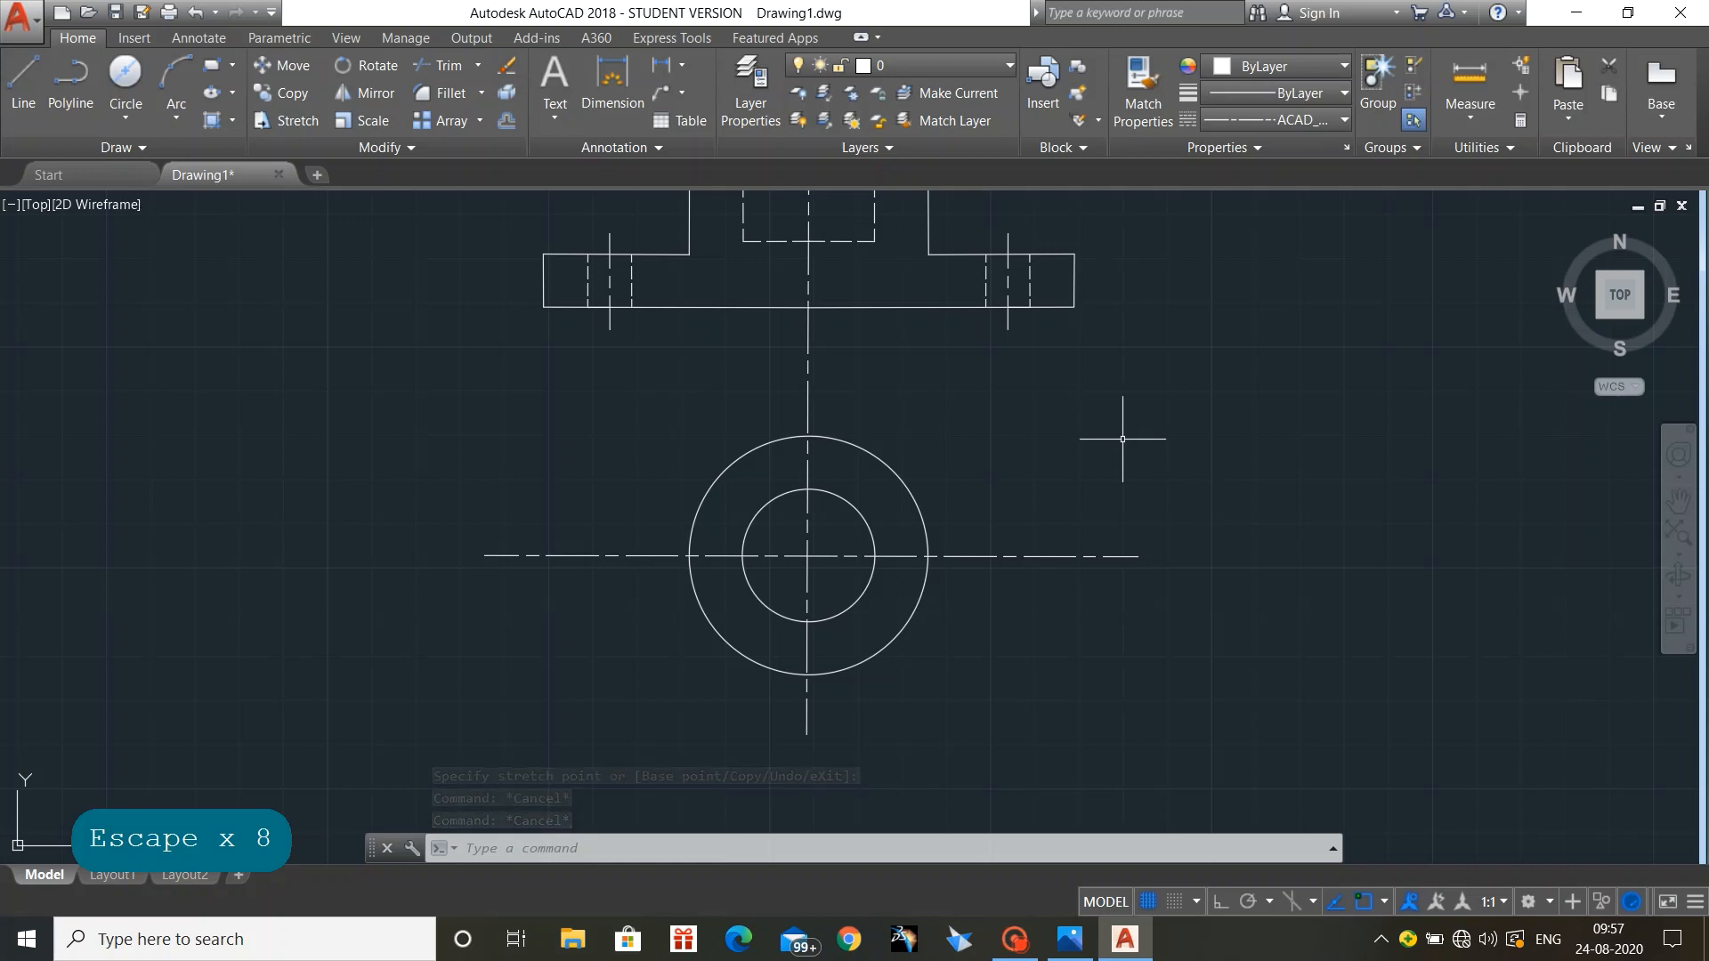
{"action": "left_click", "coordinate": [129, 73]}
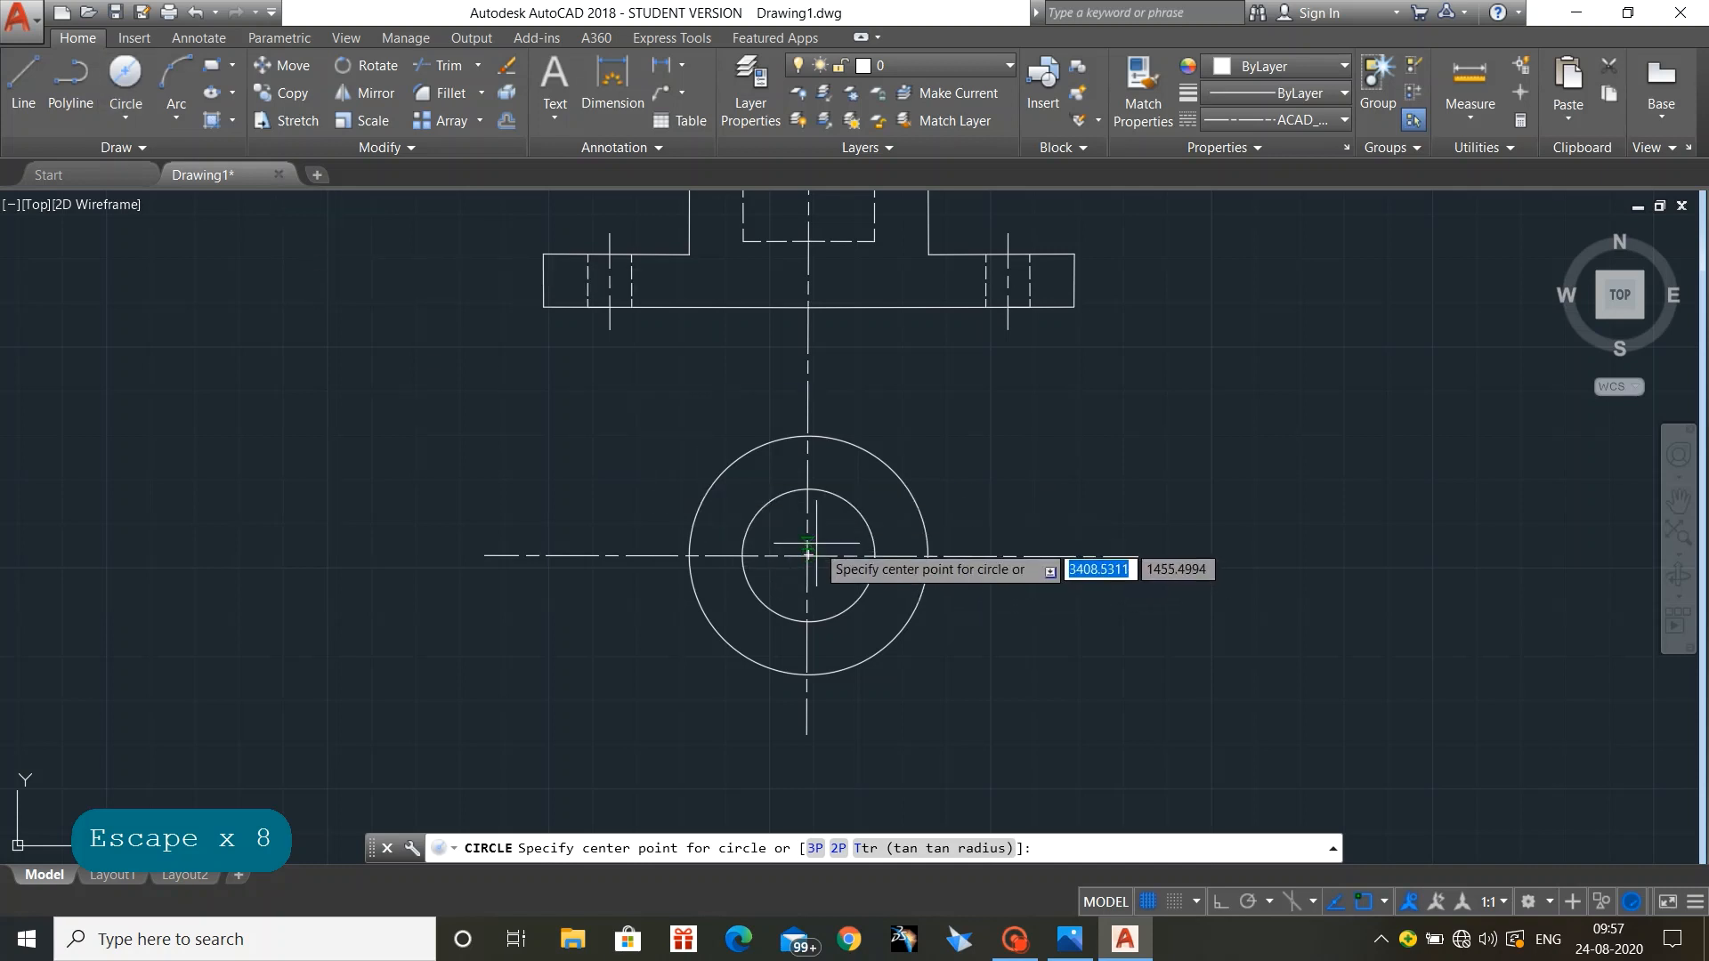
{"action": "key", "text": "Escape"}
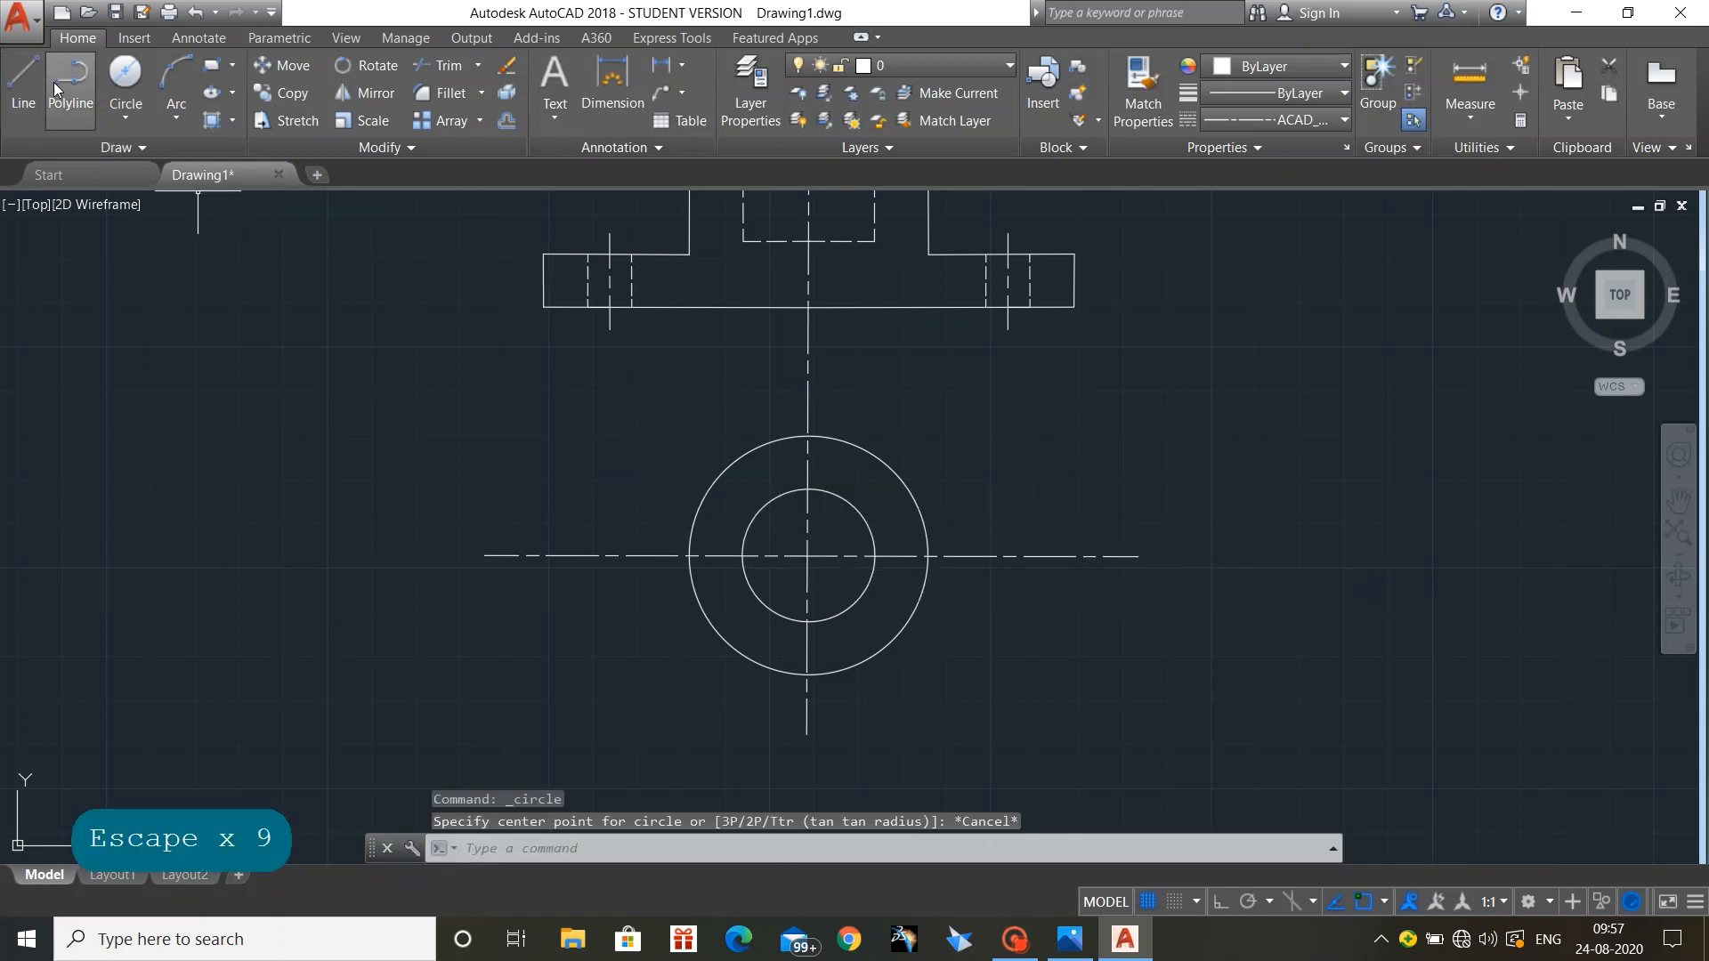
Step: Draw a horizontal ByLayer-linetype helper line 45 long from the top view's circle centre toward the right-hand hole position
{"action": "left_click", "coordinate": [23, 82]}
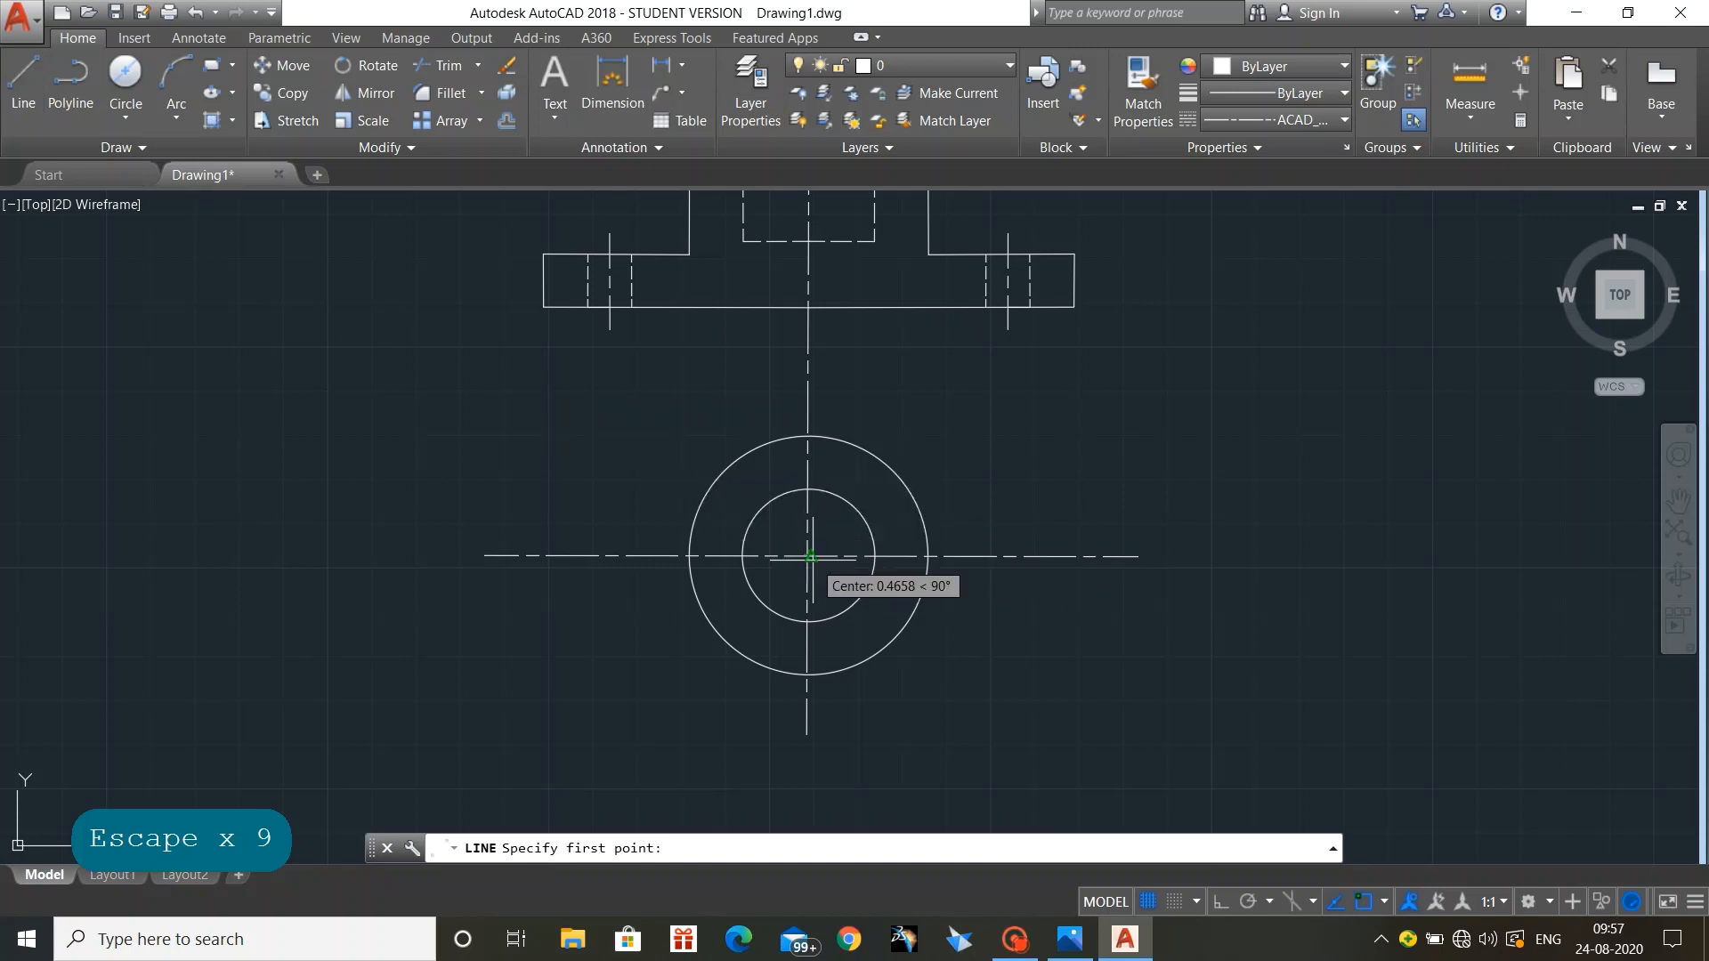
{"action": "left_click", "coordinate": [1287, 121]}
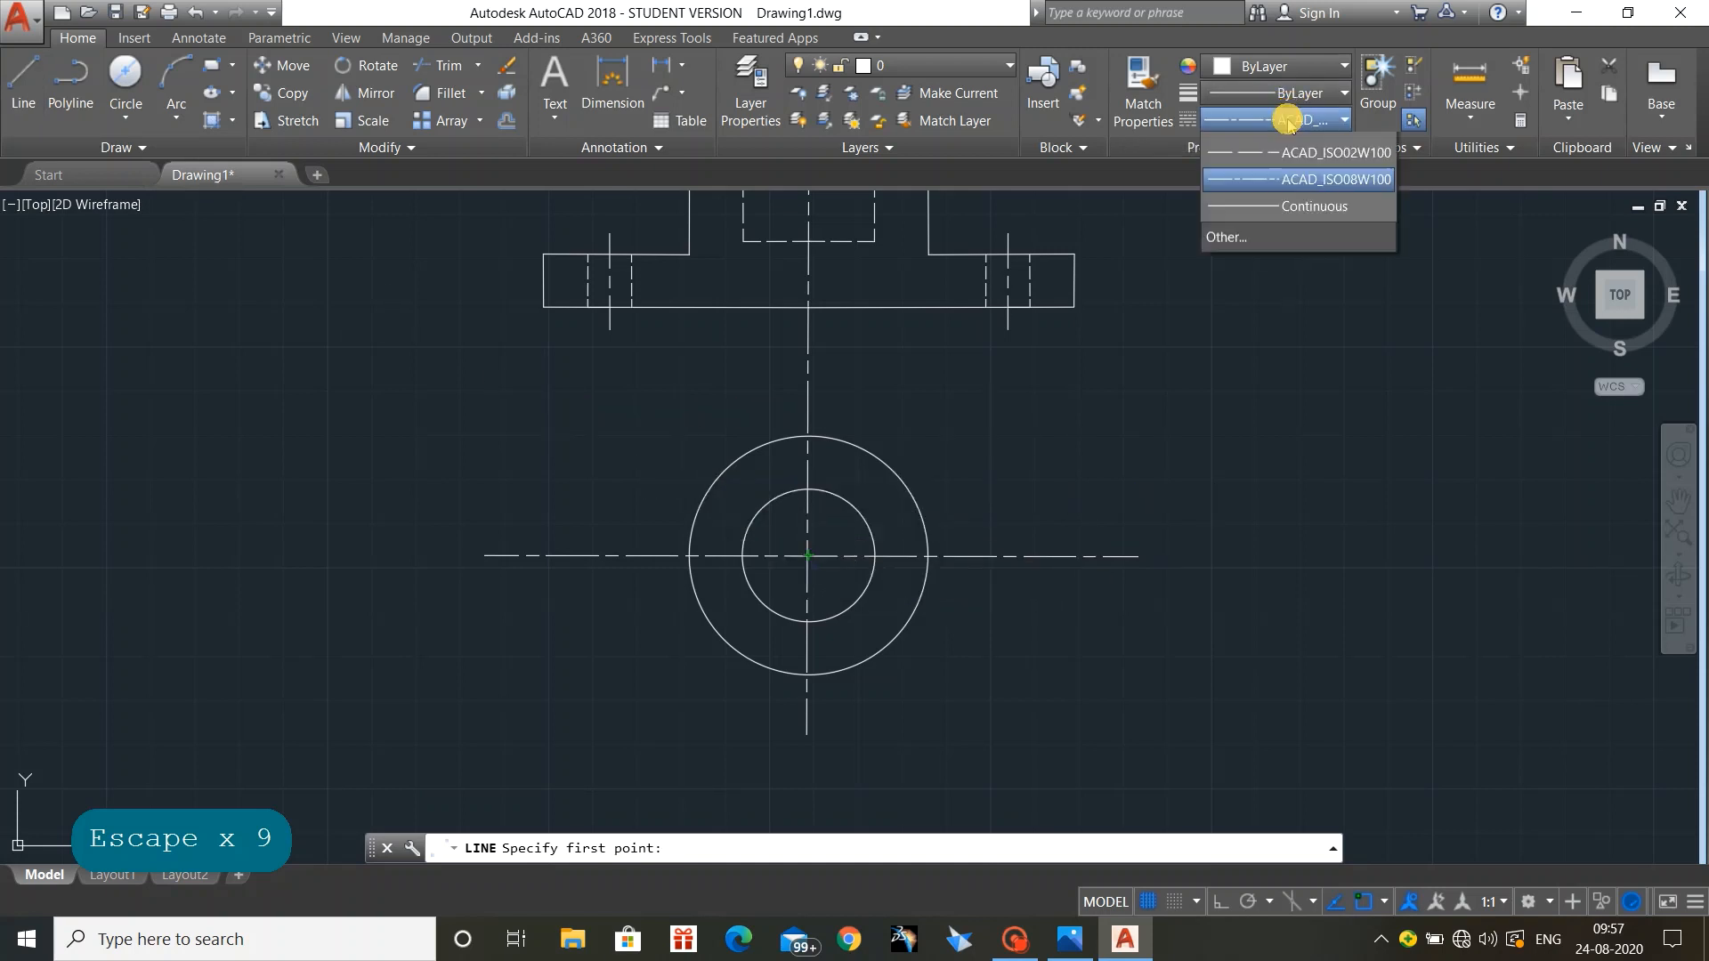
{"action": "left_click", "coordinate": [1289, 143]}
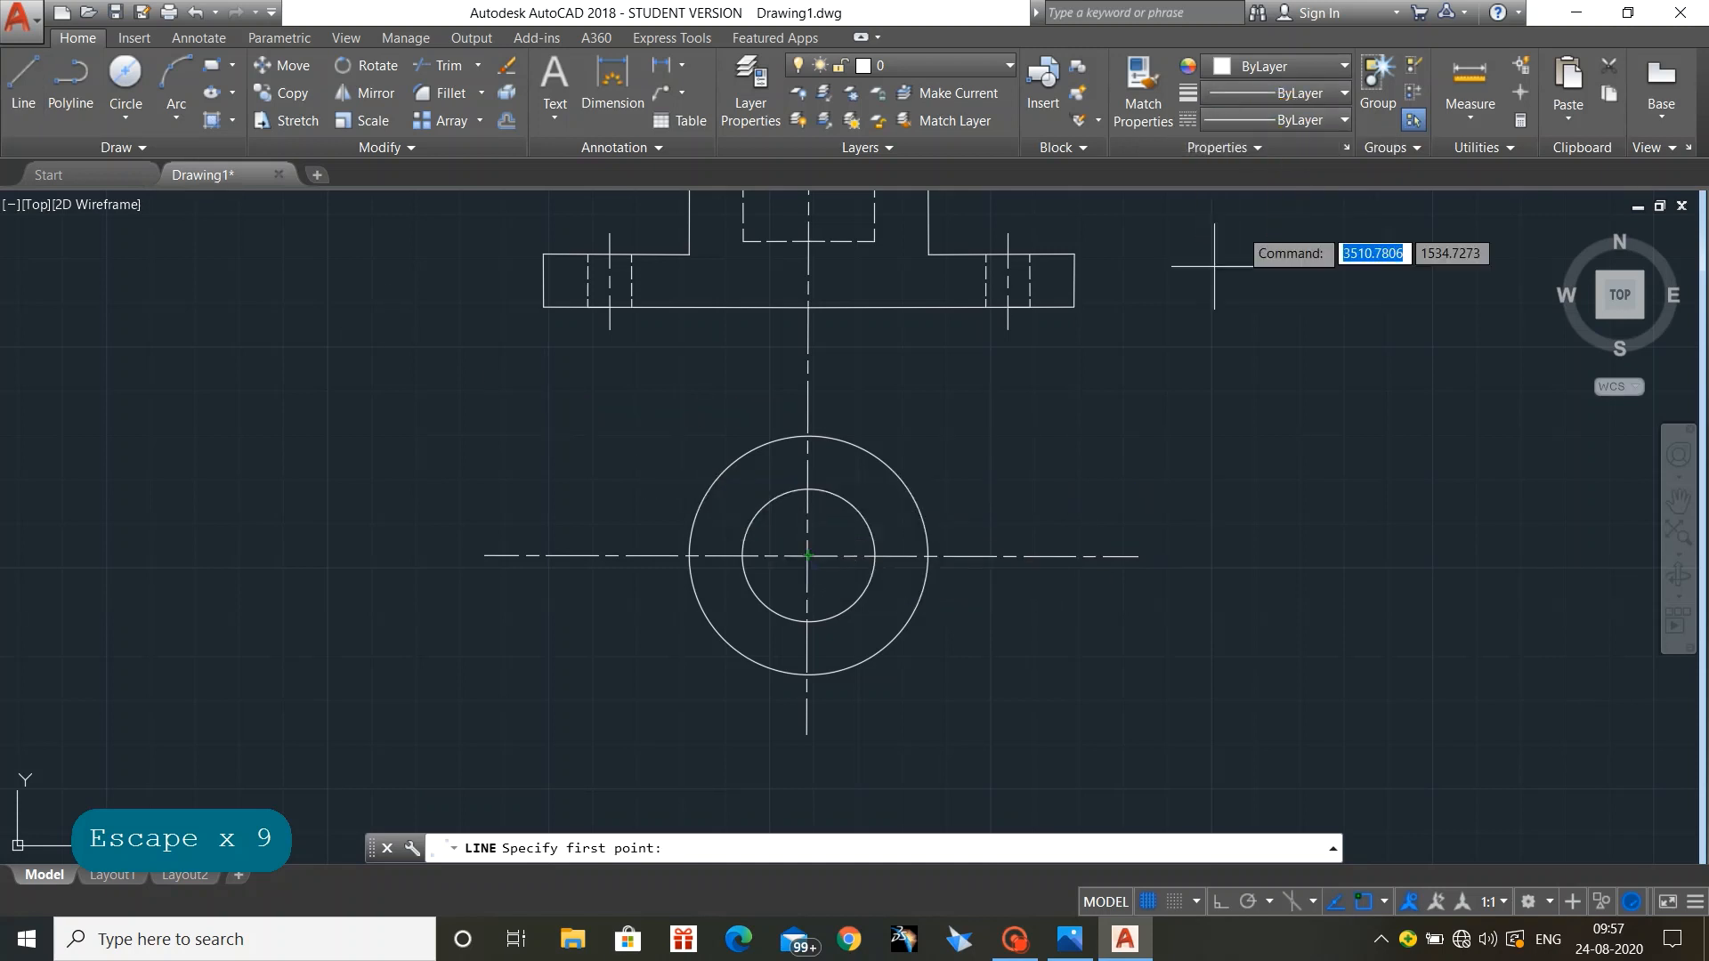
{"action": "left_click", "coordinate": [808, 555]}
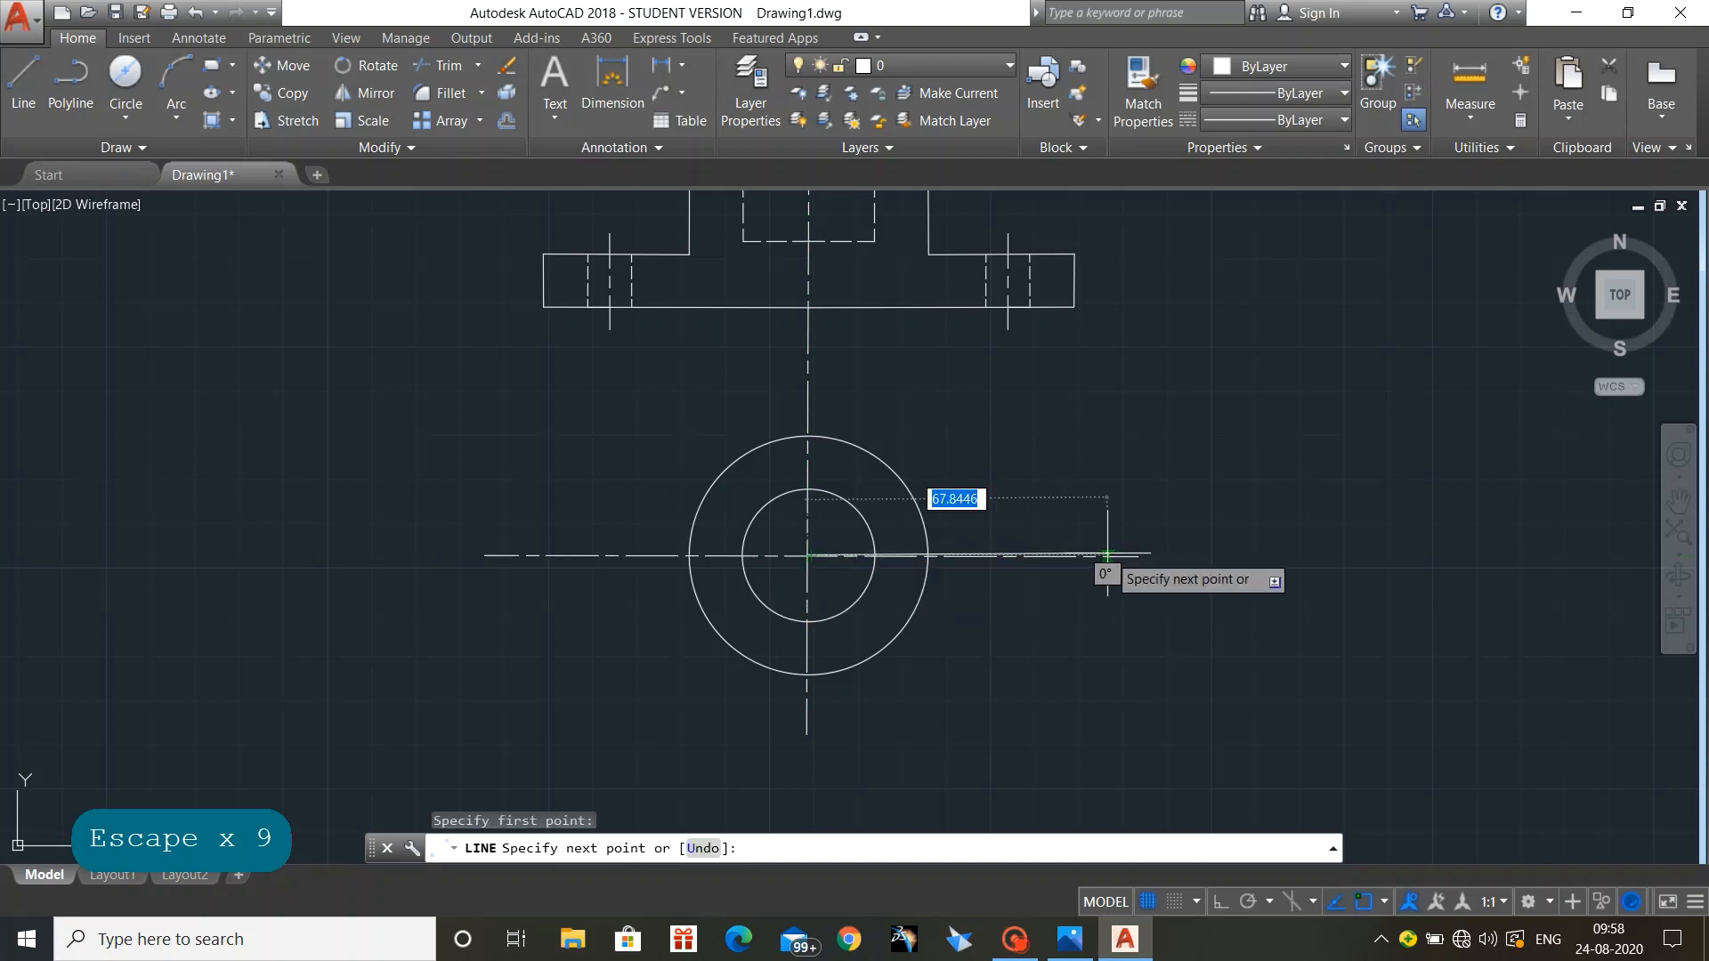
{"action": "left_click", "coordinate": [1068, 937]}
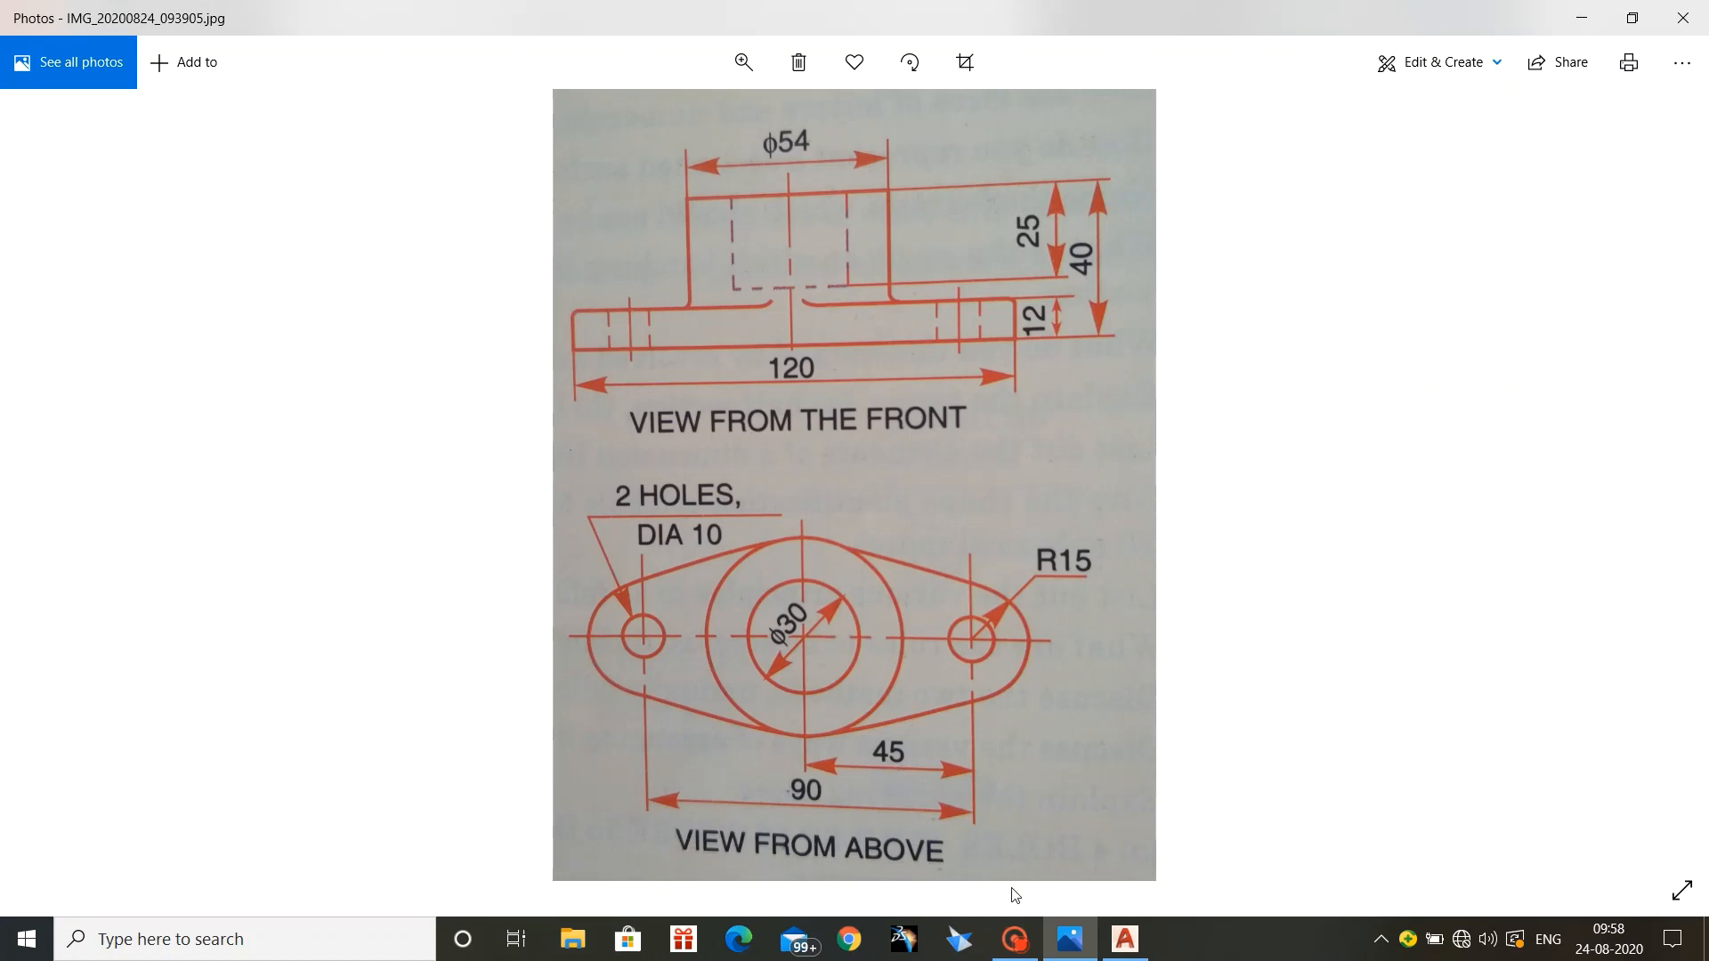
{"action": "left_click", "coordinate": [1124, 939]}
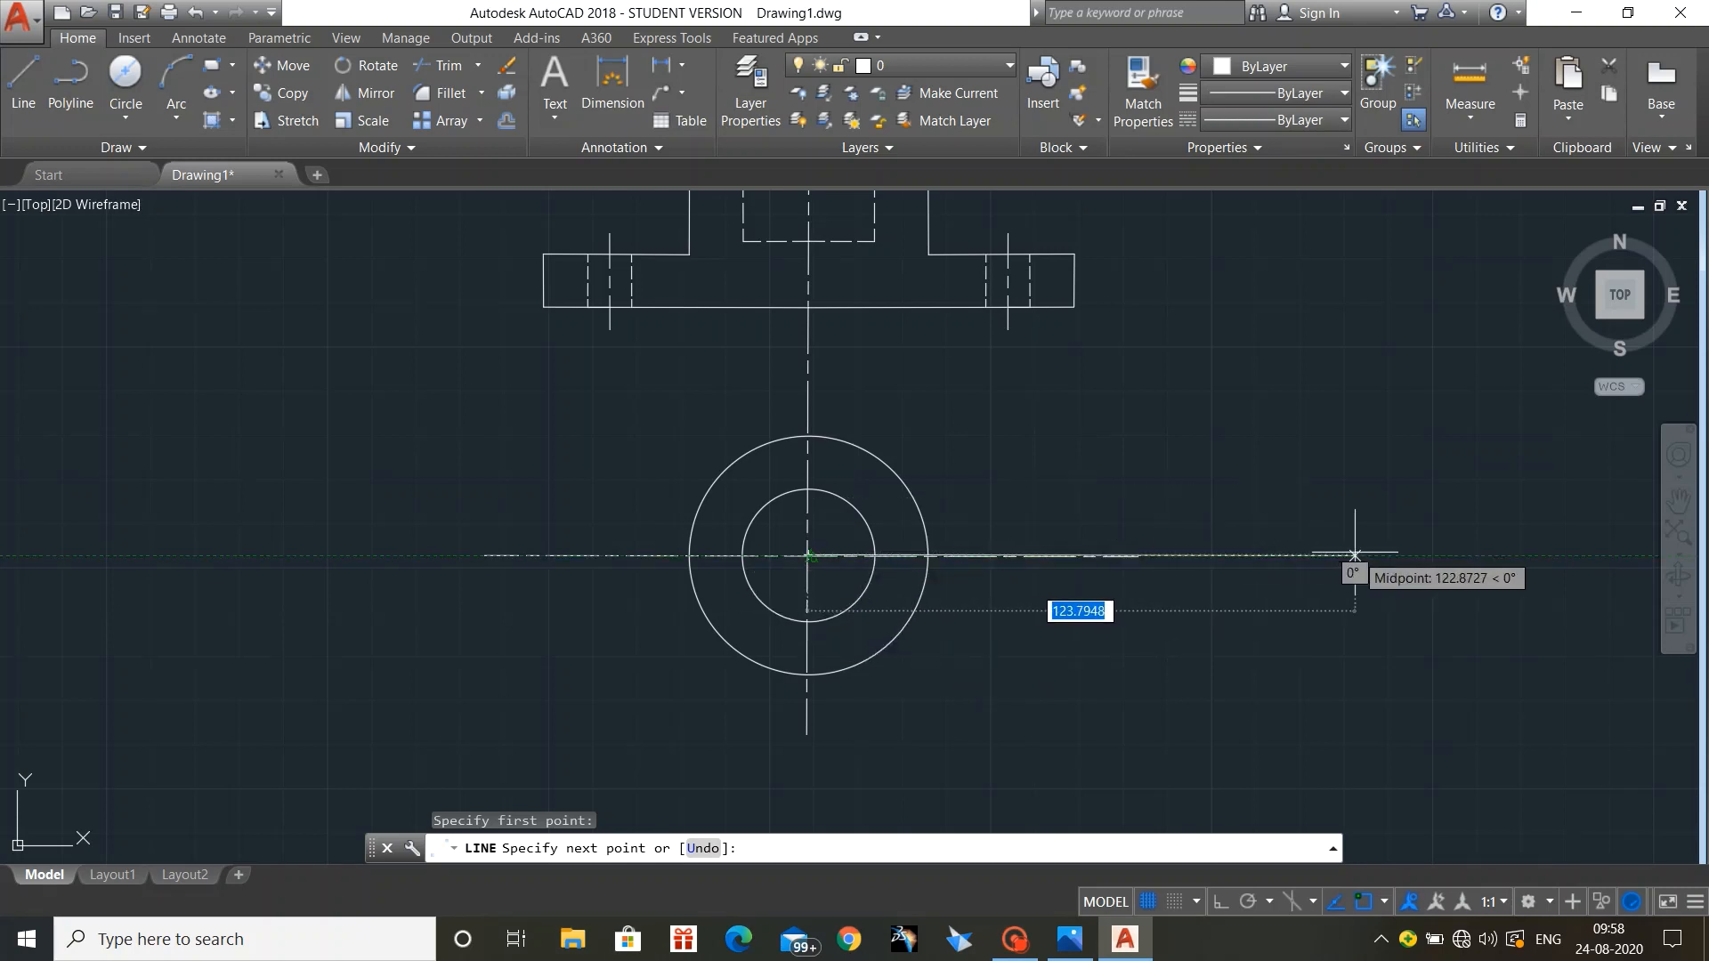
{"action": "type", "text": "45"}
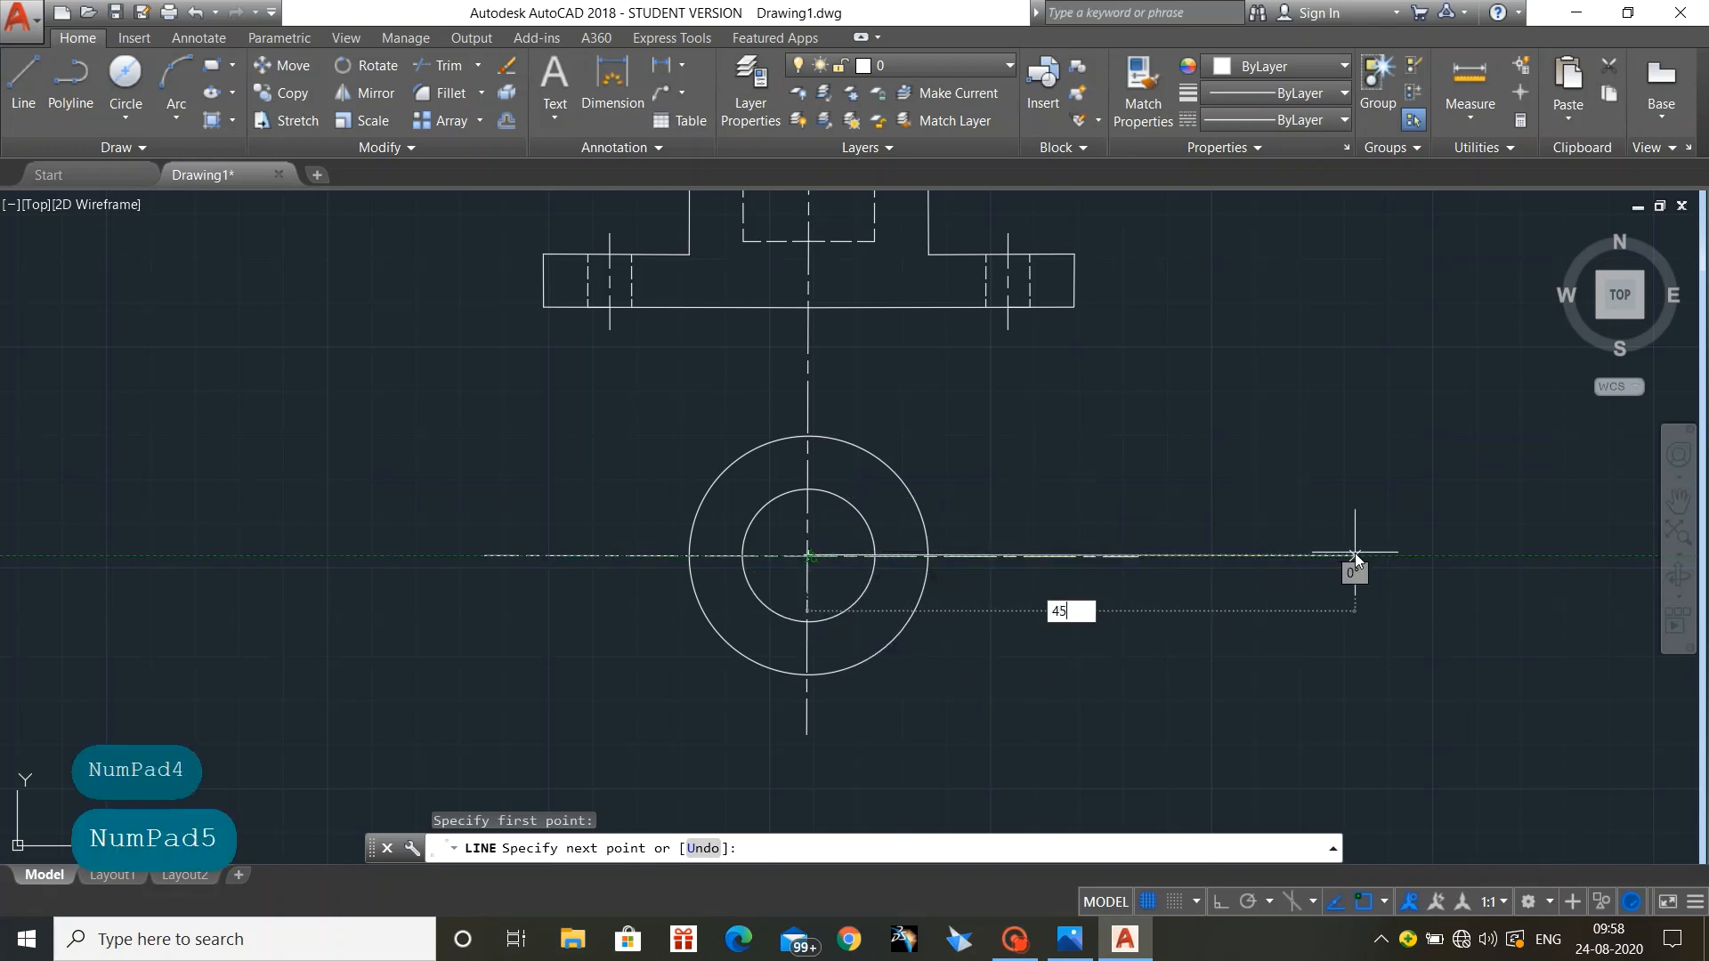
{"action": "key", "text": "Return"}
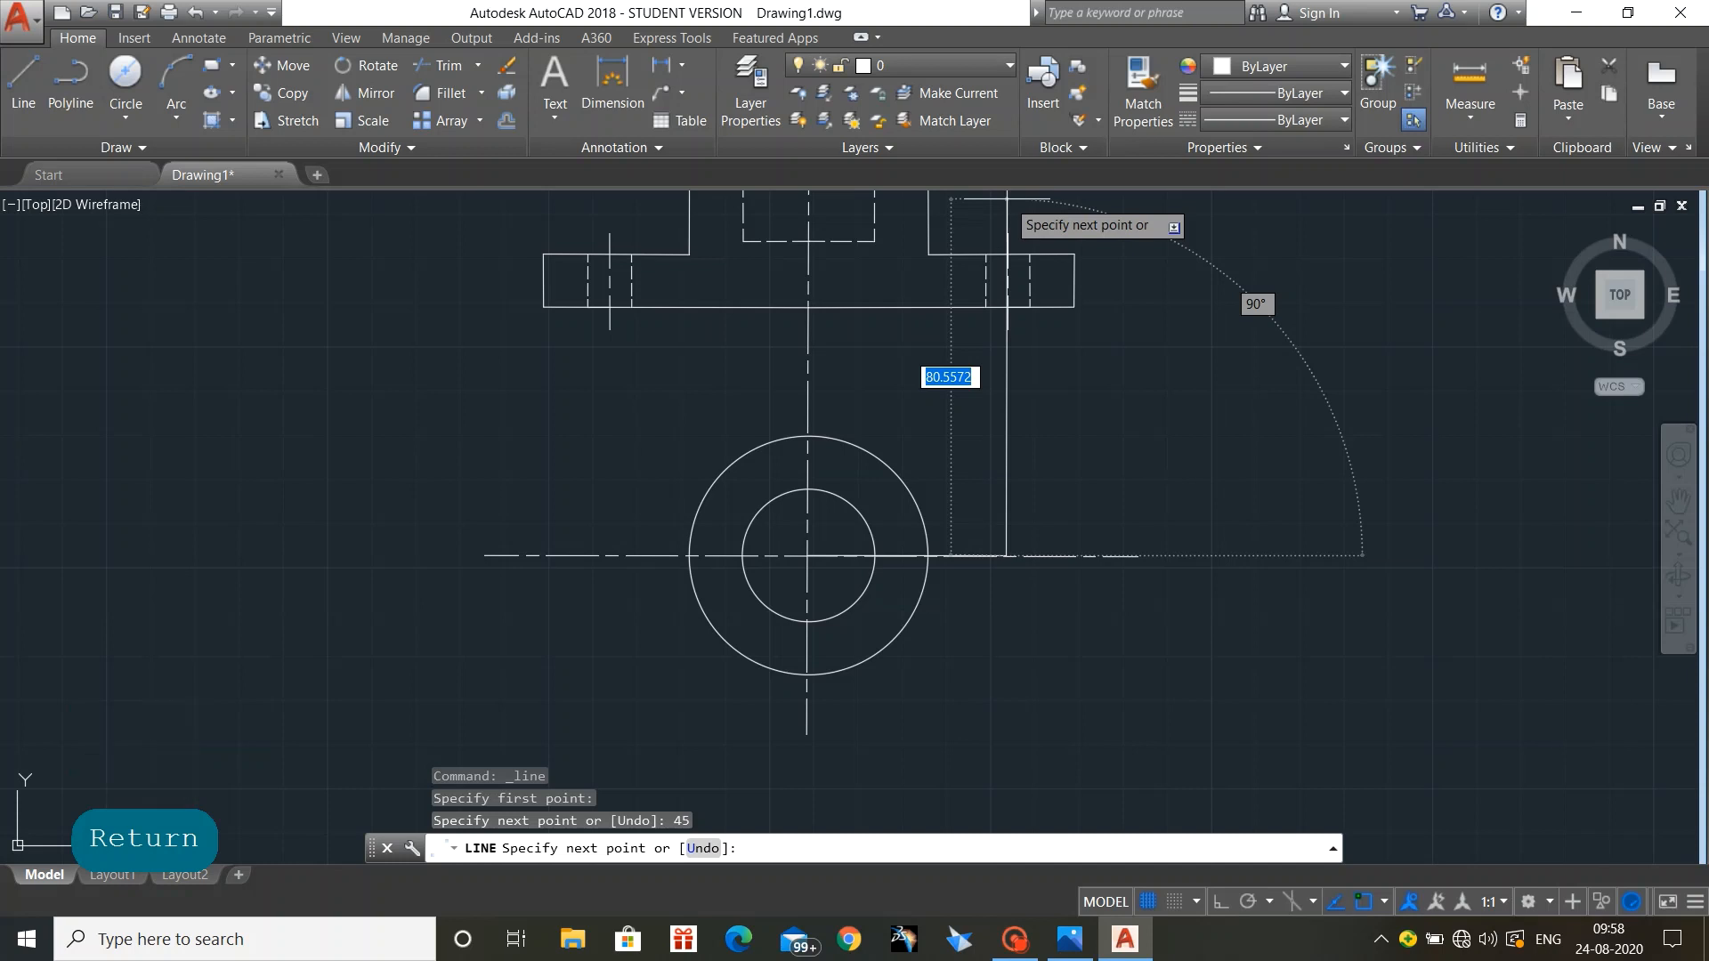
{"action": "key", "text": "Escape"}
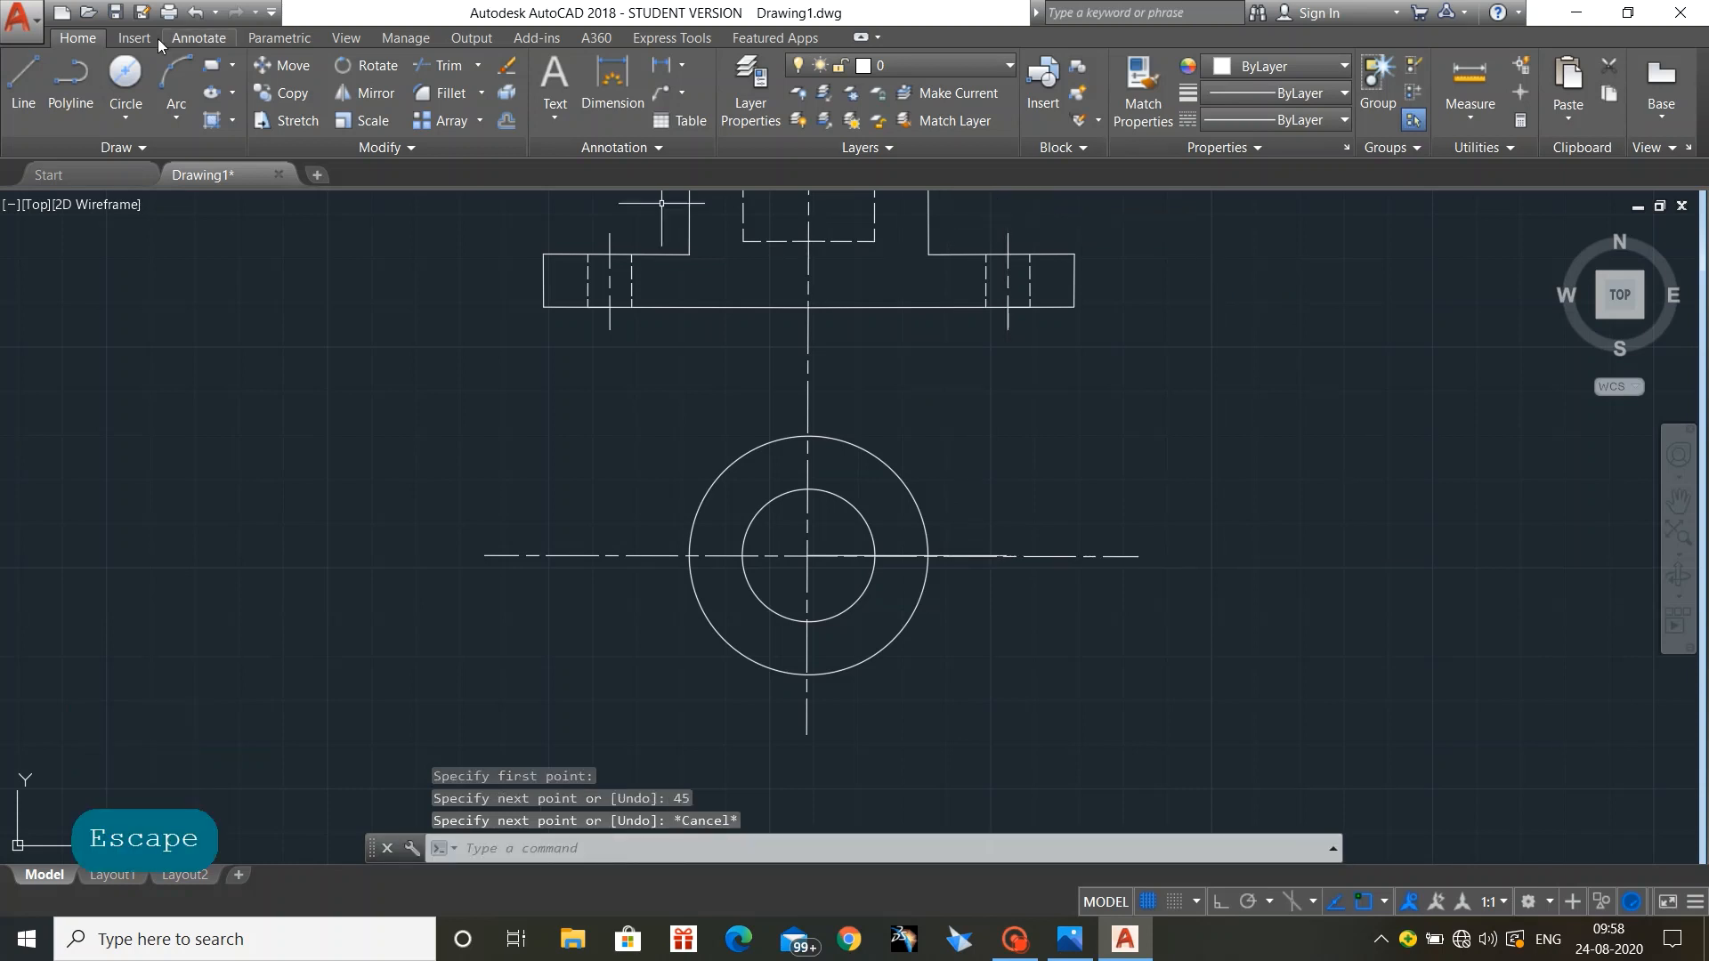
Step: Draw a circle of diameter 10 centred on the right end of the 45-long helper line
{"action": "left_click", "coordinate": [125, 73]}
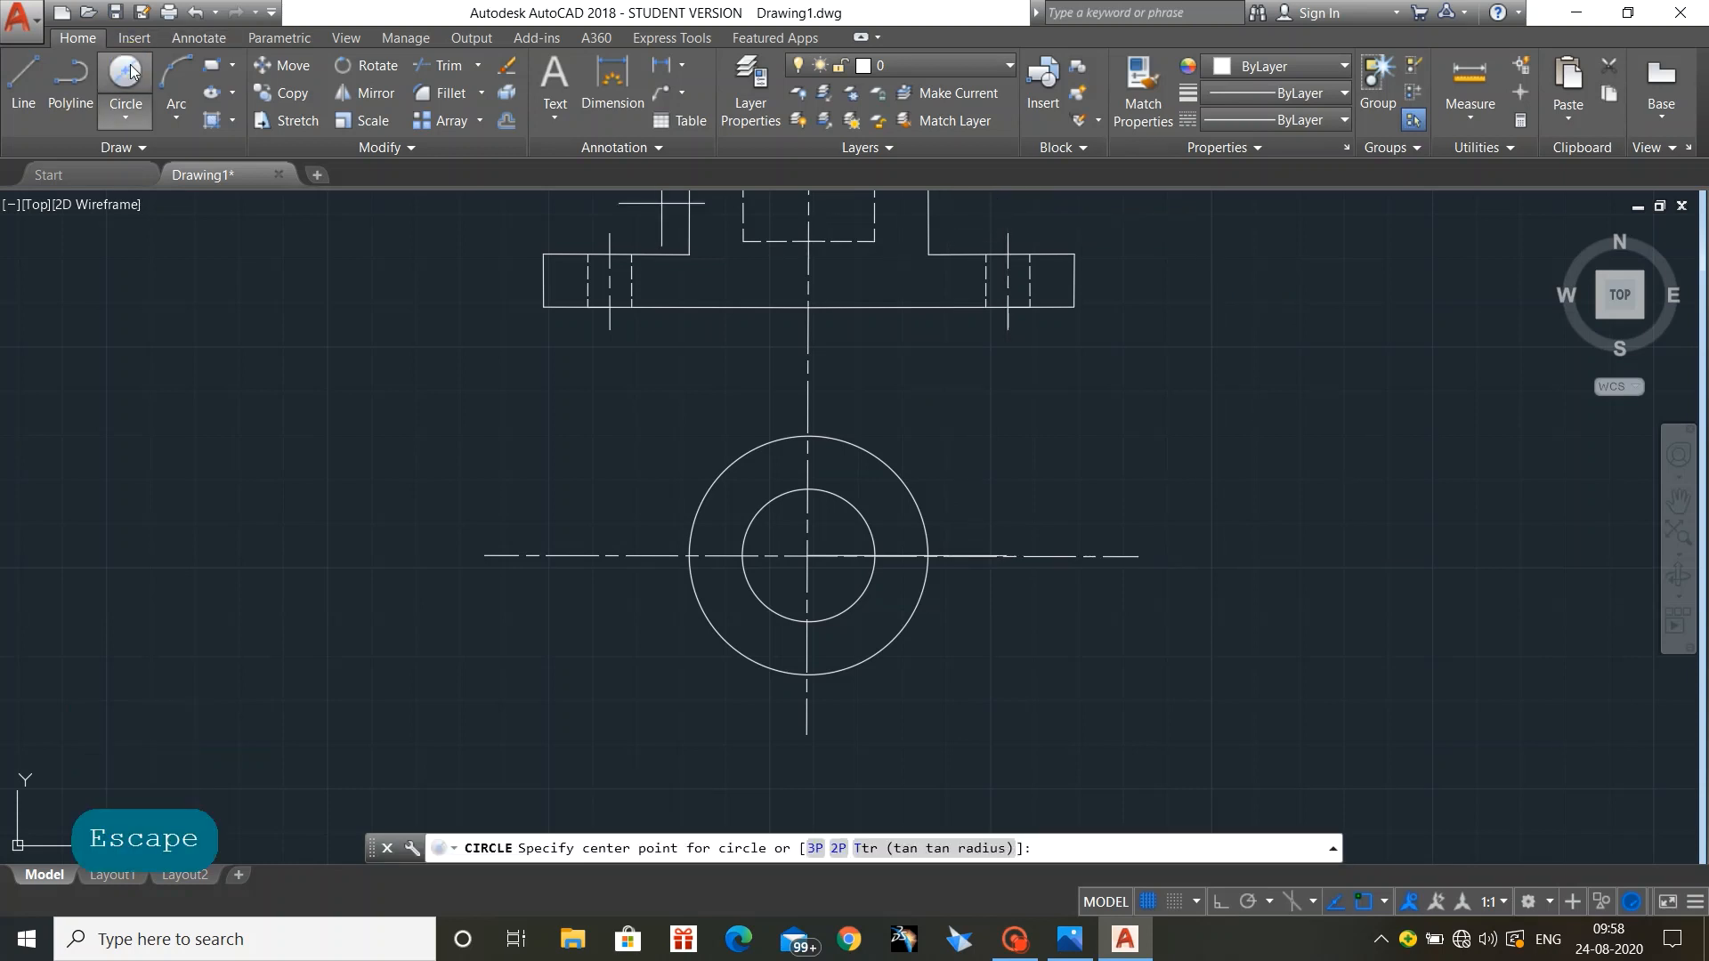
{"action": "left_click", "coordinate": [1007, 554]}
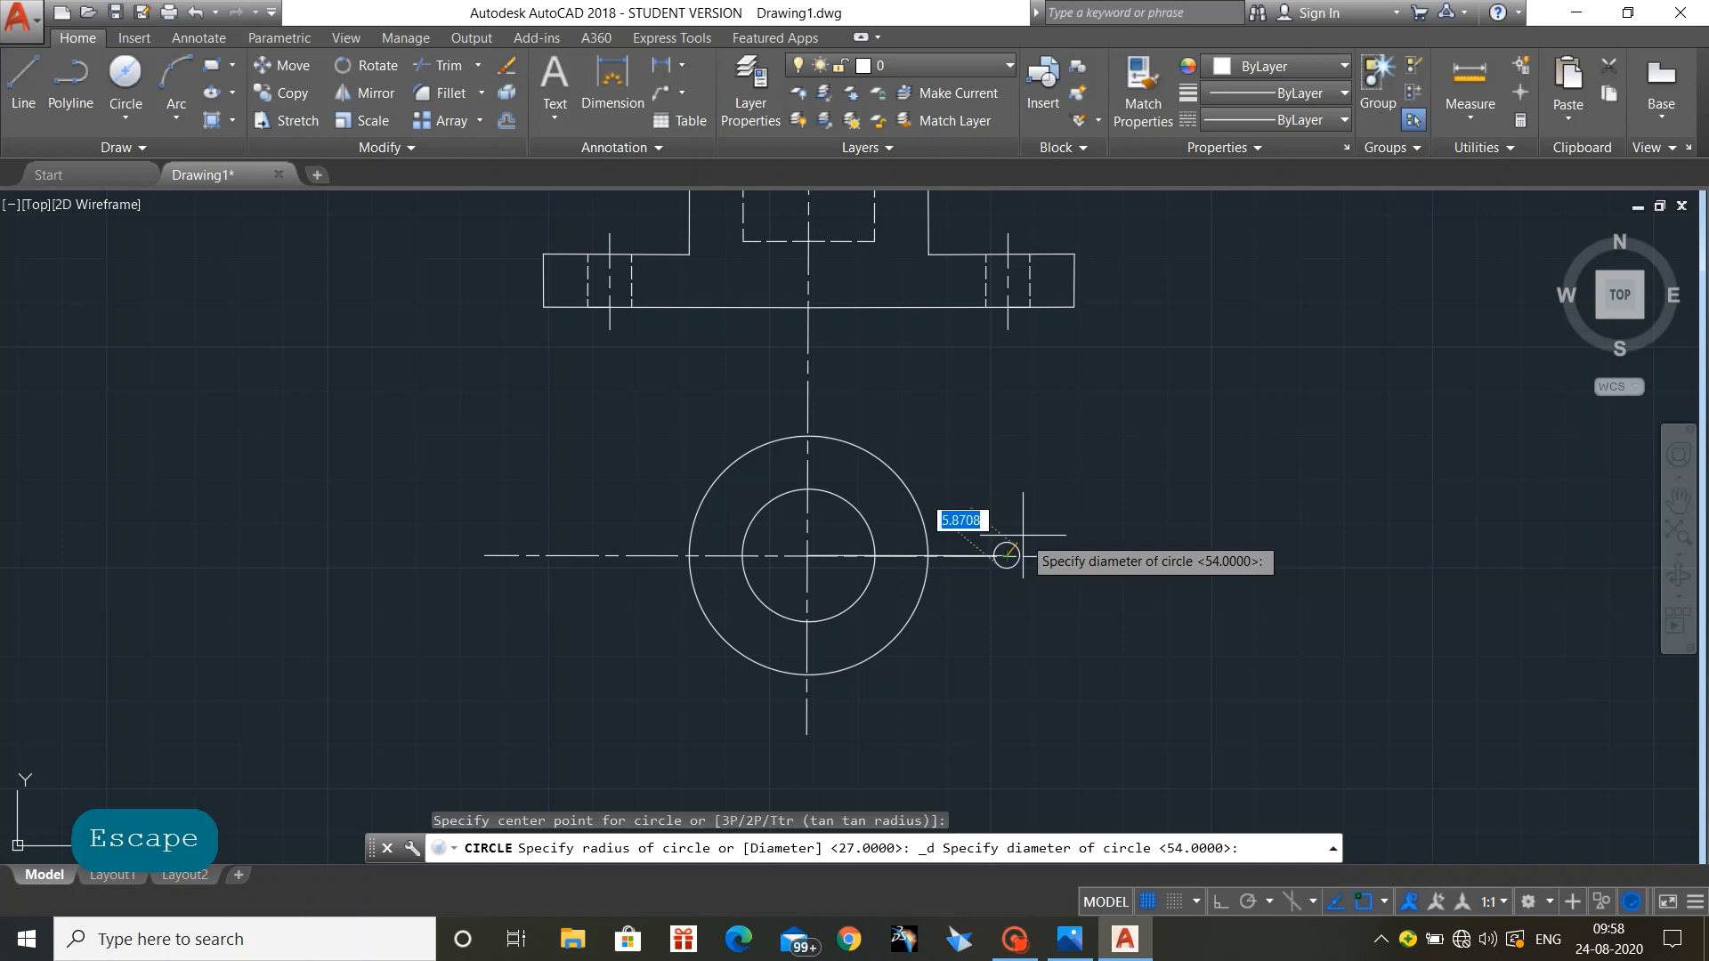
{"action": "type", "text": "10"}
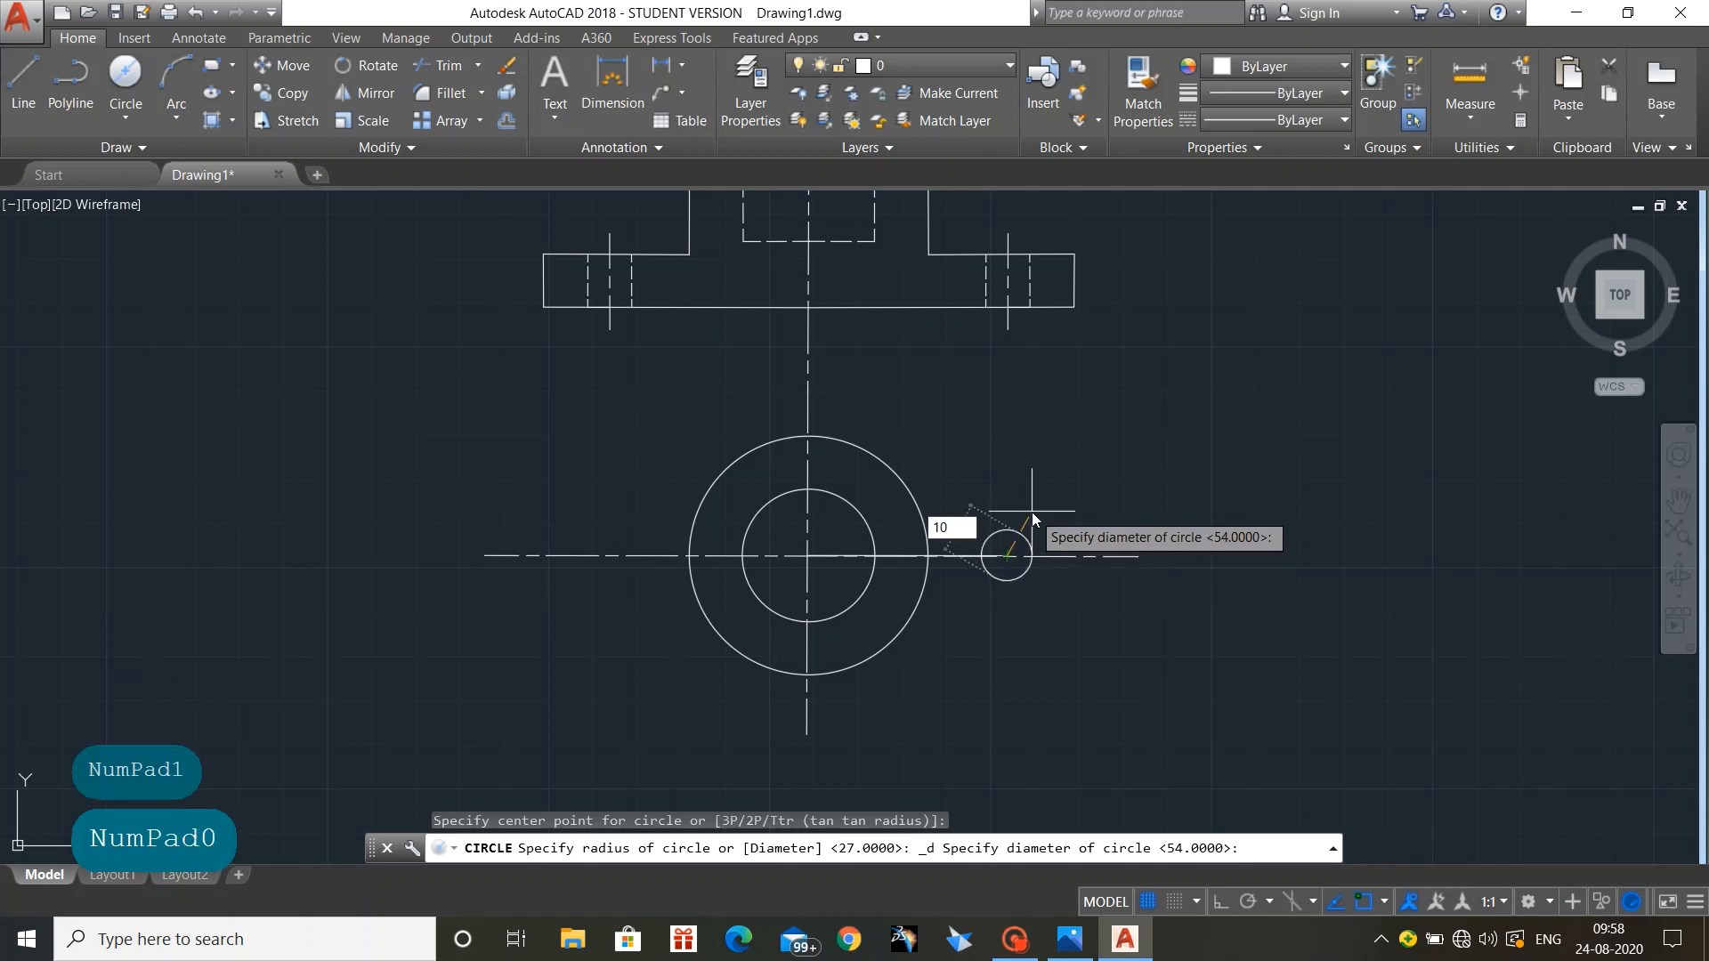
{"action": "key", "text": "Return"}
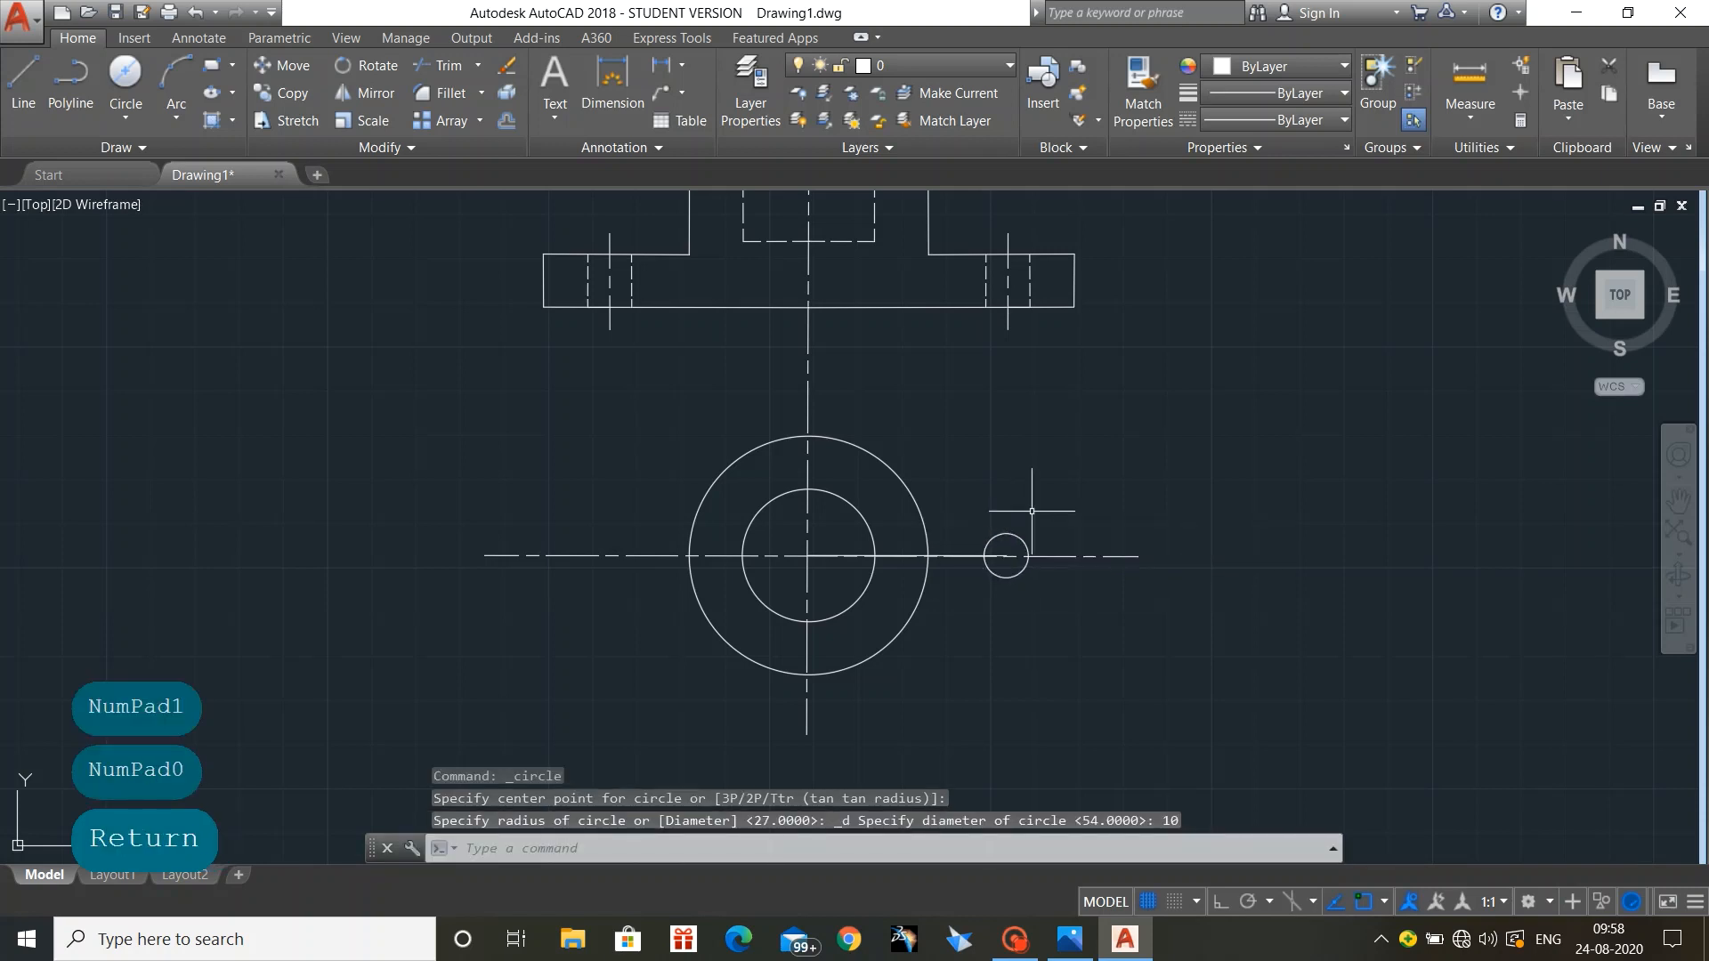
Step: Check the lug radius in the reference image and draw a concentric circle of diameter 30 around the small right-hand hole
{"action": "mouse_move", "coordinate": [1070, 939]}
{"action": "left_click", "coordinate": [1050, 858]}
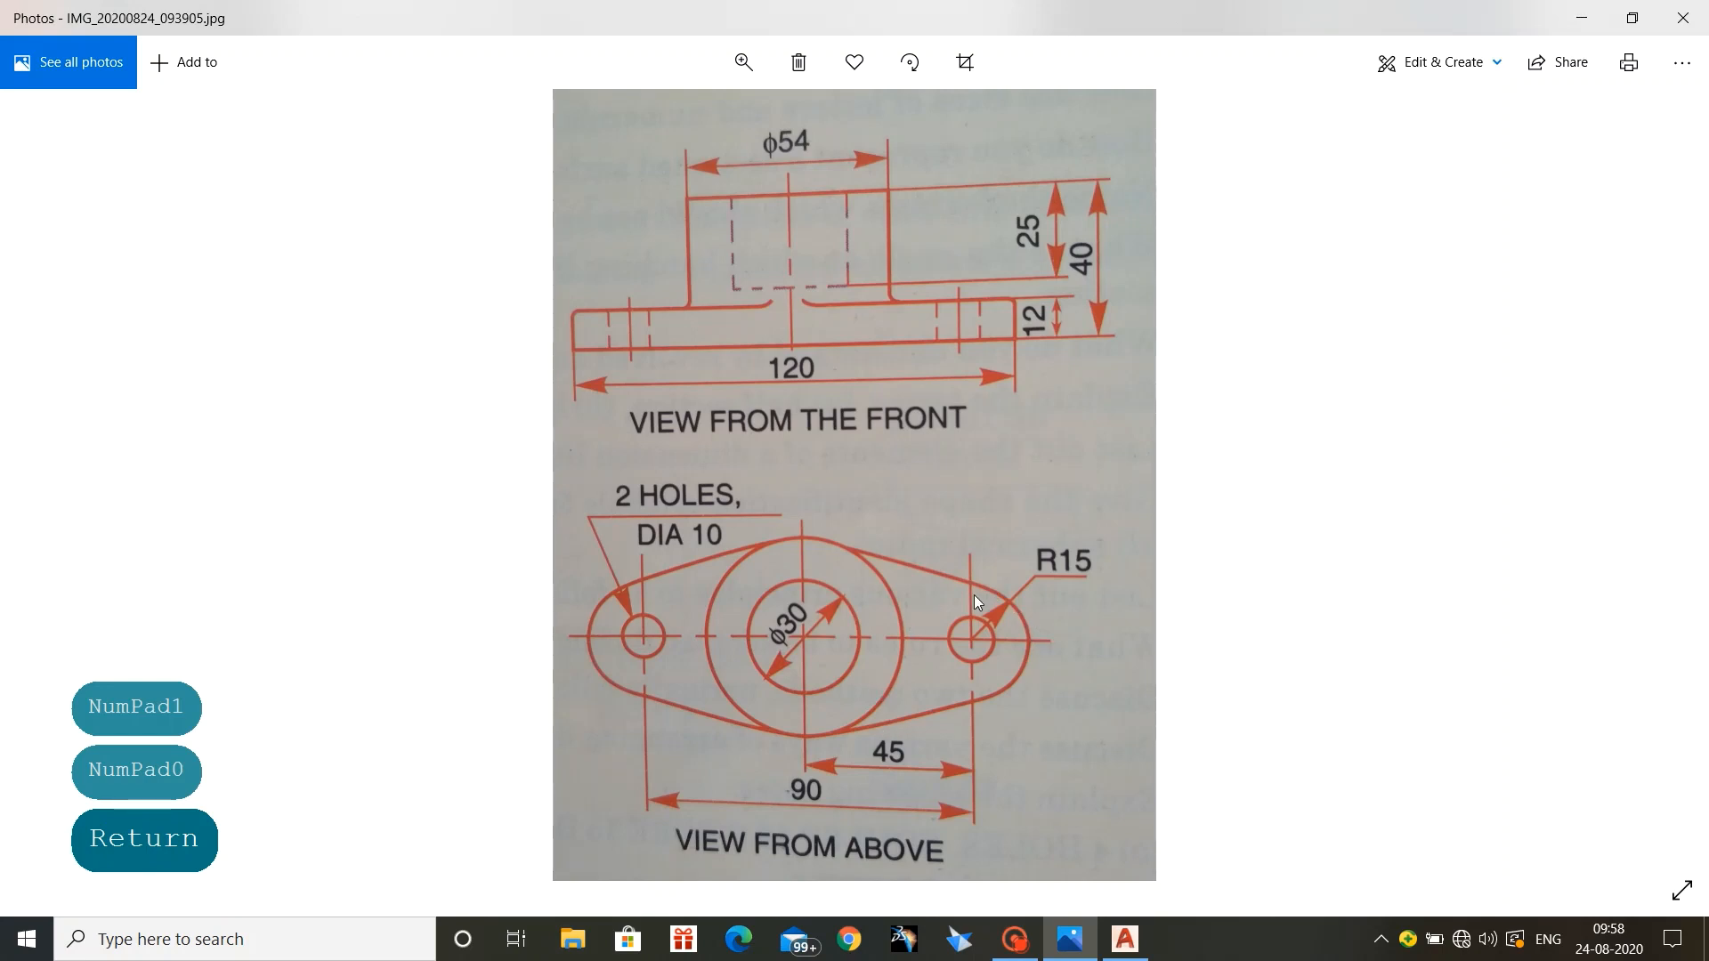
{"action": "left_click", "coordinate": [1140, 926]}
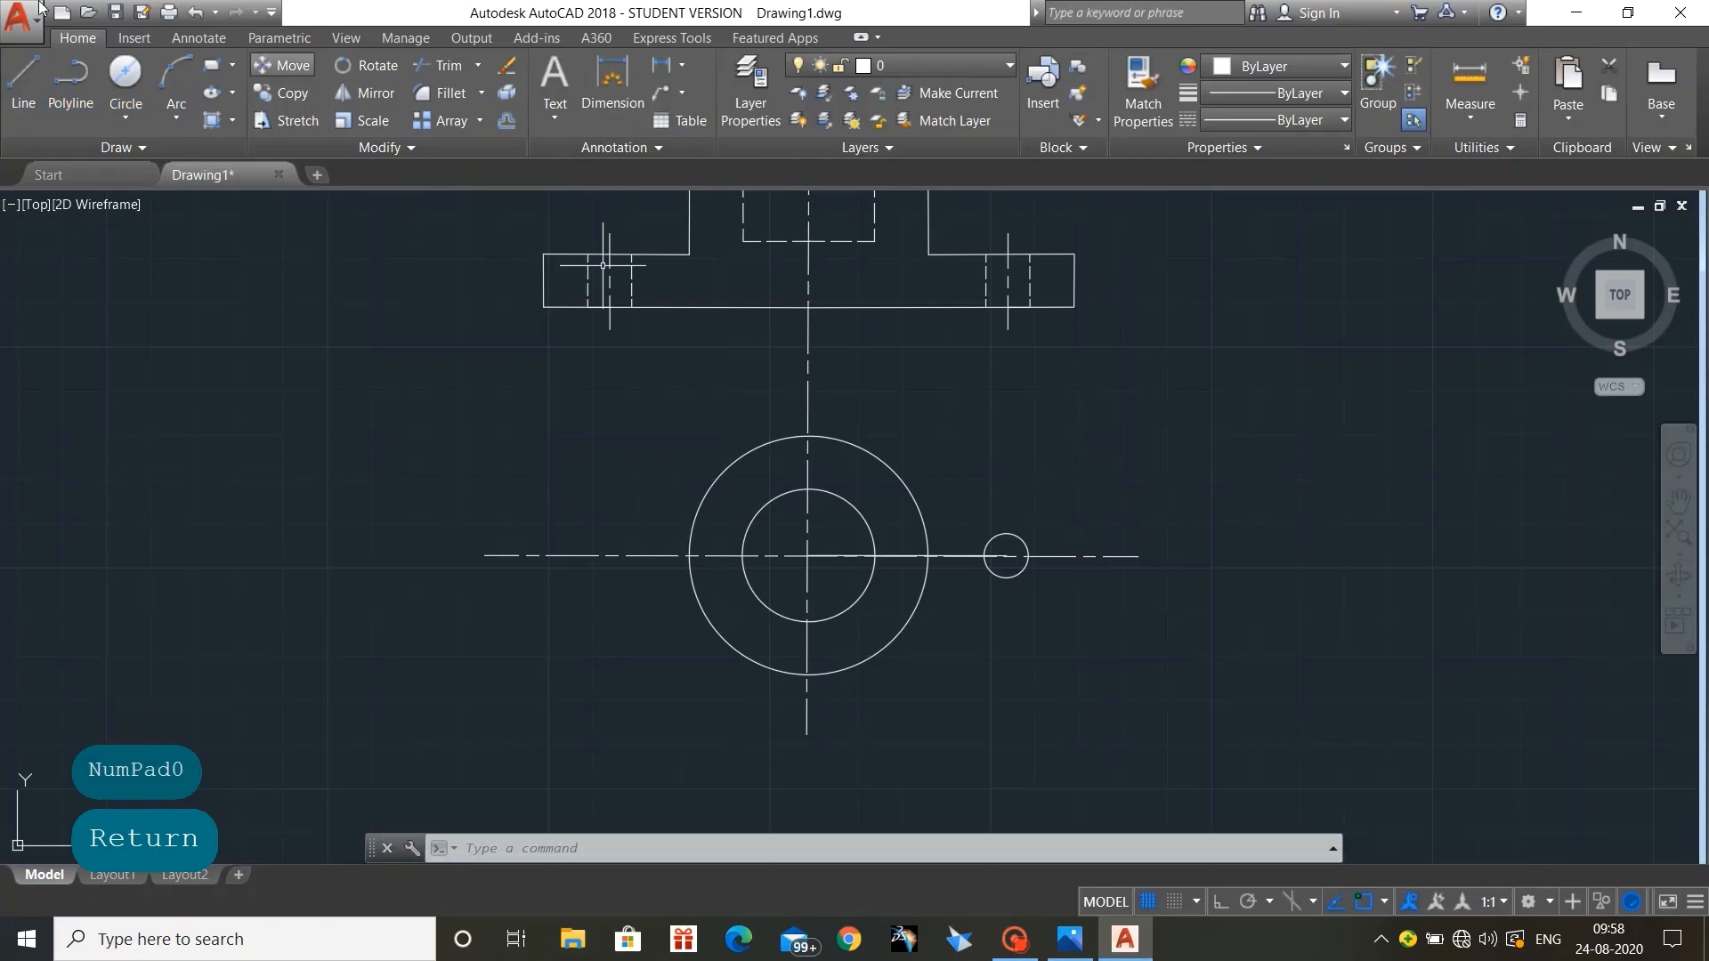
{"action": "left_click", "coordinate": [125, 73]}
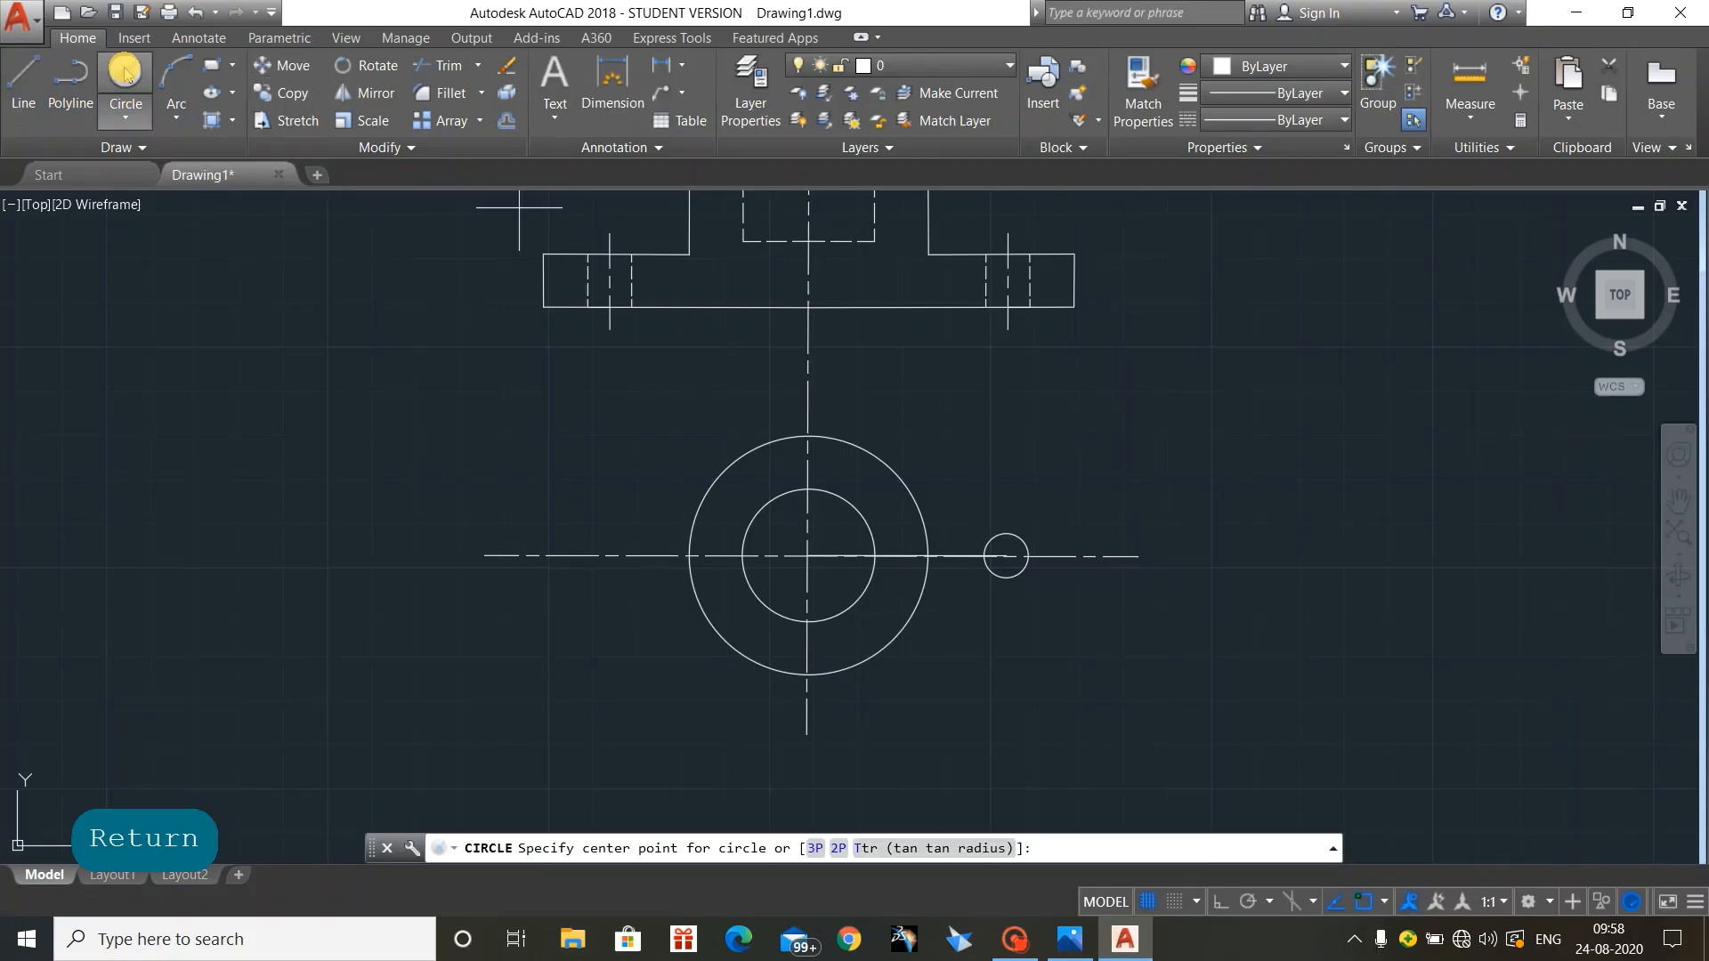
{"action": "left_click", "coordinate": [1006, 556]}
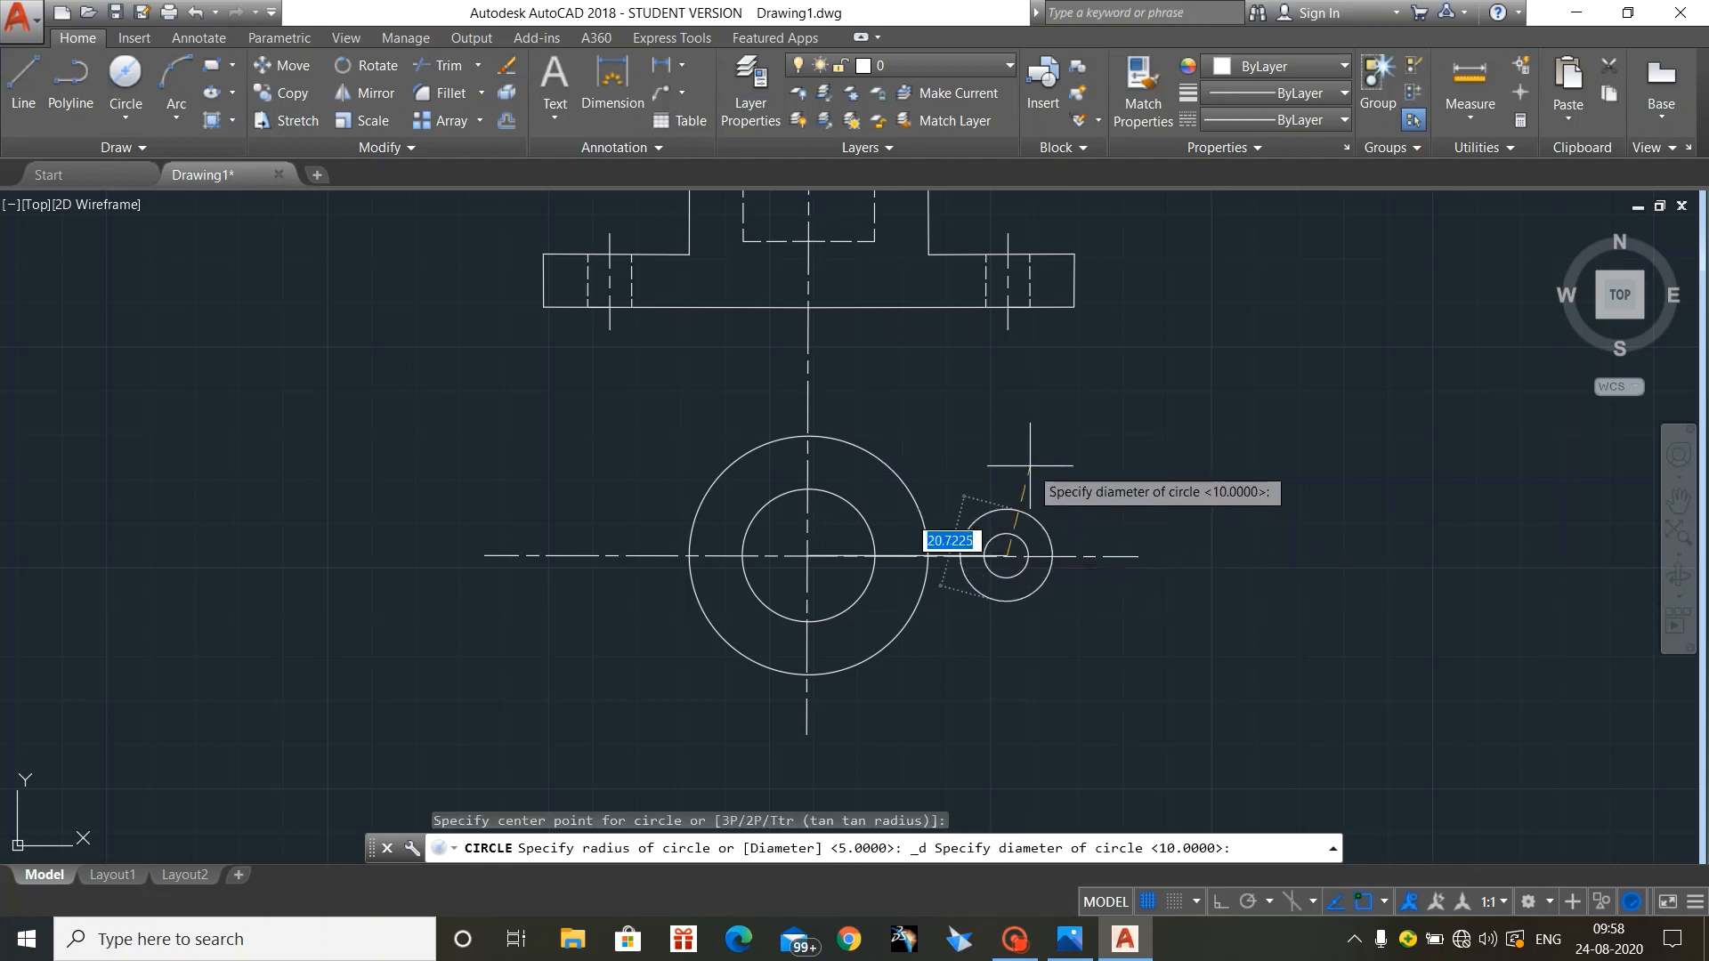
{"action": "type", "text": "30"}
{"action": "key", "text": "Return"}
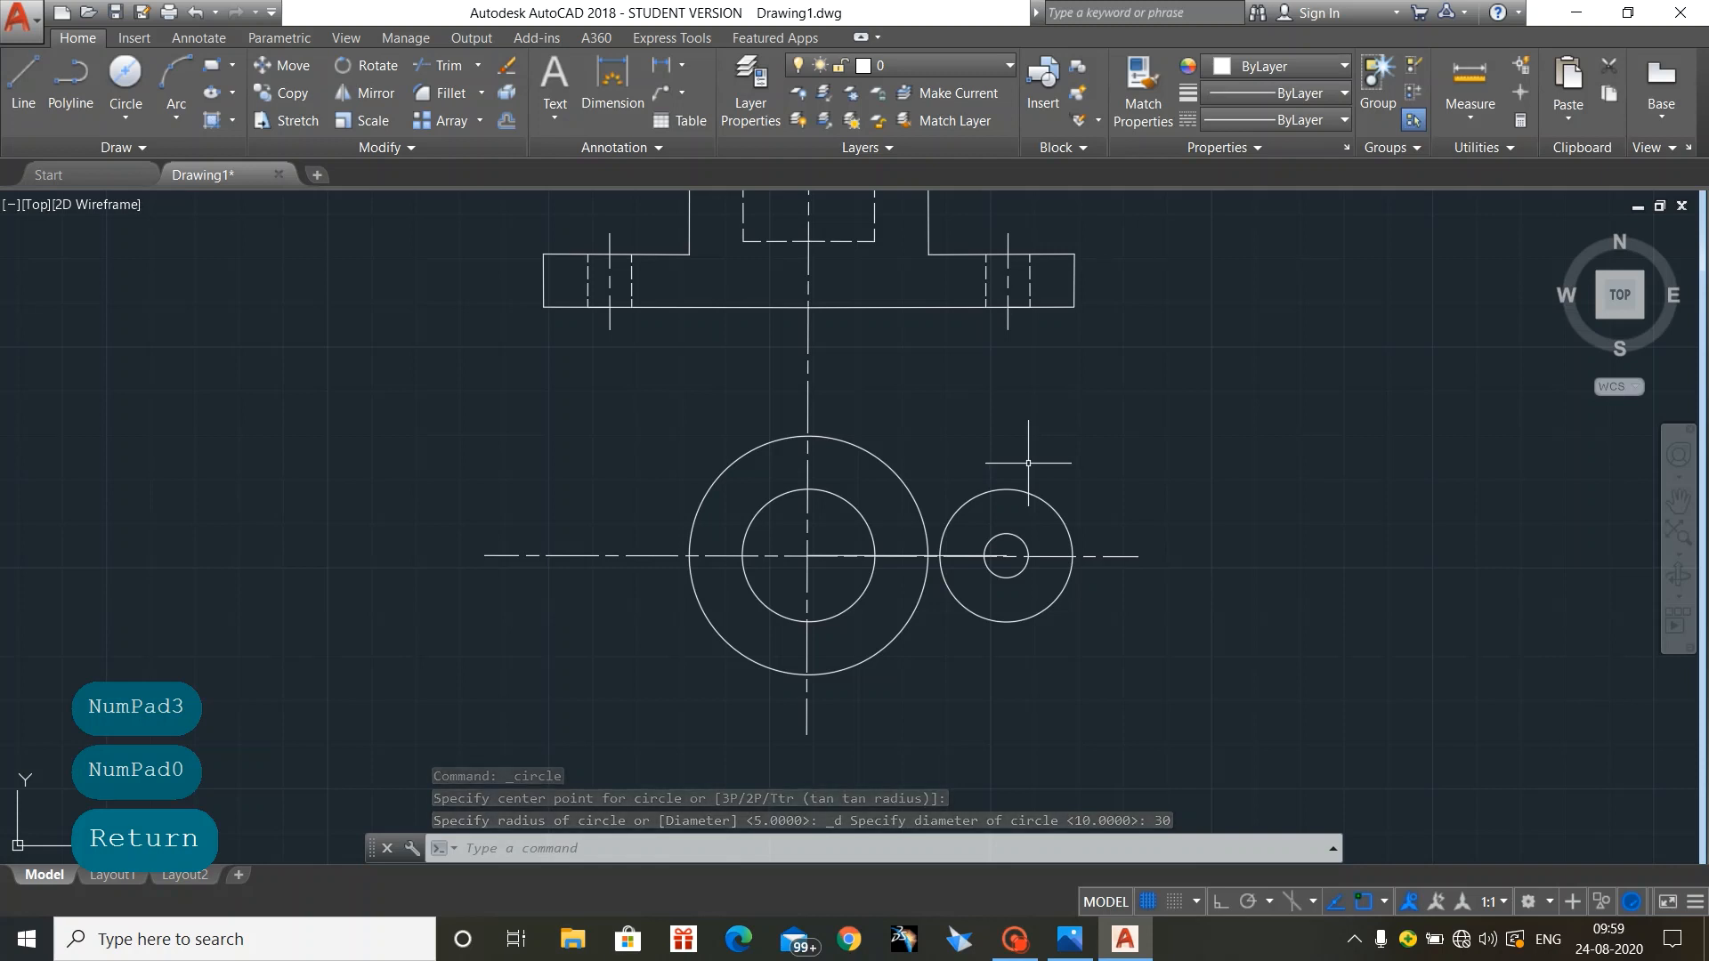
{"action": "left_click", "coordinate": [1072, 943]}
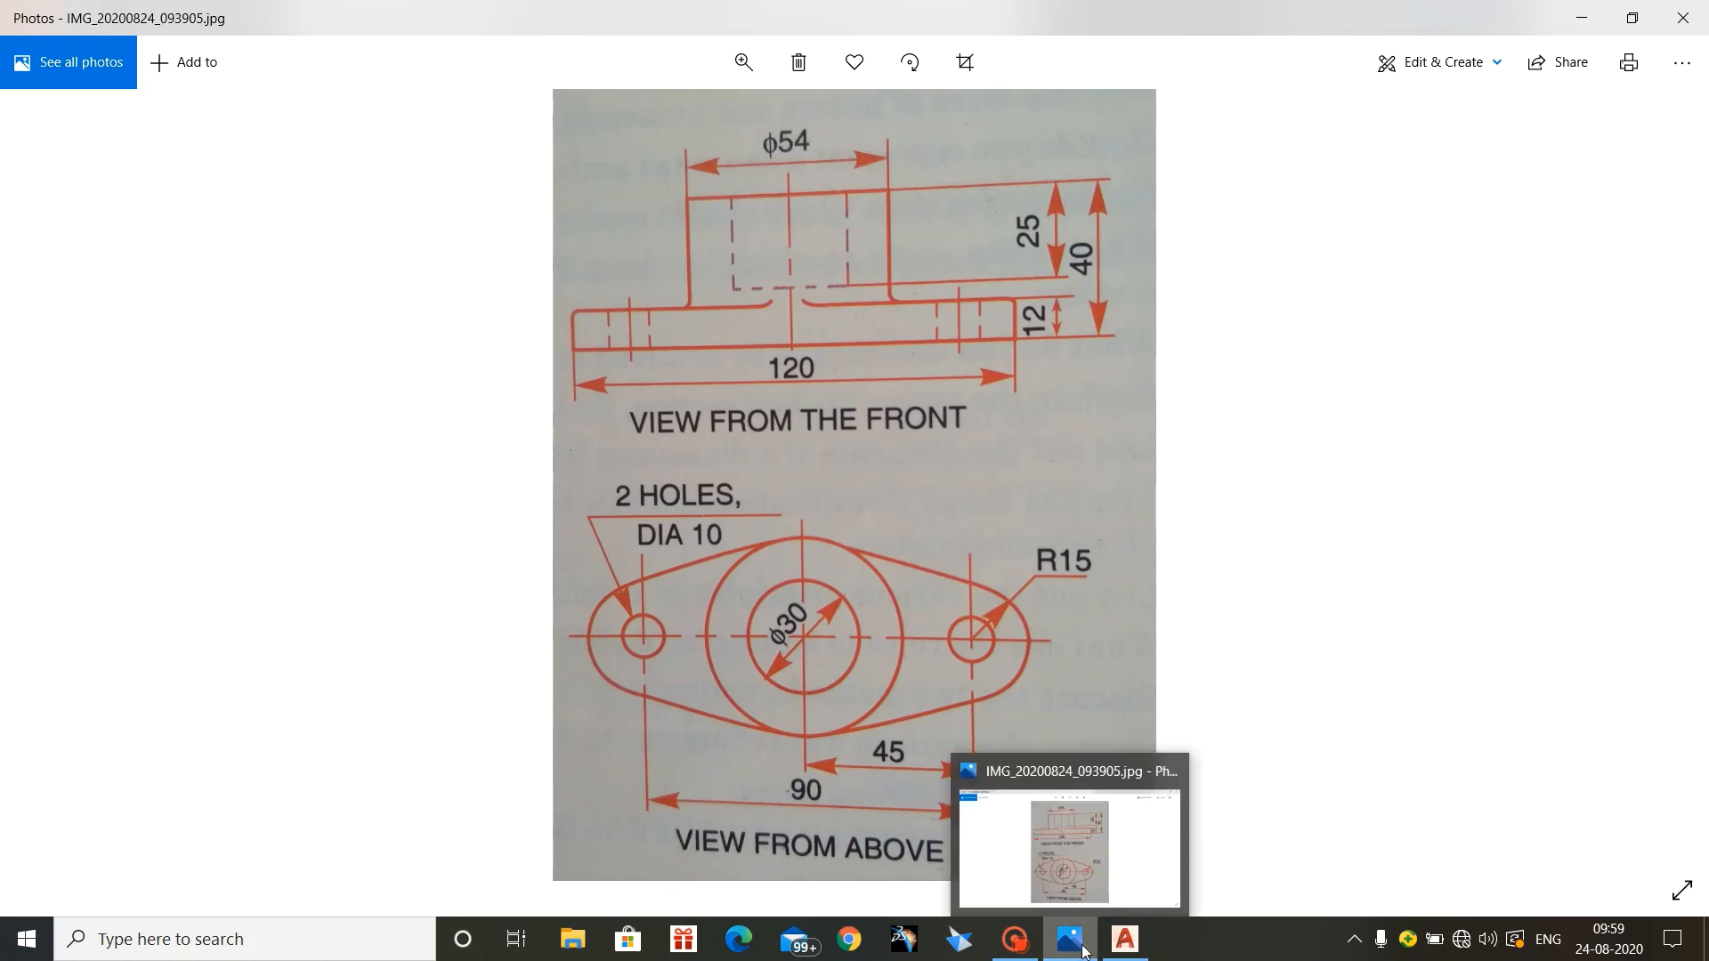
{"action": "left_click", "coordinate": [1125, 940]}
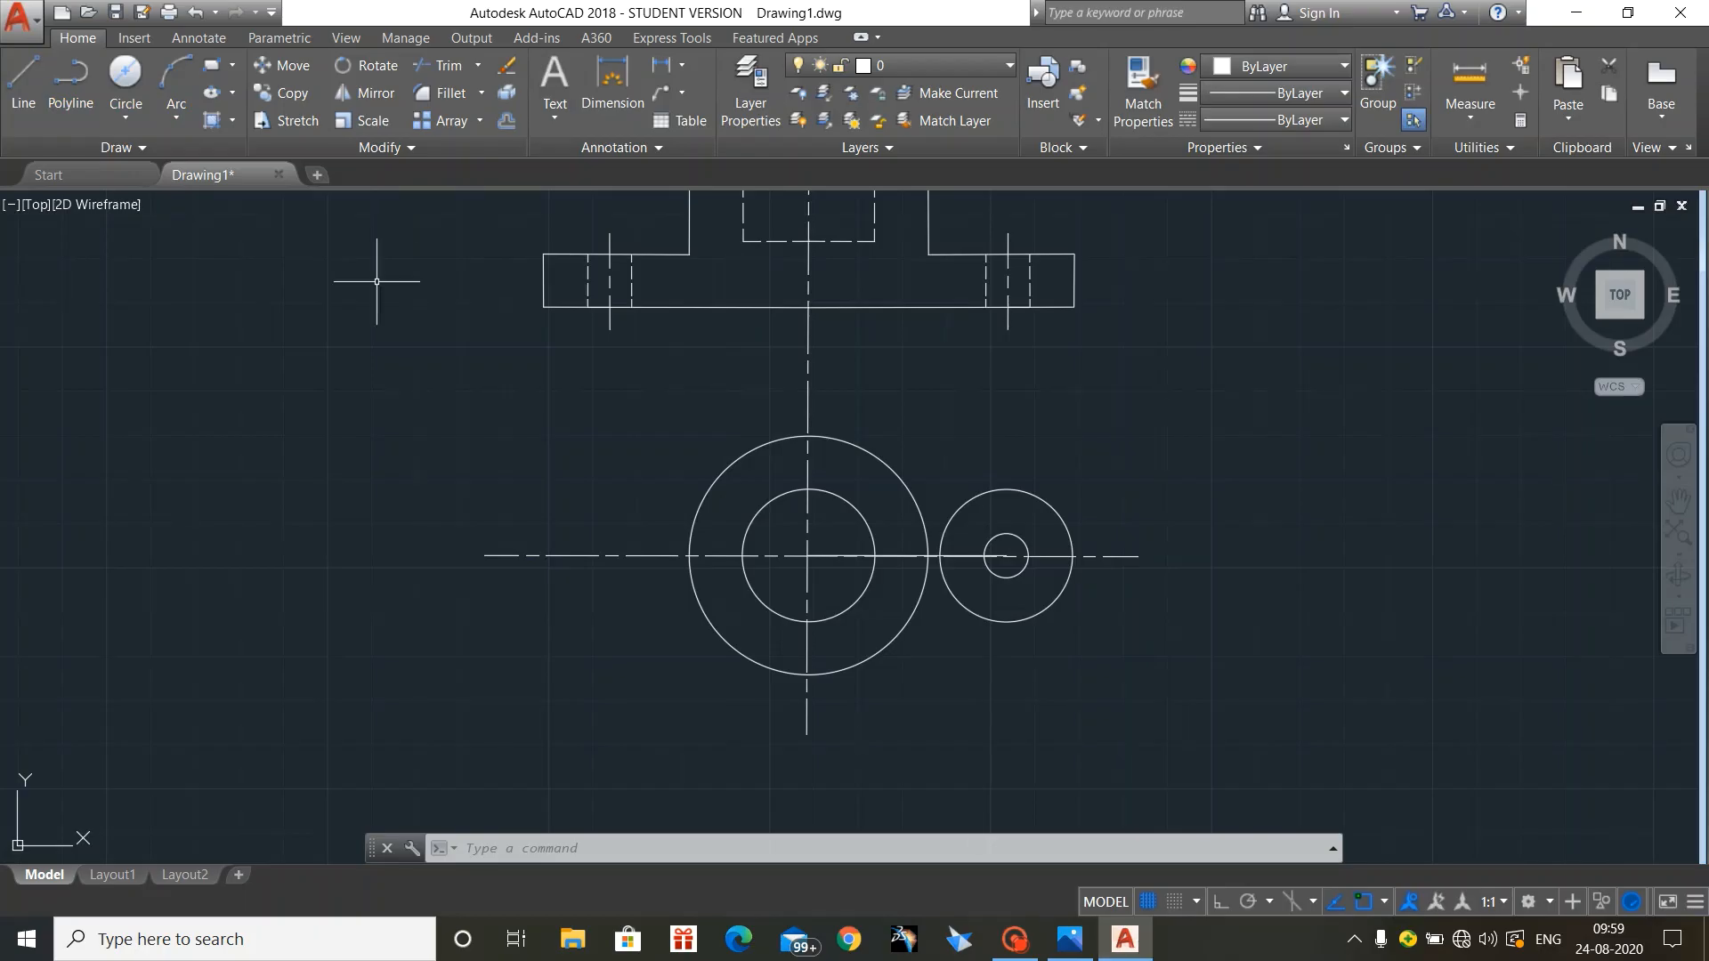
{"action": "left_click", "coordinate": [23, 70]}
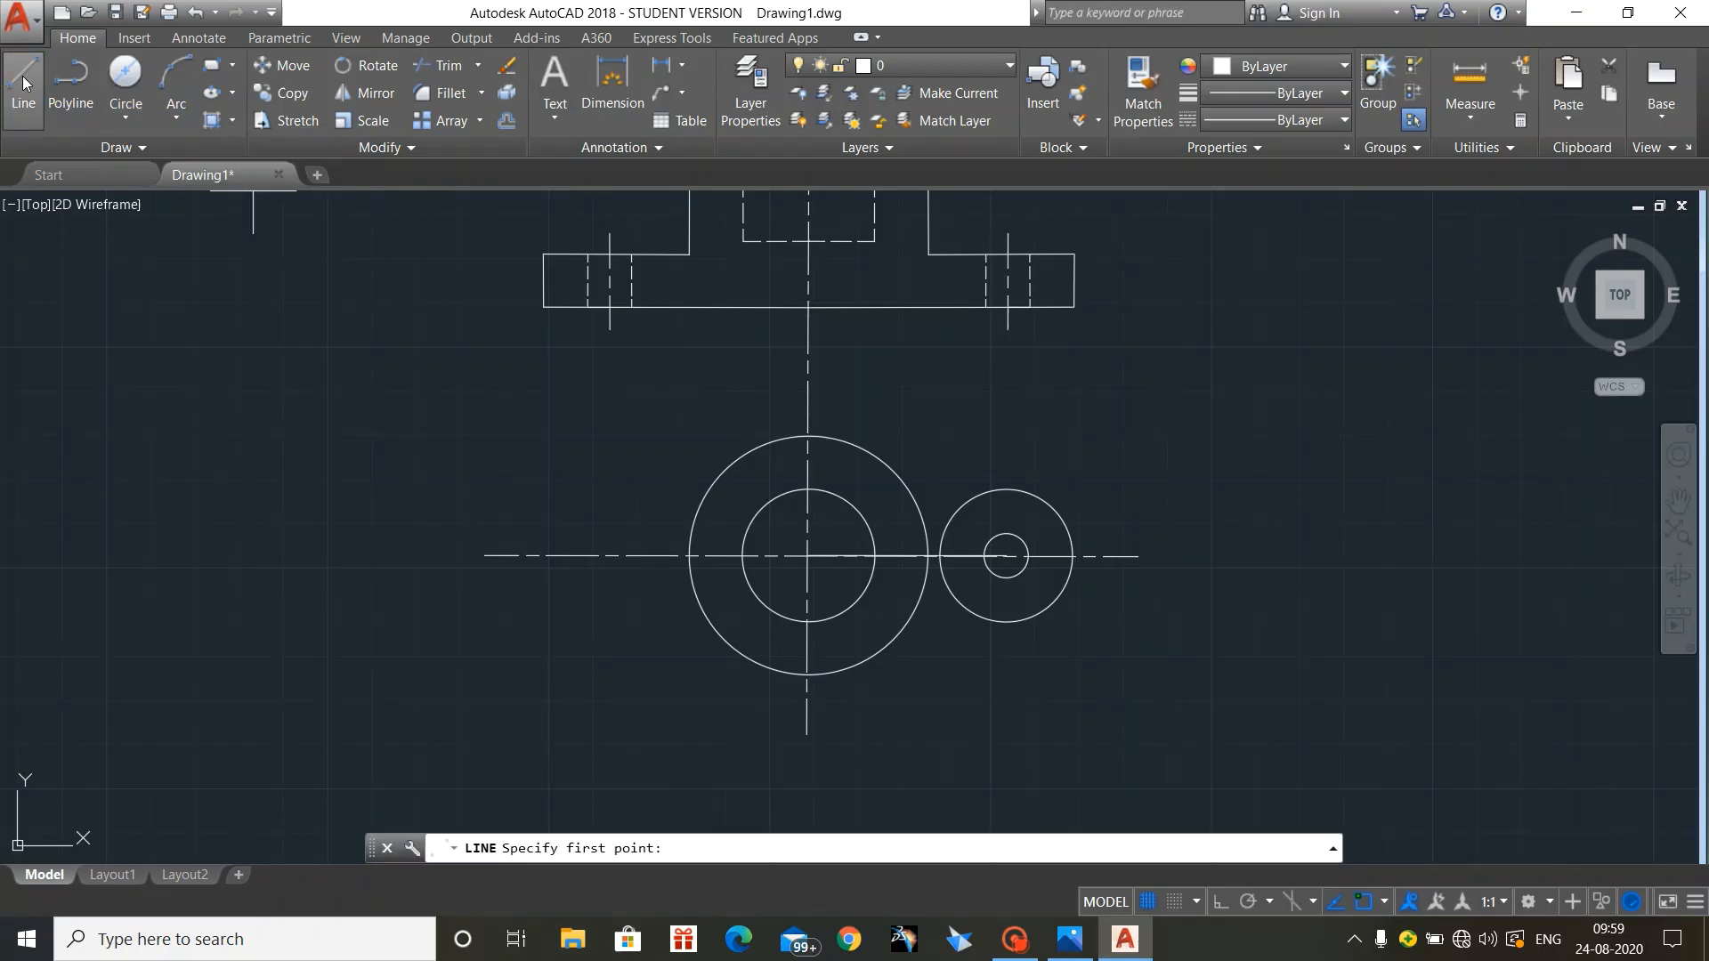
{"action": "left_click", "coordinate": [808, 673]}
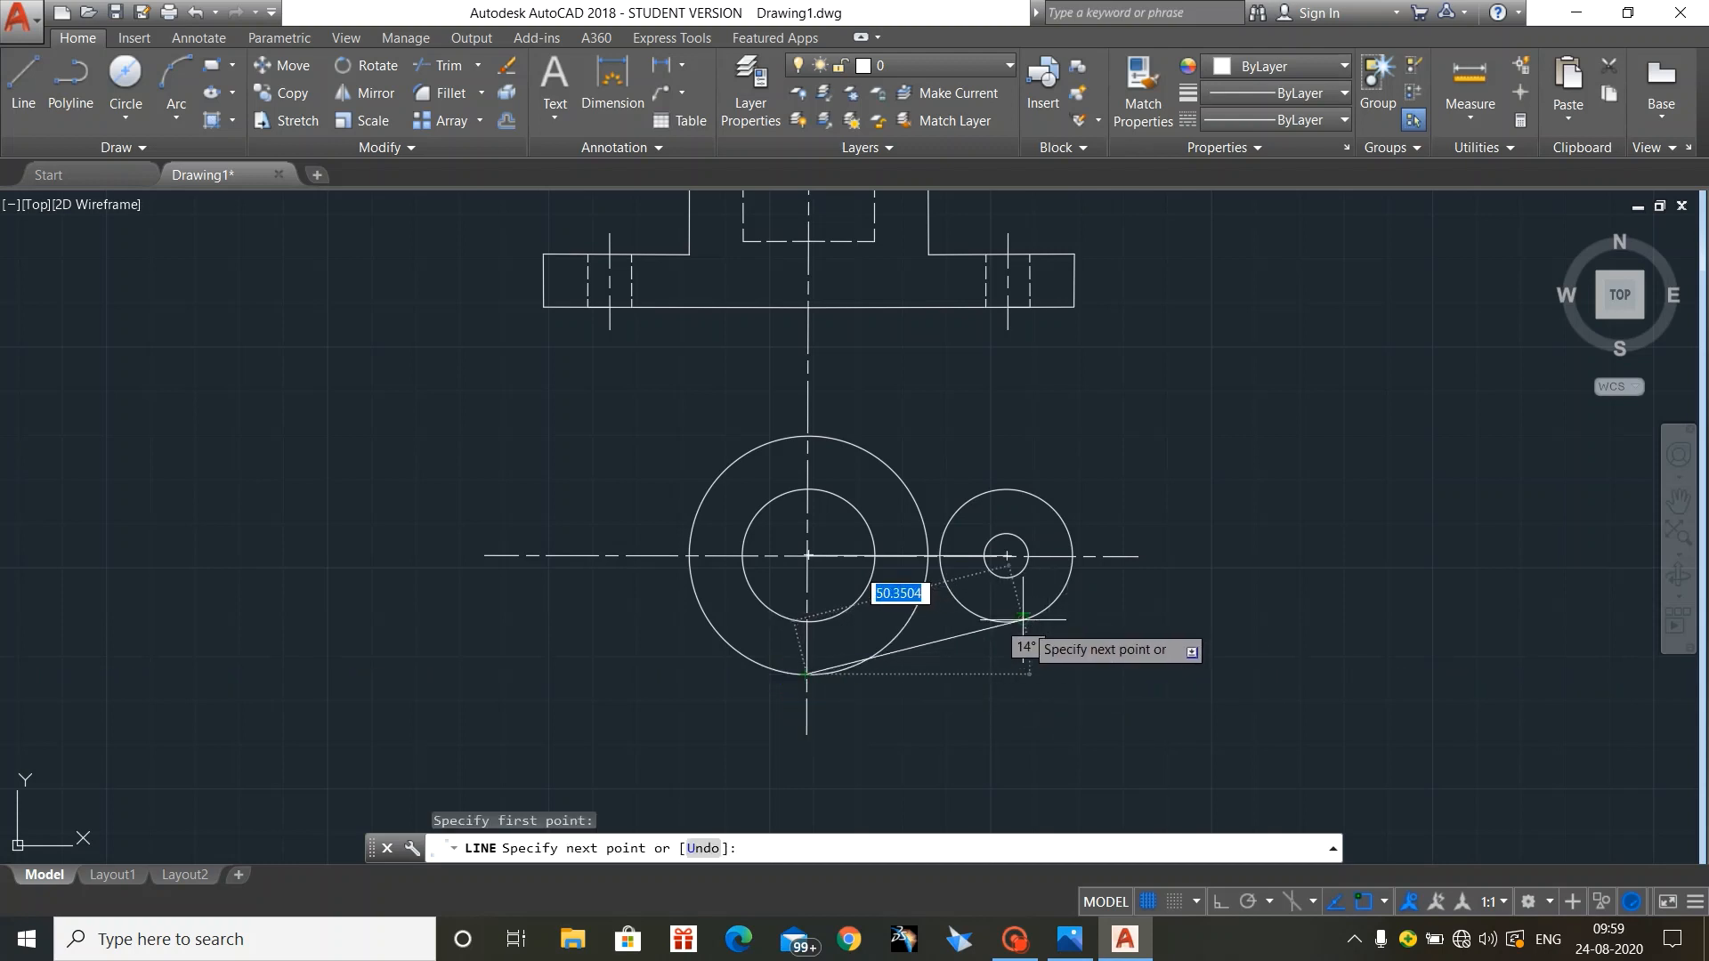
{"action": "key", "text": "Escape"}
{"action": "key", "text": "Escape"}
Step: Draw a line at about 15° from the large circle's lower right to the lug circle's underside, and delete the 45-long helper line
{"action": "left_click", "coordinate": [23, 75]}
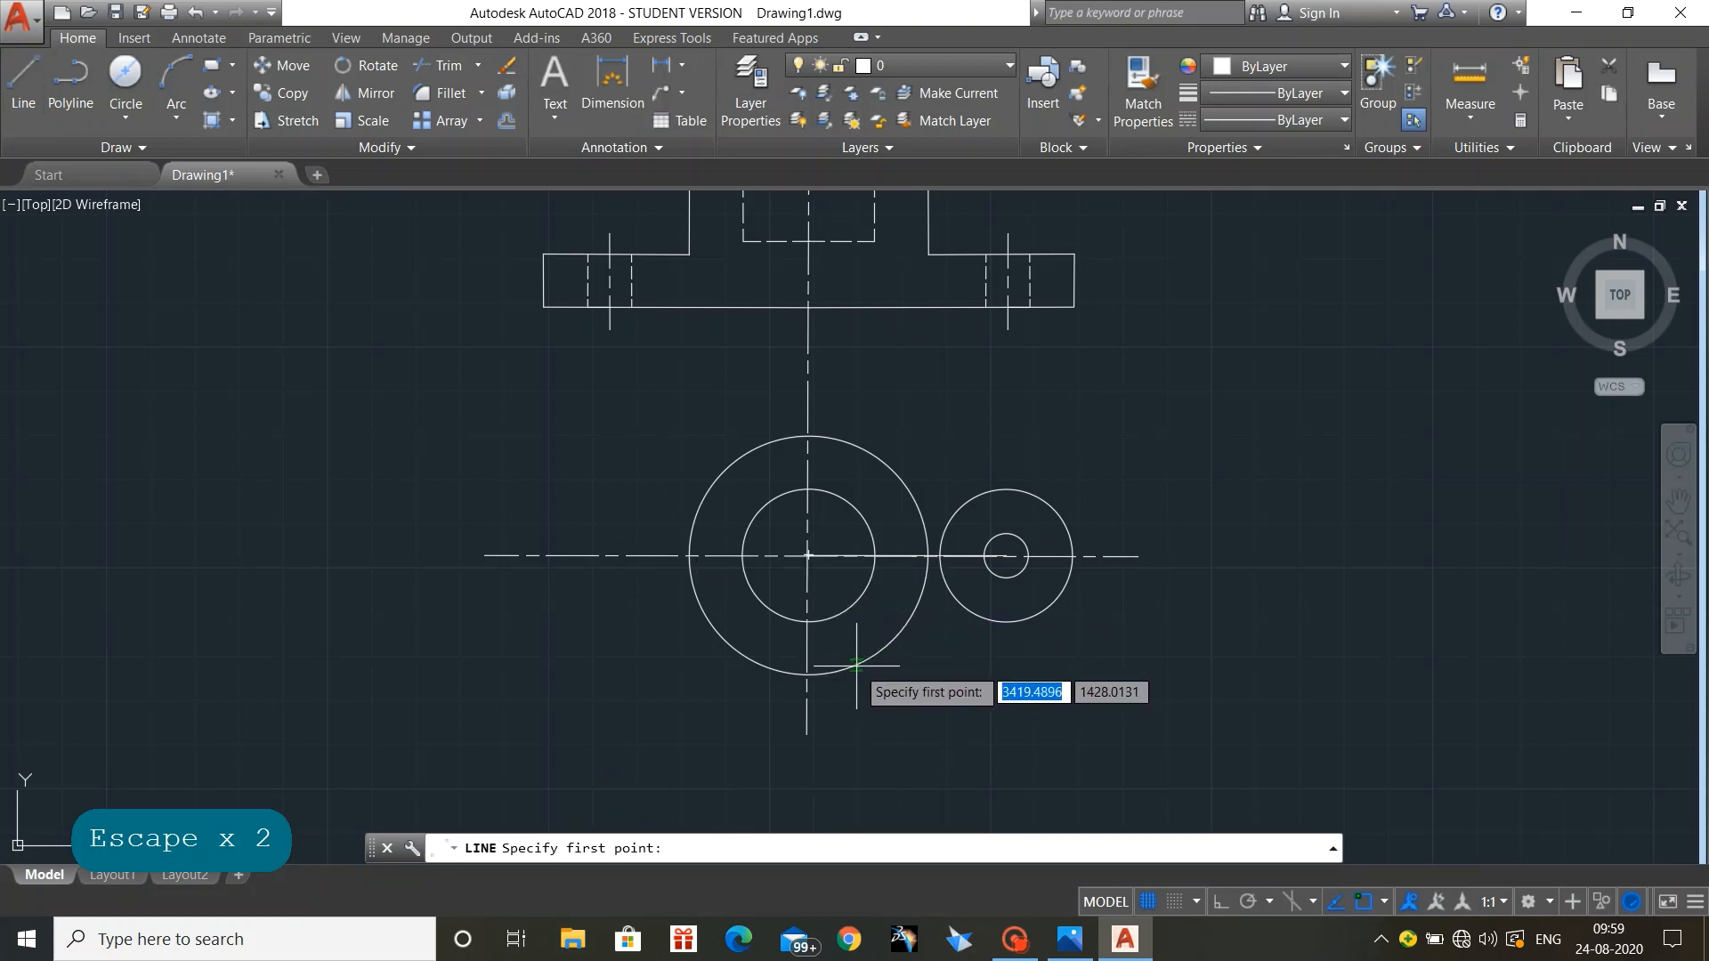
{"action": "left_click", "coordinate": [856, 664]}
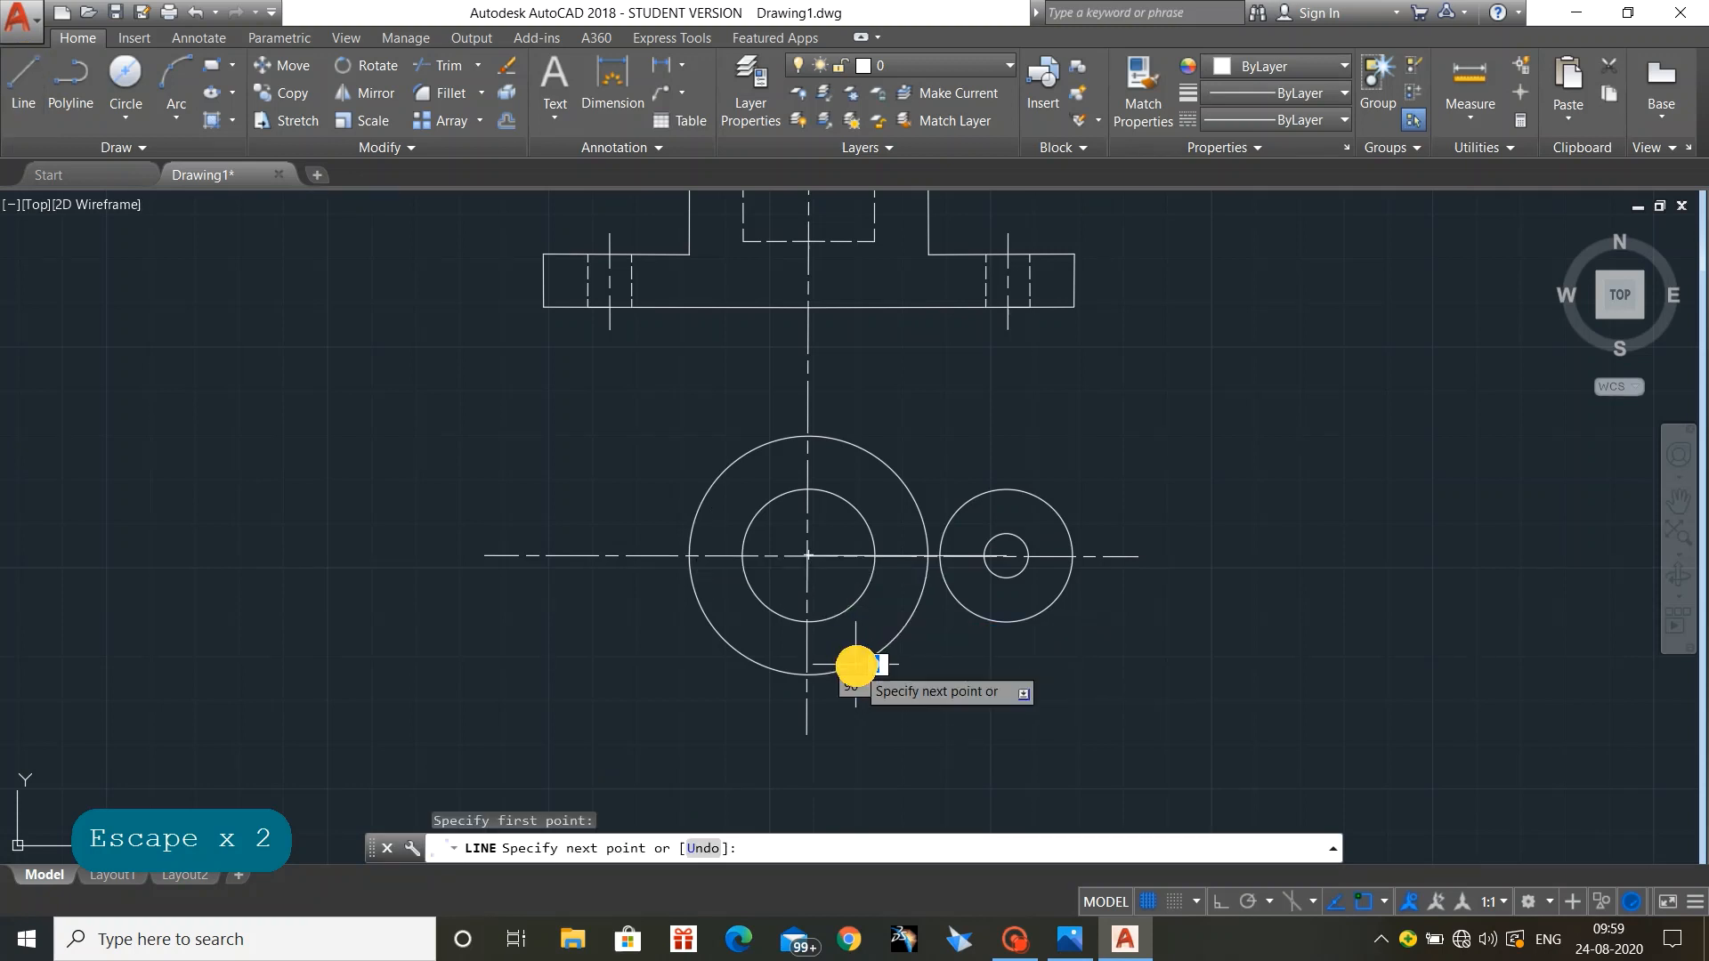
{"action": "left_click", "coordinate": [1024, 616]}
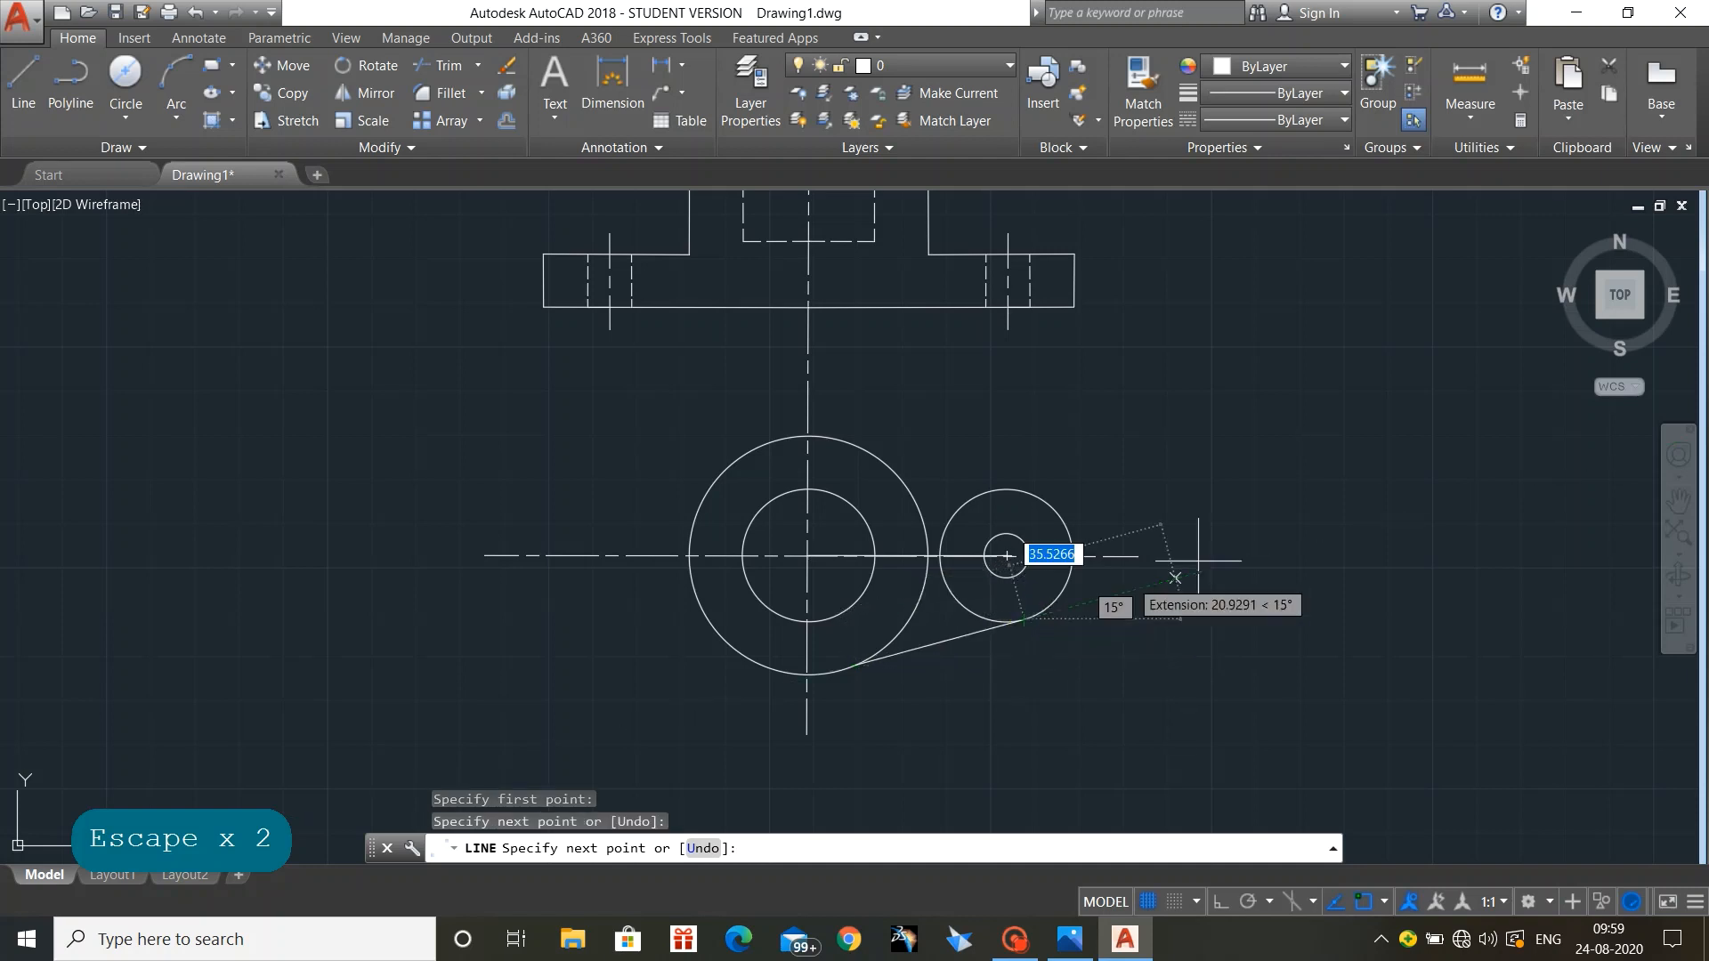
{"action": "key", "text": "Escape"}
{"action": "key", "text": "Escape"}
{"action": "key", "text": "Escape"}
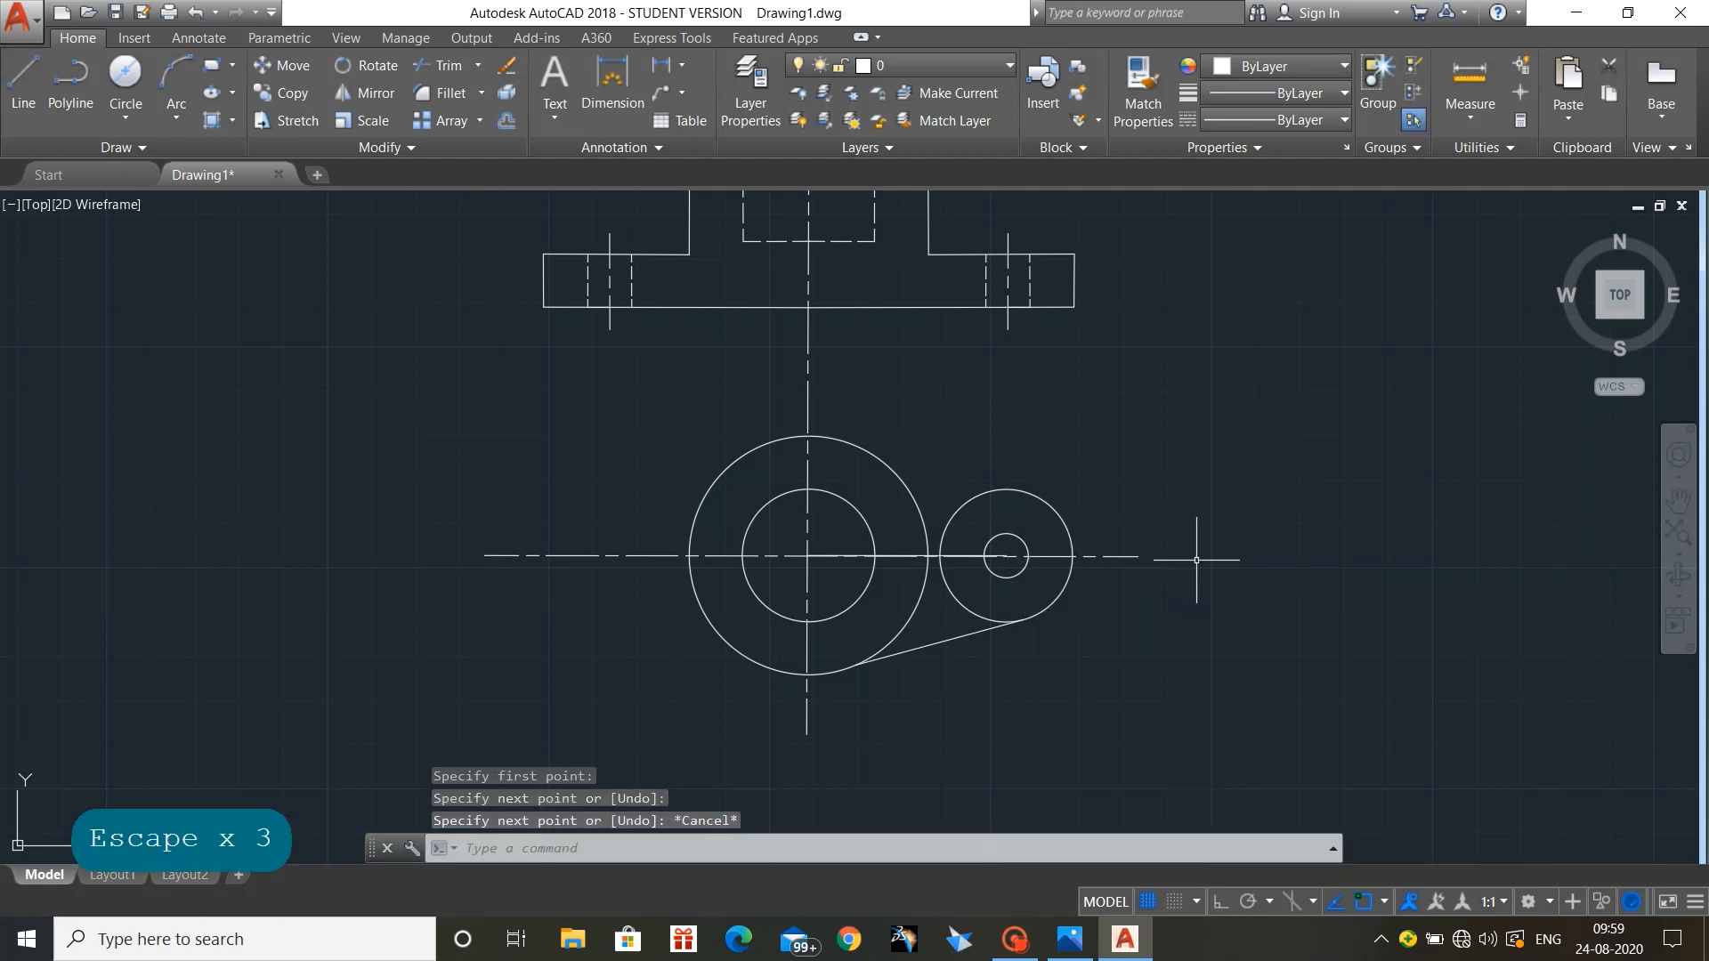
{"action": "left_click", "coordinate": [899, 555]}
{"action": "key", "text": "Delete"}
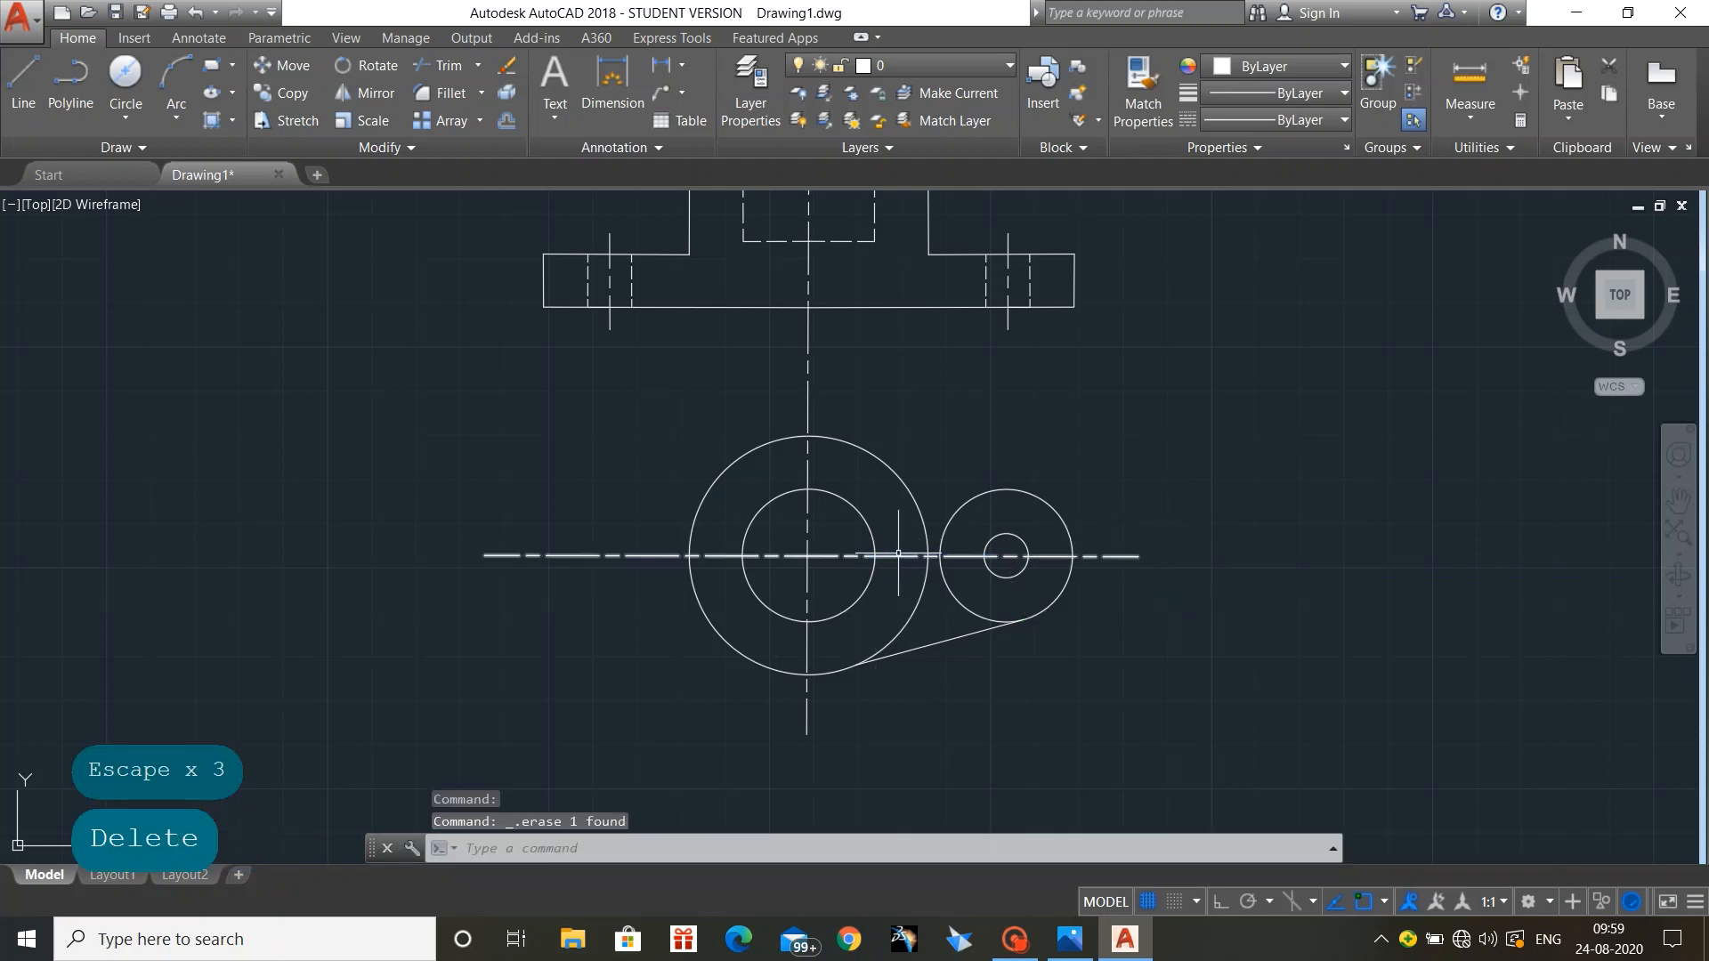
Step: Try to mirror the sloping lower edge line across the top view's horizontal centre line, keeping the original, and undo the mirror
{"action": "left_click", "coordinate": [948, 640]}
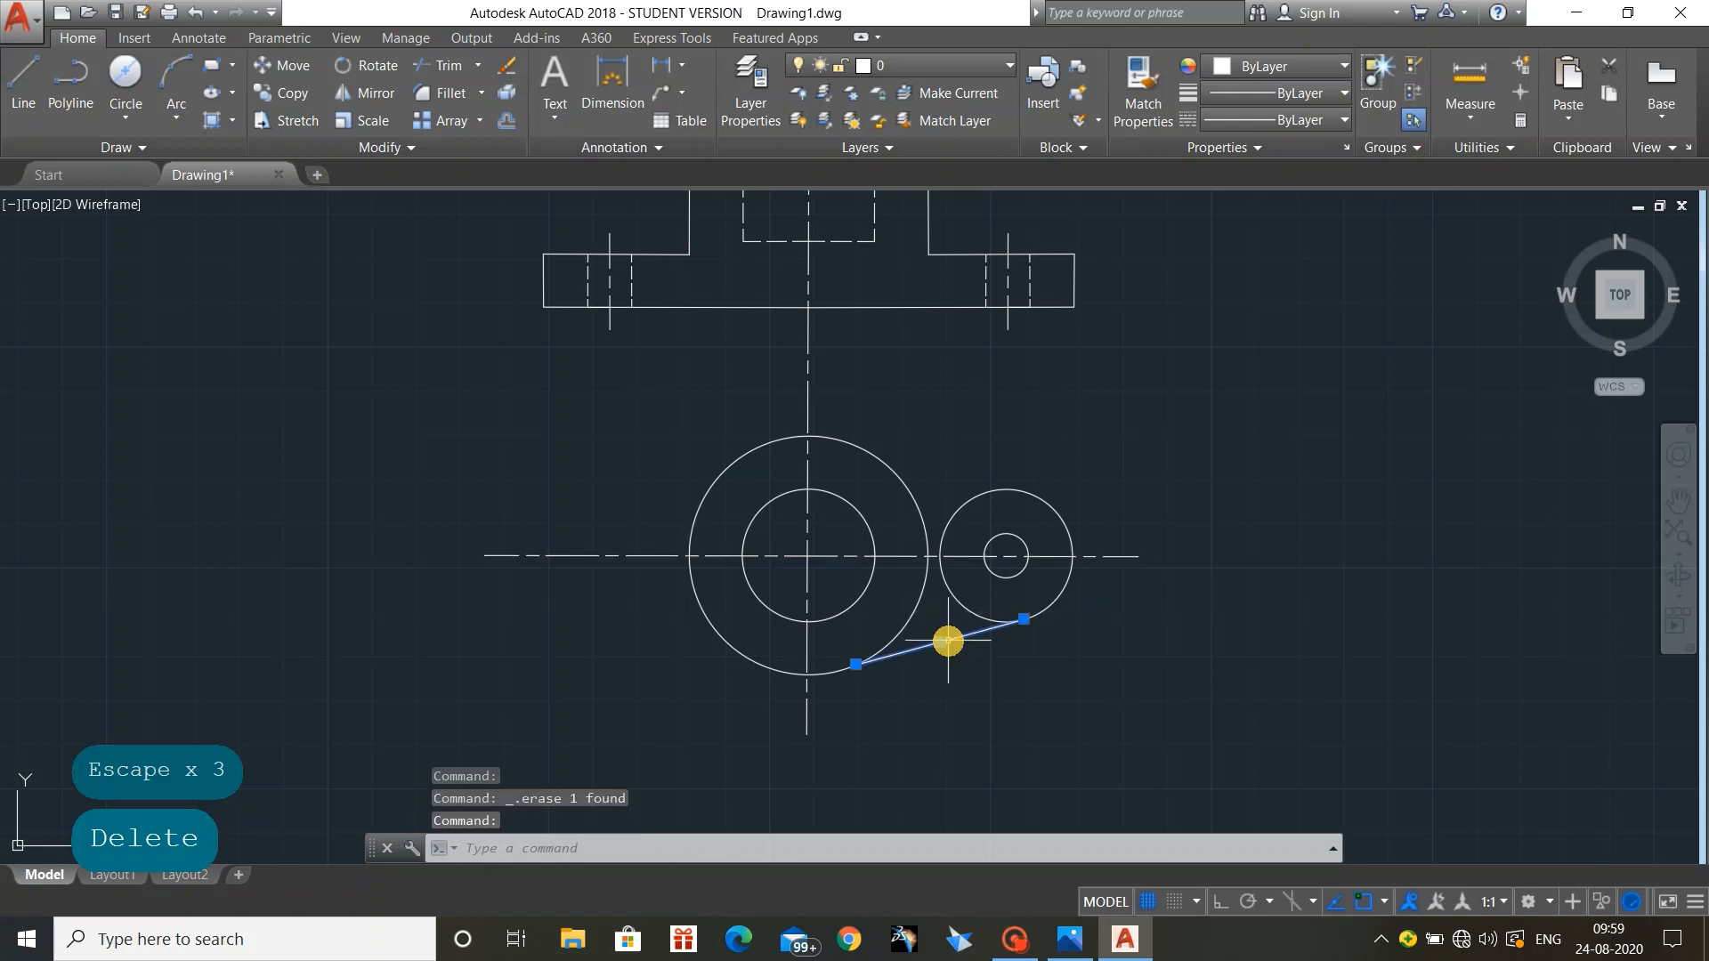
{"action": "left_click", "coordinate": [365, 93]}
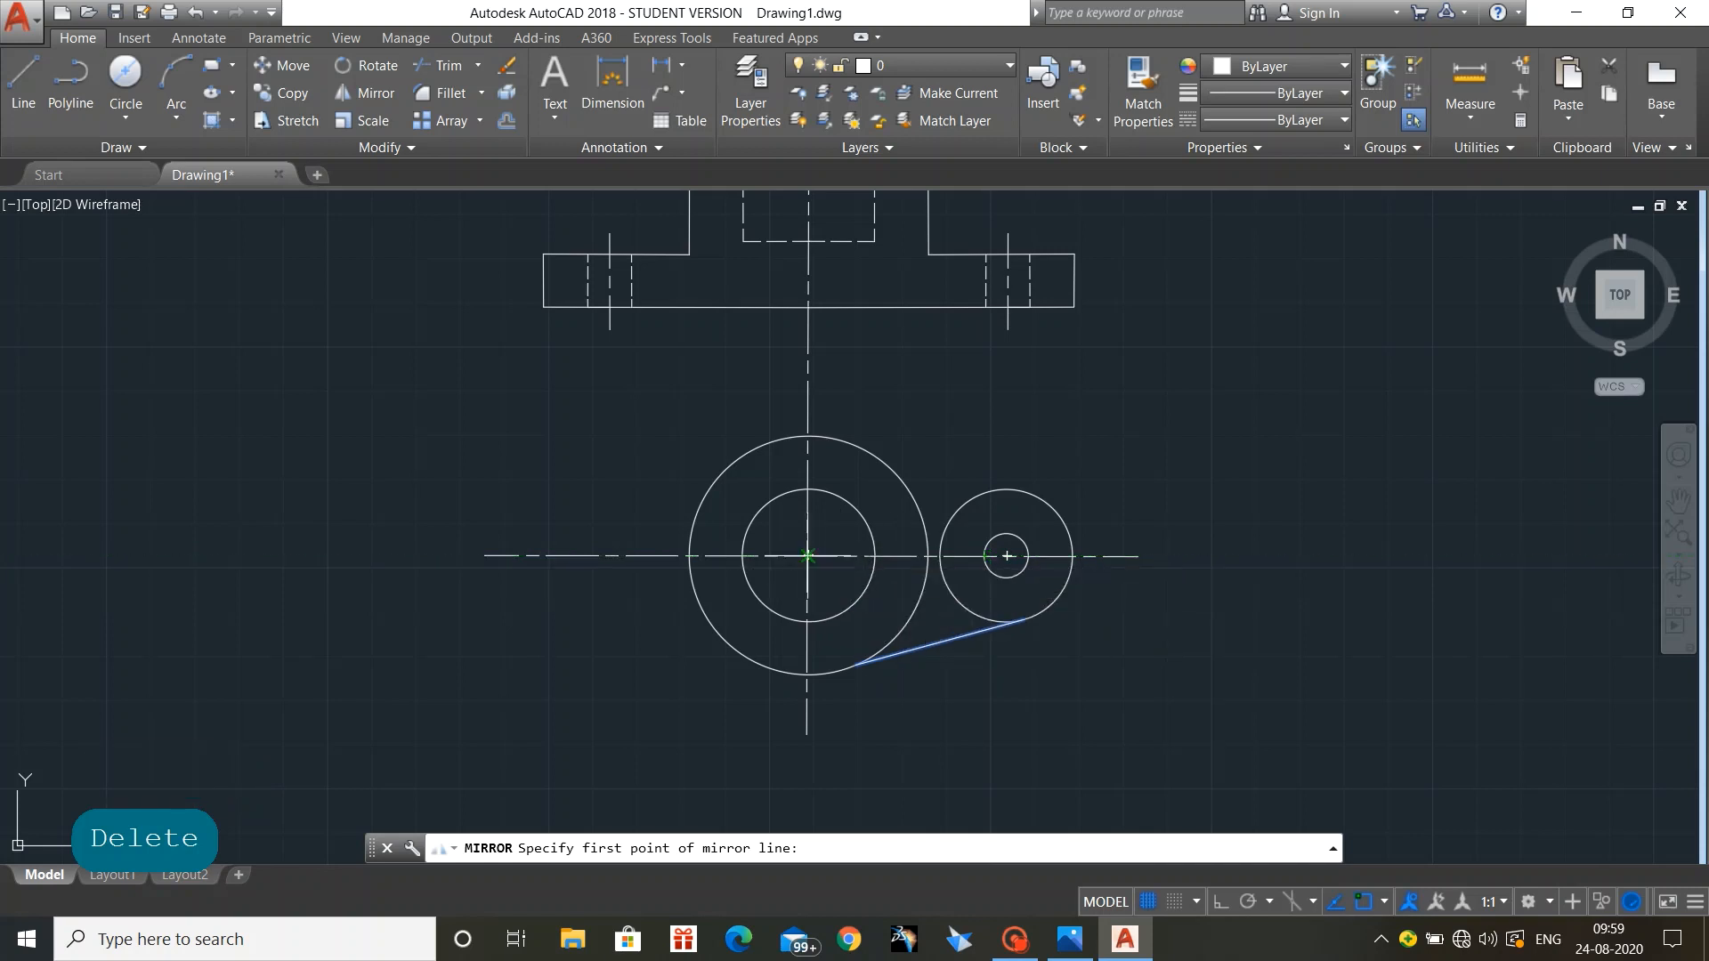
{"action": "left_click", "coordinate": [808, 556]}
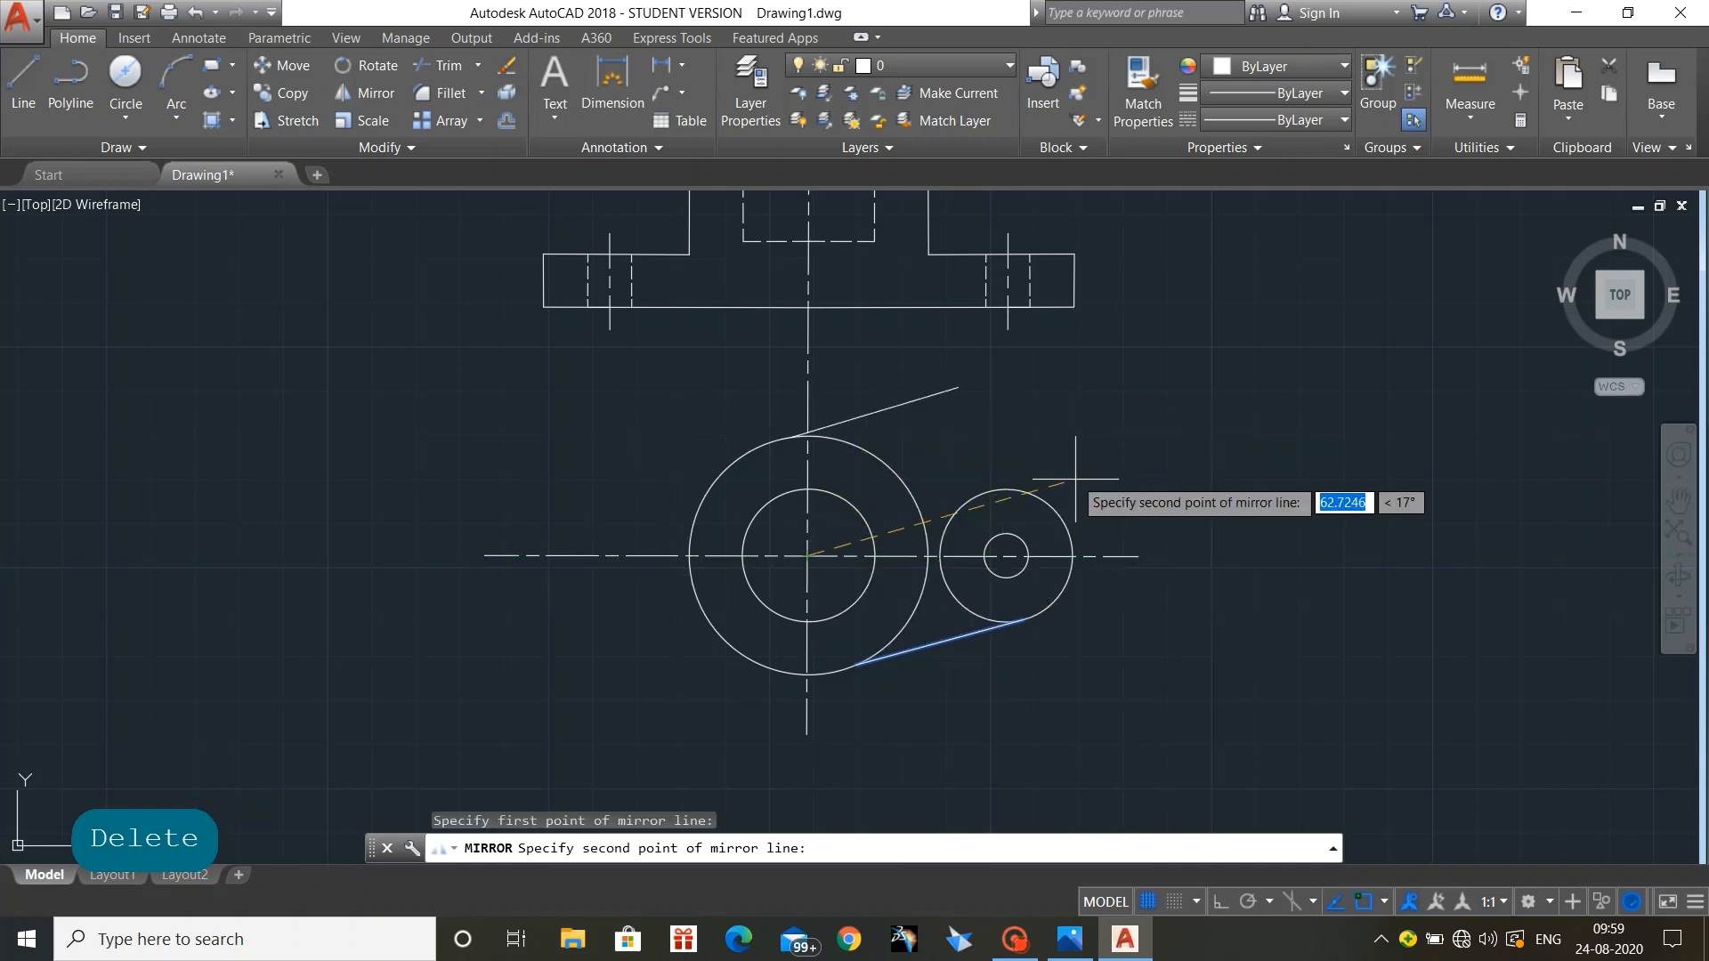
{"action": "left_click", "coordinate": [1178, 556]}
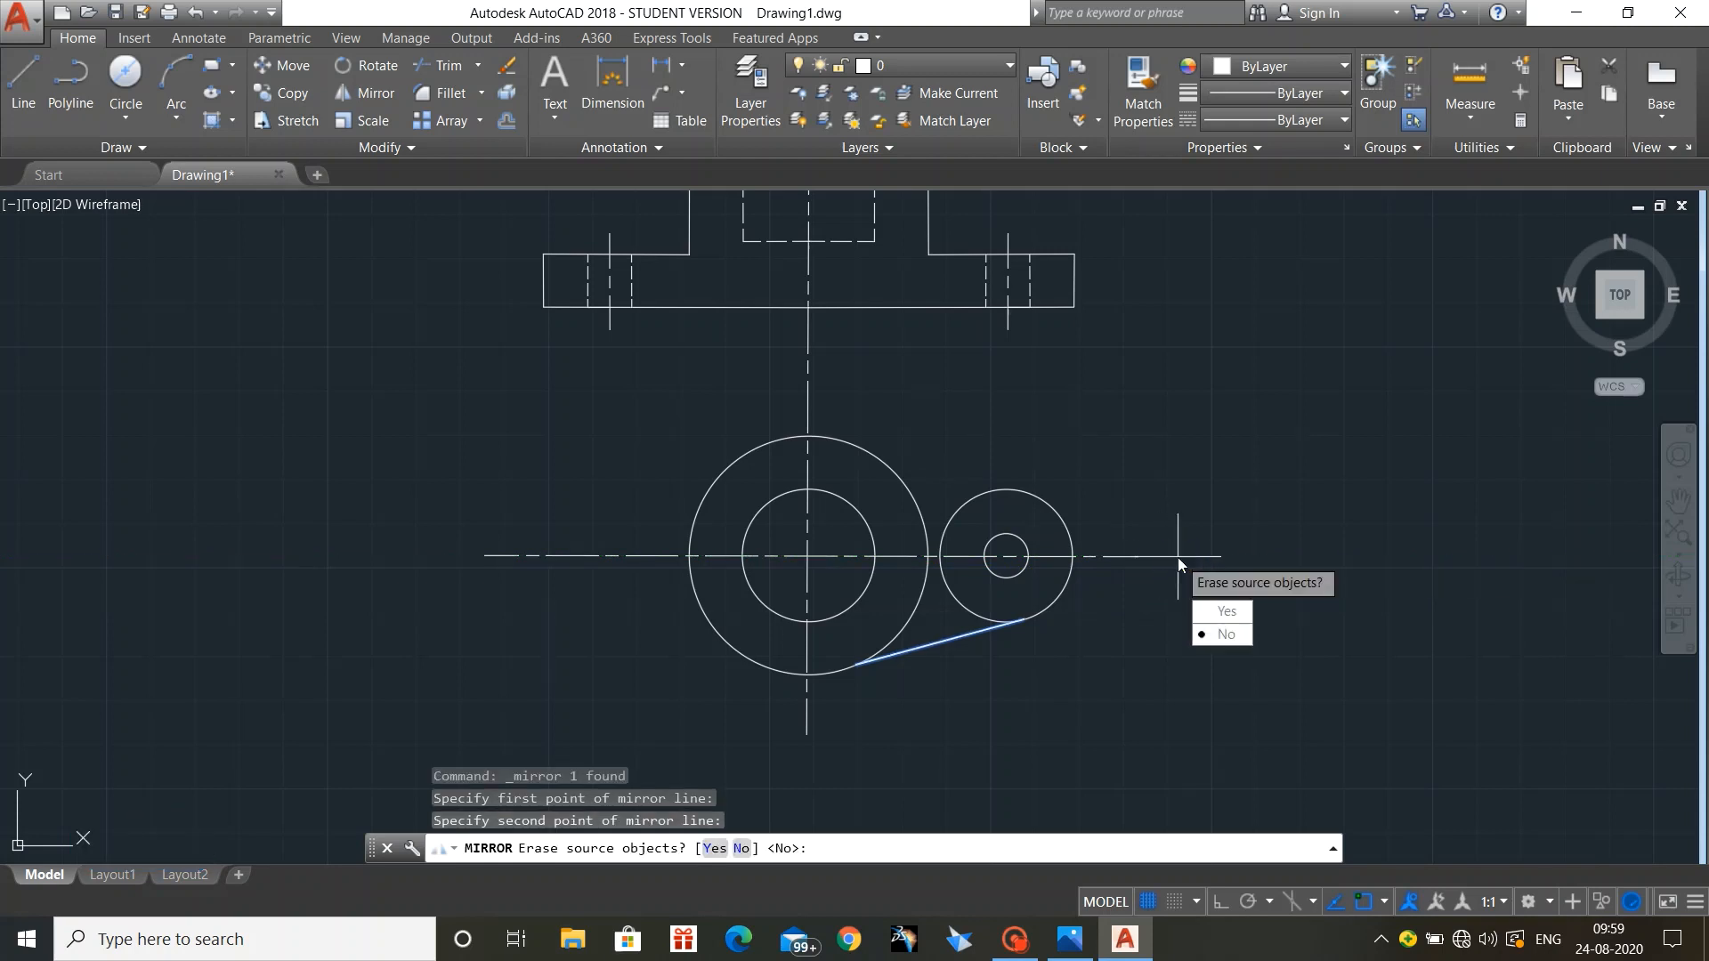
{"action": "left_click", "coordinate": [1223, 633]}
{"action": "key", "text": "ctrl+z"}
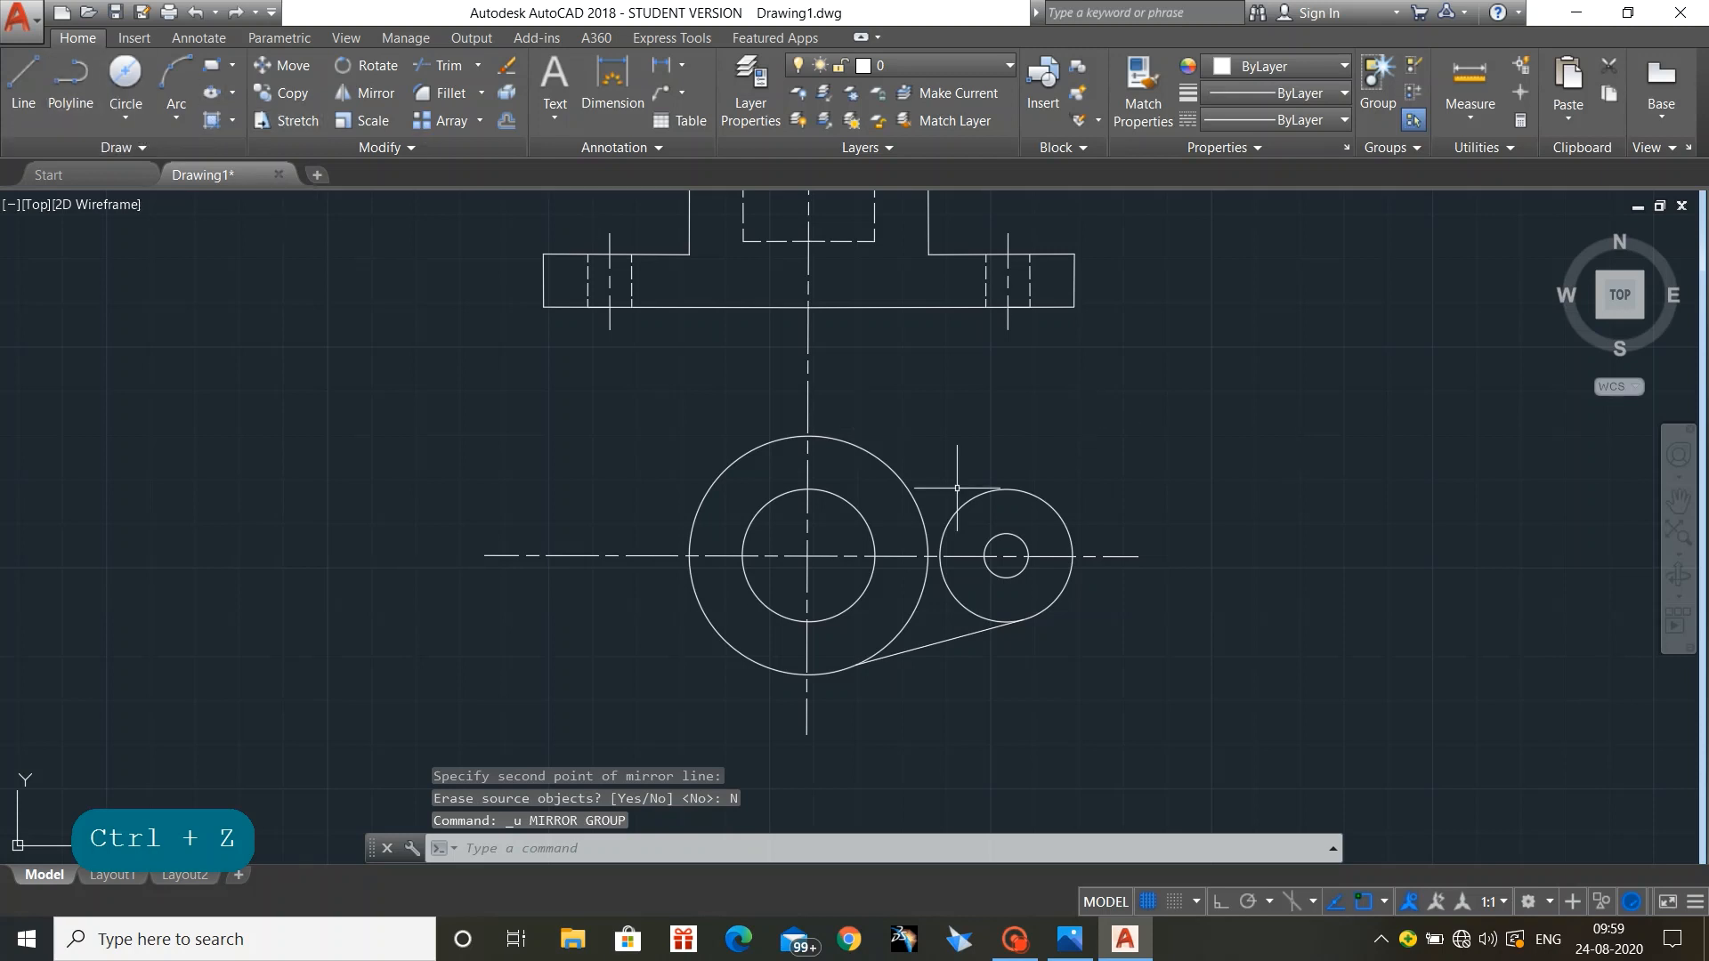
Step: Mirror the lug's sloping lower line across the horizontal centre line, keeping the original, and delete the mirrored copy
{"action": "left_click", "coordinate": [944, 644]}
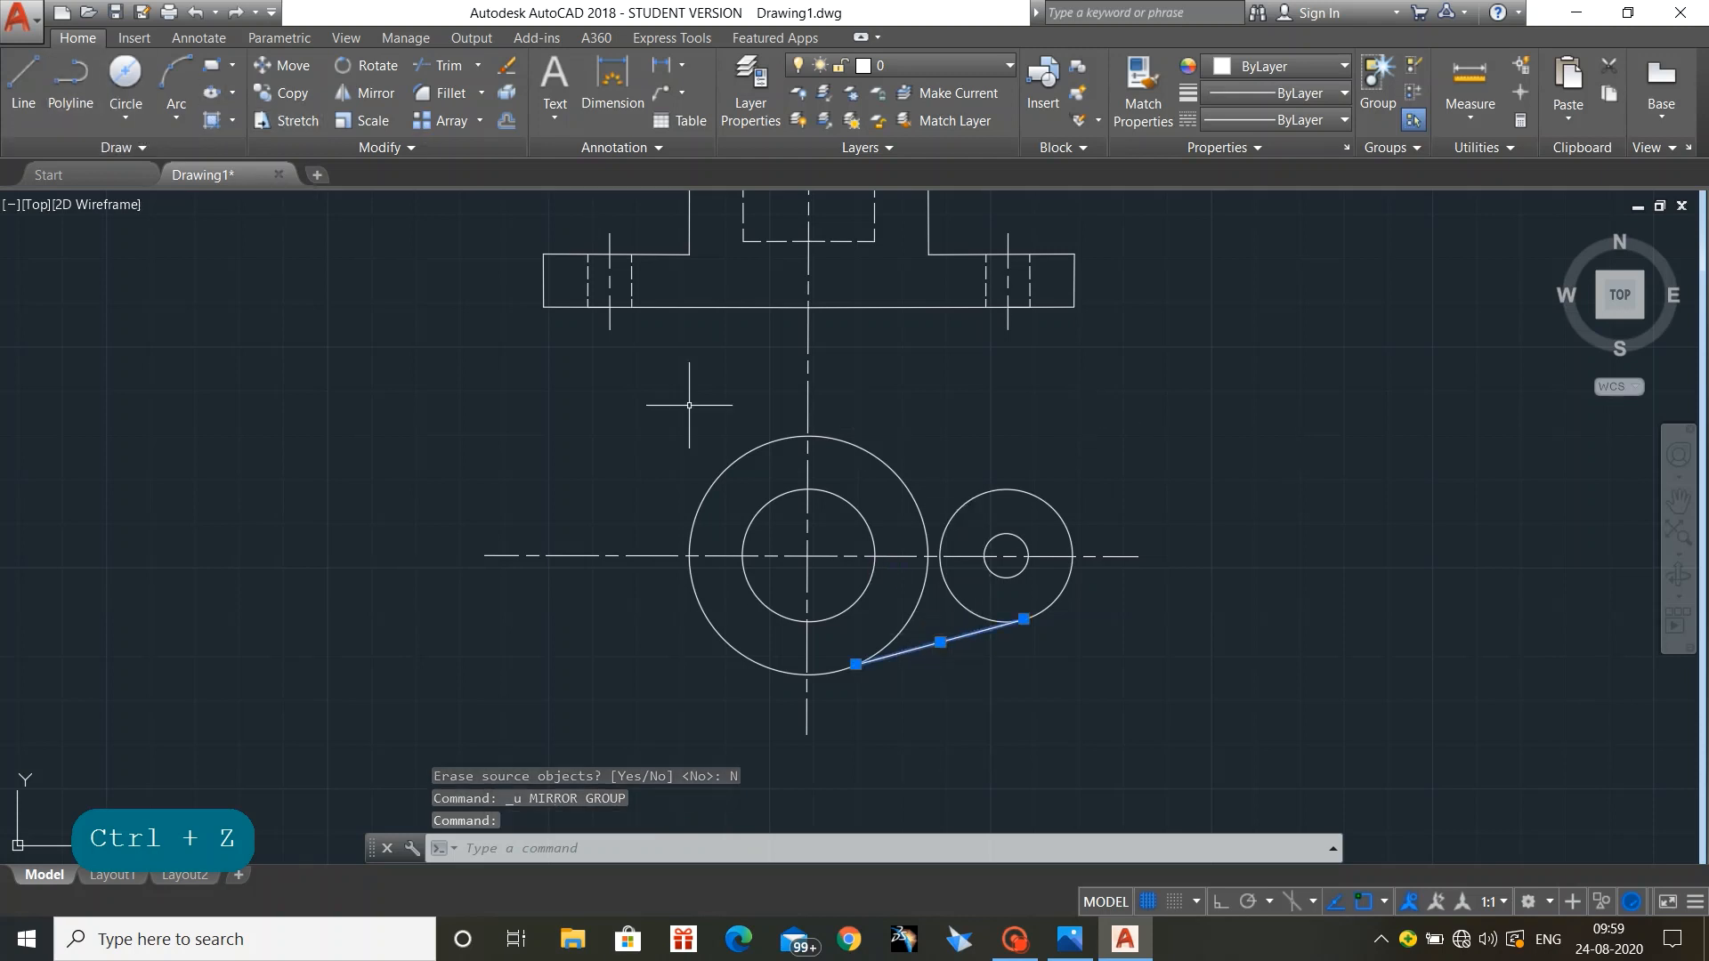
{"action": "left_click", "coordinate": [365, 92]}
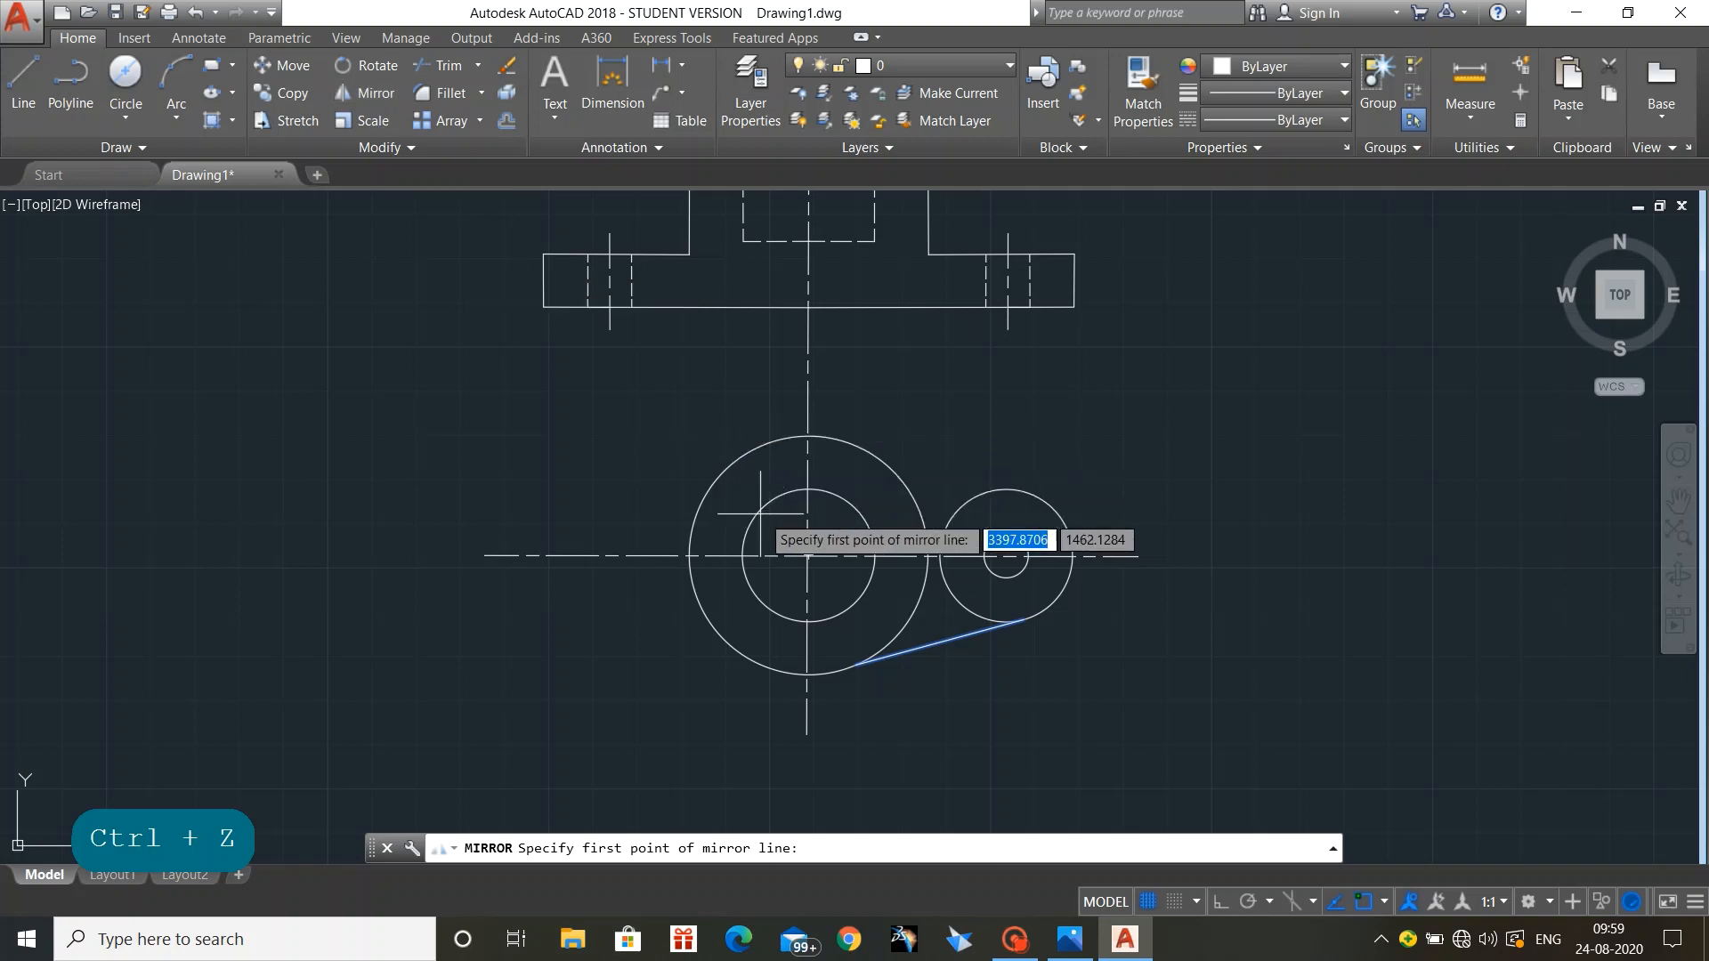
{"action": "left_click", "coordinate": [807, 555]}
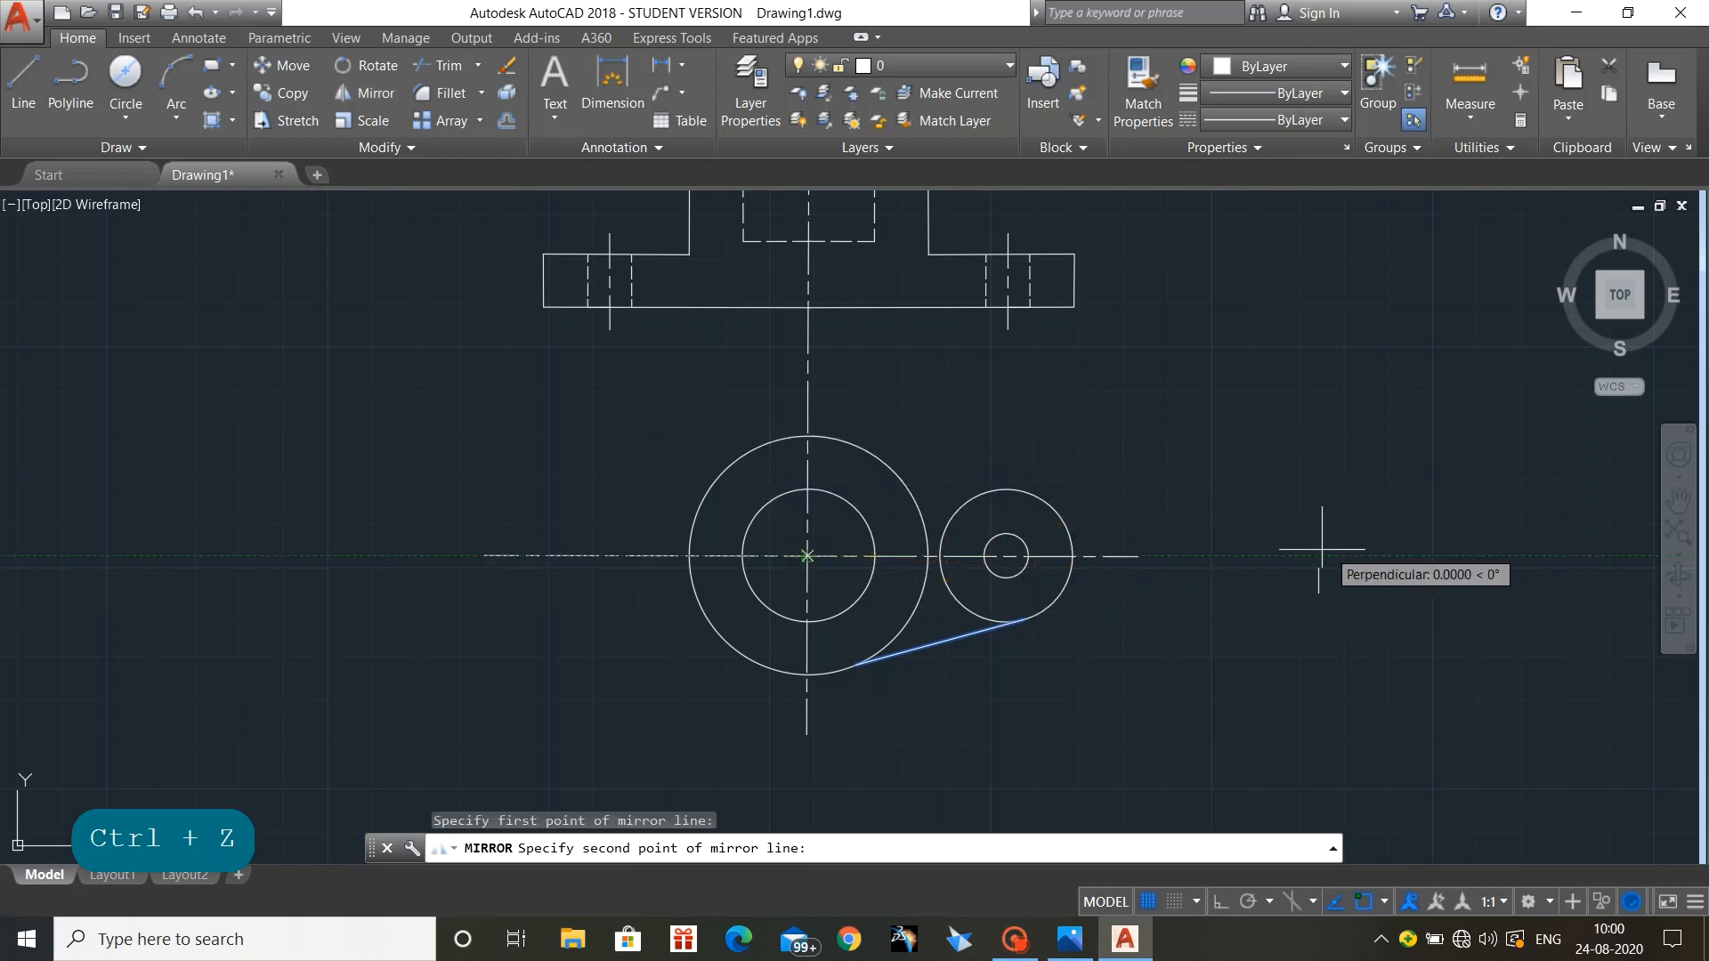
{"action": "left_click", "coordinate": [1132, 555]}
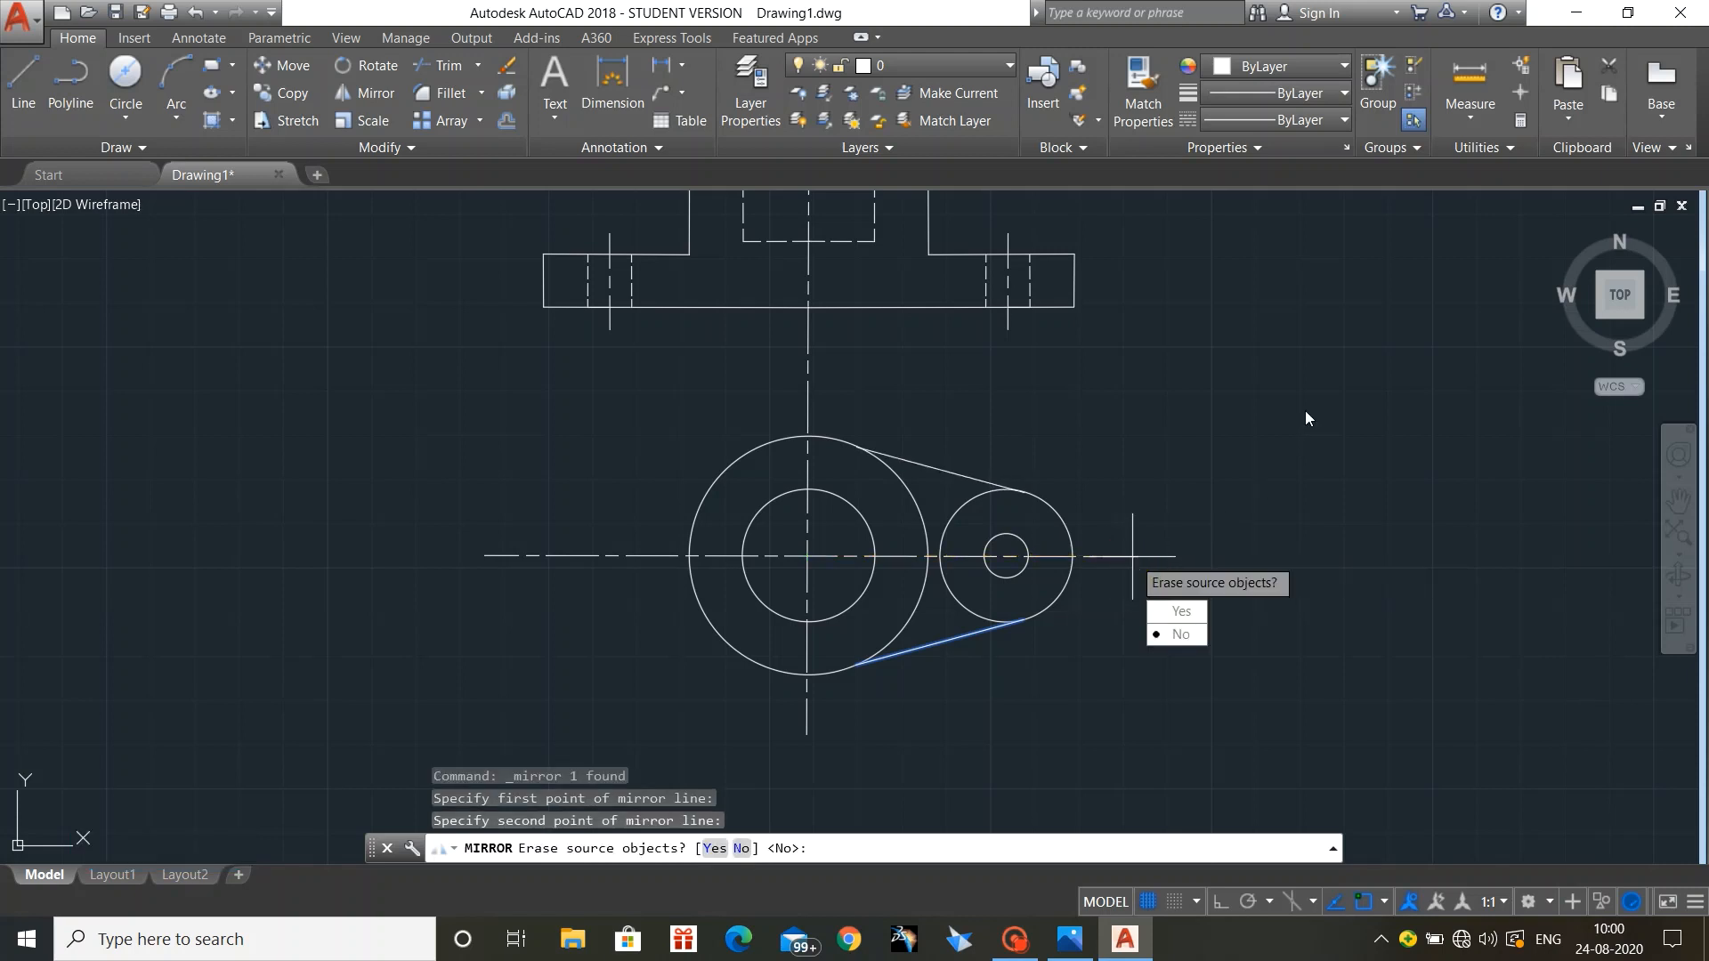
{"action": "key", "text": "Return"}
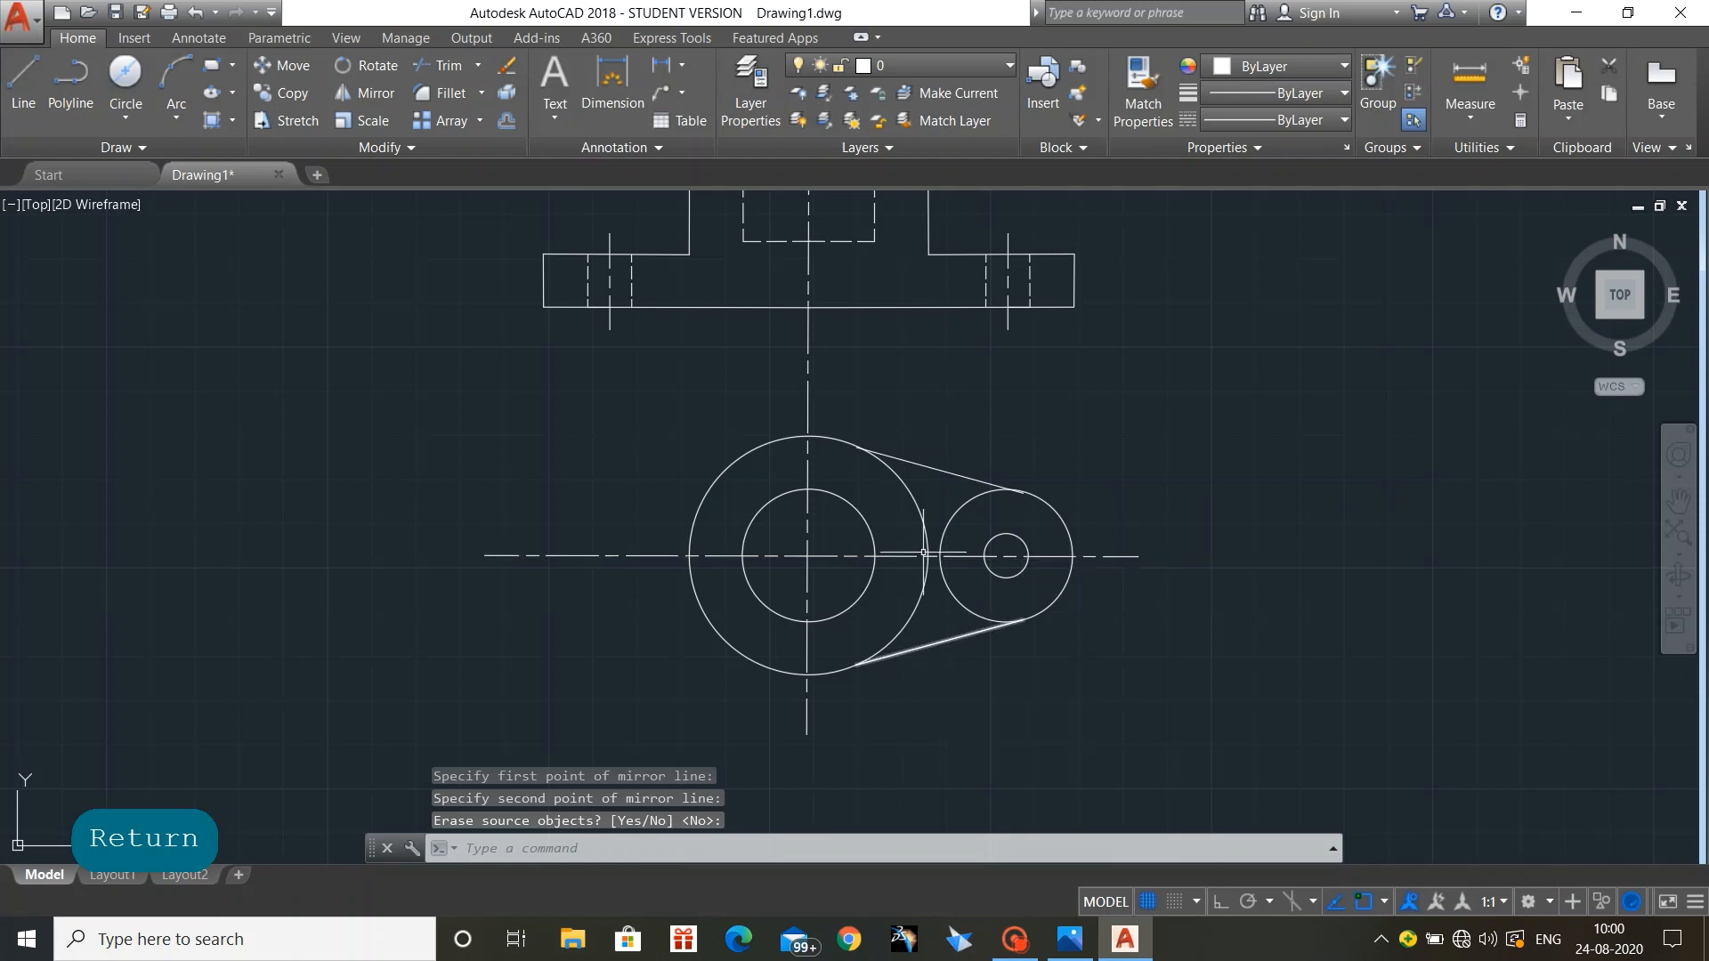
{"action": "left_click", "coordinate": [931, 463]}
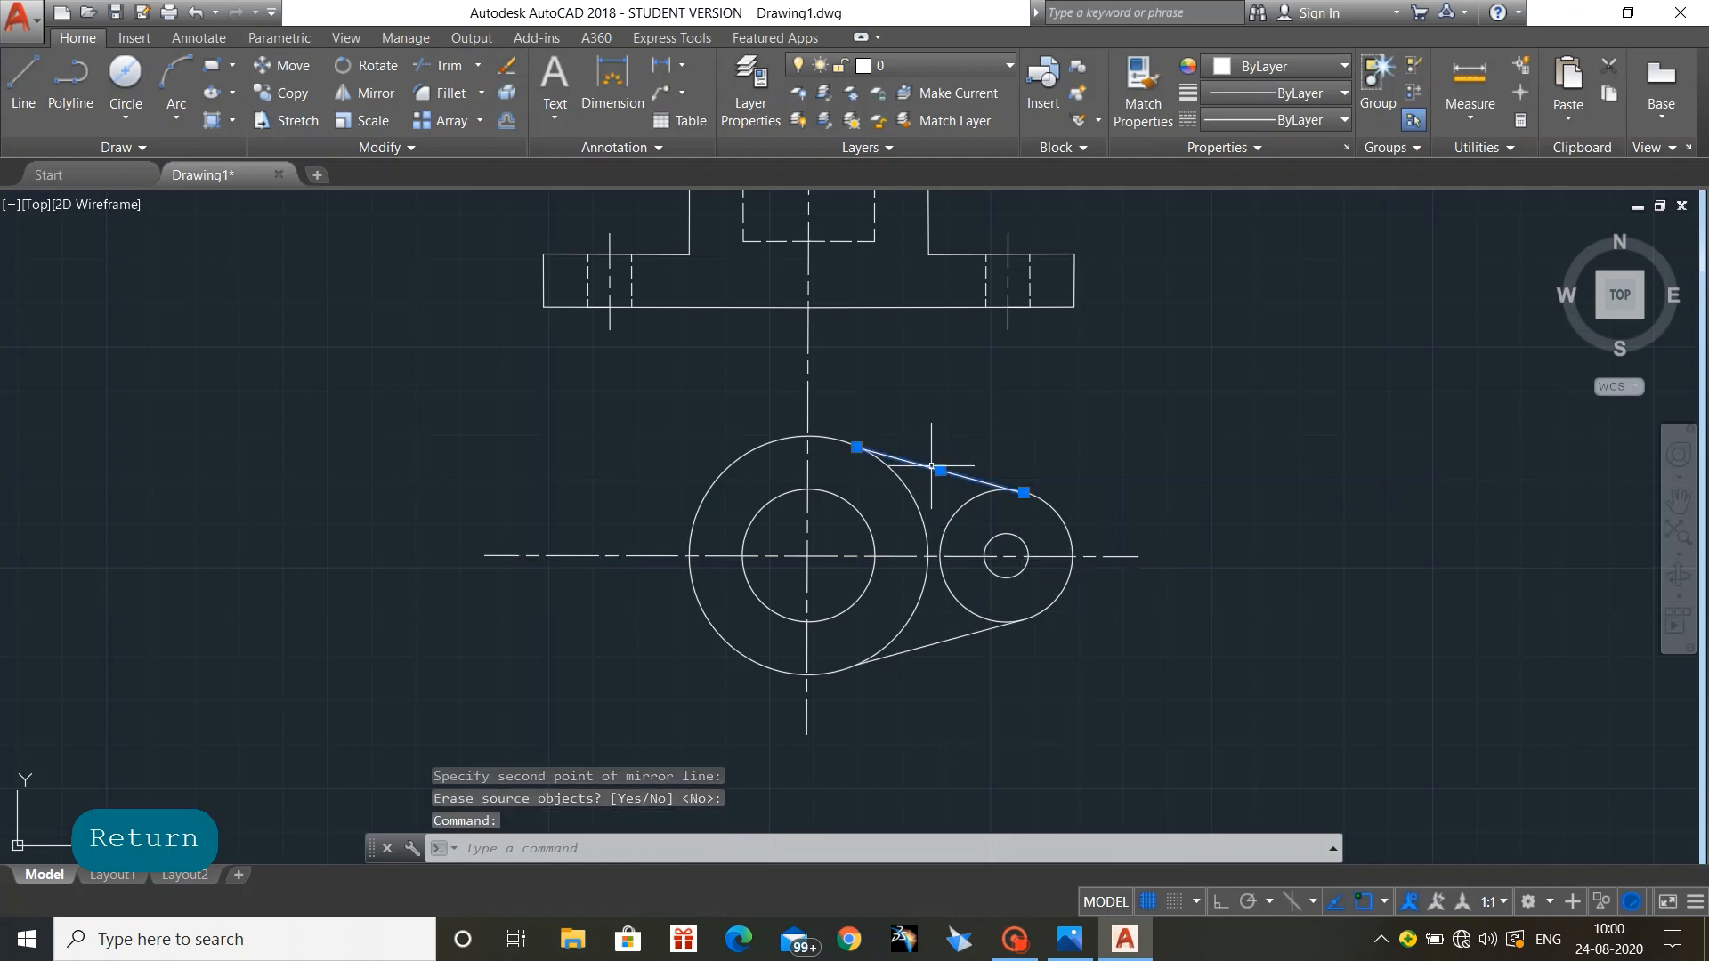
{"action": "key", "text": "Delete"}
Step: Draw a line about 39 long from the large circle's upper right to the top of the right lug circle
{"action": "left_click", "coordinate": [25, 76]}
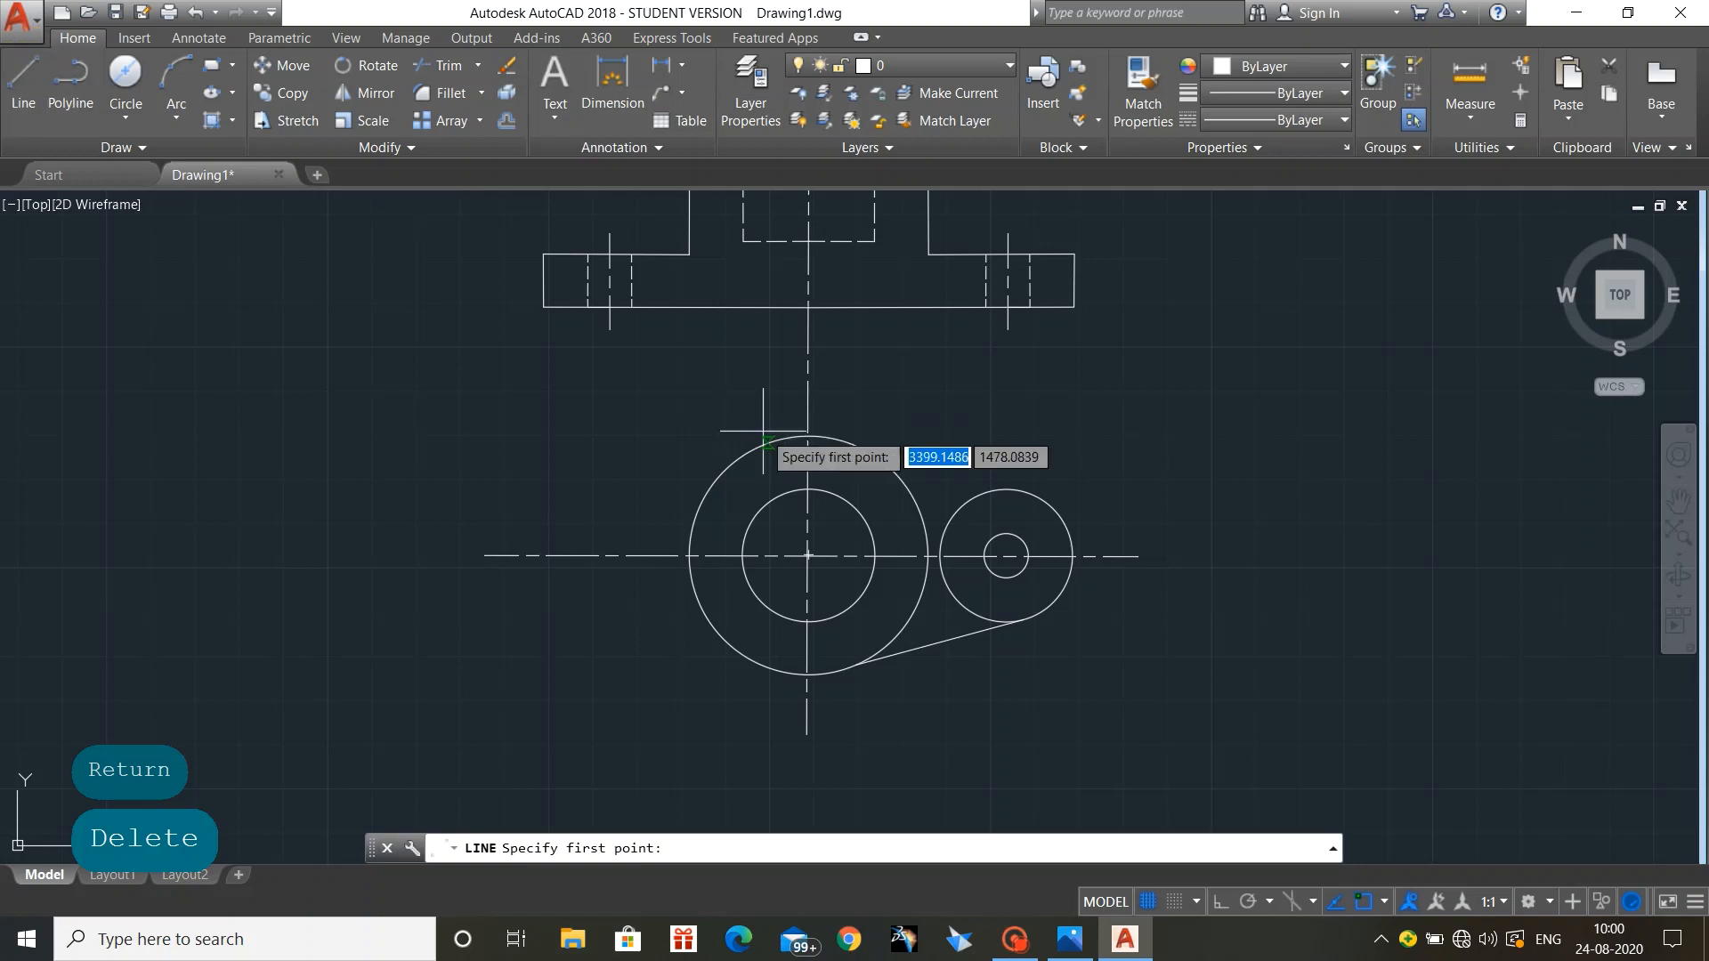
{"action": "left_click", "coordinate": [857, 445]}
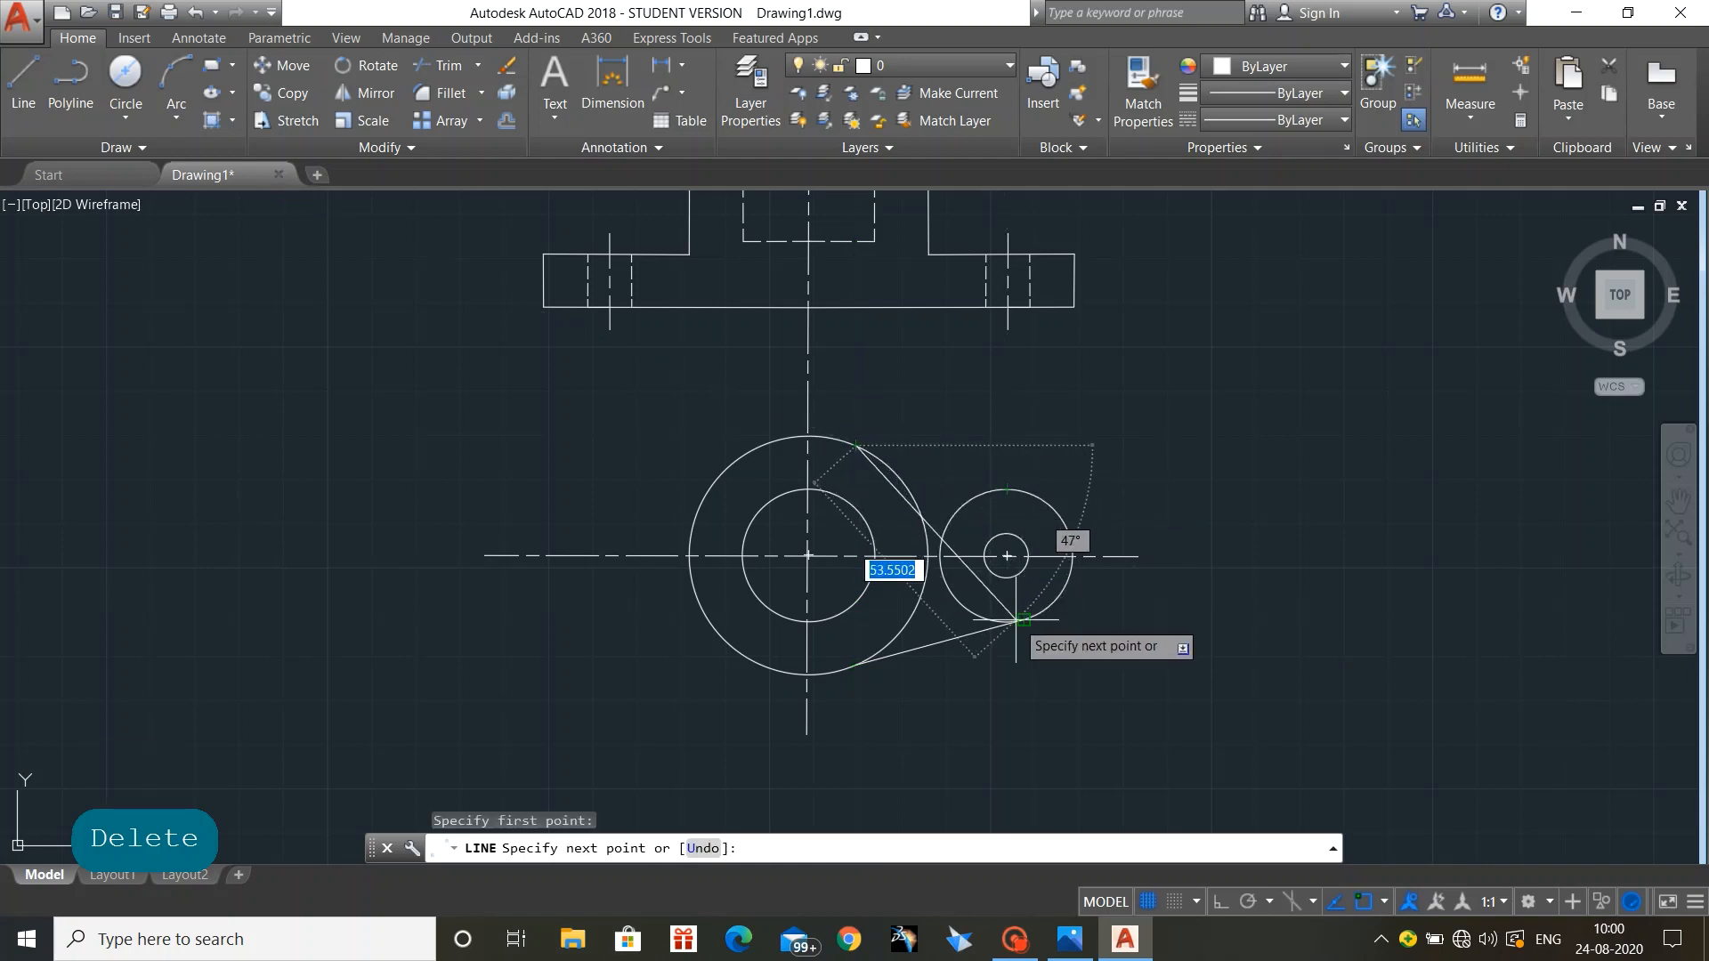
{"action": "left_click", "coordinate": [1023, 489]}
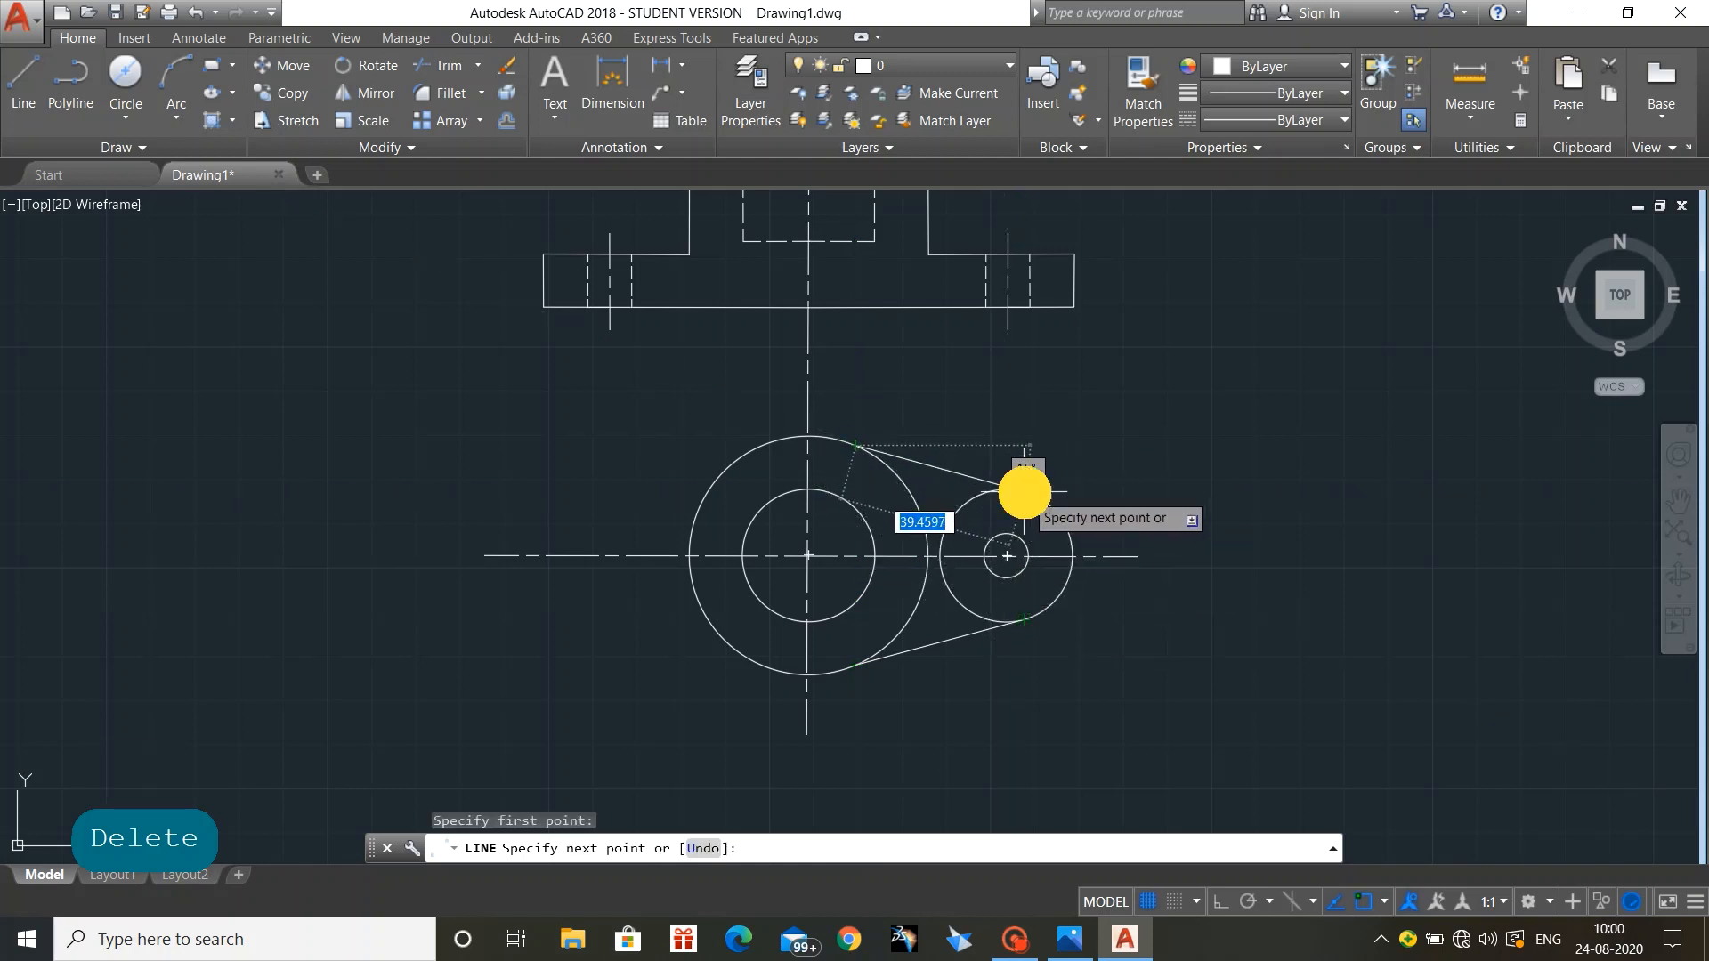
{"action": "key", "text": "Escape"}
{"action": "key", "text": "Escape"}
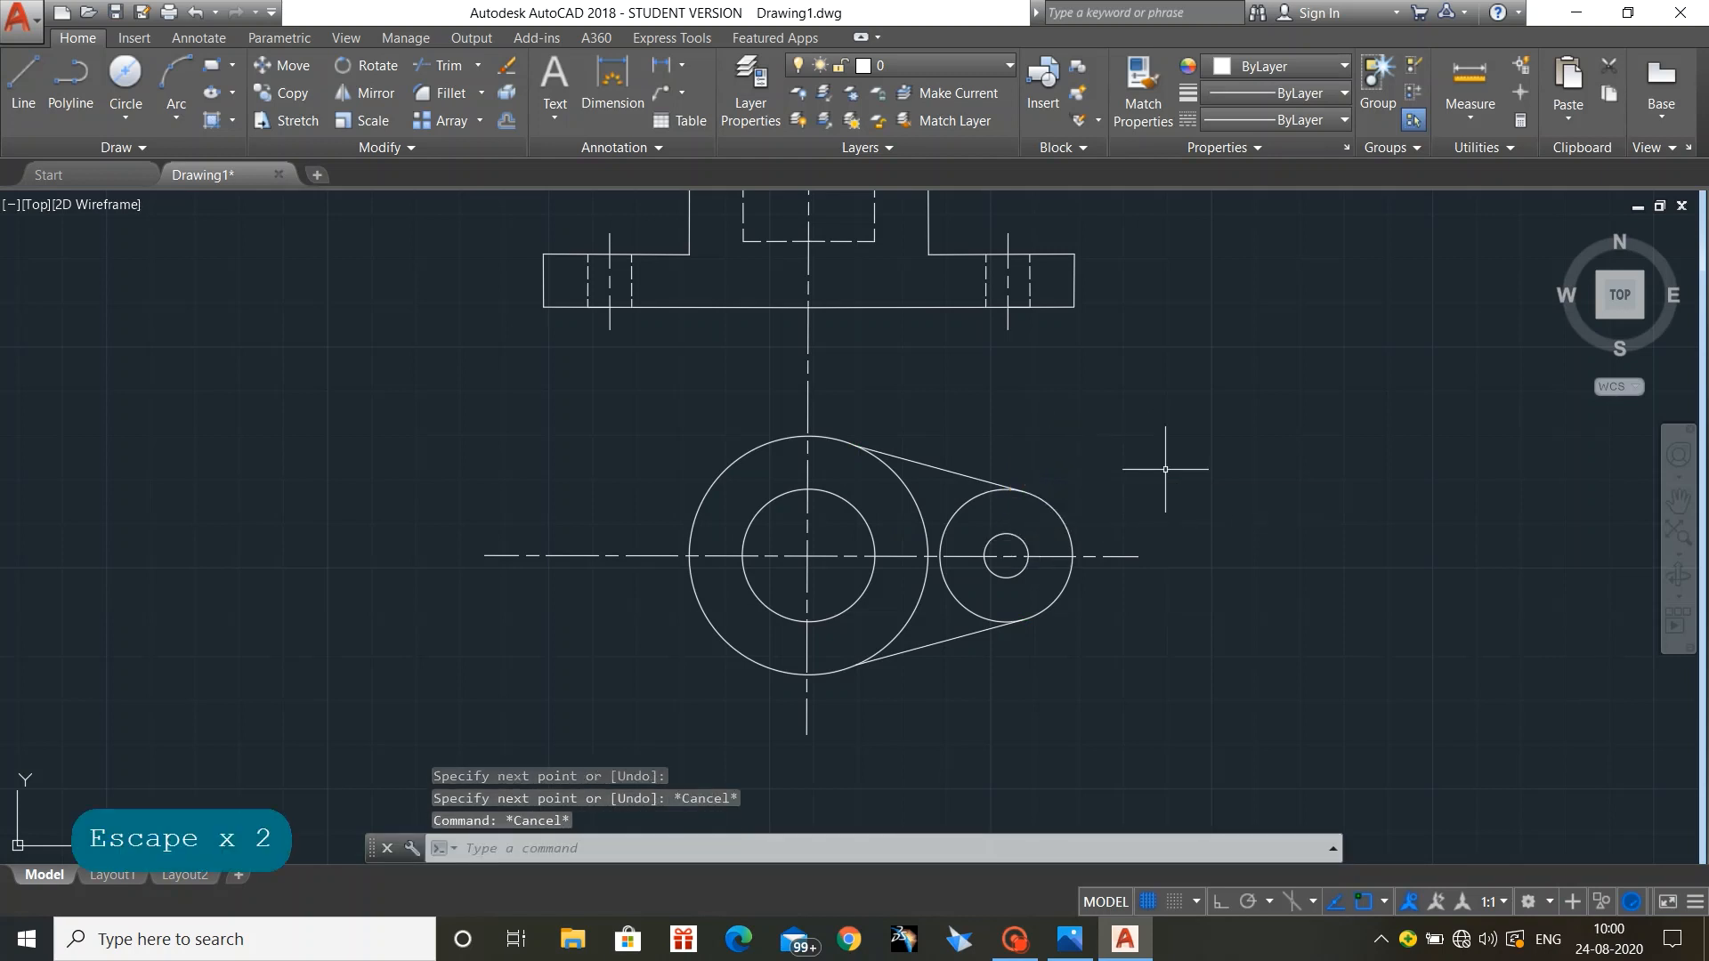
Step: Try to trim the large circle's right arc and the lug circle's inner arc between the sloping lines, and undo the trims
{"action": "left_click", "coordinate": [432, 66]}
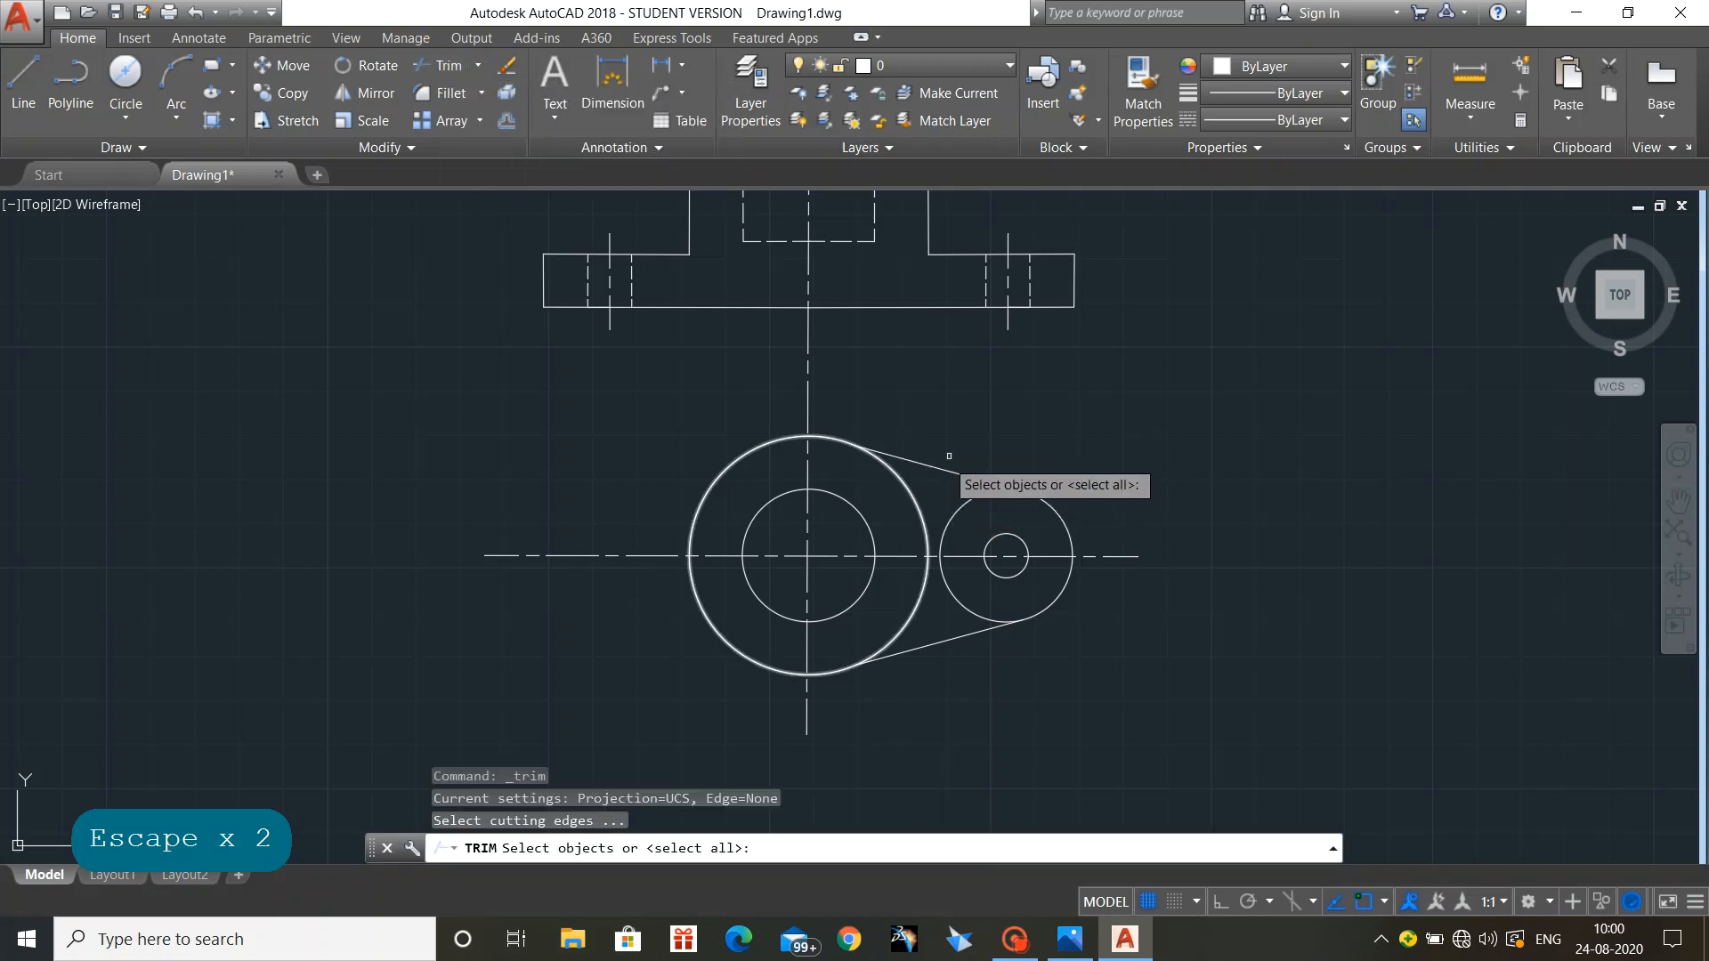
{"action": "key", "text": "Escape"}
{"action": "key", "text": "Escape"}
{"action": "type", "text": "tr"}
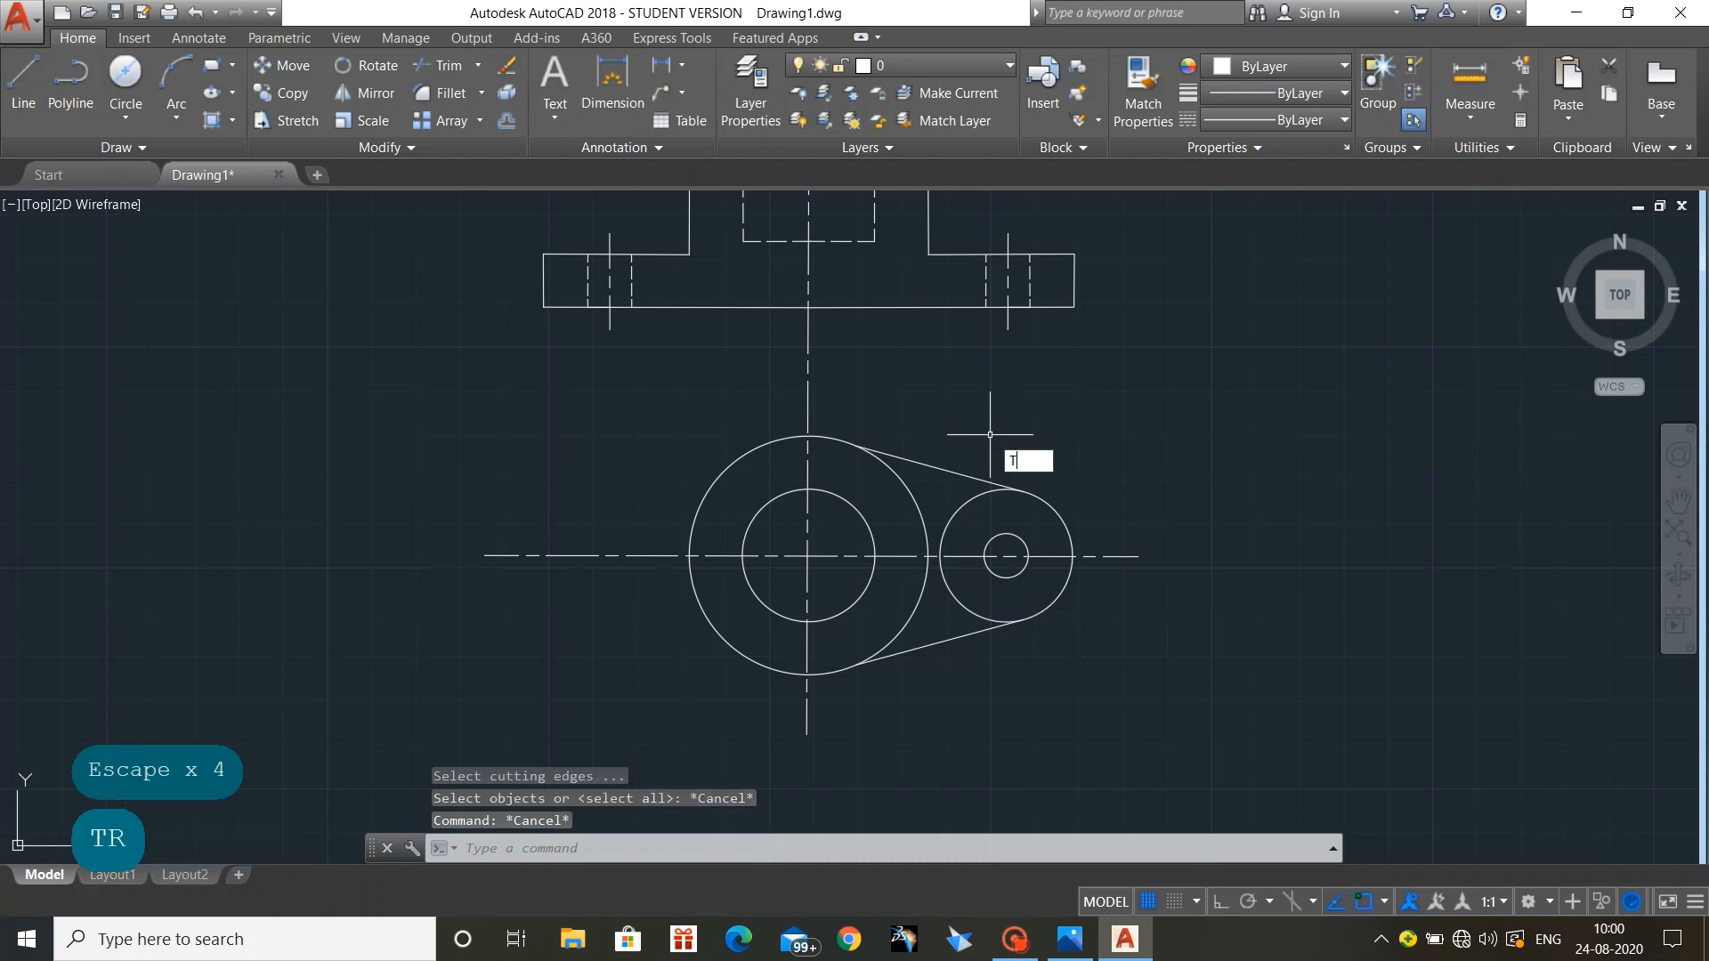
{"action": "key", "text": "Return"}
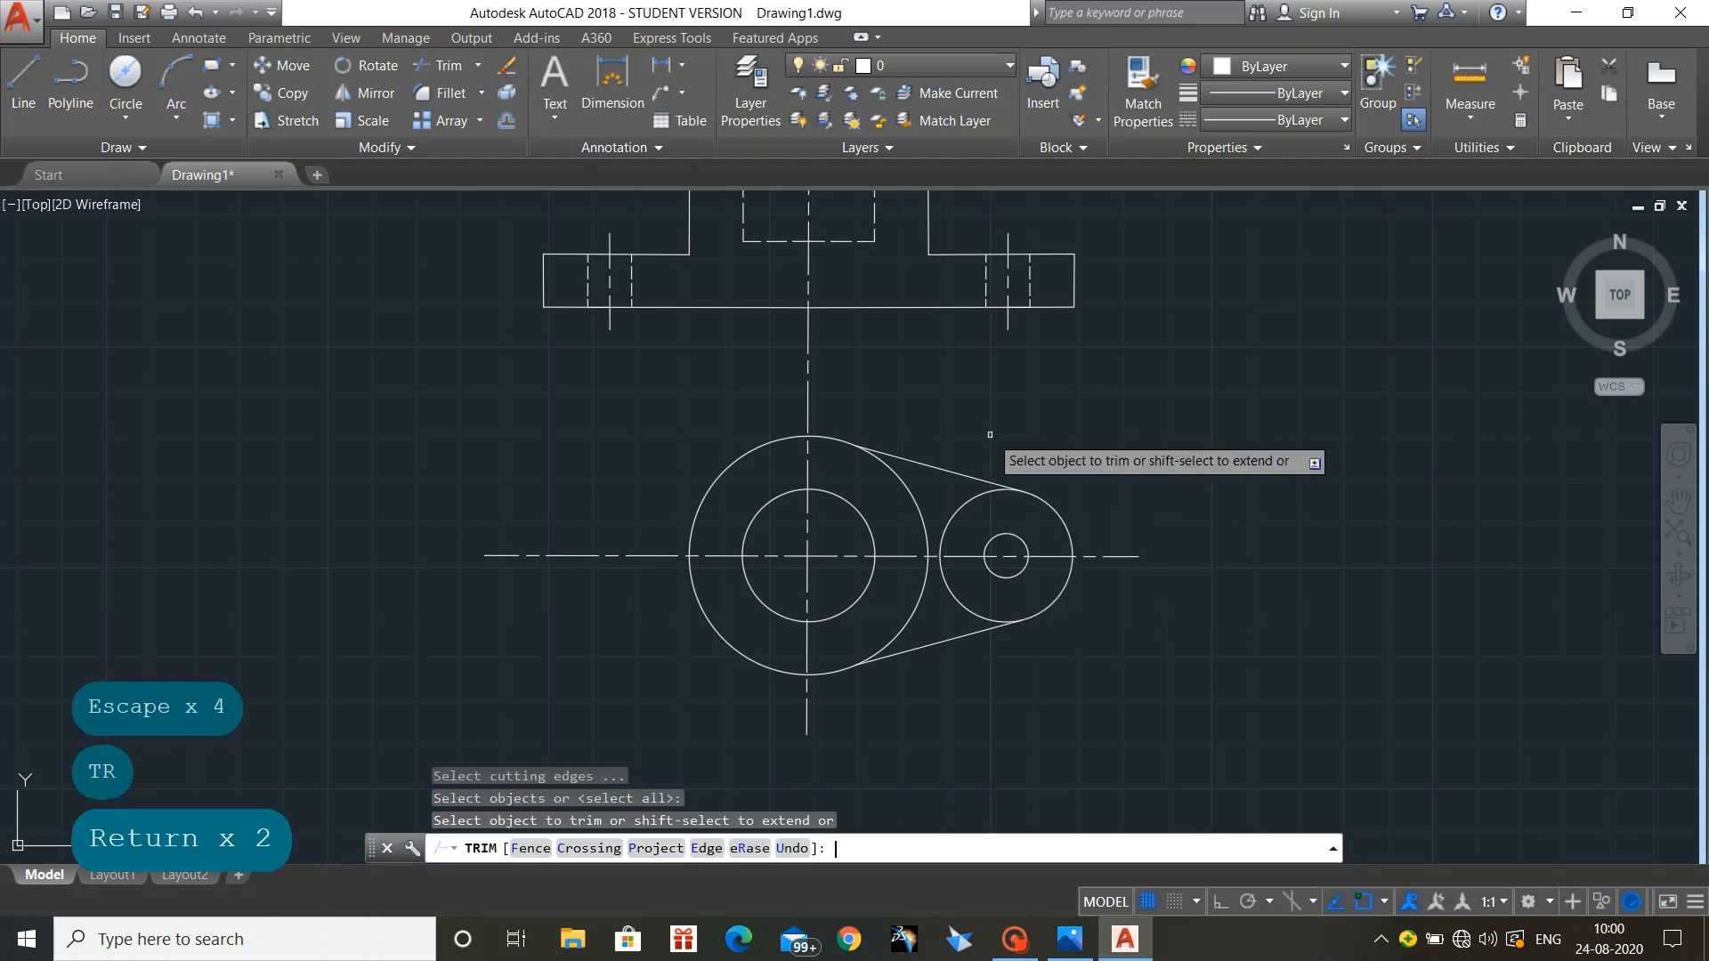
{"action": "left_click", "coordinate": [918, 512]}
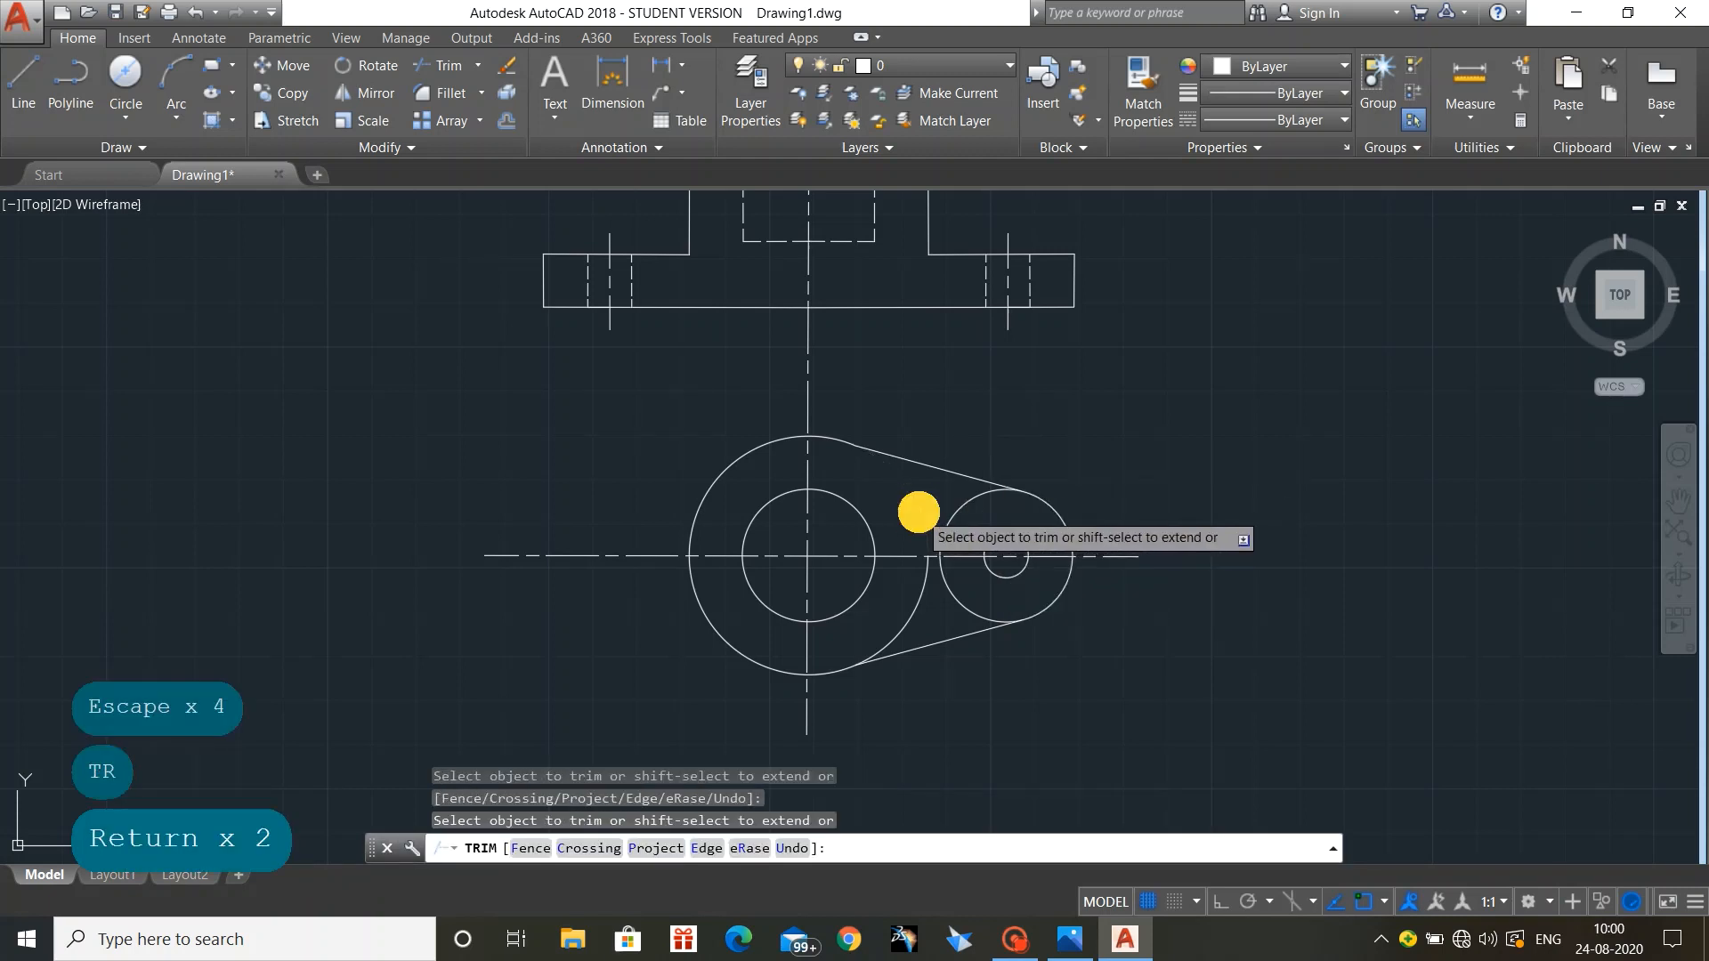
{"action": "left_click", "coordinate": [914, 609]}
{"action": "left_click", "coordinate": [945, 571]}
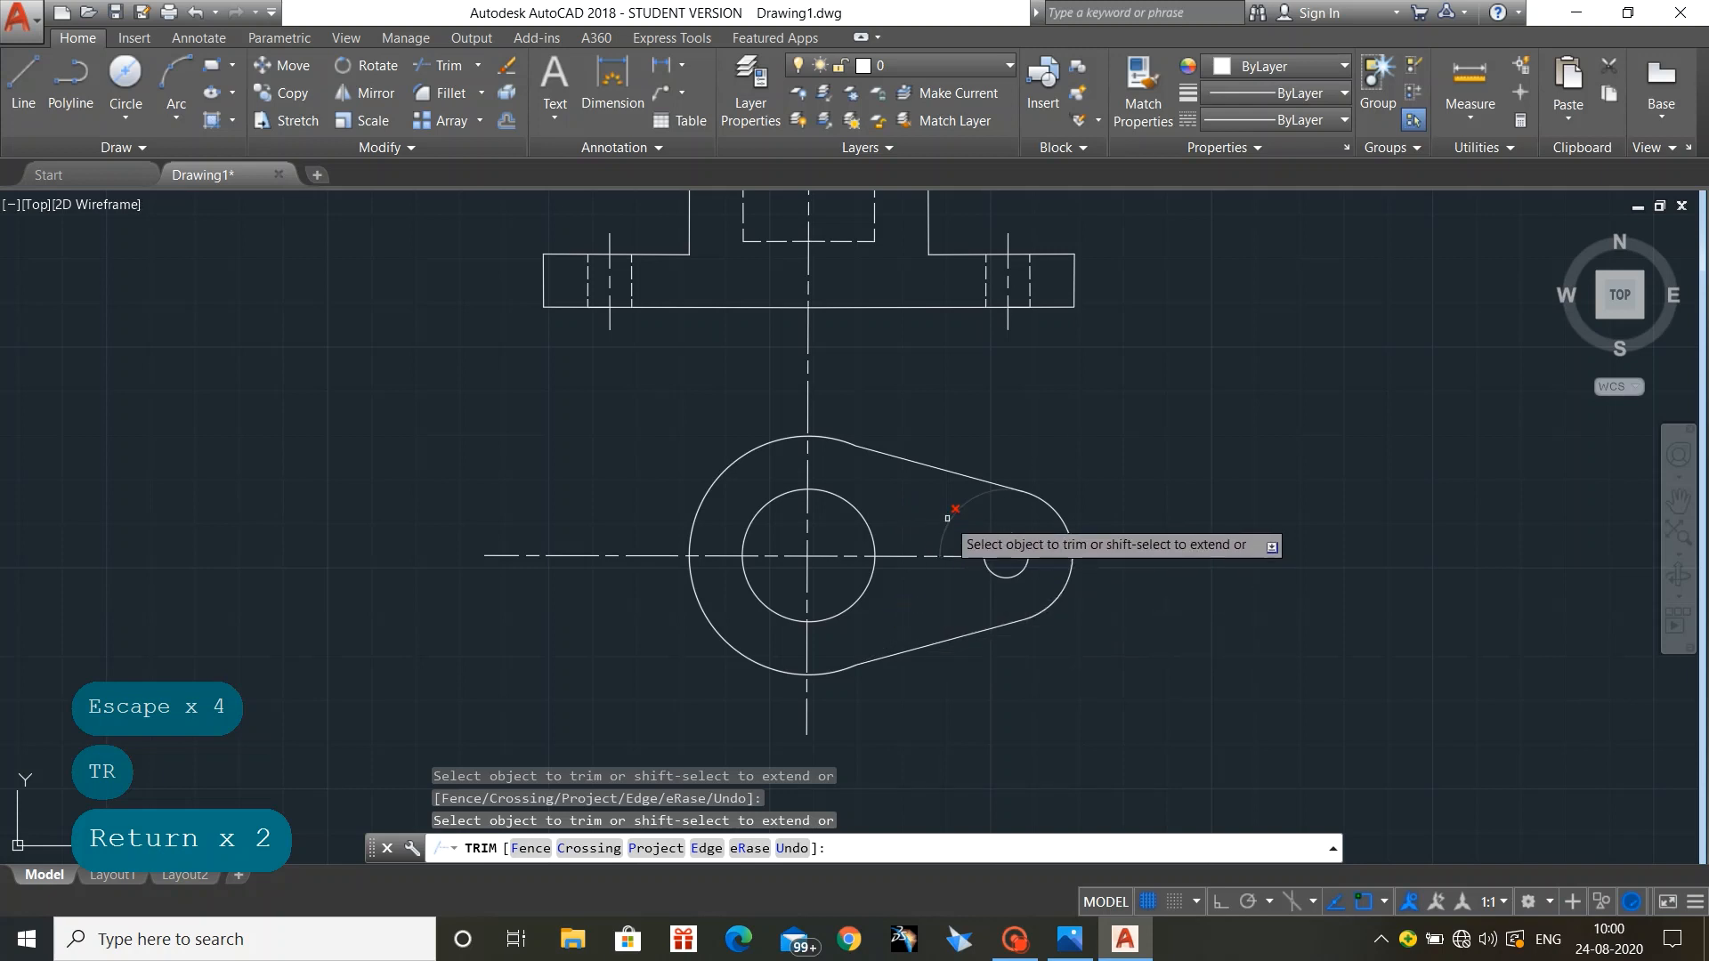
{"action": "key", "text": "ctrl+z"}
{"action": "key", "text": "ctrl+z"}
{"action": "key", "text": "ctrl+z"}
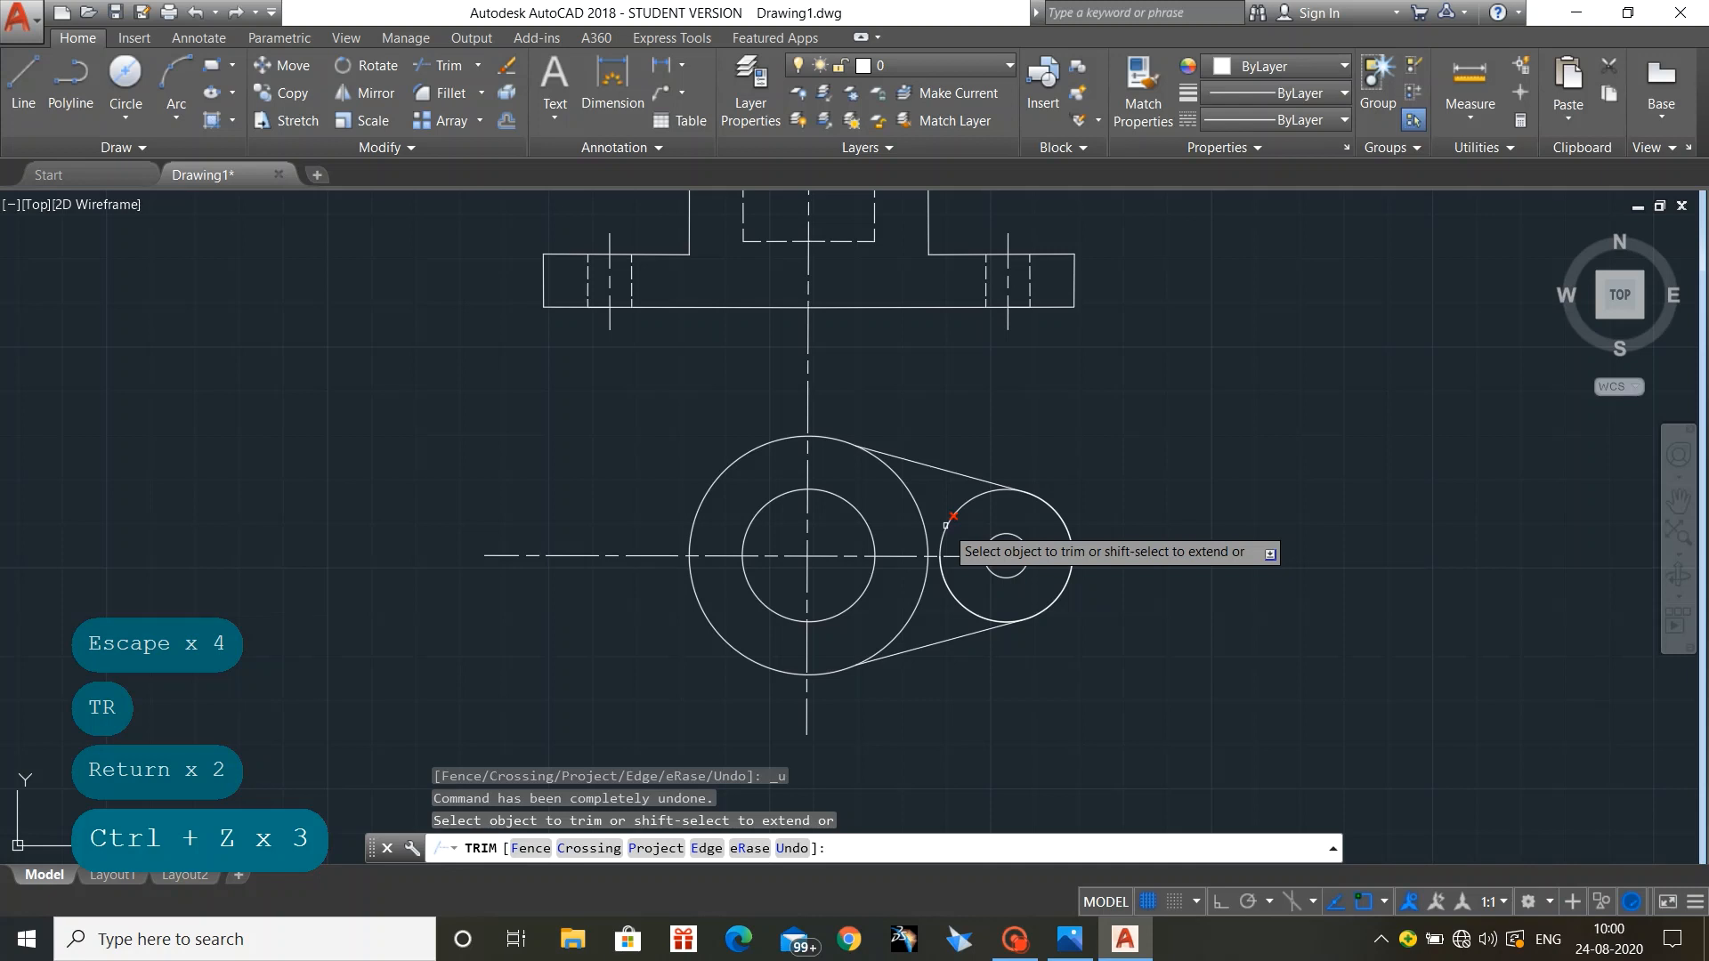
Step: Trim away the right lug circle's inner arc between the two sloping side lines, above and below the centre line
{"action": "left_click", "coordinate": [946, 522]}
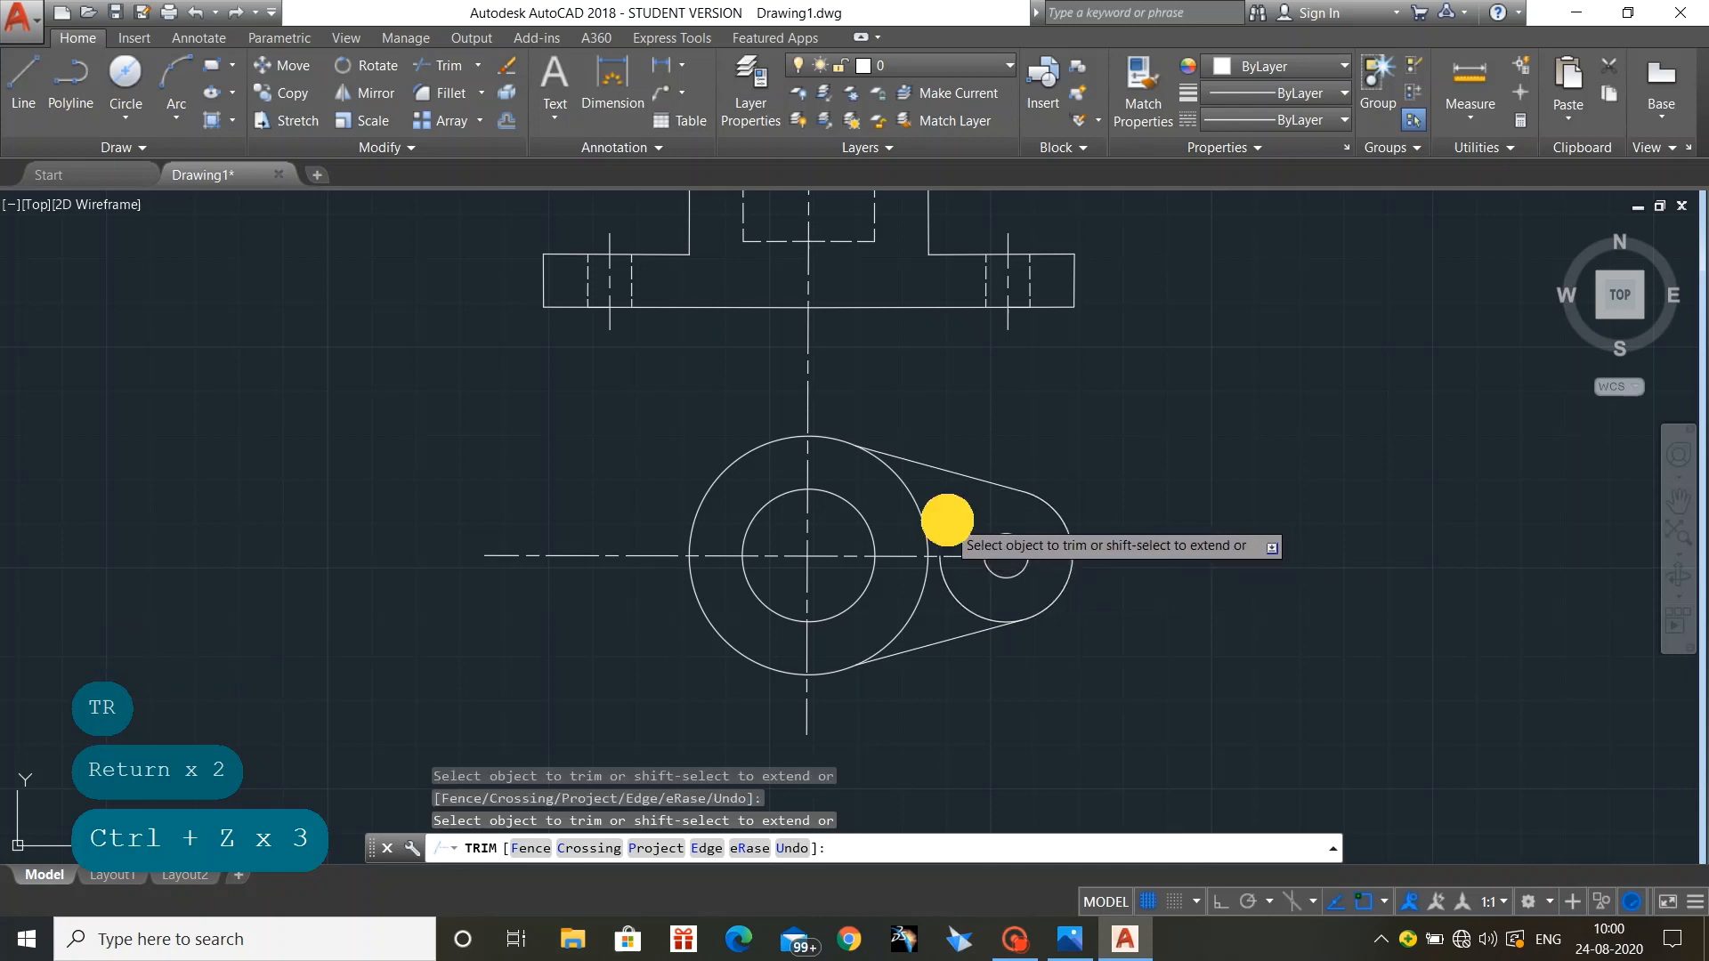
{"action": "left_click", "coordinate": [958, 597]}
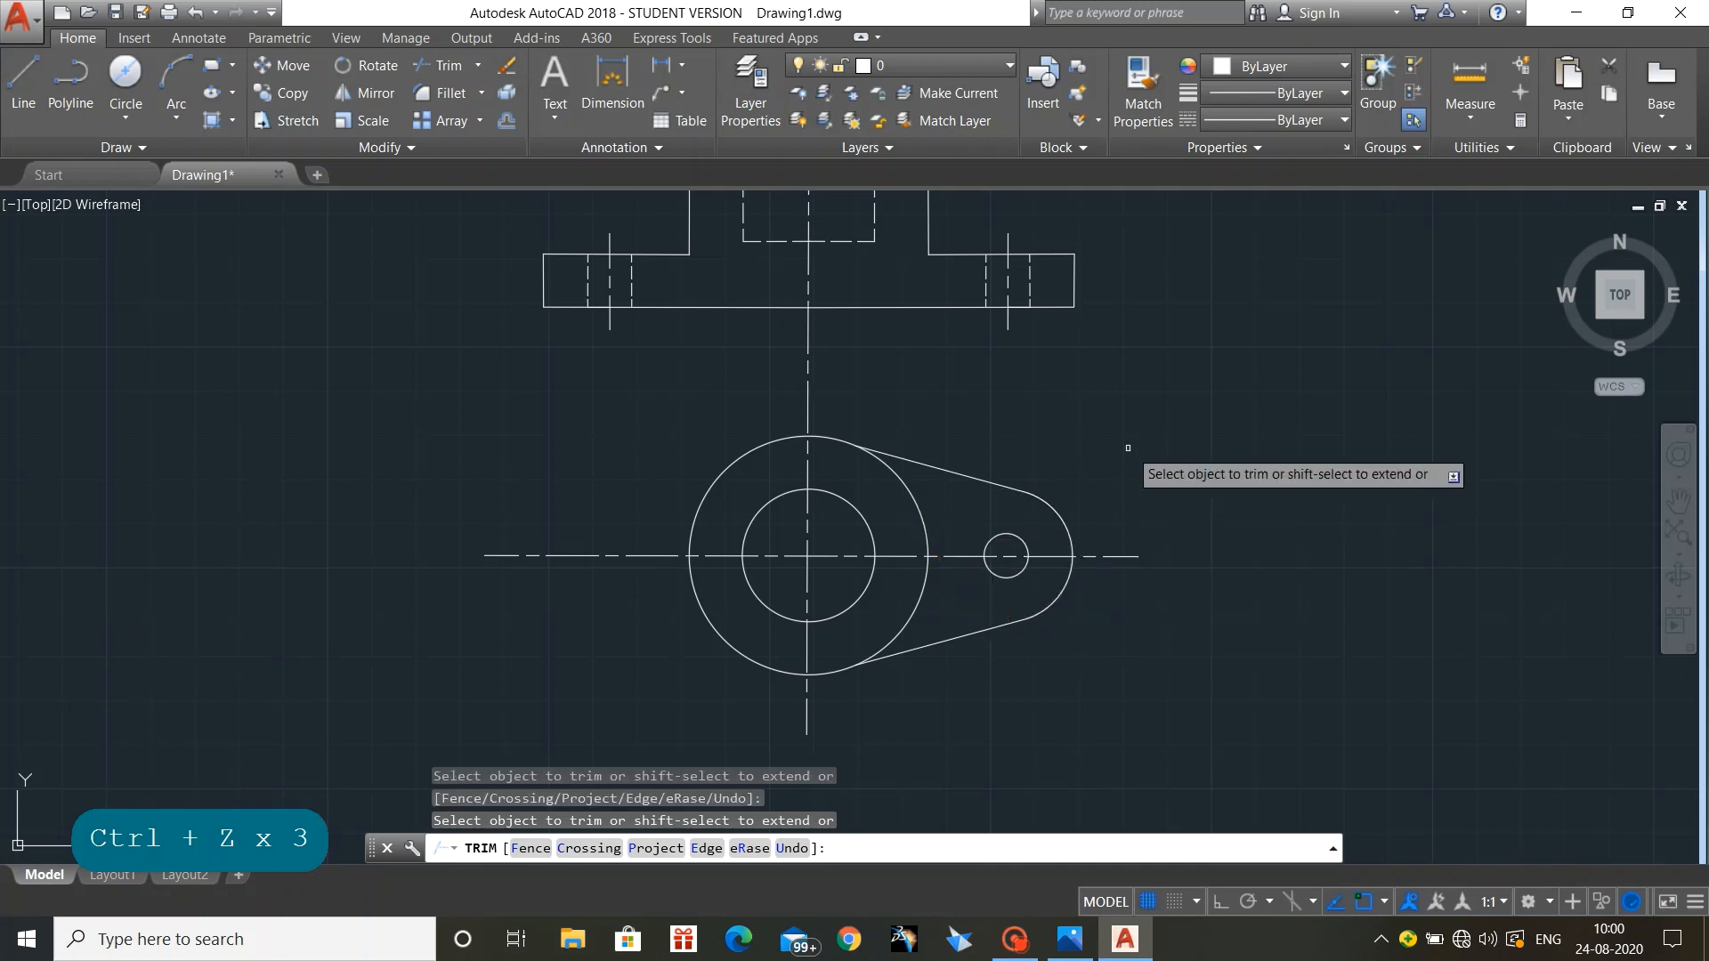
{"action": "key", "text": "Escape"}
{"action": "key", "text": "Escape"}
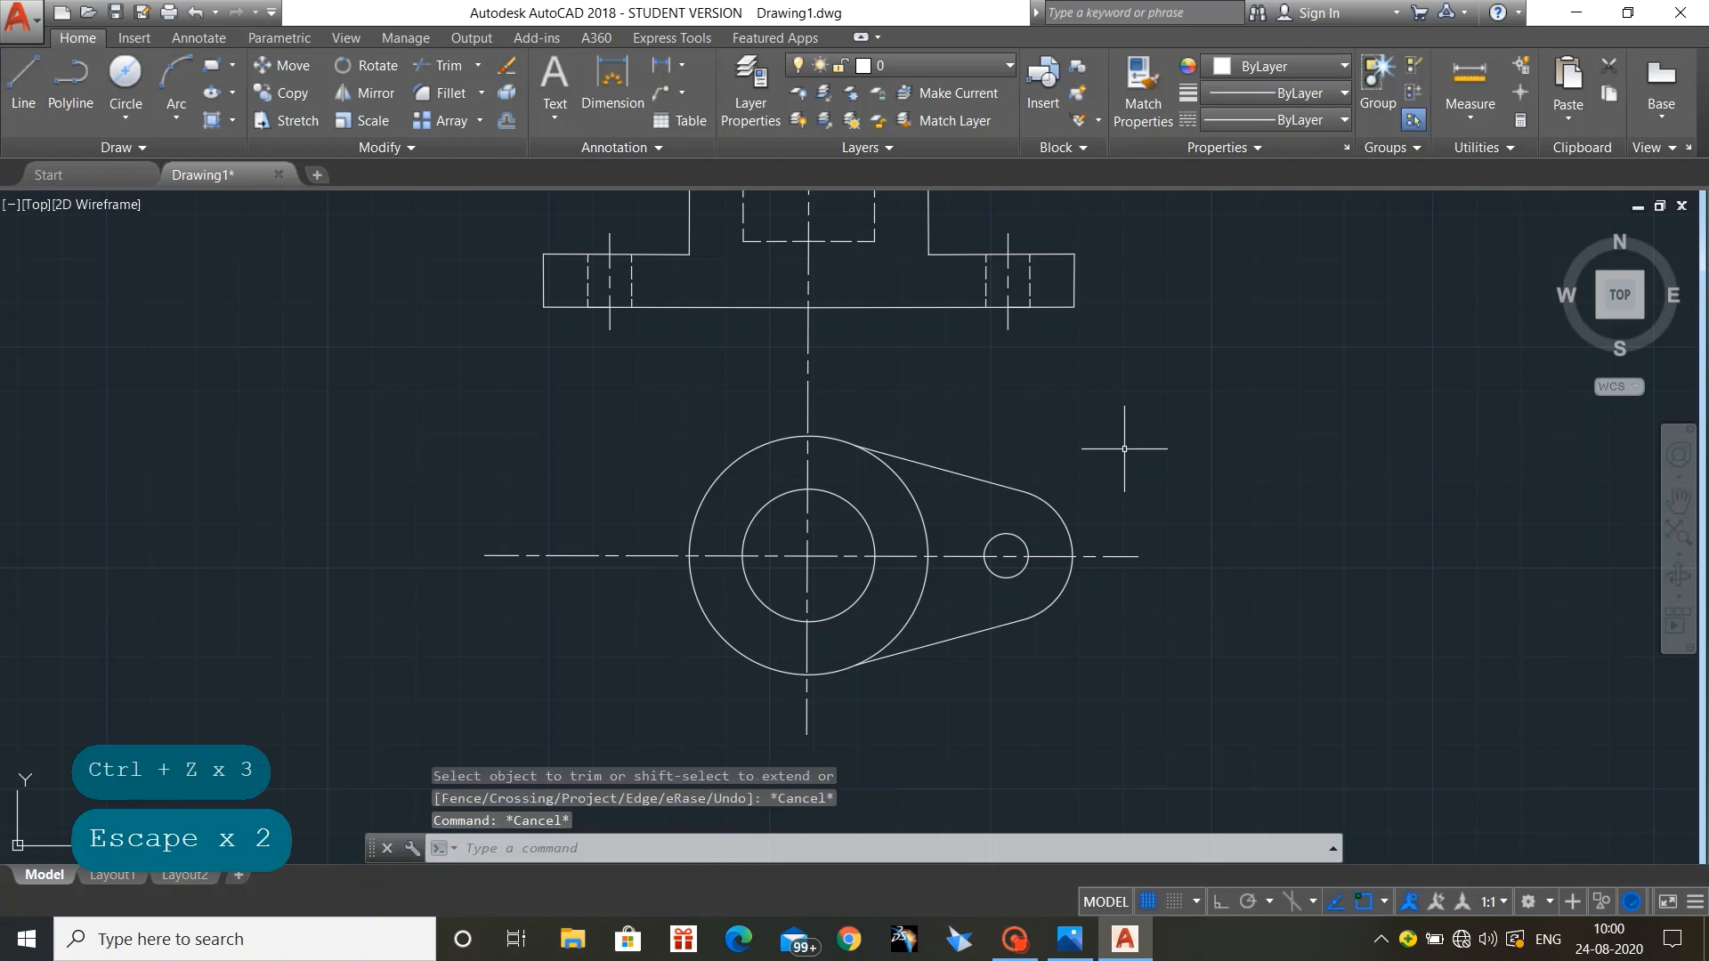
{"action": "left_click", "coordinate": [735, 371]}
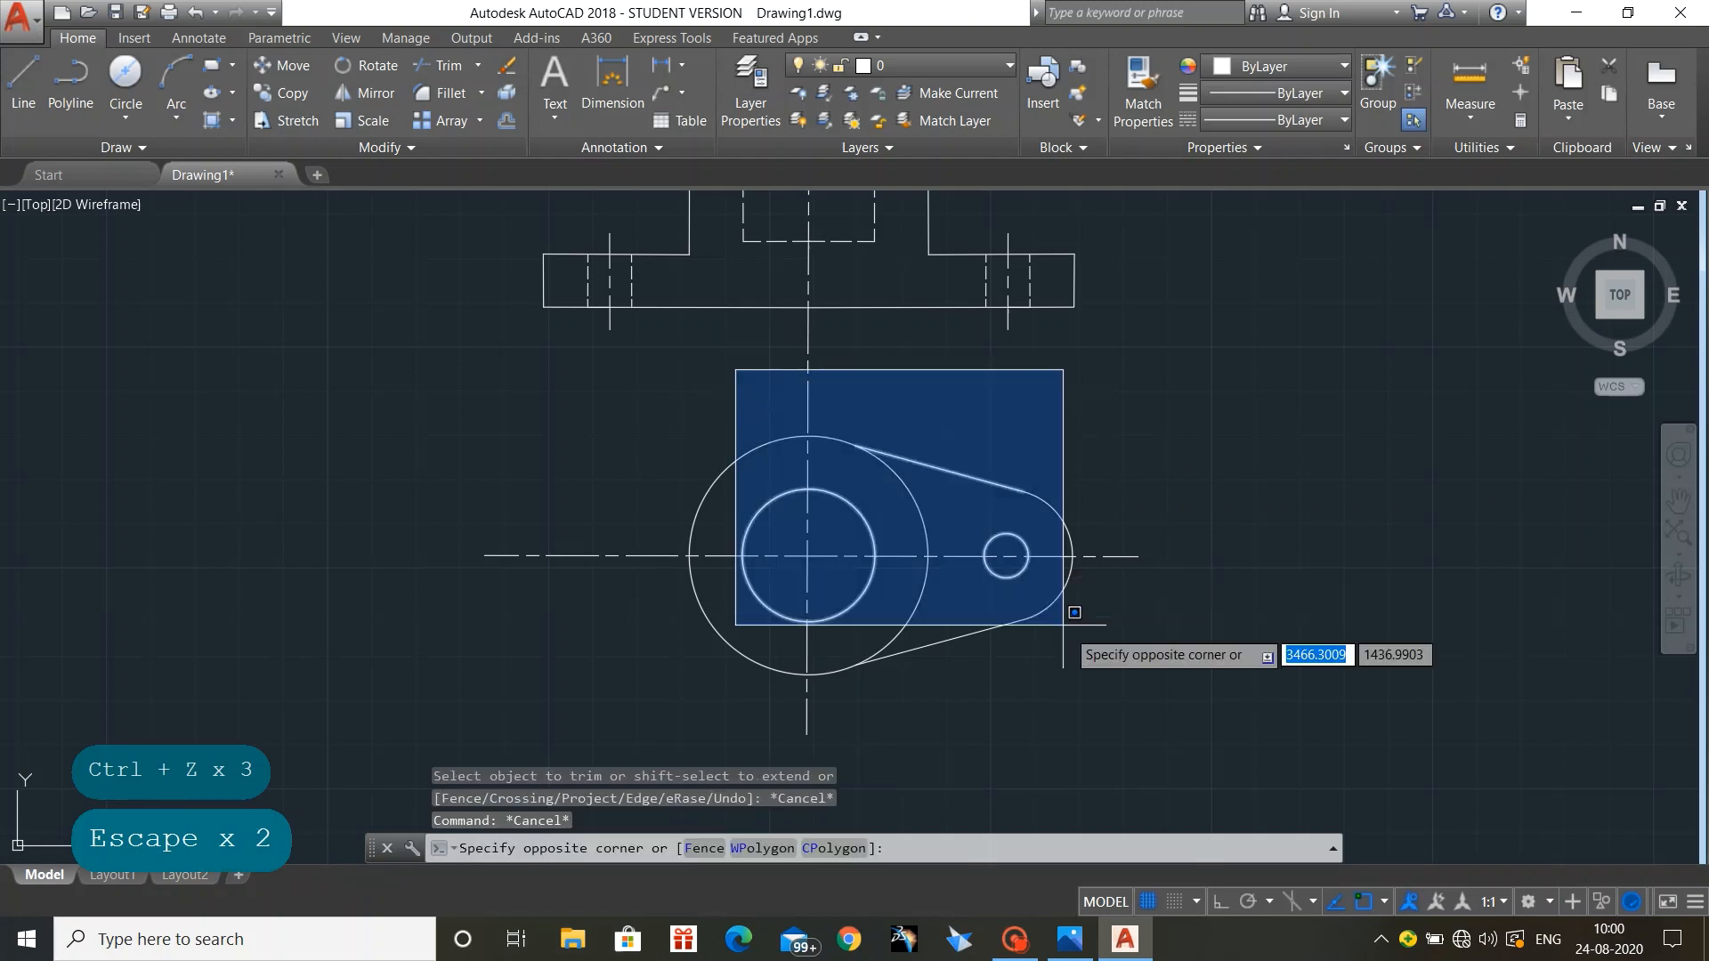
{"action": "left_click", "coordinate": [1105, 726]}
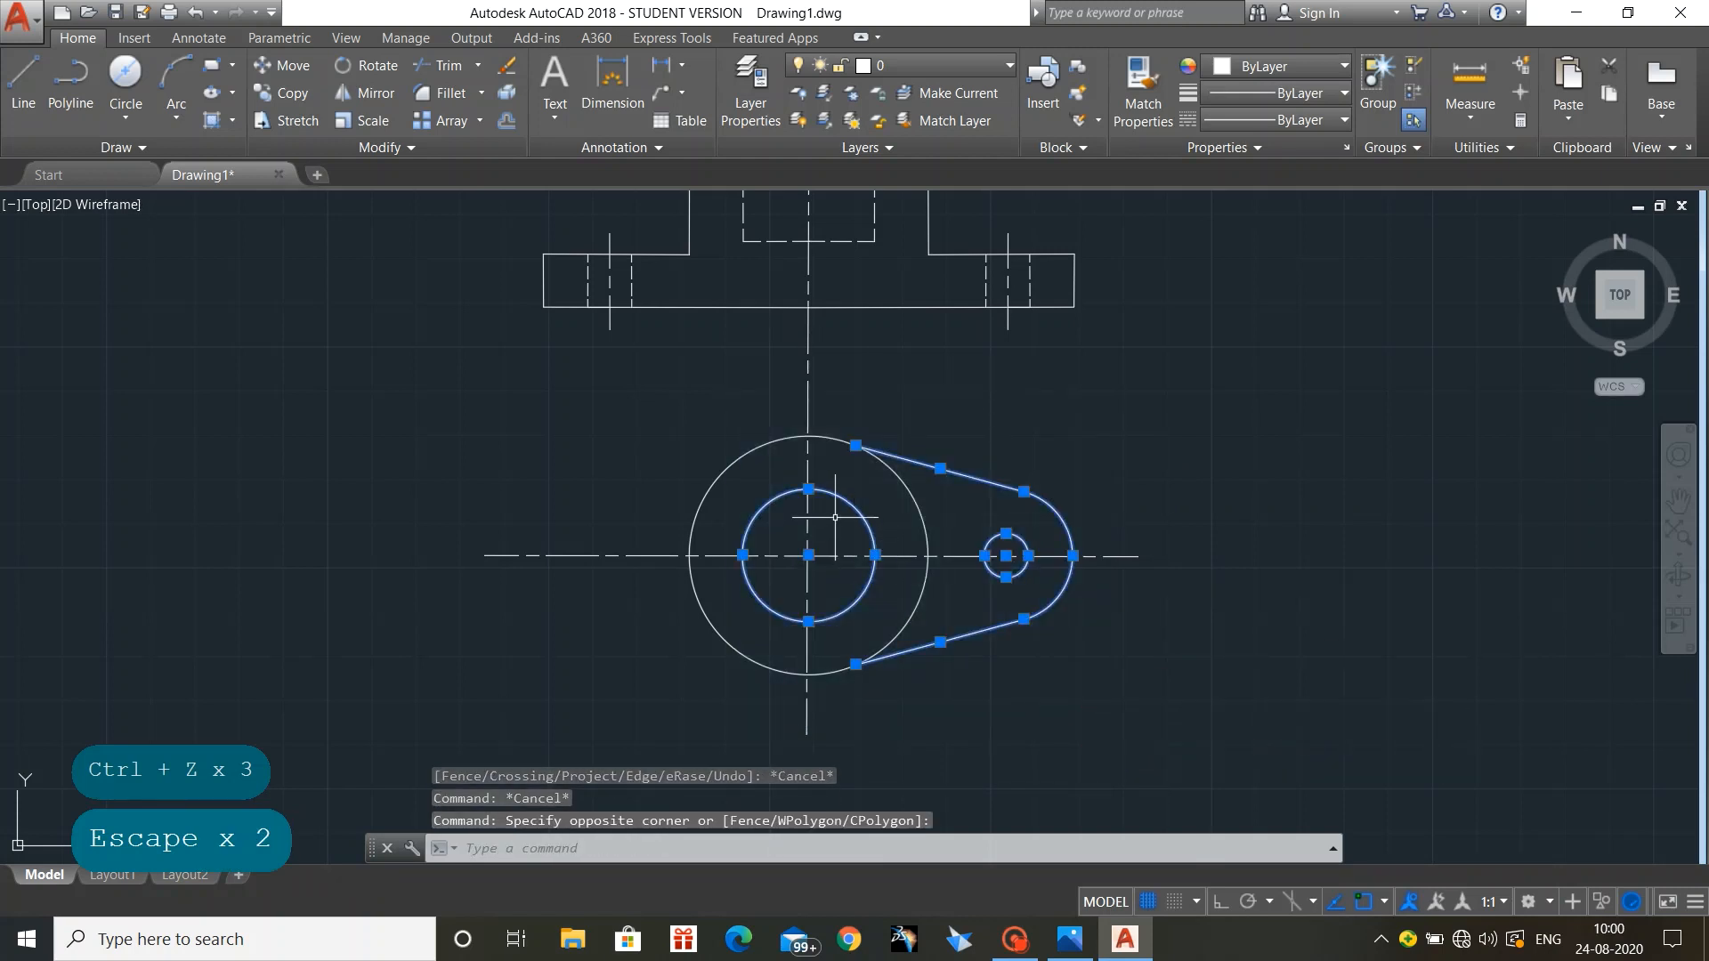
{"action": "key", "text": "Escape"}
{"action": "key", "text": "Escape"}
Step: Mirror the right lug's side lines, outer arc and small hole across the top view's vertical centre line, keeping the originals
{"action": "left_click", "coordinate": [825, 366]}
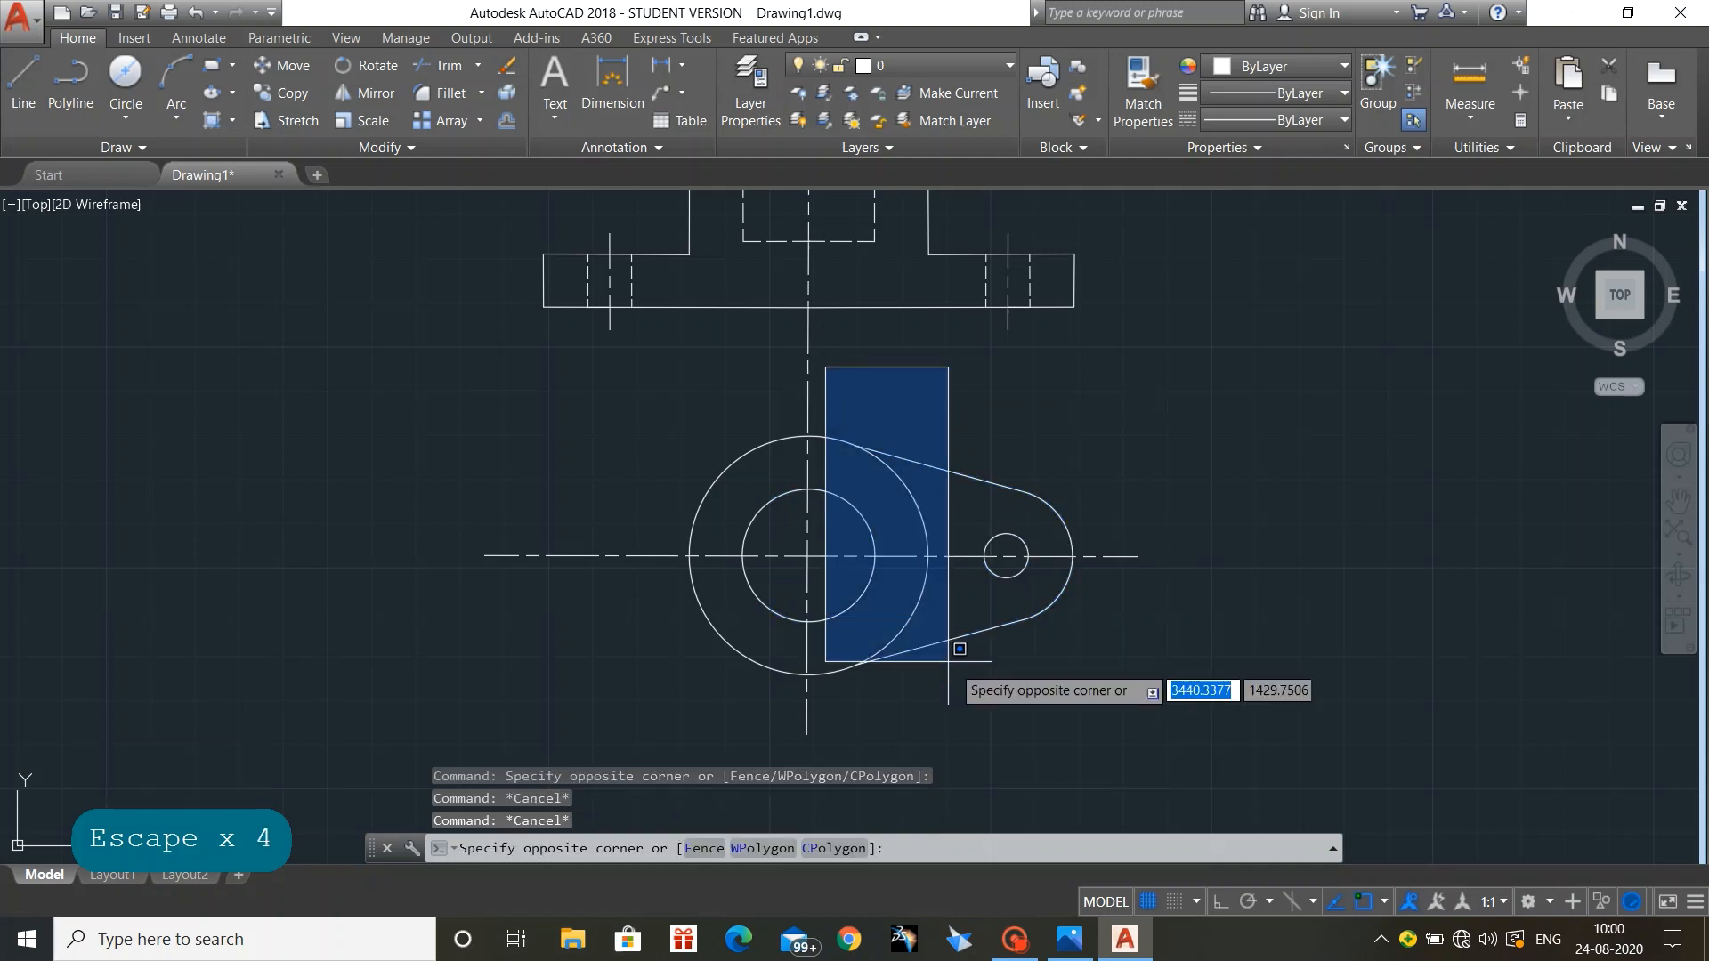
{"action": "left_click", "coordinate": [1087, 713]}
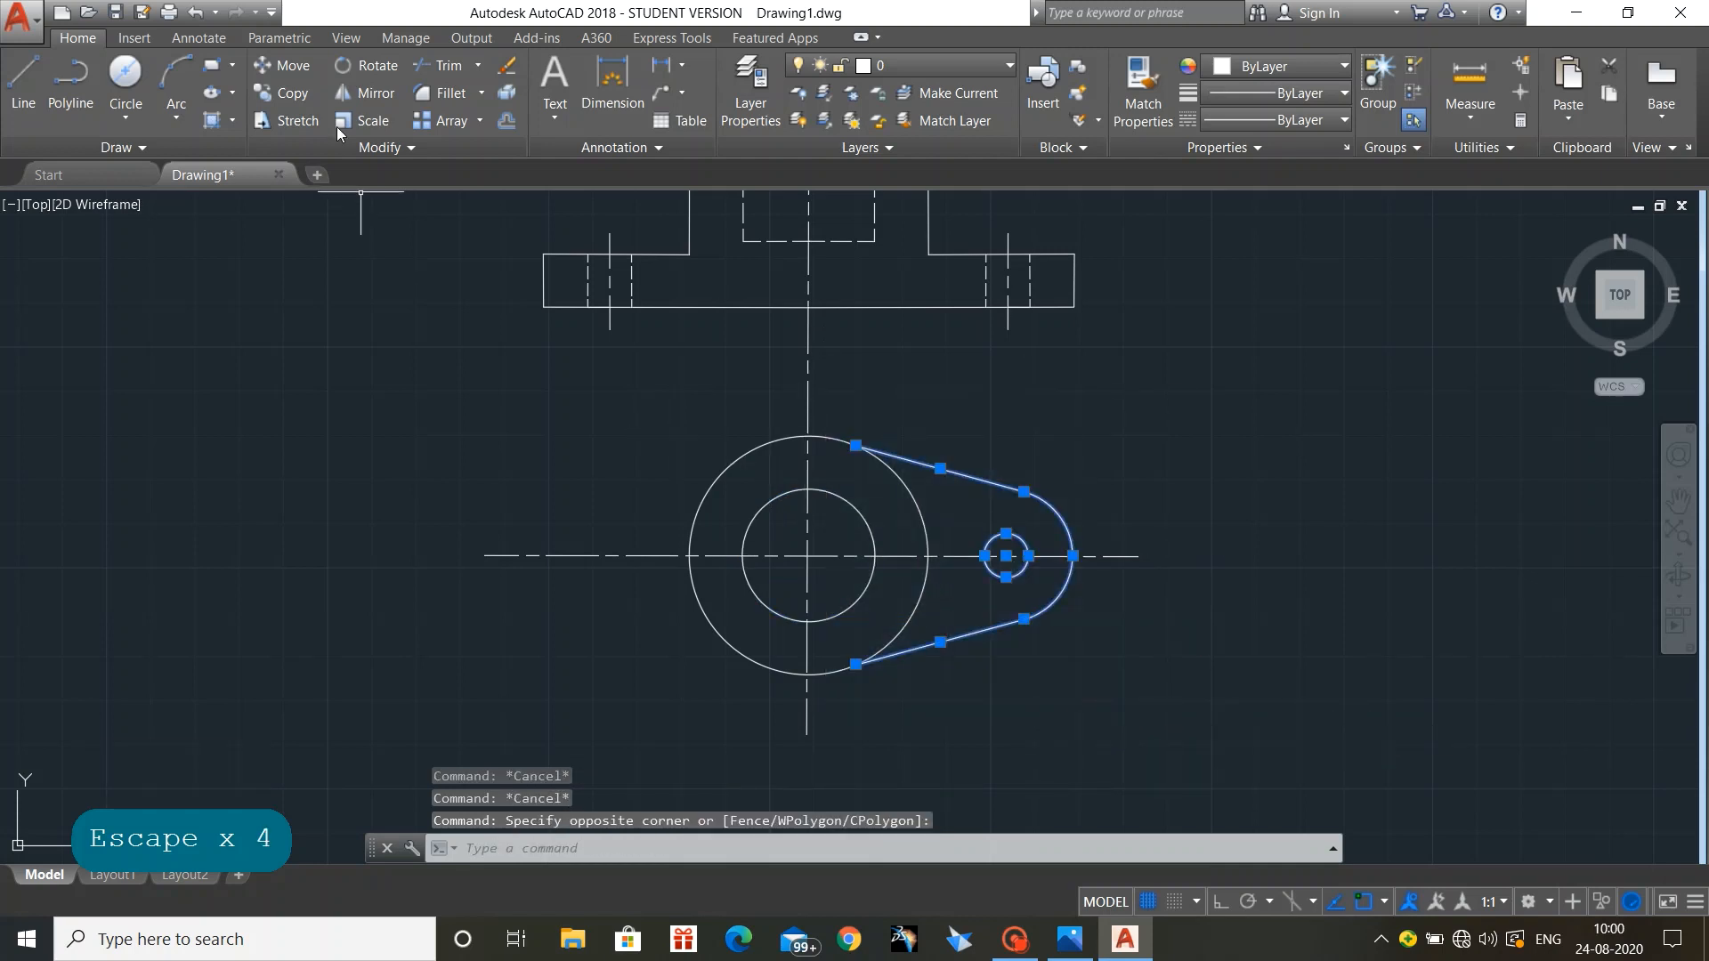
{"action": "left_click", "coordinate": [354, 95]}
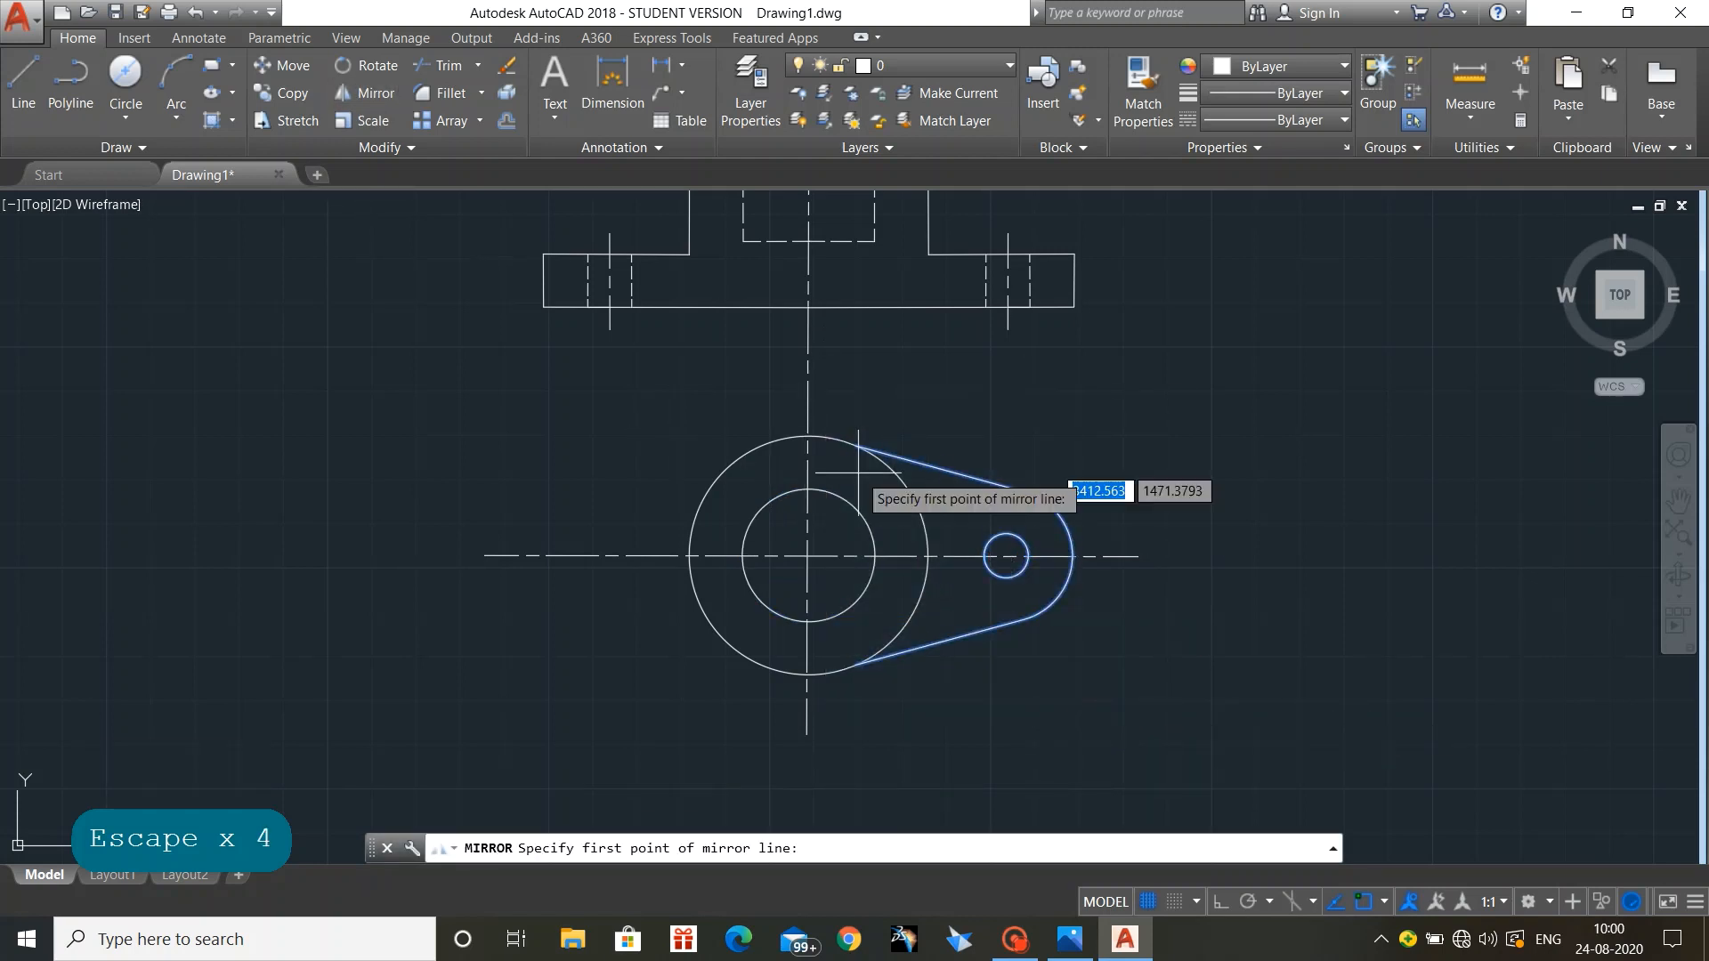
{"action": "left_click", "coordinate": [808, 556]}
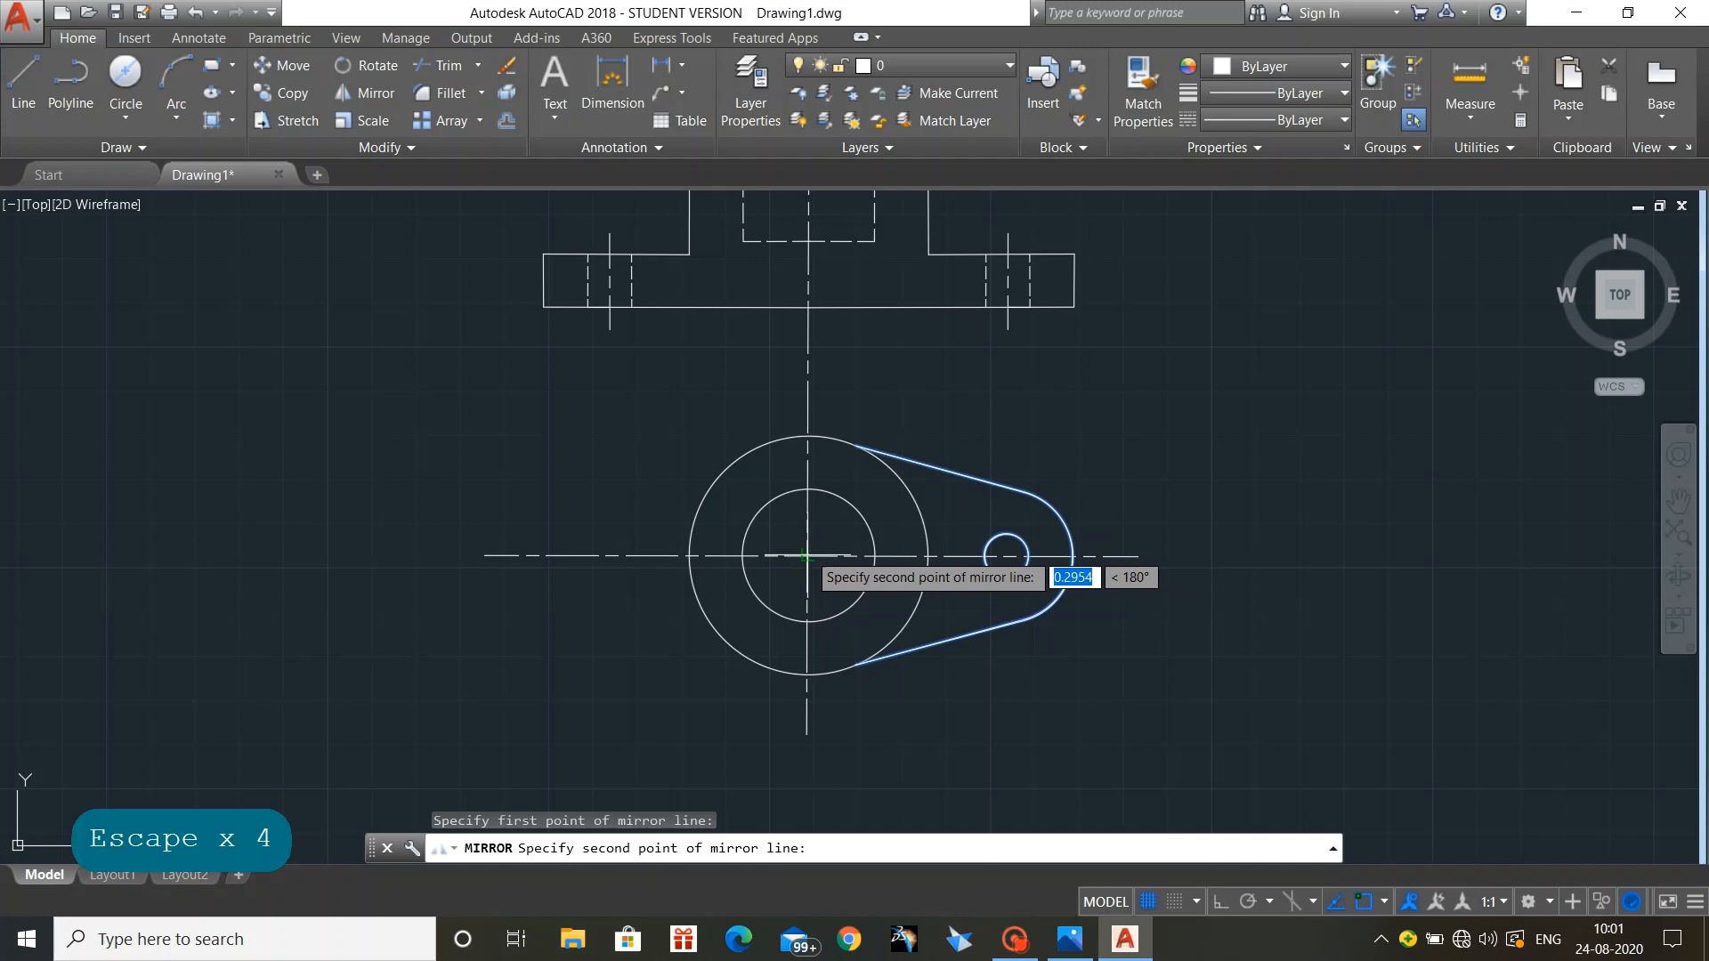
{"action": "left_click", "coordinate": [808, 408]}
{"action": "left_click", "coordinate": [859, 483]}
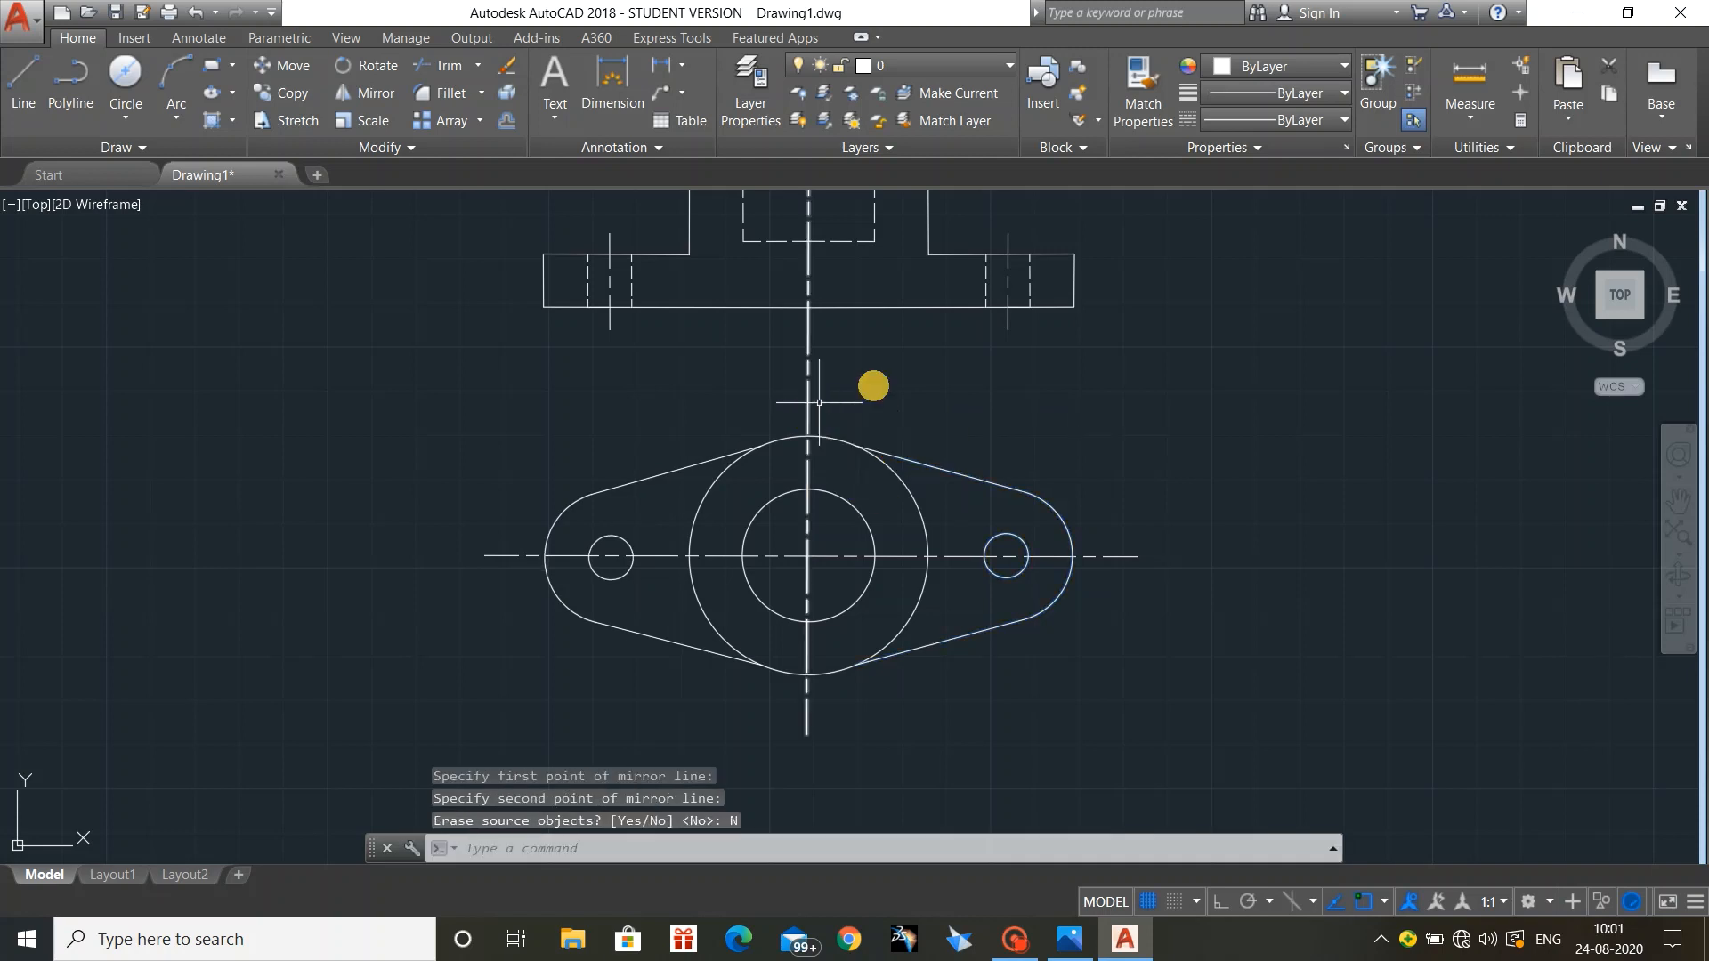
{"action": "key", "text": "Escape"}
{"action": "key", "text": "Escape"}
{"action": "key", "text": "Escape"}
{"action": "key", "text": "Escape"}
{"action": "key", "text": "Escape"}
{"action": "key", "text": "Escape"}
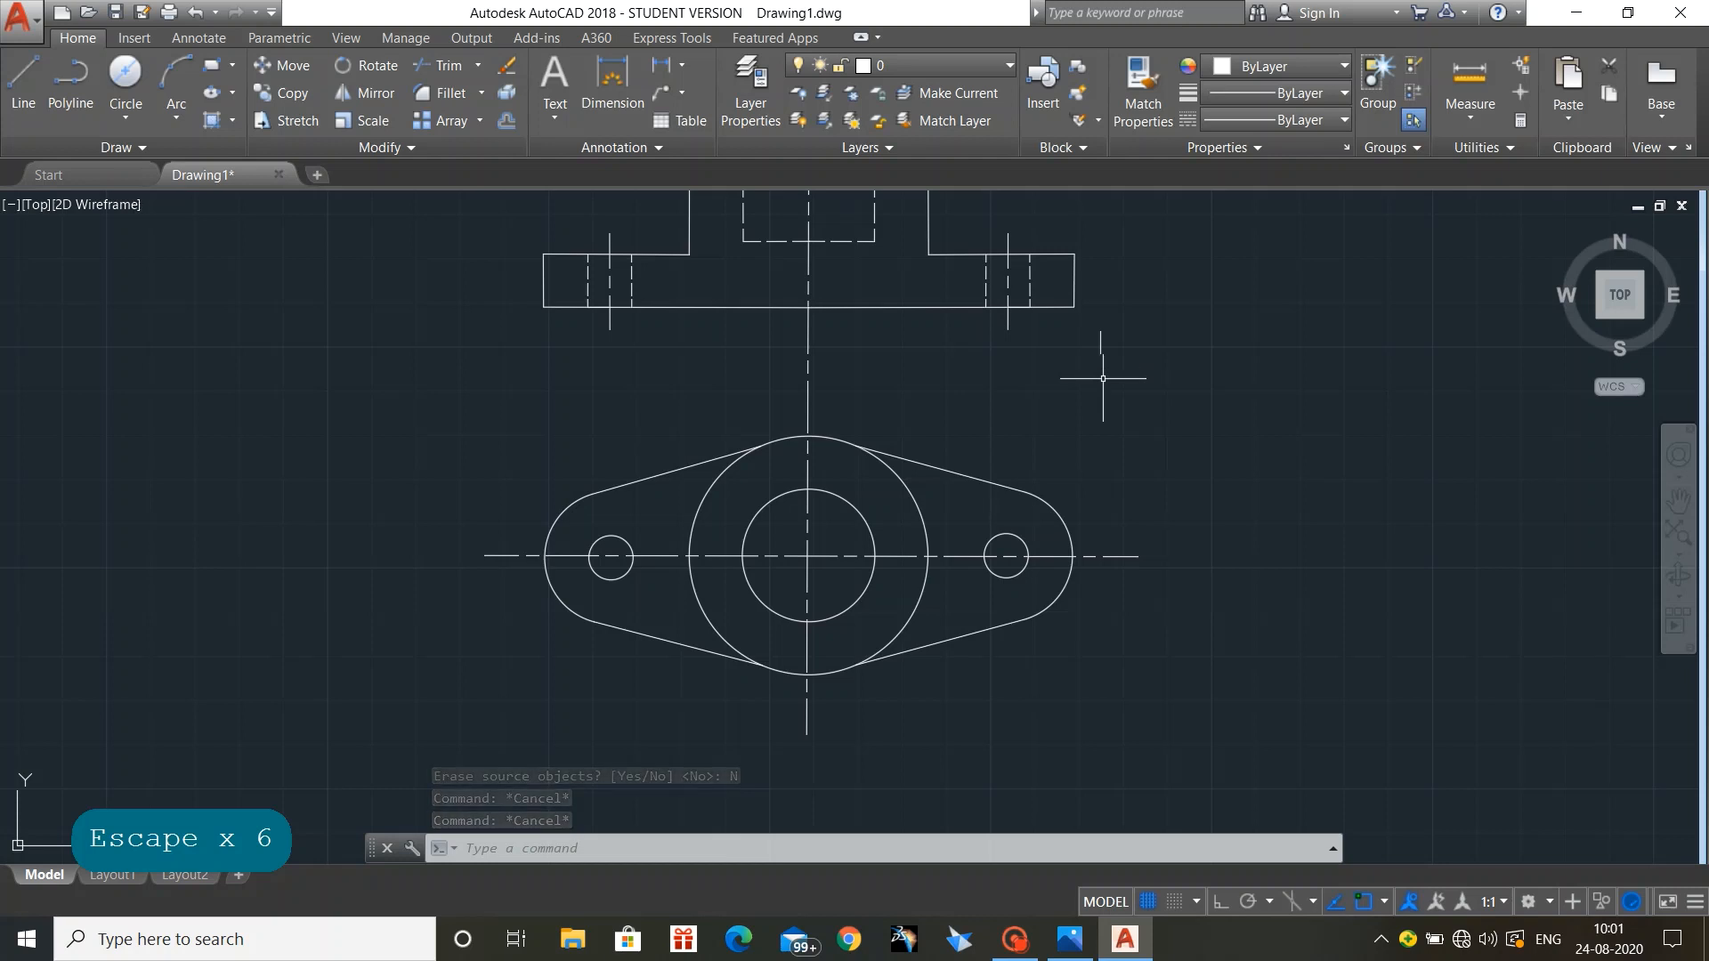
Step: Dimension the overall width of the flange in the front view, placing the dimension line below its bottom edge
{"action": "mouse_move", "coordinate": [1127, 412]}
{"action": "middle_mouse_down"}
{"action": "mouse_move", "coordinate": [1179, 516]}
{"action": "mouse_move", "coordinate": [1143, 523]}
{"action": "middle_mouse_up"}
{"action": "scroll", "coordinate": [1155, 521], "scroll_direction": "down", "scroll_amount": 1}
{"action": "scroll", "coordinate": [1155, 522], "scroll_direction": "up", "scroll_amount": 1}
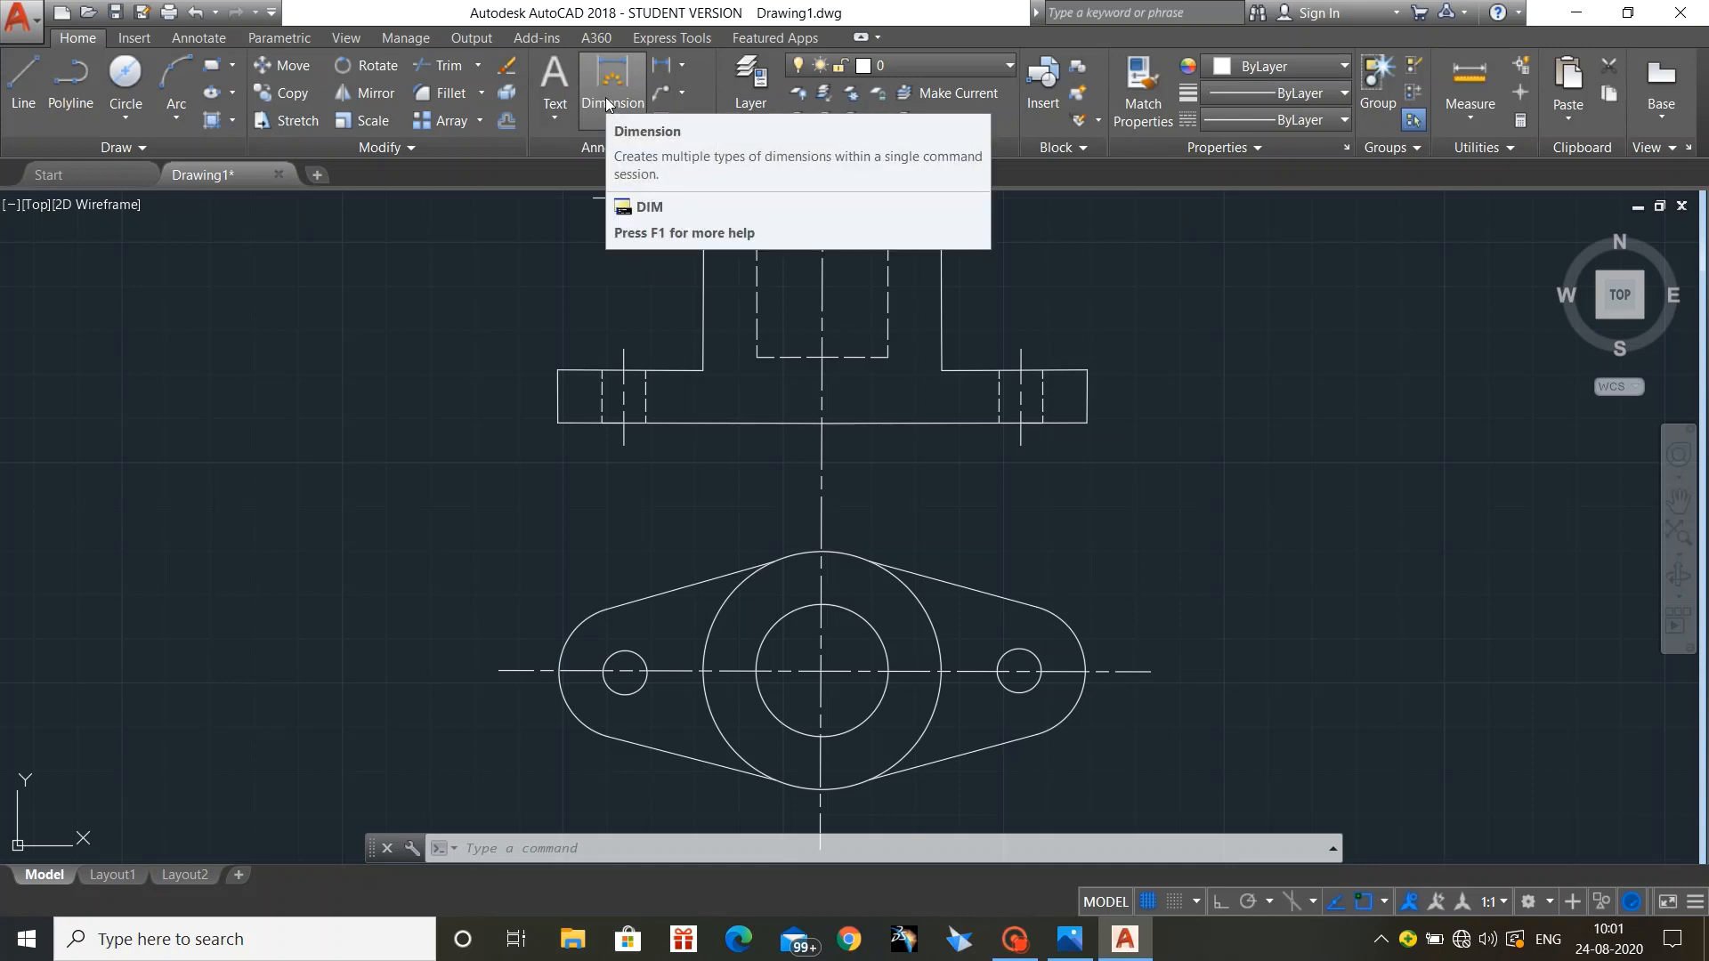
{"action": "left_click", "coordinate": [603, 70]}
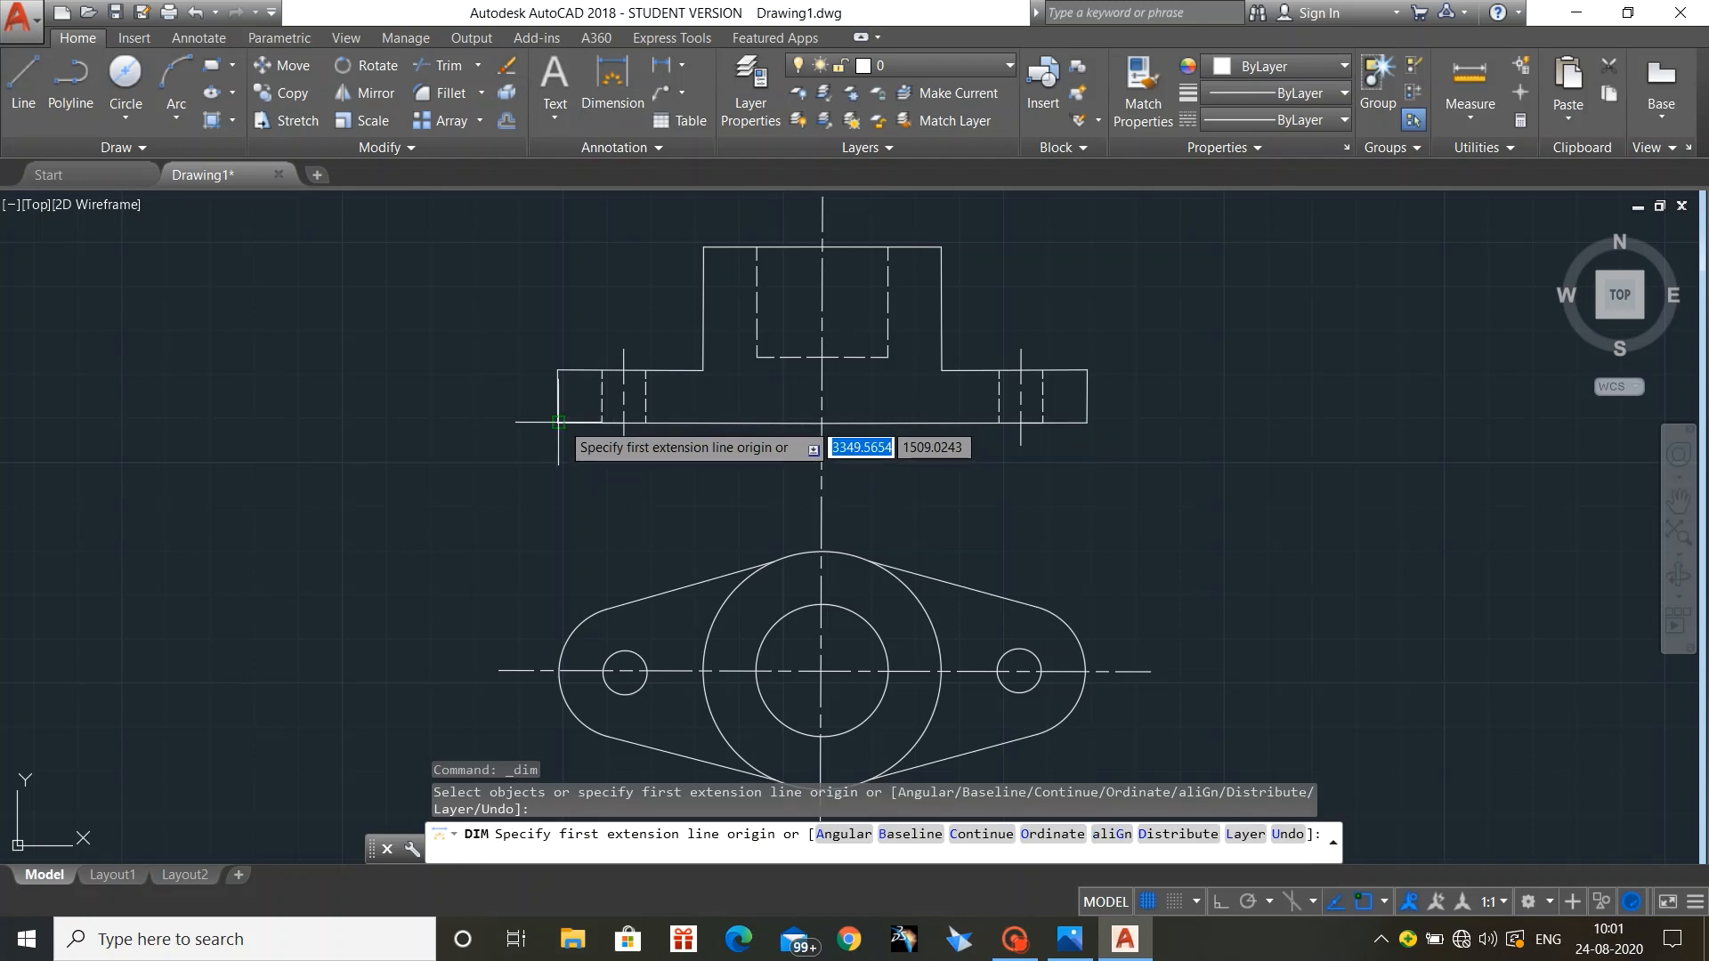
{"action": "left_click", "coordinate": [694, 427]}
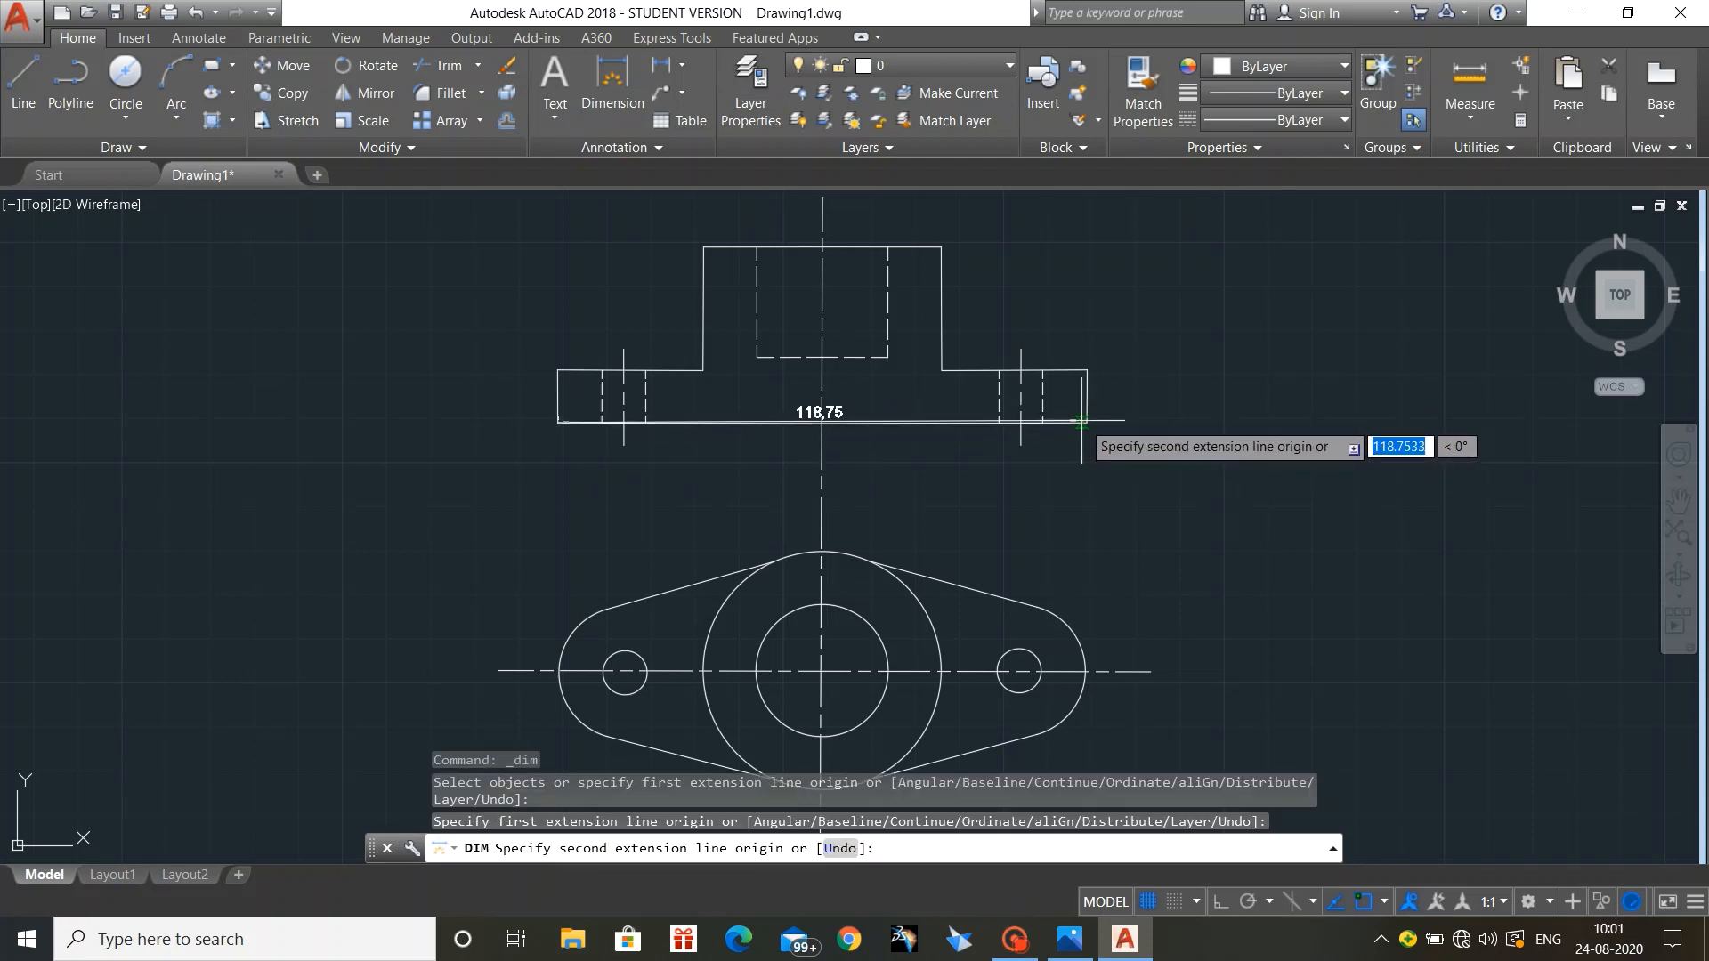
{"action": "left_click", "coordinate": [1087, 422]}
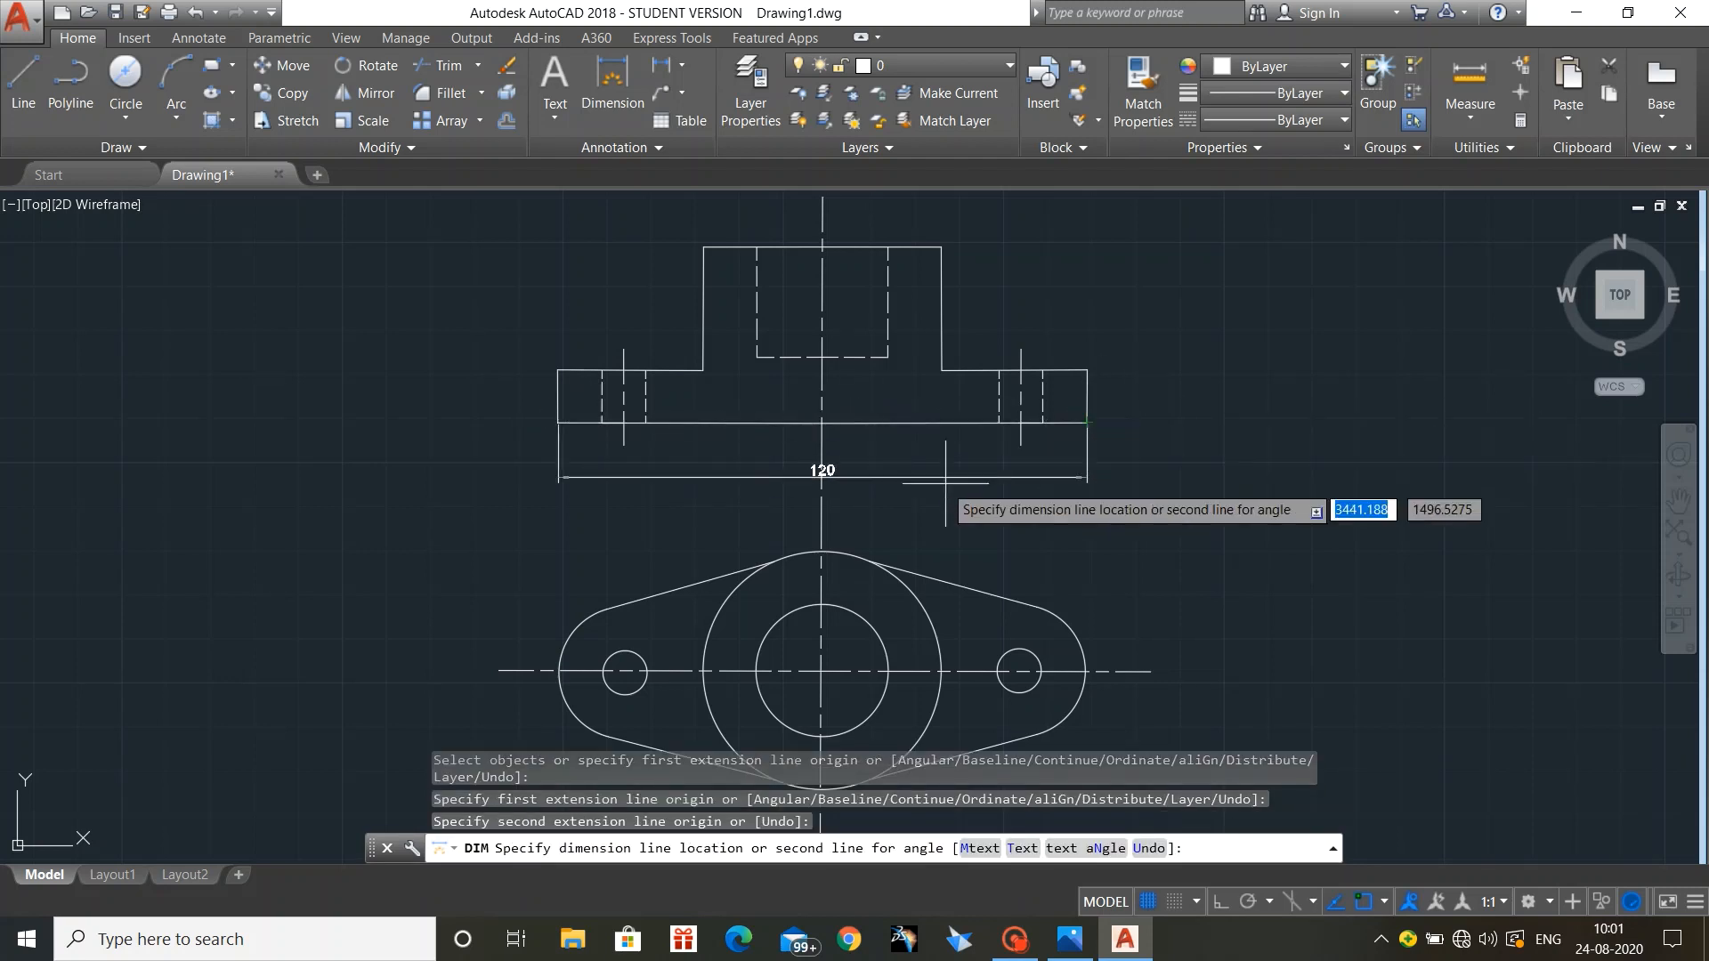
{"action": "left_click", "coordinate": [884, 476]}
{"action": "key", "text": "Return"}
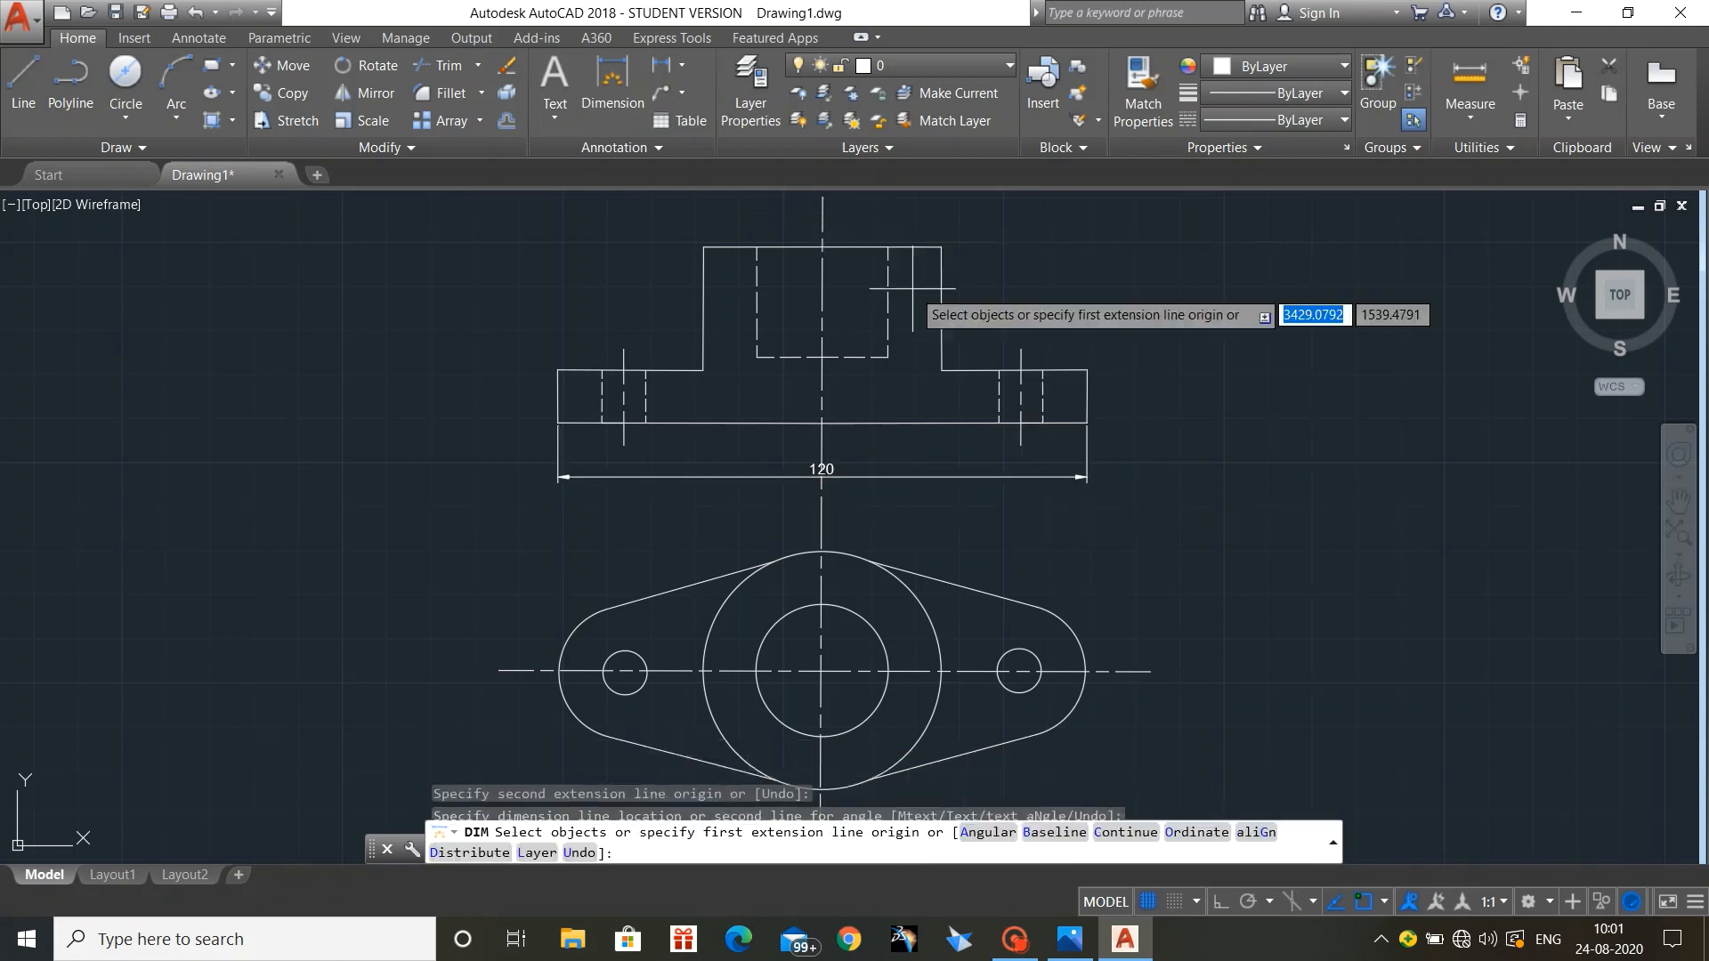
{"action": "left_click", "coordinate": [941, 247]}
{"action": "left_click", "coordinate": [942, 369]}
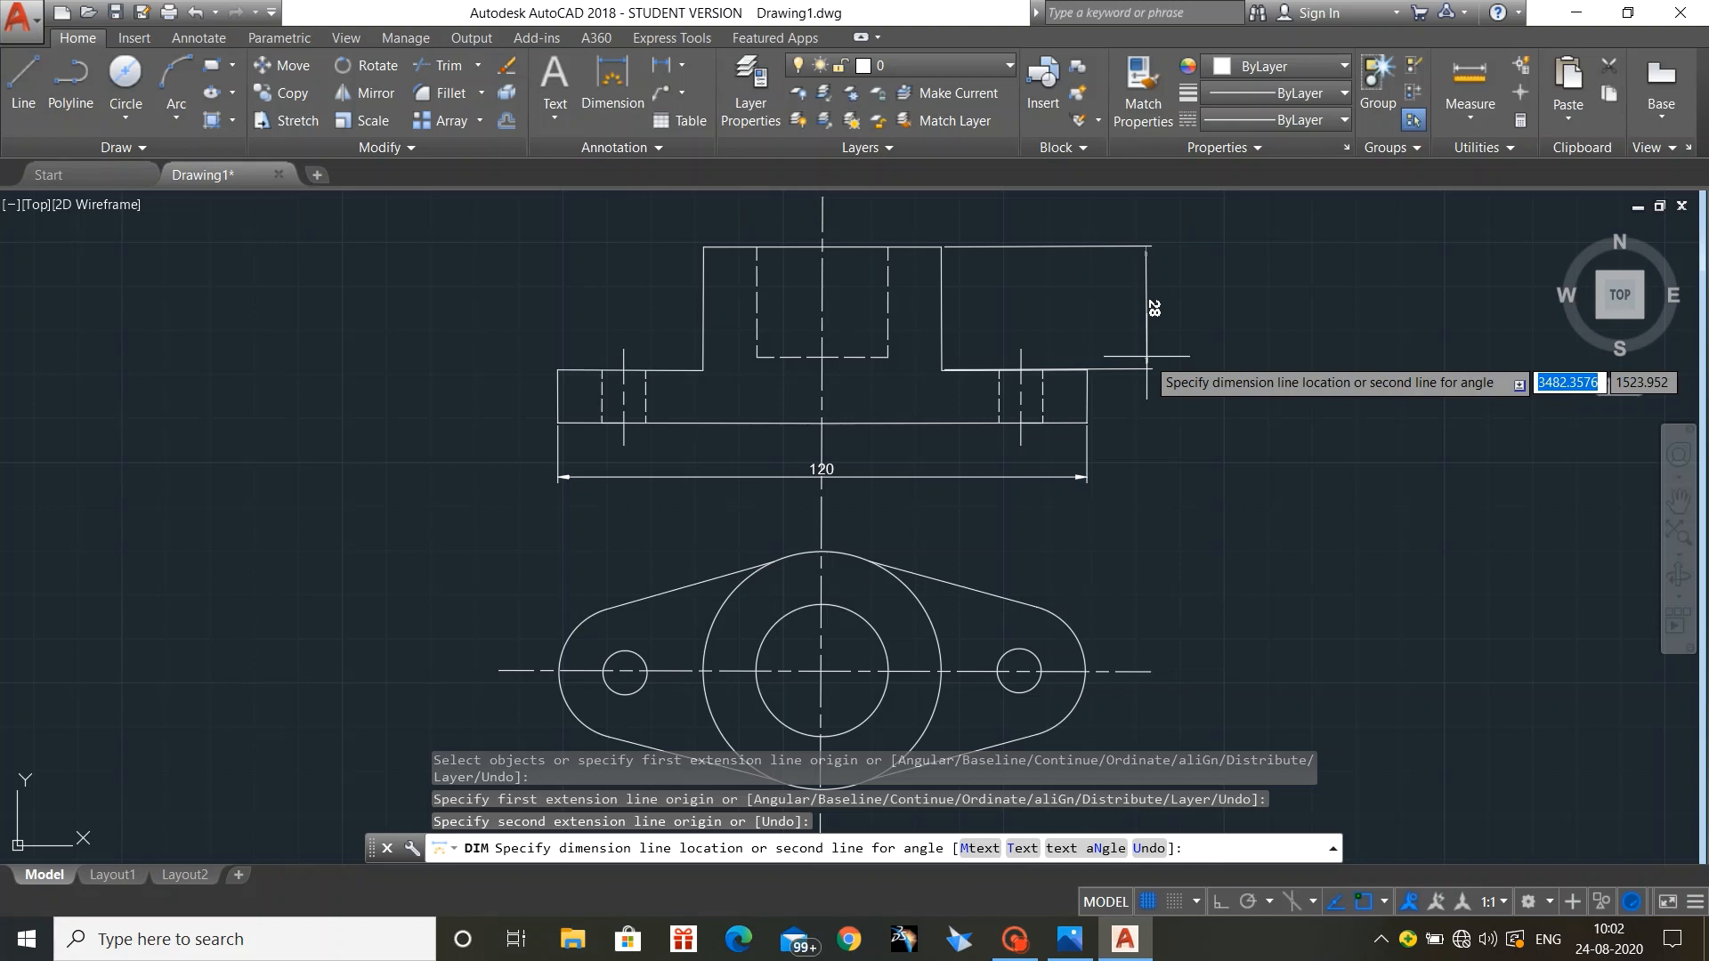
{"action": "key", "text": "Escape"}
{"action": "key", "text": "Escape"}
{"action": "key", "text": "Escape"}
{"action": "key", "text": "Escape"}
{"action": "key", "text": "Escape"}
{"action": "key", "text": "Escape"}
{"action": "key", "text": "Escape"}
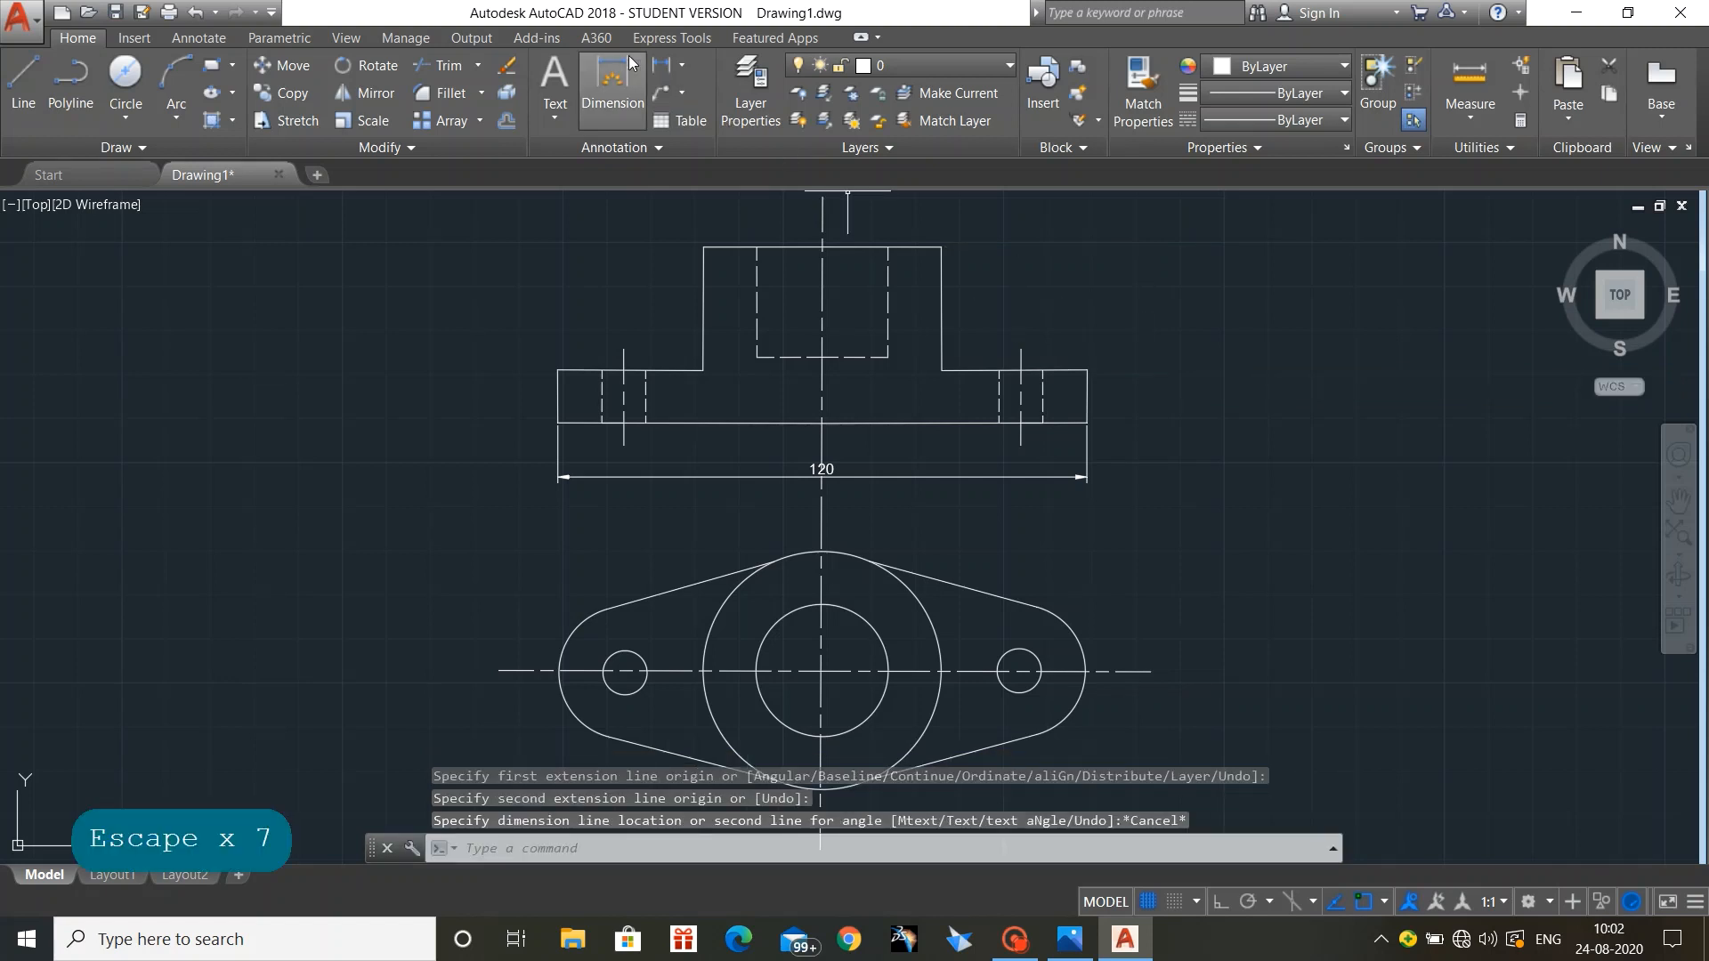
{"action": "left_click", "coordinate": [612, 75]}
{"action": "key", "text": "Return"}
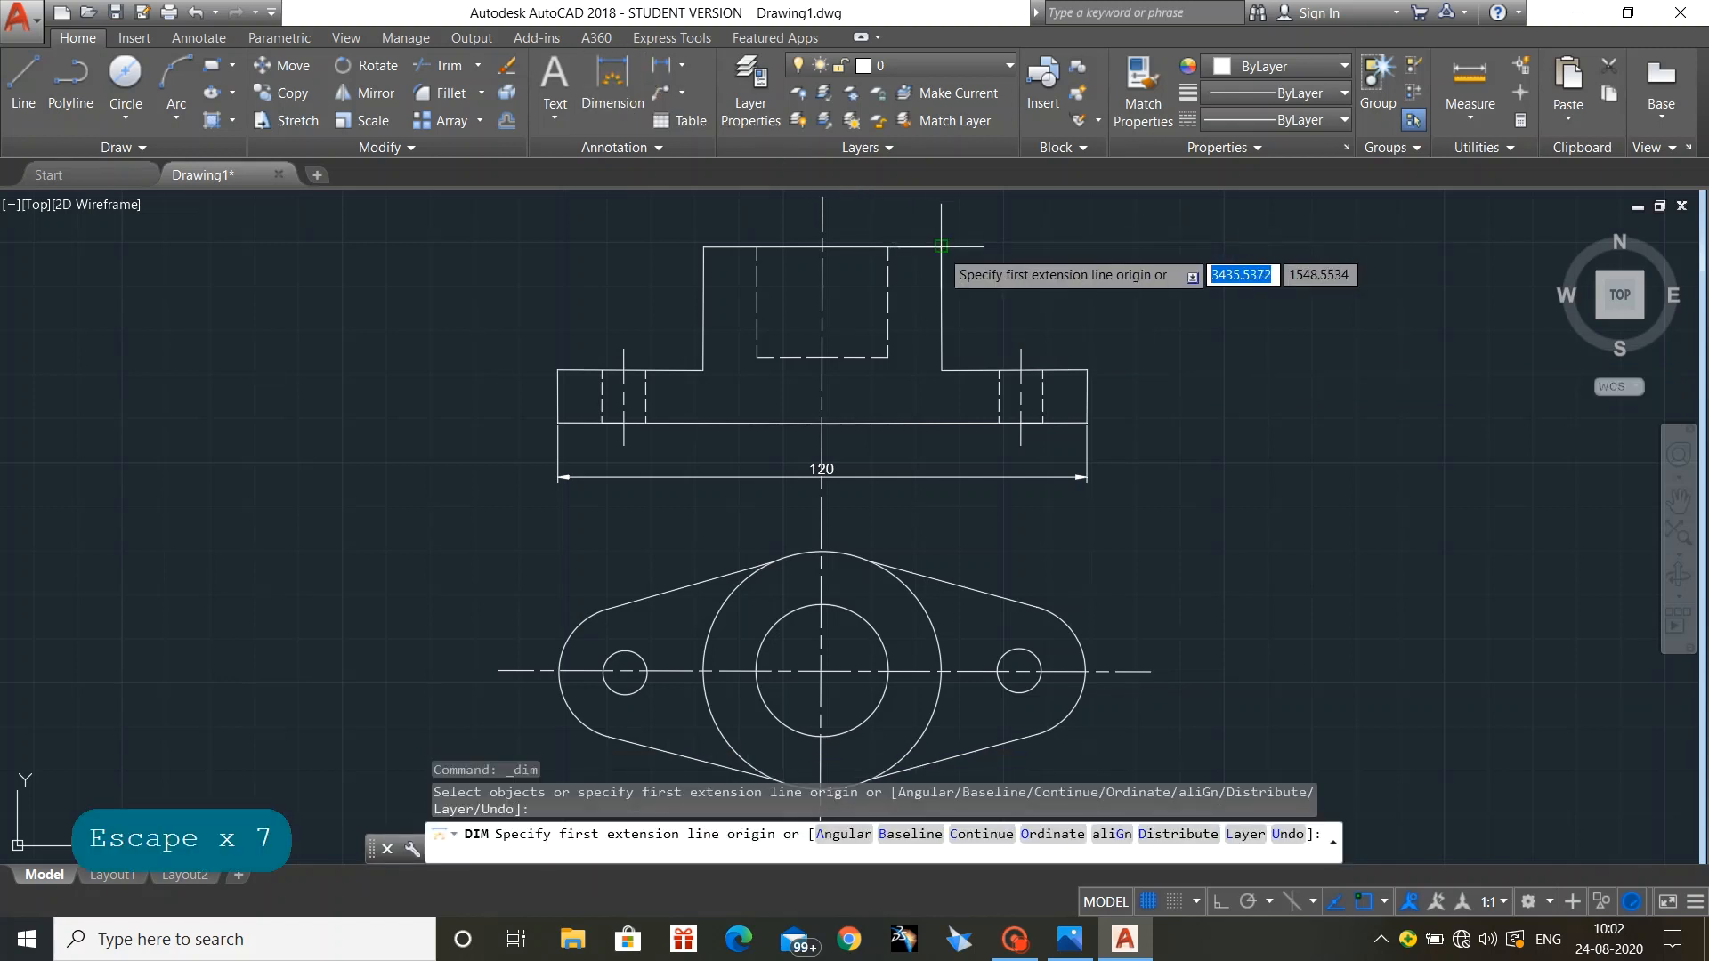
{"action": "left_click", "coordinate": [942, 247]}
{"action": "left_click", "coordinate": [1088, 423]}
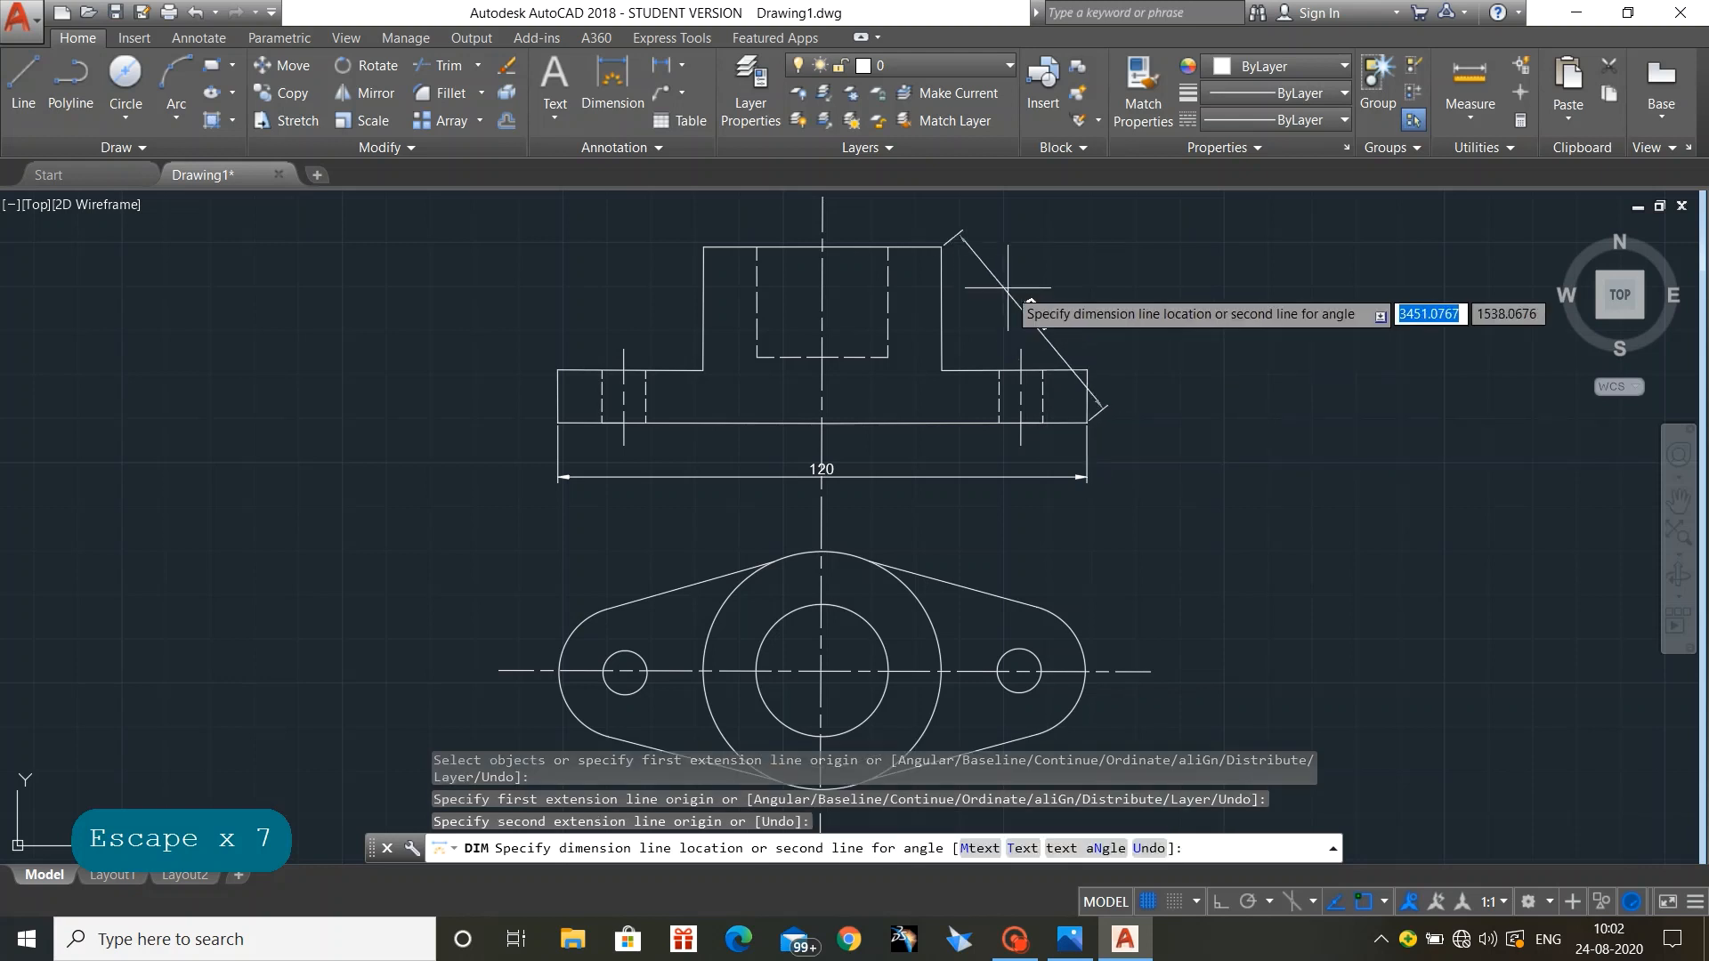
{"action": "right_click", "coordinate": [1149, 297]}
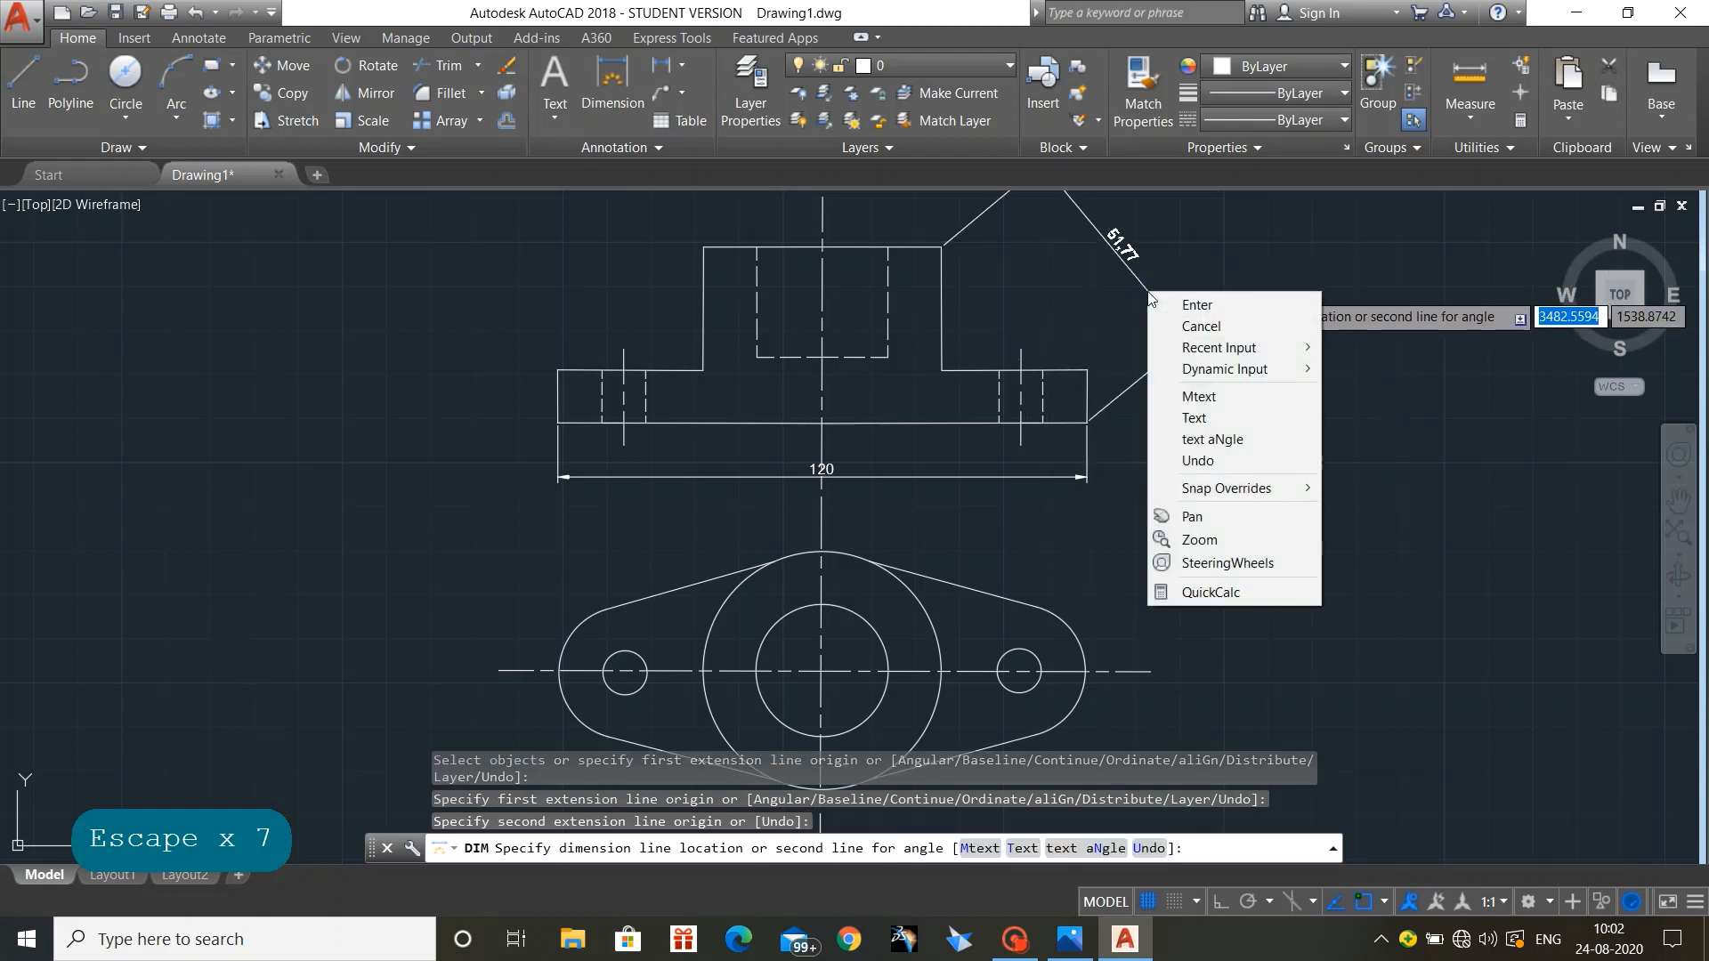
{"action": "key", "text": "Escape"}
{"action": "key", "text": "Escape"}
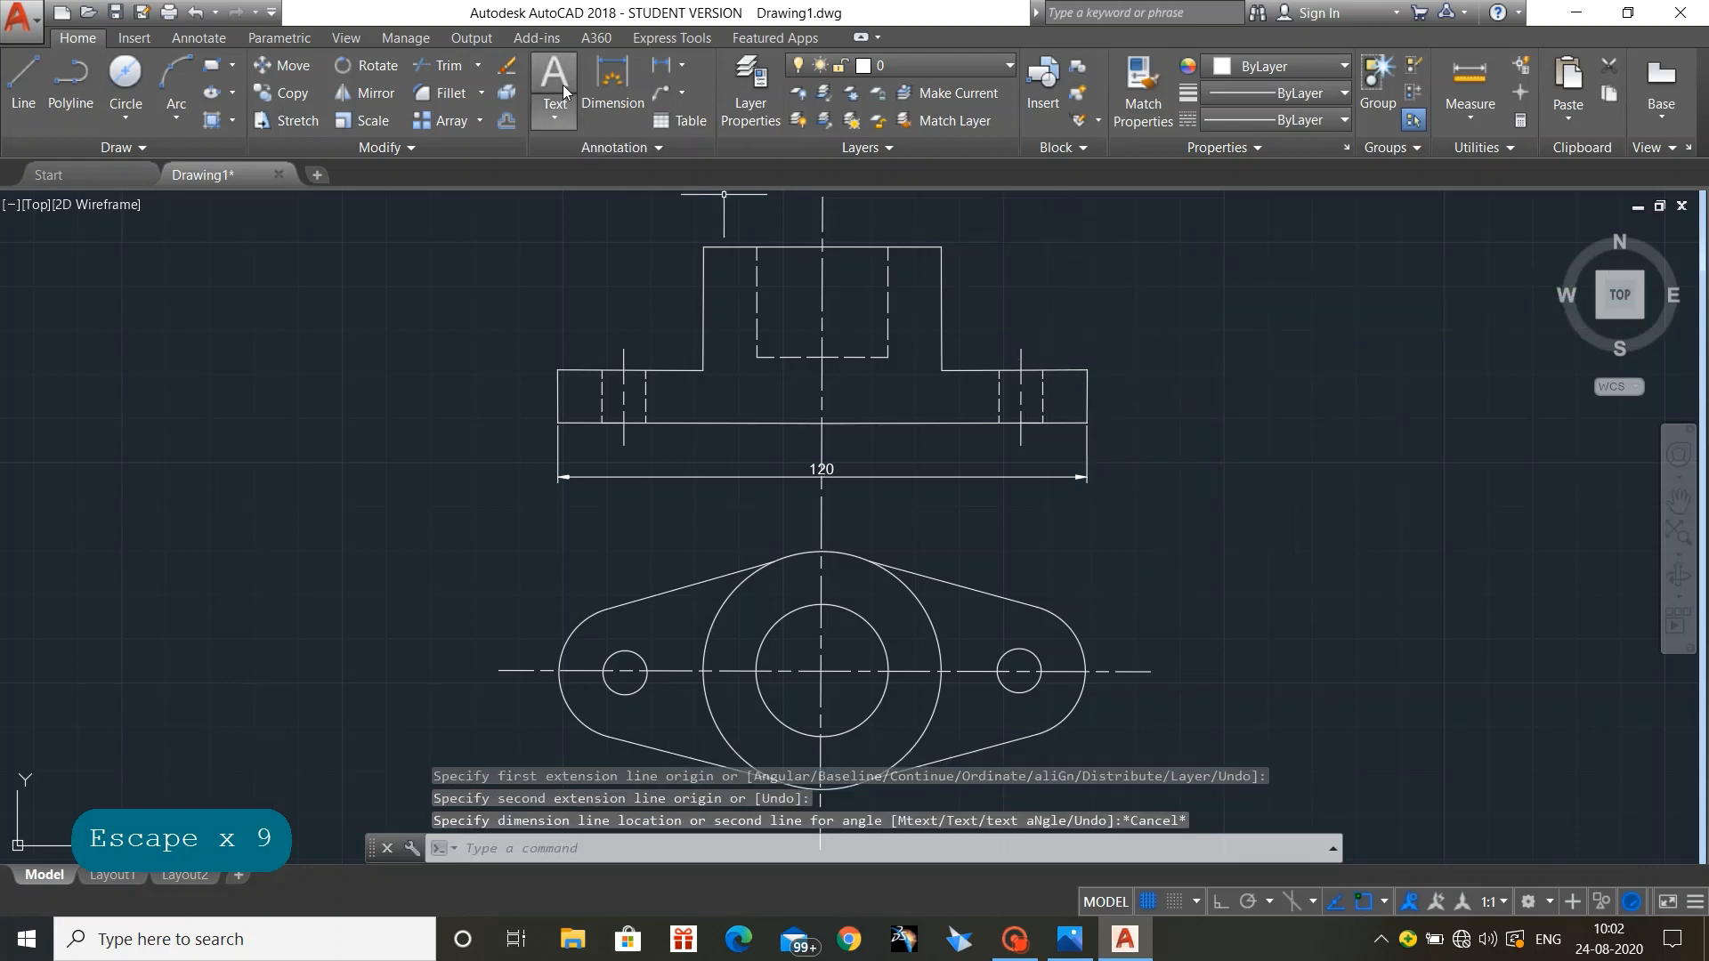
{"action": "left_click", "coordinate": [611, 89]}
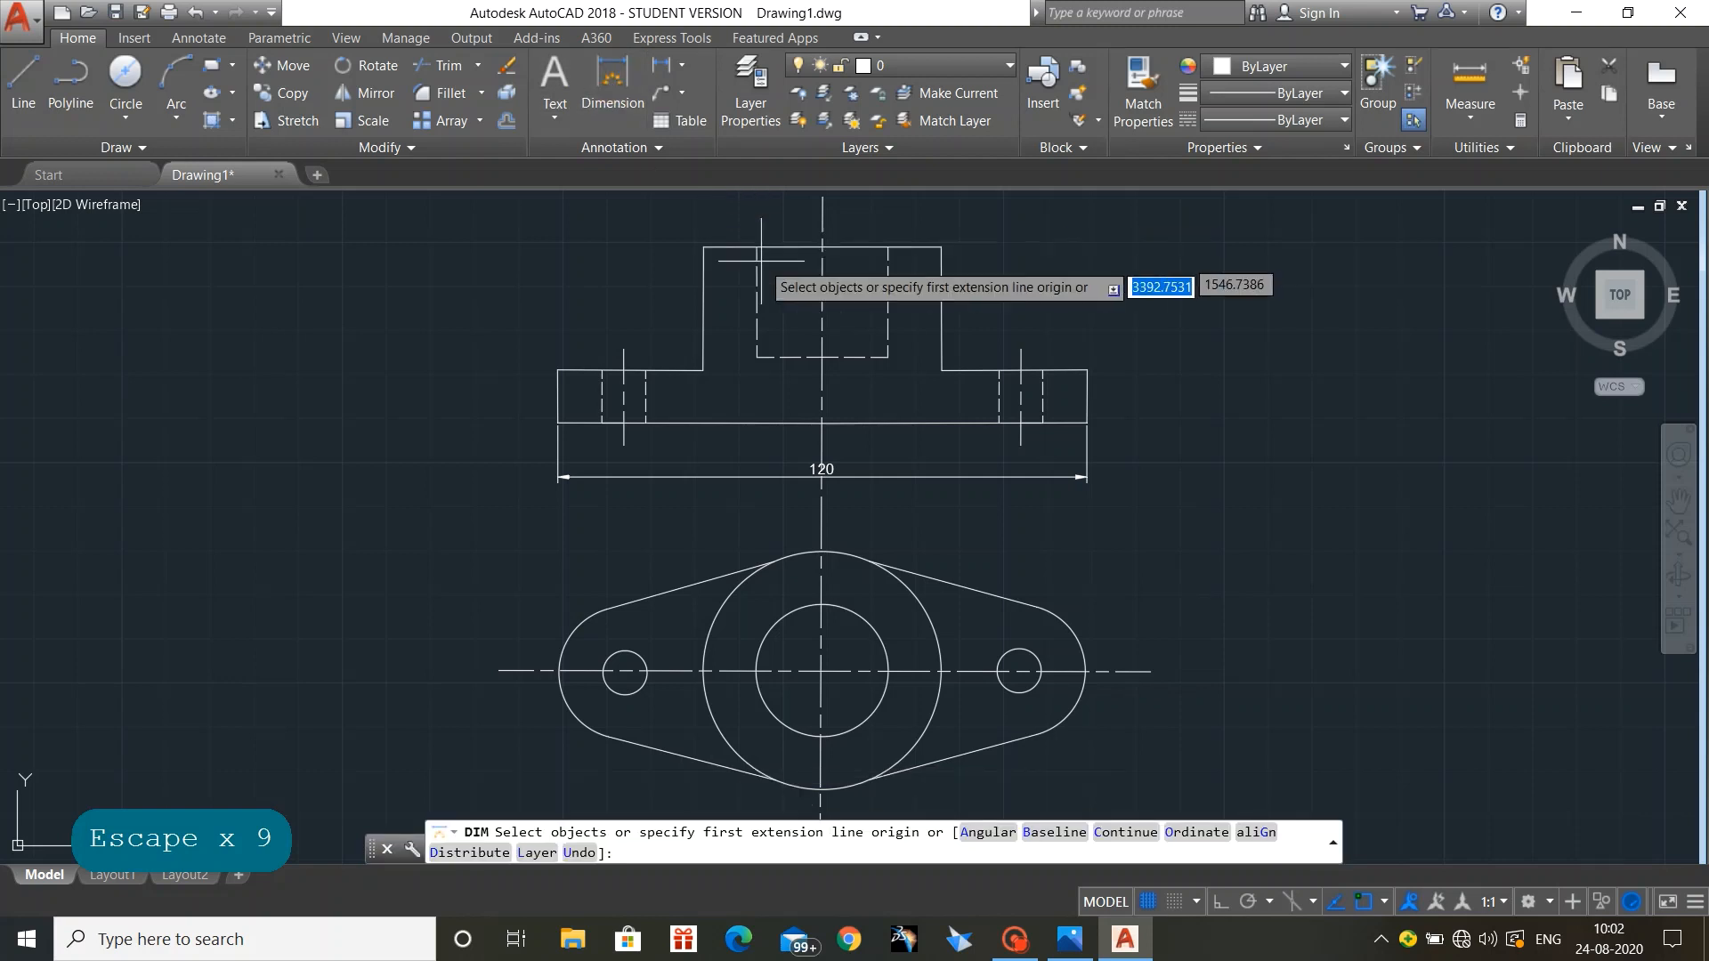
{"action": "left_click", "coordinate": [823, 246]}
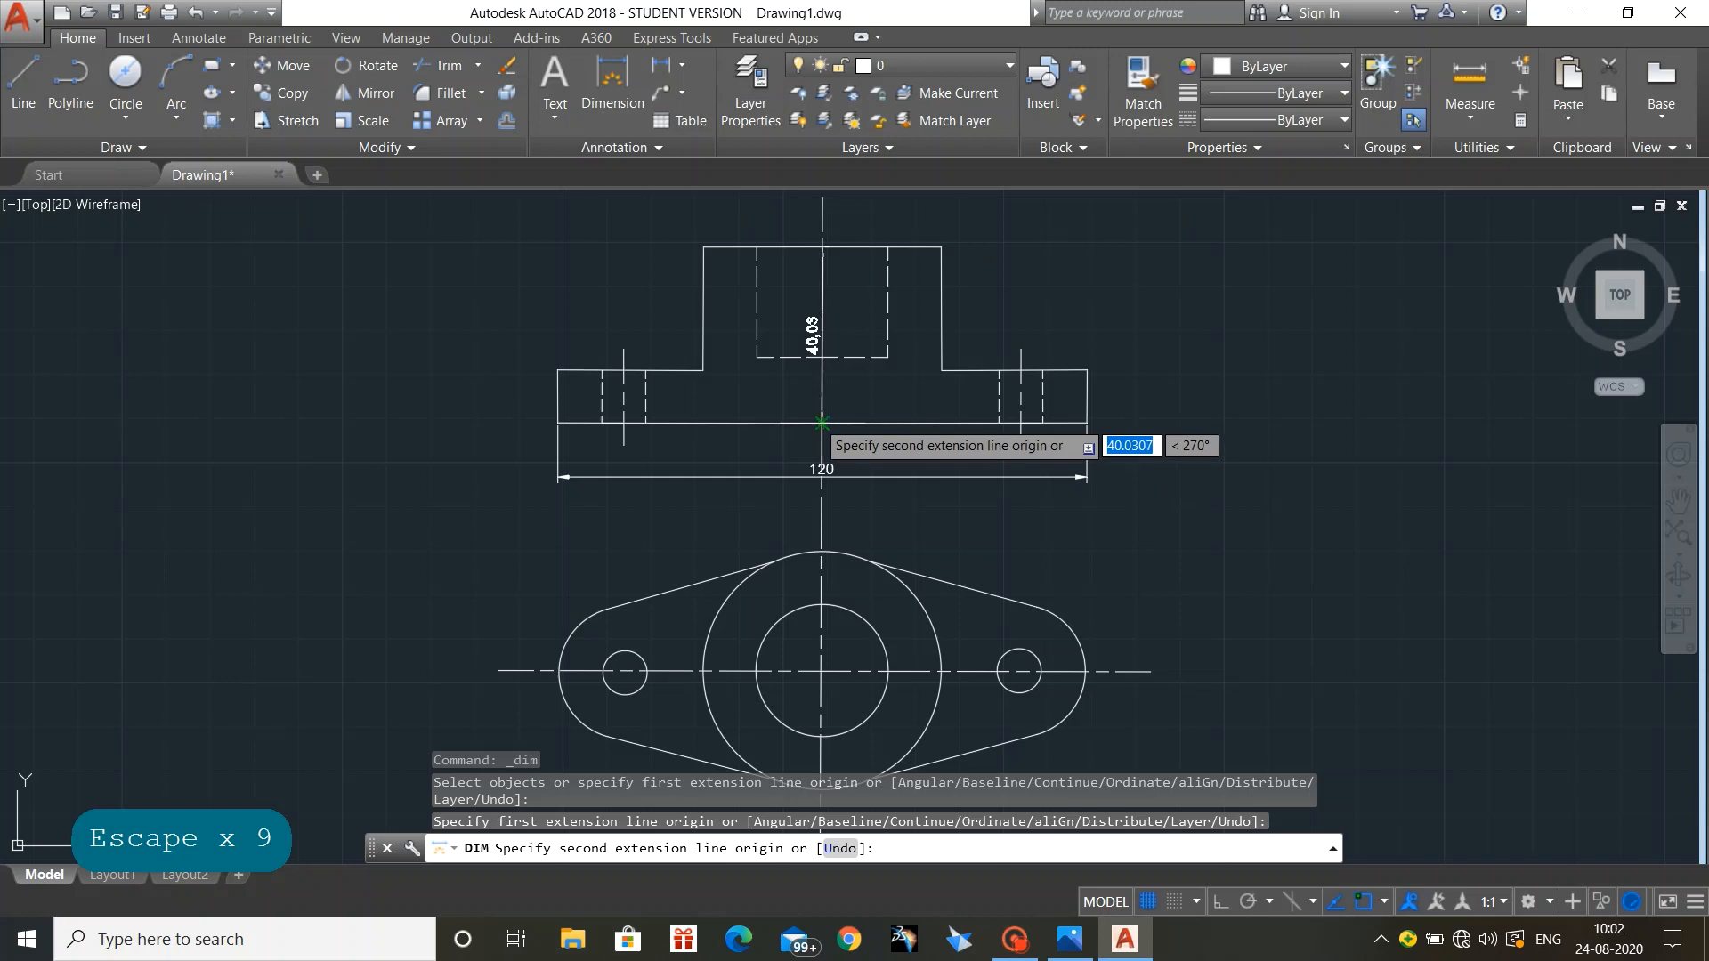
{"action": "left_click", "coordinate": [822, 423]}
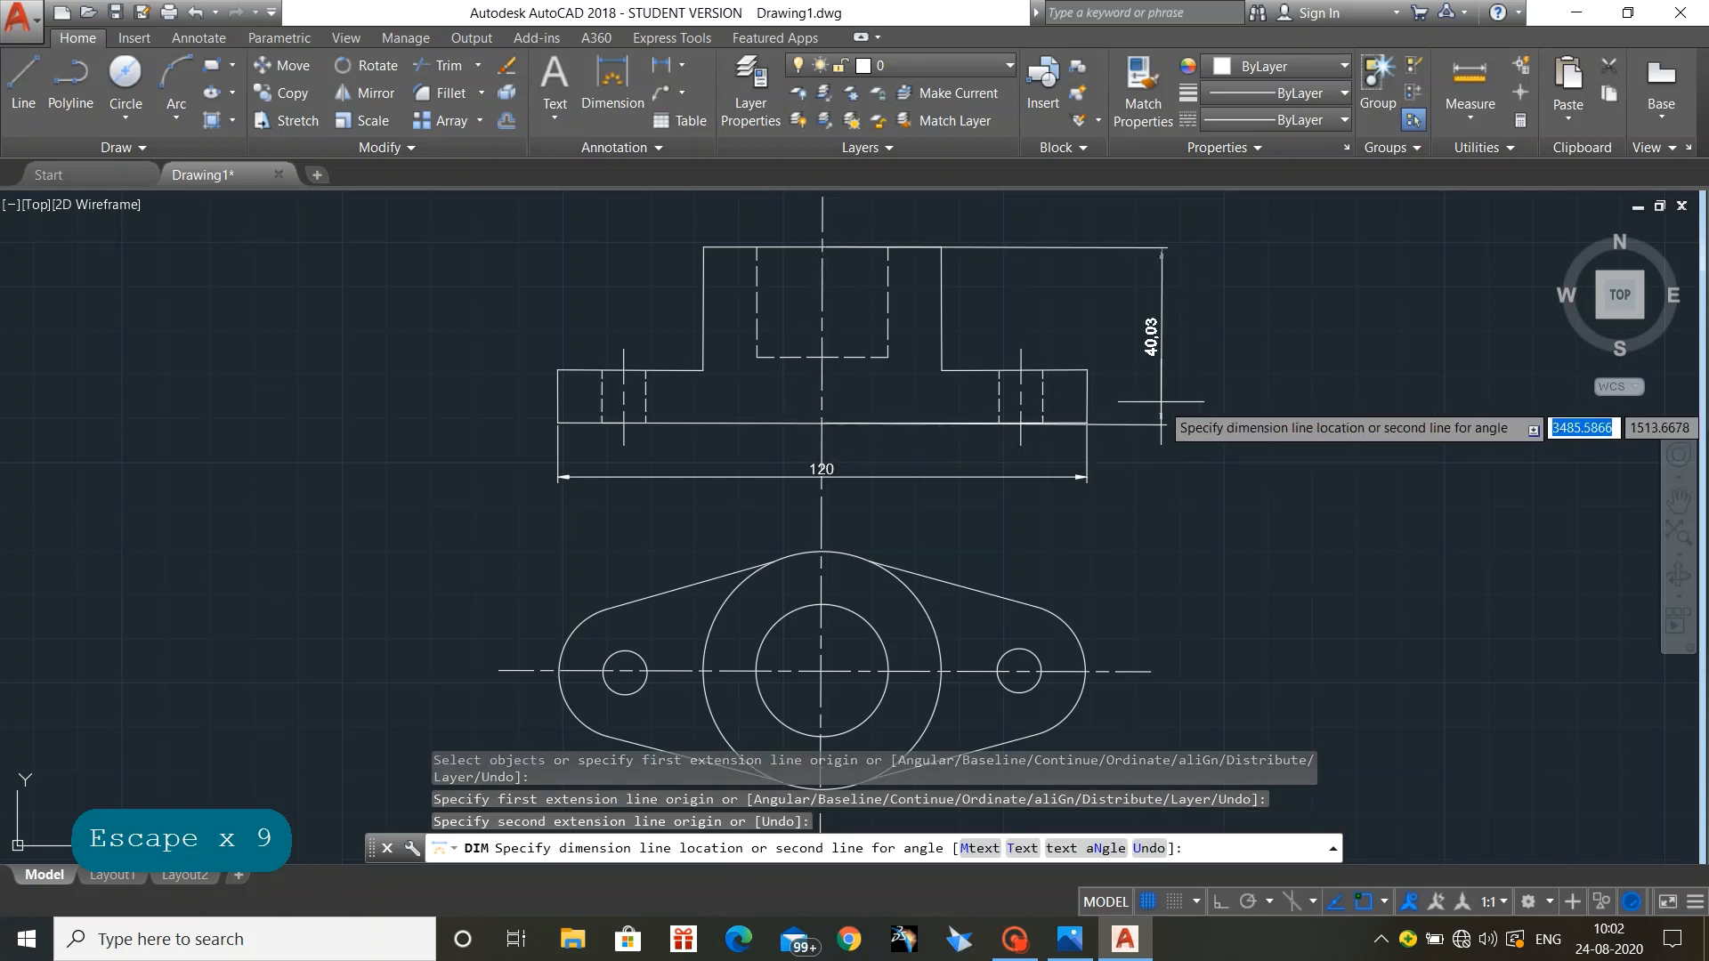
{"action": "key", "text": "Escape"}
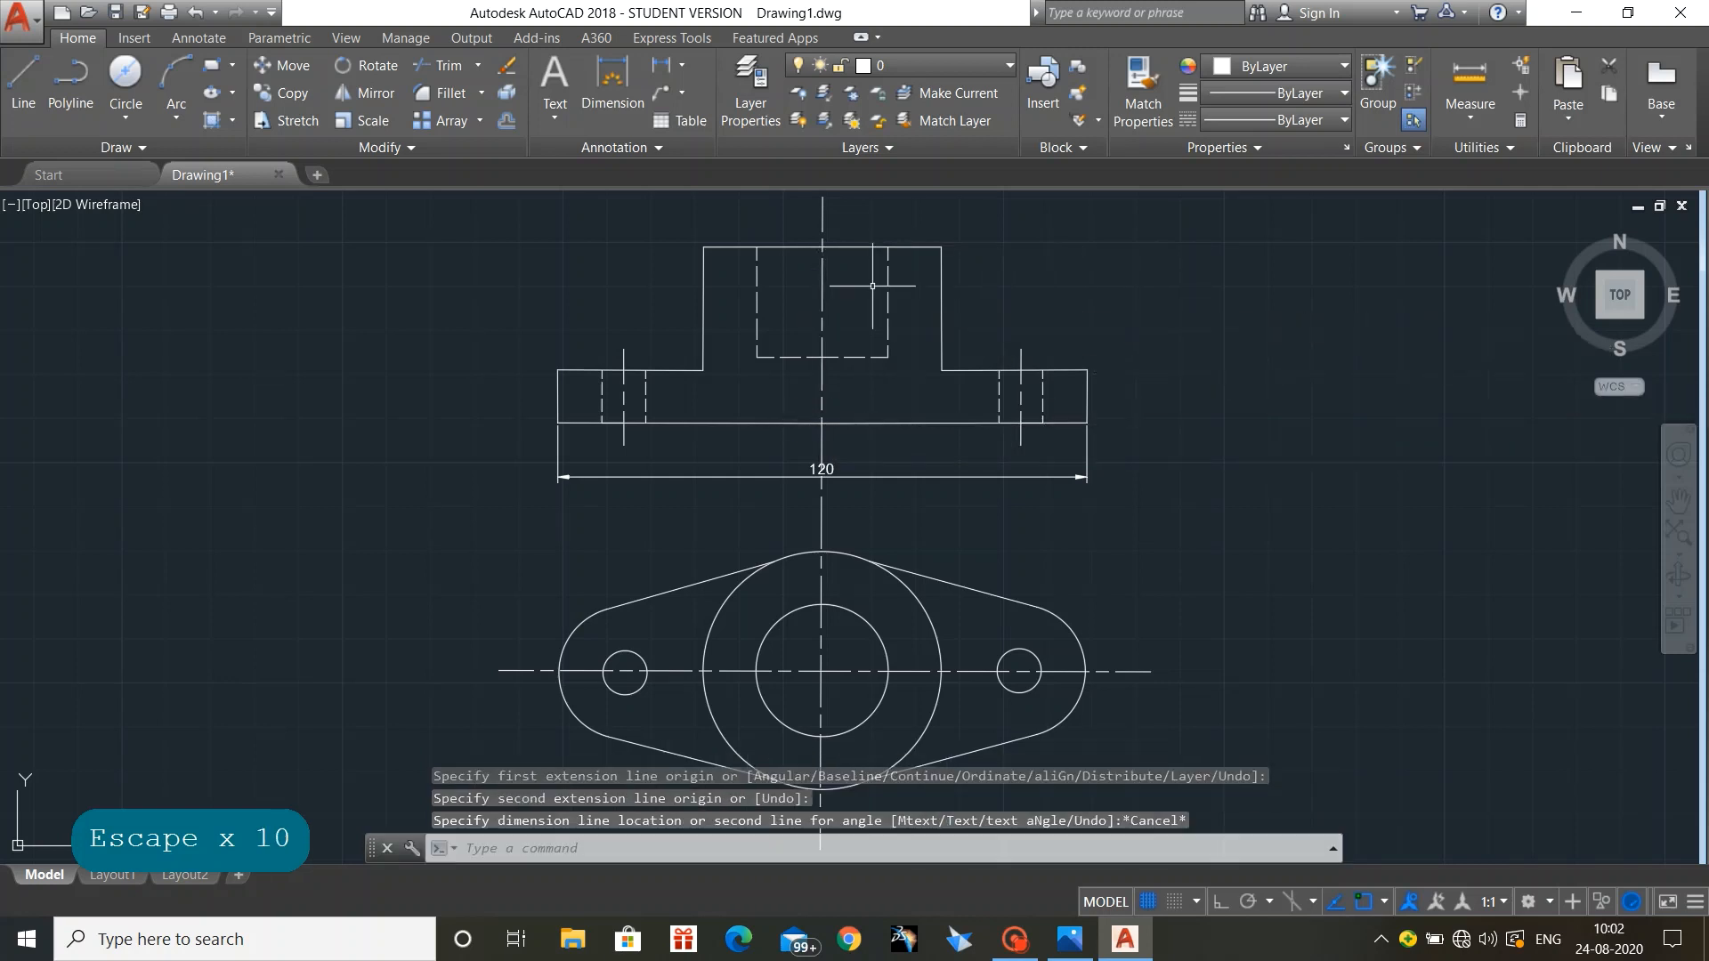
Step: Dimension the front view's overall height along the centre line from top edge to base, placing the dimension line right of the flange
{"action": "left_click", "coordinate": [612, 84]}
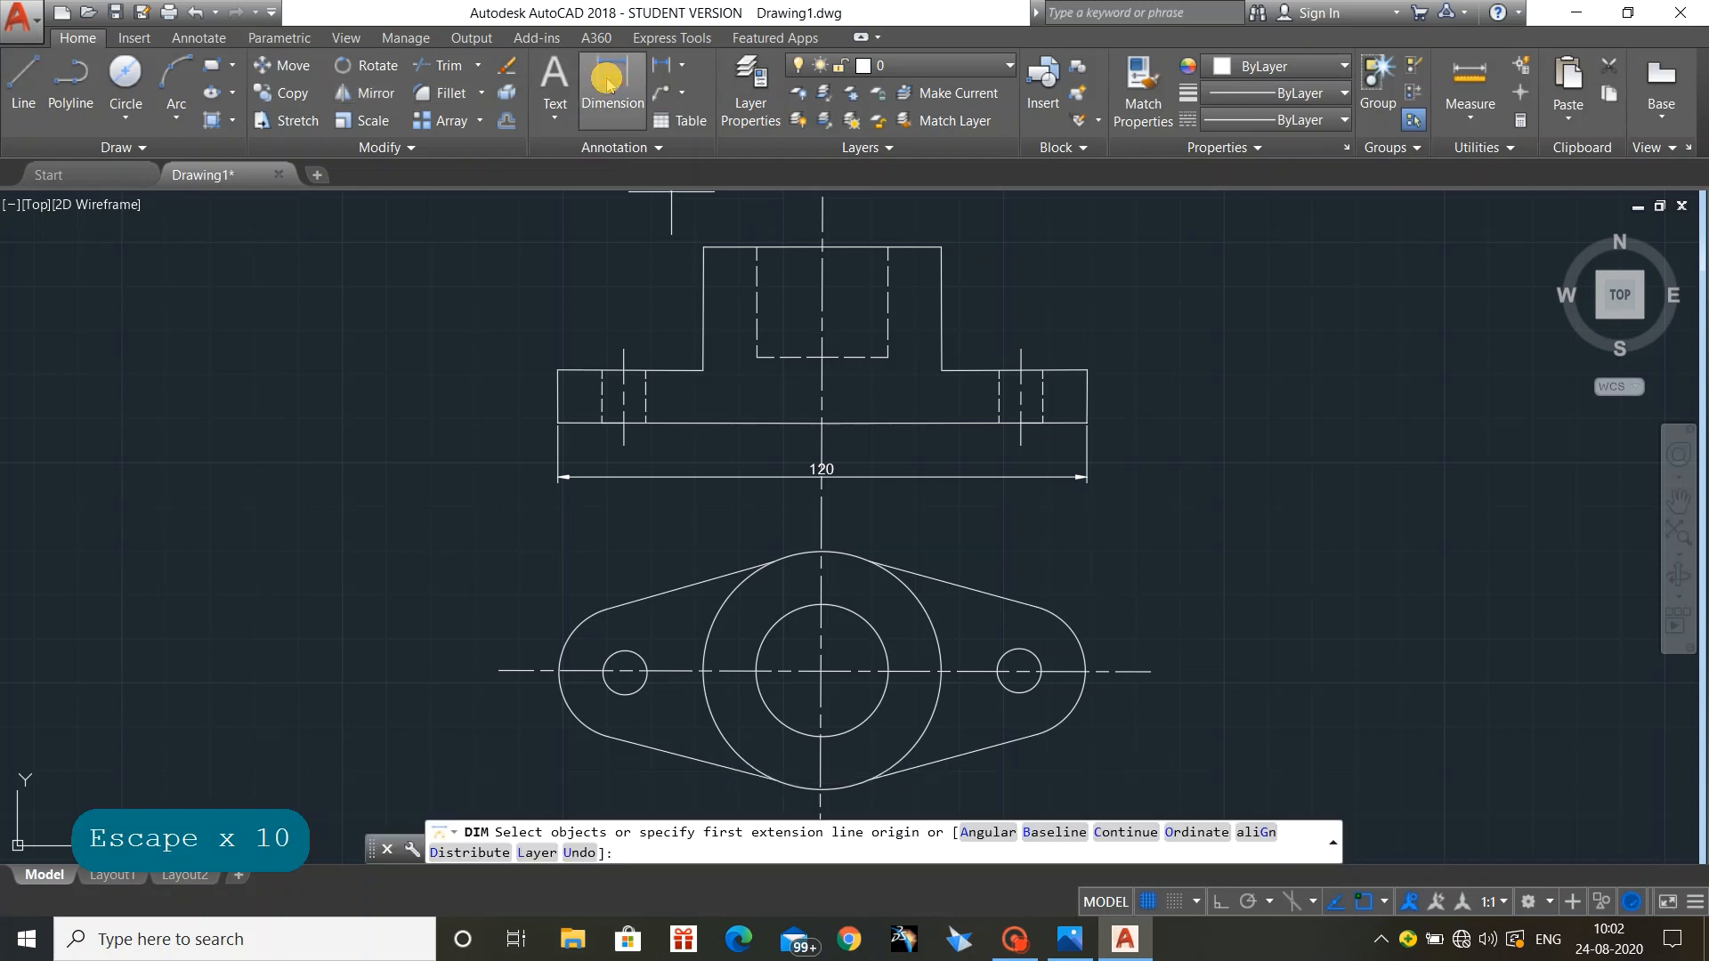
{"action": "left_click", "coordinate": [822, 246]}
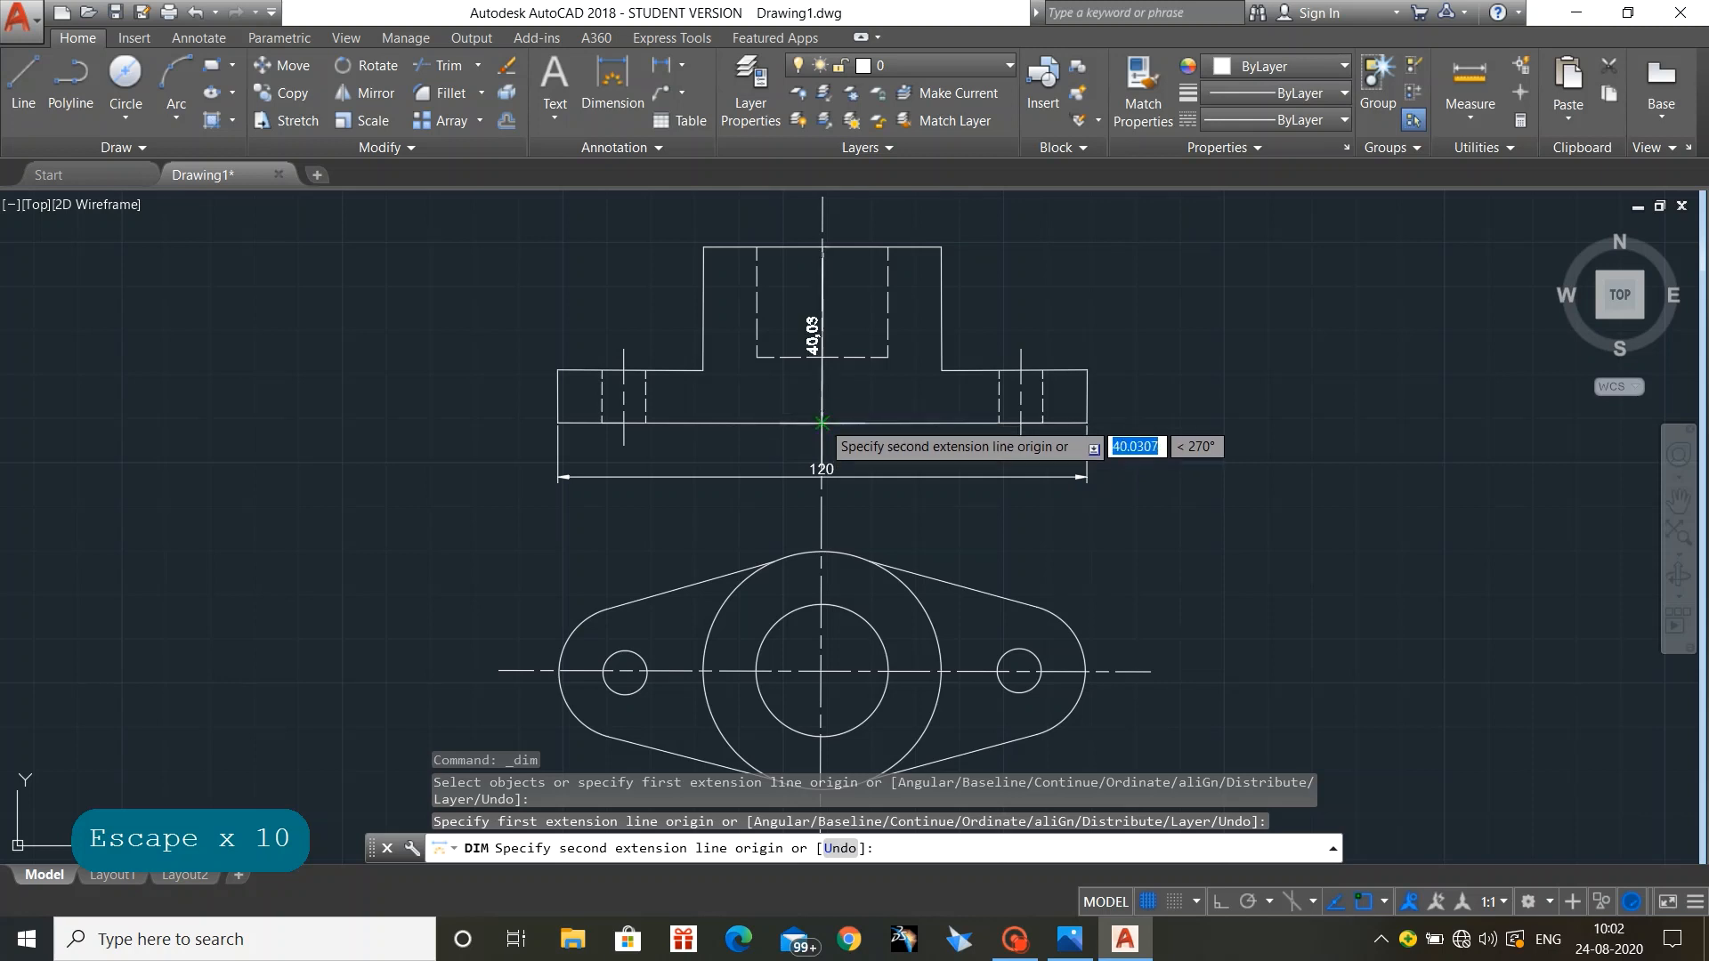
{"action": "left_click", "coordinate": [822, 422]}
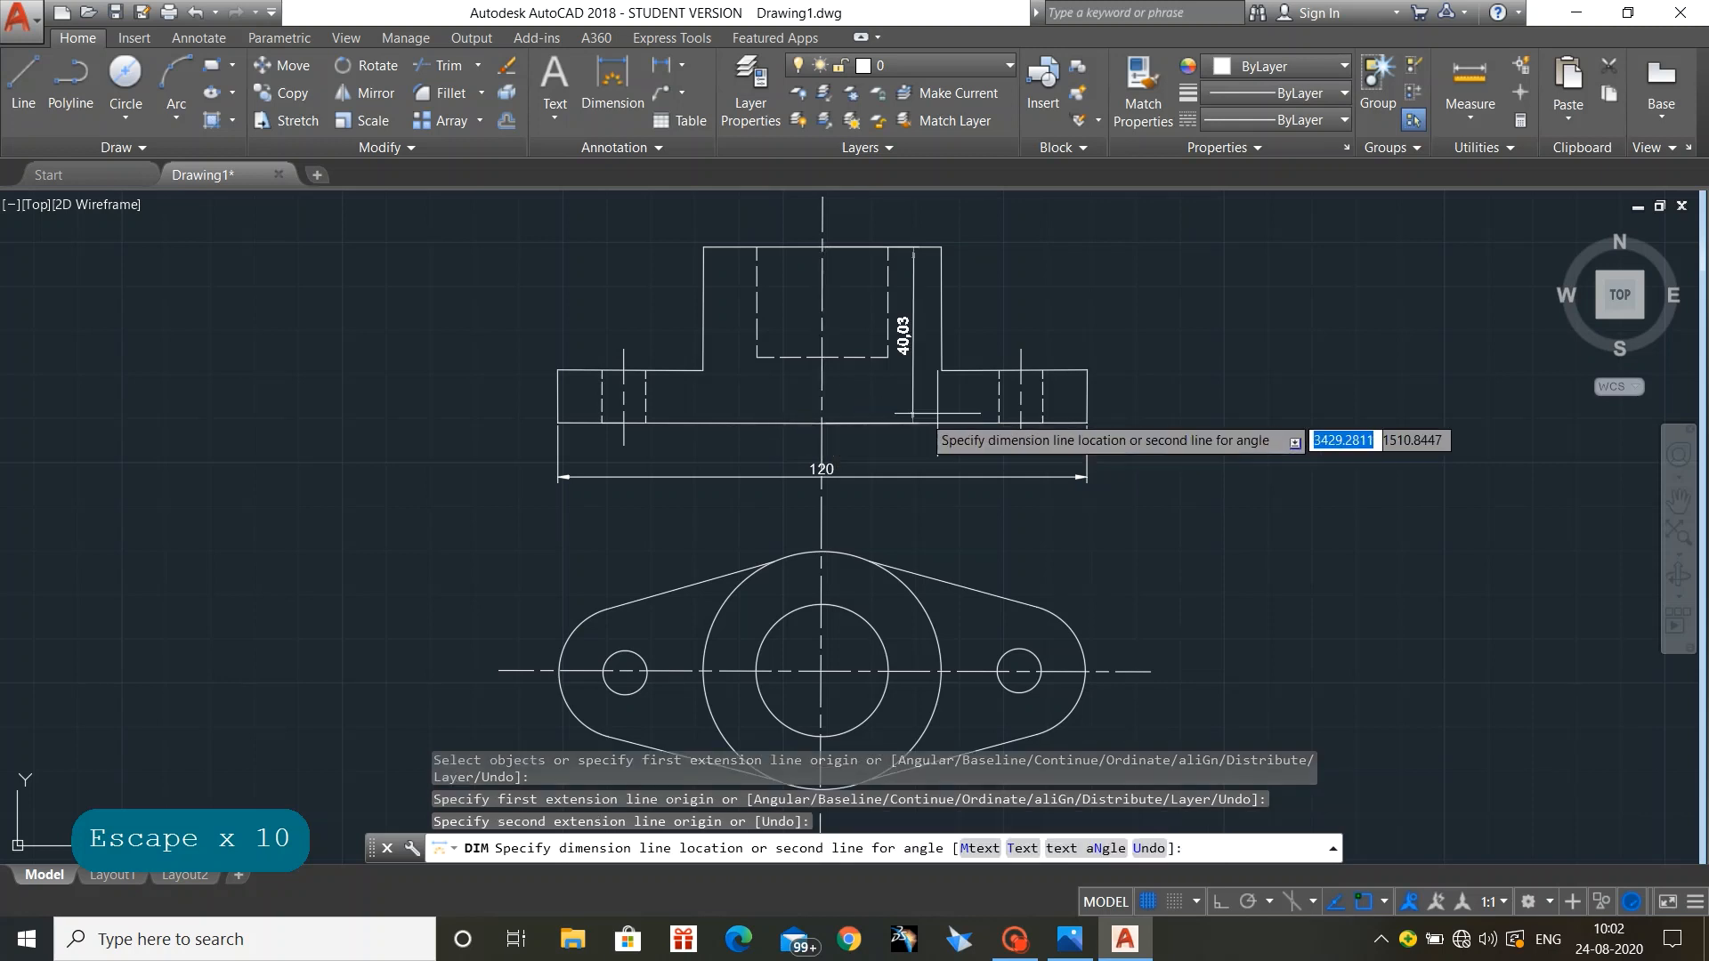
{"action": "left_click", "coordinate": [1152, 413]}
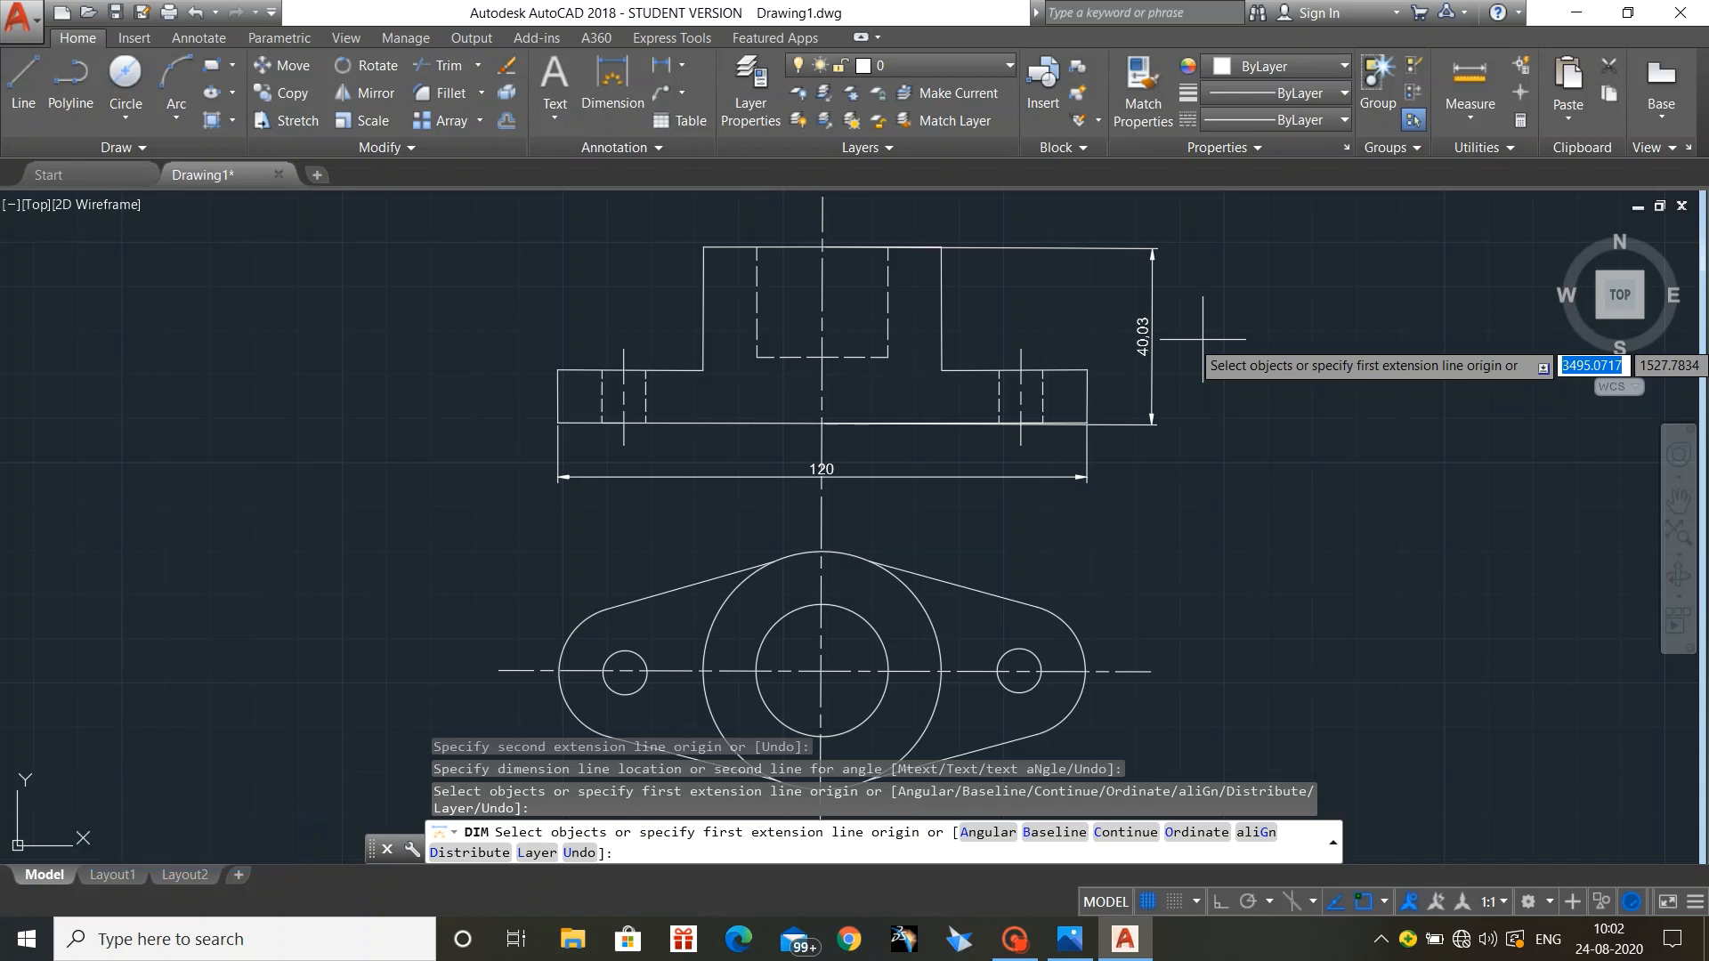
{"action": "key", "text": "Escape"}
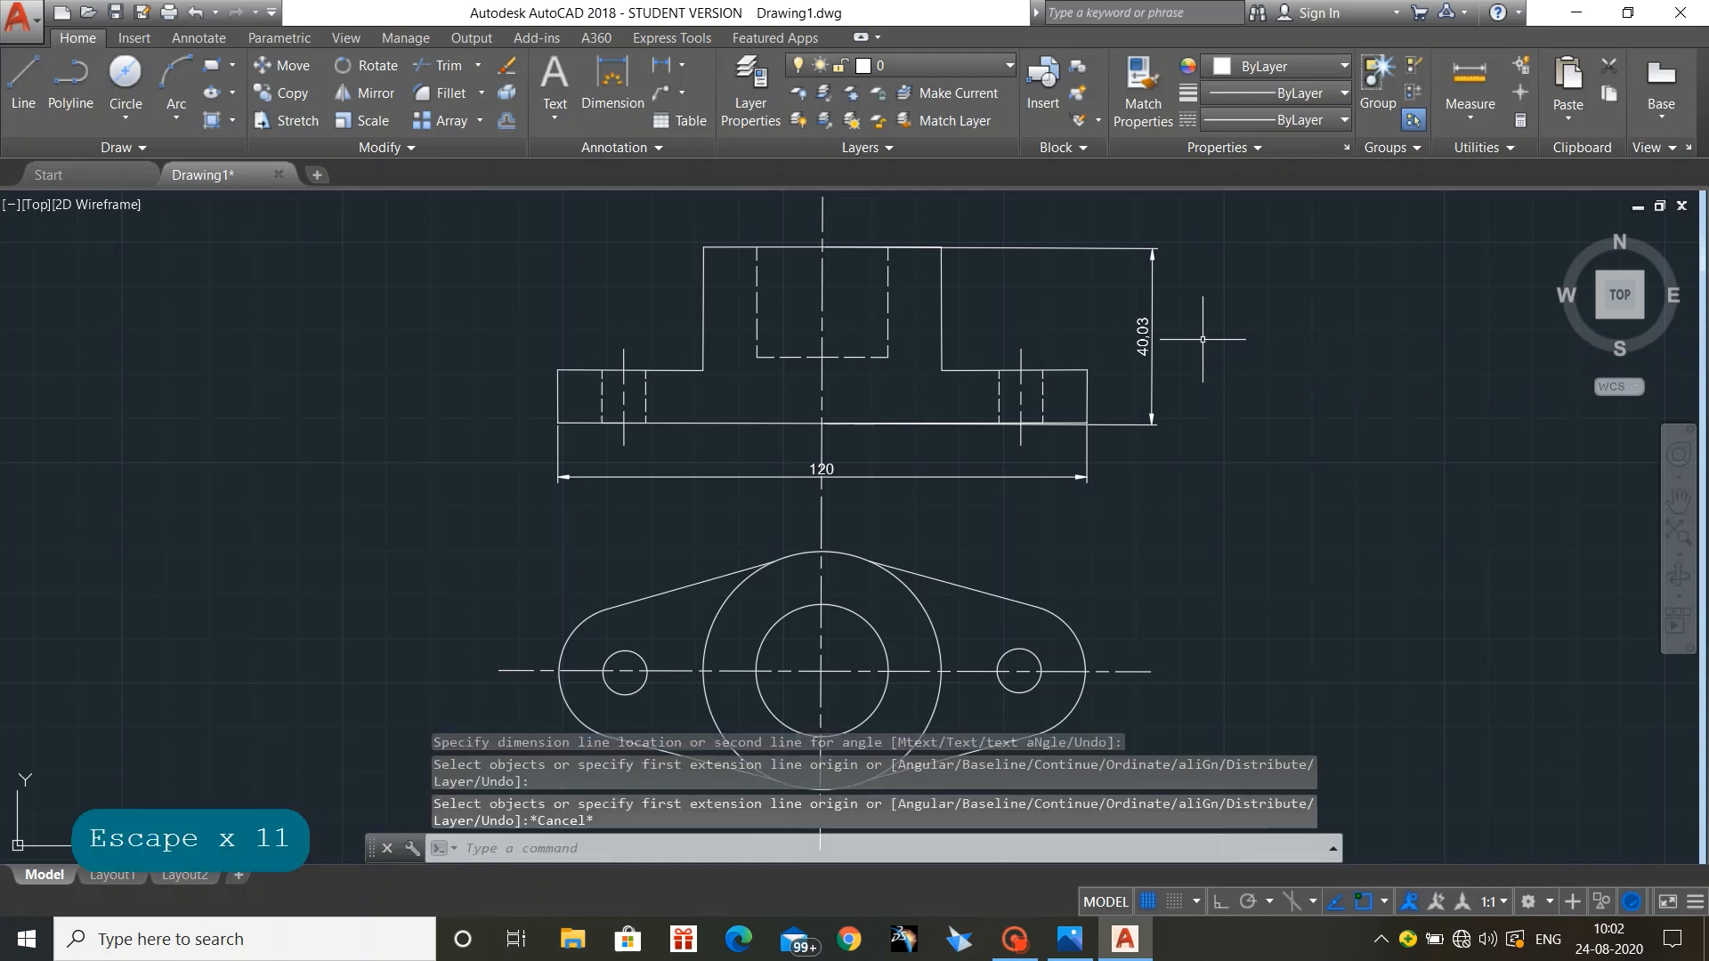
Step: Override the text of the front view's overall height dimension with 40 and finish text editing
{"action": "left_click", "coordinate": [1142, 336]}
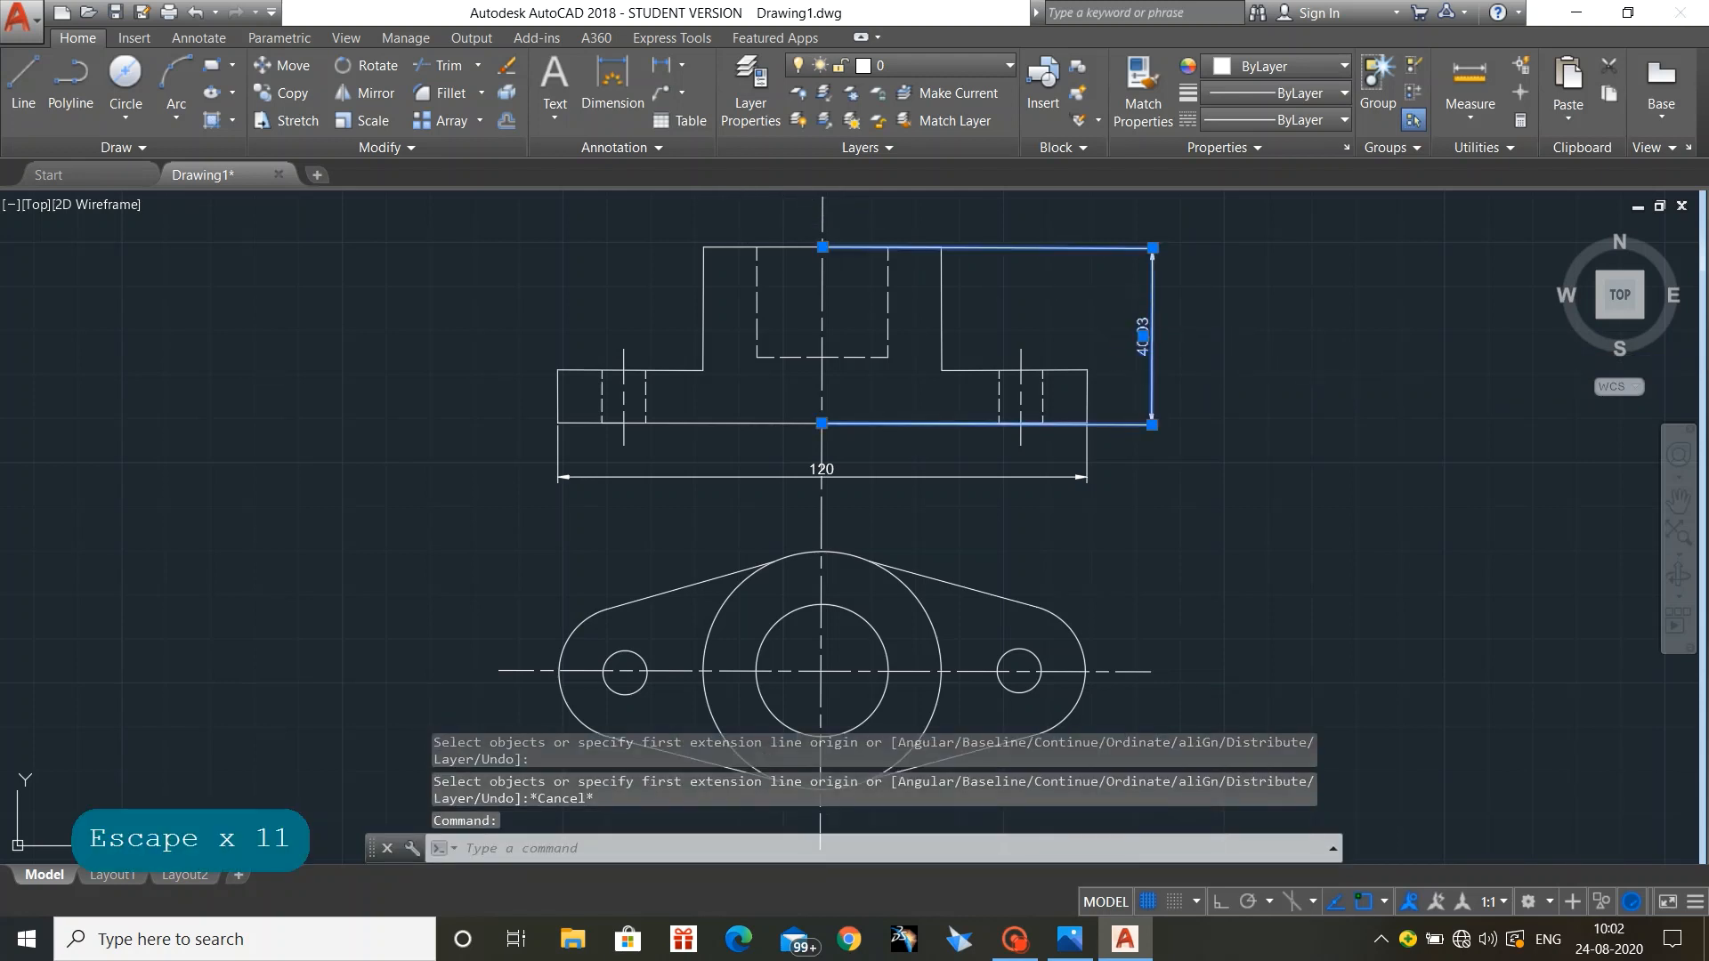
{"action": "double_click", "coordinate": [1143, 337]}
{"action": "type", "text": "40"}
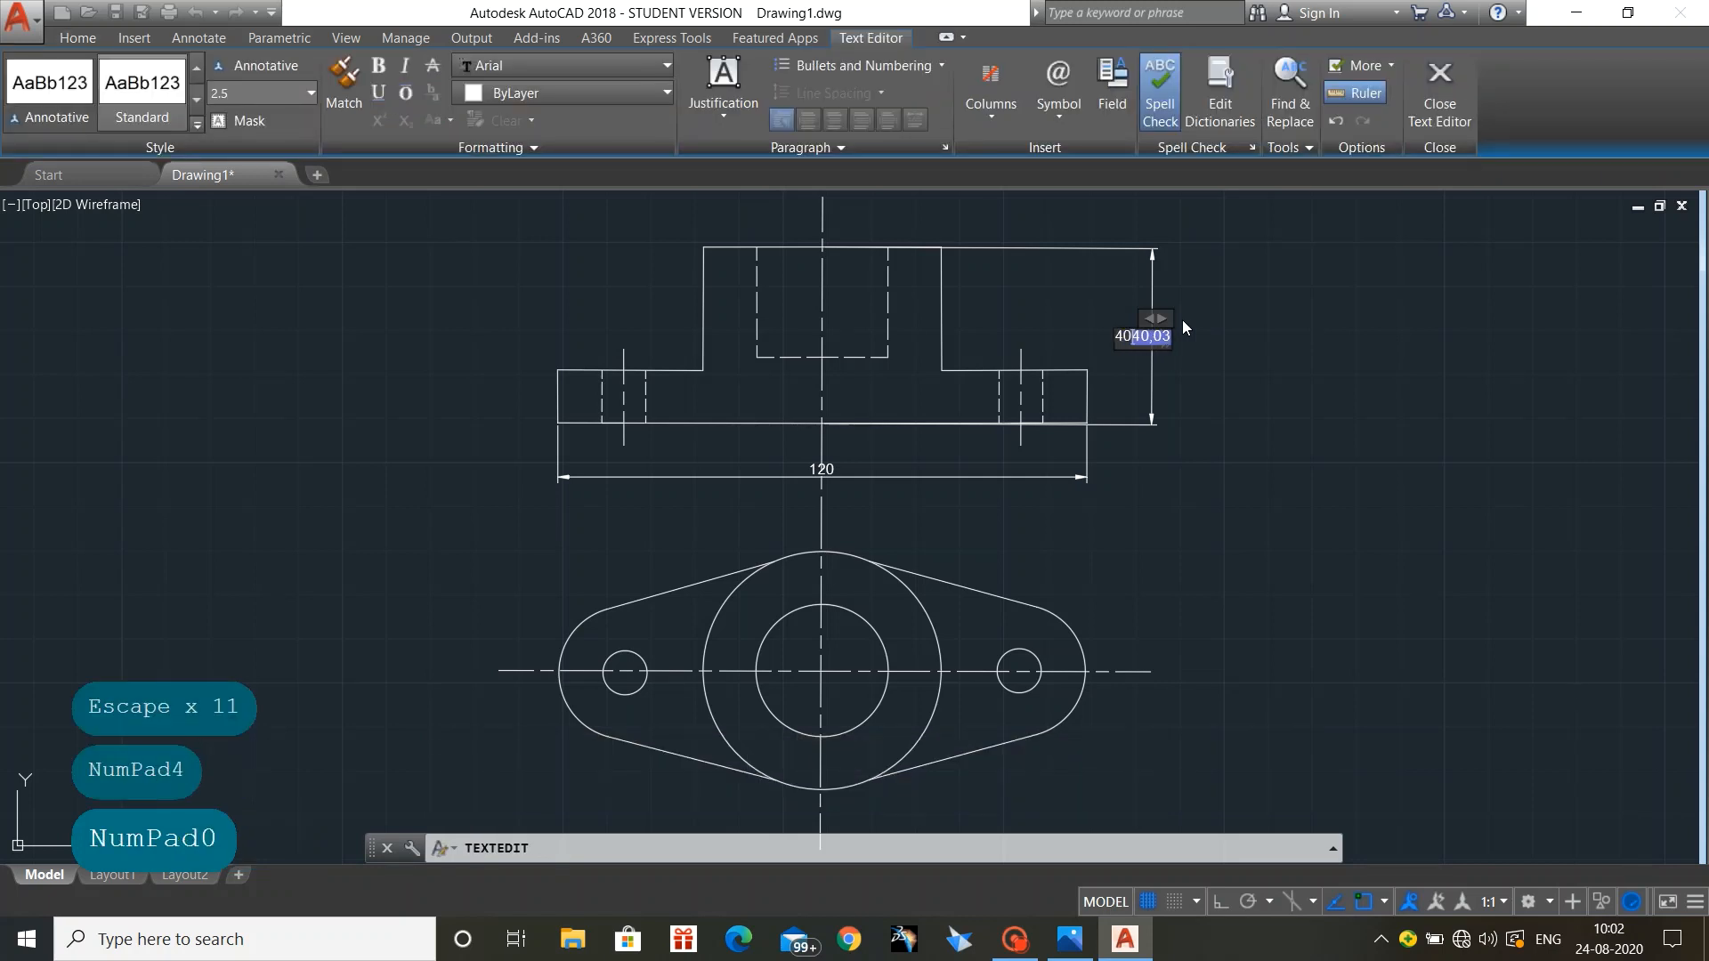
{"action": "key", "text": "Delete"}
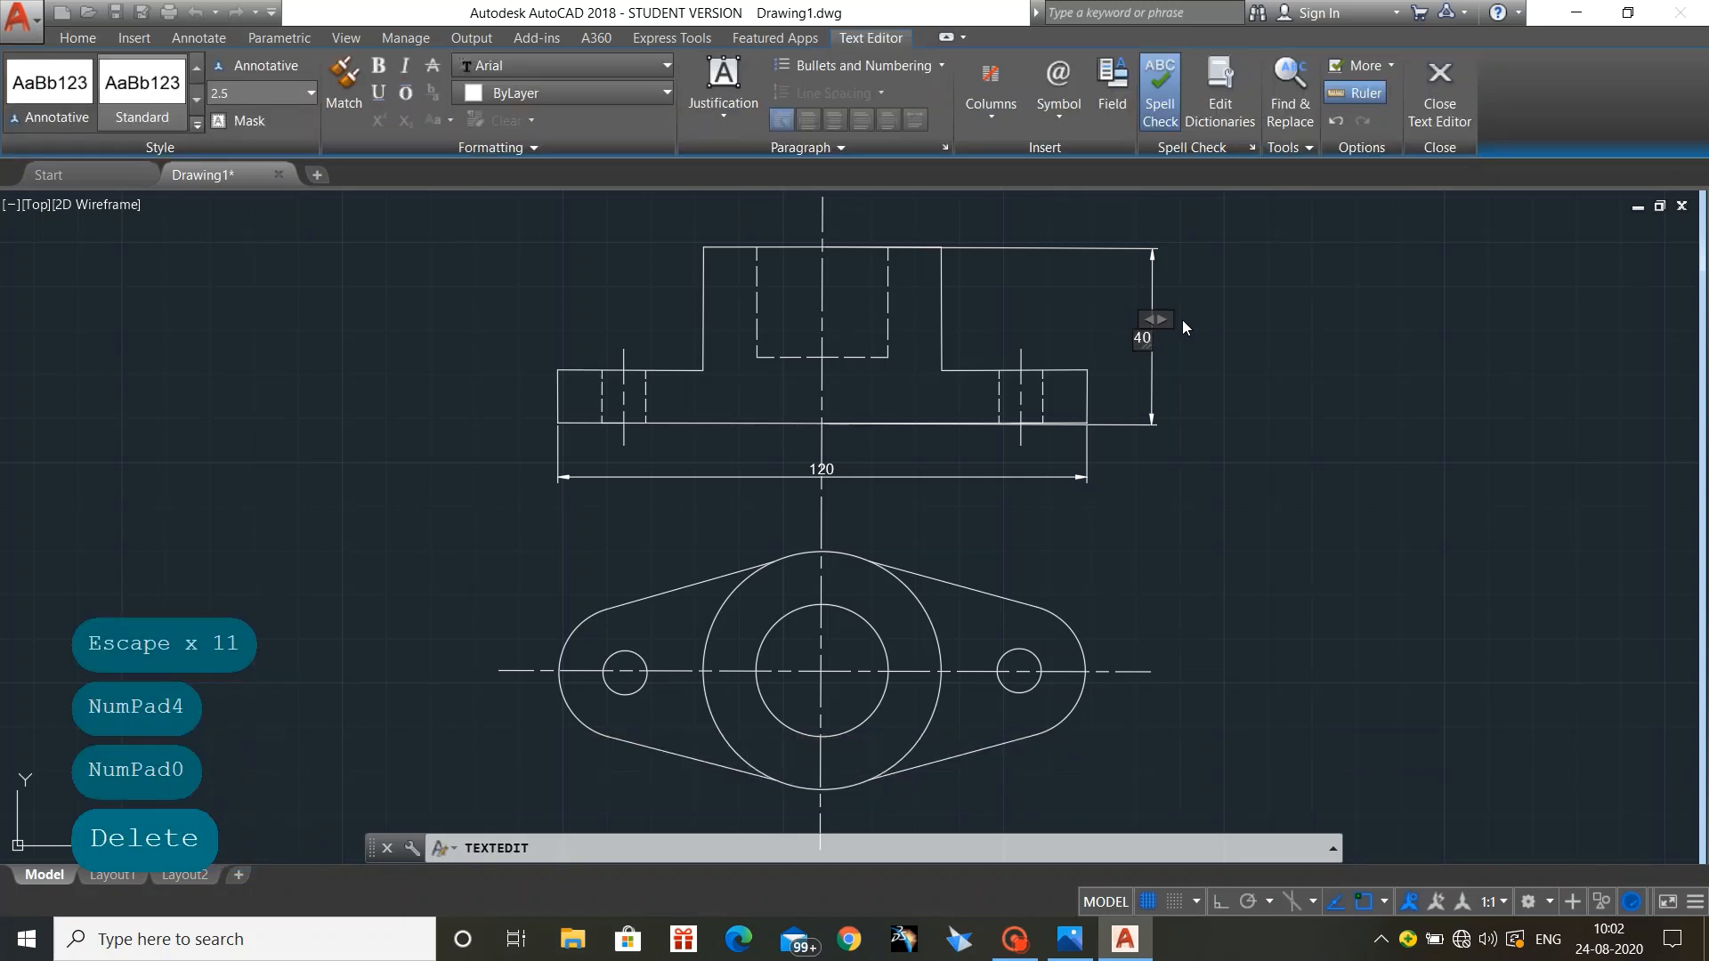
{"action": "key", "text": "Return"}
{"action": "key", "text": "BackSpace"}
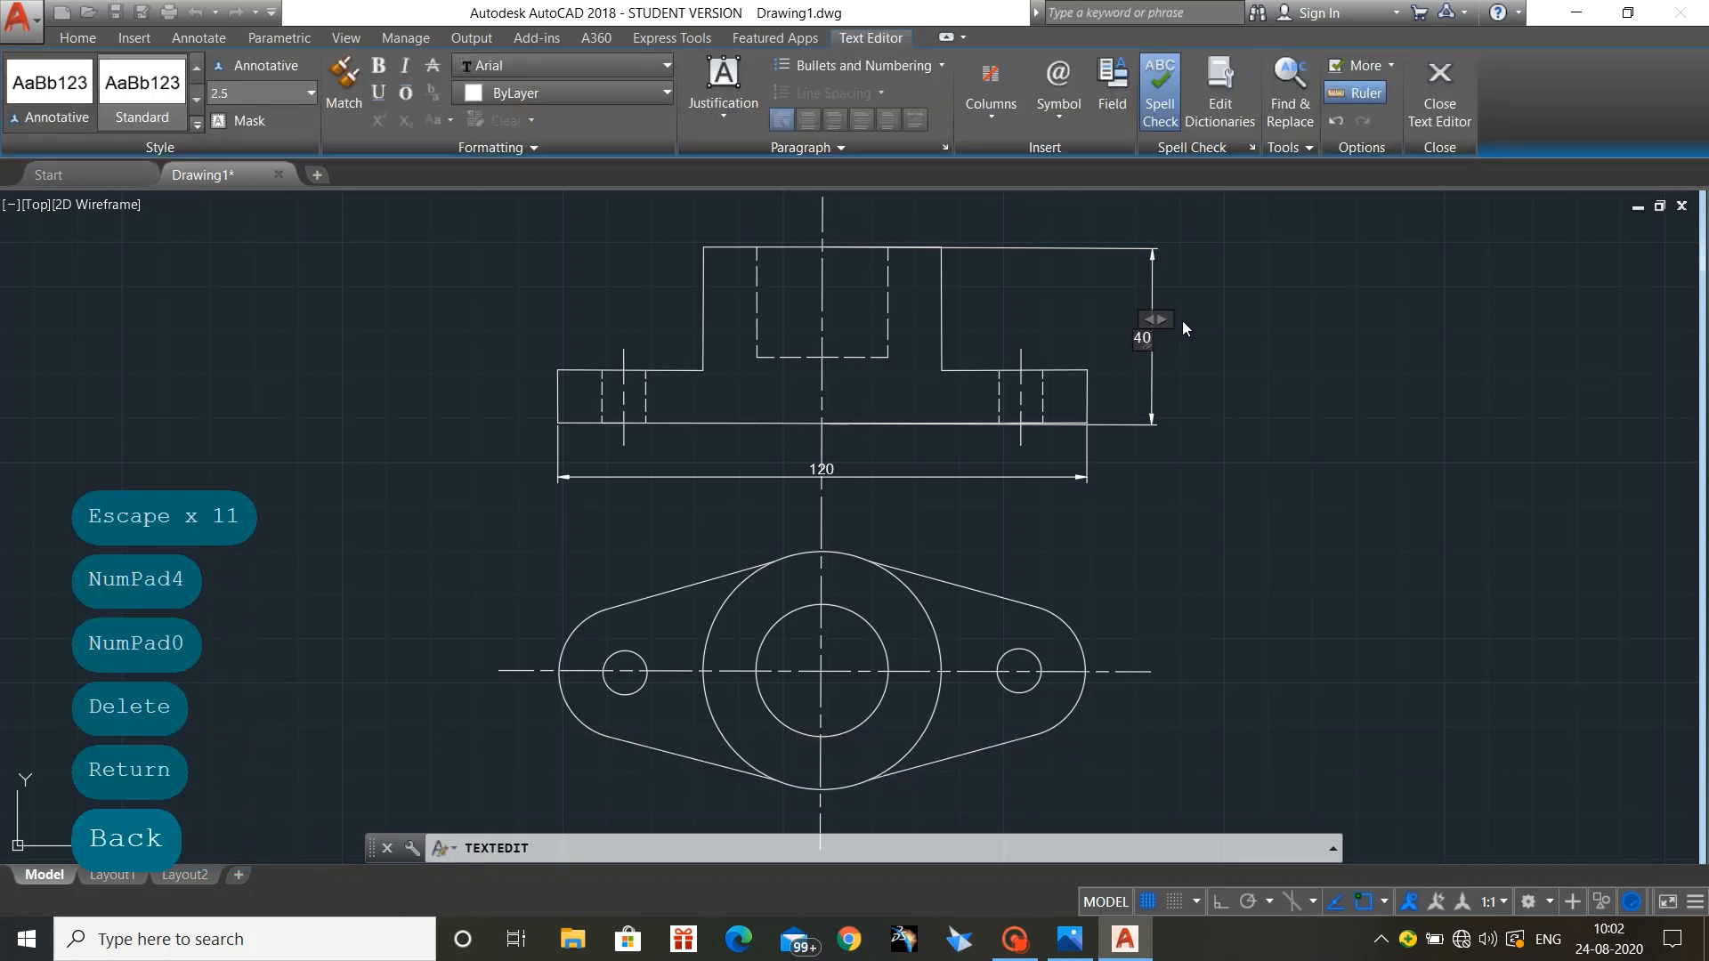
{"action": "left_click", "coordinate": [1182, 320]}
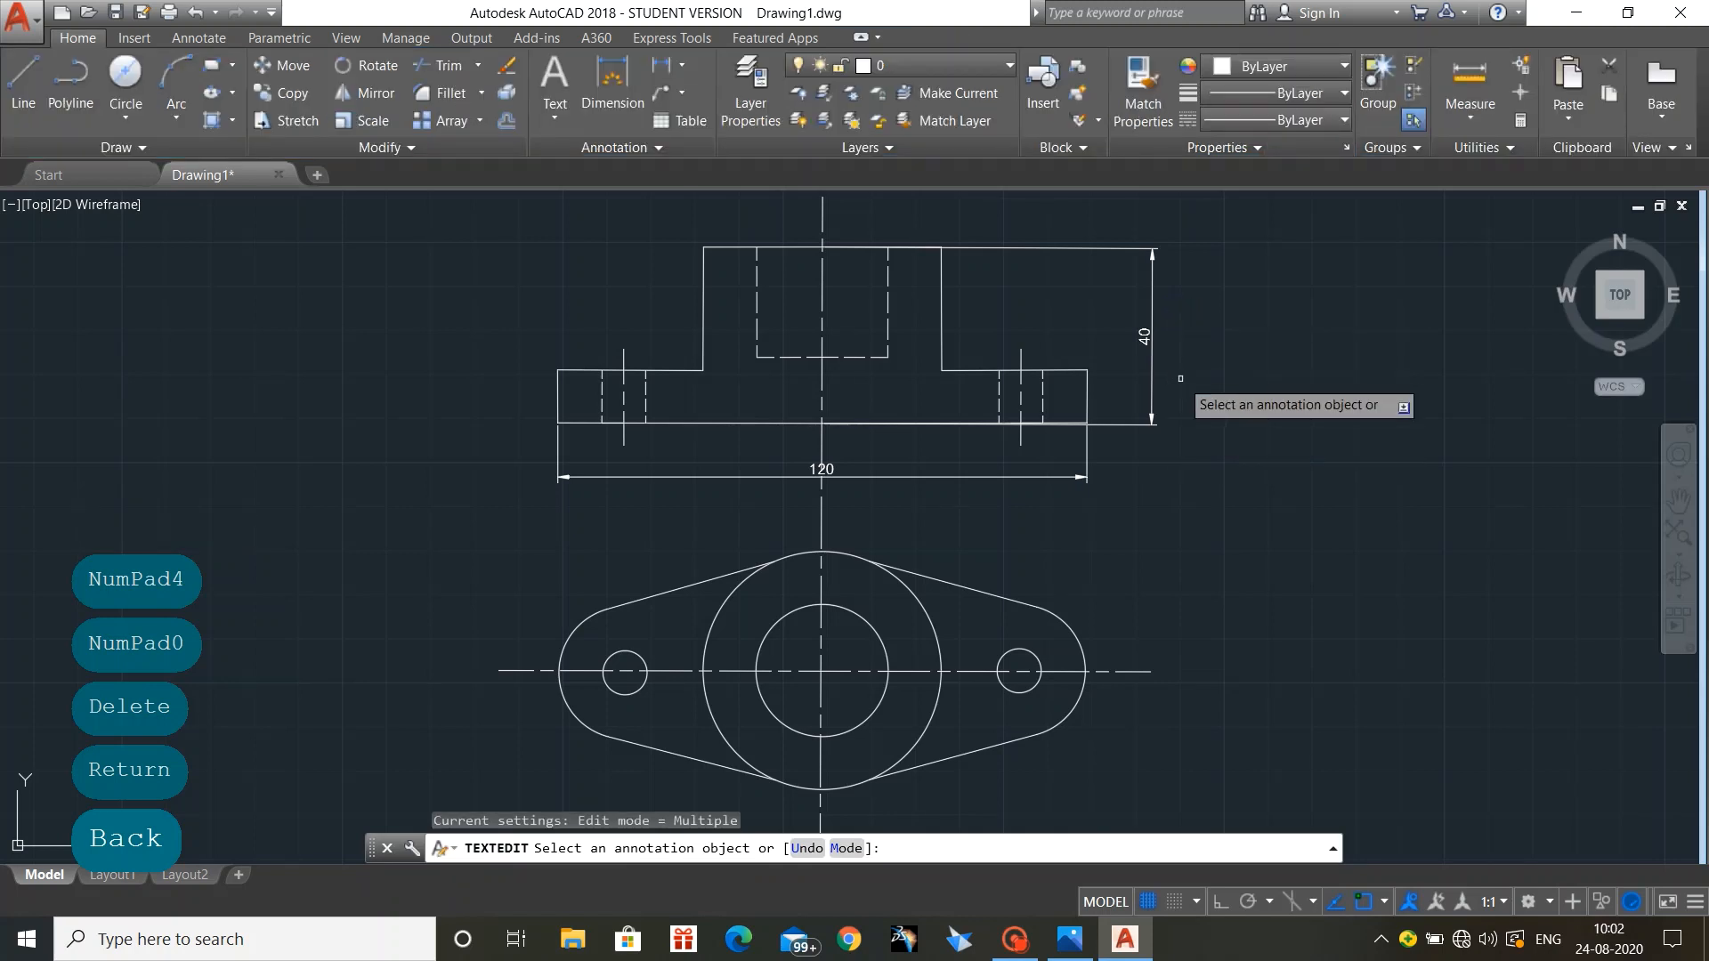
{"action": "left_click", "coordinate": [889, 302]}
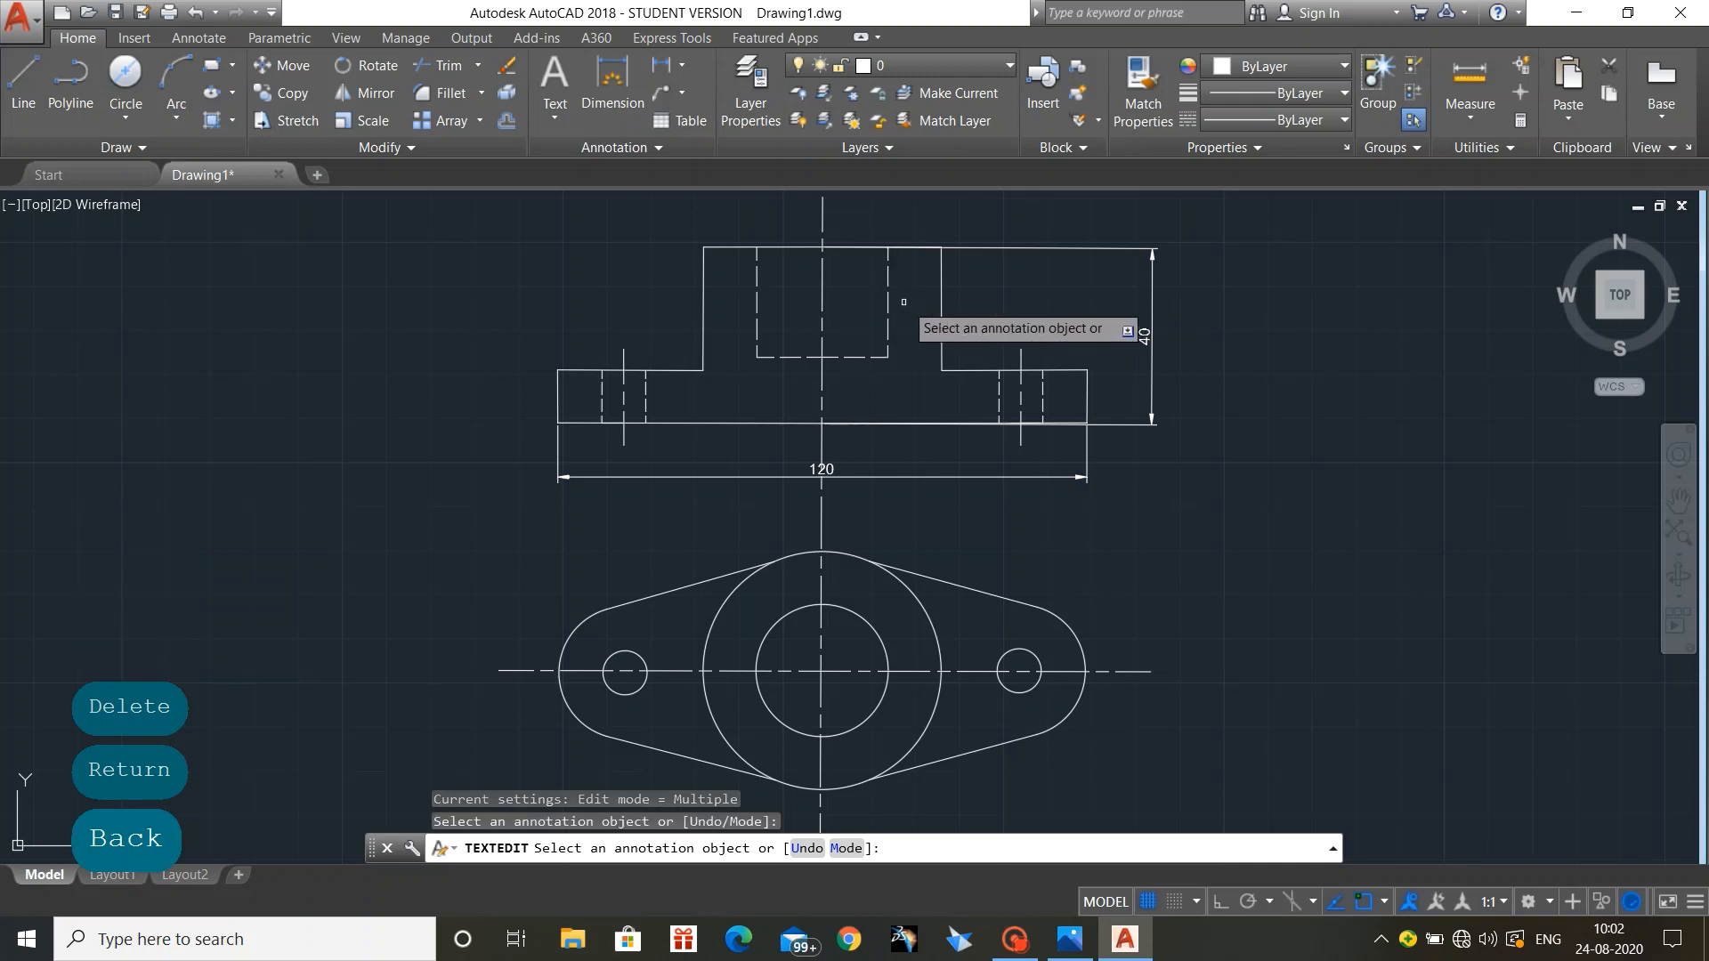
{"action": "left_click", "coordinate": [885, 299]}
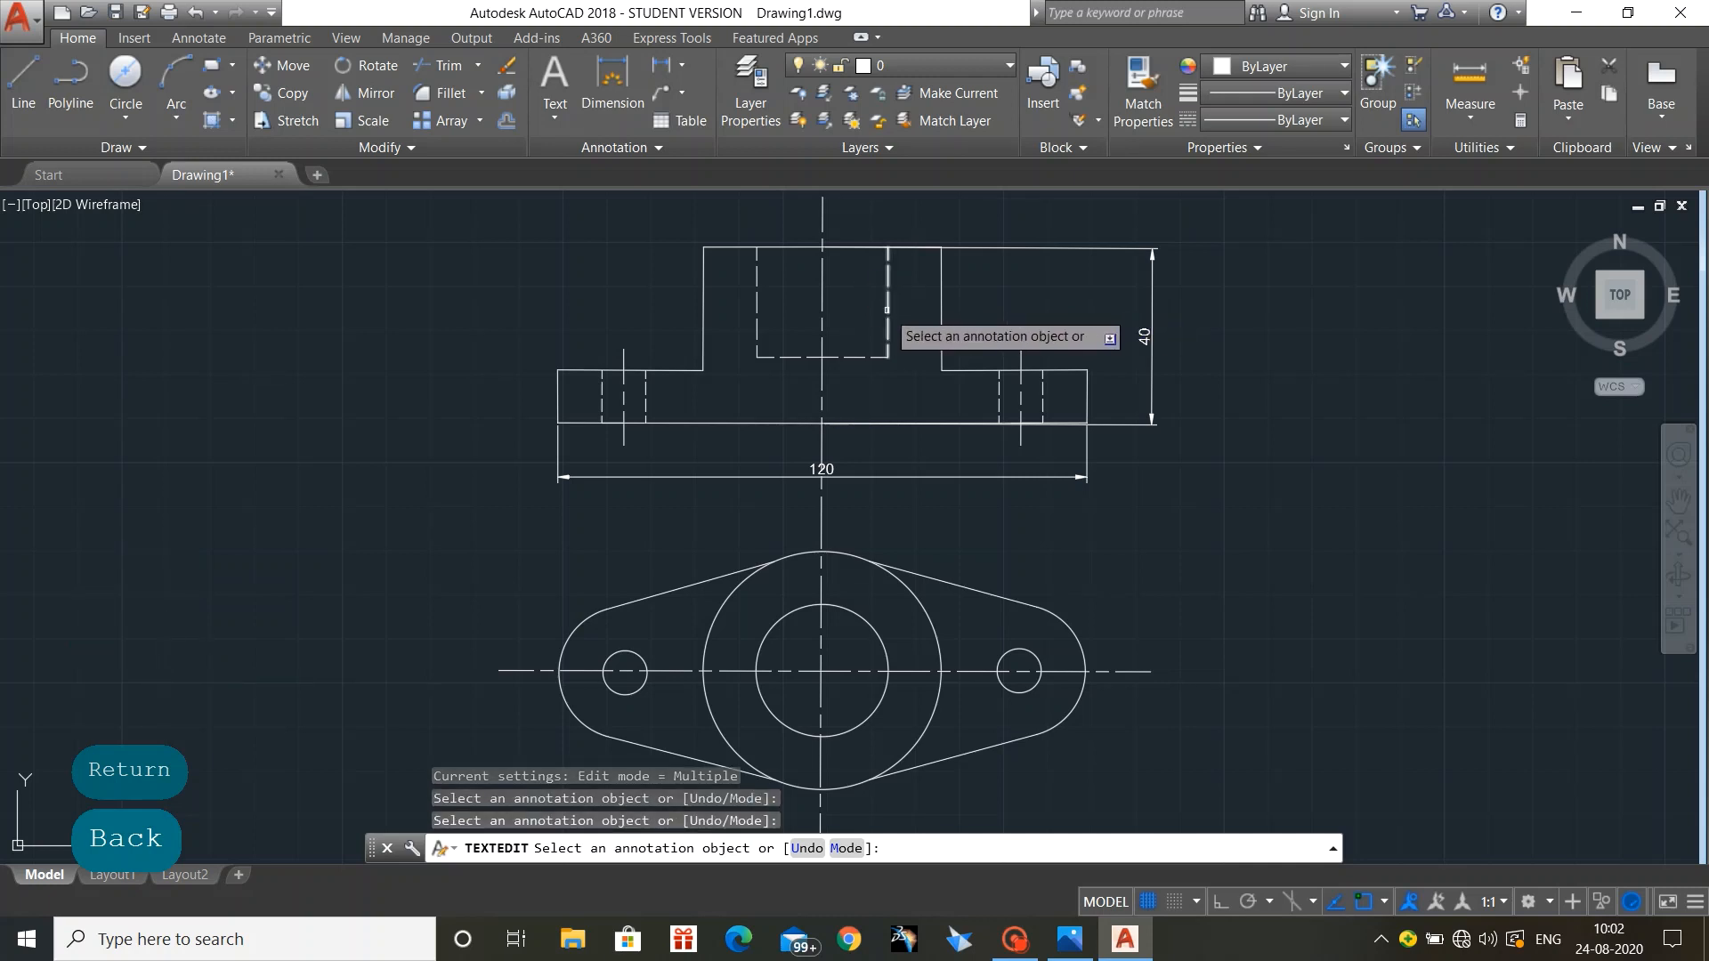
{"action": "left_click", "coordinate": [888, 305]}
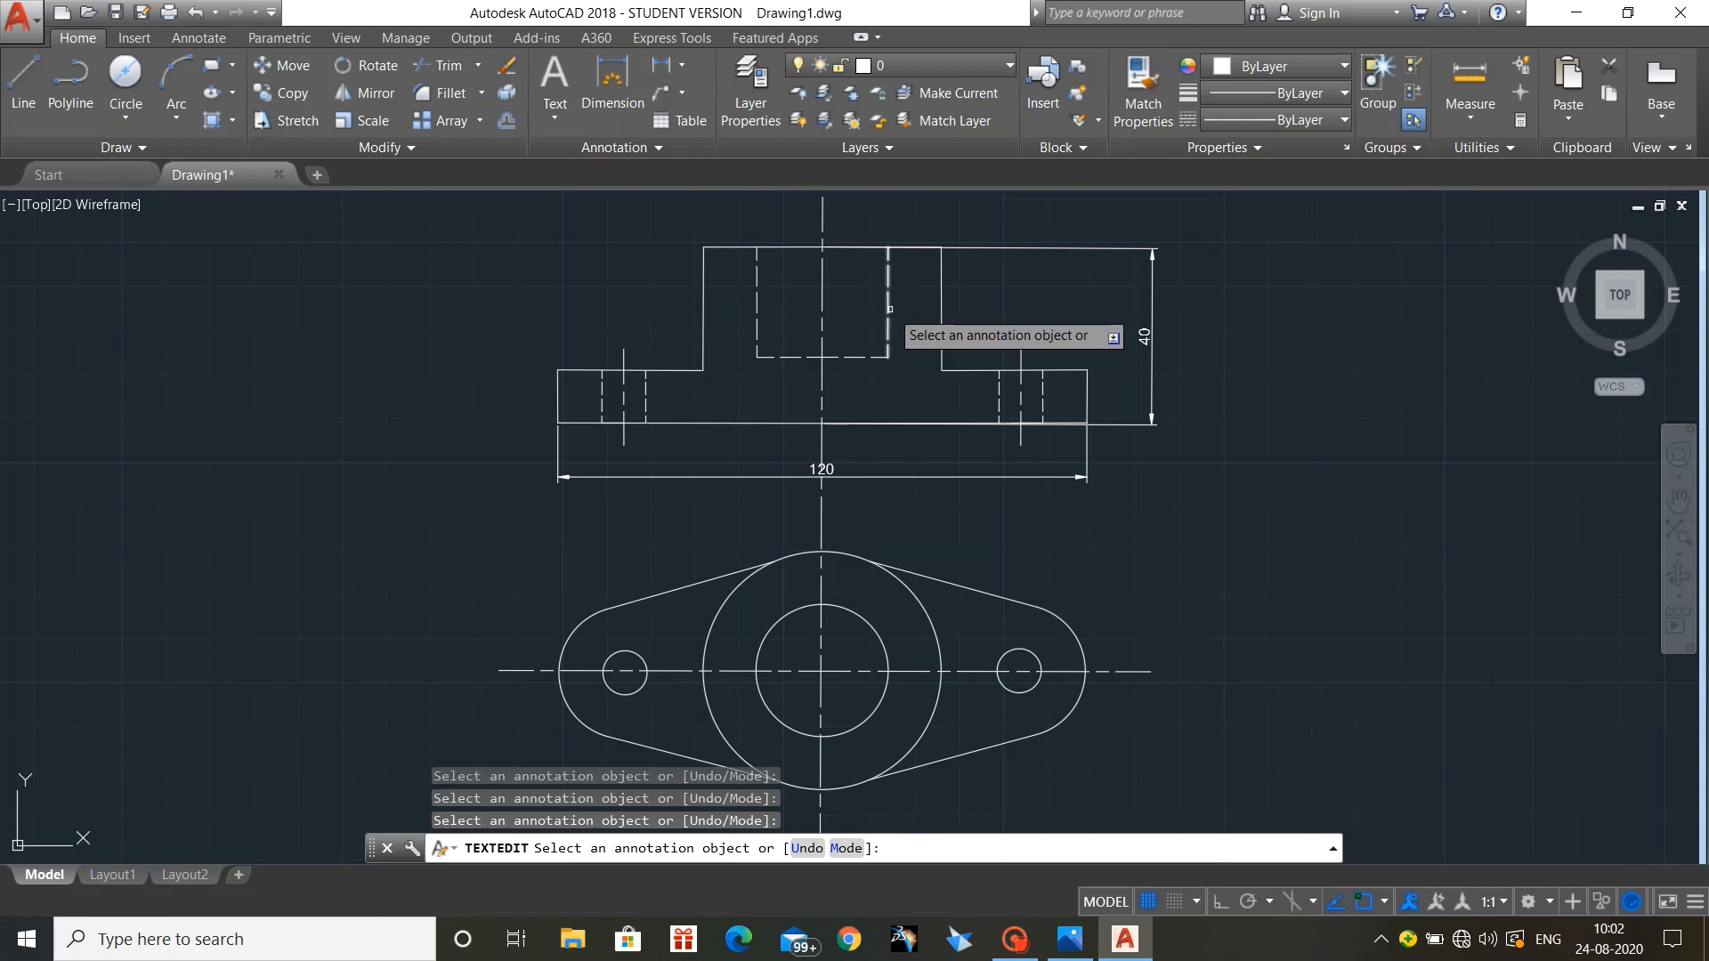
{"action": "key", "text": "Escape"}
{"action": "left_click", "coordinate": [611, 80]}
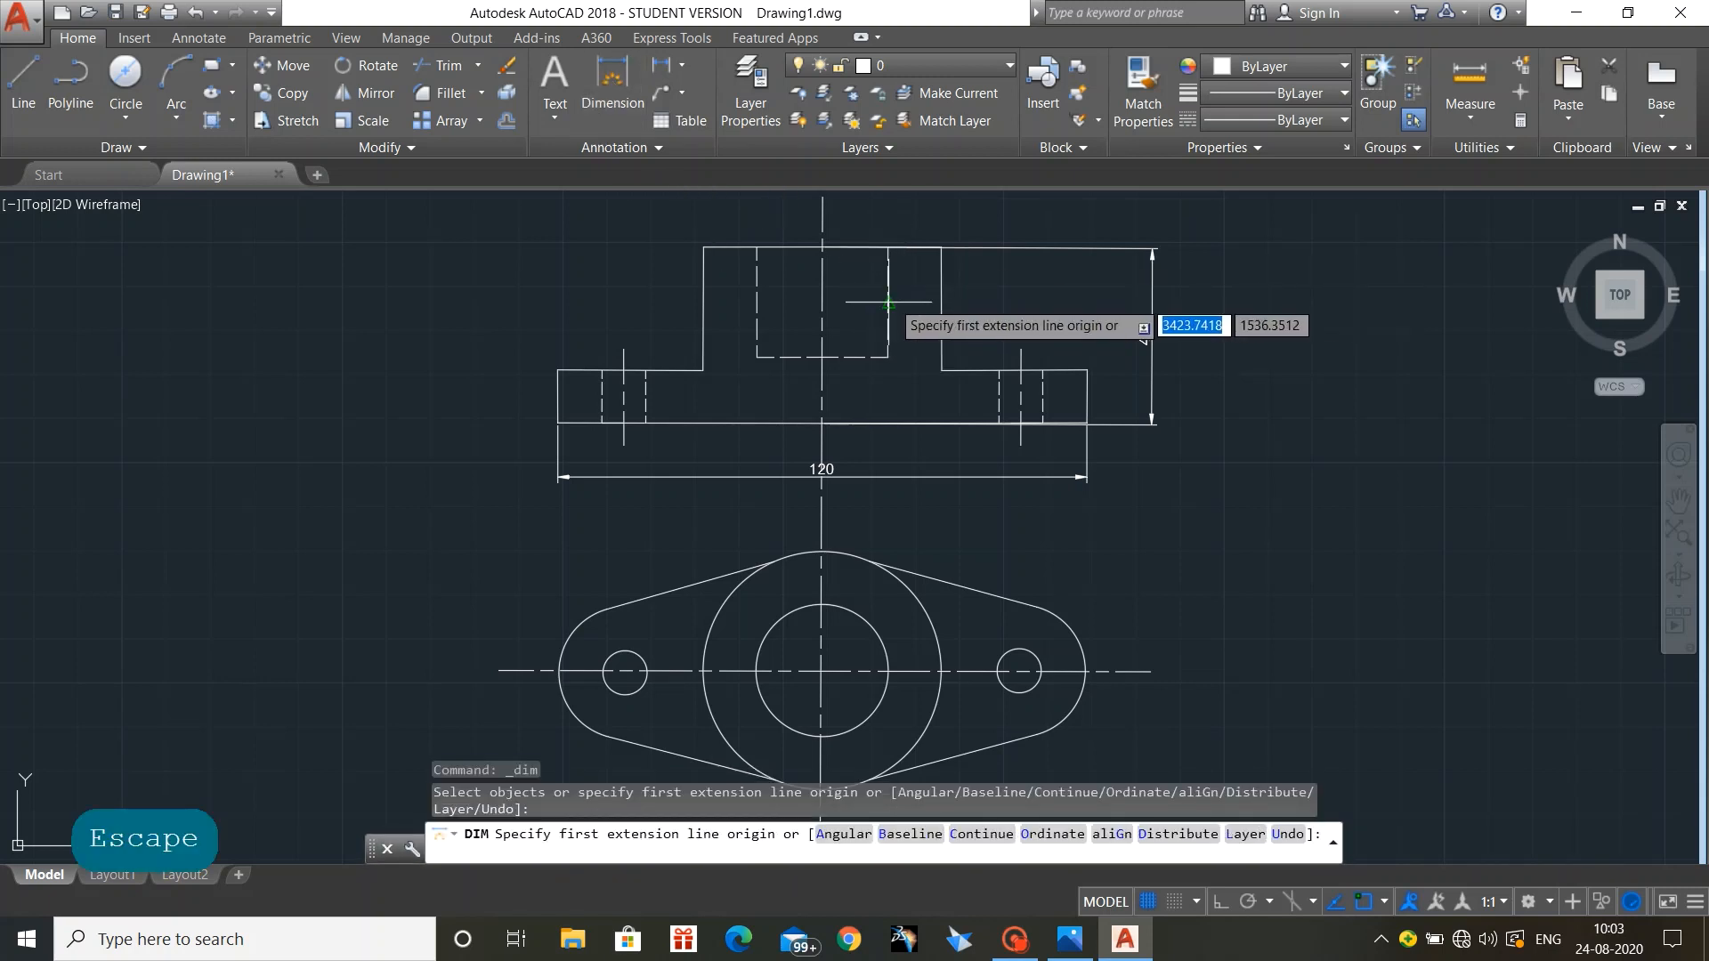
{"action": "left_click", "coordinate": [888, 304]}
{"action": "key", "text": "Escape"}
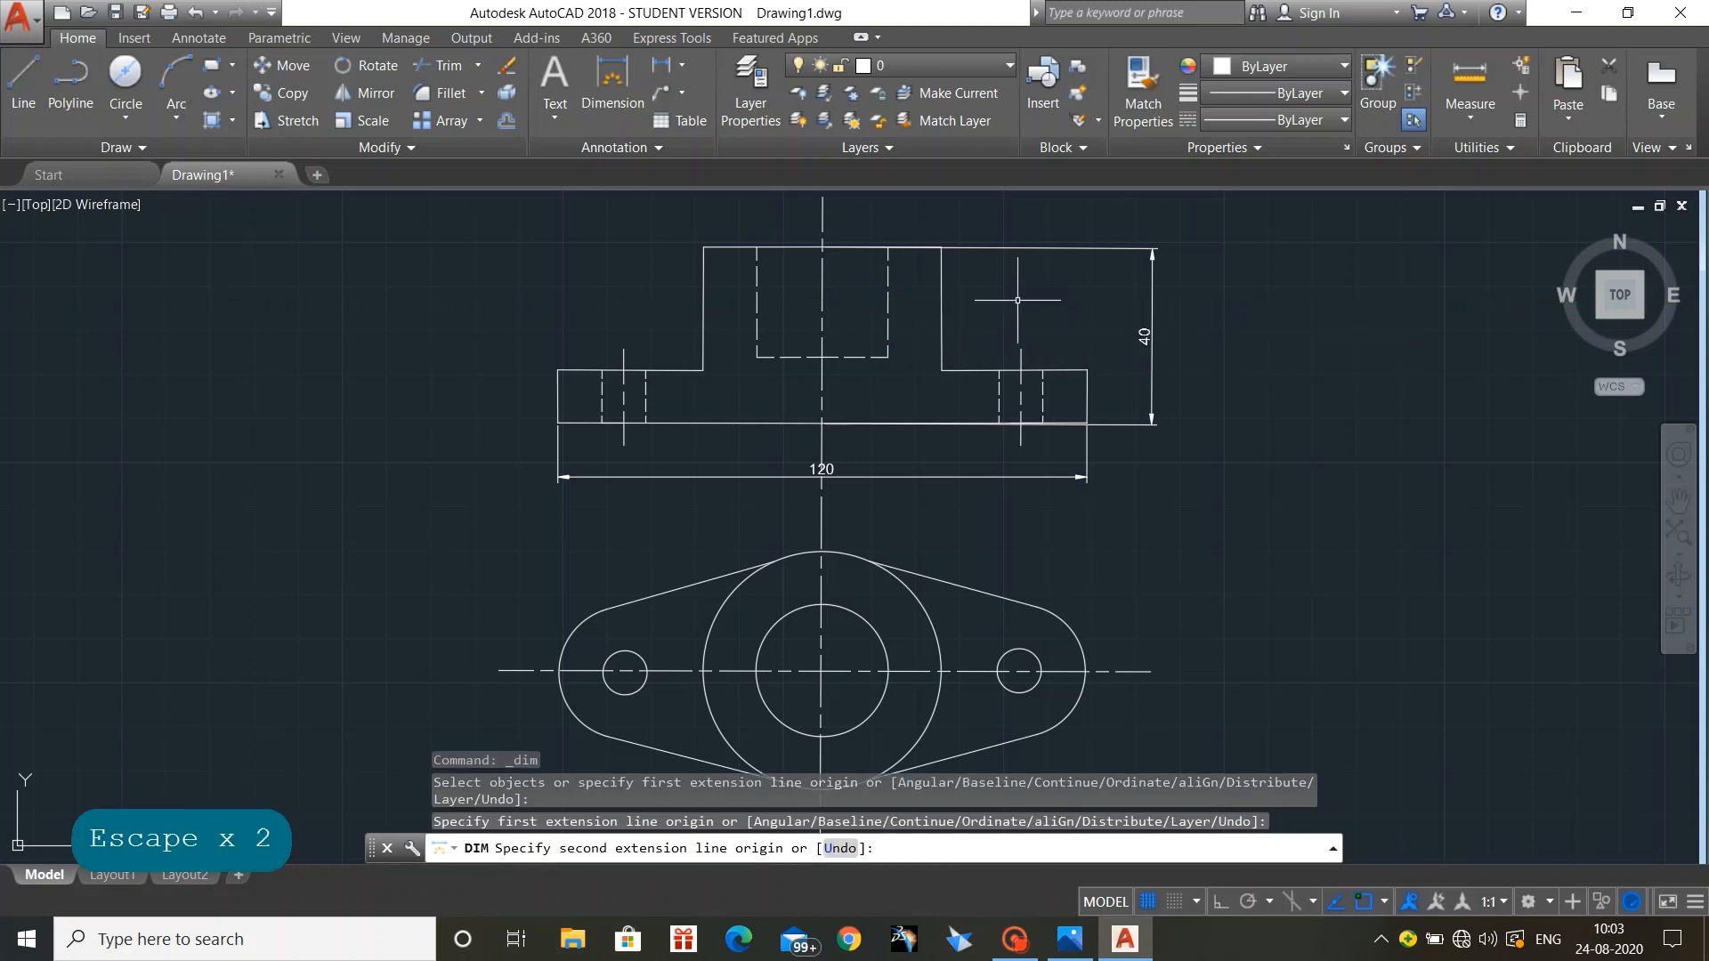
{"action": "left_click", "coordinate": [620, 86]}
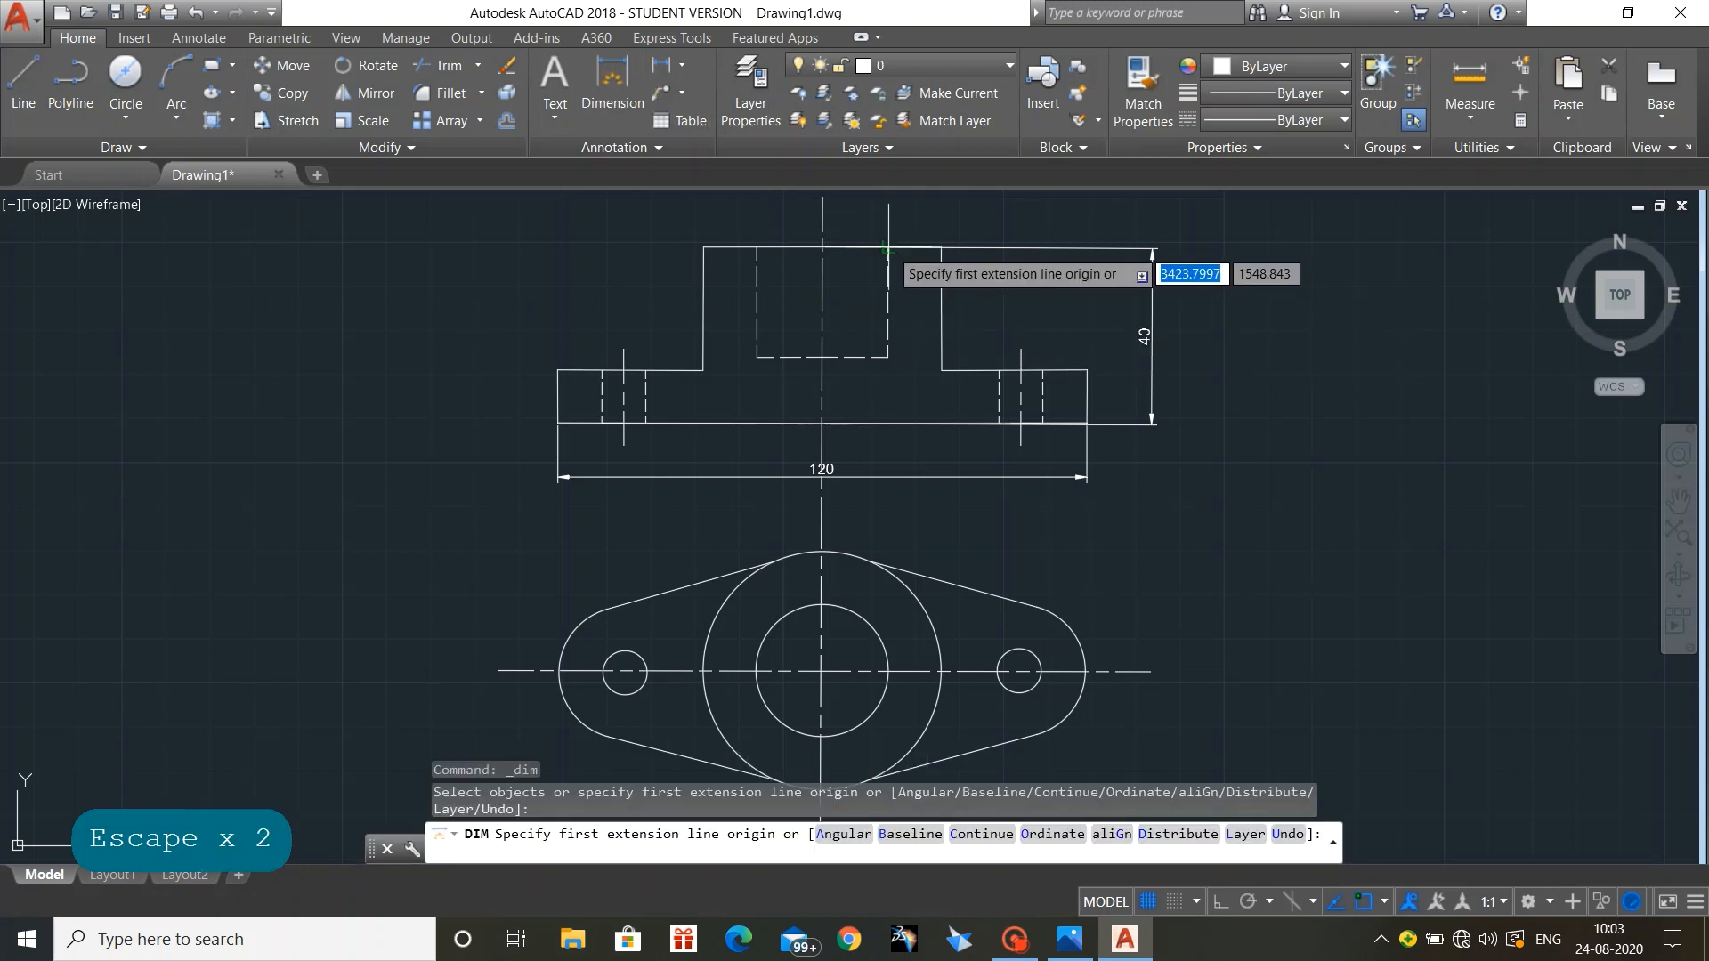
{"action": "left_click", "coordinate": [888, 248]}
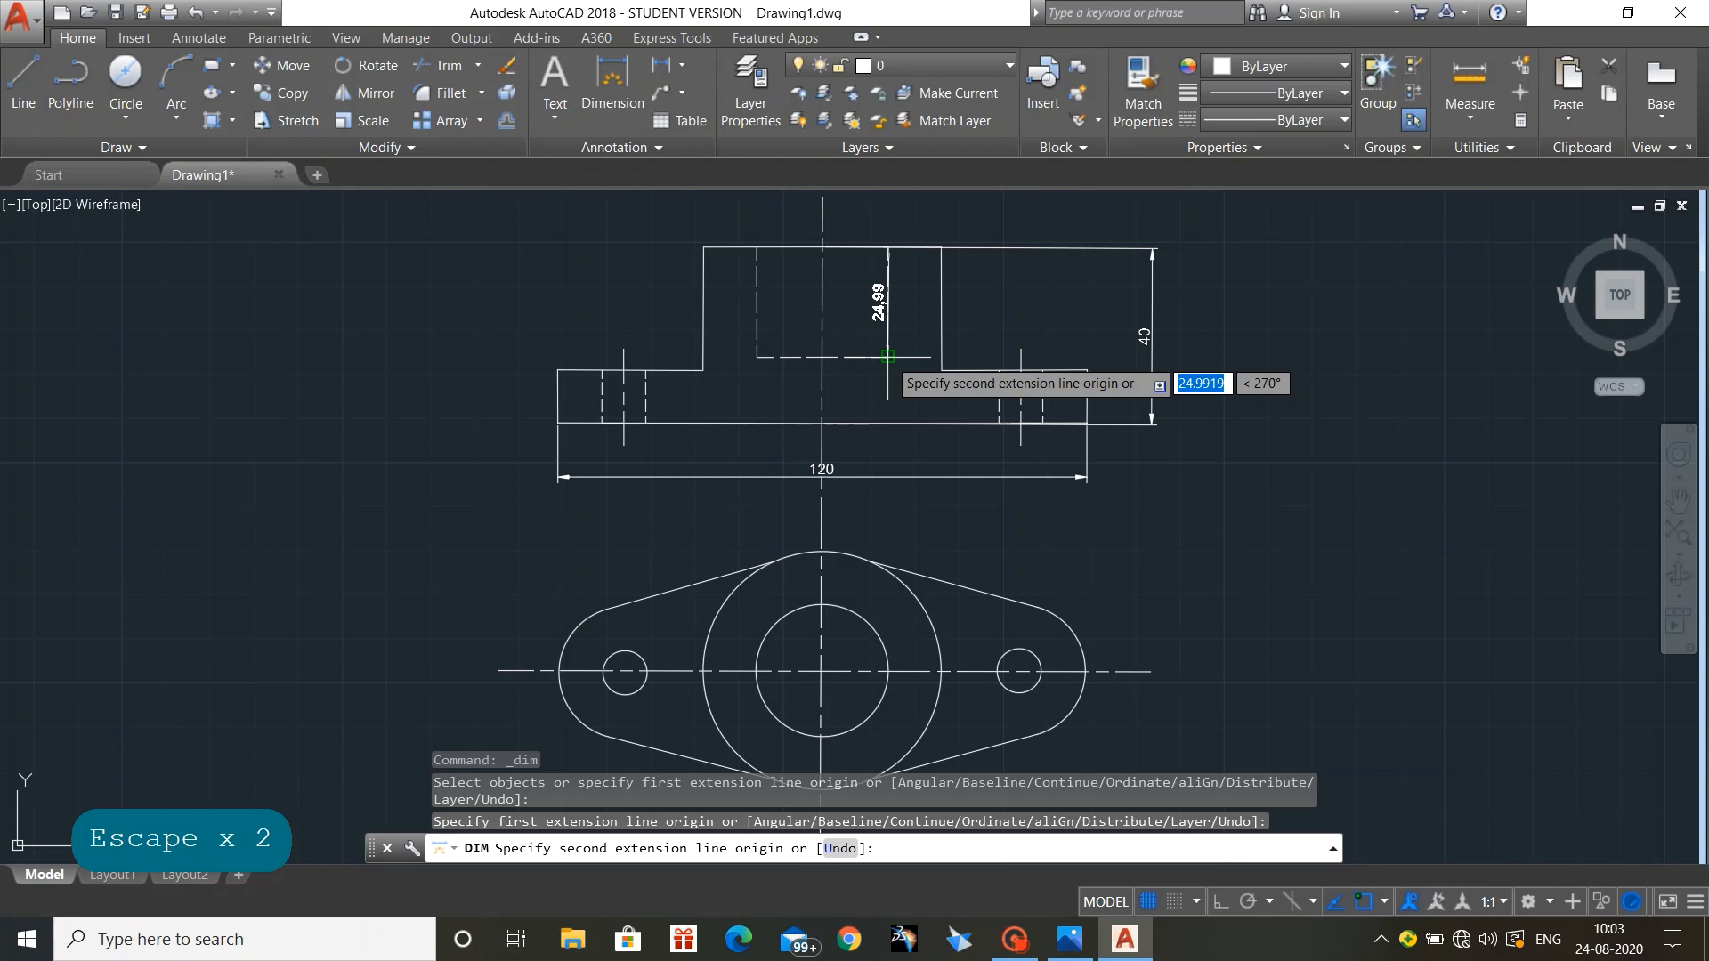
{"action": "key", "text": "Escape"}
Step: Dimension the hidden central bore's depth in the front view, placing the dimension line between the boss and the overall height dimension
{"action": "left_click", "coordinate": [604, 94]}
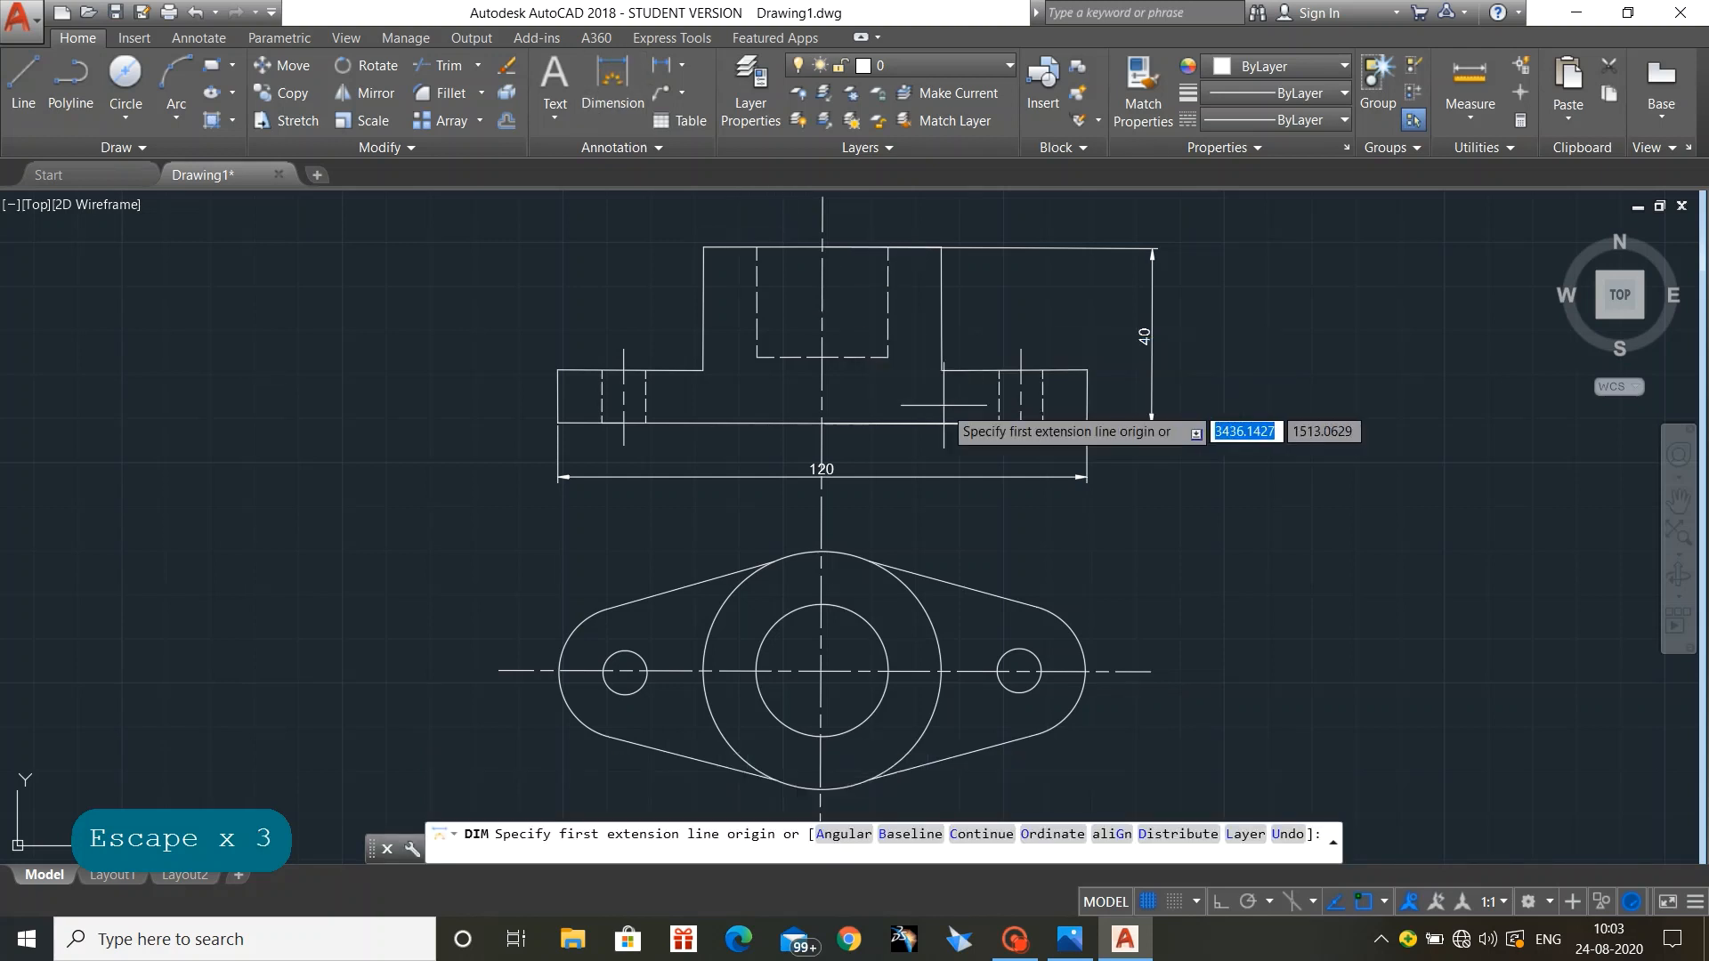
{"action": "left_click", "coordinate": [886, 356]}
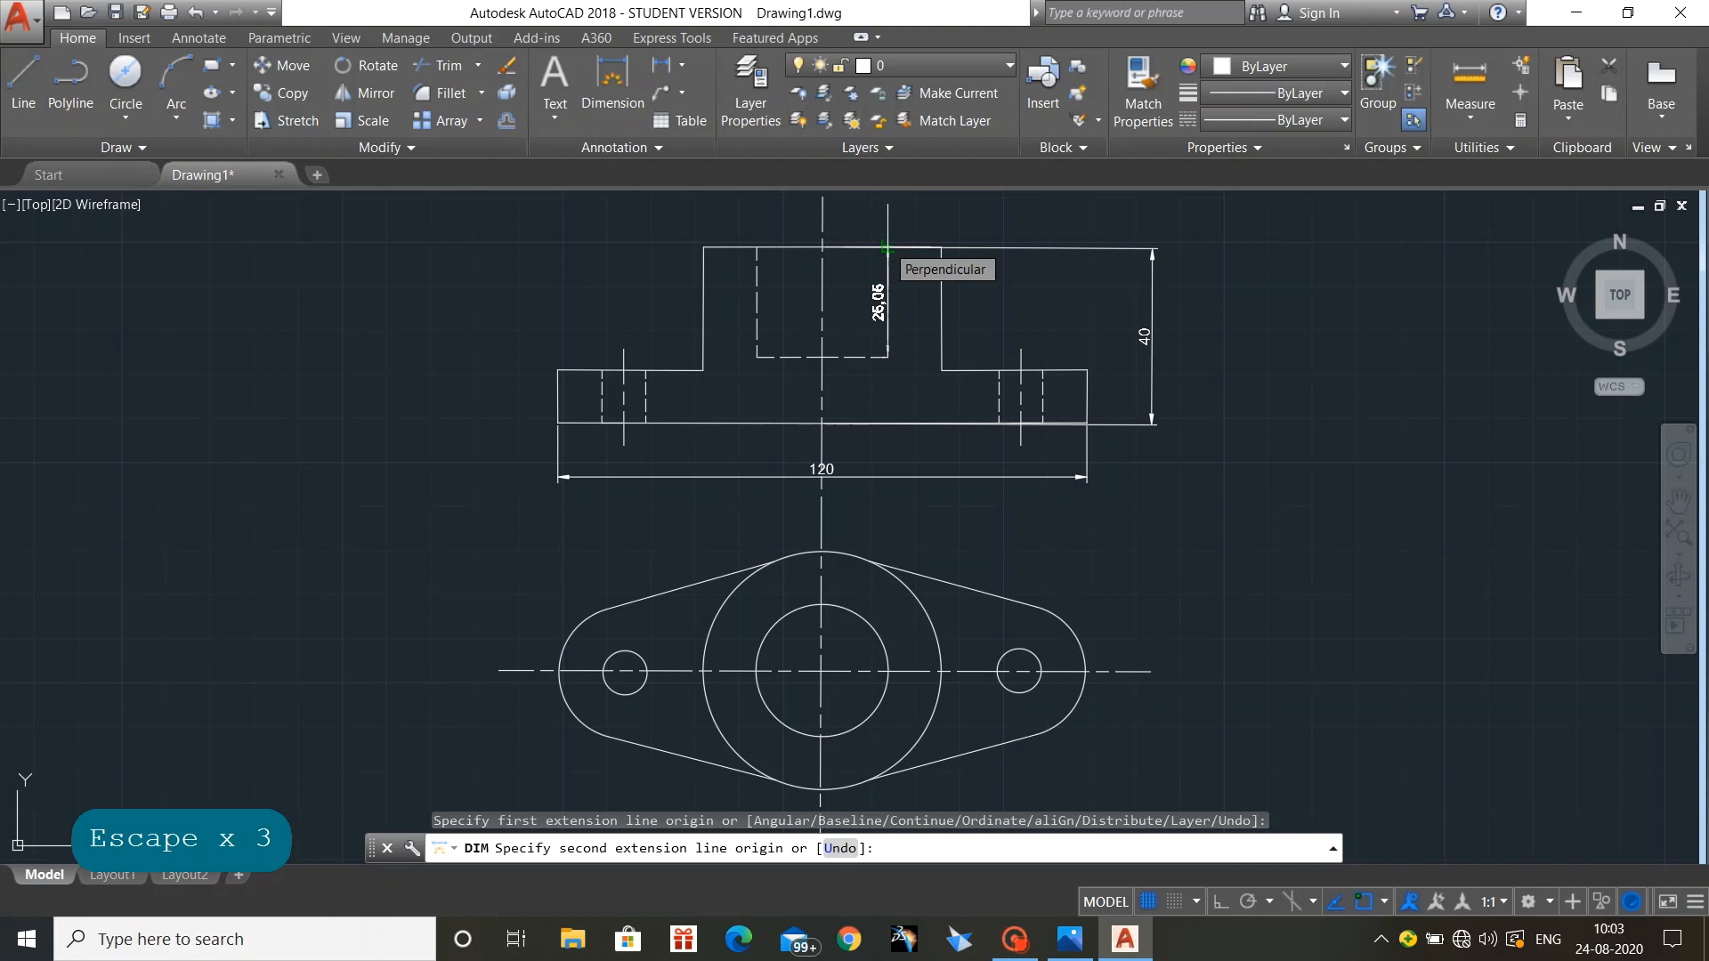
{"action": "left_click", "coordinate": [886, 247]}
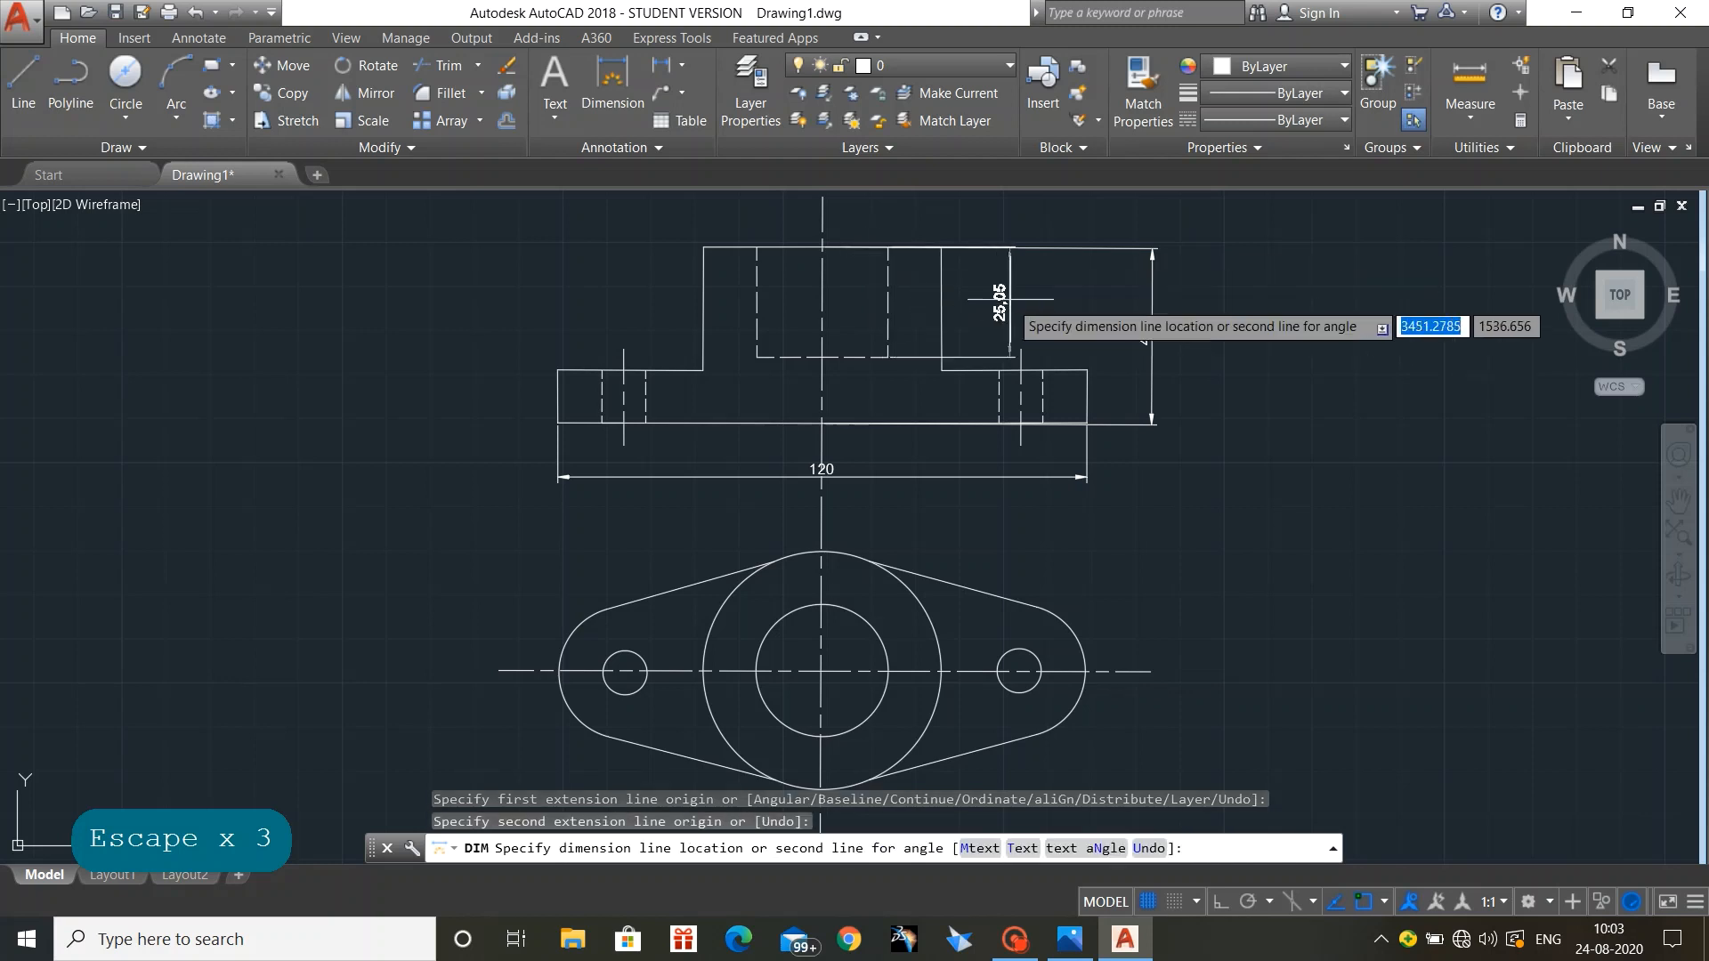
{"action": "left_click", "coordinate": [1079, 301]}
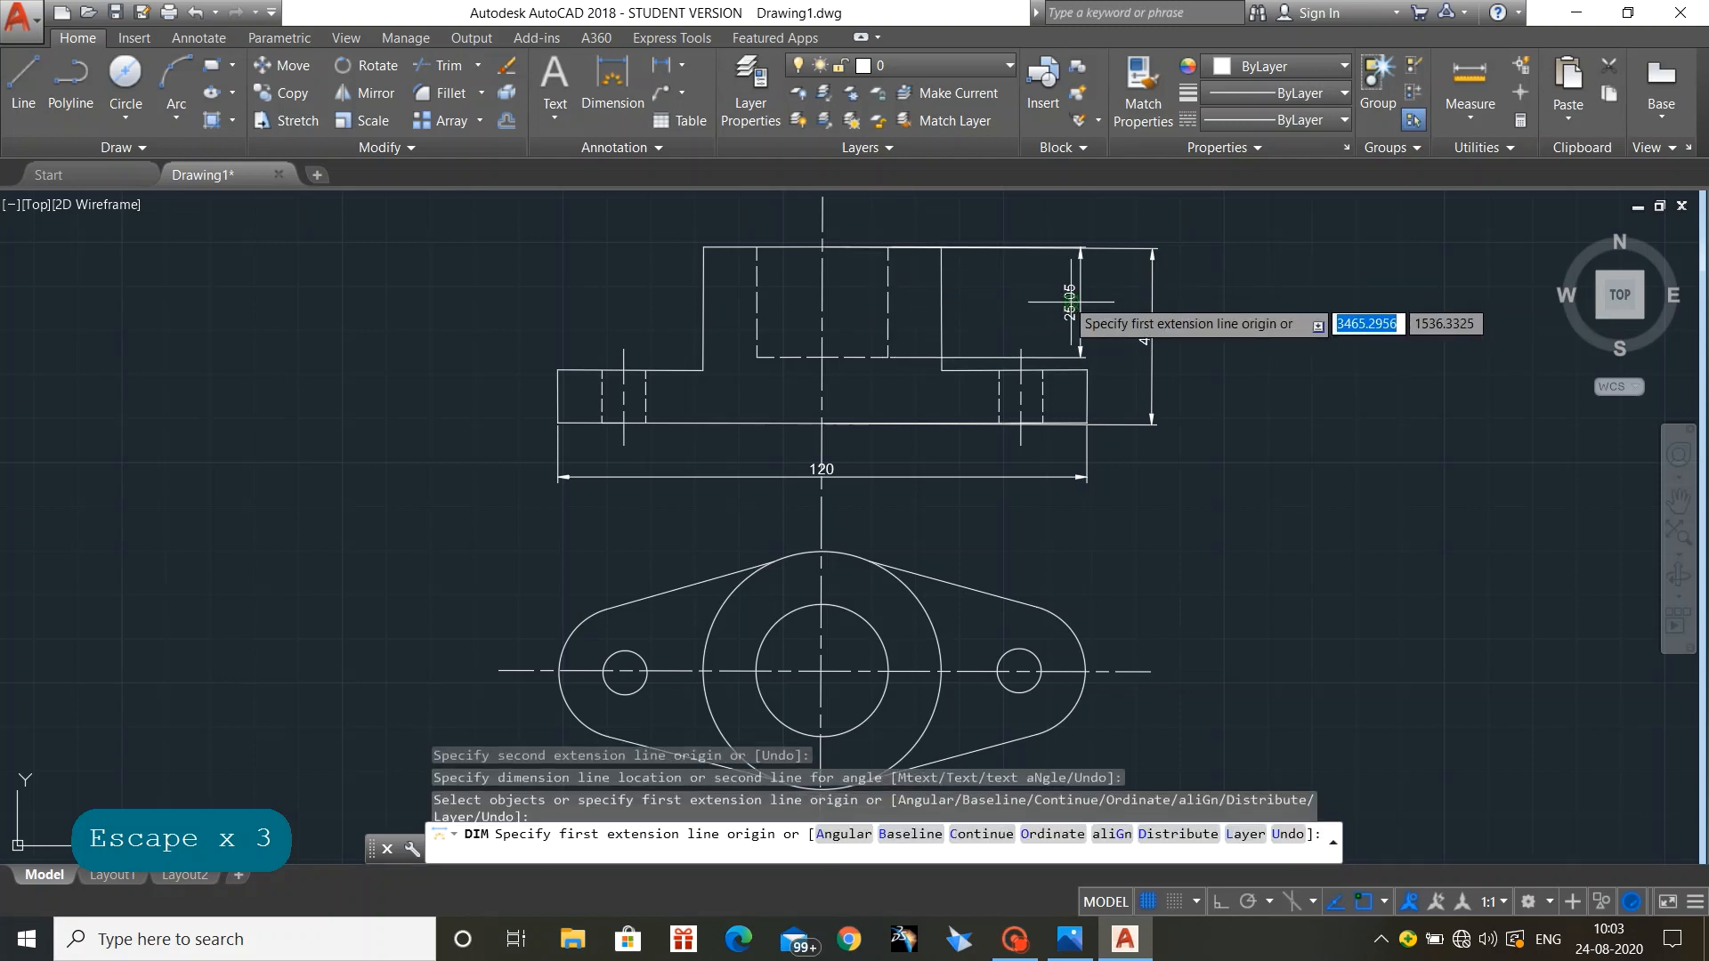
{"action": "key", "text": "Escape"}
Step: Override the text of the central bore's depth dimension with 25
{"action": "double_click", "coordinate": [1071, 303]}
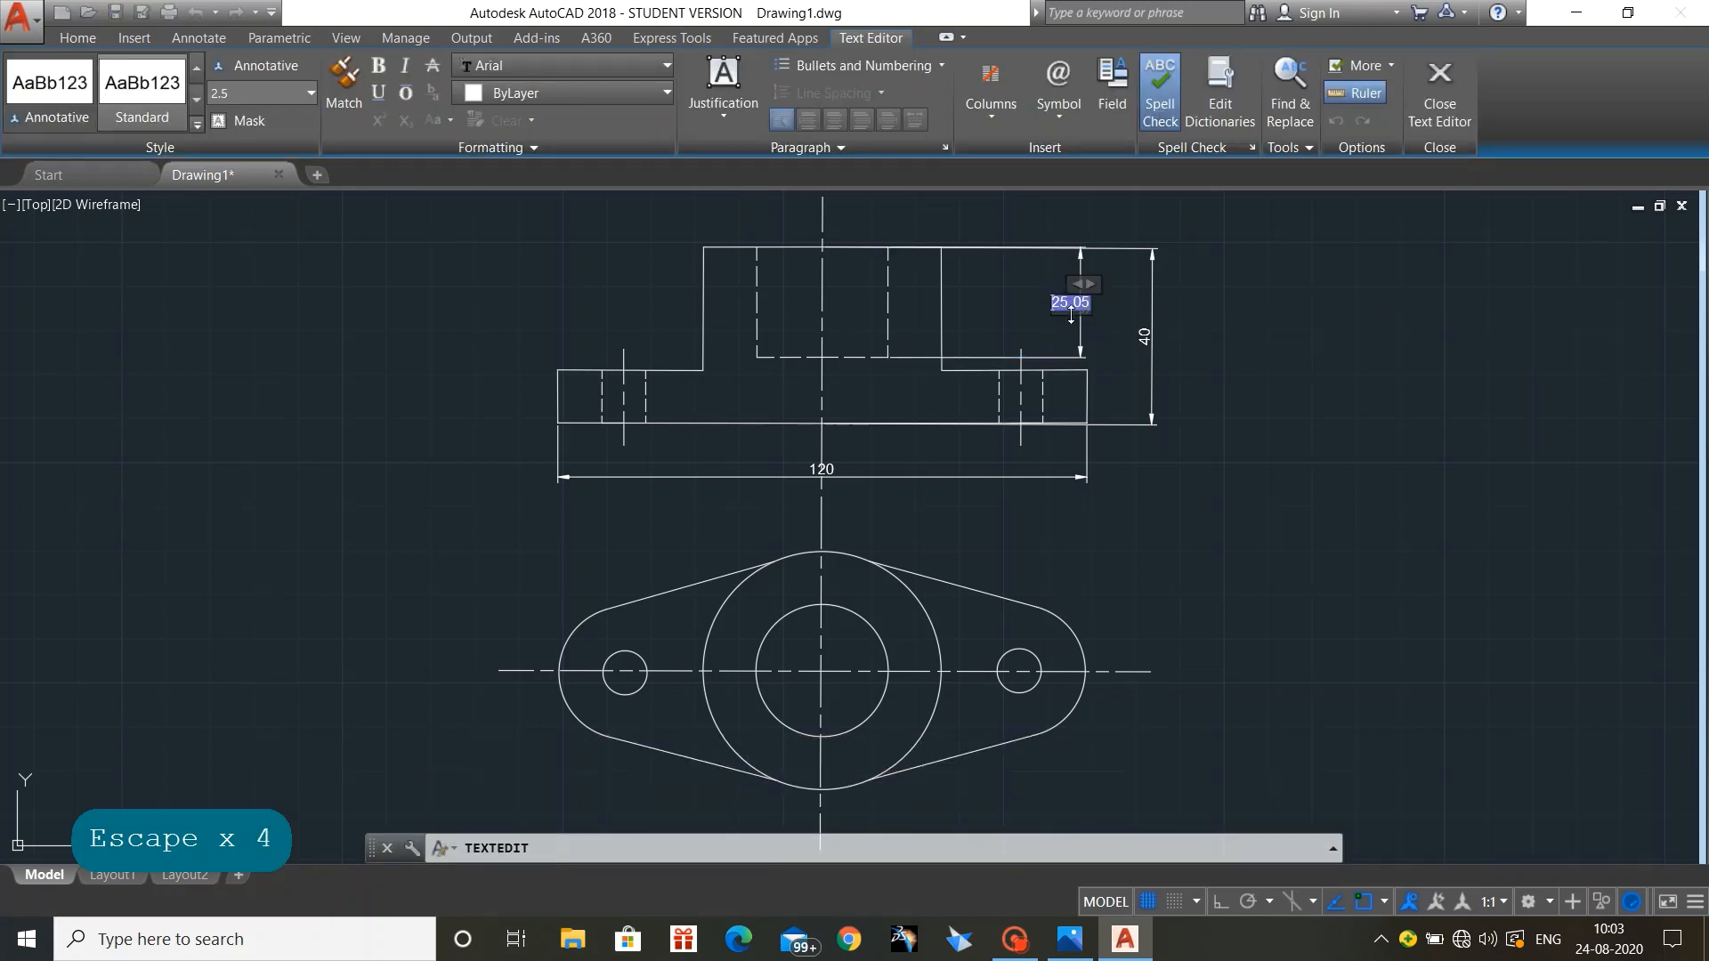
{"action": "key", "text": "Right"}
{"action": "key", "text": "Right"}
{"action": "key", "text": "BackSpace"}
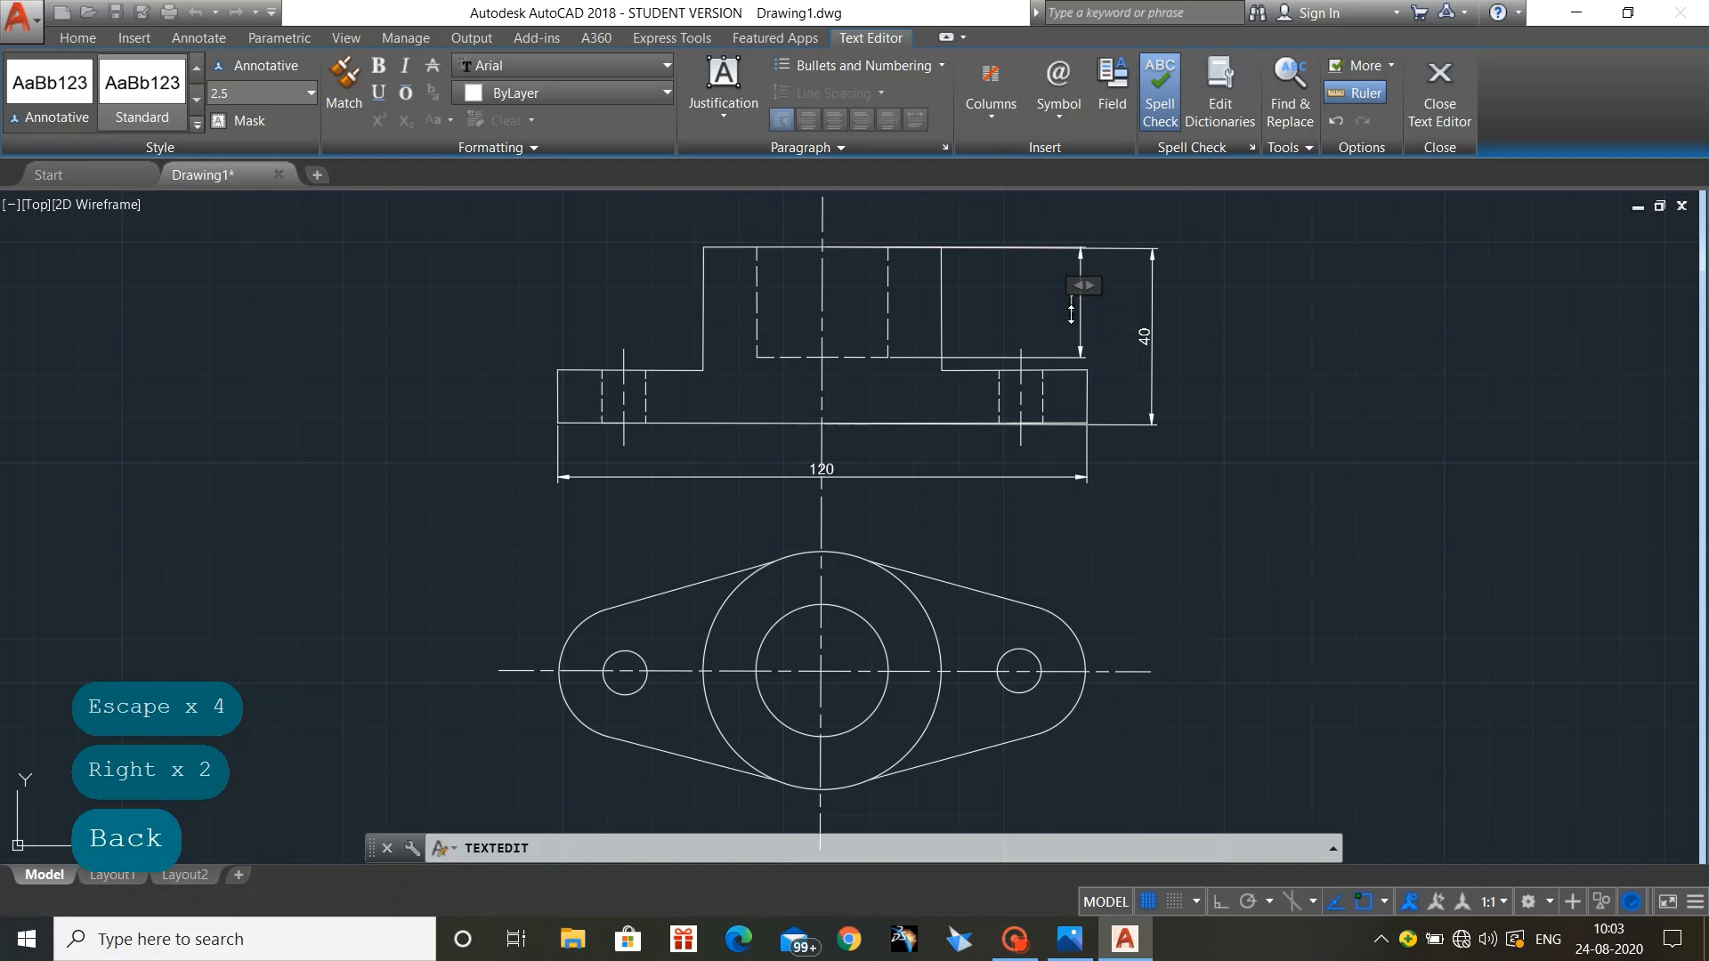
{"action": "type", "text": "25"}
{"action": "key", "text": "Return"}
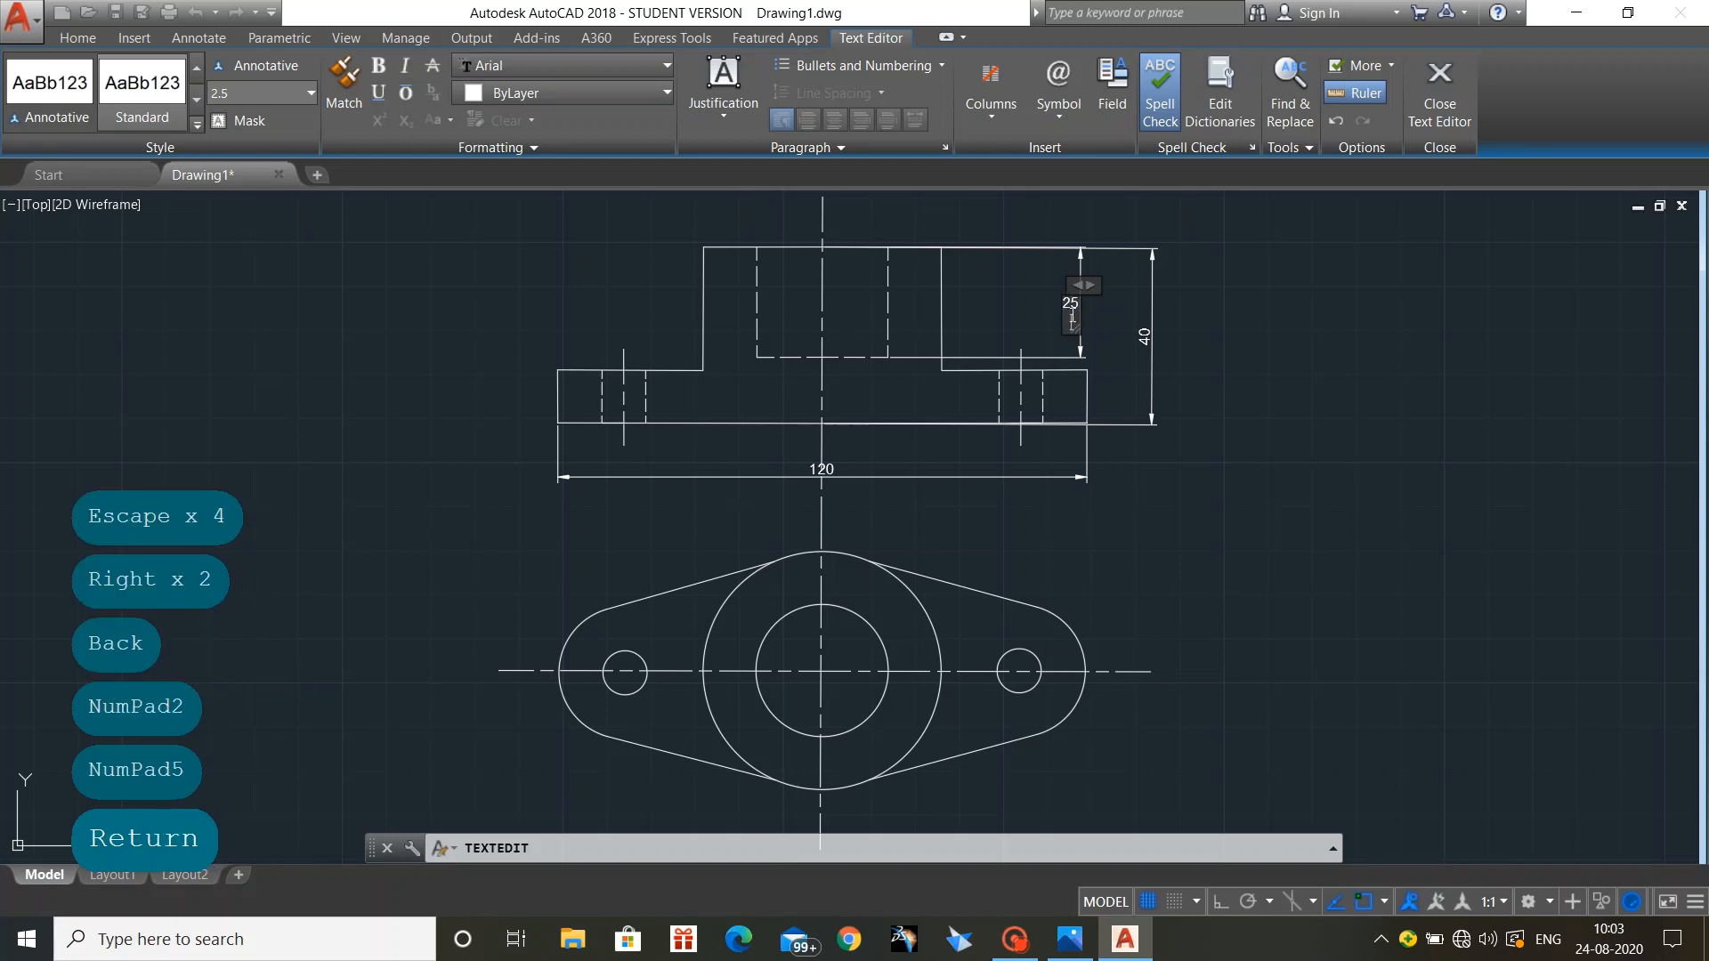
{"action": "key", "text": "BackSpace"}
{"action": "key", "text": "Escape"}
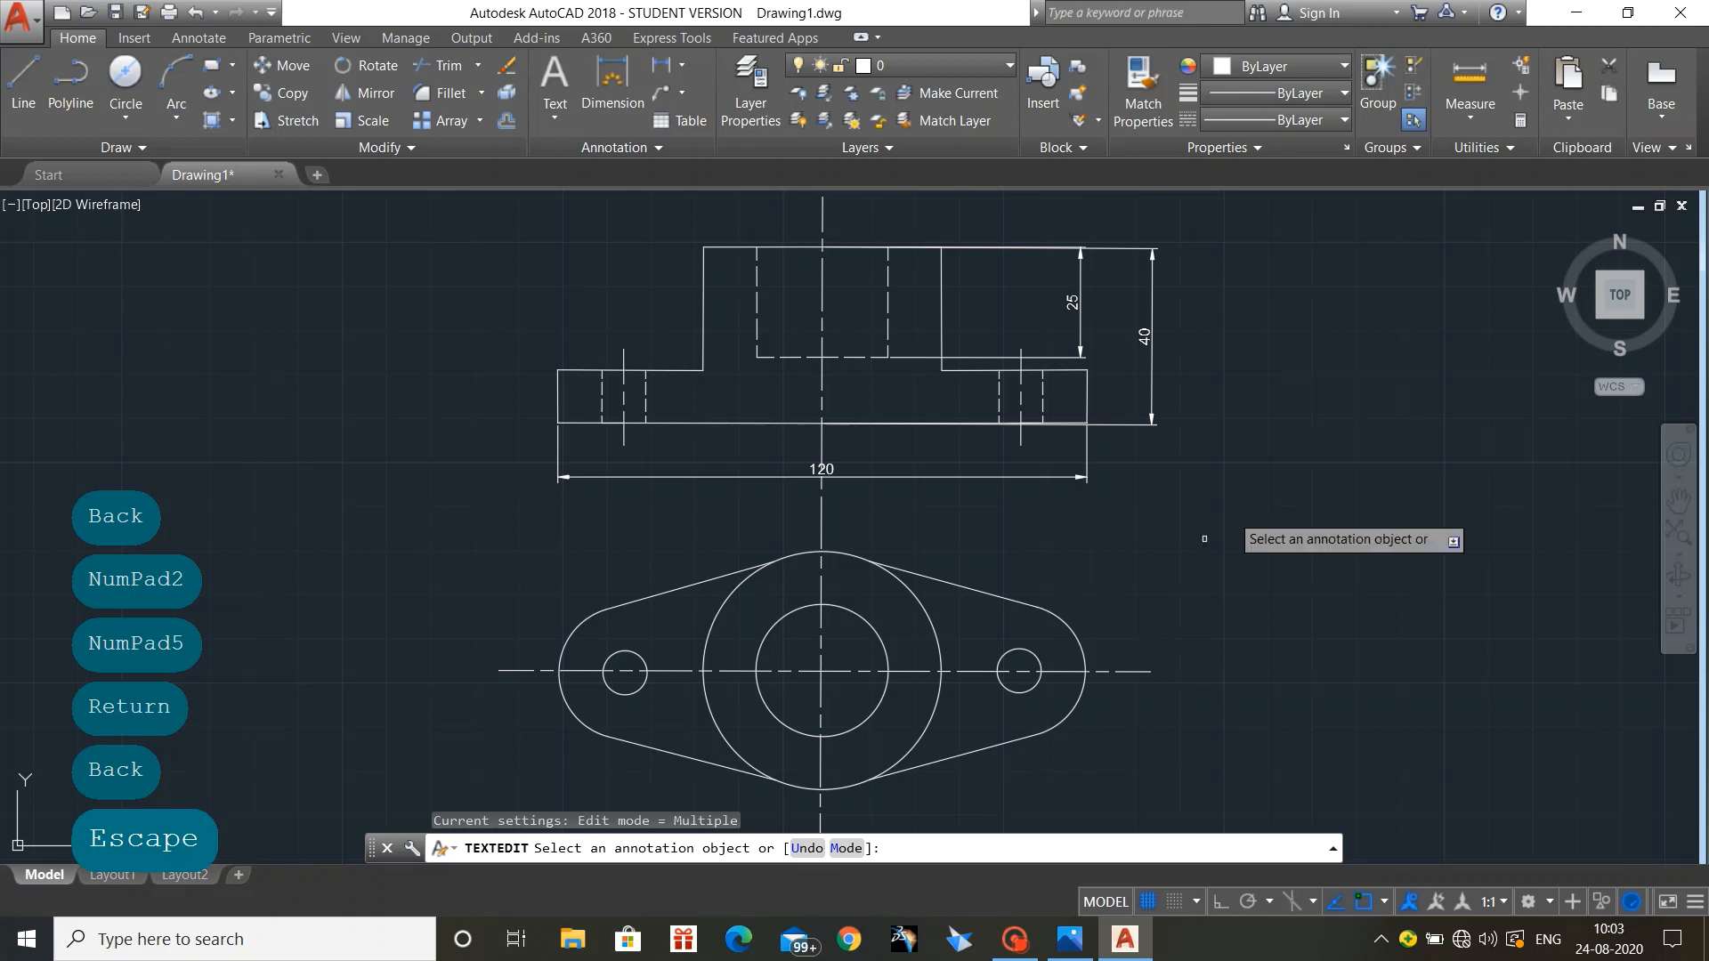
{"action": "left_click", "coordinate": [1015, 939]}
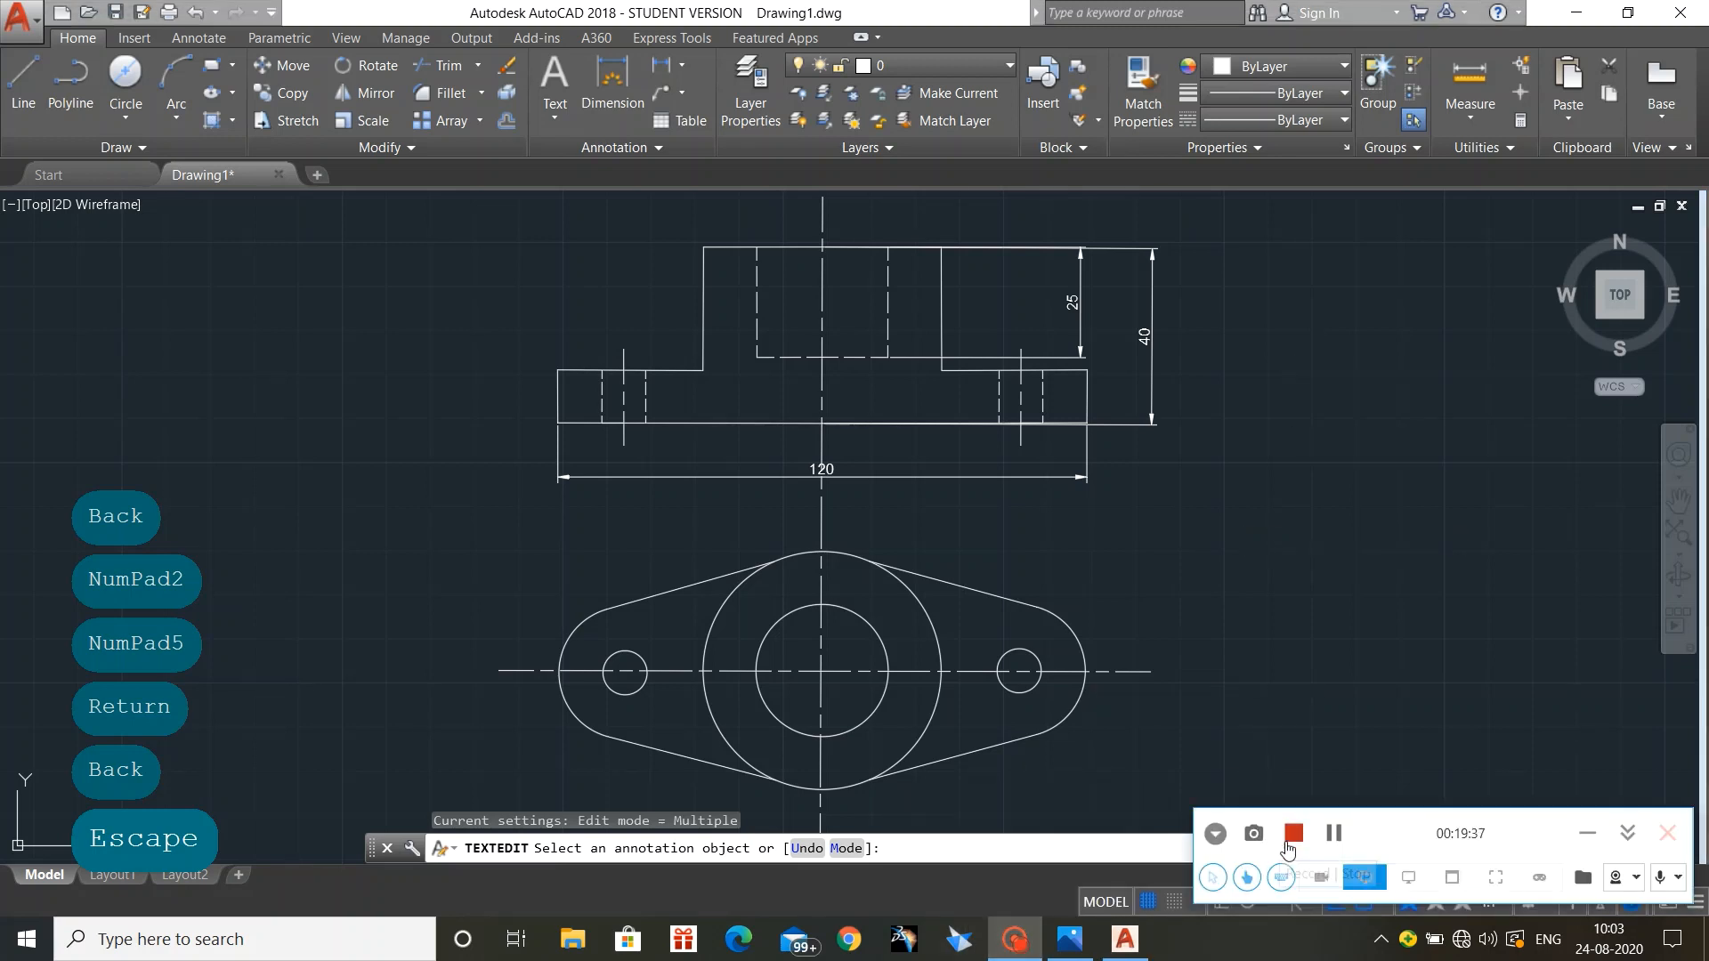
{"action": "left_click", "coordinate": [1287, 847]}
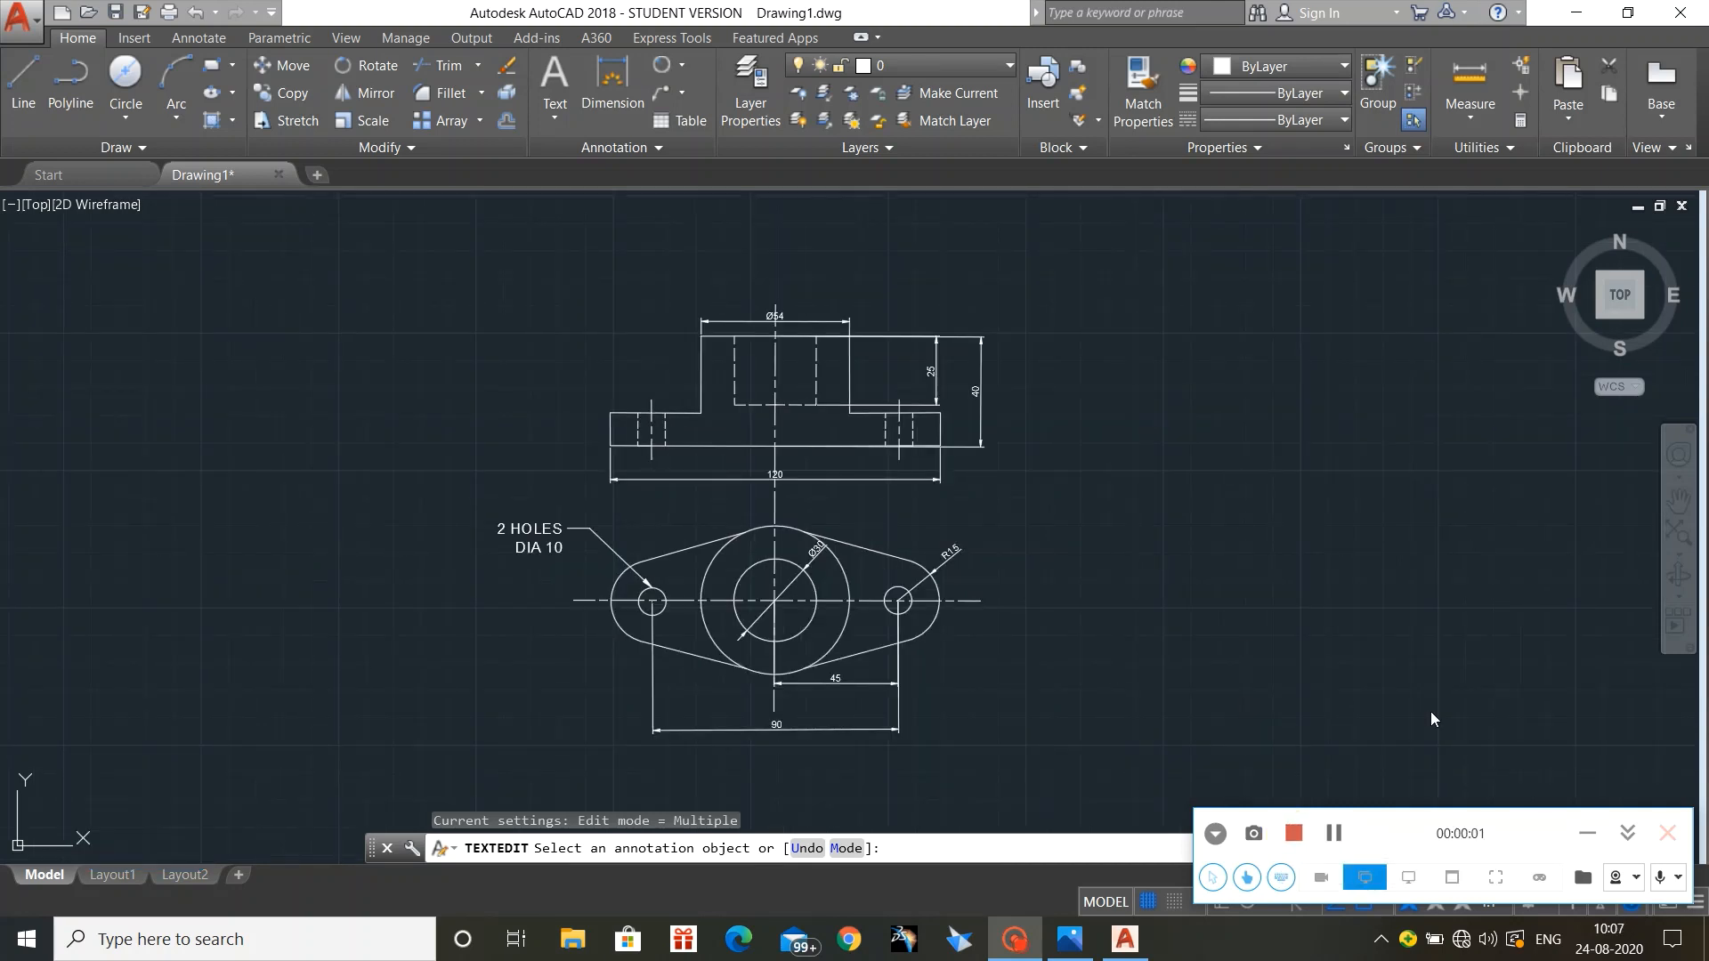
Step: Minimize the screen recorder's control window and end the dimension text editing command
{"action": "left_click", "coordinate": [1577, 836]}
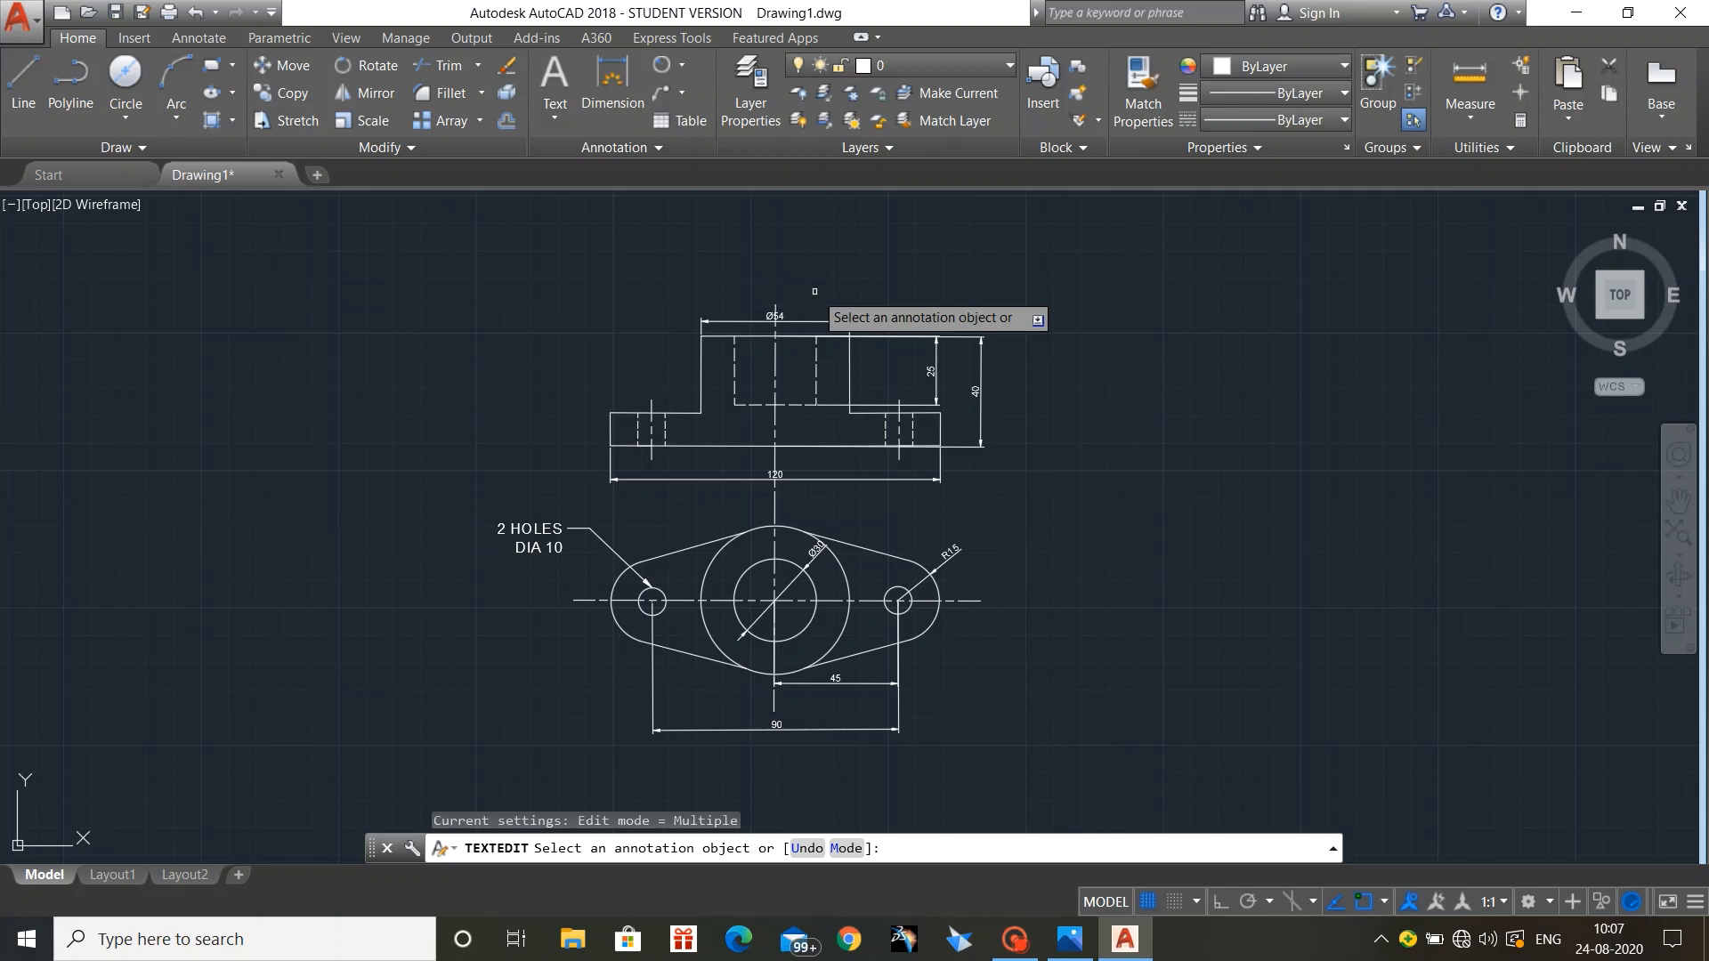
{"action": "key", "text": "Escape"}
{"action": "key", "text": "Escape"}
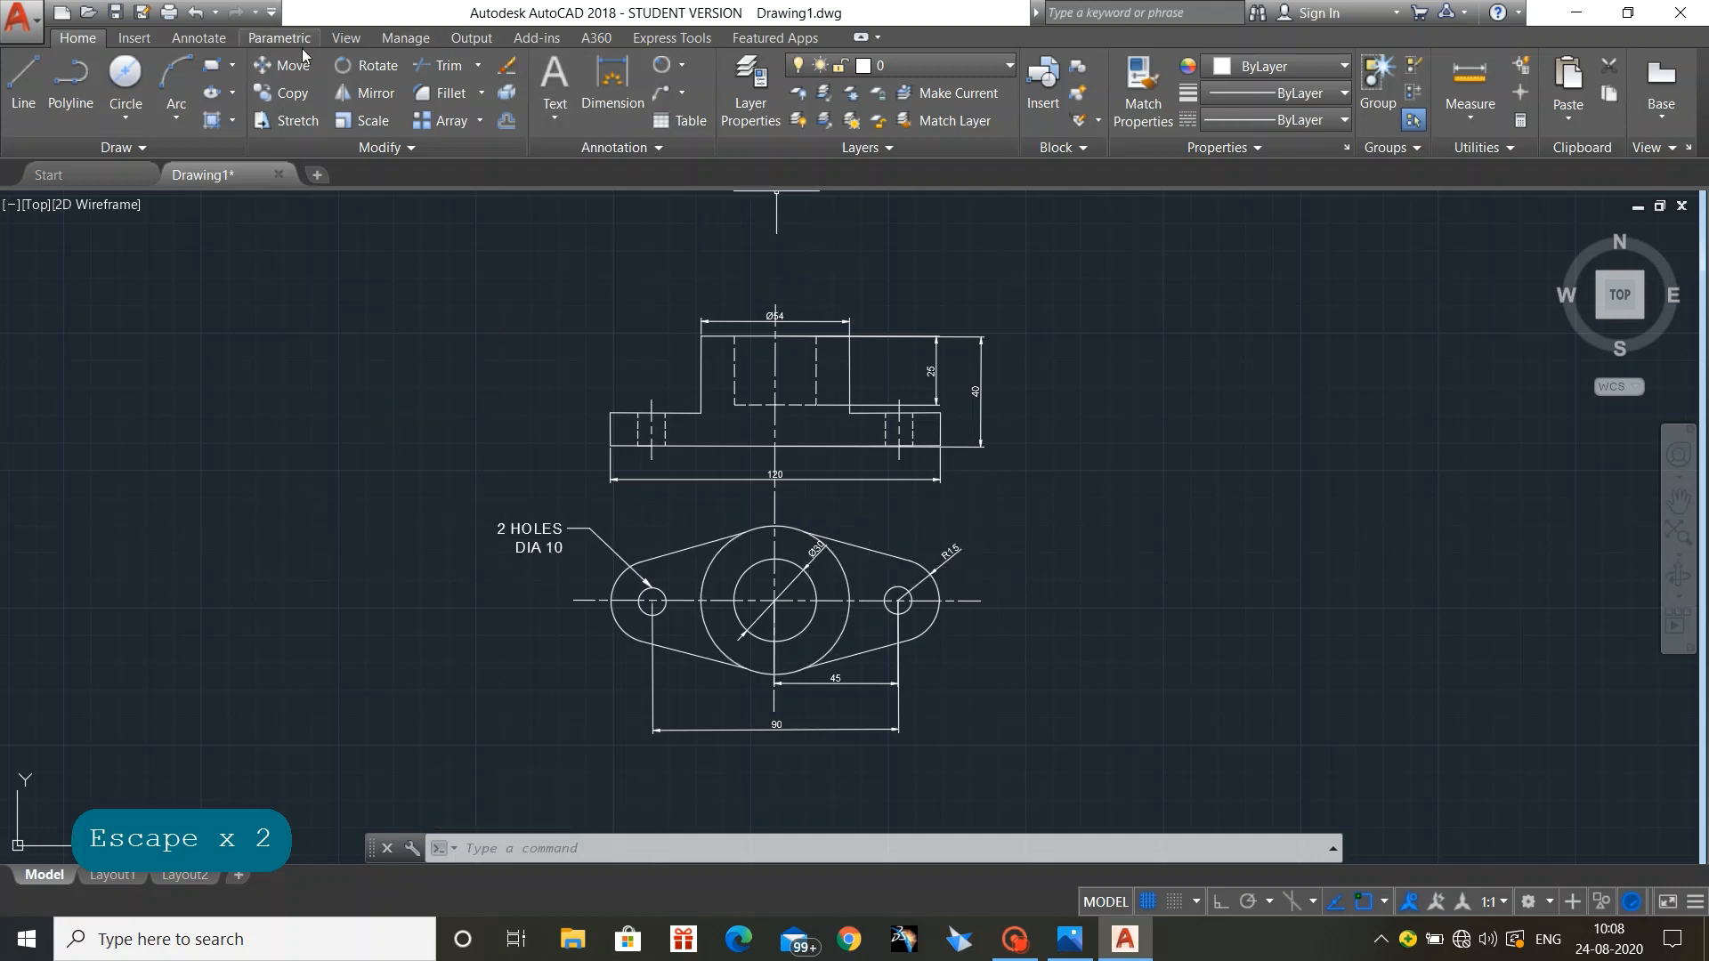
{"action": "left_click", "coordinate": [213, 39]}
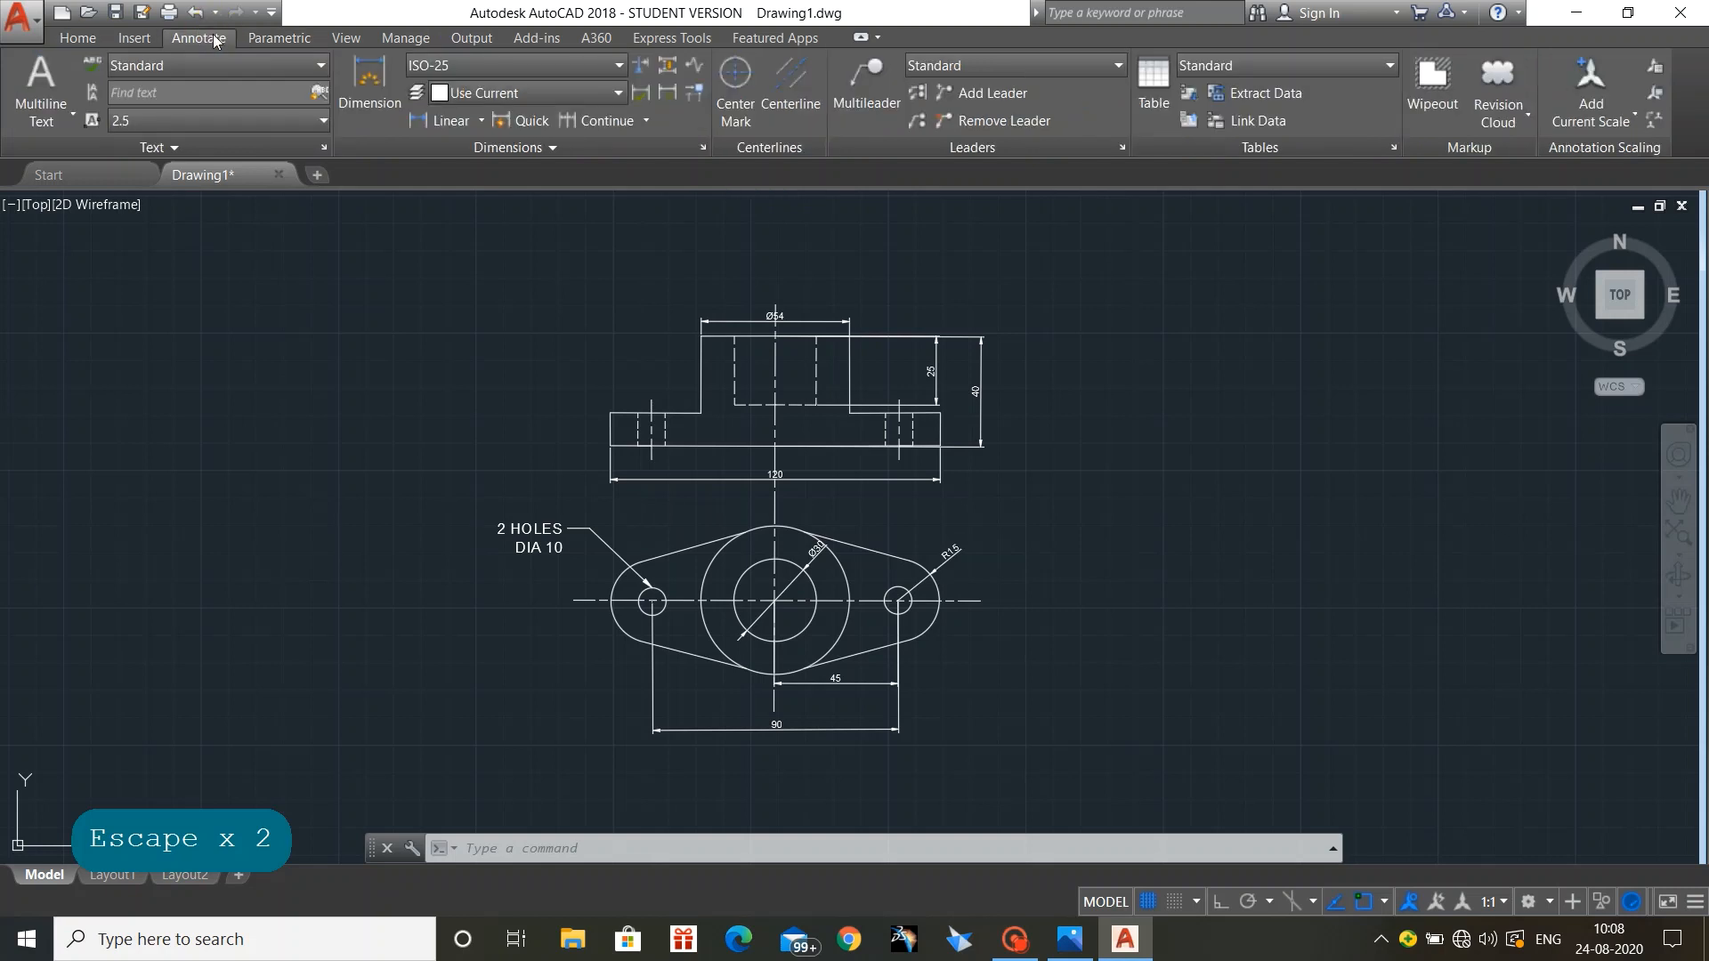
{"action": "left_click", "coordinate": [267, 38]}
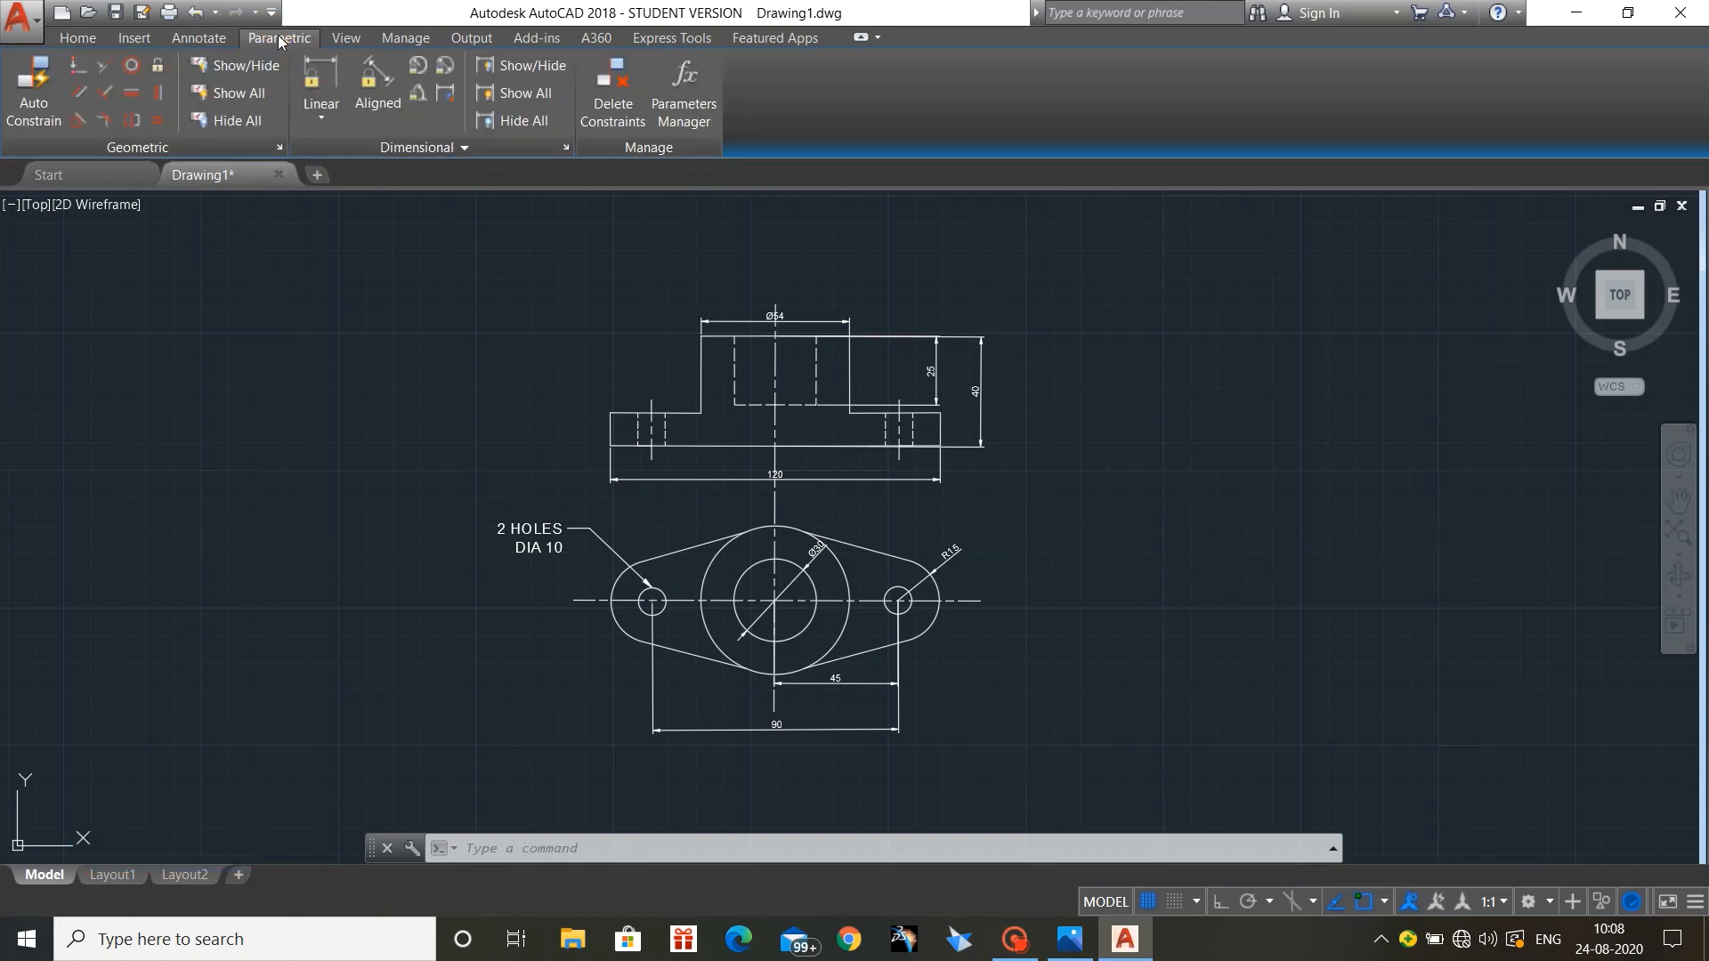
{"action": "left_click", "coordinate": [344, 37]}
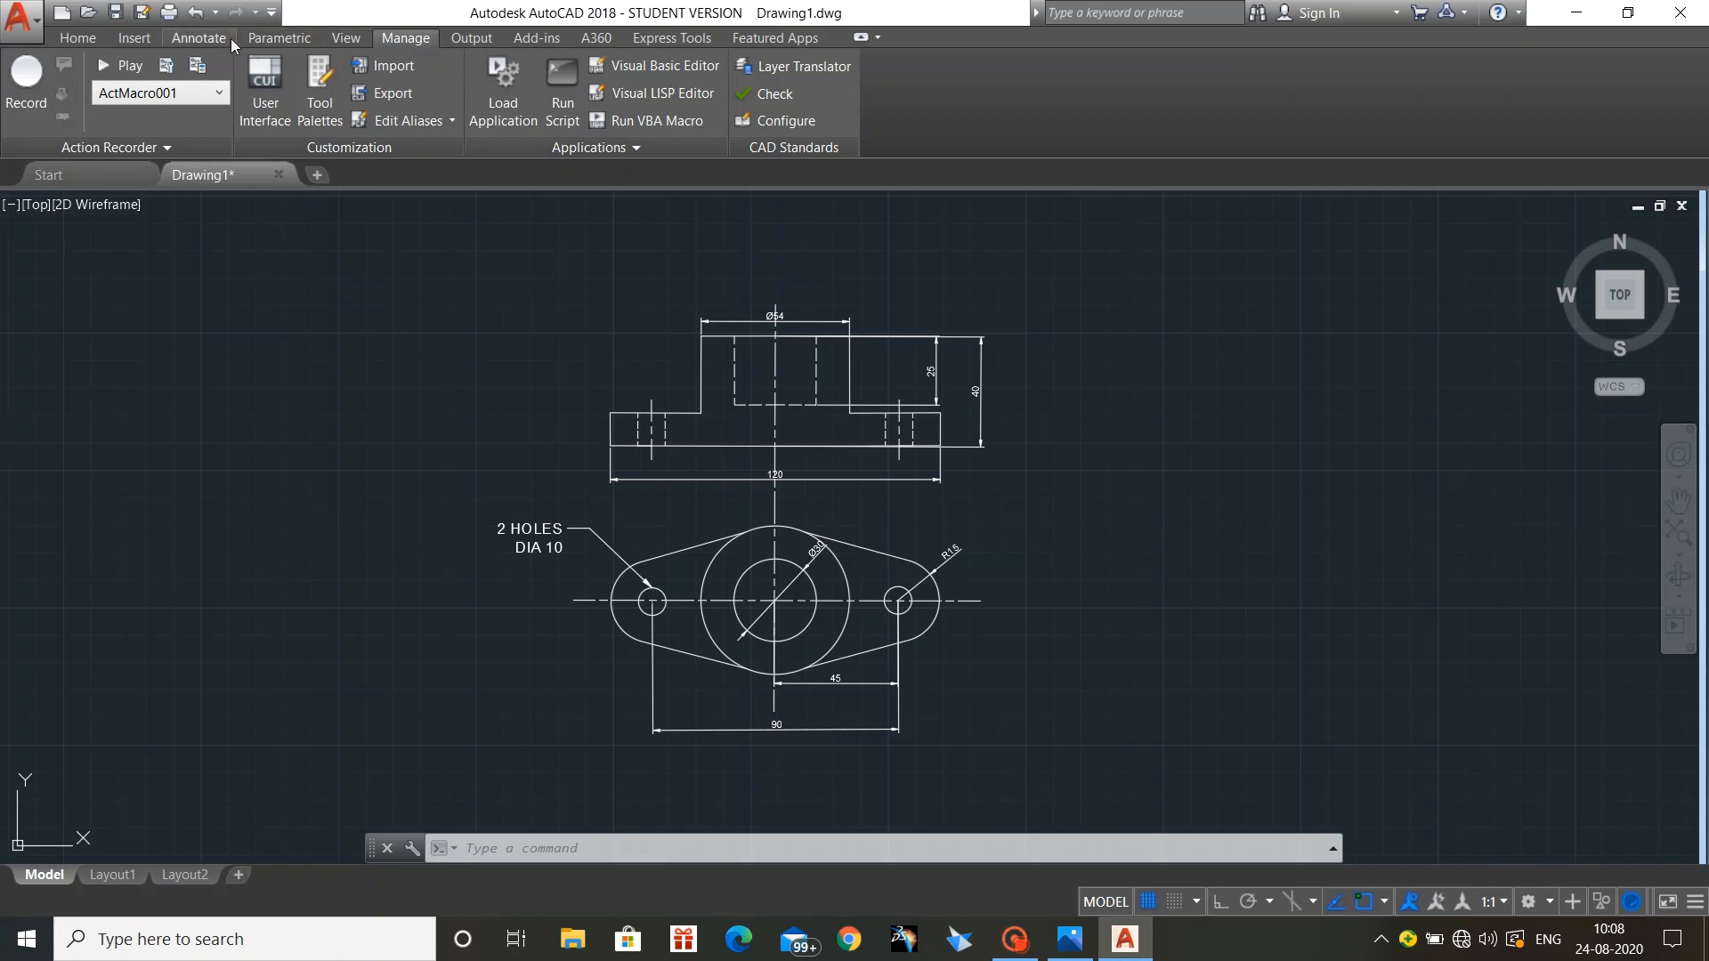
{"action": "left_click", "coordinate": [142, 38]}
{"action": "left_click", "coordinate": [195, 40]}
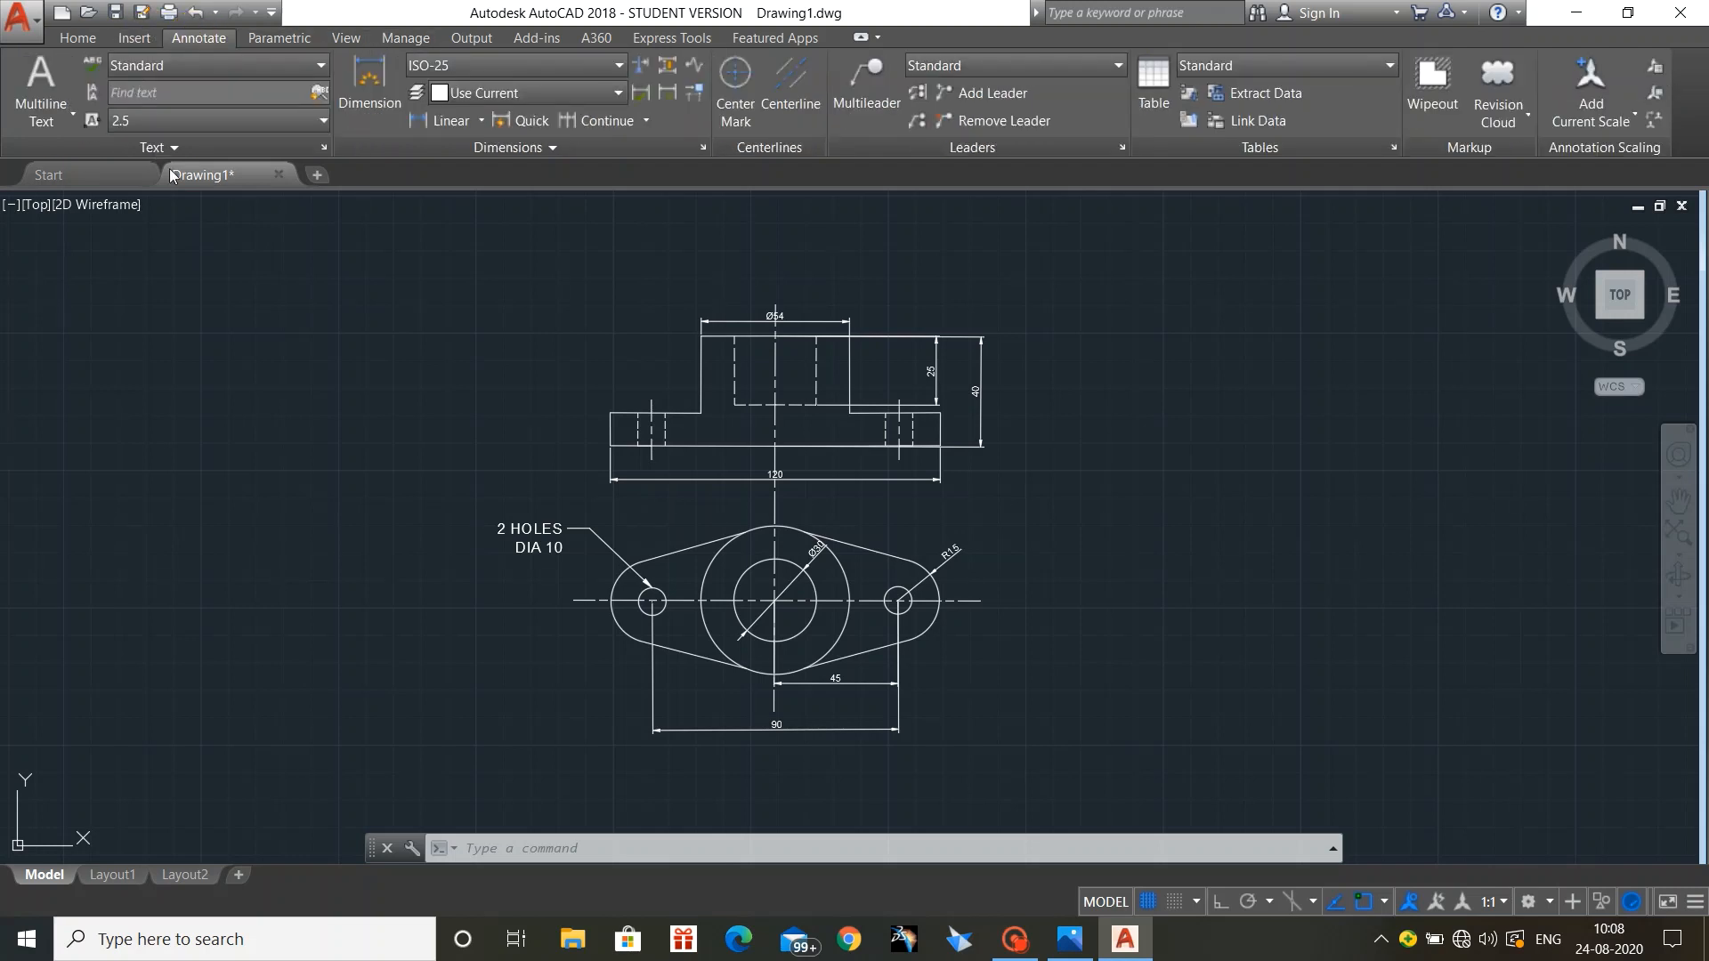
{"action": "left_click", "coordinate": [182, 142]}
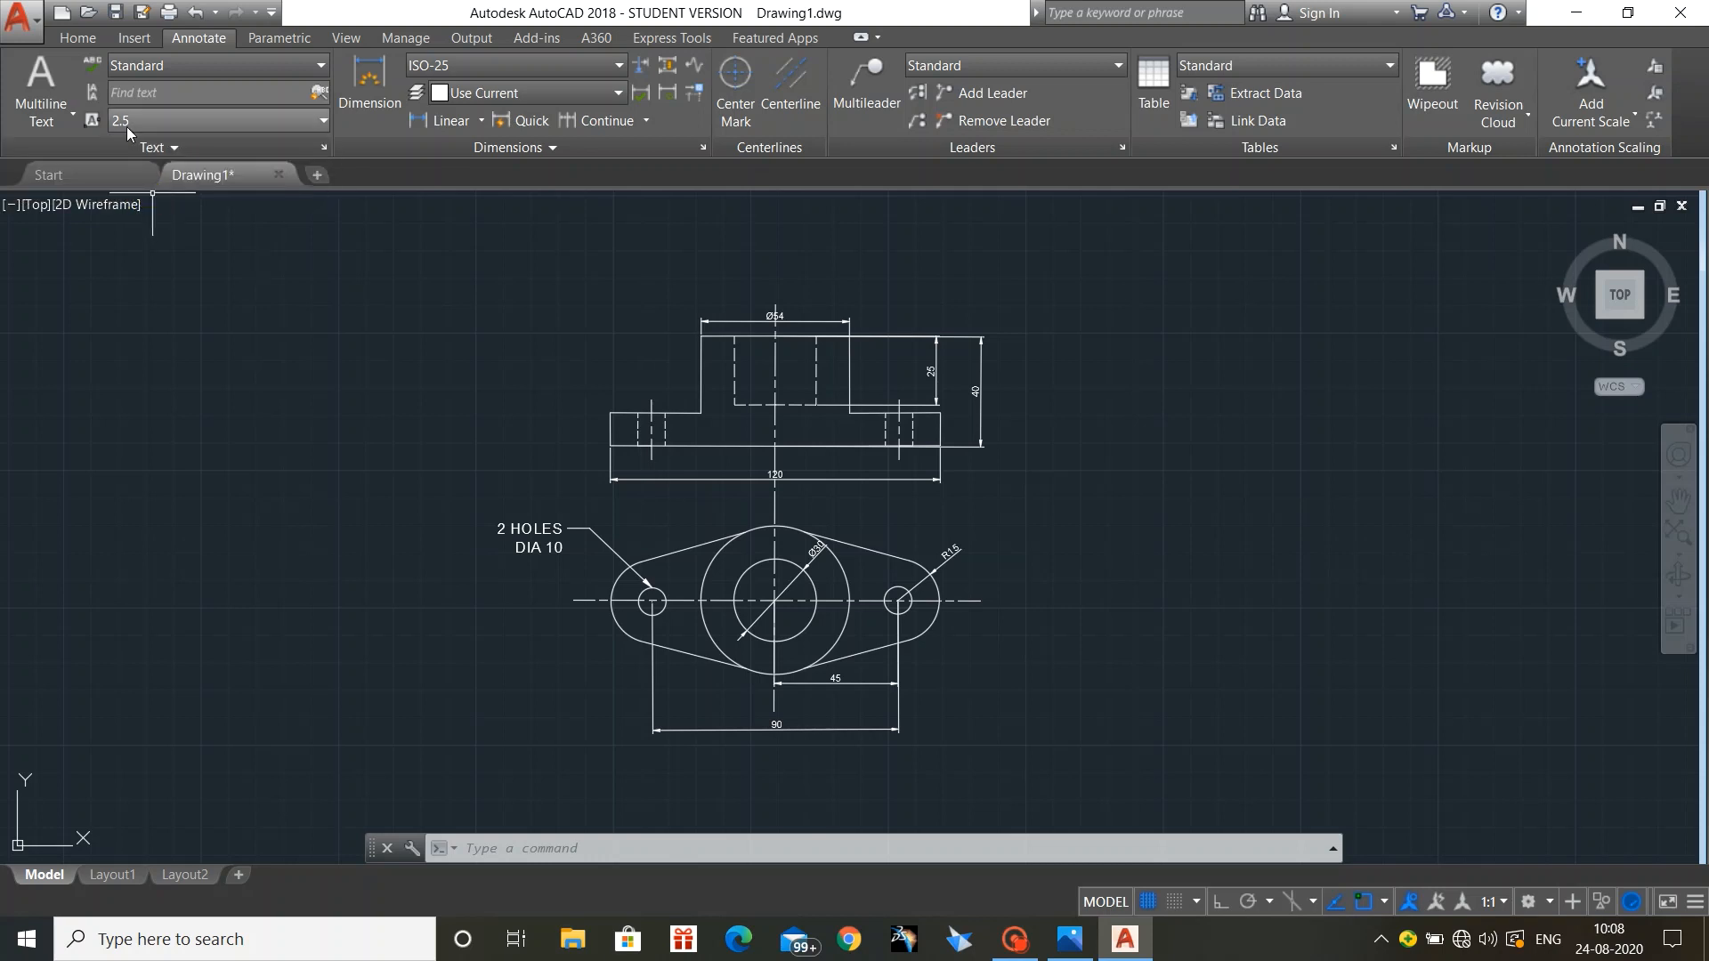
{"action": "left_click", "coordinate": [146, 62]}
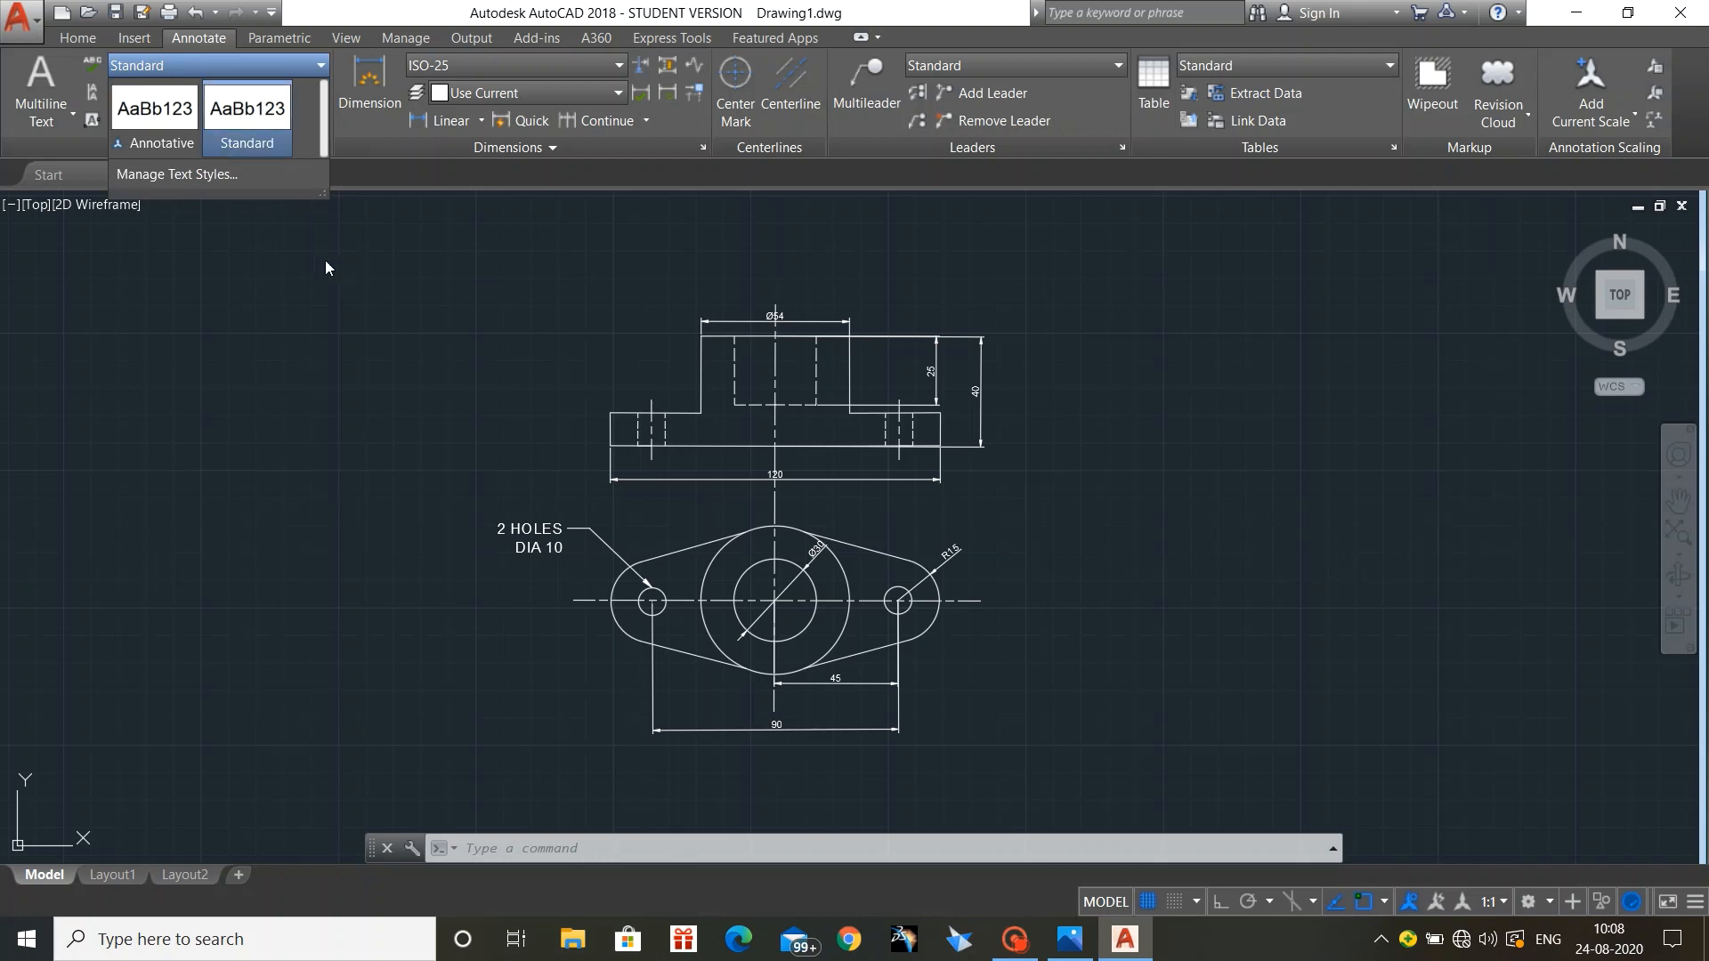
{"action": "left_click", "coordinate": [285, 259]}
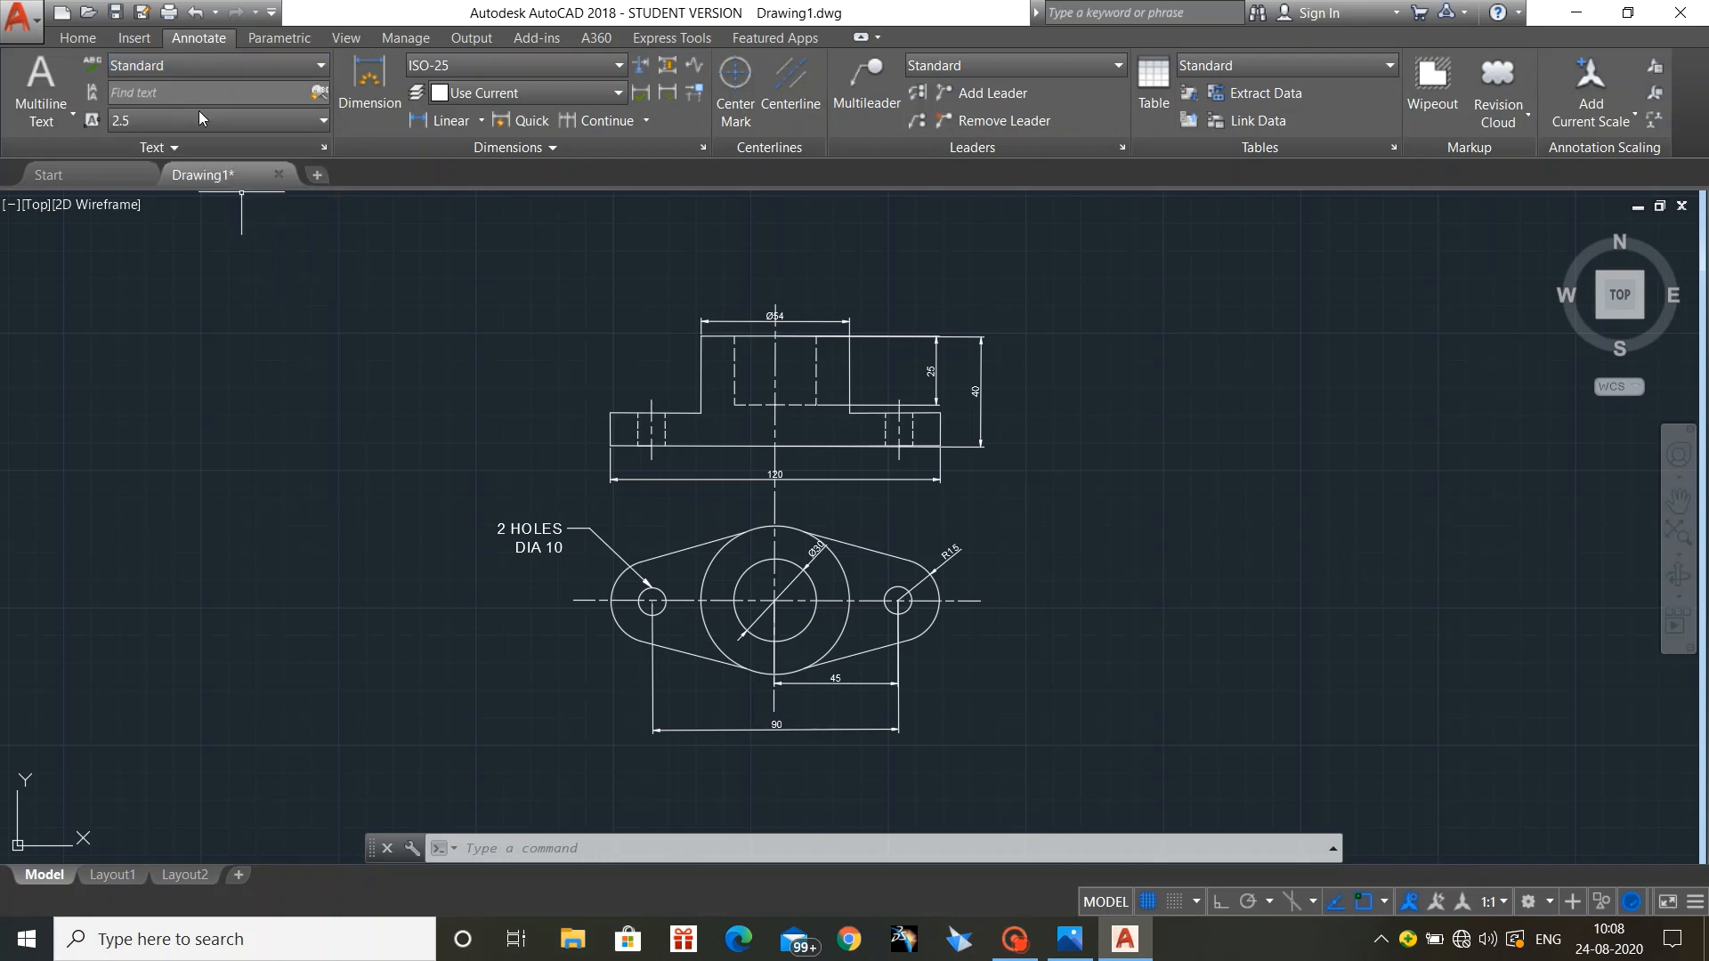
{"action": "left_click", "coordinate": [221, 119]}
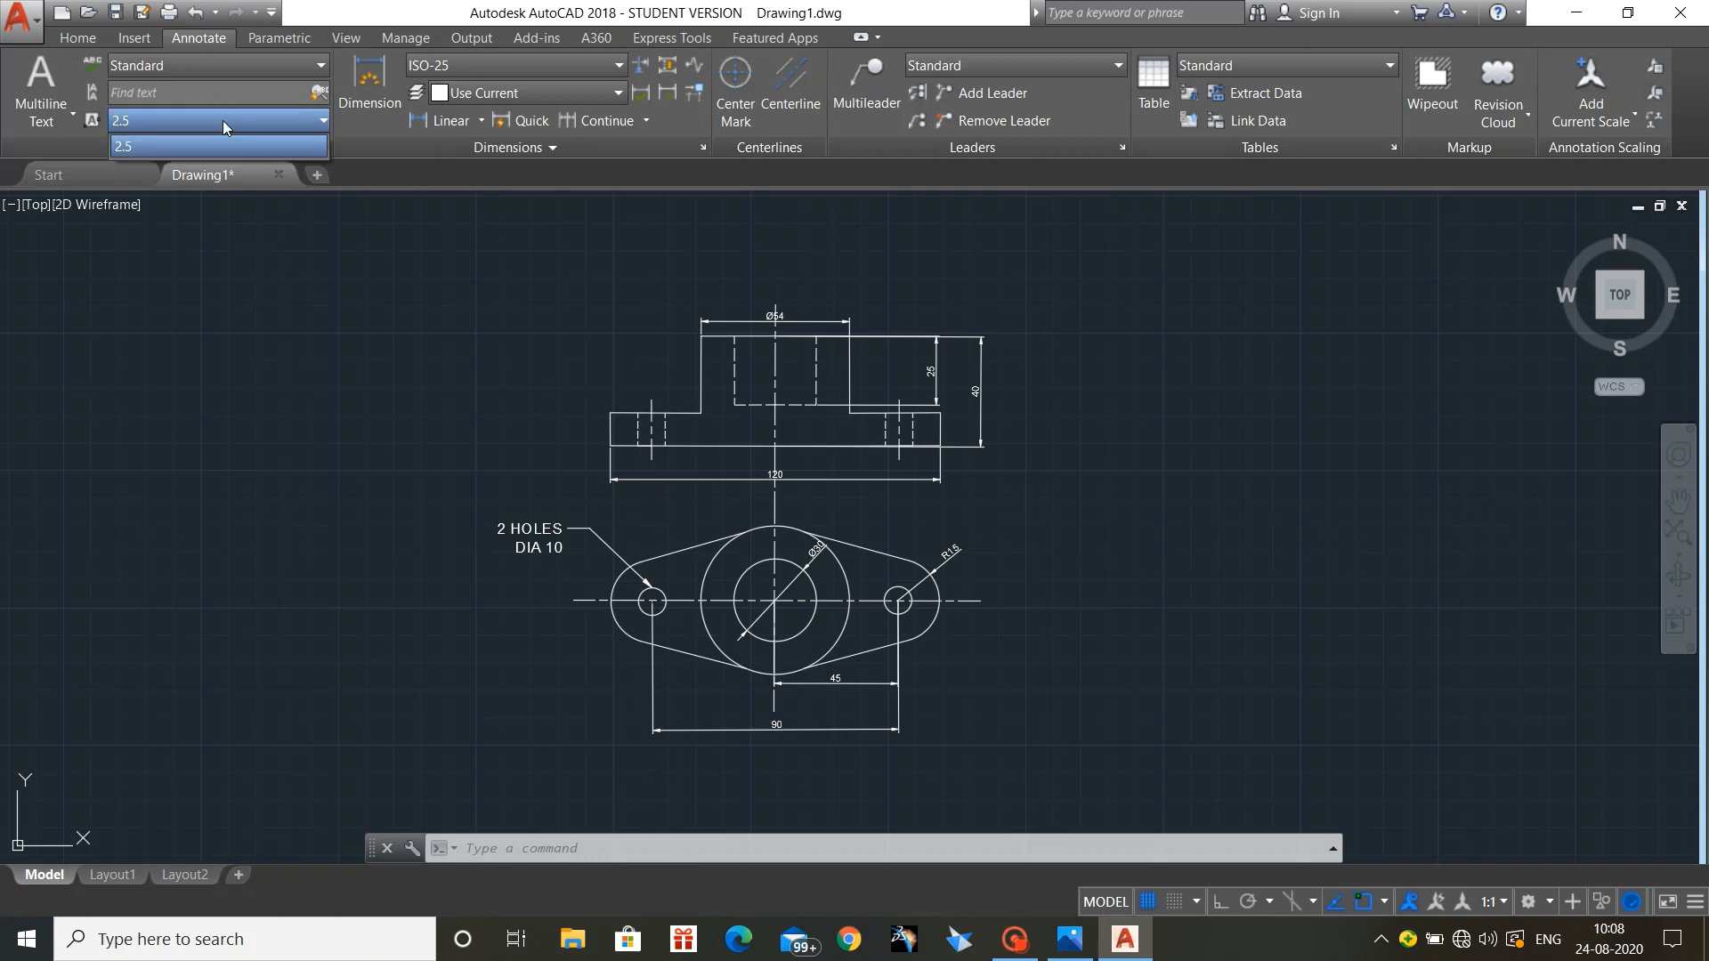
{"action": "left_click", "coordinate": [221, 151]}
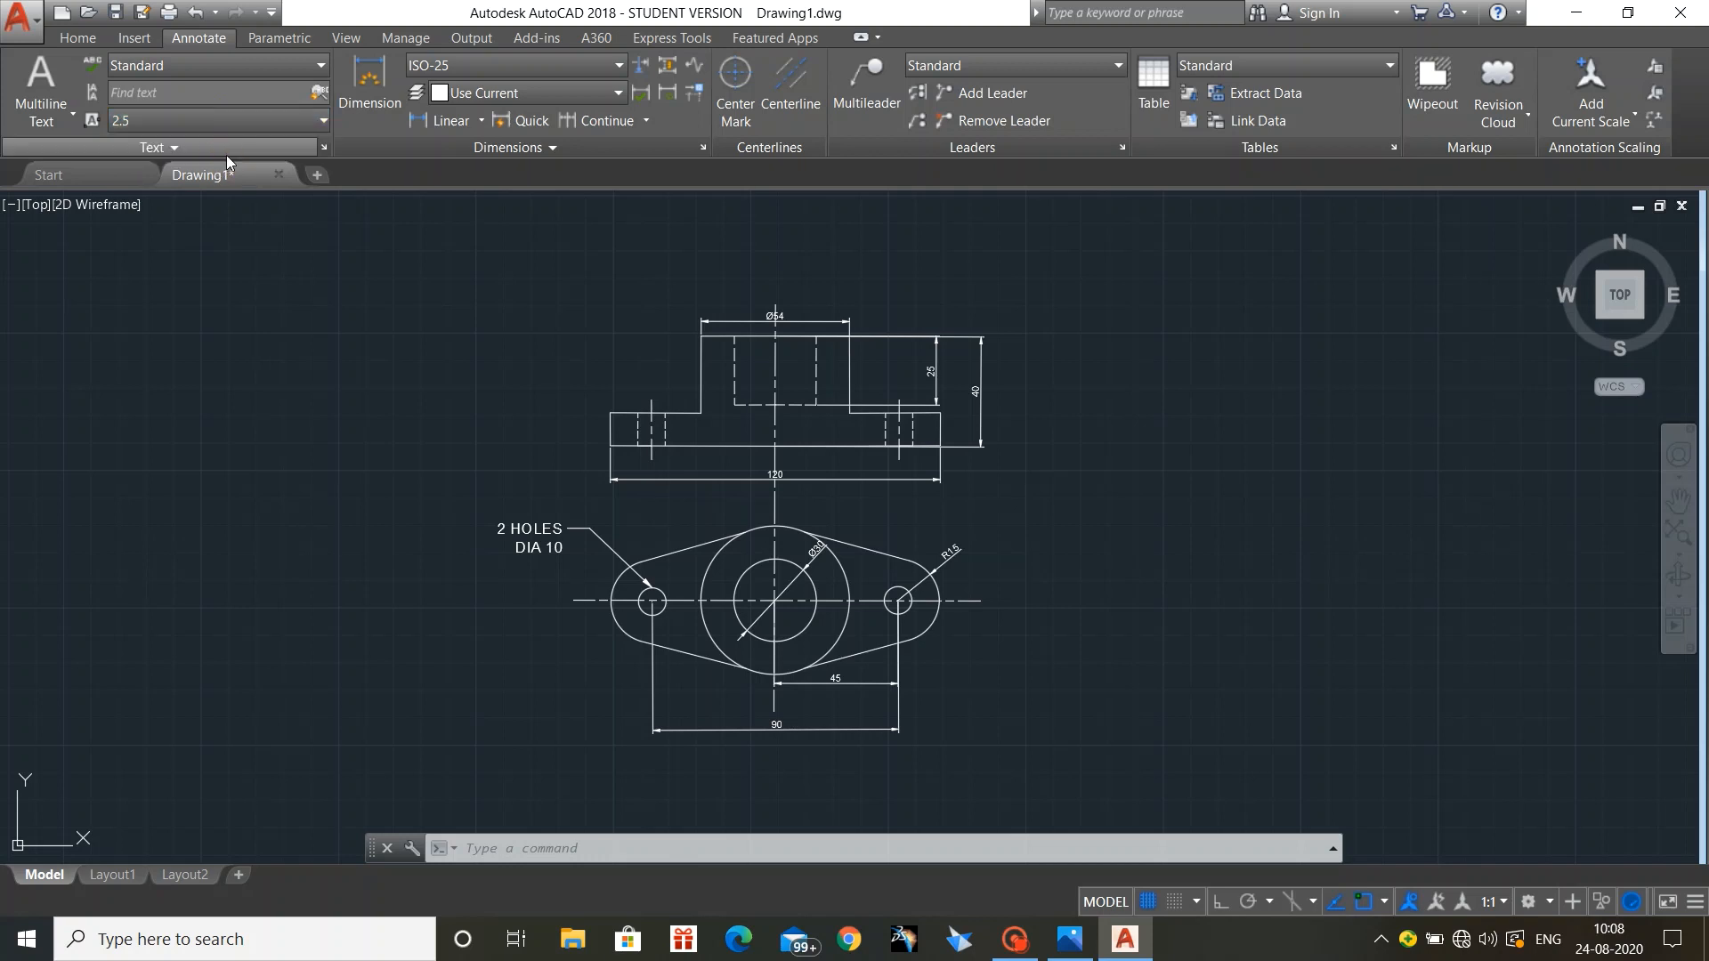
{"action": "left_click", "coordinate": [329, 117]}
{"action": "left_click", "coordinate": [328, 117]}
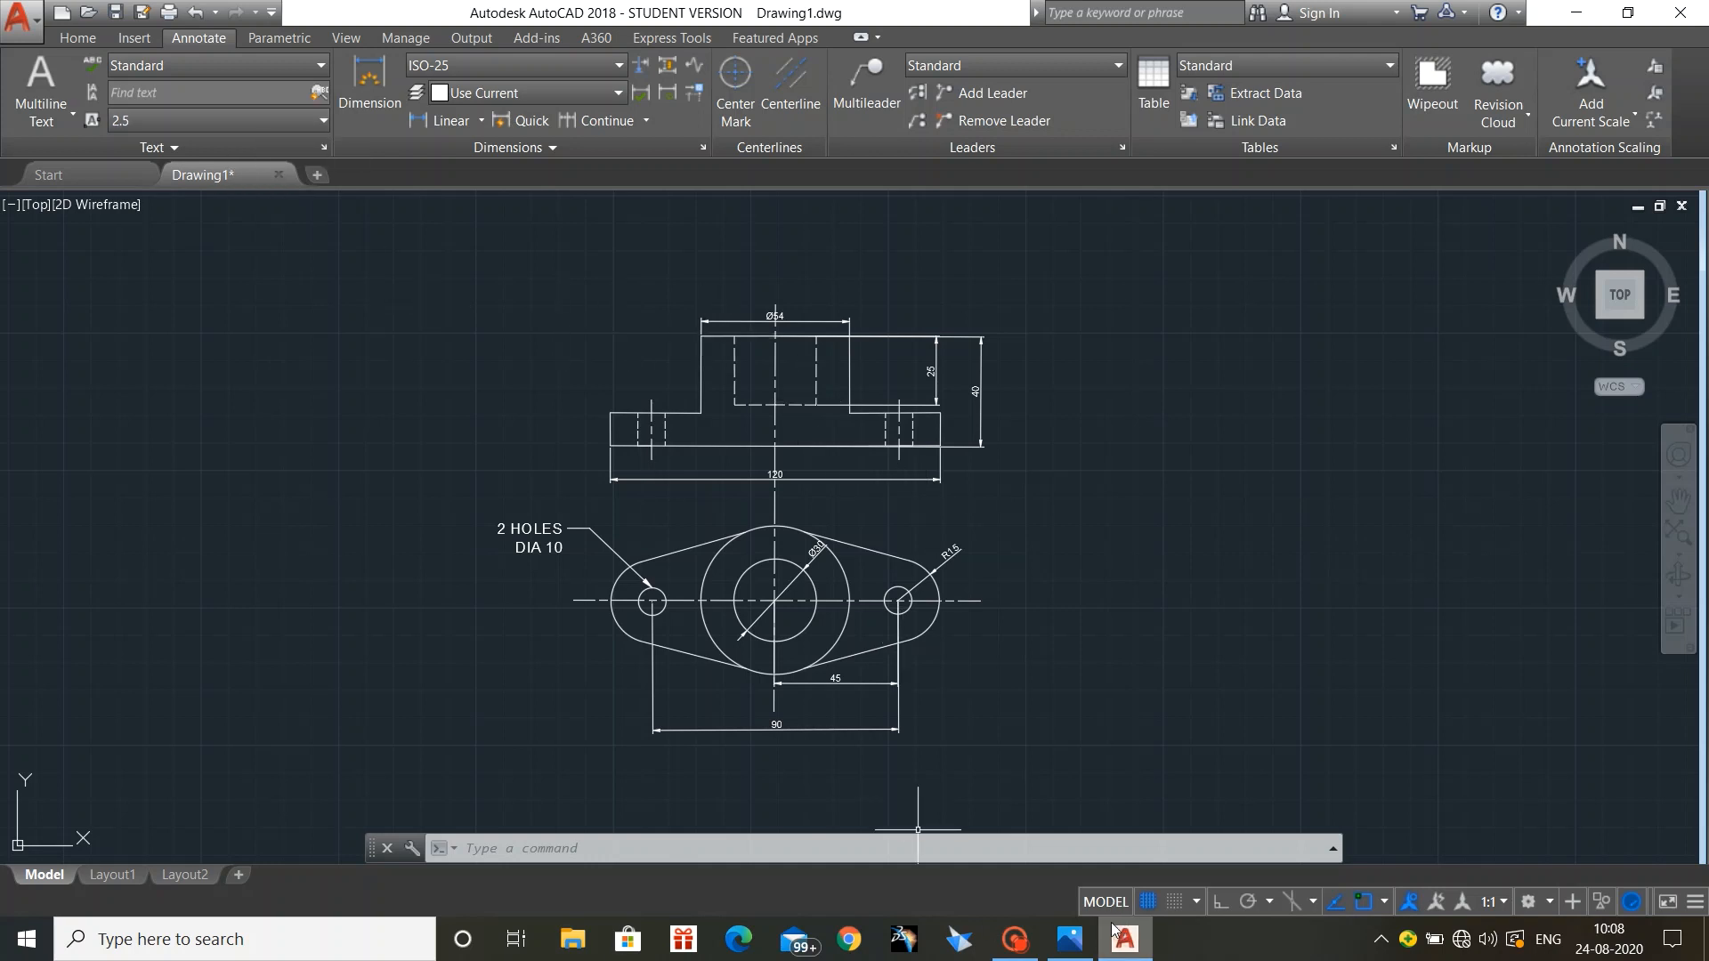
{"action": "left_click", "coordinate": [1032, 943]}
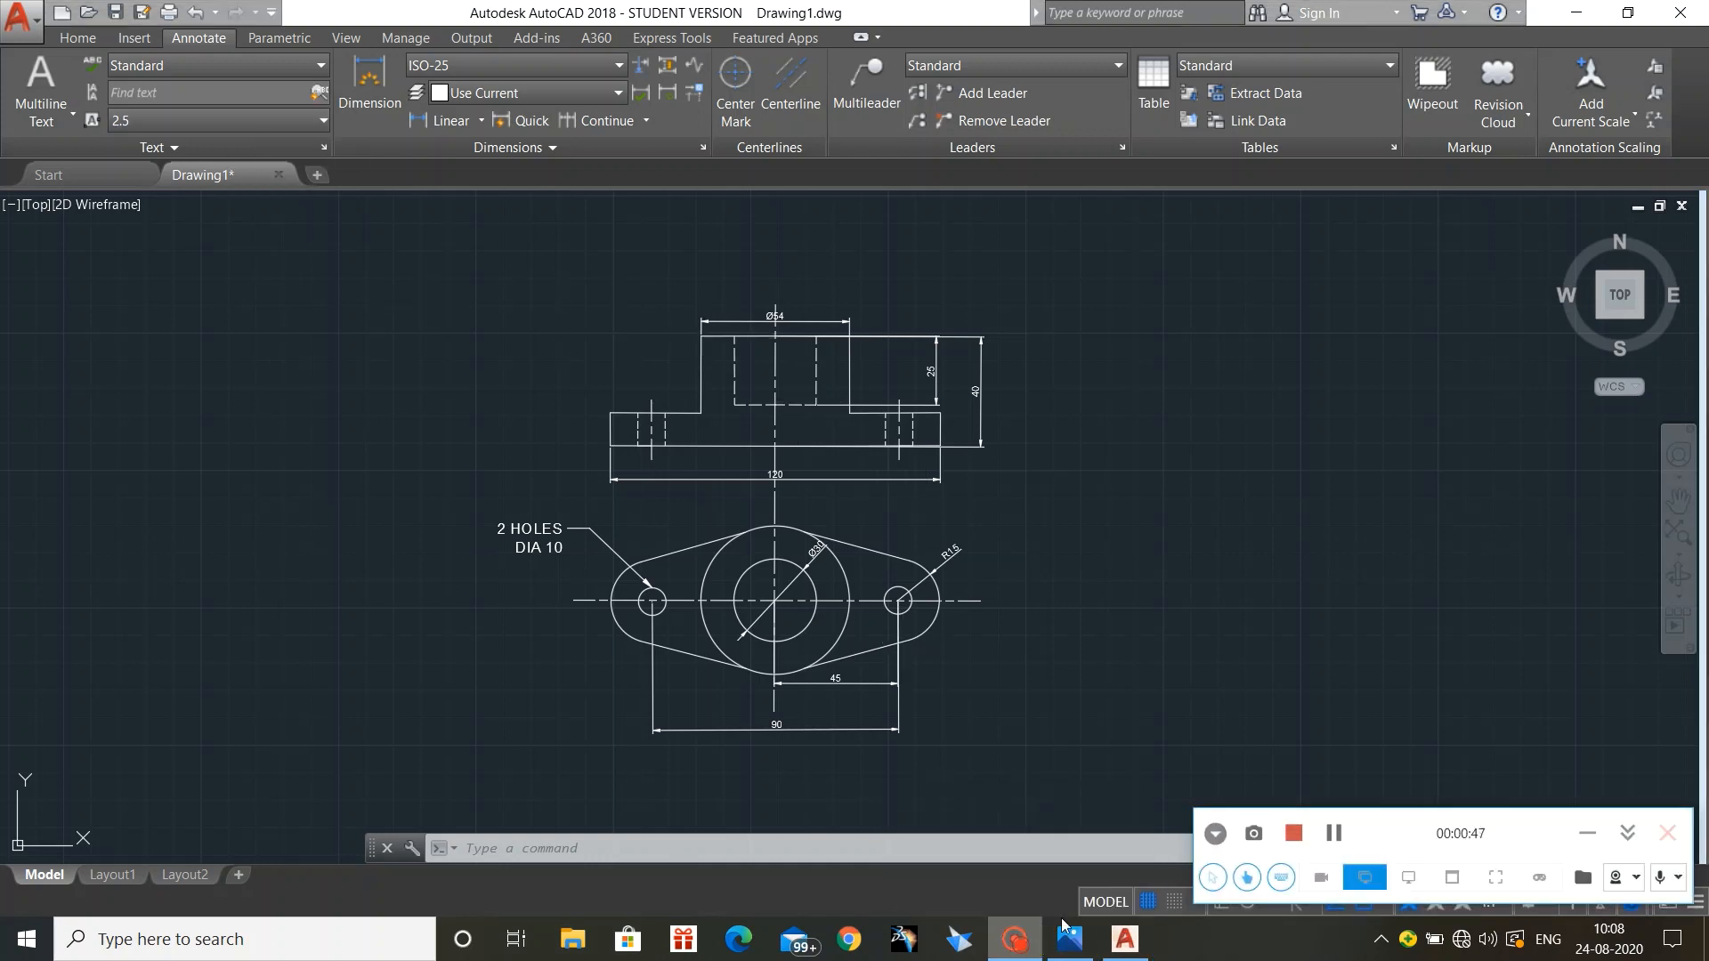
{"action": "left_click", "coordinate": [1293, 832]}
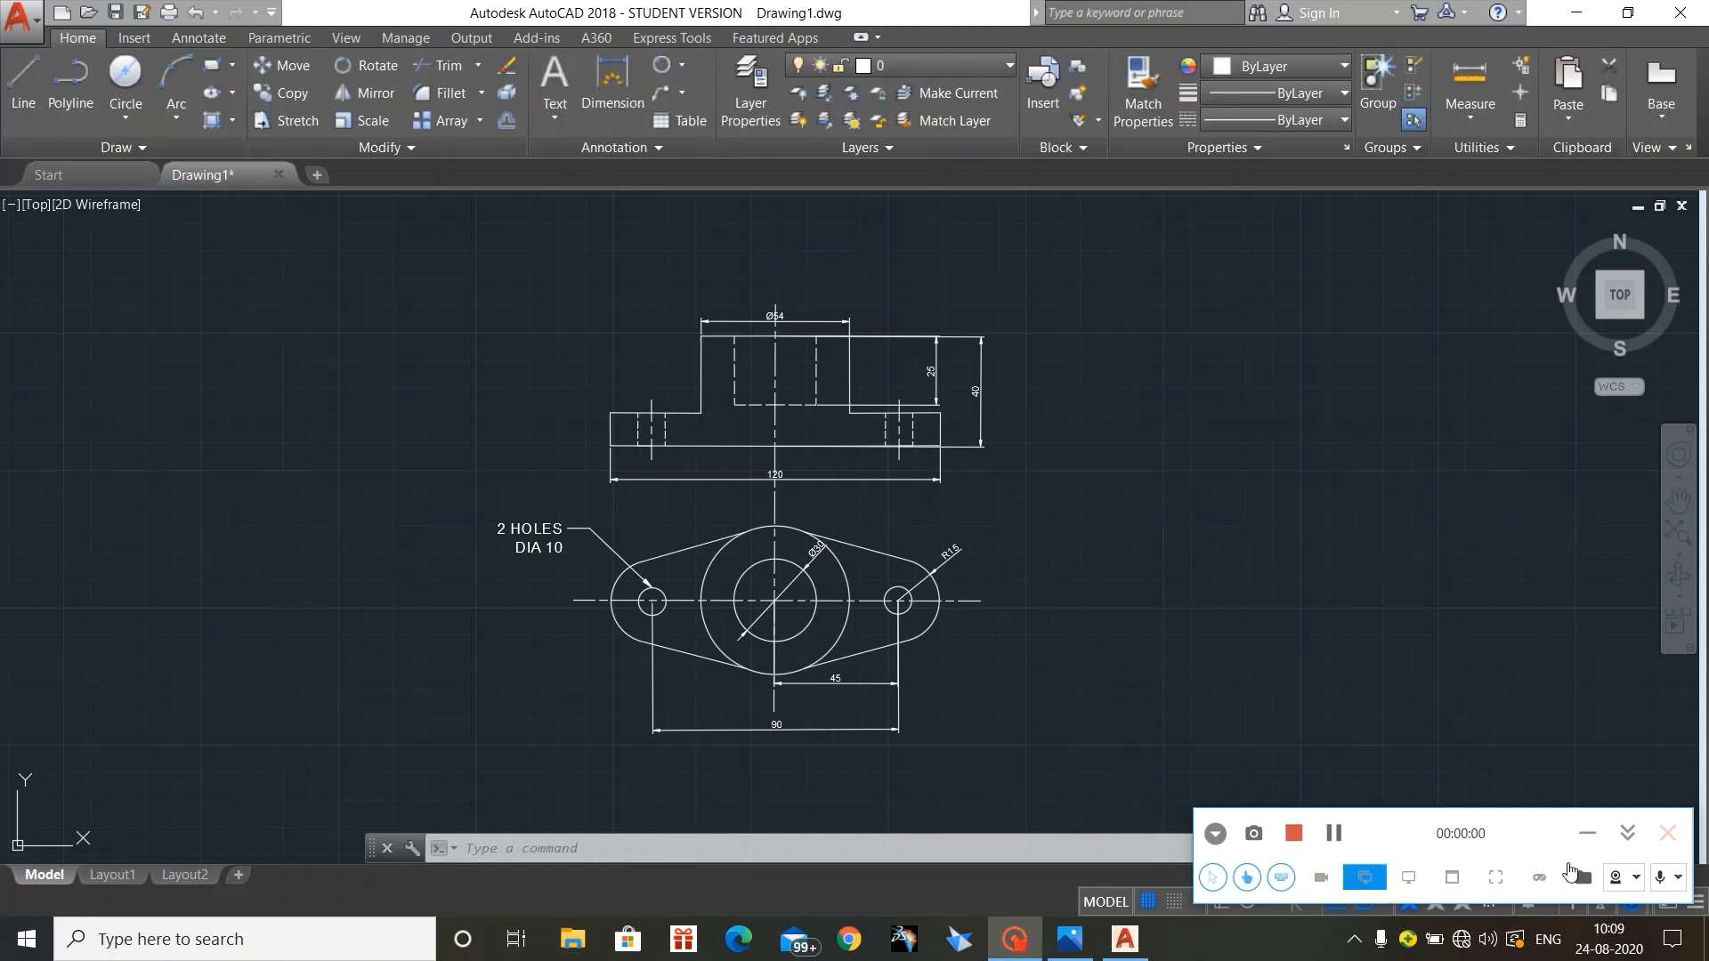
{"action": "left_click", "coordinate": [1588, 838]}
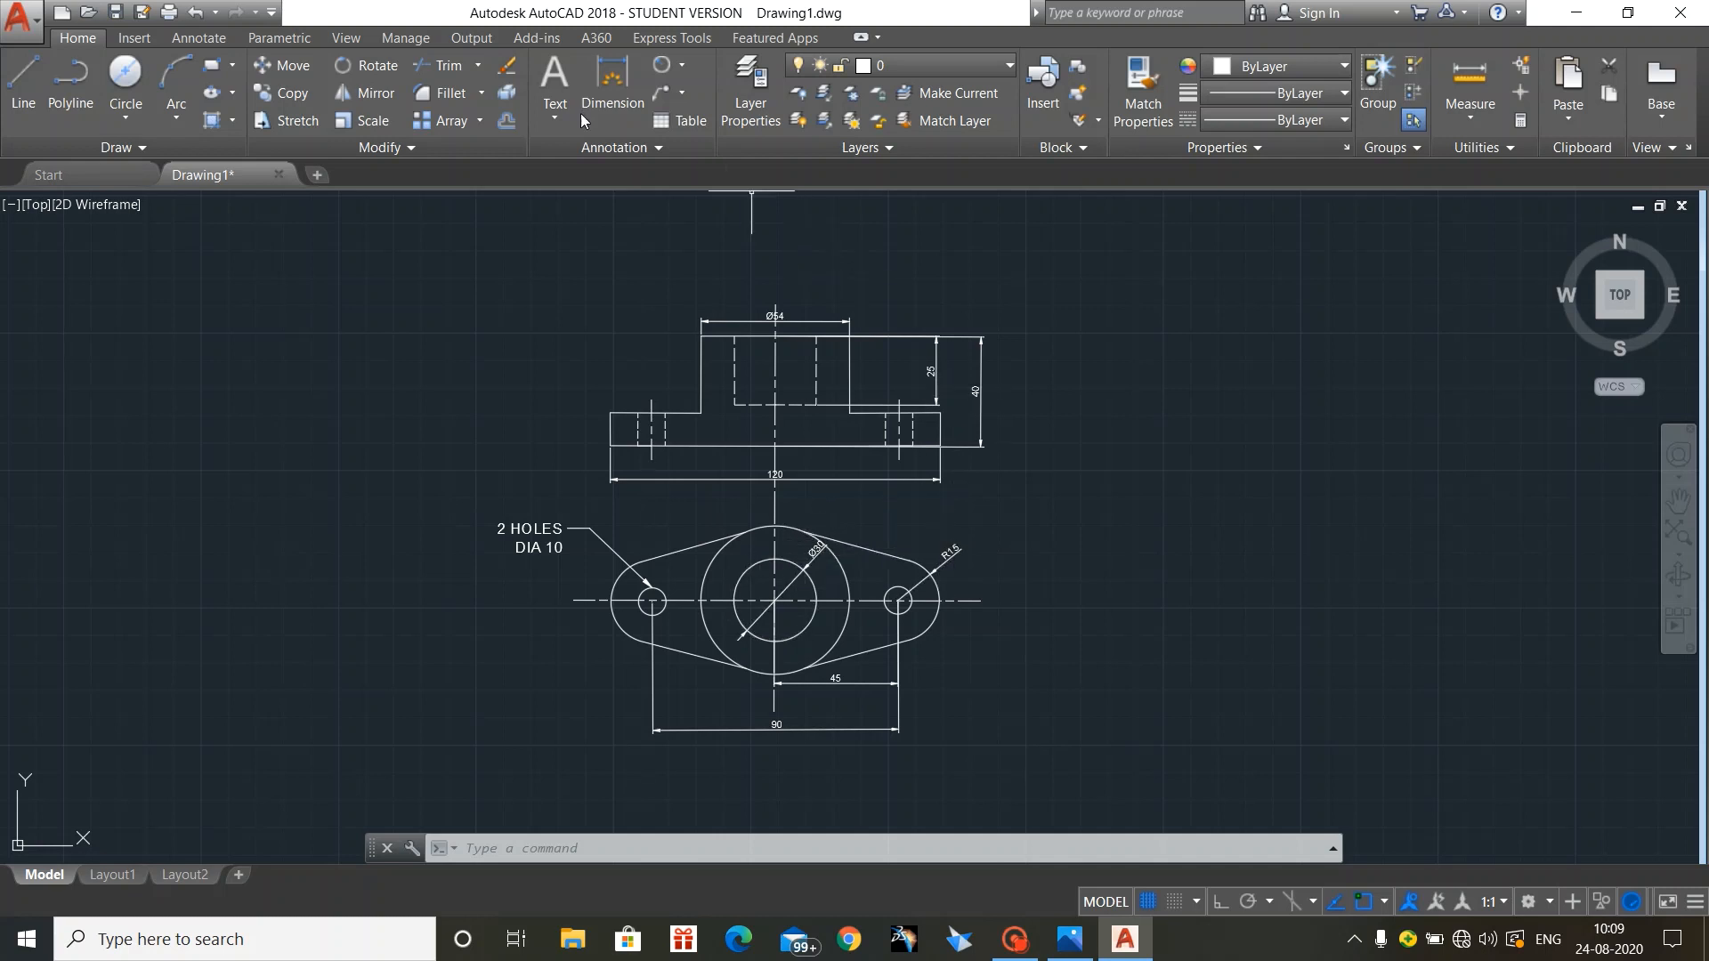
{"action": "left_click", "coordinate": [622, 150]}
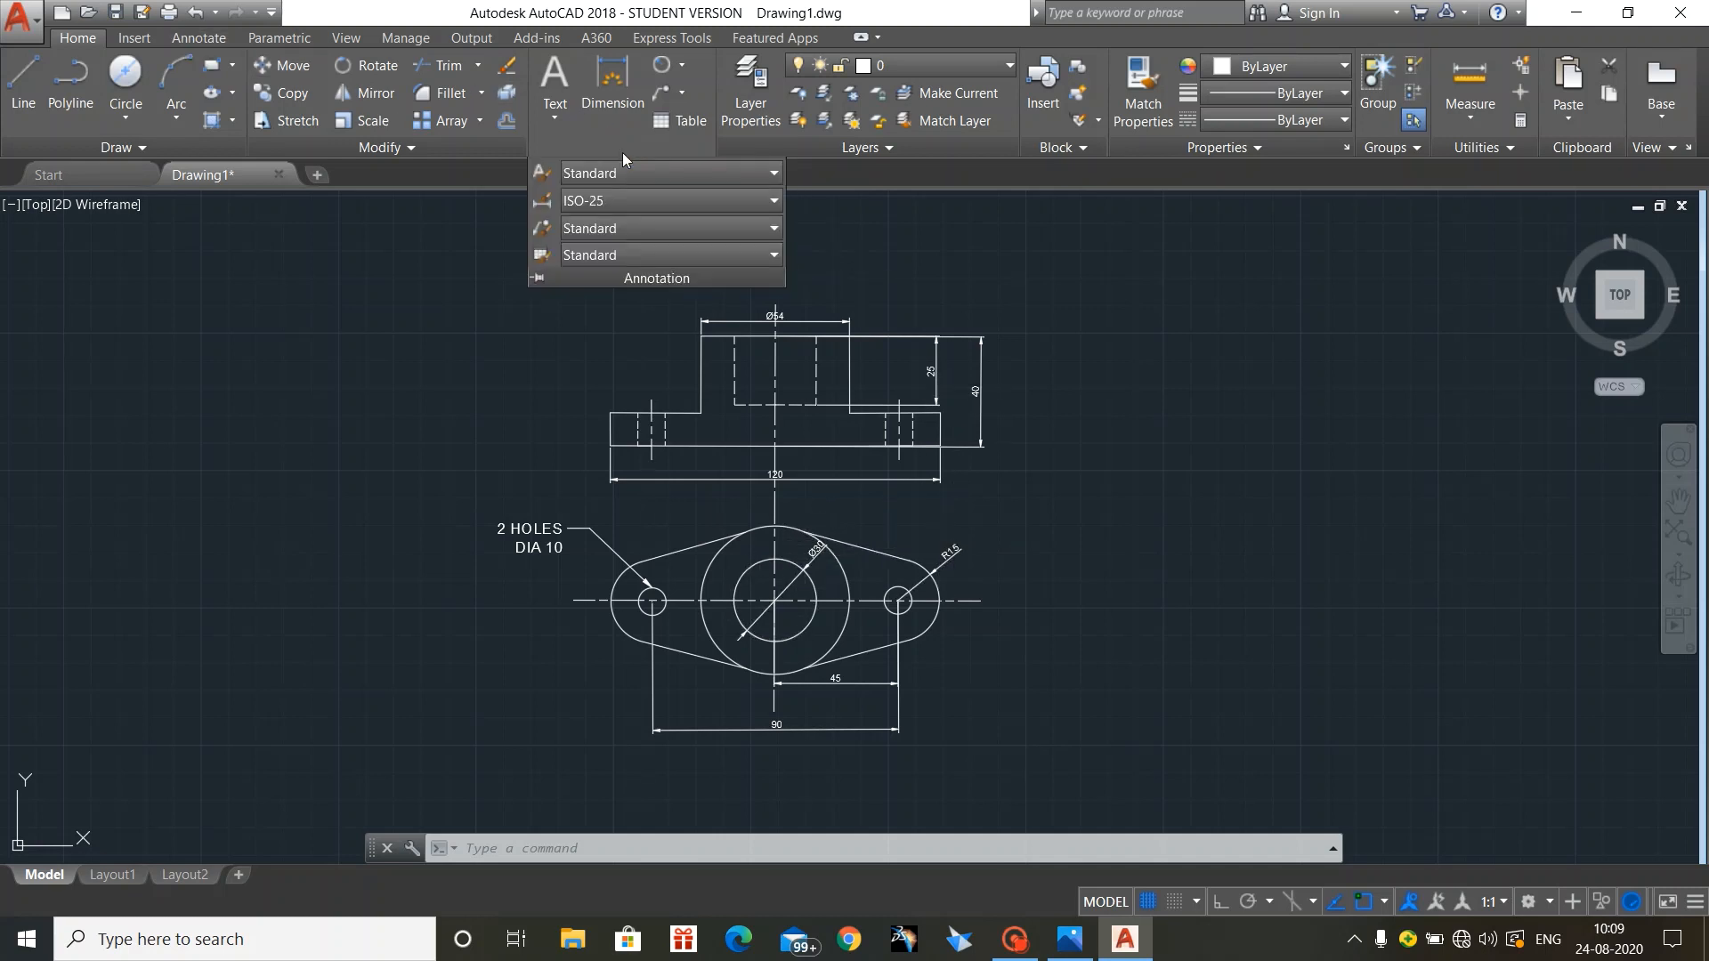
{"action": "left_click", "coordinate": [663, 285]}
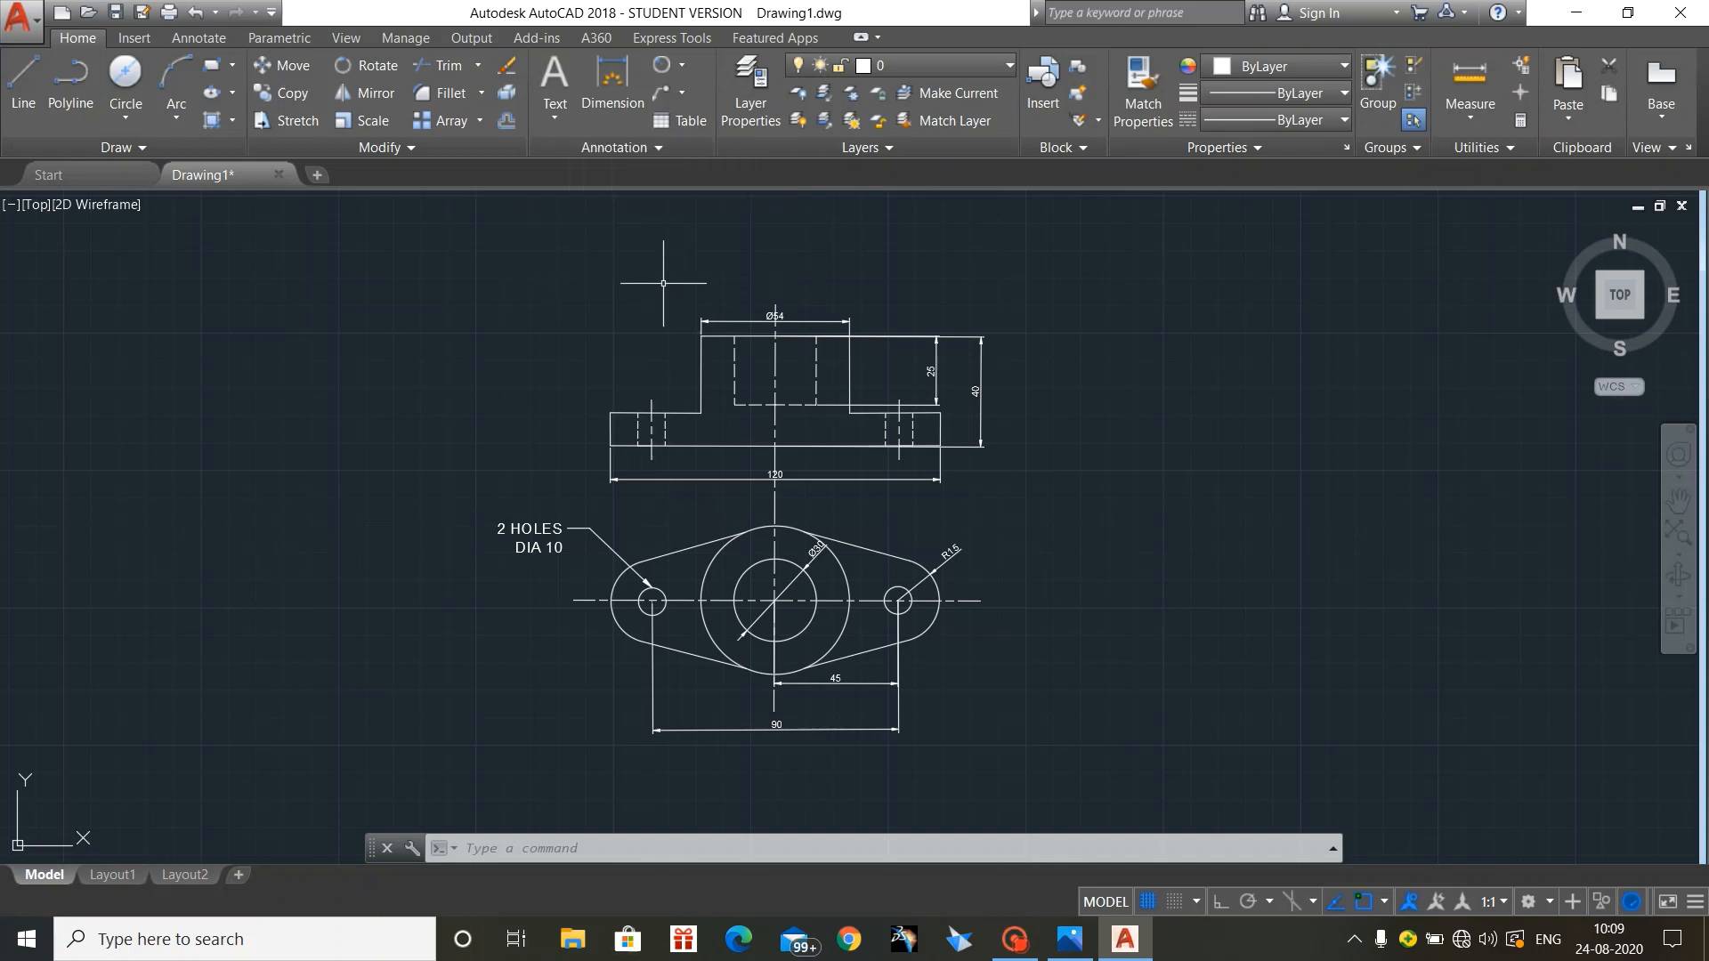
{"action": "left_click", "coordinate": [632, 155]}
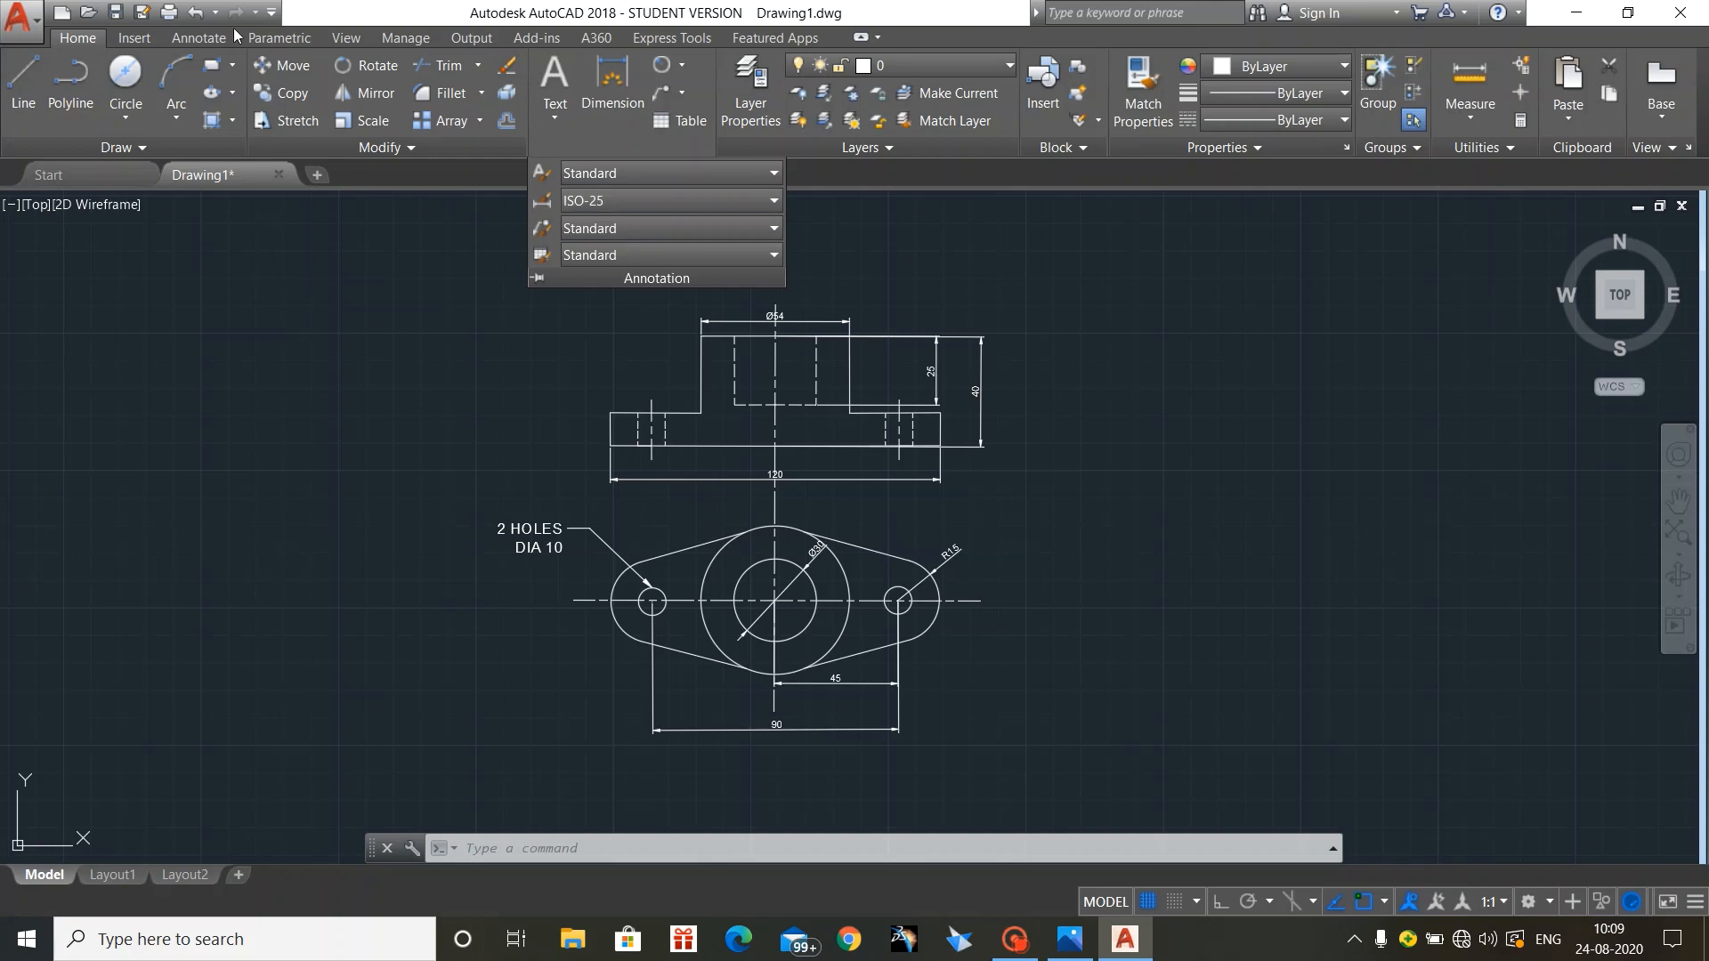
{"action": "left_click", "coordinate": [200, 37]}
{"action": "left_click", "coordinate": [507, 153]}
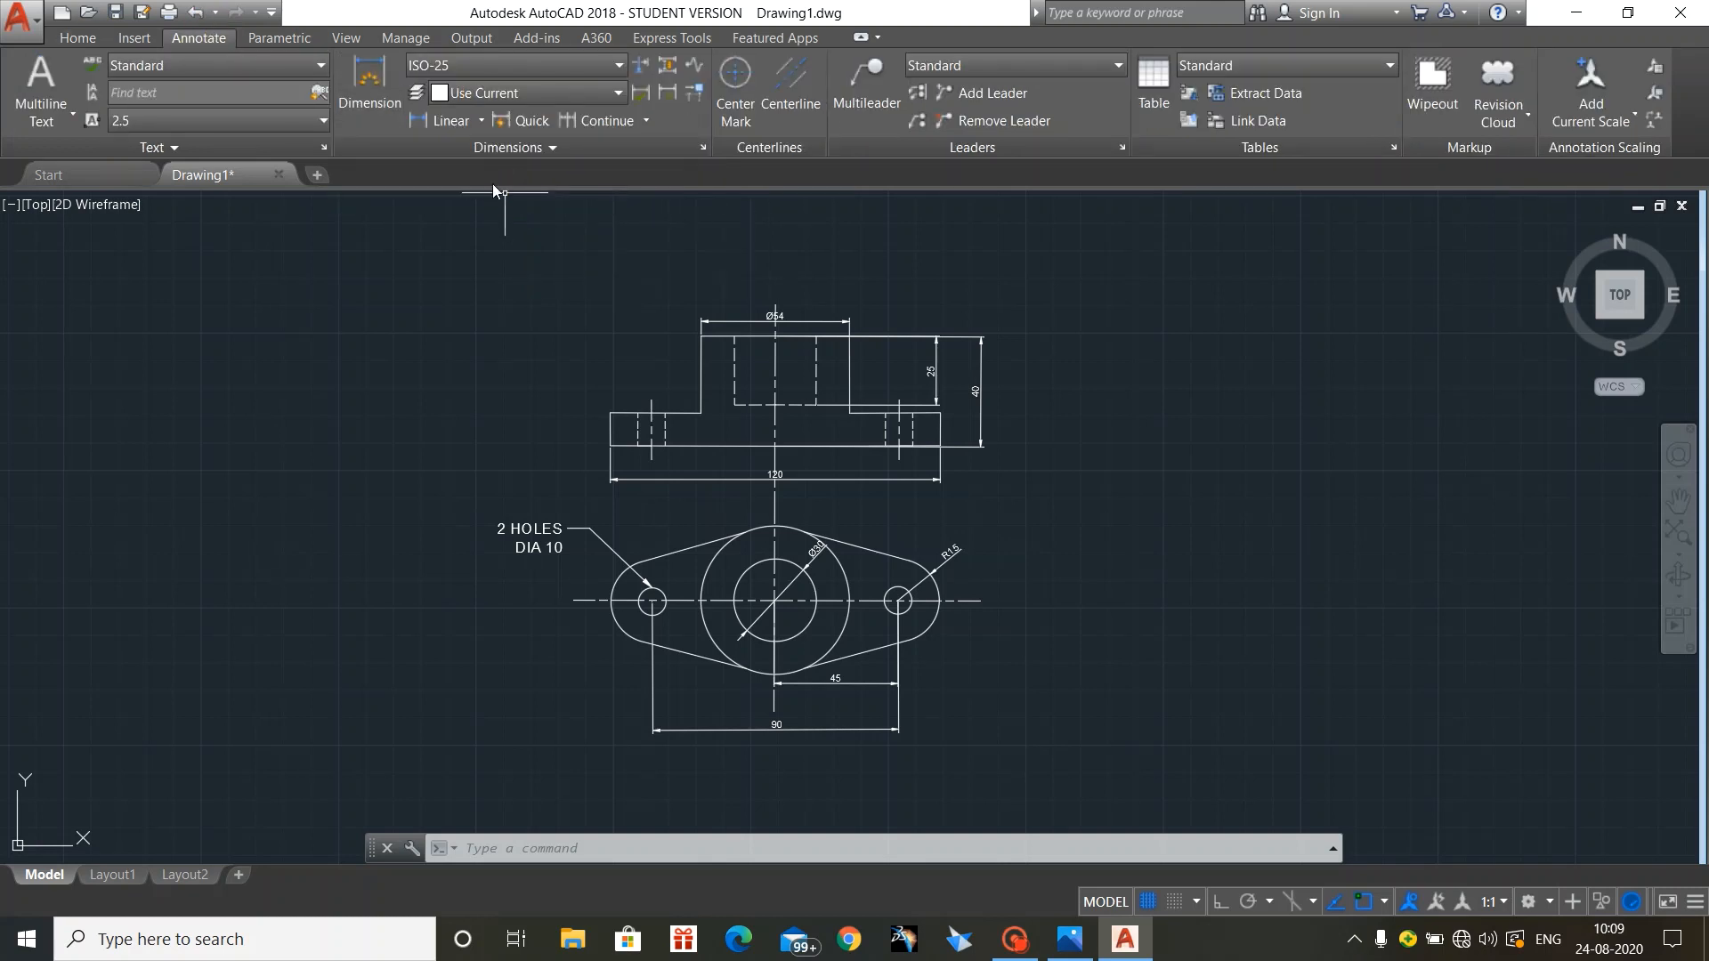
{"action": "left_click", "coordinate": [371, 100]}
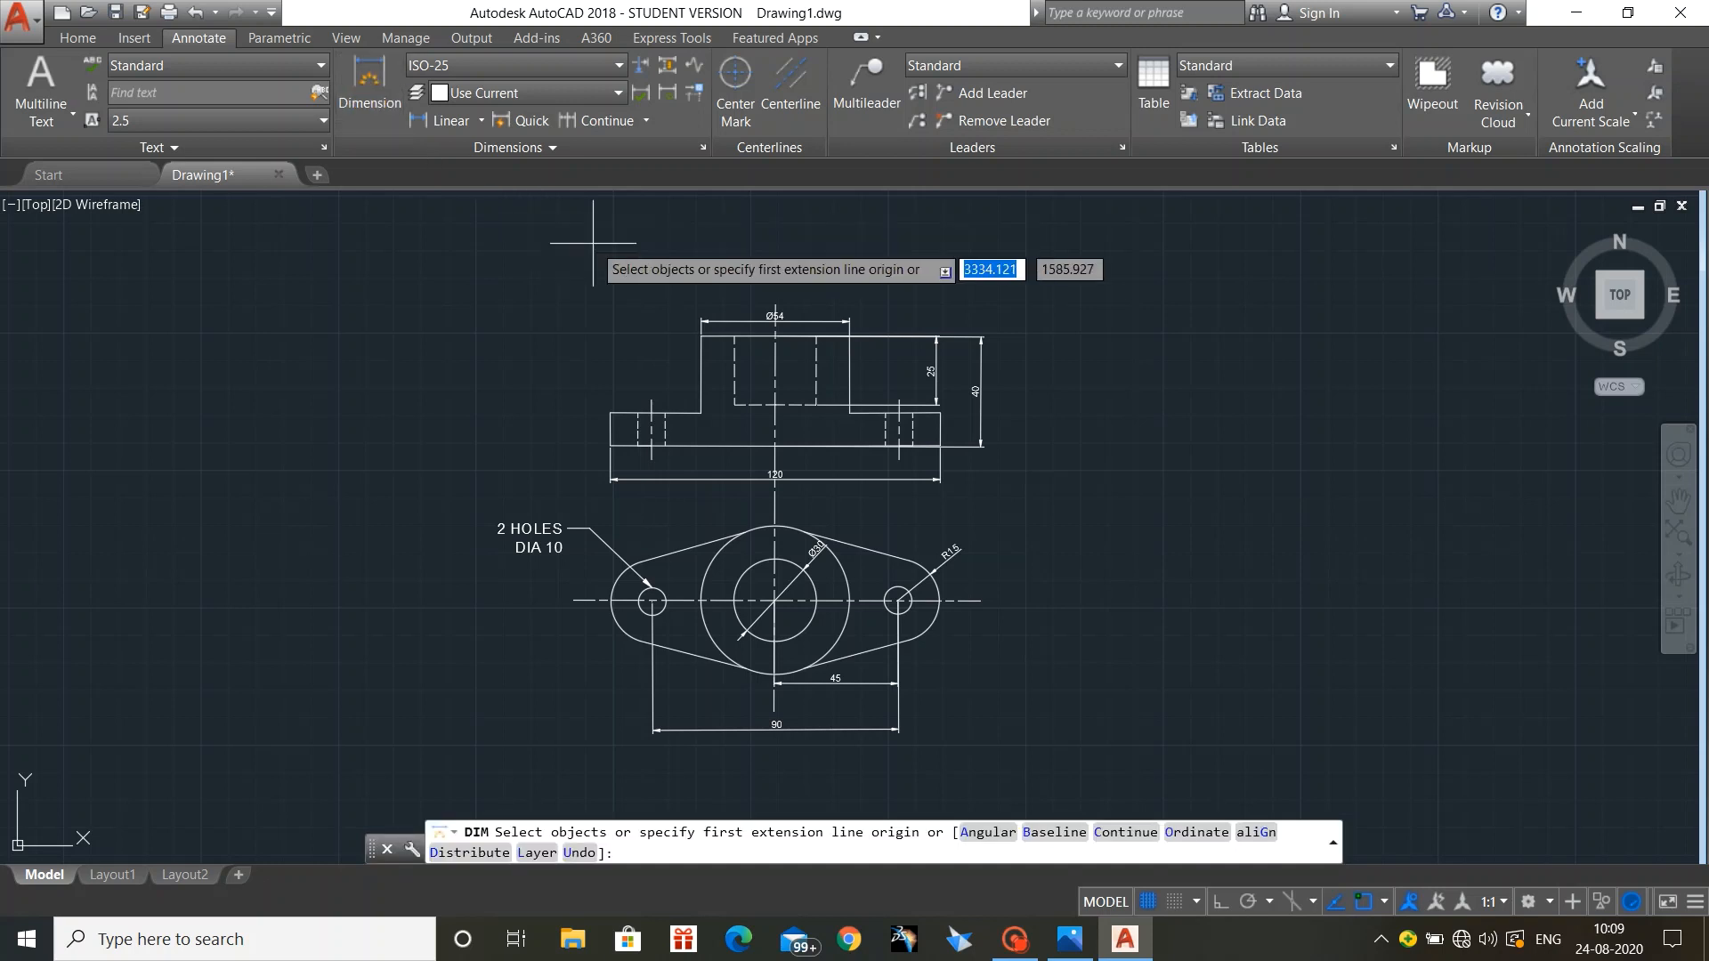
{"action": "key", "text": "Escape"}
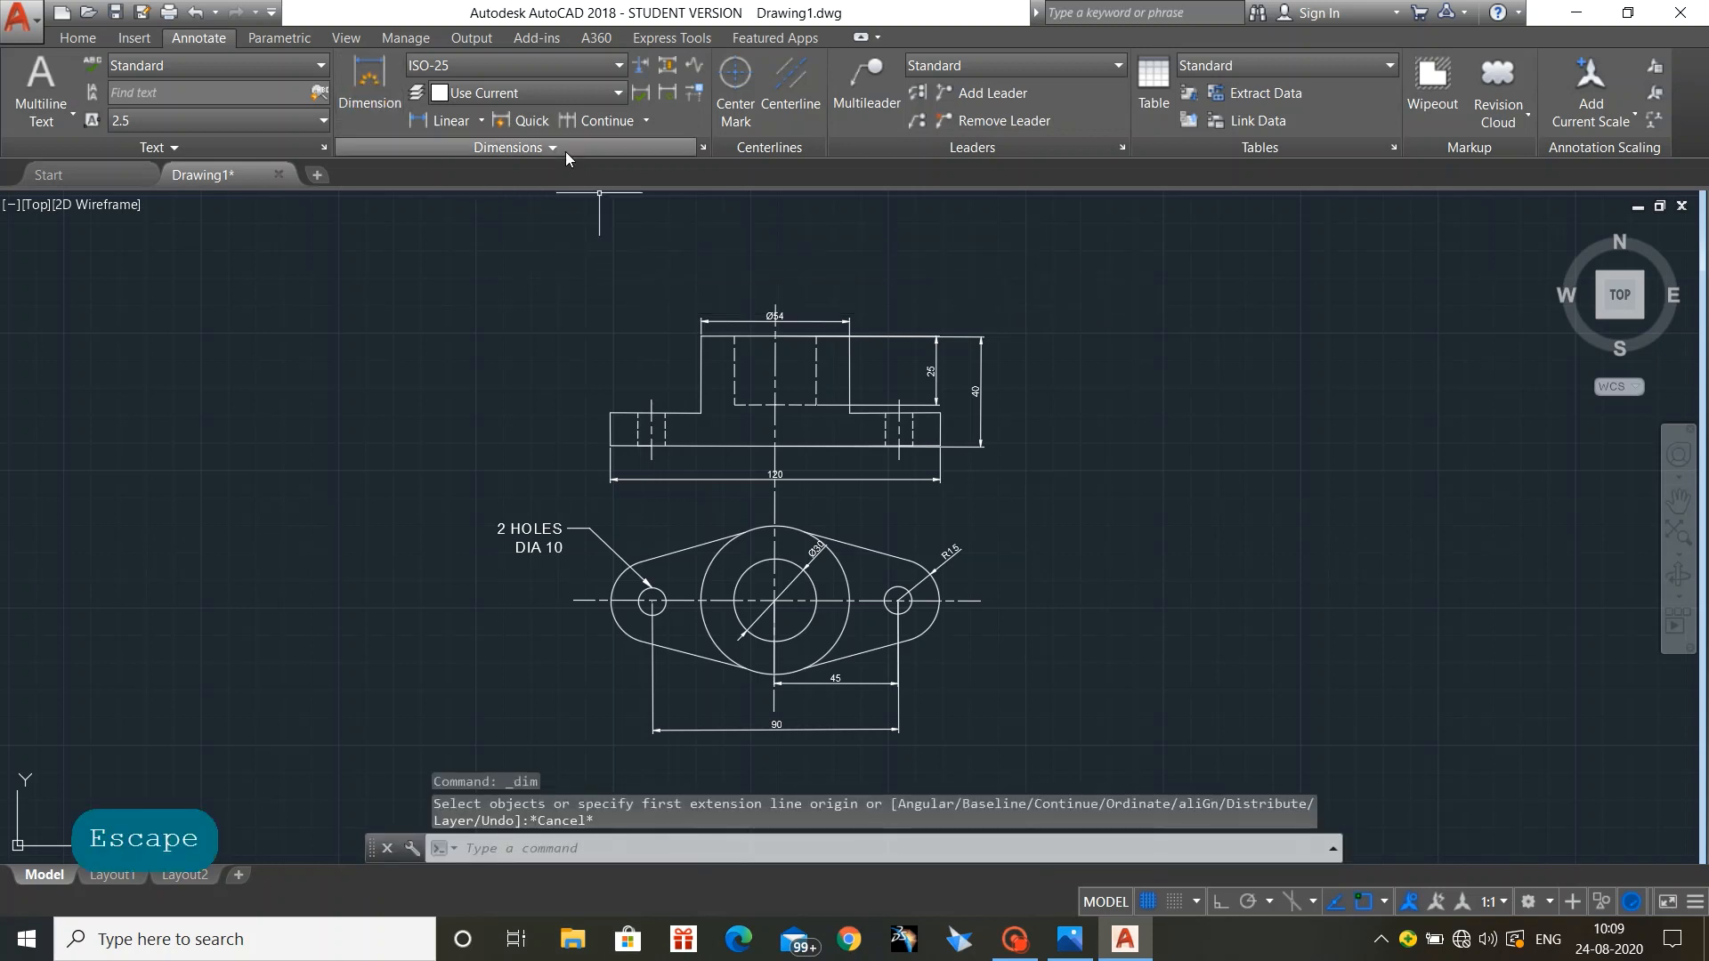
Step: Modify the ISO-25 dimension style to use a text height of 5 and ISO standard text alignment
{"action": "left_click", "coordinate": [702, 147]}
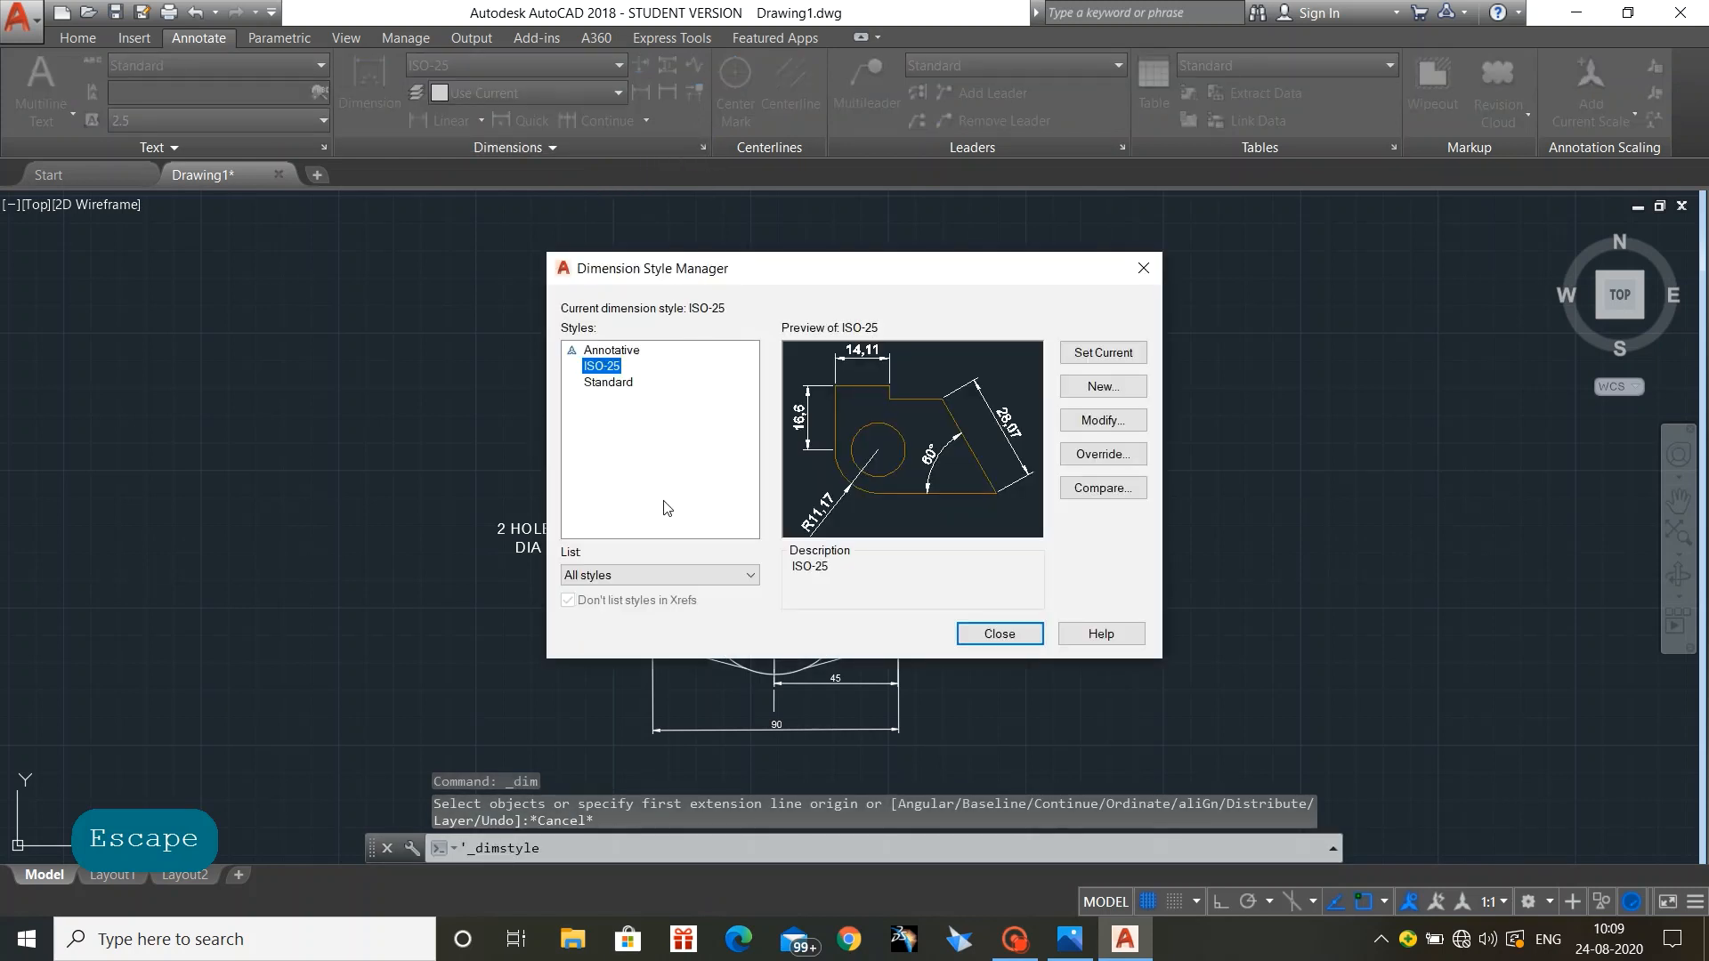
{"action": "left_click", "coordinate": [1108, 429]}
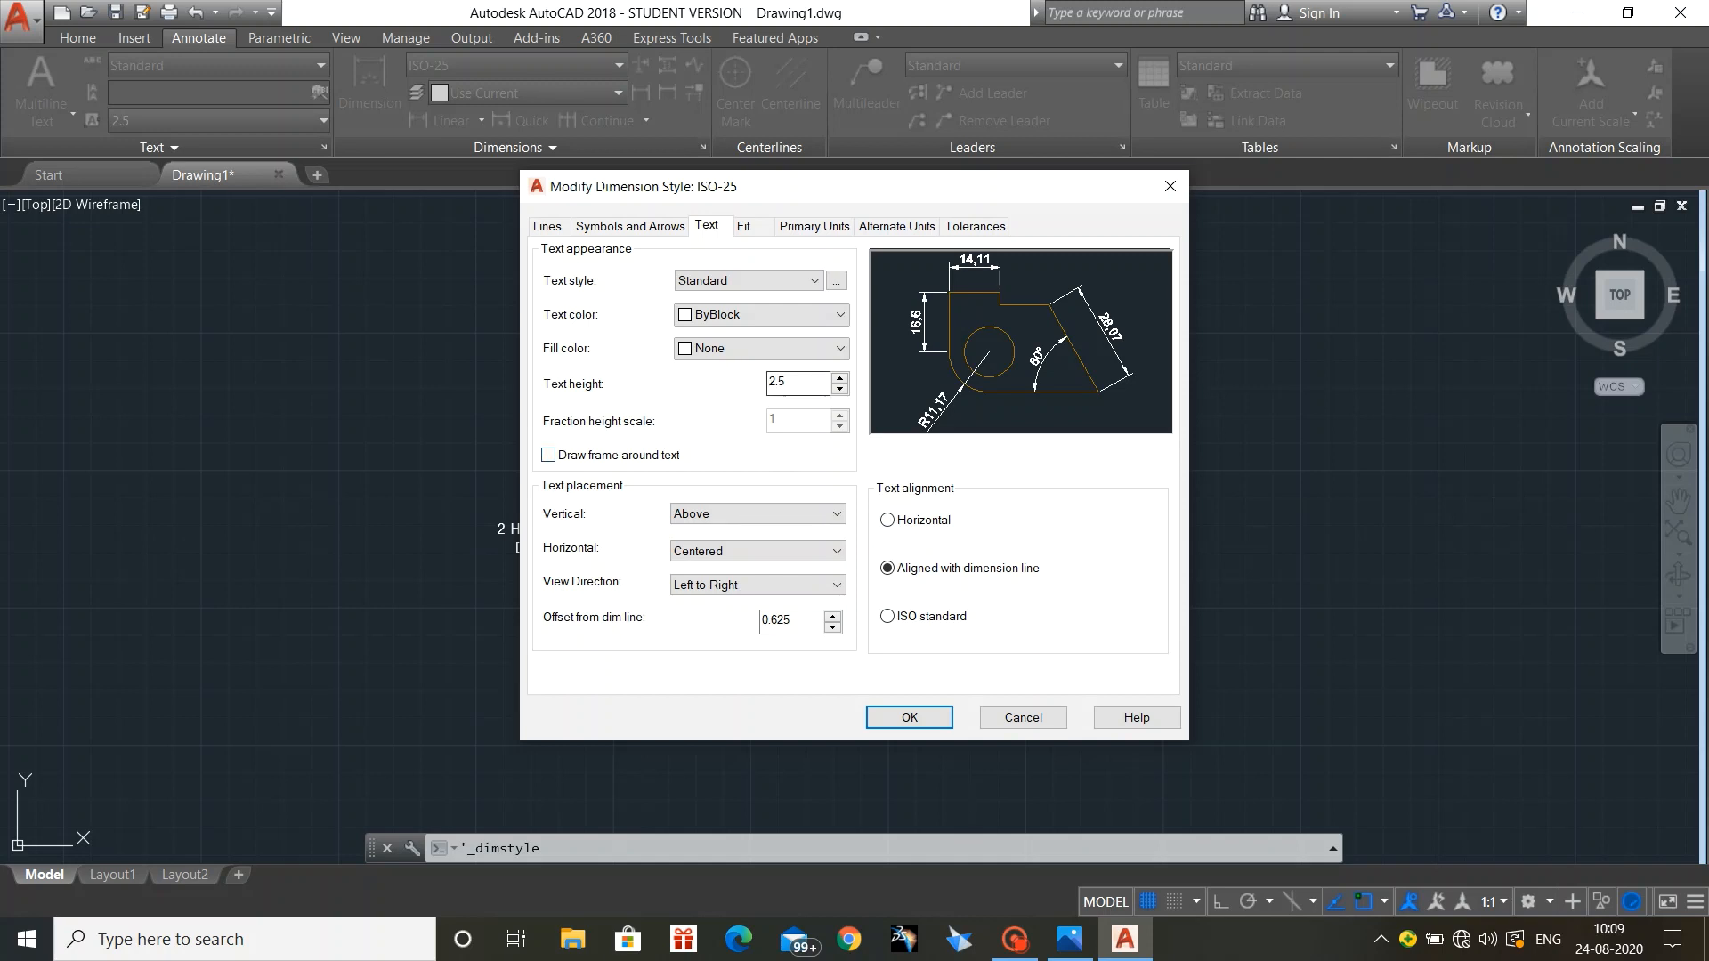
{"action": "double_click", "coordinate": [776, 380]}
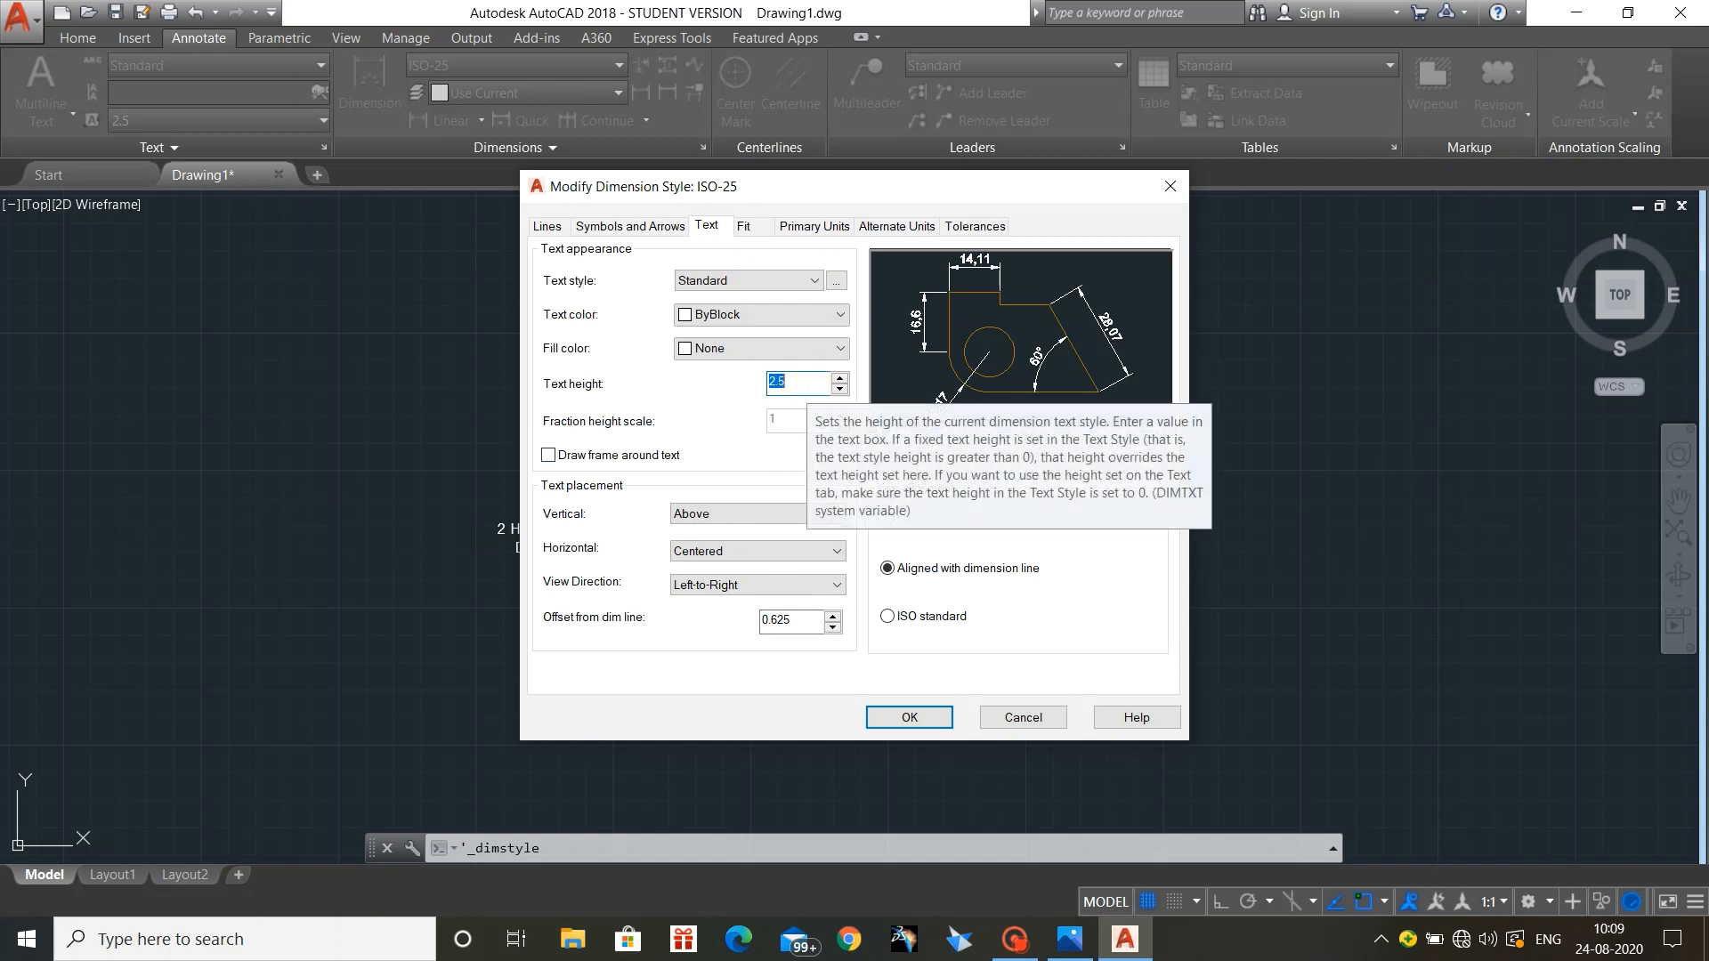
{"action": "type", "text": "5"}
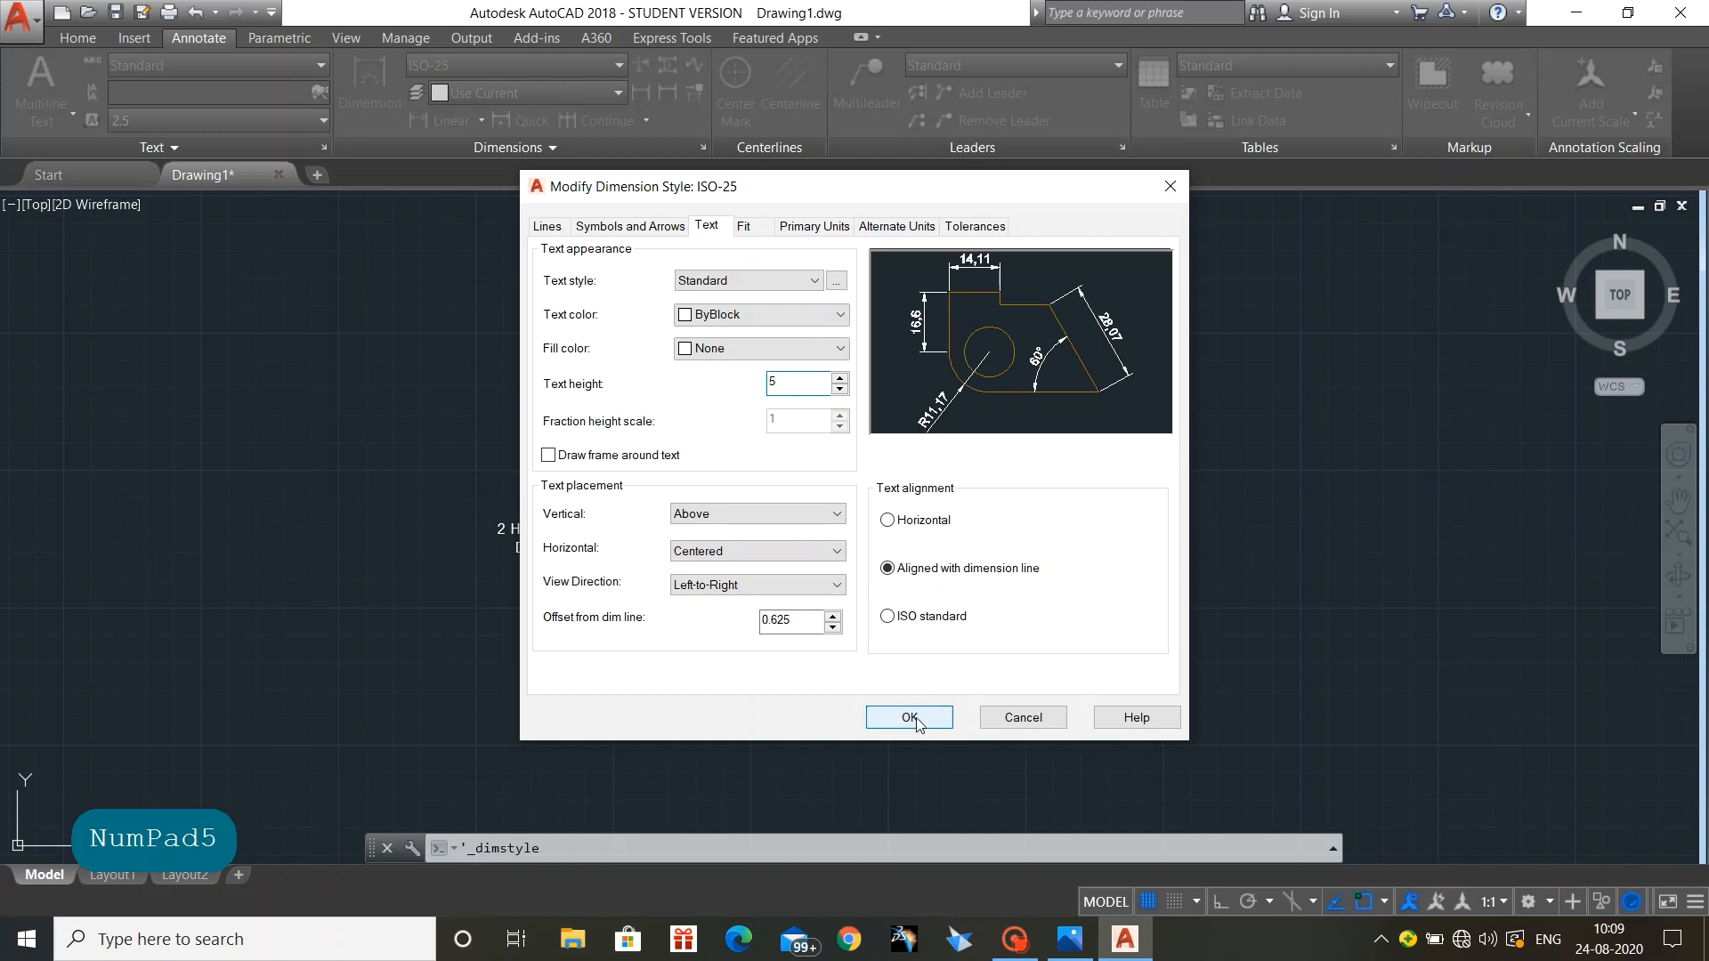
{"action": "left_click", "coordinate": [949, 623]}
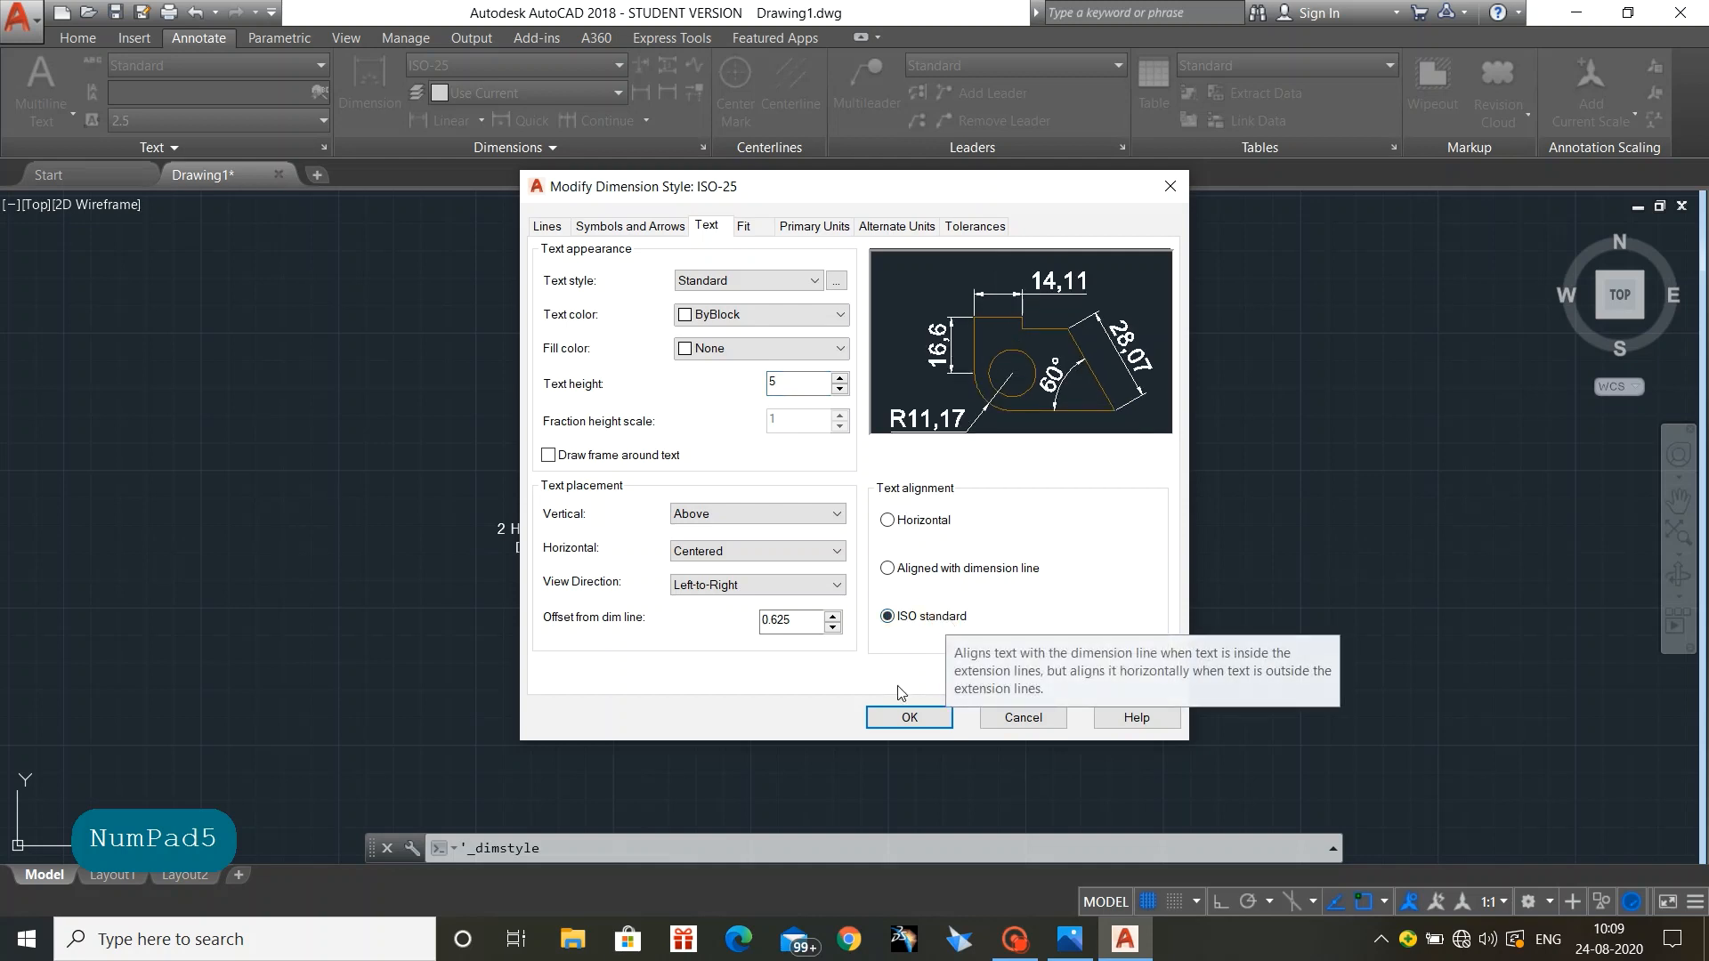
{"action": "left_click", "coordinate": [904, 717]}
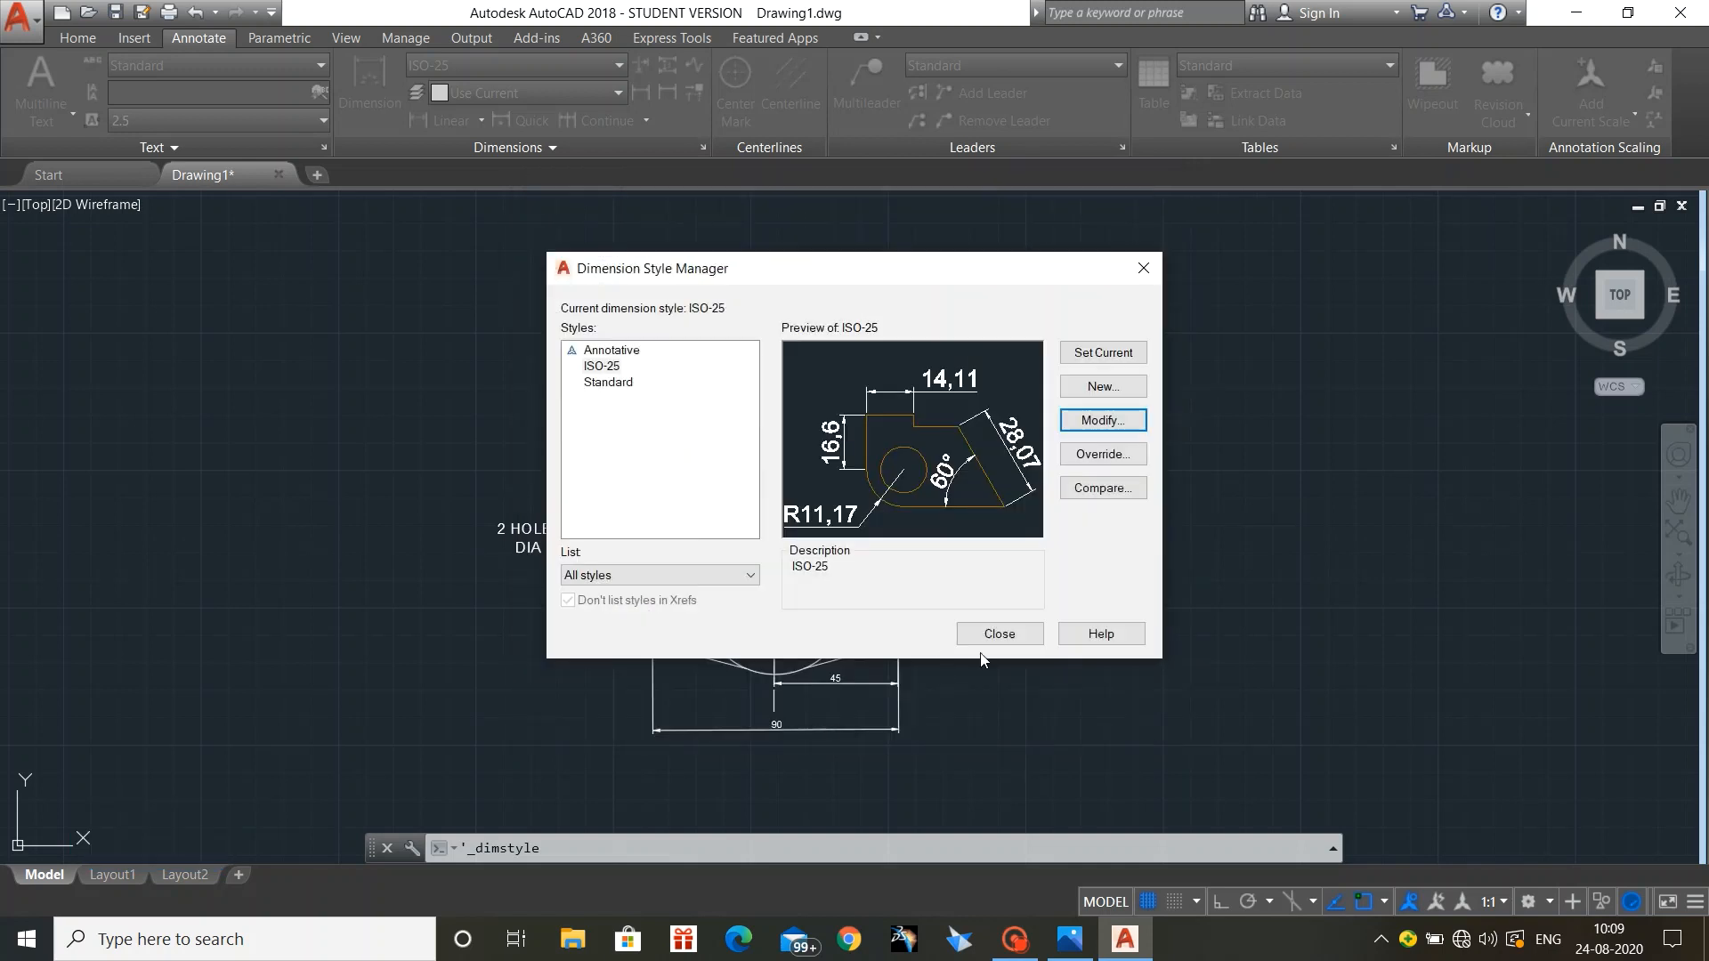
{"action": "left_click", "coordinate": [1001, 636]}
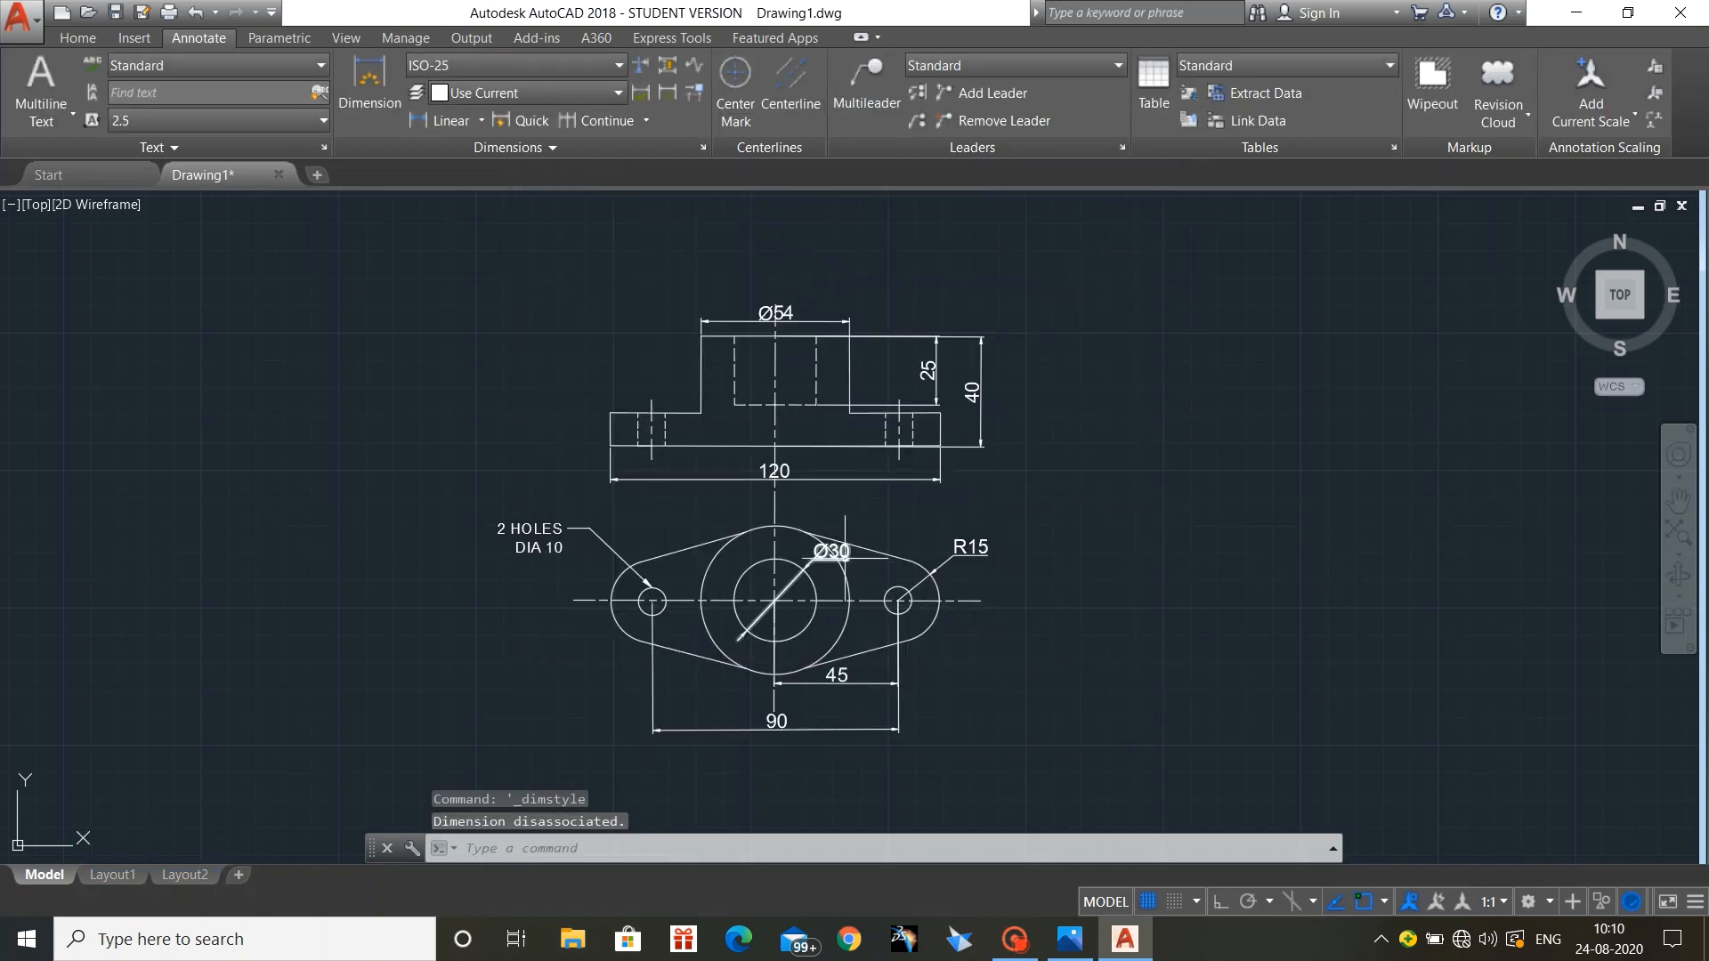
{"action": "left_click", "coordinate": [822, 547]}
{"action": "key", "text": "Escape"}
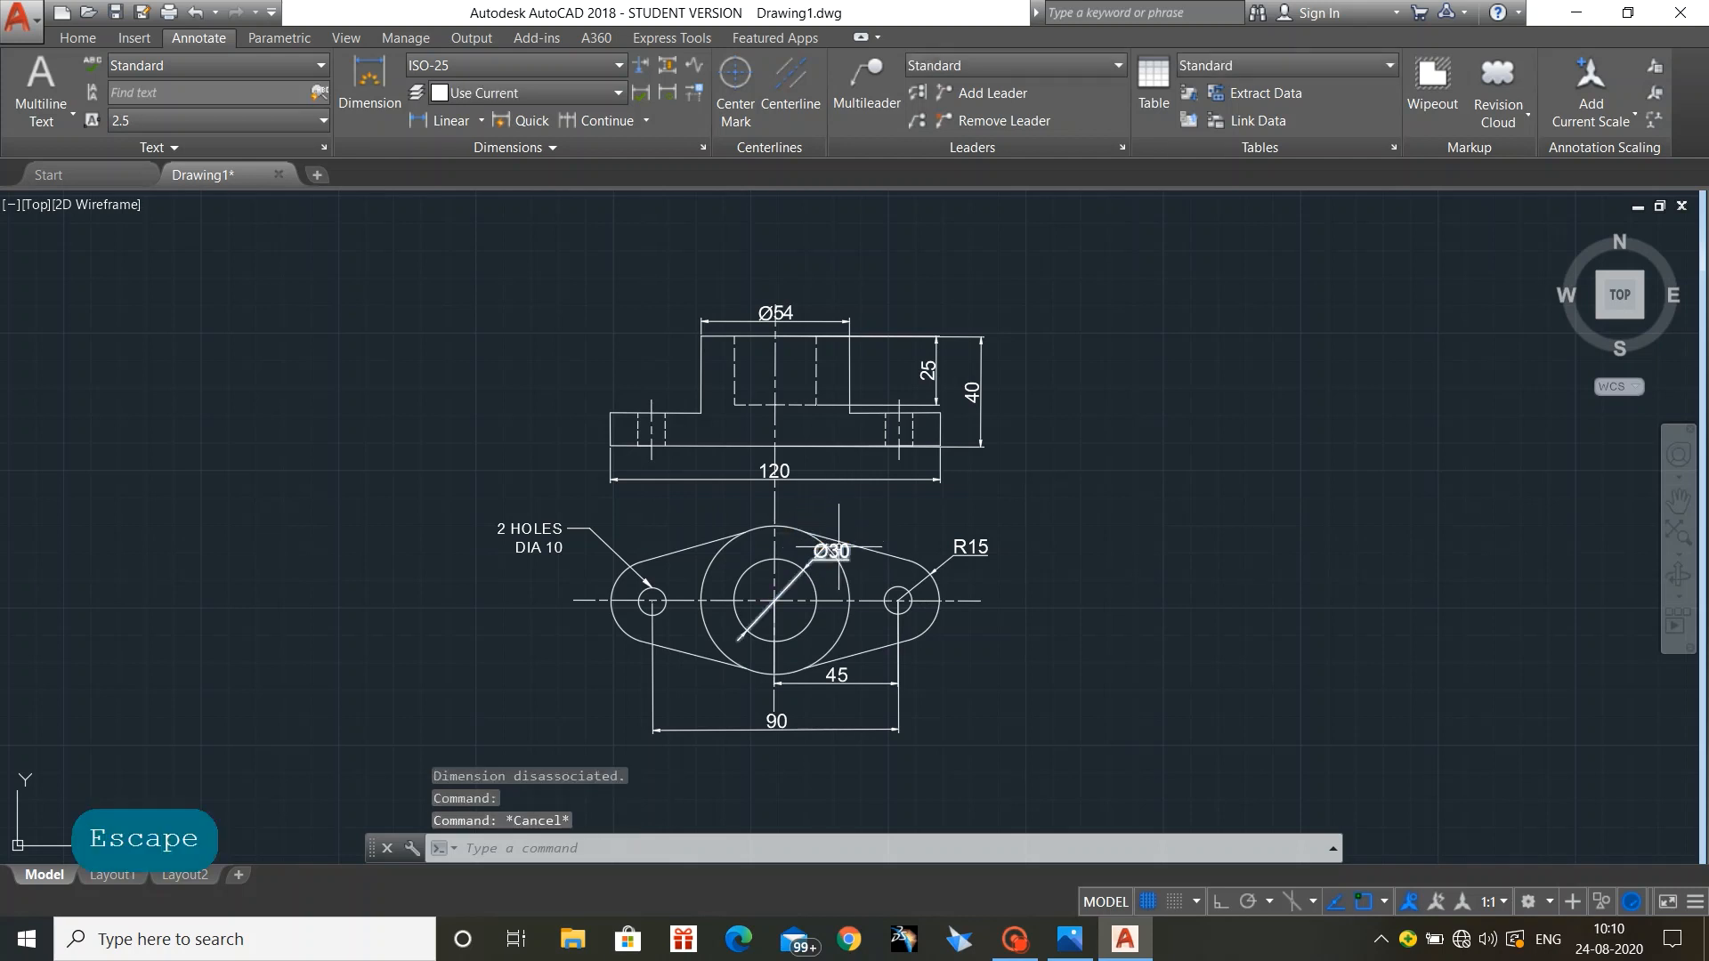
{"action": "left_click", "coordinate": [802, 553]}
{"action": "left_click", "coordinate": [938, 469]}
{"action": "key", "text": "Escape"}
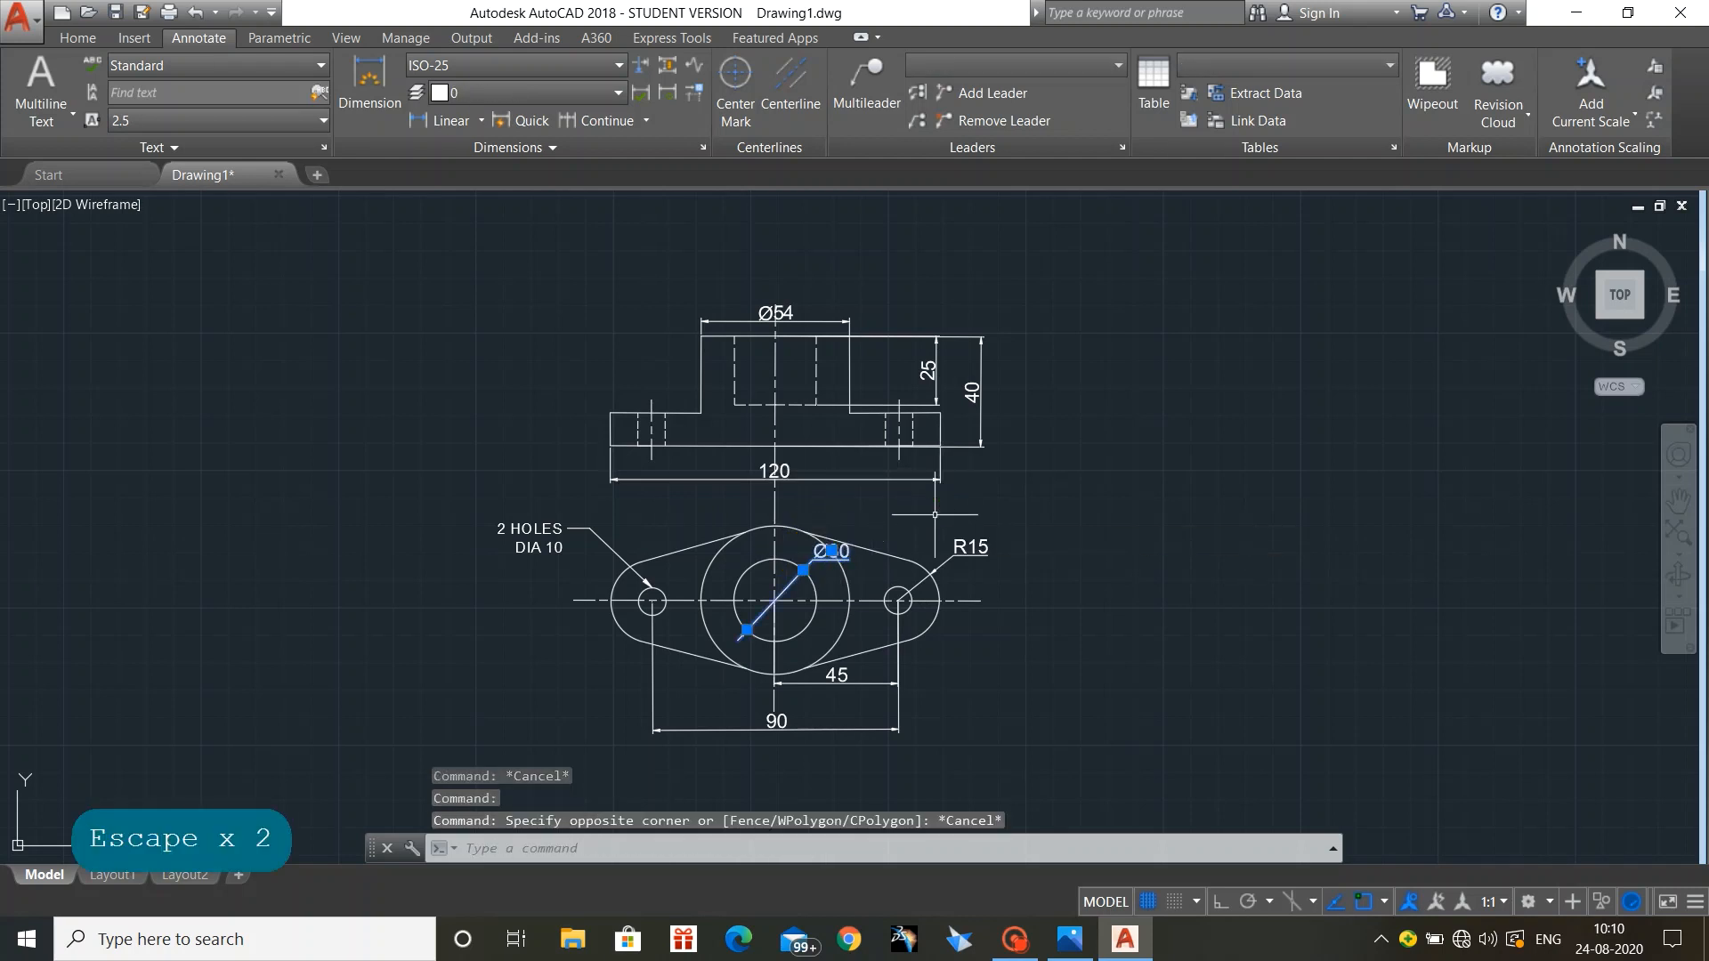
{"action": "mouse_move", "coordinate": [1206, 624]}
{"action": "middle_mouse_down"}
{"action": "mouse_move", "coordinate": [1246, 621]}
{"action": "mouse_move", "coordinate": [1233, 611]}
{"action": "middle_mouse_up"}
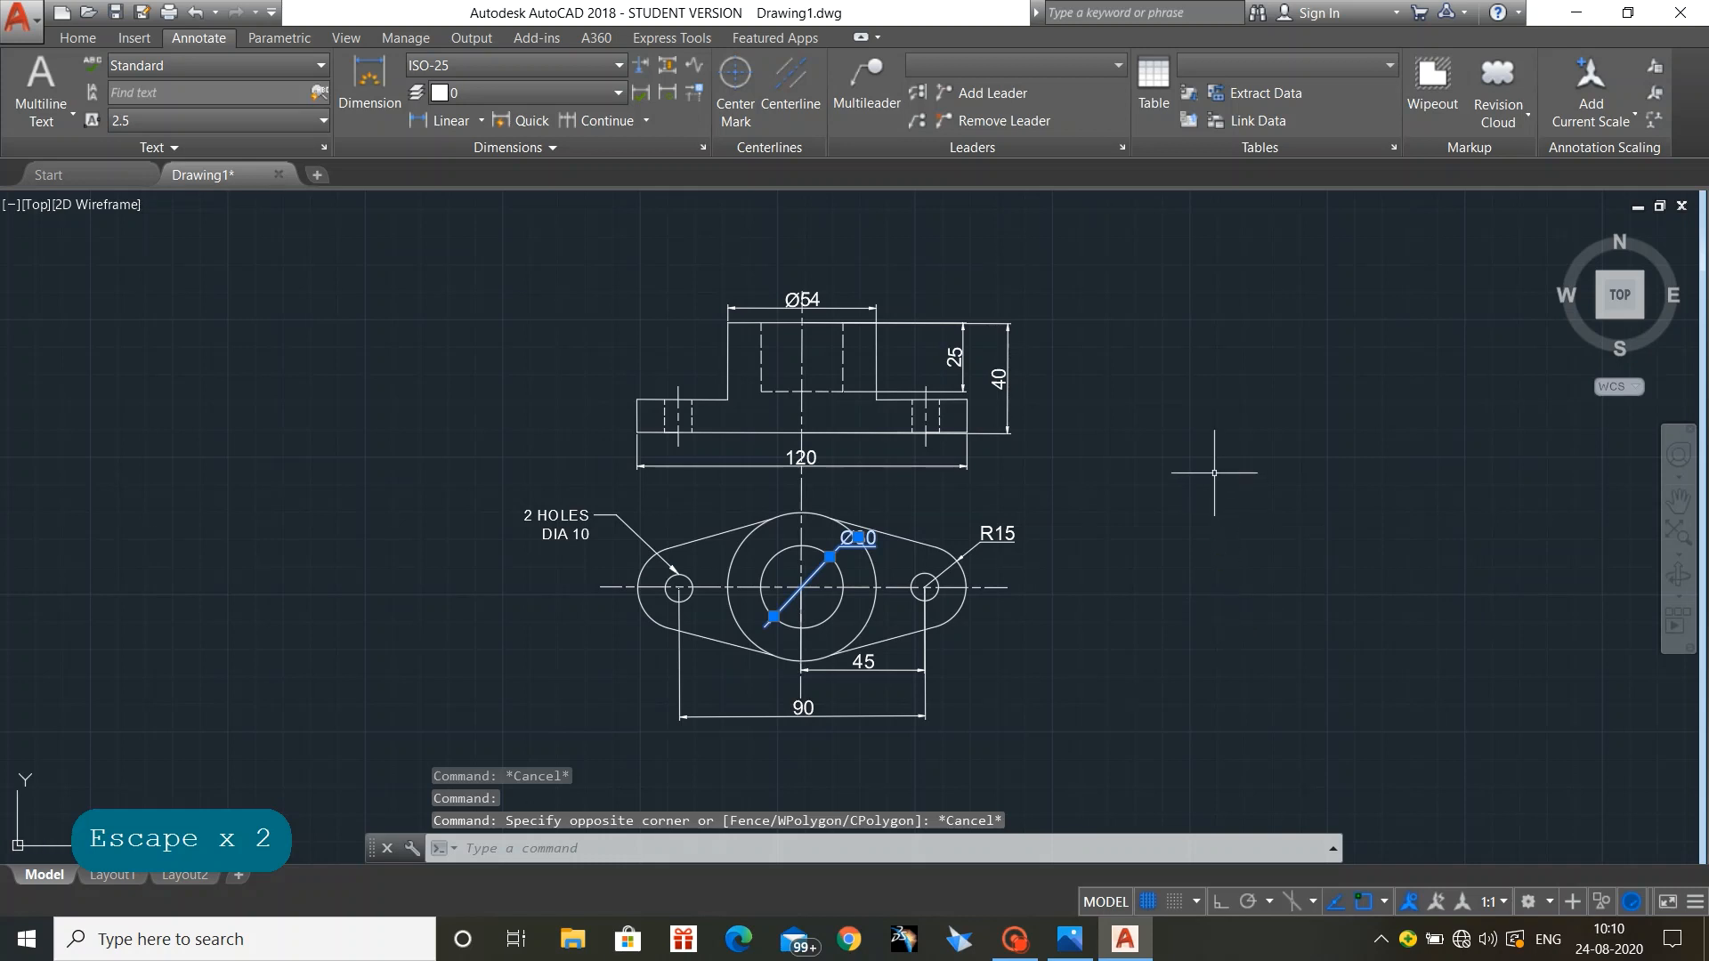
{"action": "left_click", "coordinate": [1214, 471]}
{"action": "key", "text": "Escape"}
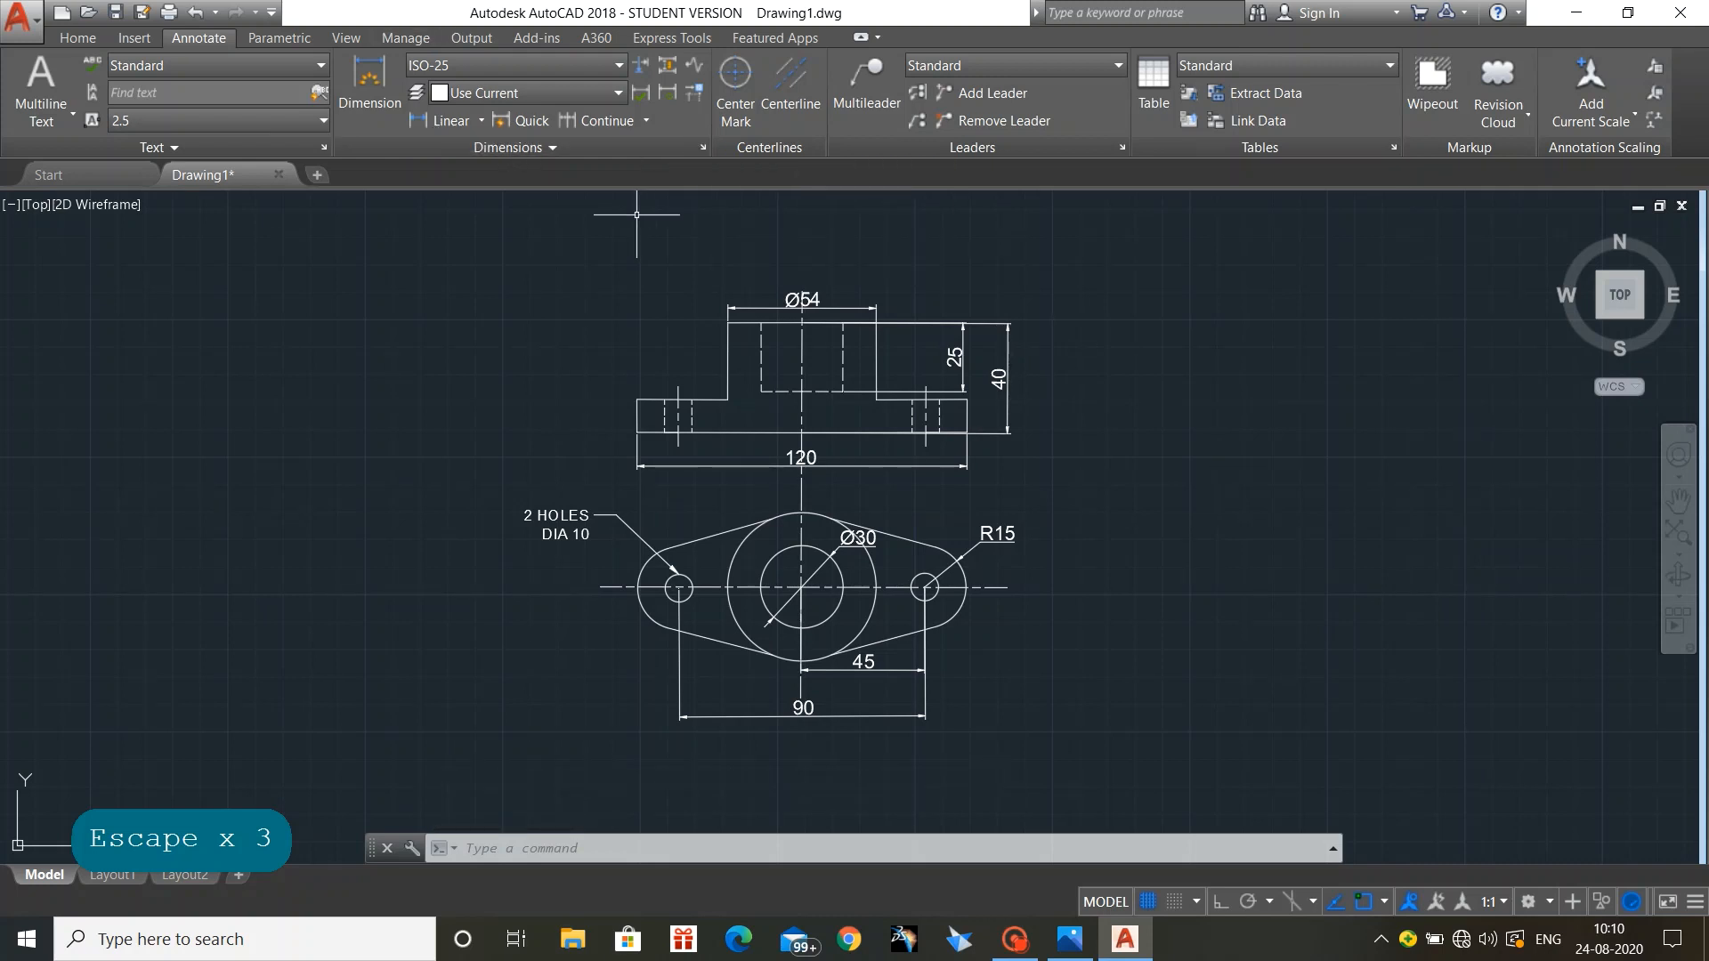
Step: Save the drawing to the Desktop as Drawing1.dwg and dismiss the desktop organizer advertisement
{"action": "key", "text": "ctrl+s"}
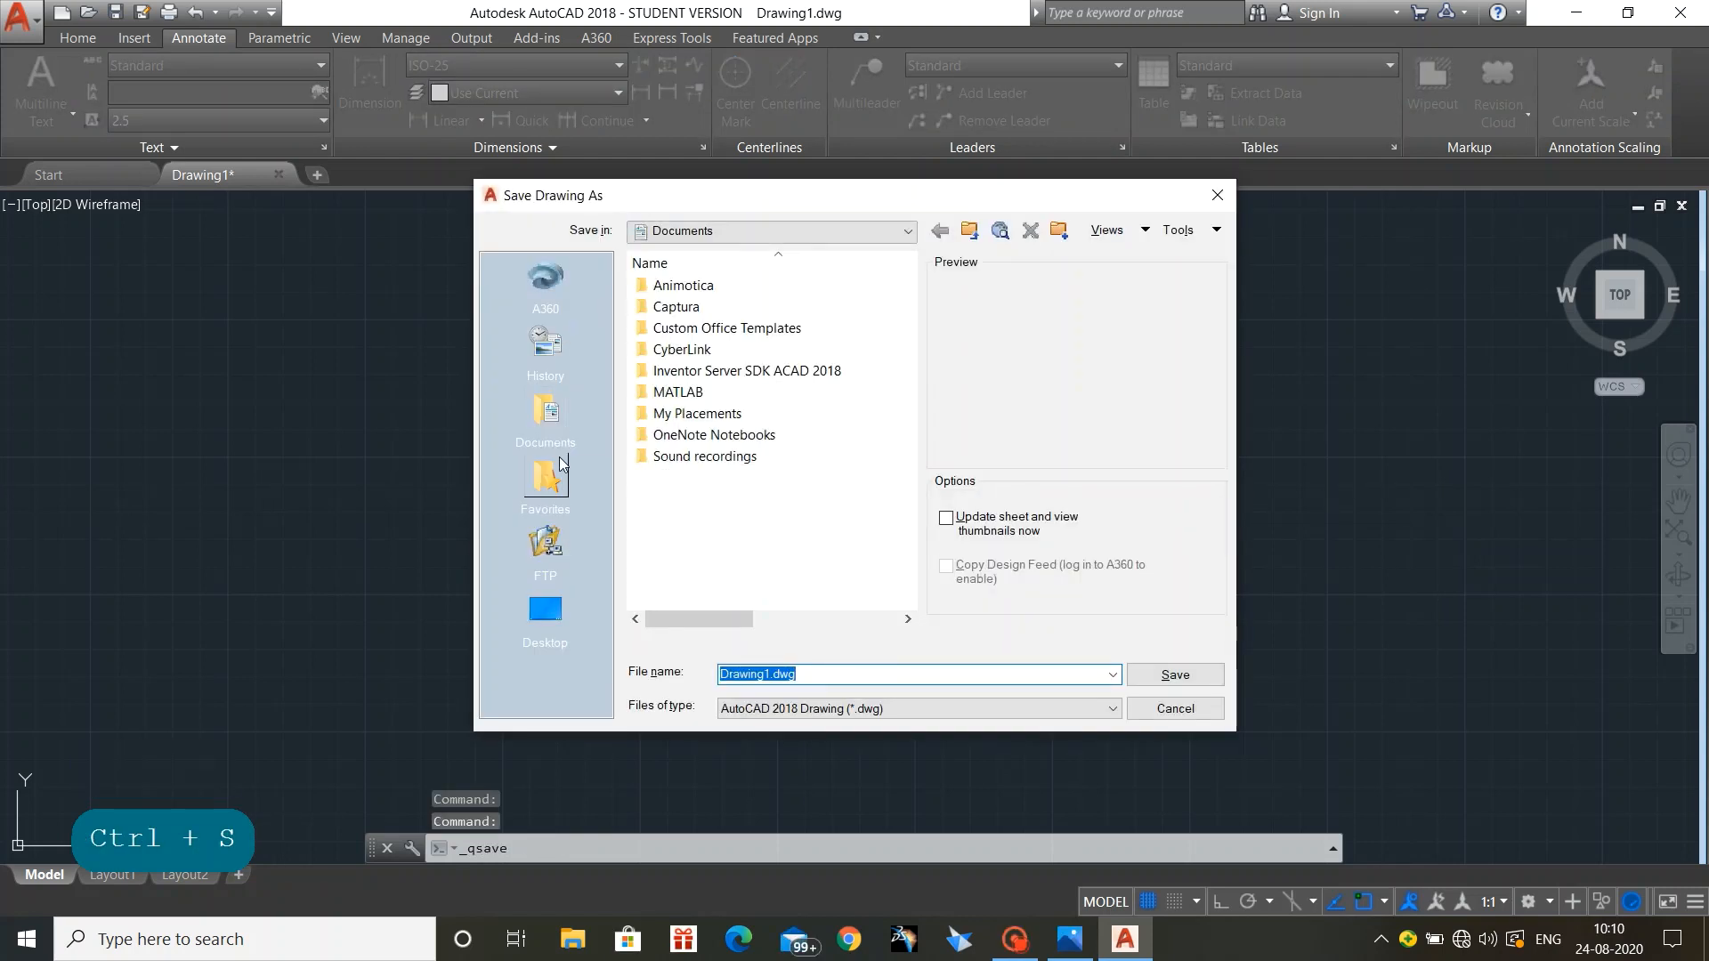
{"action": "left_click", "coordinate": [541, 625]}
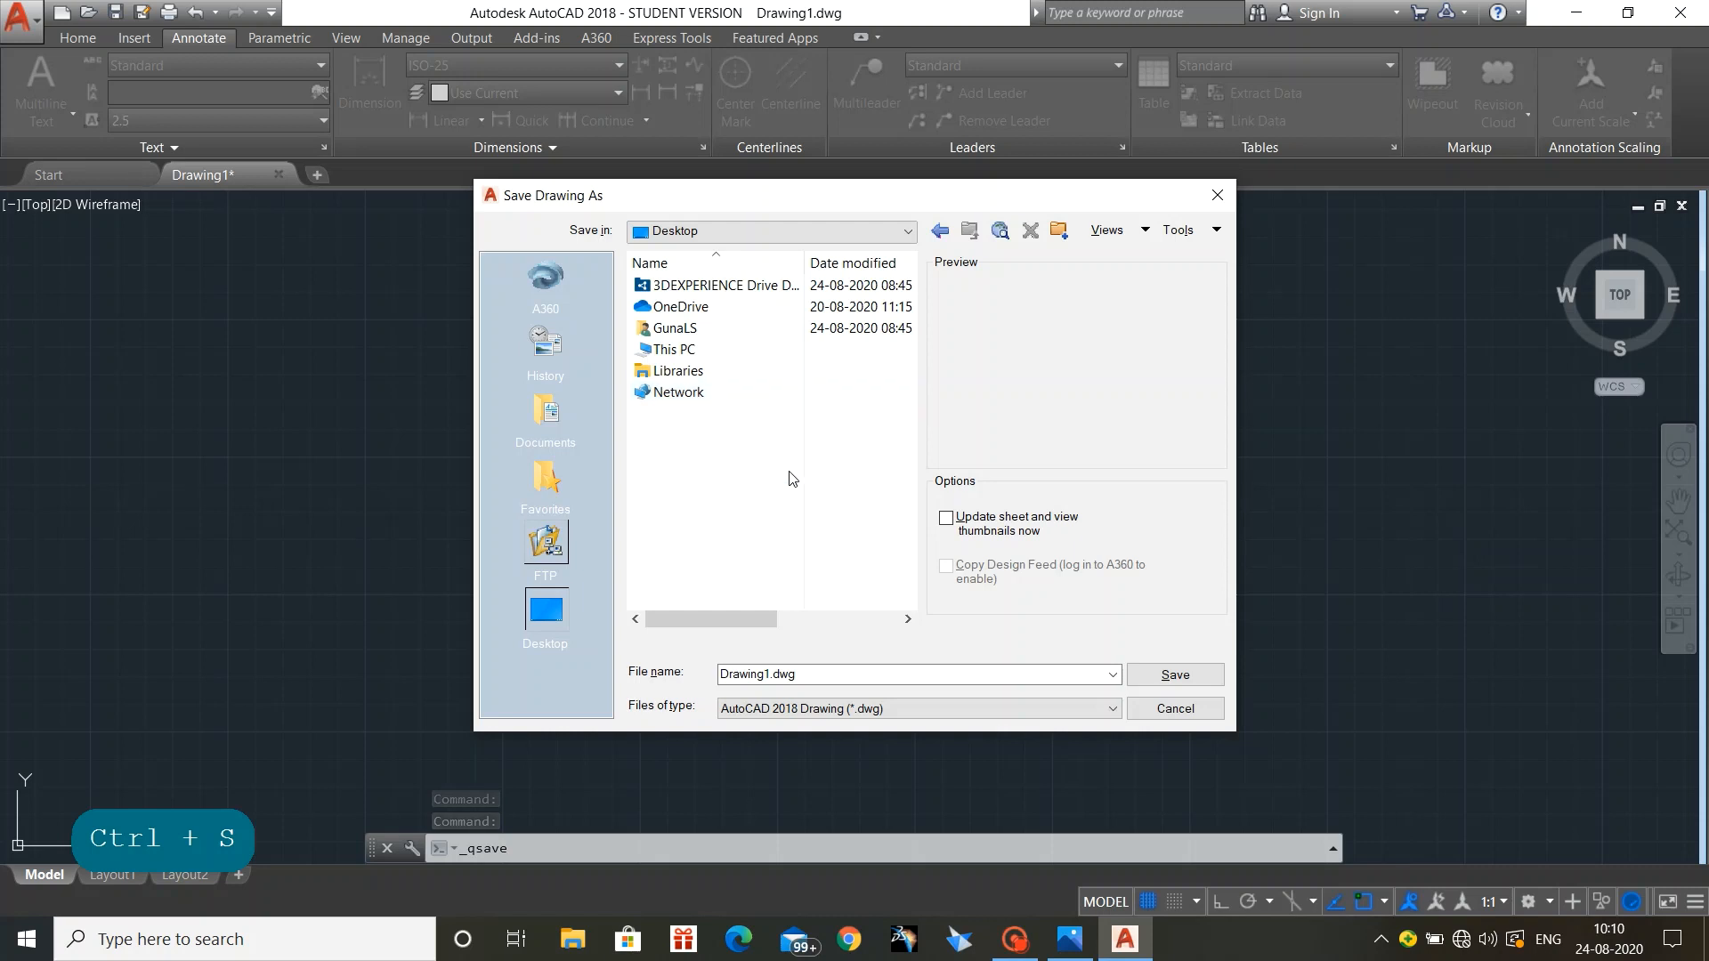
{"action": "left_click", "coordinate": [1201, 675]}
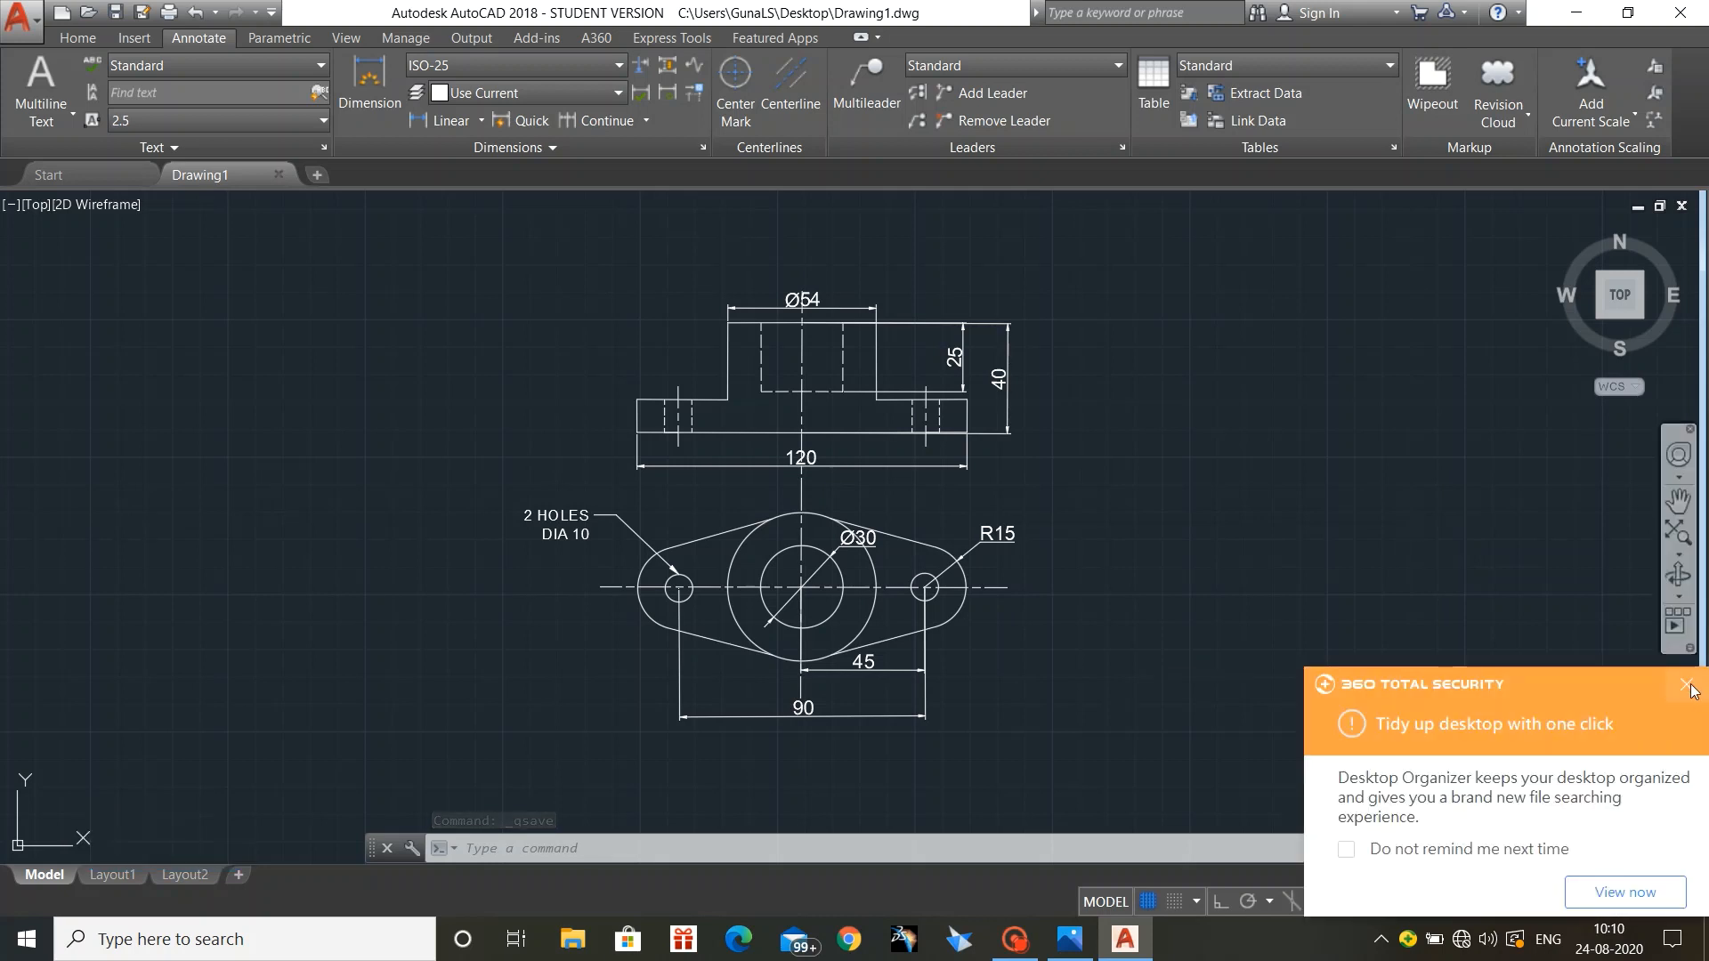
{"action": "left_click", "coordinate": [1687, 686]}
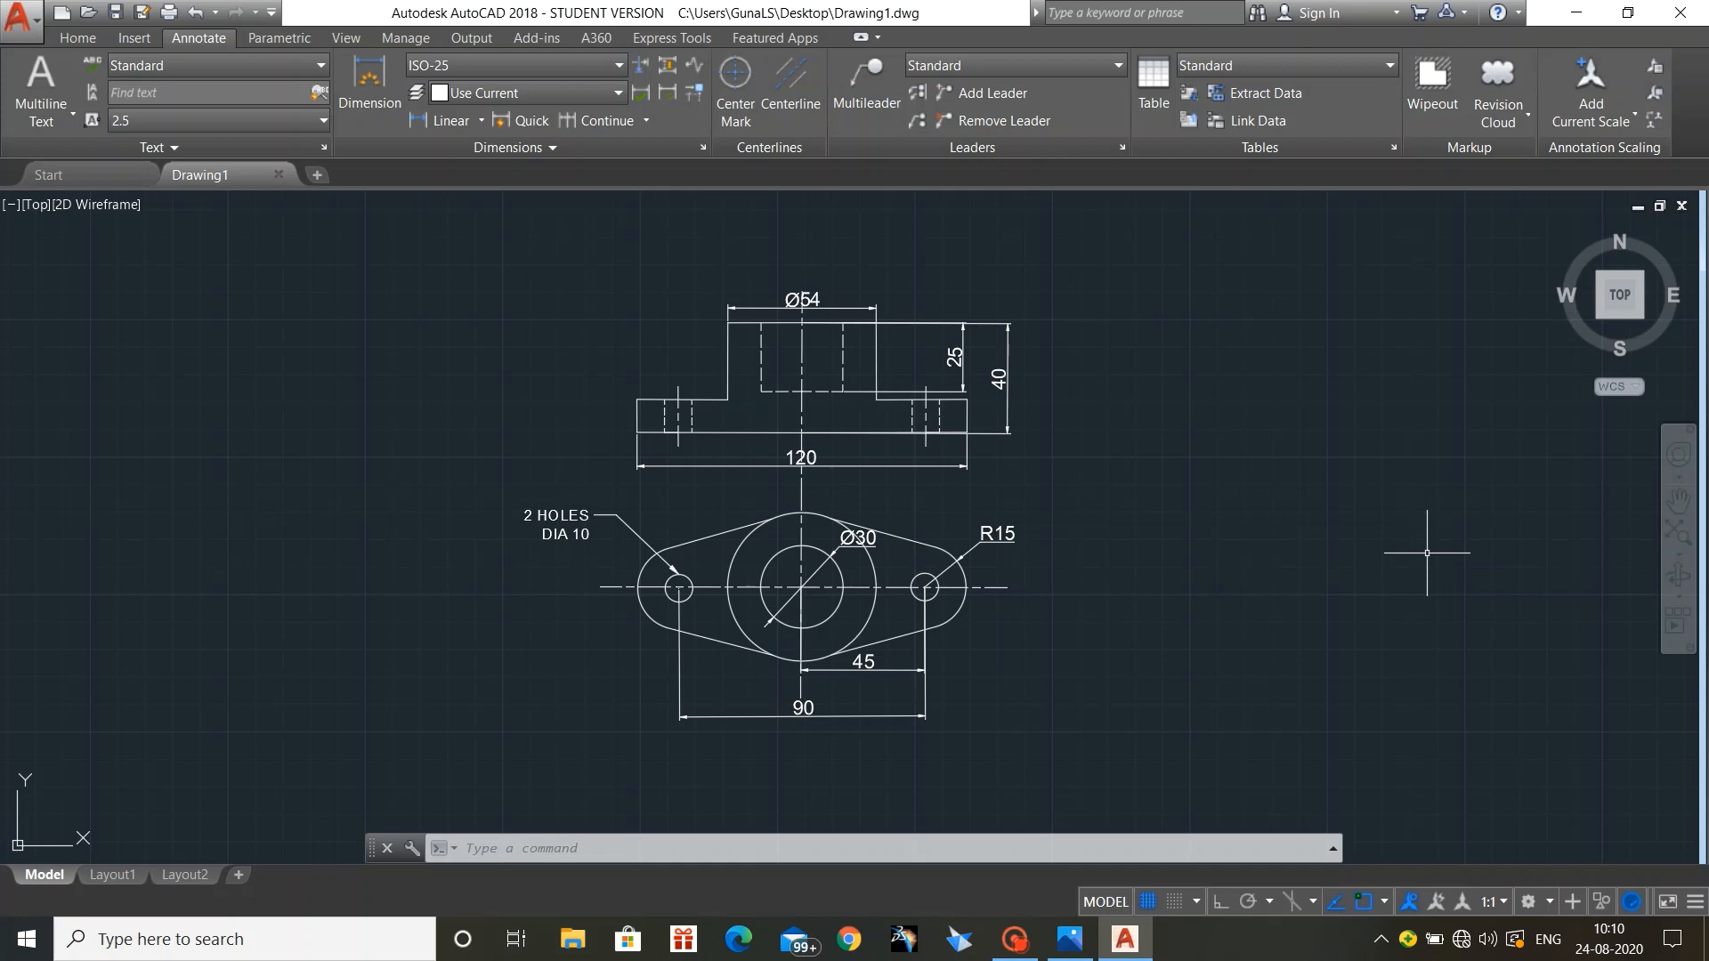
{"action": "mouse_move", "coordinate": [1020, 953]}
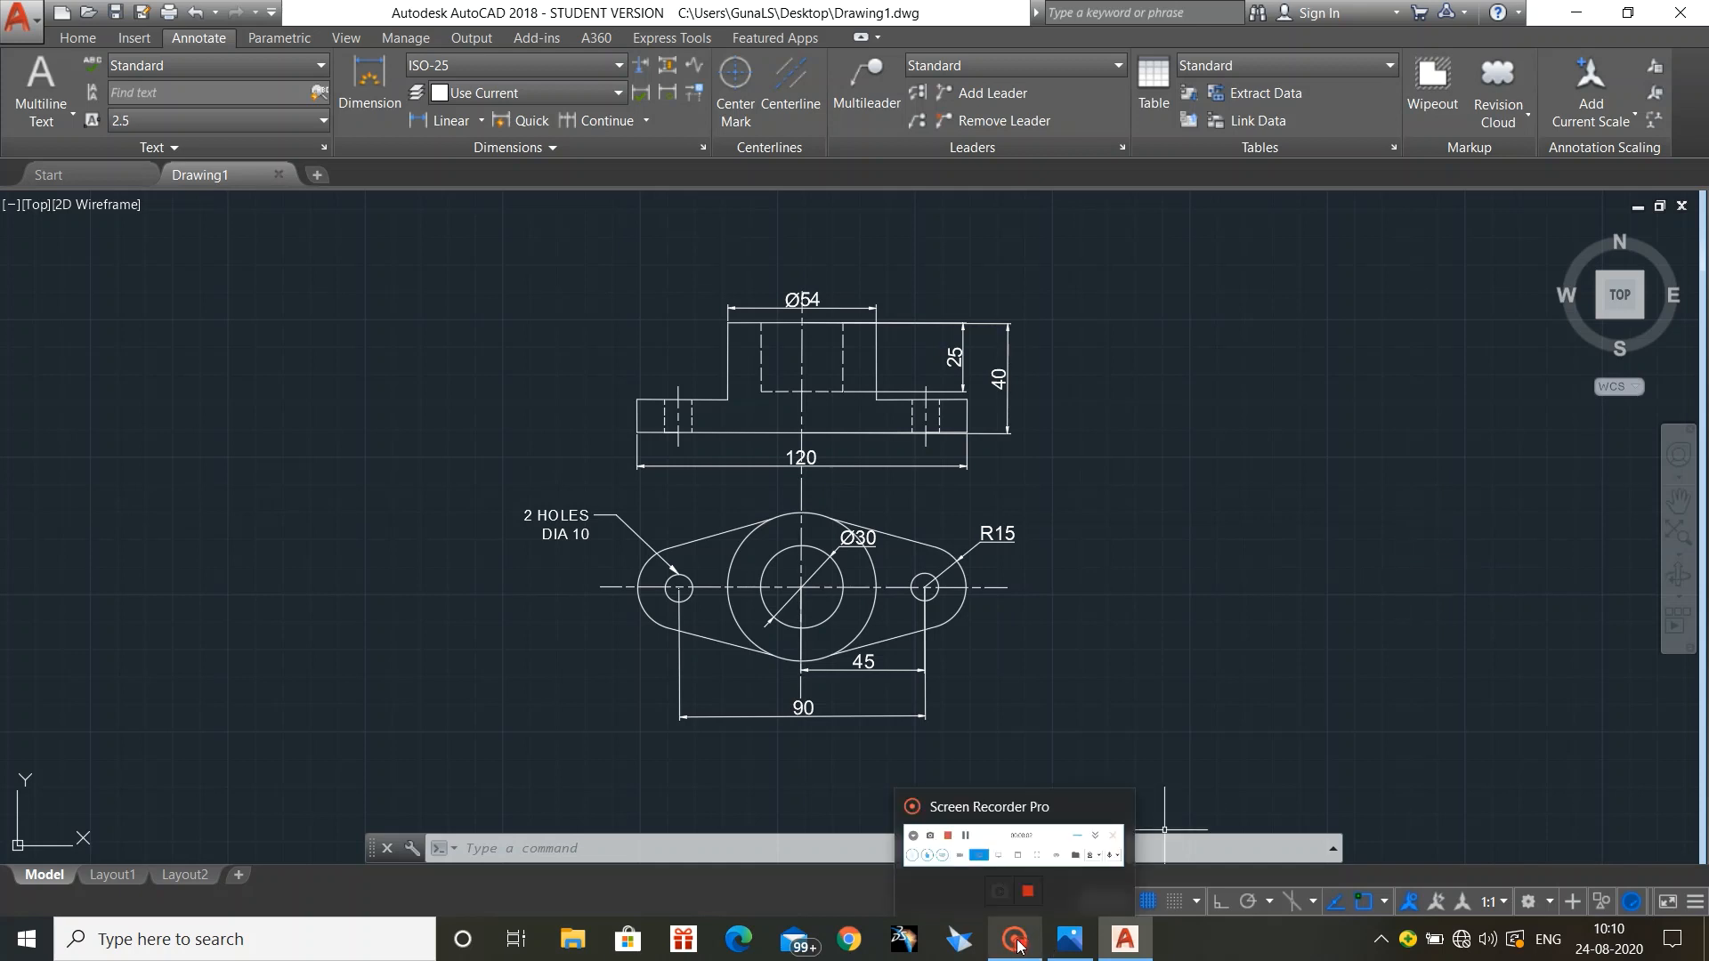
{"action": "left_click", "coordinate": [1016, 939]}
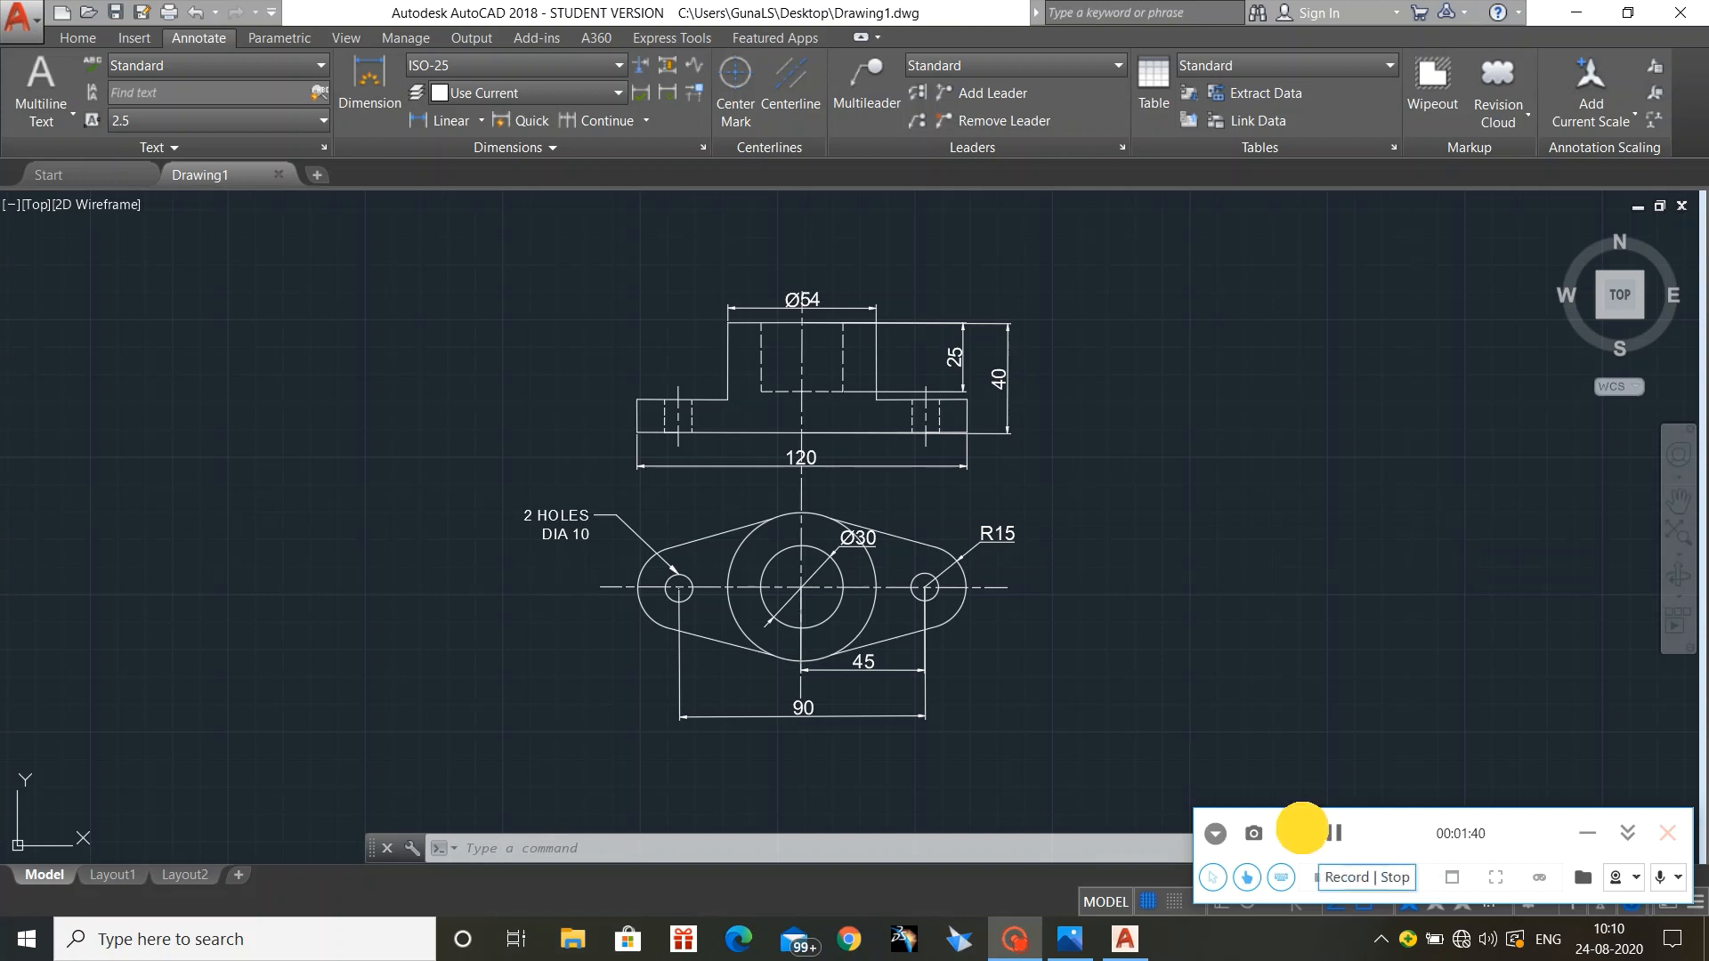
{"action": "left_click", "coordinate": [1292, 834]}
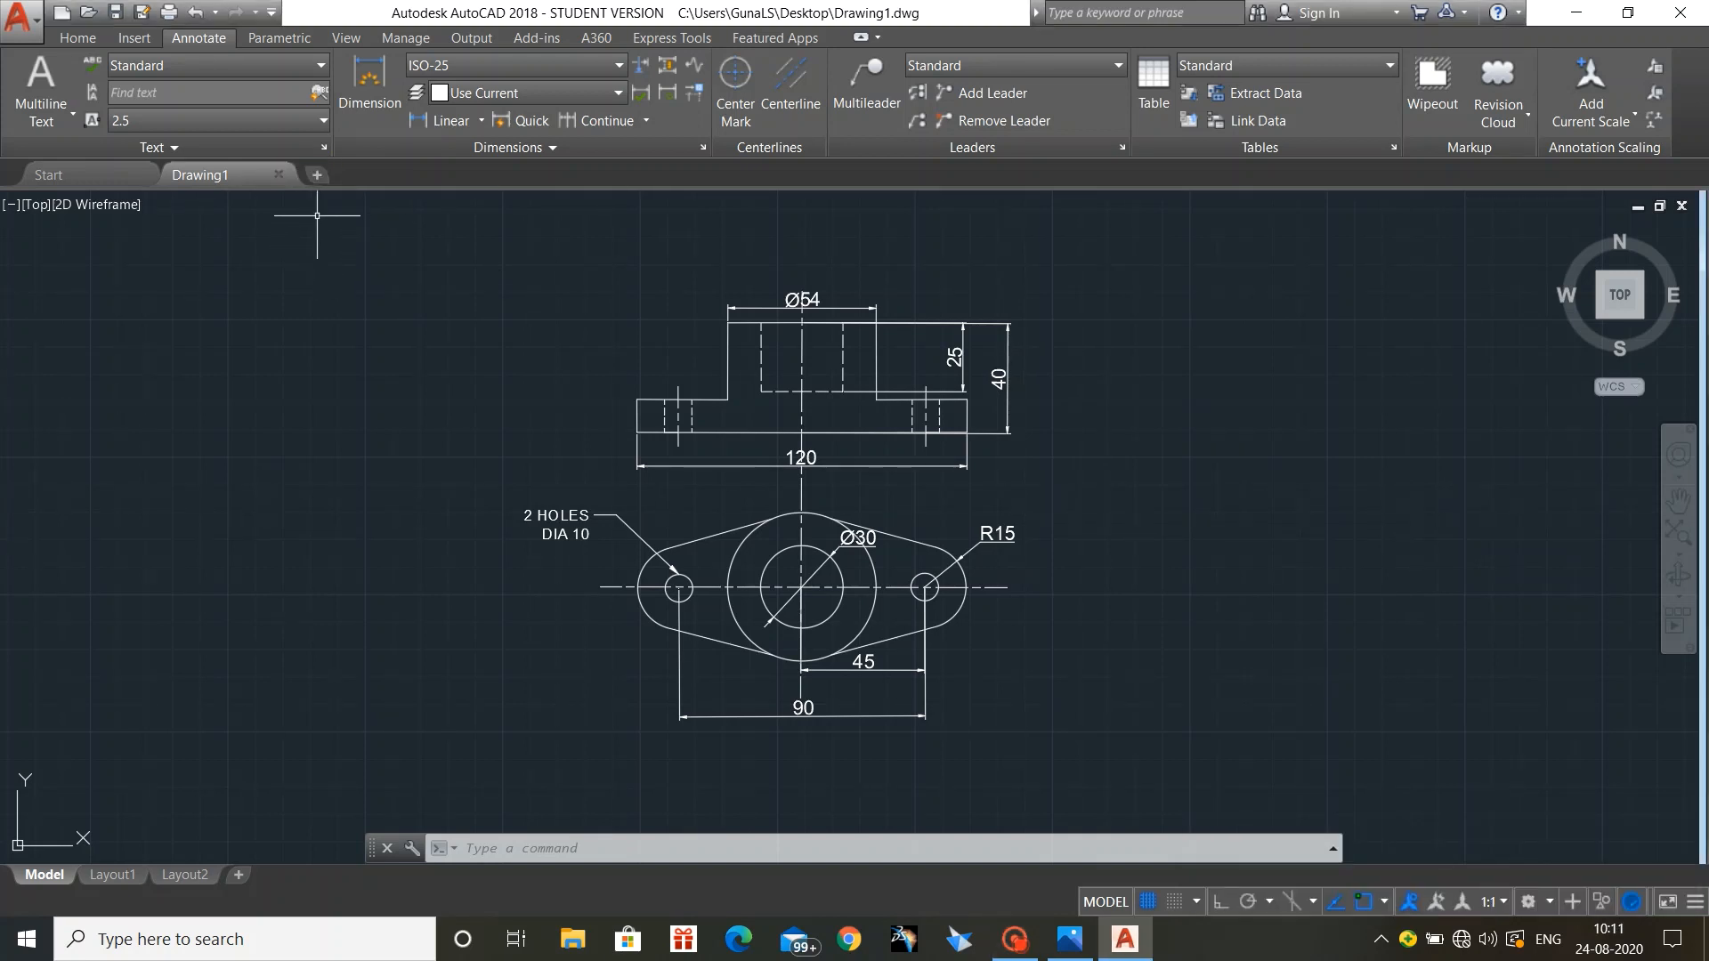
Step: Create a new blank drawing and switch to Photos to show the reference image IMG_20200824_093927.jpg of the notched plate
{"action": "left_click", "coordinate": [318, 175]}
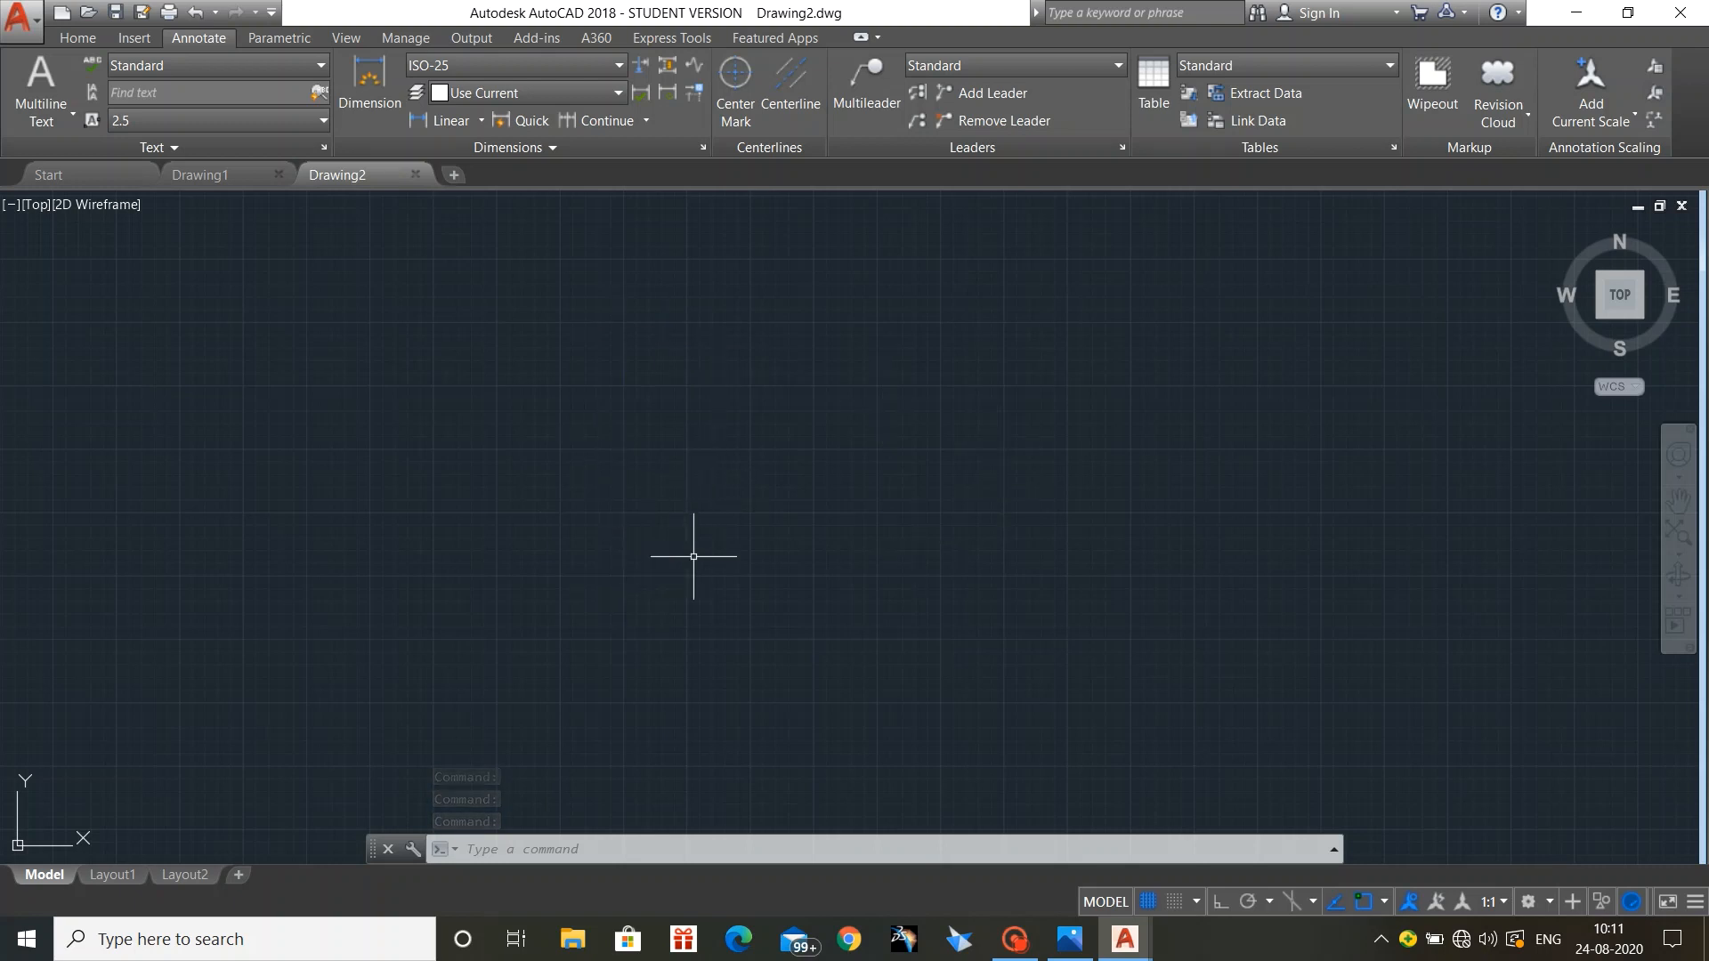
{"action": "left_click", "coordinate": [1070, 939]}
{"action": "key", "text": "Right"}
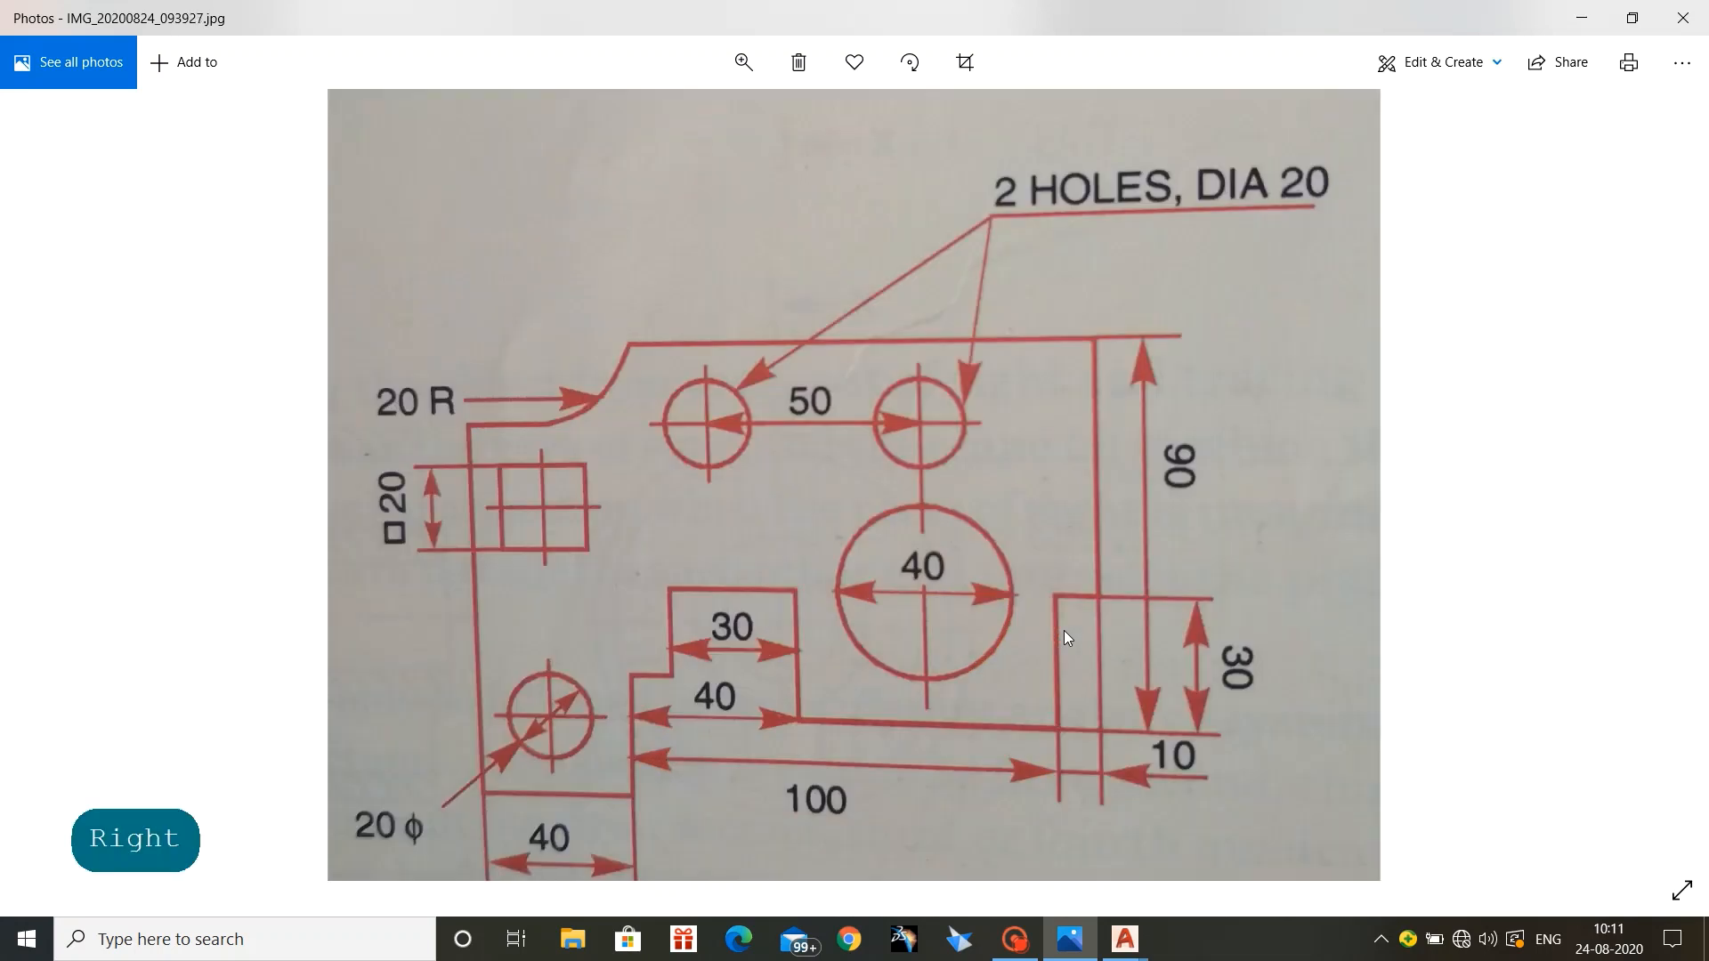
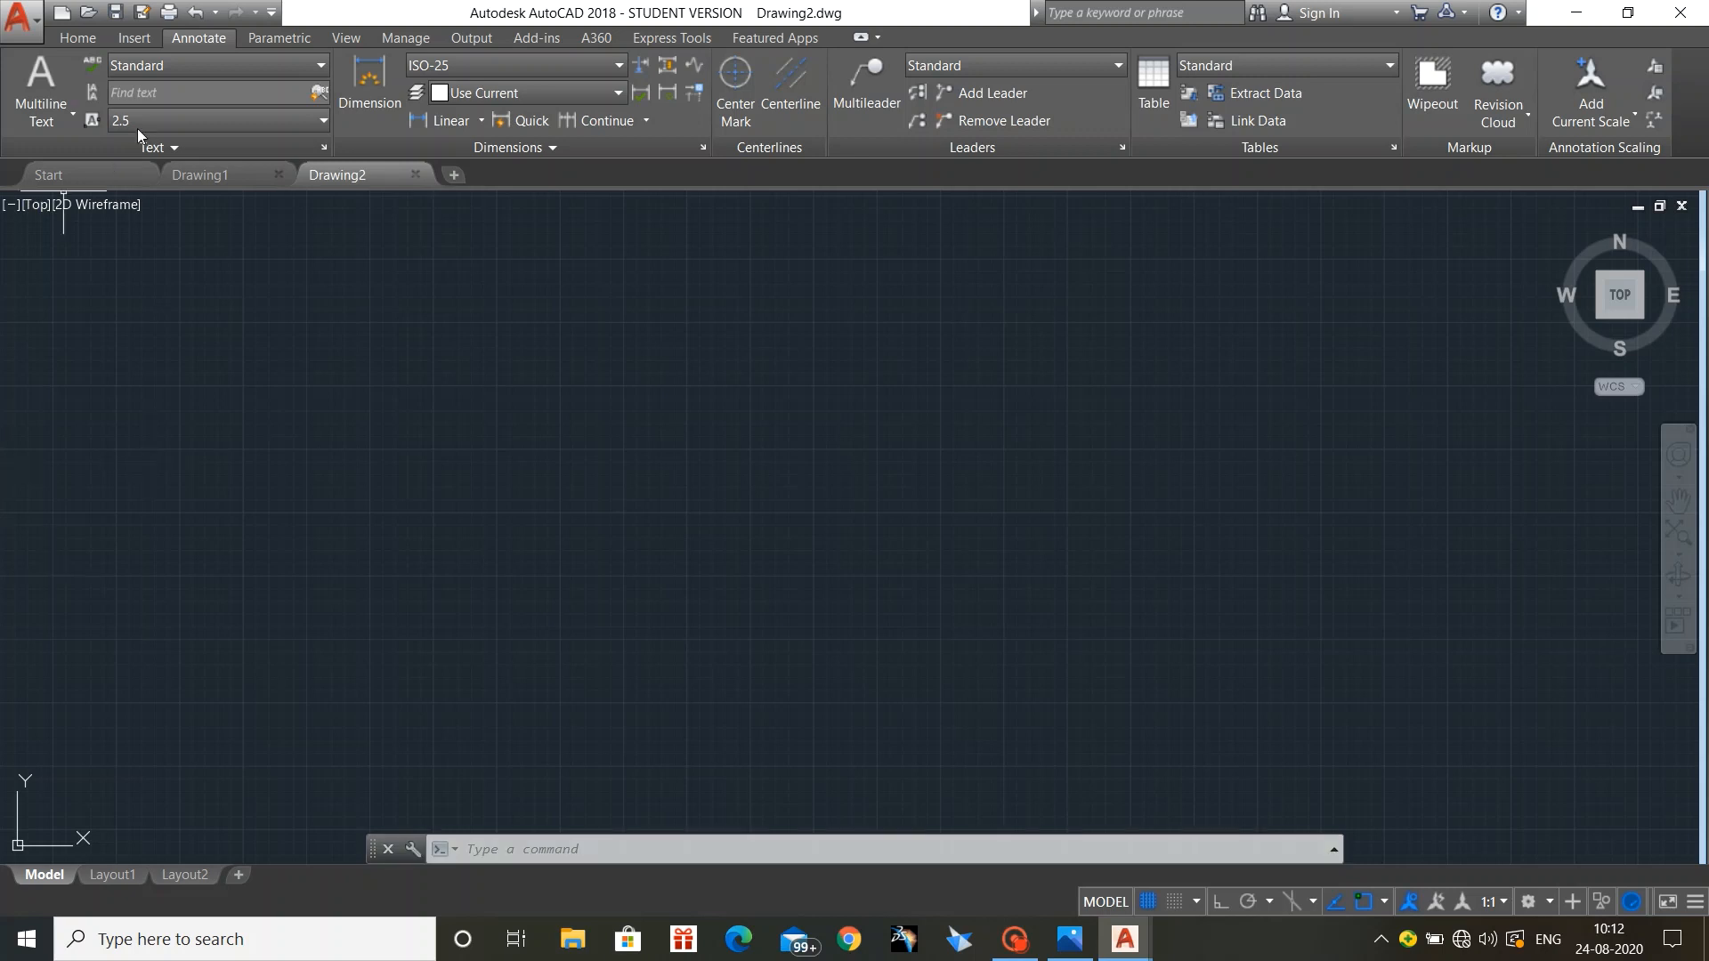
Step: Start the notched plate's outline with a horizontal line 40 units long to the right from a free point
{"action": "left_click", "coordinate": [77, 39]}
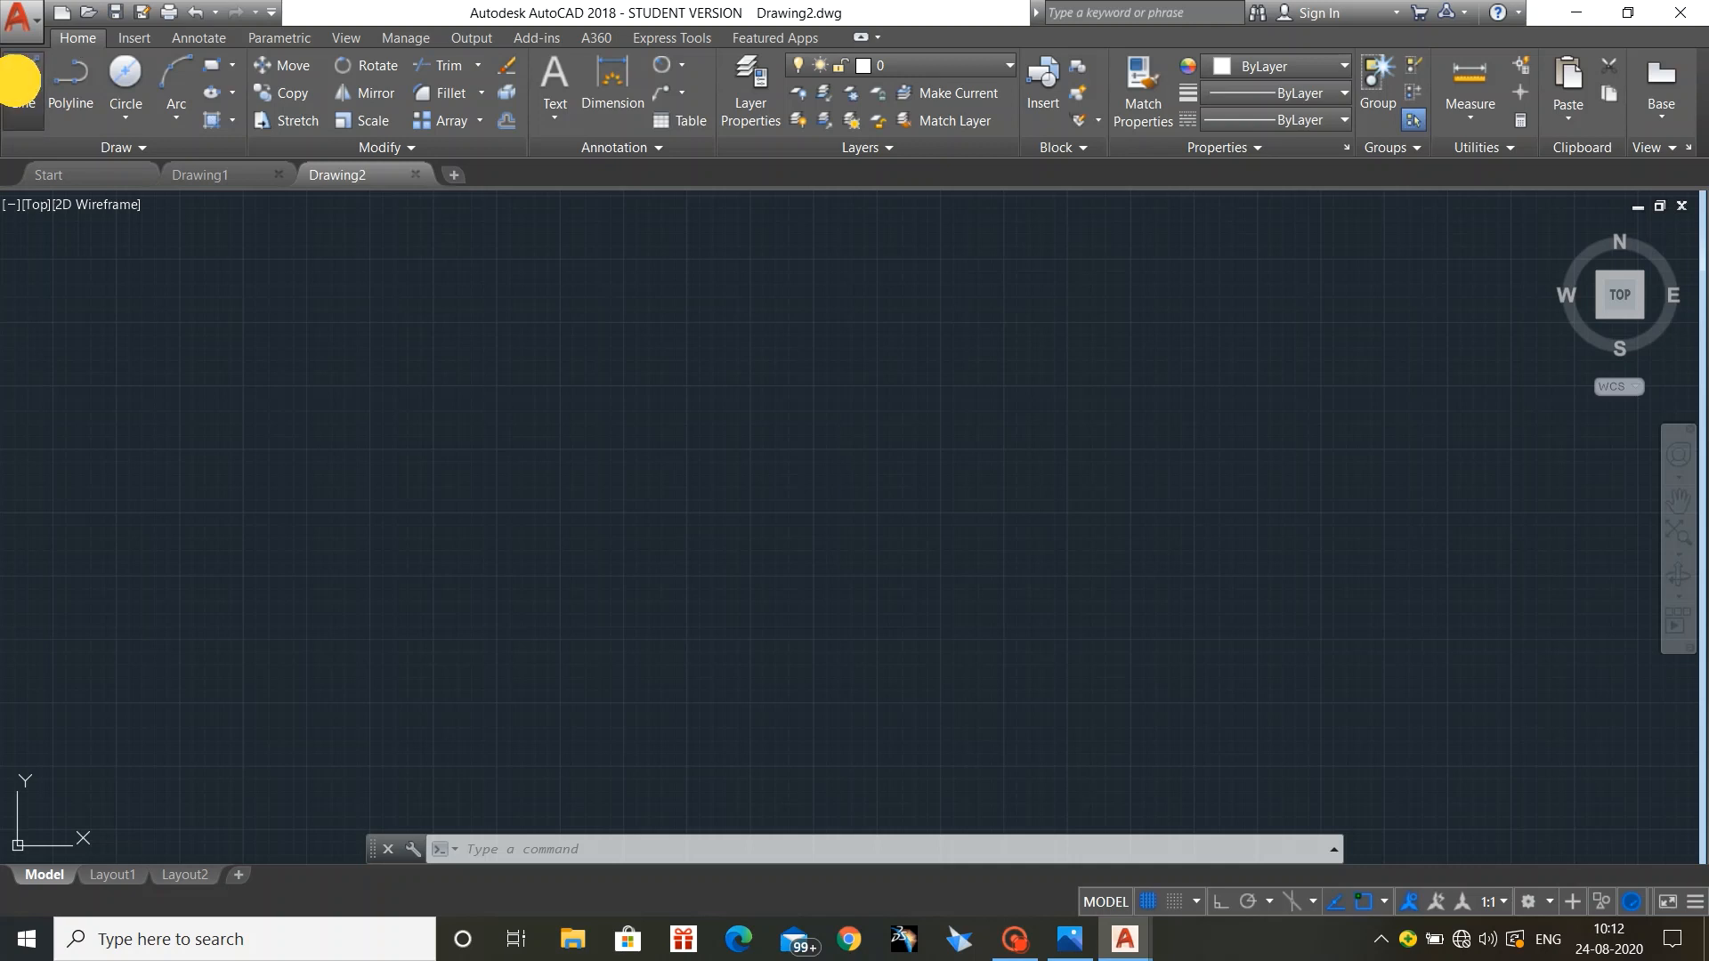
{"action": "left_click", "coordinate": [20, 80]}
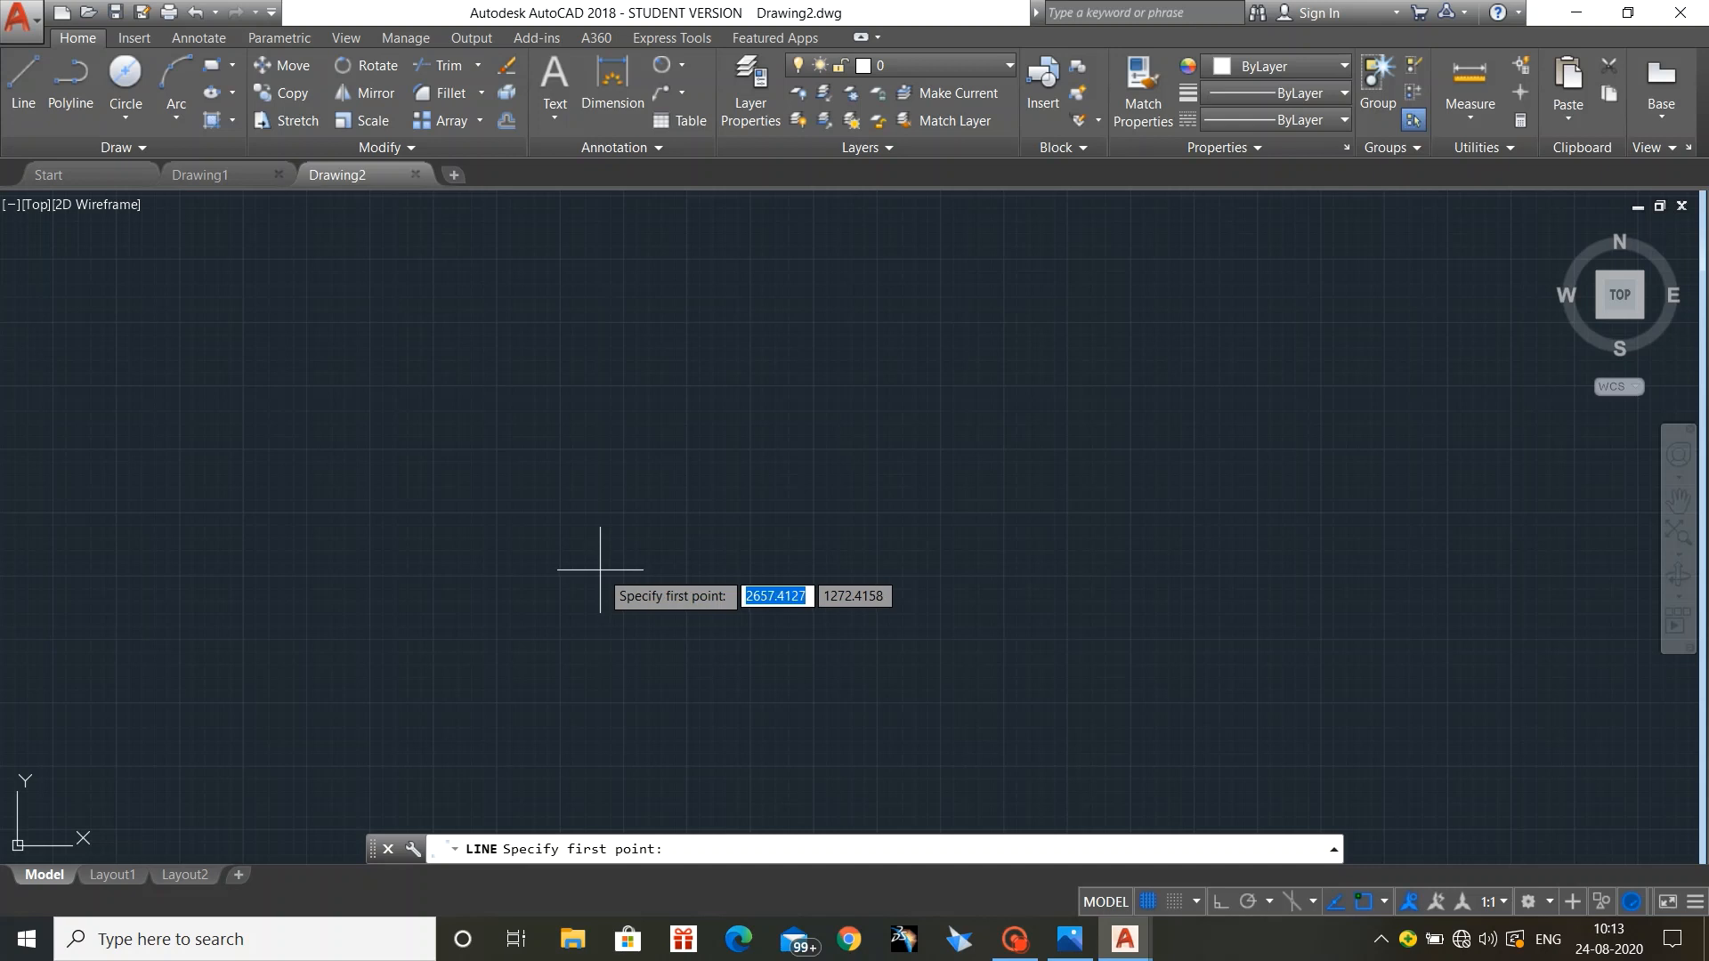
{"action": "left_click", "coordinate": [606, 580]}
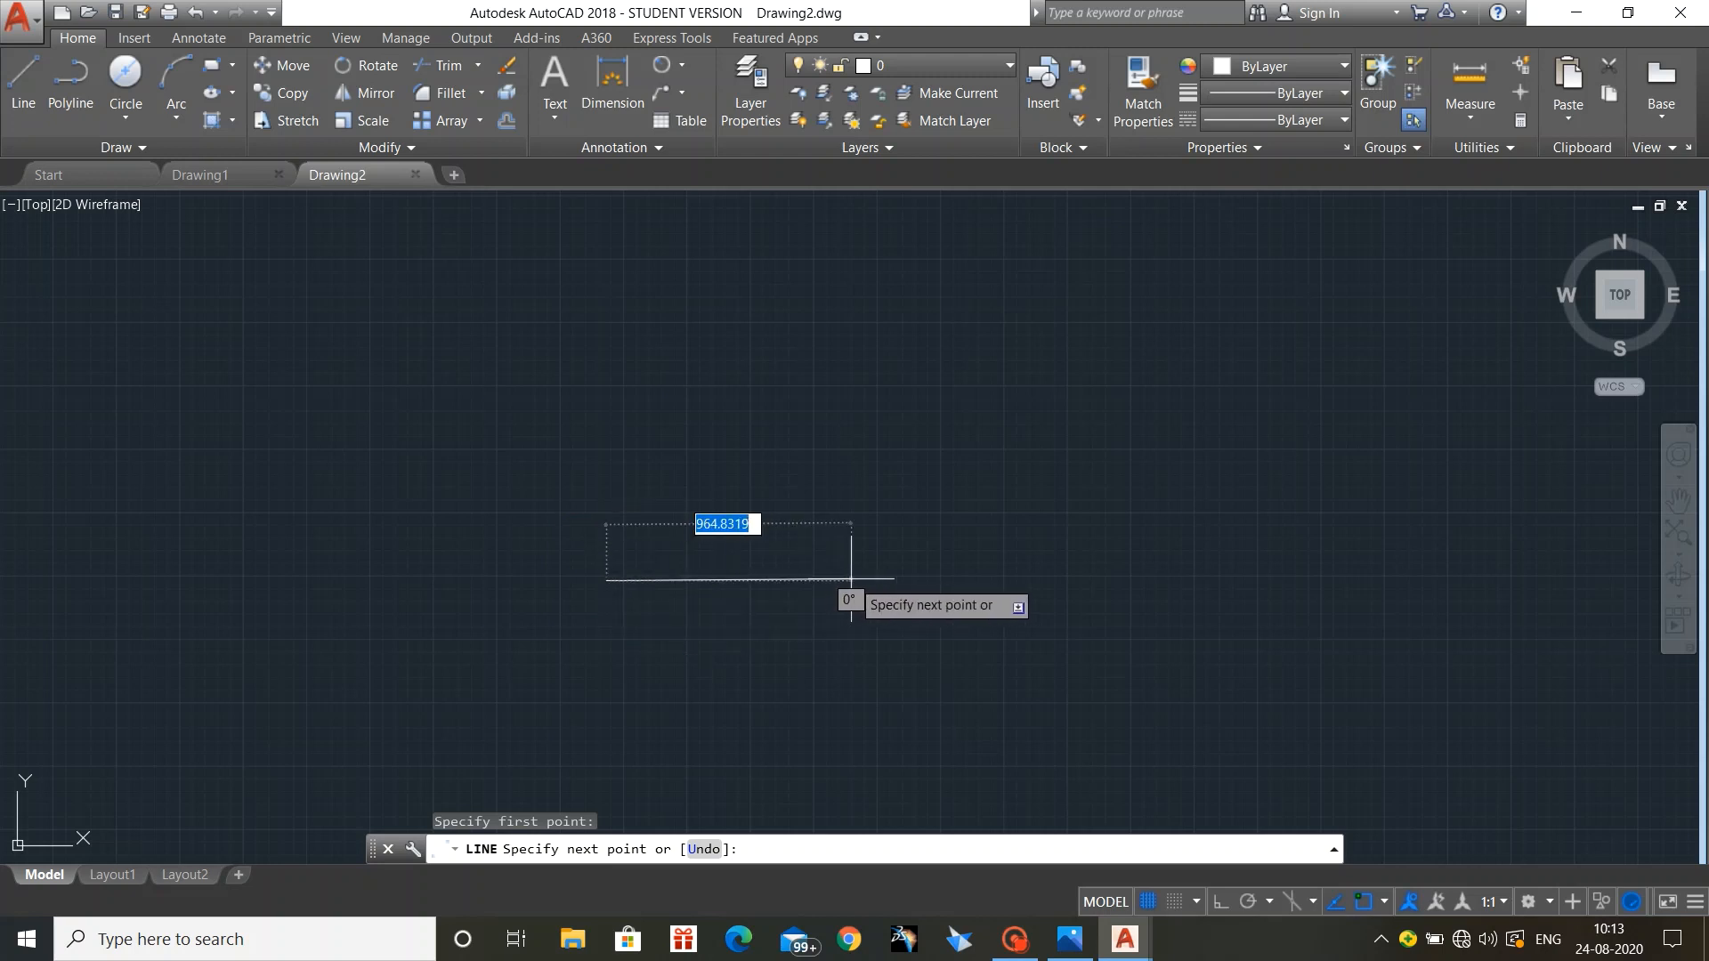
{"action": "type", "text": "40"}
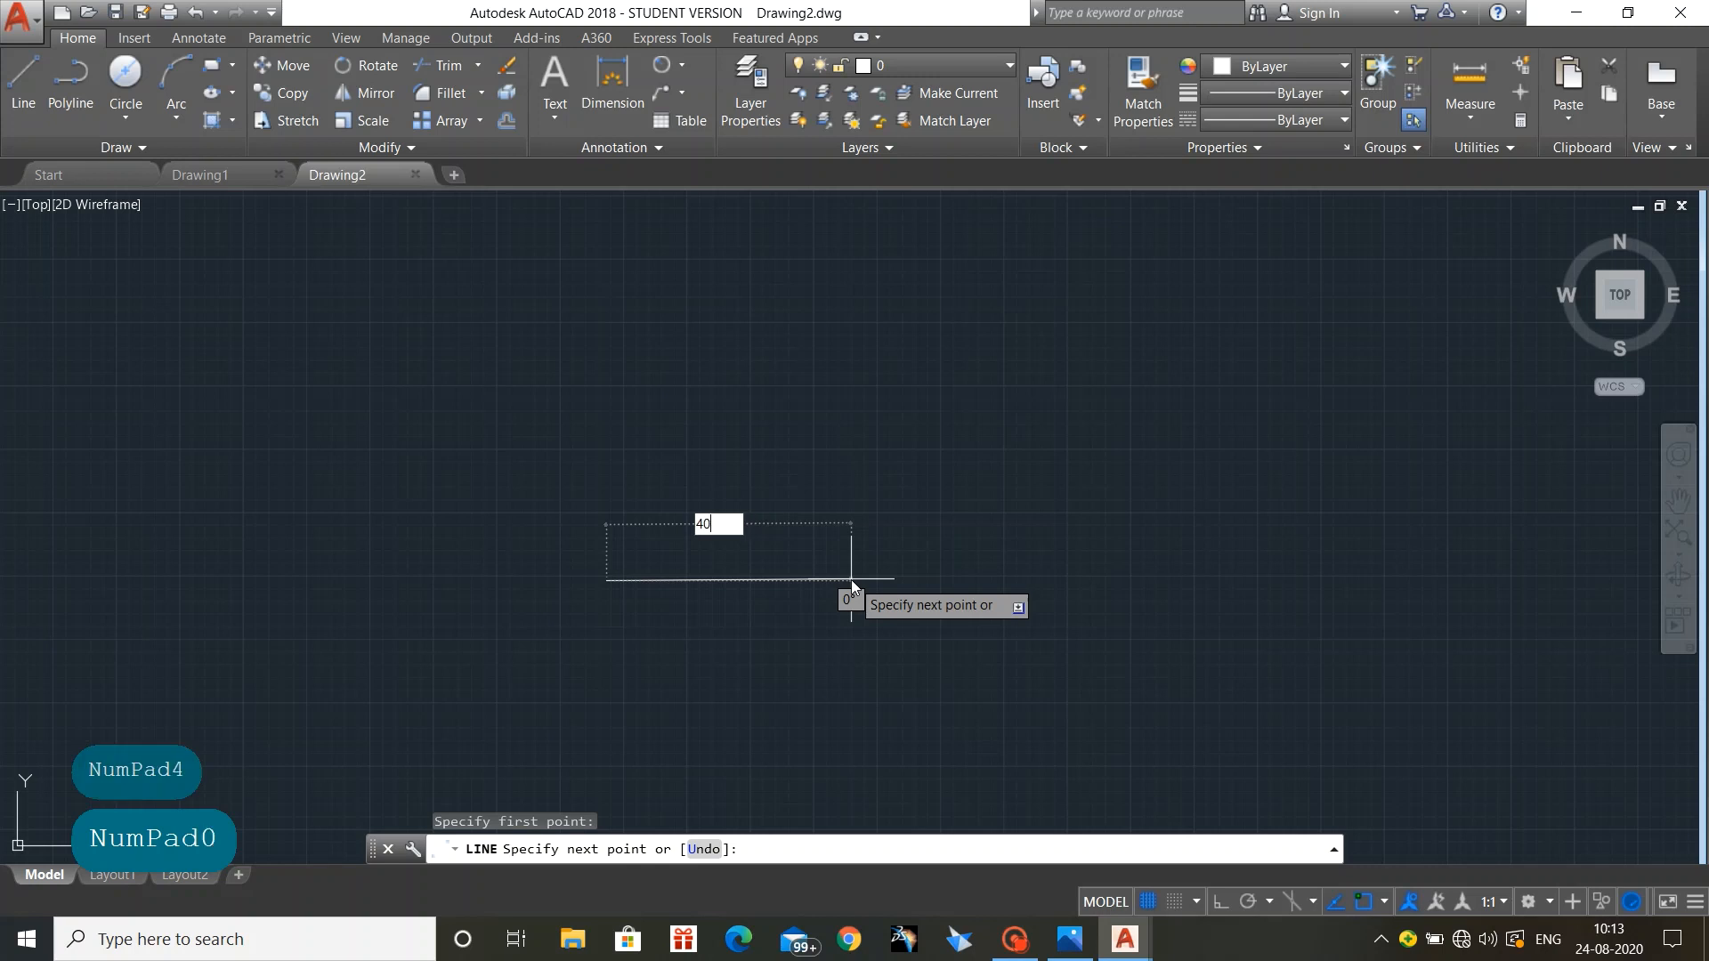
{"action": "key", "text": "Return"}
Step: Continue the outline from the bottom edge with a segment 30 units up and one 10 units to the right
{"action": "scroll", "coordinate": [656, 614], "scroll_direction": "down", "scroll_amount": 4}
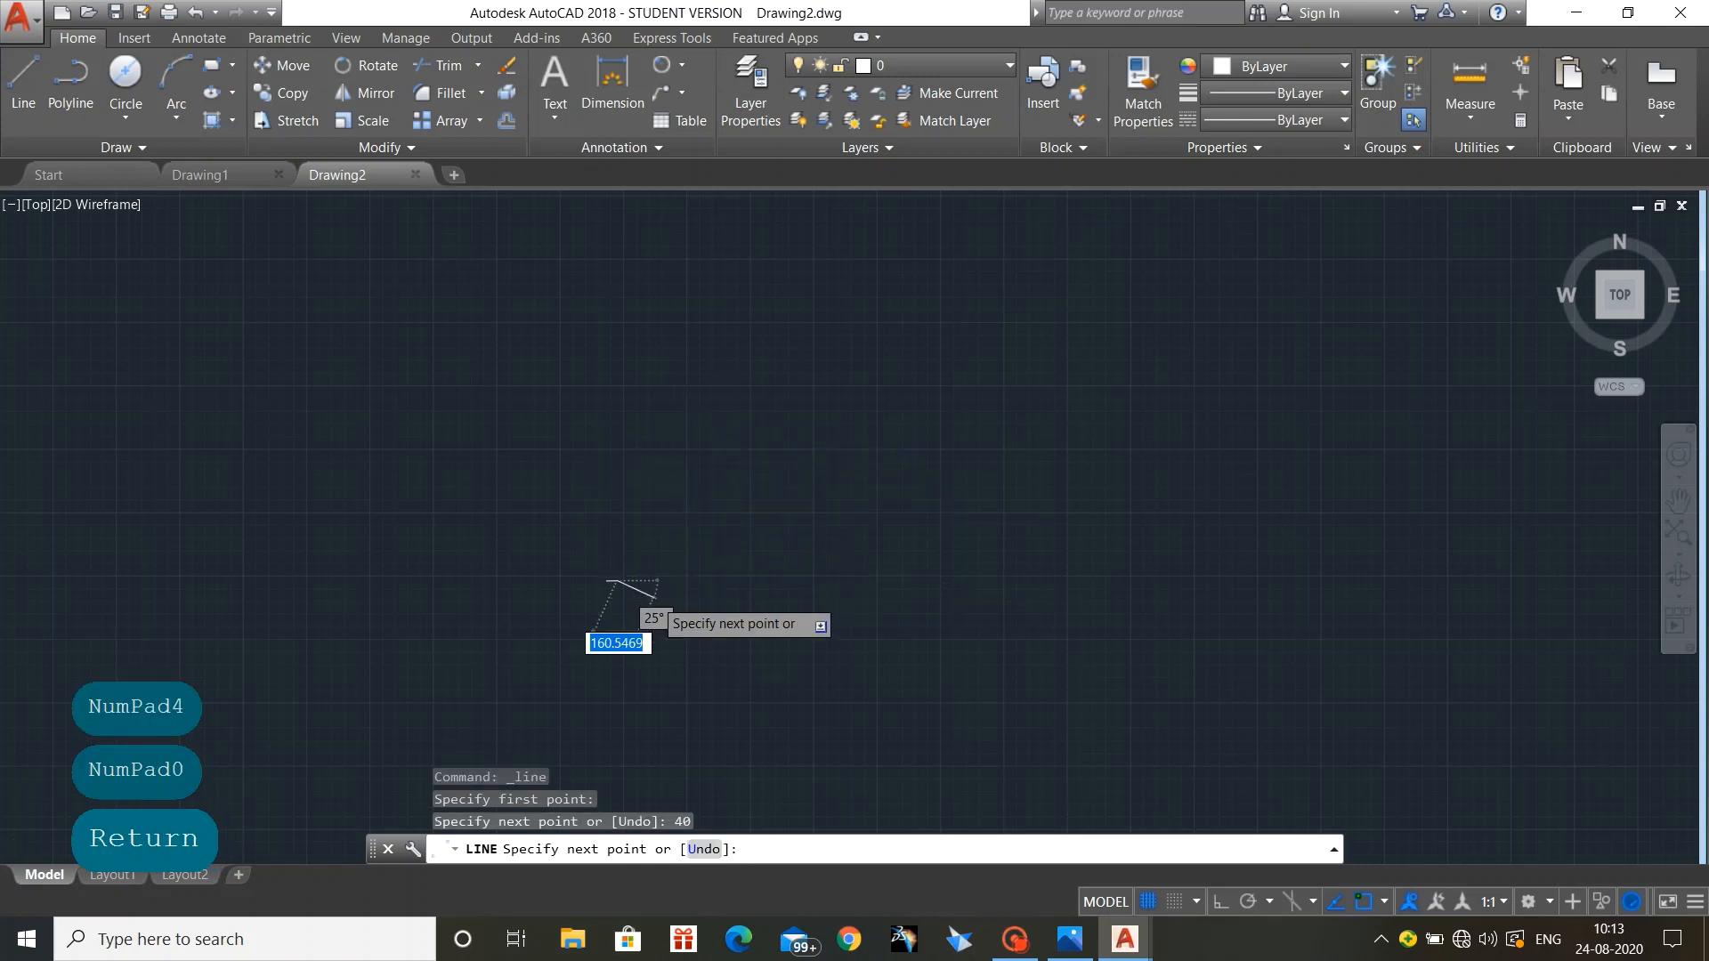
{"action": "scroll", "coordinate": [643, 593], "scroll_direction": "up", "scroll_amount": 5}
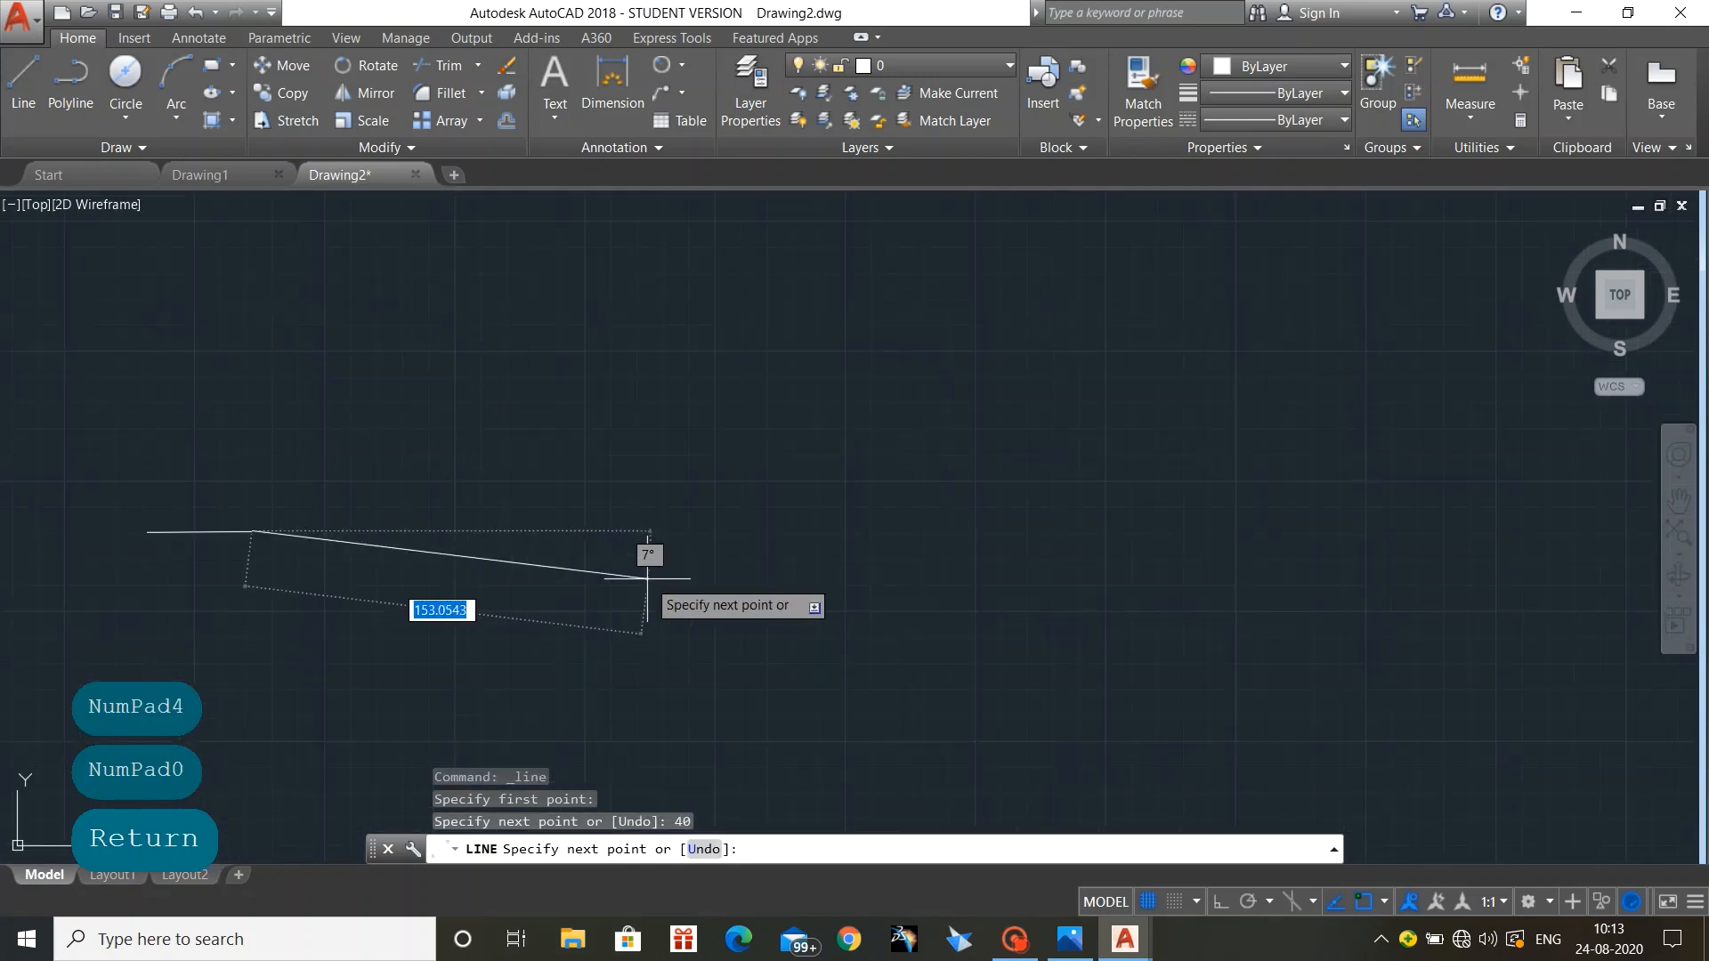
{"action": "middle_click_drag", "start_coordinate": [573, 476], "coordinate": [878, 603]}
{"action": "scroll", "coordinate": [878, 604], "scroll_direction": "down", "scroll_amount": 2}
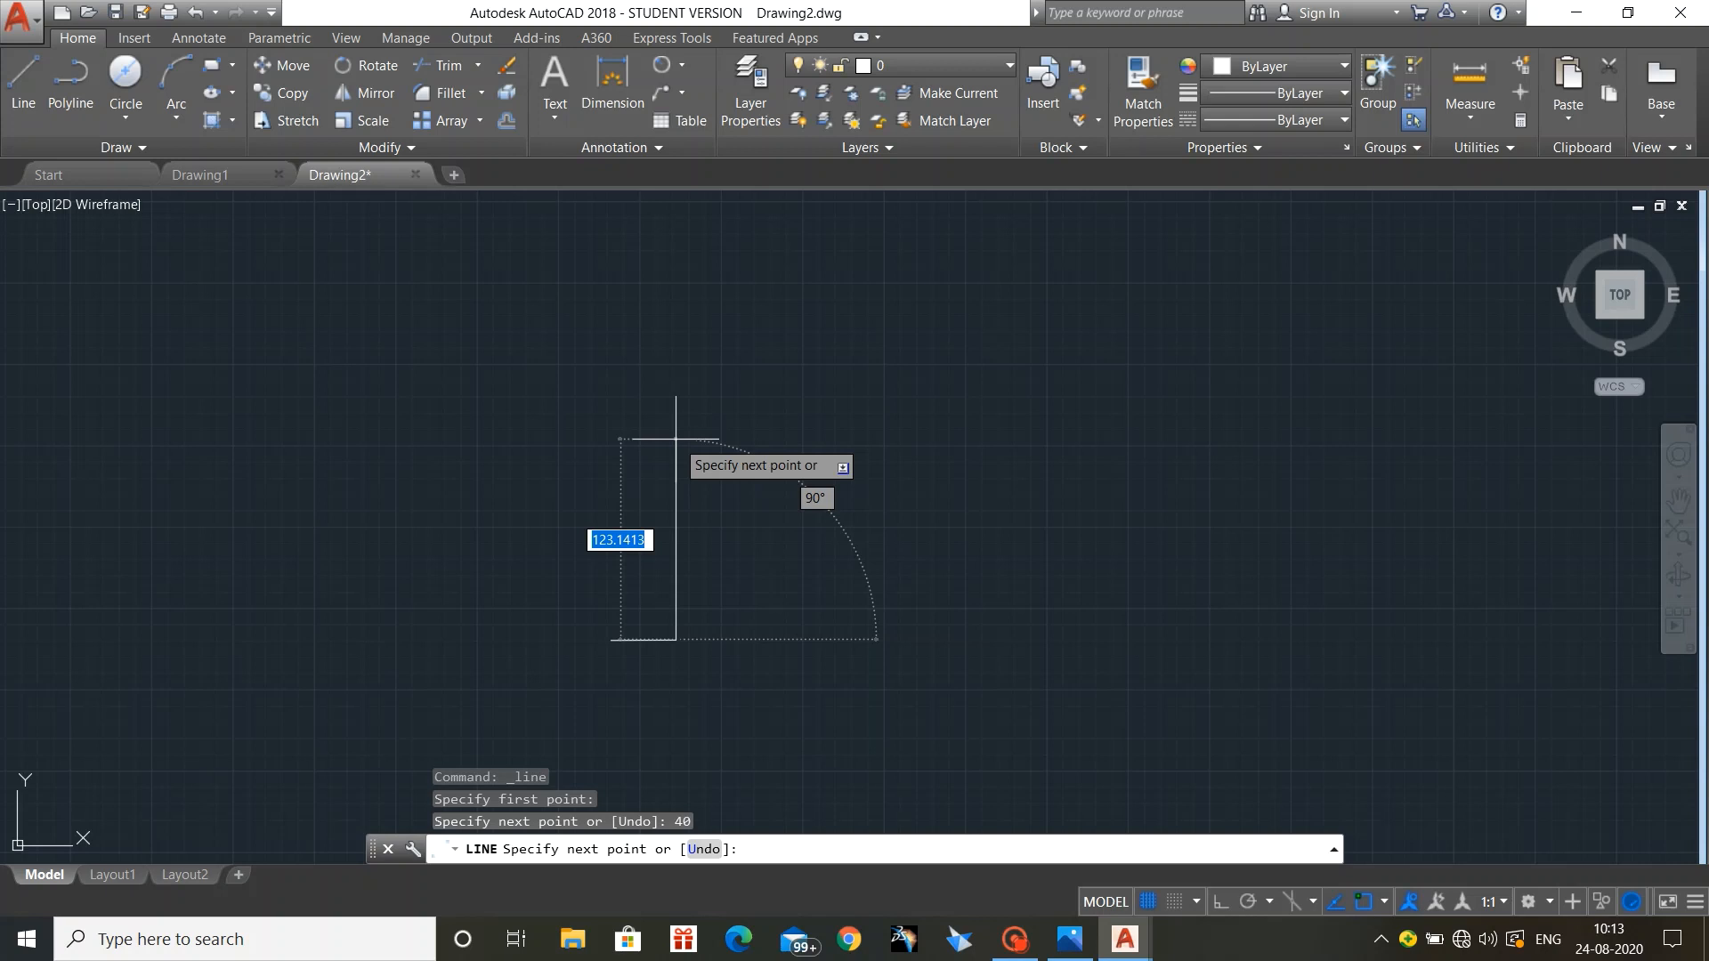
{"action": "type", "text": "30"}
{"action": "key", "text": "Return"}
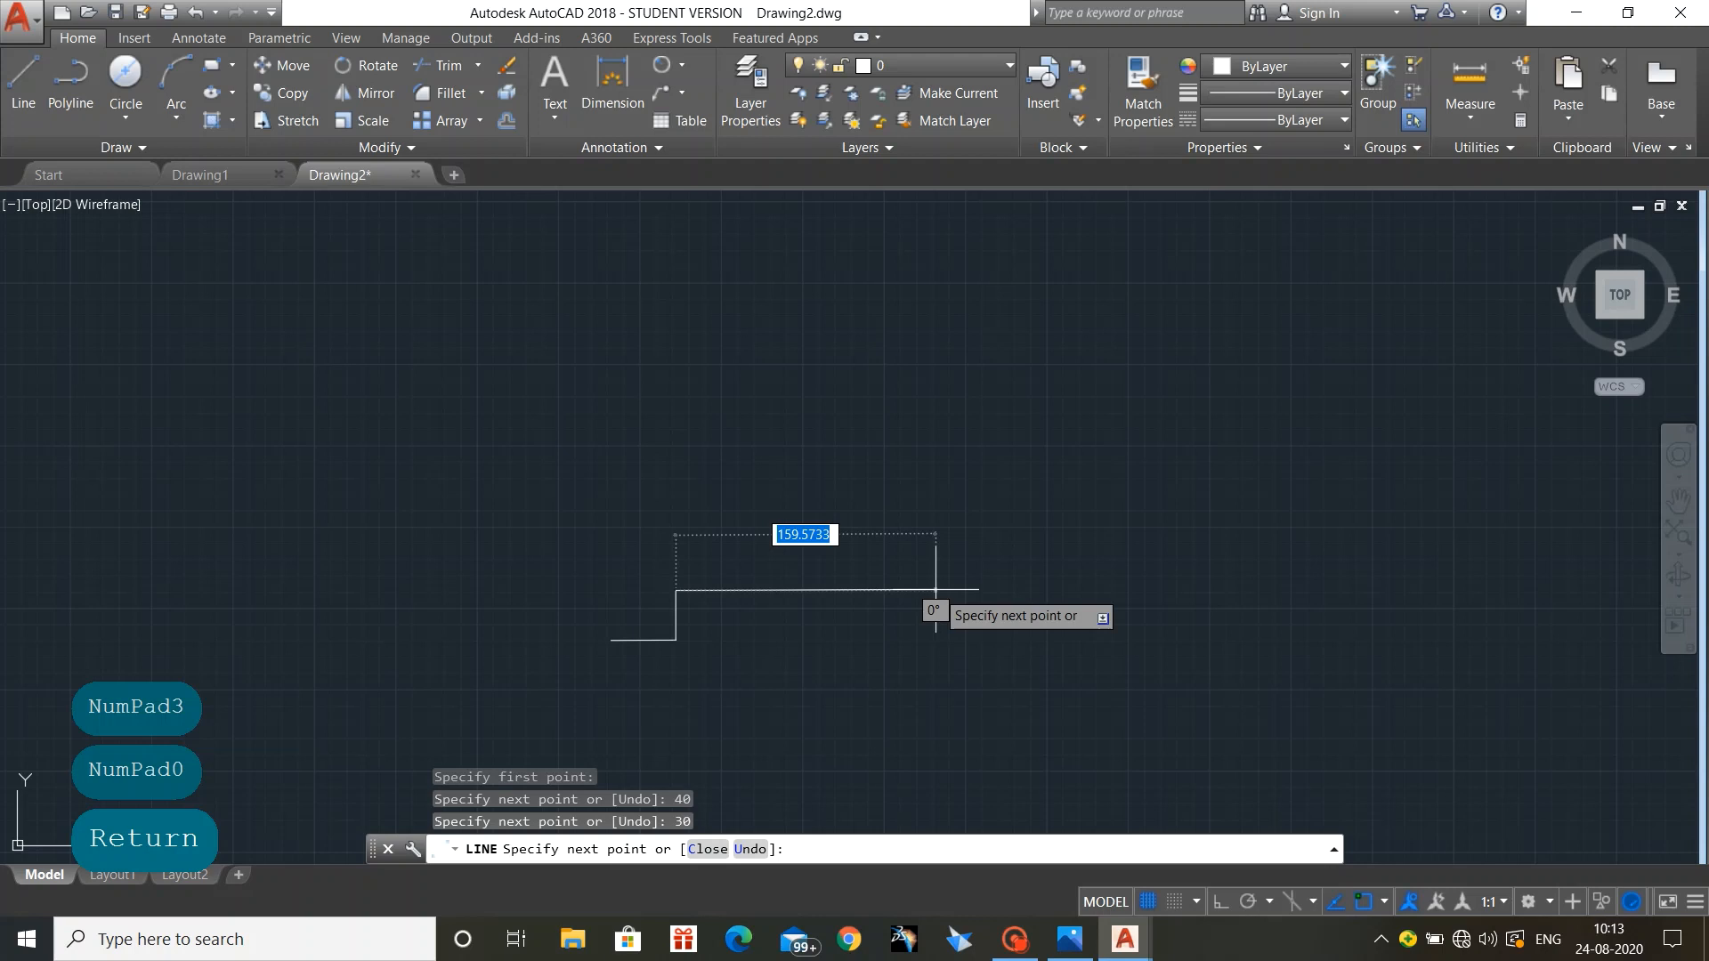
{"action": "type", "text": "10"}
{"action": "key", "text": "Return"}
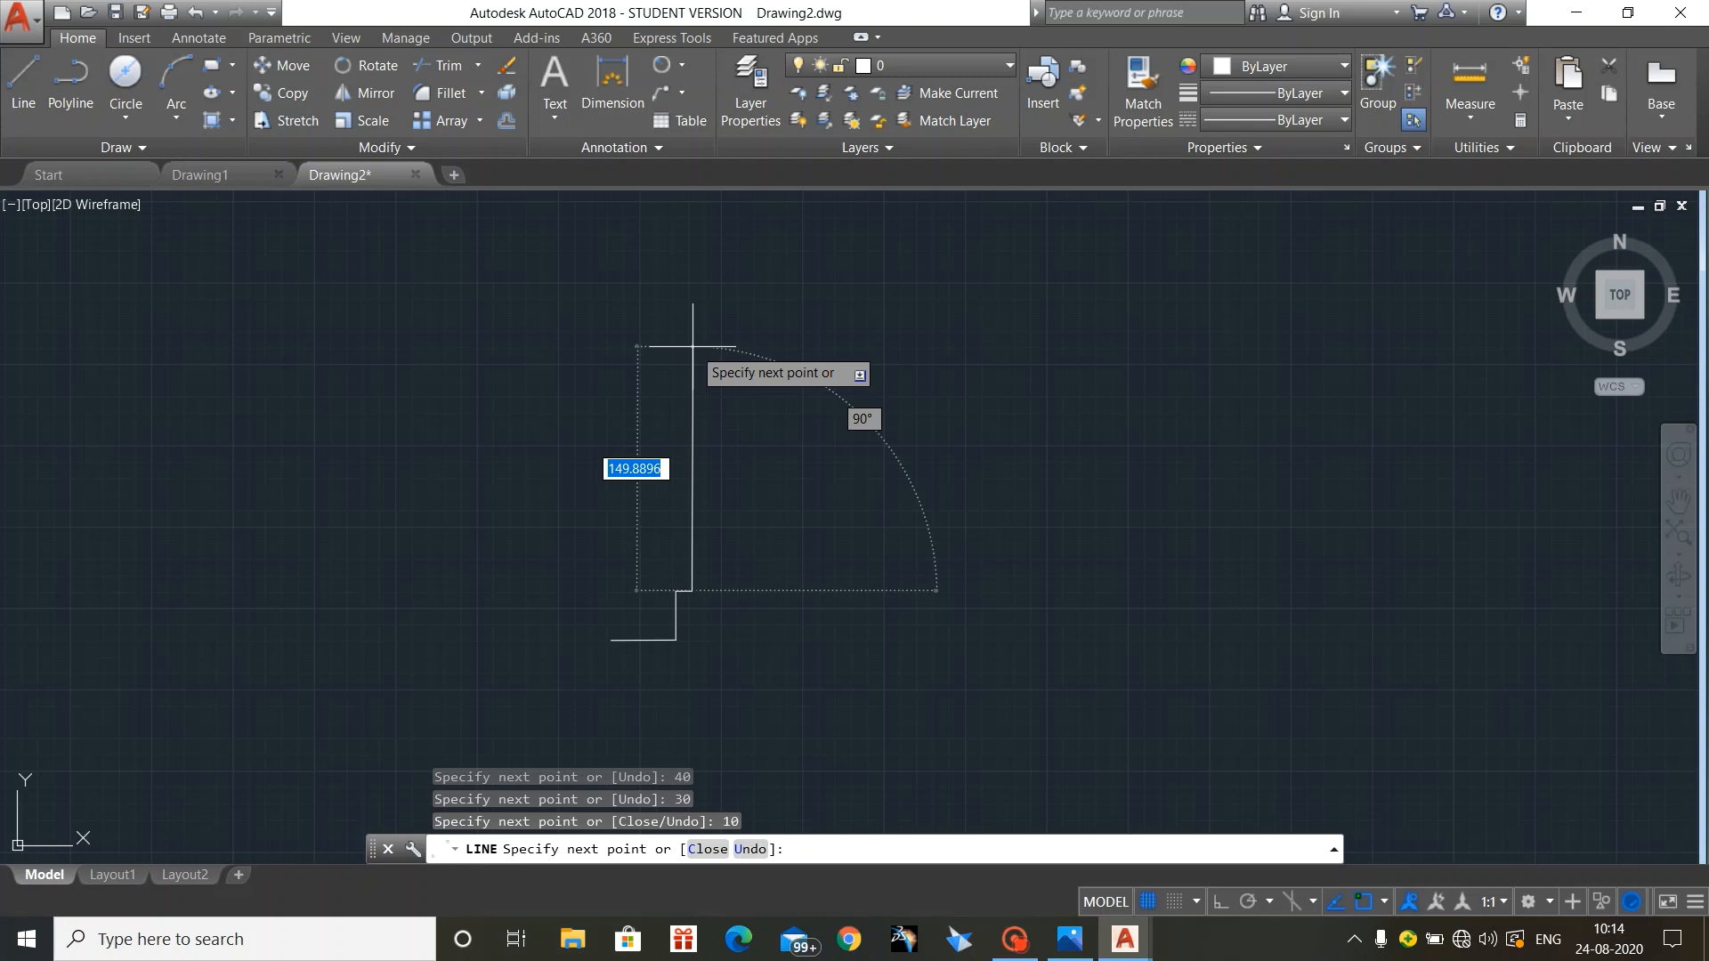
Step: Extend the outline 20 units up and 30 units to the right
{"action": "type", "text": "20"}
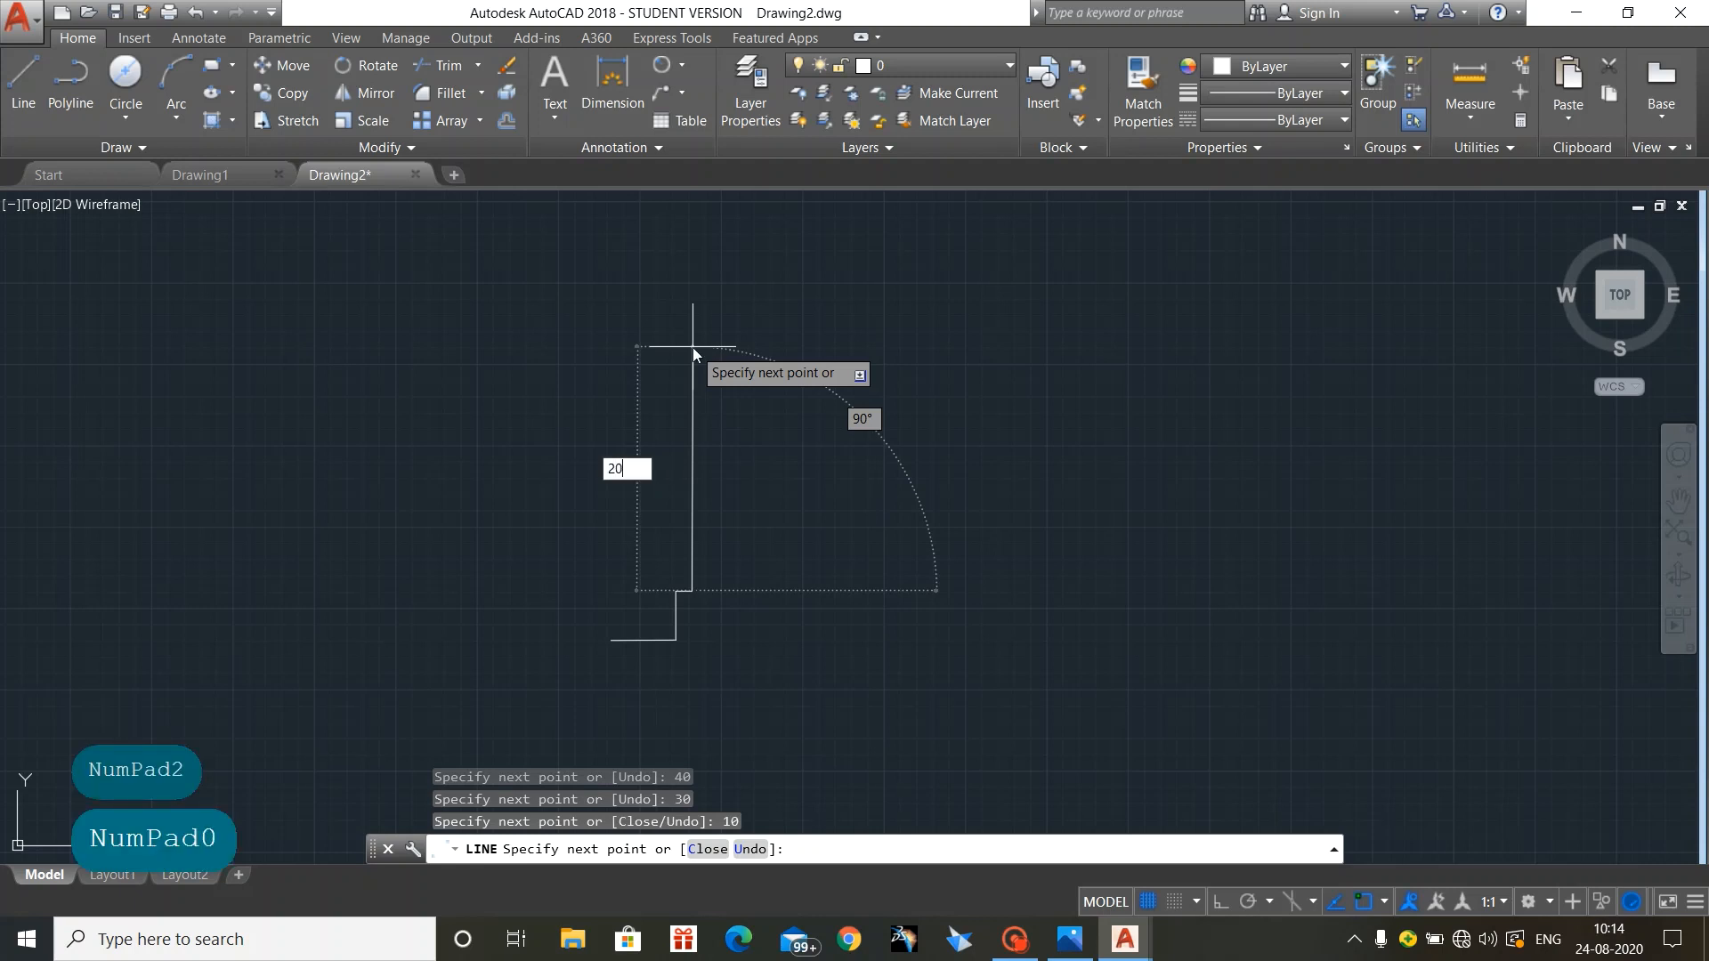
{"action": "key", "text": "Return"}
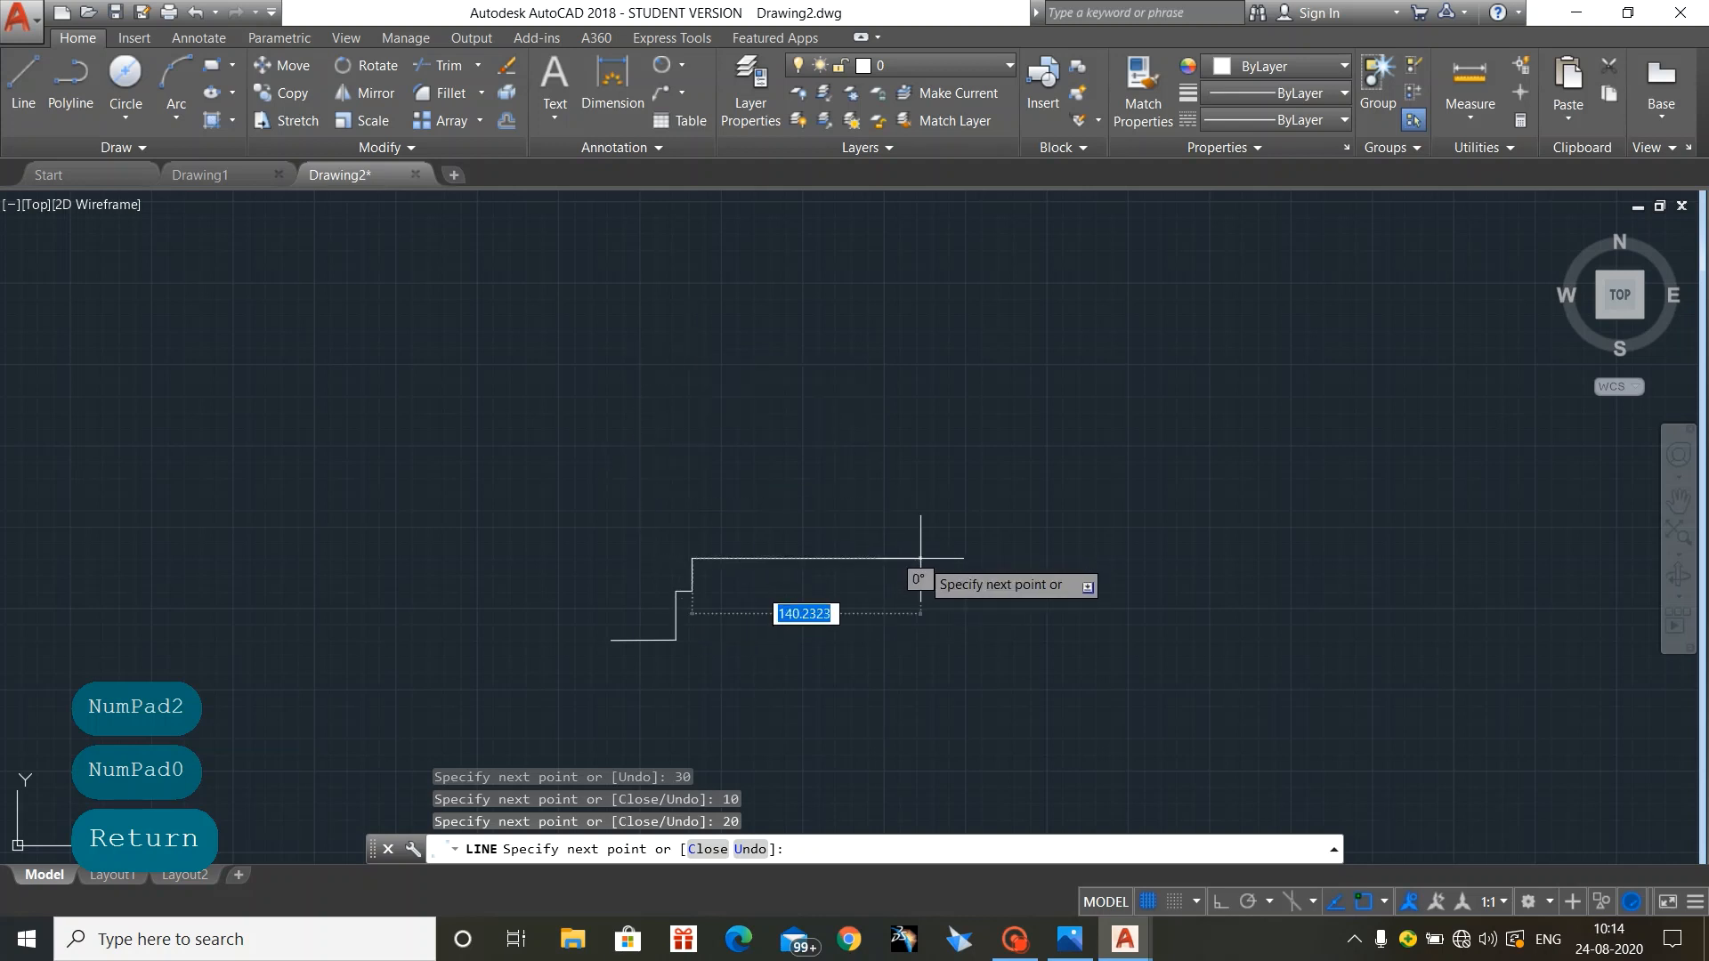
{"action": "type", "text": "30"}
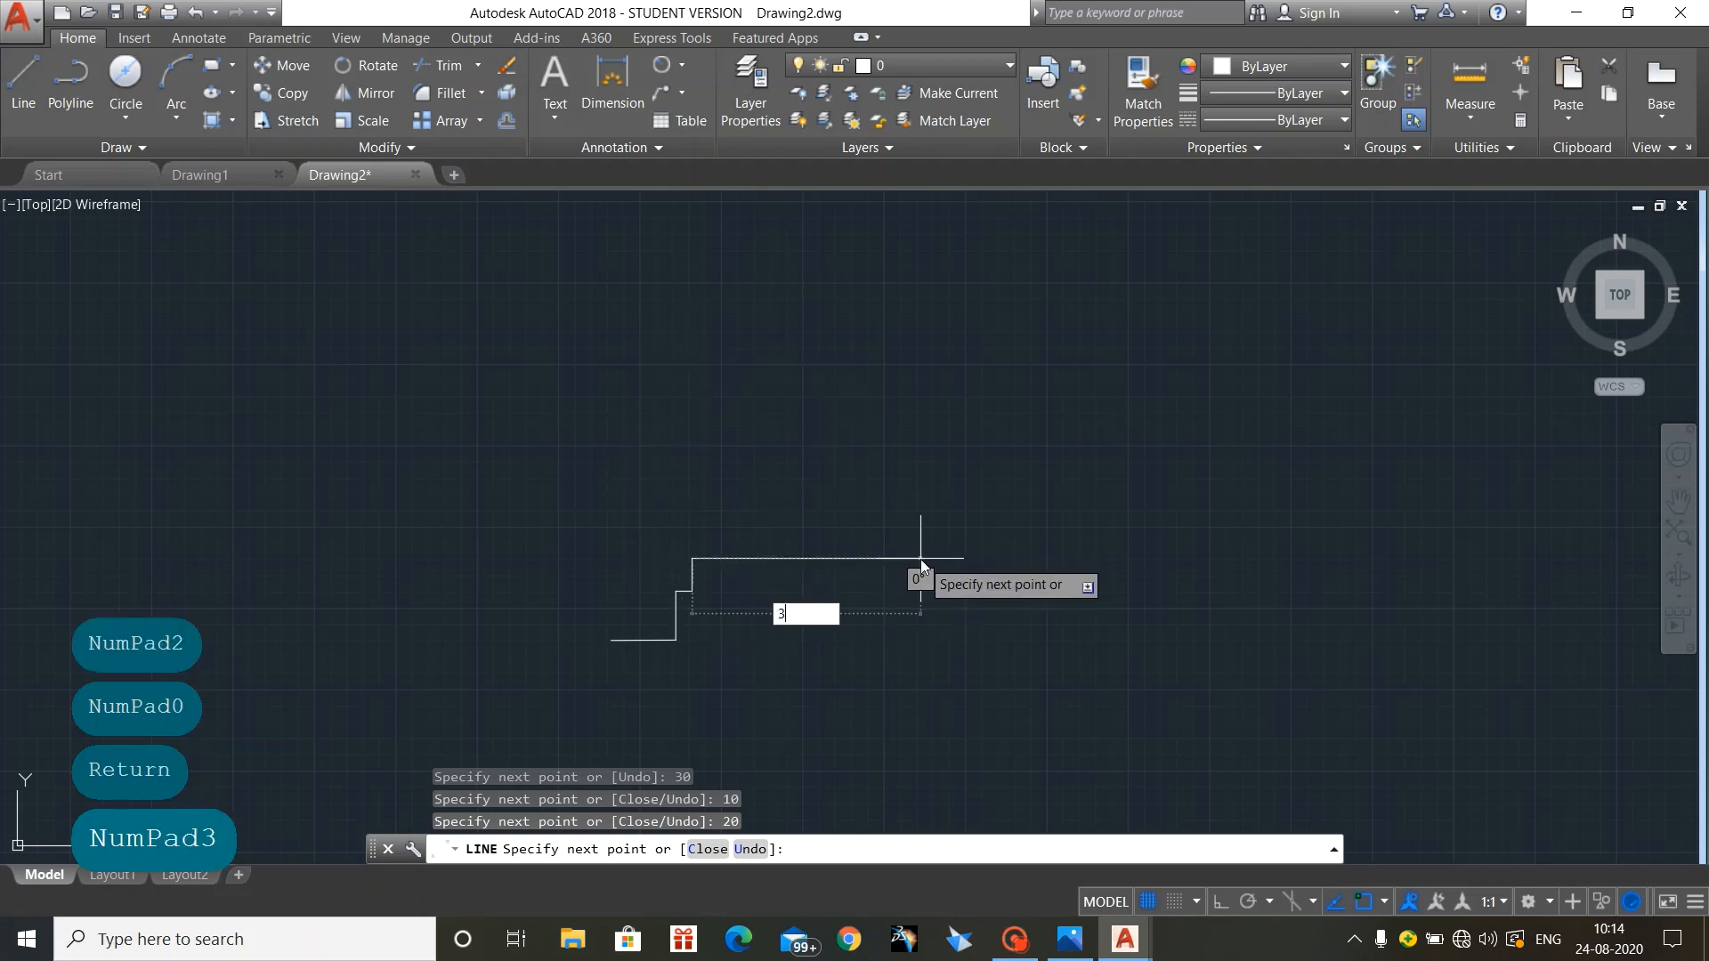
{"action": "key", "text": "Return"}
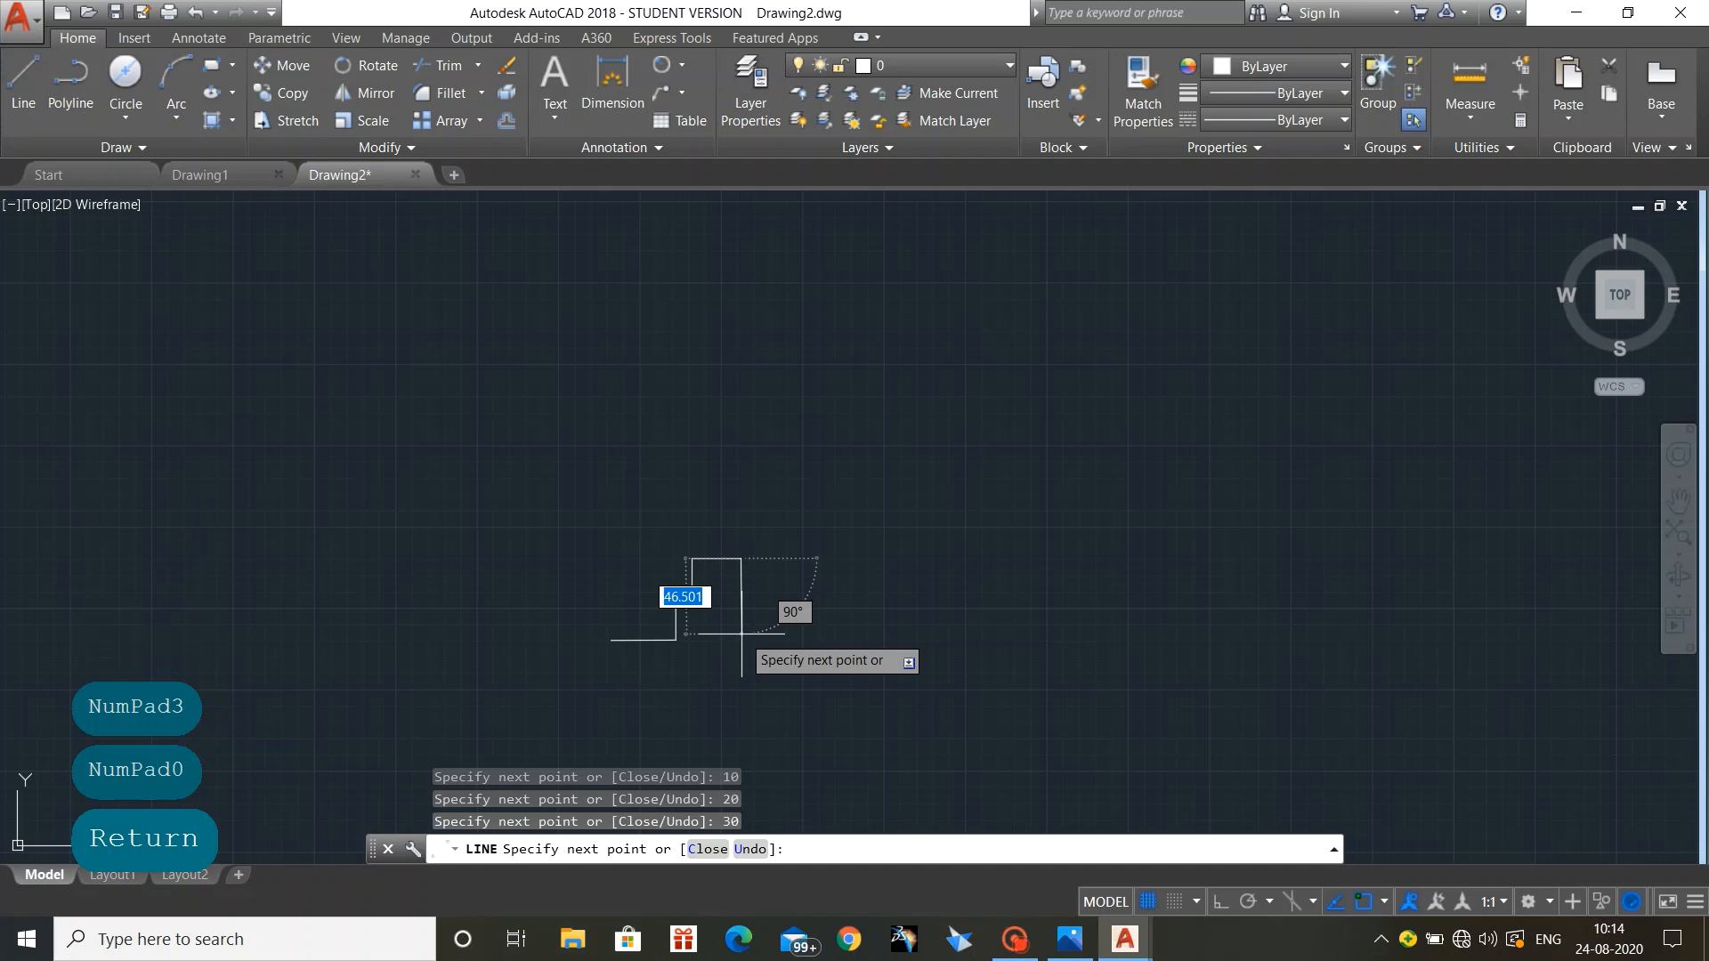
Step: Try drawing the notch with segments 30 units down, 90 units to the right and 30 units up
{"action": "type", "text": "30"}
{"action": "key", "text": "Return"}
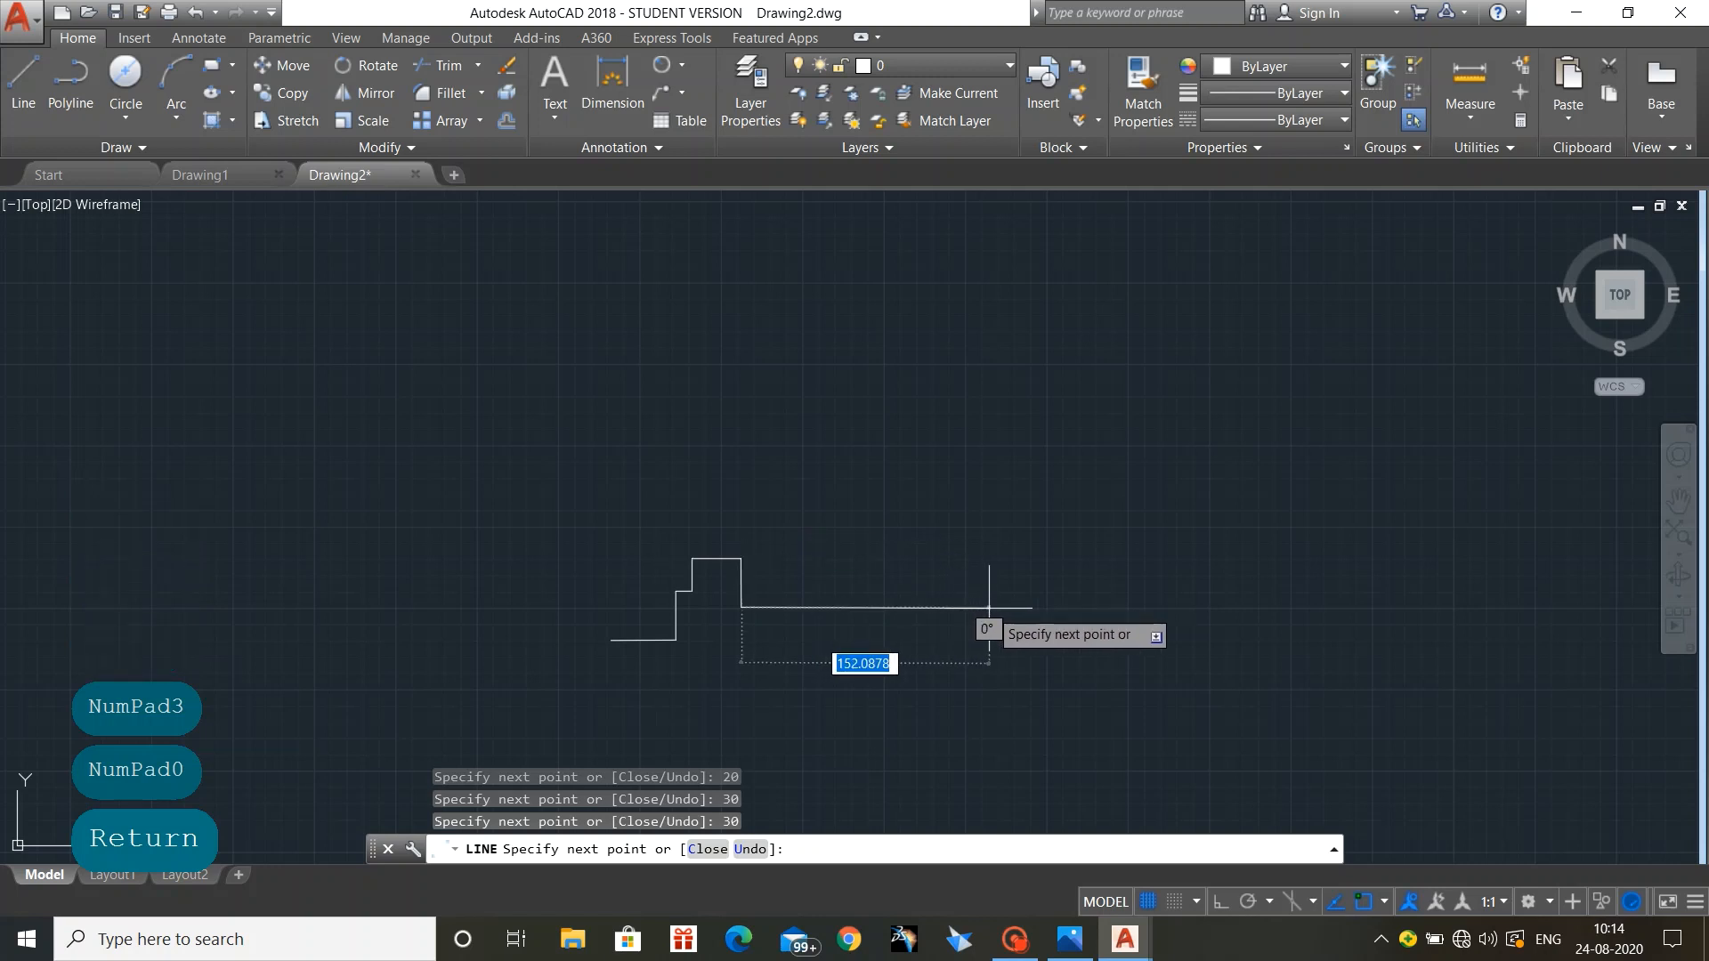
{"action": "type", "text": "90"}
{"action": "key", "text": "Return"}
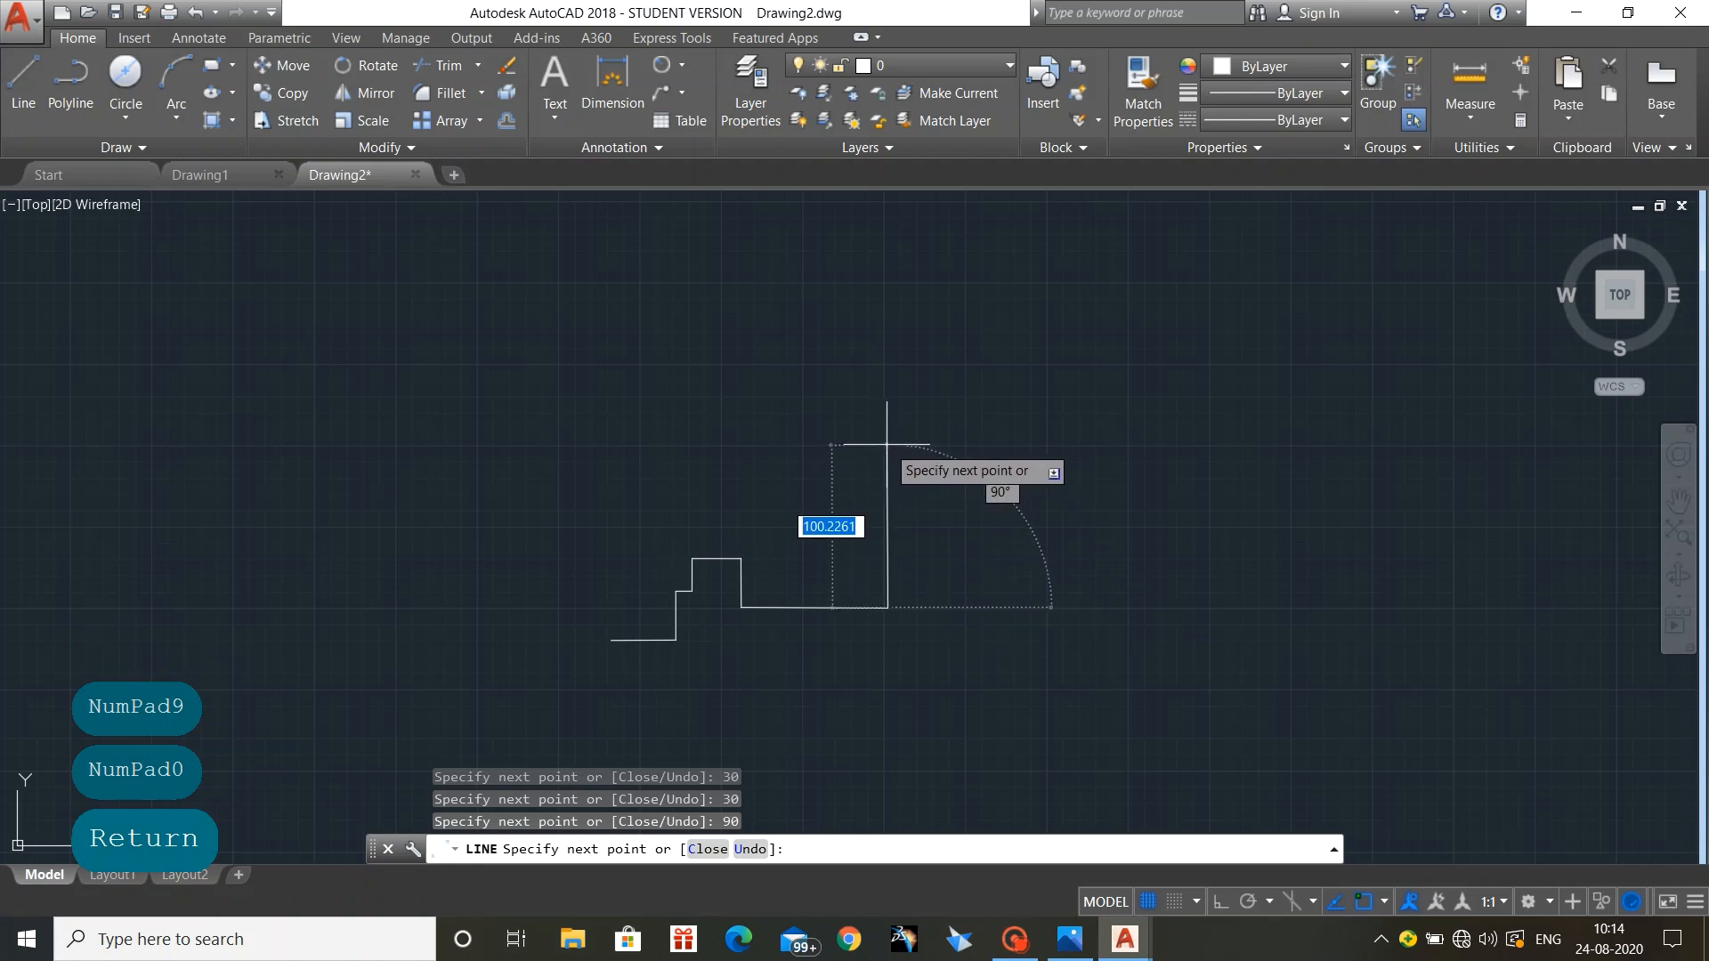
{"action": "type", "text": "30"}
{"action": "key", "text": "Return"}
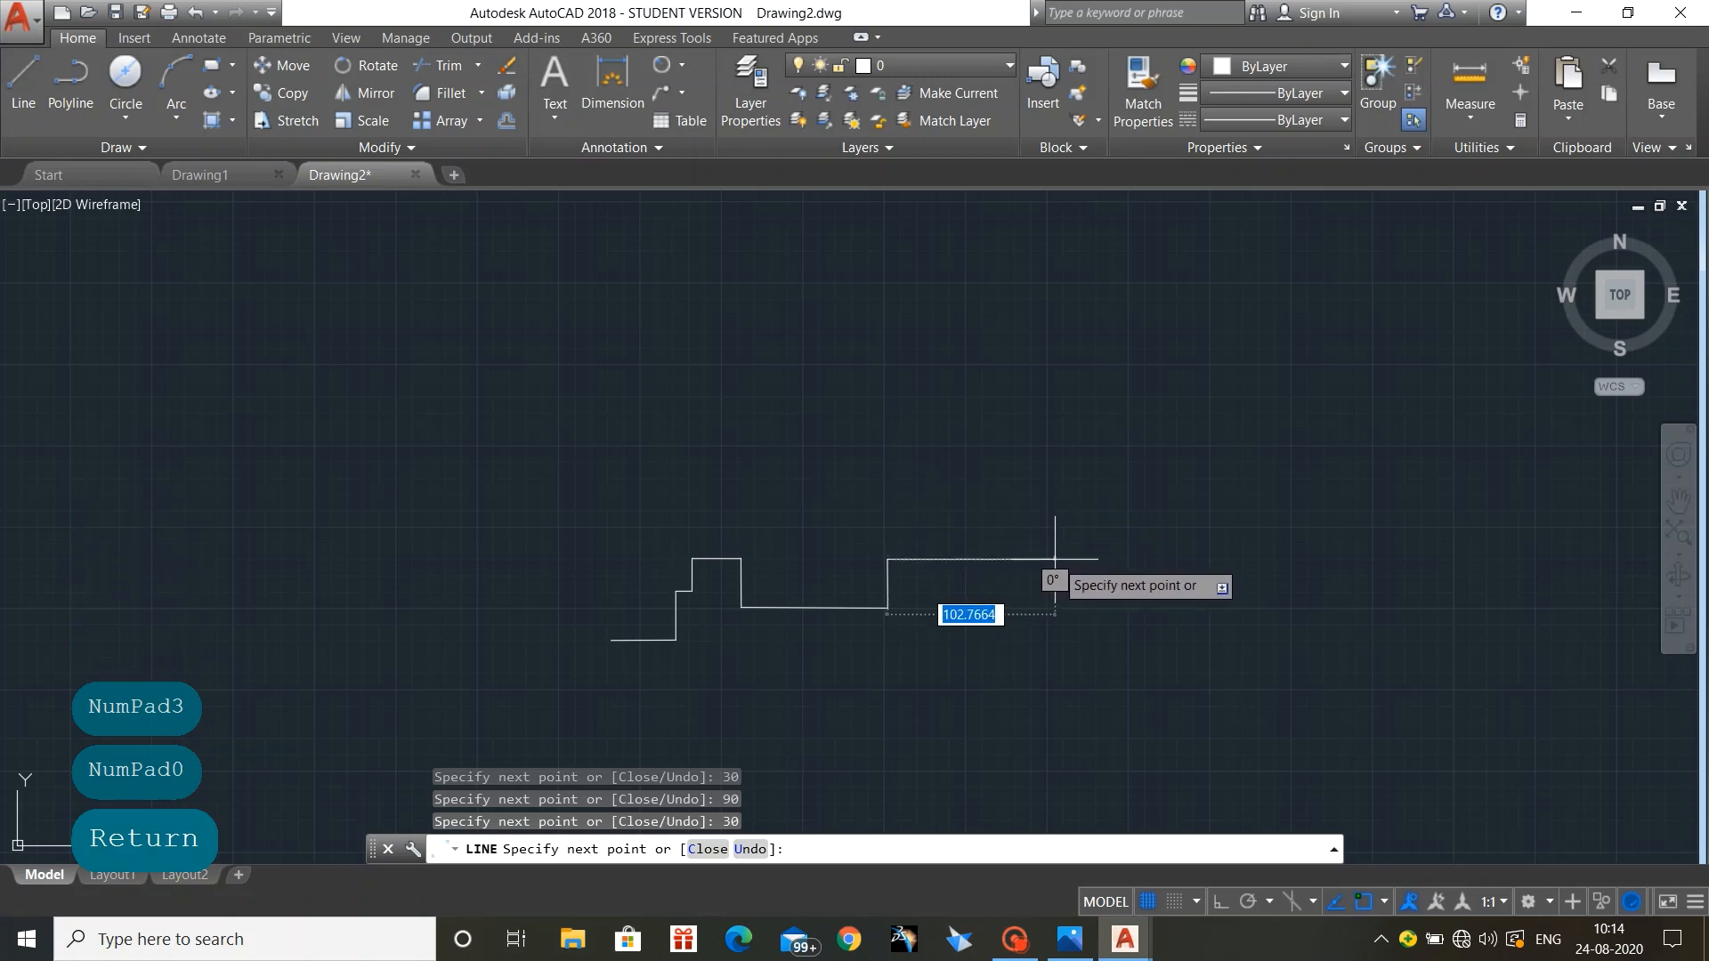
Step: Try continuing the outline 10 units to the right and 60 units up for the side edge
{"action": "type", "text": "10"}
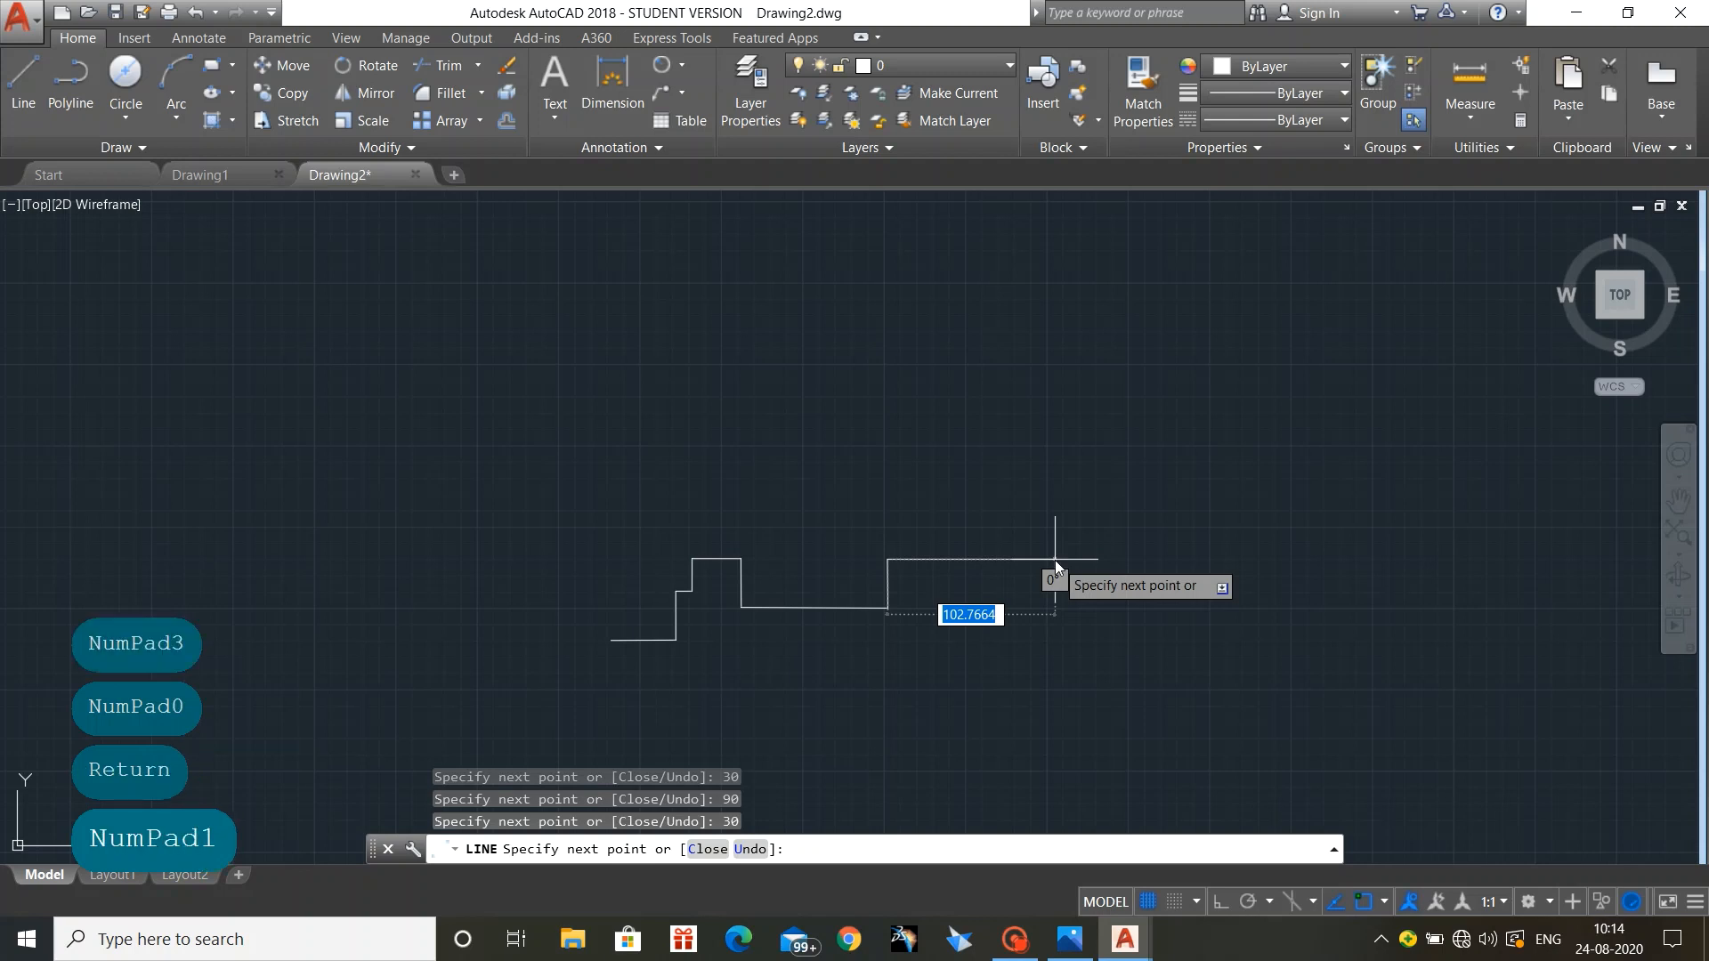
{"action": "key", "text": "Return"}
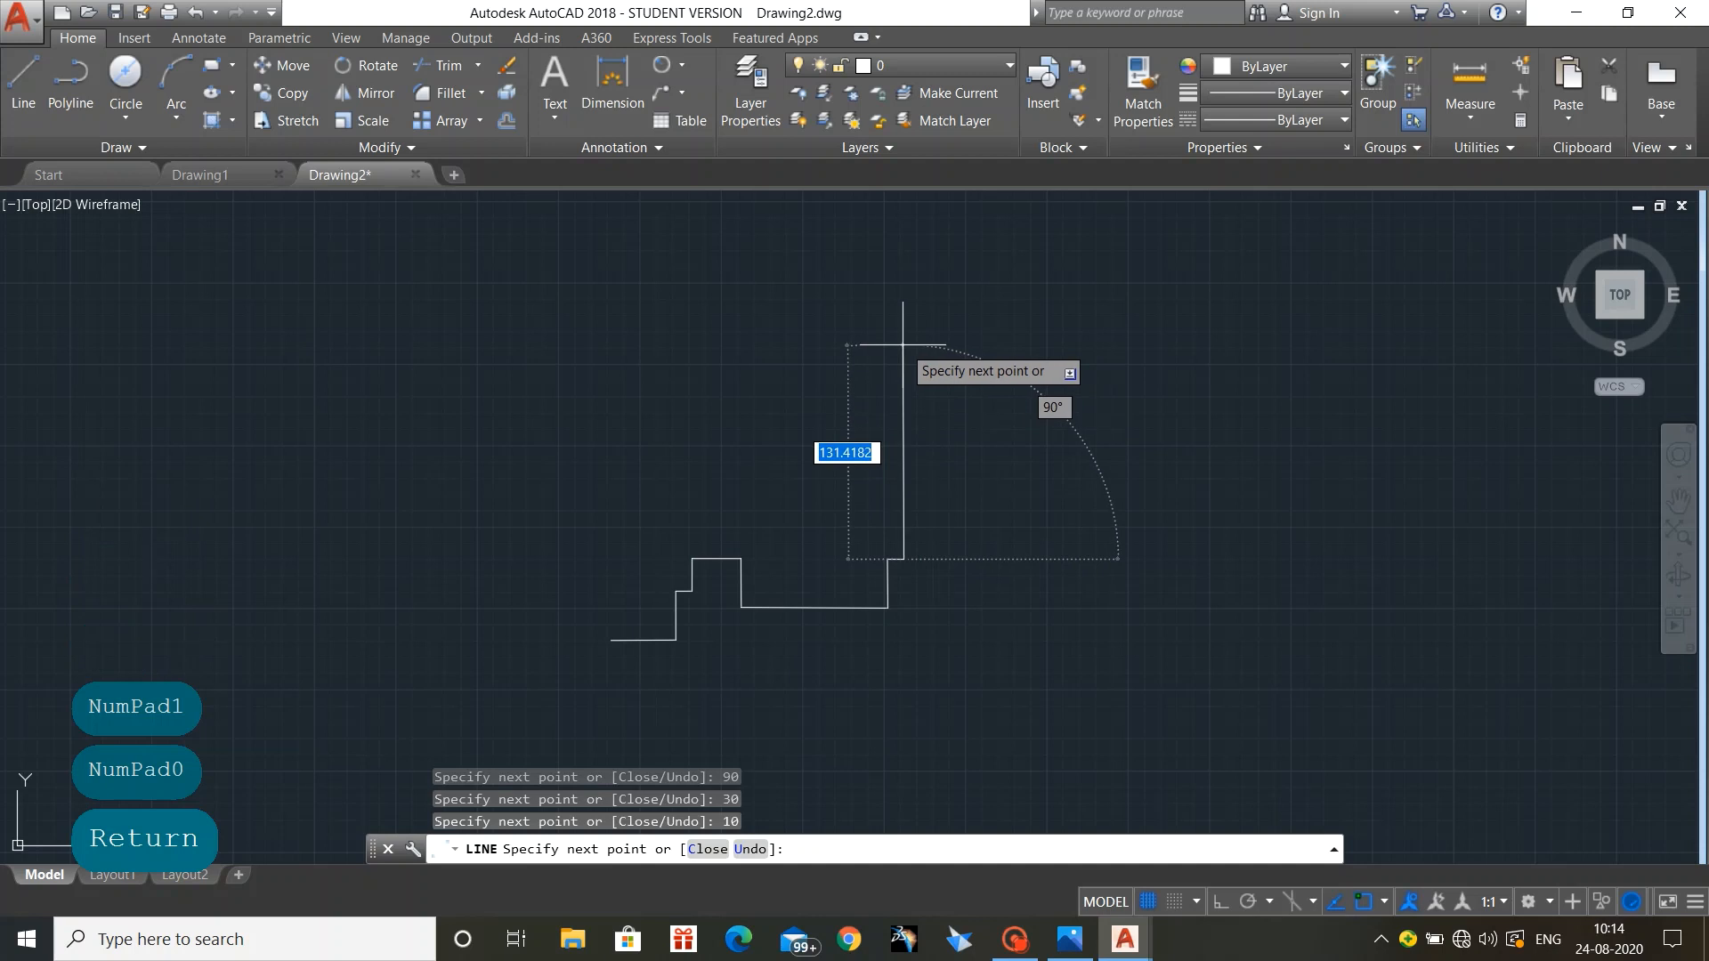
{"action": "type", "text": "60"}
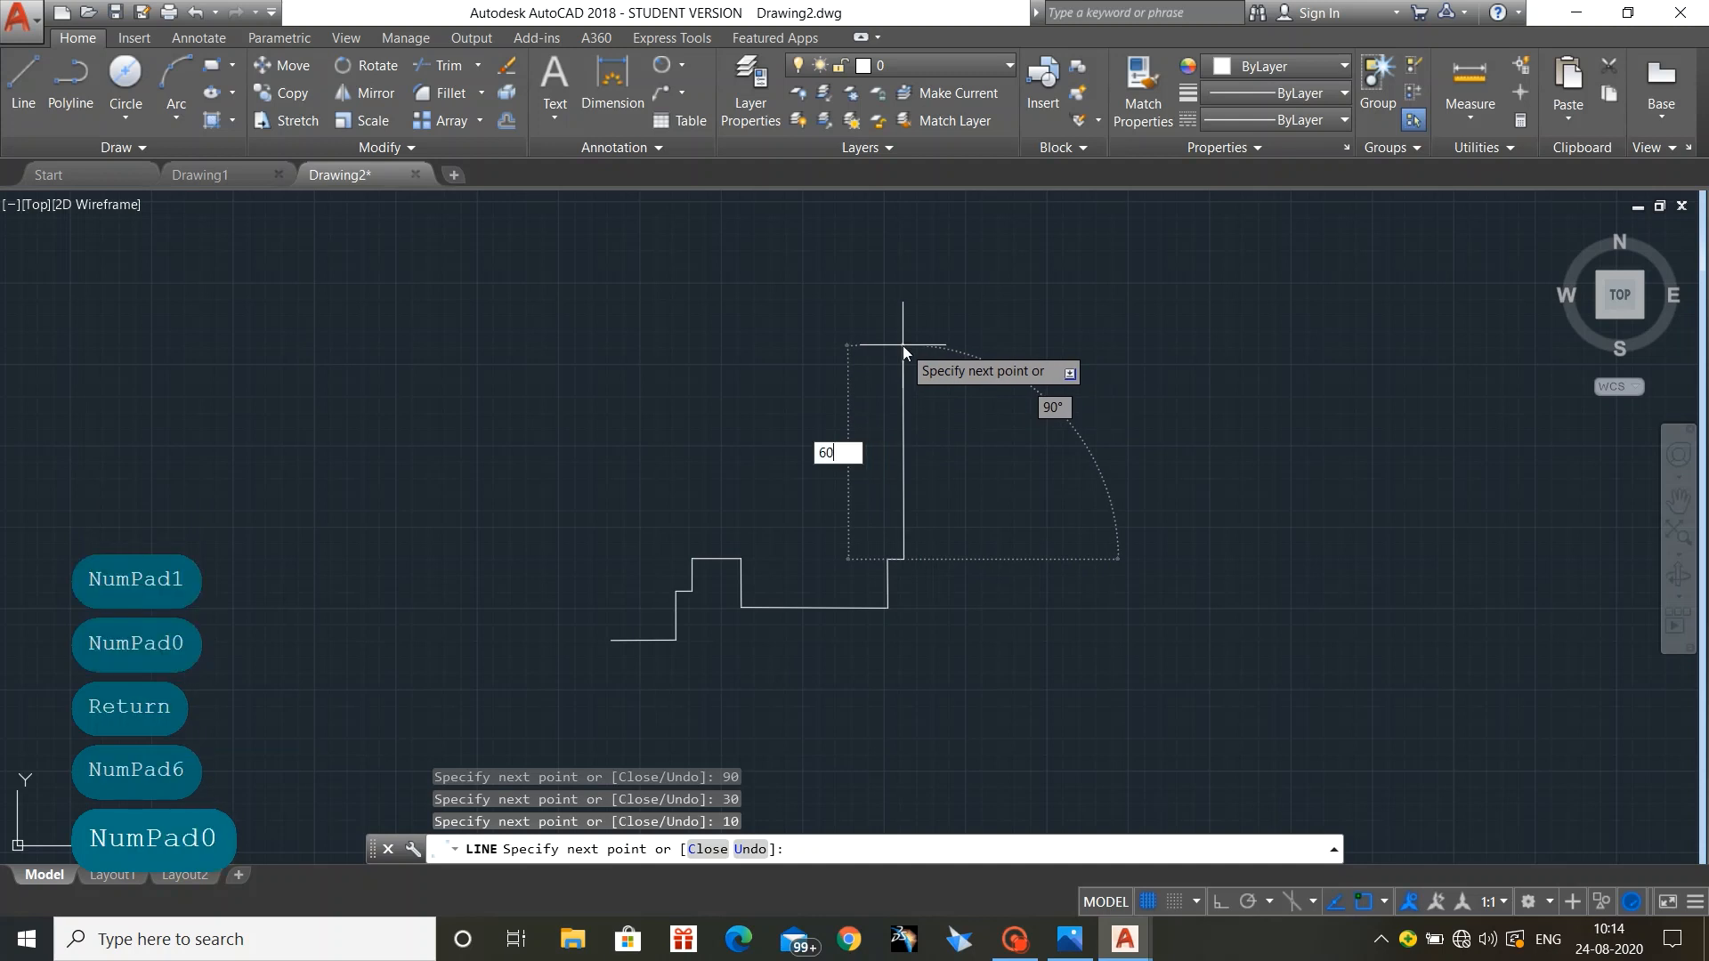
{"action": "key", "text": "Return"}
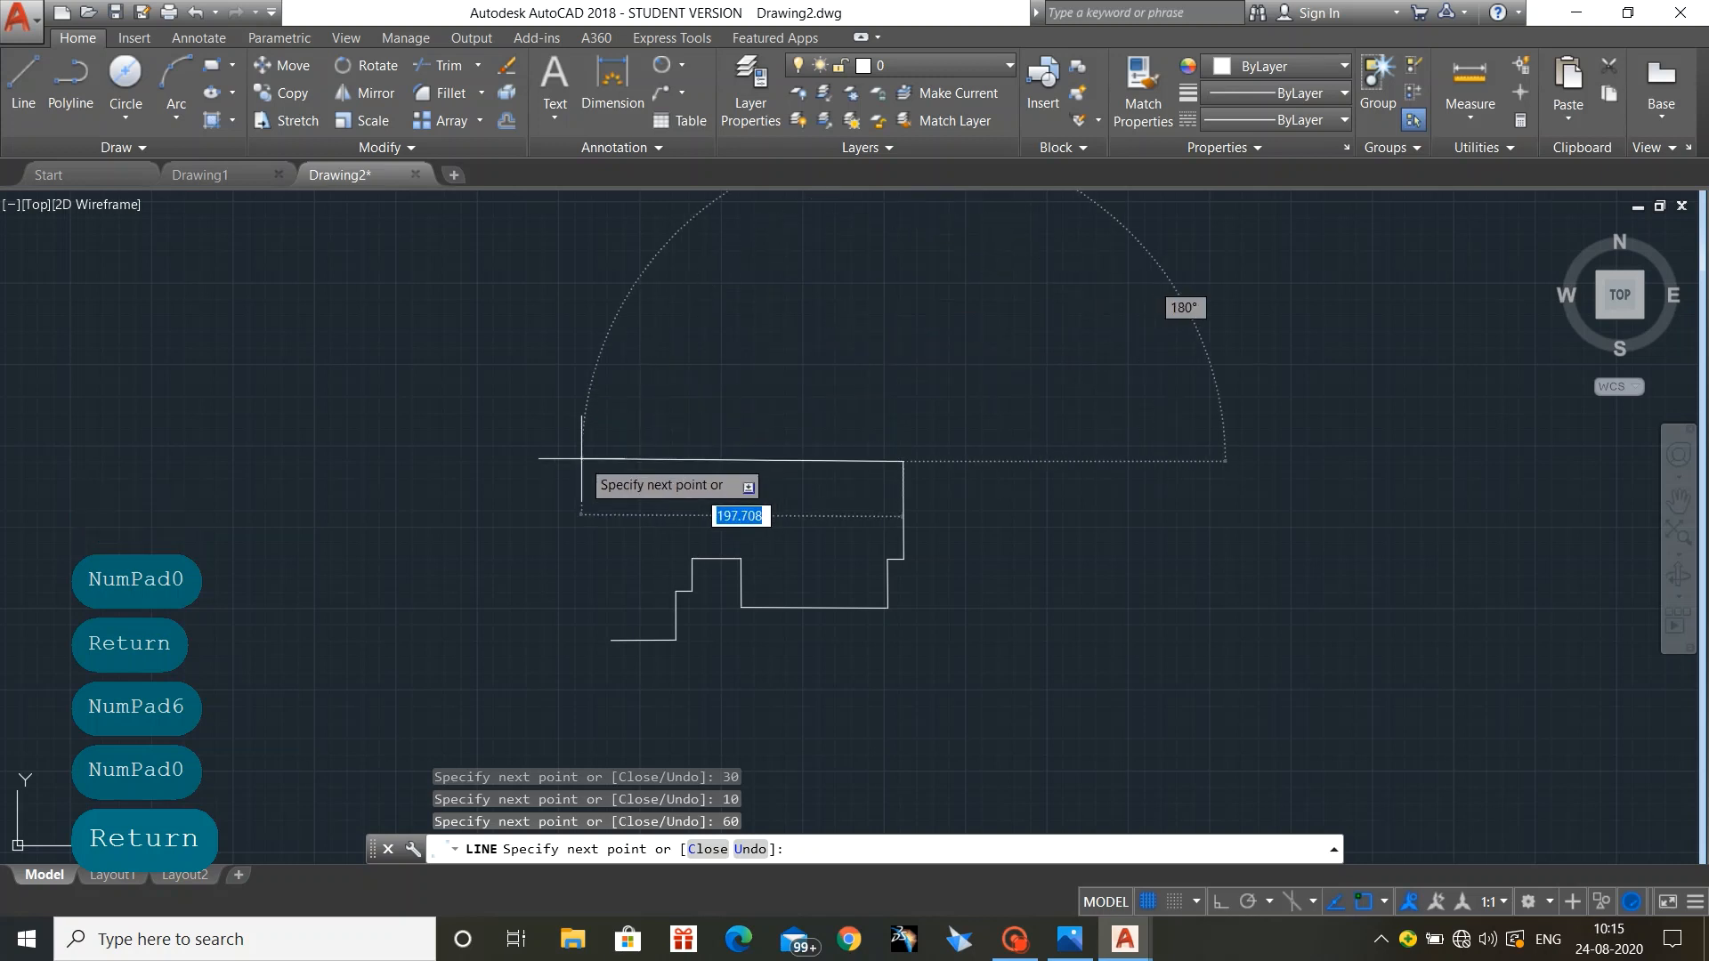
Step: Try a 100-unit upper edge to the left, undo it, and redraw it 110 units long
{"action": "type", "text": "100"}
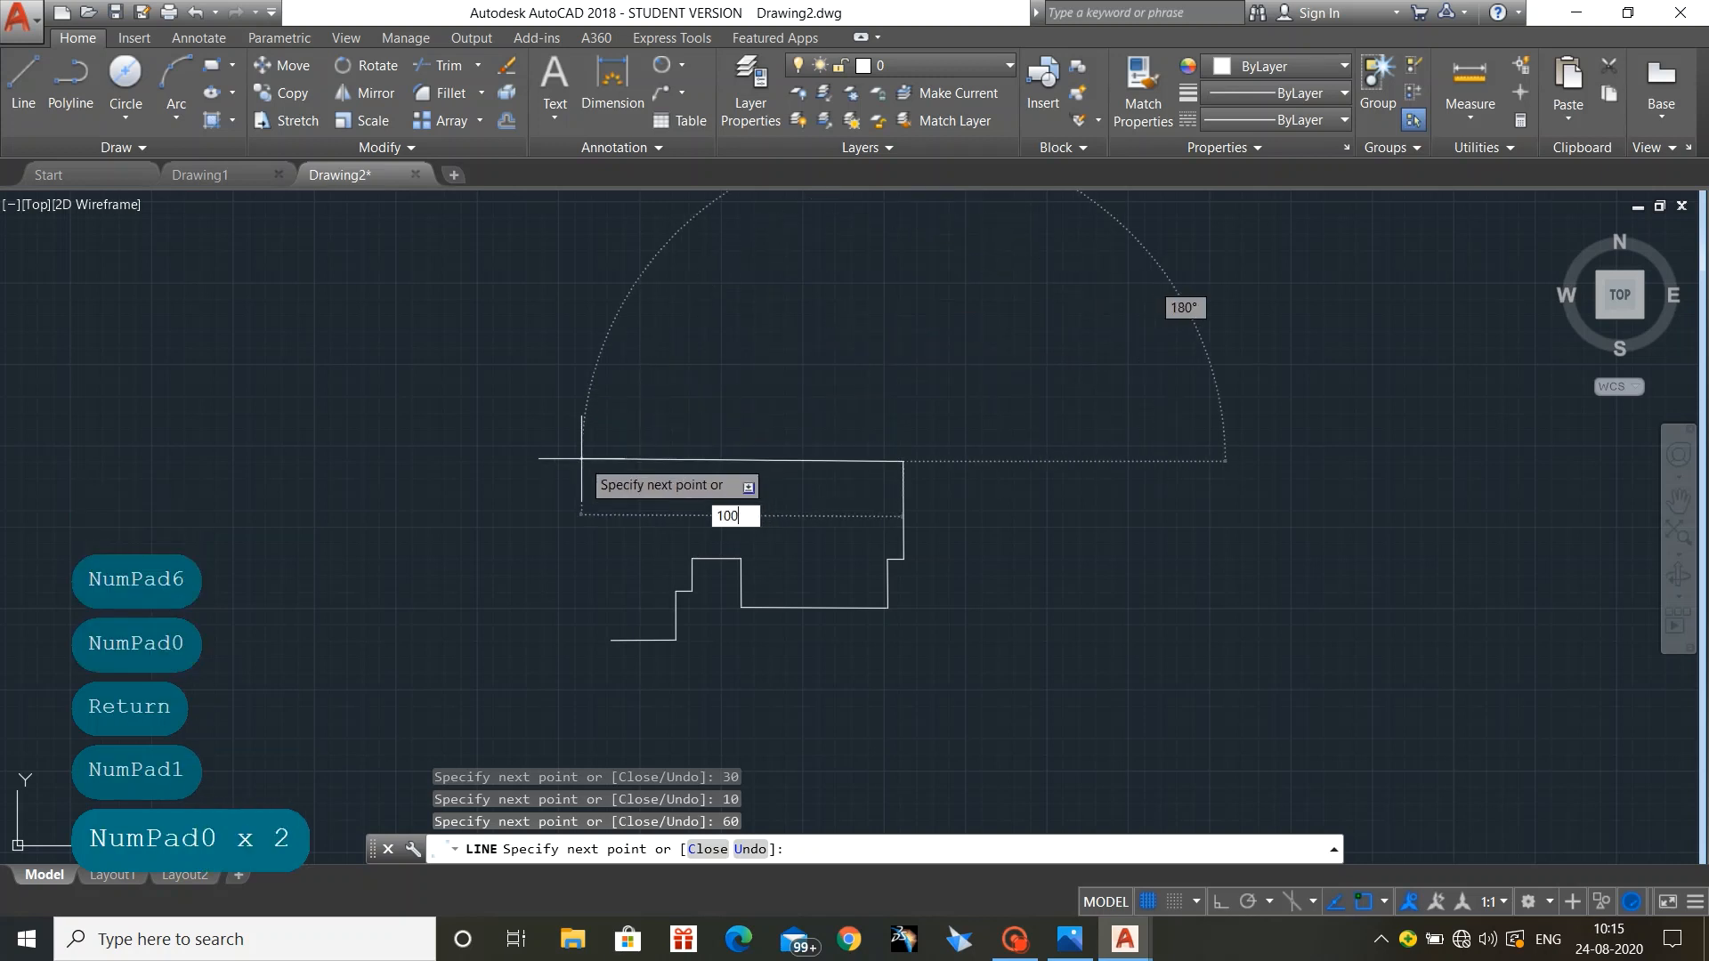
{"action": "key", "text": "Return"}
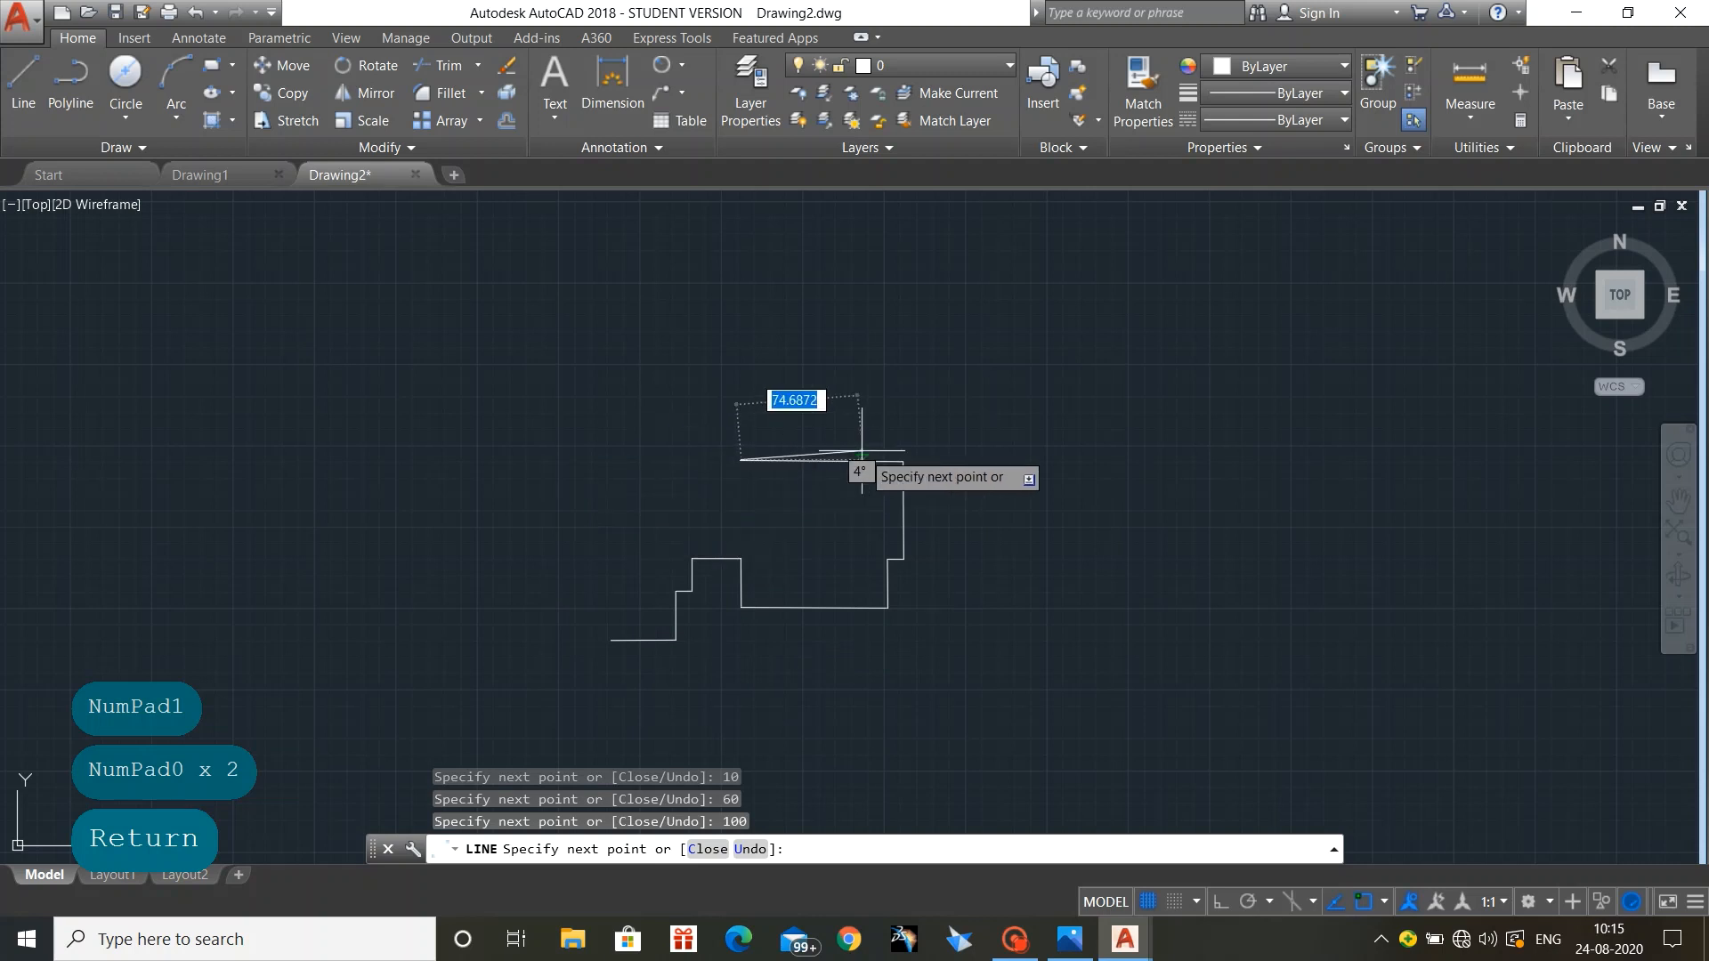
{"action": "key", "text": "ctrl+z"}
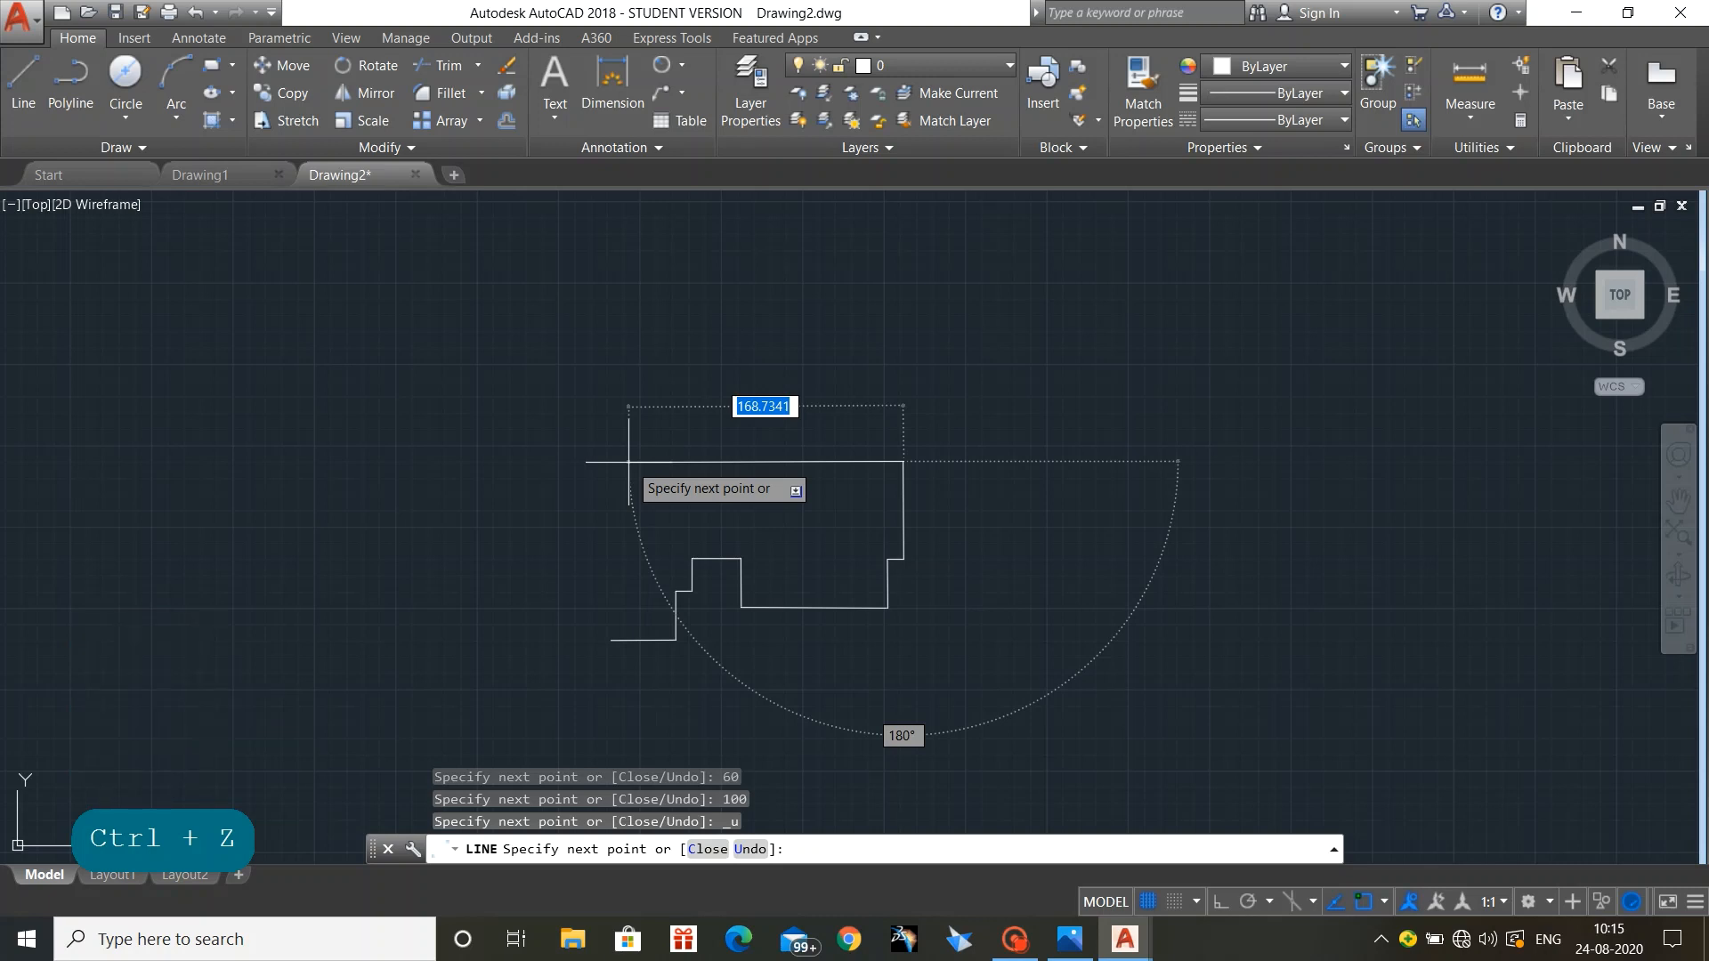
{"action": "type", "text": "110"}
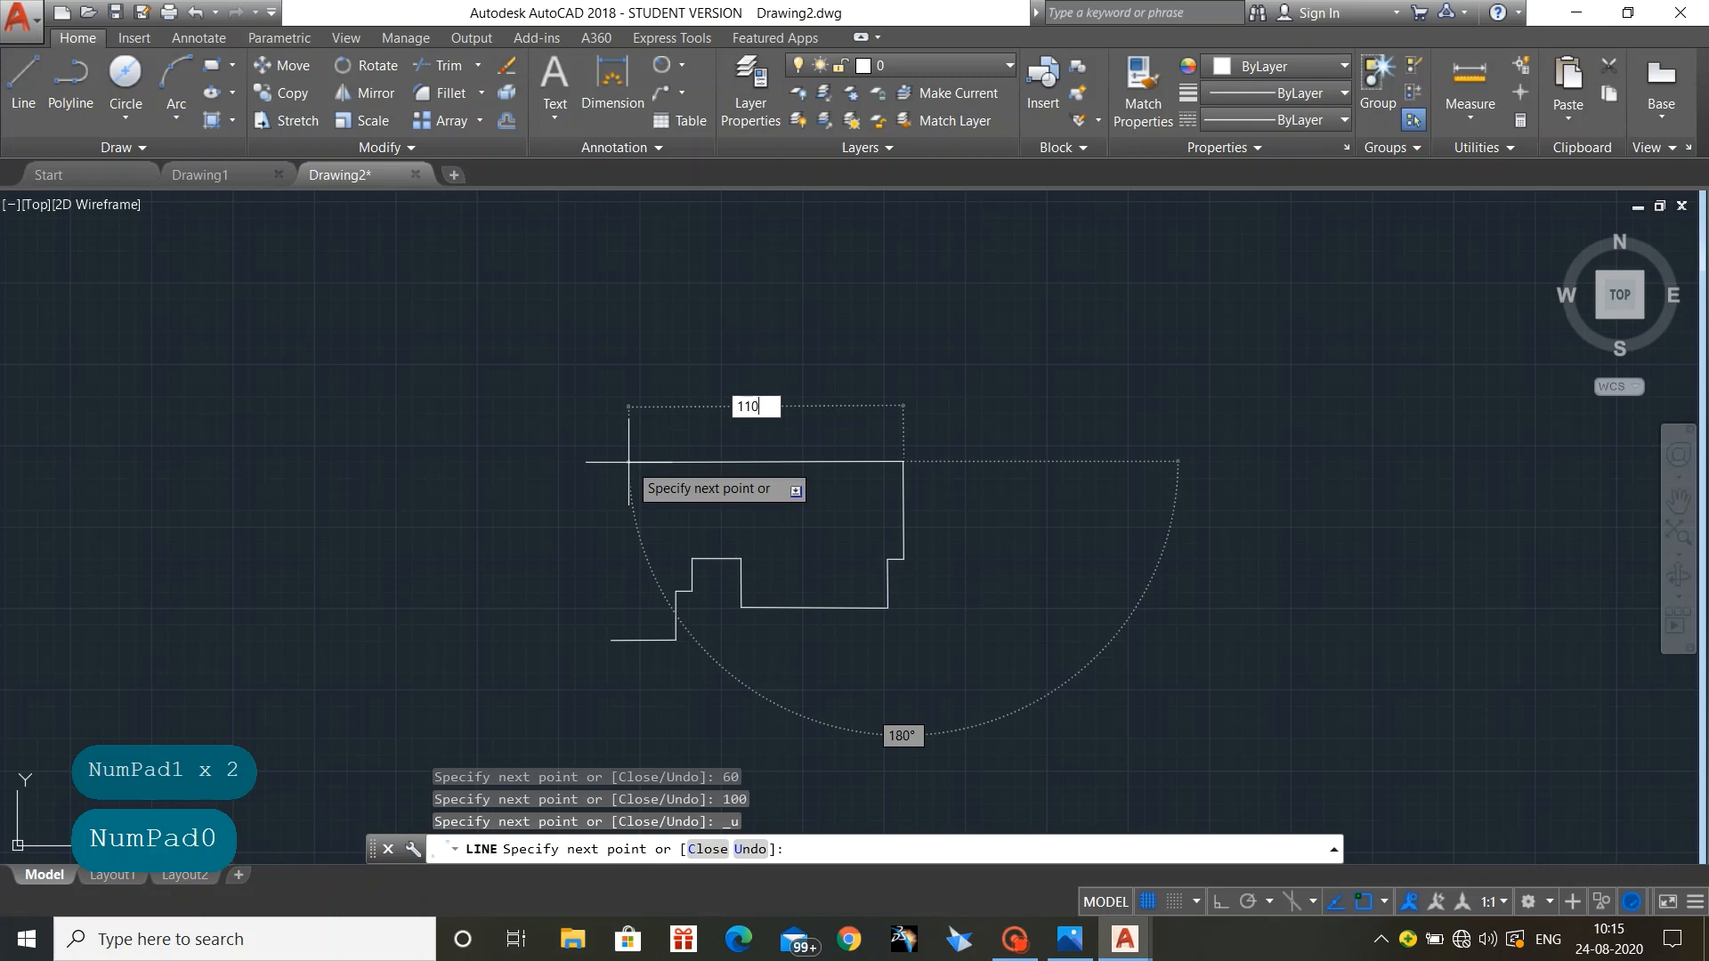
{"action": "key", "text": "Return"}
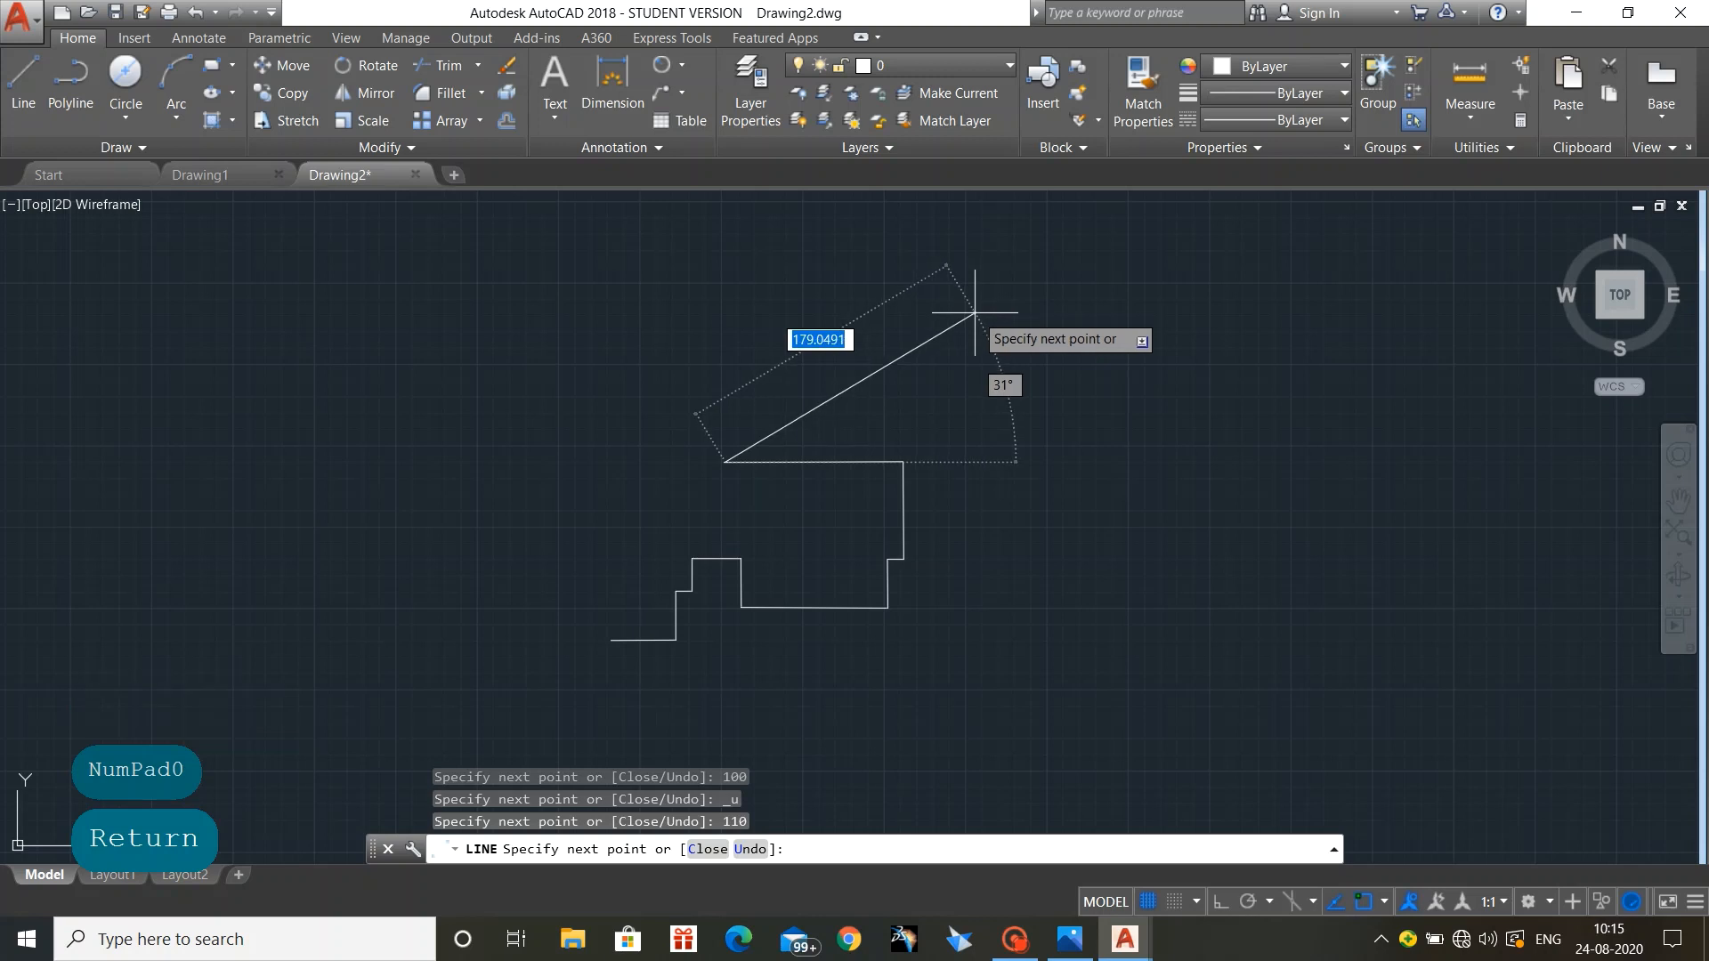
Step: Undo the last six line segments, back to the end of the 30-unit horizontal segment before the notch
{"action": "key", "text": "ctrl+z"}
{"action": "key", "text": "ctrl+z"}
{"action": "key", "text": "ctrl+z"}
{"action": "key", "text": "ctrl+z"}
{"action": "key", "text": "ctrl+z"}
{"action": "key", "text": "ctrl+z"}
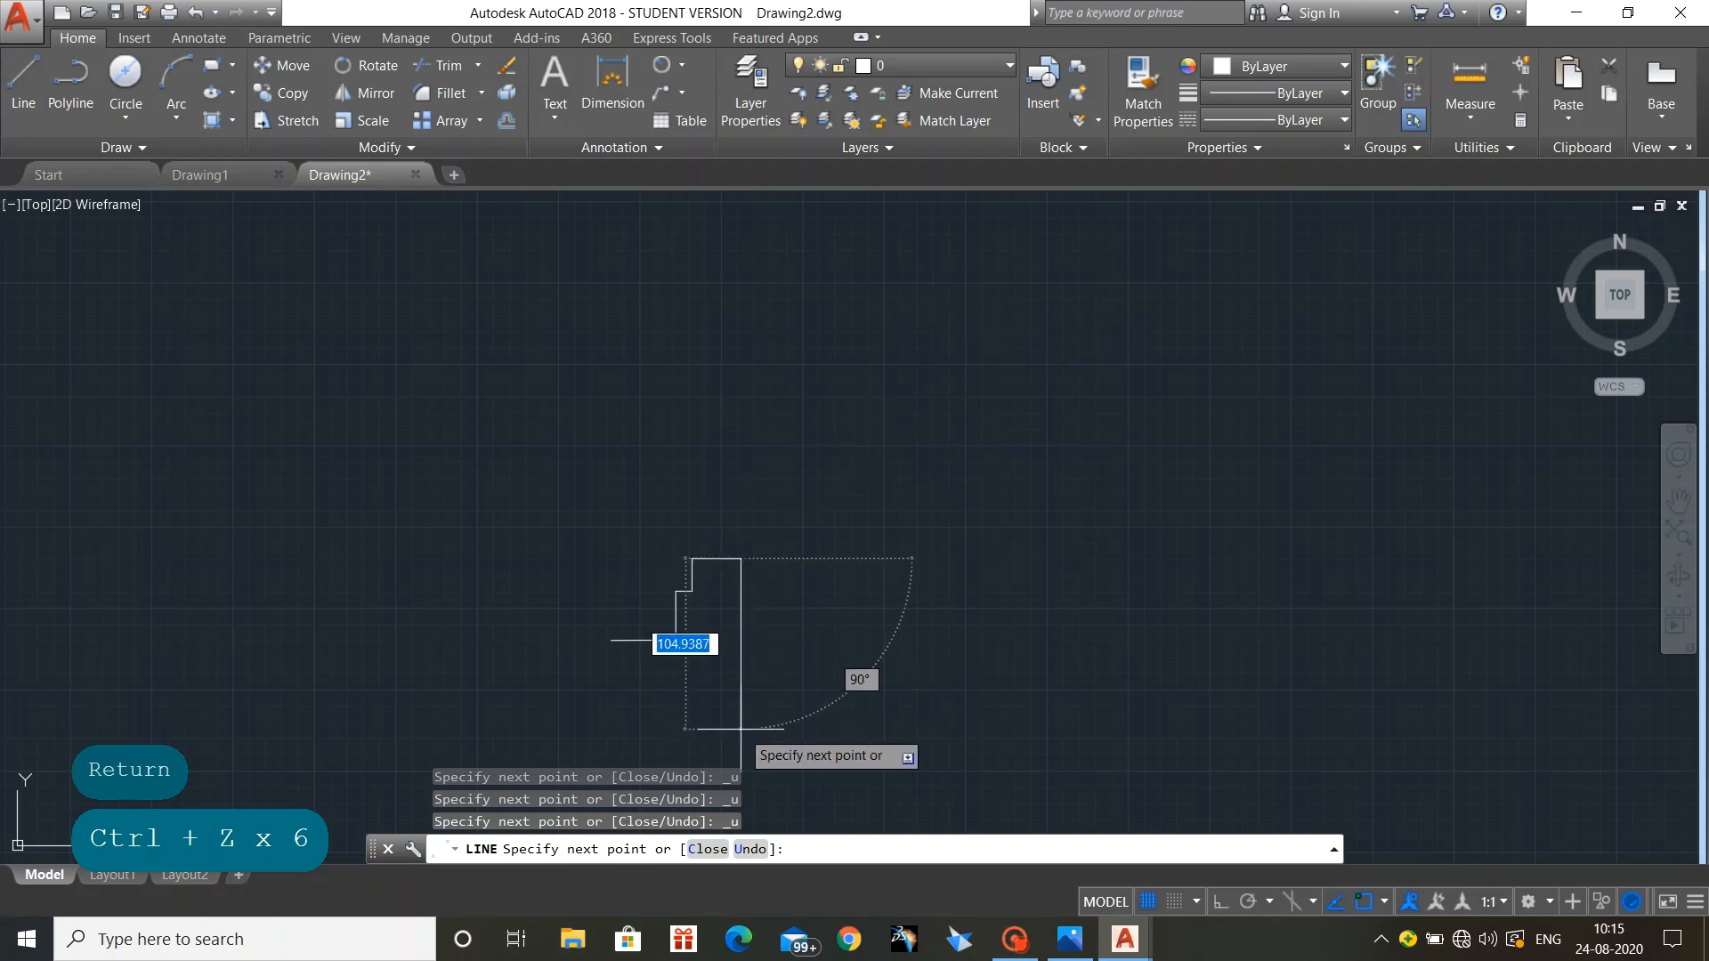
Step: Draw the notch with segments 30 units down, 60 units to the right and 30 units up
{"action": "type", "text": "30"}
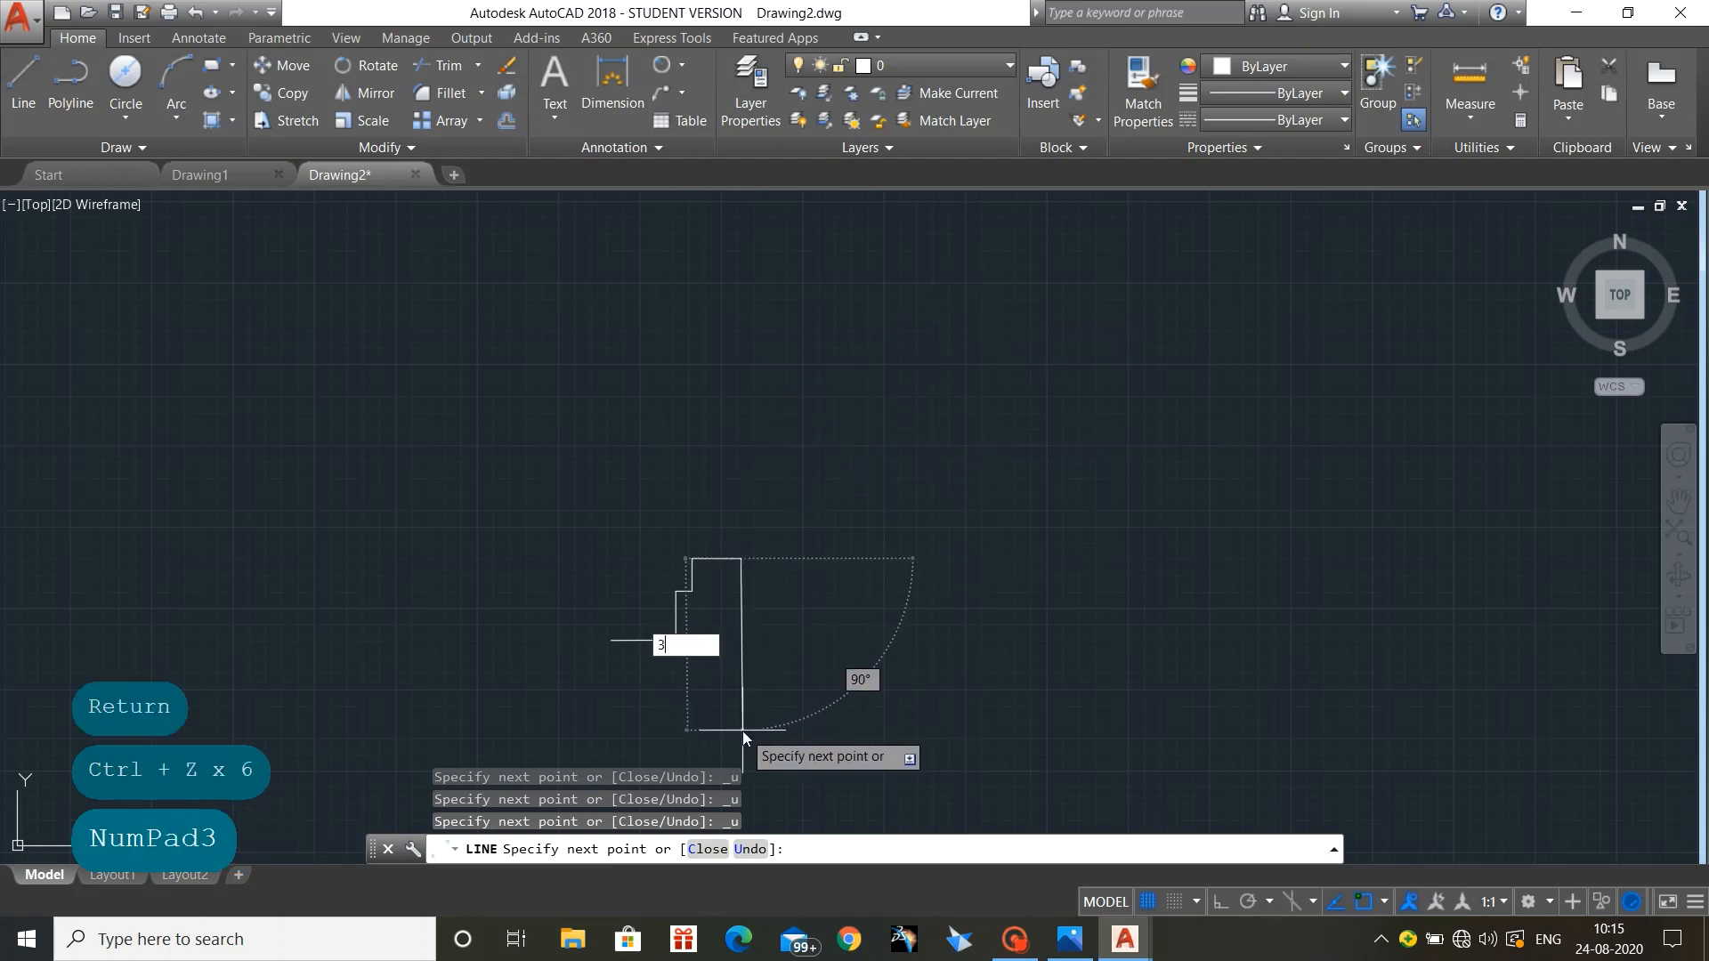
{"action": "key", "text": "Return"}
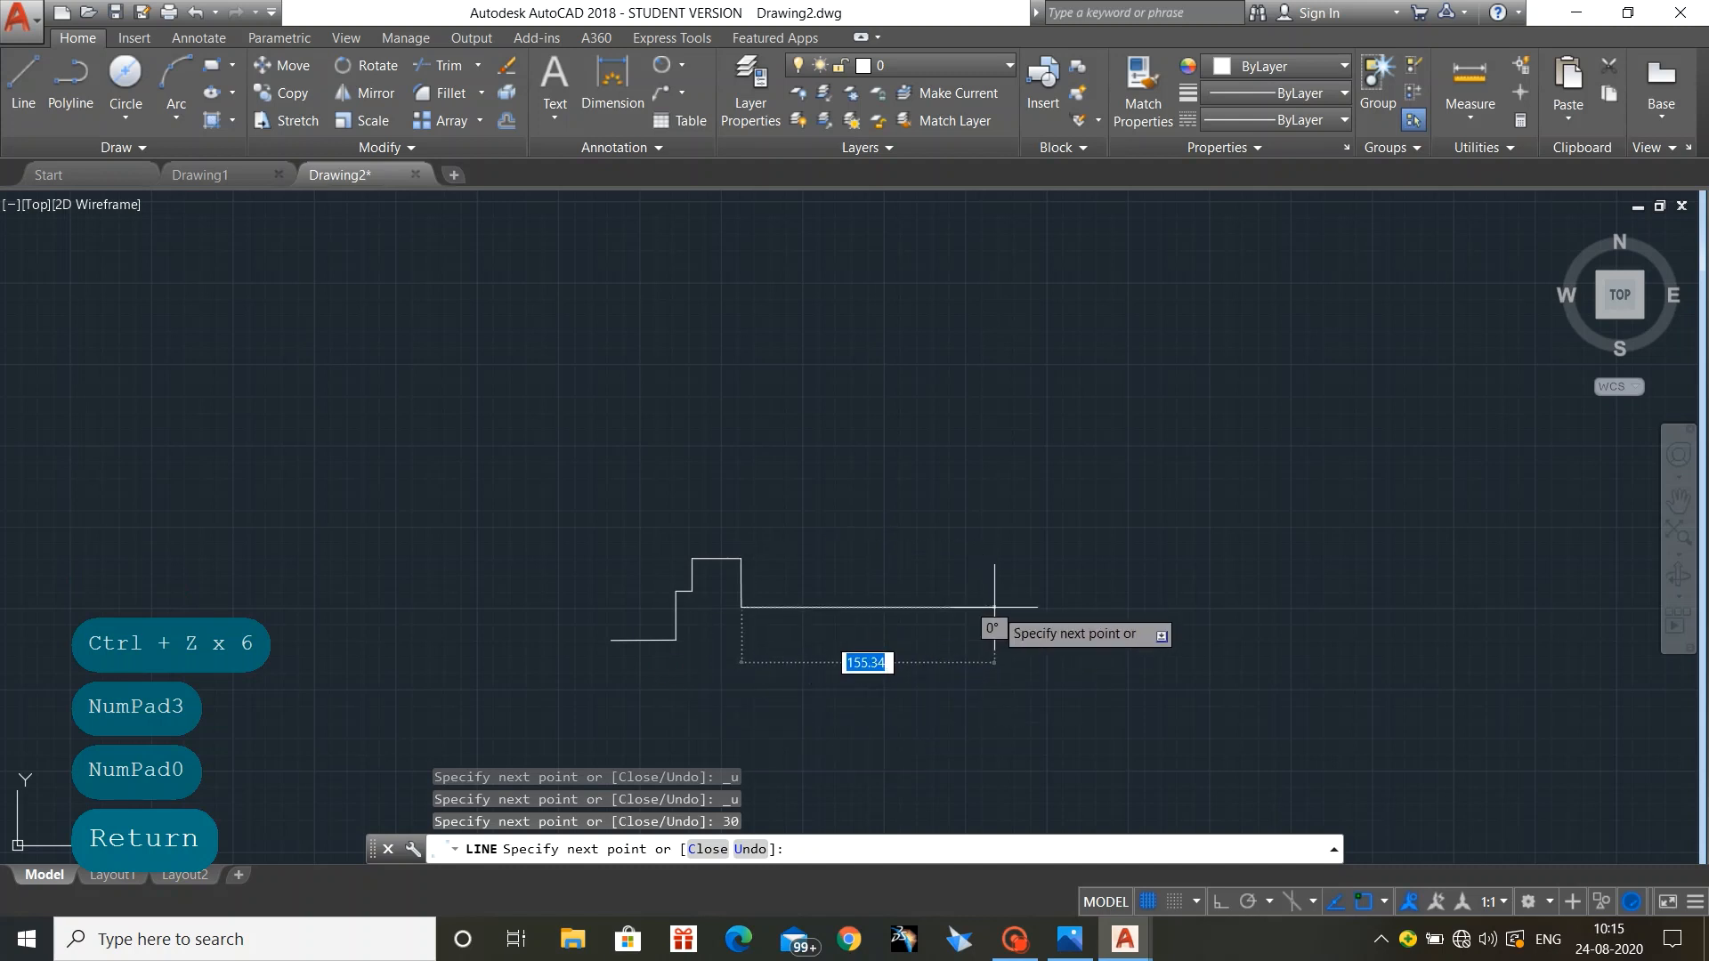
{"action": "type", "text": "60"}
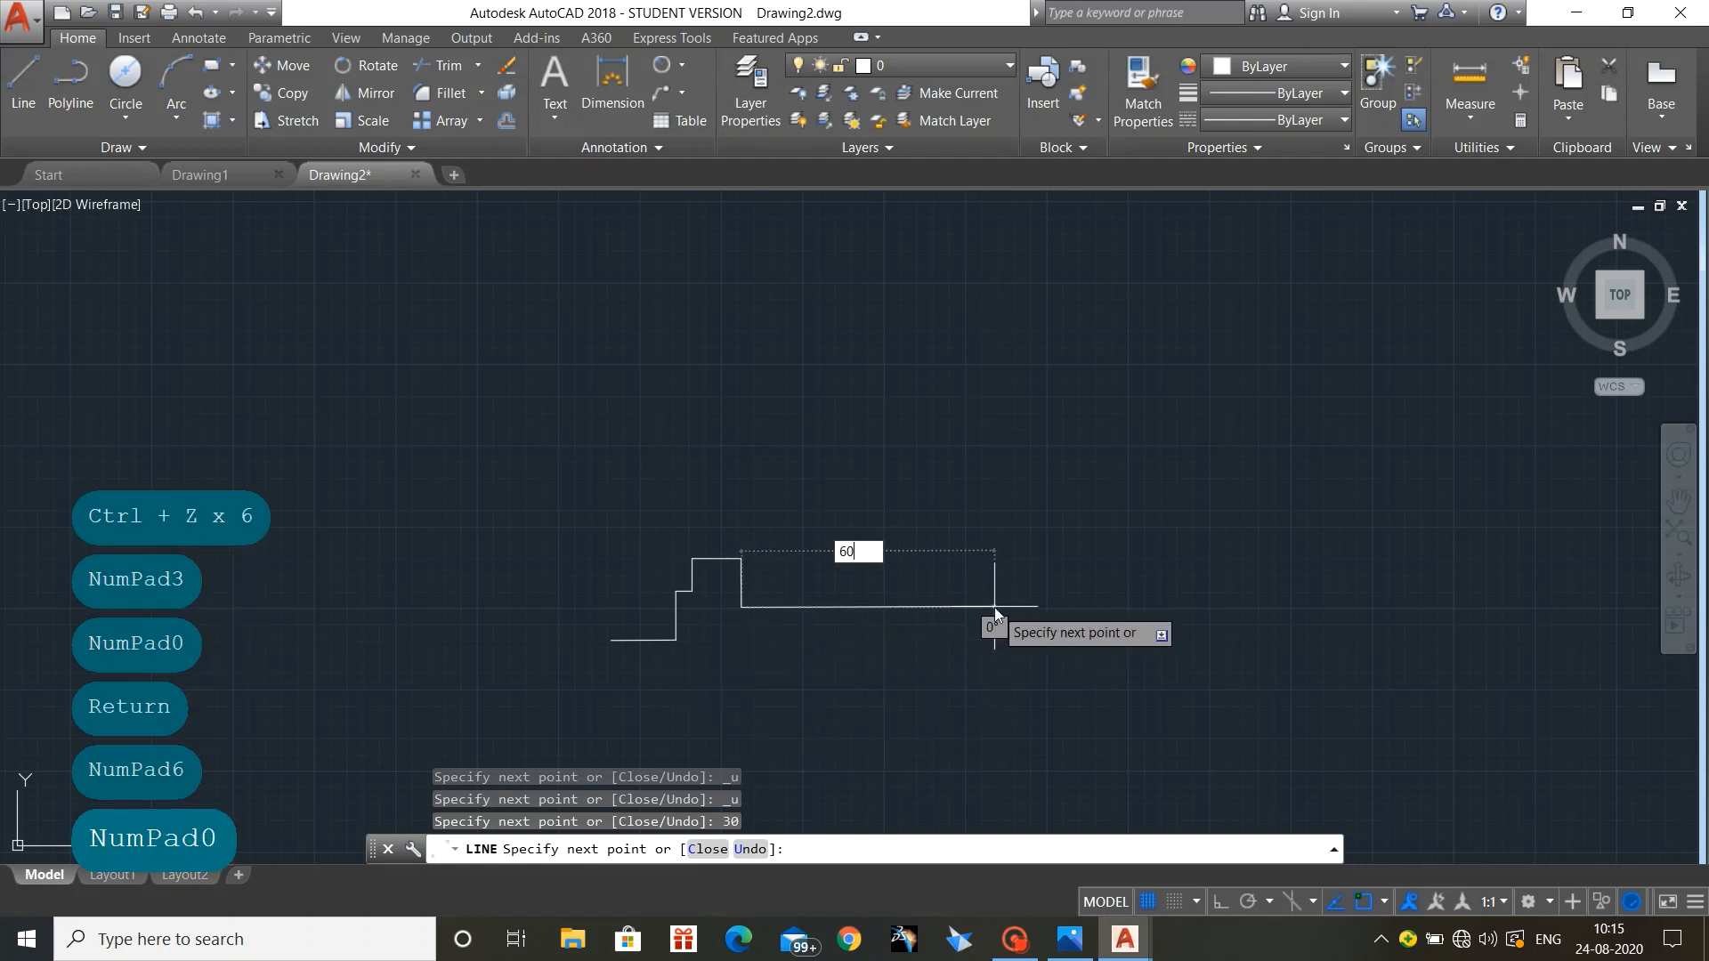
{"action": "key", "text": "Return"}
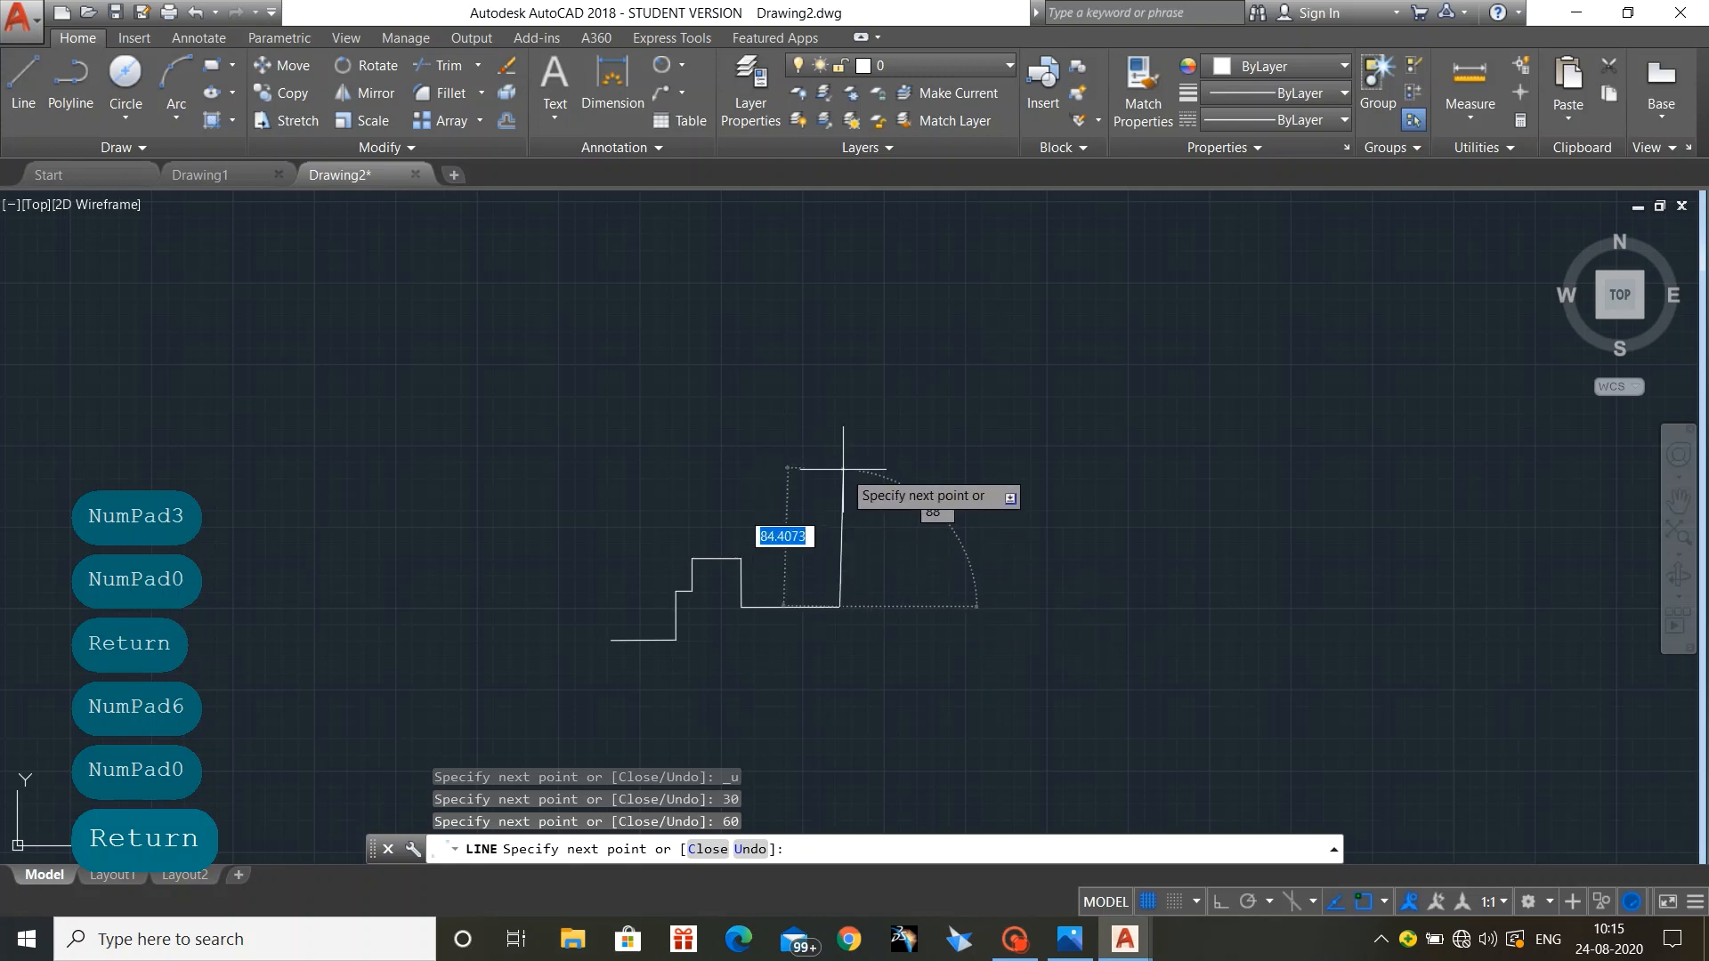
{"action": "type", "text": "30"}
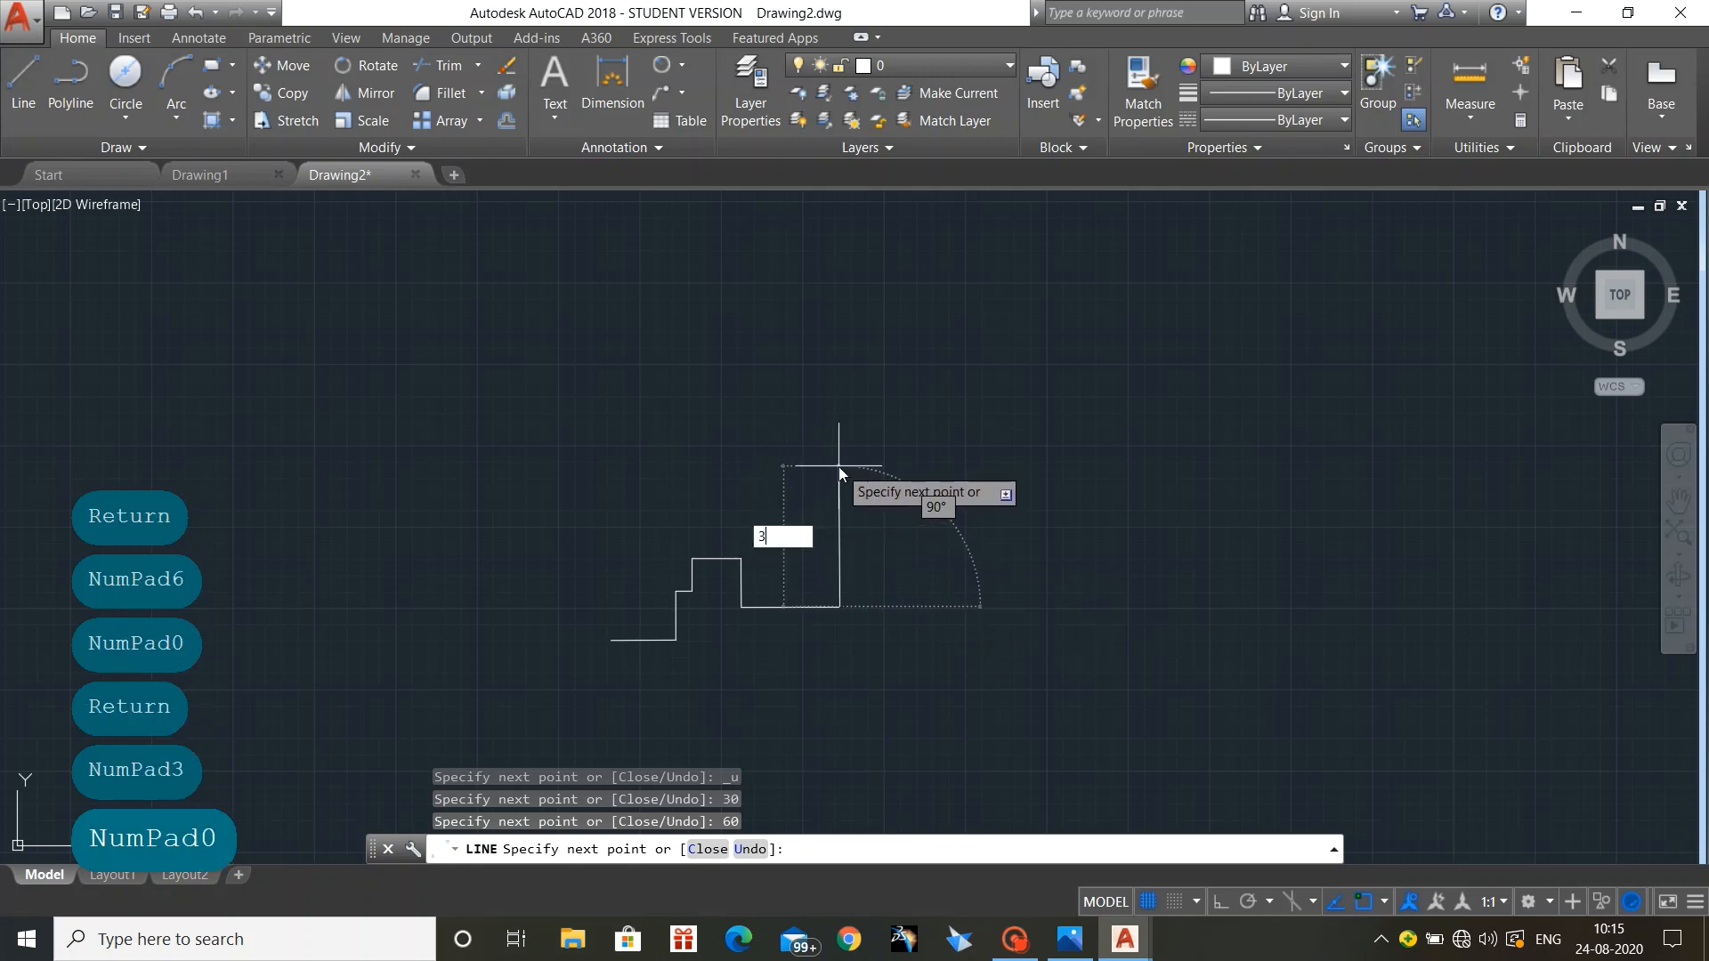
{"action": "key", "text": "Return"}
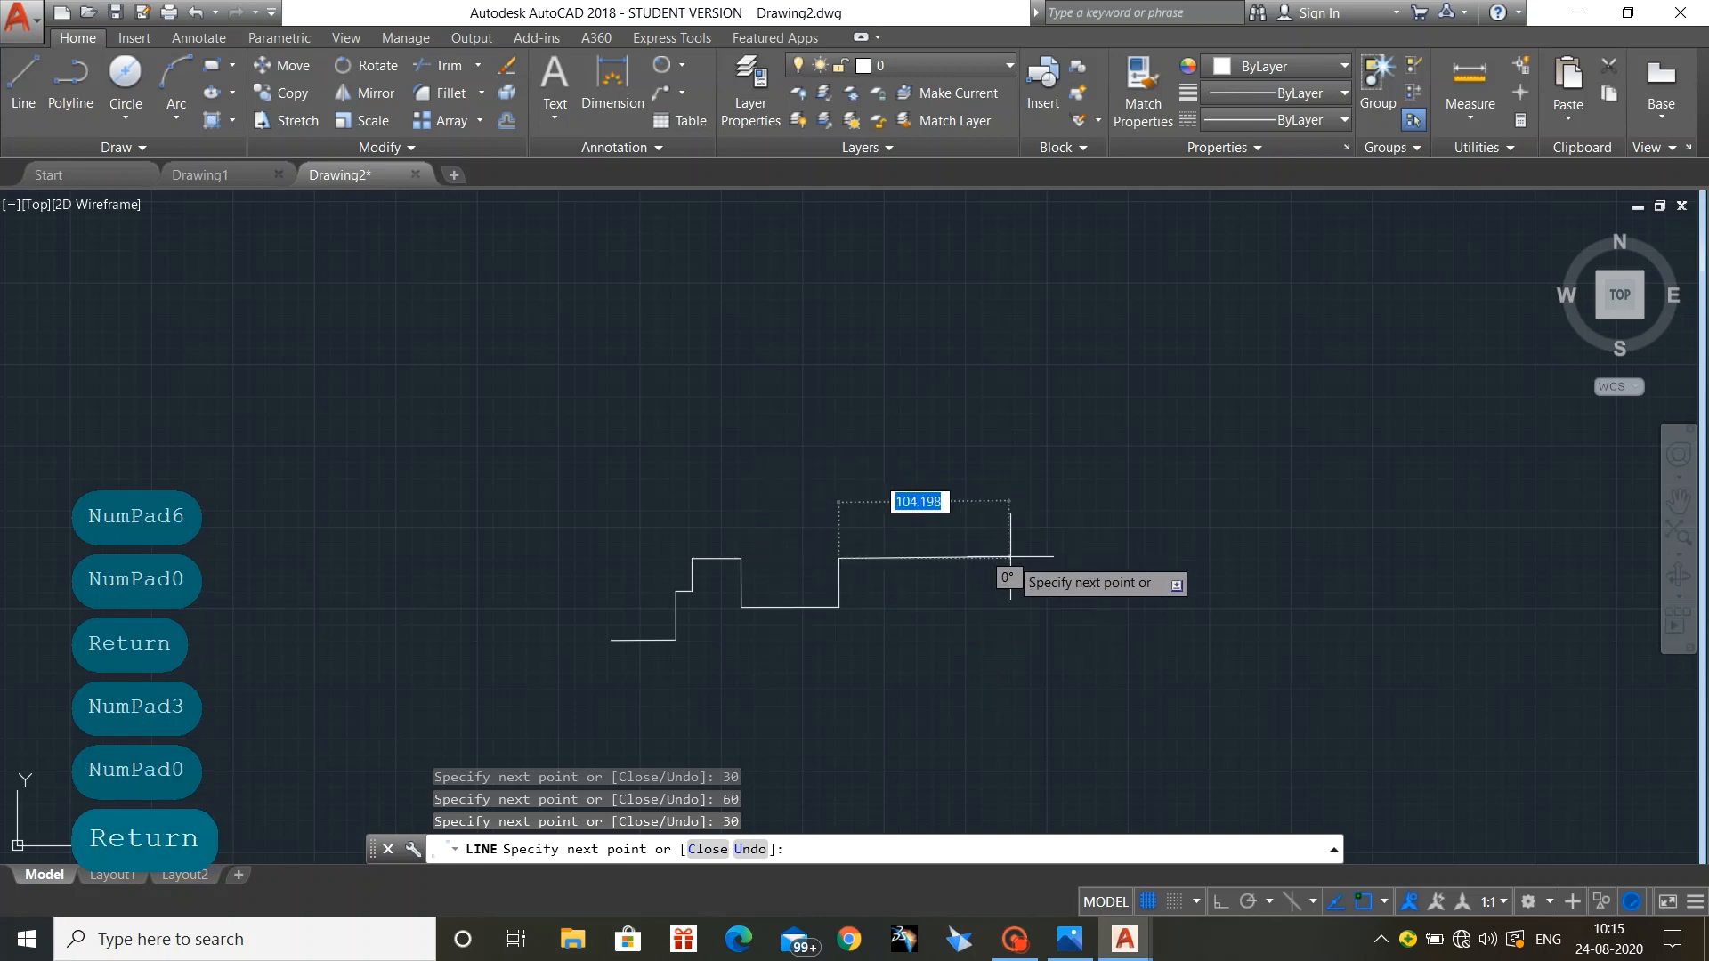
Step: Continue the outline from the notch with segments 10 units to the right and 60 units up
{"action": "type", "text": "10"}
{"action": "key", "text": "Return"}
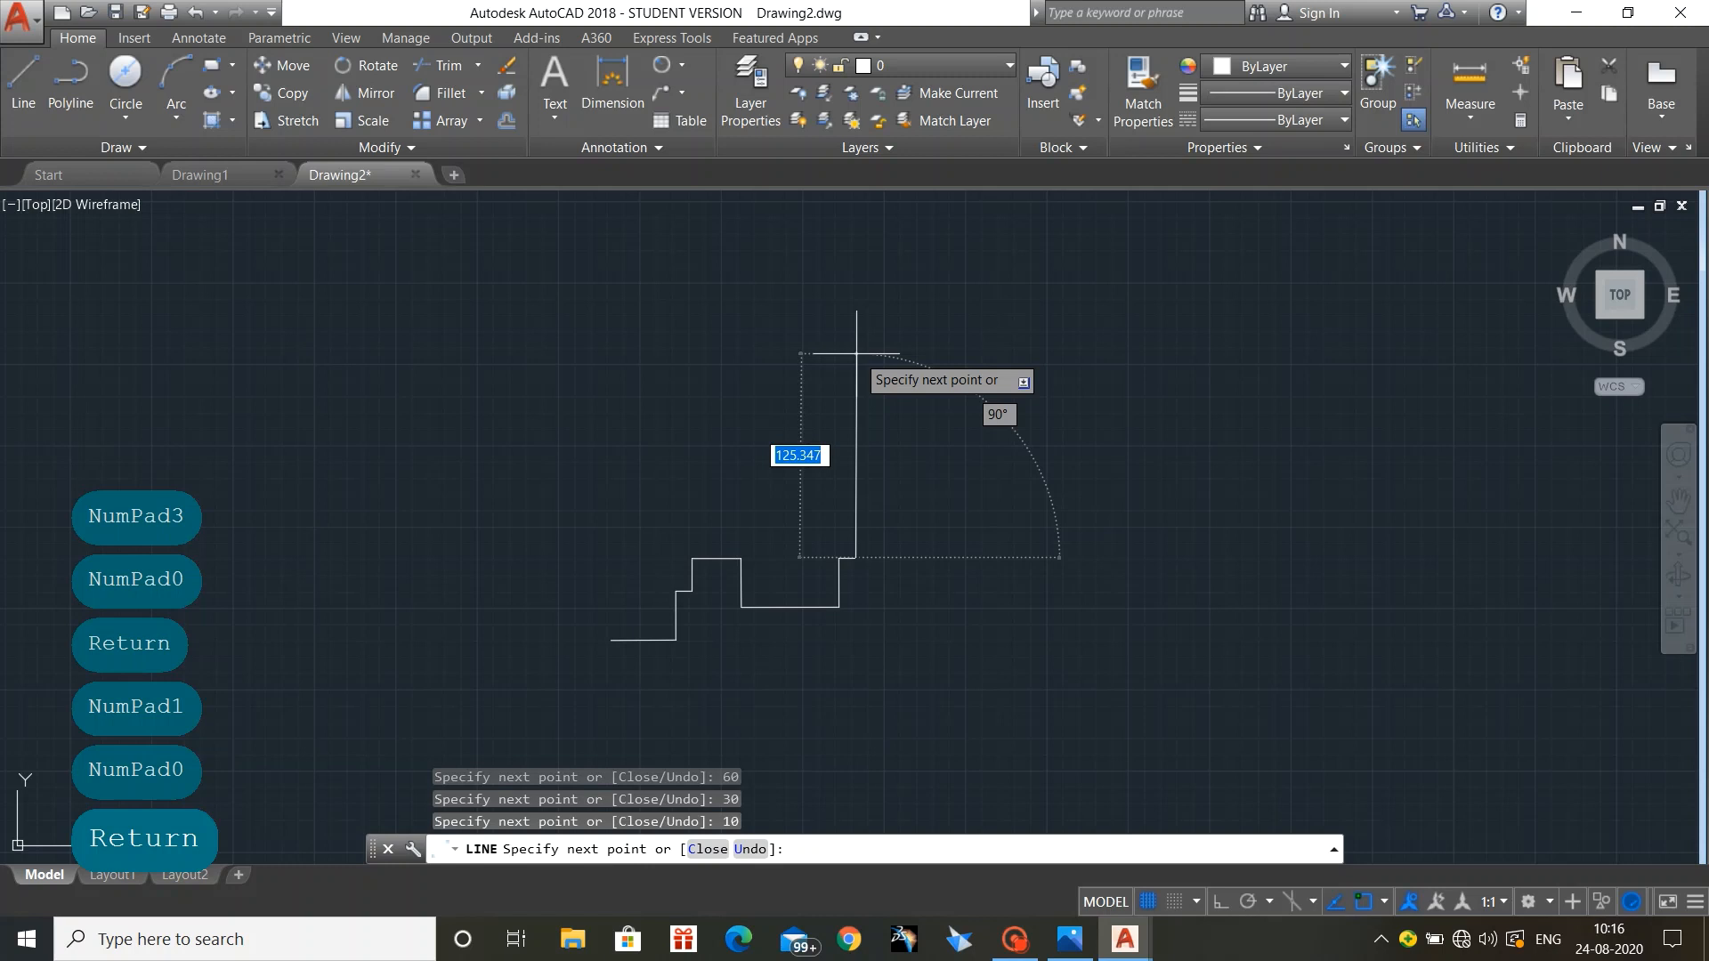
{"action": "type", "text": "9"}
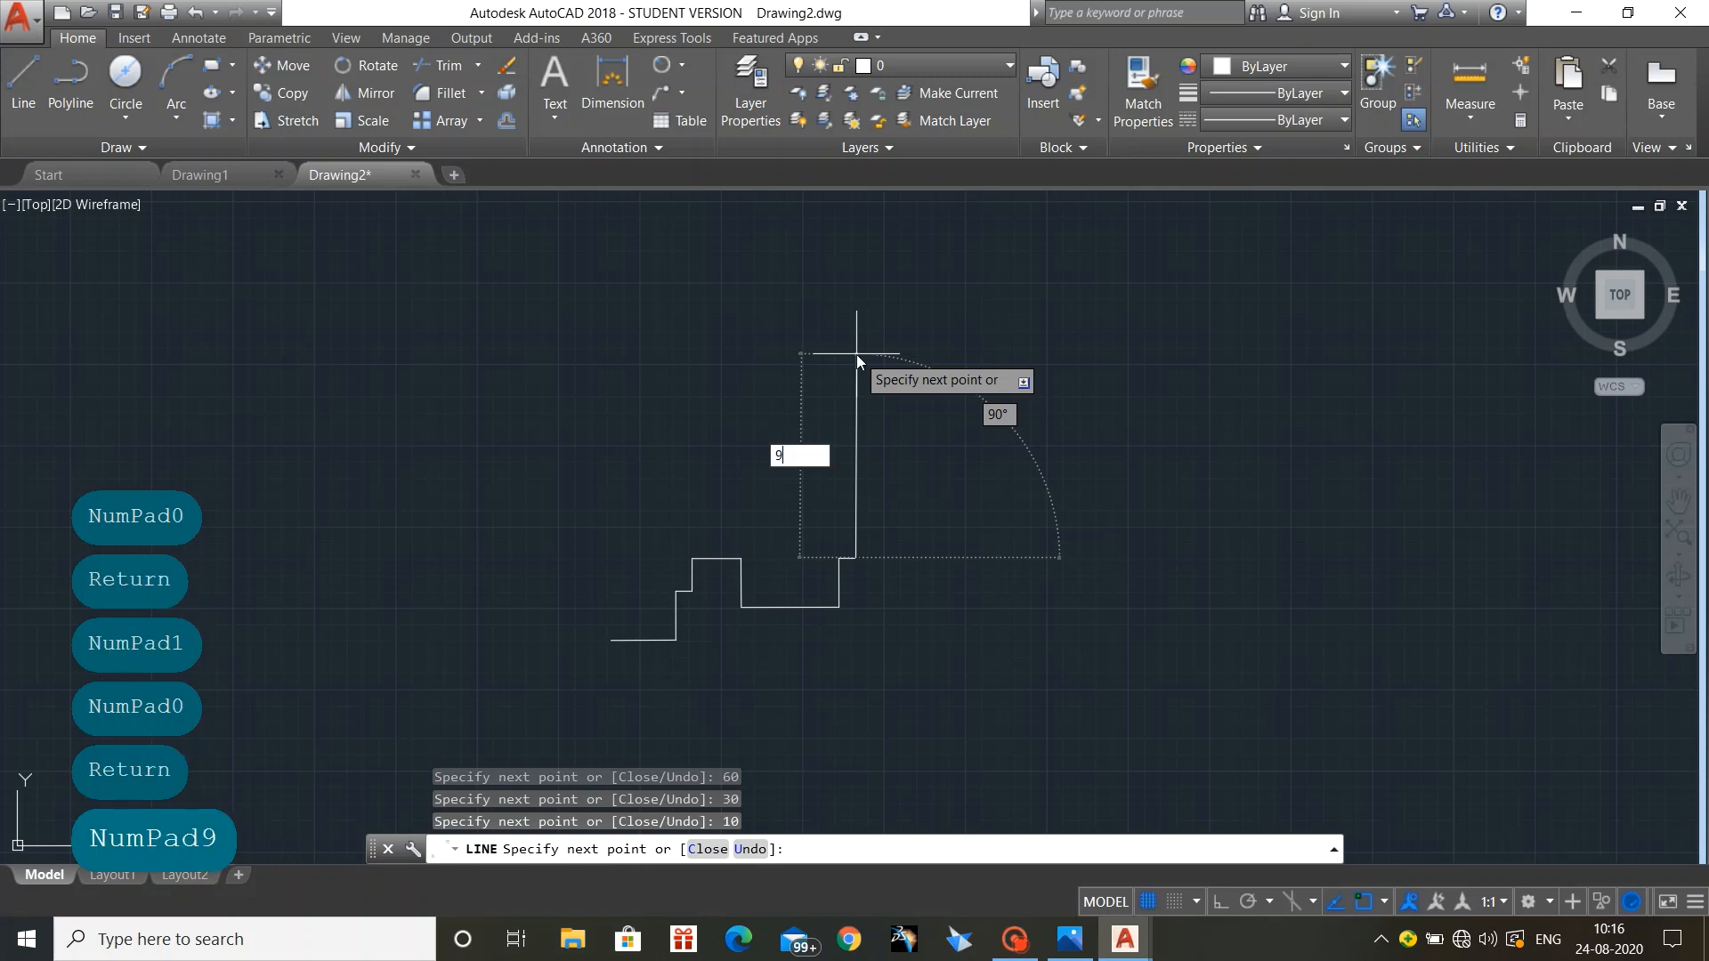
{"action": "type", "text": "0-30"}
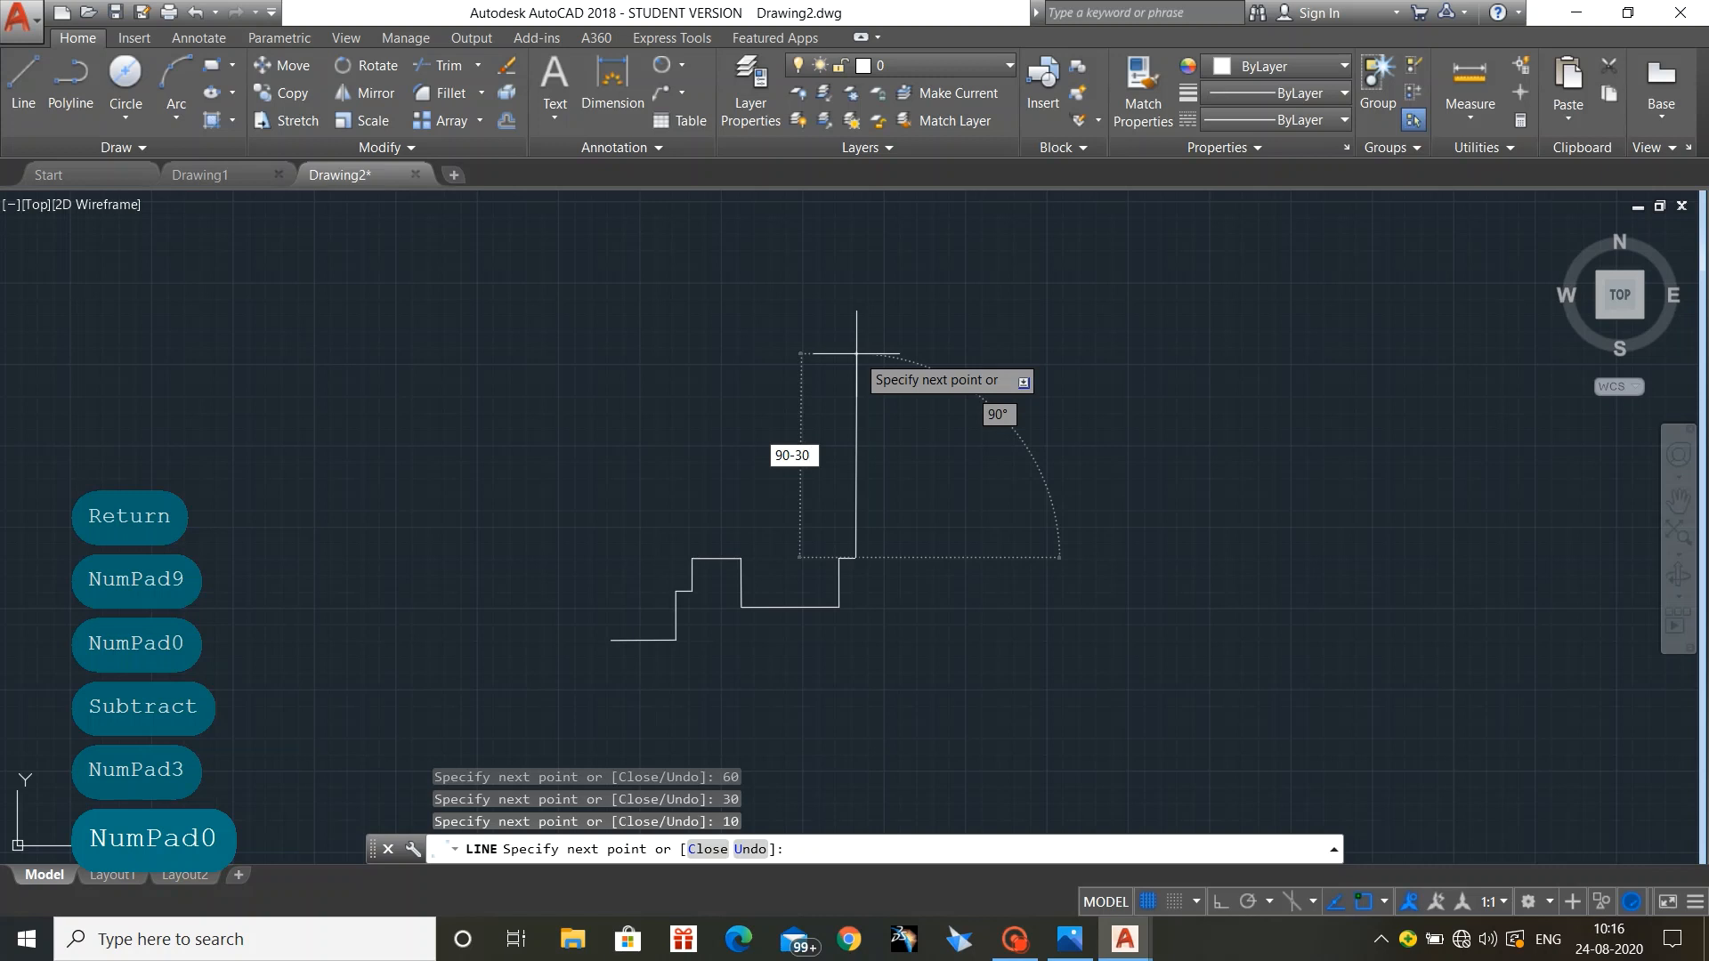
{"action": "key", "text": "BackSpace"}
{"action": "key", "text": "BackSpace"}
{"action": "key", "text": "BackSpace"}
{"action": "key", "text": "BackSpace"}
{"action": "key", "text": "BackSpace"}
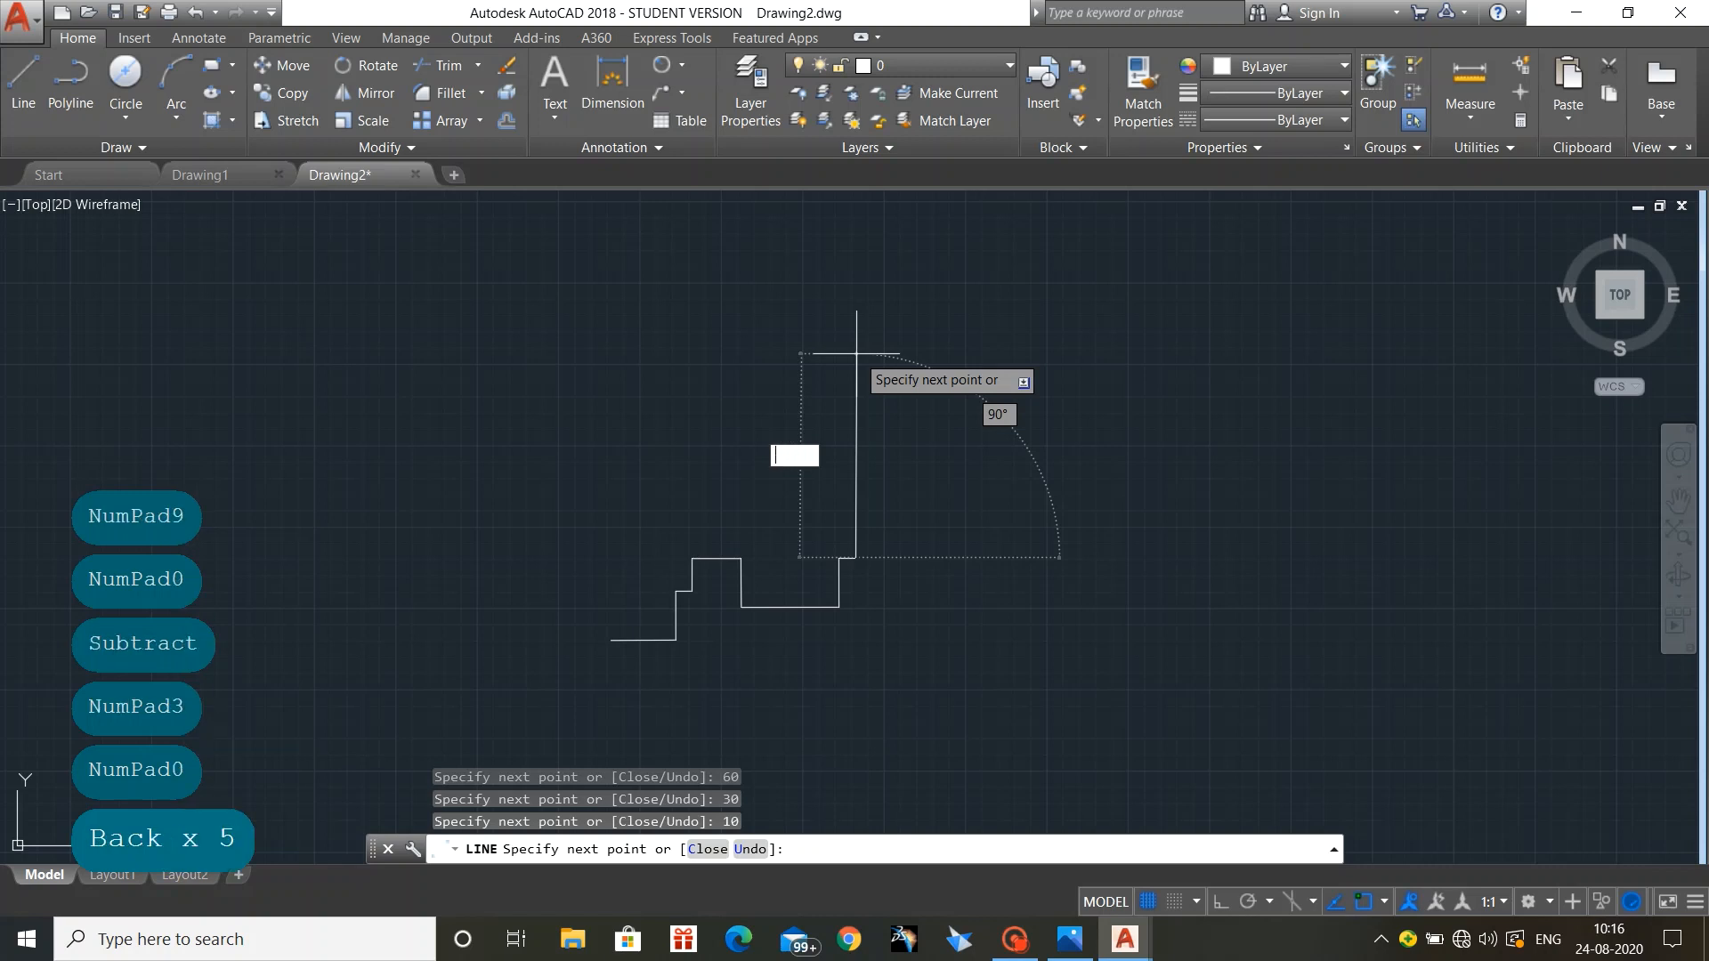
{"action": "type", "text": "60"}
{"action": "key", "text": "Return"}
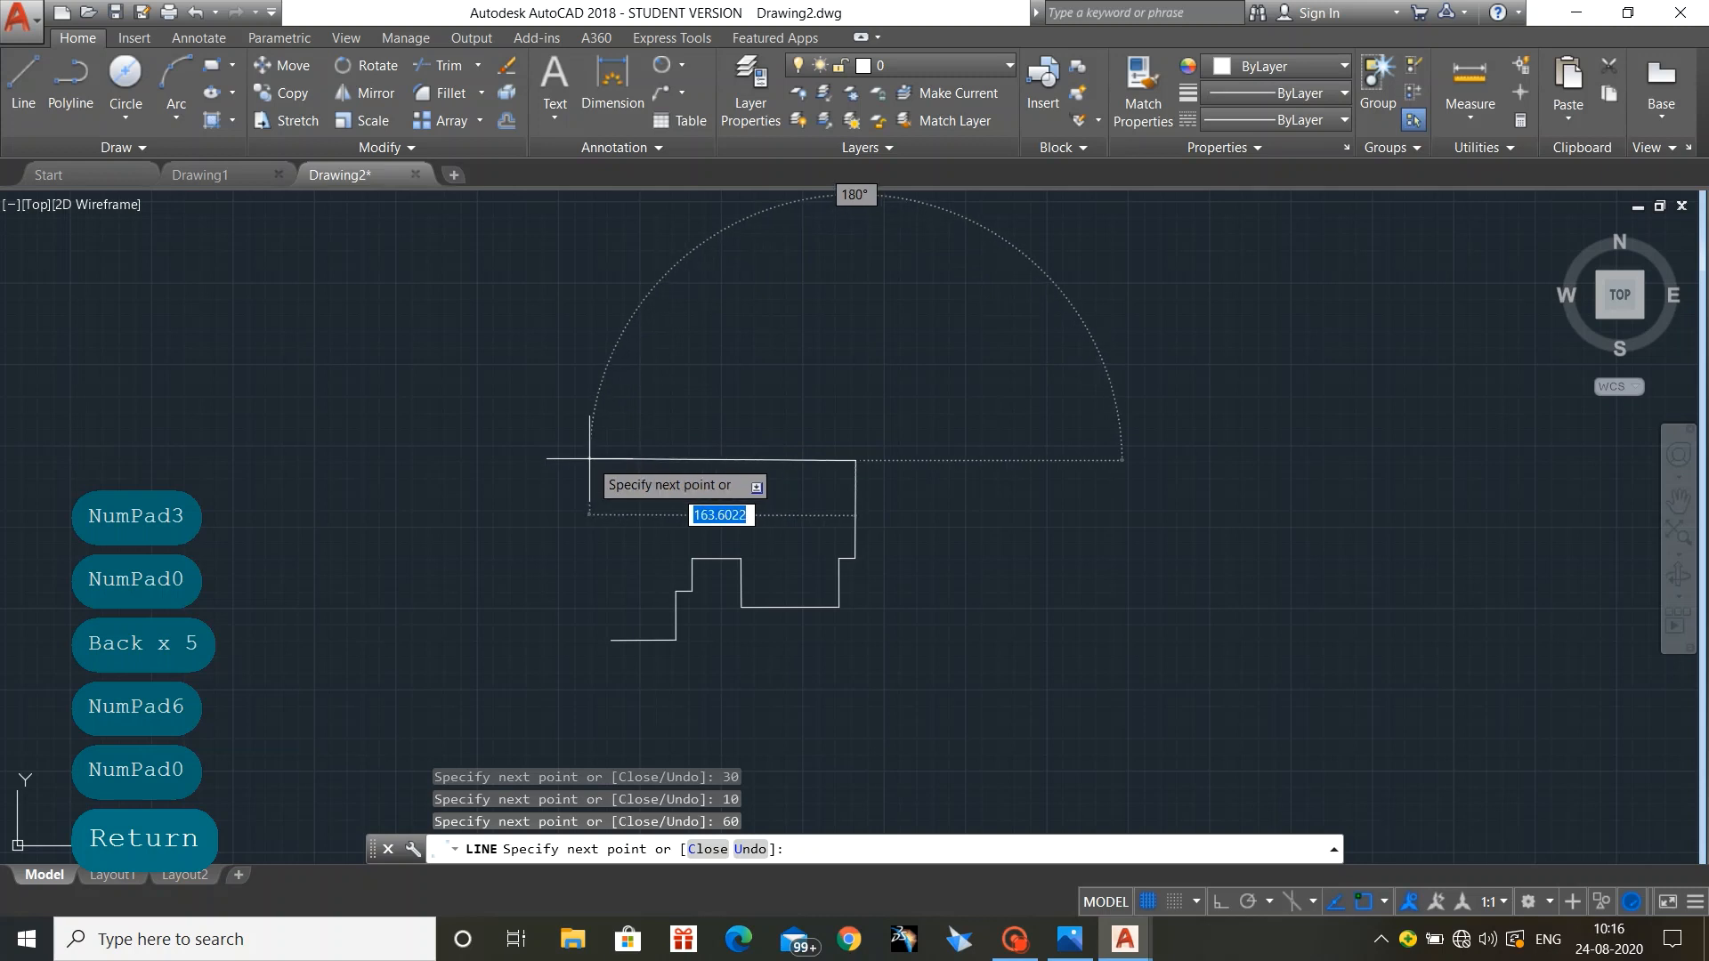
Step: Draw the upper edge 110 units to the left and end the line there
{"action": "type", "text": "100"}
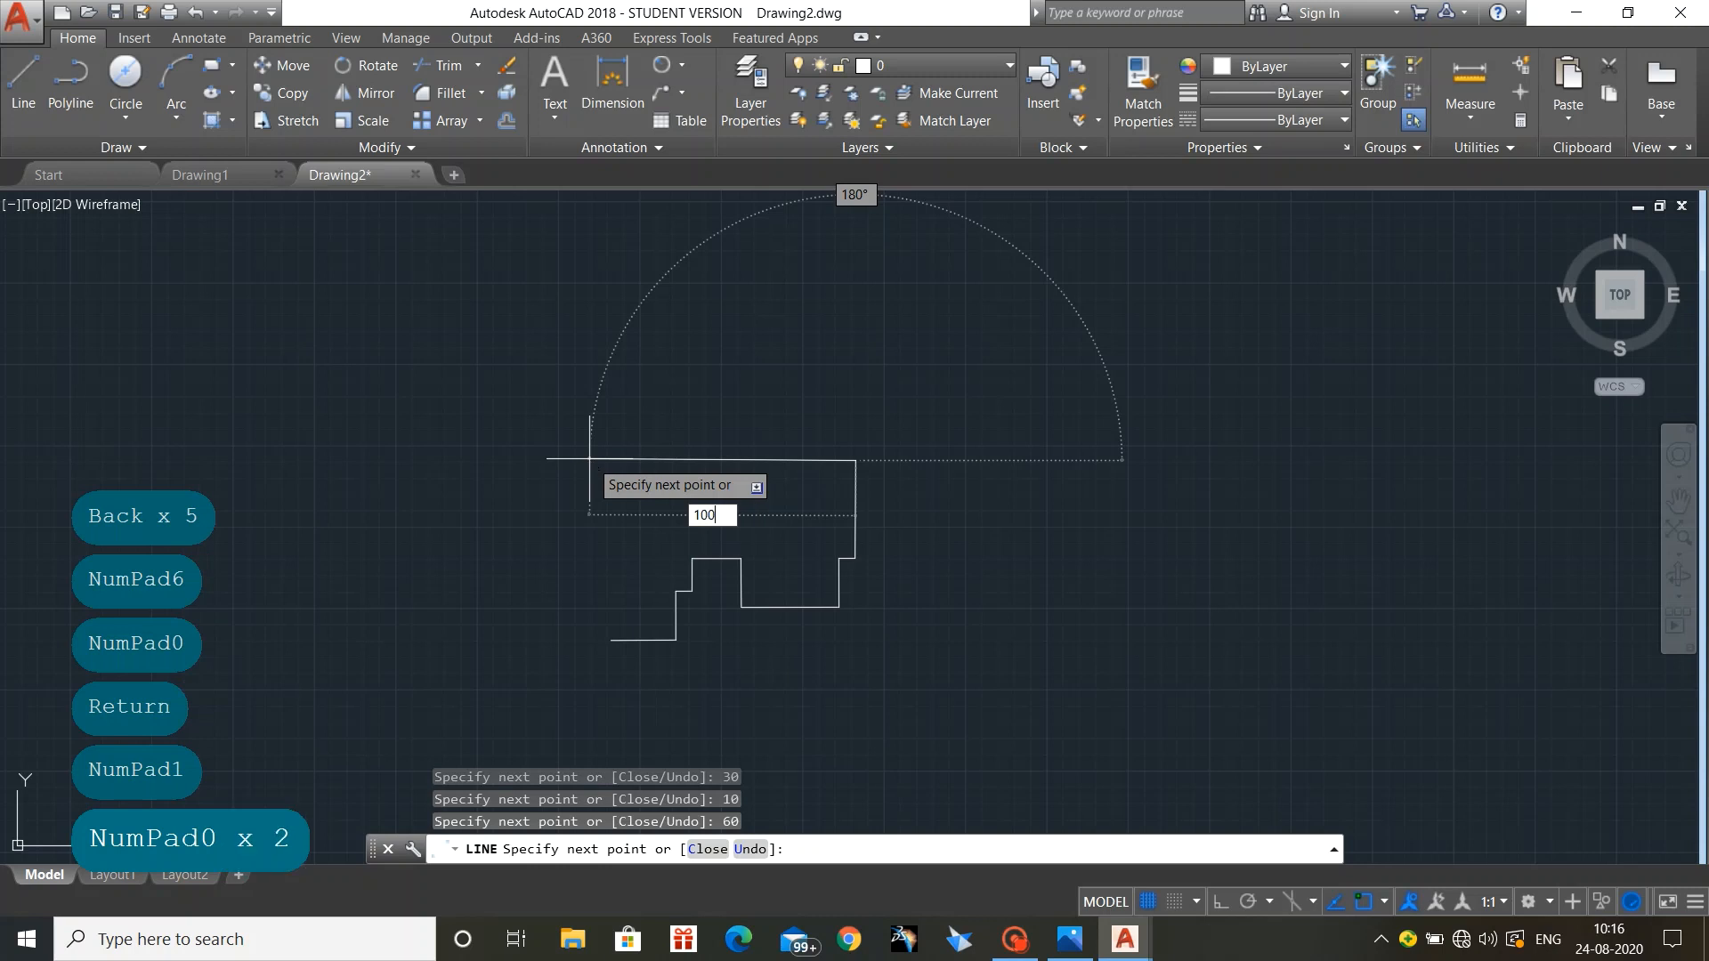
{"action": "type", "text": "+10"}
{"action": "key", "text": "BackSpace"}
{"action": "key", "text": "BackSpace"}
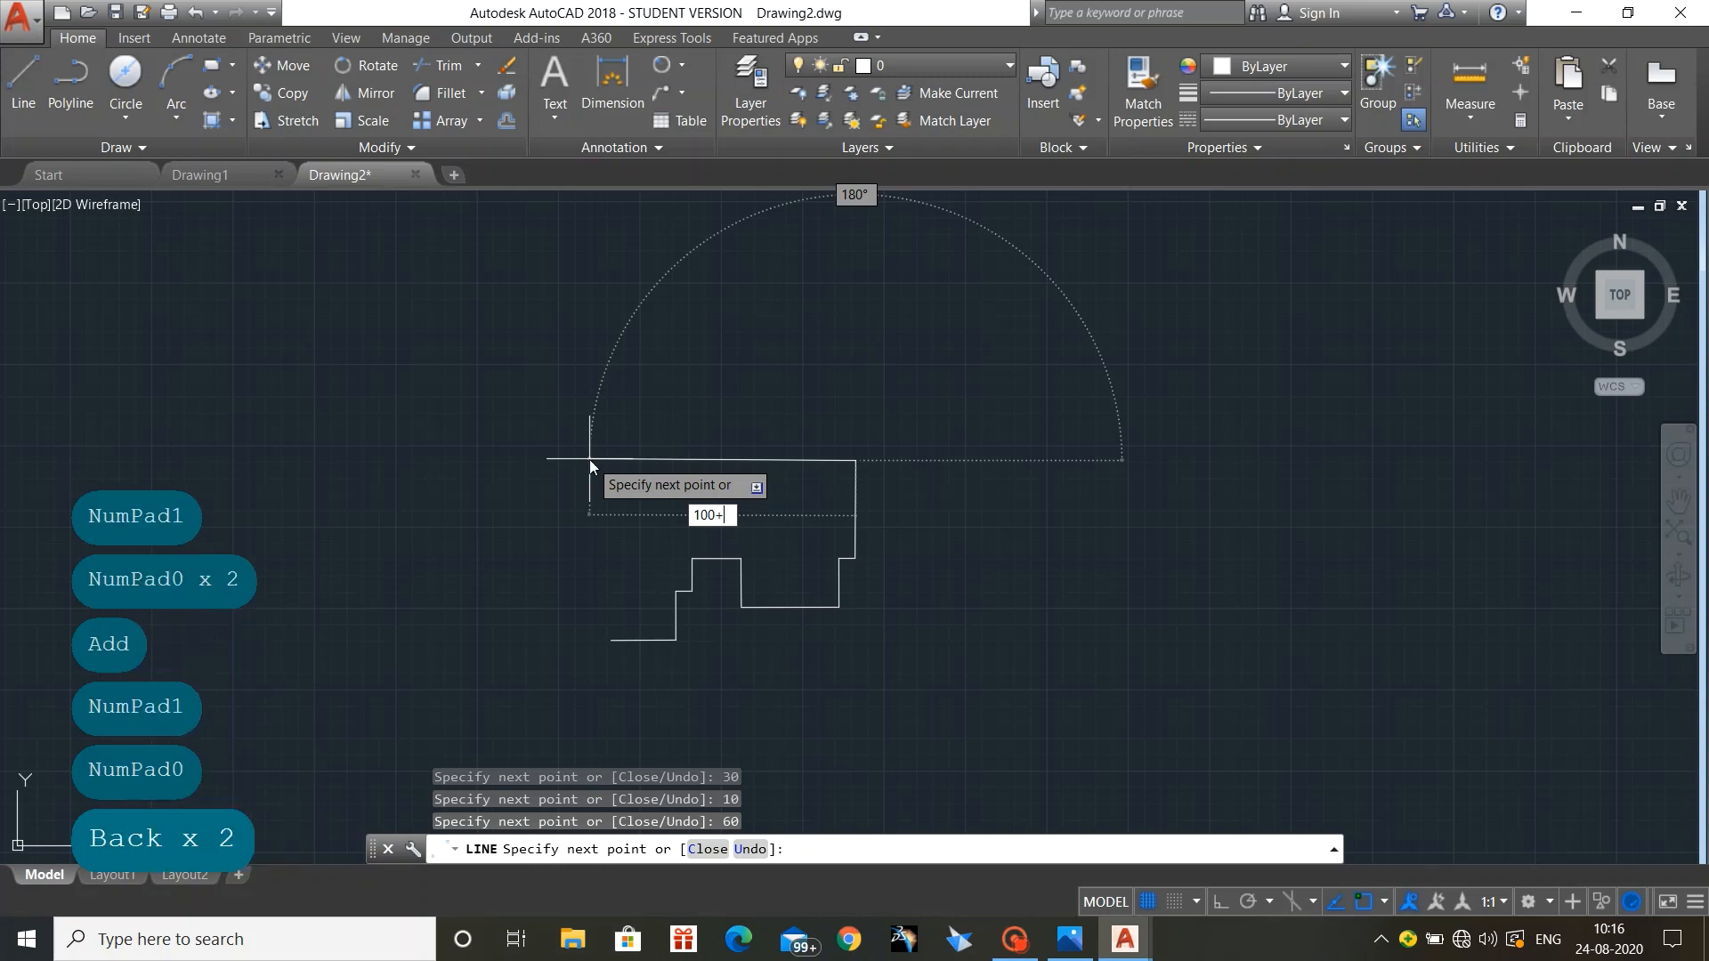
{"action": "key", "text": "BackSpace"}
{"action": "key", "text": "BackSpace"}
{"action": "key", "text": "BackSpace"}
{"action": "type", "text": "10"}
{"action": "key", "text": "Return"}
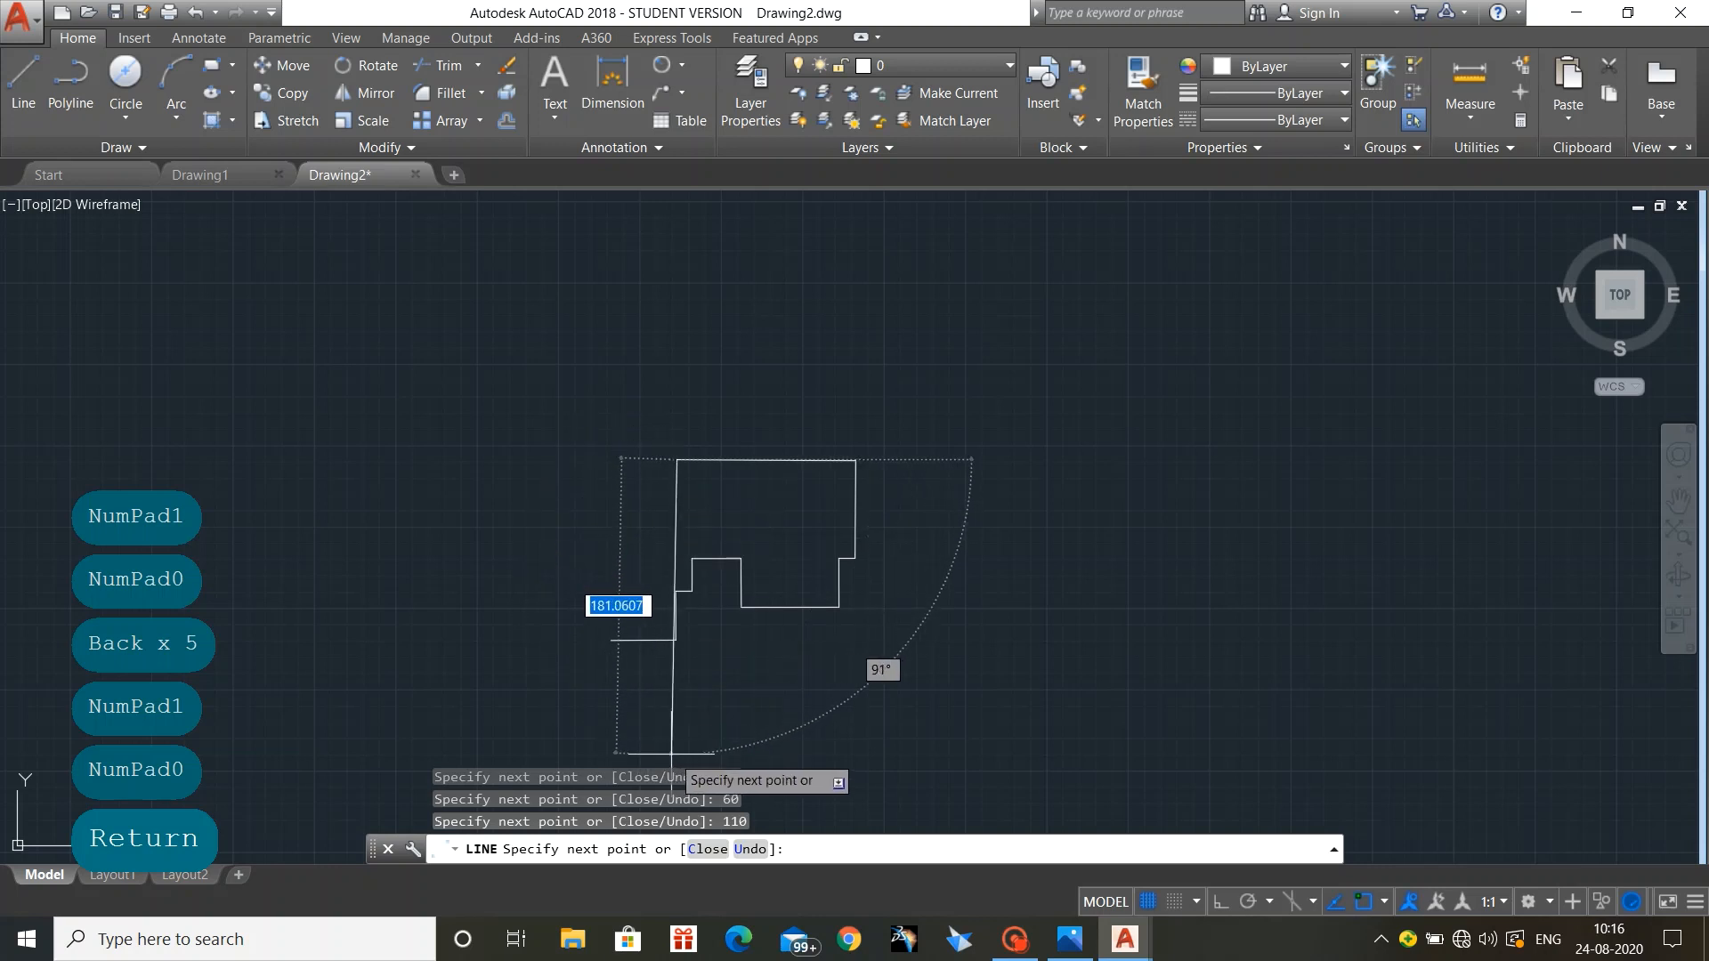
{"action": "key", "text": "Escape"}
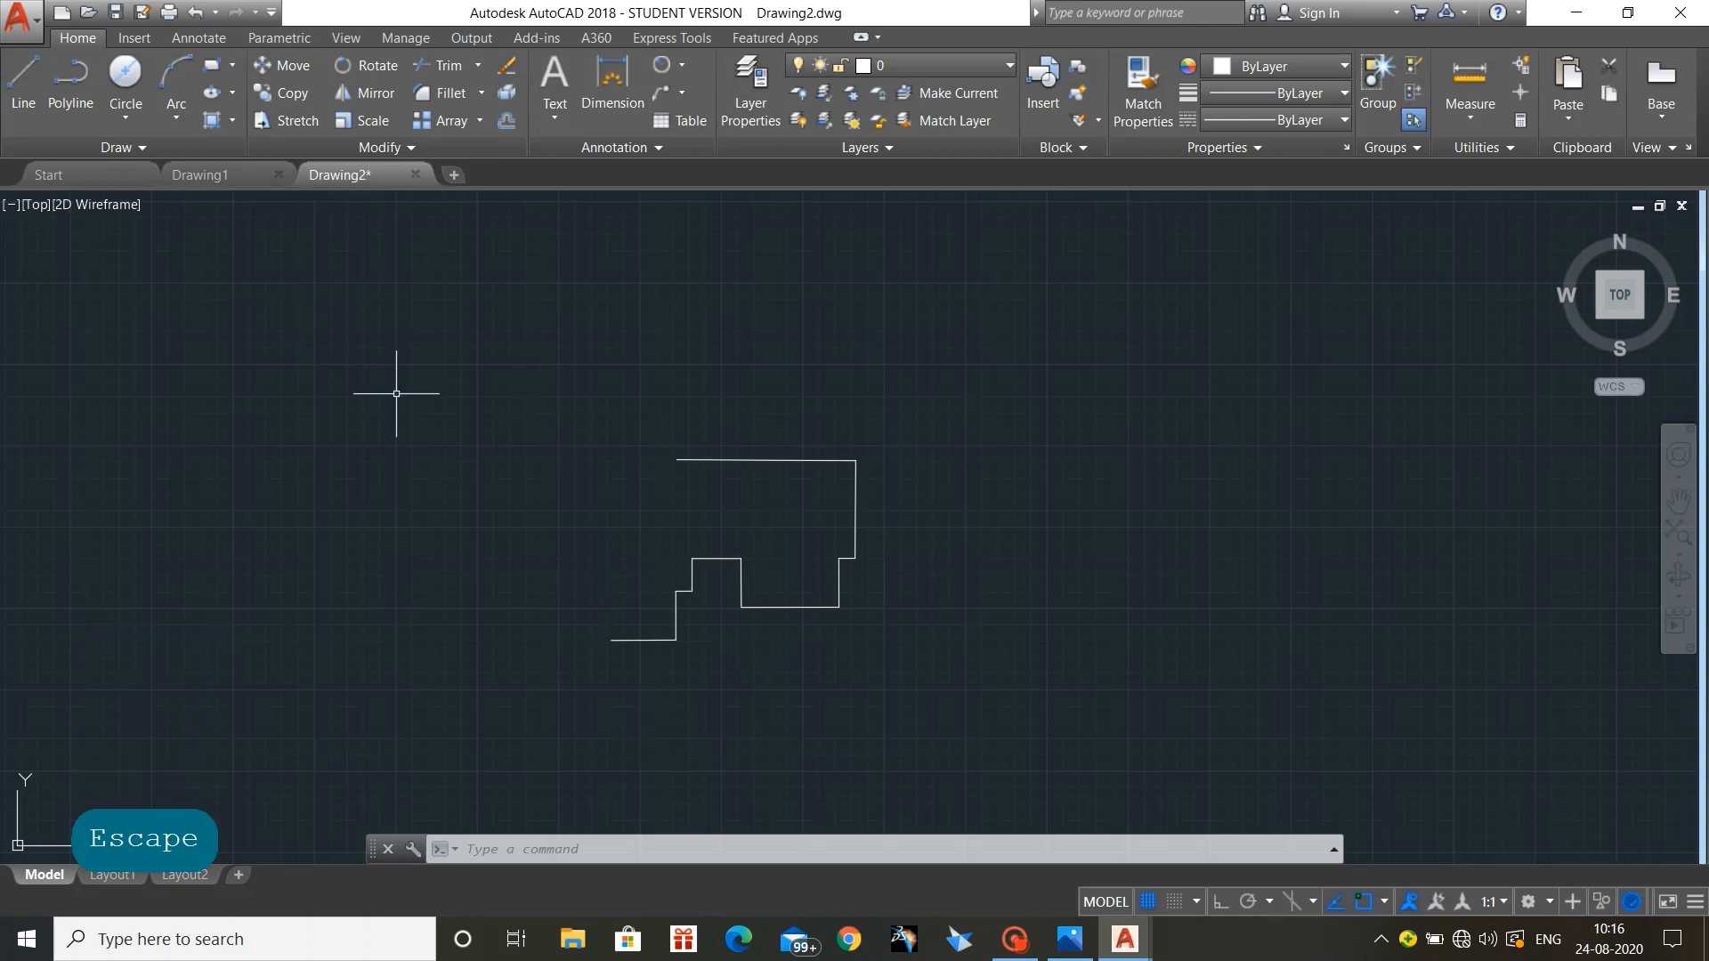
{"action": "key", "text": "Return"}
{"action": "key", "text": "Return"}
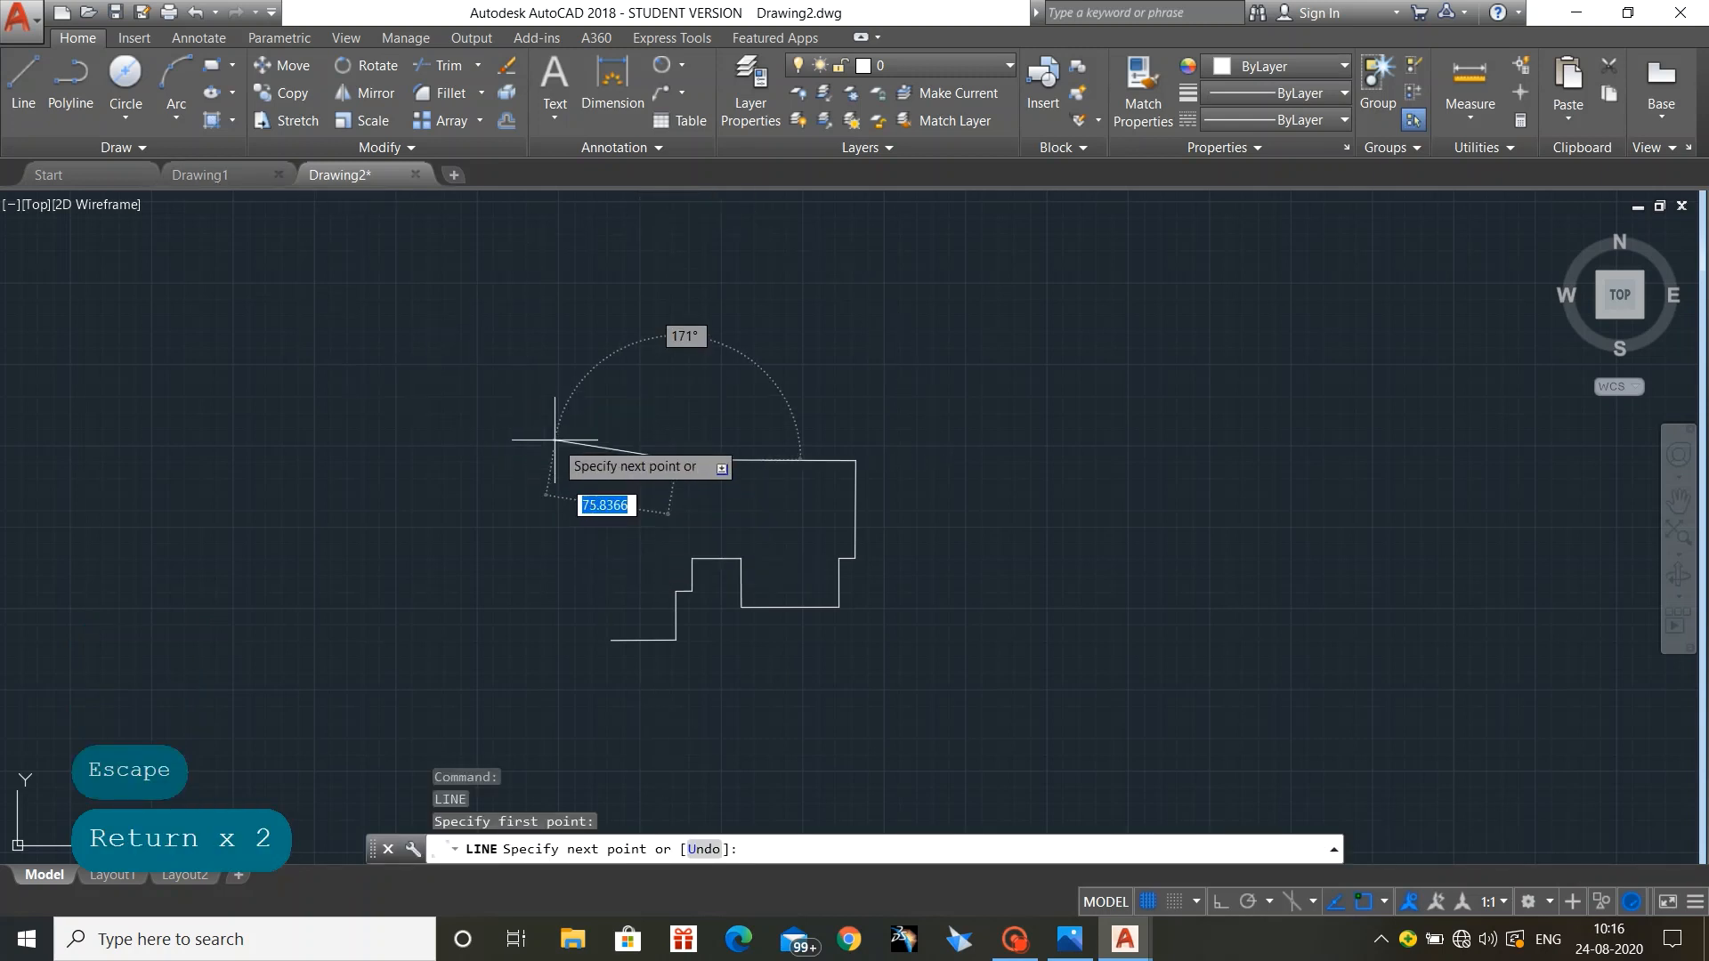
{"action": "key", "text": "Escape"}
Step: Draw the left side edge 90 units straight up from the open left end of the lowest horizontal segment
{"action": "type", "text": "L"}
{"action": "key", "text": "Return"}
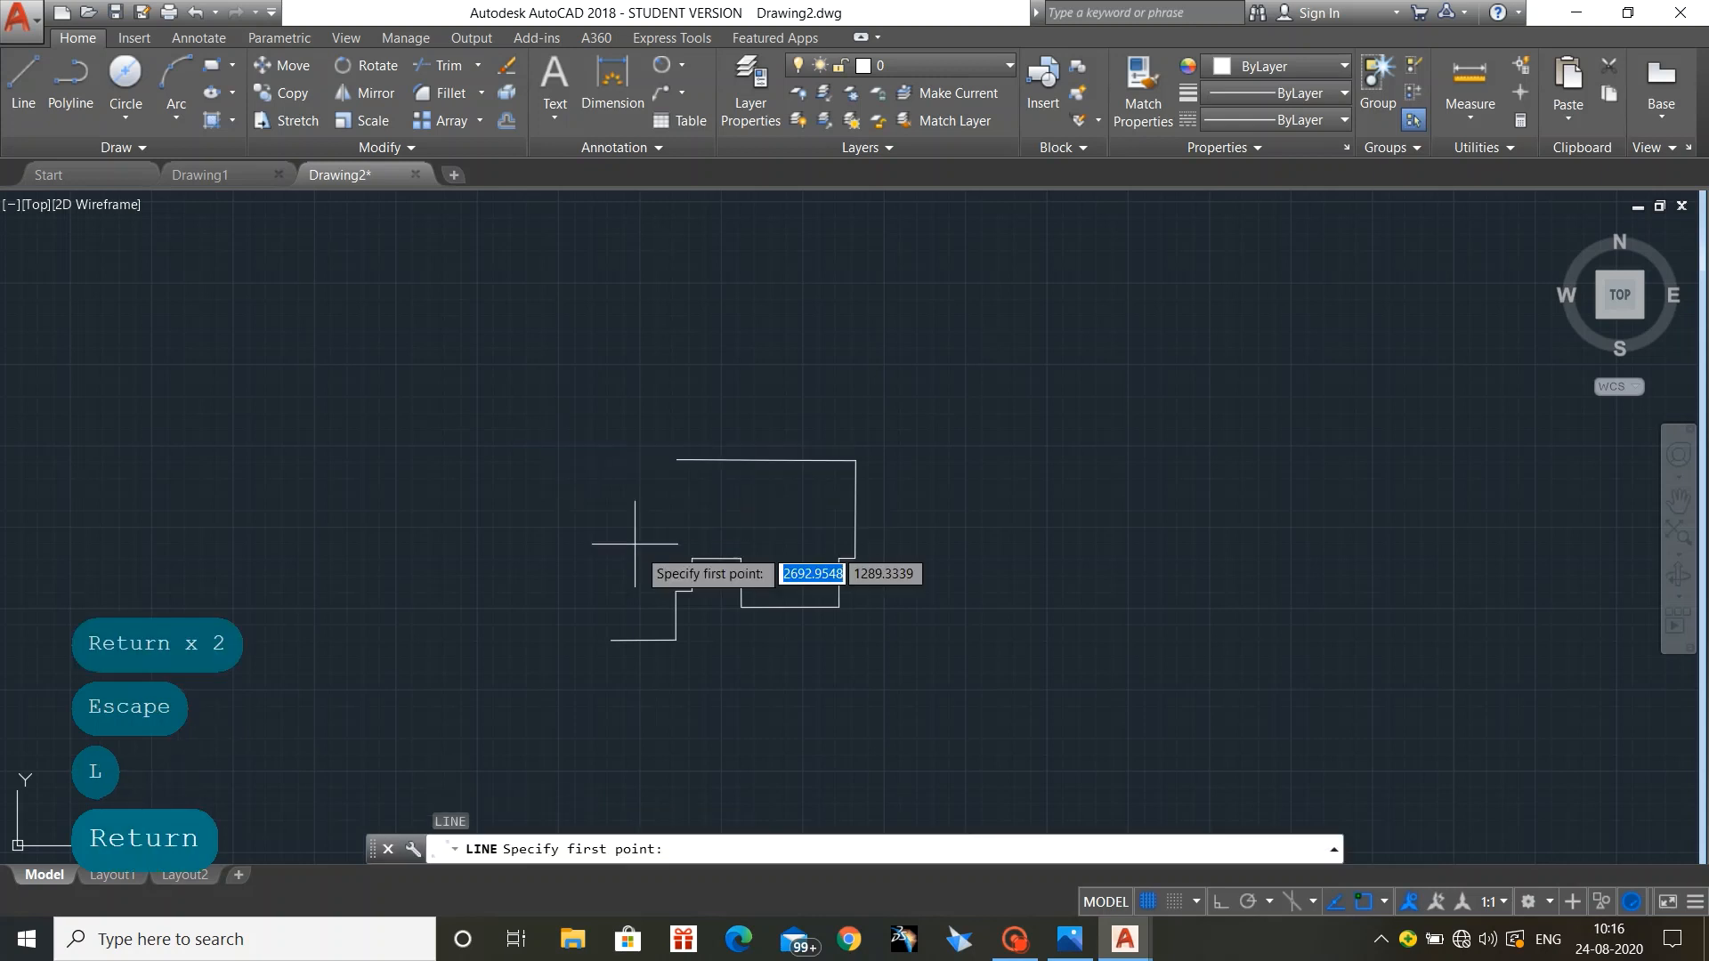
{"action": "left_click", "coordinate": [611, 639]}
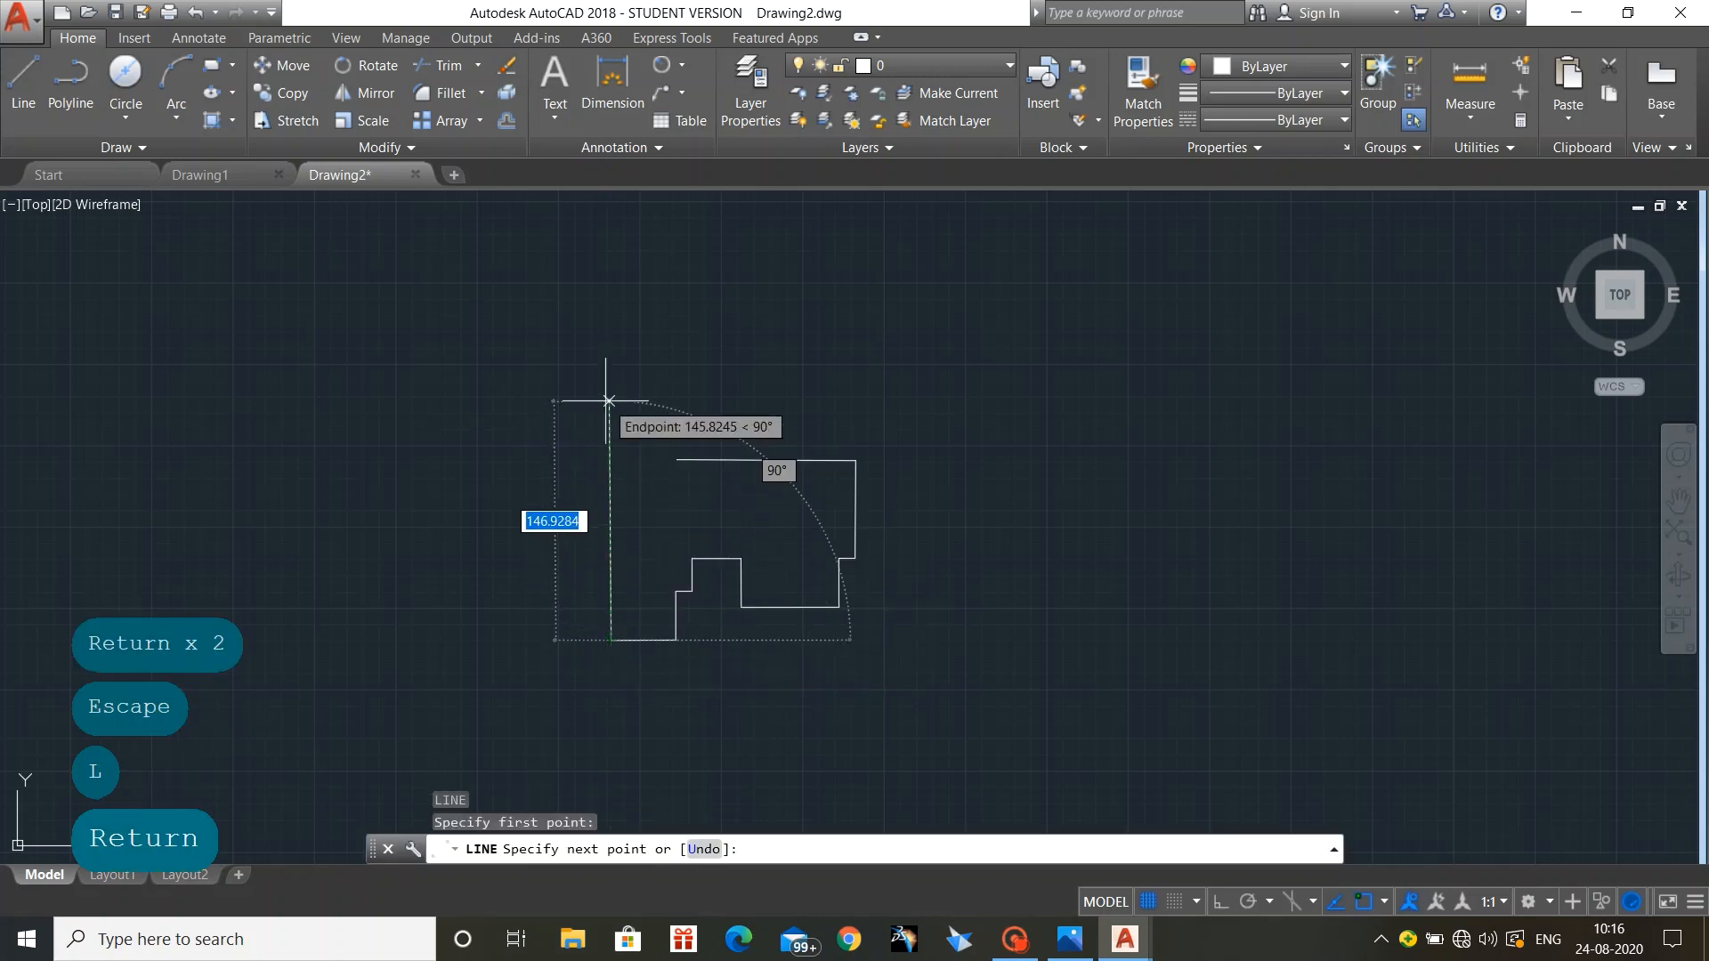
{"action": "type", "text": "90+20"}
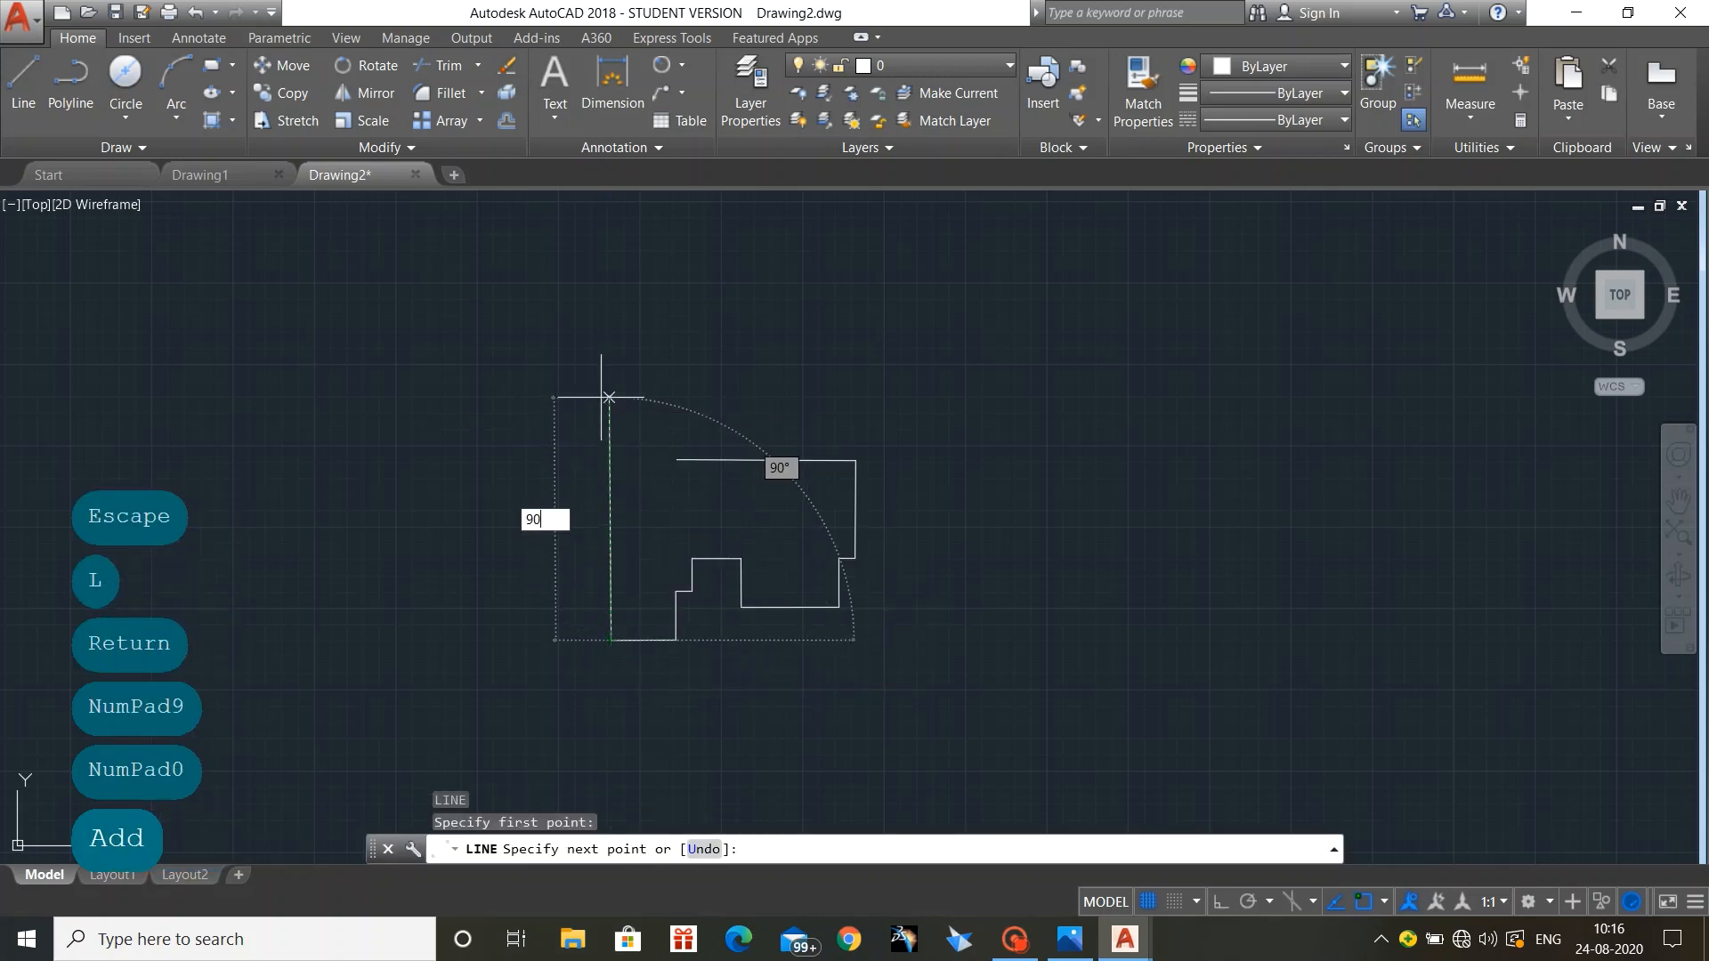
{"action": "key", "text": "BackSpace"}
{"action": "key", "text": "BackSpace"}
{"action": "key", "text": "BackSpace"}
{"action": "key", "text": "BackSpace"}
{"action": "key", "text": "BackSpace"}
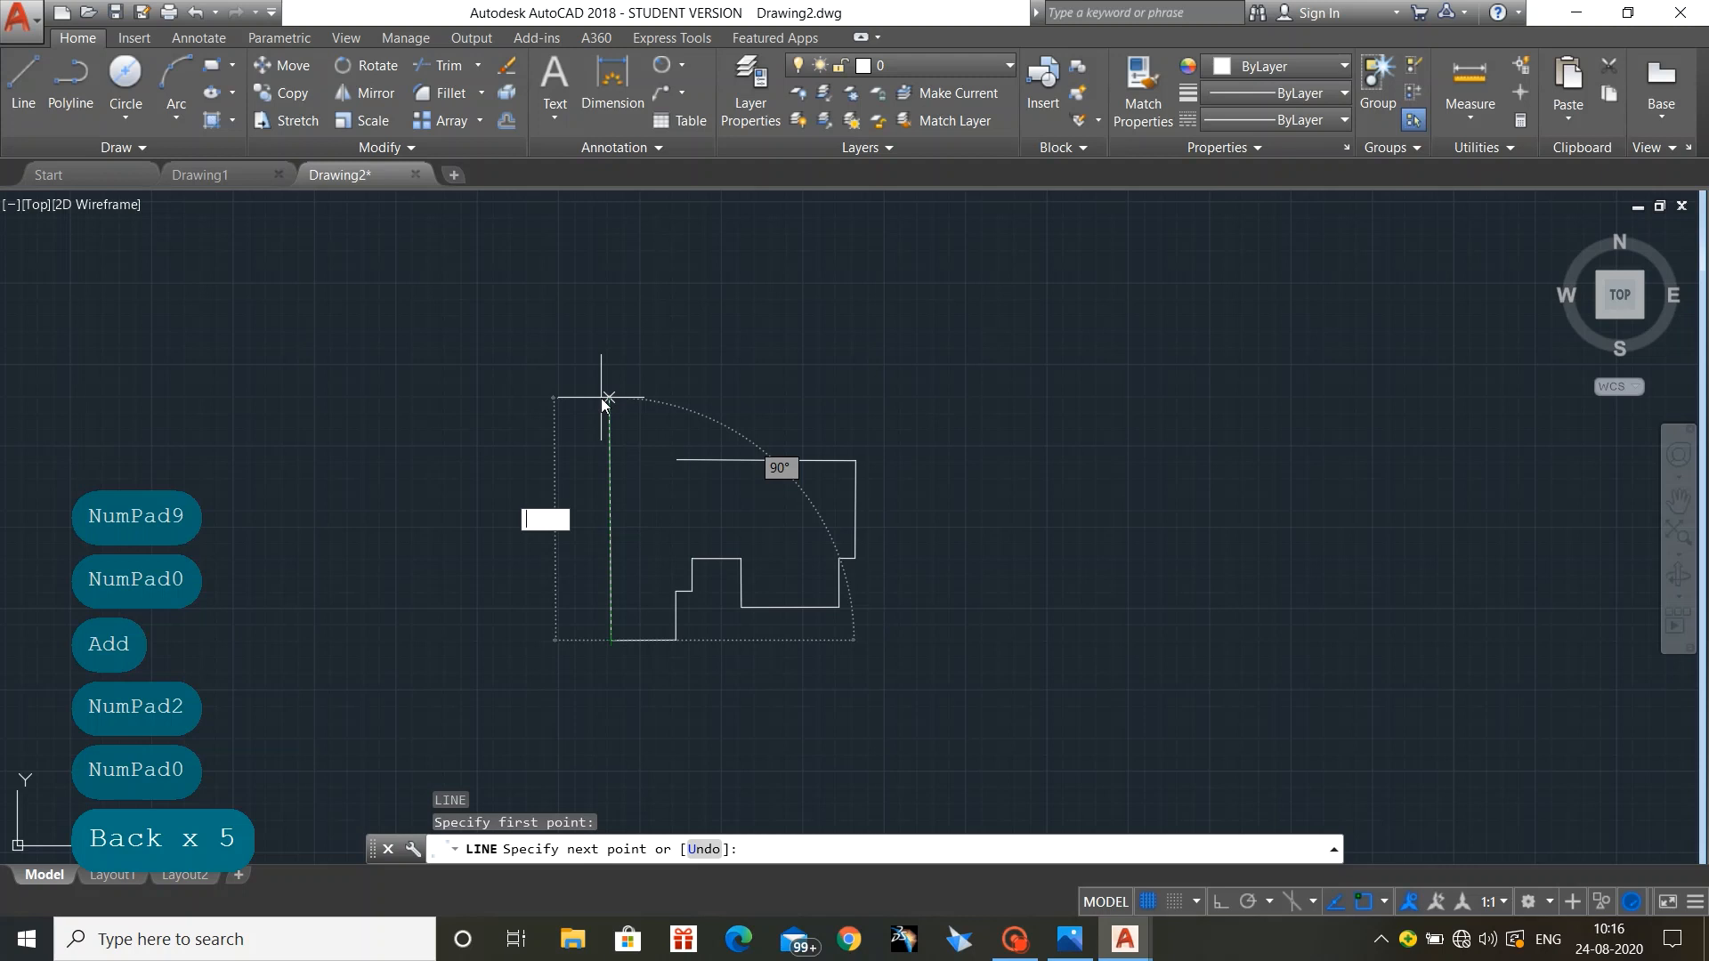
{"action": "type", "text": "90"}
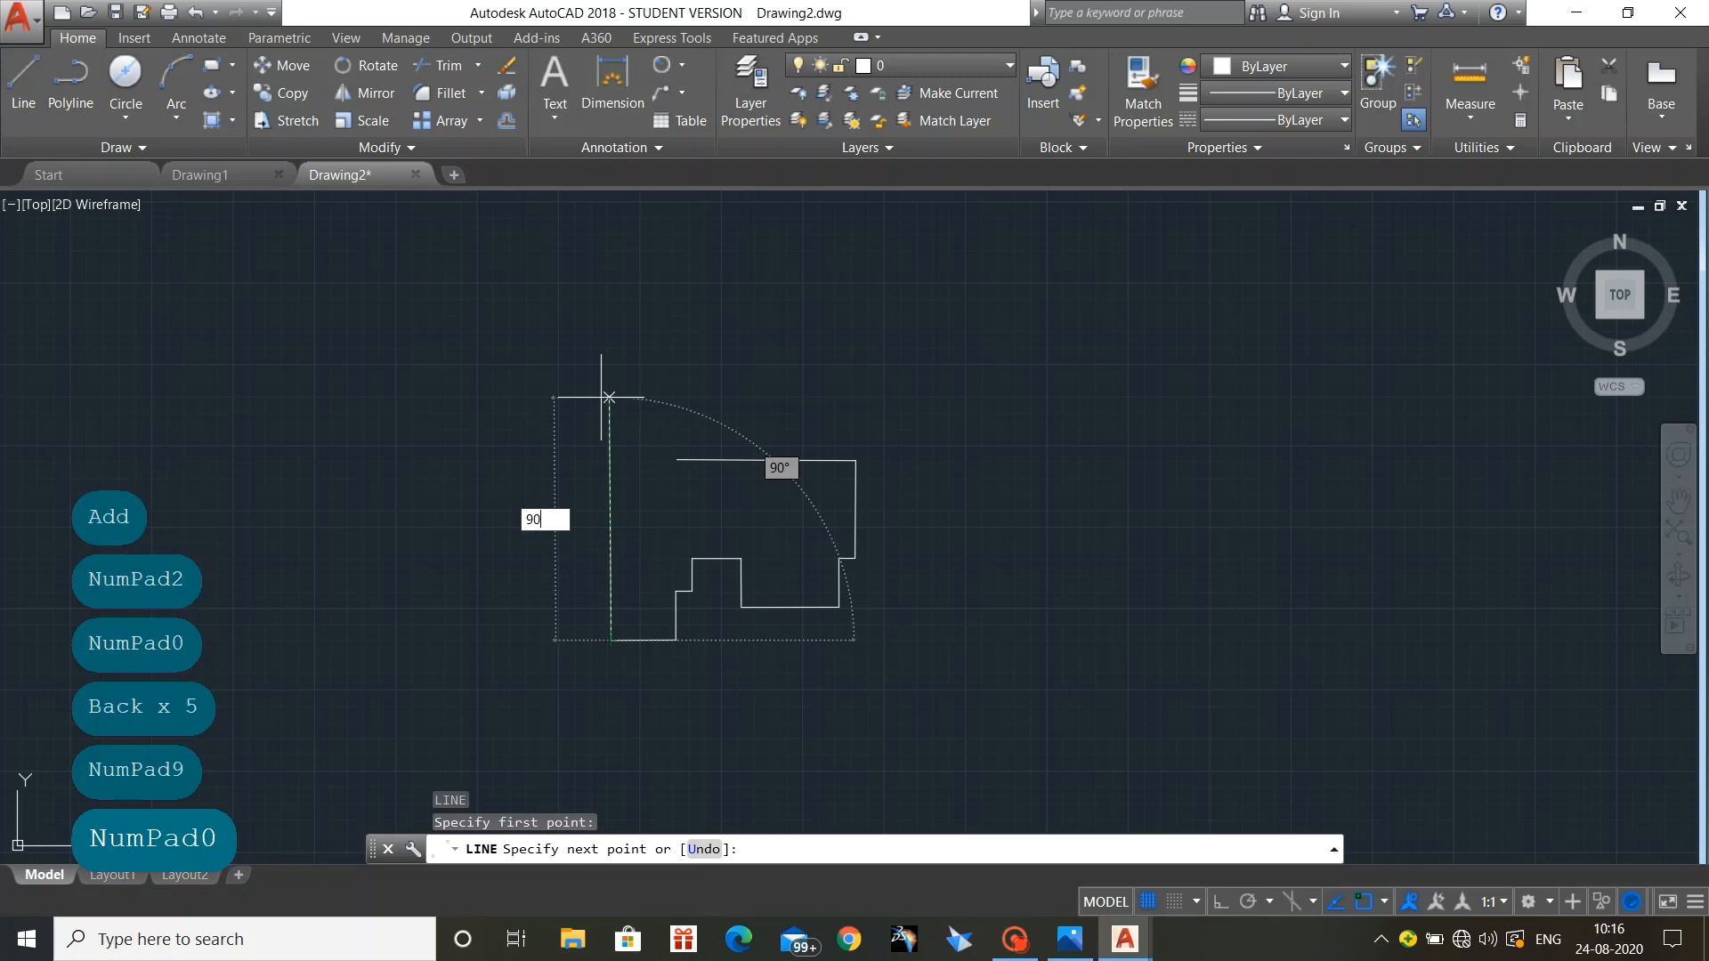
{"action": "key", "text": "Return"}
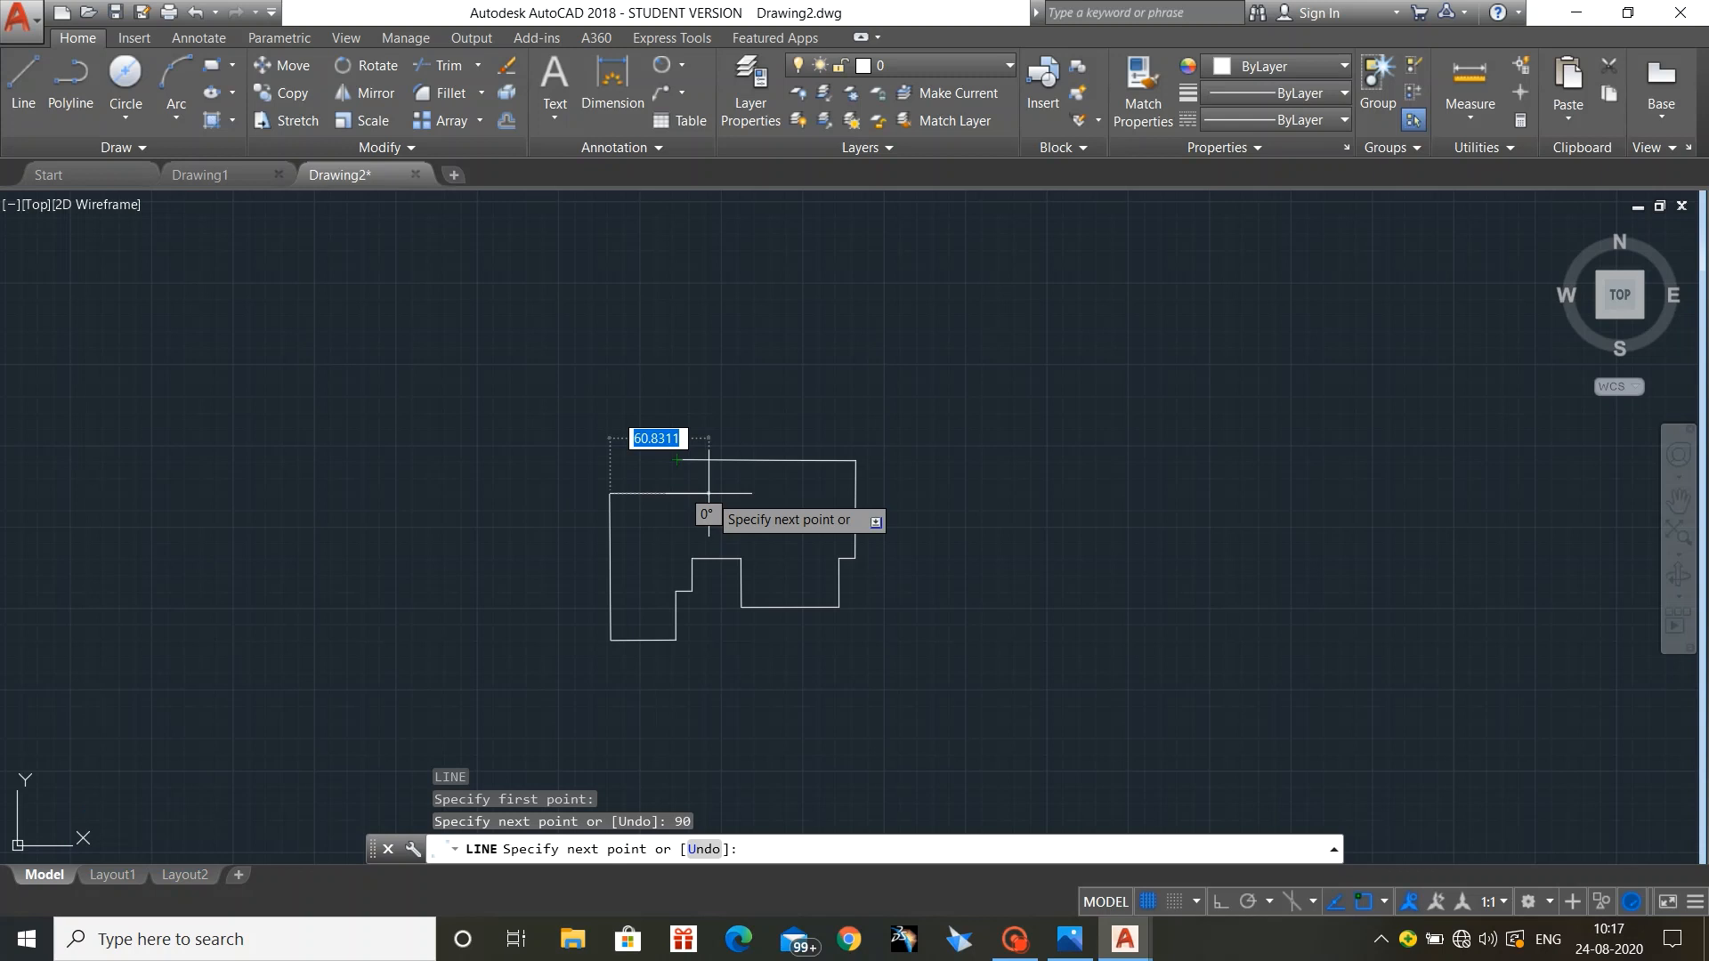
Step: Add a 20-unit segment to the right from the top of the left side edge and end the line
{"action": "type", "text": "20"}
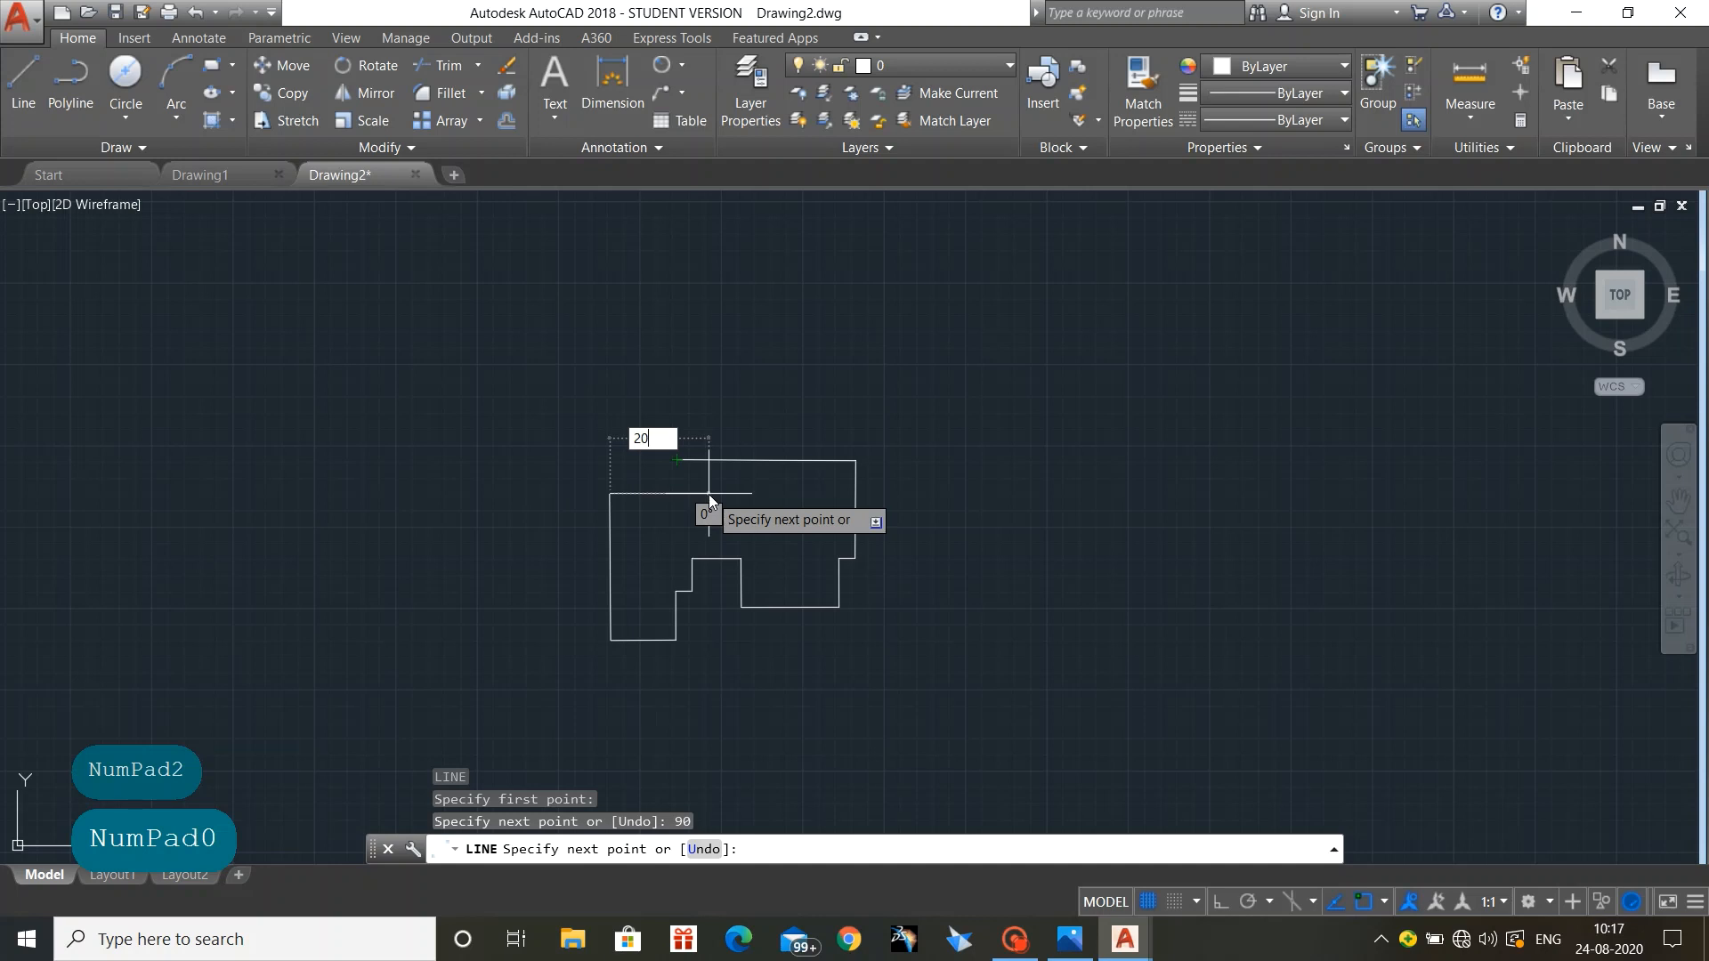
{"action": "key", "text": "Return"}
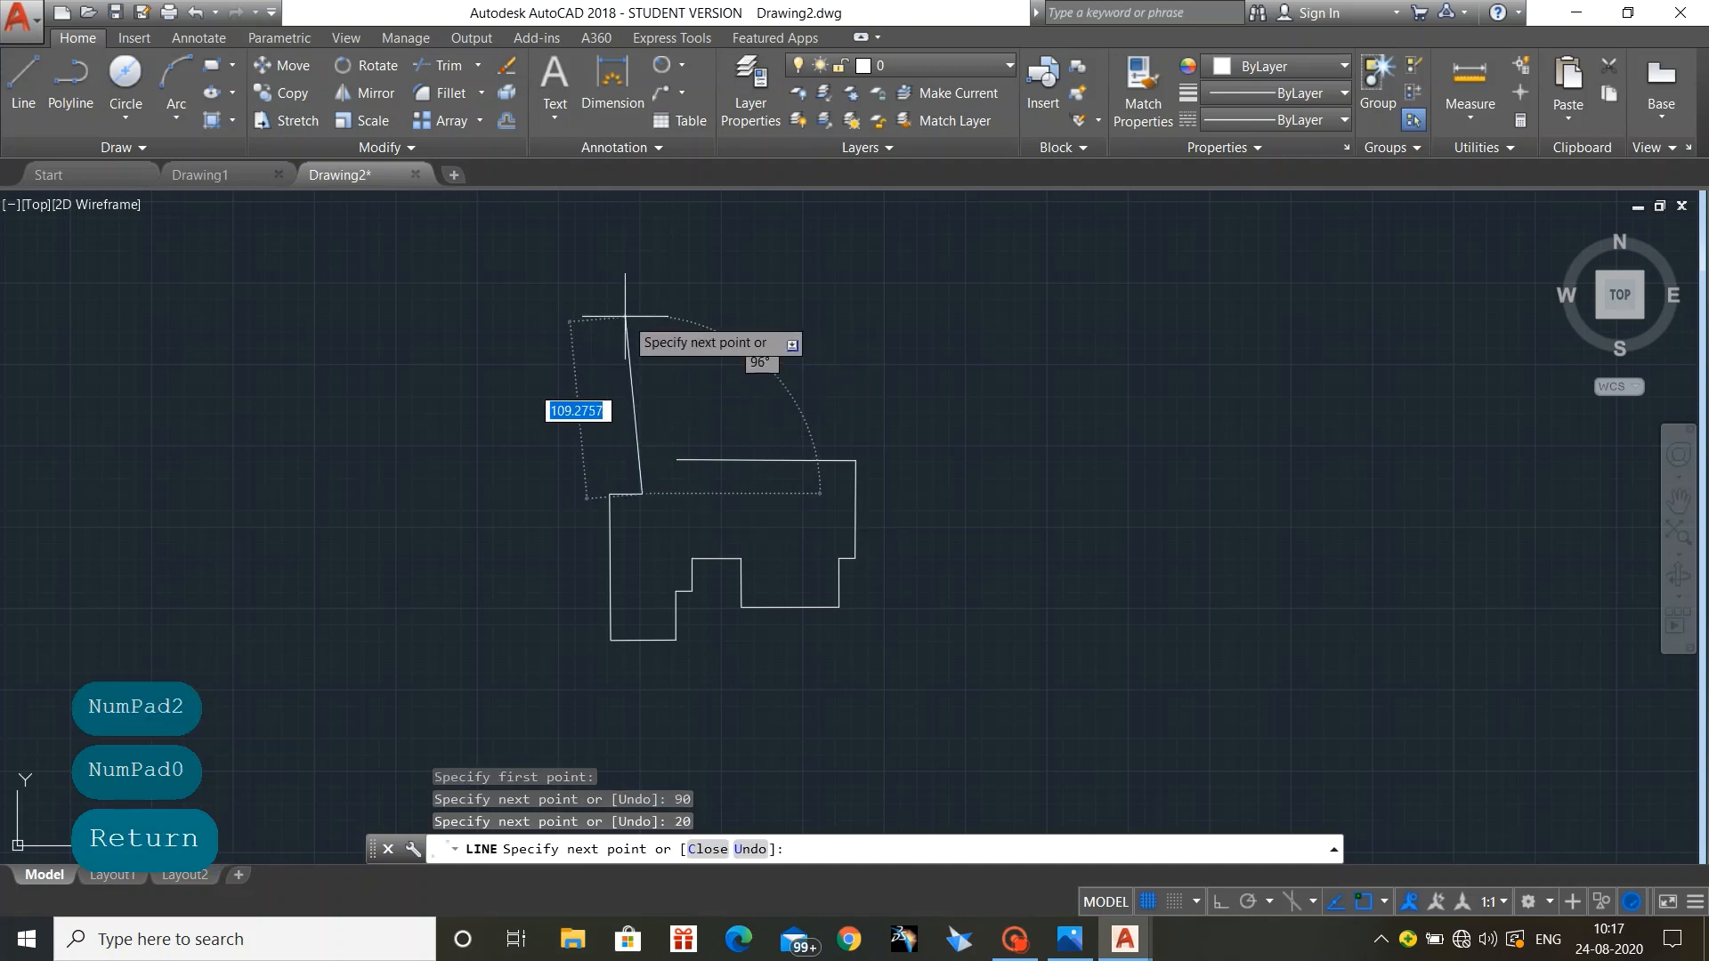
{"action": "key", "text": "Escape"}
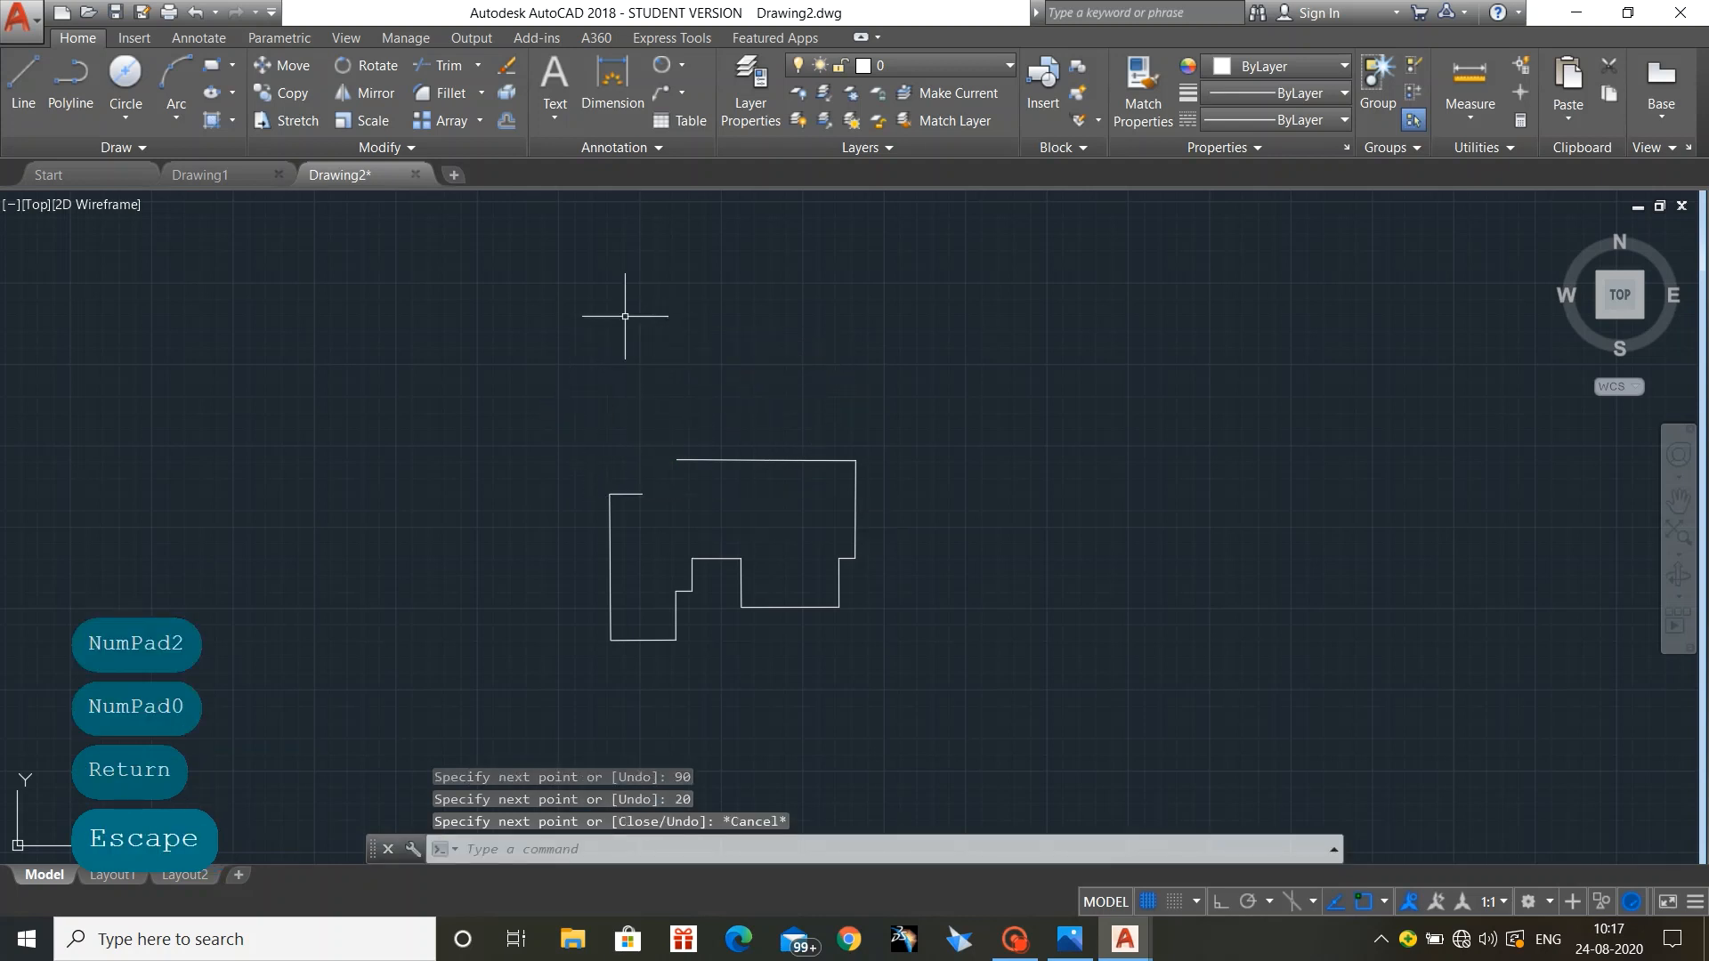
Step: Close the outline with a Start, End, Radius arc of radius 20 from the 20-unit segment's end to the upper edge's left end
{"action": "left_click", "coordinate": [177, 116]}
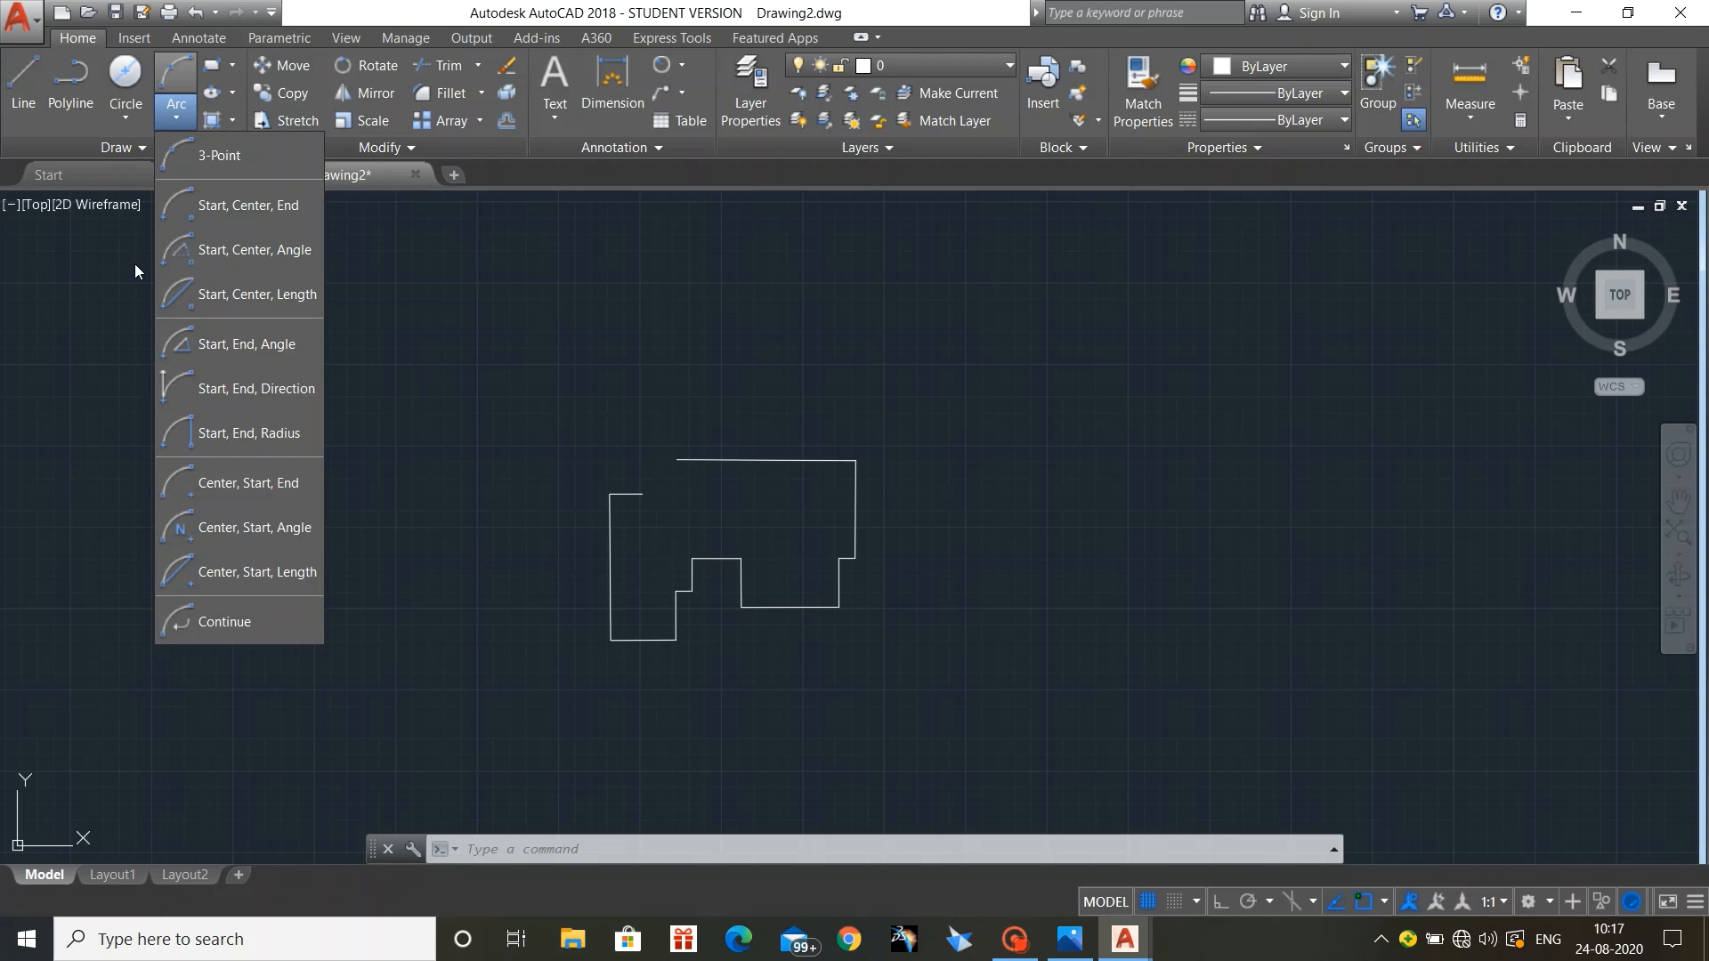
{"action": "left_click", "coordinate": [265, 436]}
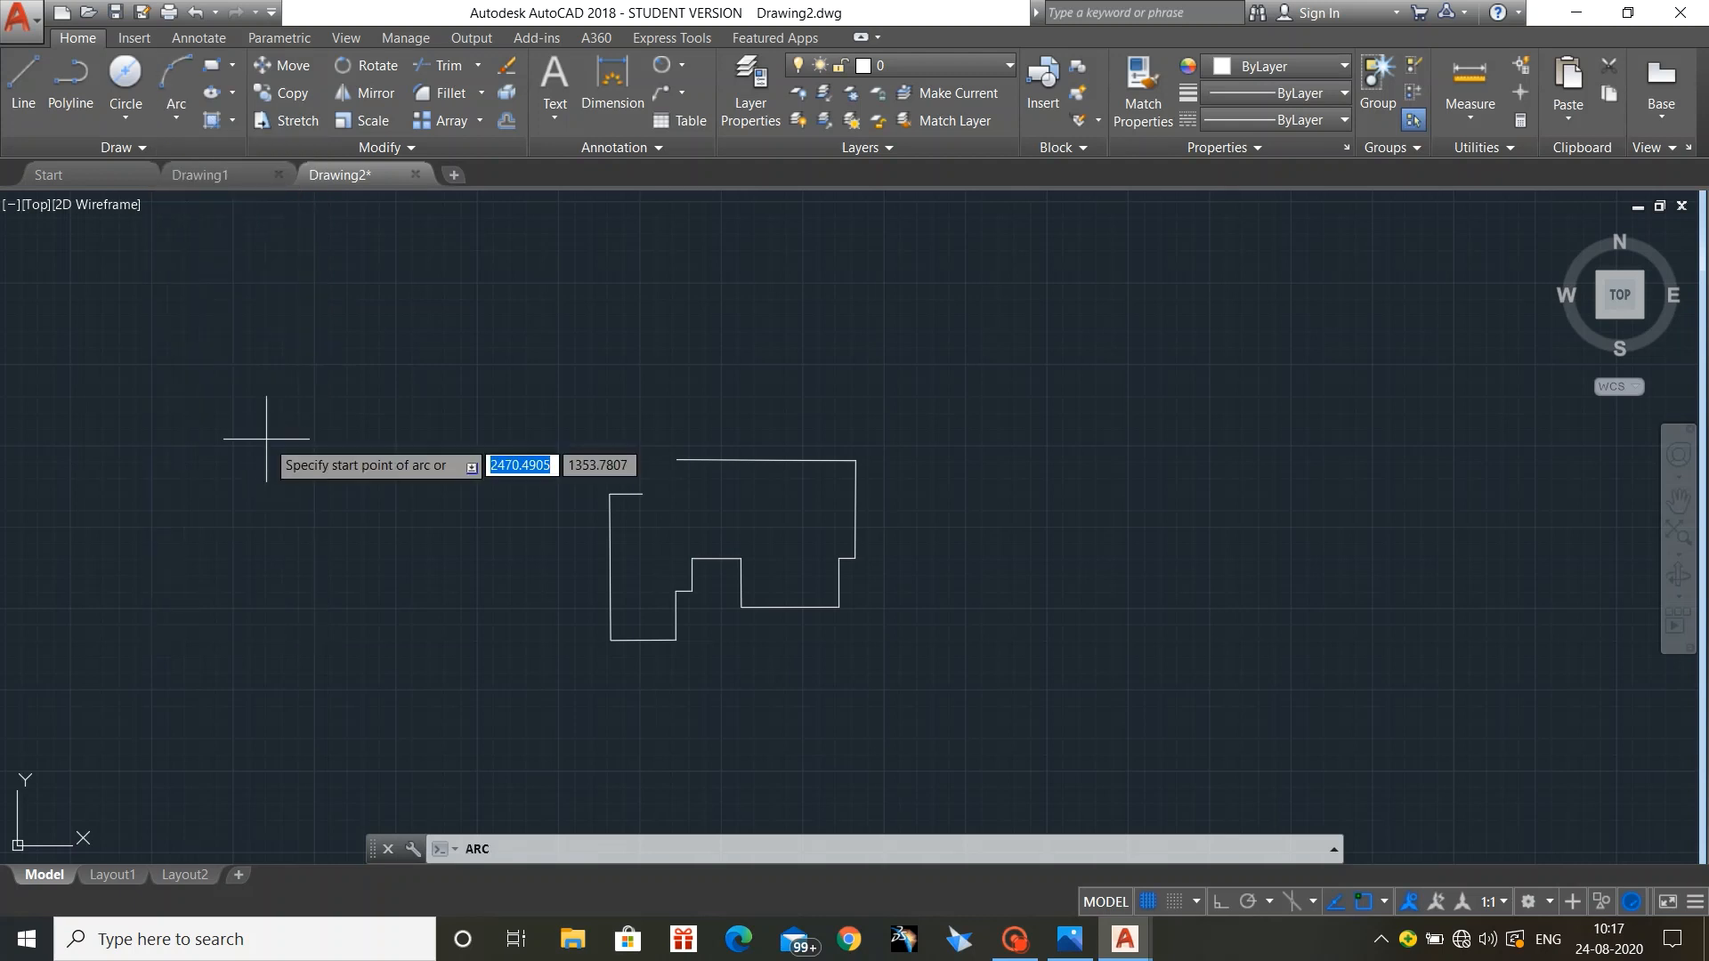
{"action": "left_click", "coordinate": [642, 493]}
{"action": "left_click", "coordinate": [678, 460]}
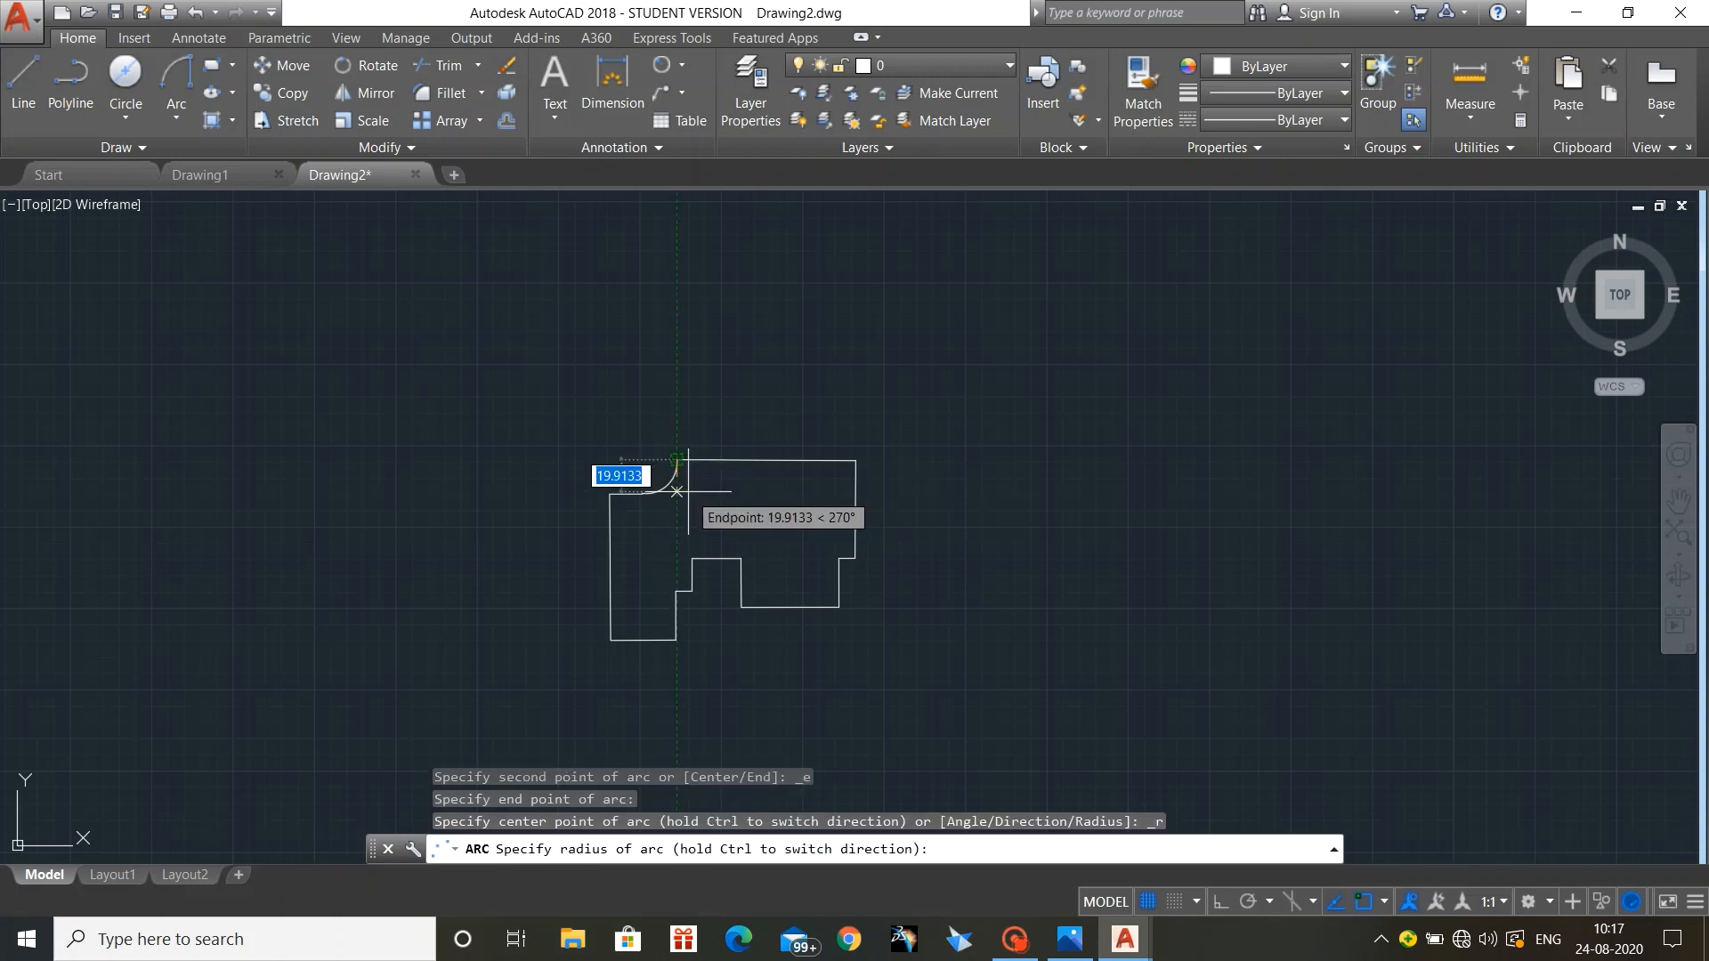
{"action": "type", "text": "20"}
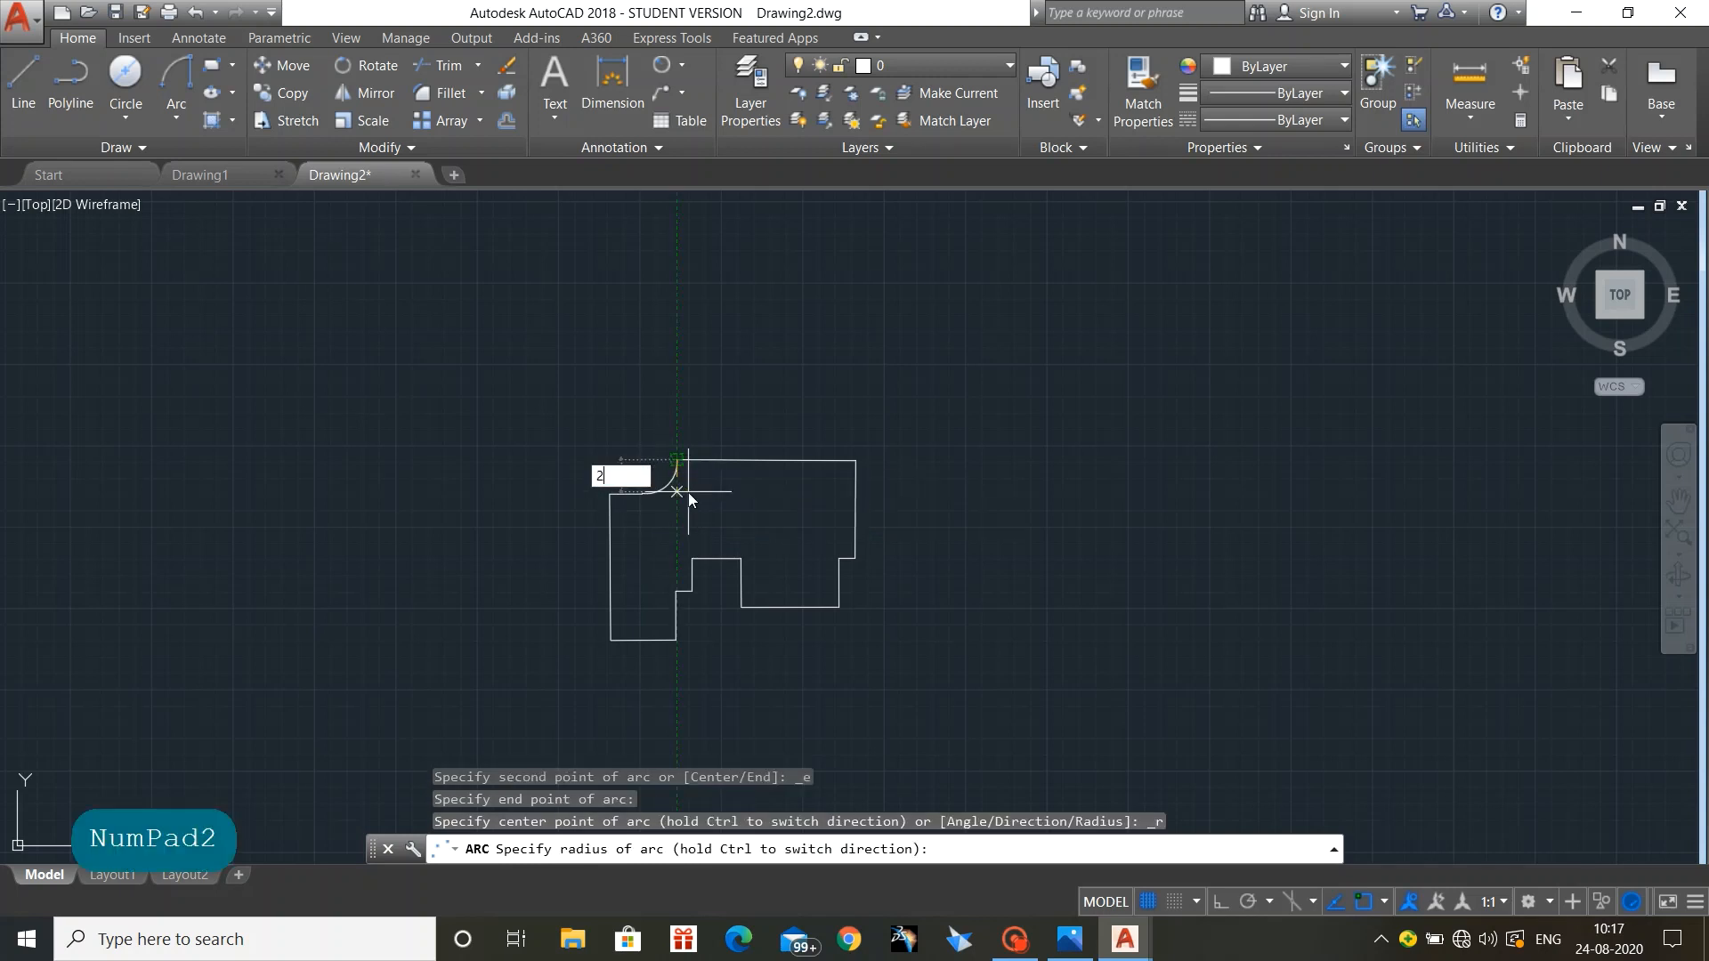
{"action": "key", "text": "Return"}
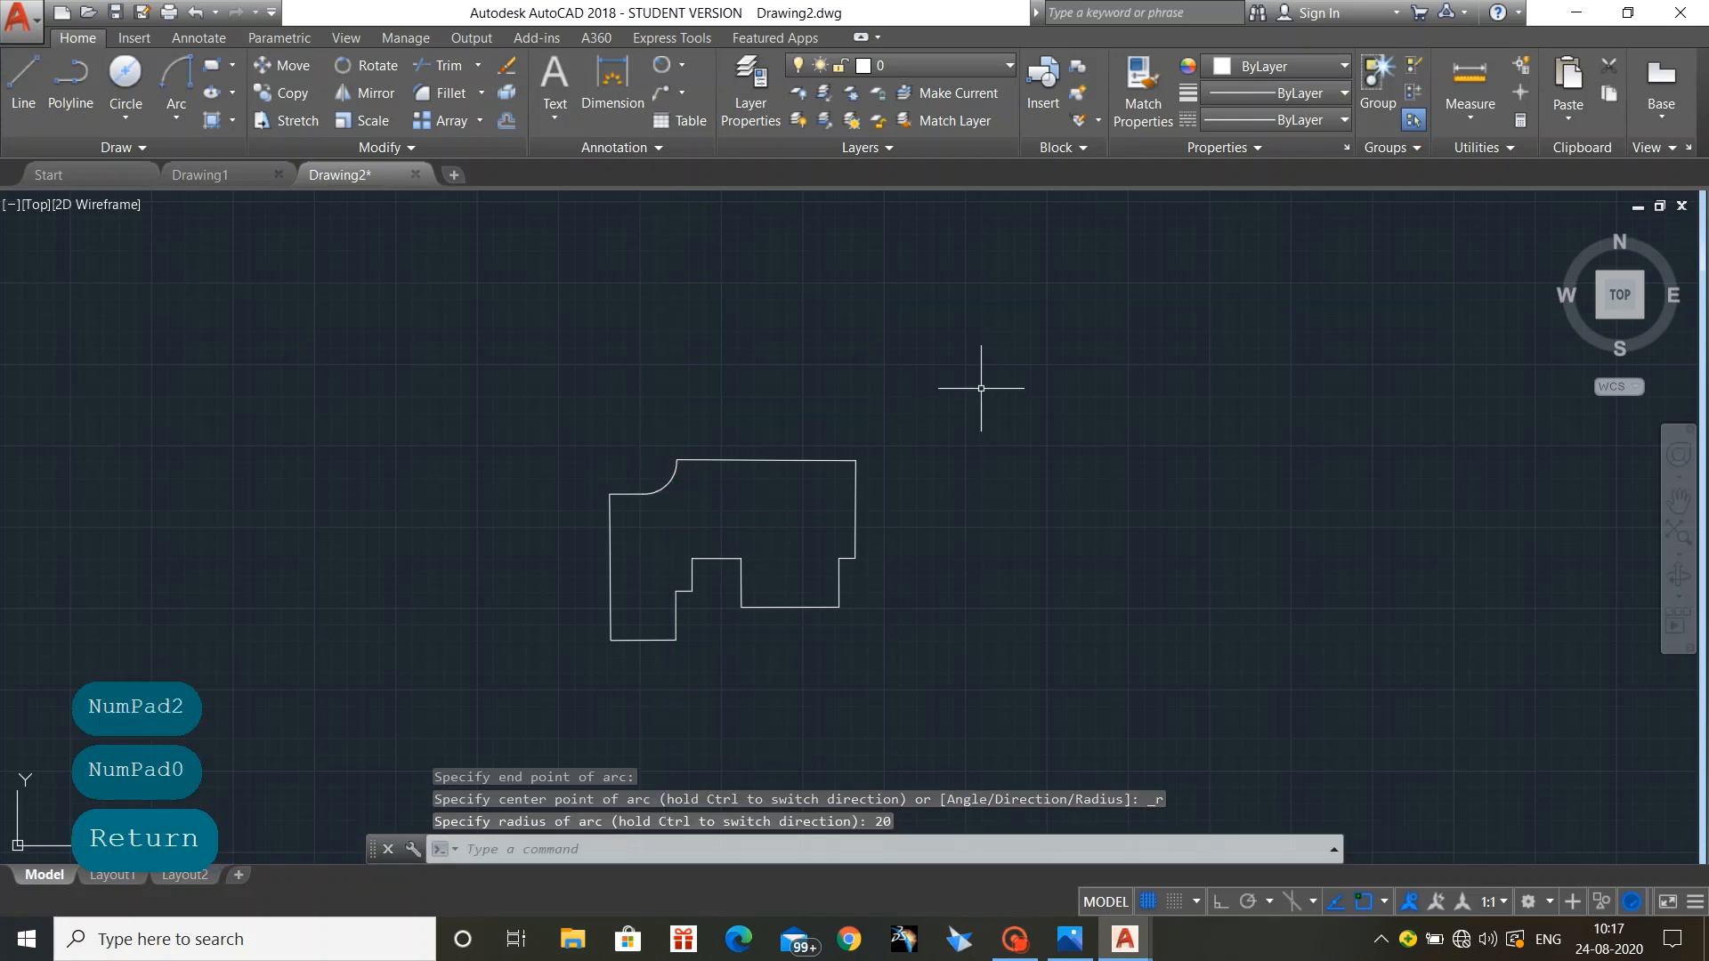
{"action": "scroll", "coordinate": [981, 388], "scroll_direction": "up", "scroll_amount": 3}
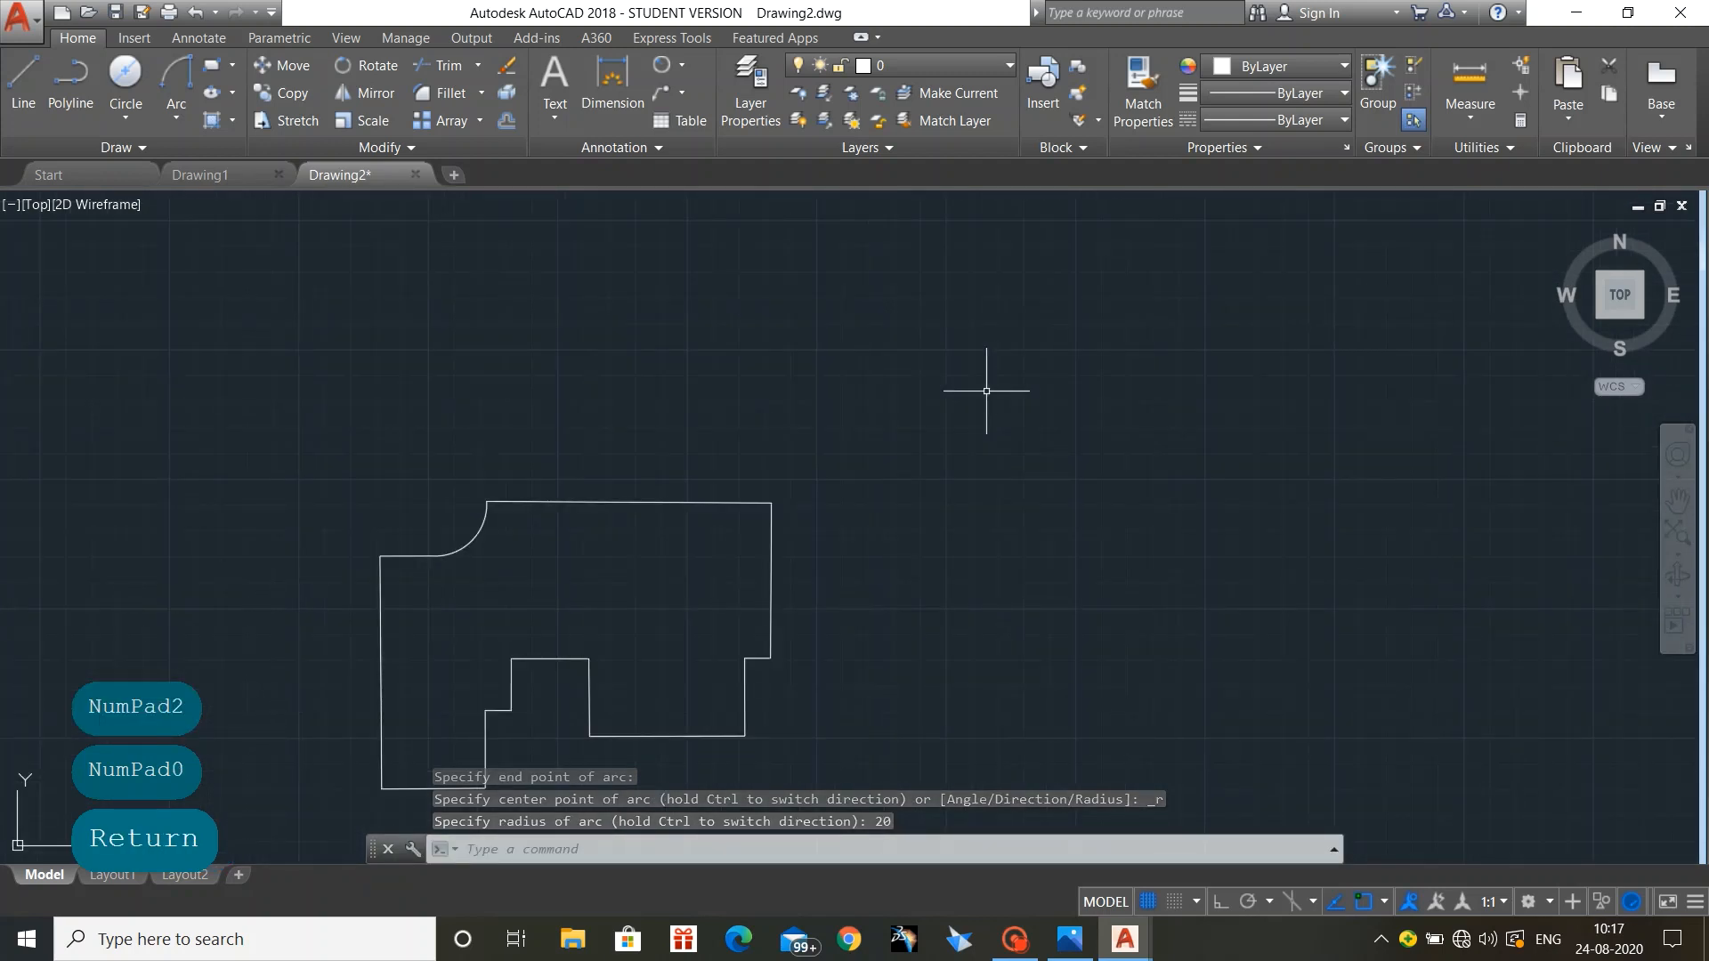
{"action": "mouse_move", "coordinate": [927, 579]}
{"action": "middle_mouse_down"}
{"action": "mouse_move", "coordinate": [1151, 378]}
{"action": "mouse_move", "coordinate": [1192, 417]}
{"action": "middle_mouse_up"}
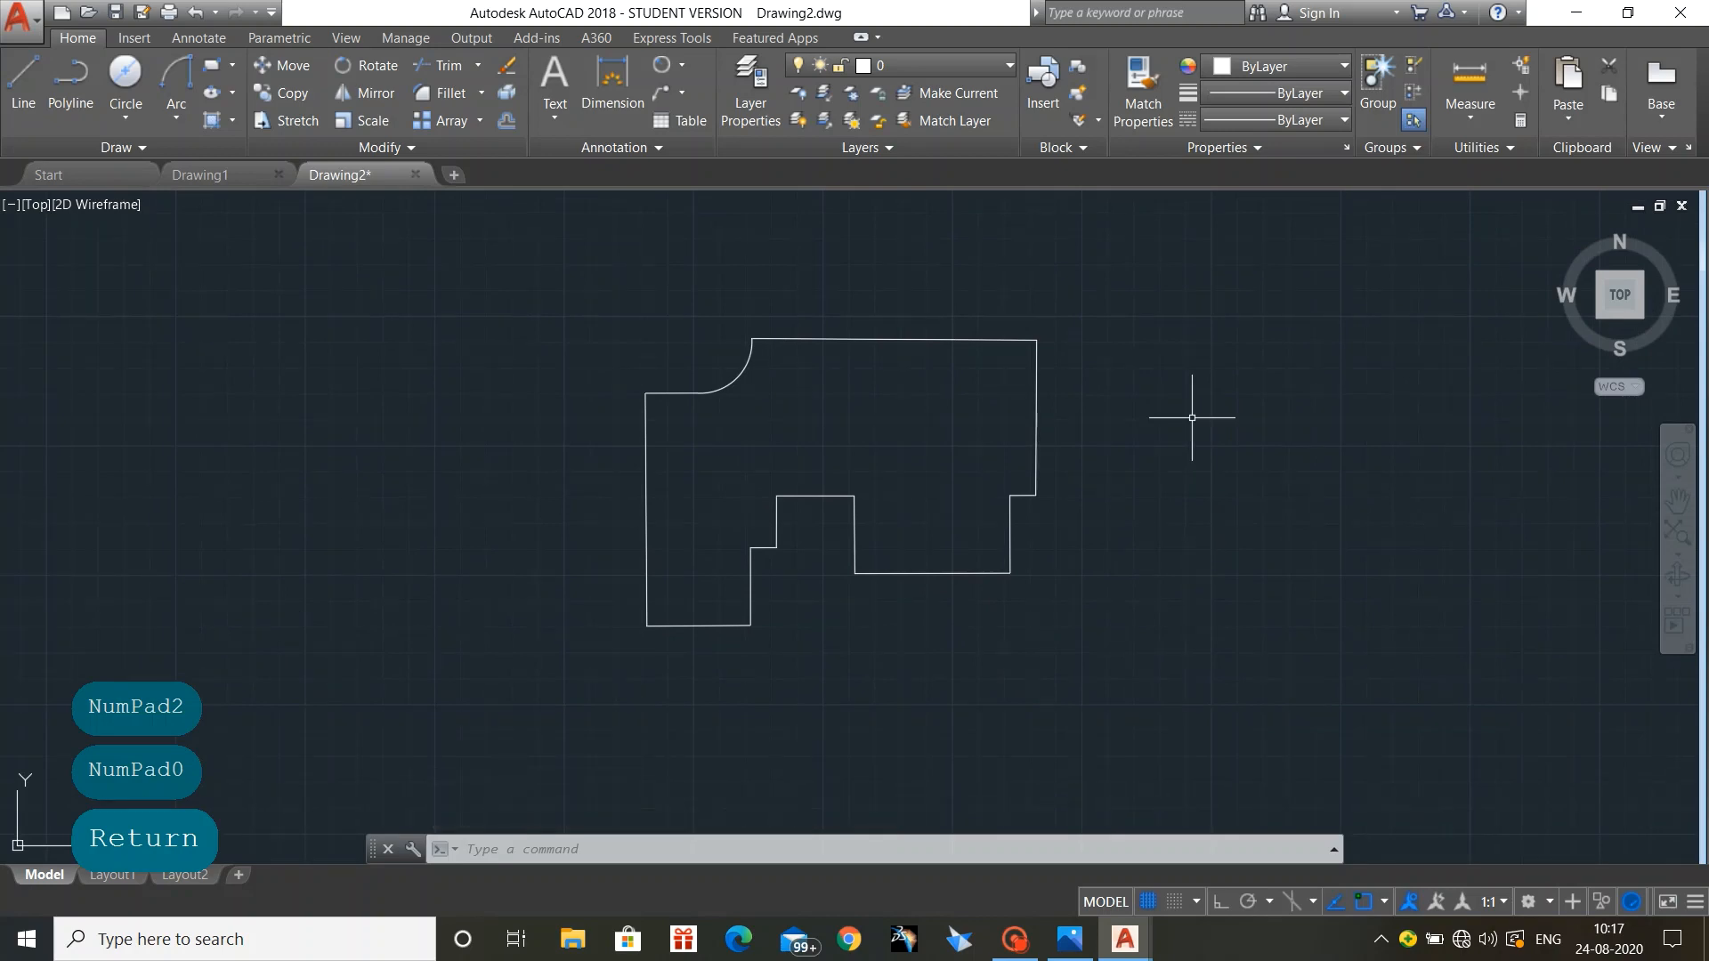
Step: Switch to the reference image in Photos, shrink its window beside the drawing, and examine the dimensions of the holes and the square
{"action": "left_click", "coordinate": [1069, 939]}
{"action": "left_click", "coordinate": [1632, 18]}
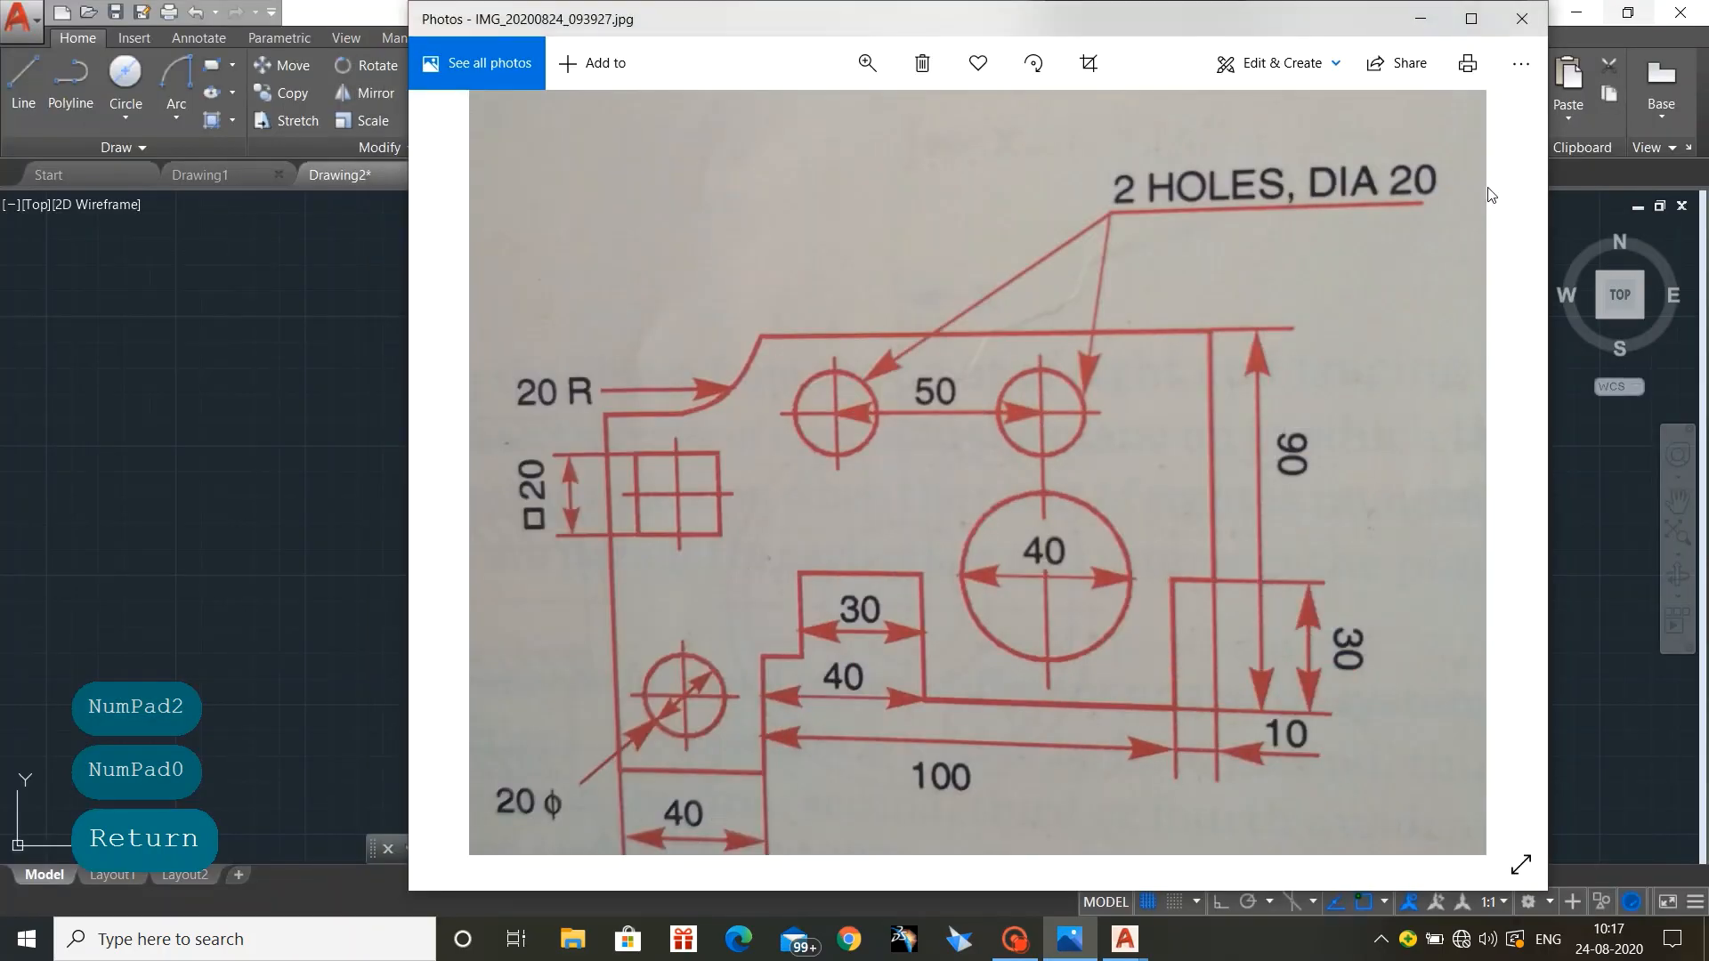
{"action": "left_click", "coordinate": [1520, 863]}
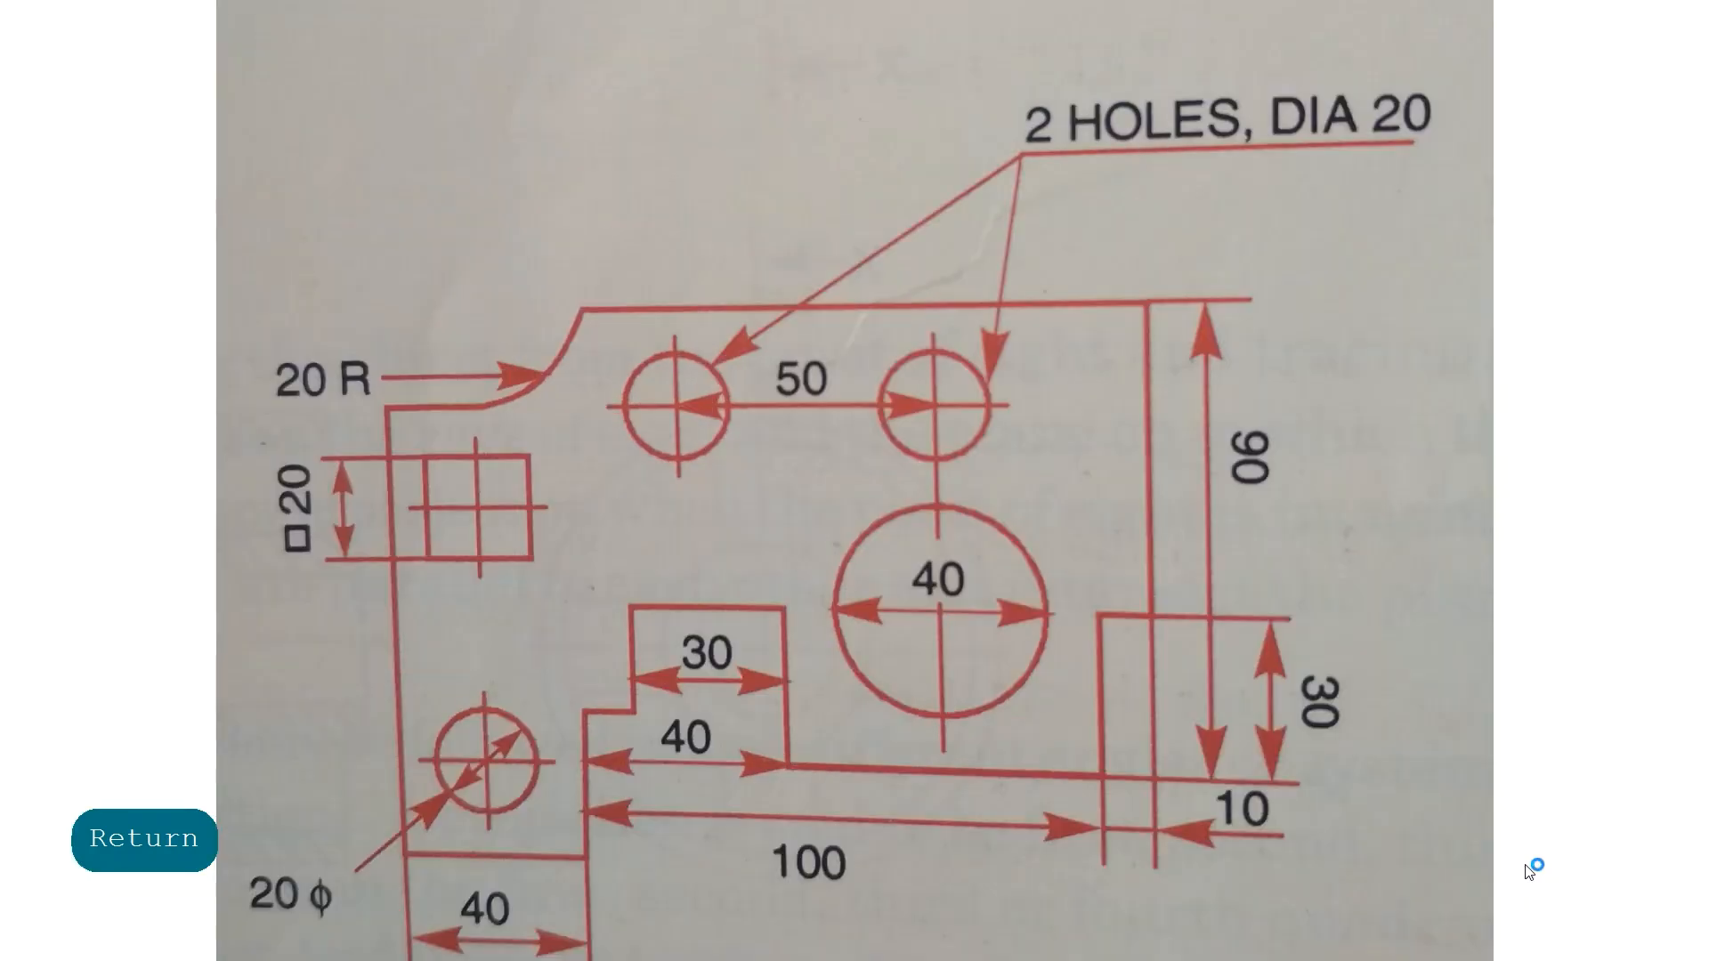
{"action": "key", "text": "Escape"}
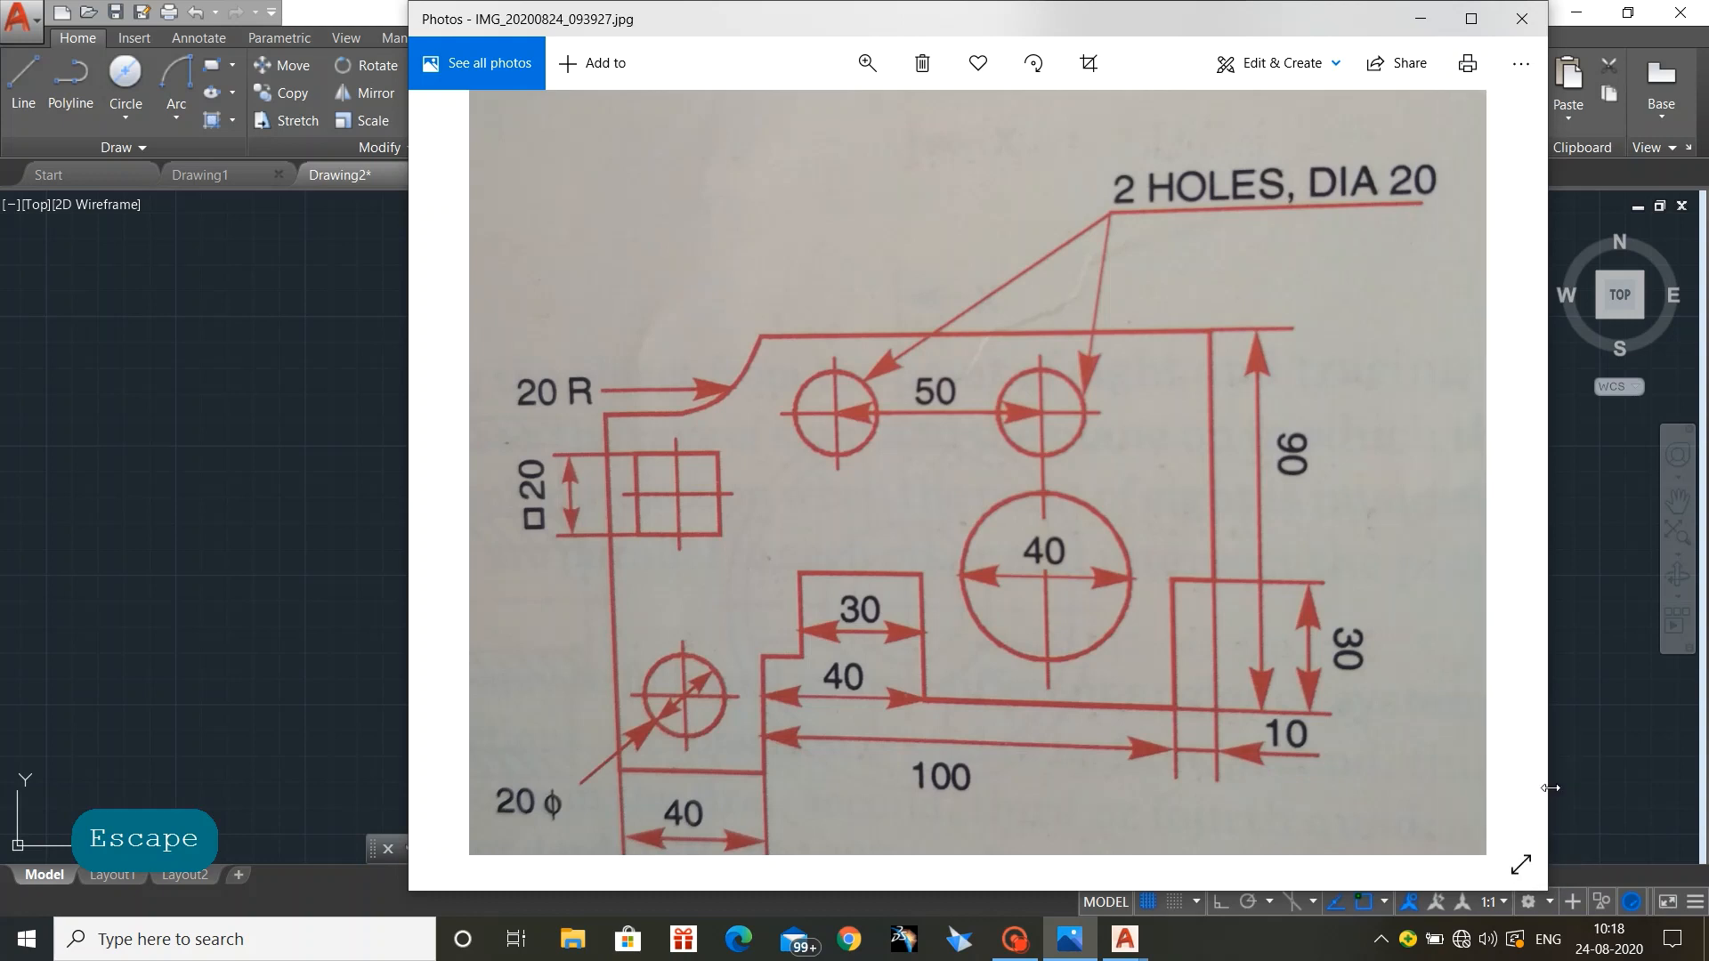
{"action": "left_click_drag", "start_coordinate": [1546, 734], "coordinate": [934, 553]}
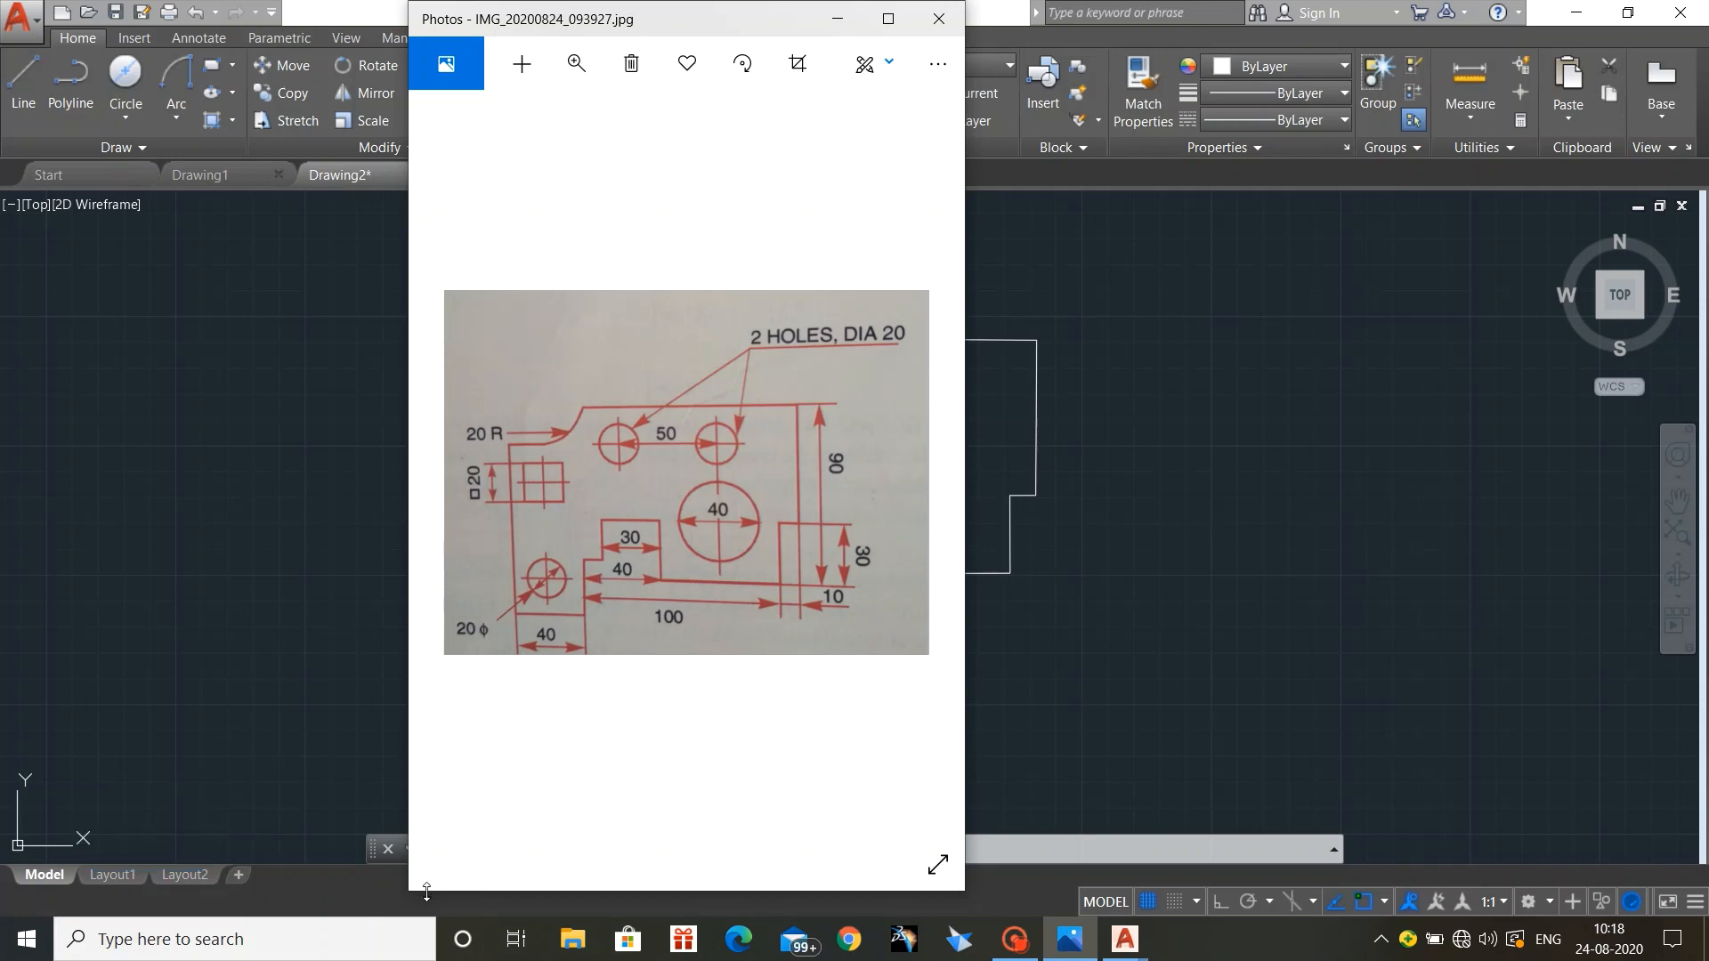
{"action": "left_click_drag", "start_coordinate": [431, 890], "coordinate": [572, 332]}
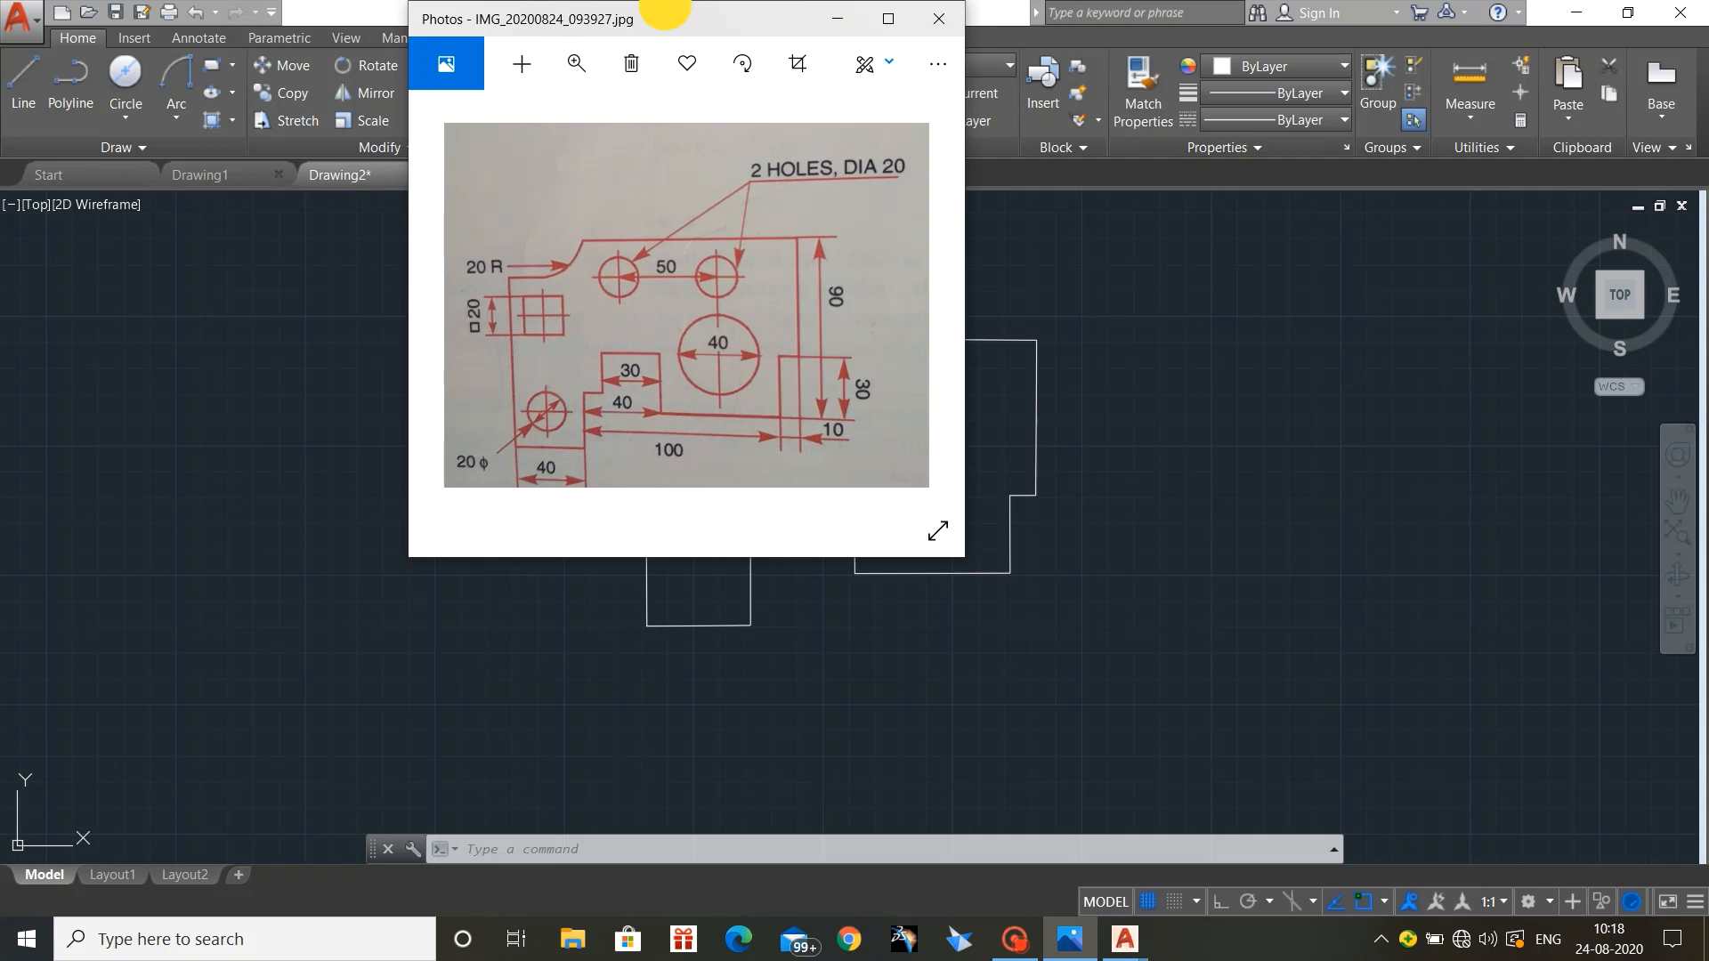
{"action": "mouse_move", "coordinate": [701, 17]}
{"action": "left_mouse_down"}
{"action": "mouse_move", "coordinate": [409, 331]}
{"action": "mouse_move", "coordinate": [340, 265]}
{"action": "left_mouse_up"}
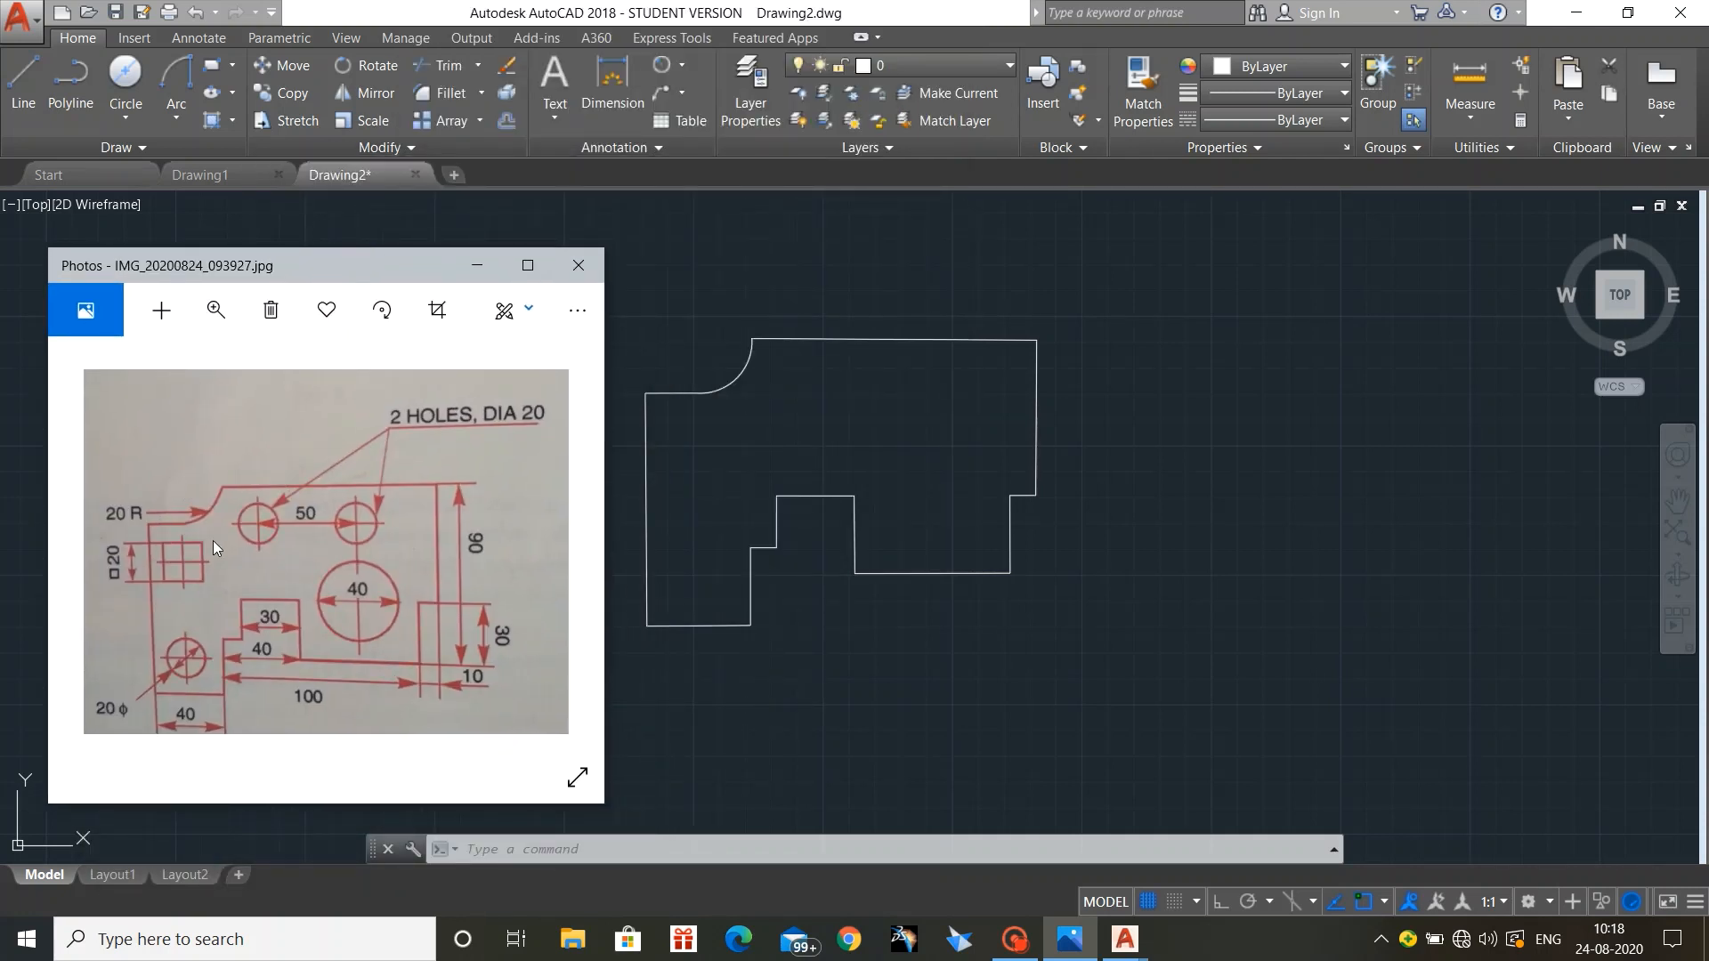
{"action": "scroll", "coordinate": [215, 541], "scroll_direction": "up", "scroll_amount": 1}
{"action": "scroll", "coordinate": [239, 538], "scroll_direction": "down", "scroll_amount": 1}
{"action": "left_click", "coordinate": [473, 264]}
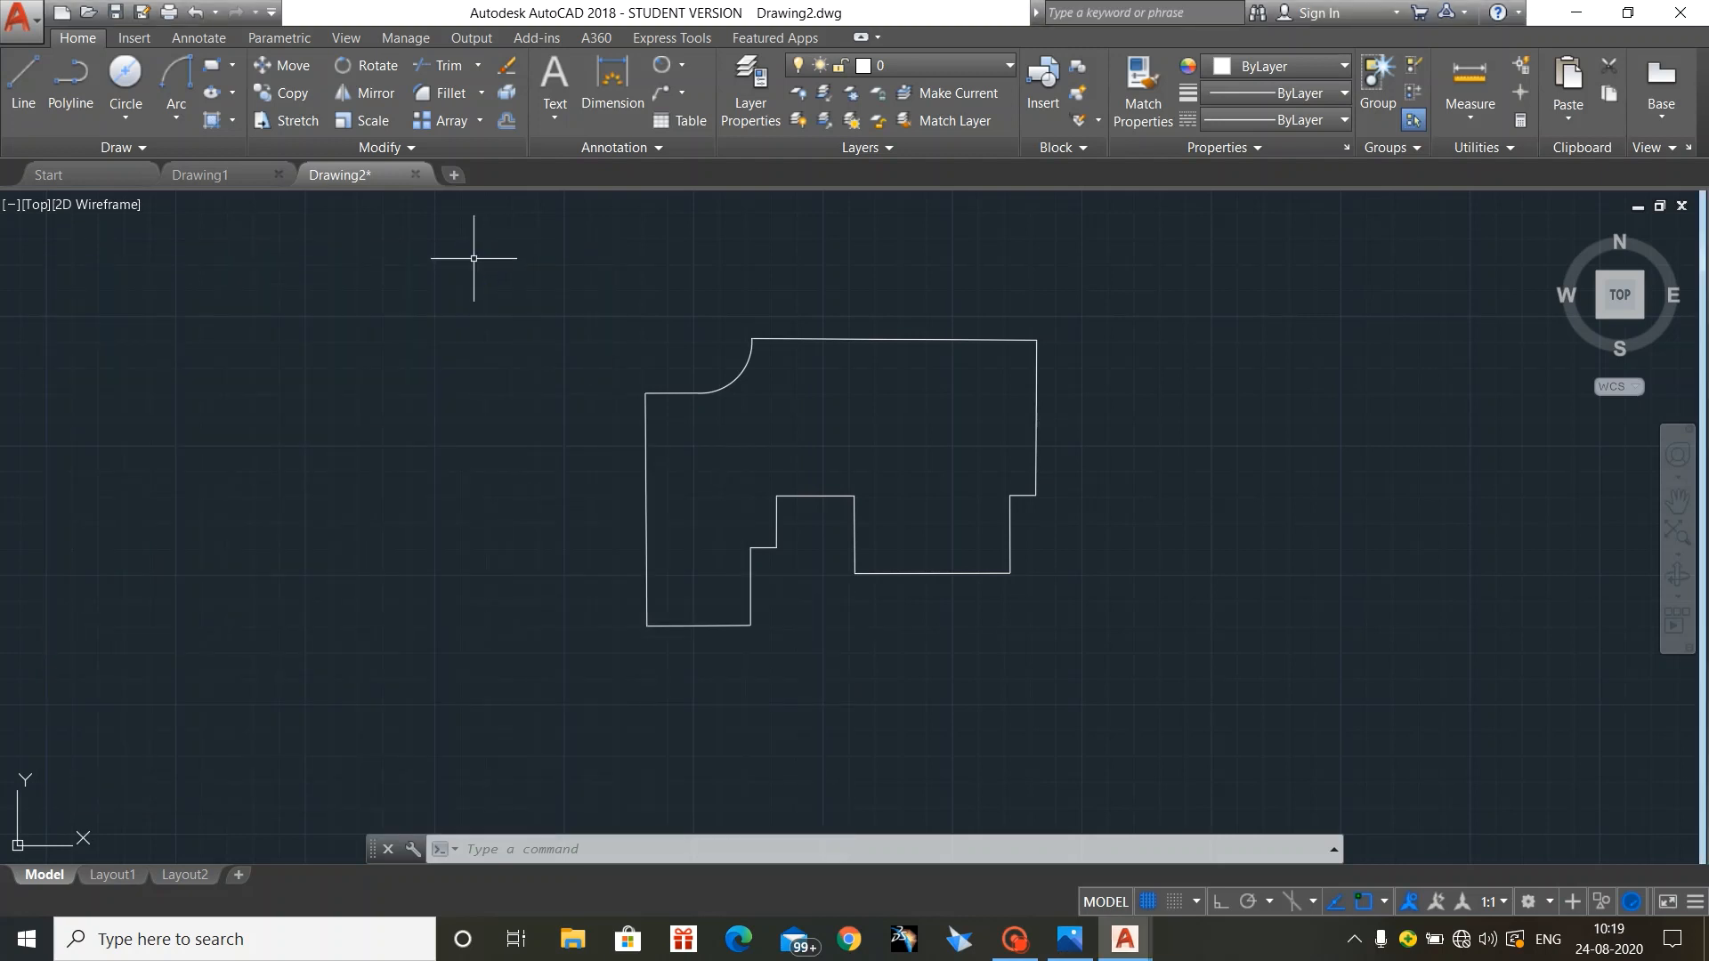
{"action": "left_click", "coordinate": [18, 89]}
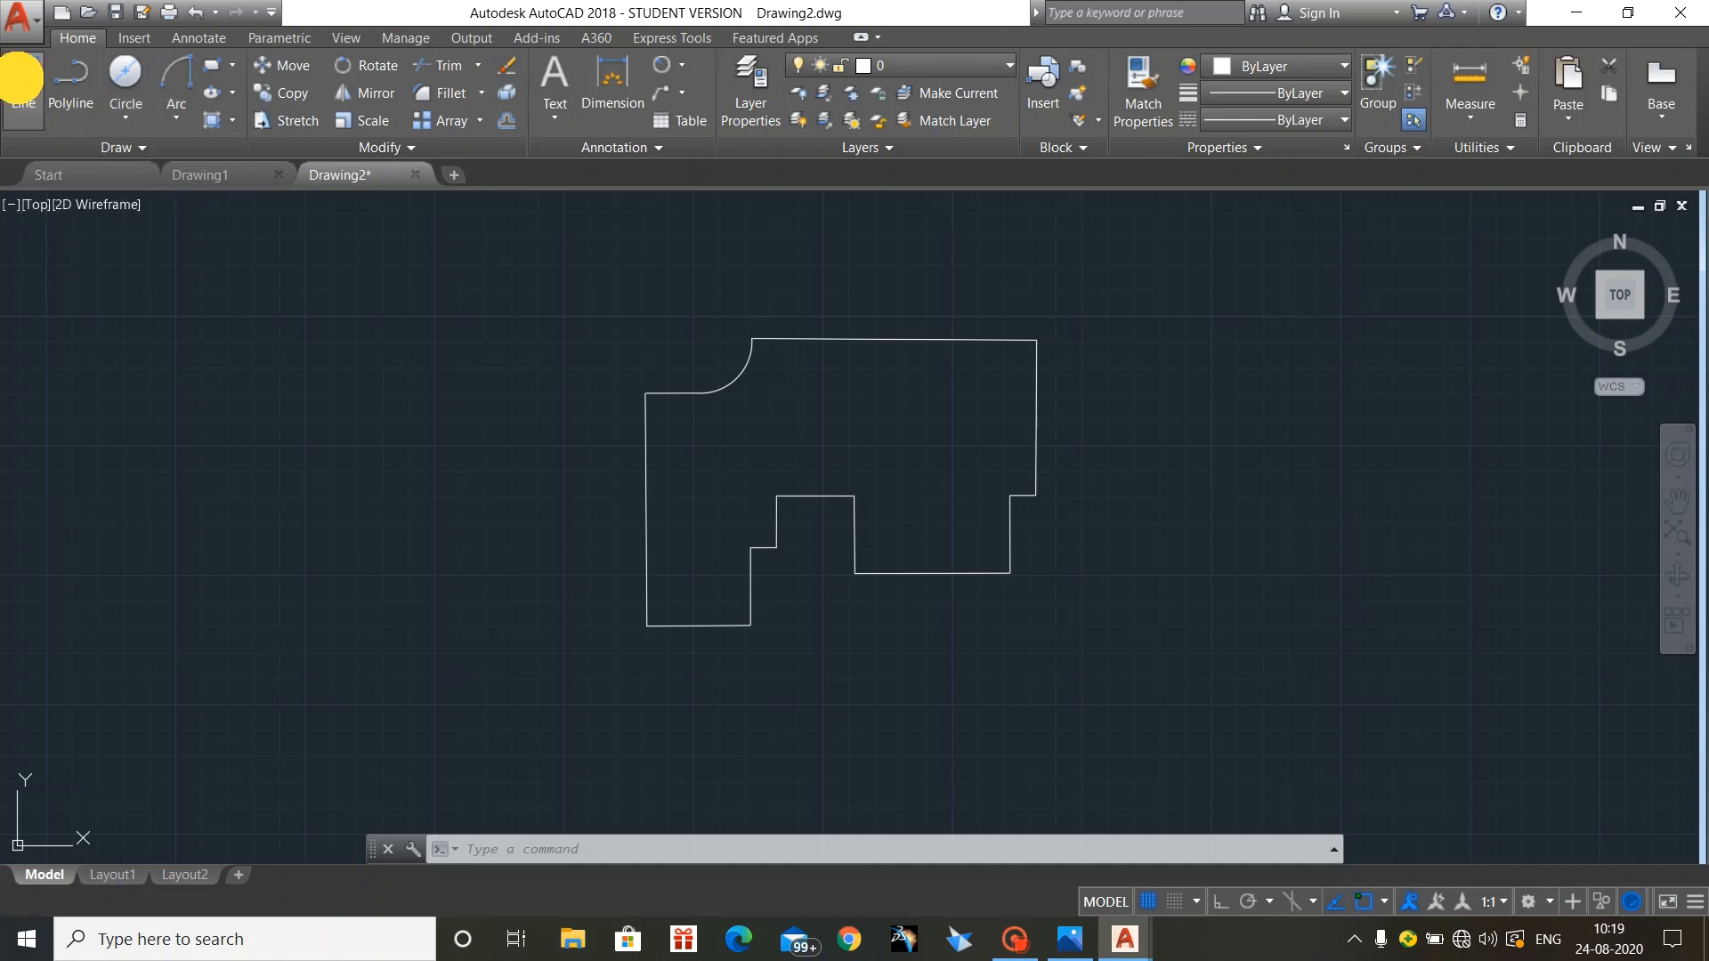
{"action": "left_click", "coordinate": [854, 572]}
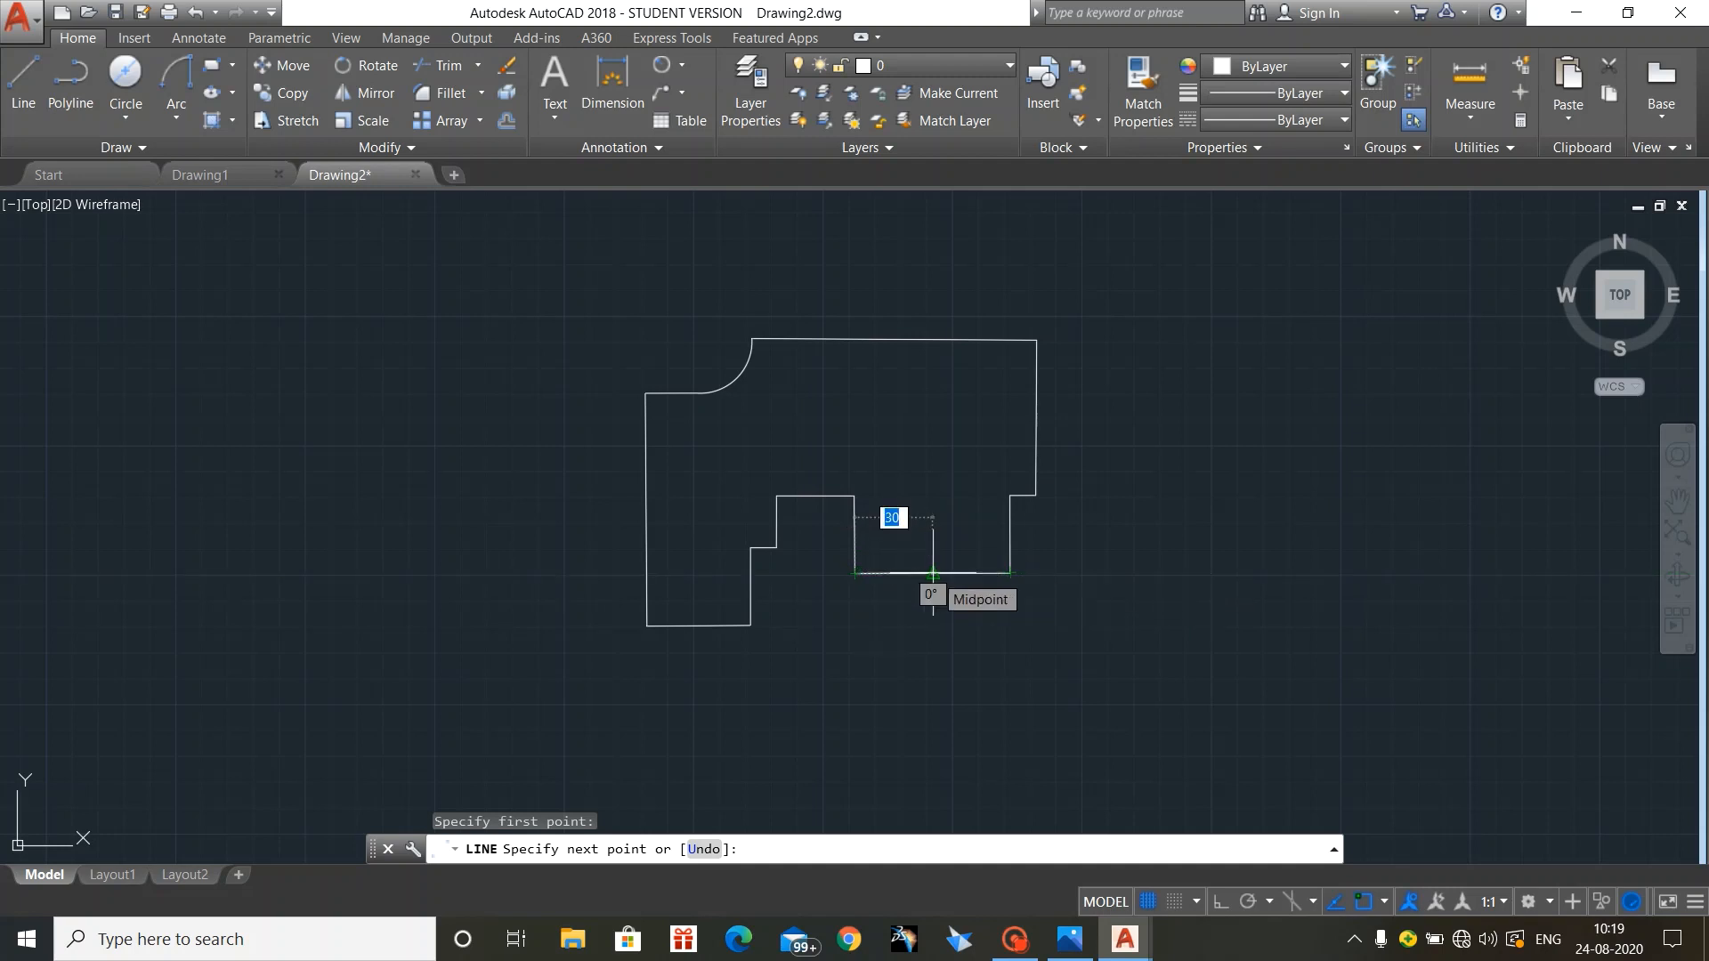
{"action": "key", "text": "Escape"}
{"action": "key", "text": "Escape"}
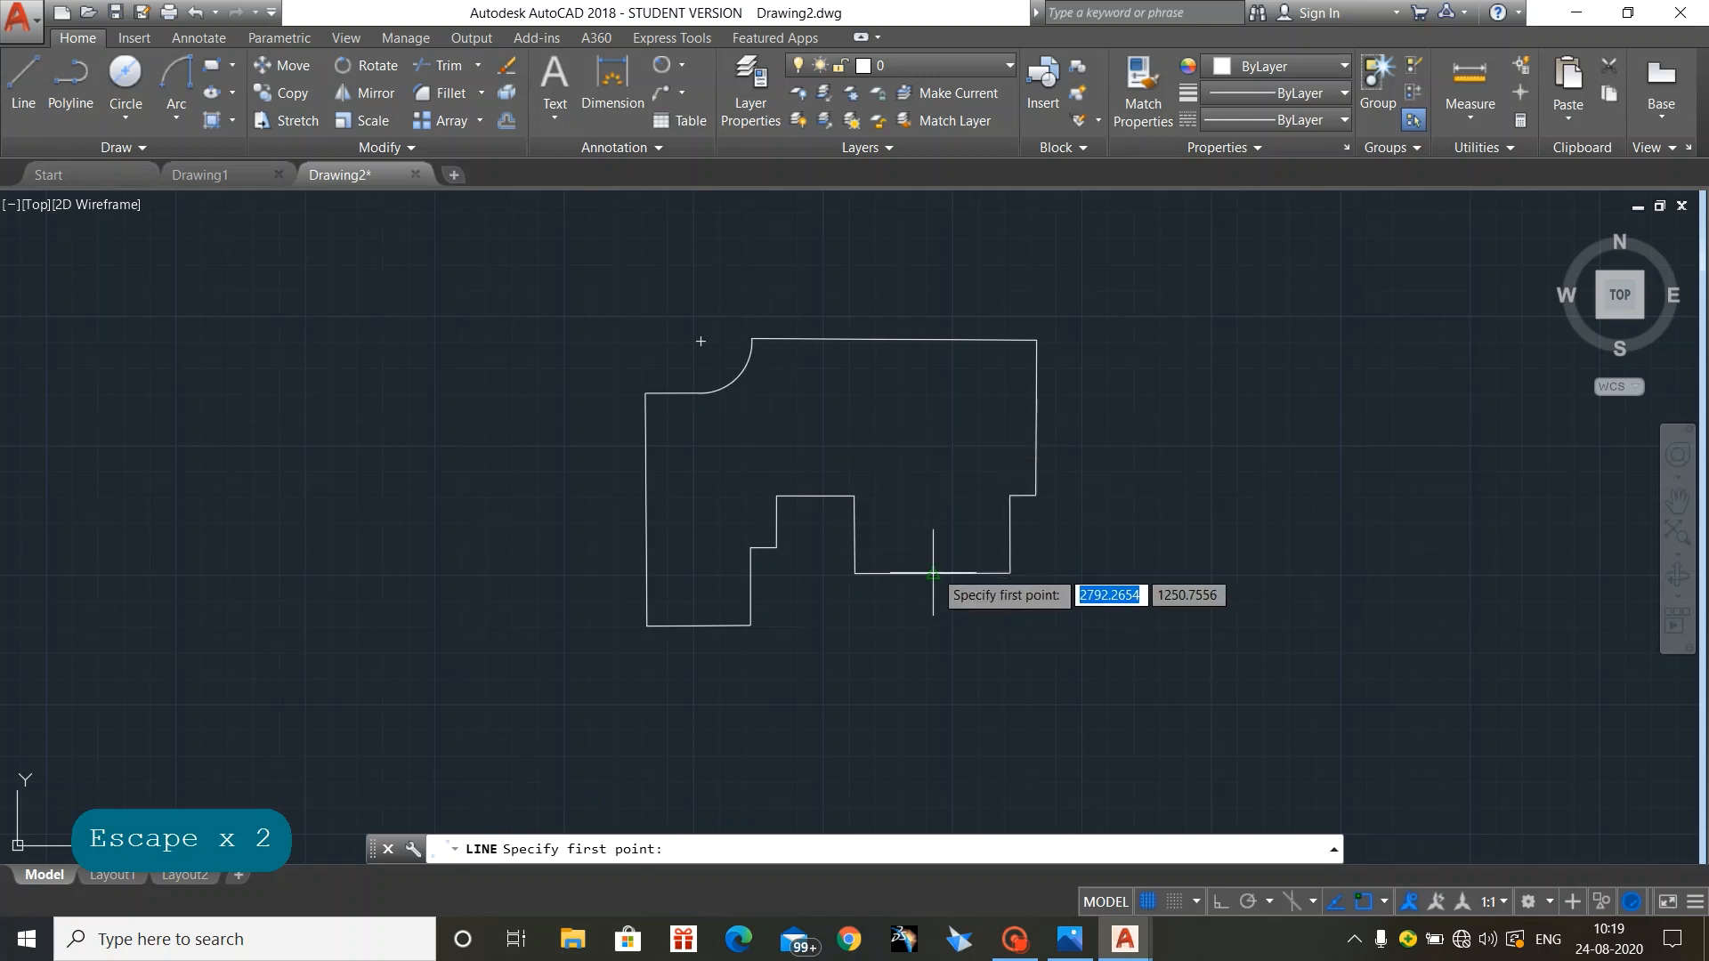
Step: Load the ACAD_ISO08W100 long-dash short-dash linetype and make it the current linetype
{"action": "left_click", "coordinate": [1216, 117]}
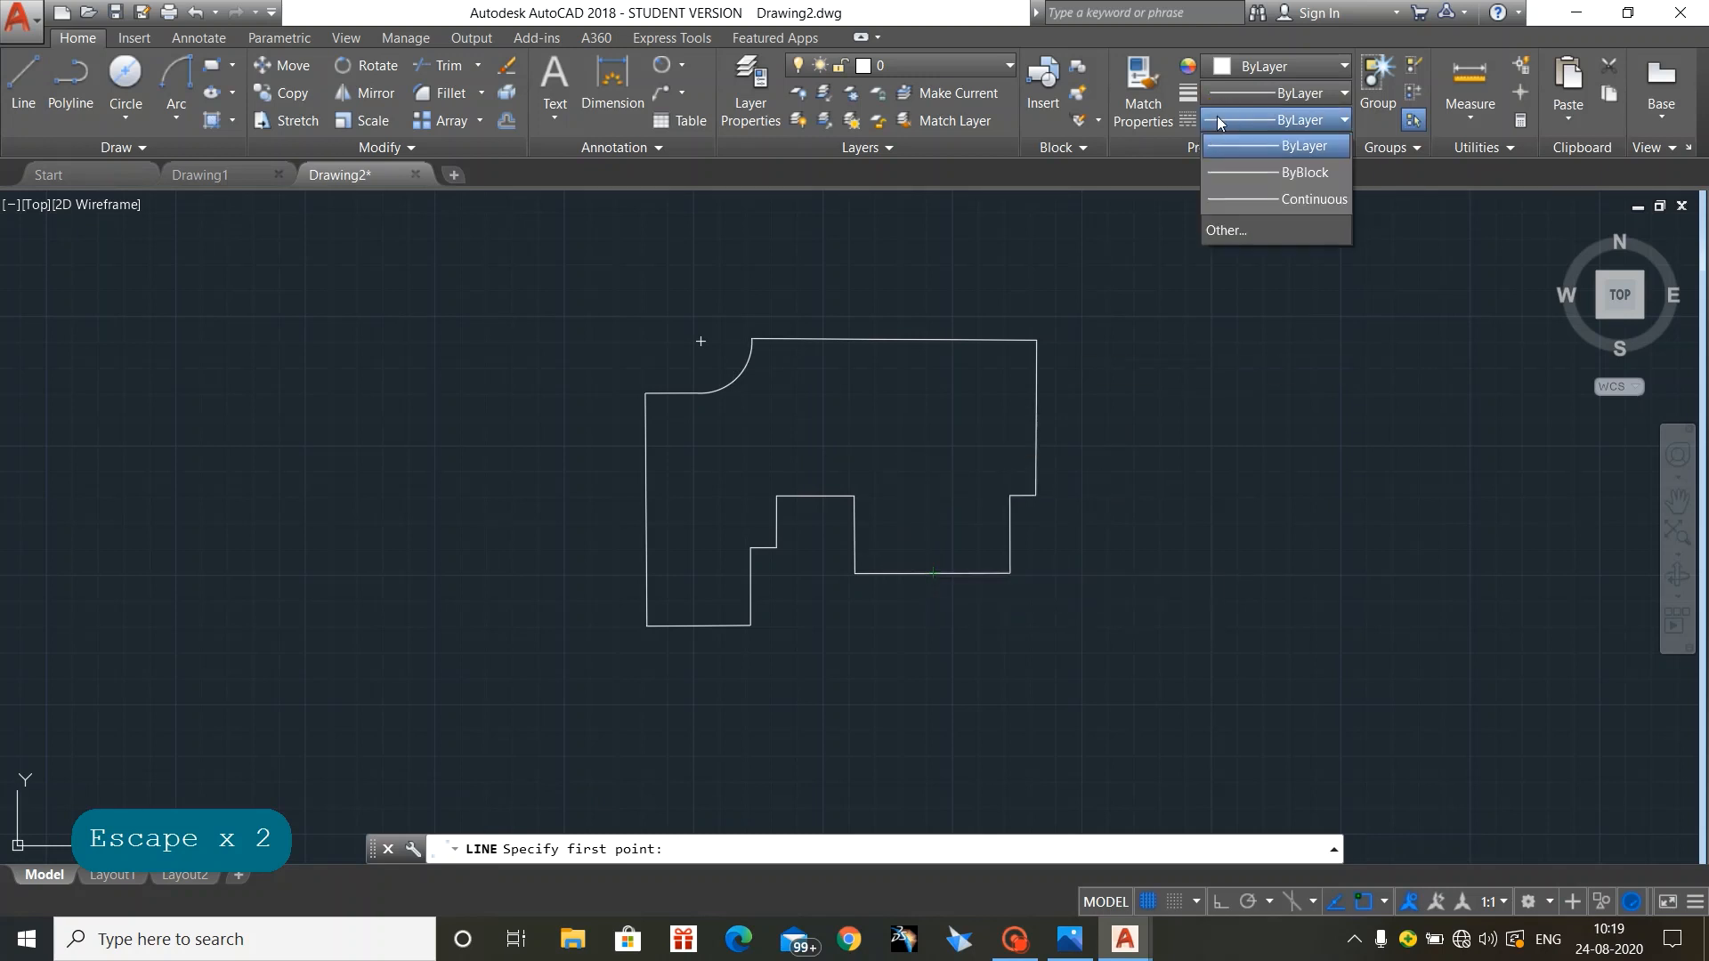
{"action": "left_click", "coordinate": [1278, 230]}
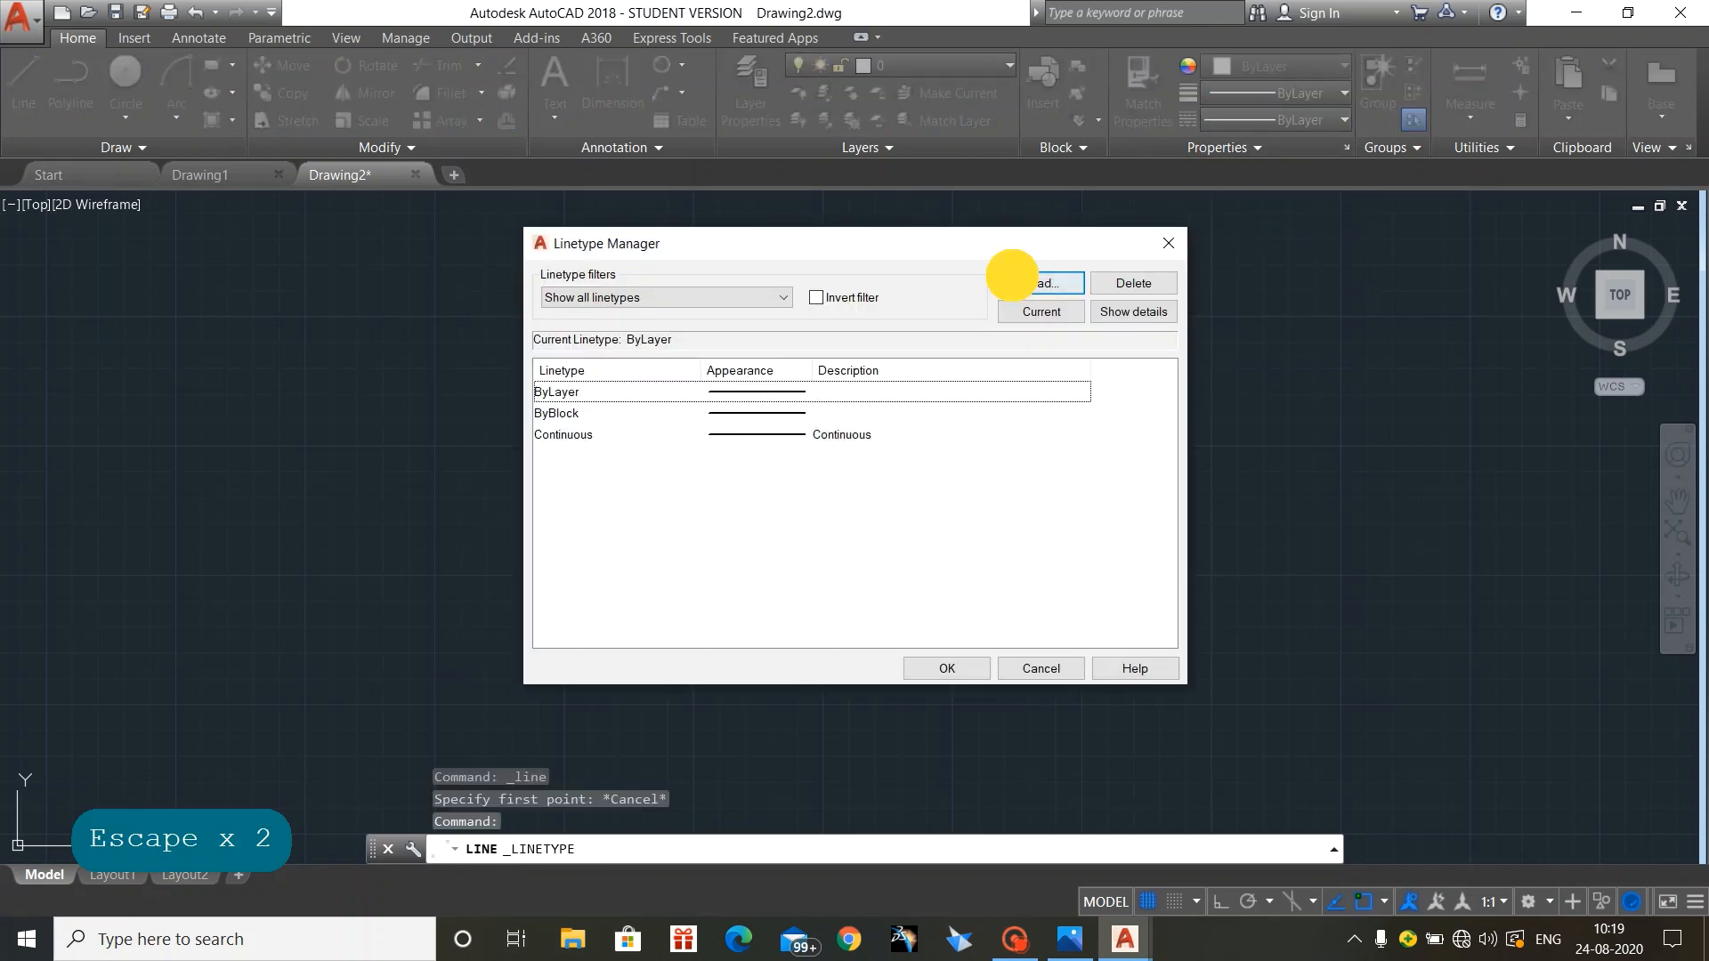
{"action": "left_click", "coordinate": [1015, 279]}
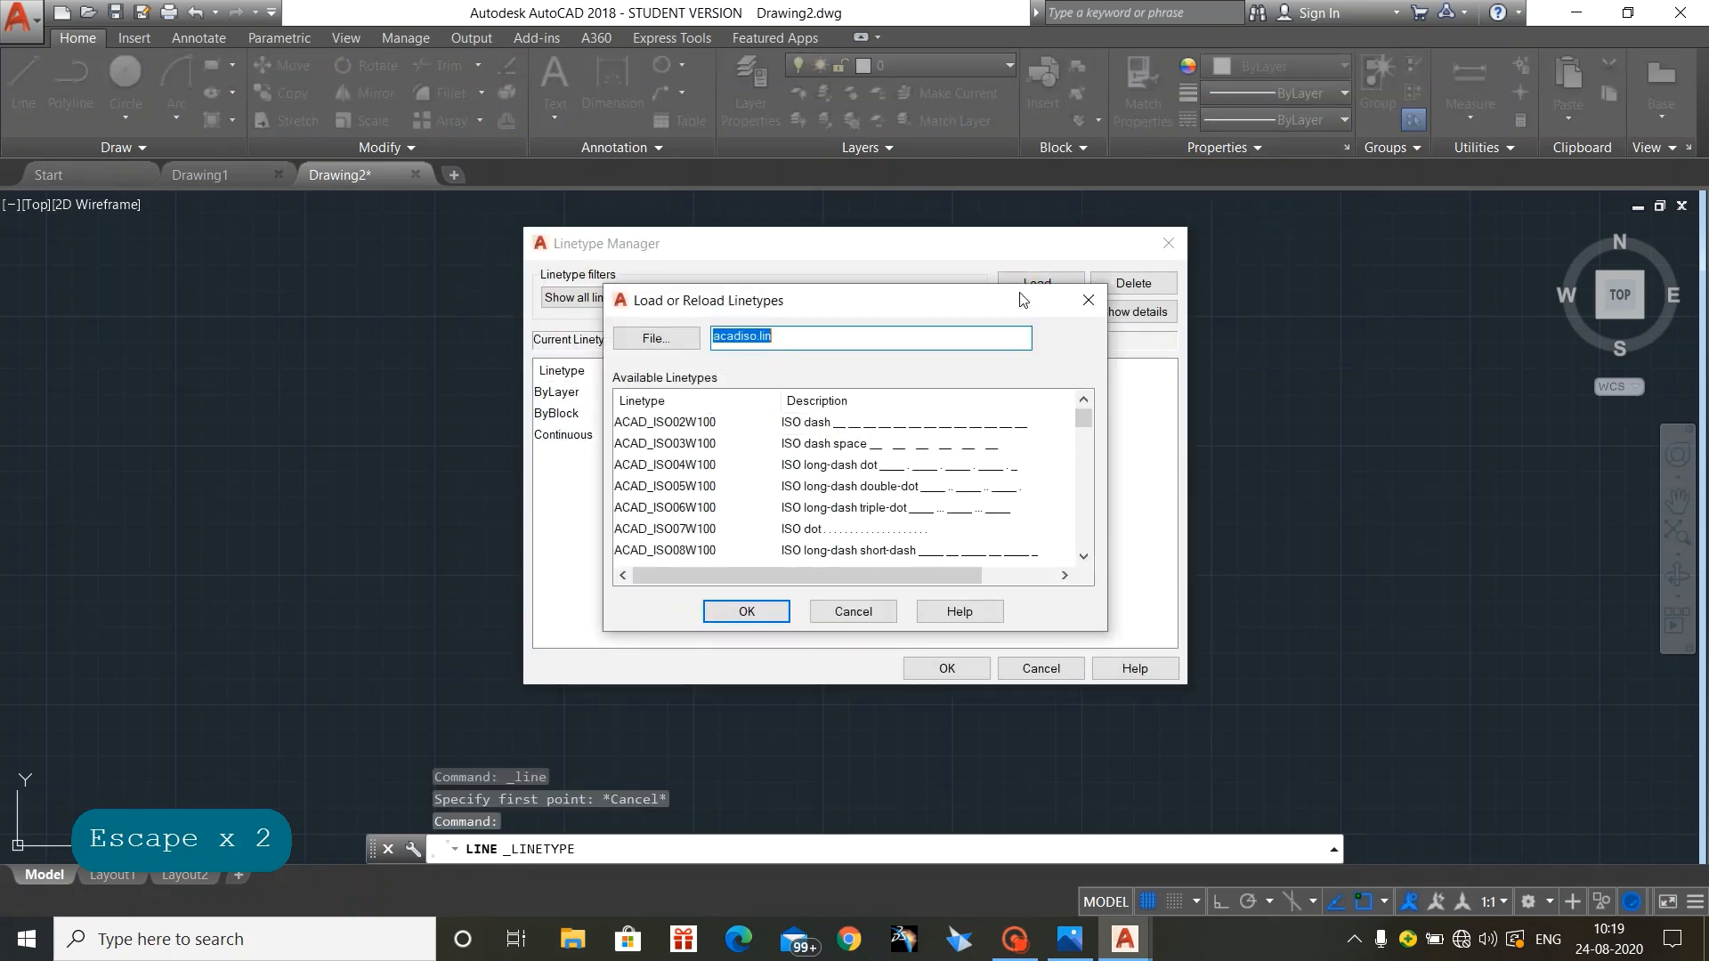
{"action": "left_click", "coordinate": [949, 547]}
{"action": "left_click", "coordinate": [739, 611]}
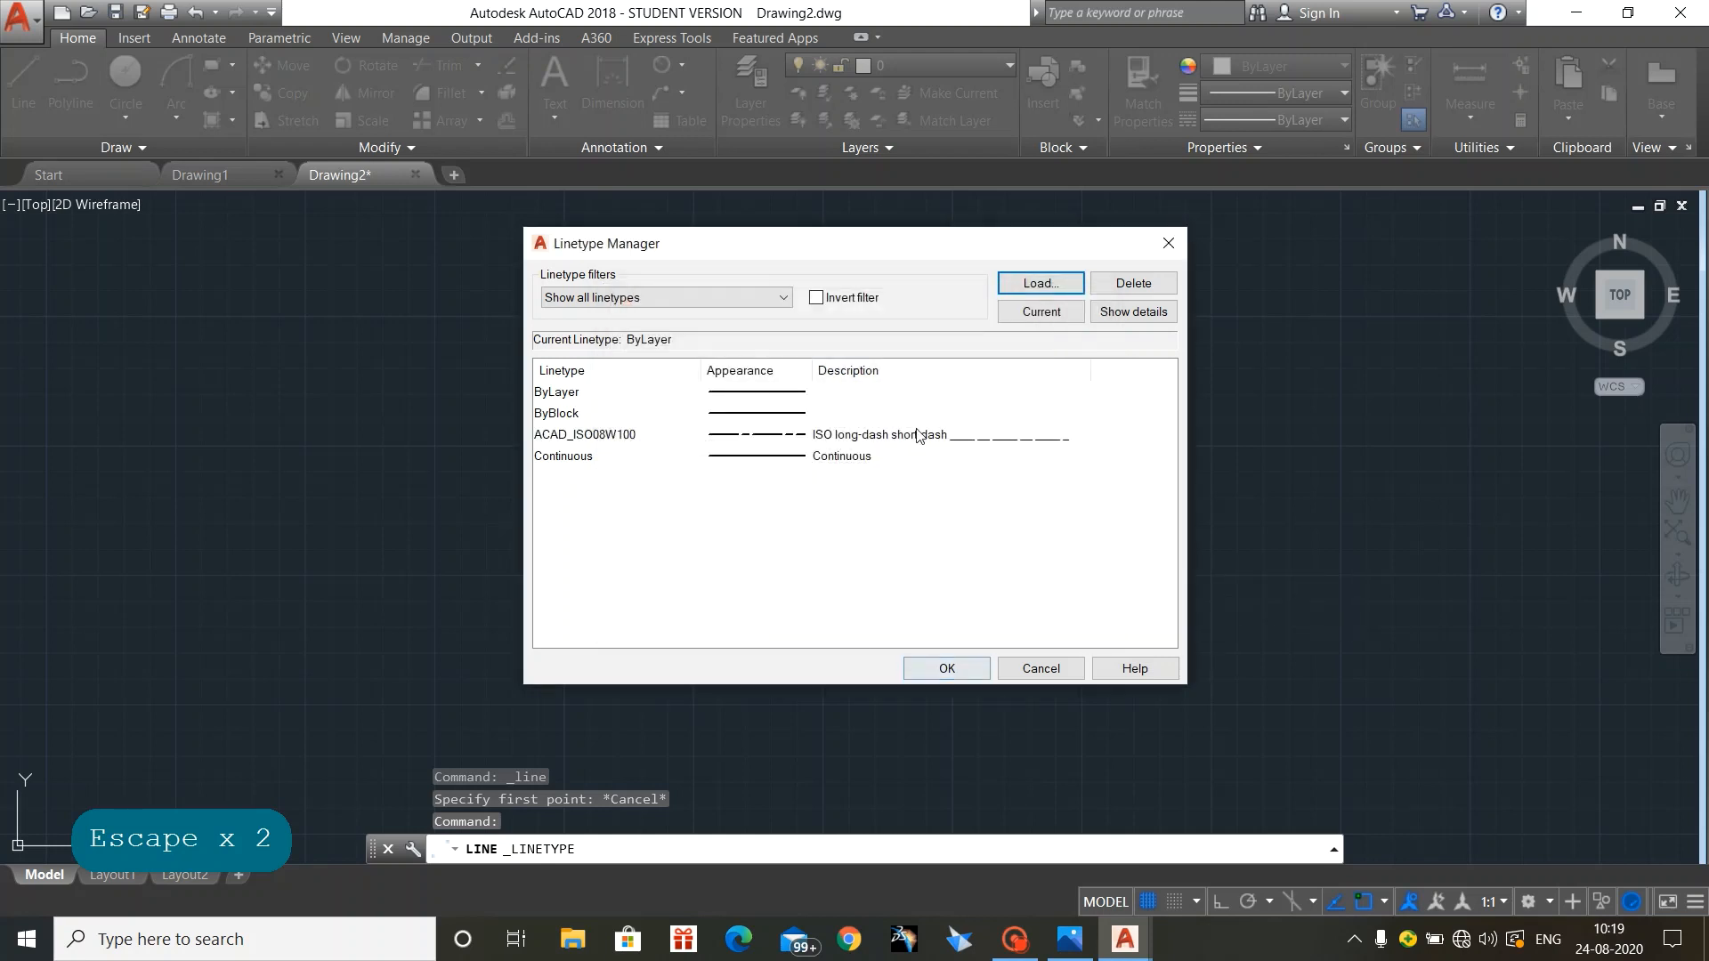
{"action": "left_click", "coordinate": [918, 437]}
{"action": "left_click", "coordinate": [948, 668]}
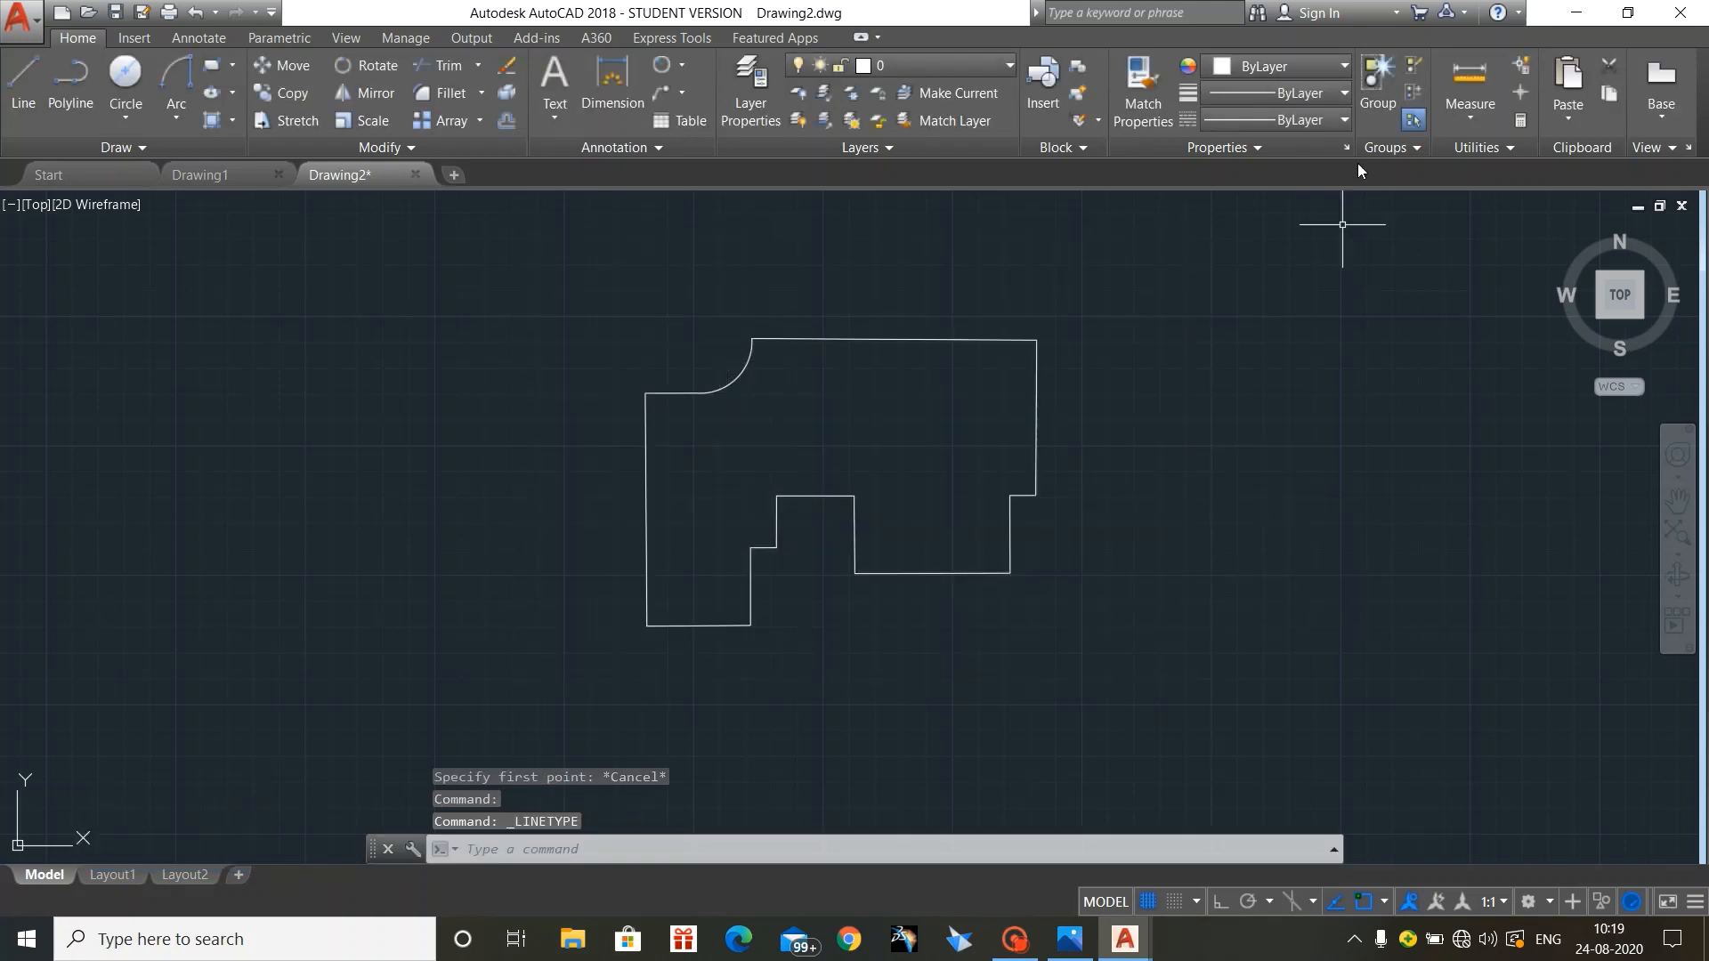
{"action": "left_click", "coordinate": [1340, 120]}
{"action": "left_click", "coordinate": [1311, 207]}
Step: Draw a vertical centre line from the midpoint of the lower right horizontal edge up to the plate's upper edge
{"action": "type", "text": "L"}
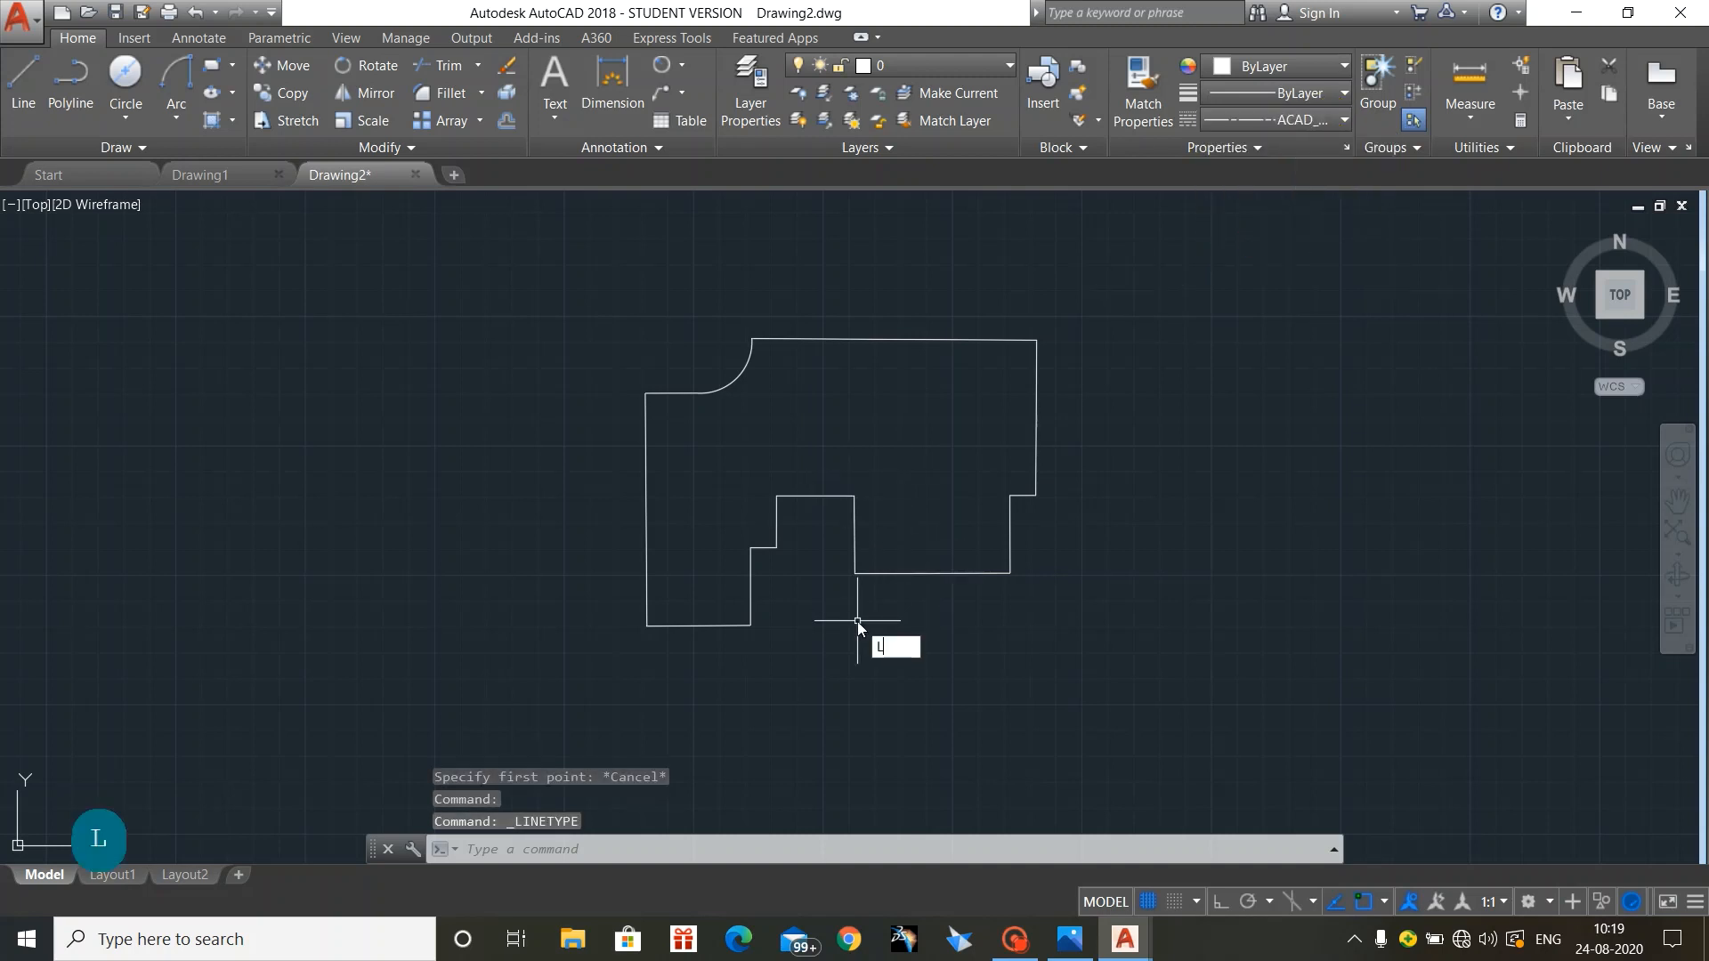
{"action": "key", "text": "Return"}
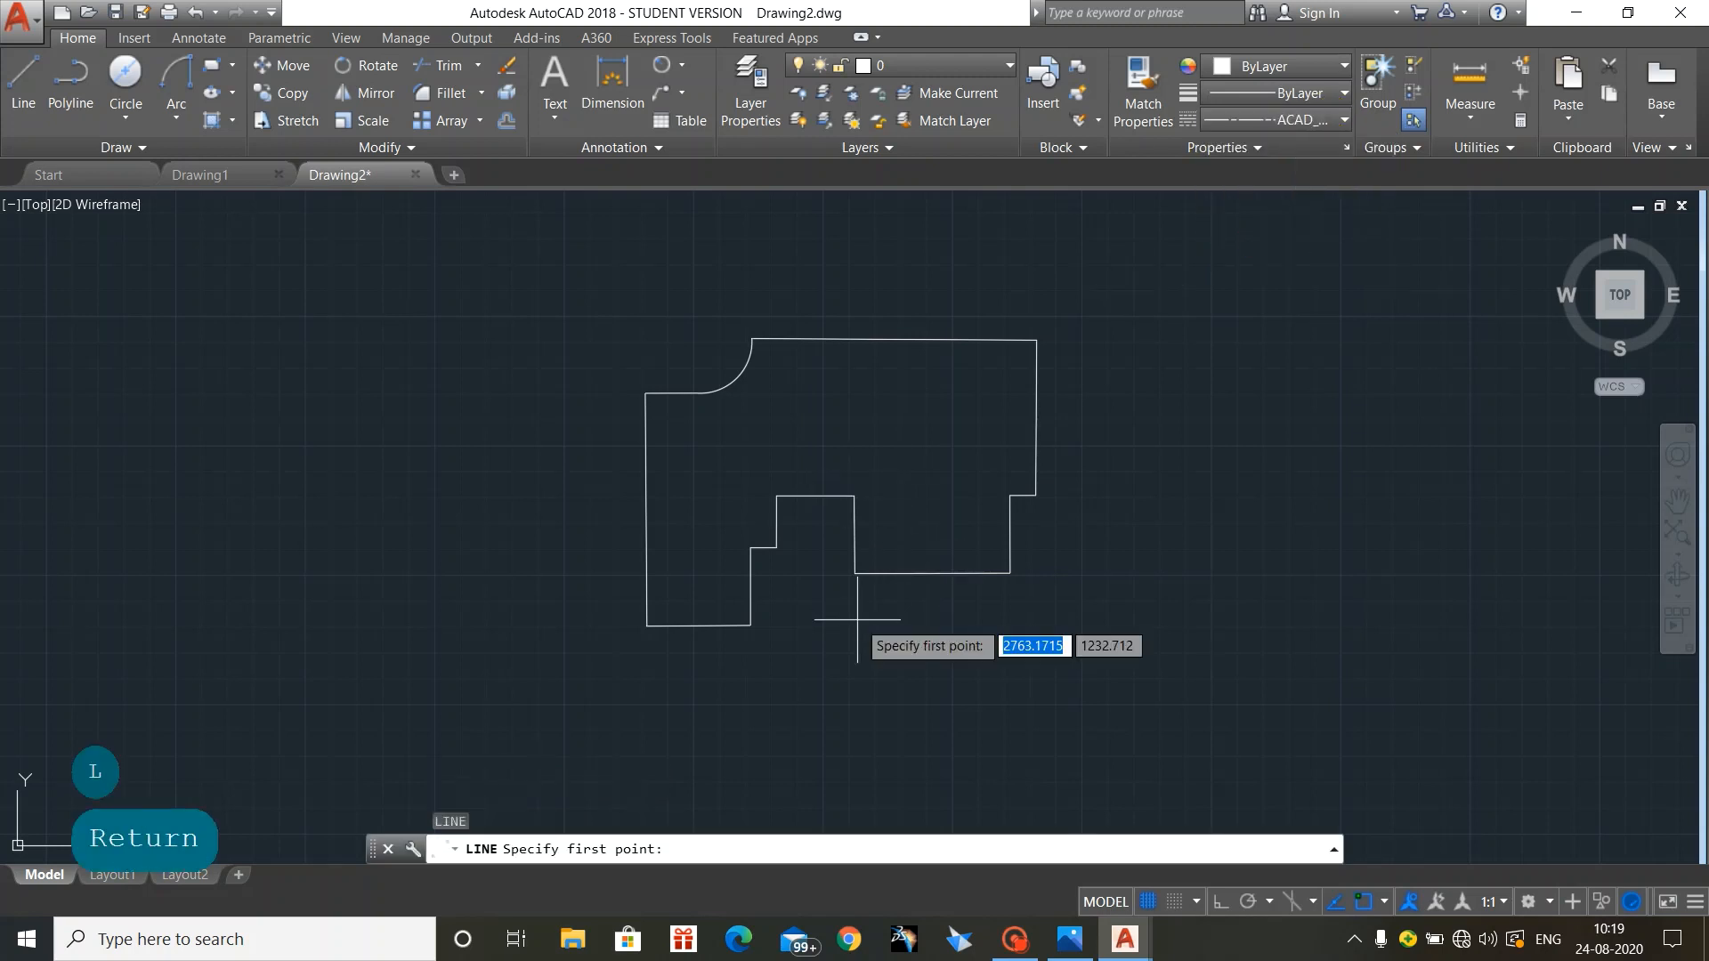
{"action": "left_click", "coordinate": [932, 572]}
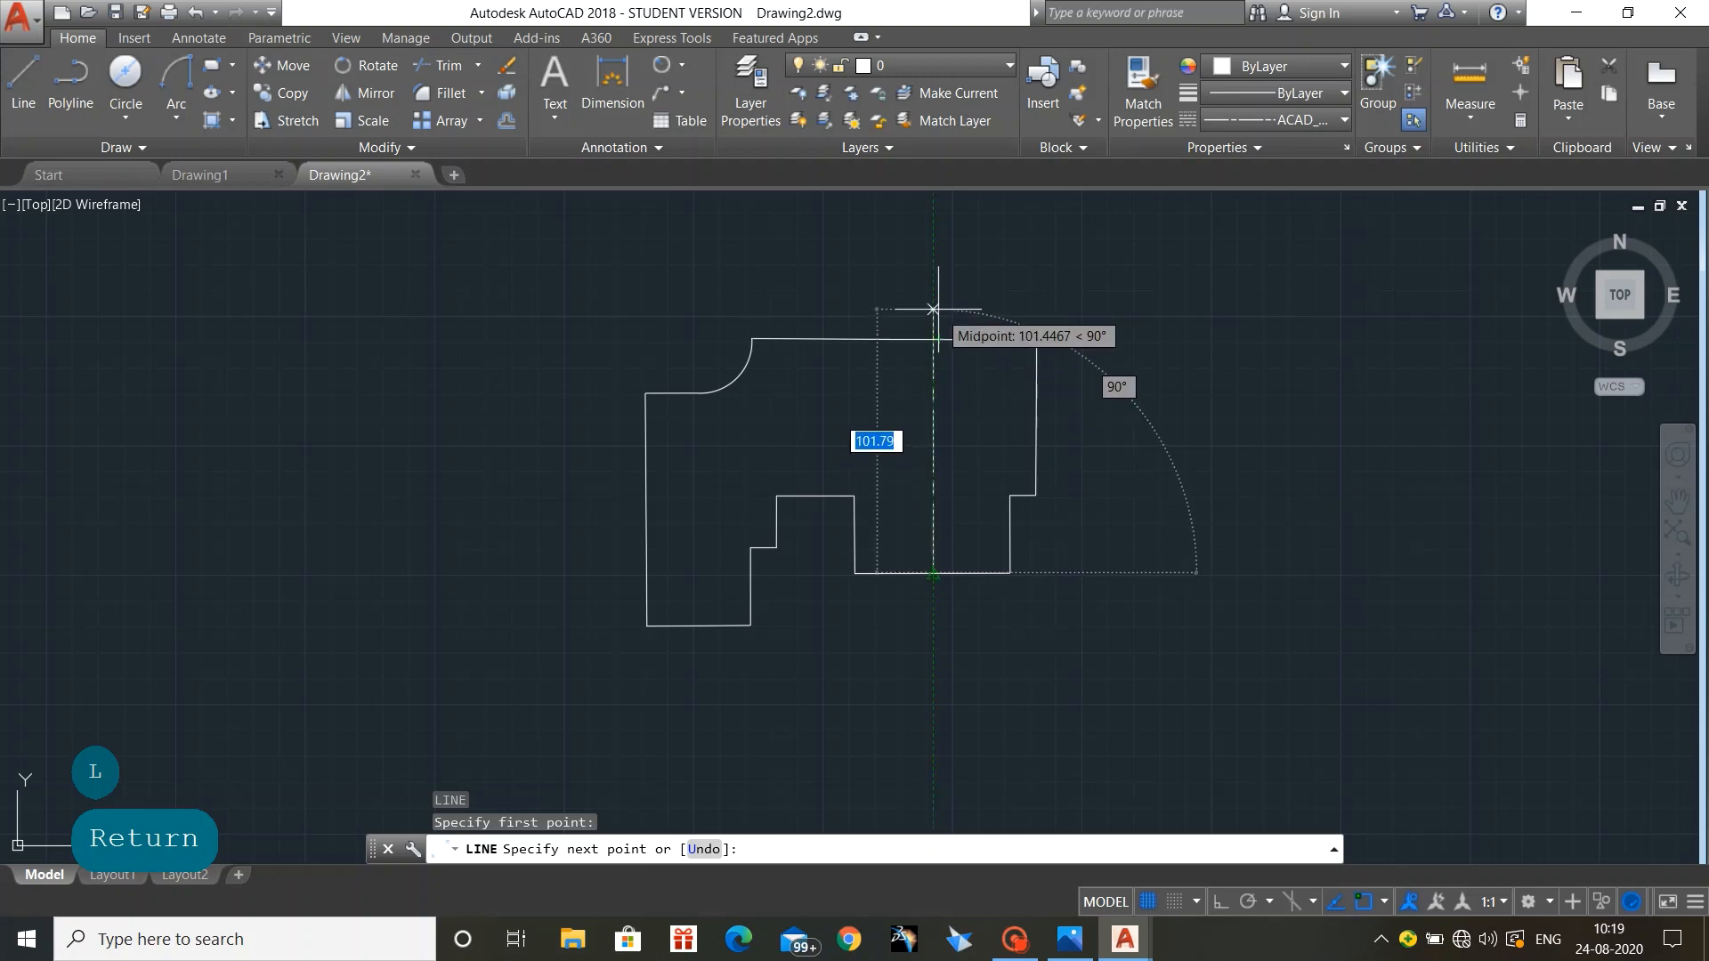
{"action": "left_click", "coordinate": [933, 339]}
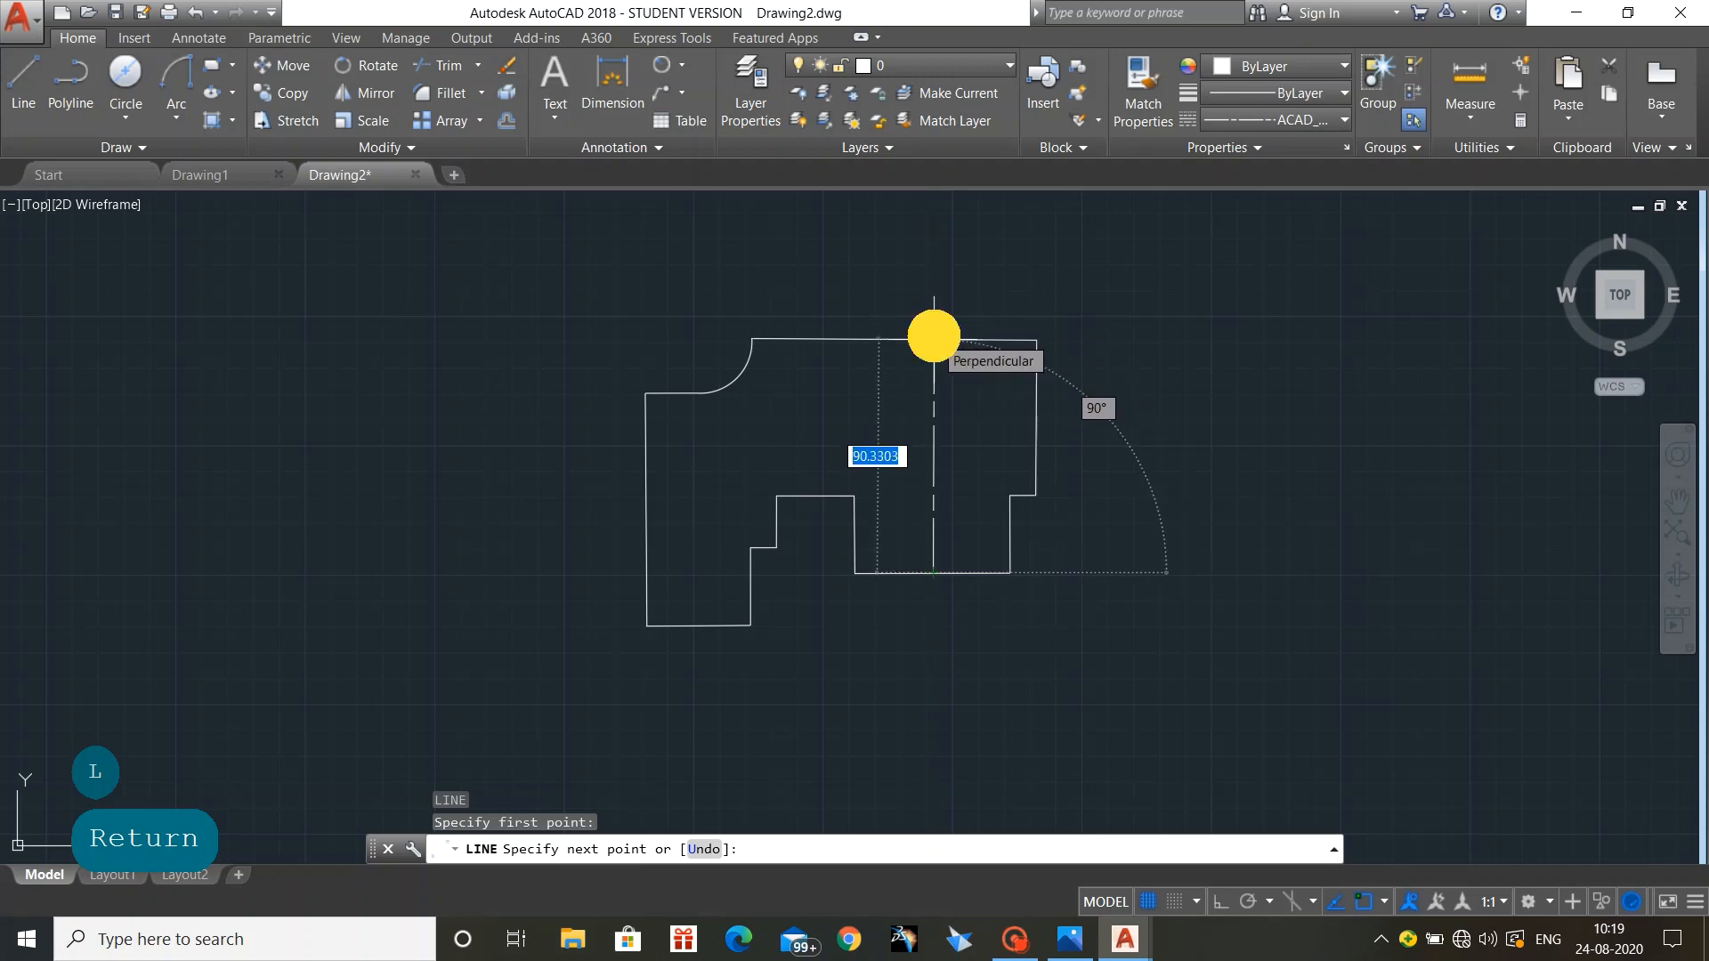
{"action": "key", "text": "Escape"}
{"action": "key", "text": "Escape"}
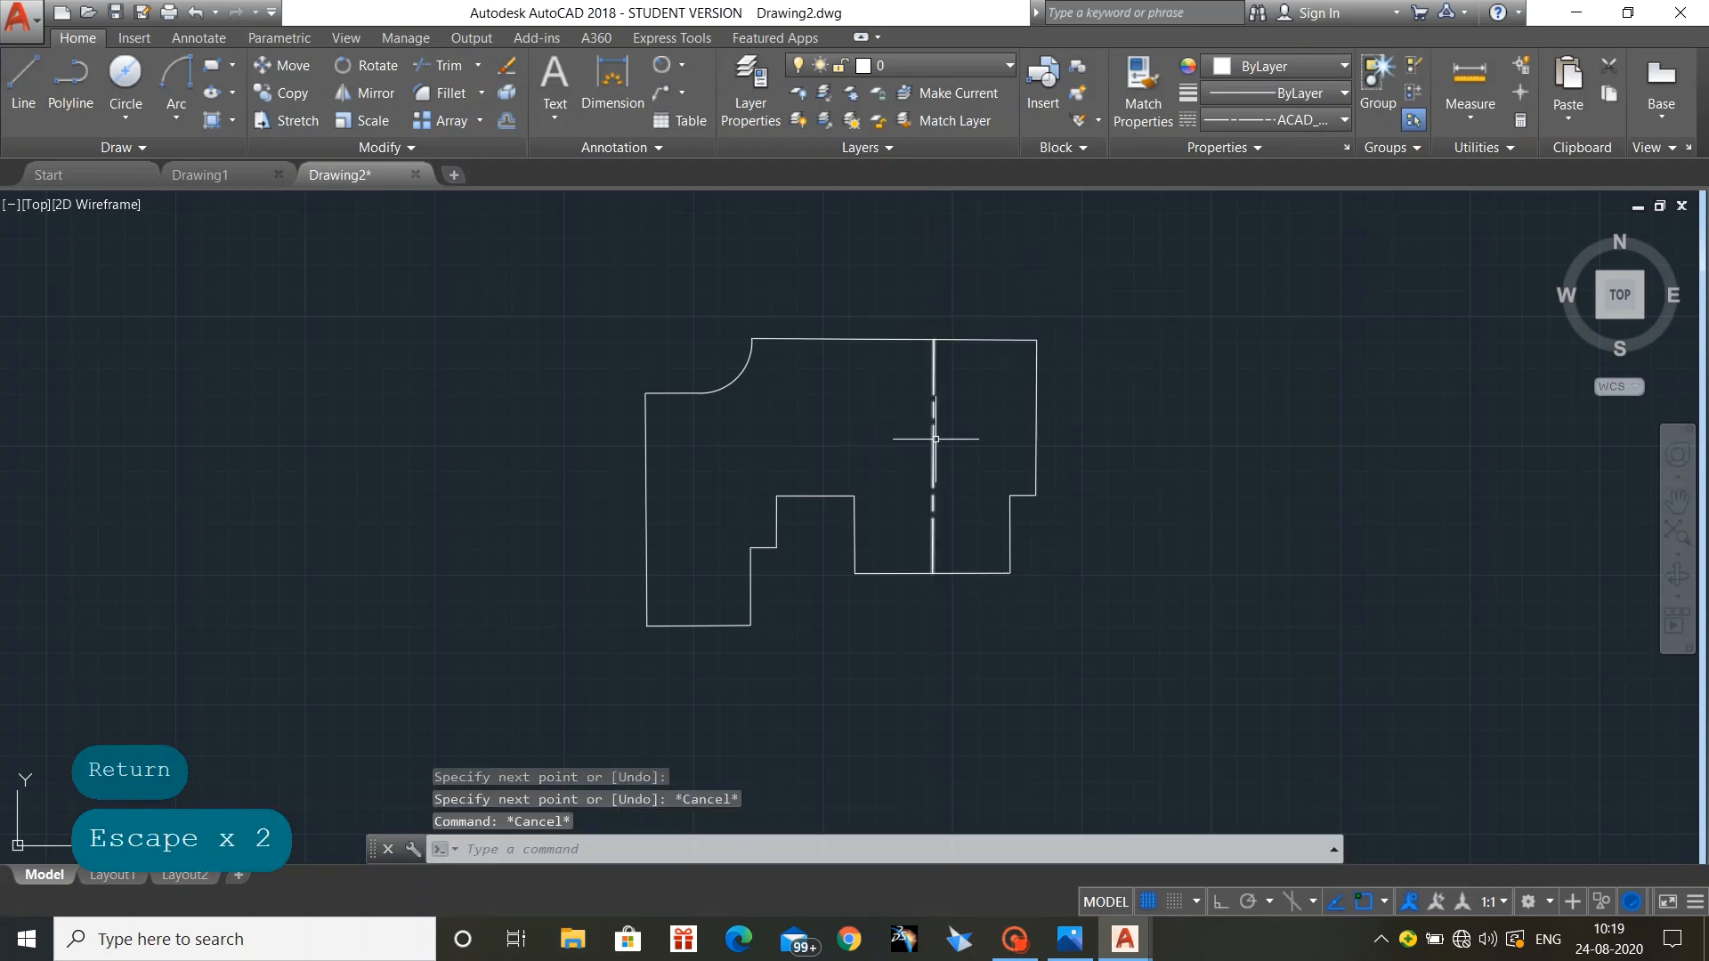
{"action": "left_click", "coordinate": [935, 438]}
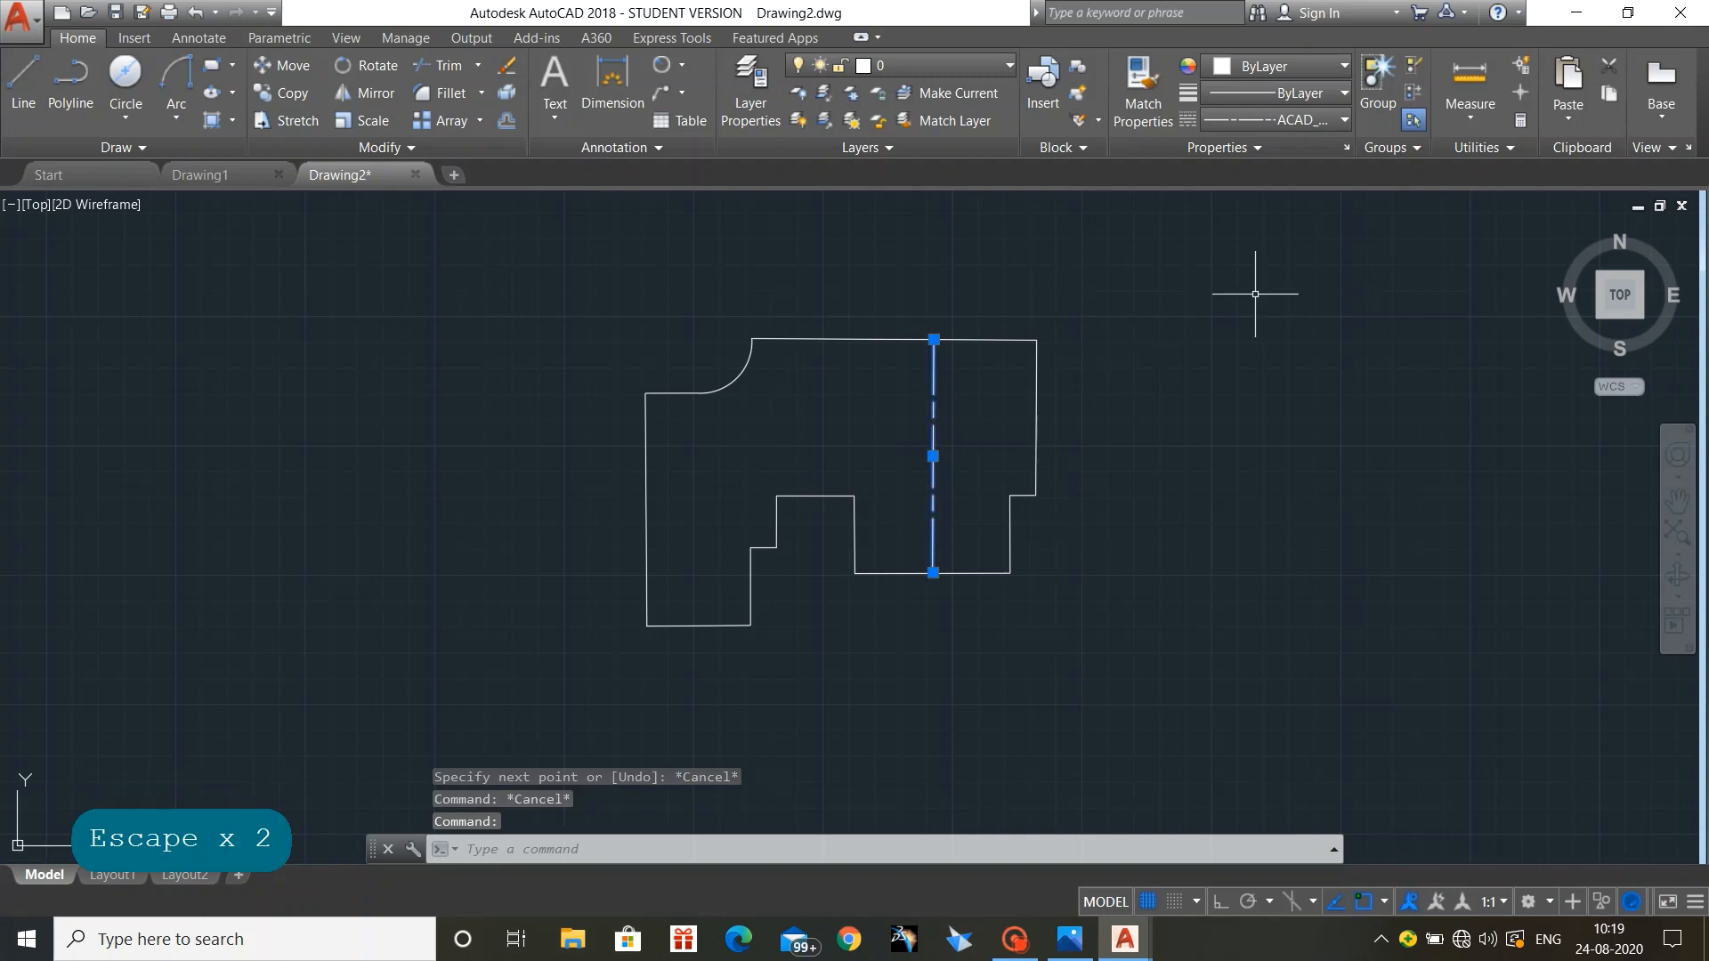
{"action": "key", "text": "Escape"}
{"action": "key", "text": "Escape"}
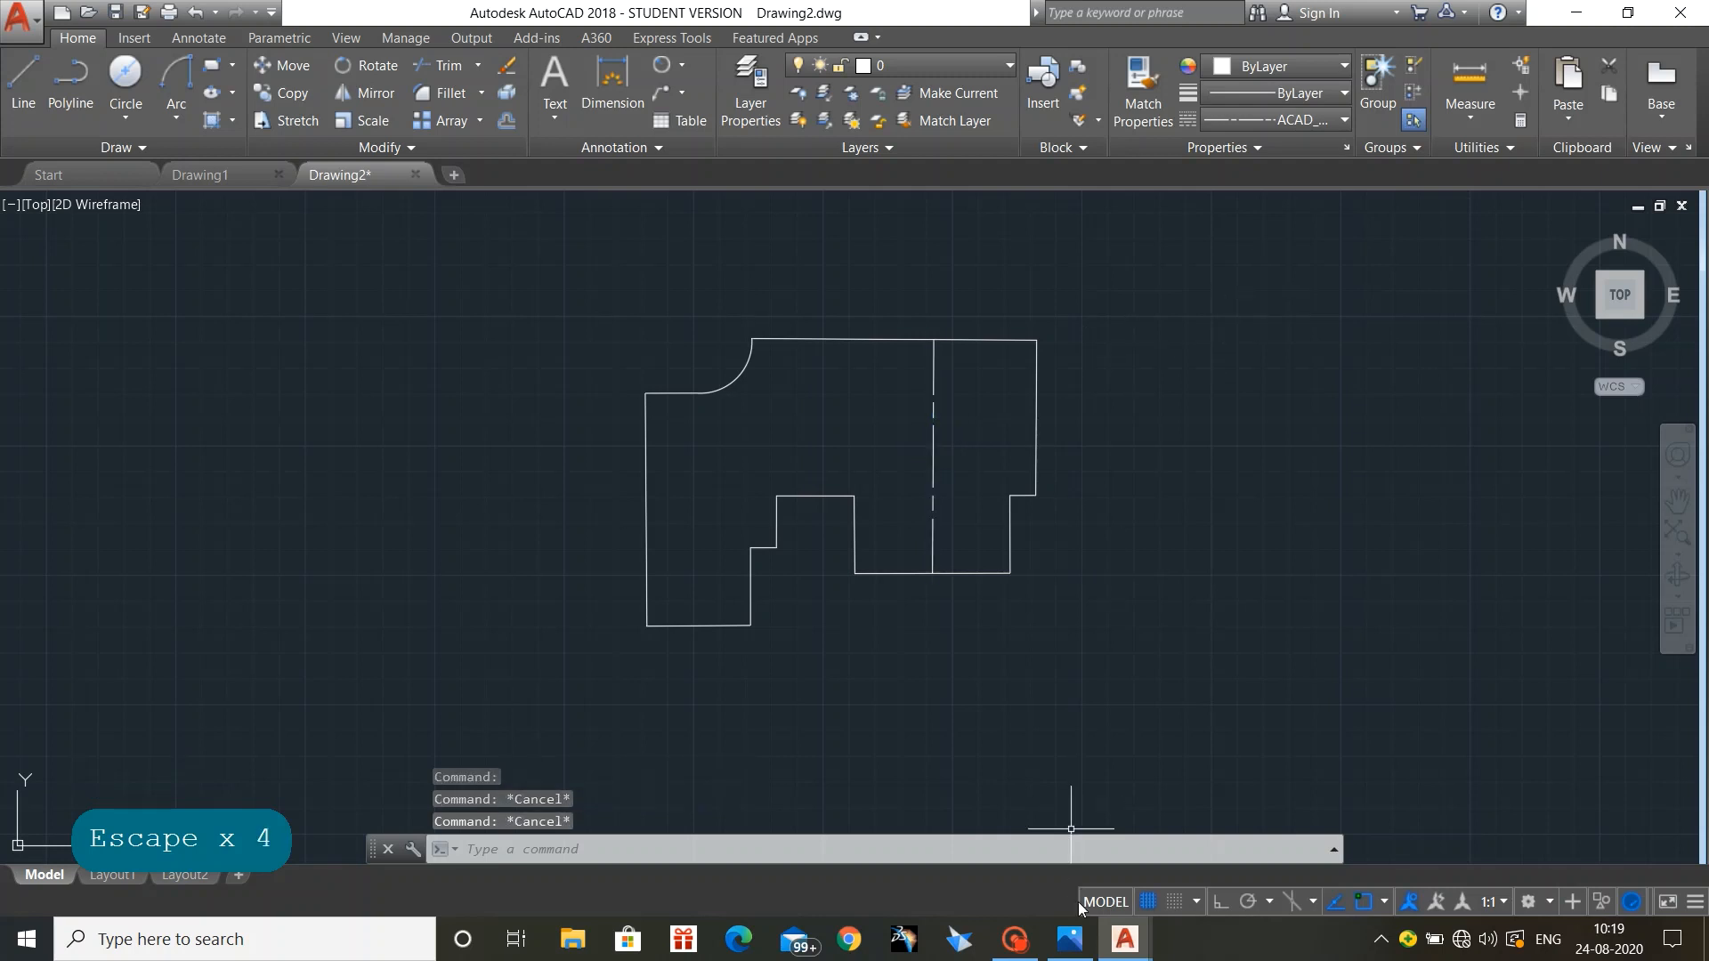
Step: Check the reference image, then draw a short horizontal centre line across the vertical one, level with the top edge of the notch
{"action": "left_click", "coordinate": [1077, 934]}
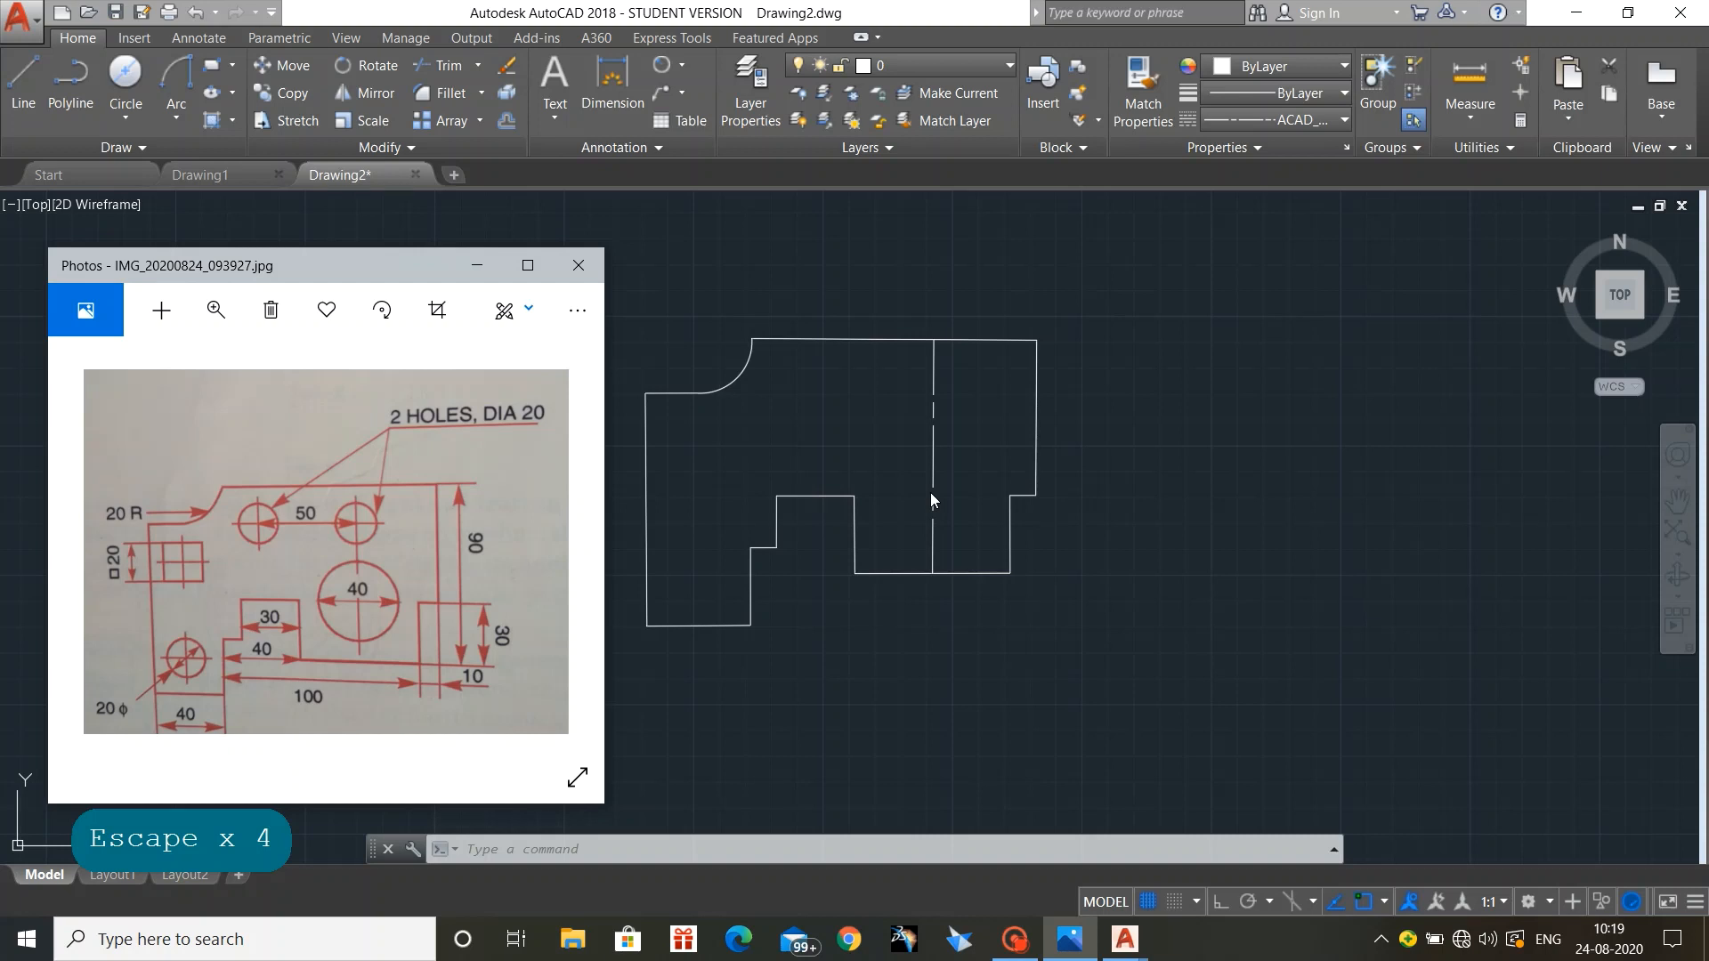
{"action": "left_click", "coordinate": [1168, 552]}
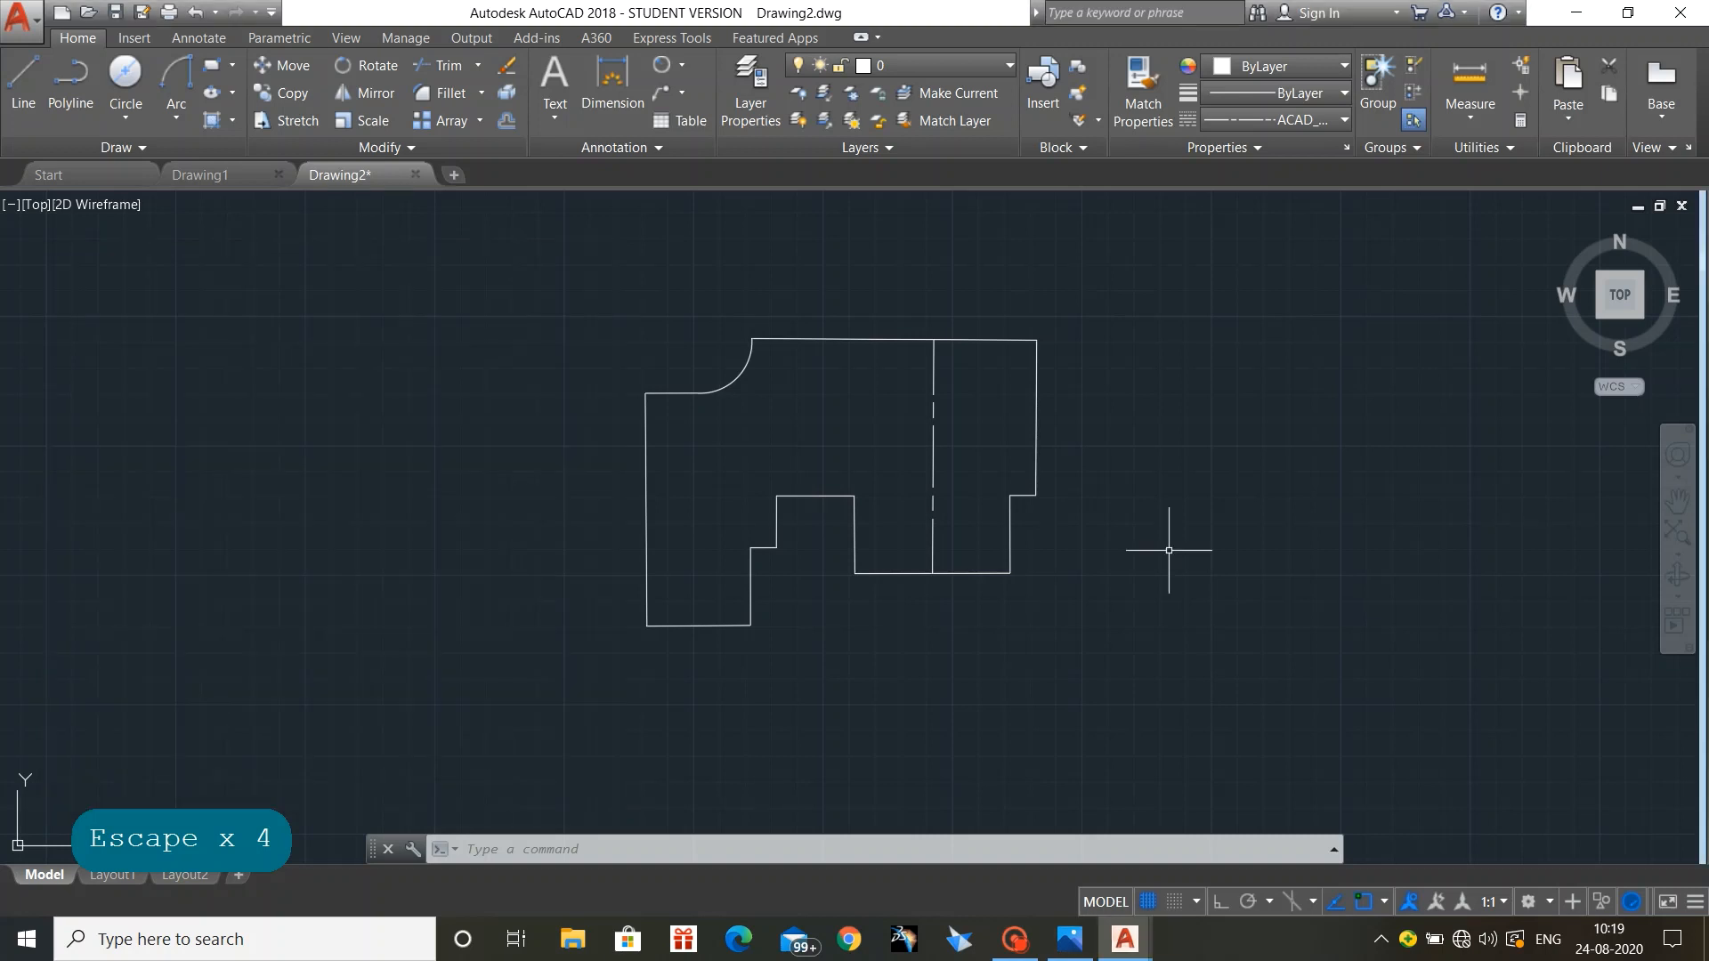
{"action": "left_click", "coordinate": [25, 78]}
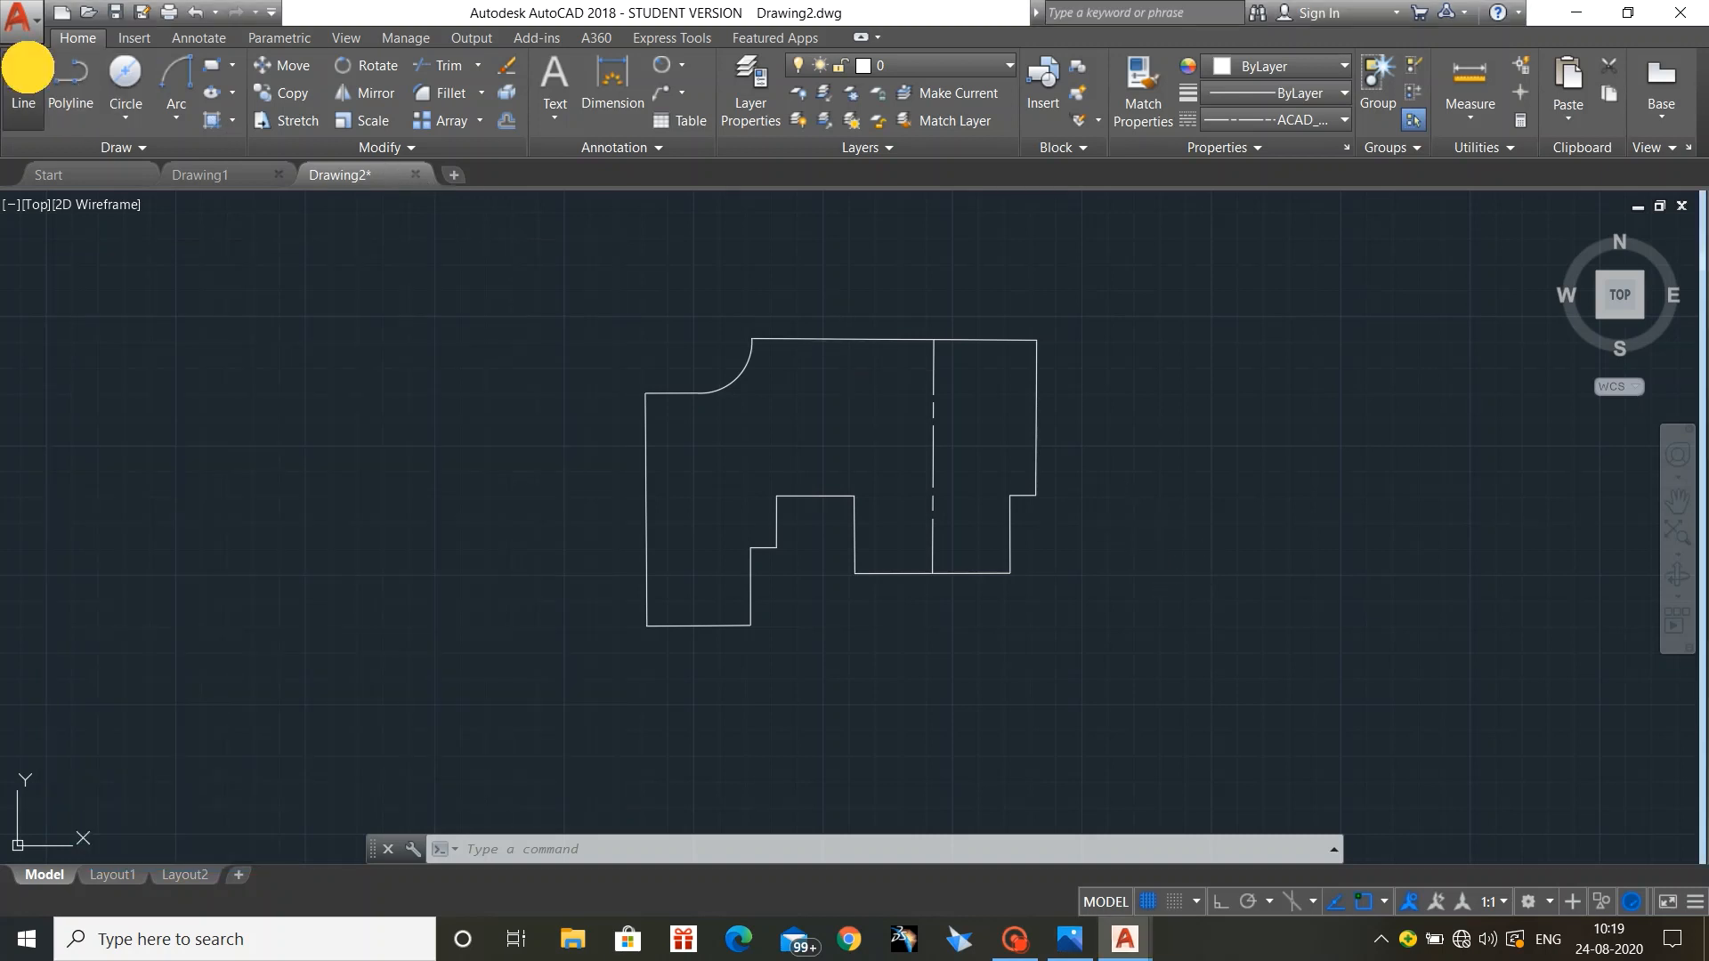
{"action": "left_click", "coordinate": [881, 496]}
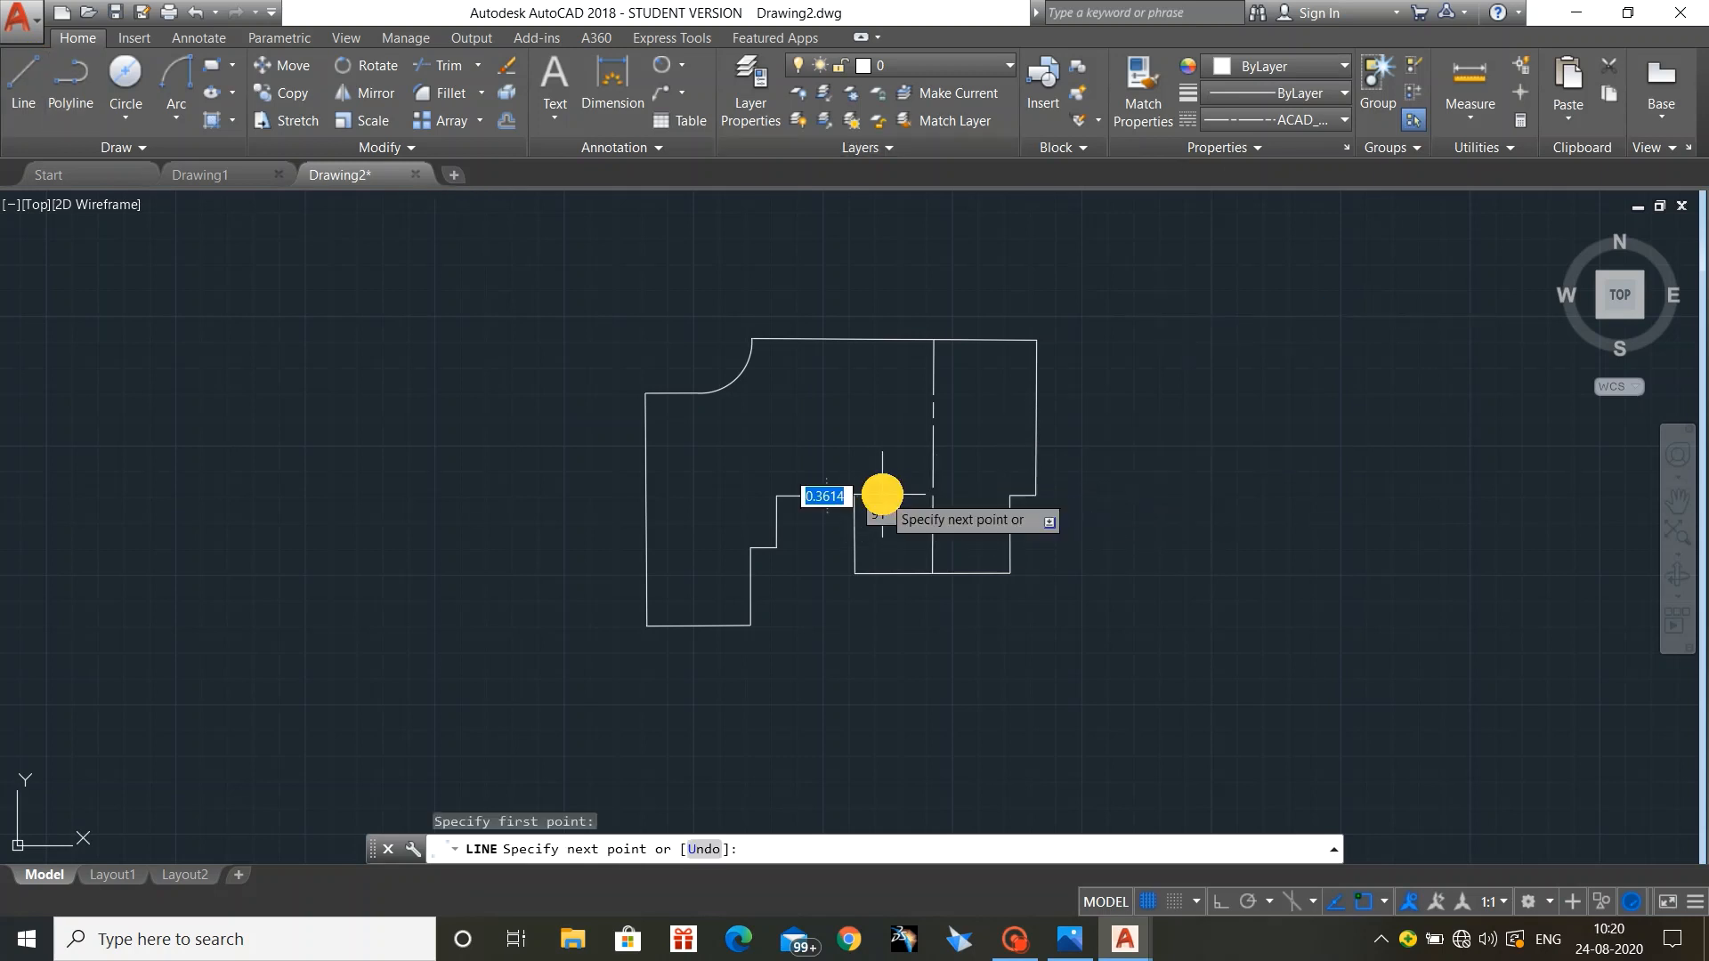
{"action": "left_click", "coordinate": [987, 495]}
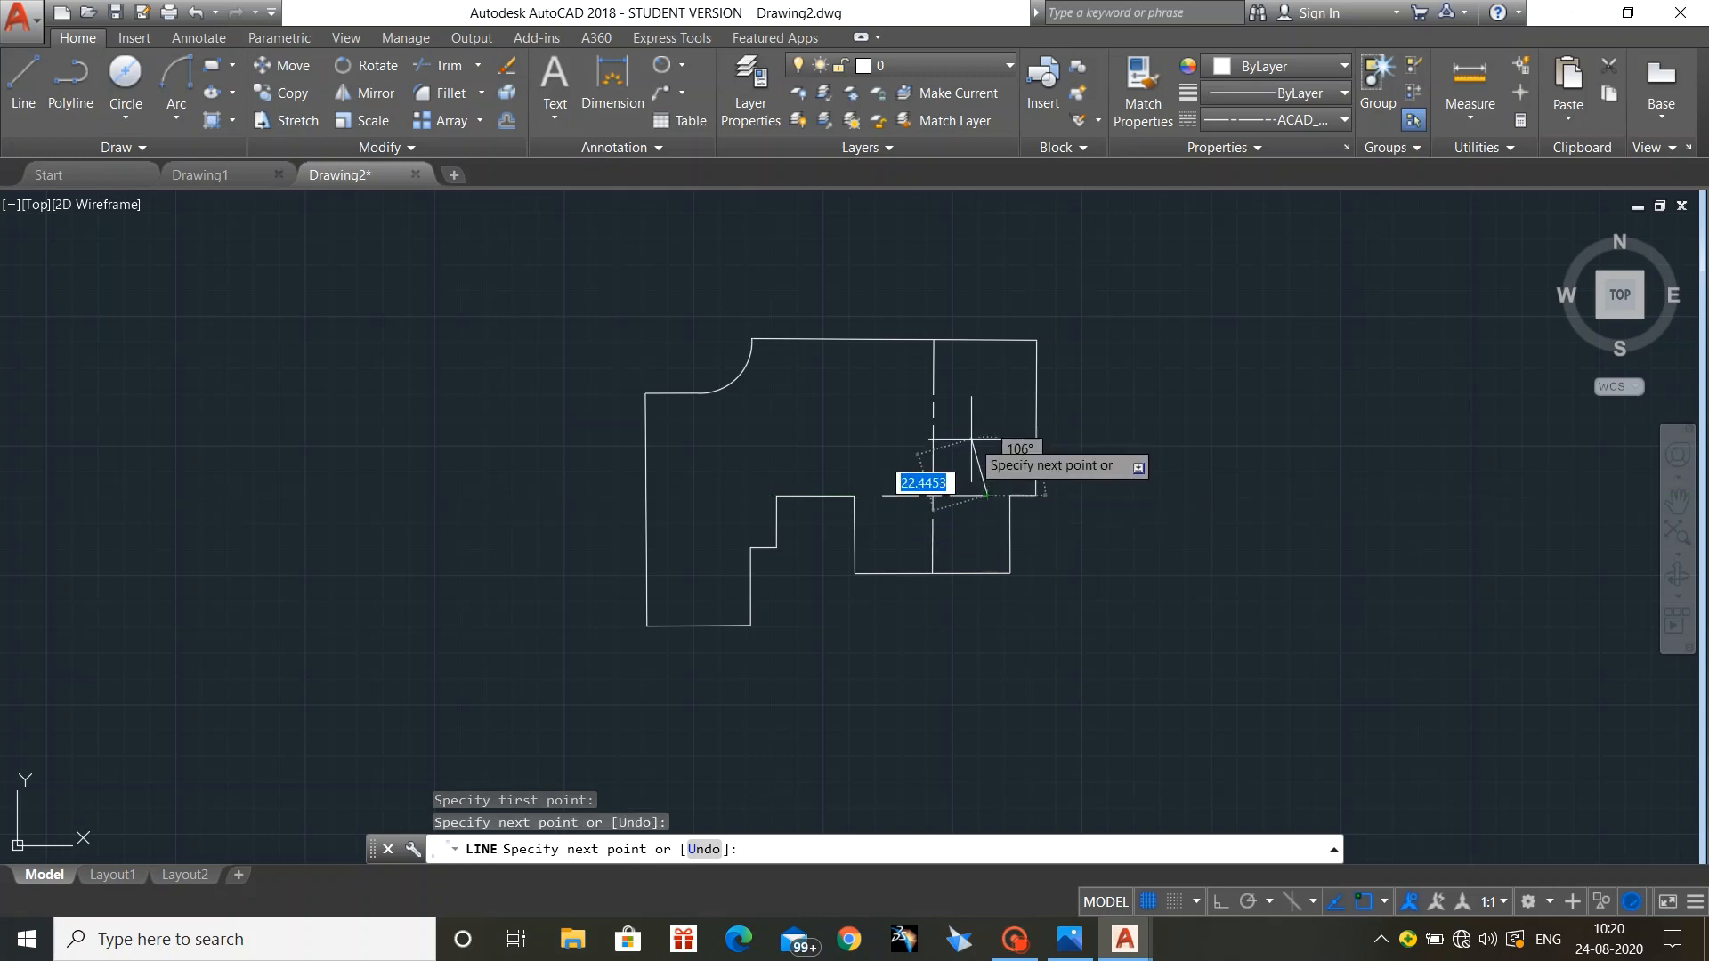
{"action": "key", "text": "Escape"}
{"action": "key", "text": "Escape"}
{"action": "key", "text": "Escape"}
{"action": "key", "text": "Escape"}
{"action": "key", "text": "Escape"}
{"action": "key", "text": "Escape"}
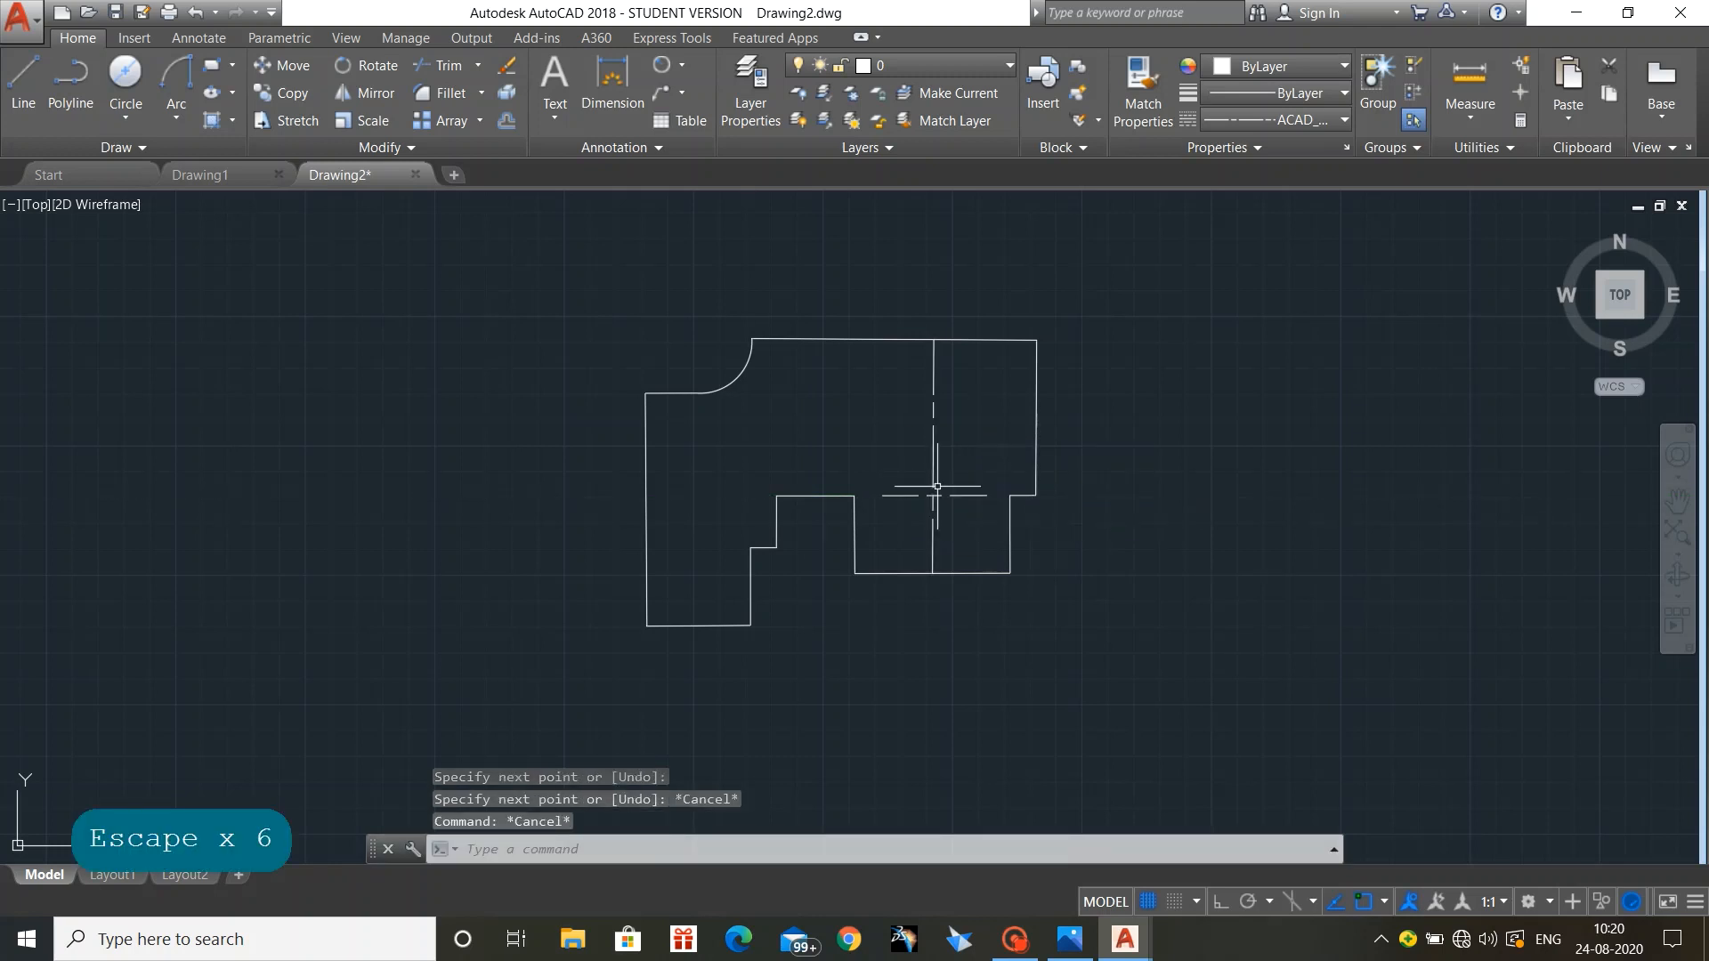
Step: Set the linetype scale of both centre lines to 0.5
{"action": "left_click", "coordinate": [935, 488]}
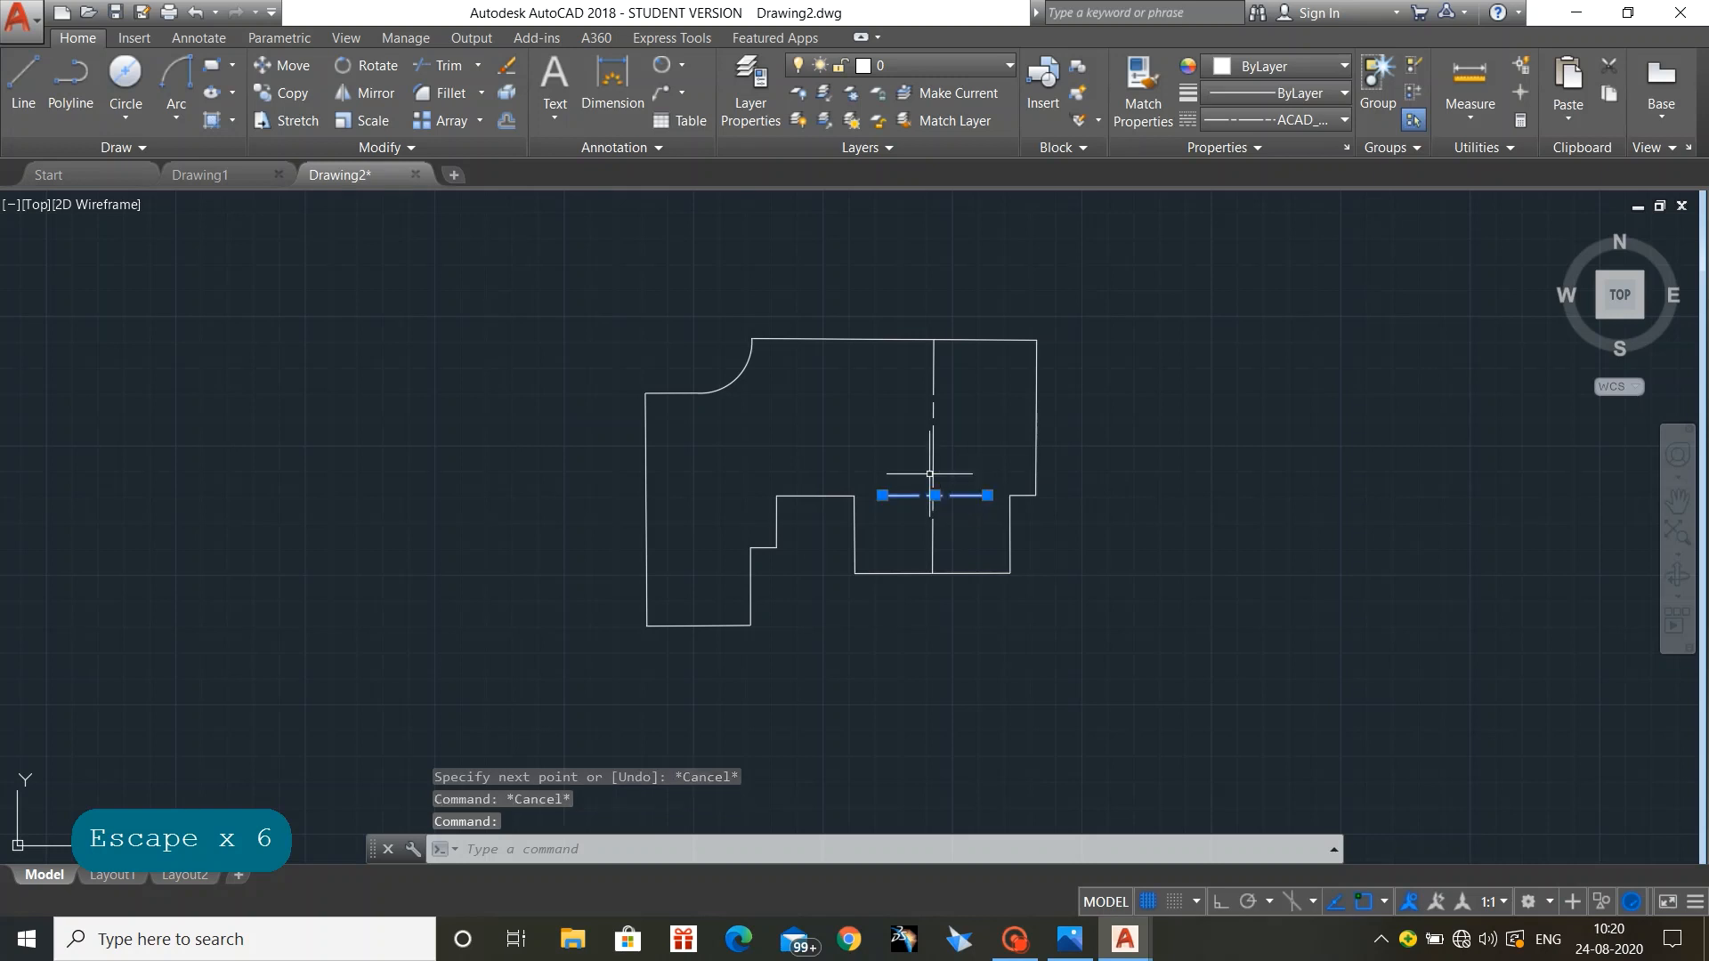
{"action": "left_click", "coordinate": [932, 474]}
{"action": "right_click", "coordinate": [933, 456]}
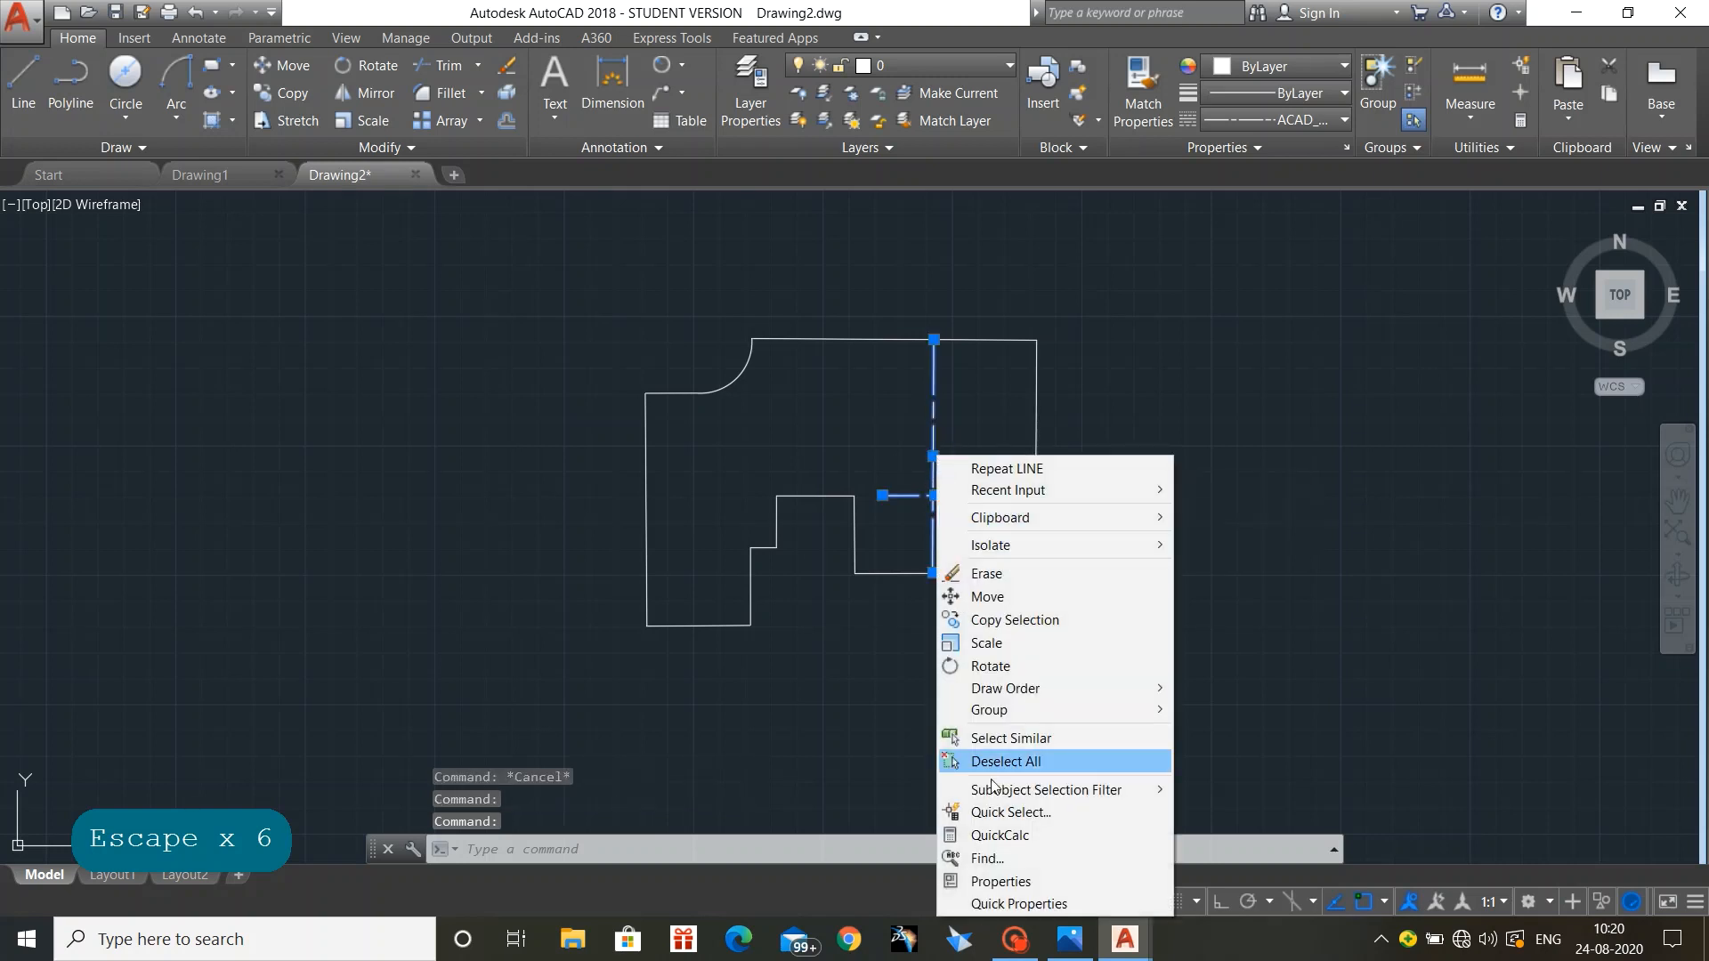
{"action": "left_click", "coordinate": [979, 881]}
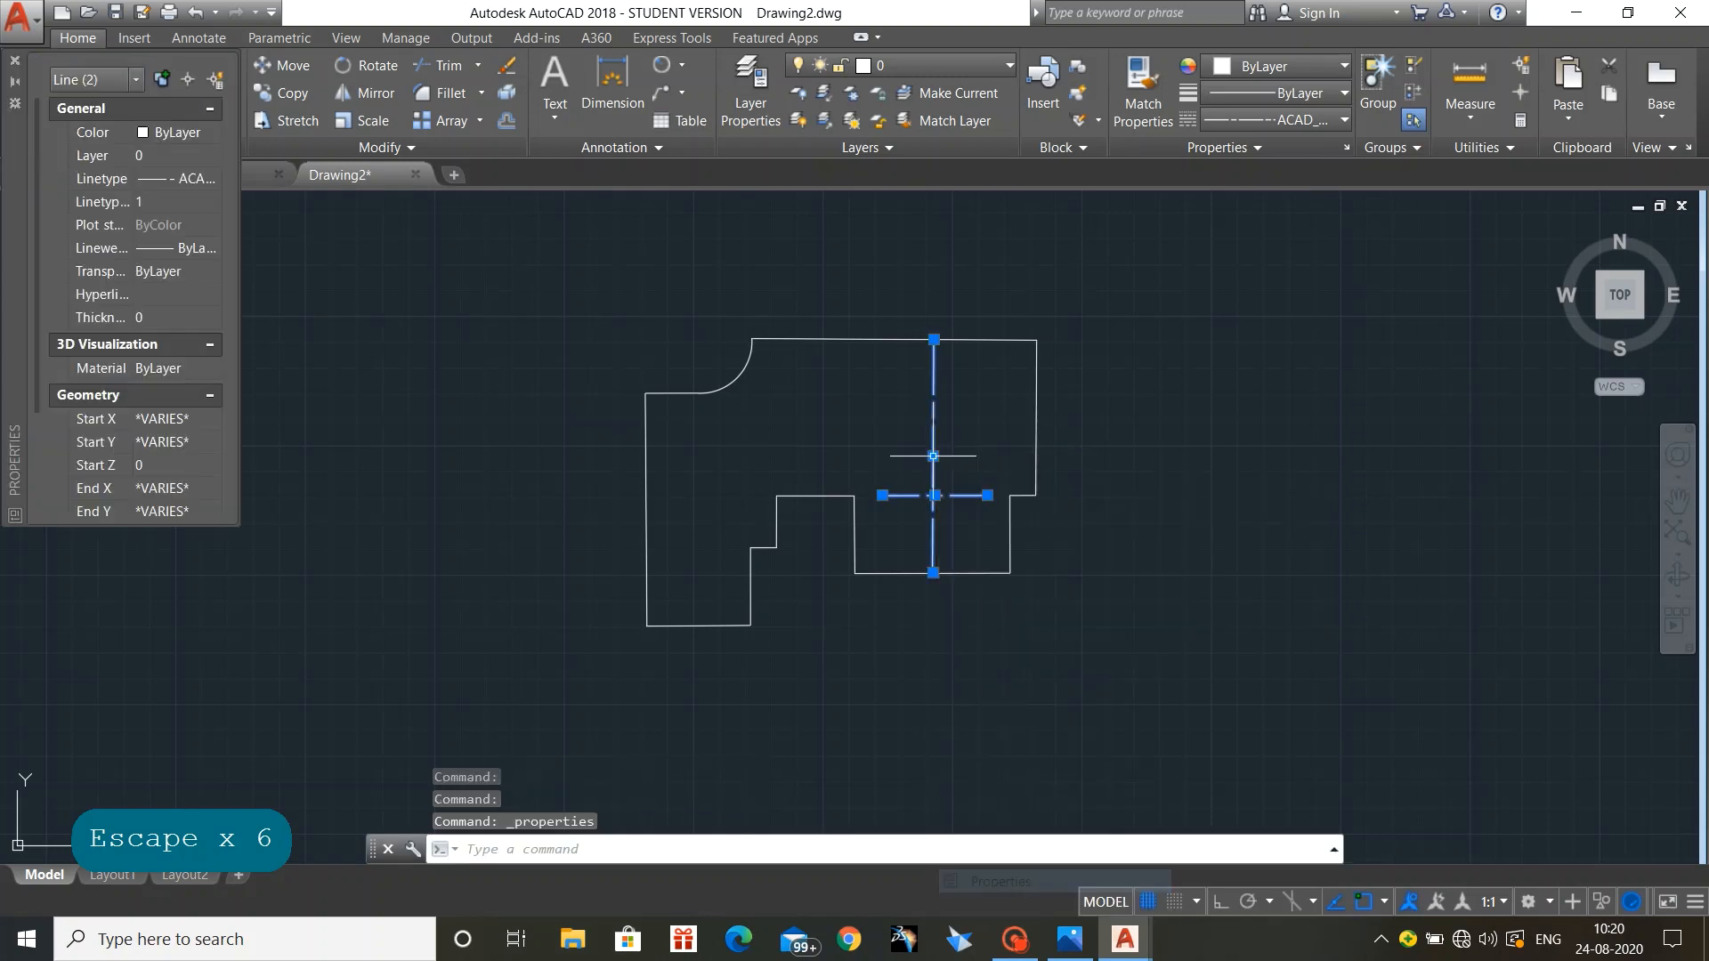
{"action": "left_click", "coordinate": [162, 202]}
{"action": "type", "text": "0.5"}
{"action": "key", "text": "Return"}
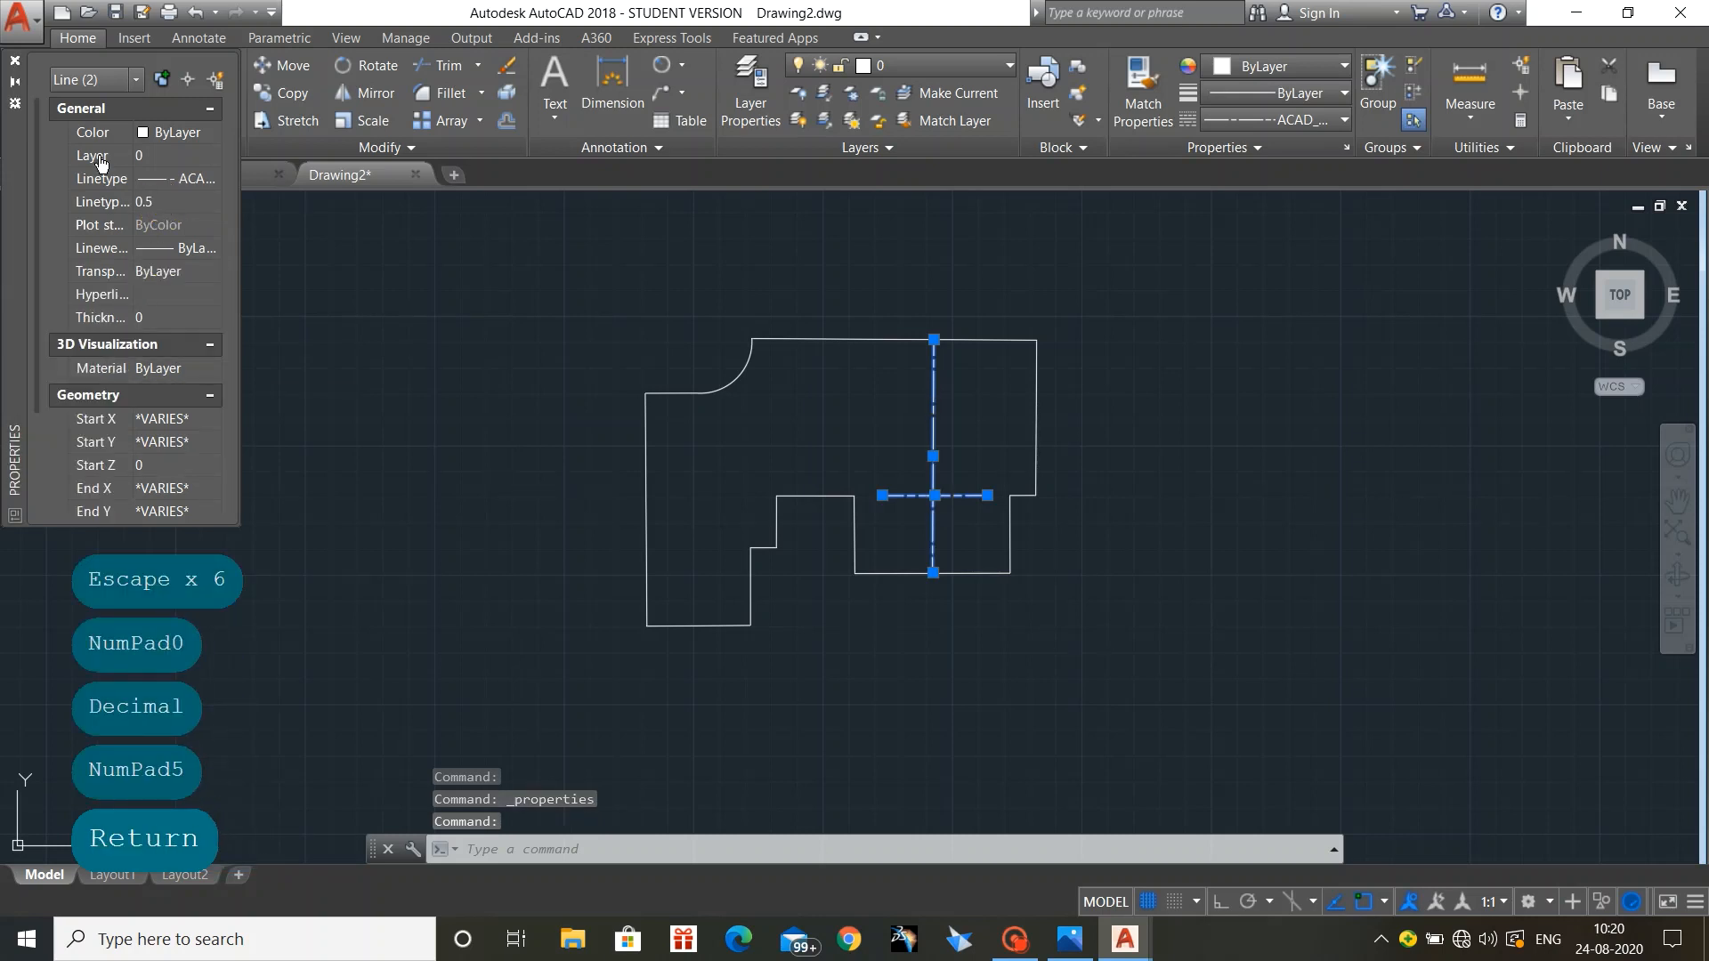
{"action": "left_click", "coordinate": [14, 60]}
{"action": "key", "text": "Escape"}
{"action": "key", "text": "Escape"}
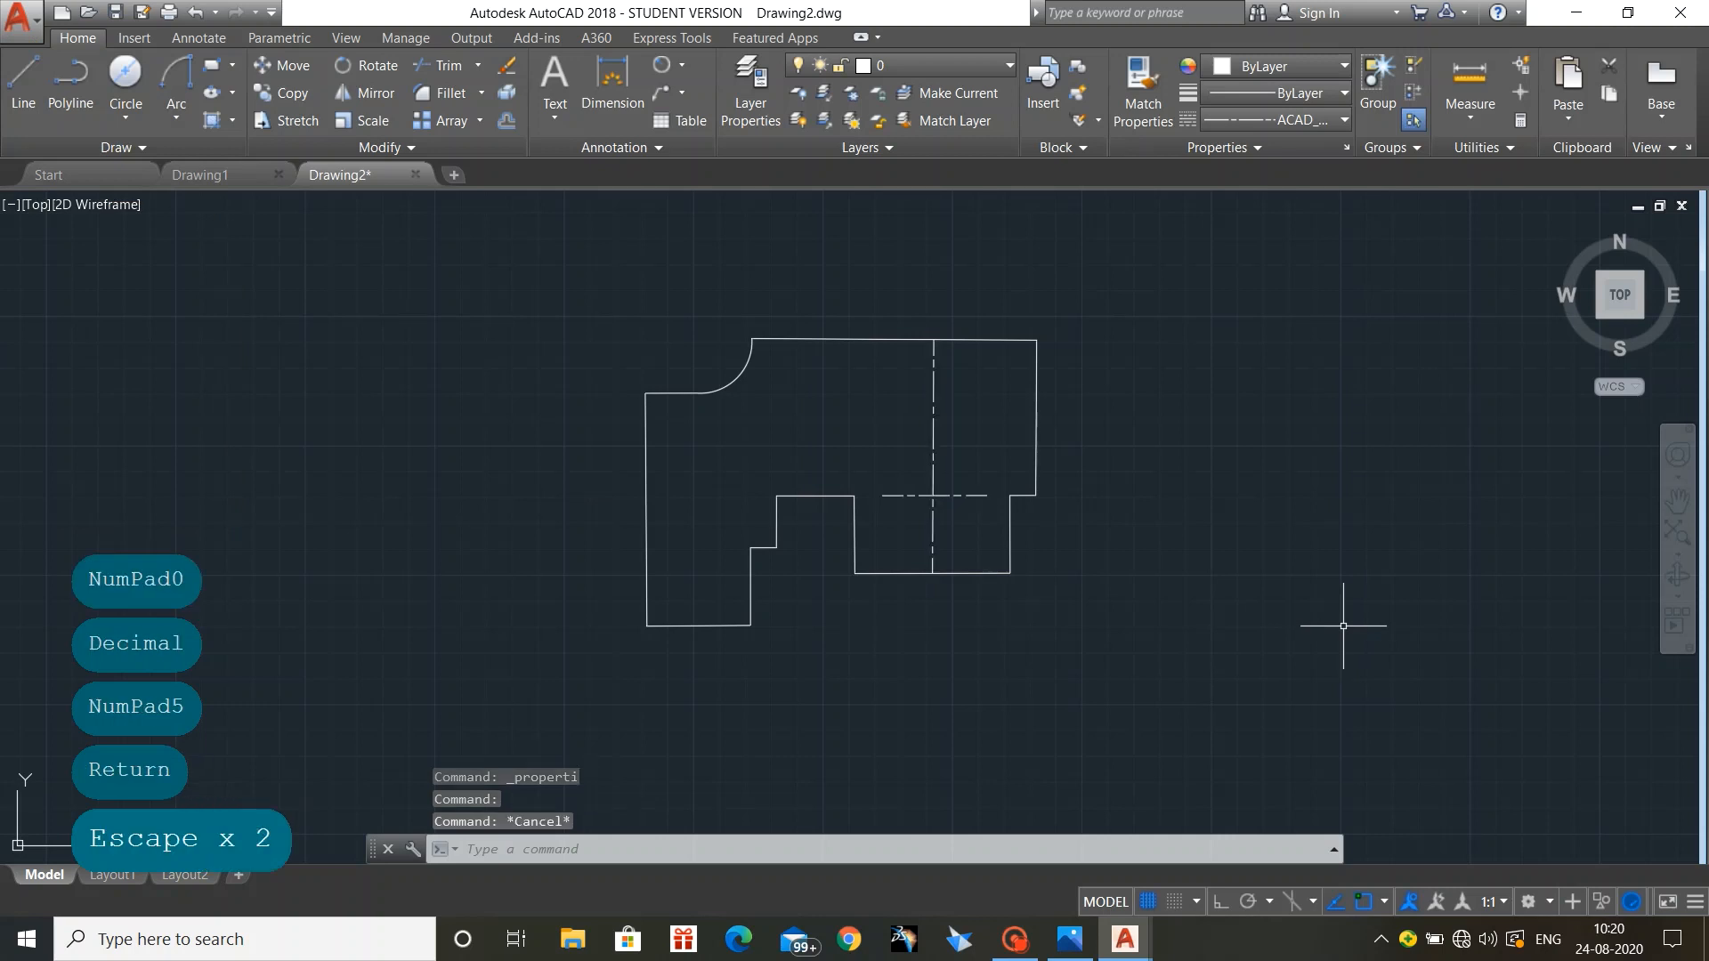
Step: Shorten the vertical centre line from its upper end to about 84 units, stopping just below the plate's upper edge
{"action": "left_click", "coordinate": [934, 473]}
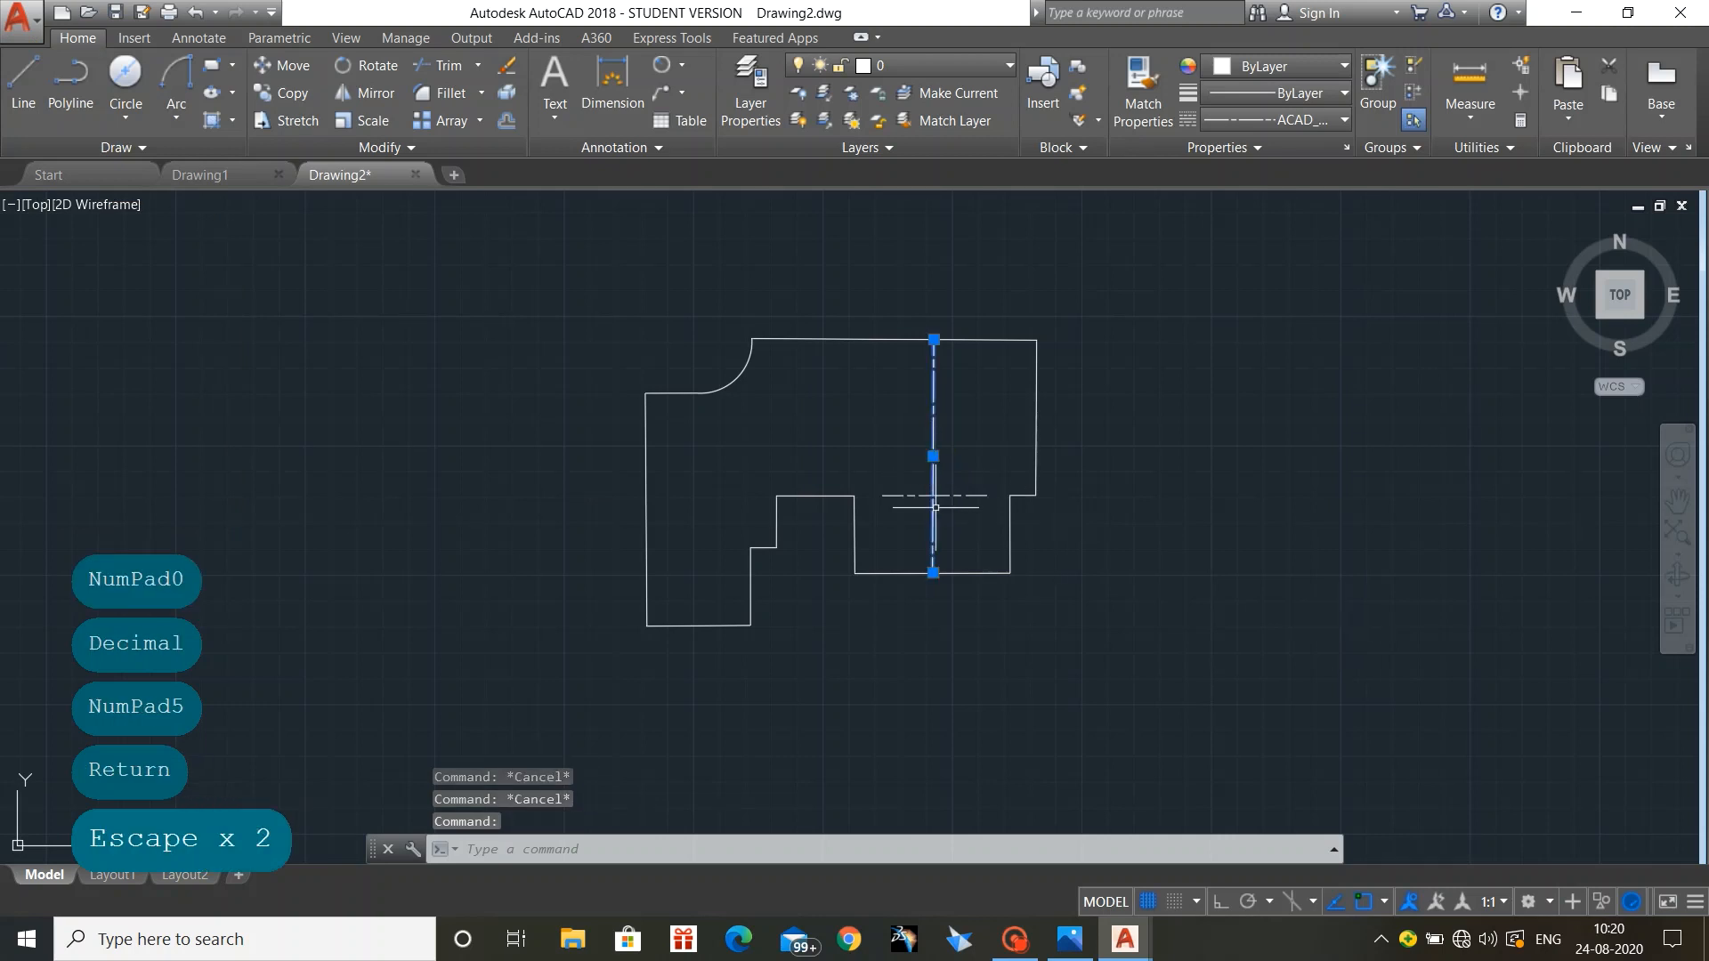
{"action": "left_click", "coordinate": [932, 573]}
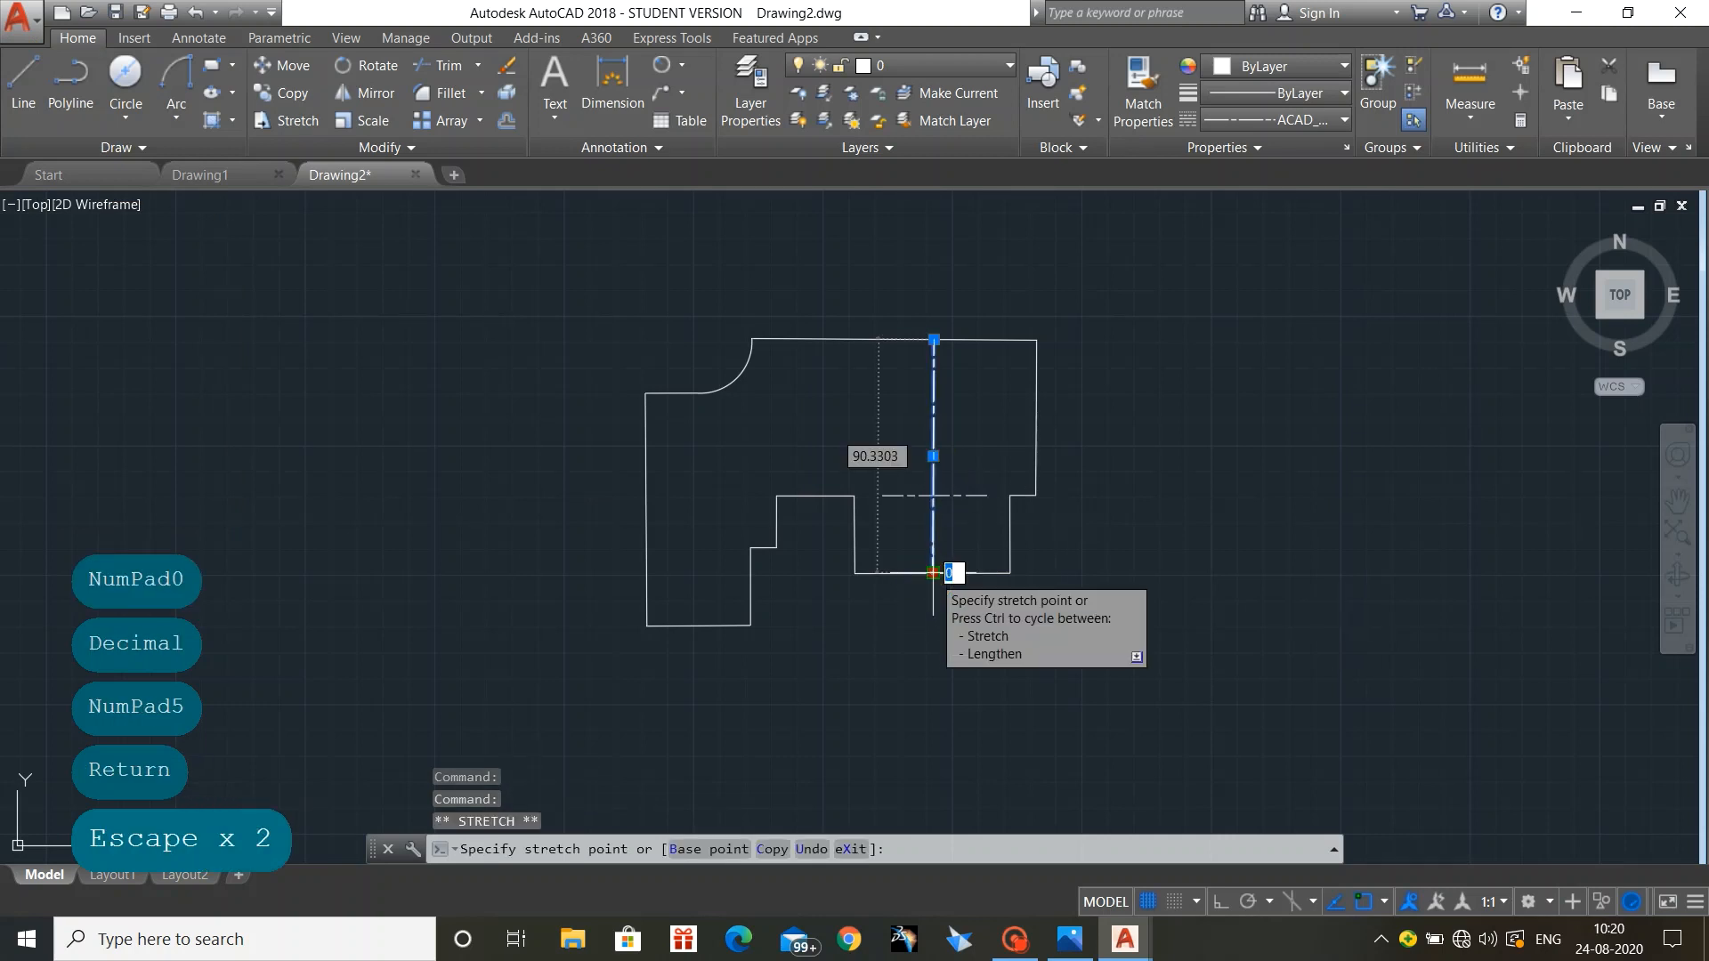
{"action": "left_click", "coordinate": [934, 572]}
{"action": "left_click", "coordinate": [933, 339]}
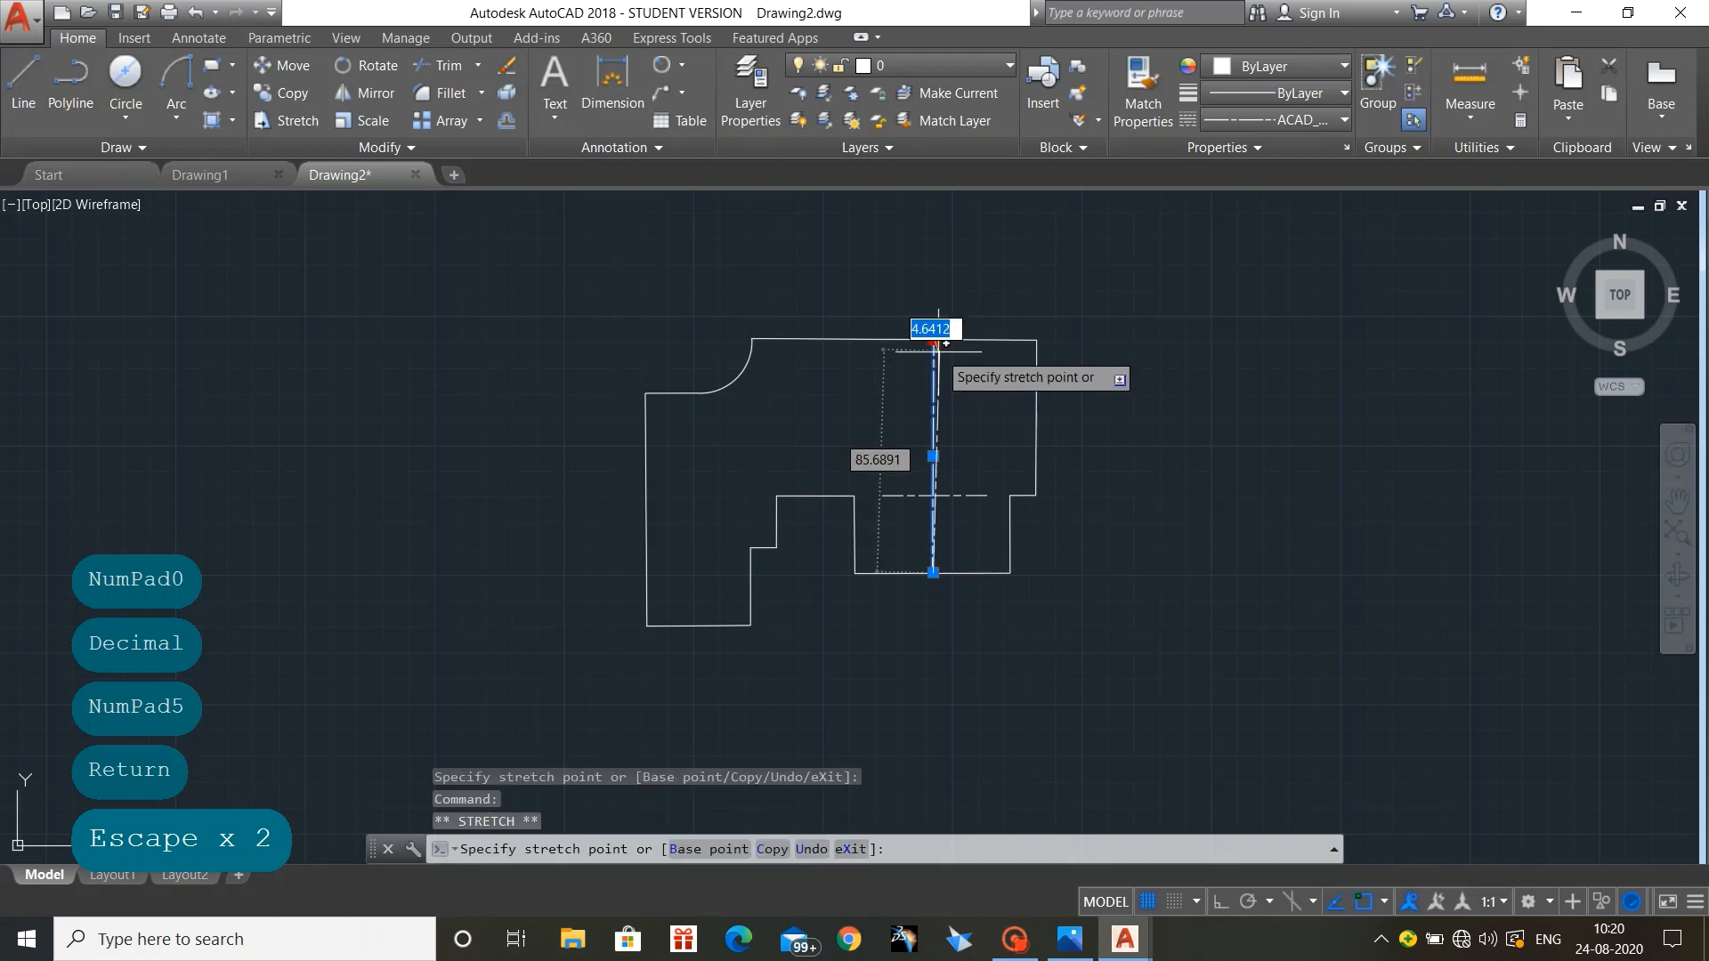
{"action": "left_click", "coordinate": [933, 356]}
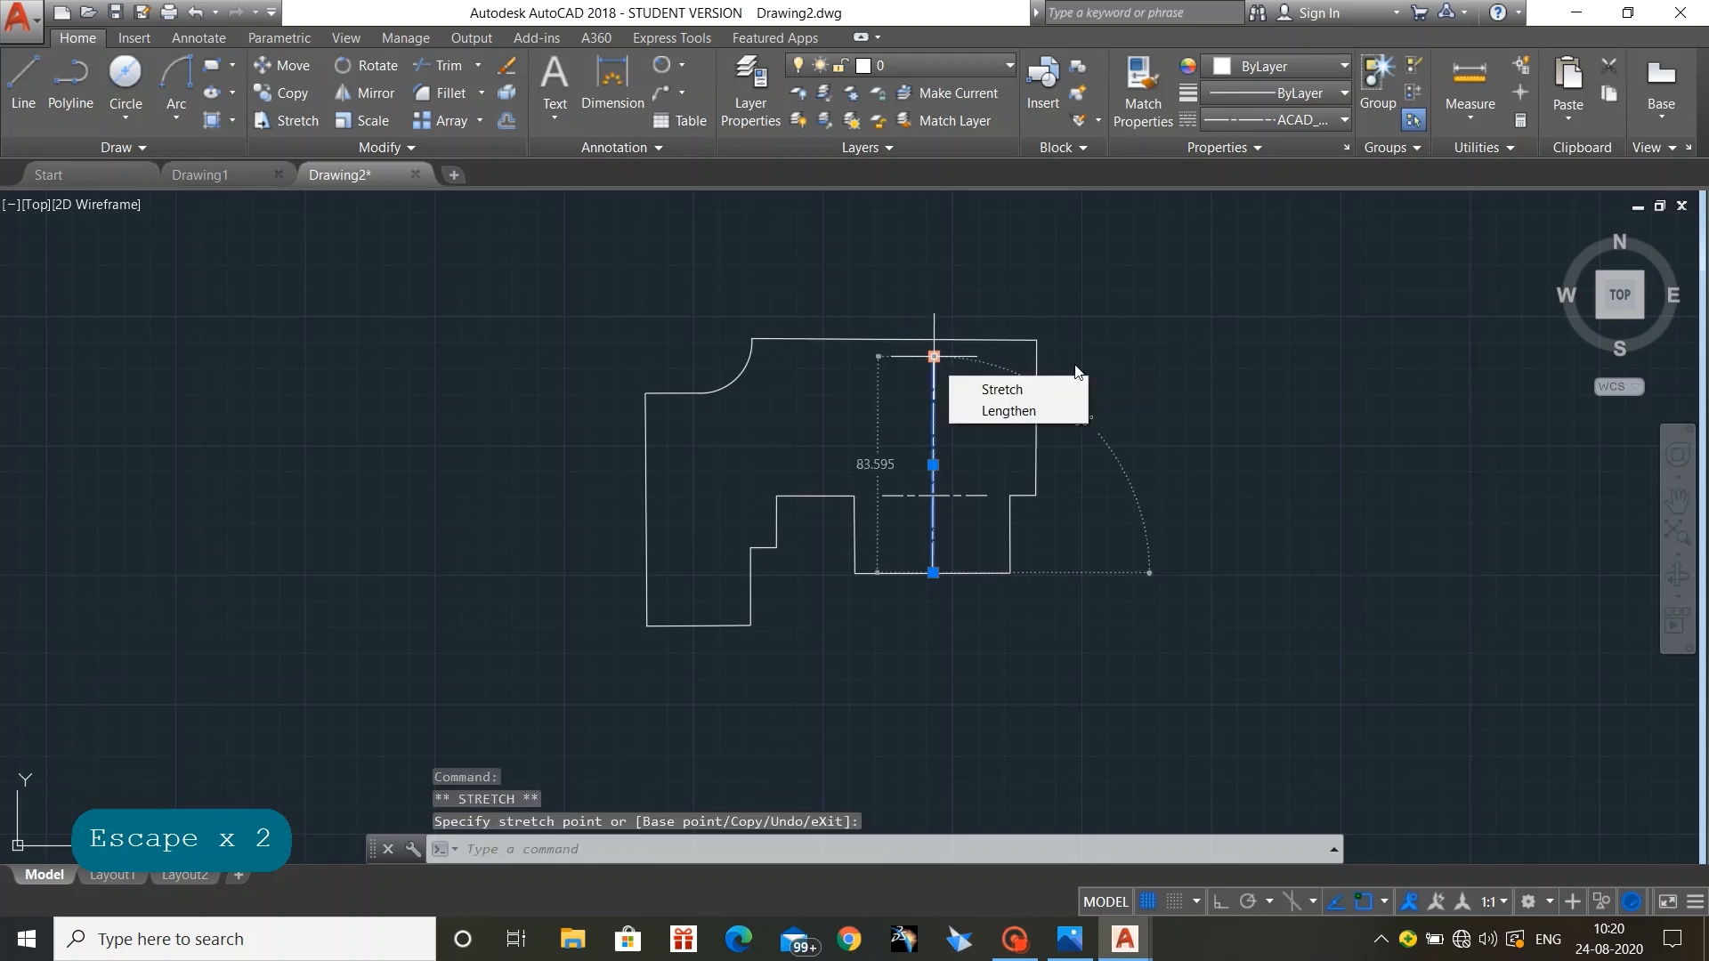
{"action": "key", "text": "Escape"}
{"action": "key", "text": "Escape"}
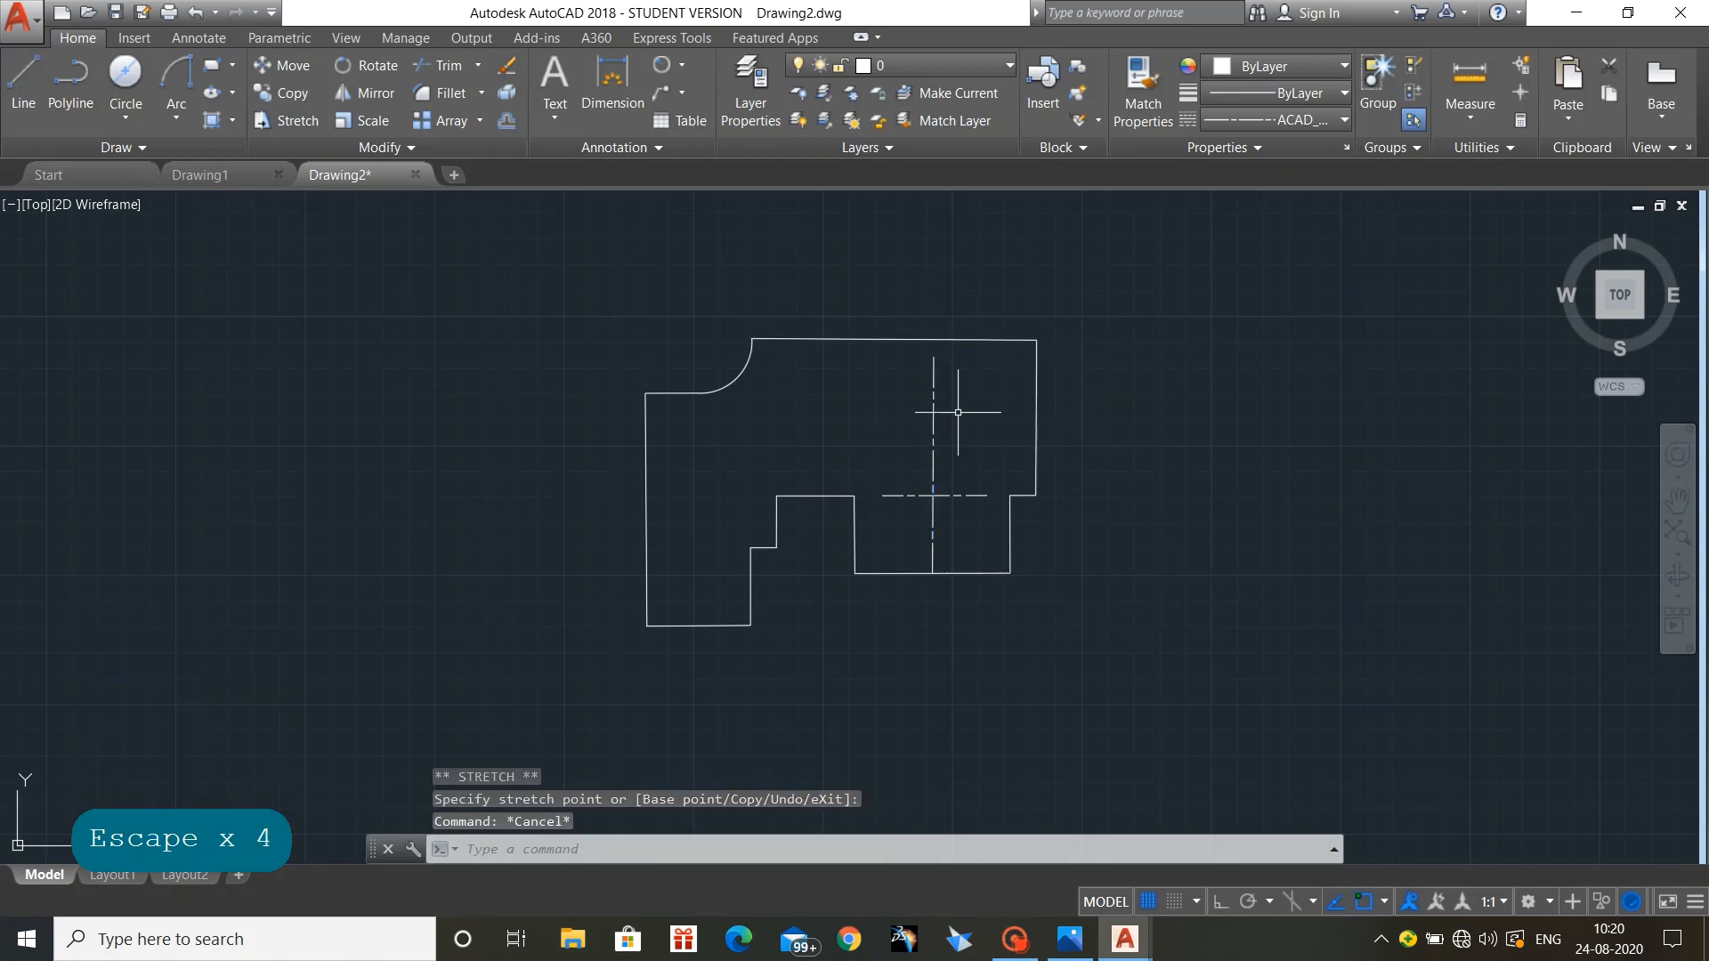
Step: Shorten the vertical centre line from its lower end so it stops just above the lower right horizontal edge
{"action": "left_click", "coordinate": [931, 446]}
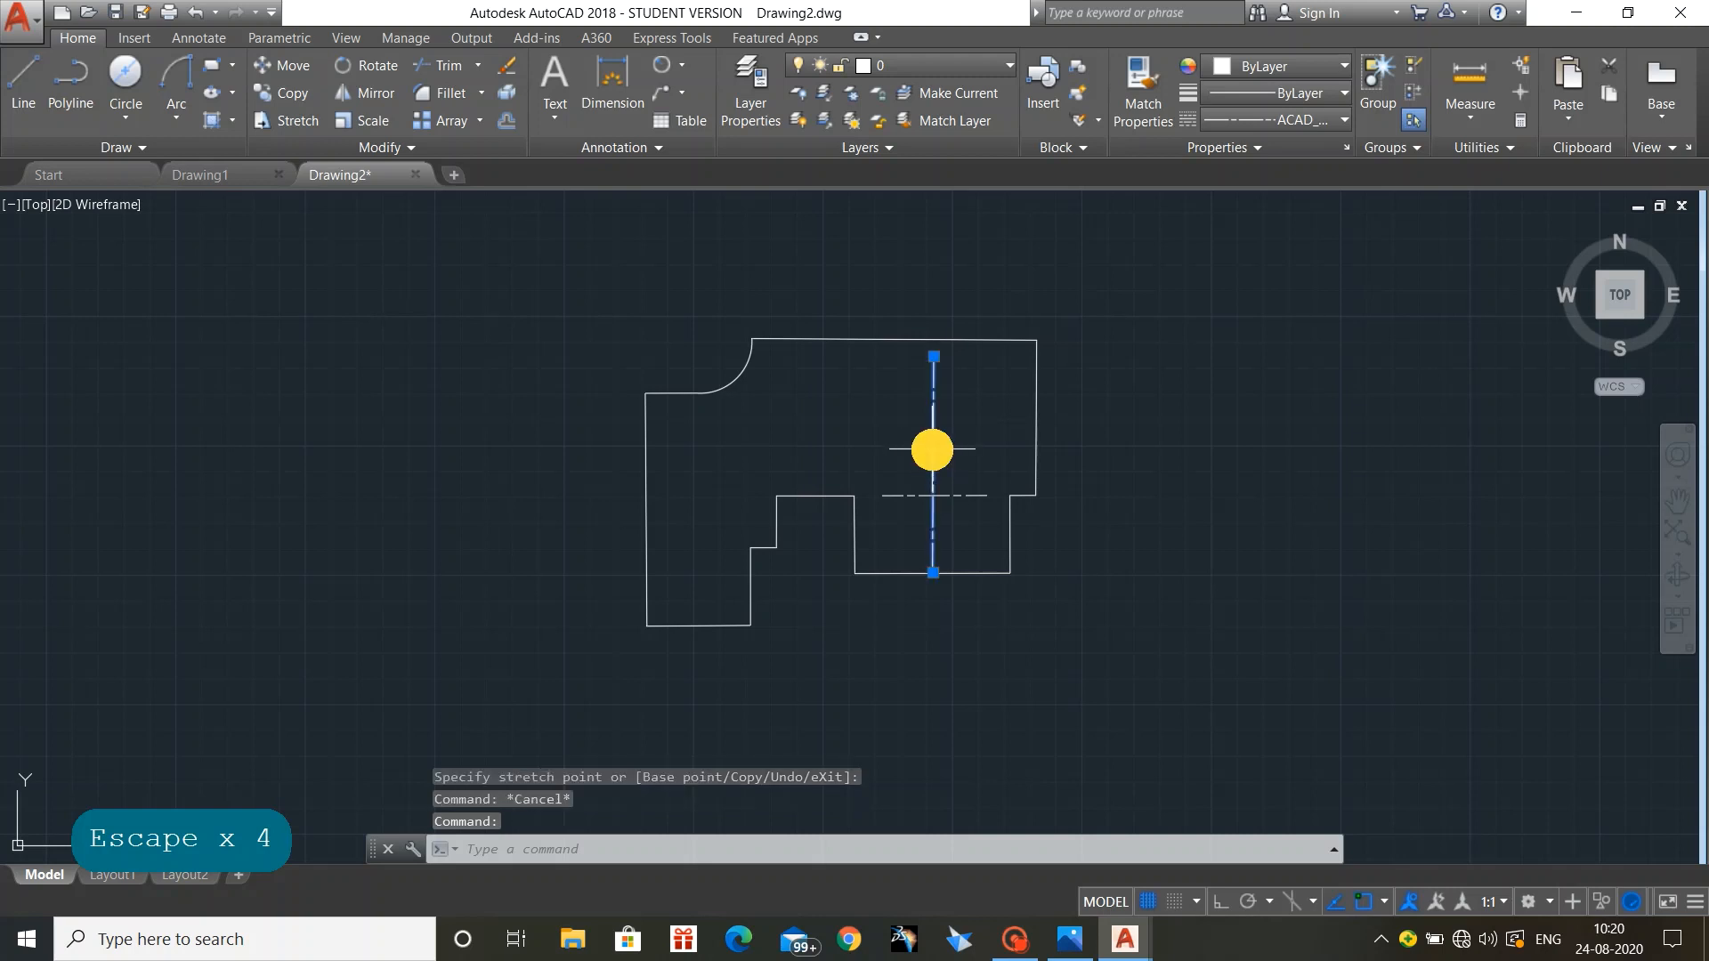
{"action": "left_click", "coordinate": [932, 573]}
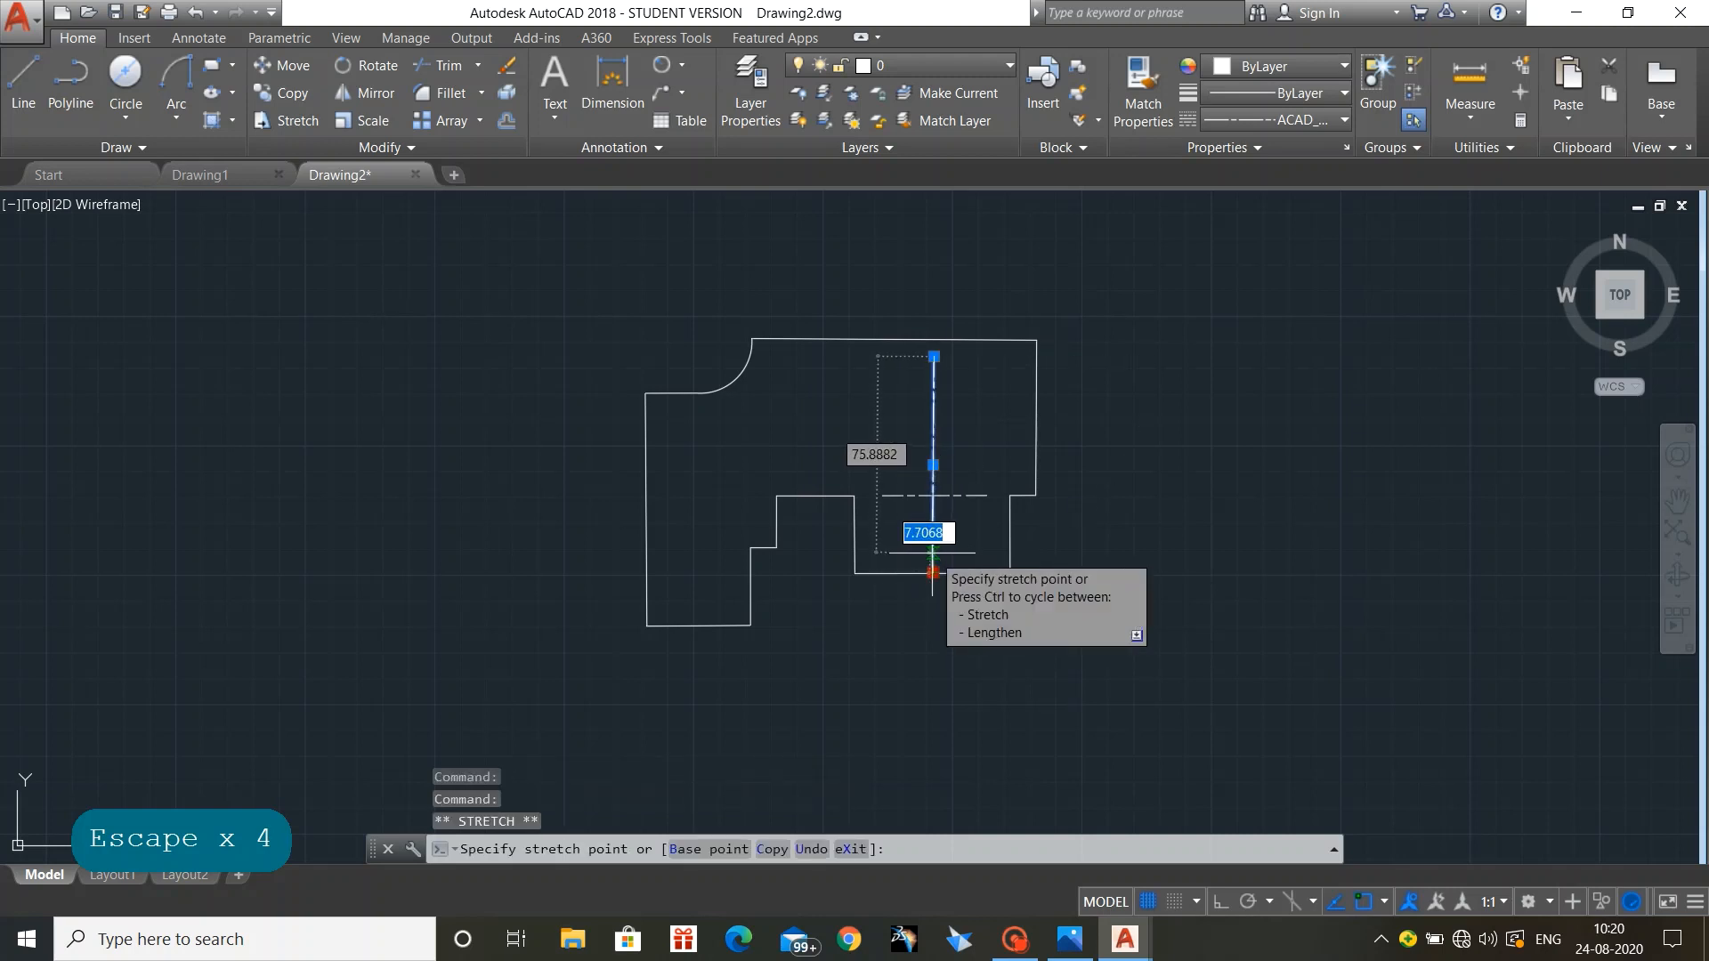
{"action": "key", "text": "Escape"}
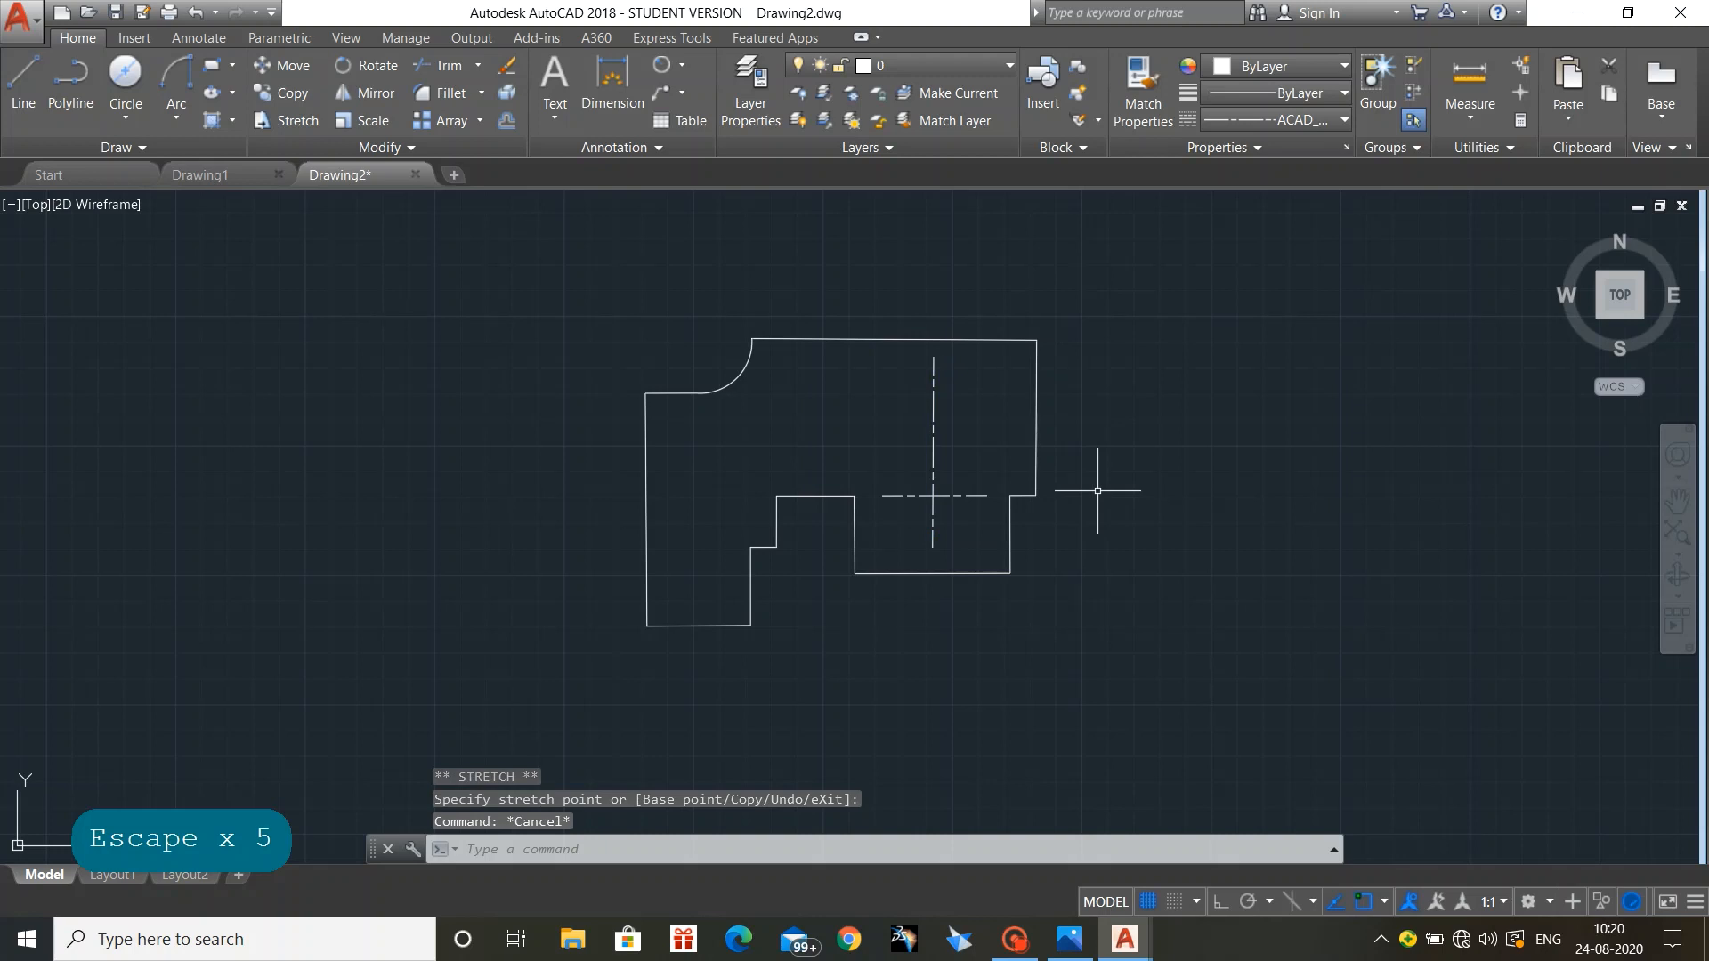
Step: Draw a circle of diameter 40 at the centre lines' intersection with the ByLayer linetype, and check it against the reference image
{"action": "left_click", "coordinate": [125, 78]}
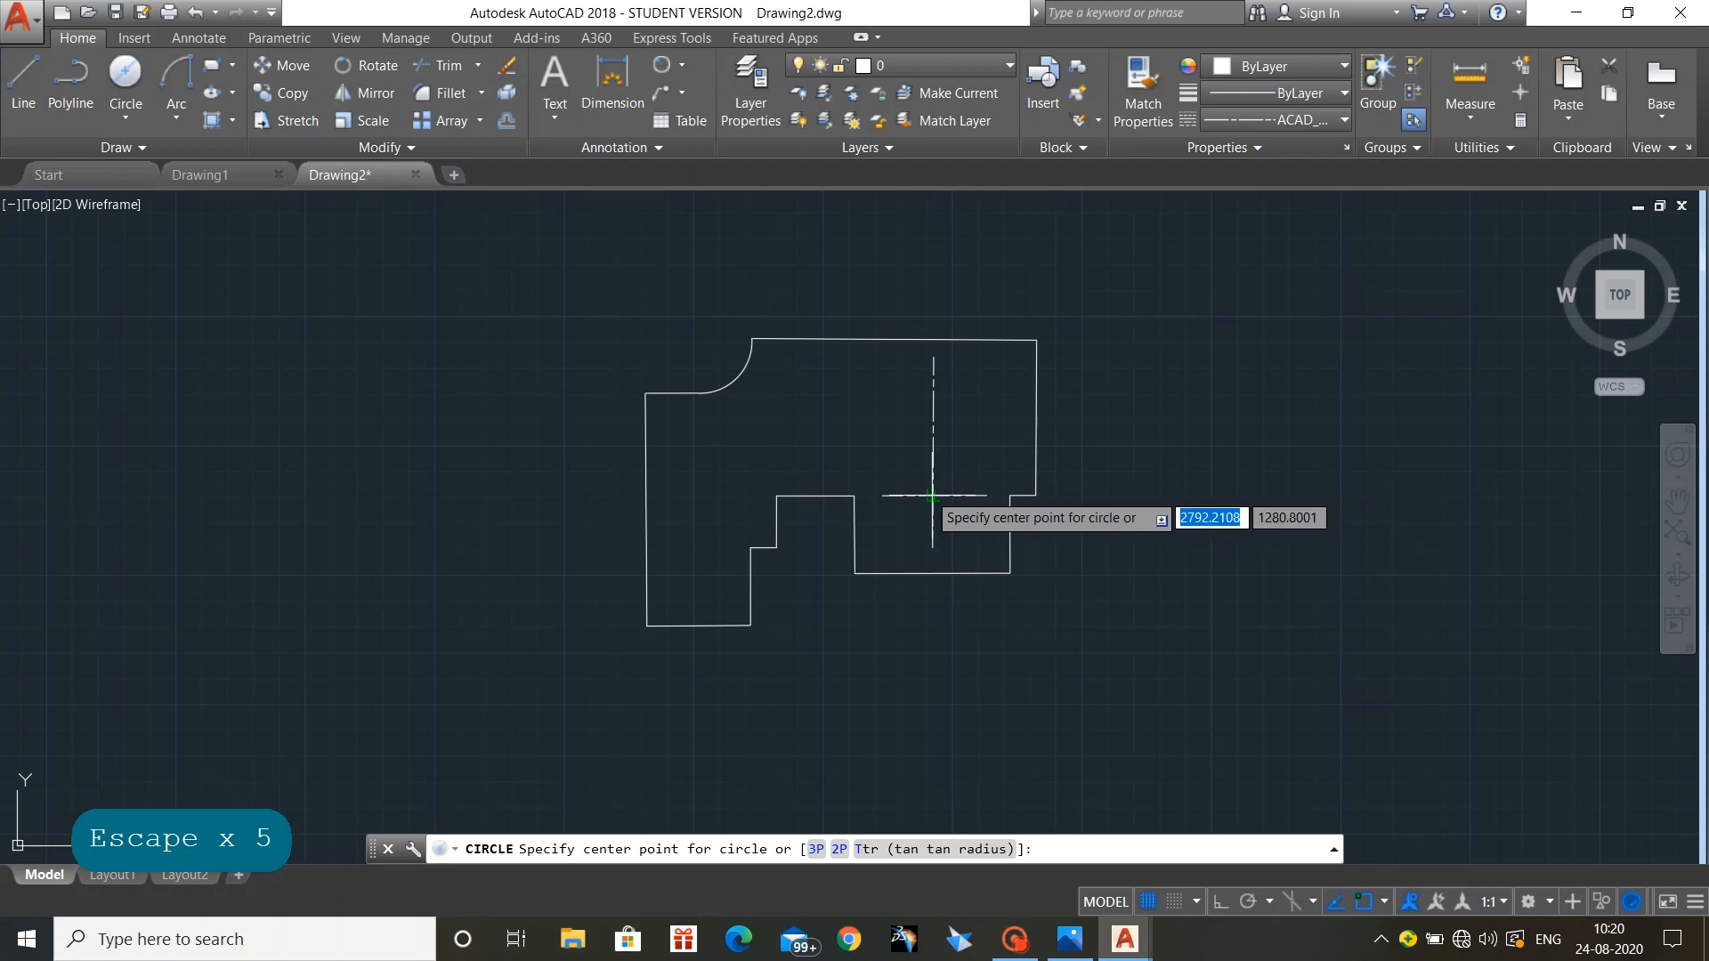
{"action": "left_click", "coordinate": [932, 495]}
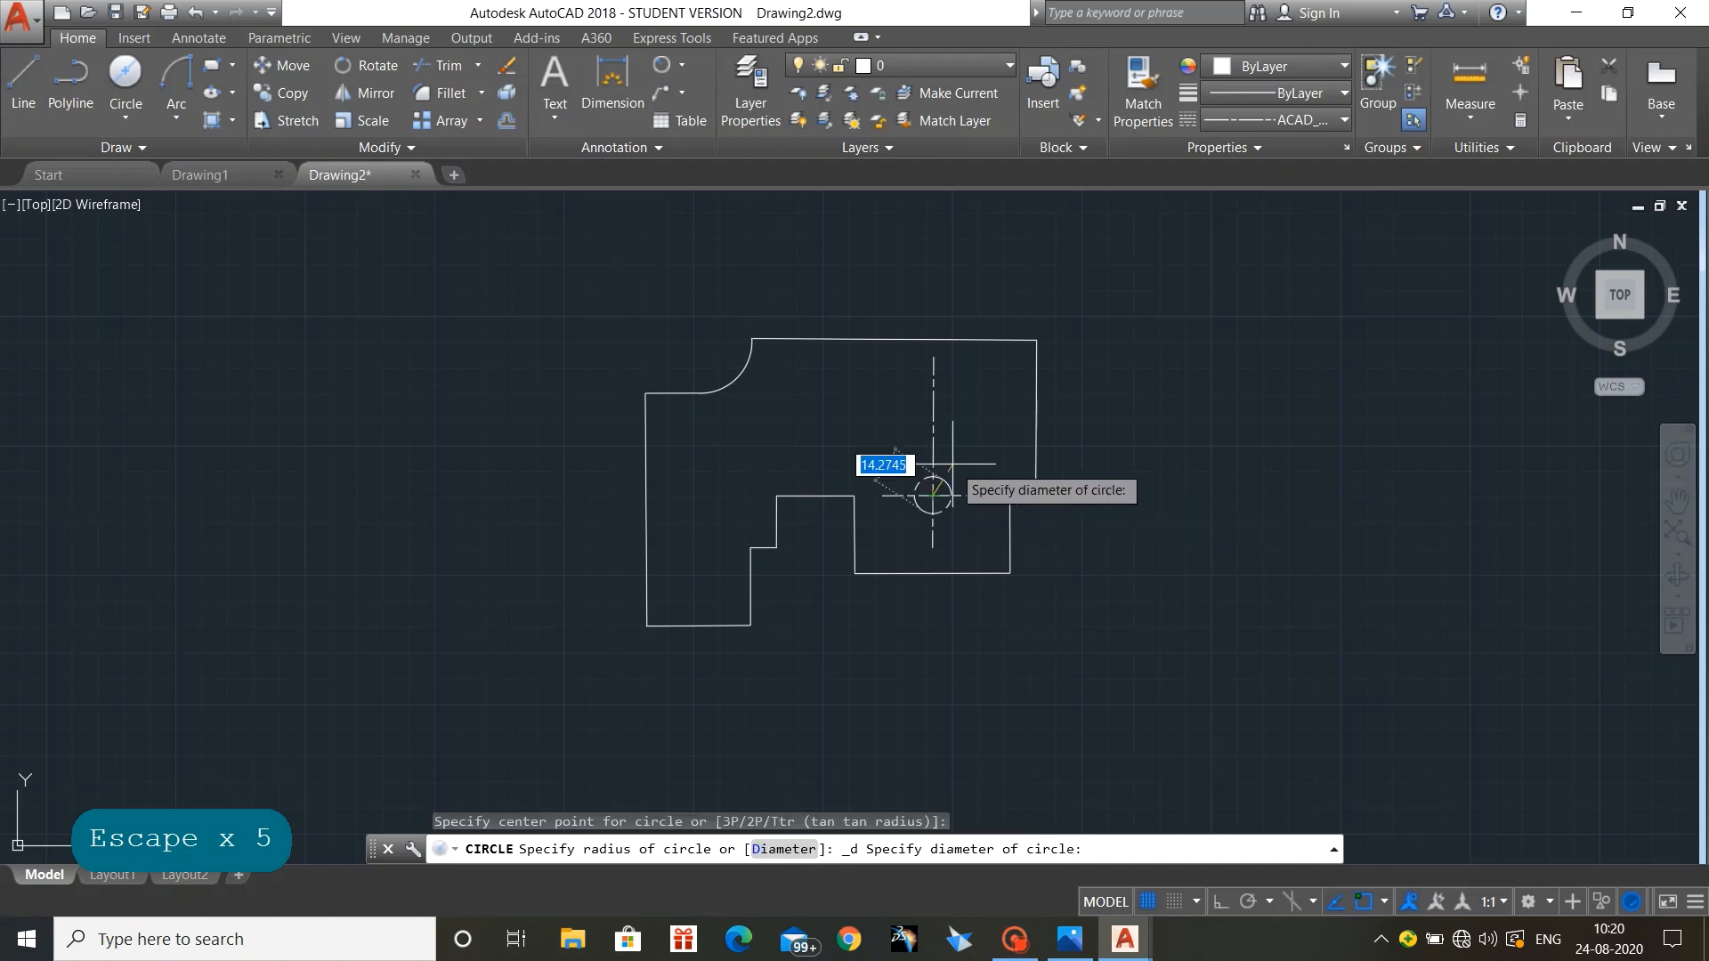
{"action": "left_click", "coordinate": [1285, 121]}
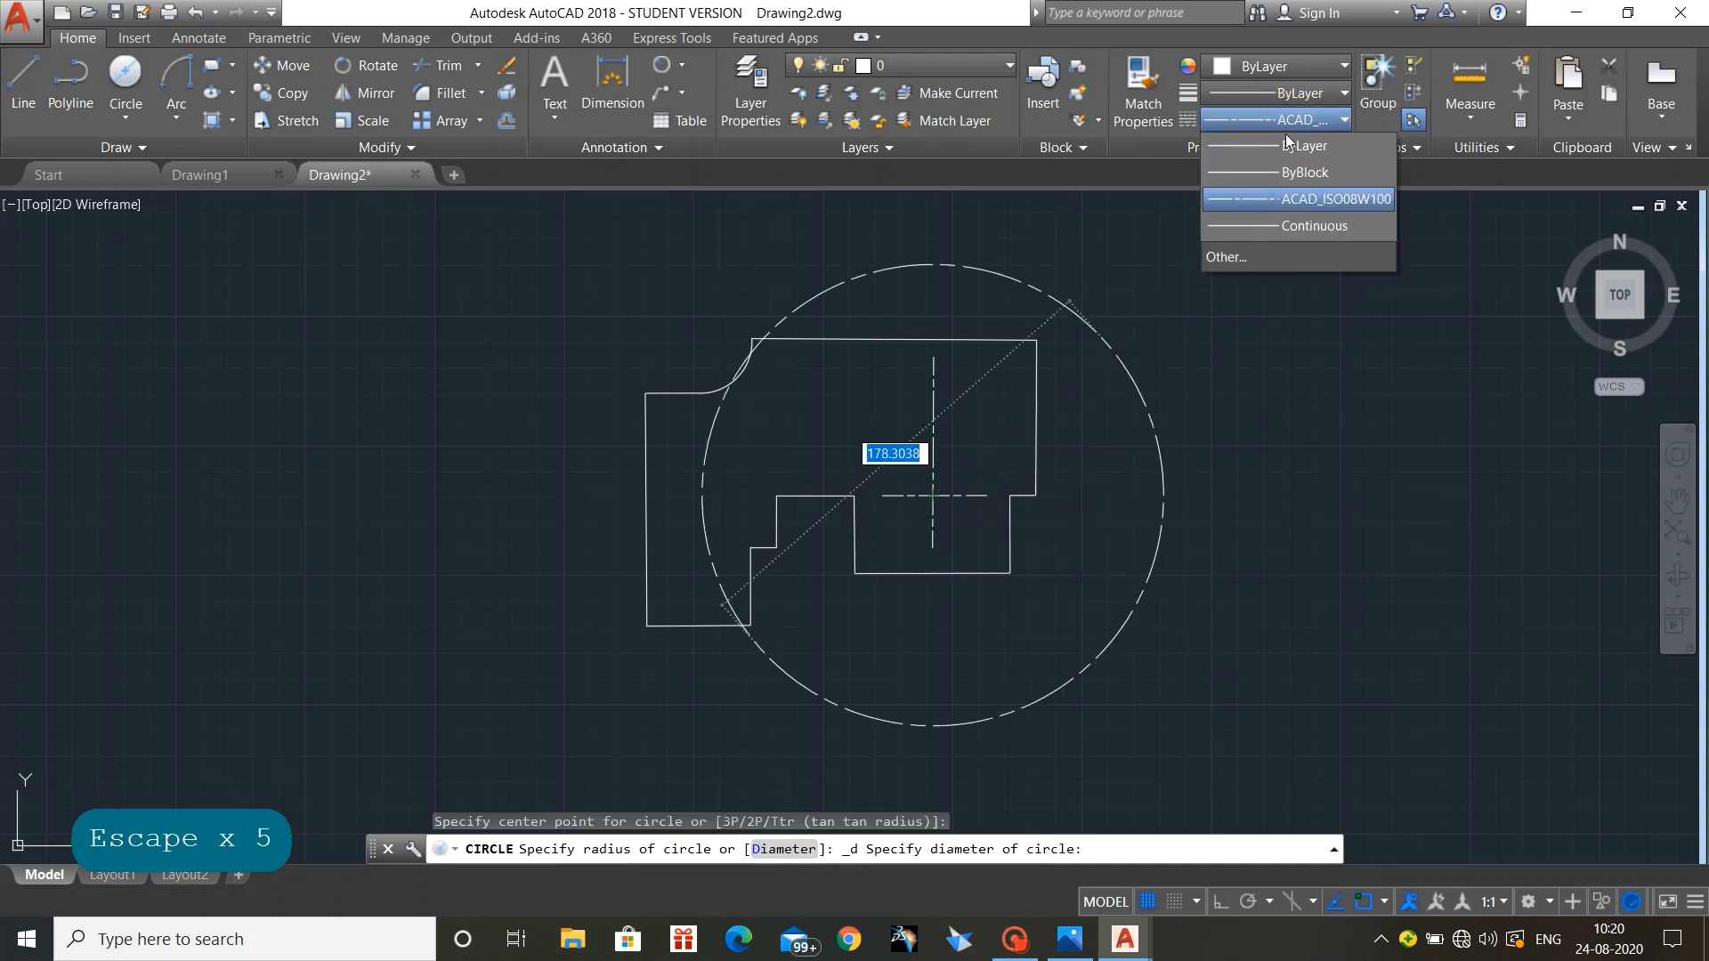
{"action": "left_click", "coordinate": [1285, 144]}
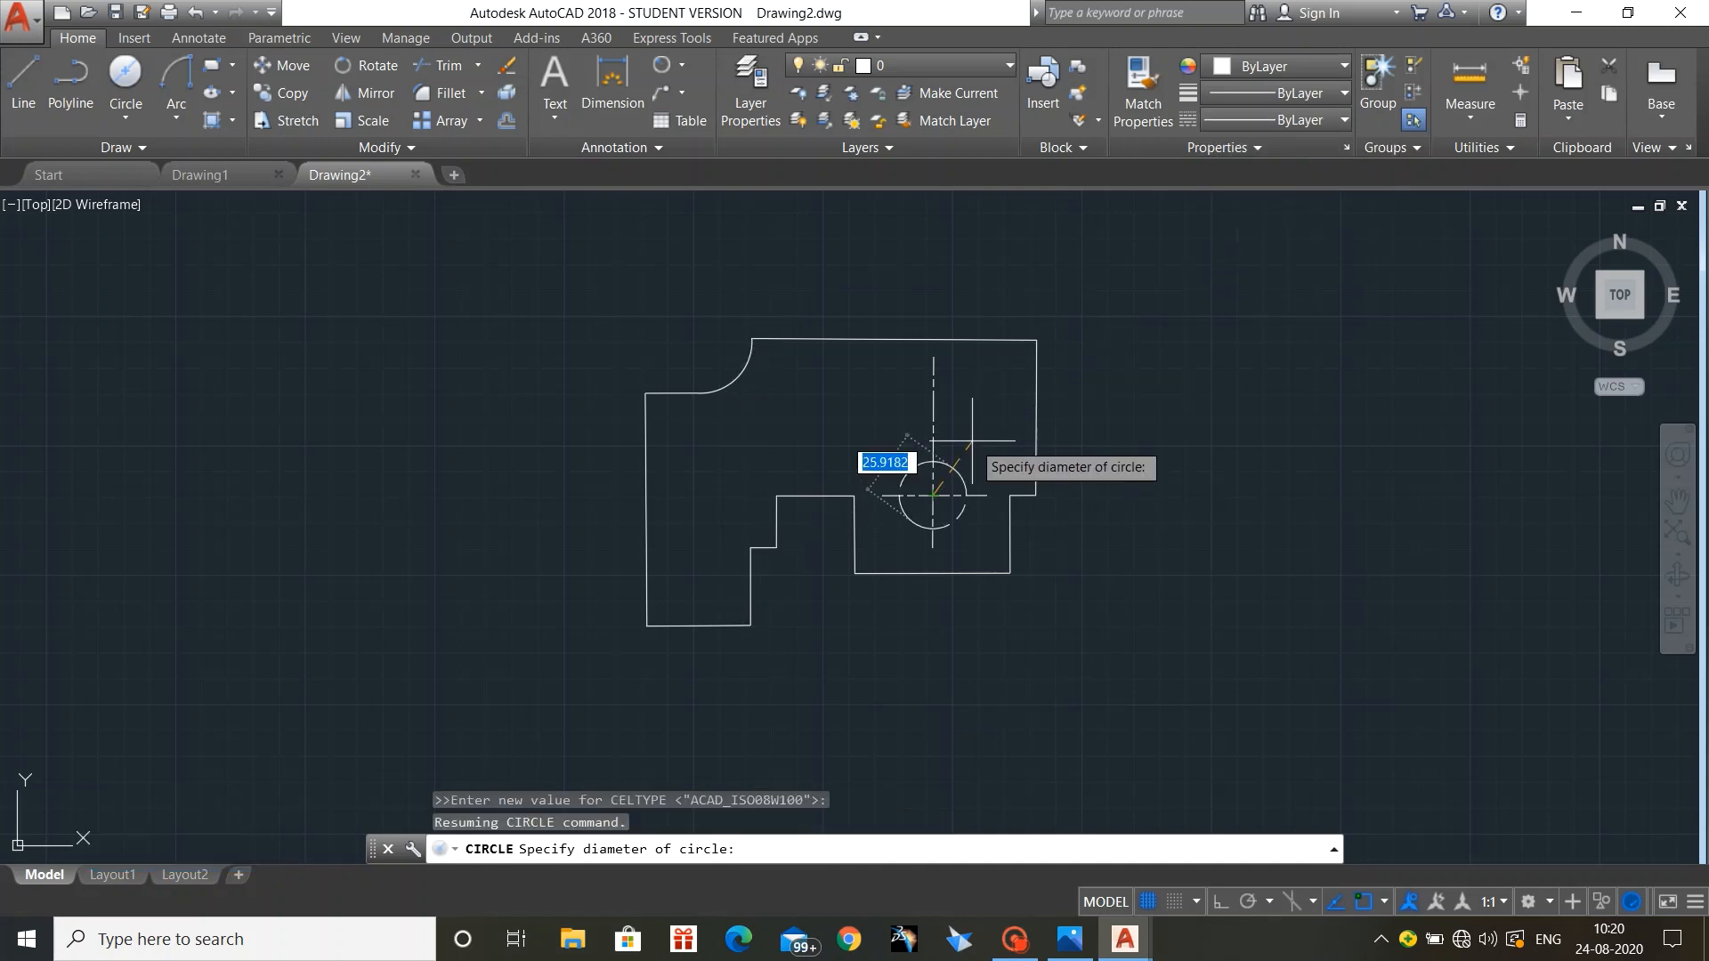
{"action": "type", "text": "40"}
{"action": "key", "text": "Return"}
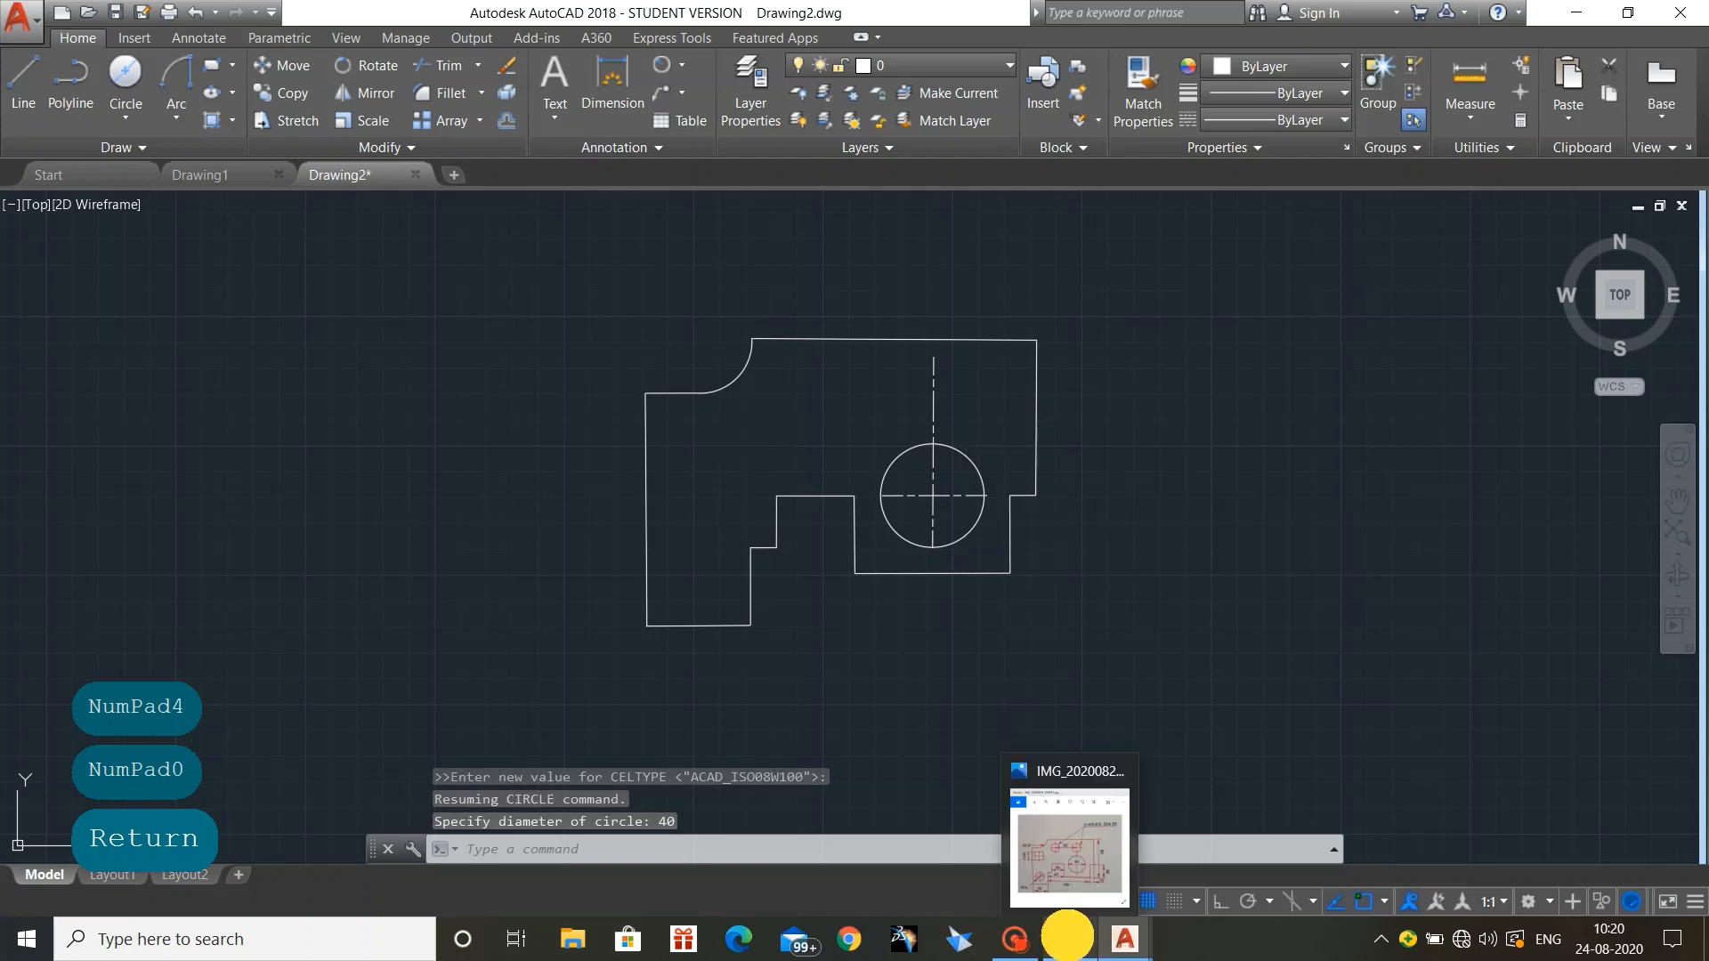
{"action": "left_click", "coordinate": [1069, 939]}
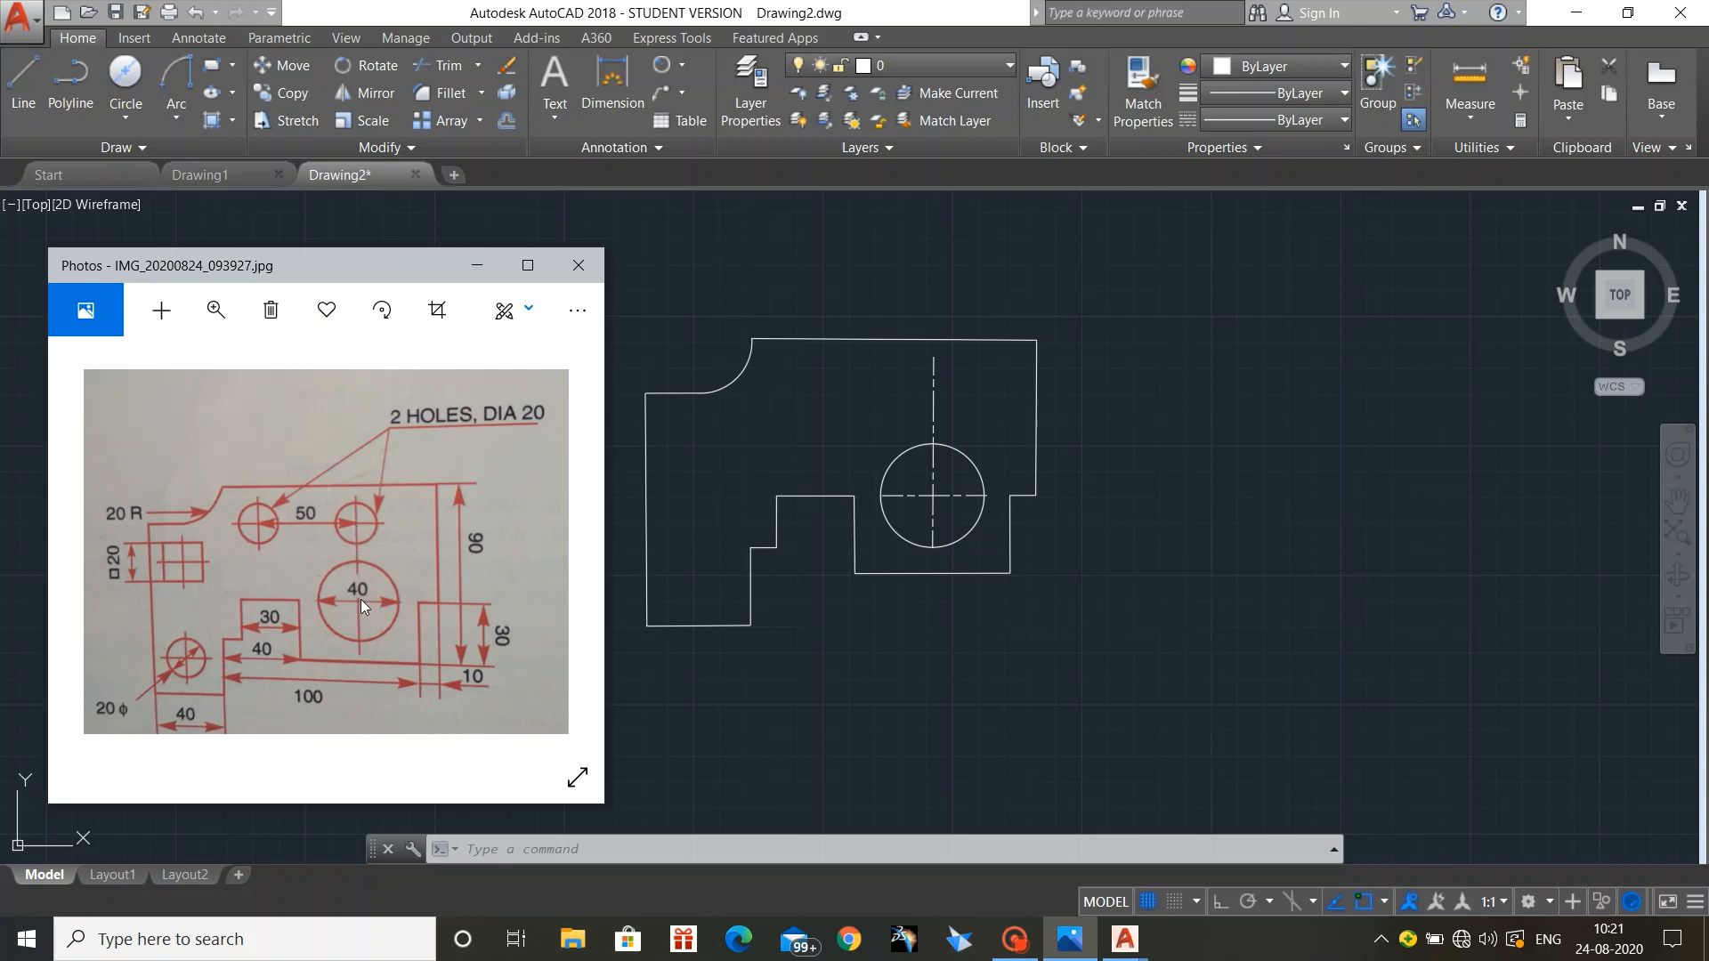
{"action": "left_click", "coordinate": [479, 265]}
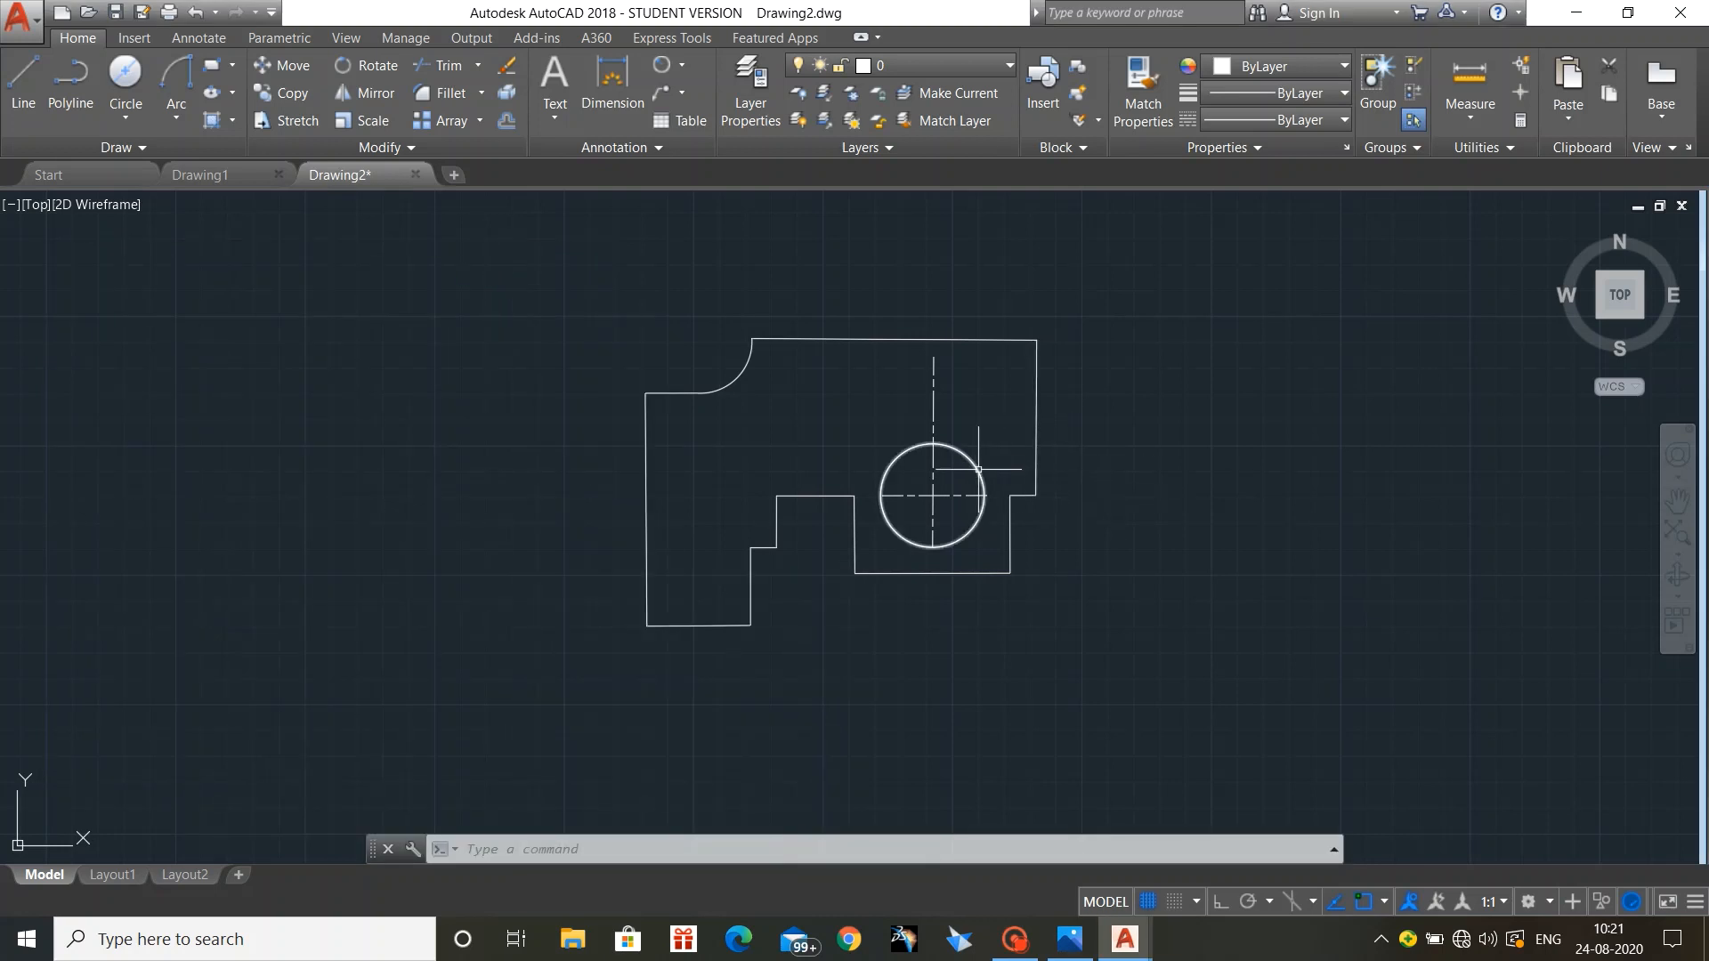
Step: Try stretching the horizontal centre line's right end to the notched edge's corner, and undo the stretch
{"action": "left_click", "coordinate": [962, 495]}
{"action": "left_click", "coordinate": [1001, 495]}
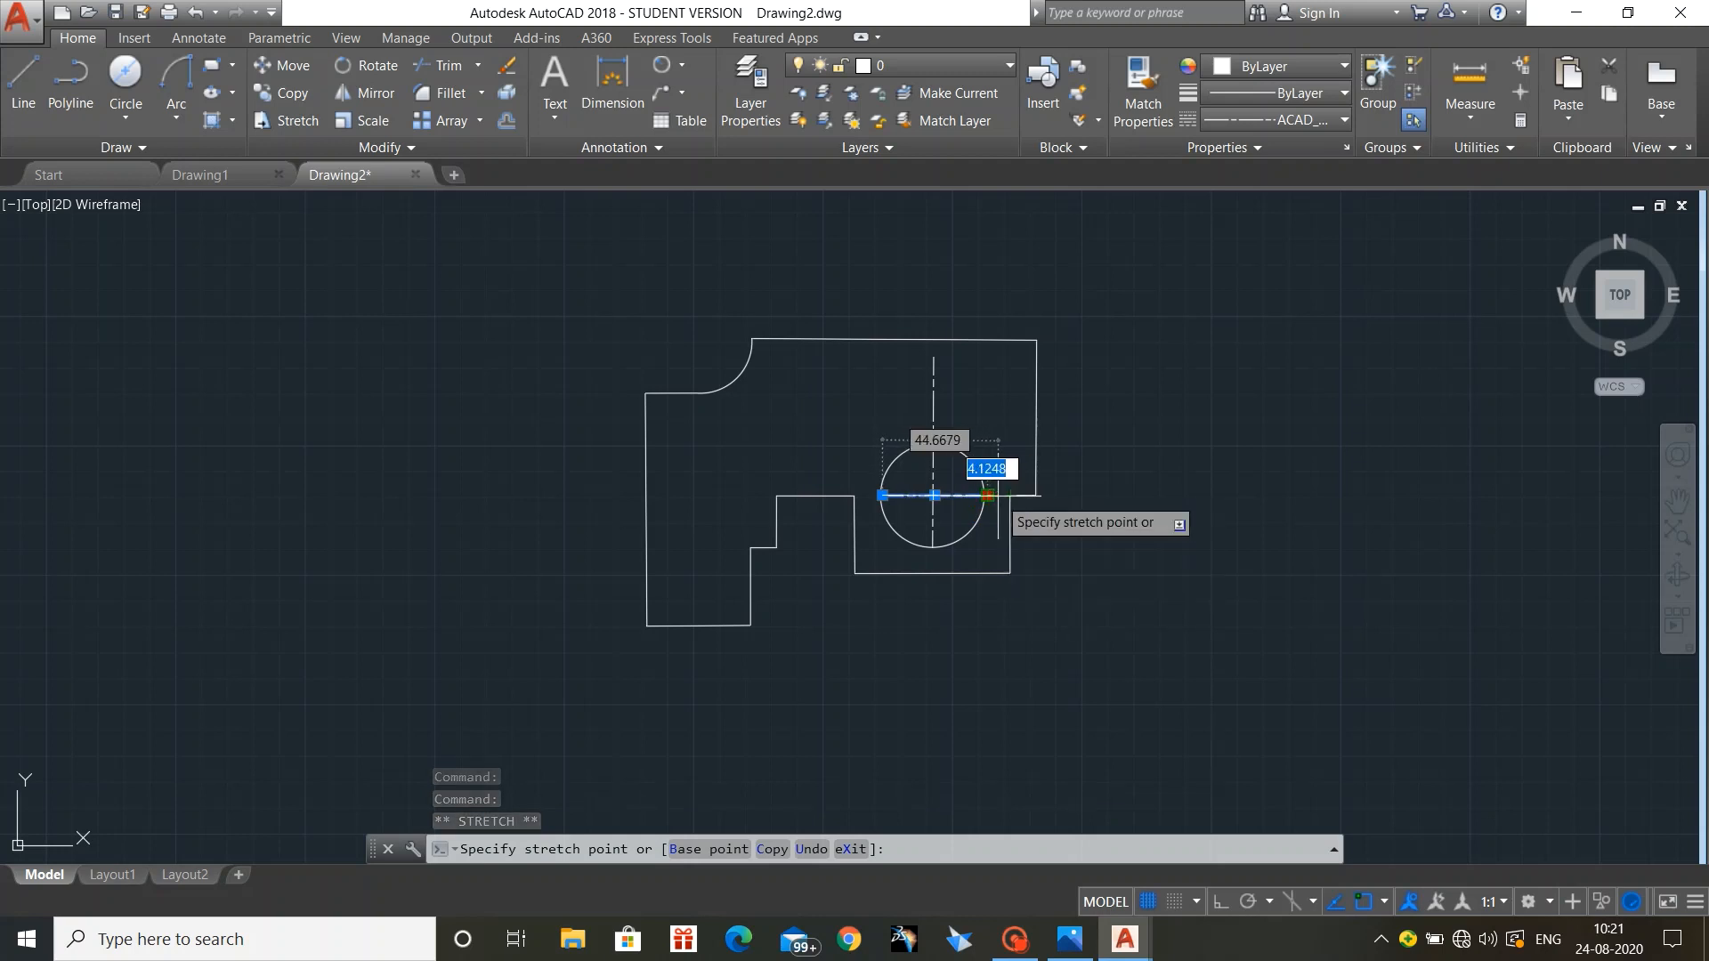
{"action": "left_click", "coordinate": [1010, 495]}
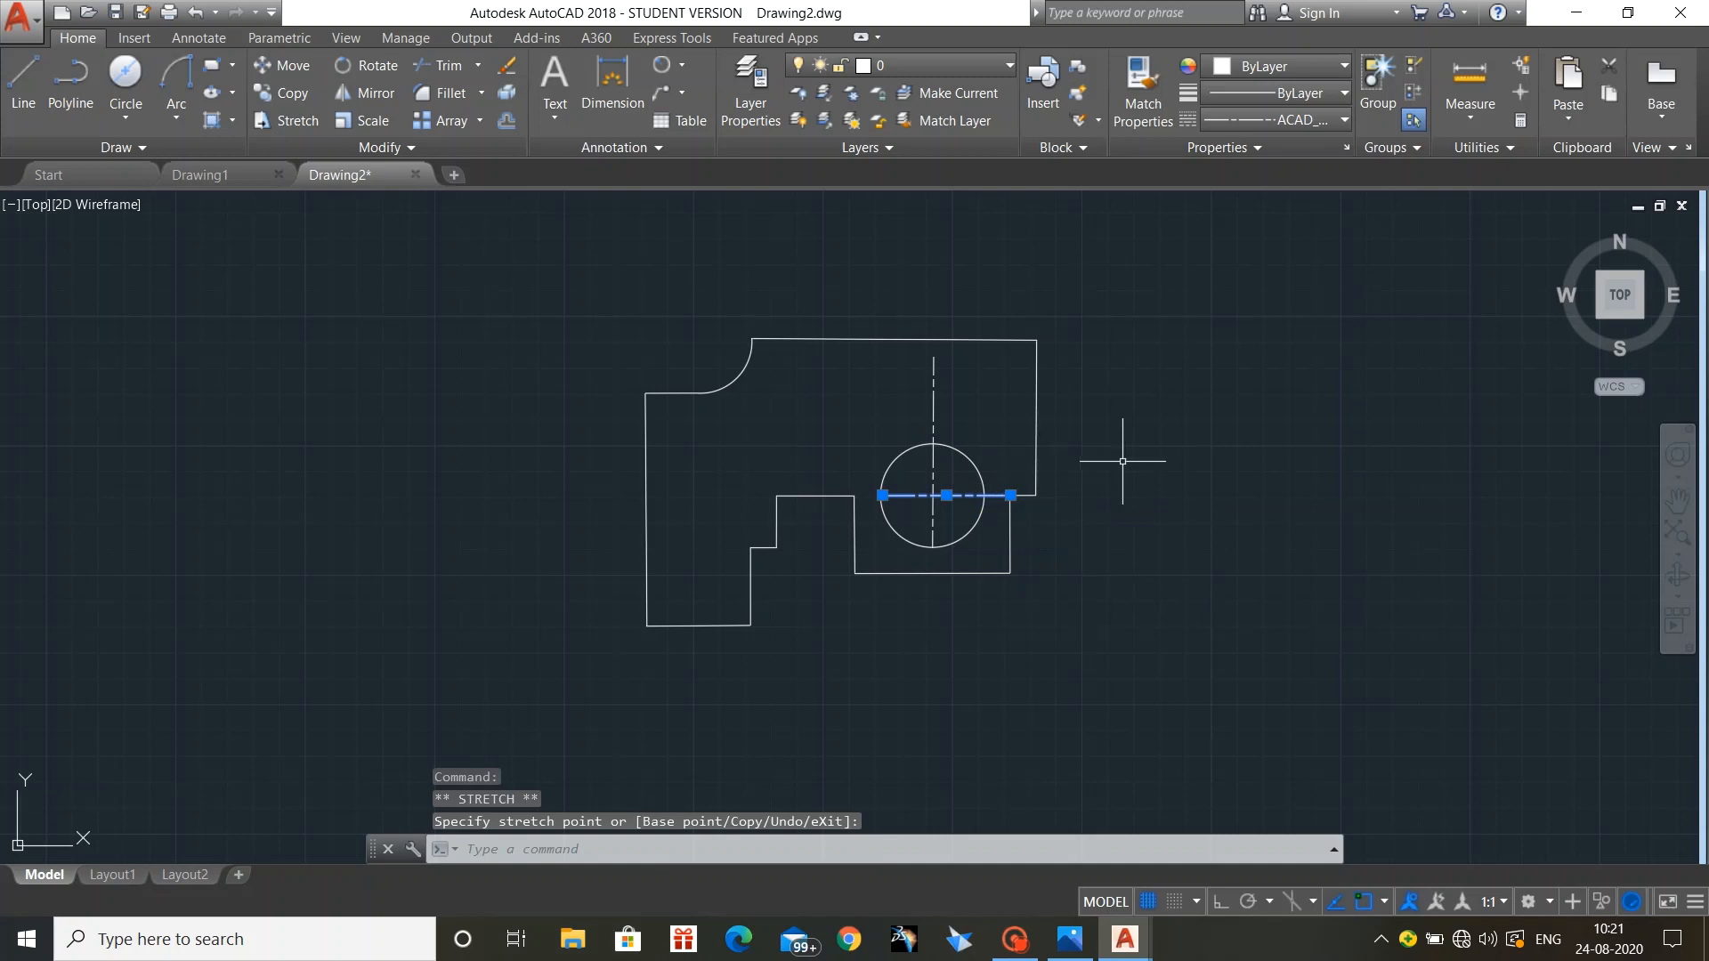
{"action": "key", "text": "ctrl+z"}
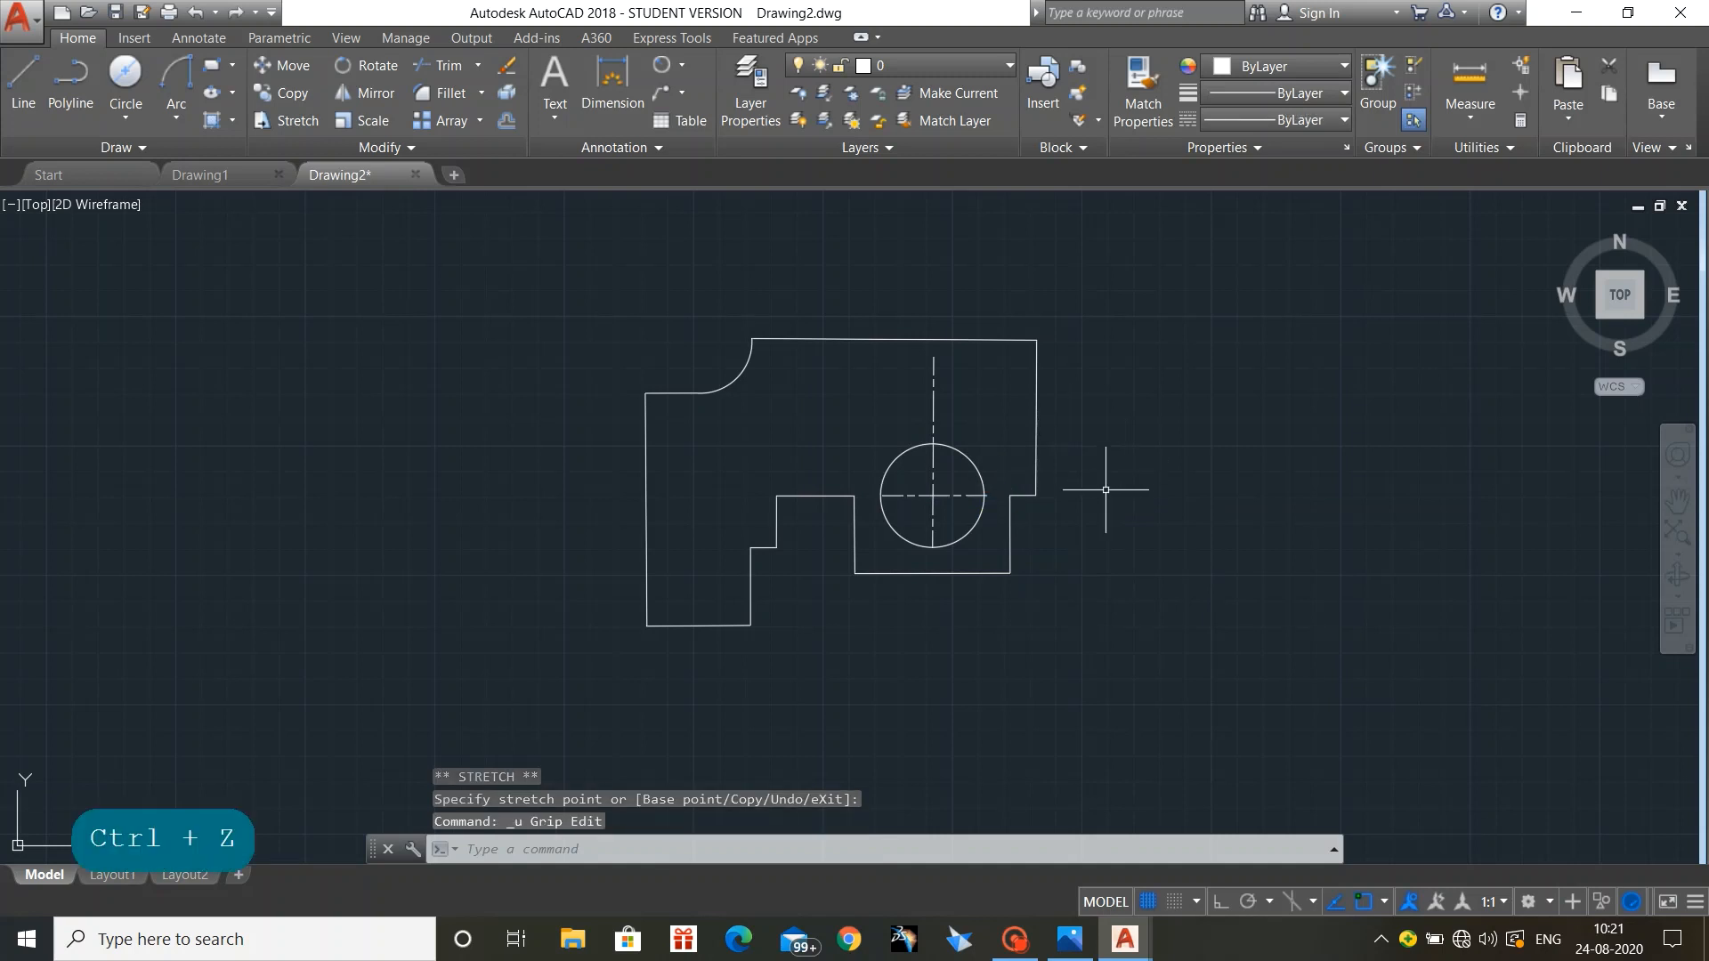
Step: Extend the horizontal centre line slightly past both sides of the 40 circle and the vertical one slightly below it
{"action": "scroll", "coordinate": [1105, 489], "scroll_direction": "up", "scroll_amount": 2}
{"action": "left_click", "coordinate": [903, 498]}
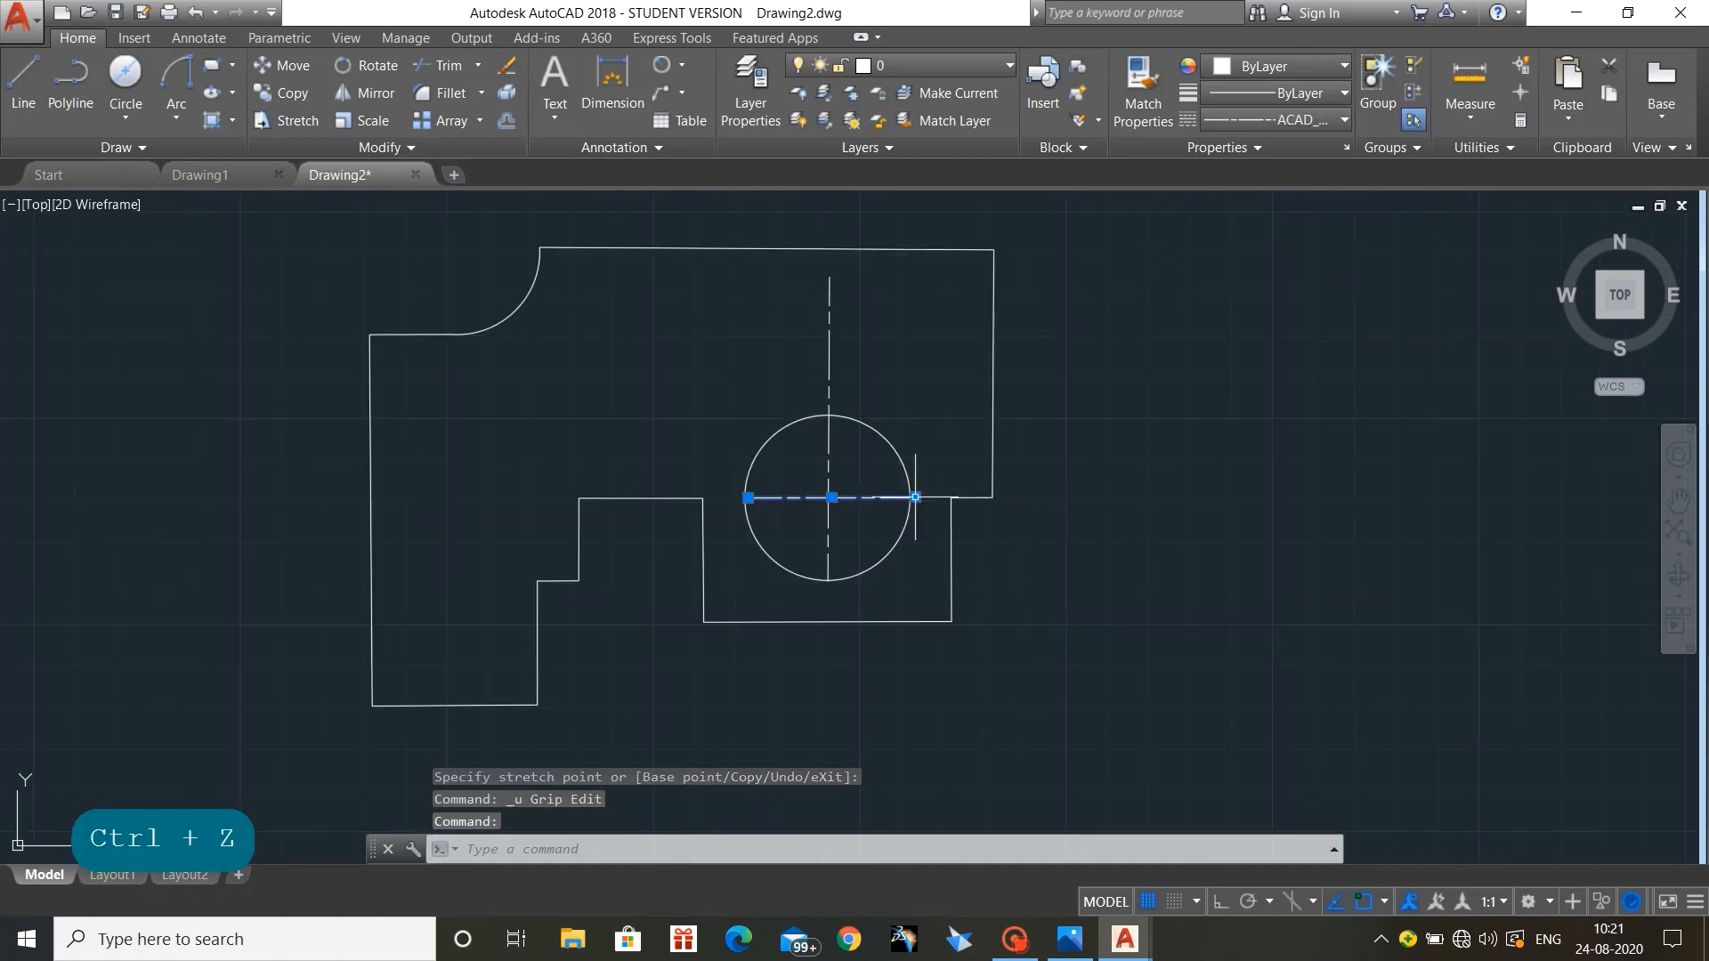
{"action": "left_click", "coordinate": [915, 497]}
{"action": "left_click", "coordinate": [925, 497]}
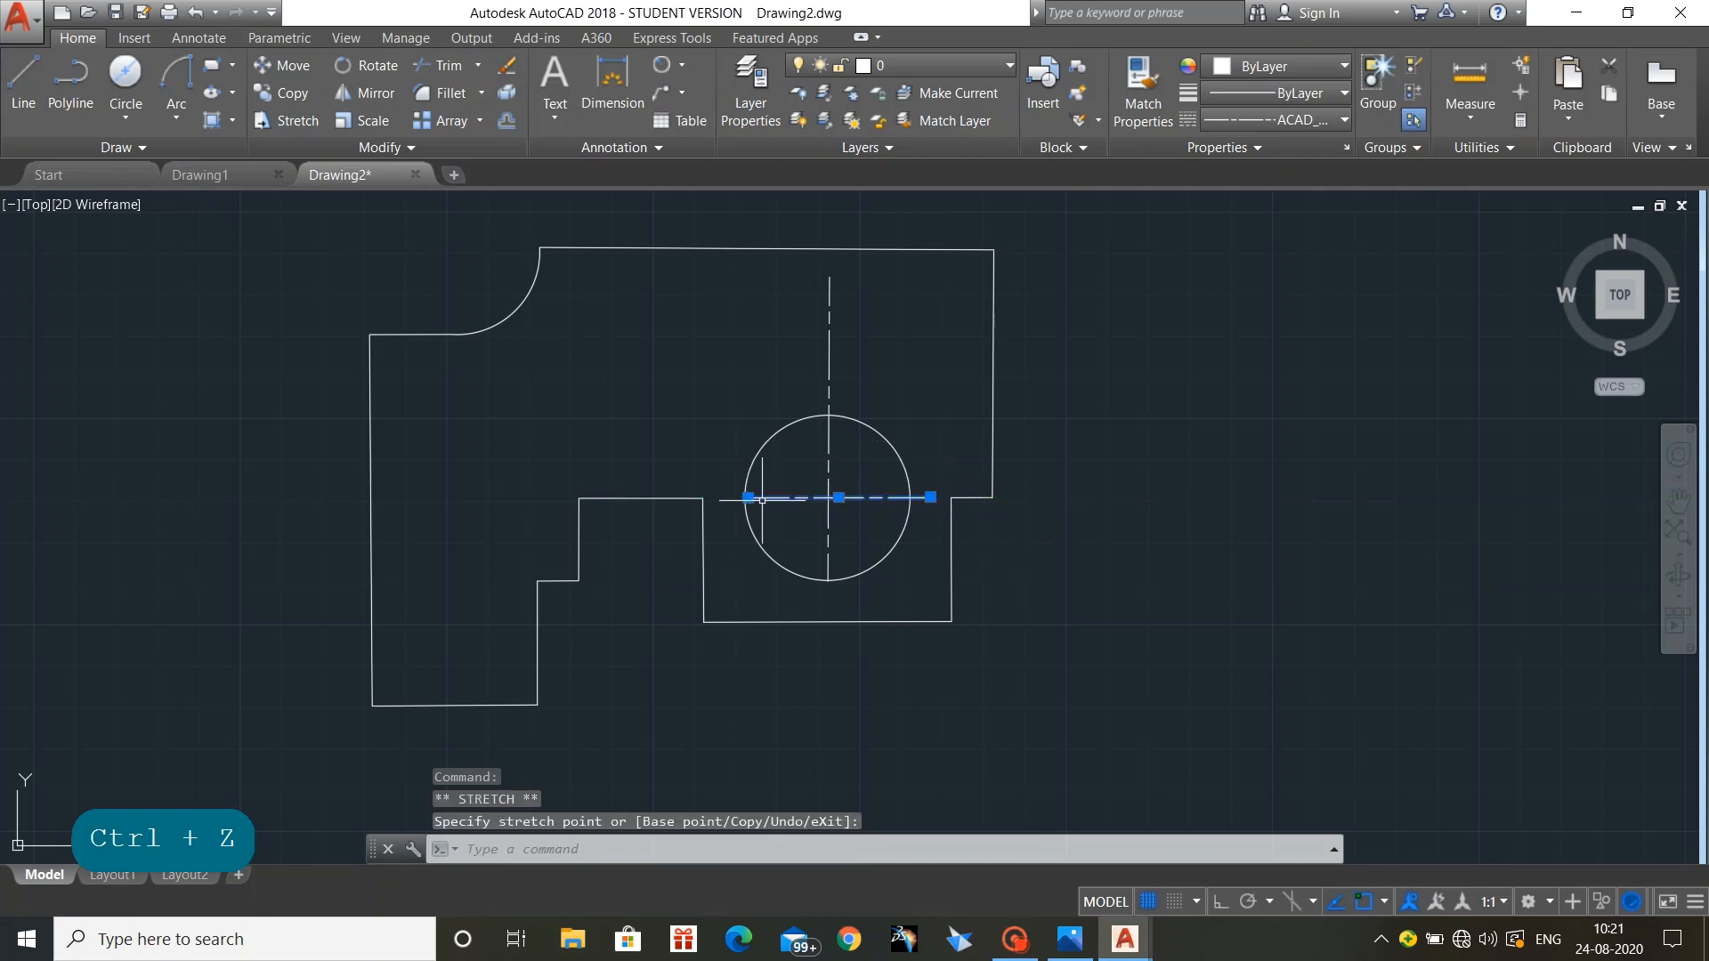
{"action": "left_click", "coordinate": [720, 498]}
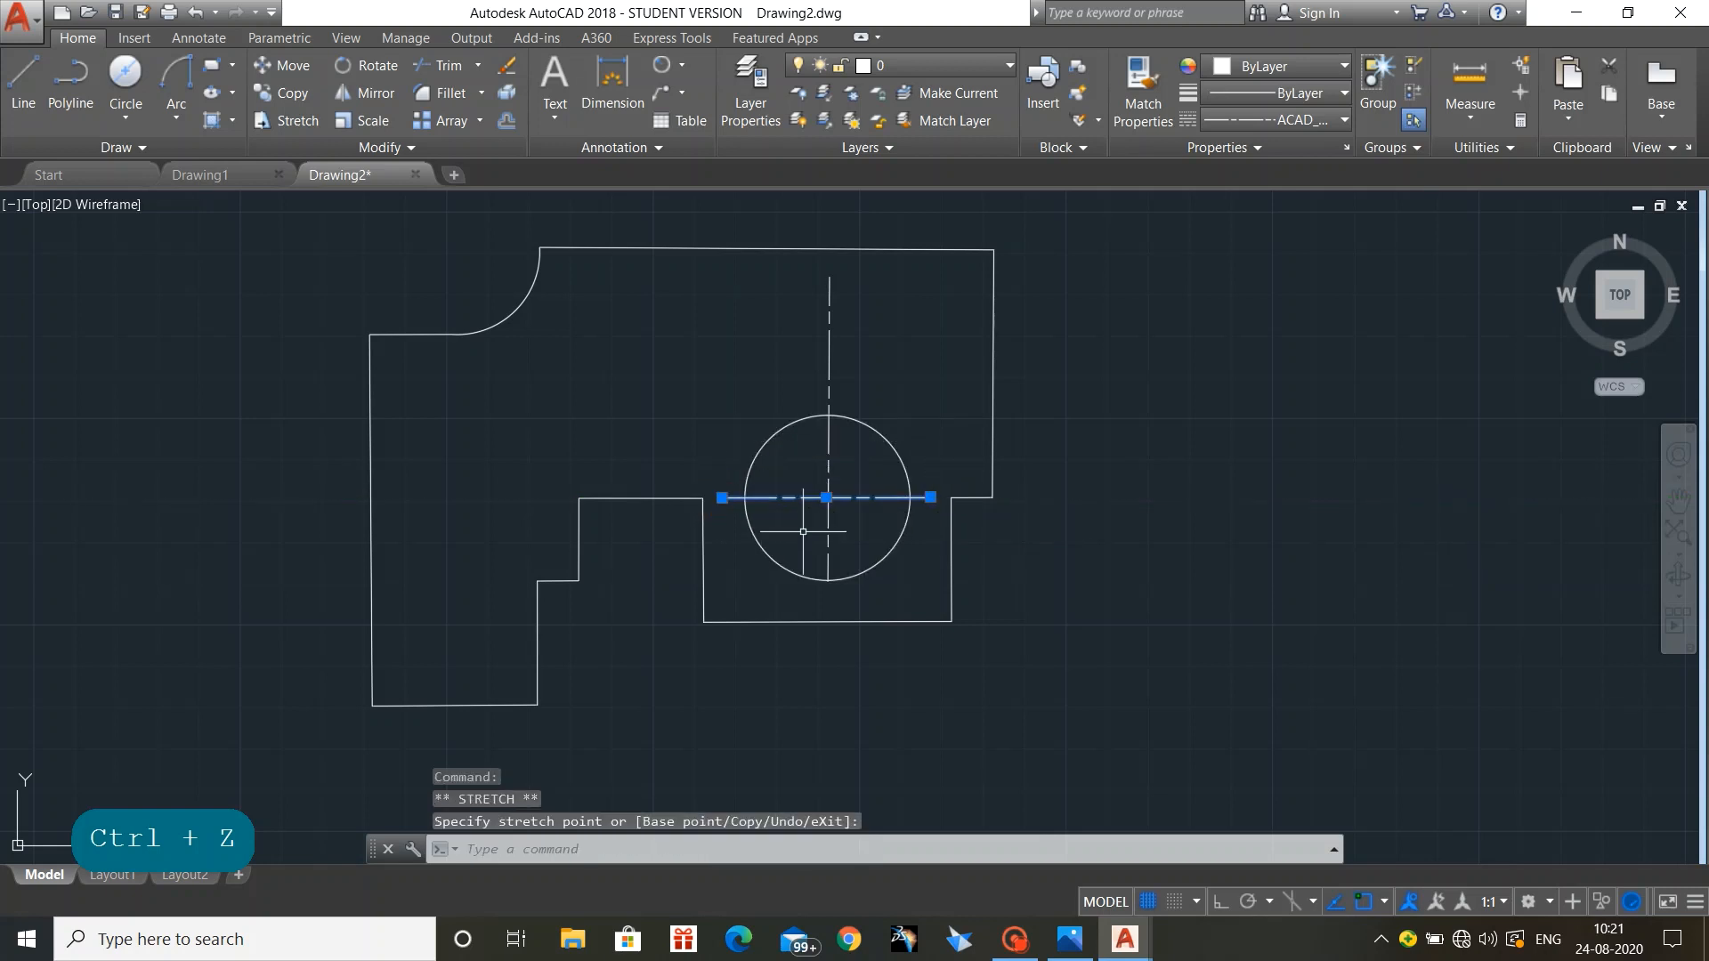
{"action": "left_click", "coordinate": [828, 551]}
{"action": "left_click", "coordinate": [830, 581]}
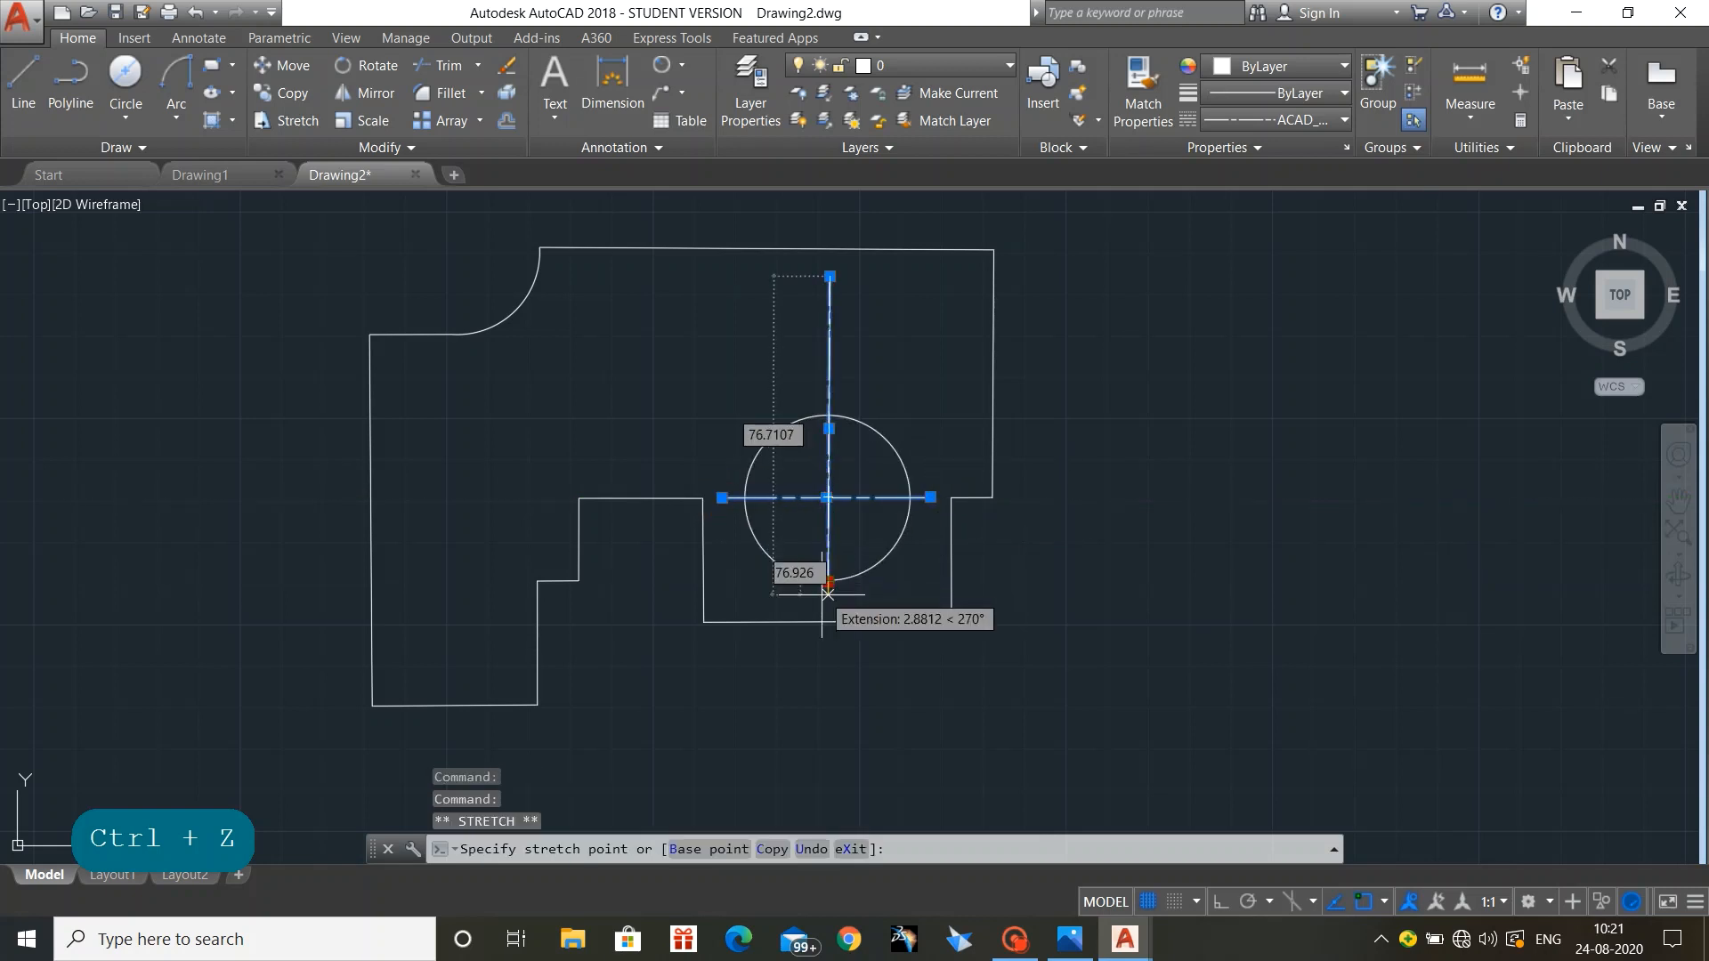
{"action": "key", "text": "Escape"}
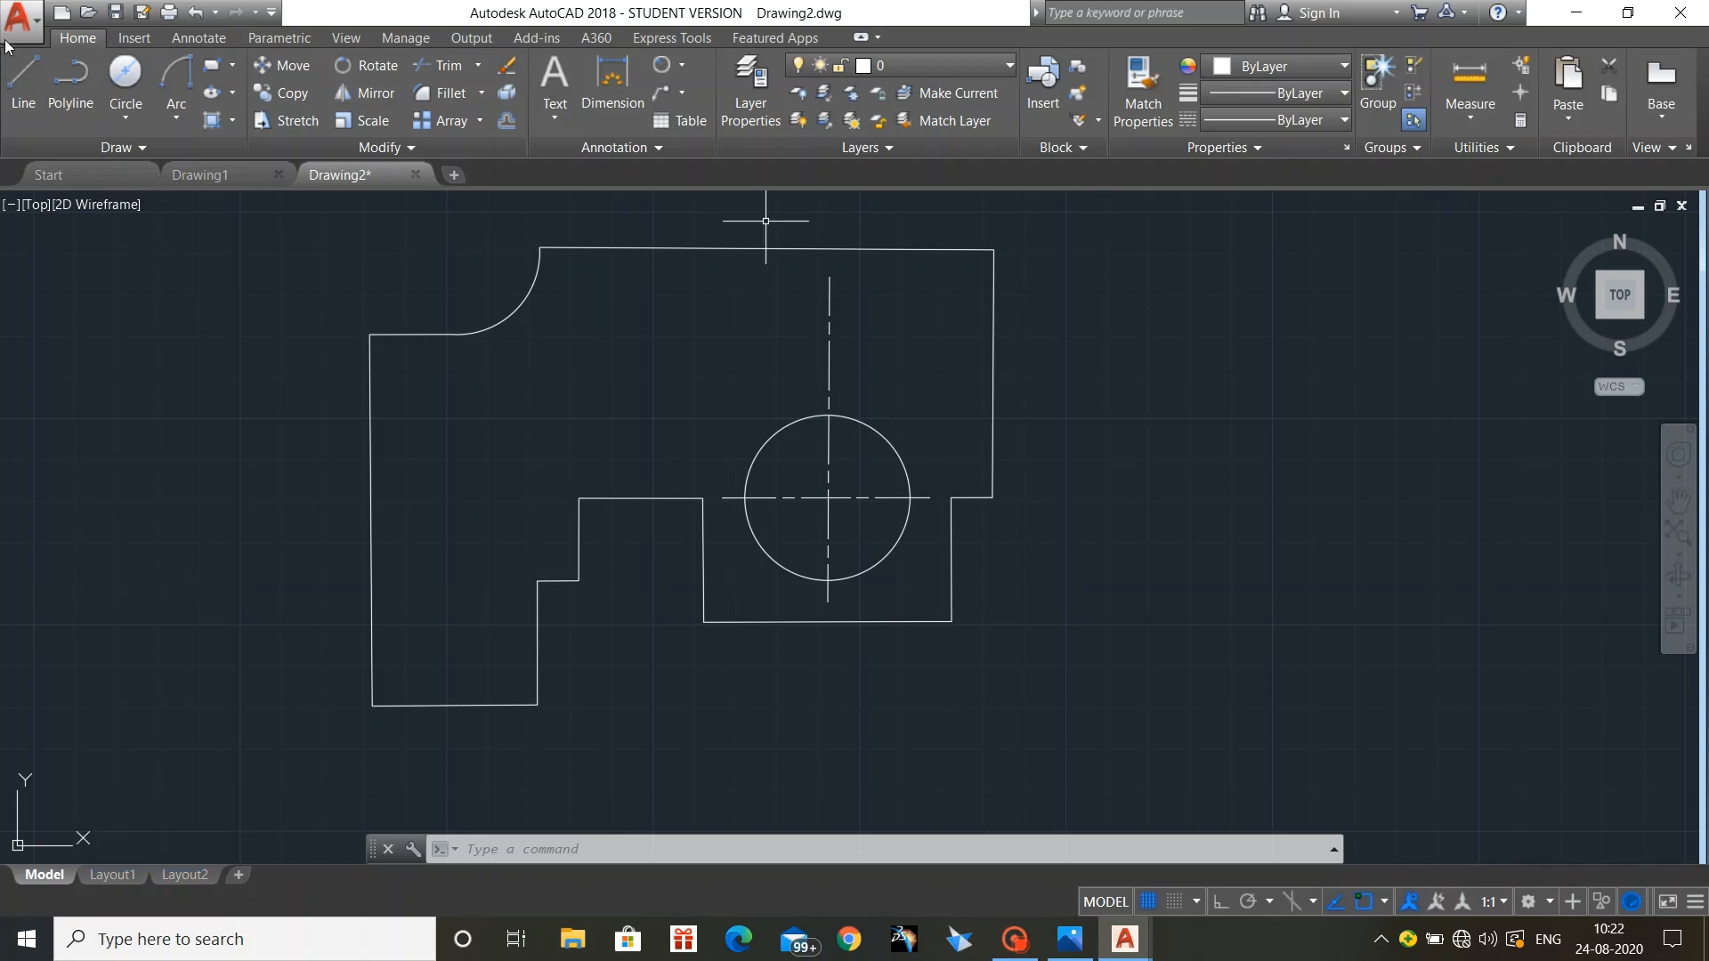
Step: Draw a circle of diameter 20 on the vertical centre line, about 40 units above the large circle's centre
{"action": "left_click", "coordinate": [27, 69]}
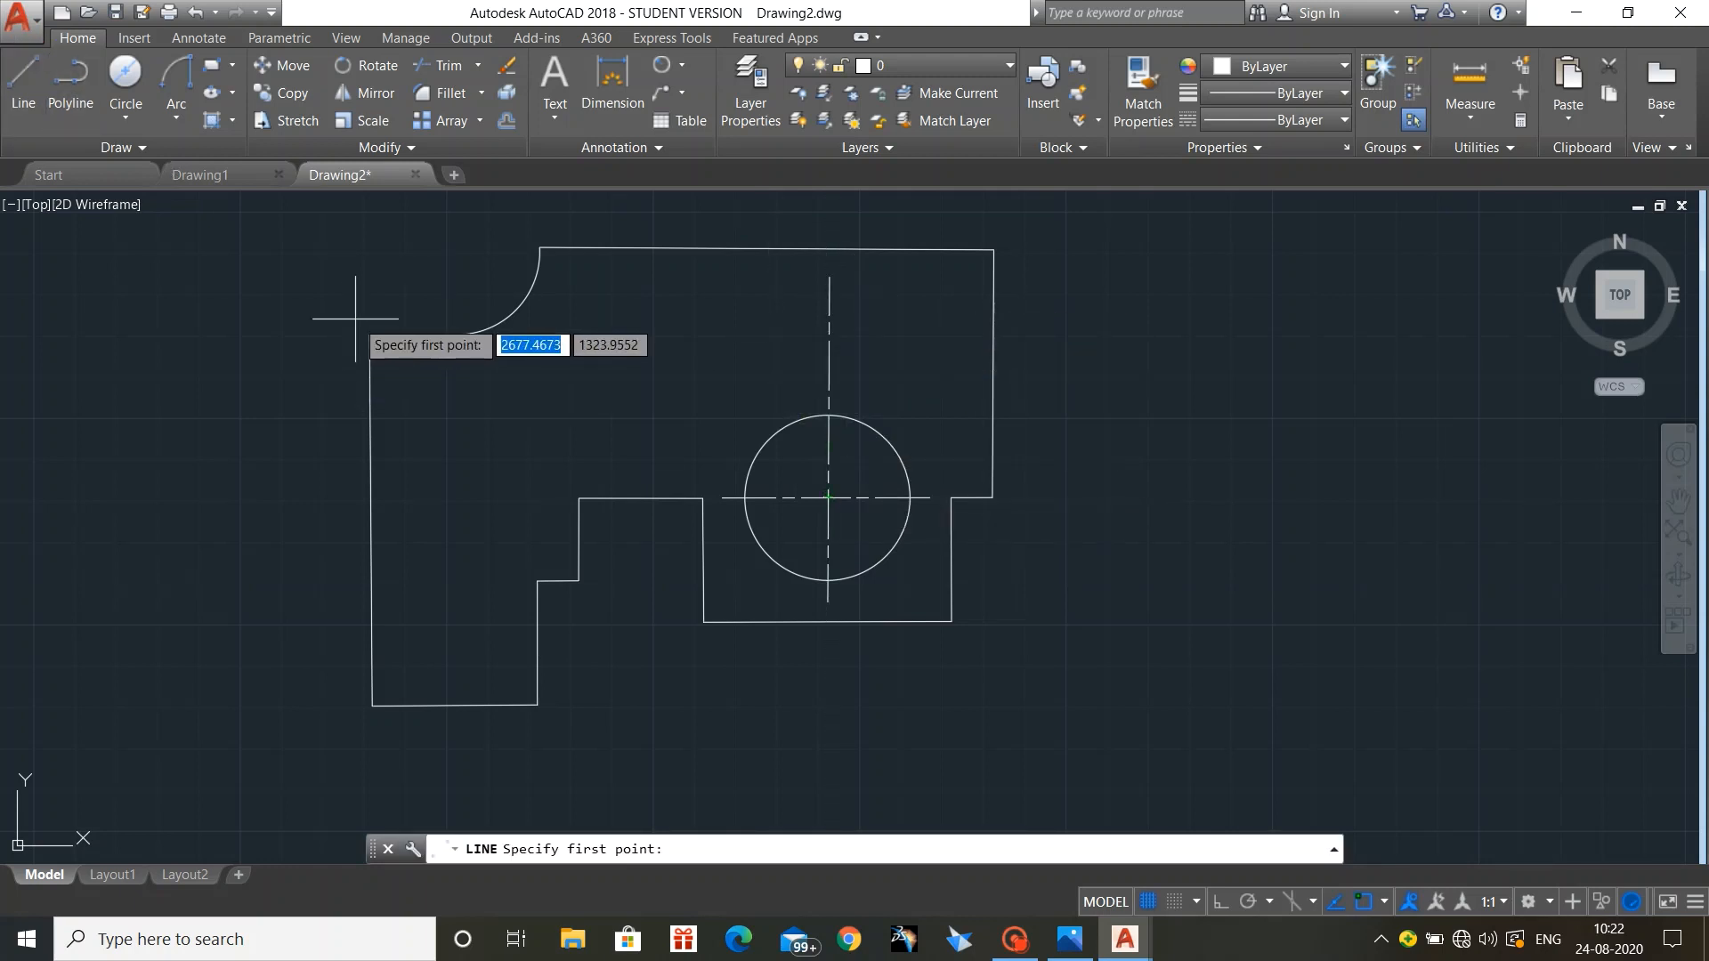
{"action": "left_click", "coordinate": [828, 332]}
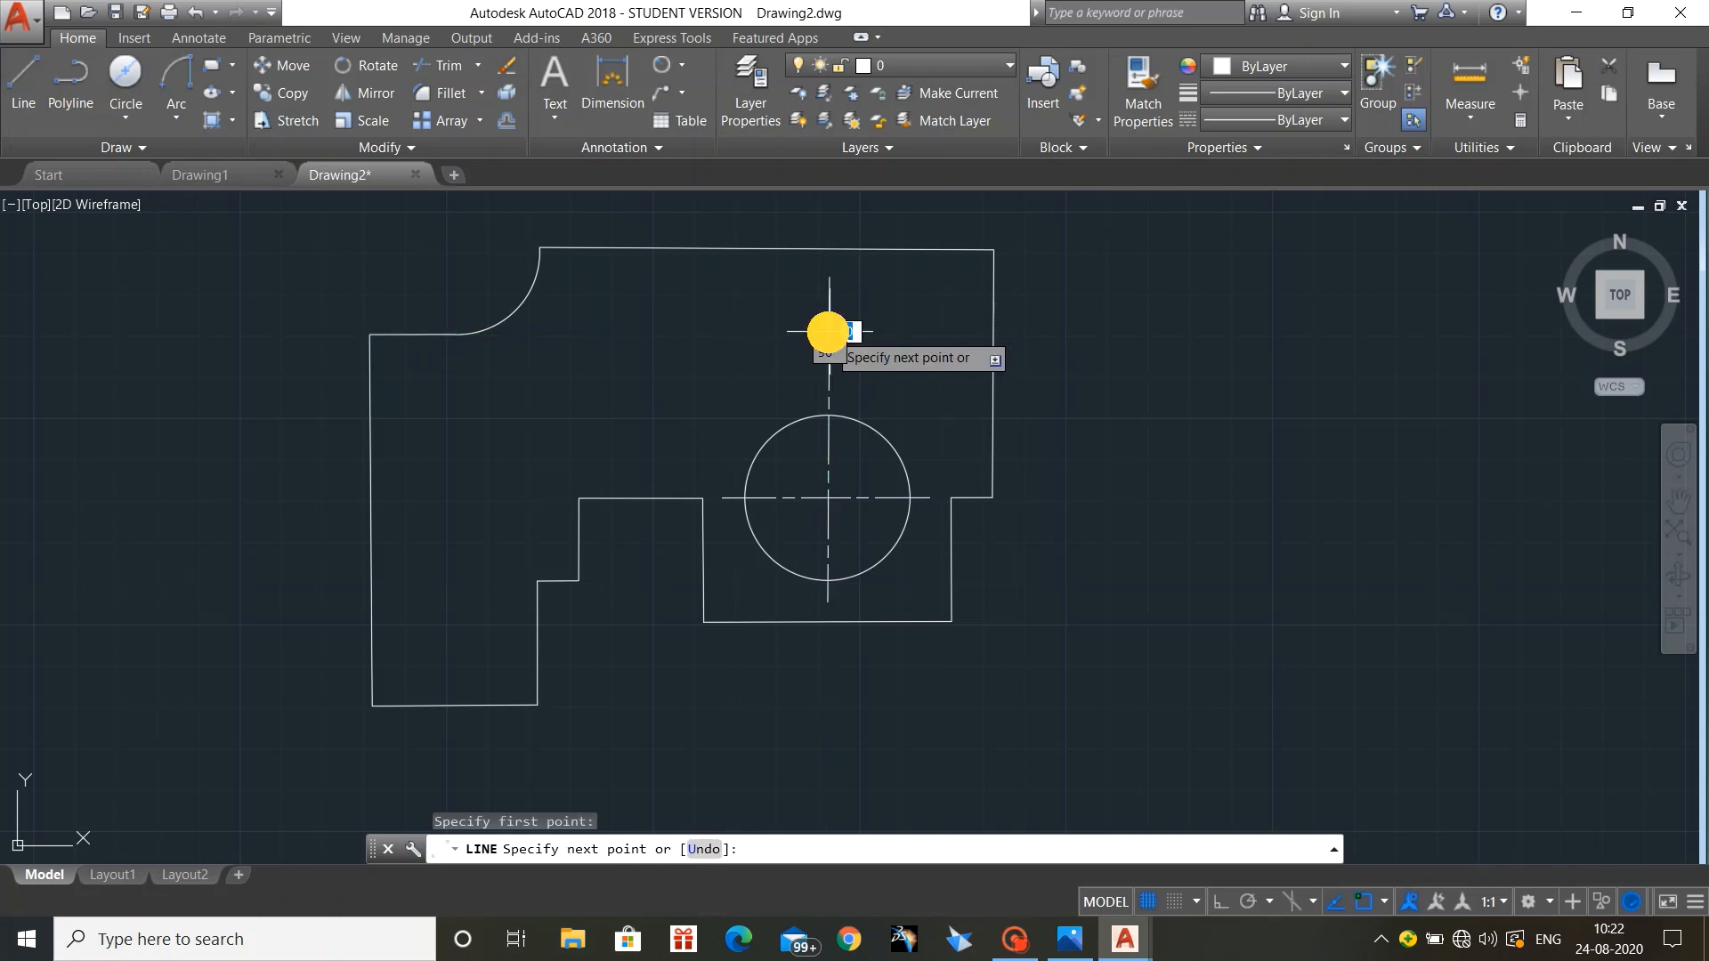
{"action": "left_click", "coordinate": [125, 75]}
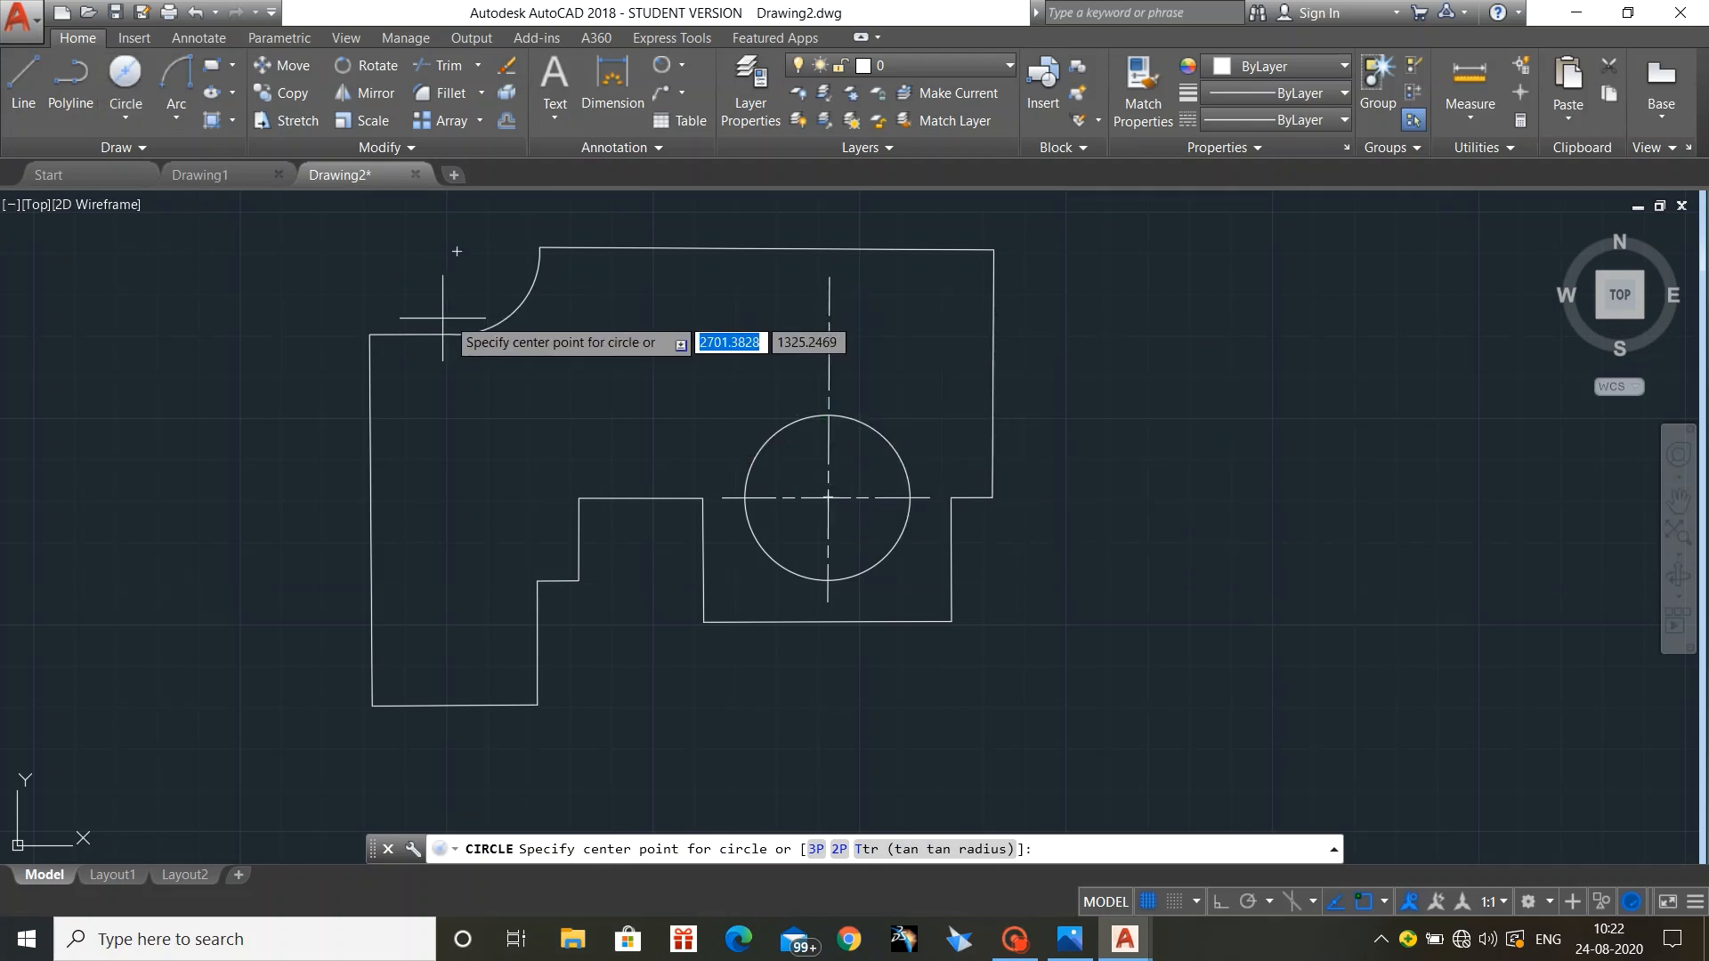
{"action": "left_click", "coordinate": [829, 332]}
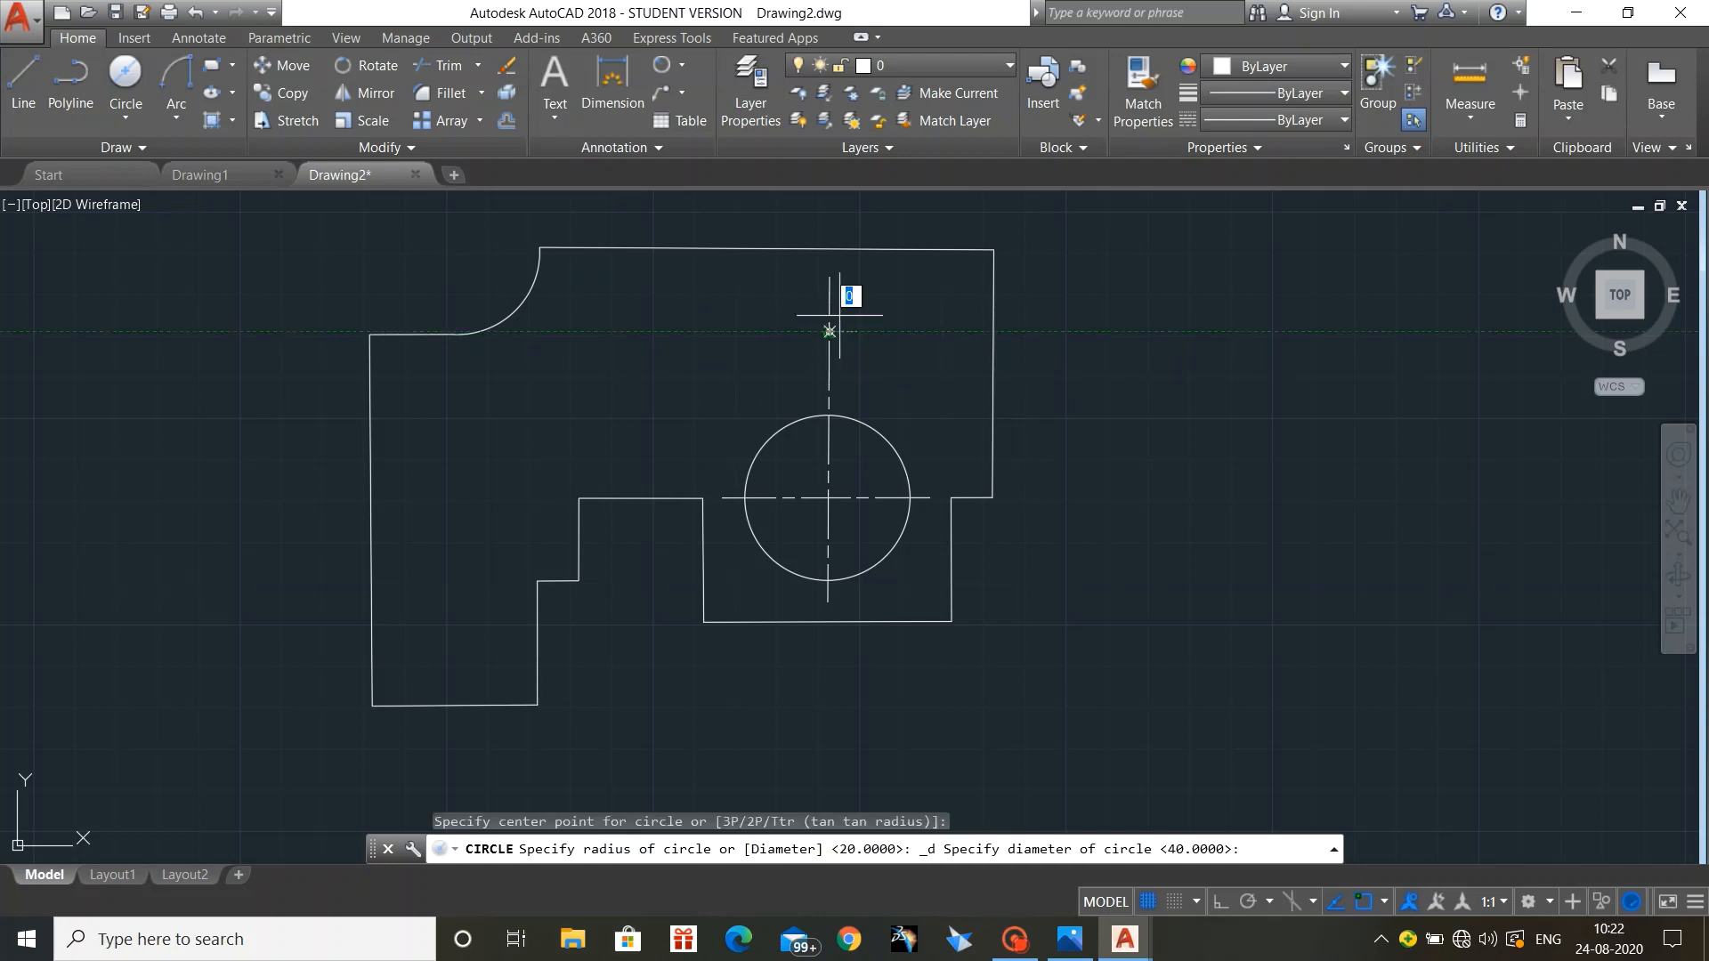
{"action": "type", "text": "20"}
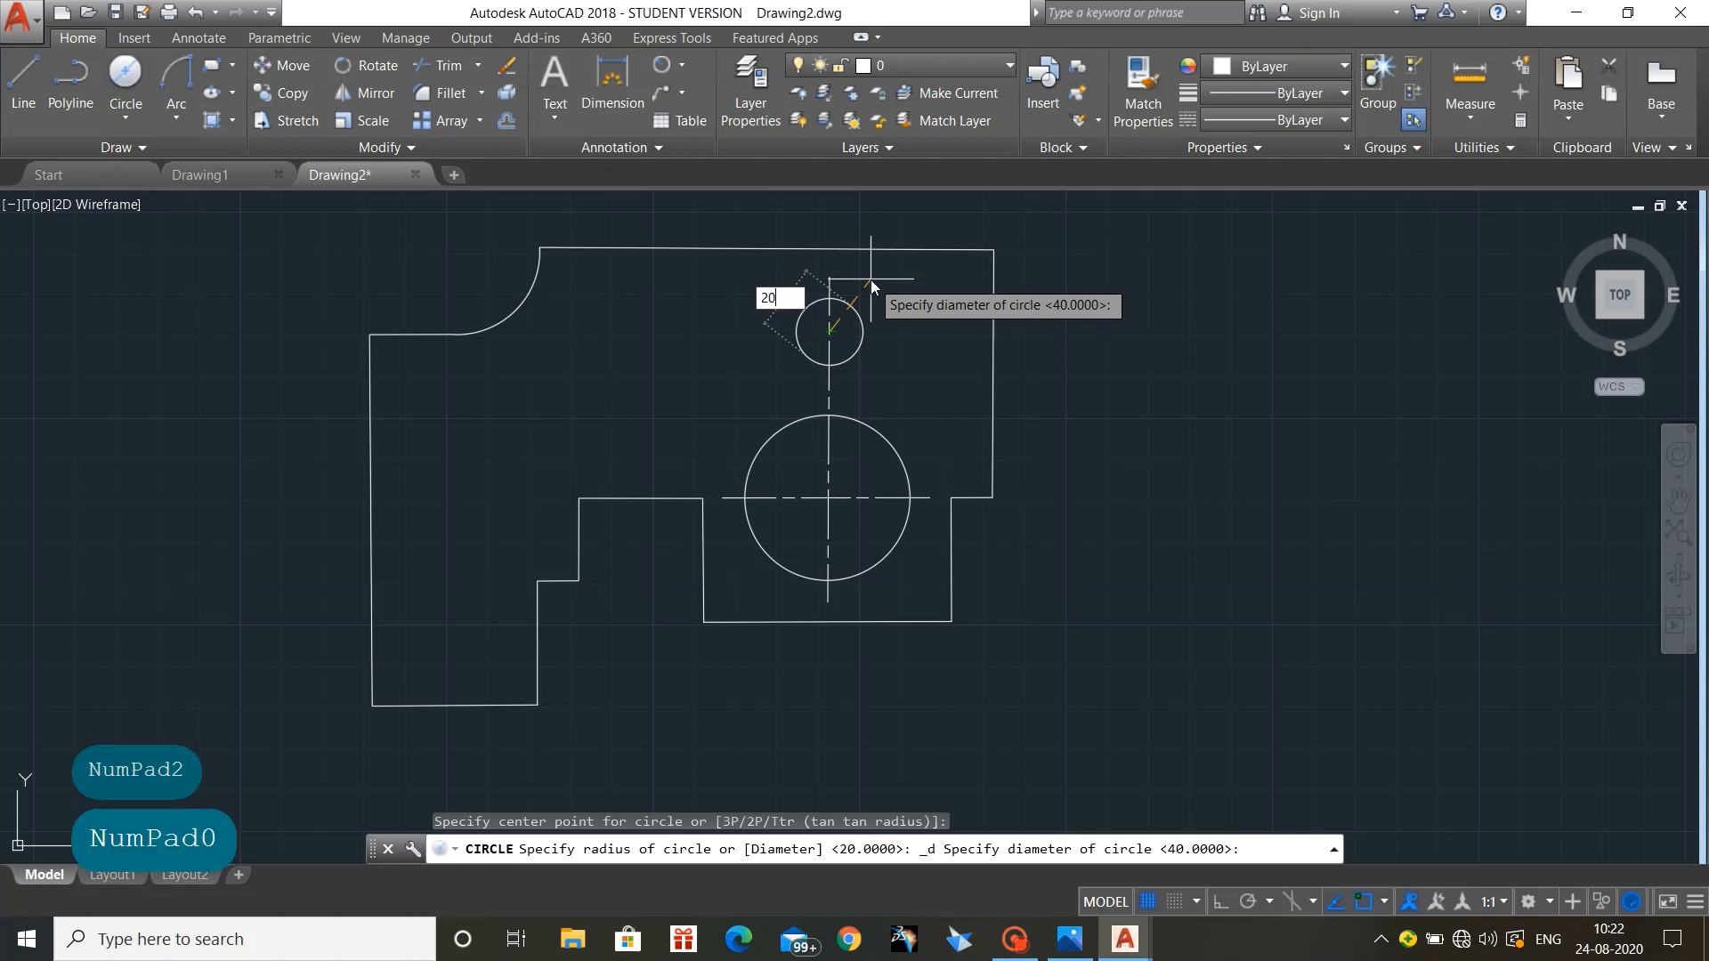
{"action": "key", "text": "Return"}
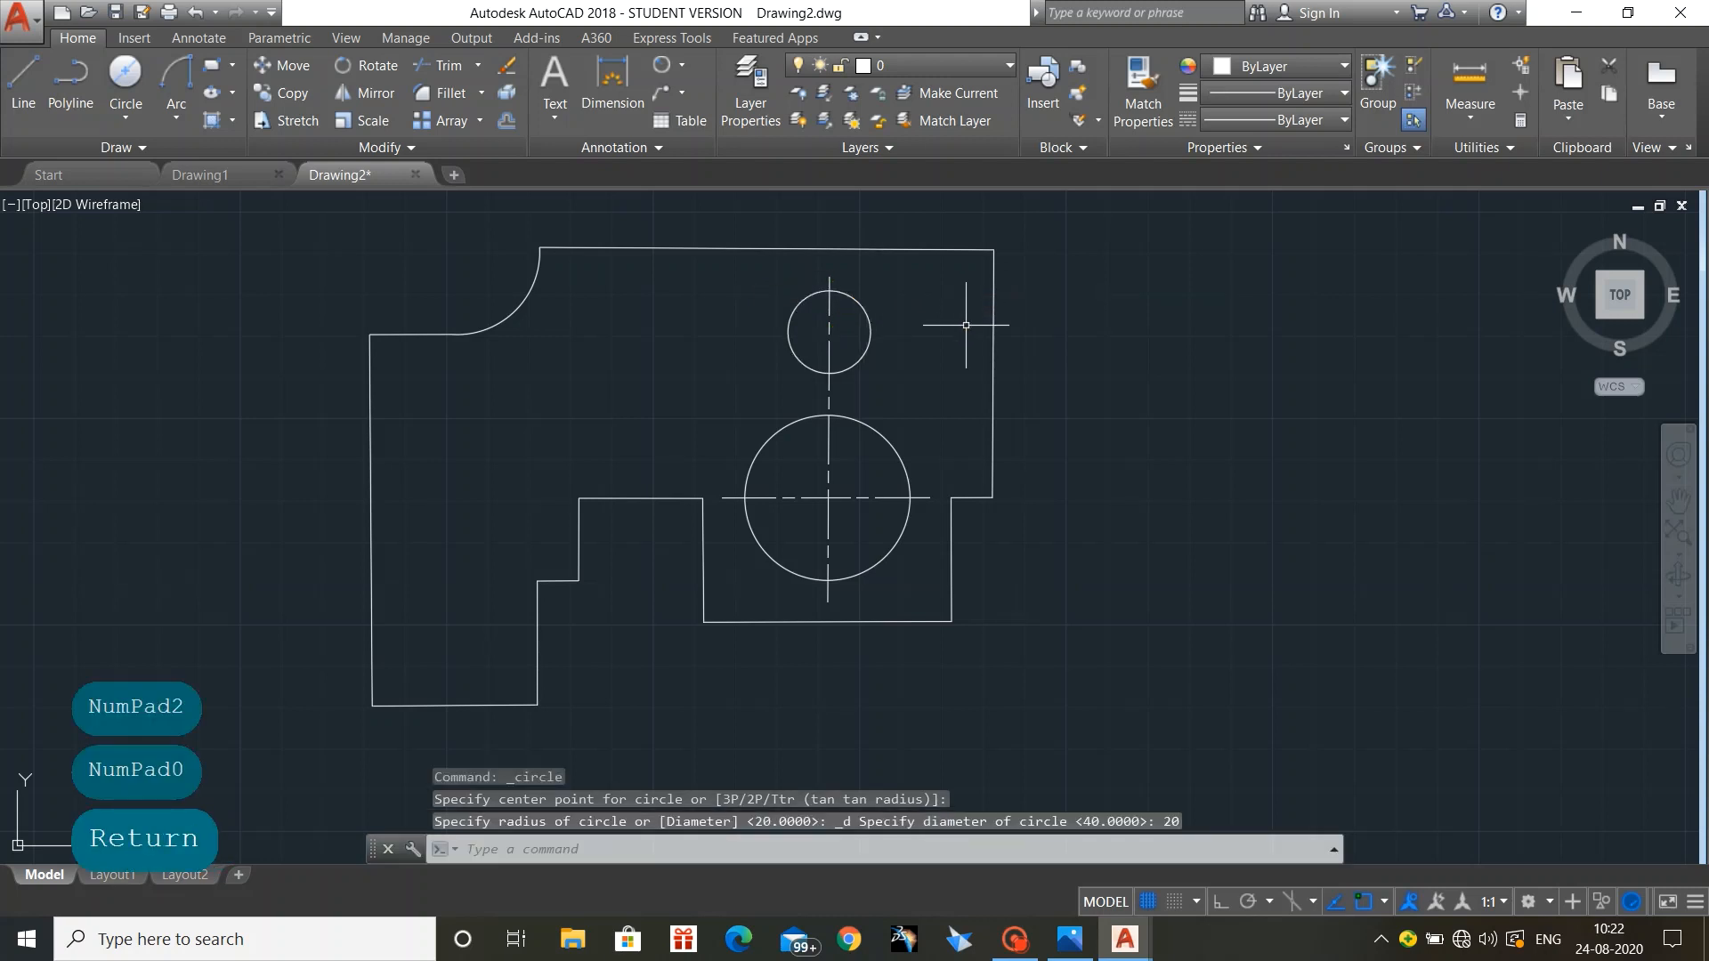
Step: Draw a horizontal ACAD_ISO08W100 centre line 50 units to the left from the 20 circle's centre
{"action": "left_click", "coordinate": [24, 79]}
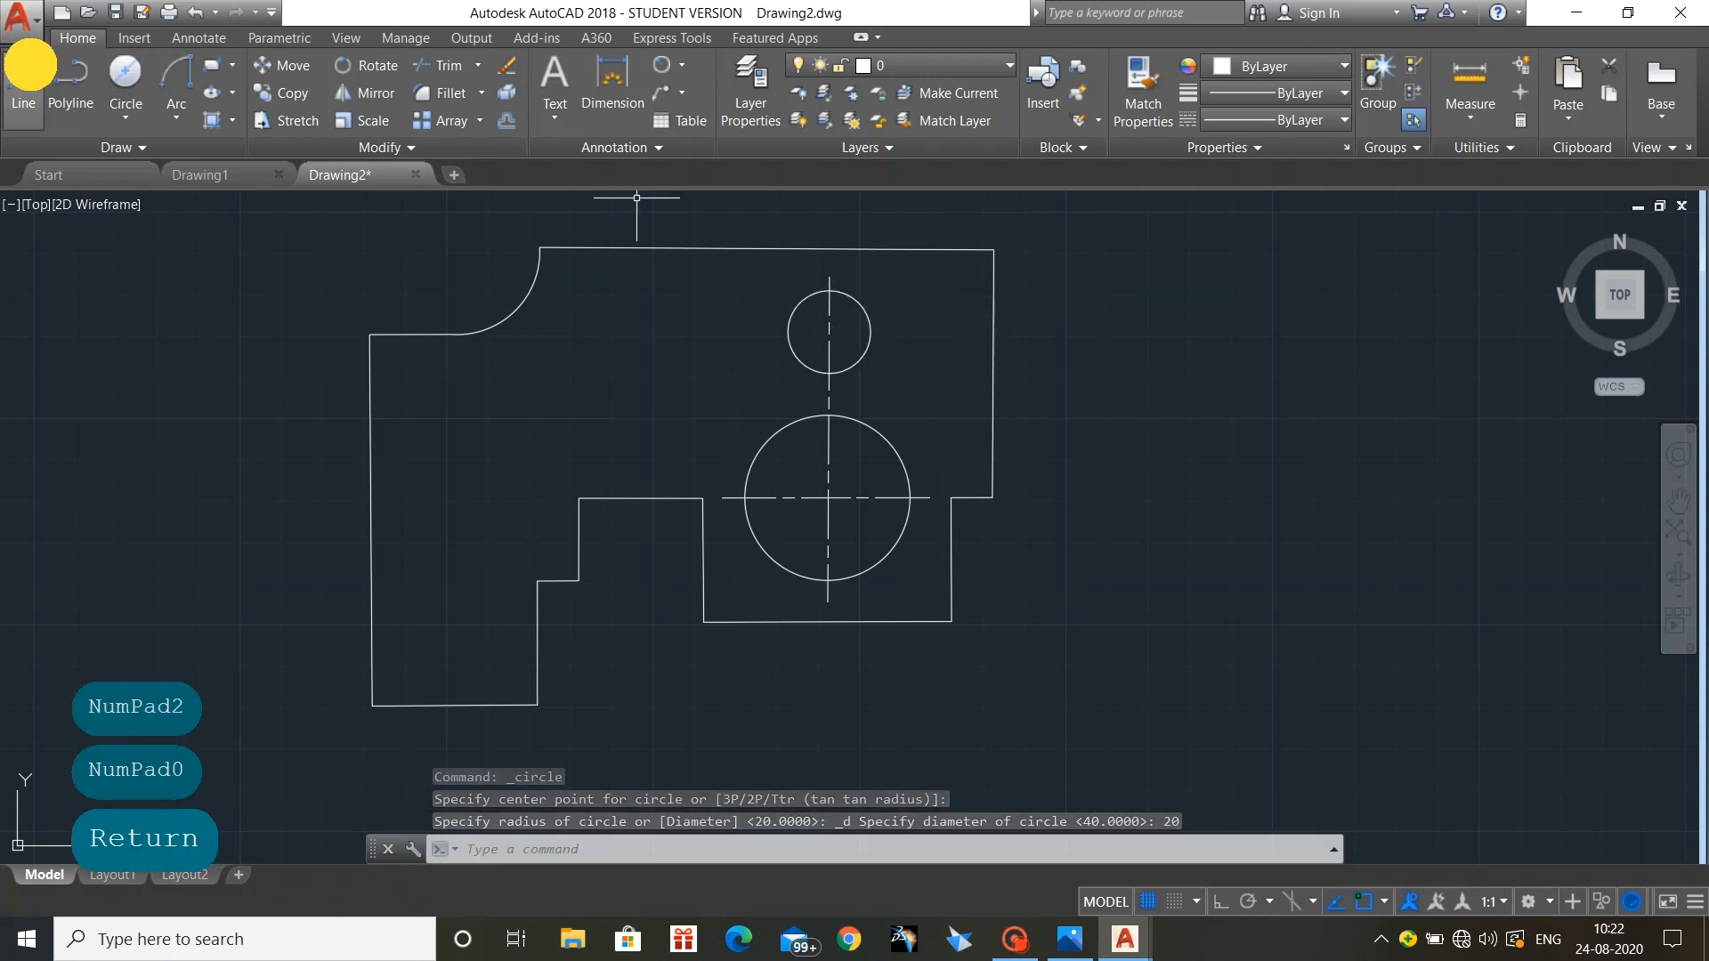
{"action": "left_click", "coordinate": [1289, 121]}
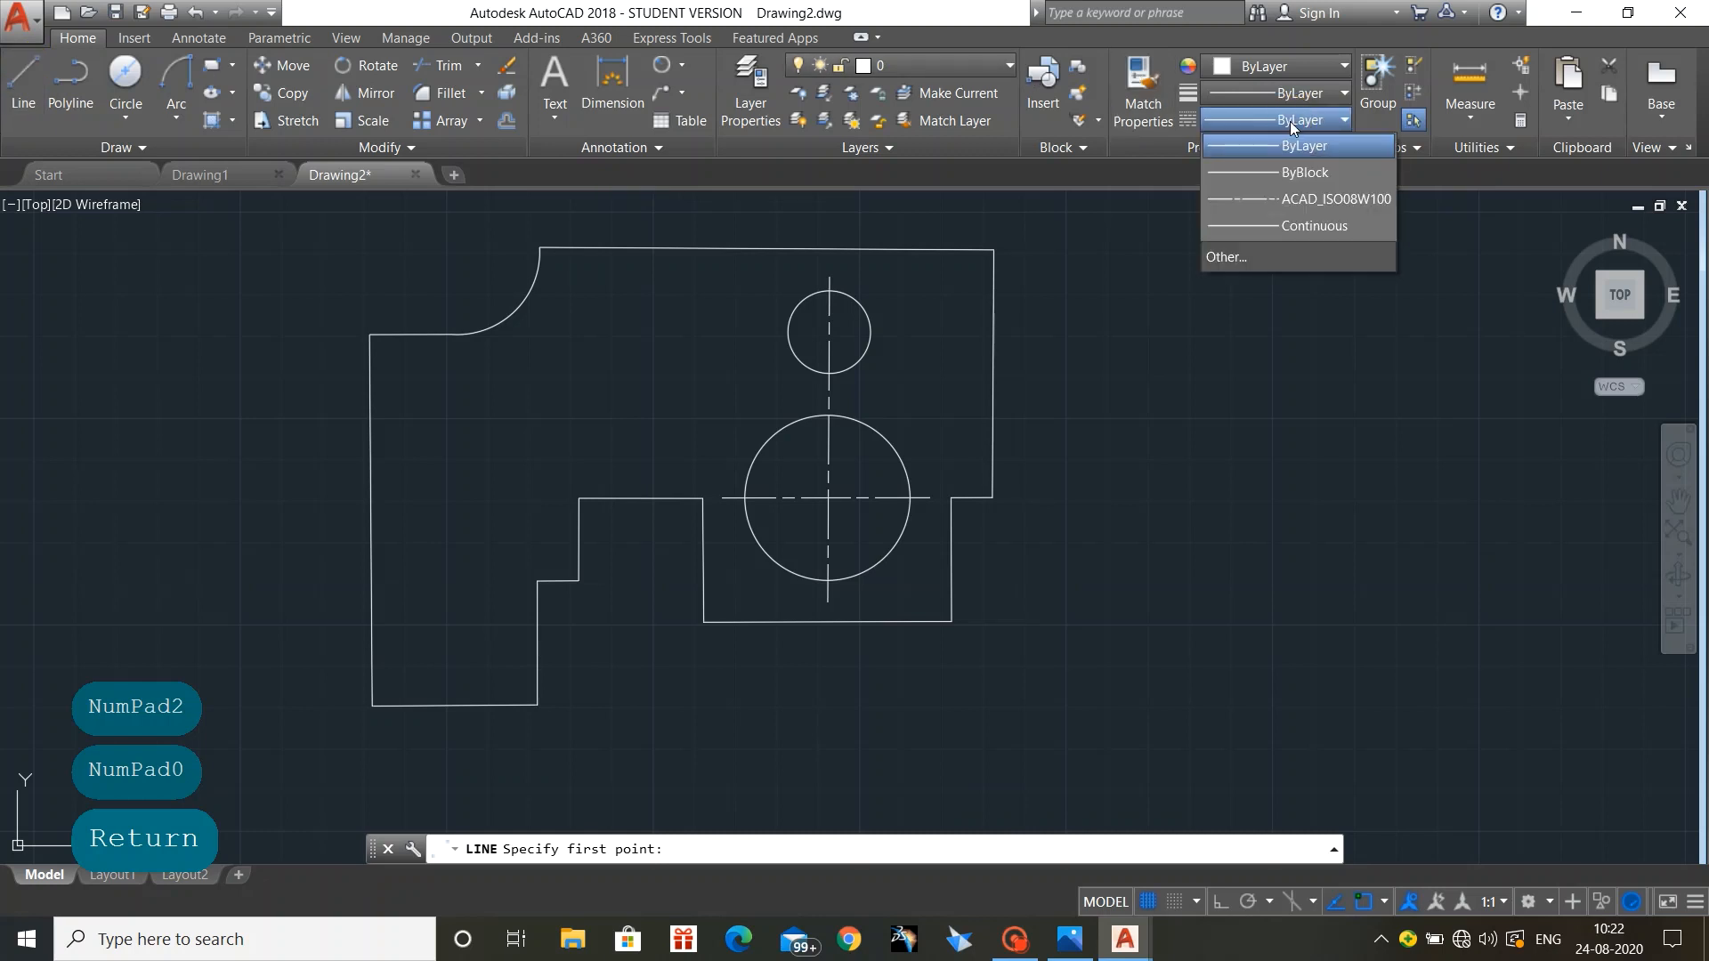
{"action": "left_click", "coordinate": [1303, 211]}
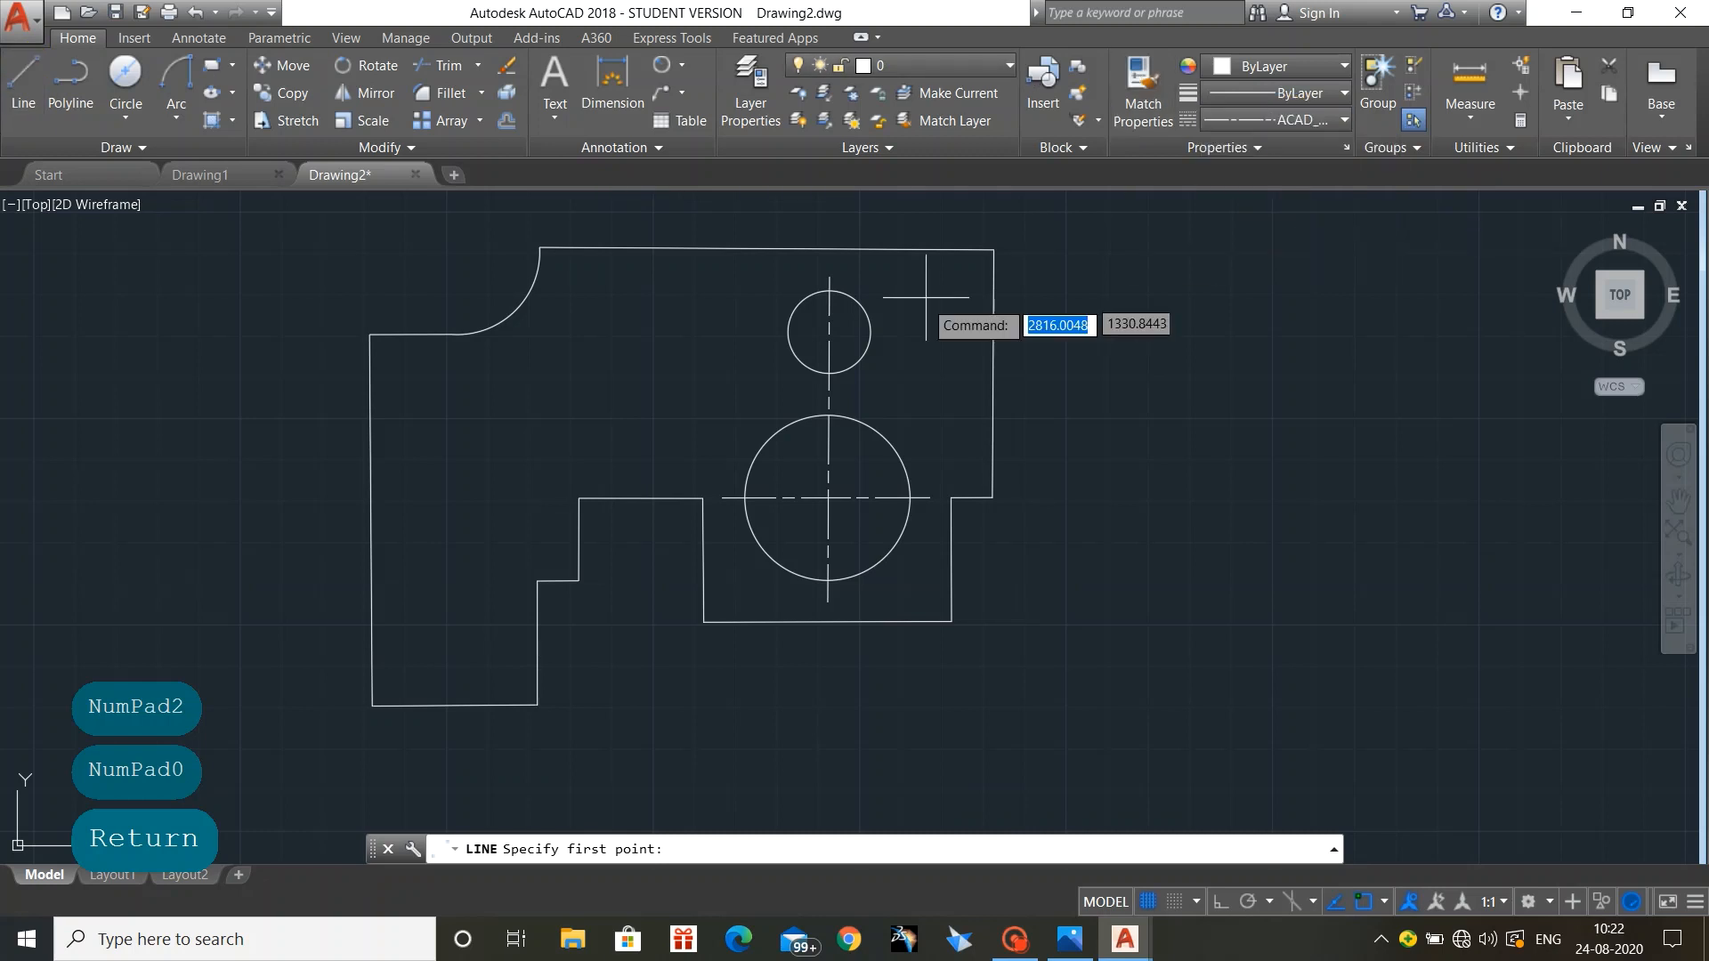
{"action": "left_click", "coordinate": [829, 331]}
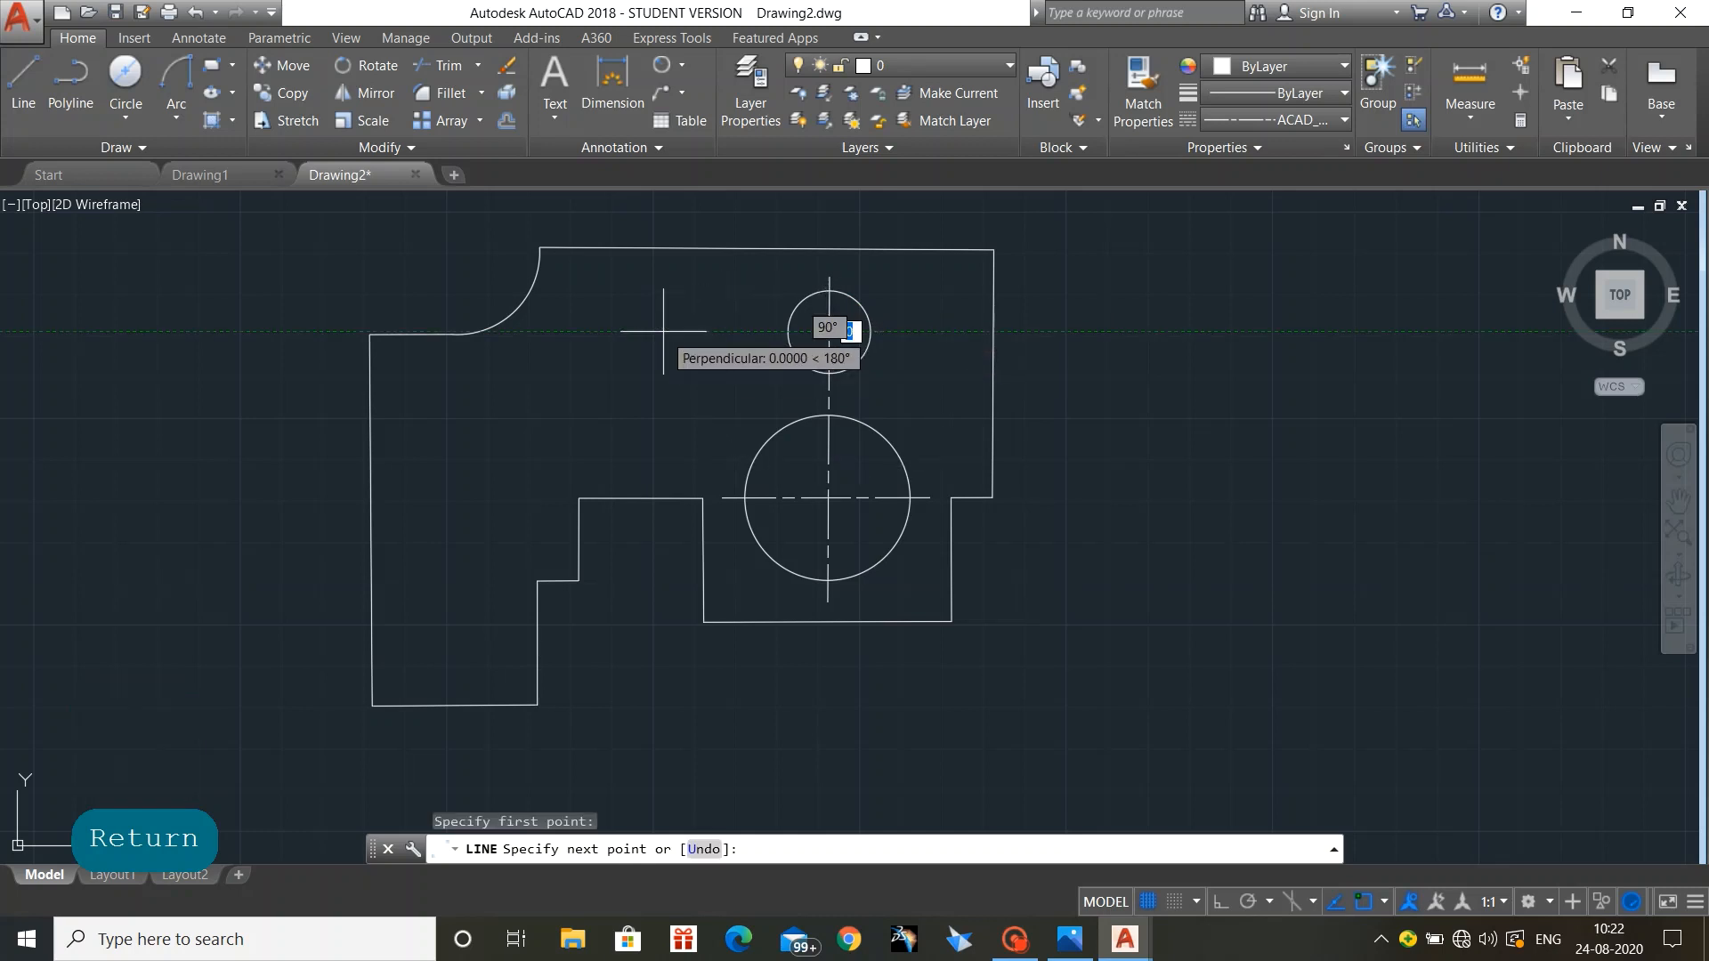
{"action": "left_click", "coordinate": [609, 333]}
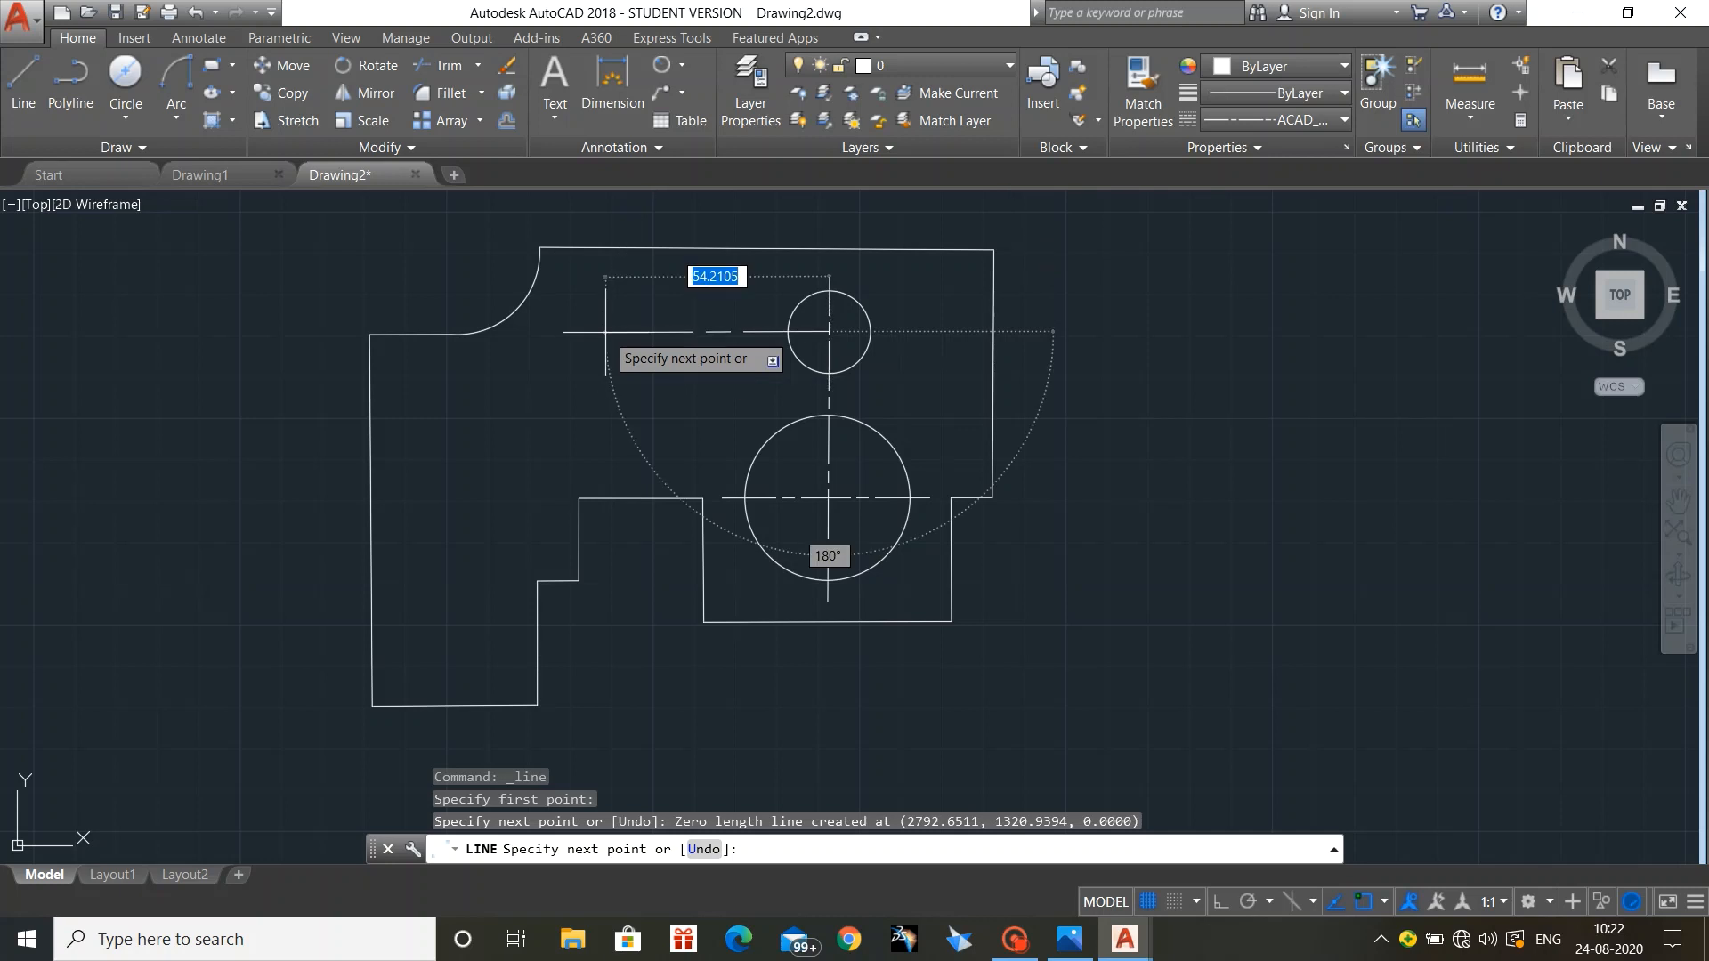
{"action": "type", "text": "50"}
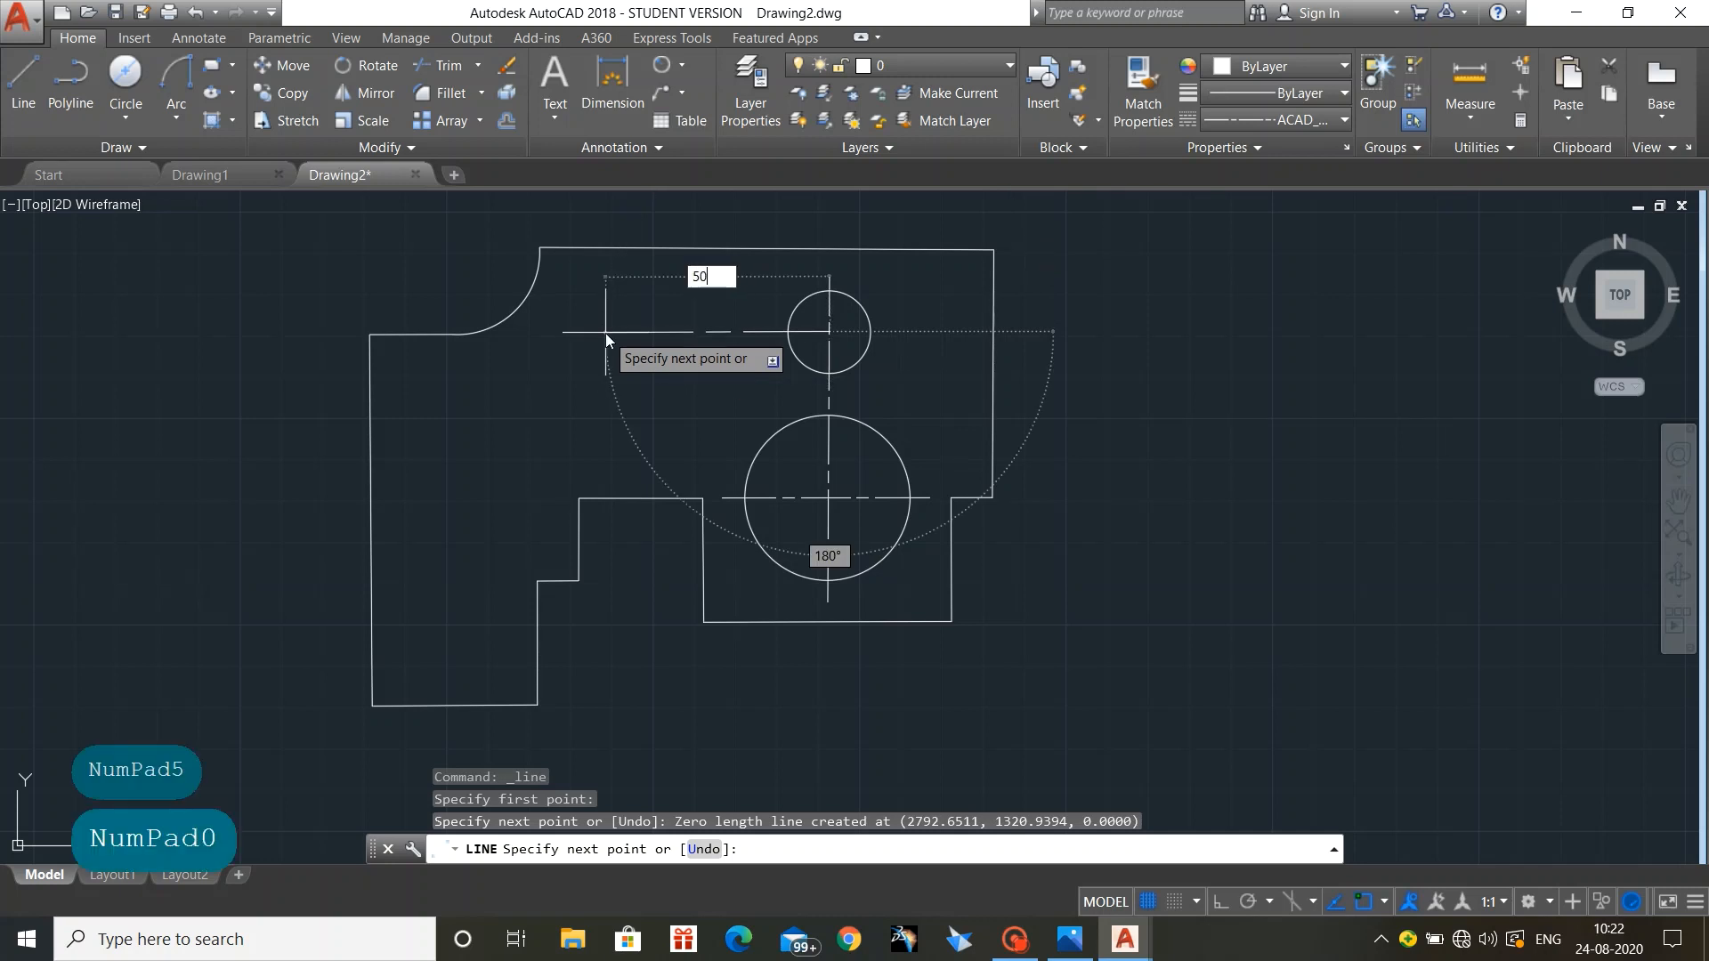
{"action": "key", "text": "Return"}
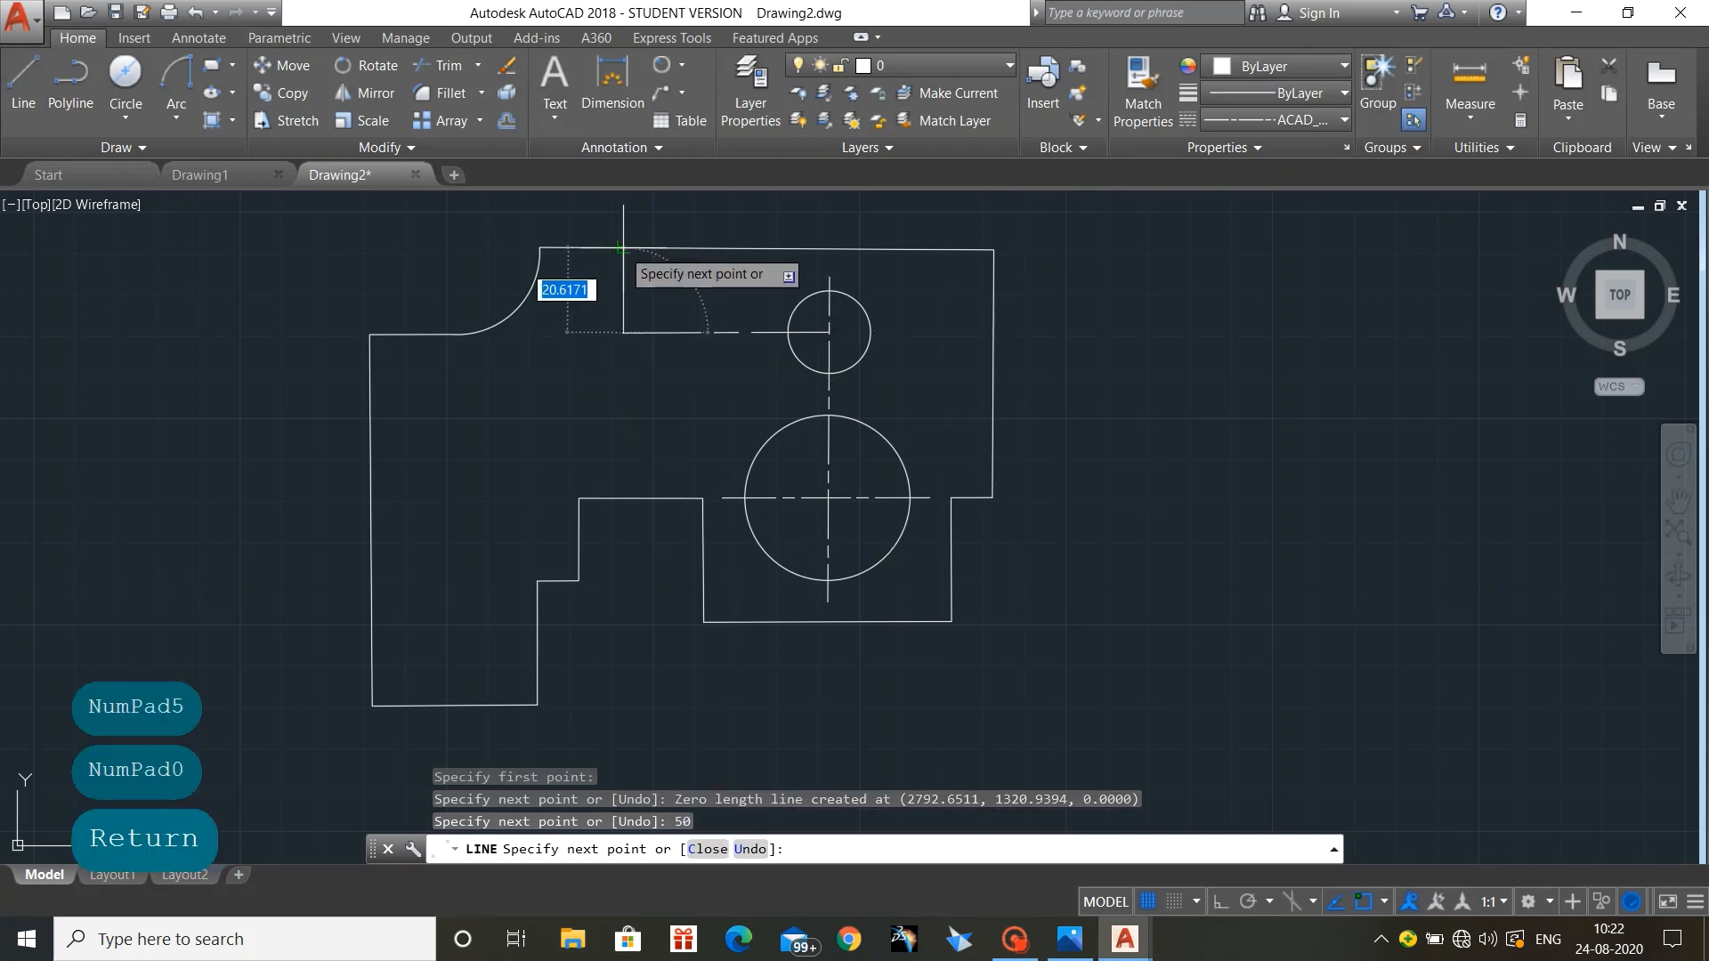
{"action": "key", "text": "Escape"}
Step: Draw a circle of diameter 20 at the left end of the 50-unit centre line and set its linetype to ByLayer
{"action": "left_click", "coordinate": [125, 78]}
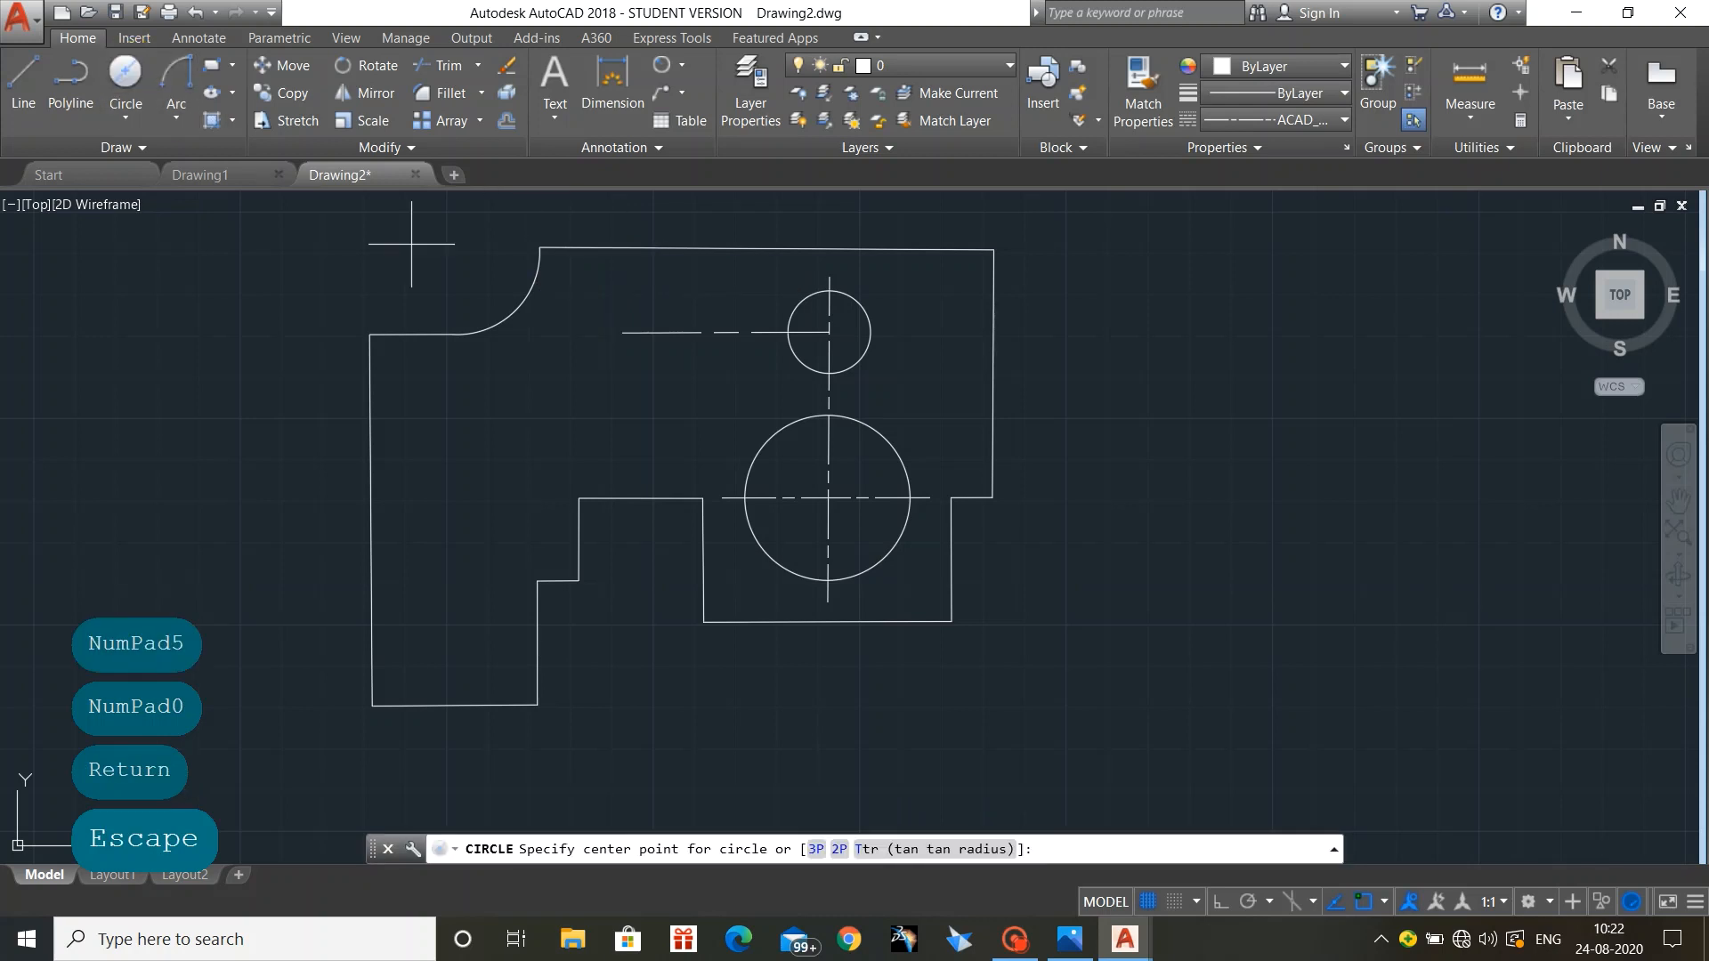
{"action": "left_click", "coordinate": [623, 332]}
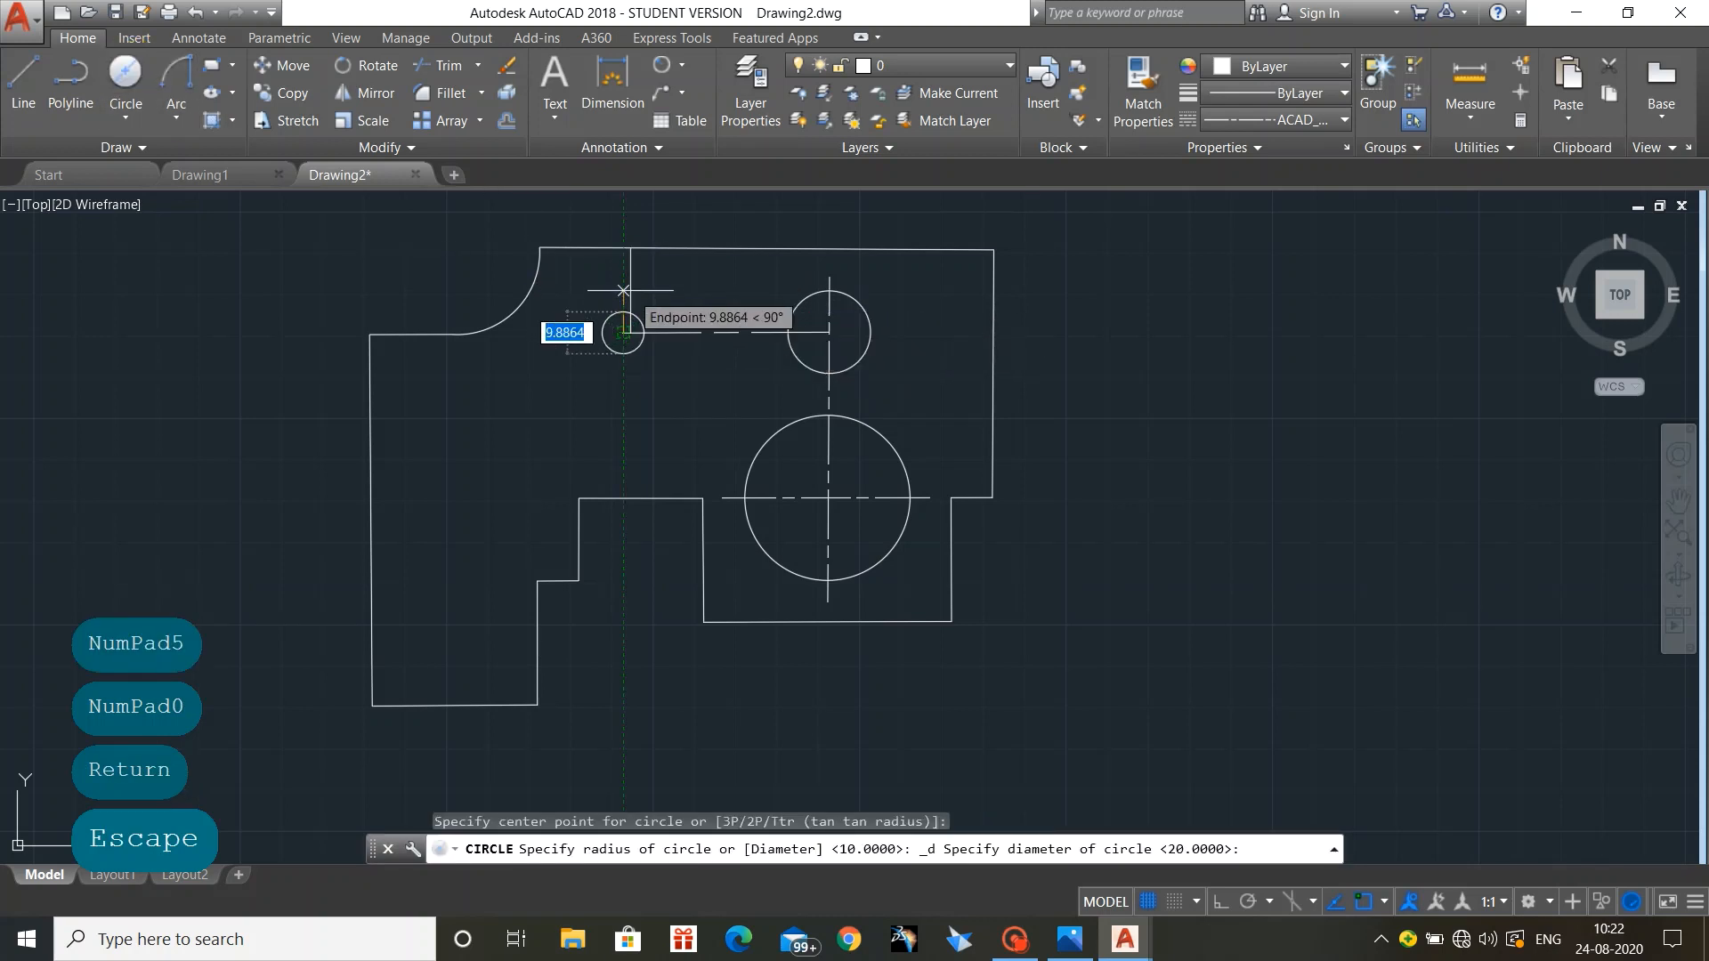
{"action": "type", "text": "20"}
{"action": "key", "text": "Return"}
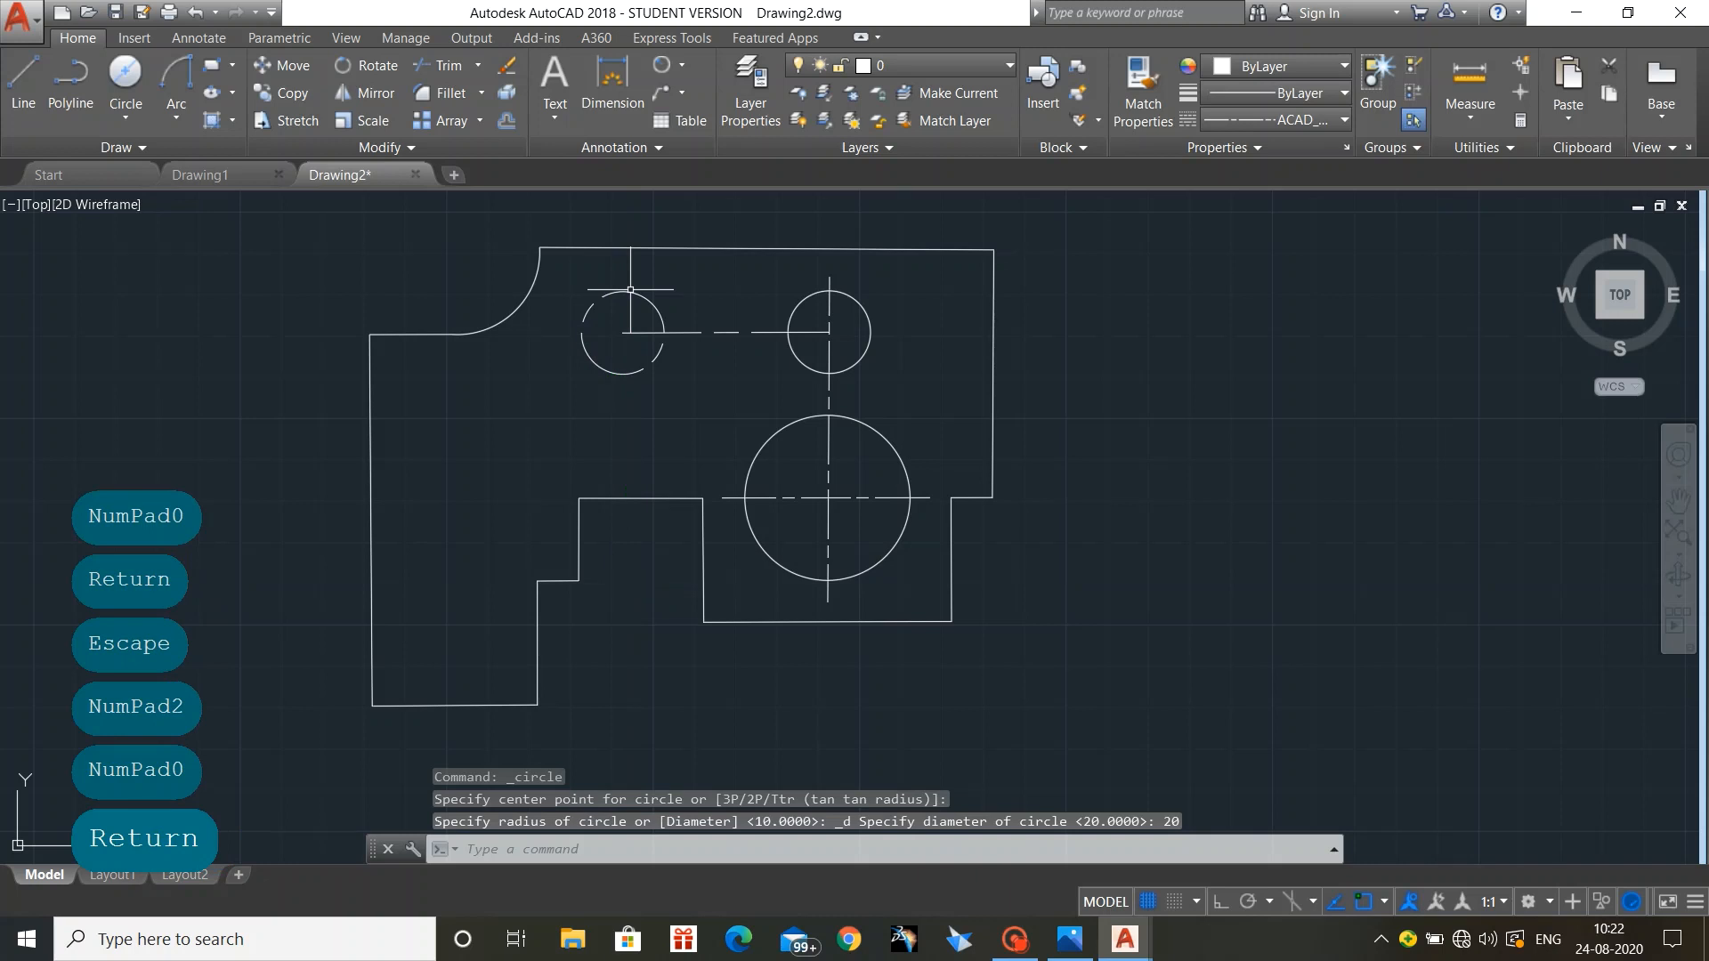
{"action": "left_click", "coordinate": [647, 297]}
{"action": "left_click", "coordinate": [1299, 123]}
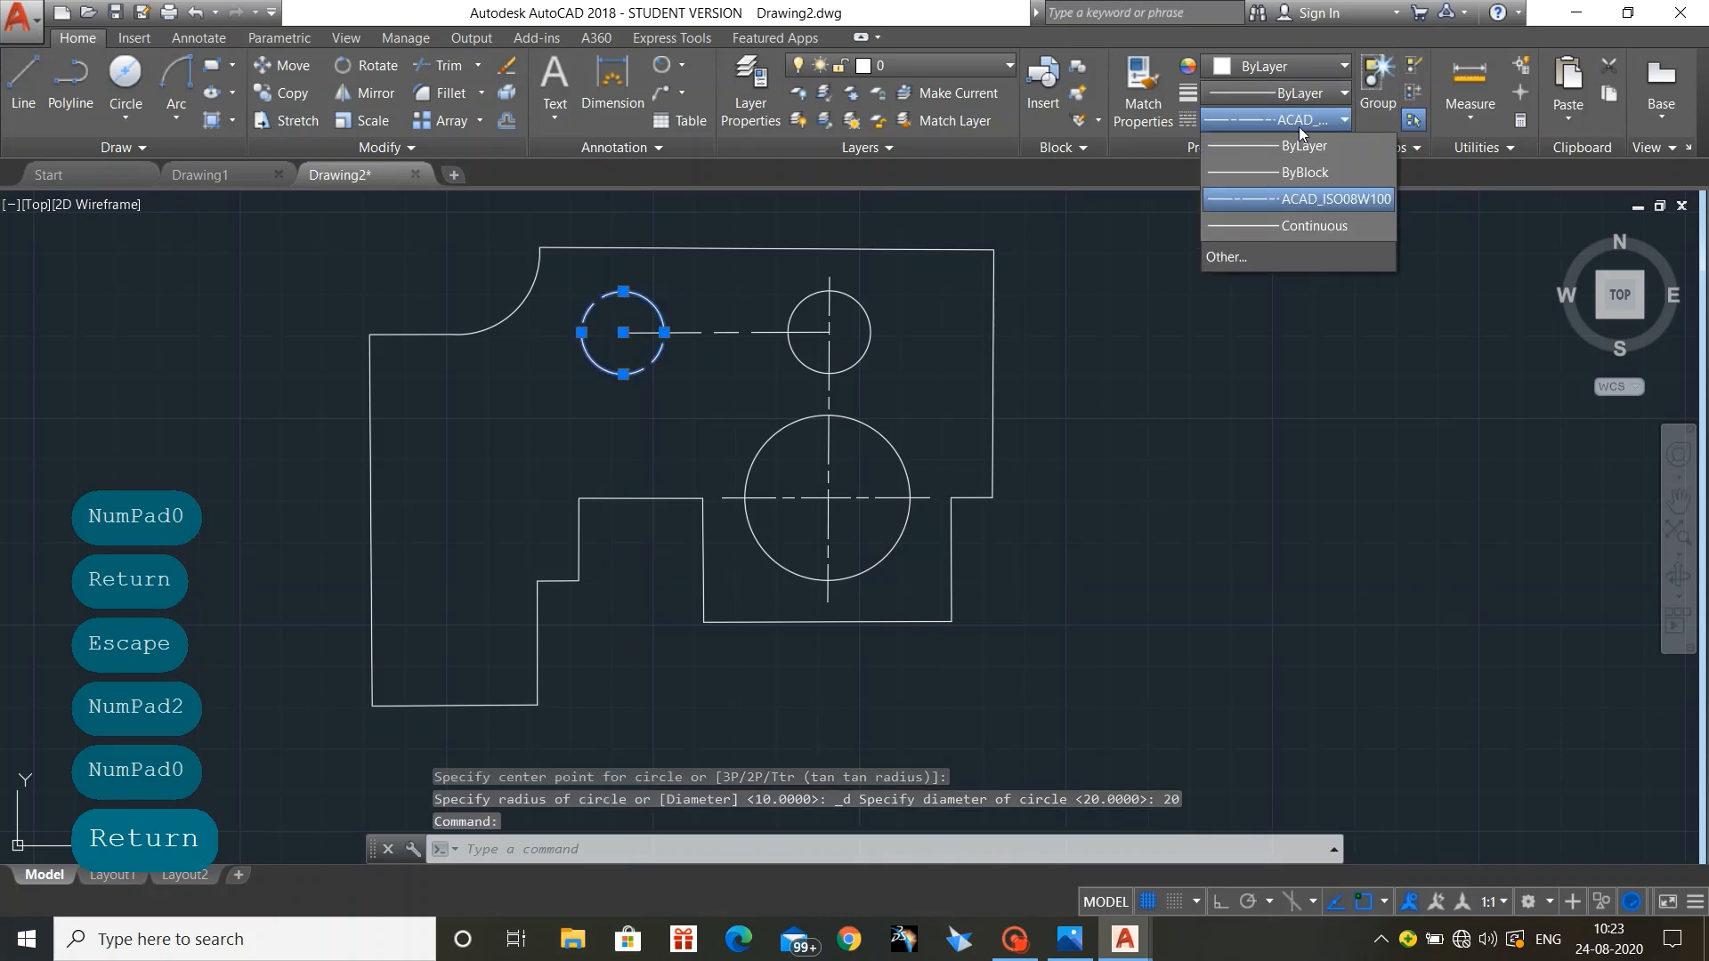
{"action": "left_click", "coordinate": [1301, 147]}
{"action": "key", "text": "Escape"}
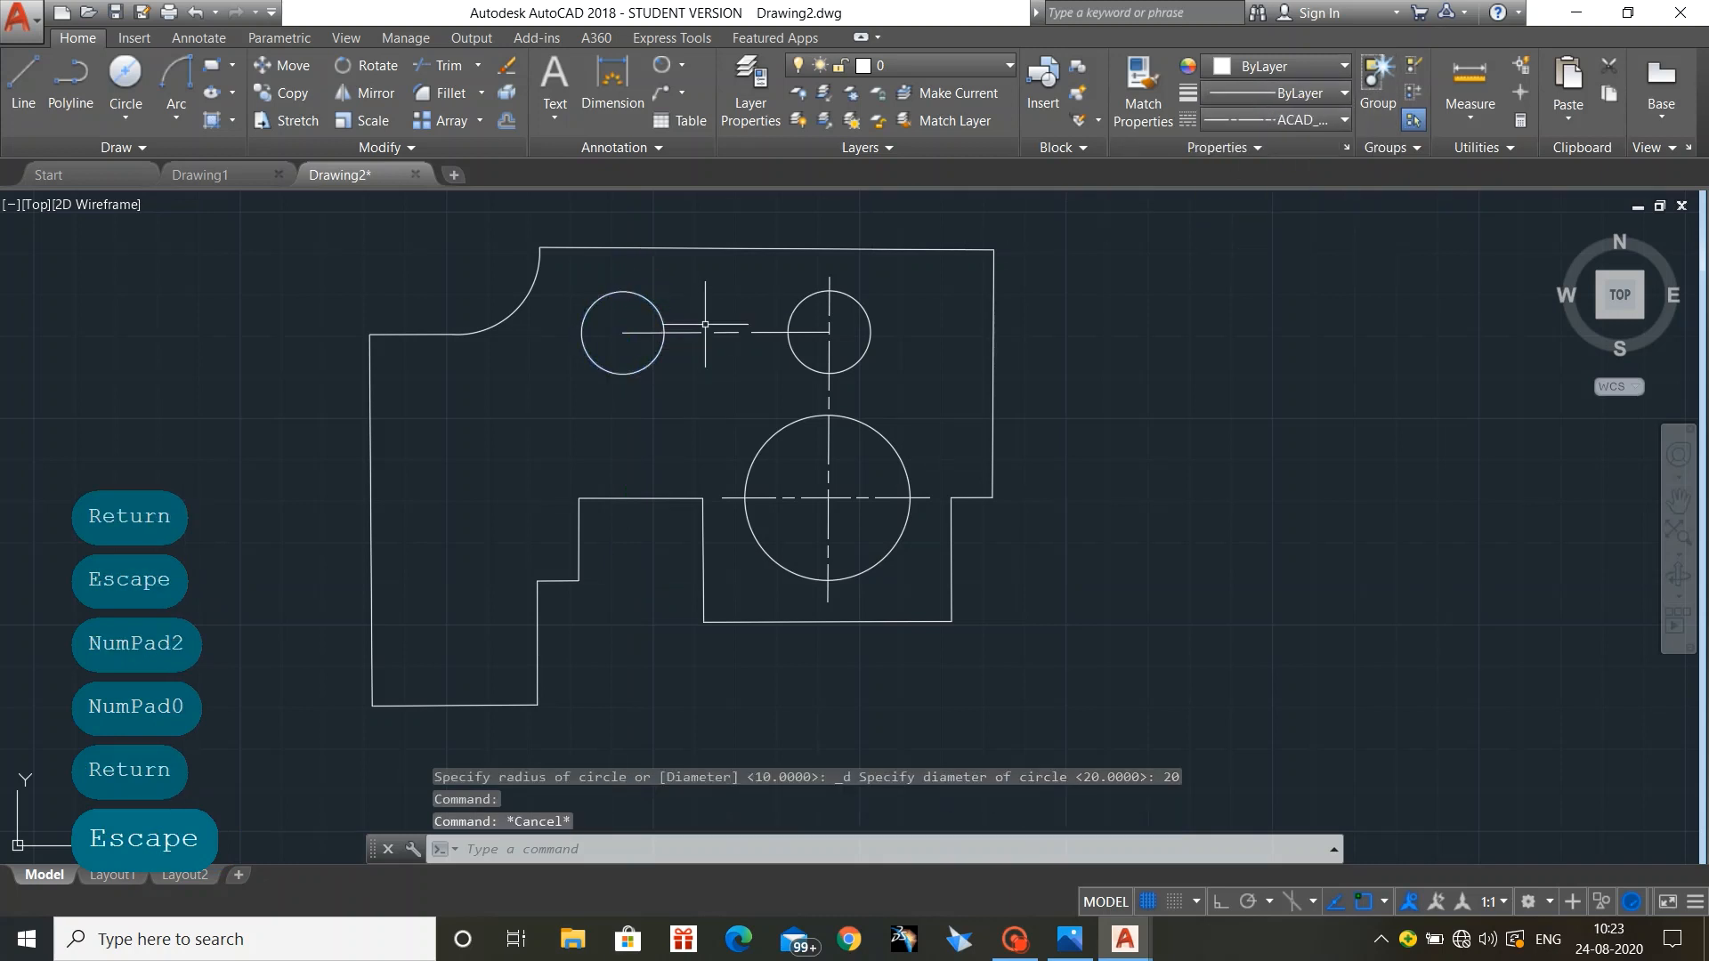
Step: Extend the upper horizontal centre line's left end past the left side of the left 20 circle
{"action": "left_click", "coordinate": [657, 332]}
{"action": "left_click", "coordinate": [623, 331]}
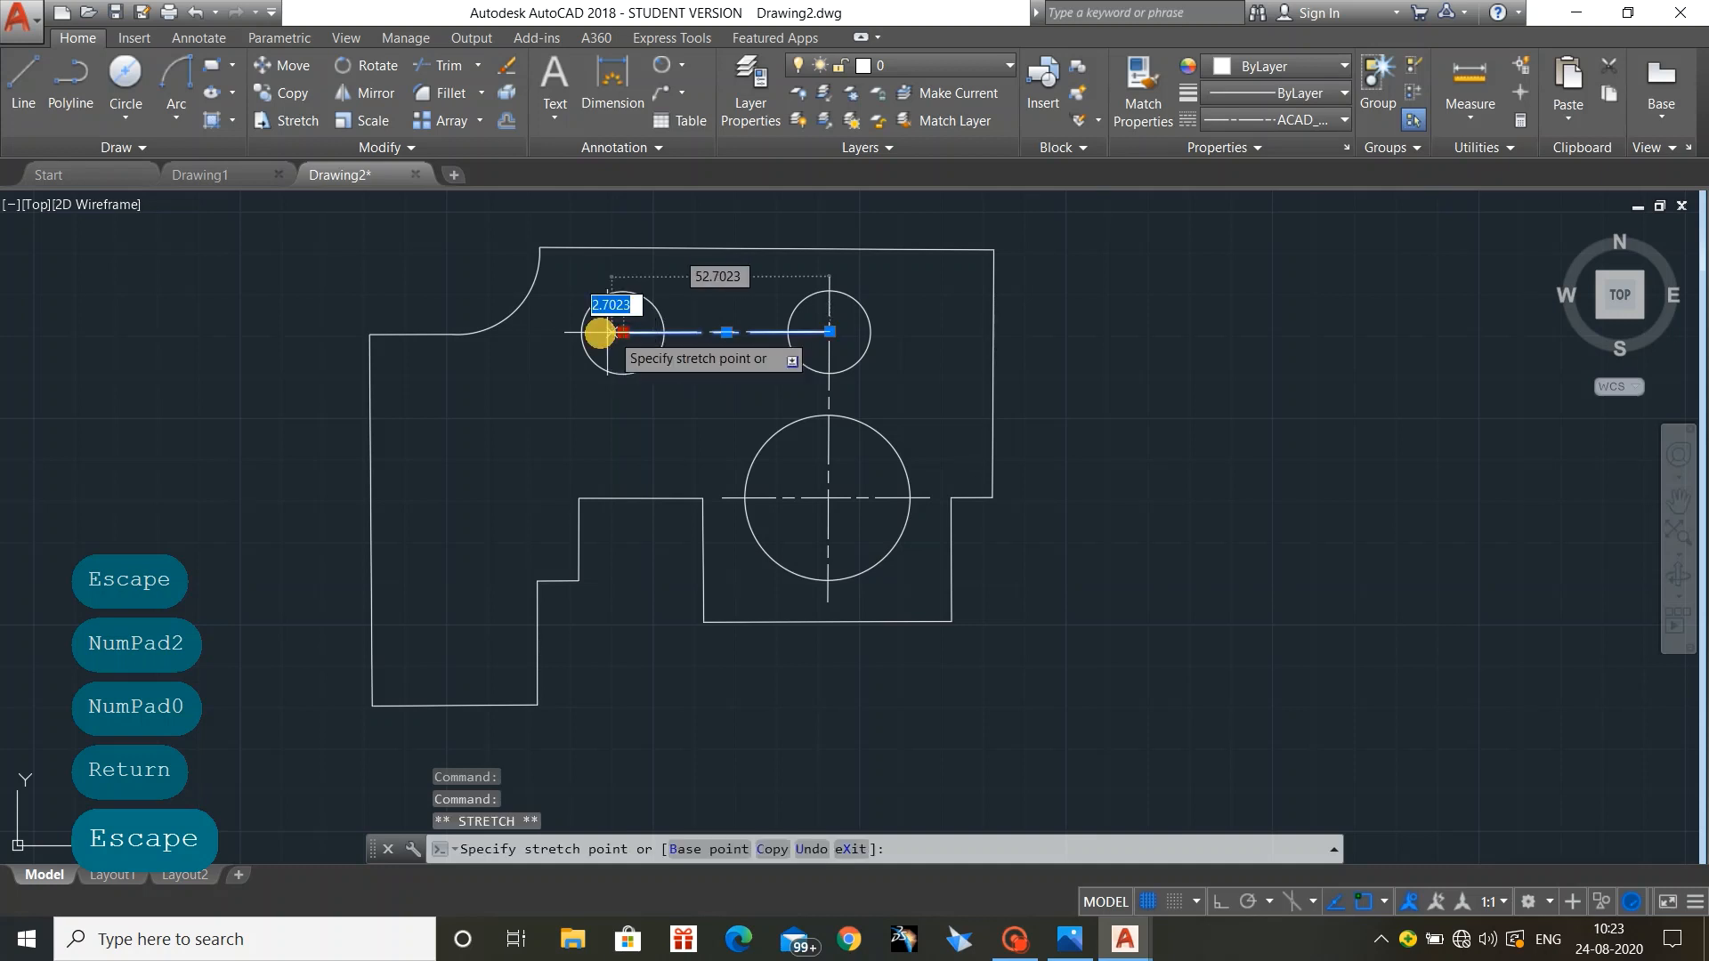
{"action": "left_click", "coordinate": [550, 332]}
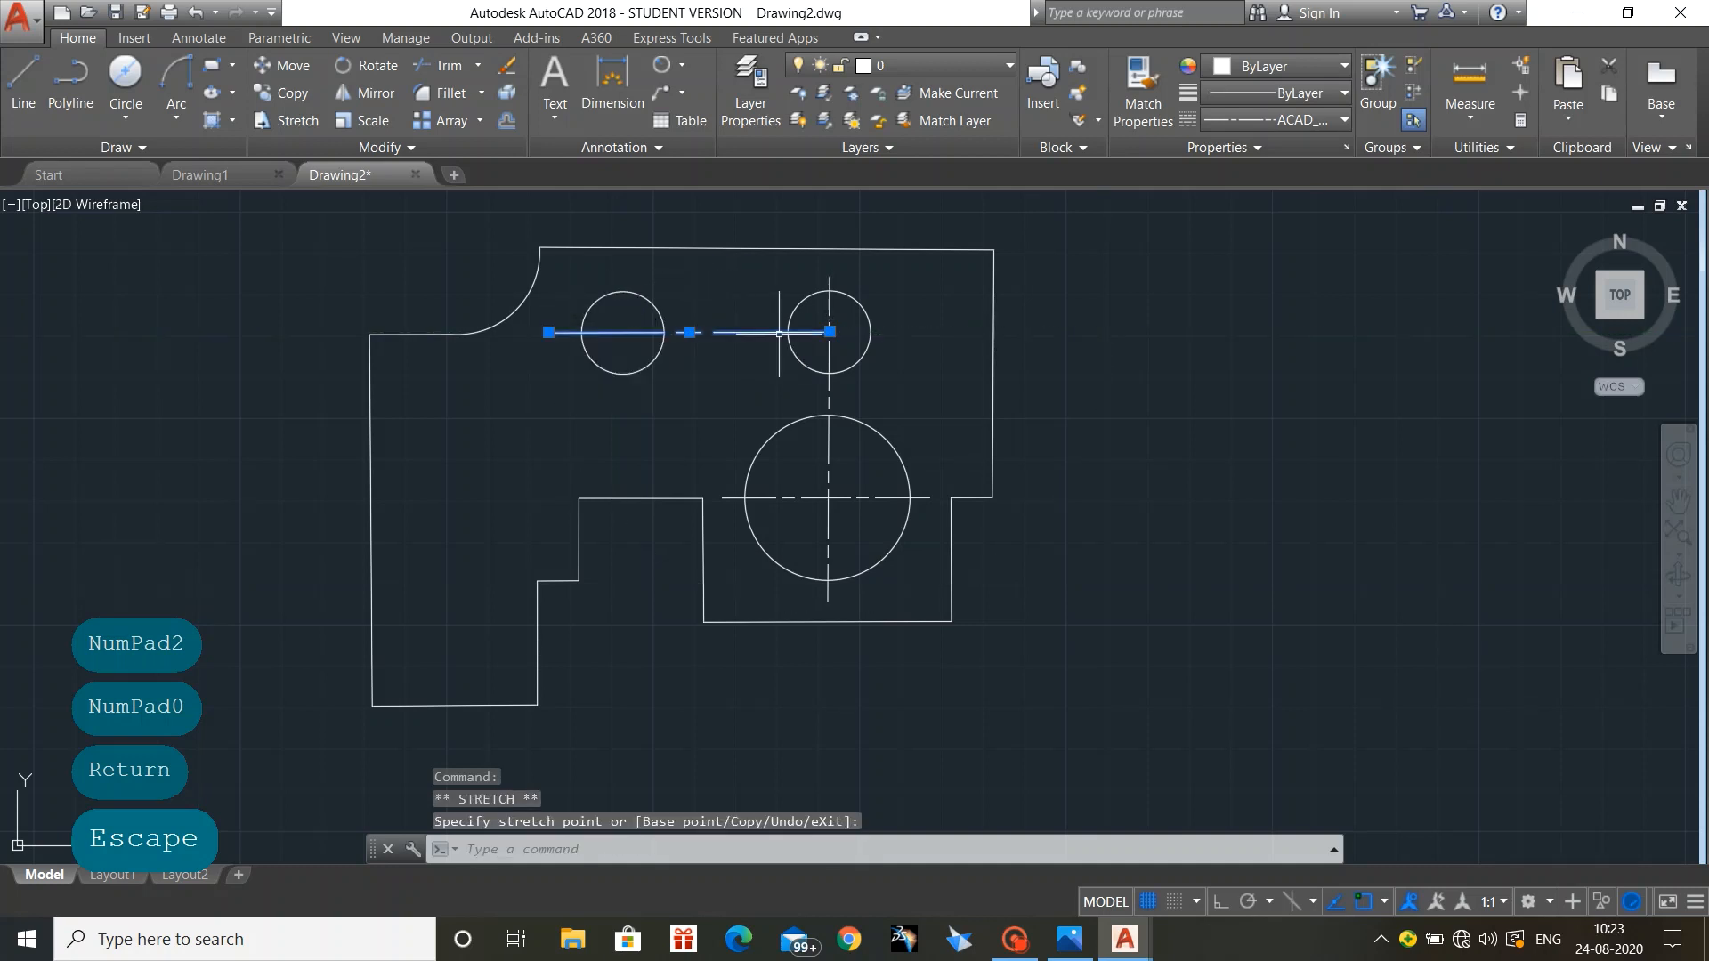
Step: Extend the upper horizontal centre line's right end past the right 20 circle, about 23 units from that circle's centre
{"action": "left_click", "coordinate": [829, 332]}
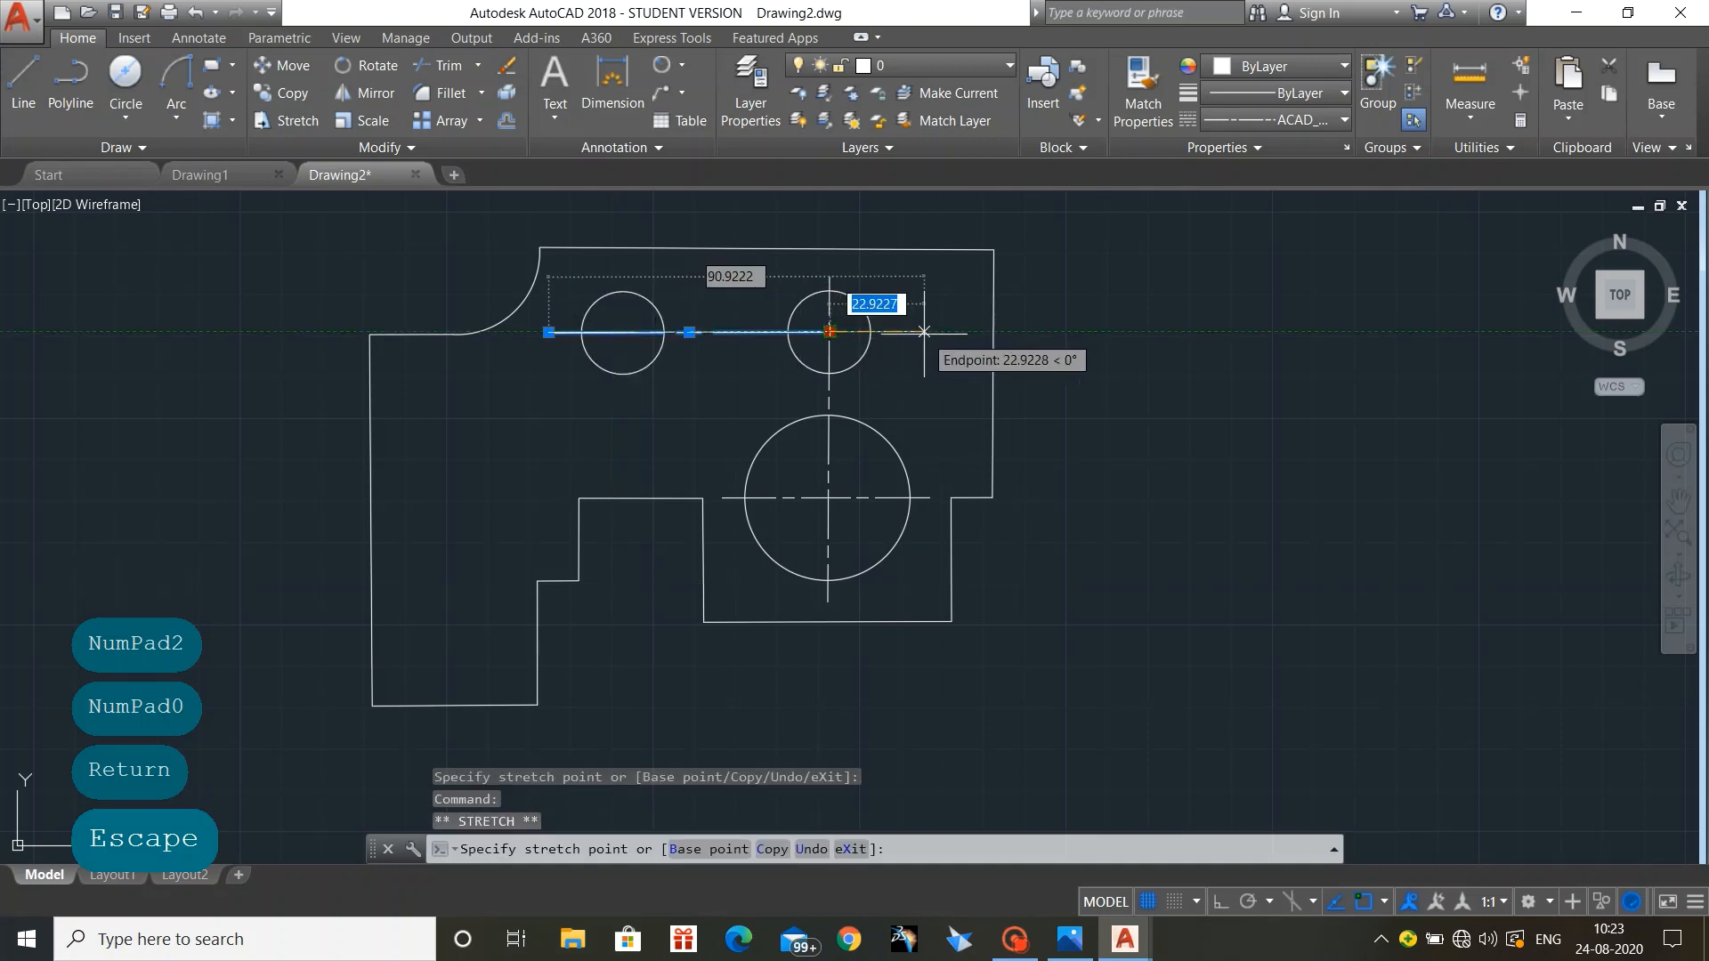
{"action": "left_click", "coordinate": [925, 332]}
{"action": "key", "text": "Escape"}
{"action": "key", "text": "Escape"}
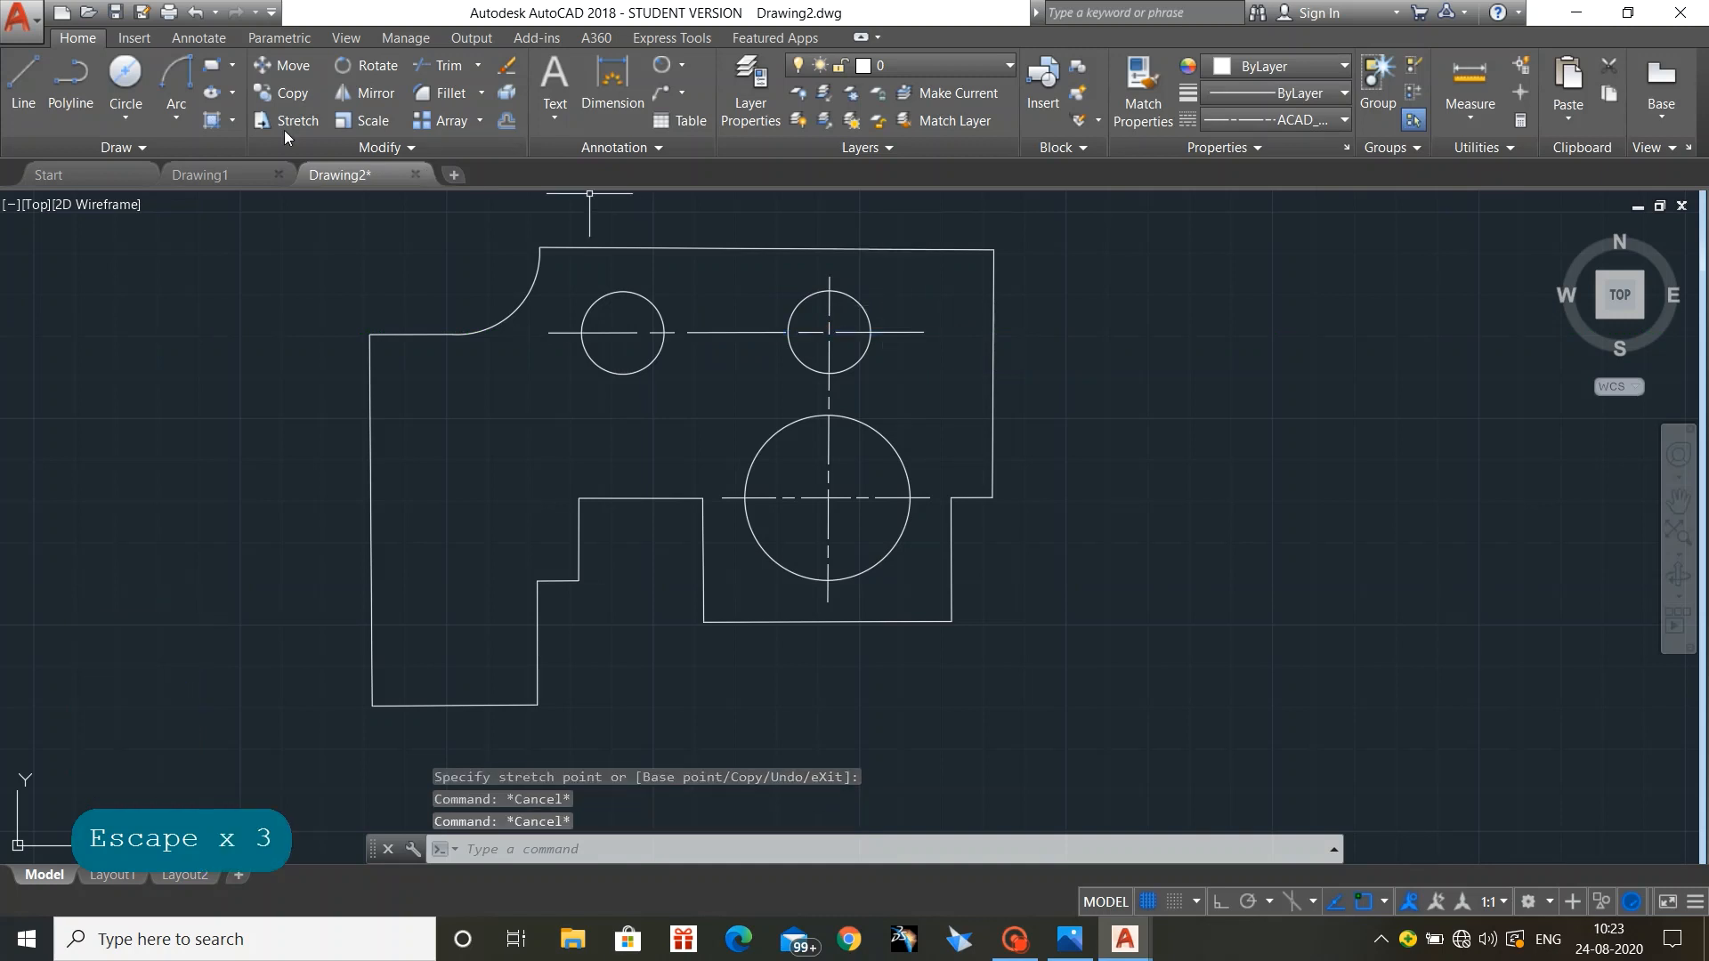
Step: Draw a vertical centre line about 25 units long from the left 20 circle's top quadrant straight down past the circle
{"action": "left_click", "coordinate": [23, 73]}
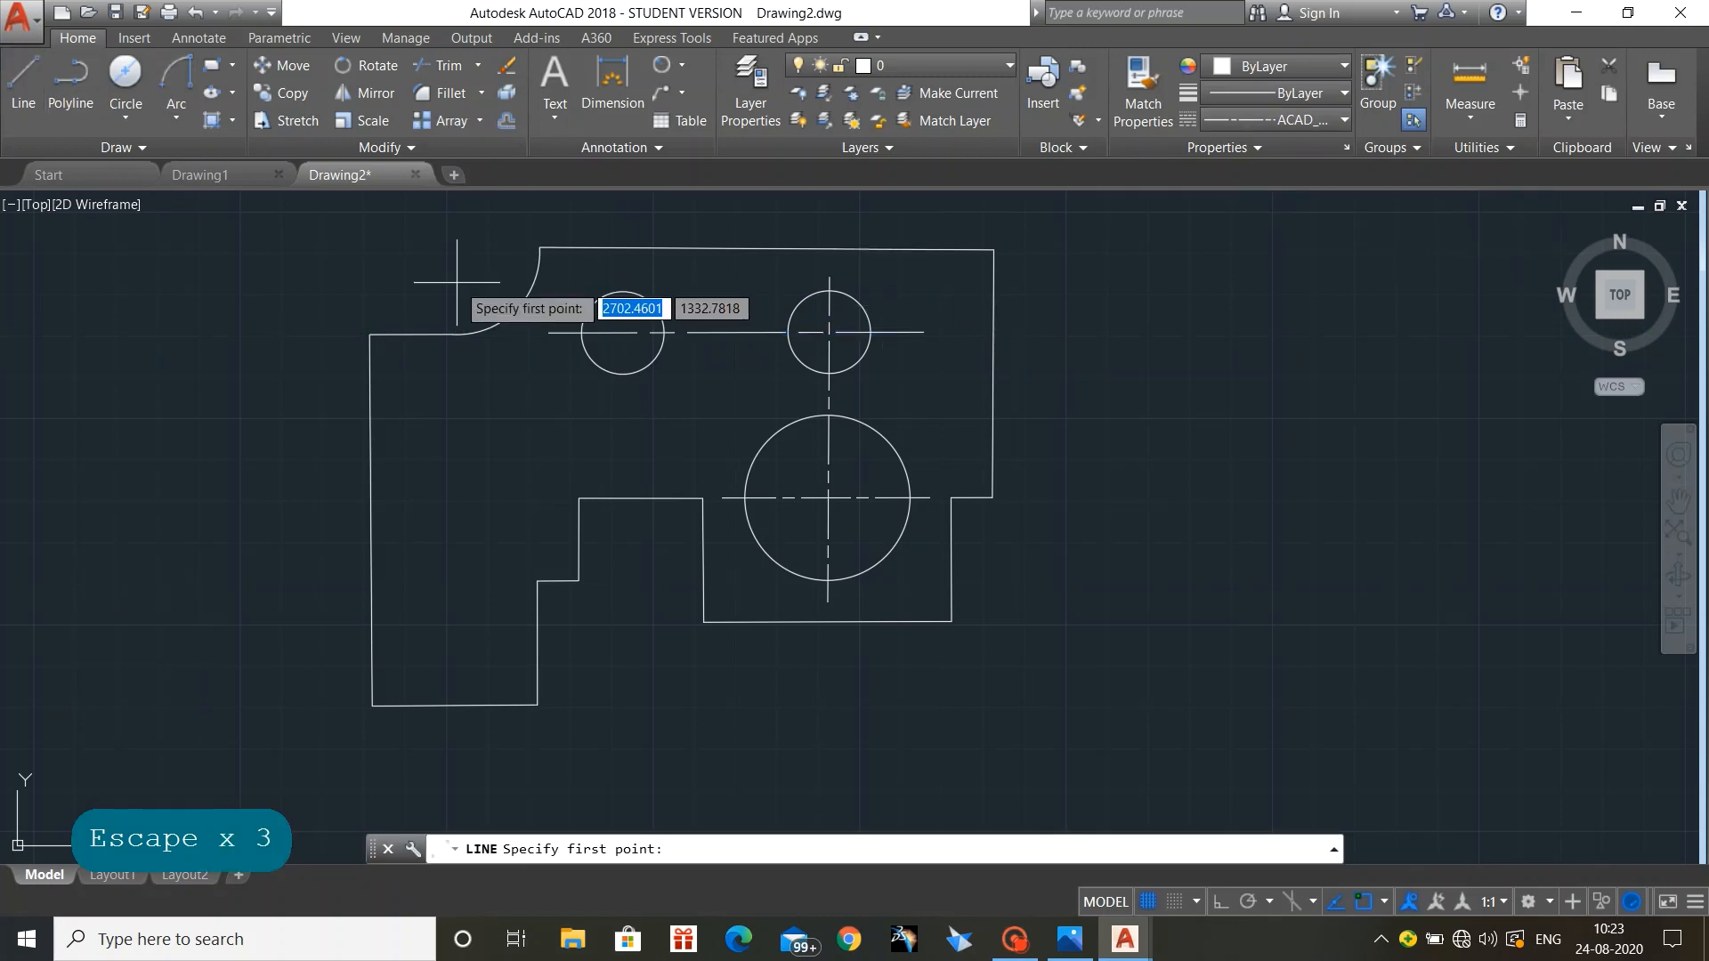
{"action": "left_click", "coordinate": [623, 291]}
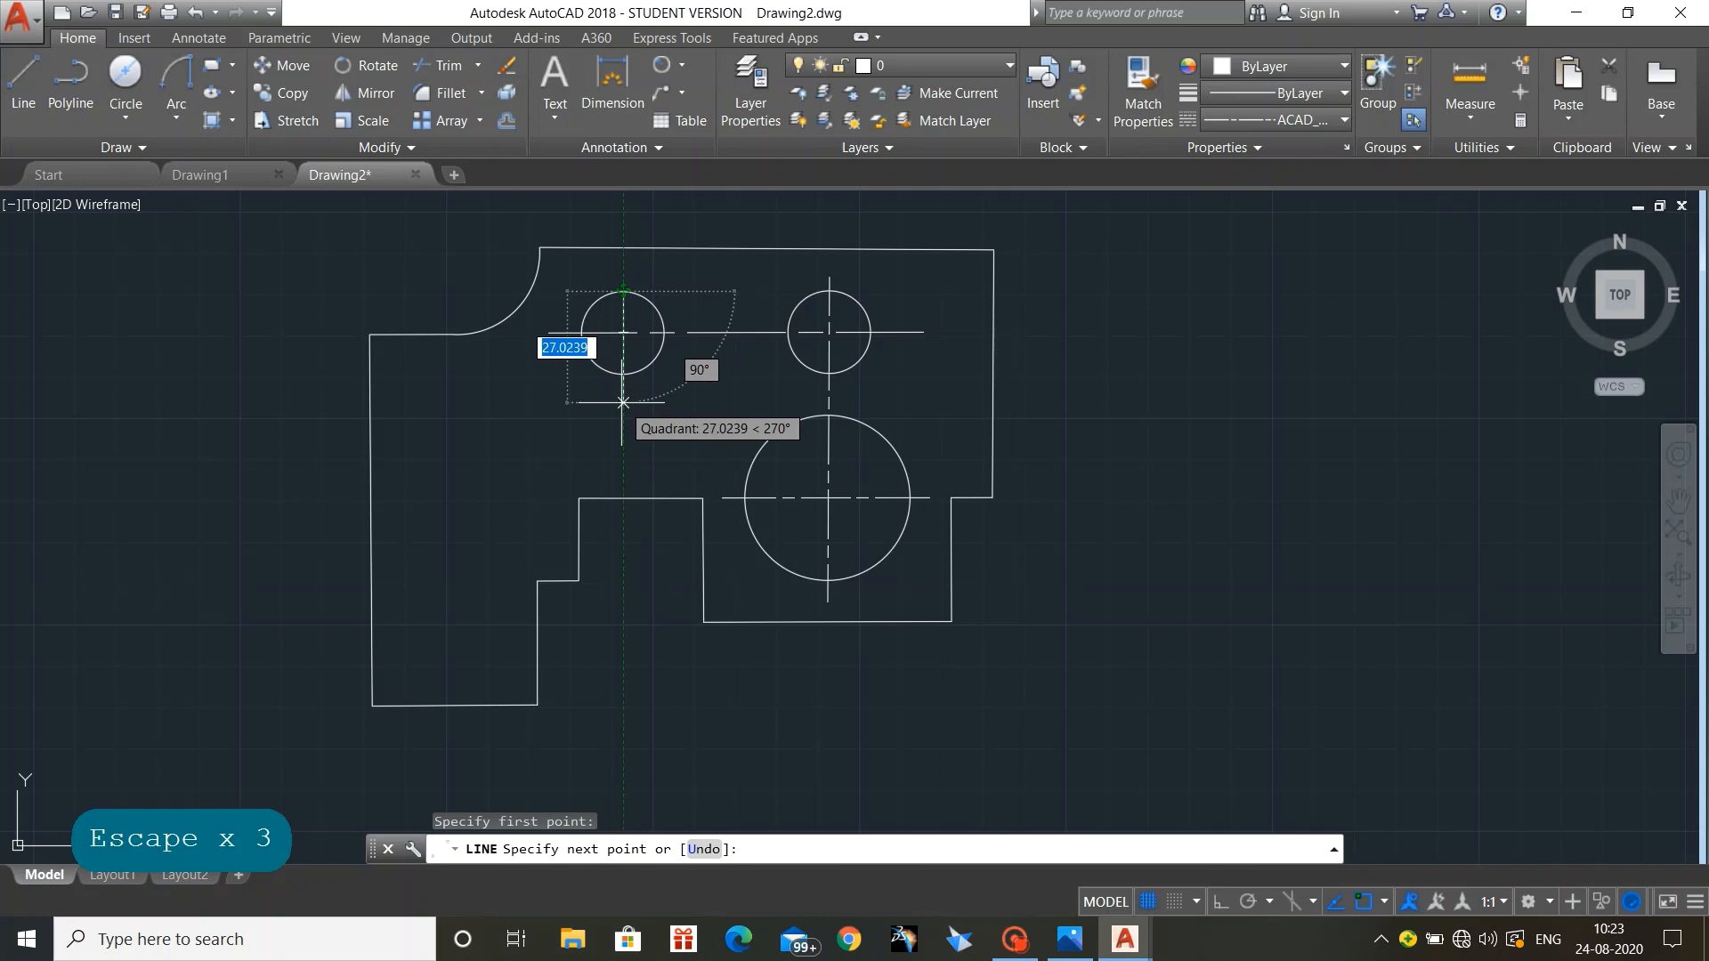
{"action": "left_click", "coordinate": [622, 398]}
{"action": "key", "text": "grave"}
{"action": "key", "text": "grave"}
{"action": "key", "text": "Escape"}
{"action": "key", "text": "Escape"}
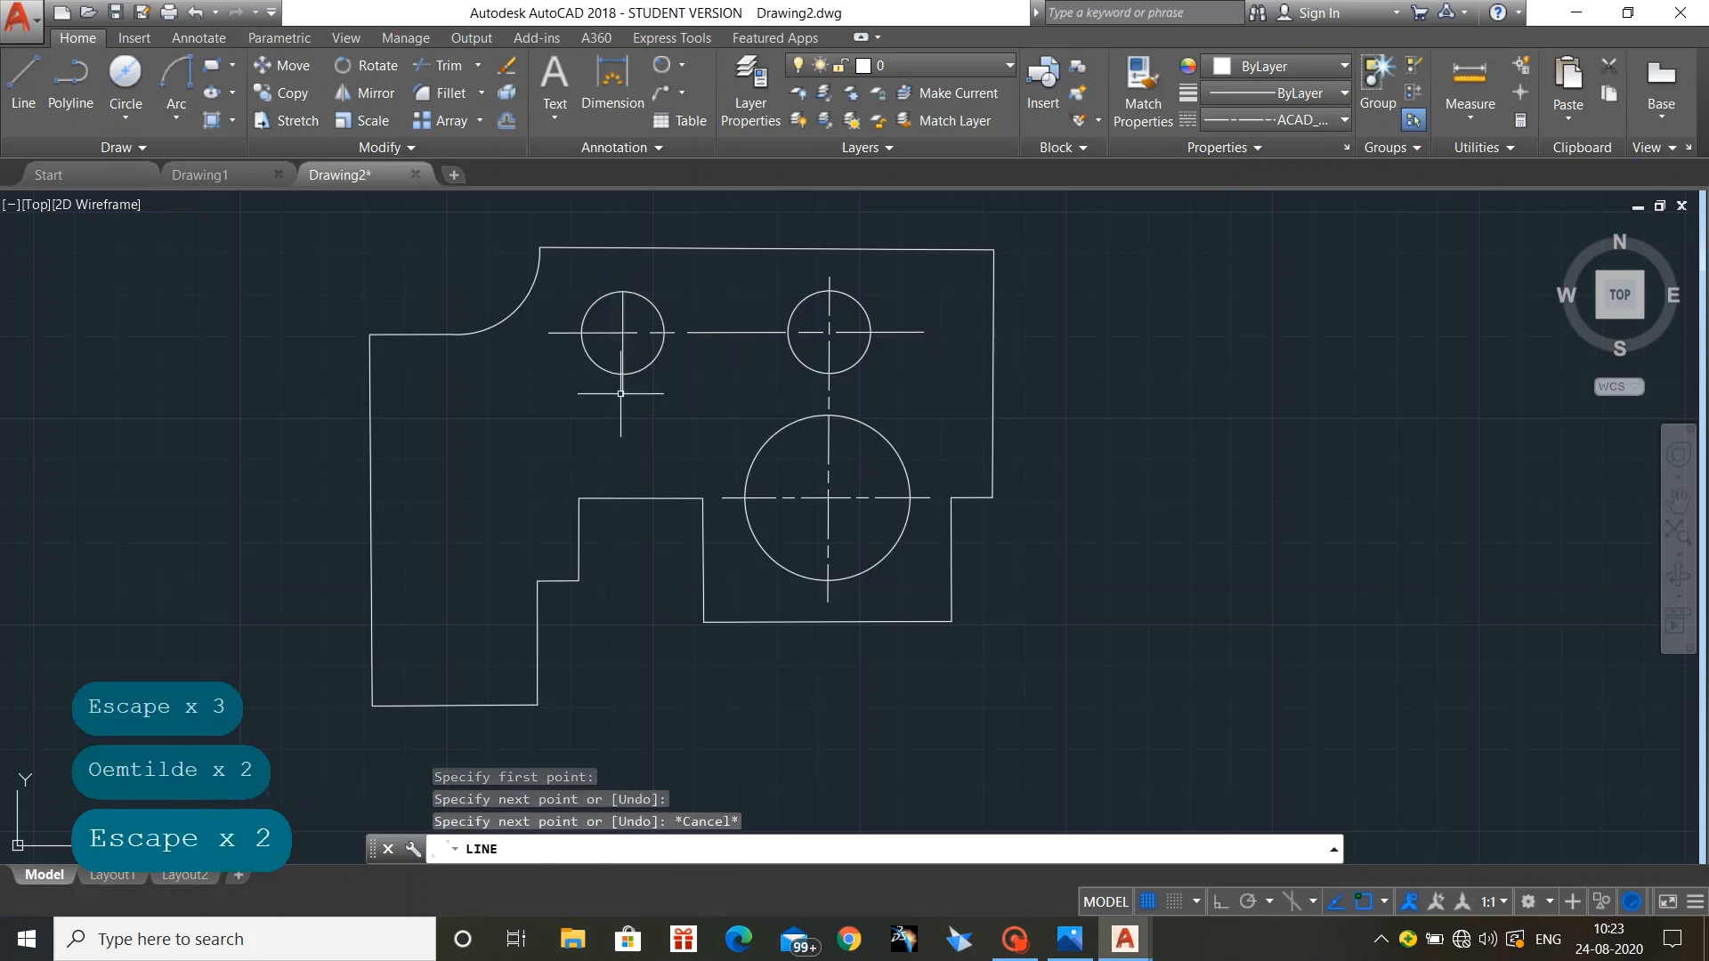
{"action": "key", "text": "Escape"}
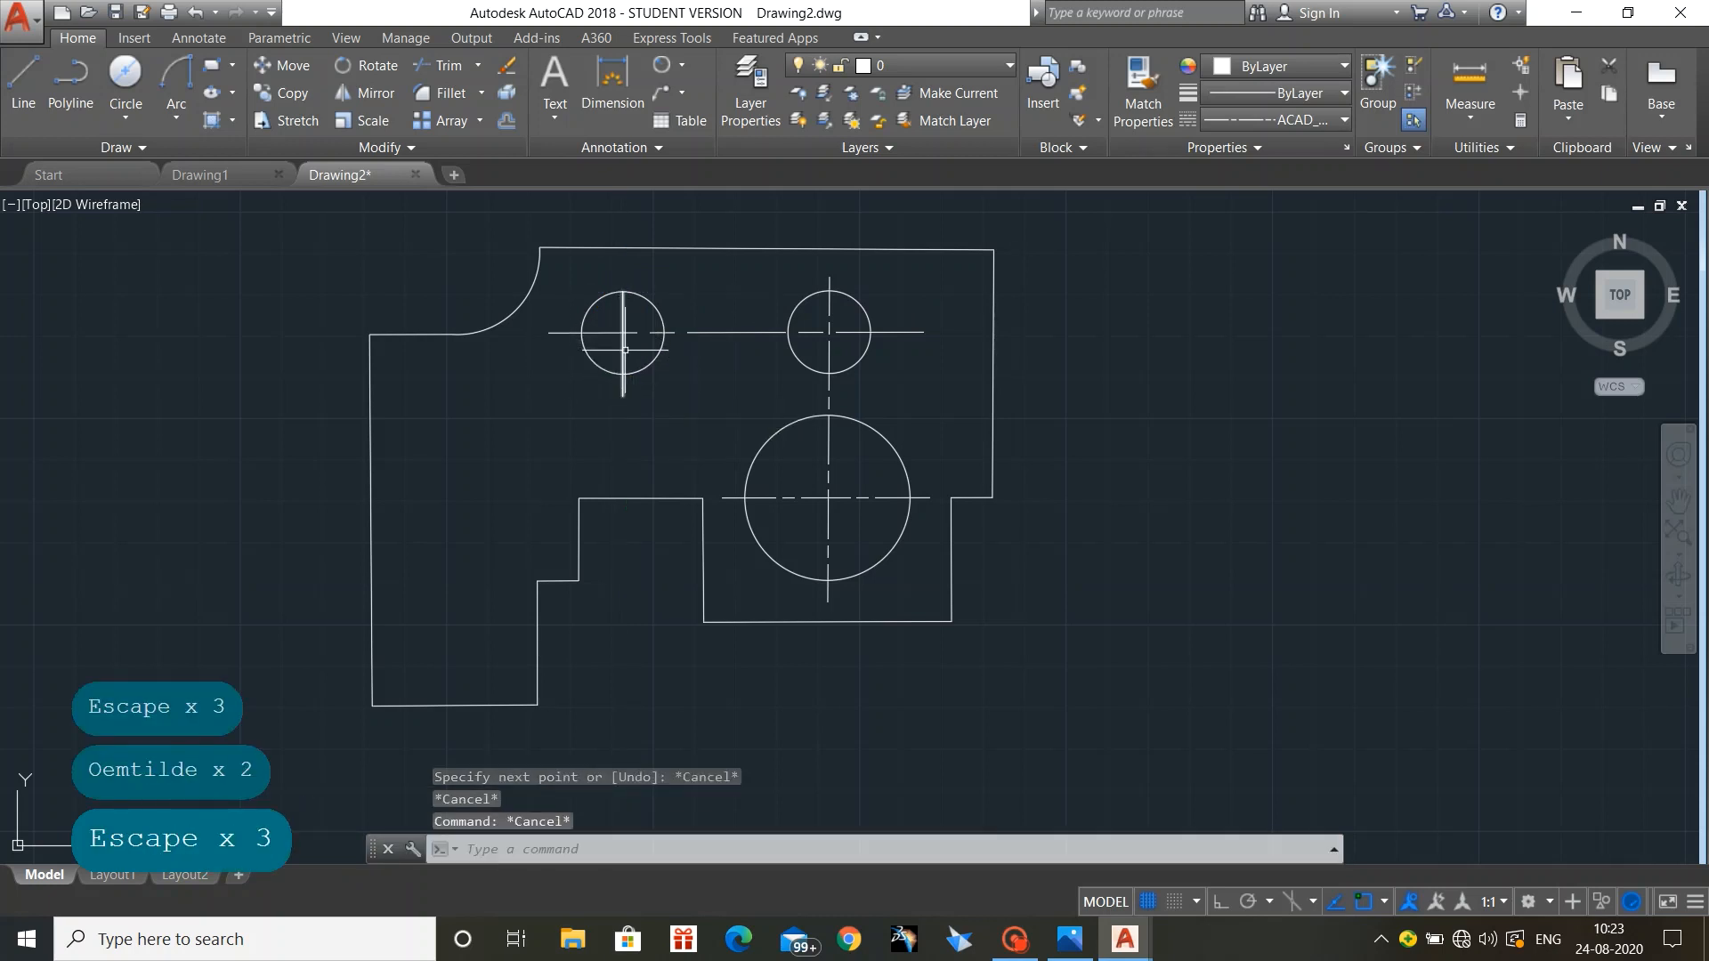
Step: Try stretching the left circle's vertical centre line up to the plate's top edge, and undo the stretch
{"action": "left_click", "coordinate": [623, 347]}
{"action": "left_click", "coordinate": [623, 291]}
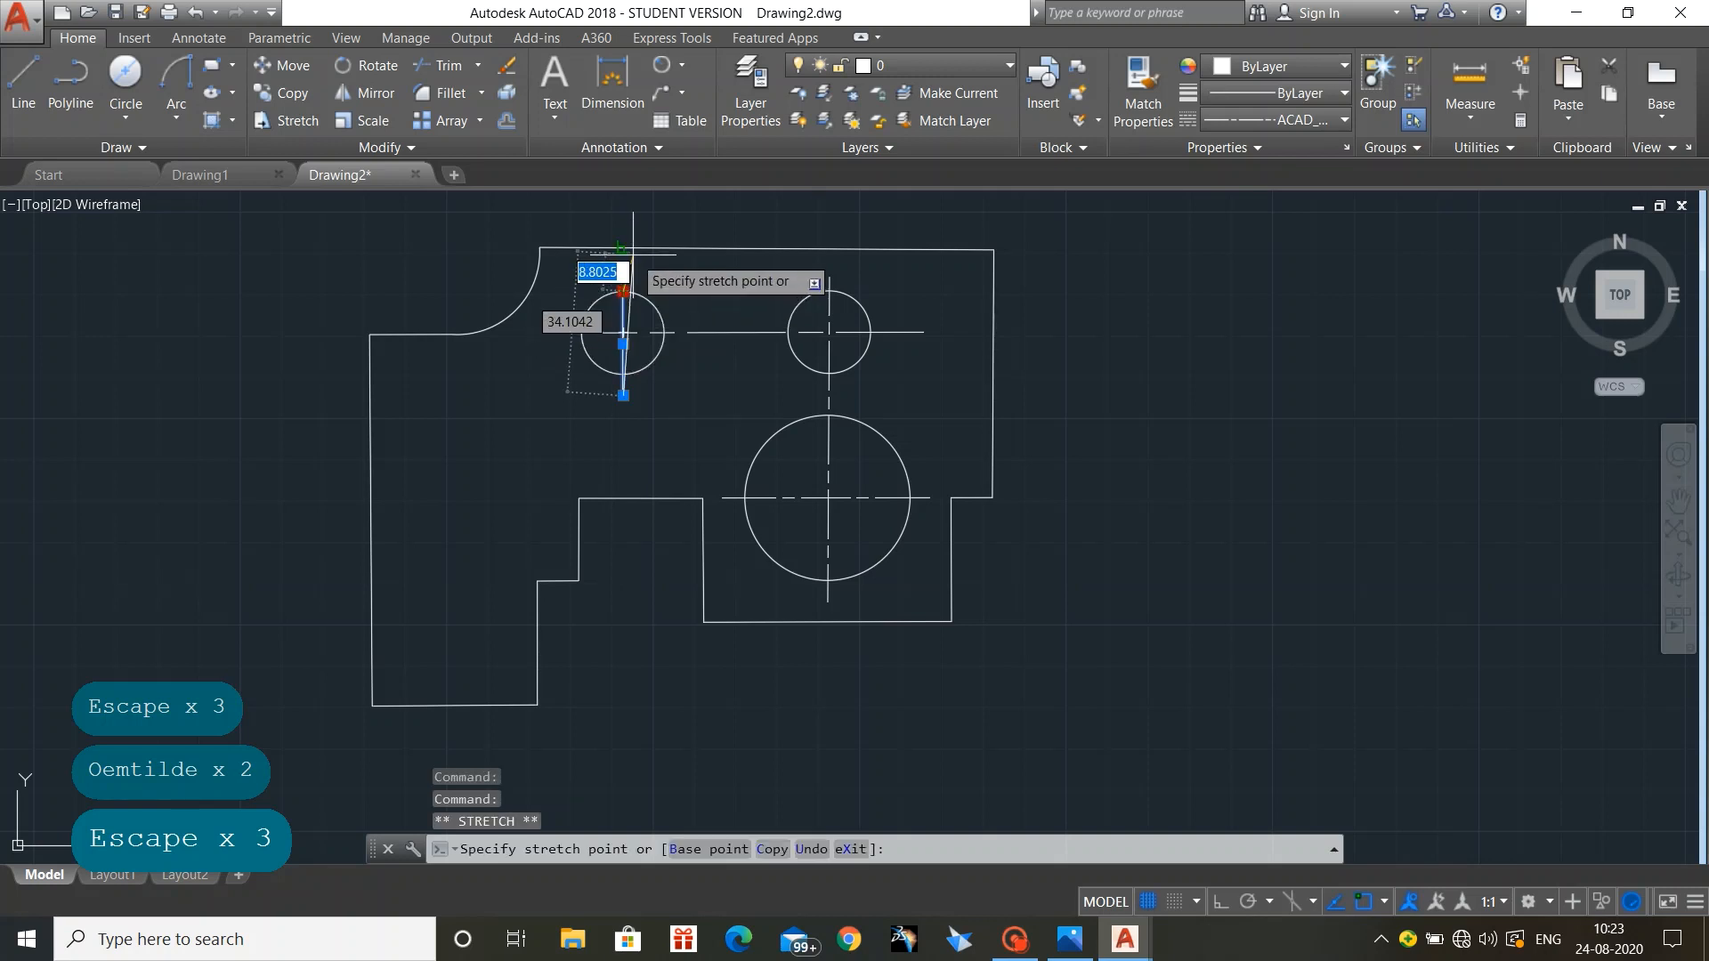
{"action": "left_click", "coordinate": [626, 253]}
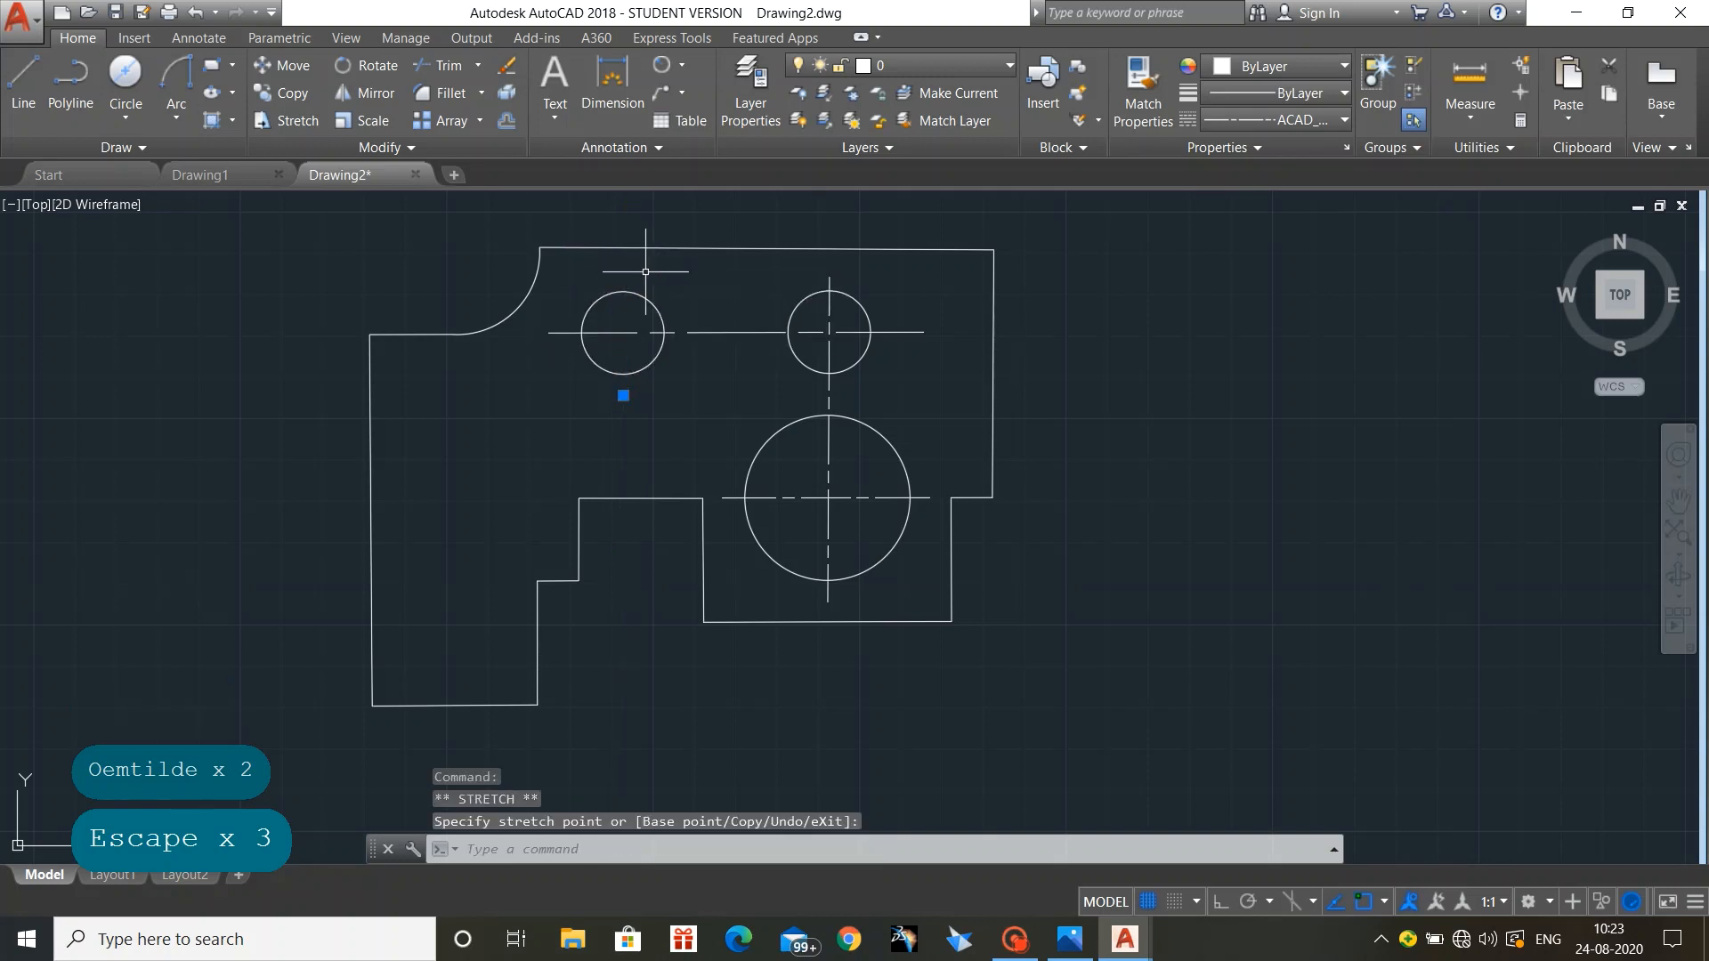
{"action": "key", "text": "ctrl+z"}
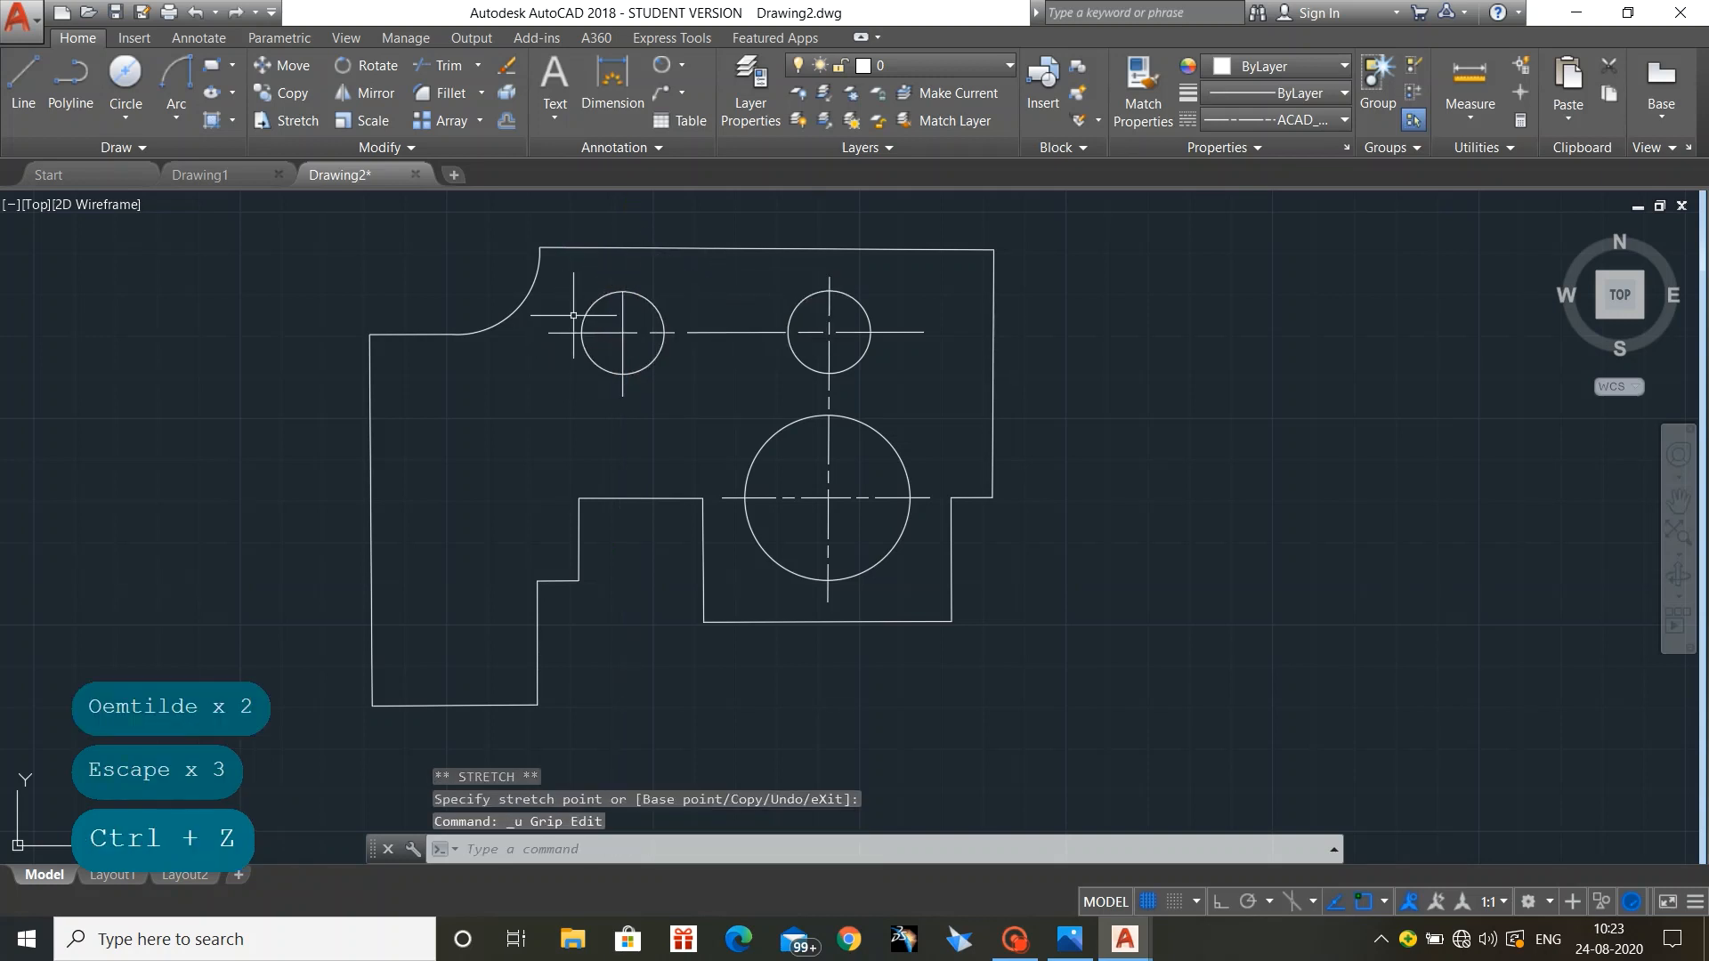
Step: Stretch the upper end of the left circle's vertical centre line straight up about 5 units beyond the circle
{"action": "left_click", "coordinate": [623, 320]}
{"action": "left_click", "coordinate": [622, 274]}
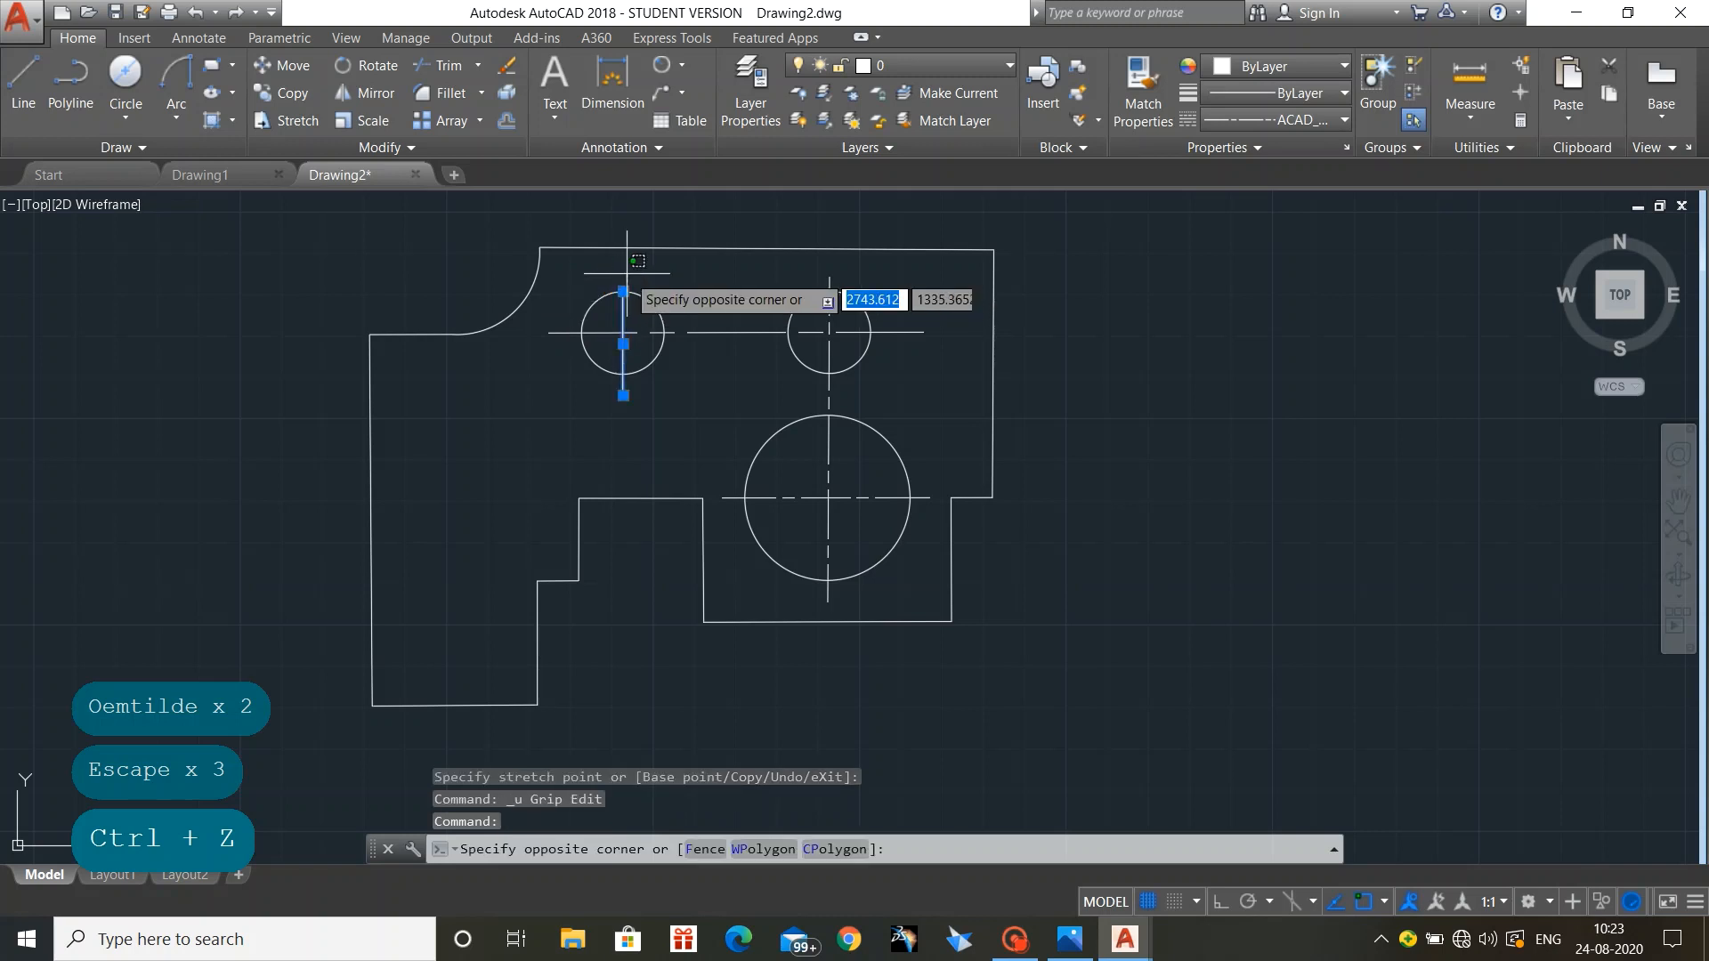
{"action": "key", "text": "Escape"}
{"action": "left_click", "coordinate": [624, 291]}
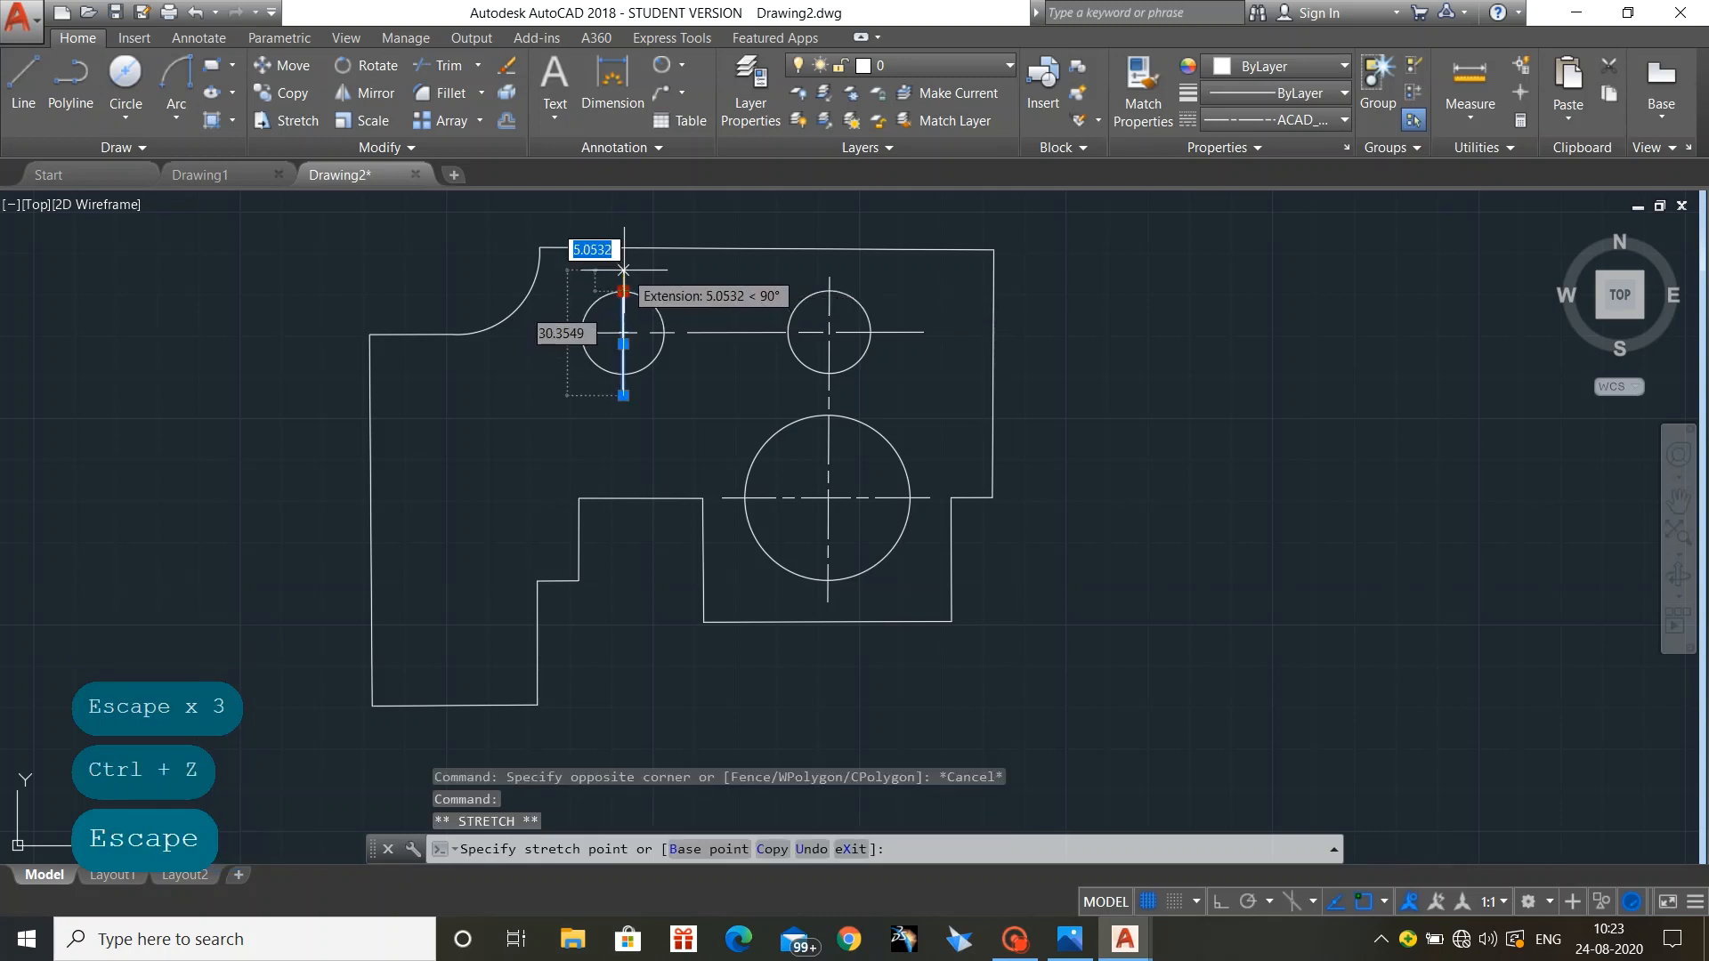
{"action": "key", "text": "Escape"}
{"action": "key", "text": "Escape"}
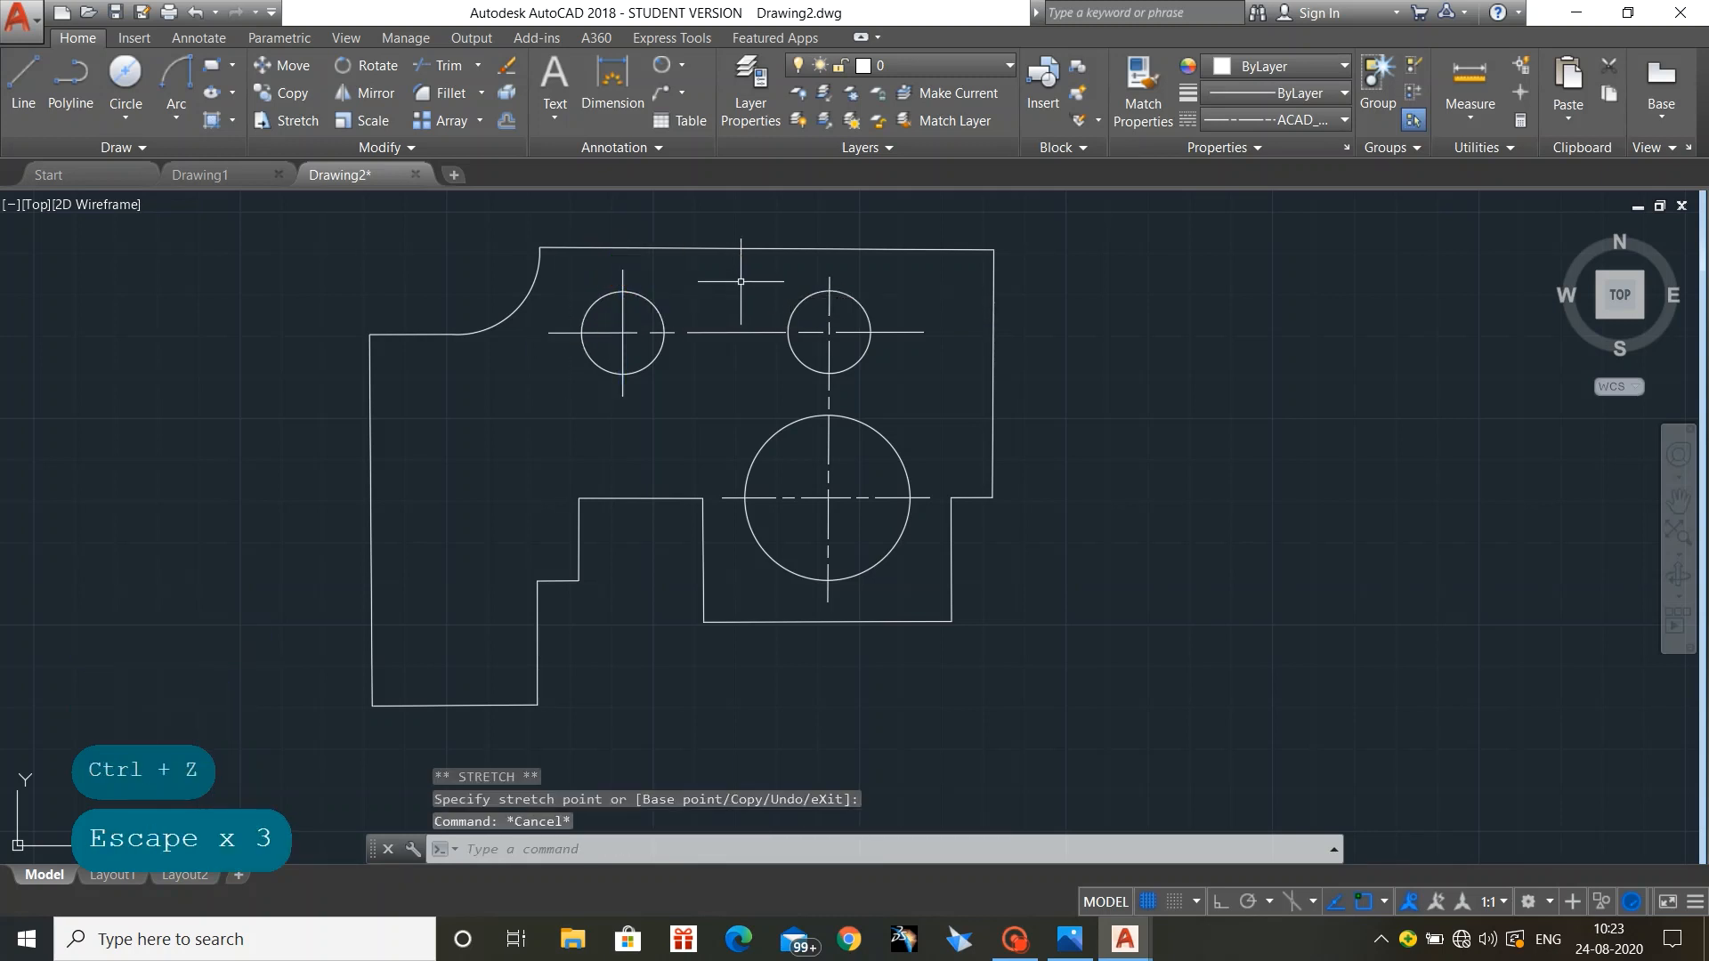
Step: Set the linetype scale of the upper horizontal centre line and the left circle's vertical centre line to 0.5
{"action": "left_click", "coordinate": [623, 317]}
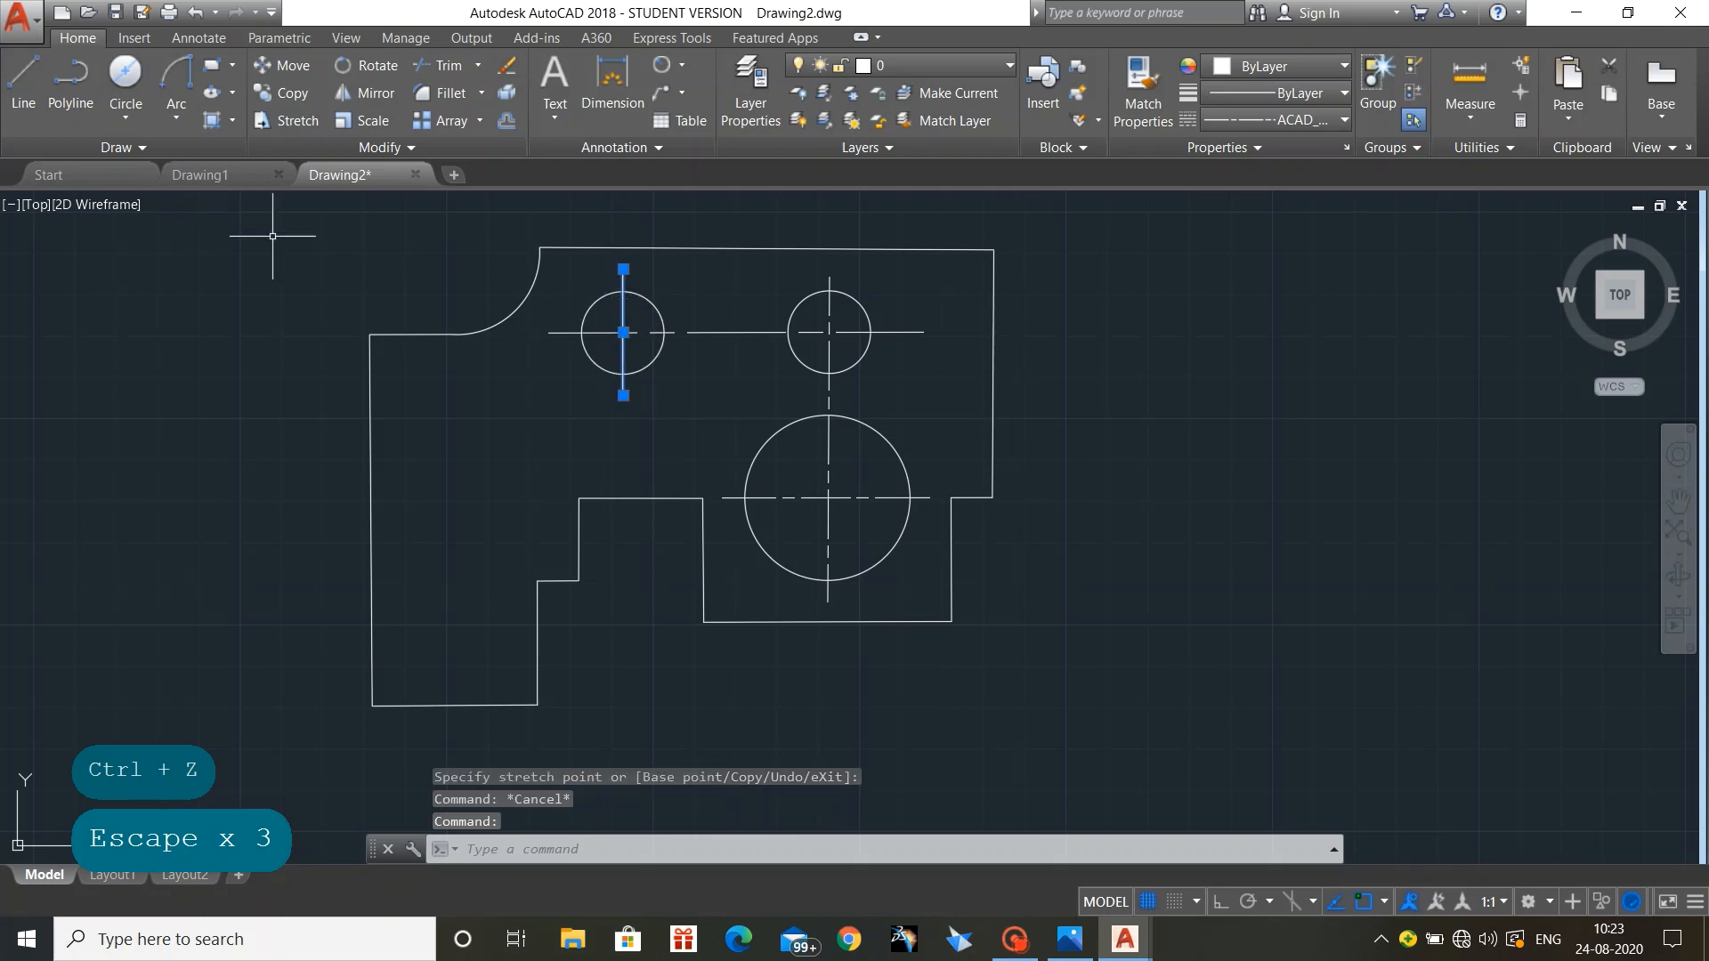
{"action": "left_click", "coordinate": [747, 332]}
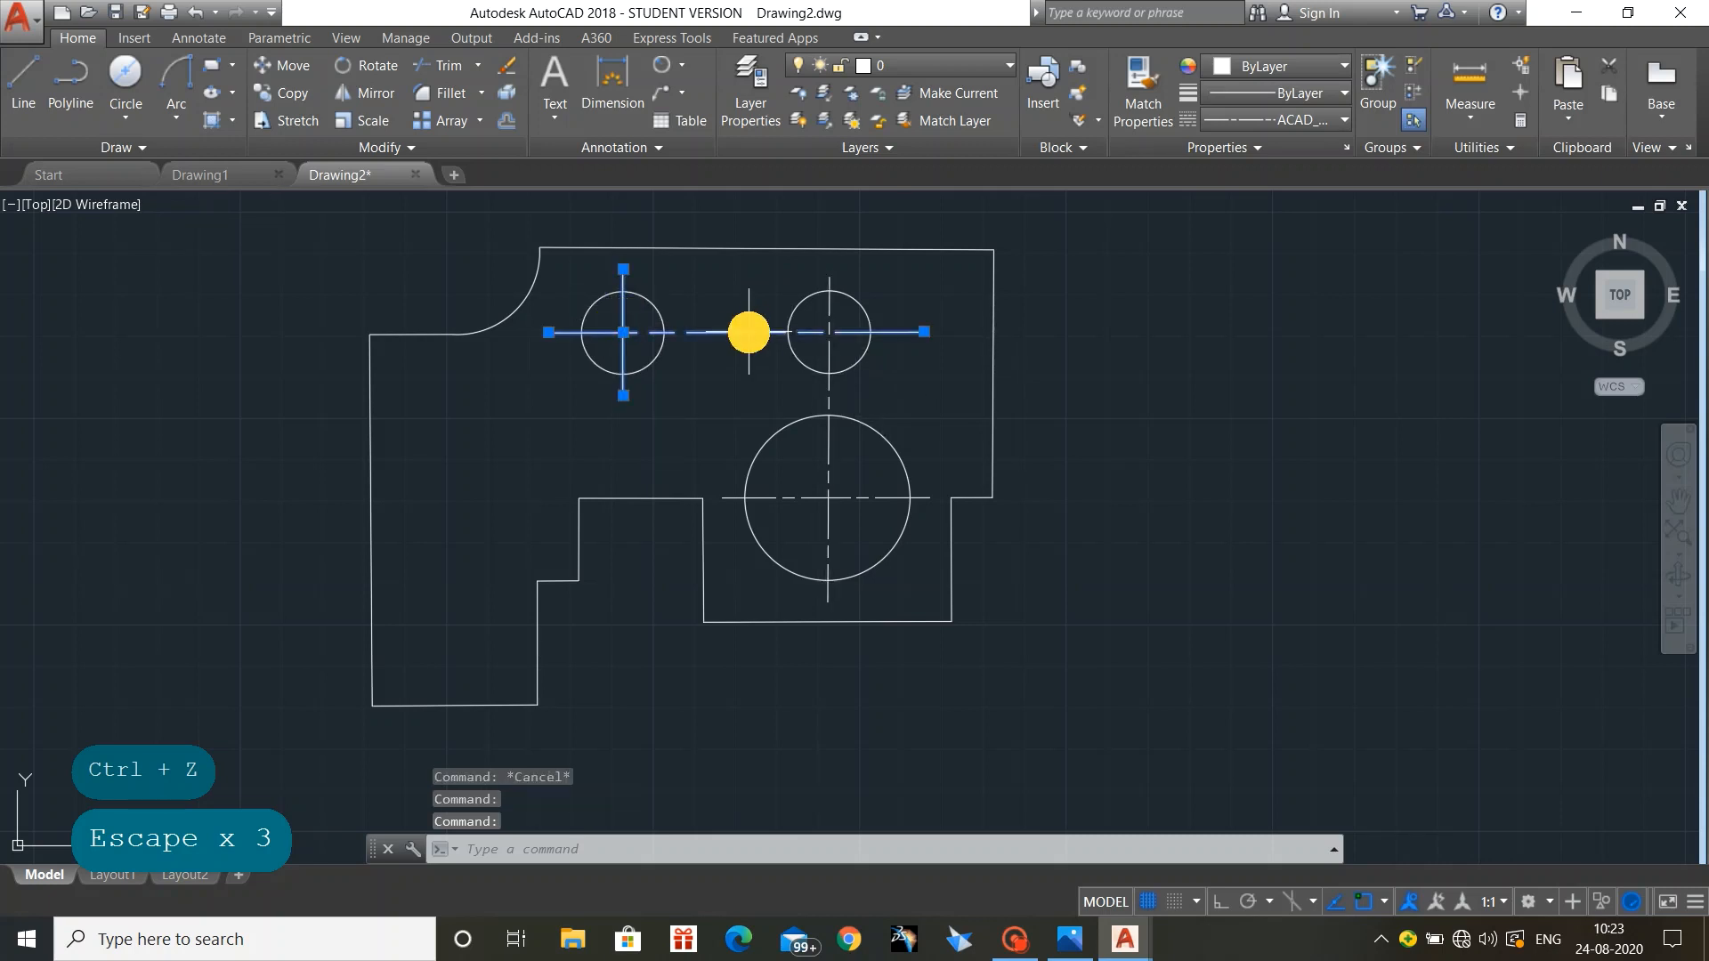
{"action": "right_click", "coordinate": [749, 334]}
{"action": "left_click", "coordinate": [855, 758]}
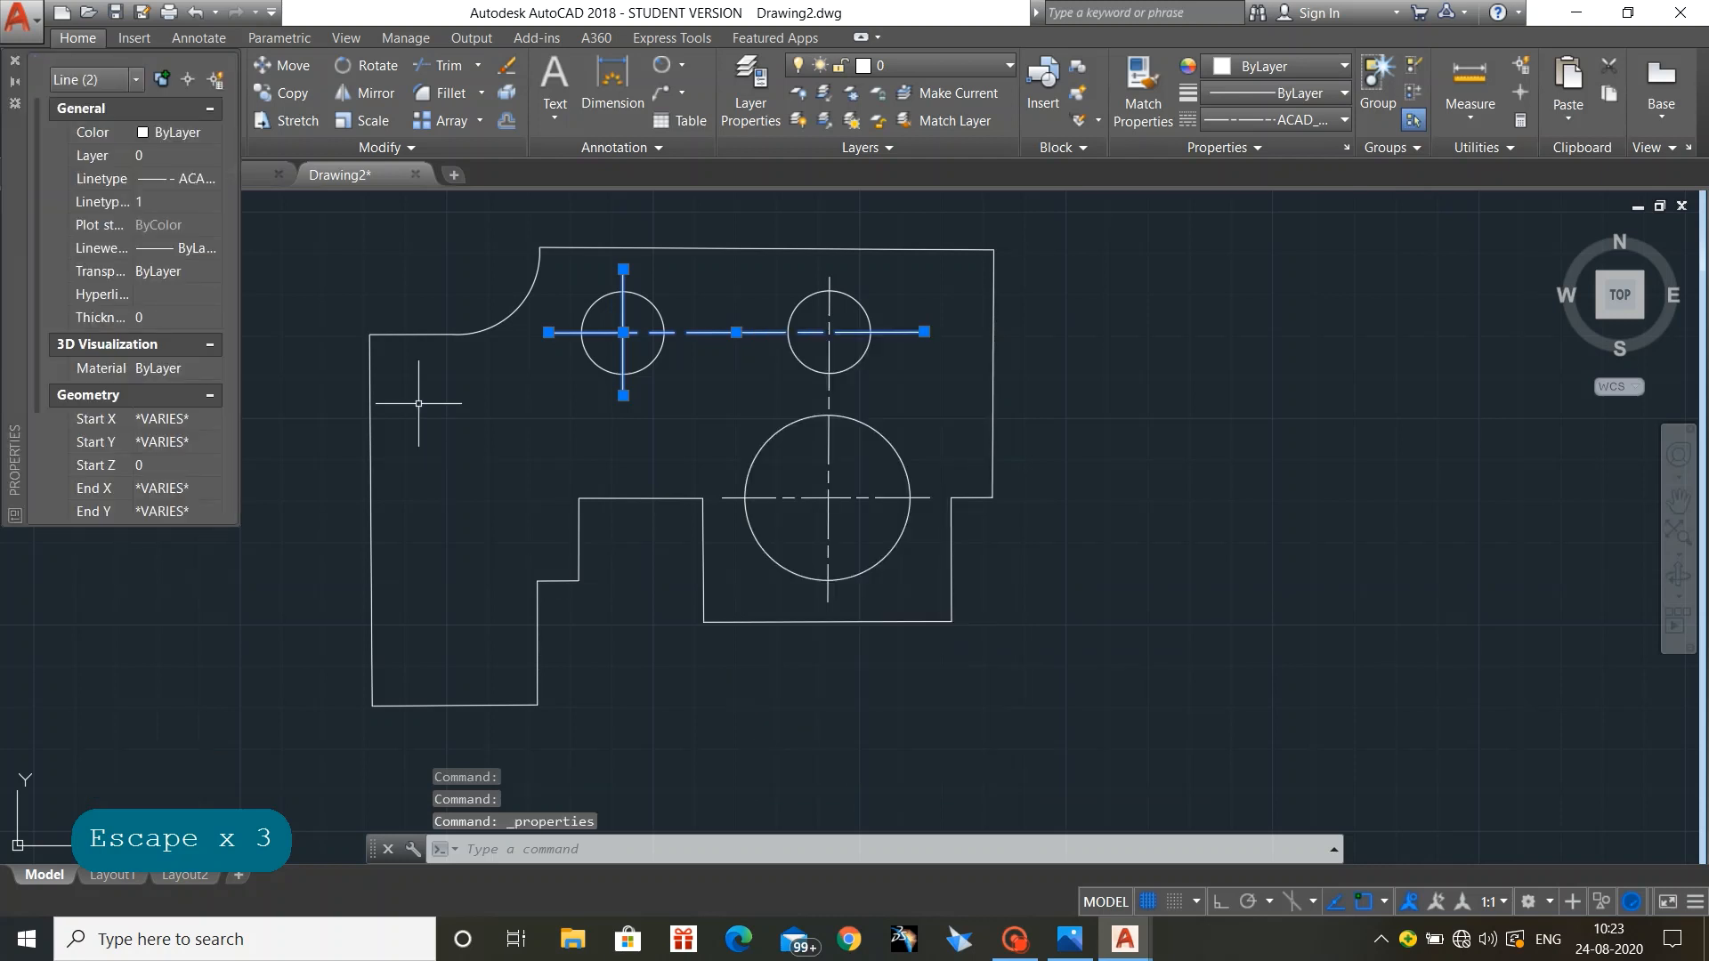
{"action": "left_click", "coordinate": [162, 200]}
{"action": "type", "text": "0.5"}
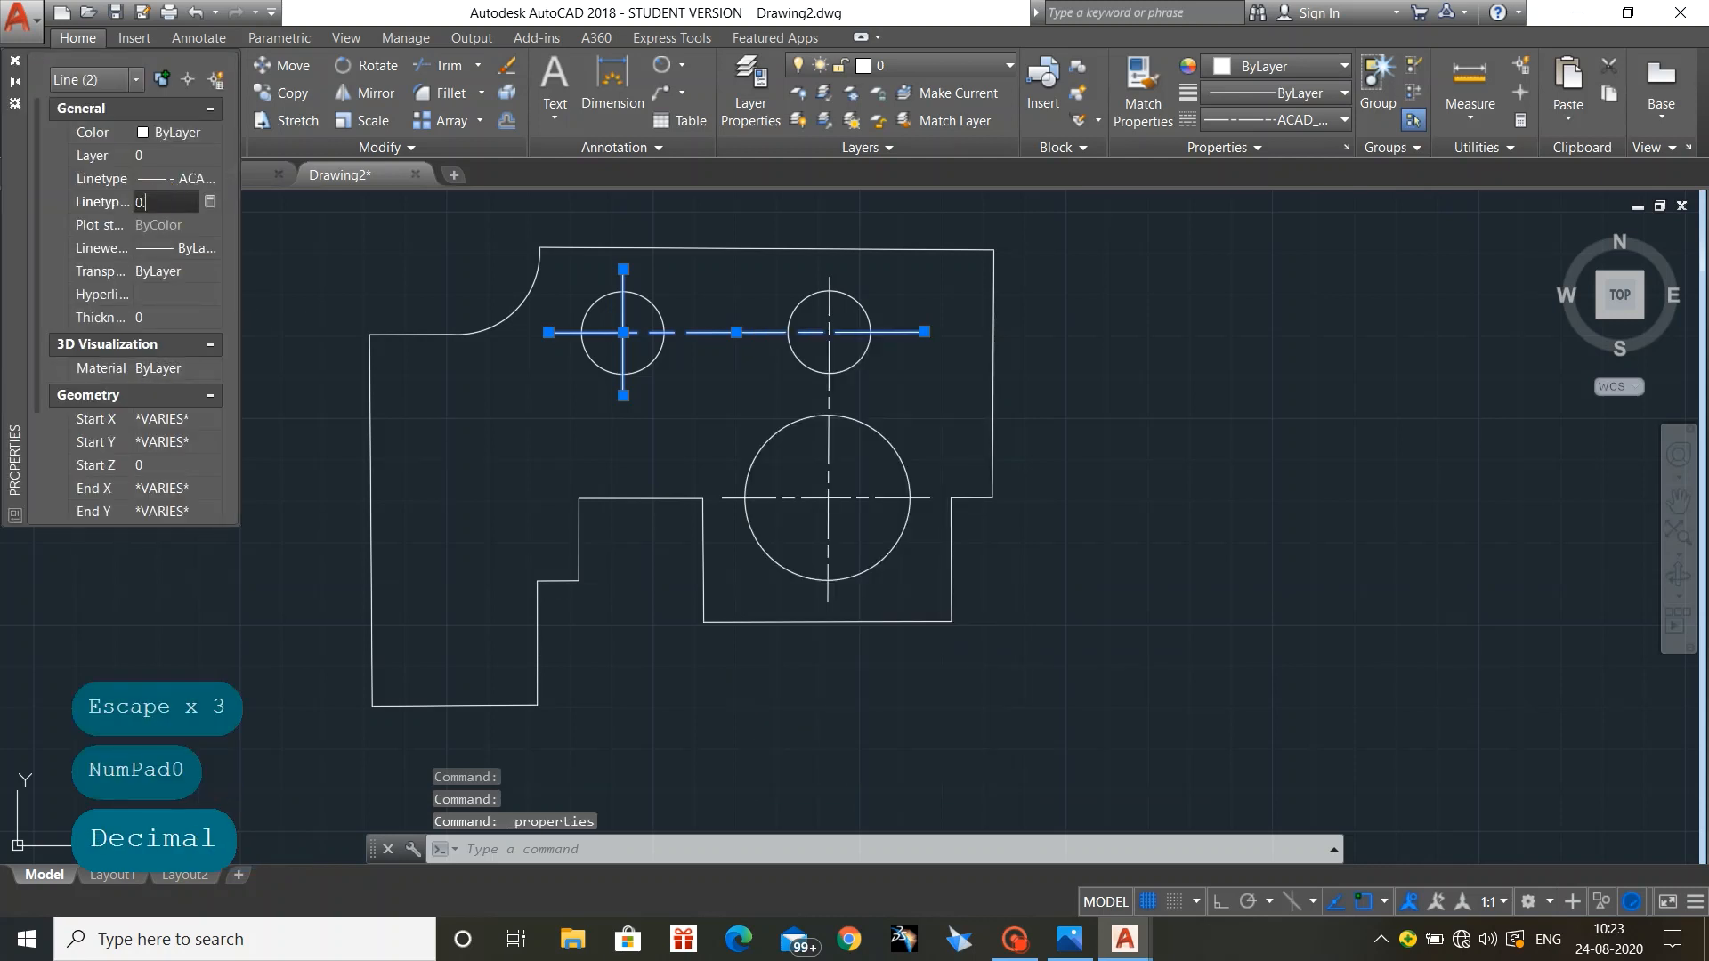
{"action": "key", "text": "Return"}
{"action": "key", "text": "Escape"}
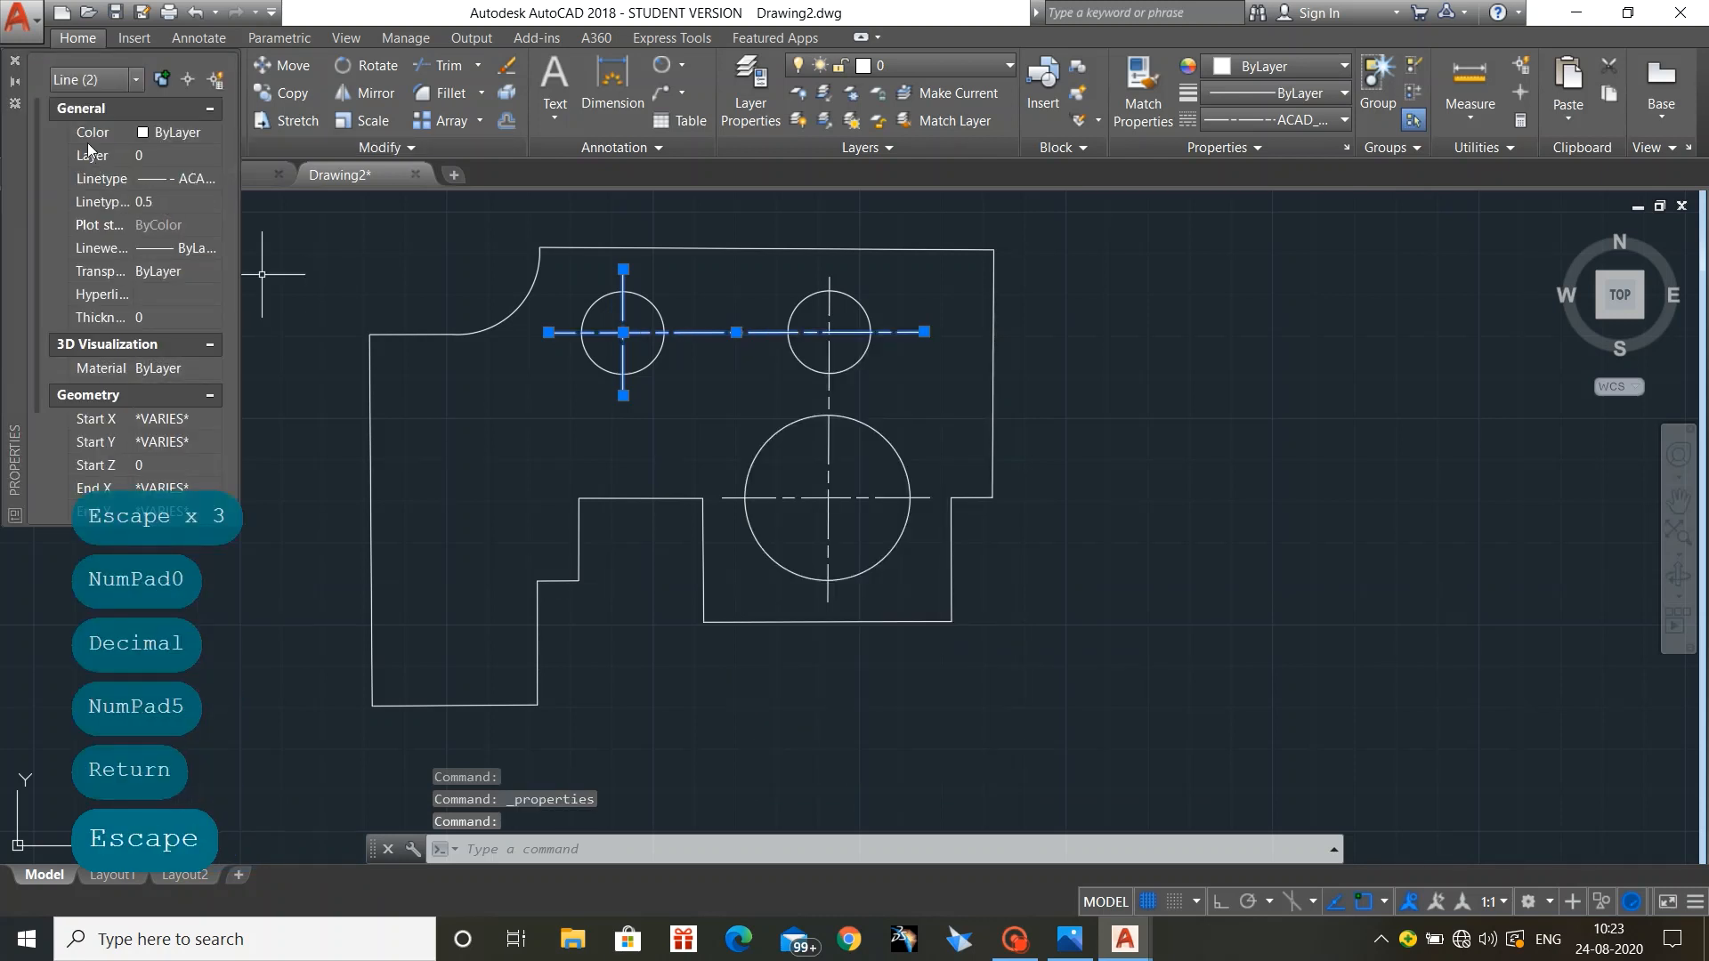
{"action": "left_click", "coordinate": [14, 61]}
{"action": "key", "text": "Escape"}
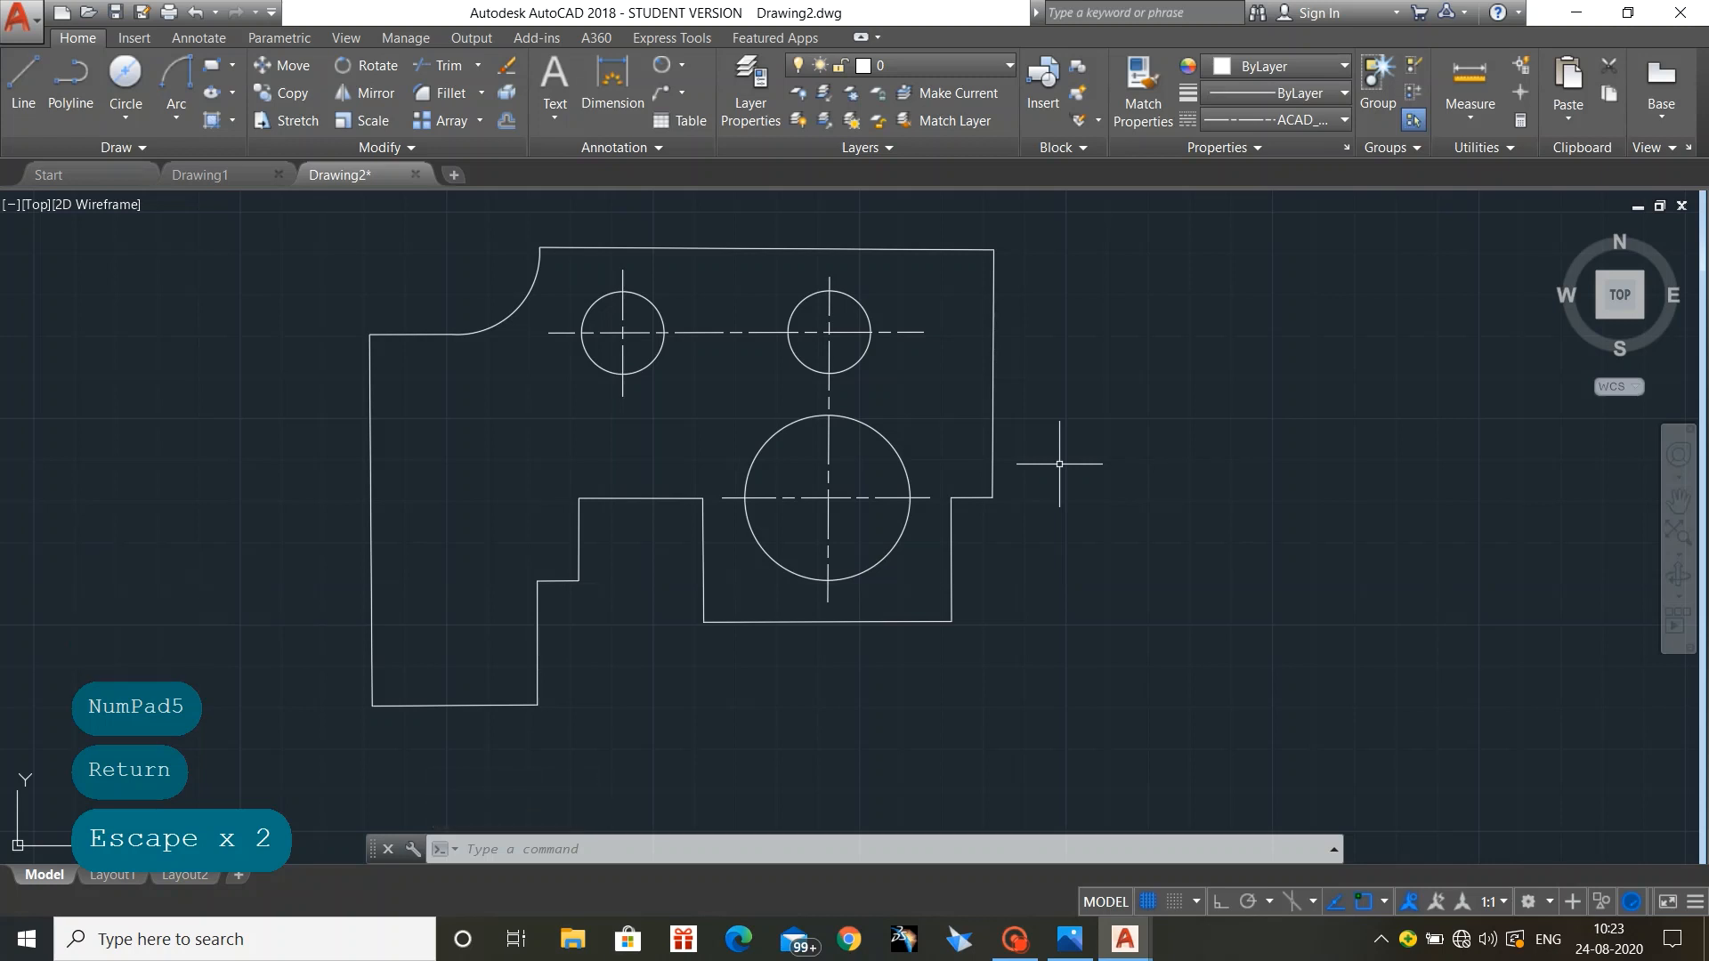
Step: Draw a two-point circle of diameter 20 in the lower-left leg, starting above the bottom edge's midpoint, level with the lower step edge
{"action": "left_click", "coordinate": [125, 120]}
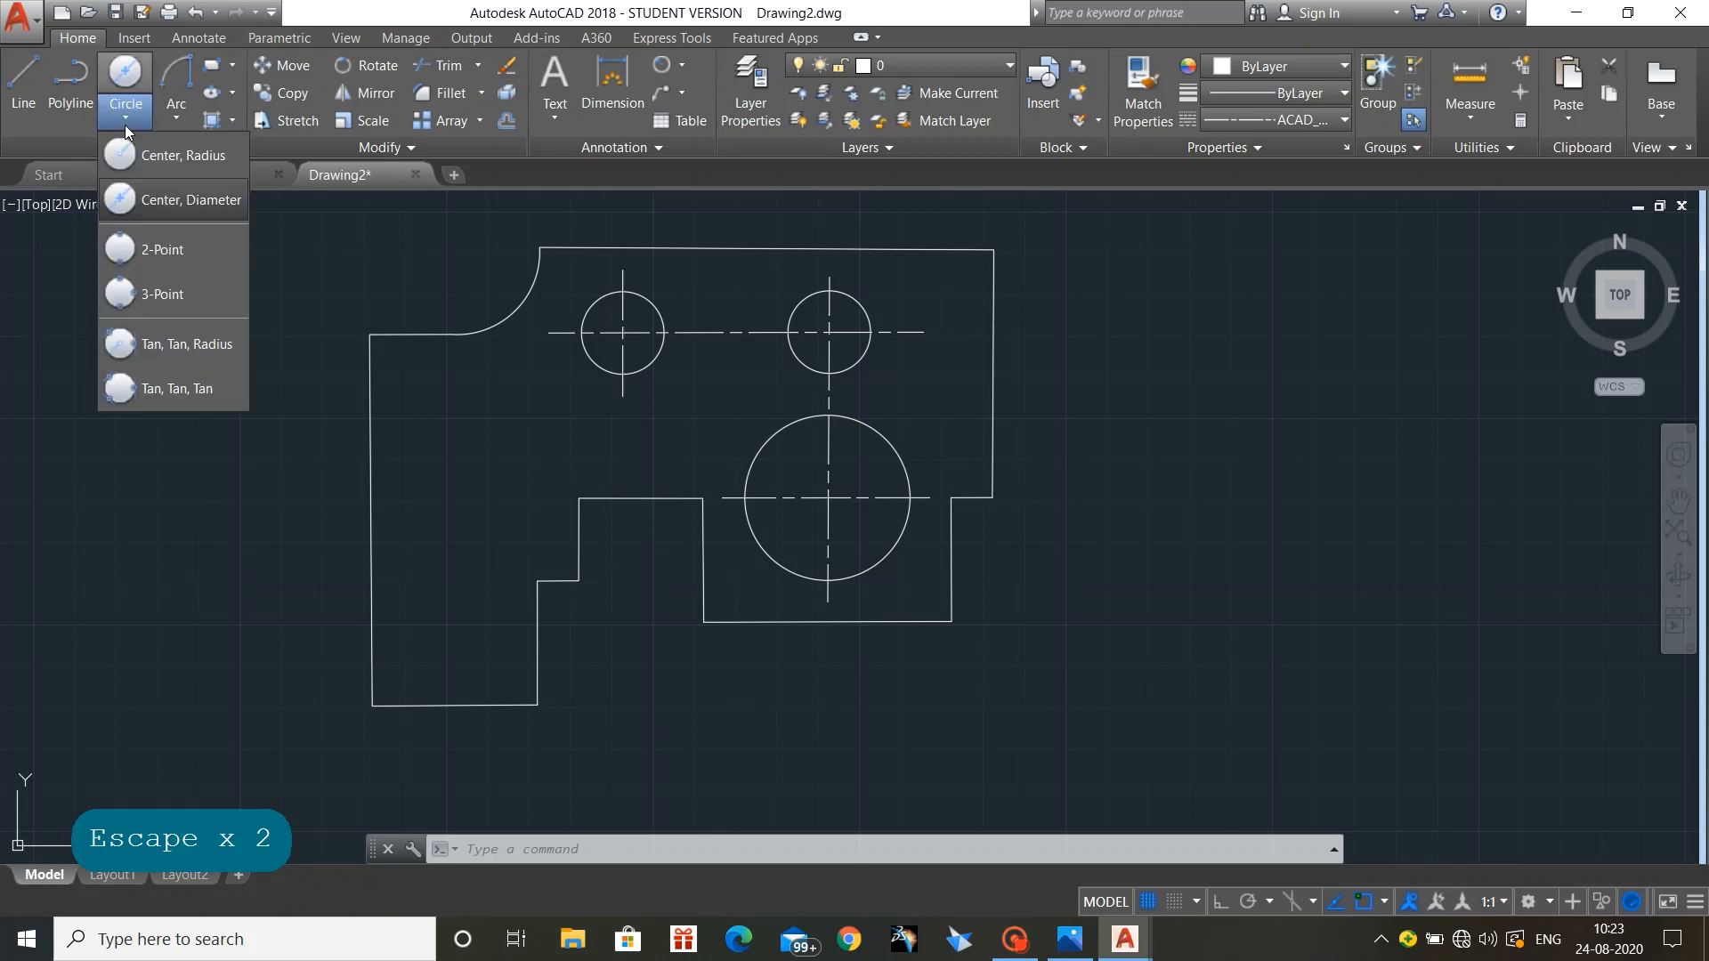
{"action": "left_click", "coordinate": [189, 254]}
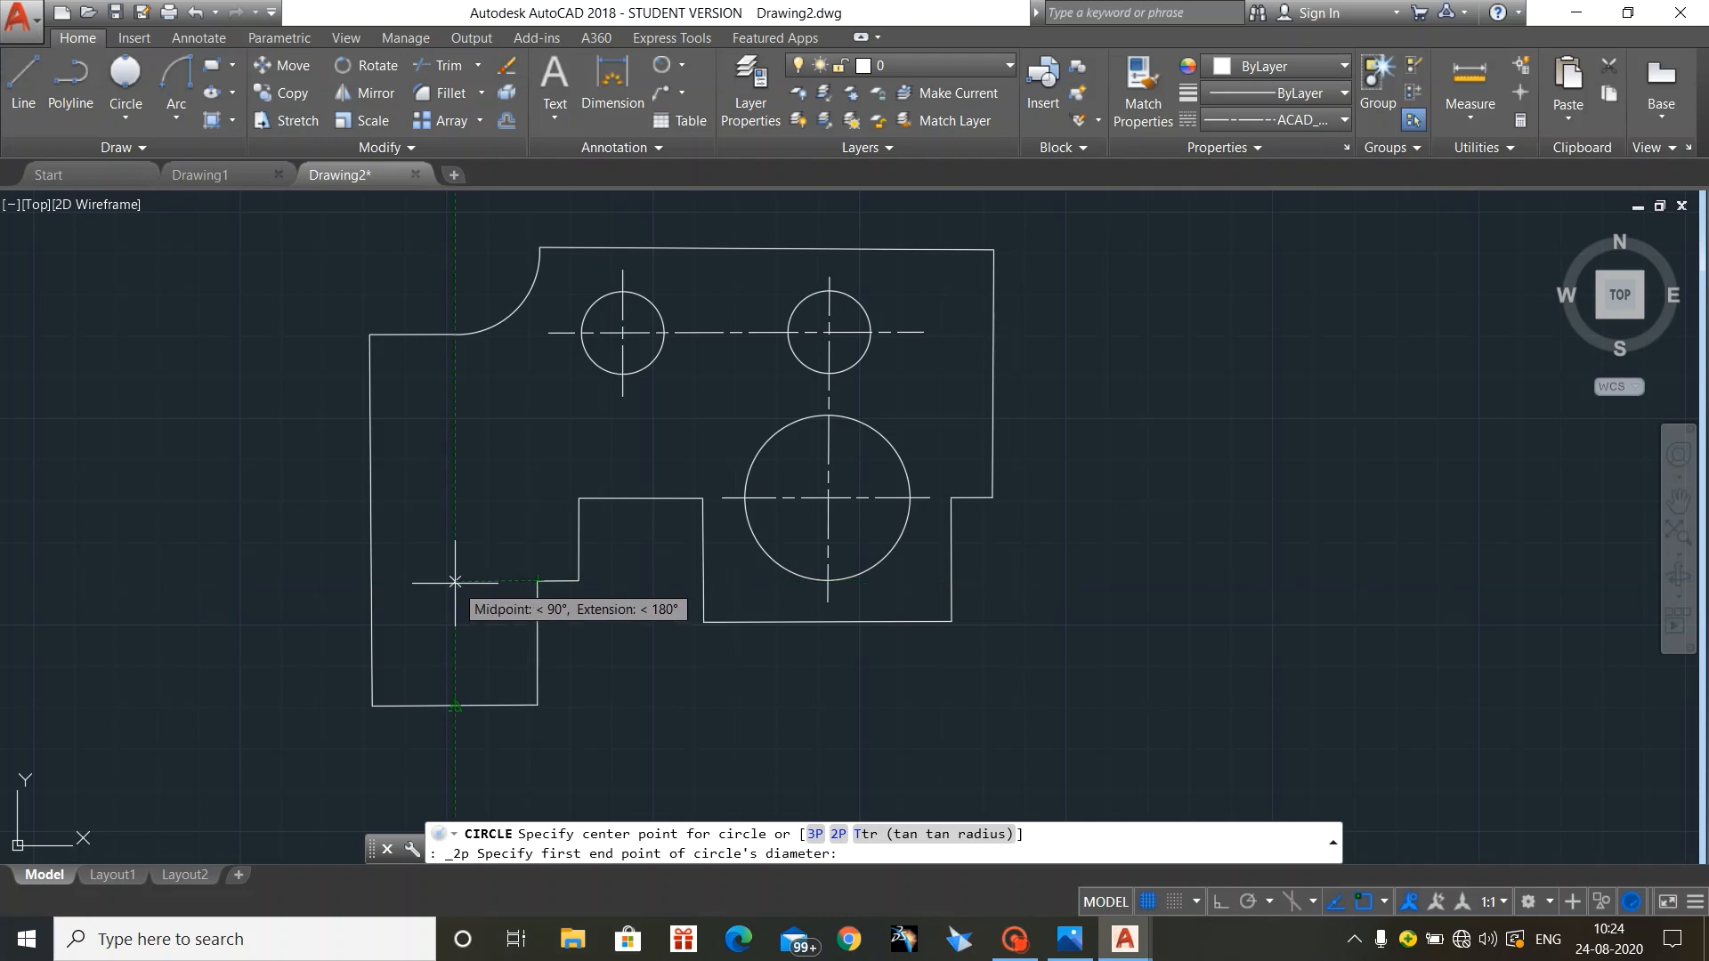
{"action": "left_click", "coordinate": [455, 581]}
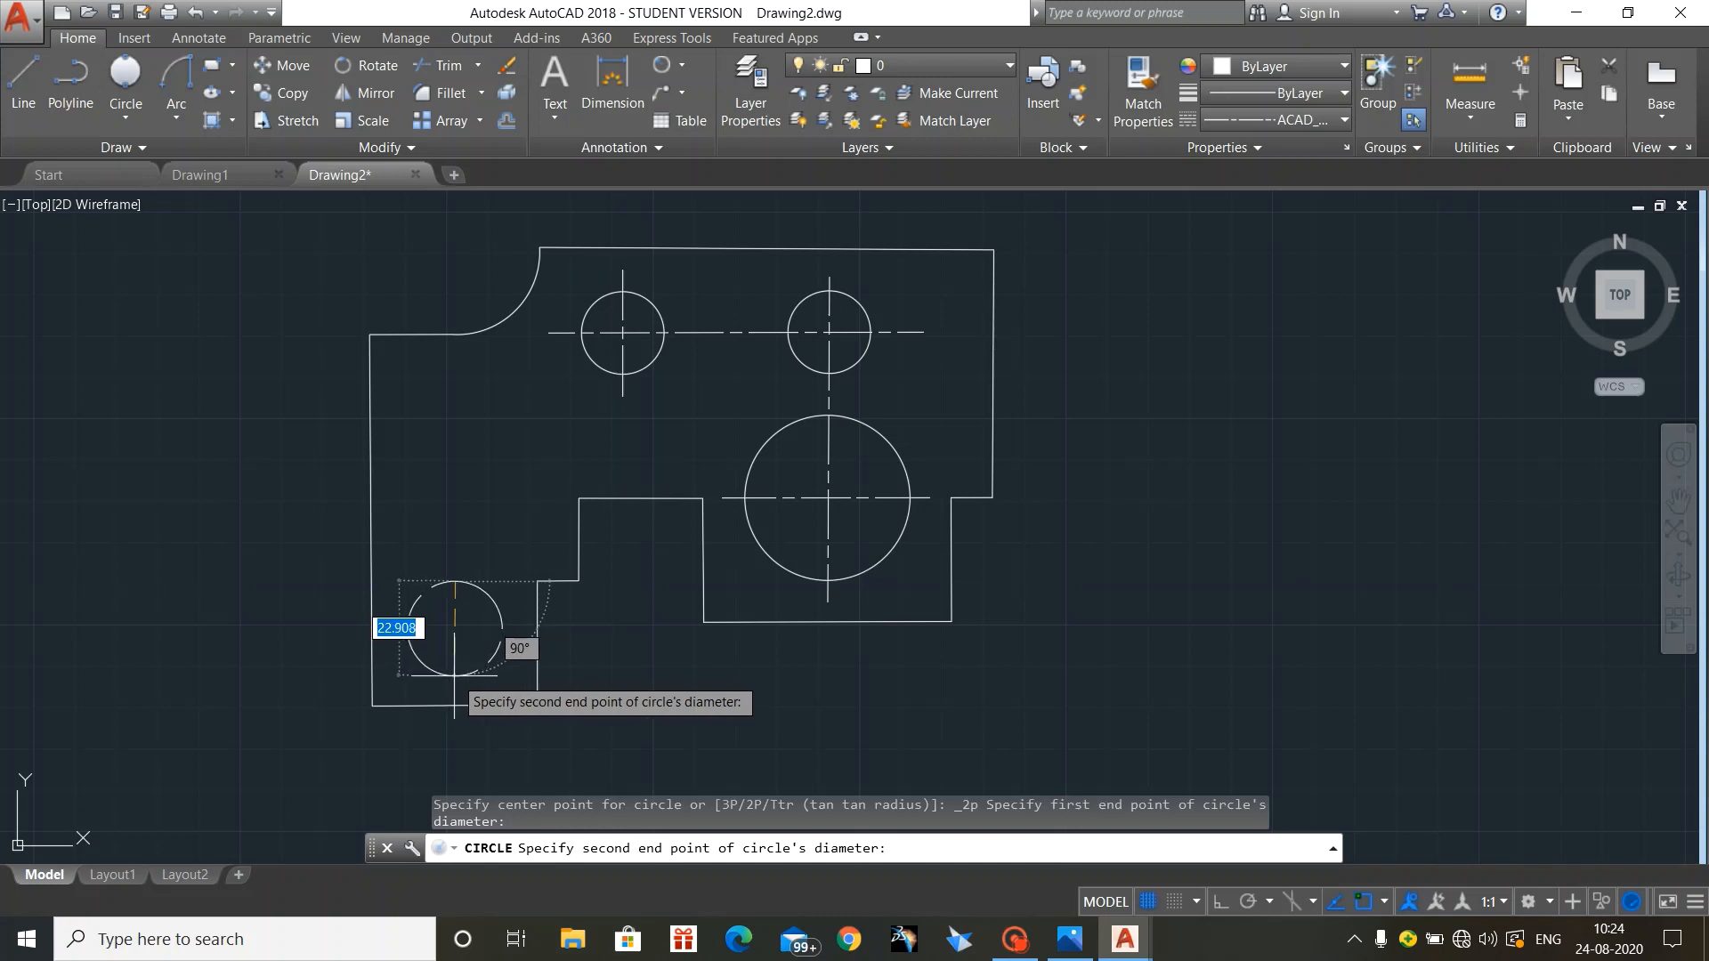
{"action": "type", "text": "20"}
{"action": "key", "text": "Return"}
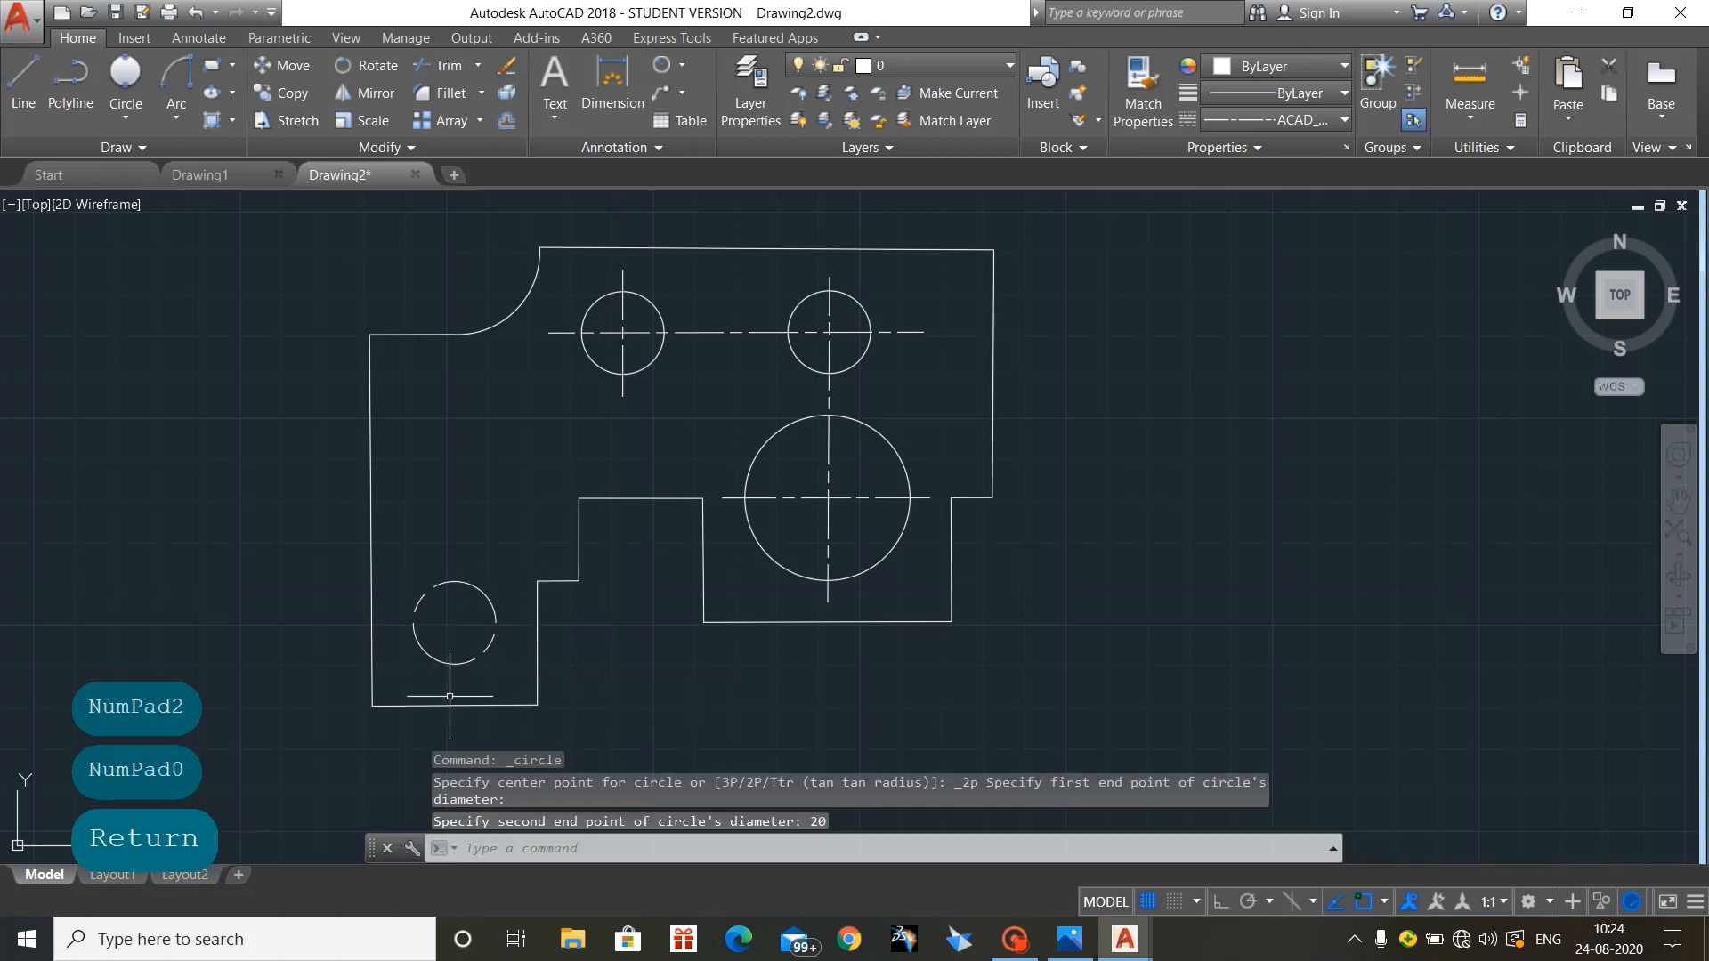
Step: Set the linetype of the lower-left 20 circle to ByLayer, and make ByLayer the current linetype for new objects
{"action": "left_click", "coordinate": [478, 592]}
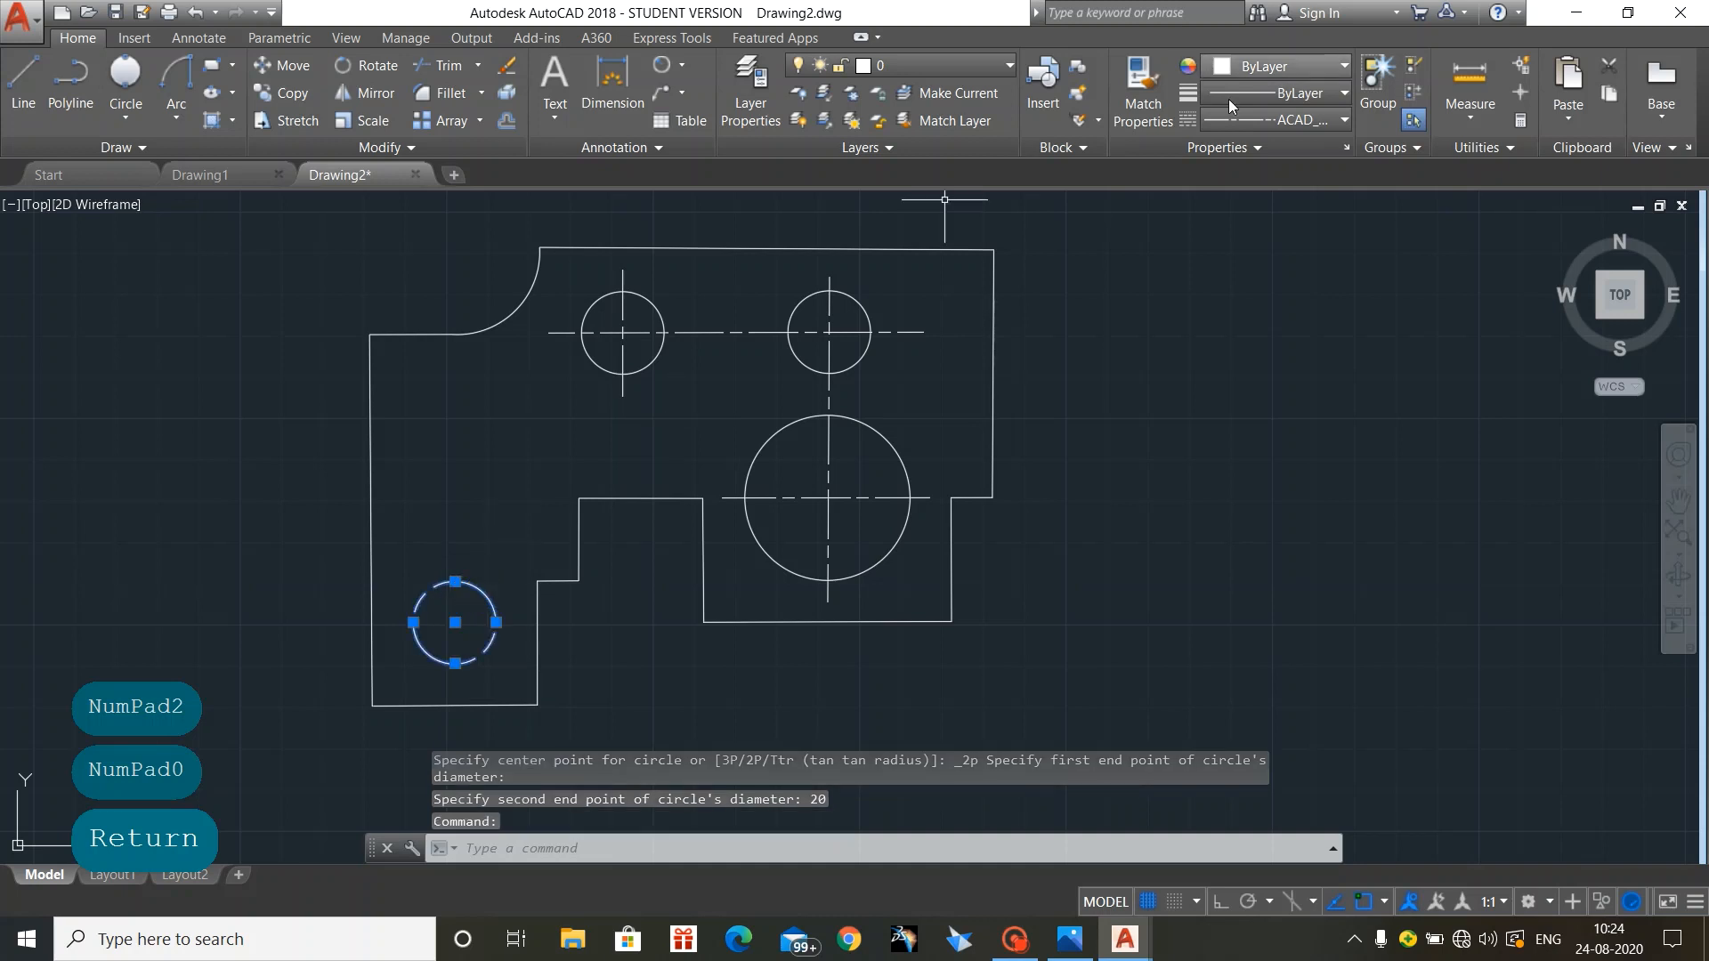
{"action": "left_click", "coordinate": [1273, 119]}
{"action": "left_click", "coordinate": [1273, 144]}
{"action": "left_click", "coordinate": [1279, 387]}
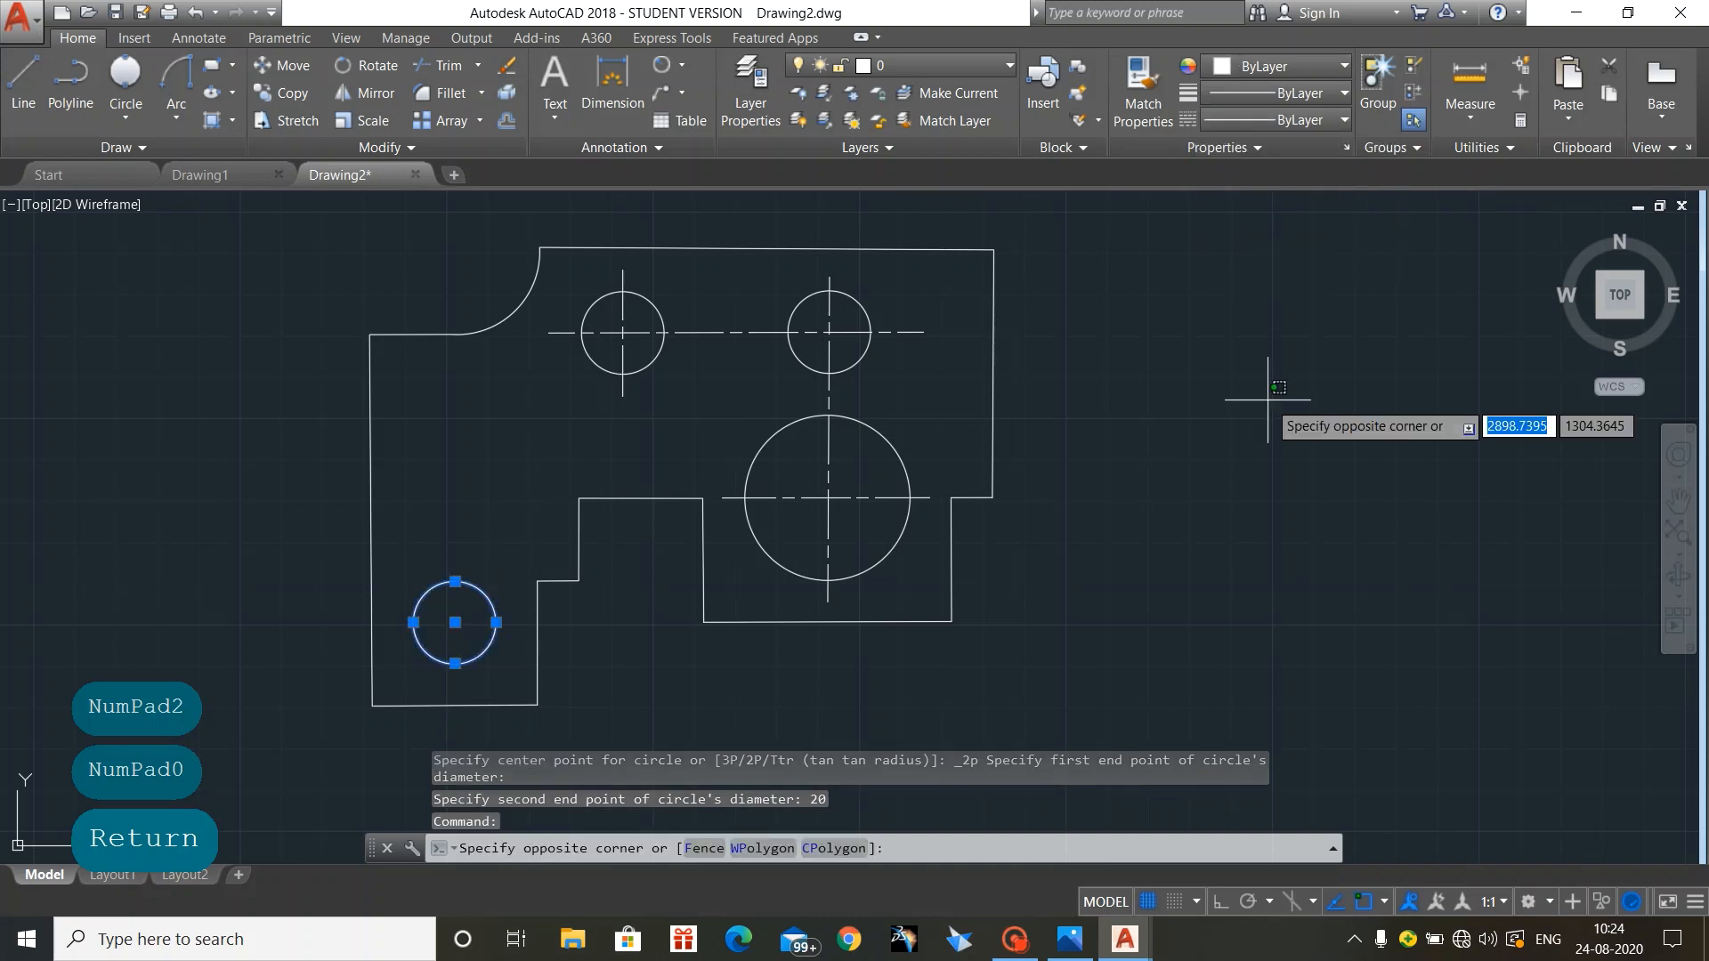
{"action": "key", "text": "Escape"}
{"action": "key", "text": "Escape"}
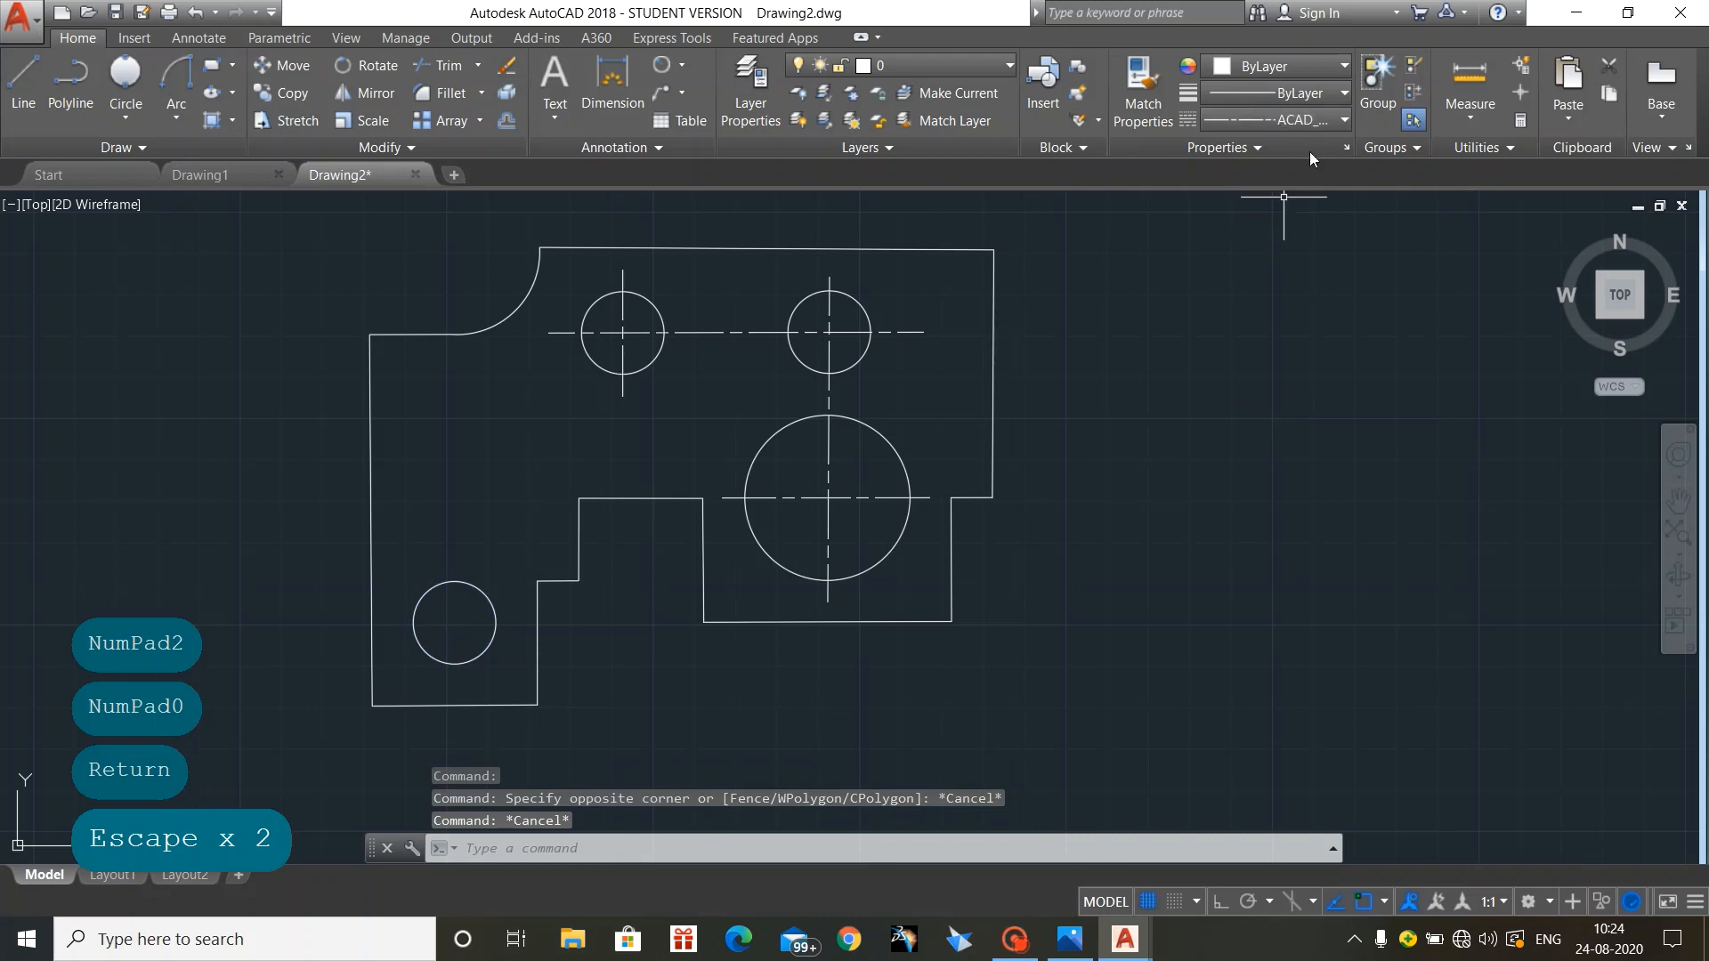
{"action": "left_click", "coordinate": [1313, 119]}
{"action": "left_click", "coordinate": [1290, 152]}
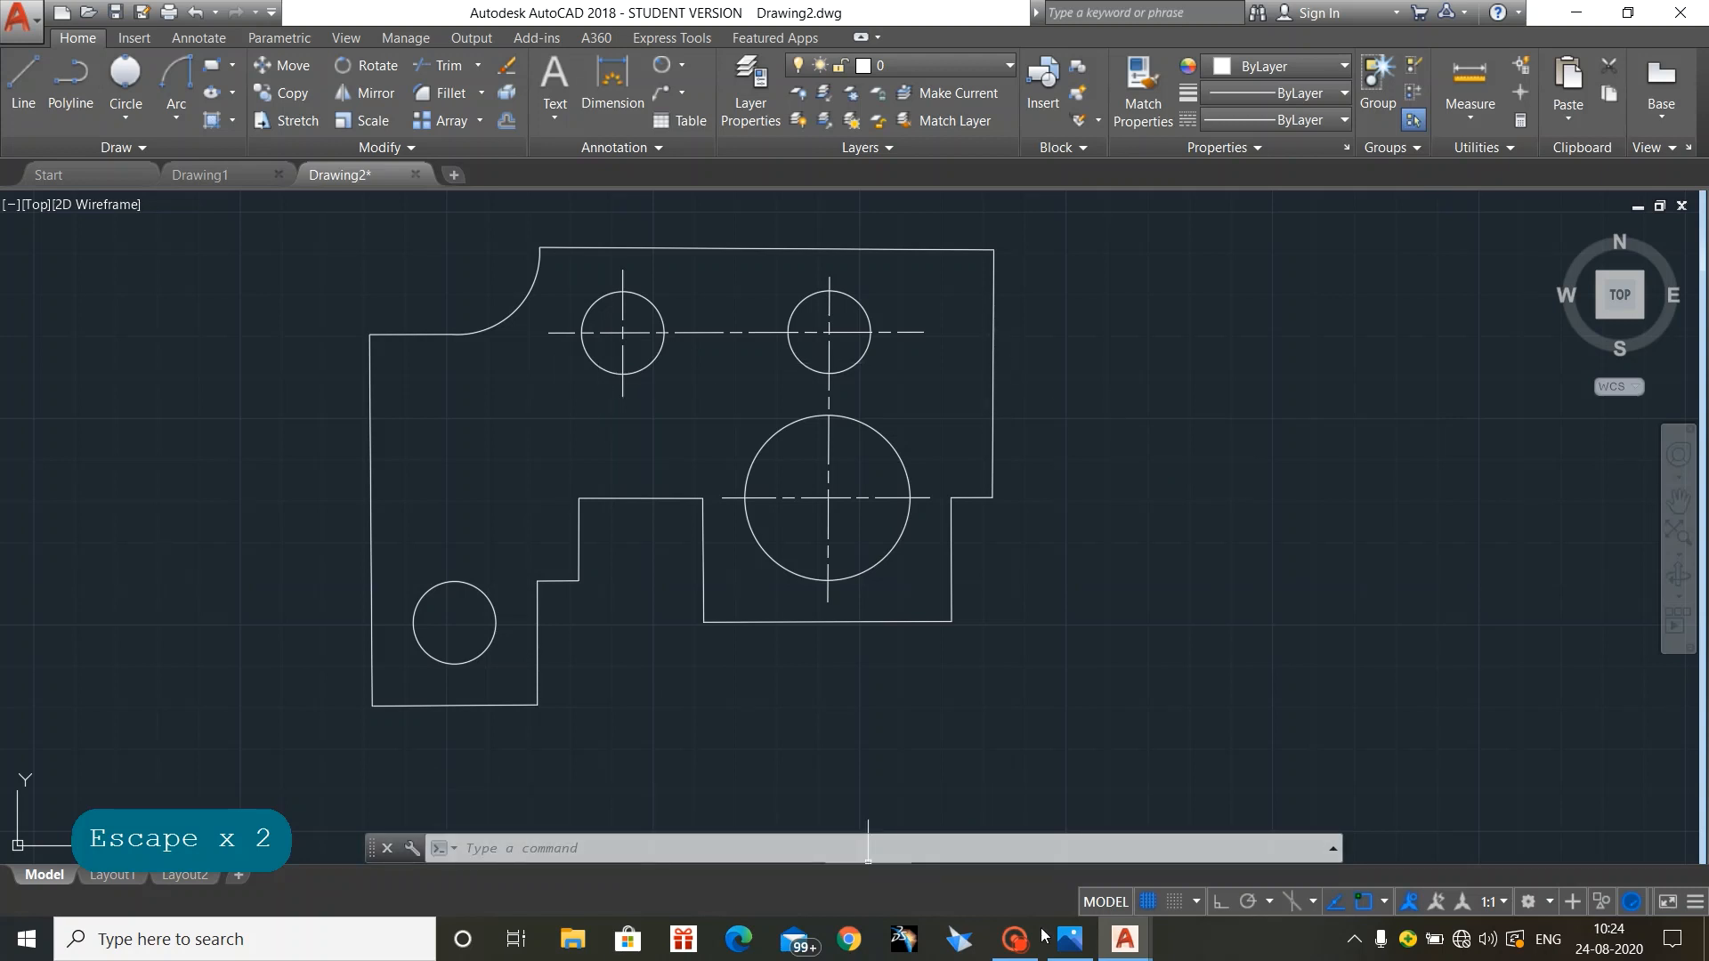
Step: Switch to the reference image in Photos and check the square cutout's size and position against the drawing
{"action": "left_click", "coordinate": [1069, 938]}
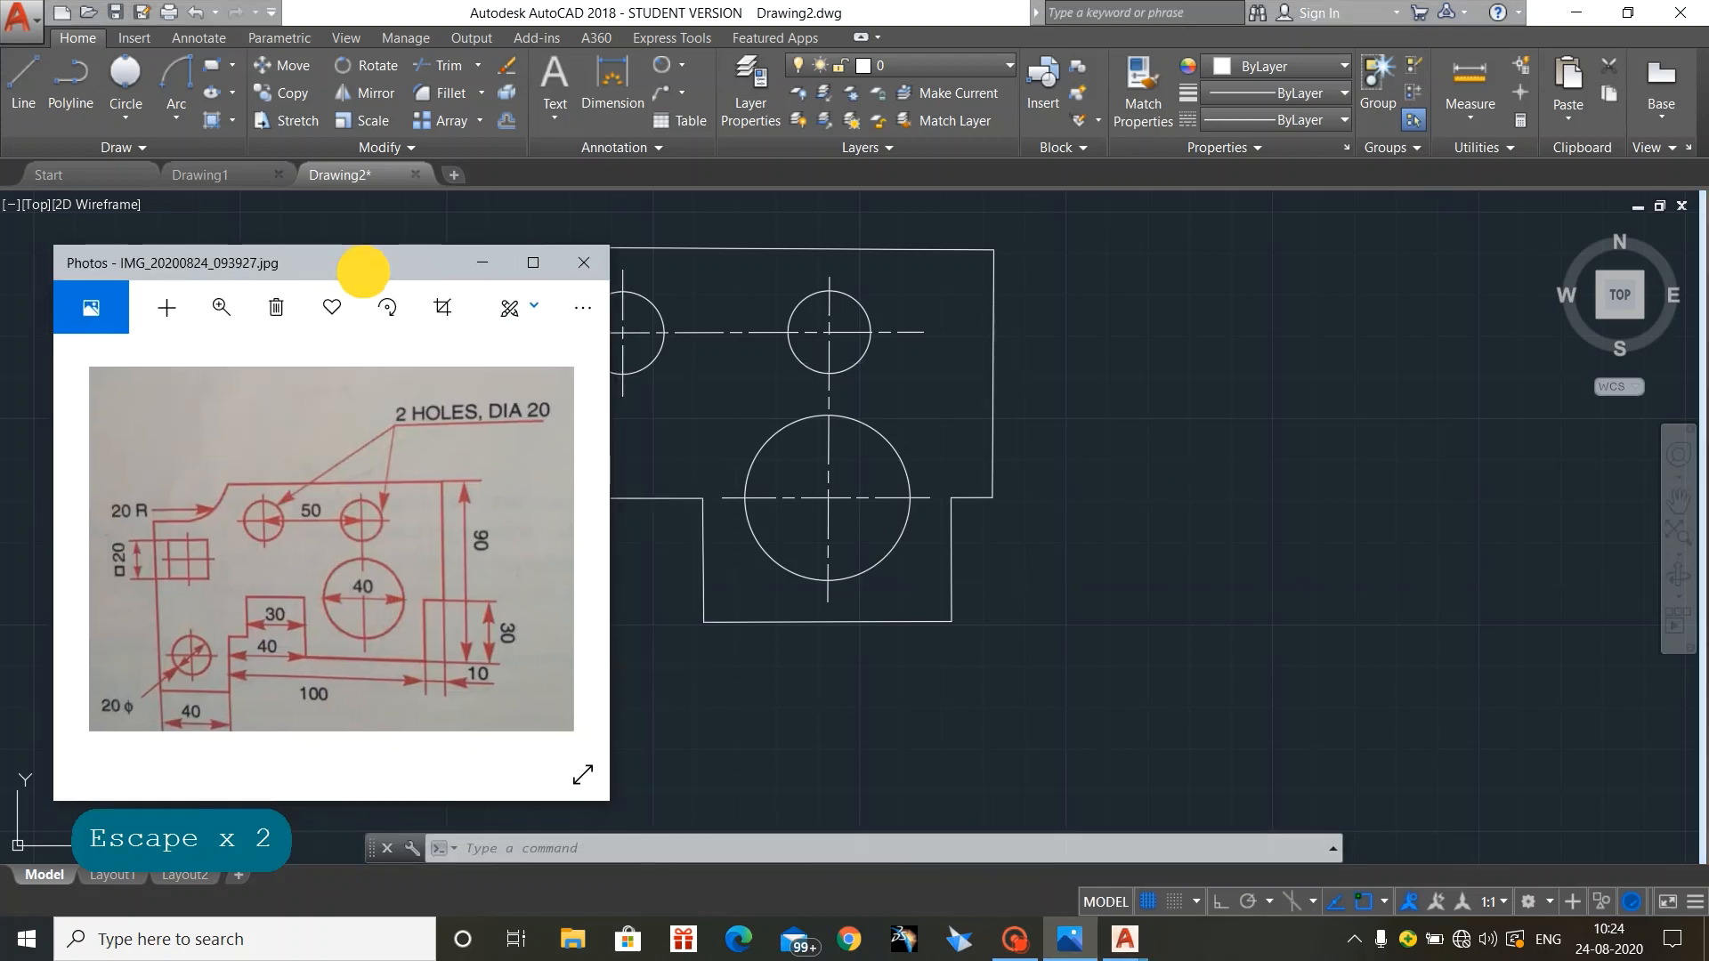
{"action": "left_click_drag", "start_coordinate": [362, 265], "coordinate": [1310, 255]}
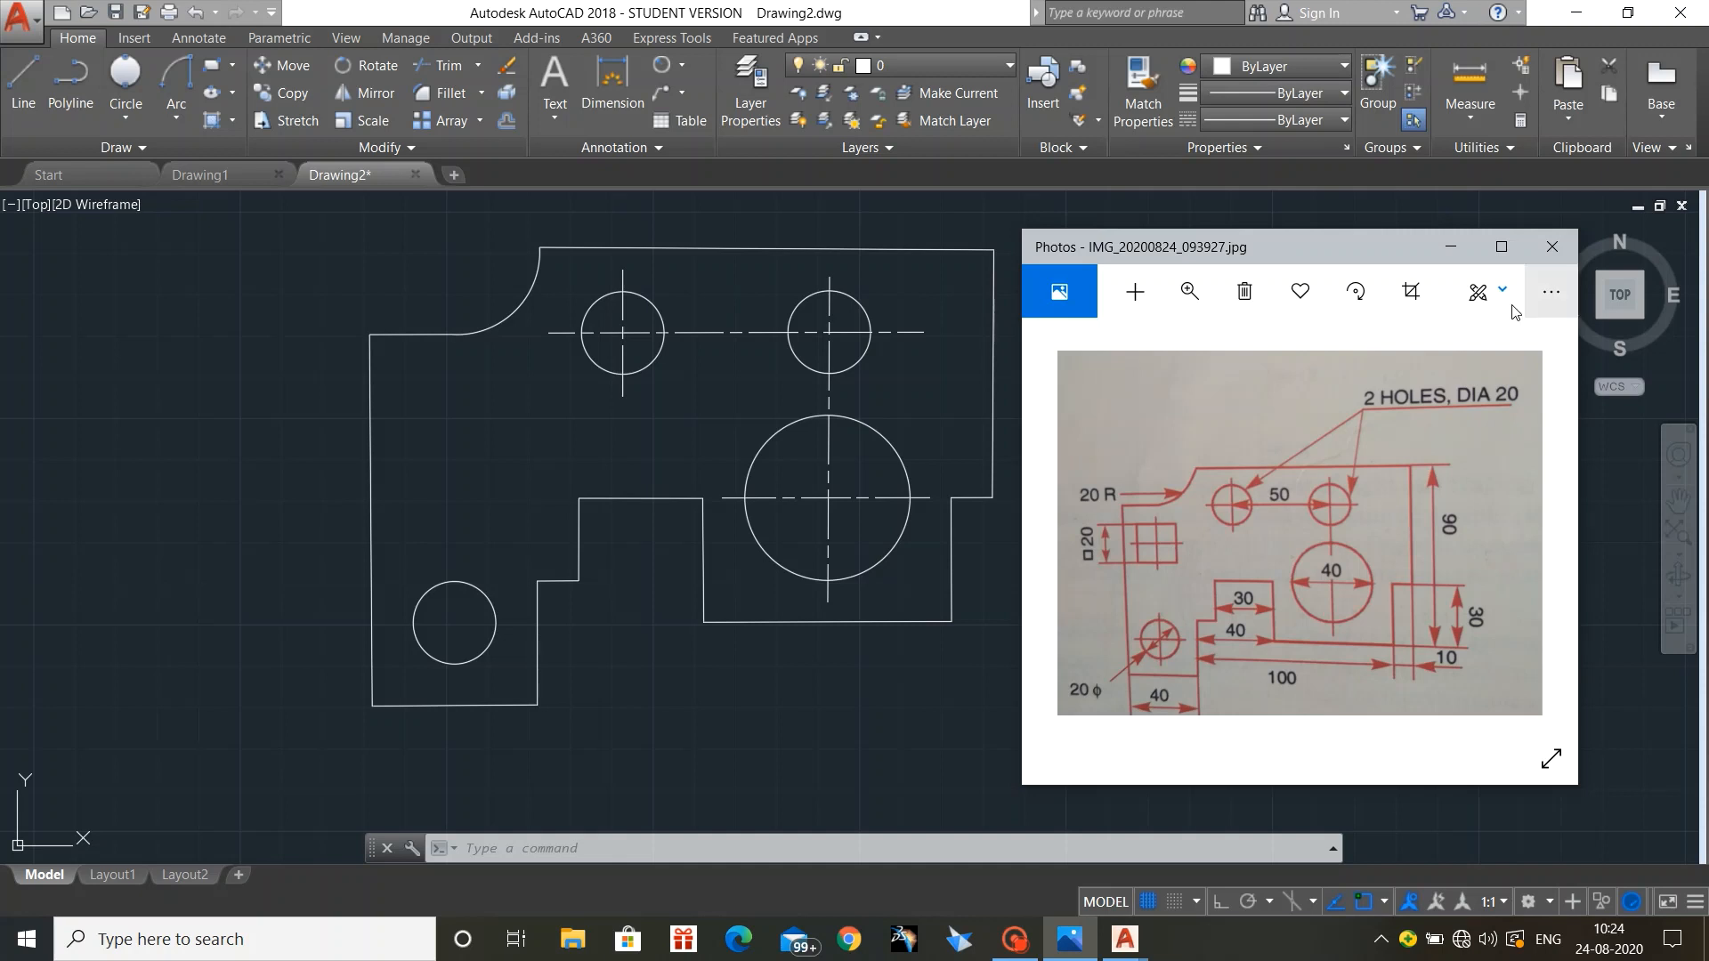
{"action": "left_click", "coordinate": [1451, 248]}
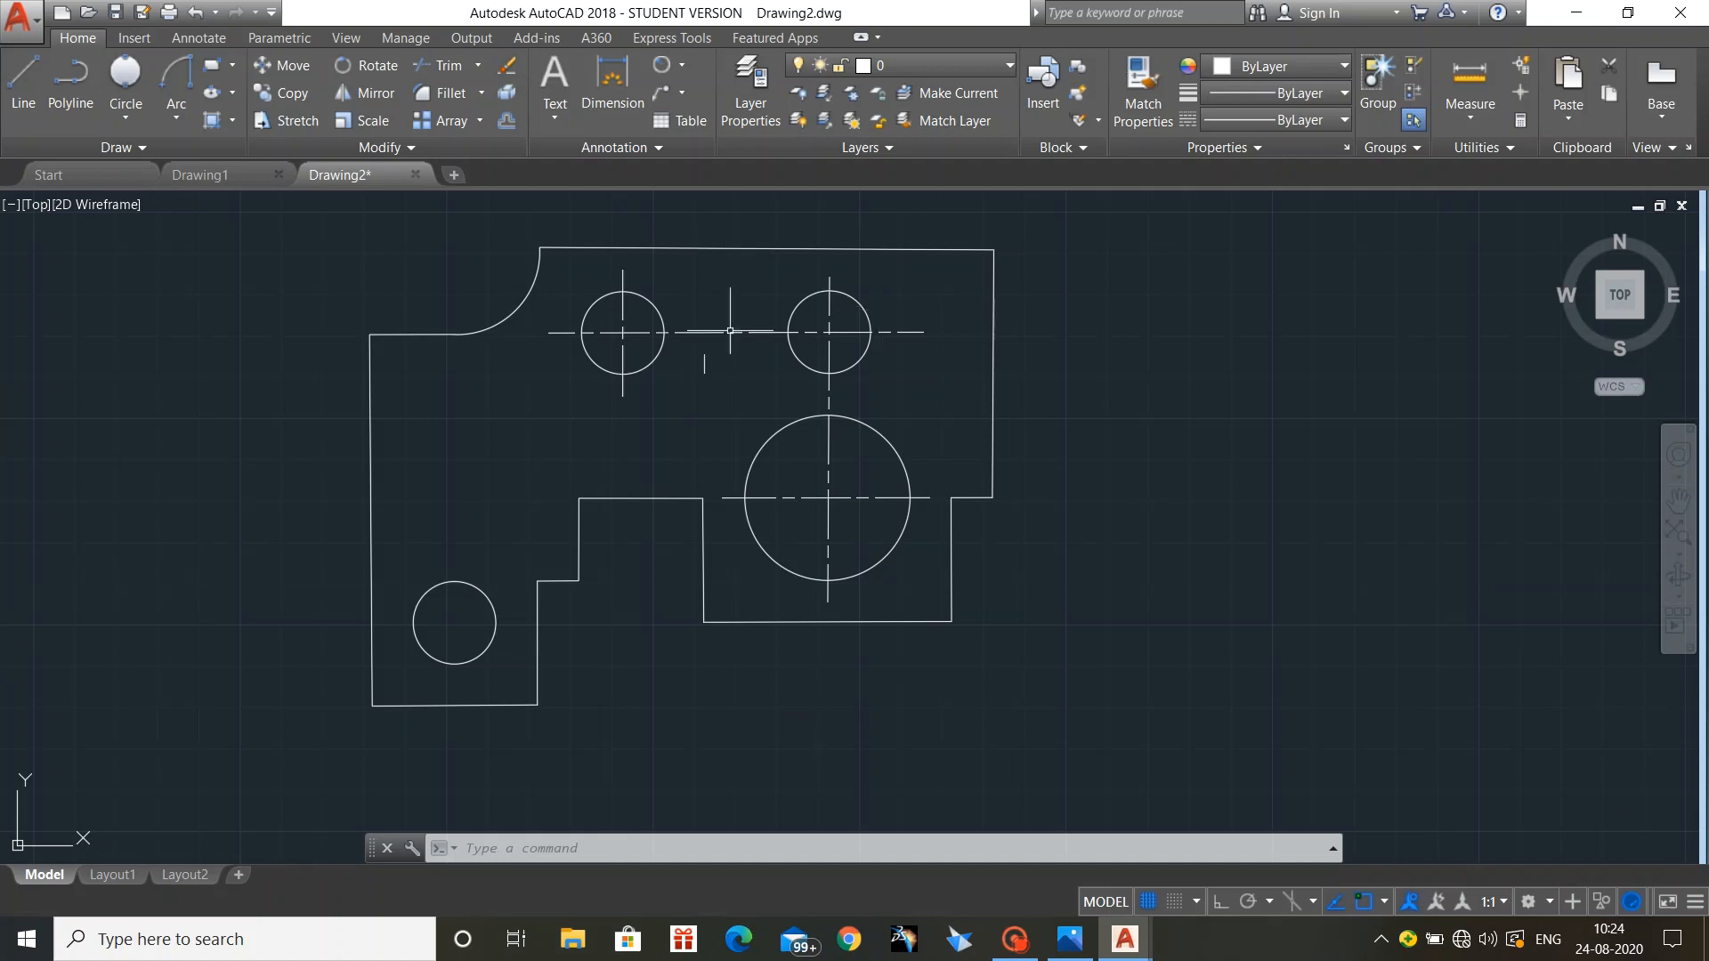
{"action": "left_click", "coordinate": [233, 65]}
{"action": "left_click", "coordinate": [259, 98]}
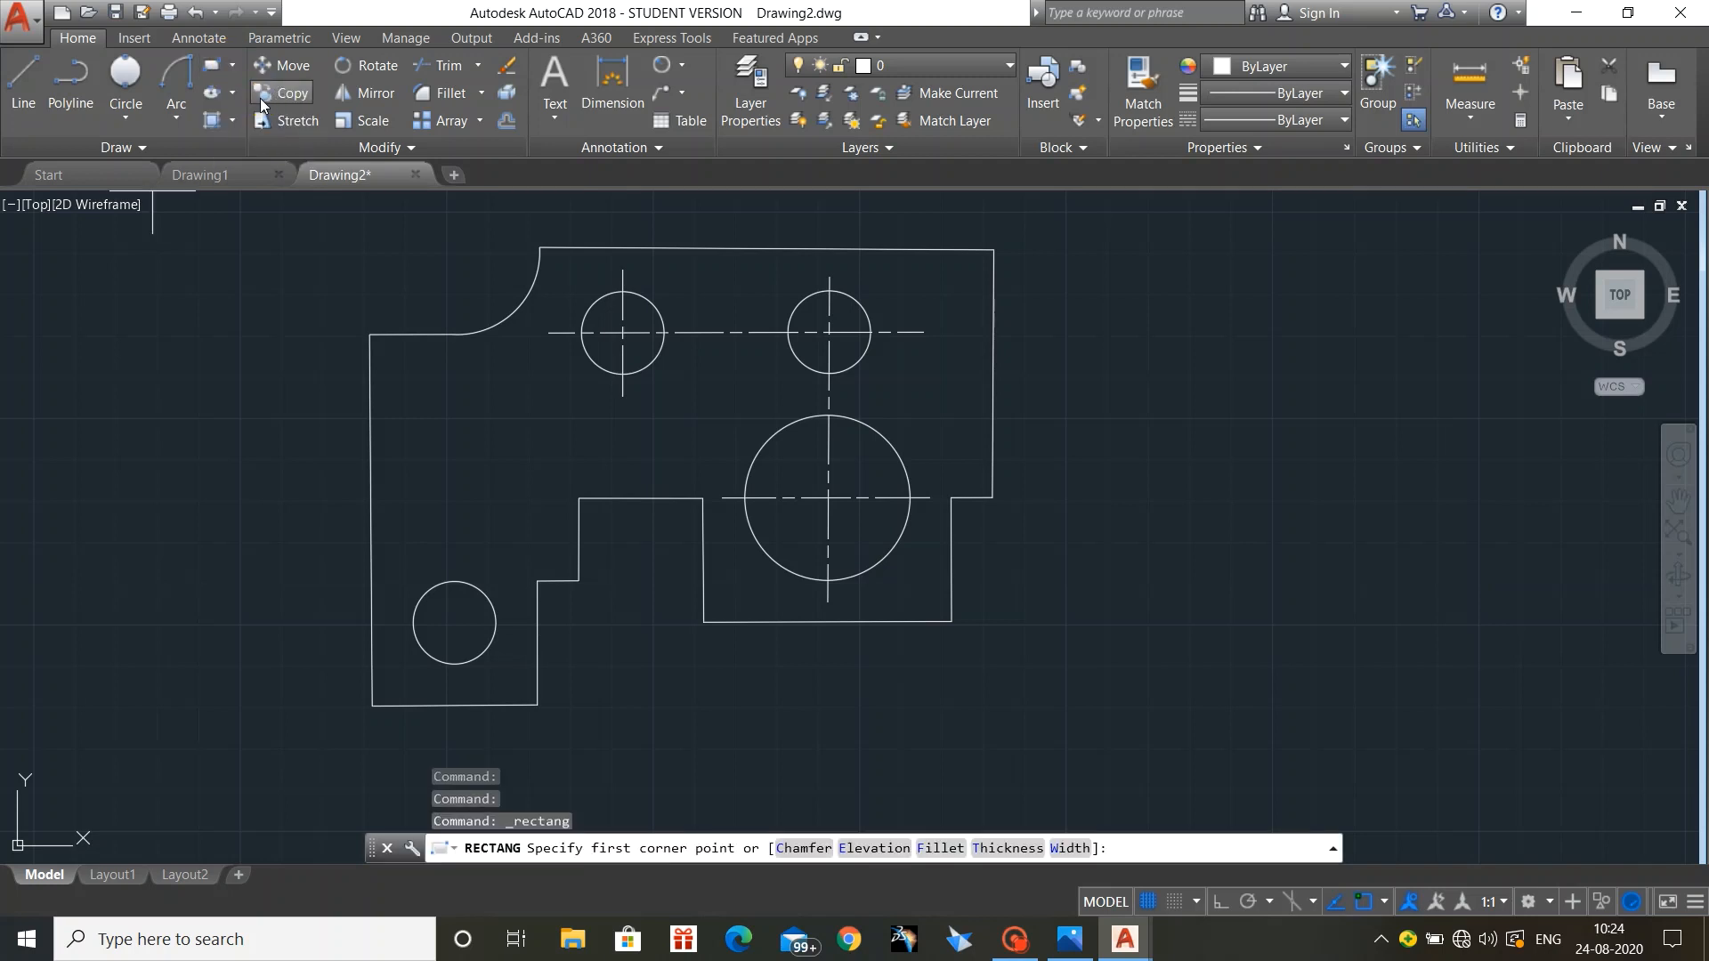
{"action": "mouse_move", "coordinate": [413, 622]}
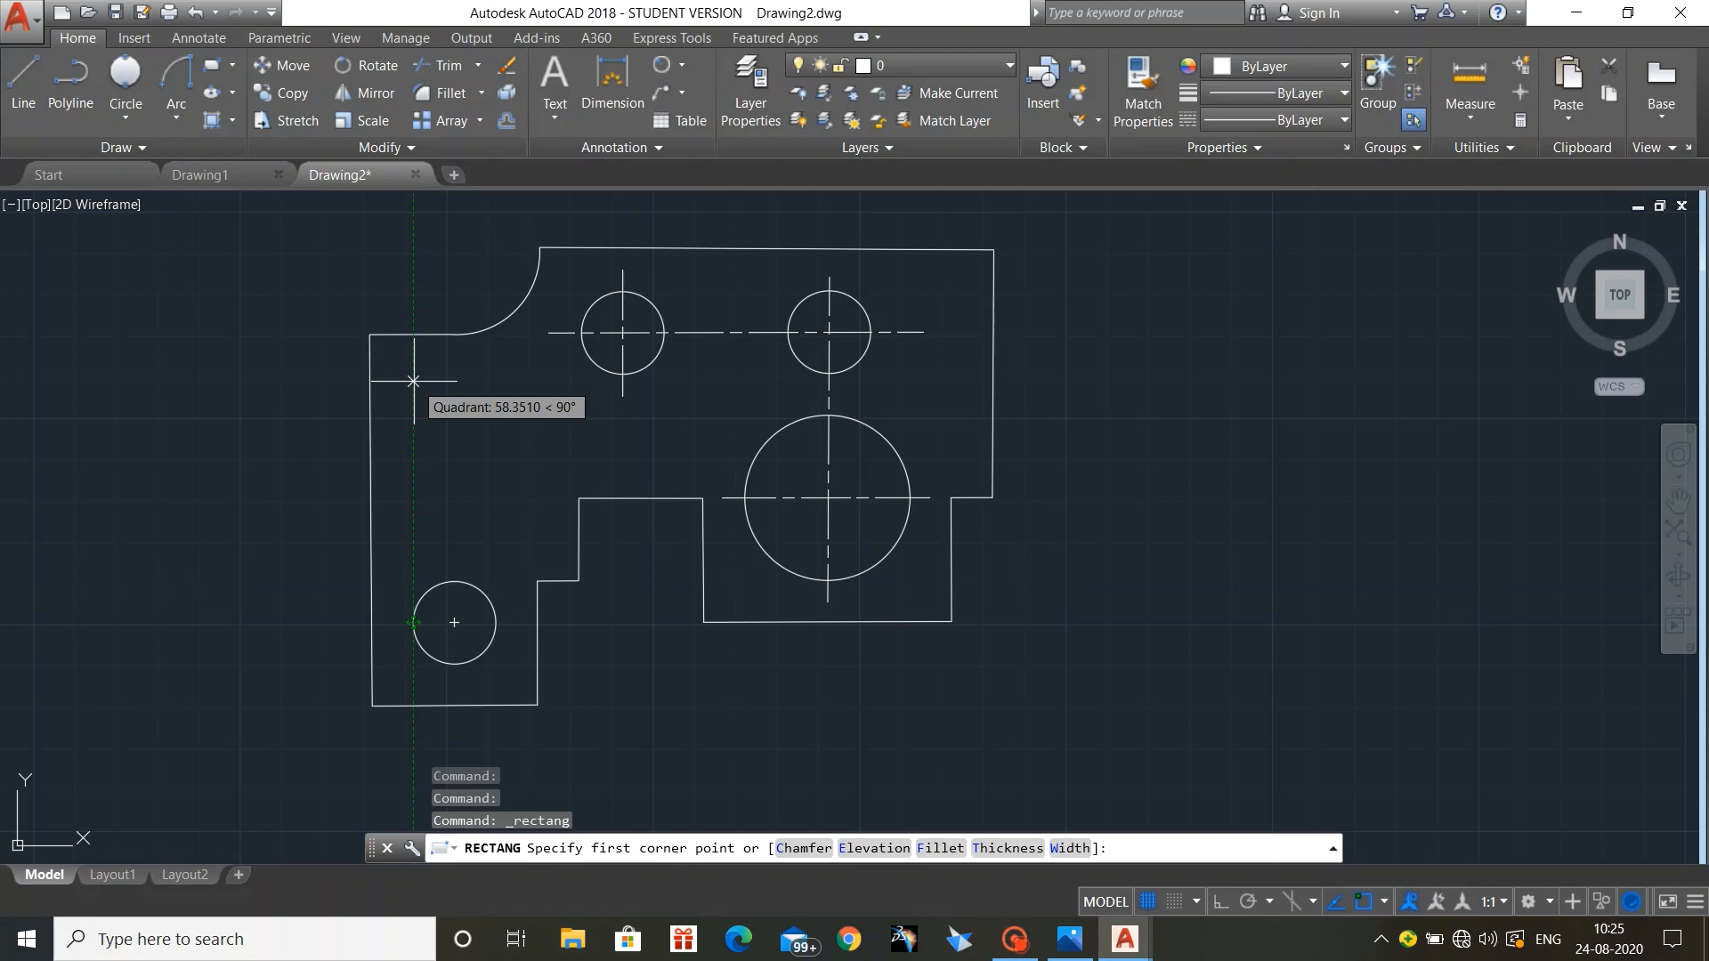
{"action": "left_click", "coordinate": [623, 372]}
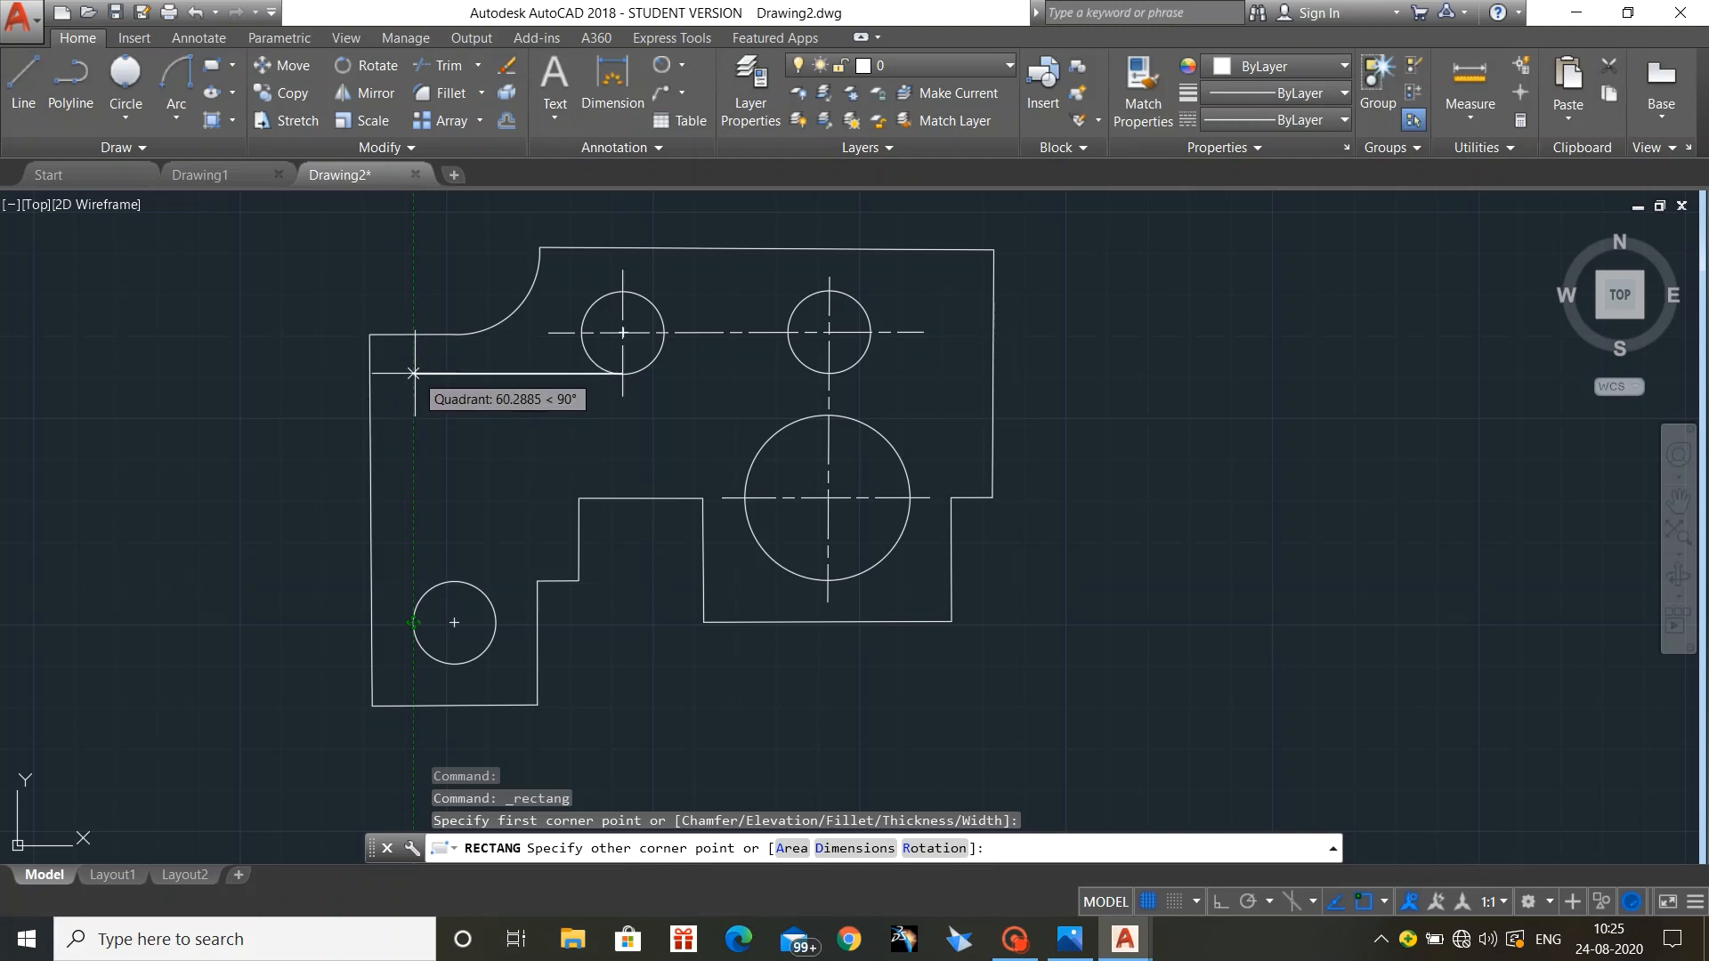
{"action": "key", "text": "Escape"}
{"action": "key", "text": "Escape"}
{"action": "key", "text": "Escape"}
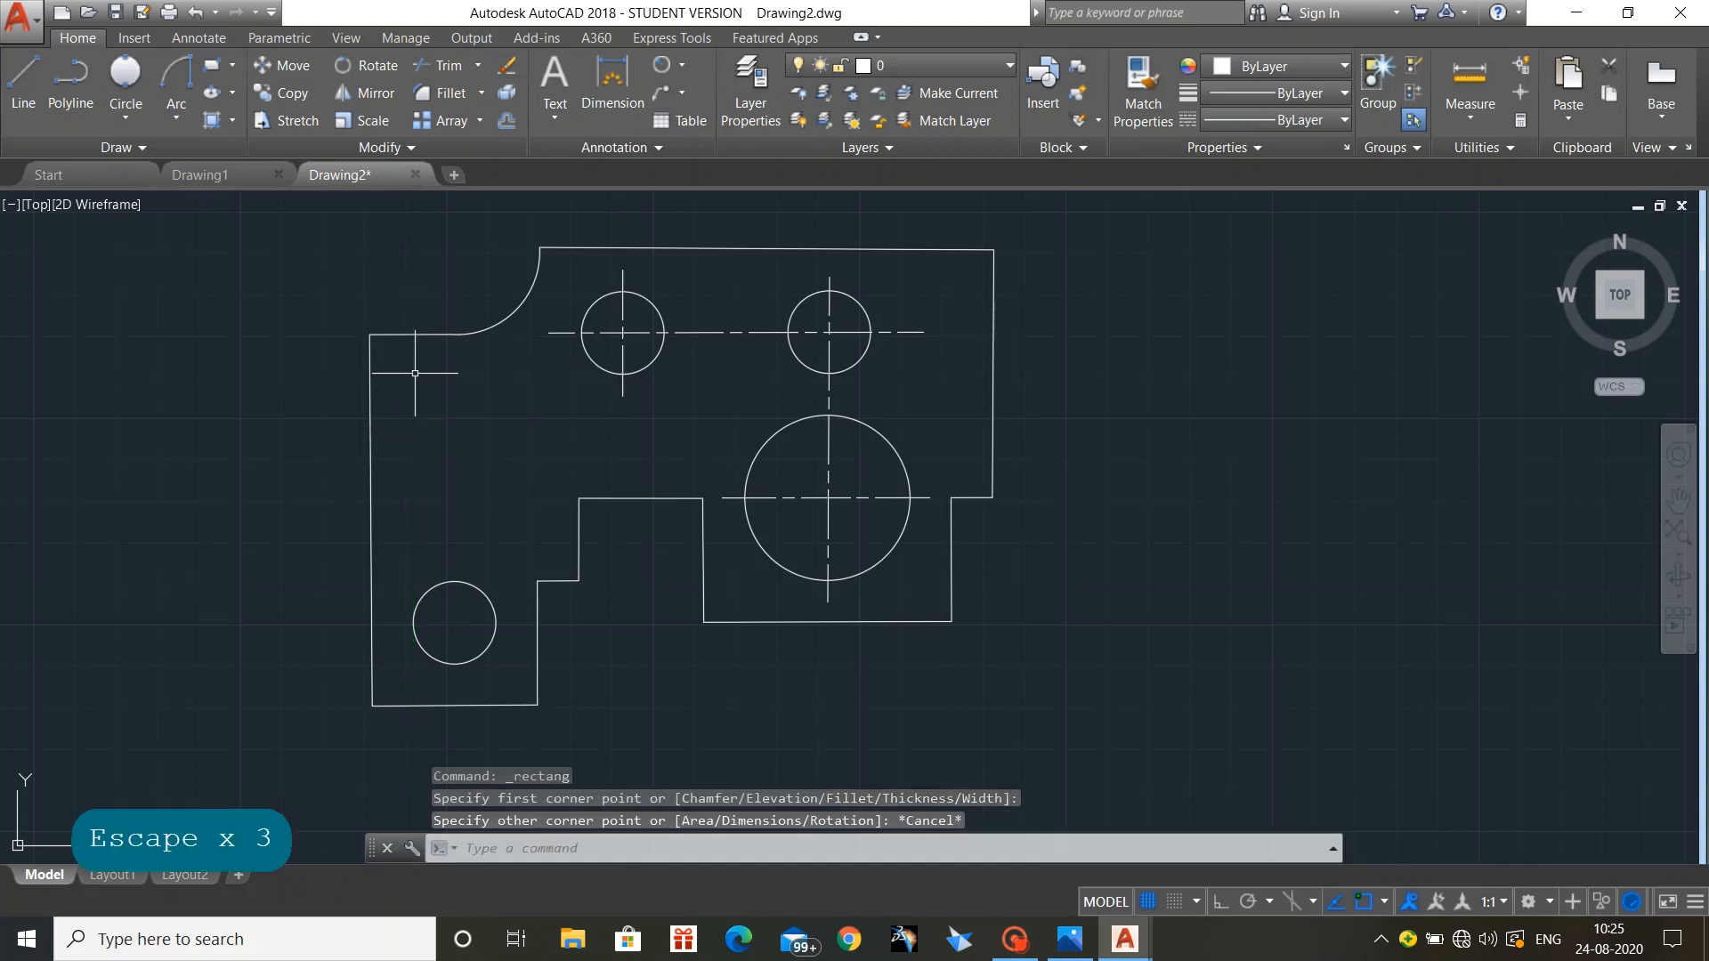
{"action": "left_click", "coordinate": [214, 69]}
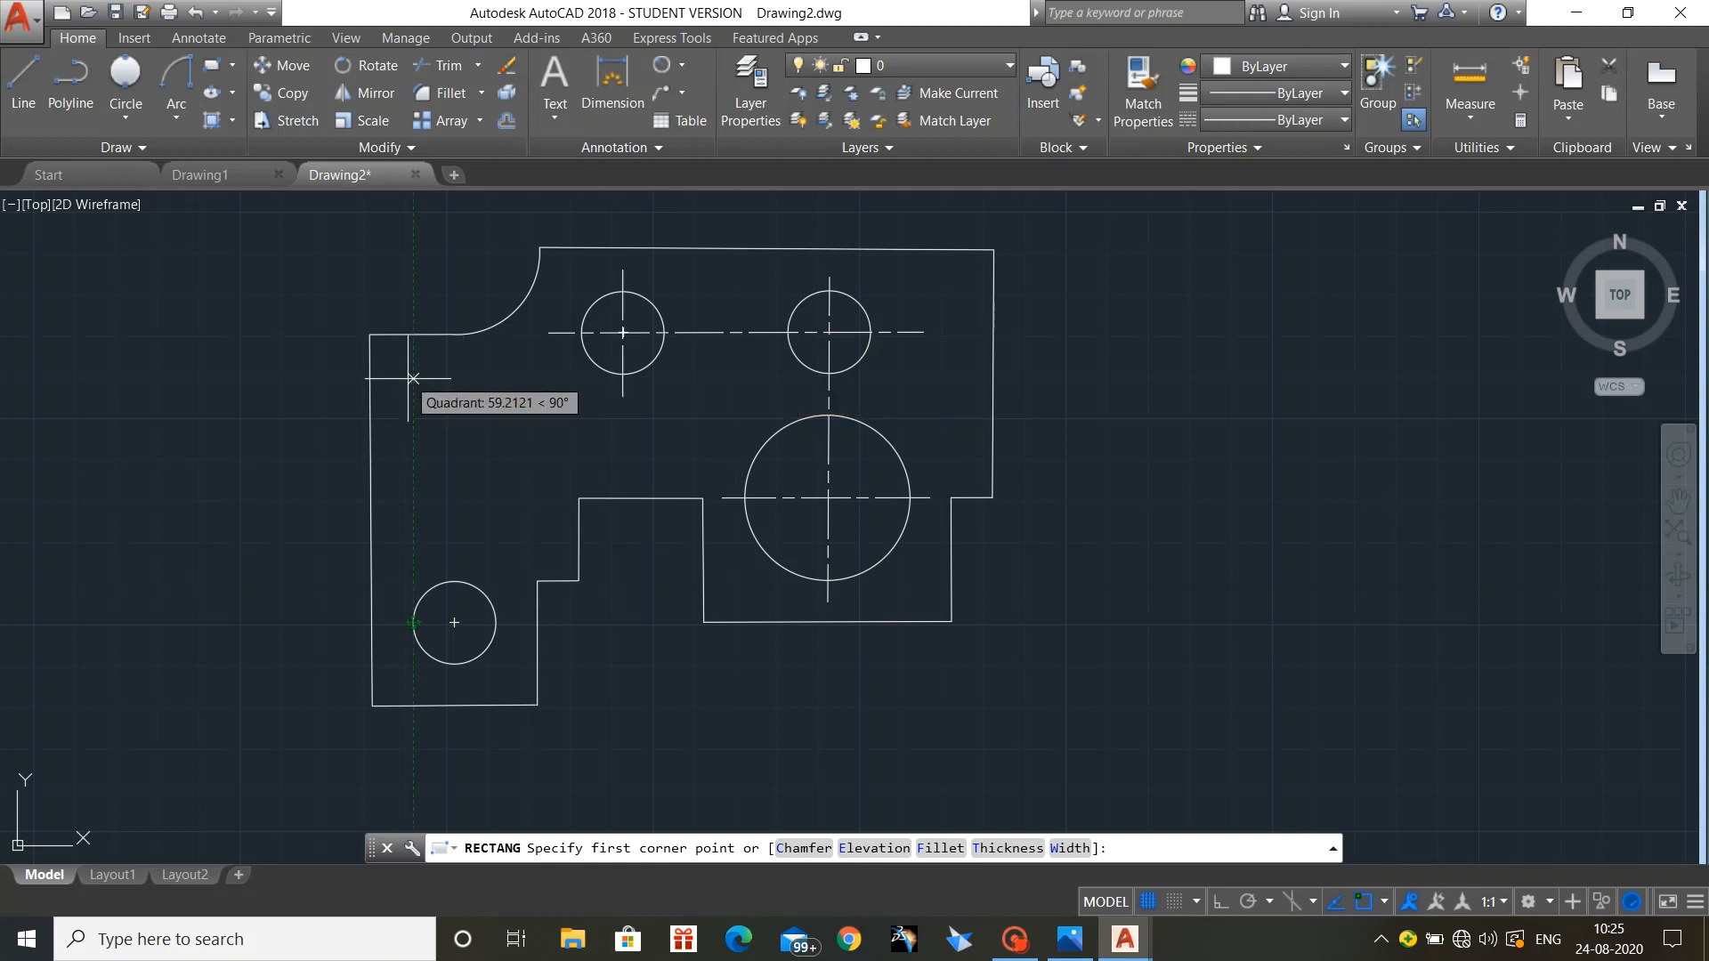
{"action": "key", "text": "Escape"}
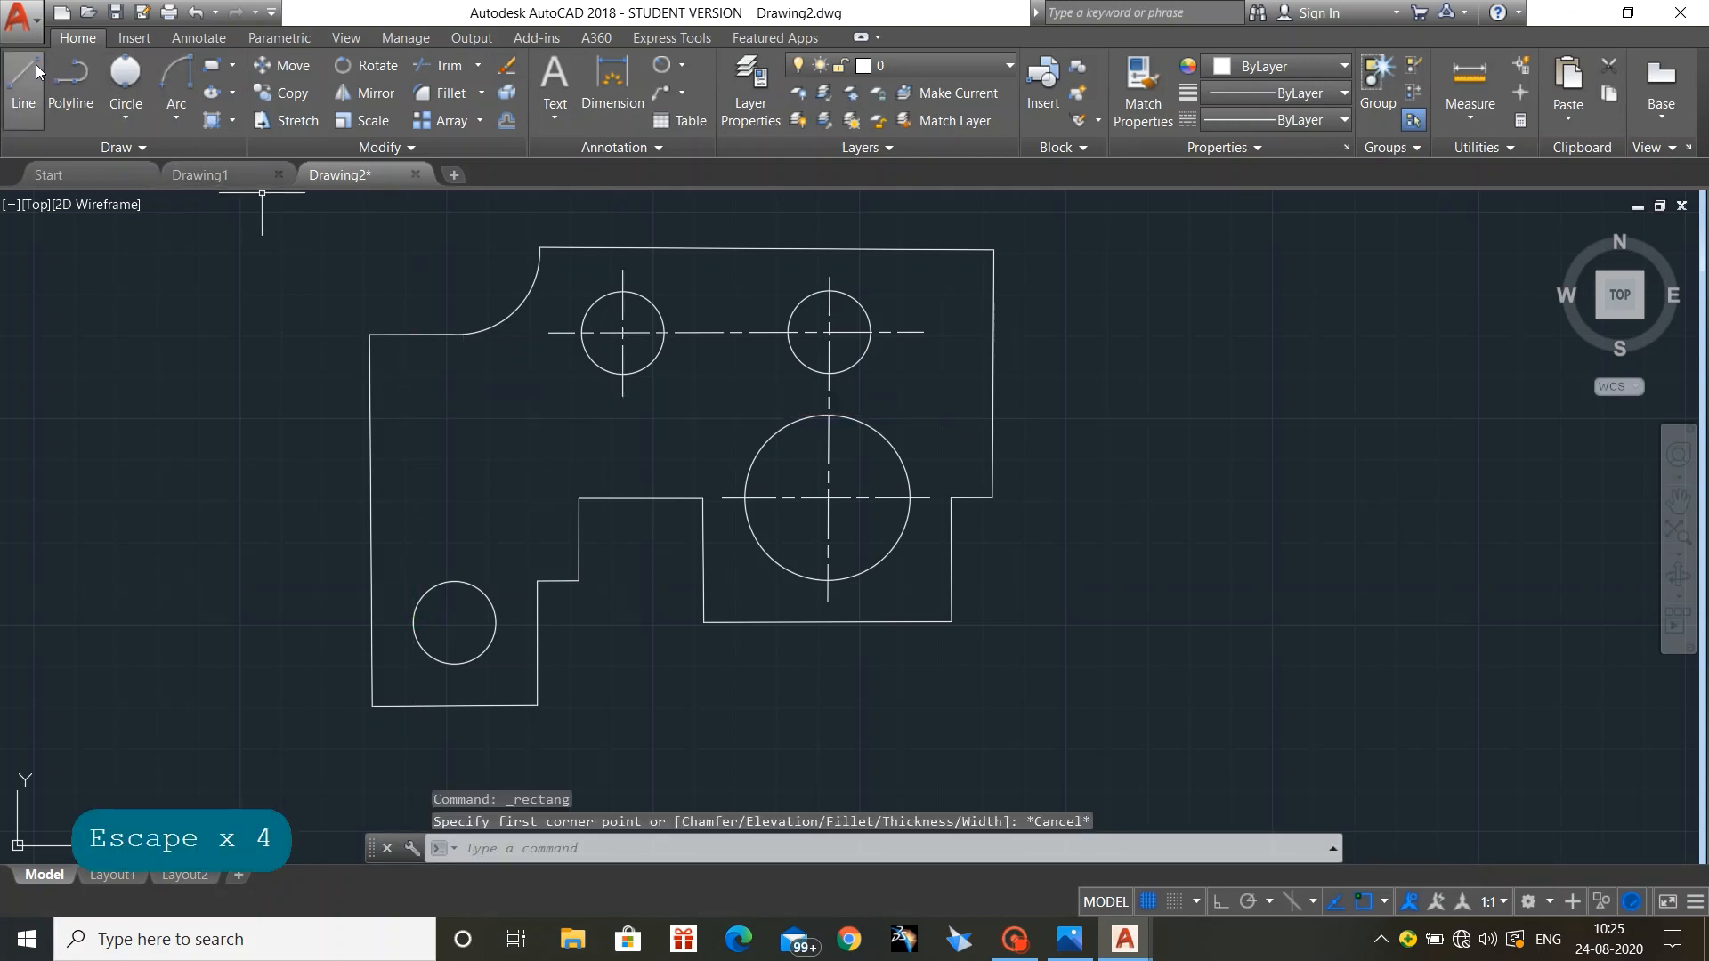
Step: Draw a construction line from the upper-left circle's bottom quadrant leftward to the point above the lower-left circle's left quadrant
{"action": "left_click", "coordinate": [36, 64]}
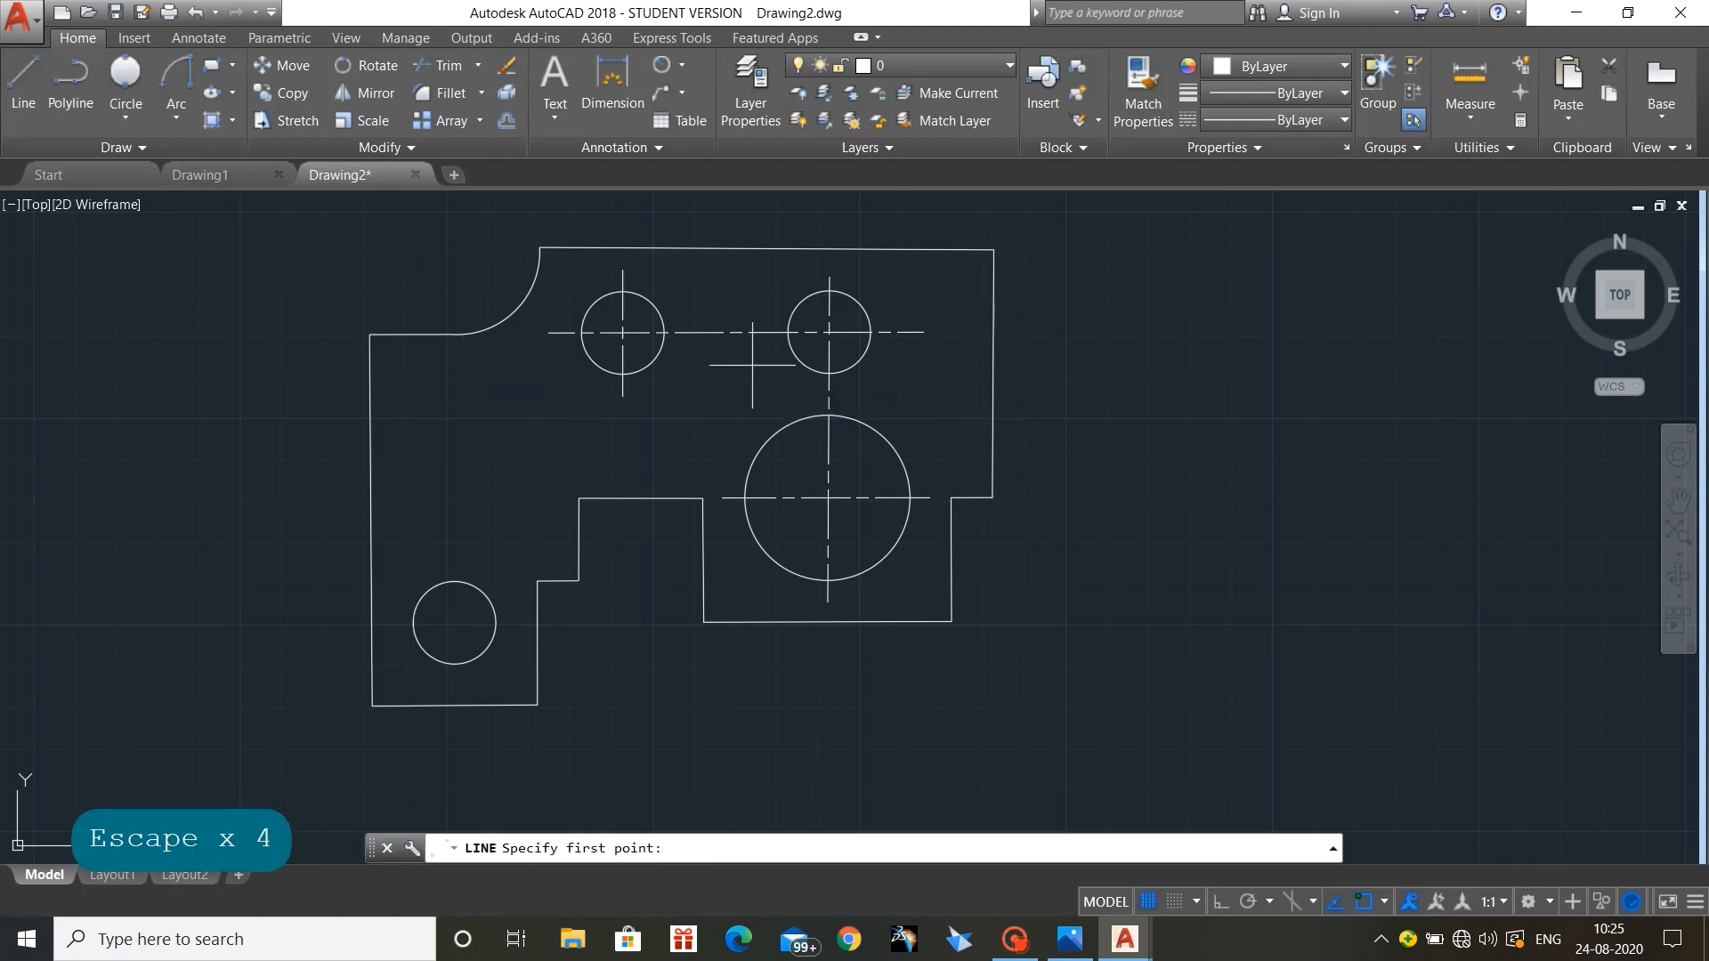
{"action": "left_click", "coordinate": [623, 374]}
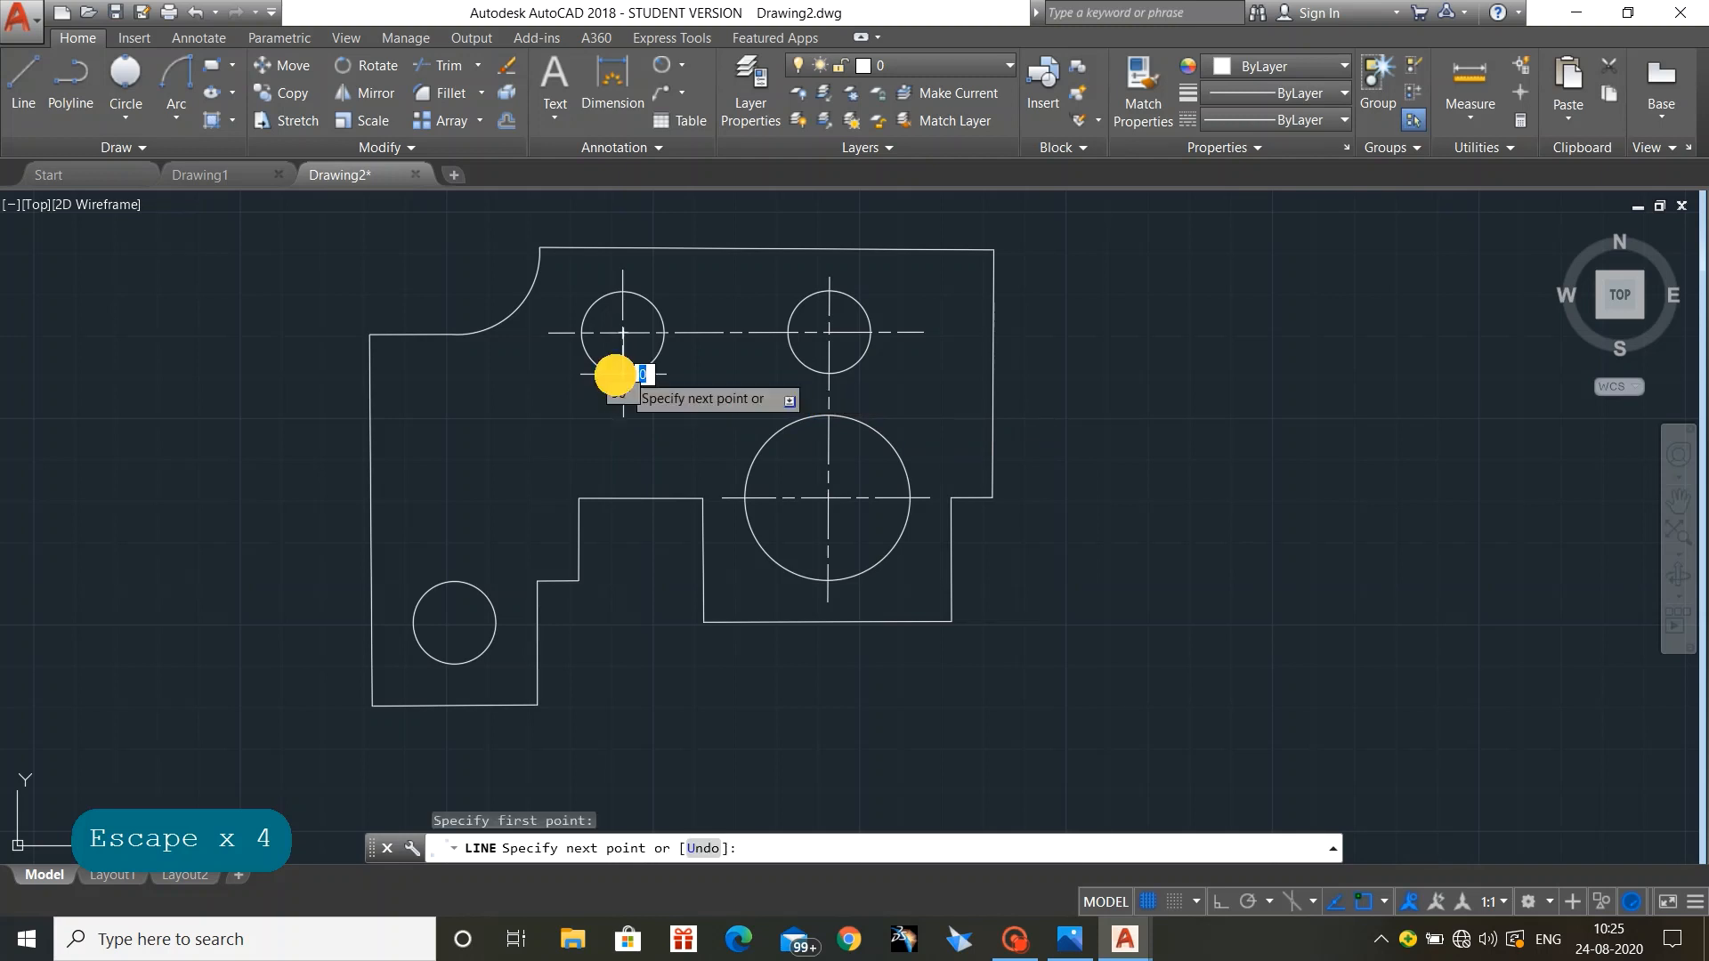
{"action": "left_click", "coordinate": [387, 373]}
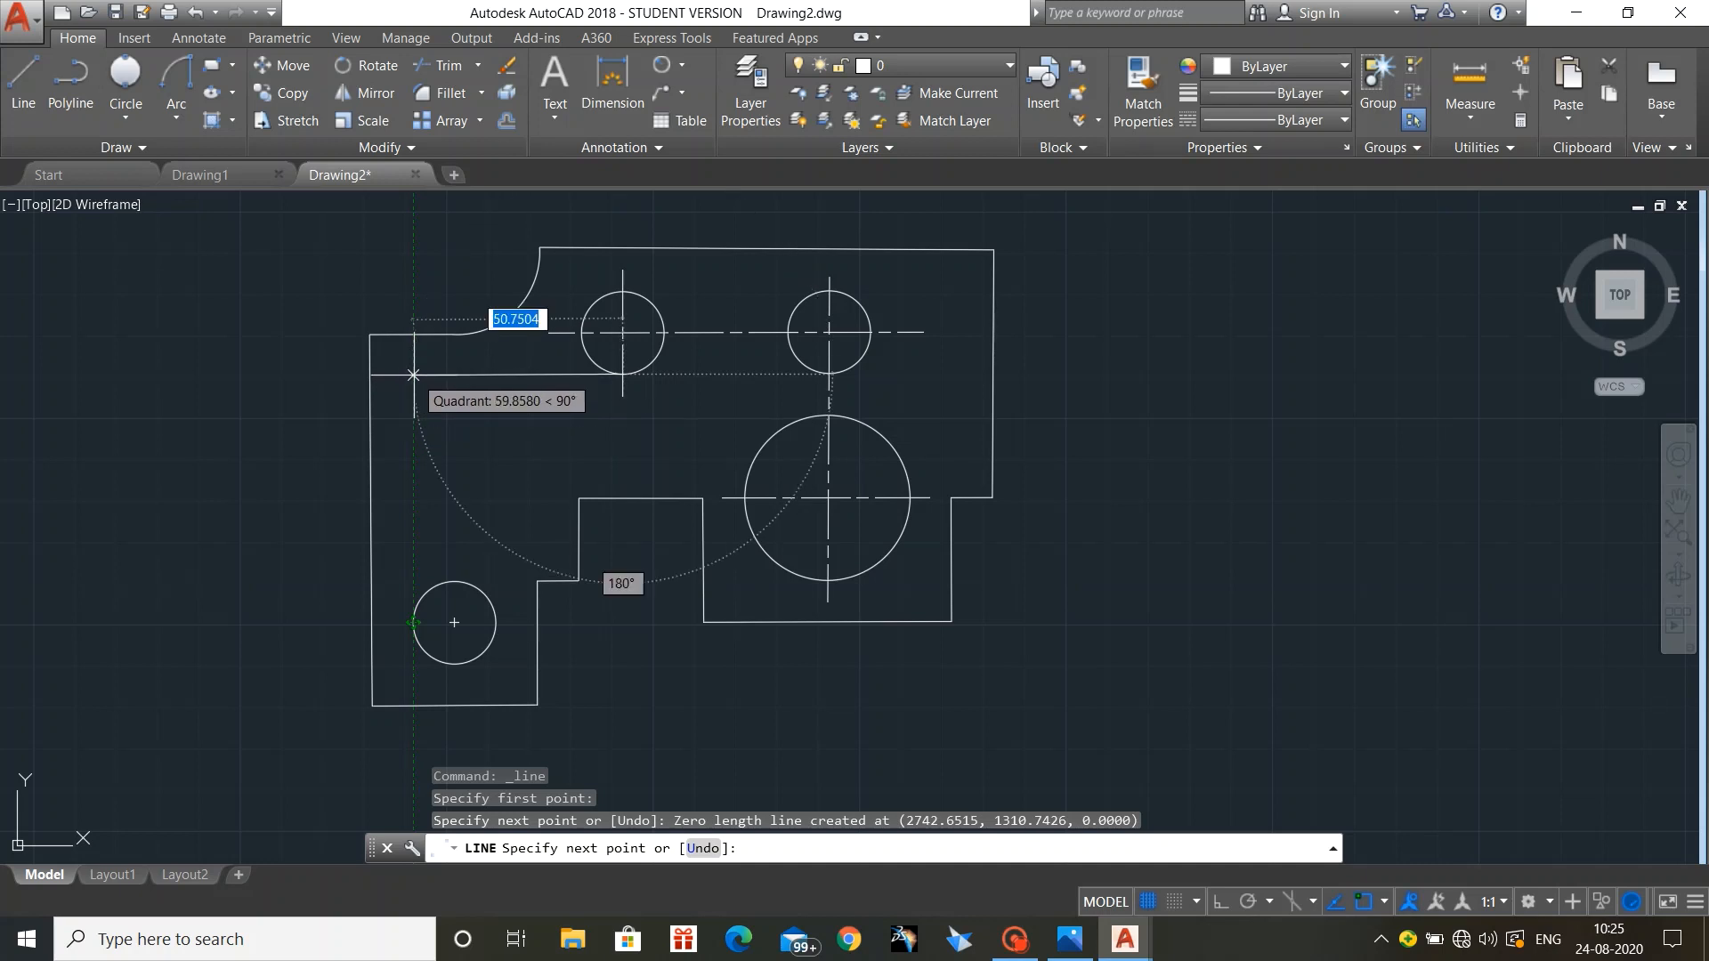
{"action": "key", "text": "Escape"}
Step: Try to draw the square cutout from the construction line's left end, entering only 20 for the opposite corner, and erase the construction line
{"action": "left_click", "coordinate": [212, 65]}
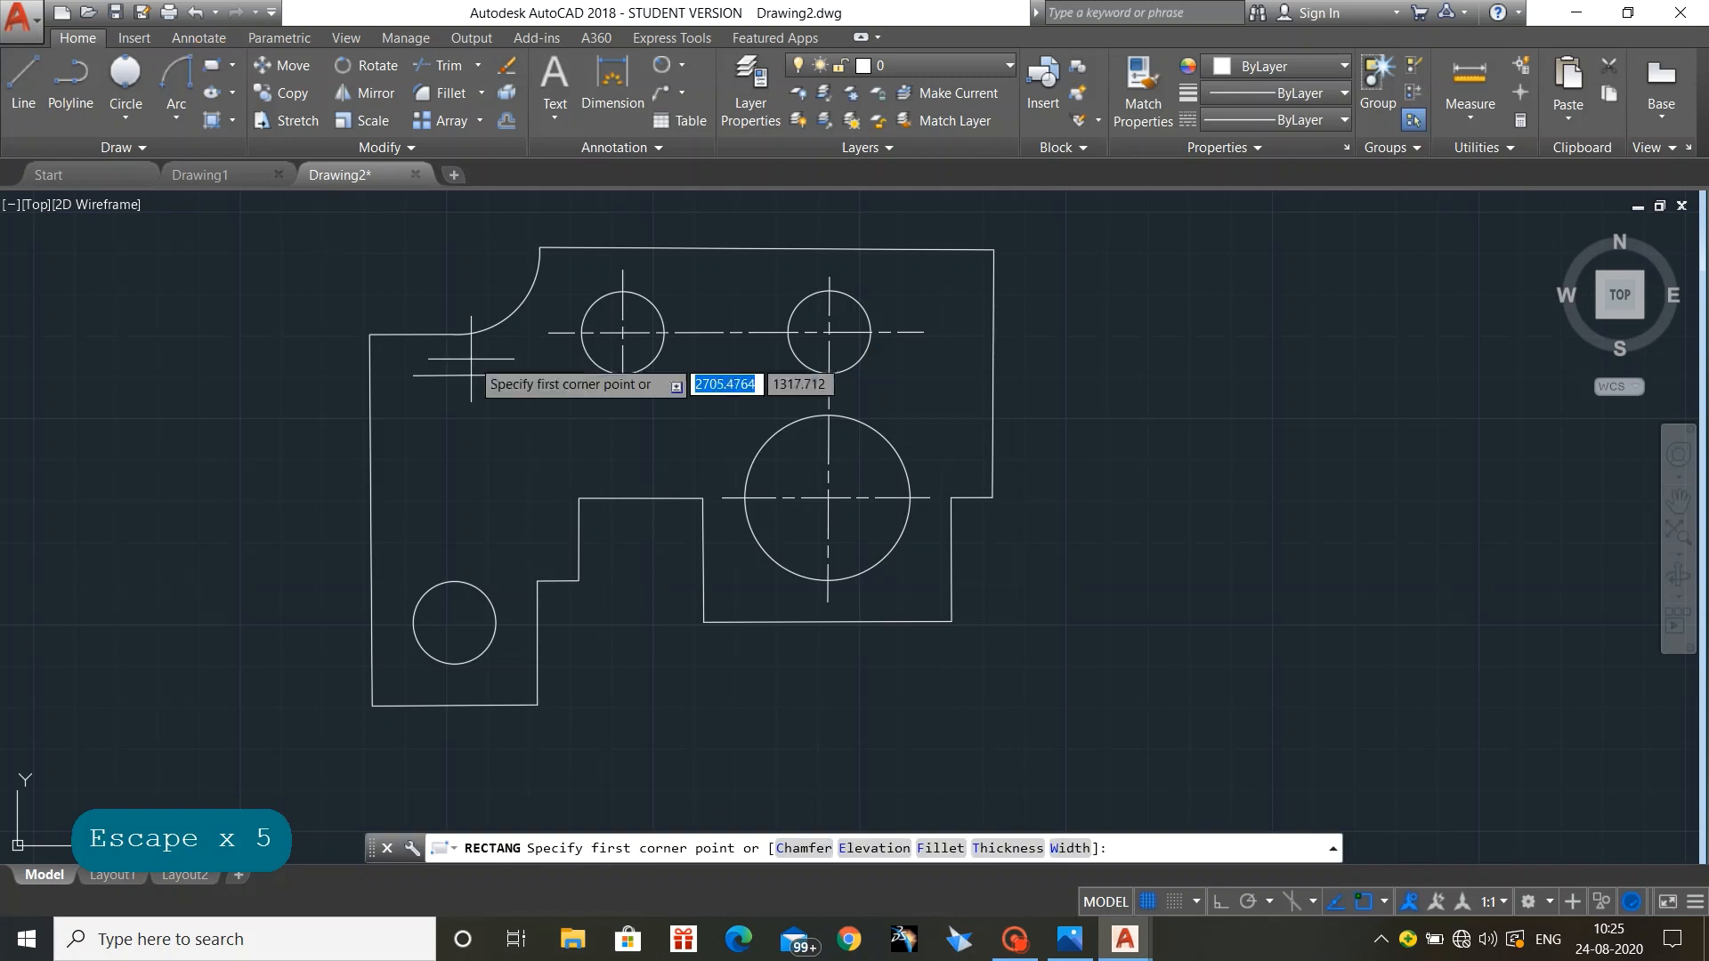
{"action": "left_click", "coordinate": [413, 374]}
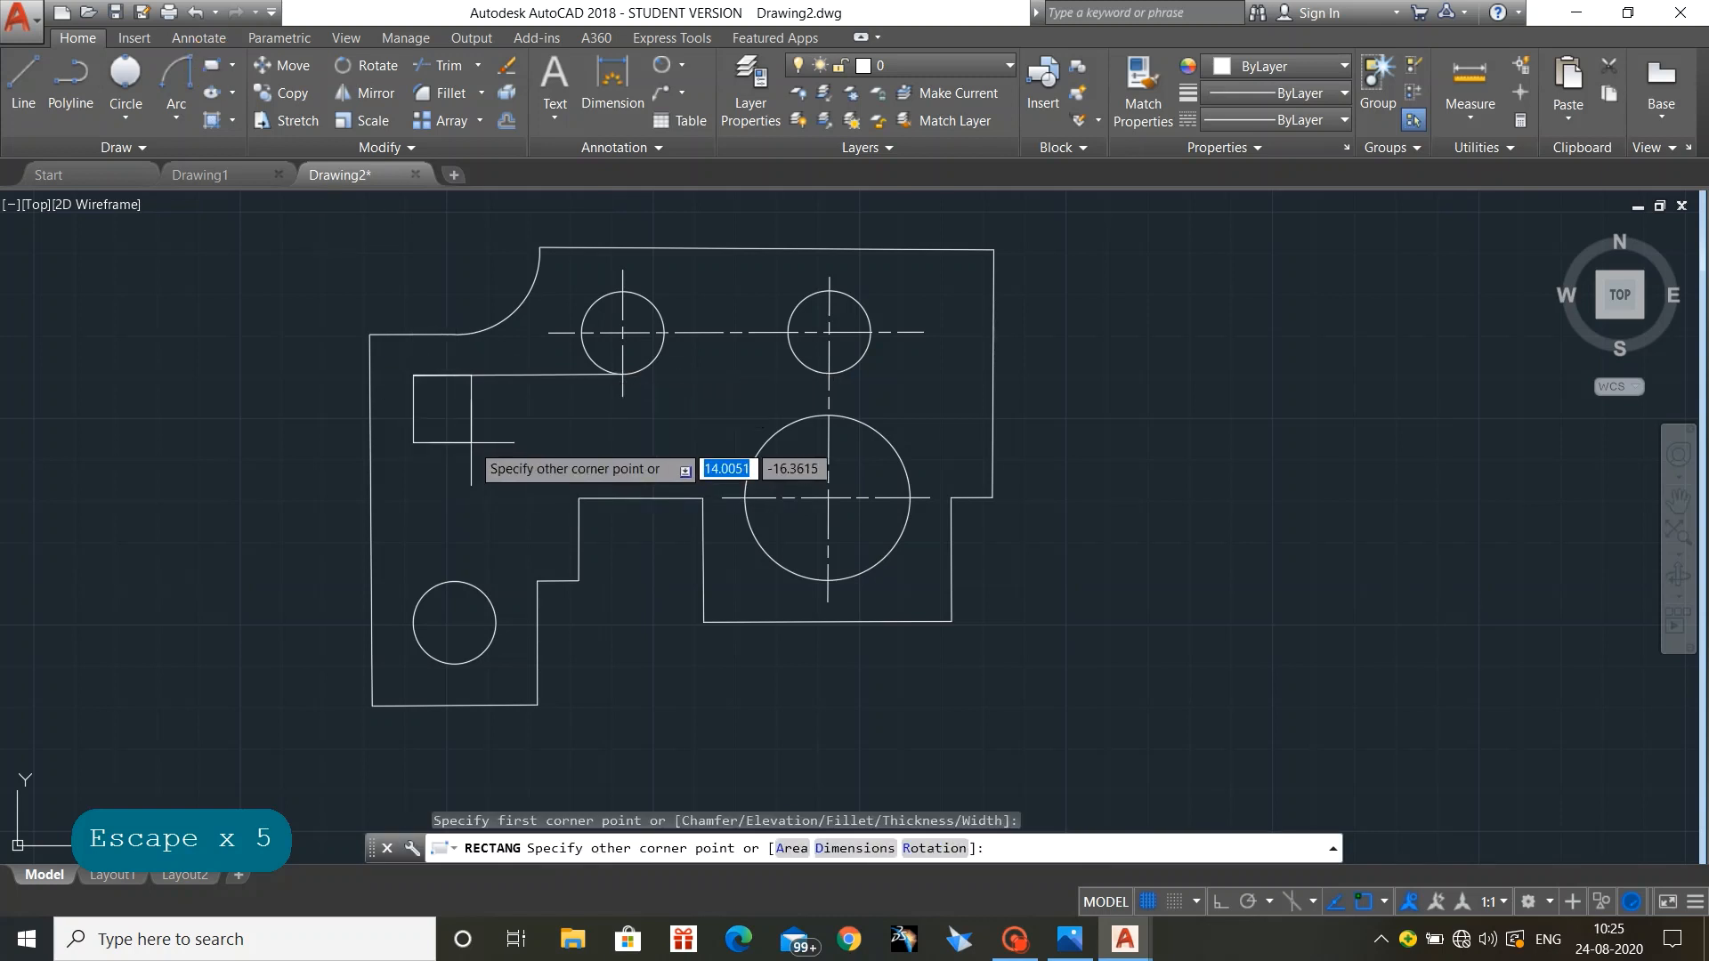
{"action": "type", "text": "20"}
{"action": "key", "text": "Return"}
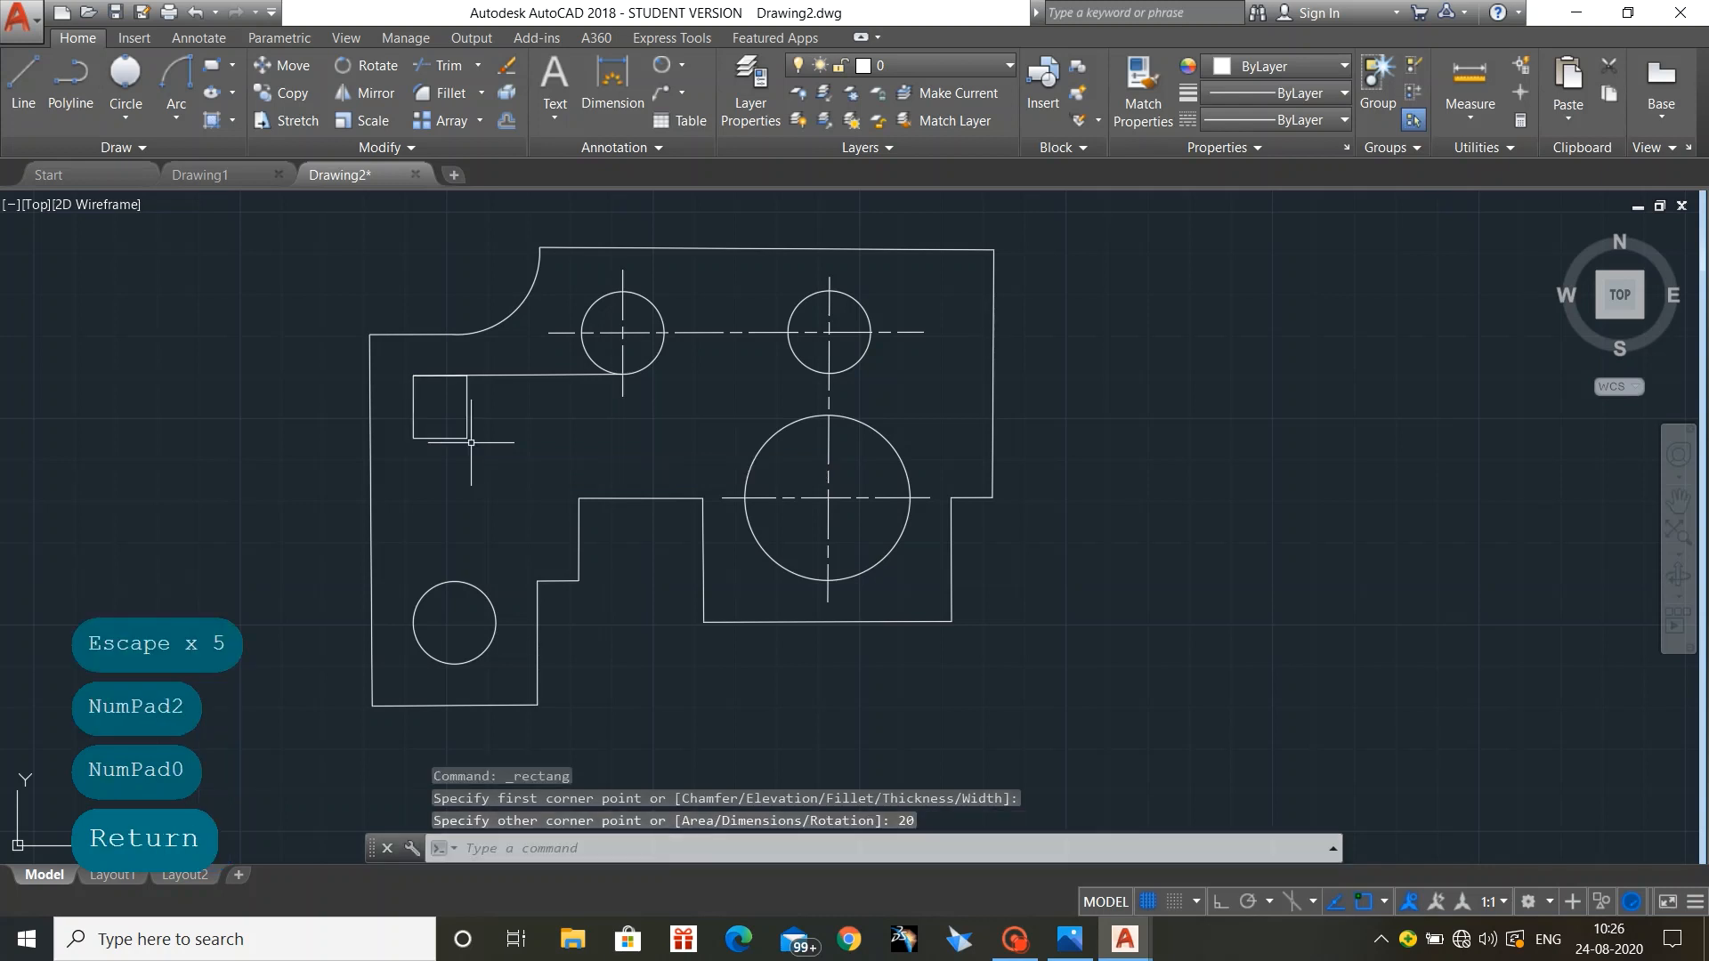
{"action": "key", "text": "Escape"}
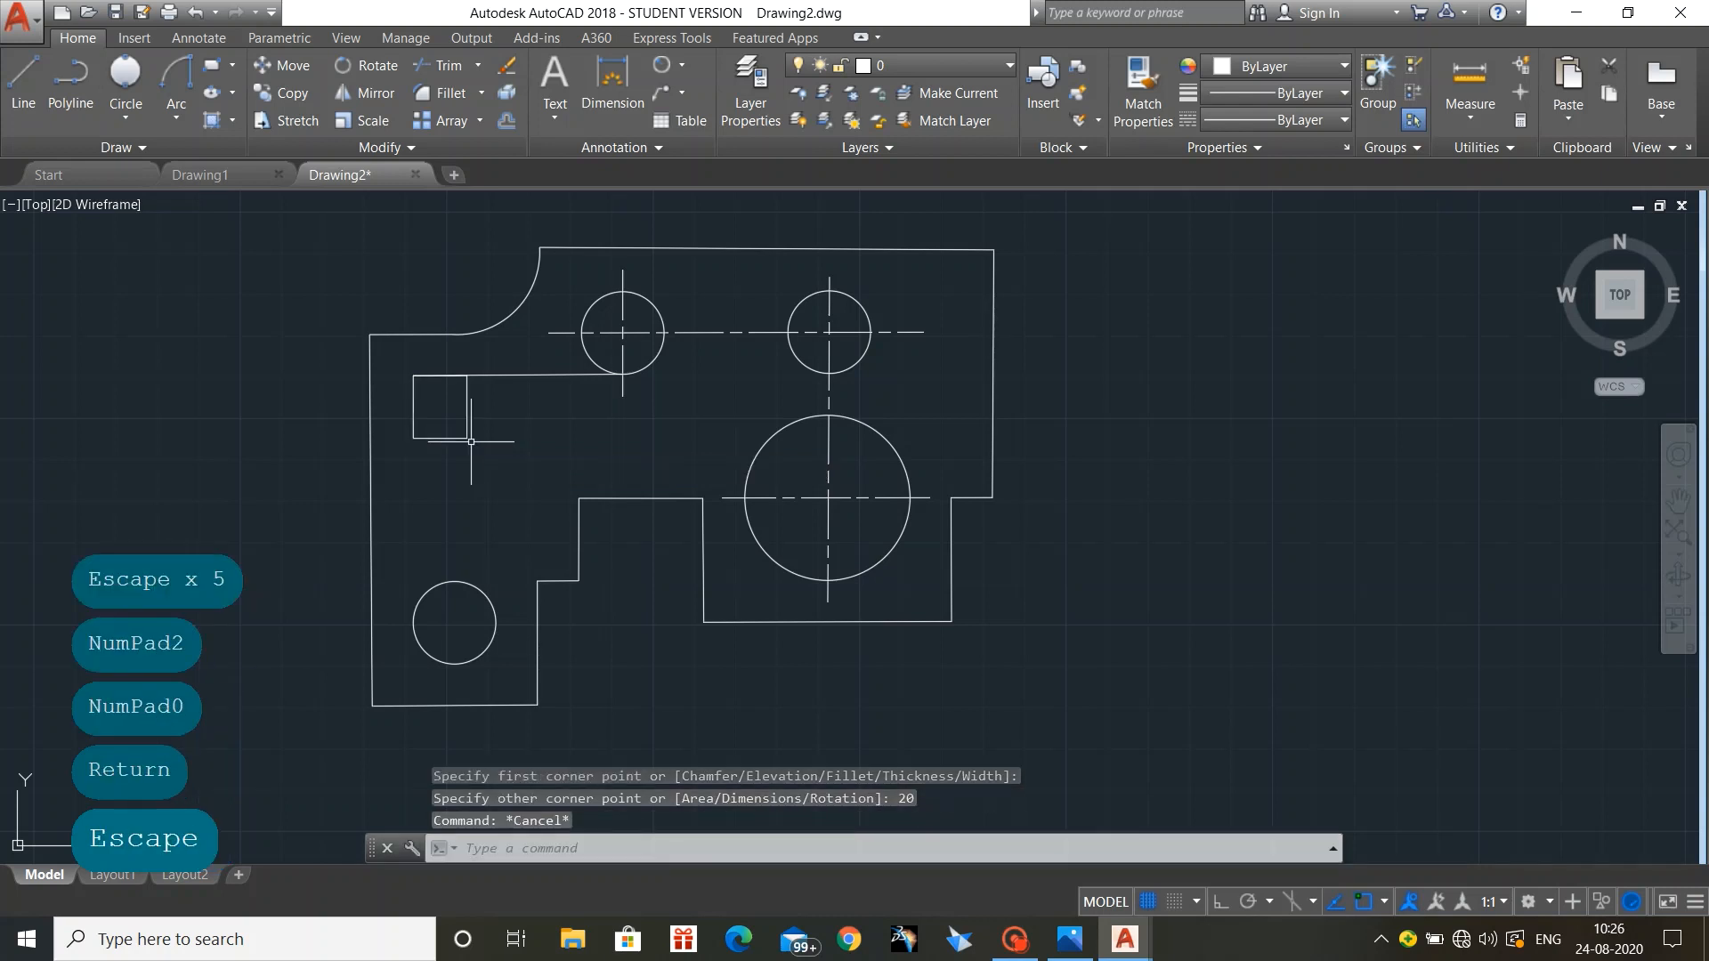
{"action": "left_click", "coordinate": [523, 375]}
{"action": "key", "text": "Delete"}
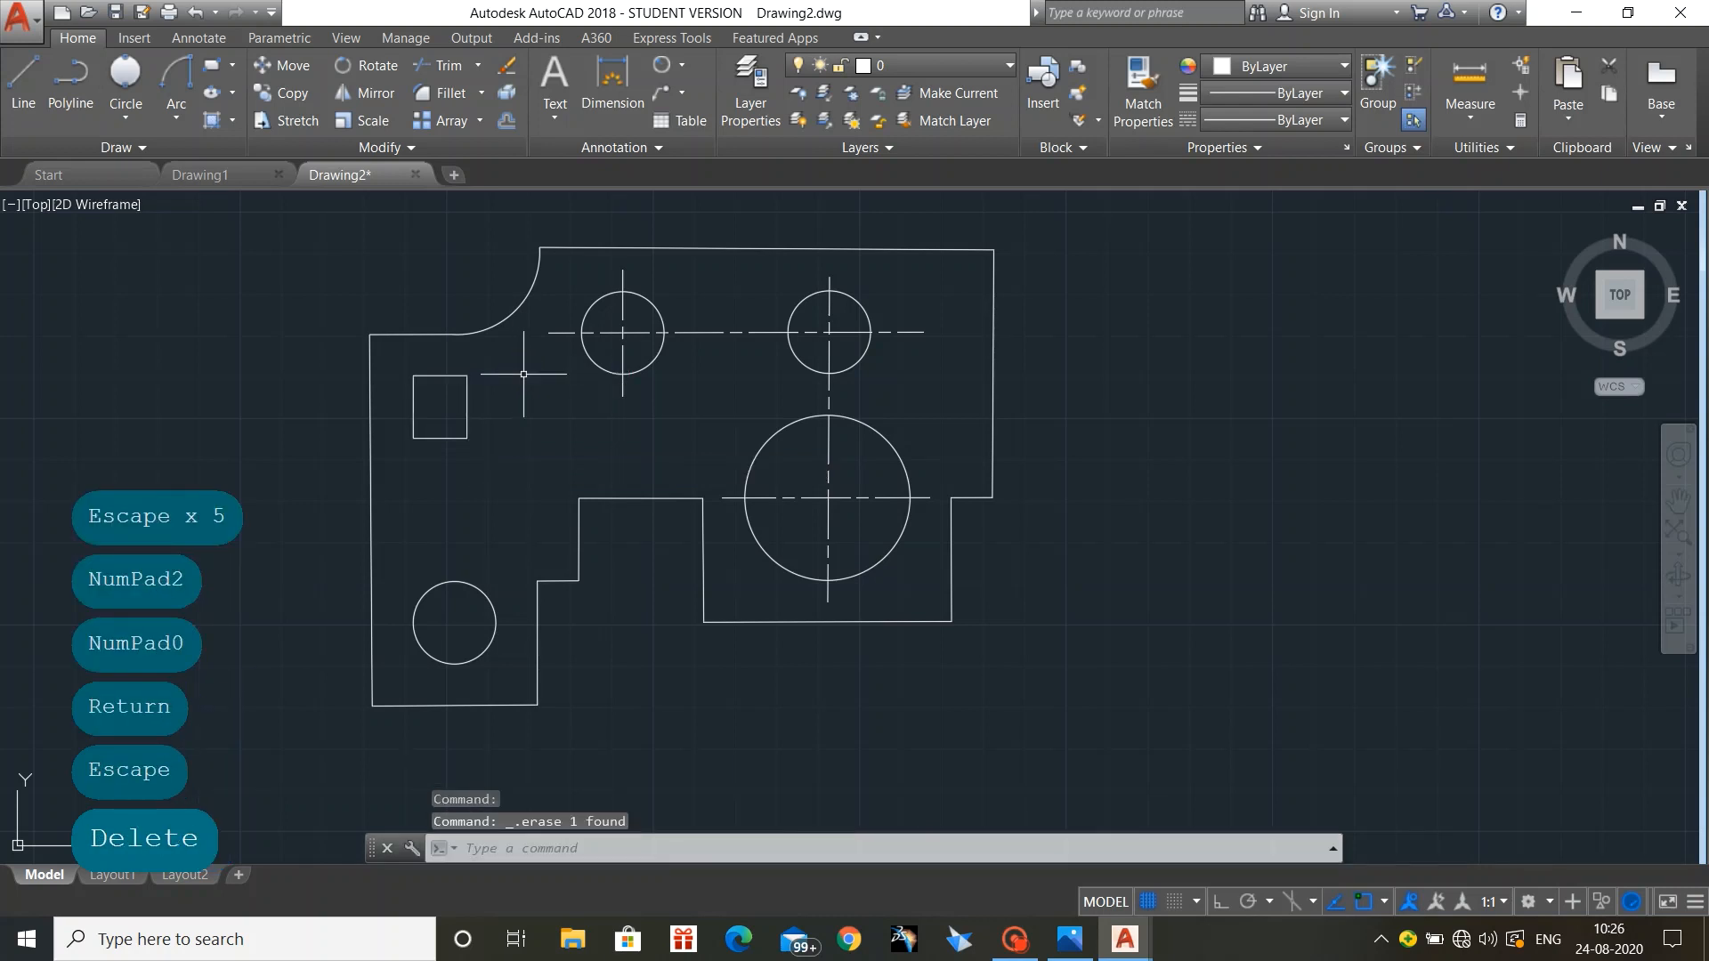
Step: Make ACAD_ISO08W100 the current linetype for new objects
{"action": "left_click", "coordinate": [38, 73]}
{"action": "left_click", "coordinate": [1279, 120]}
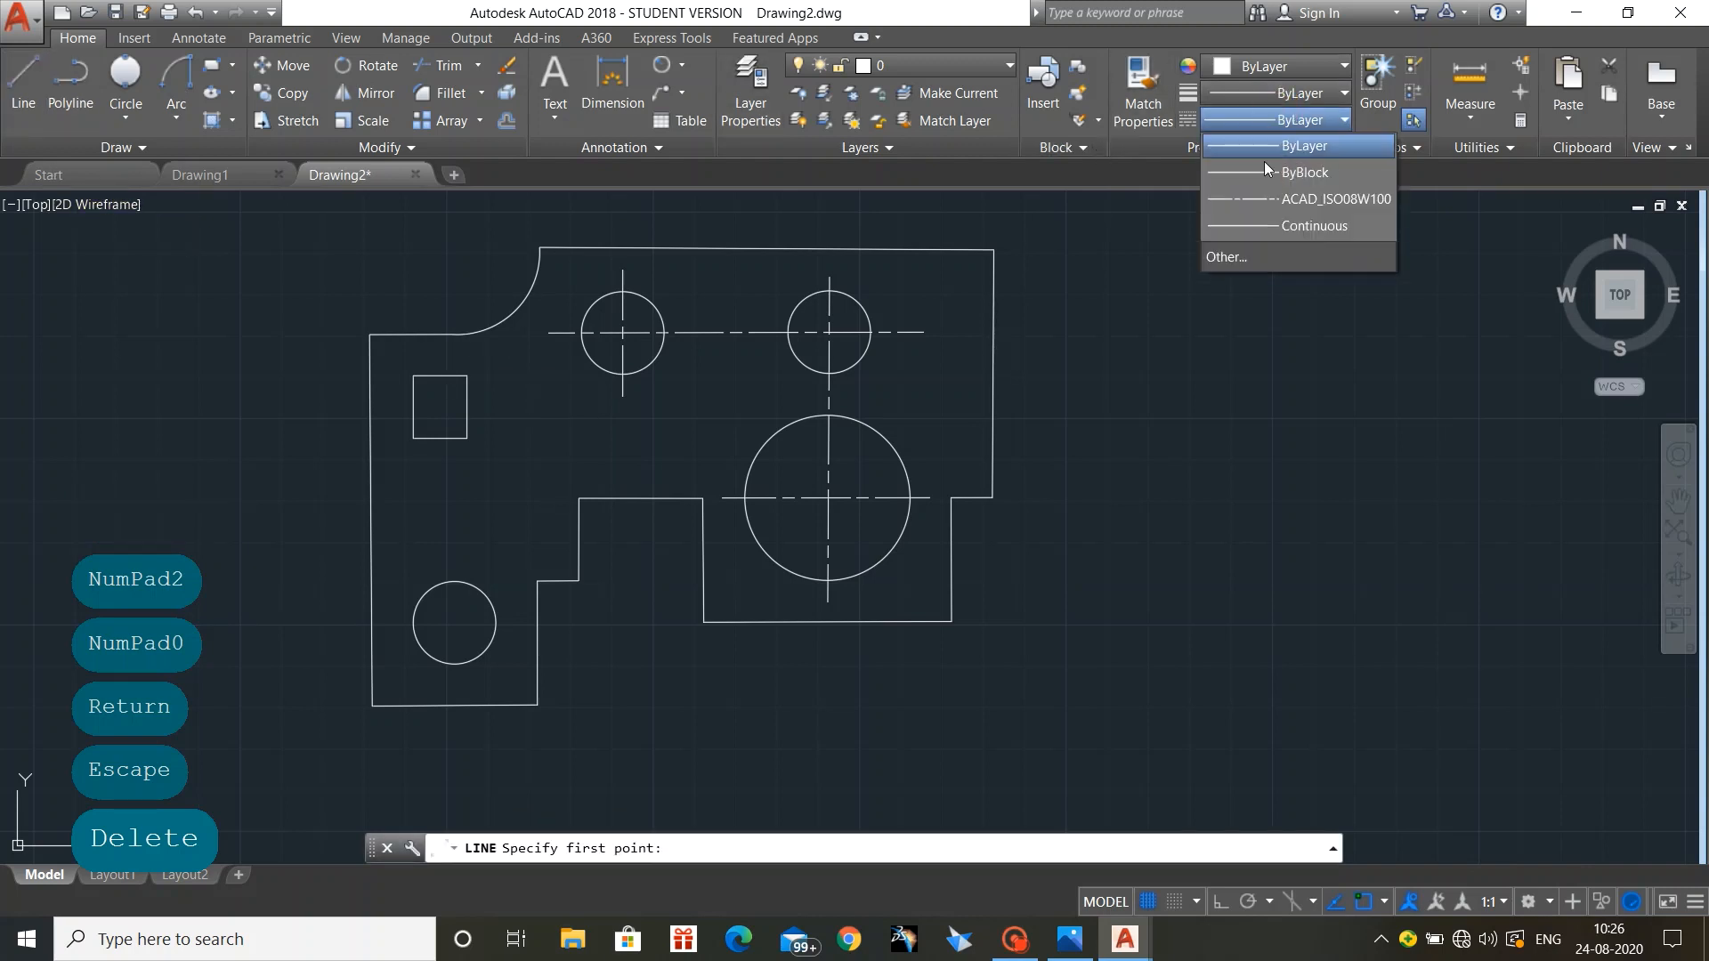
{"action": "left_click", "coordinate": [1270, 198]}
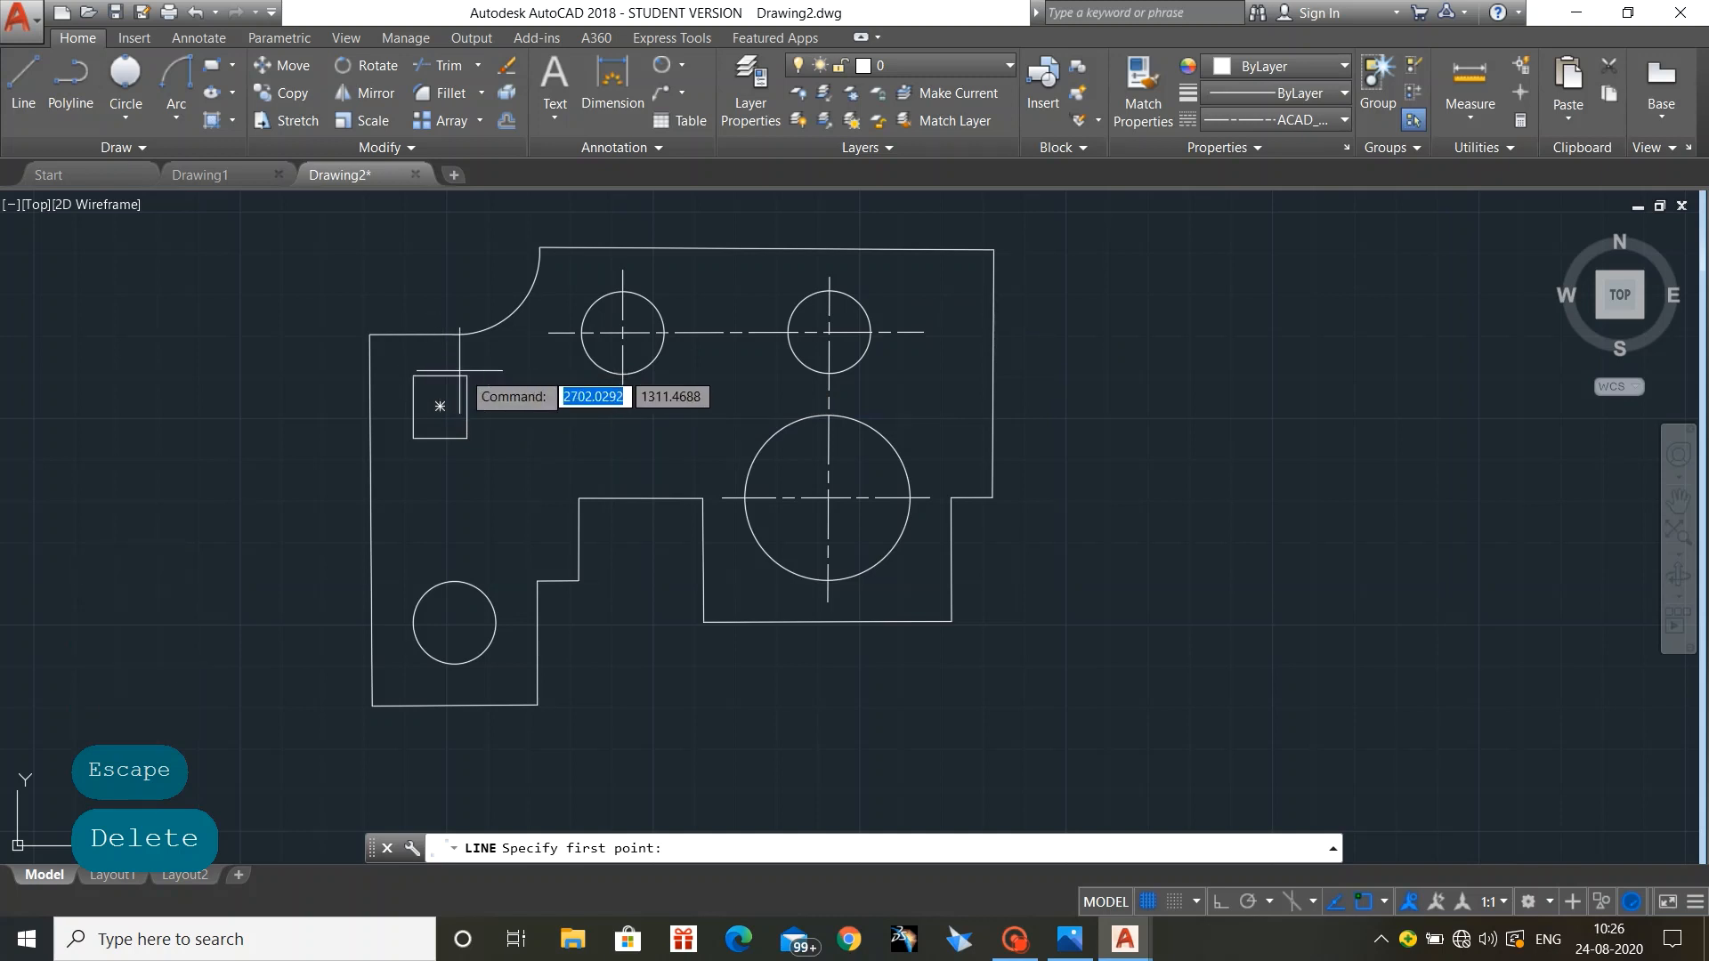
{"action": "key", "text": "Escape"}
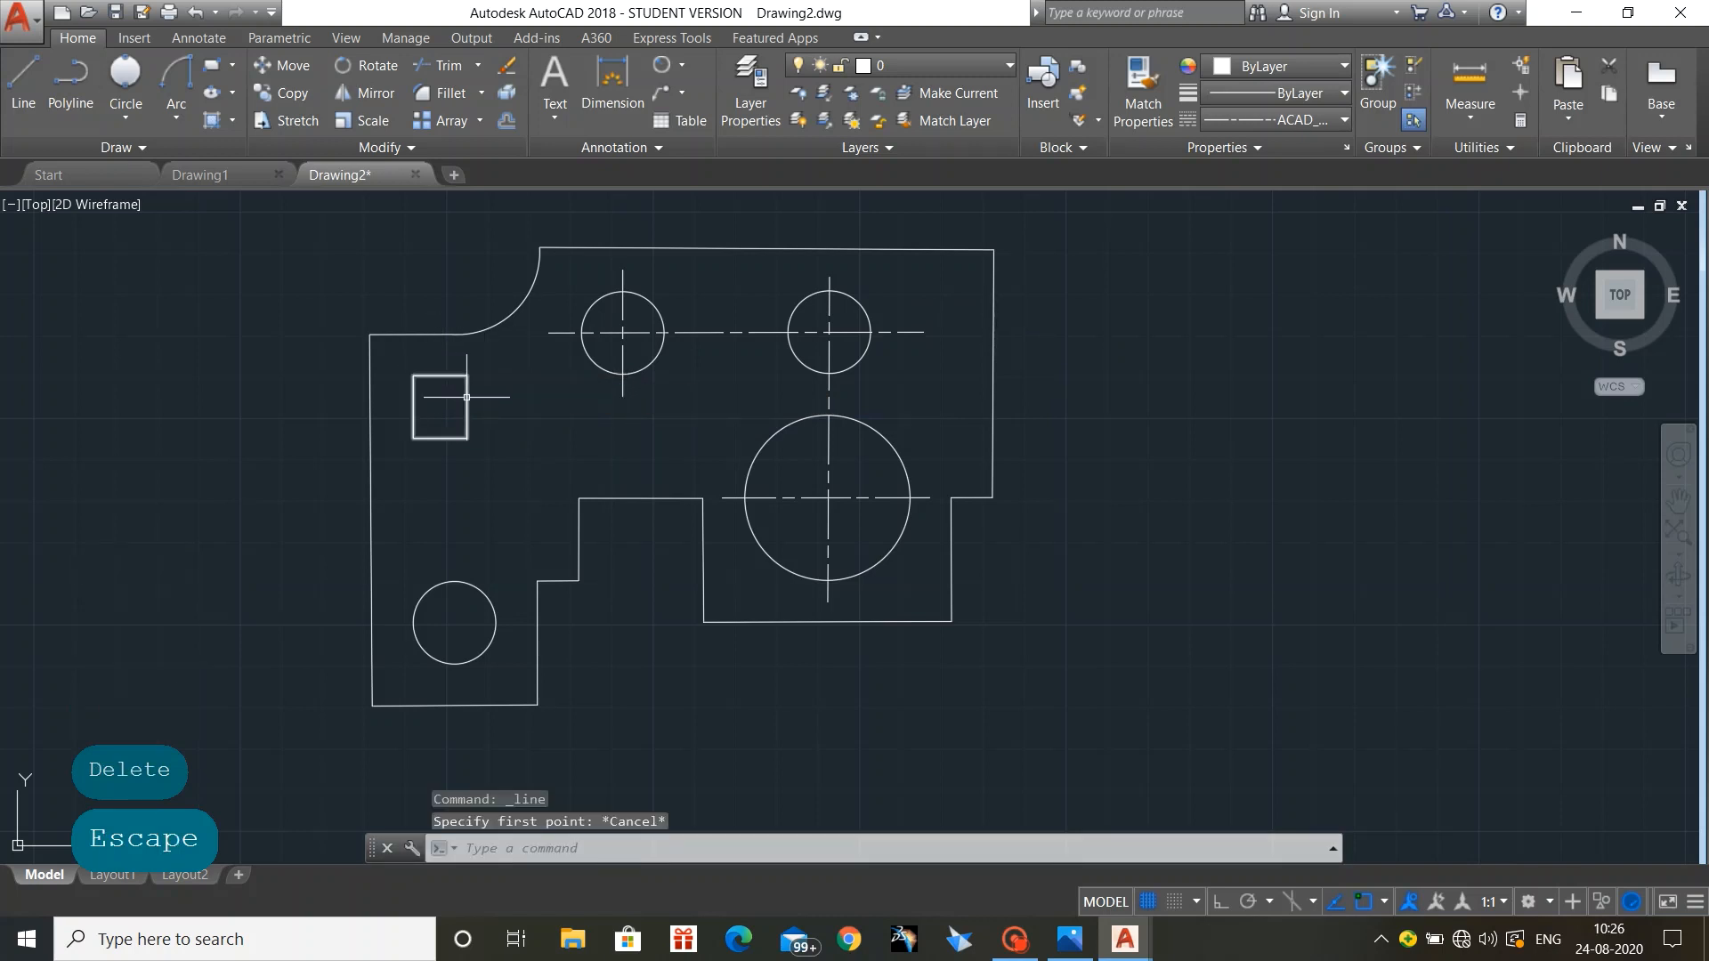
{"action": "double_click", "coordinate": [467, 397]}
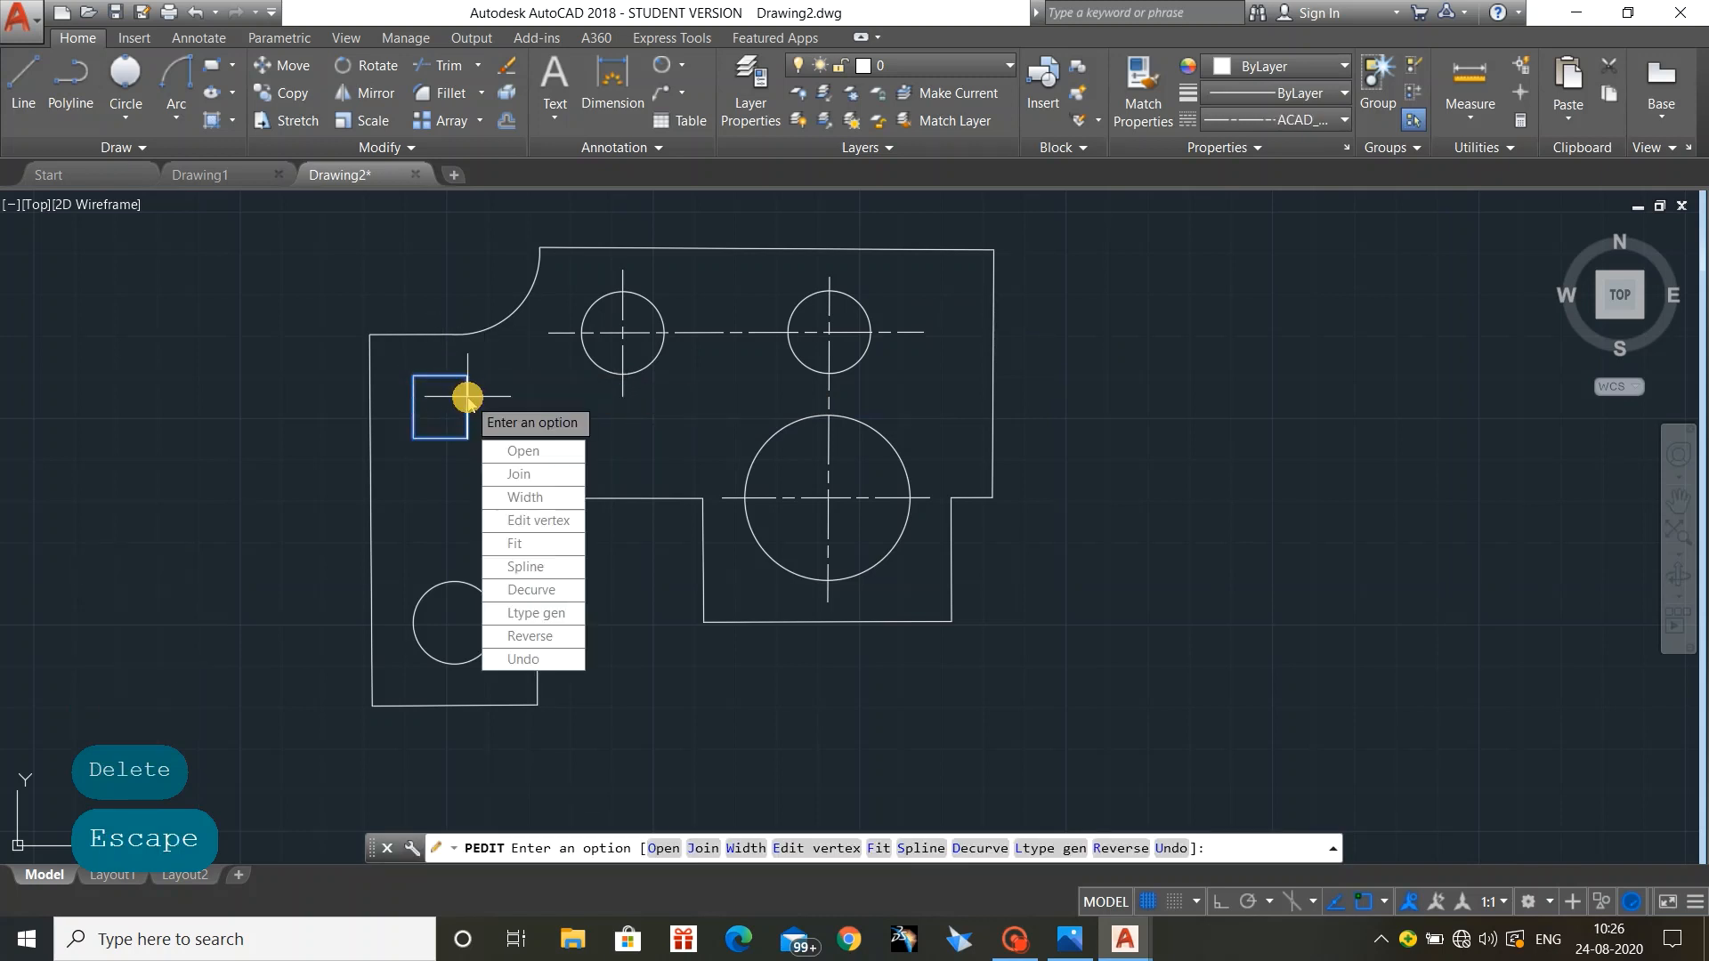
{"action": "left_click", "coordinate": [555, 504]}
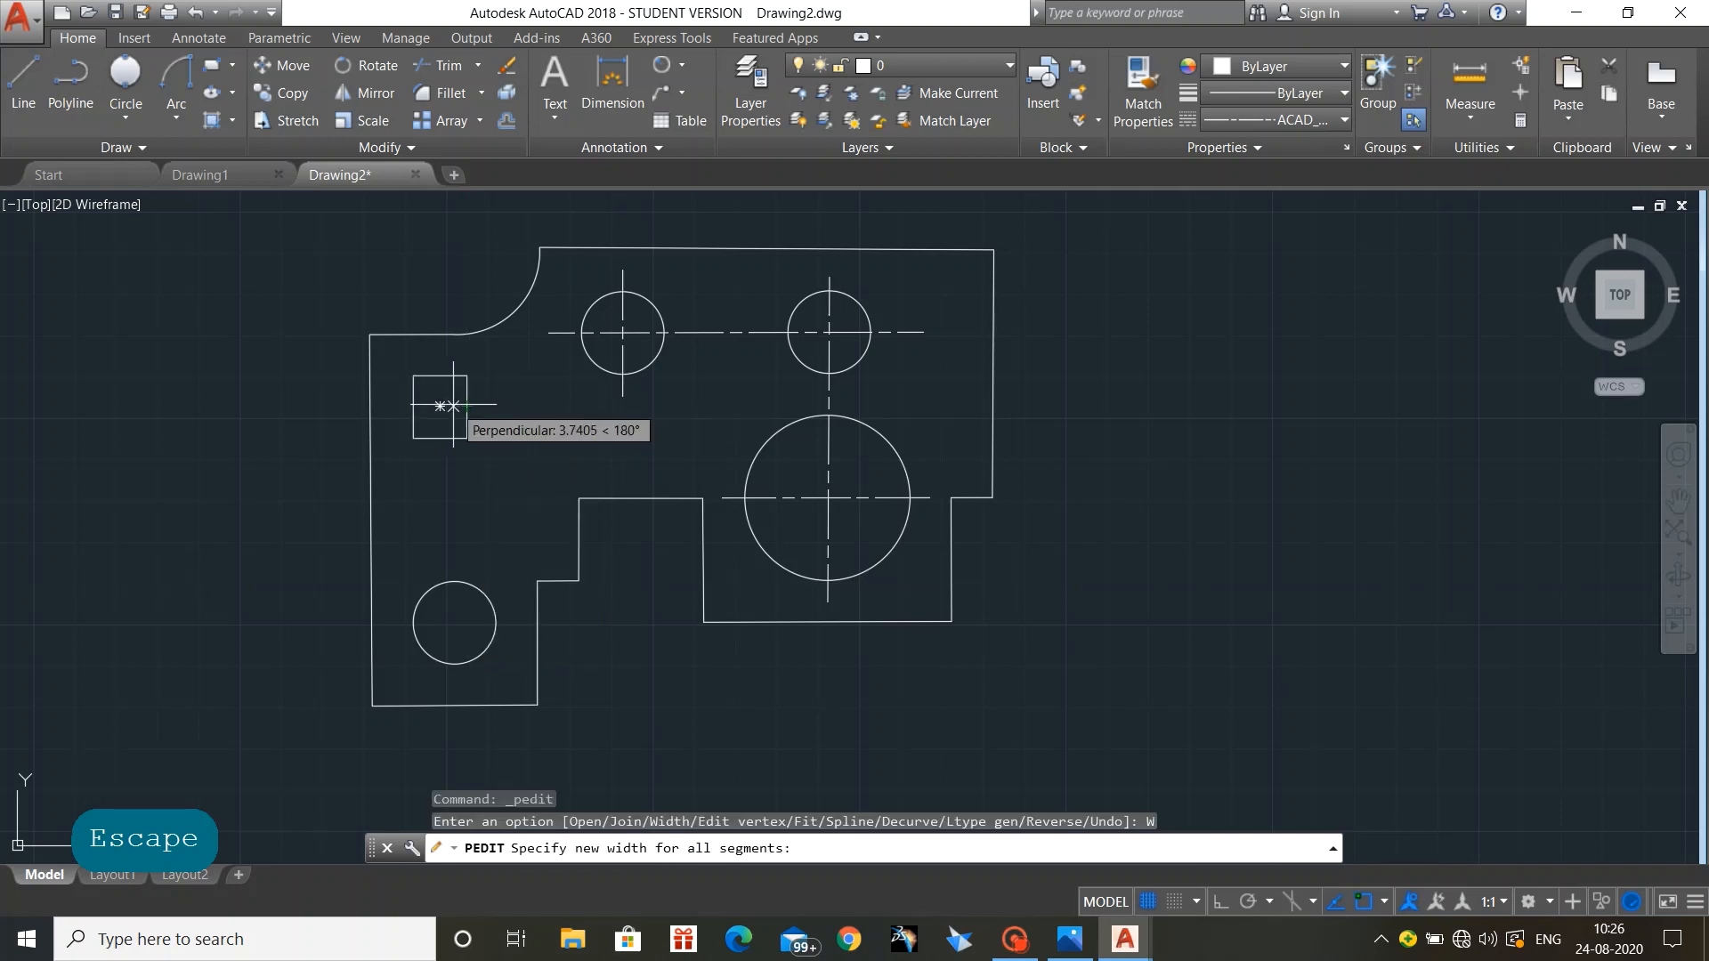
{"action": "key", "text": "Escape"}
{"action": "key", "text": "Escape"}
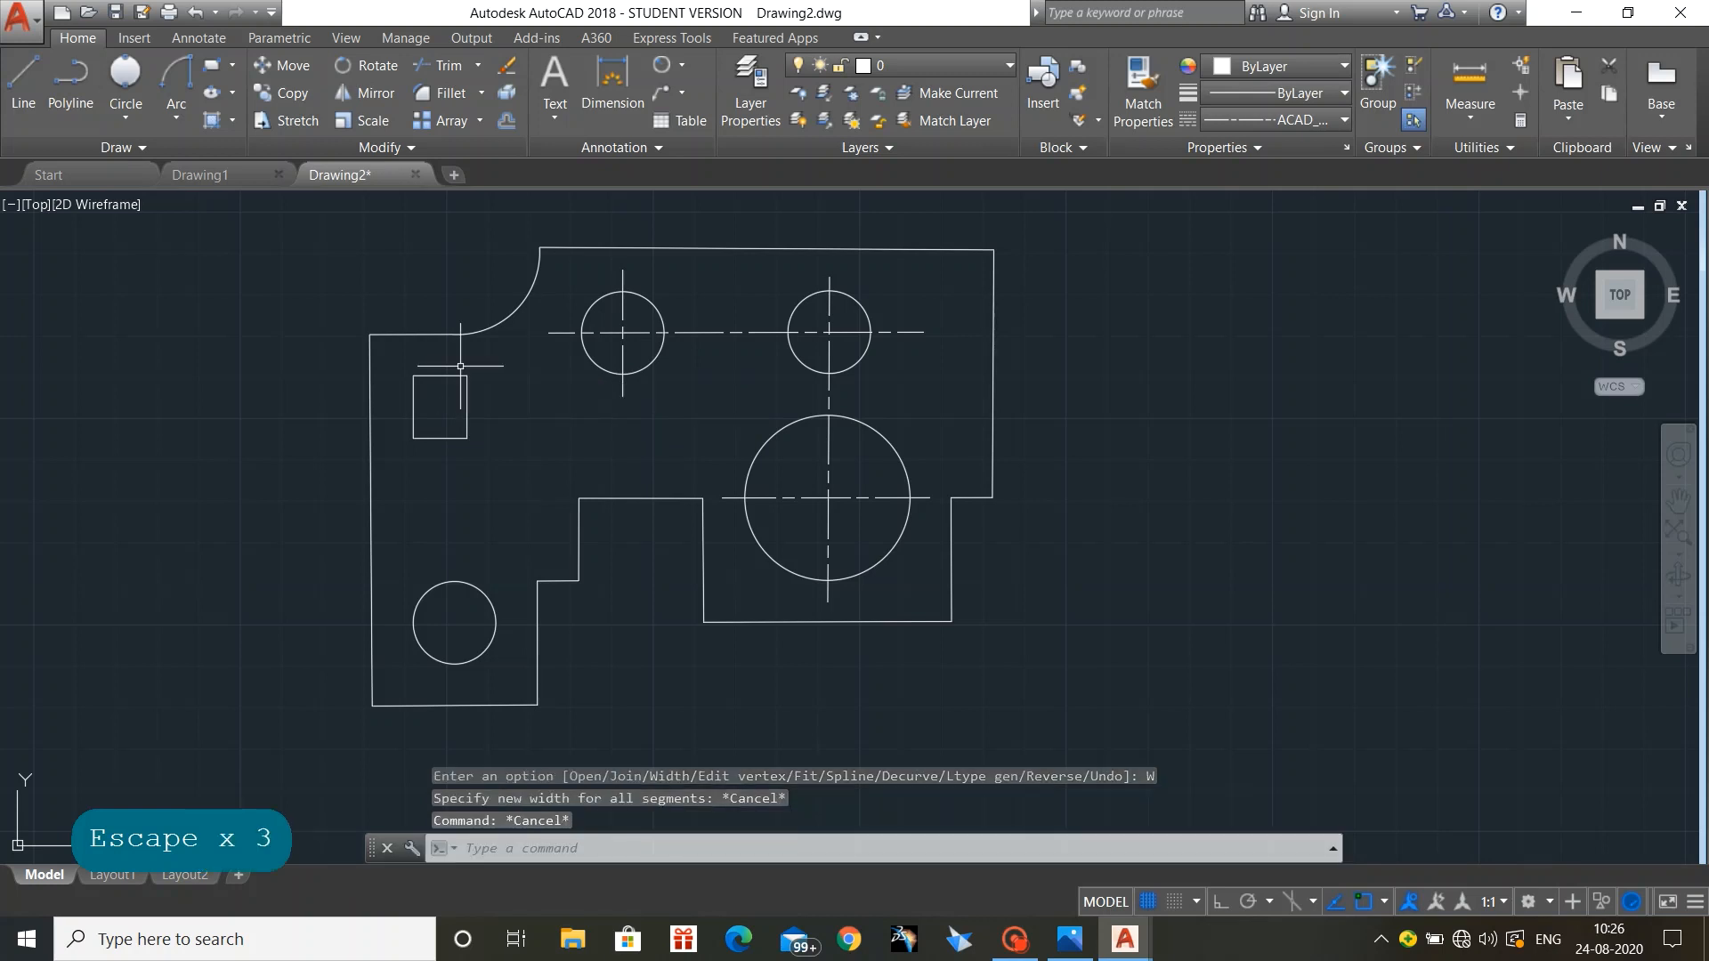
Step: Try to resize the small rectangle by stretching its upper-right corner and its top edge
{"action": "left_click", "coordinate": [454, 375]}
{"action": "left_click", "coordinate": [467, 374]}
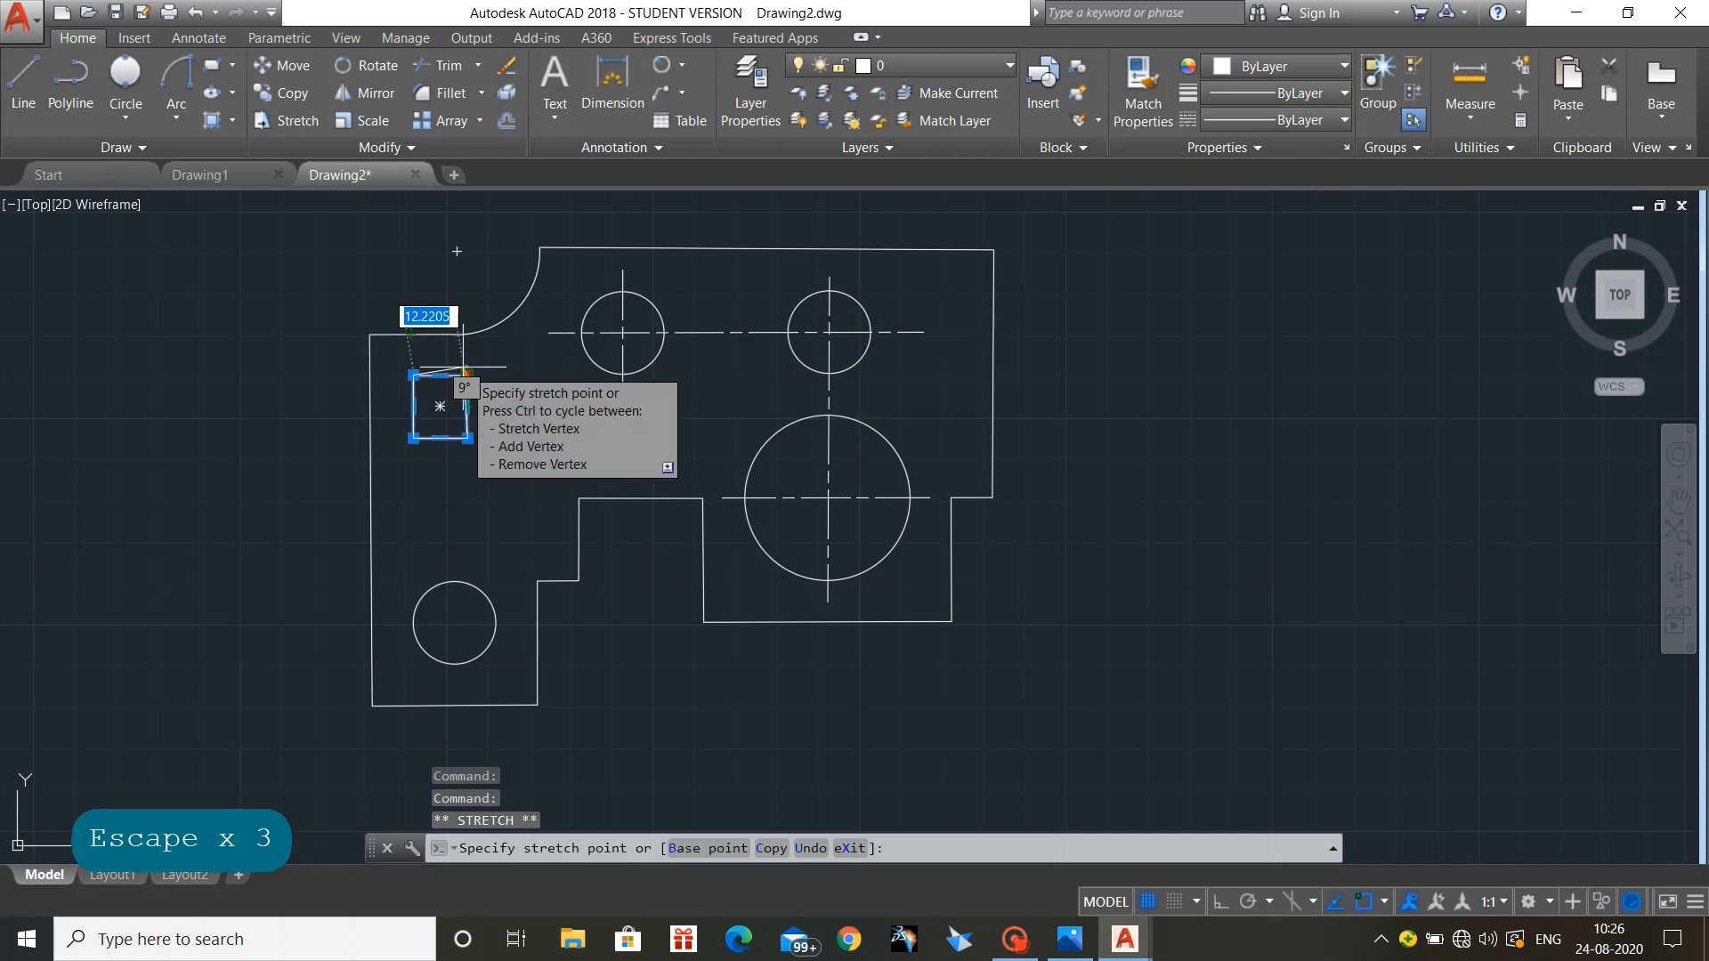
{"action": "left_click", "coordinate": [465, 373]}
{"action": "left_click", "coordinate": [440, 375]}
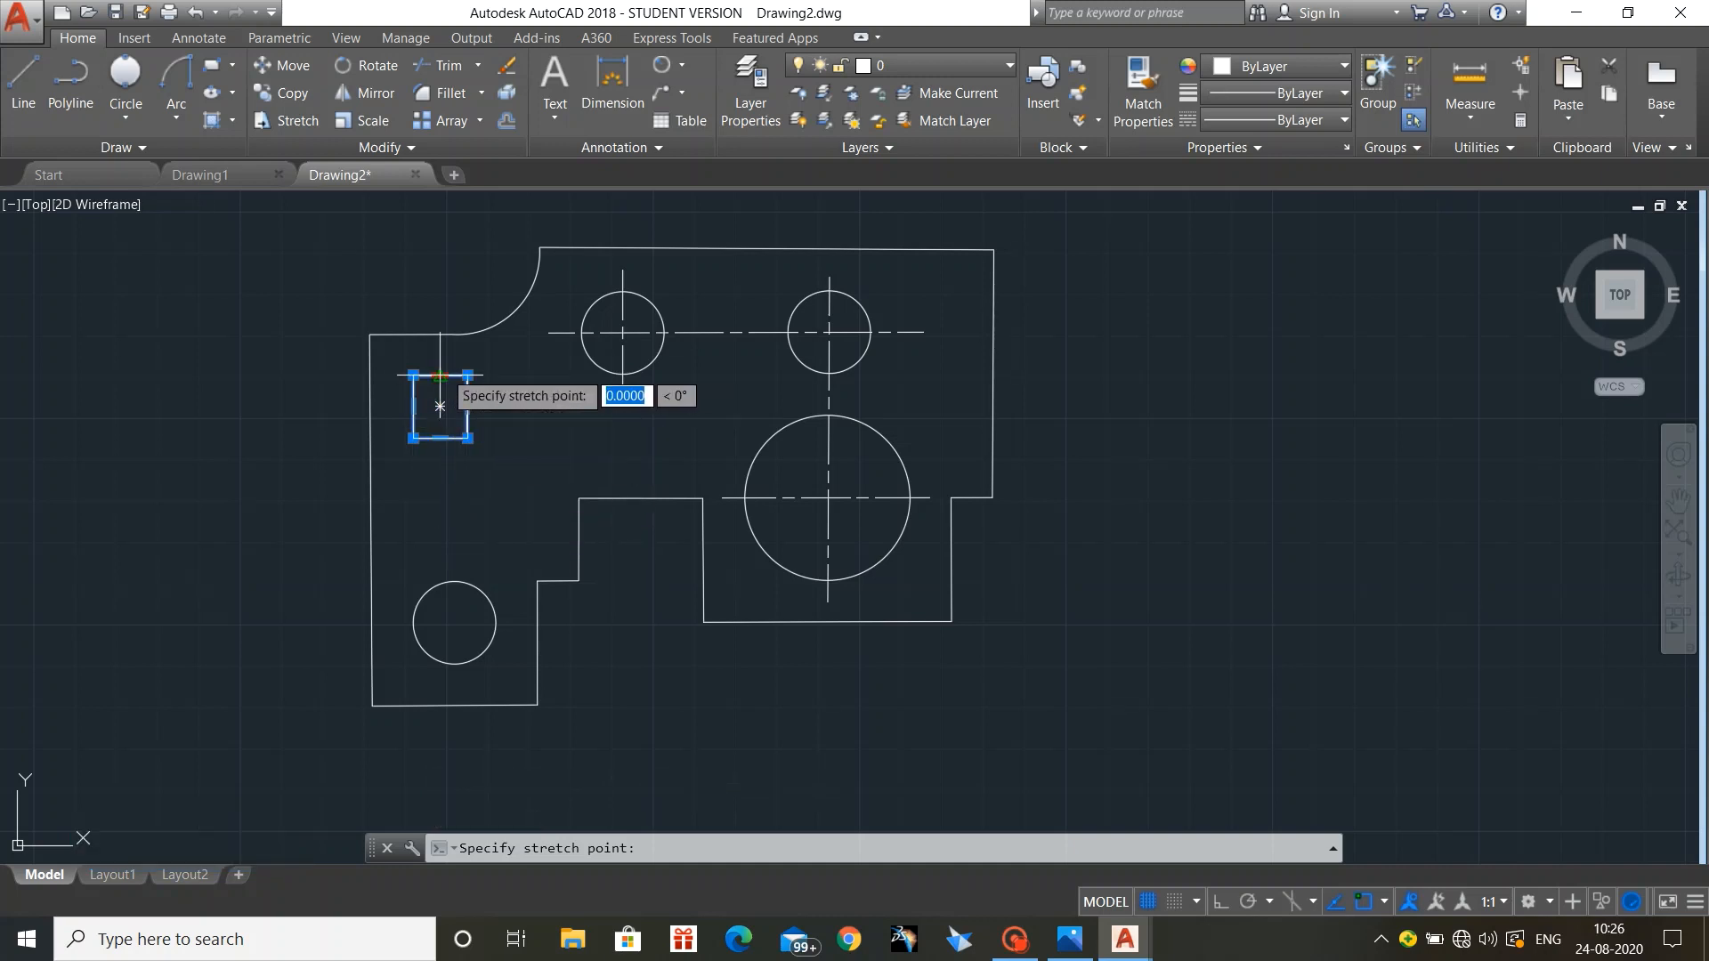
{"action": "key", "text": "Escape"}
{"action": "key", "text": "Escape"}
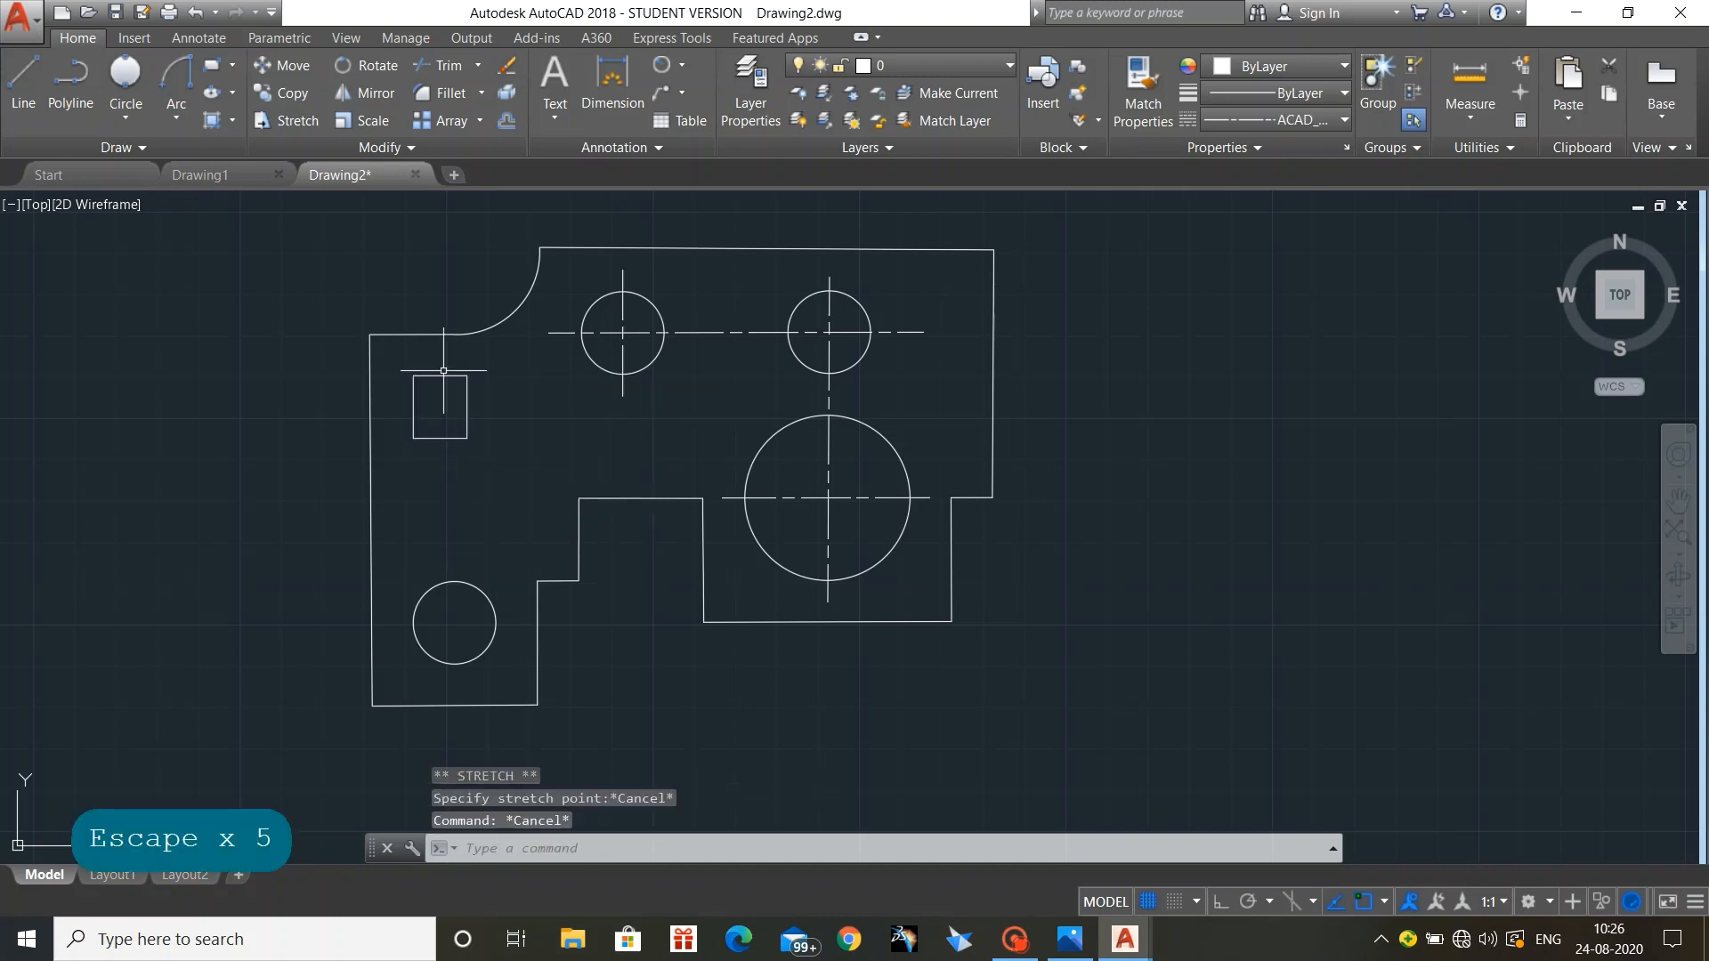
Step: Erase the small rectangle above the lower-left circle
{"action": "left_click", "coordinate": [466, 416]}
{"action": "key", "text": "Delete"}
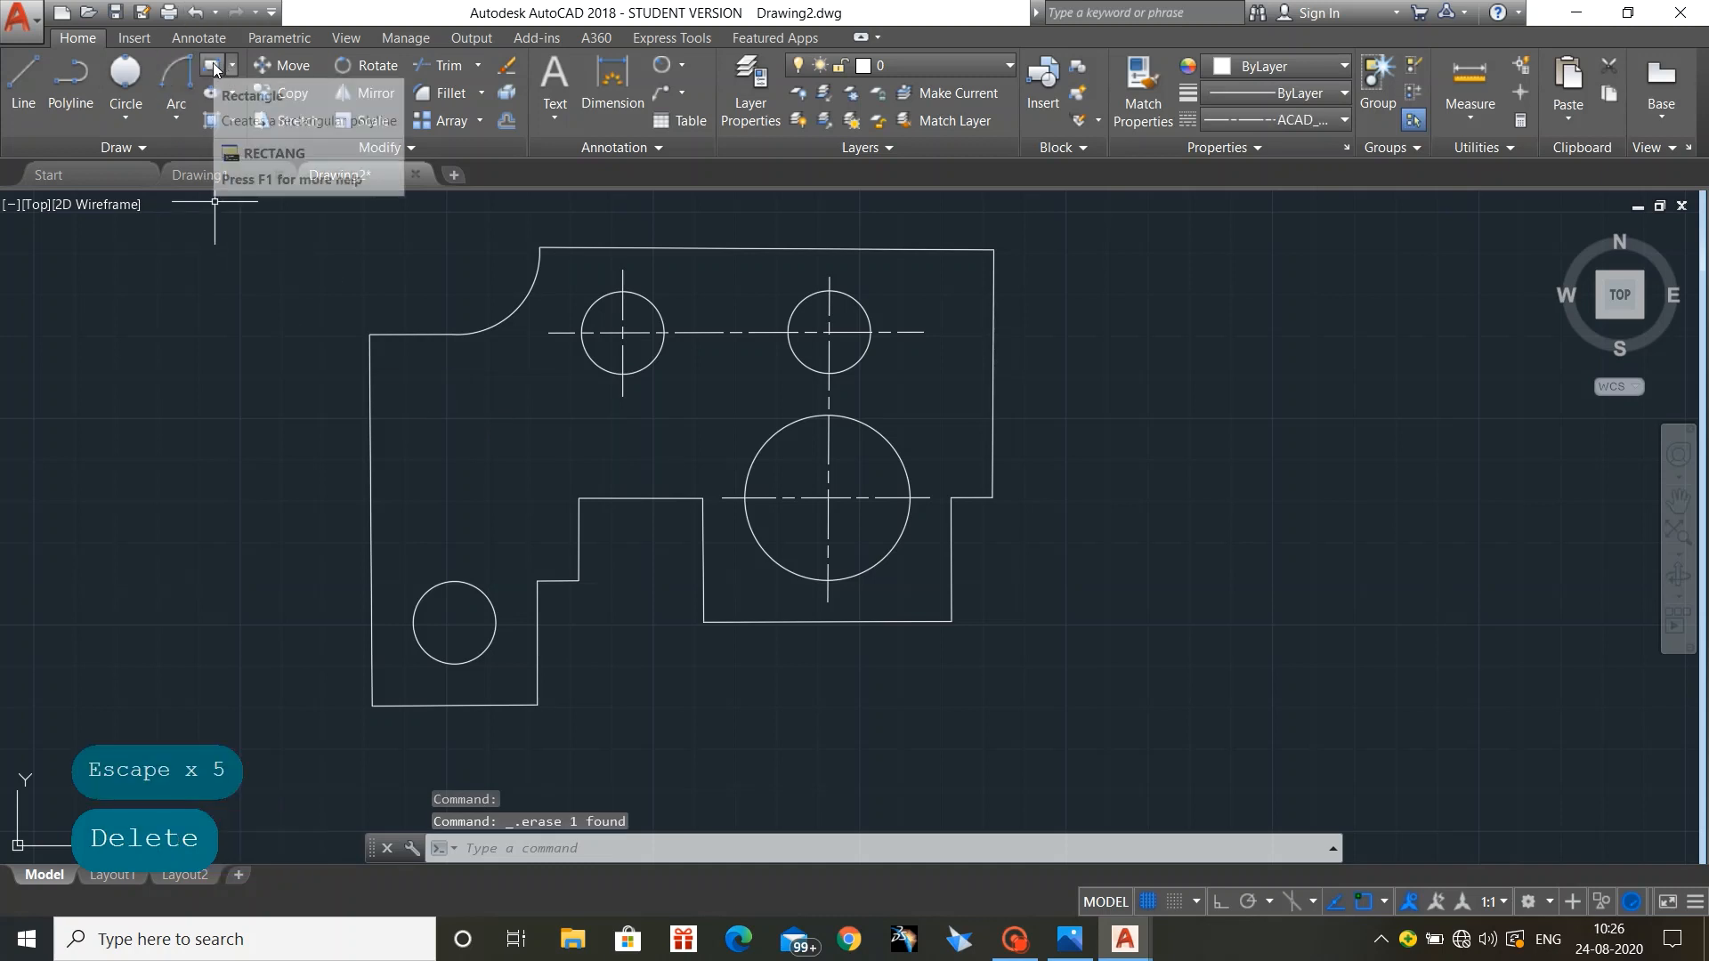
{"action": "left_click", "coordinate": [212, 62]}
{"action": "key", "text": "Escape"}
{"action": "key", "text": "Escape"}
Step: Undo the rectangle's erasure and edits, the current linetype change, the rectangle itself and the construction line
{"action": "key", "text": "ctrl+z"}
{"action": "key", "text": "ctrl+z"}
{"action": "key", "text": "ctrl+z"}
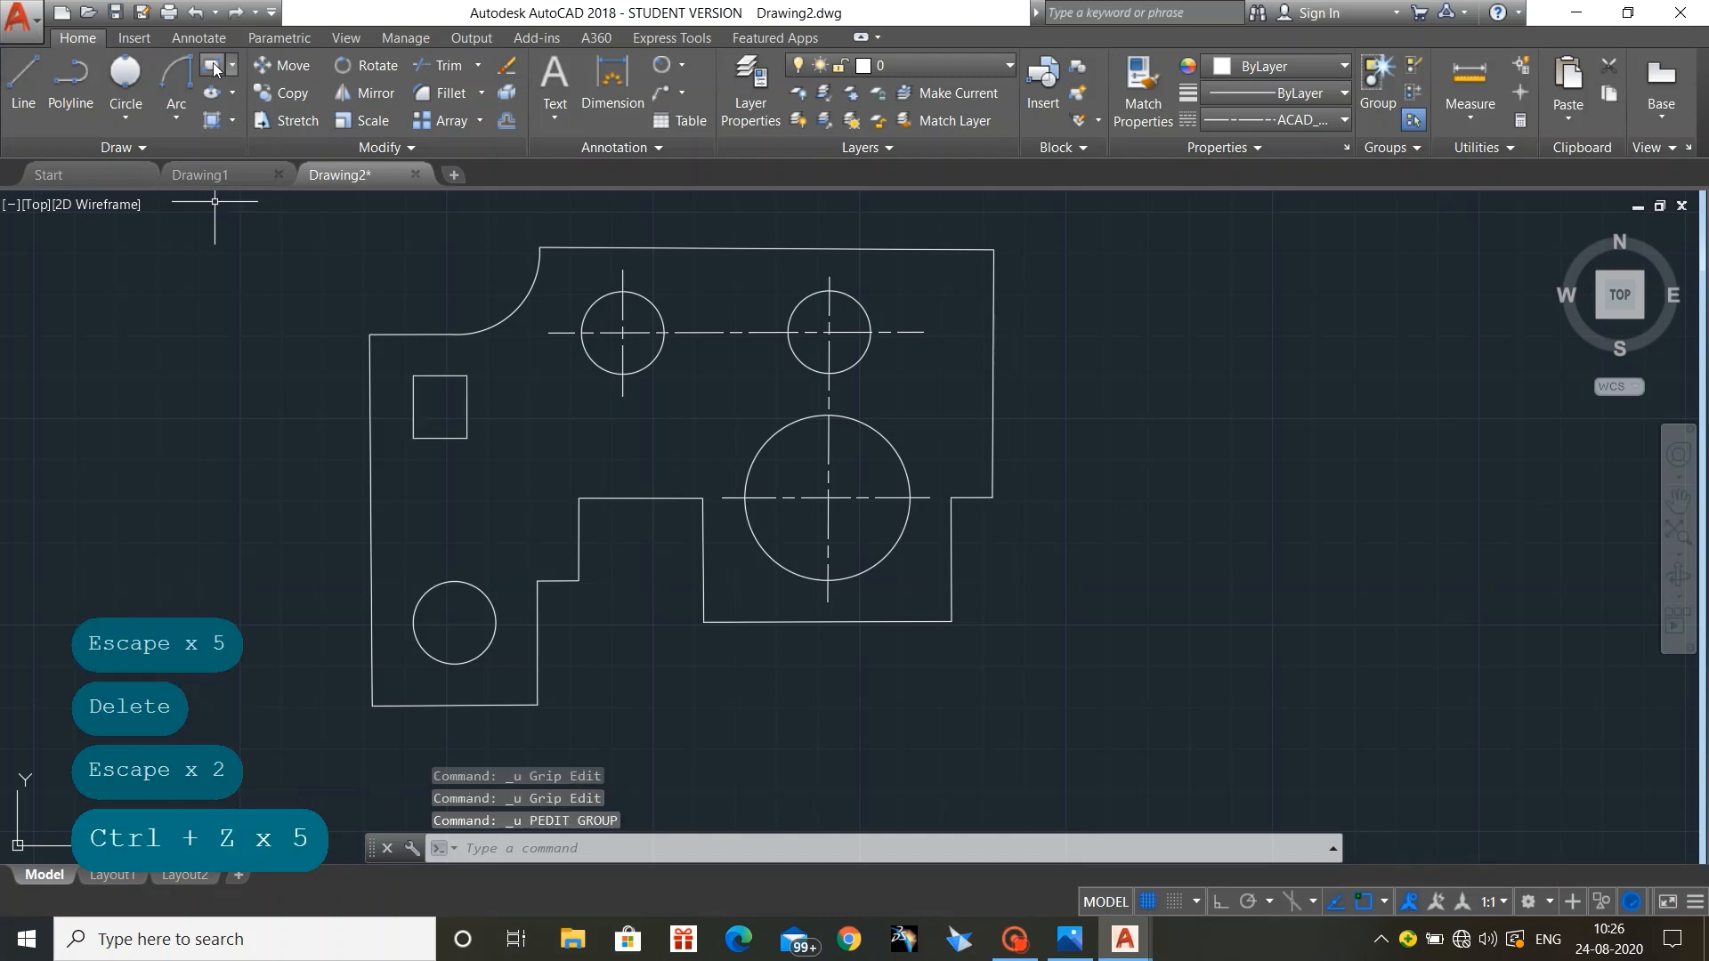
{"action": "key", "text": "ctrl+z"}
{"action": "key", "text": "ctrl+z"}
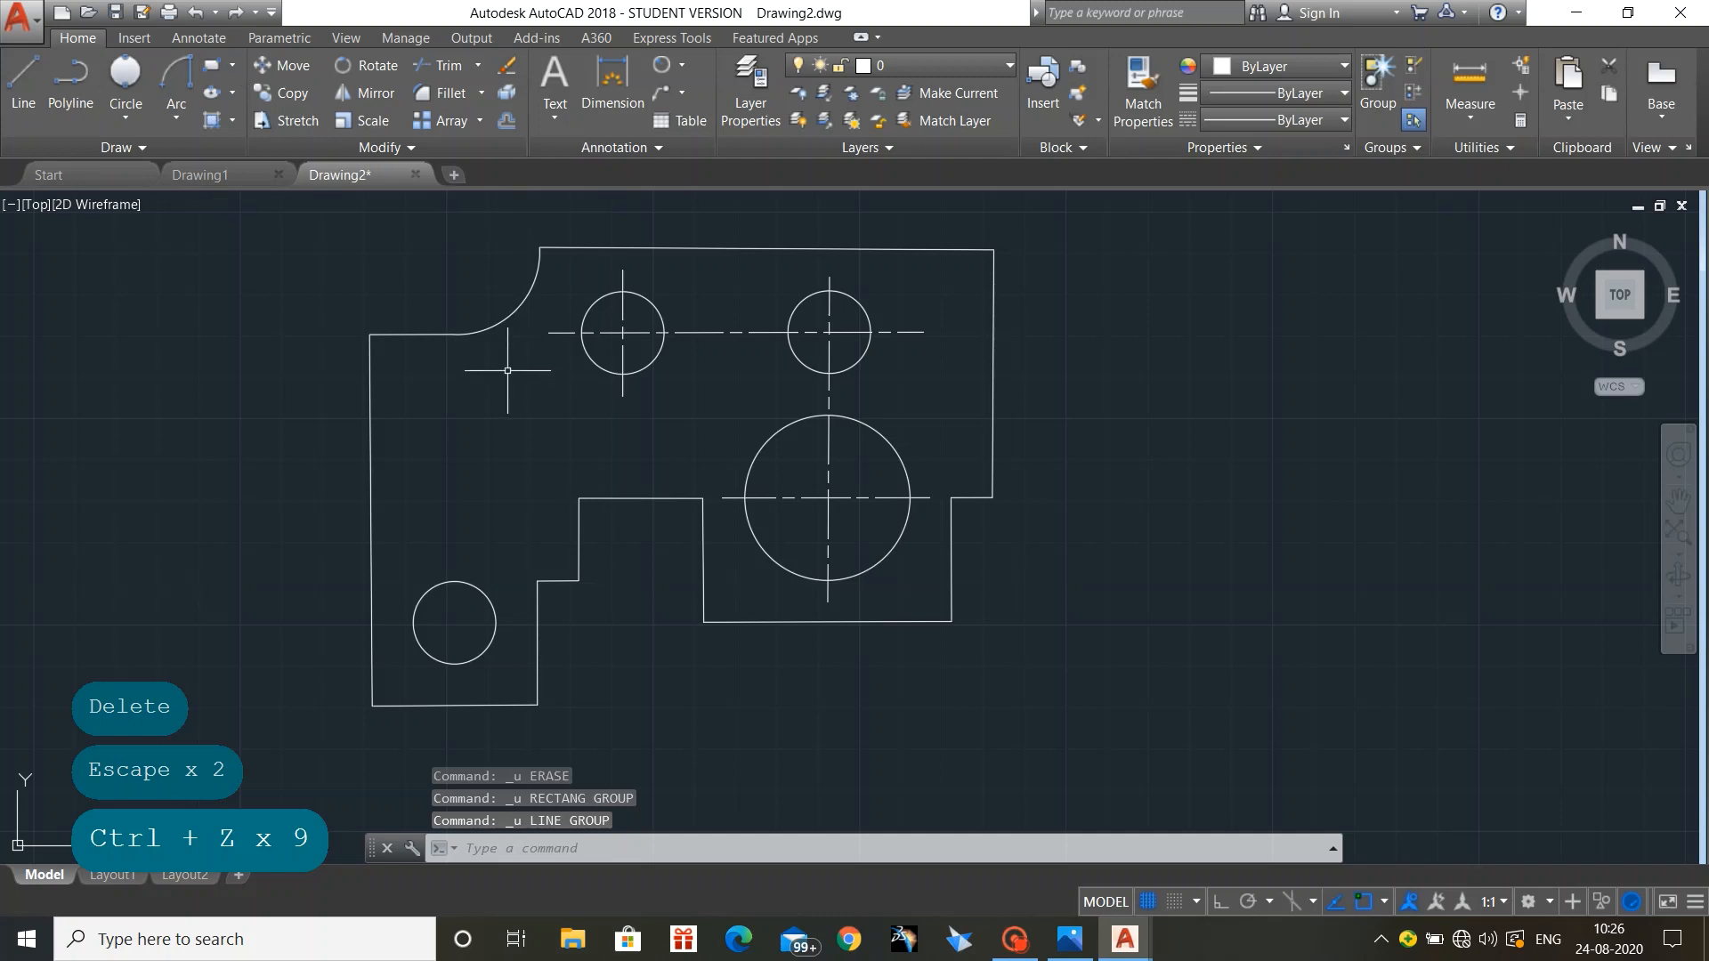
{"action": "left_click", "coordinate": [23, 80]}
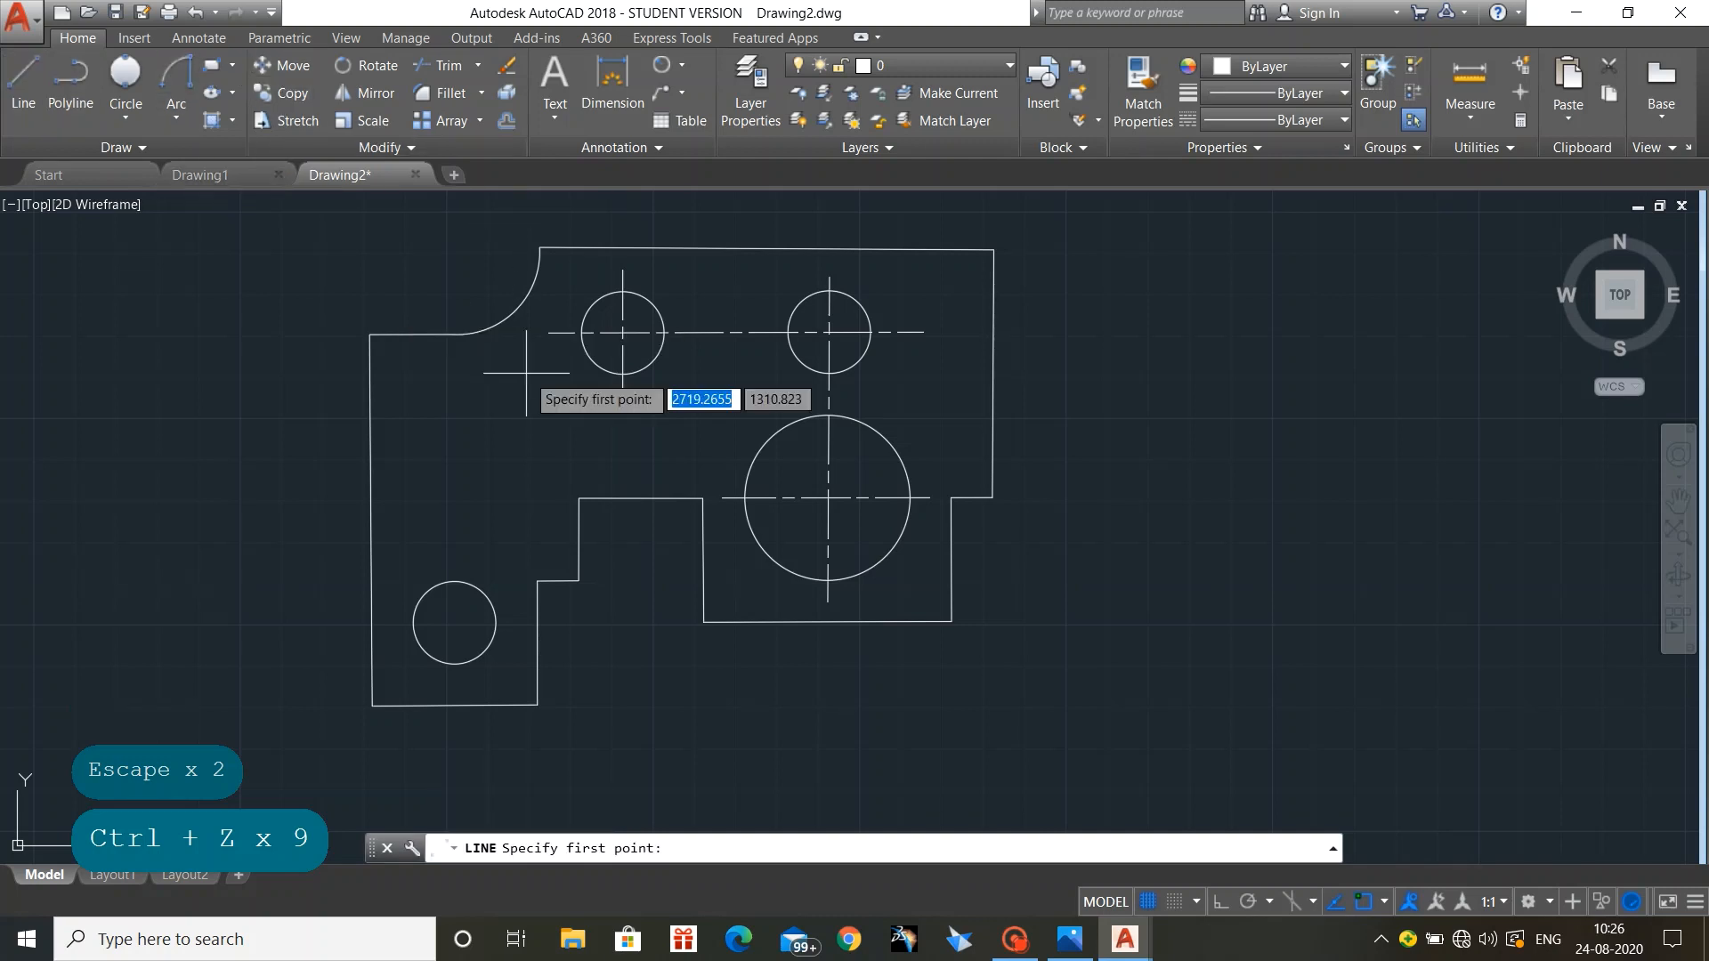
{"action": "left_click", "coordinate": [413, 373]}
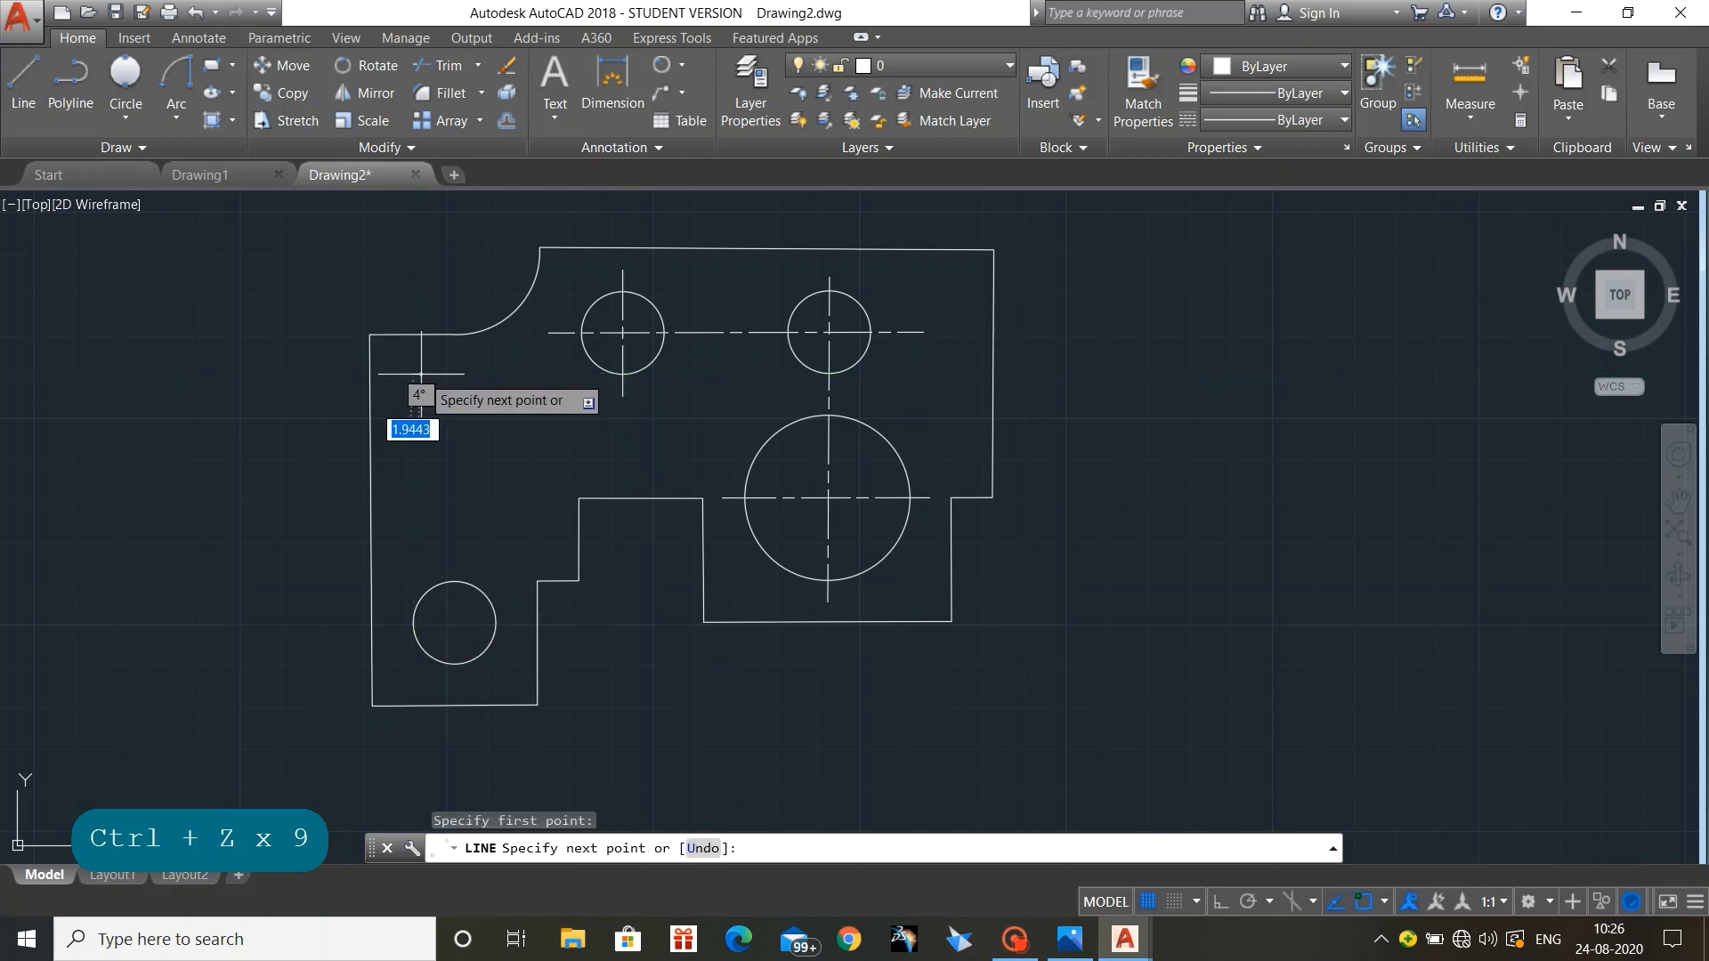
{"action": "left_click", "coordinate": [212, 65]}
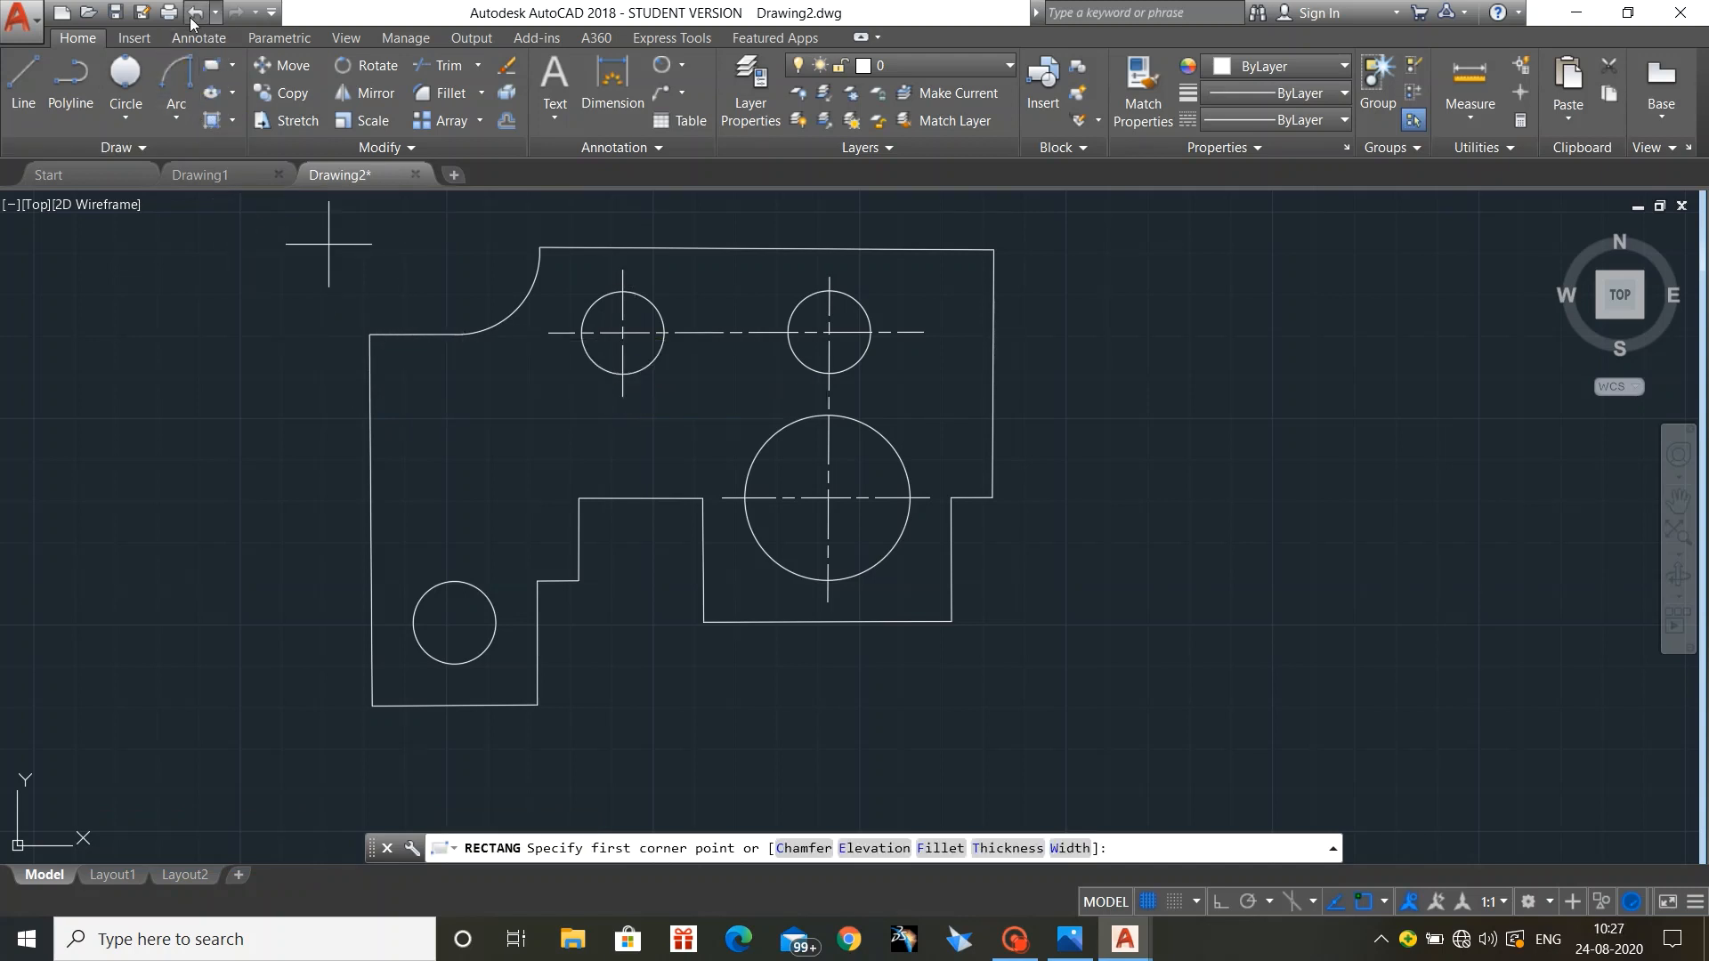
Step: Draw a construction line about 50.75 long from above the lower-left circle's left quadrant to the upper-left circle's bottom quadrant
{"action": "left_click", "coordinate": [32, 75]}
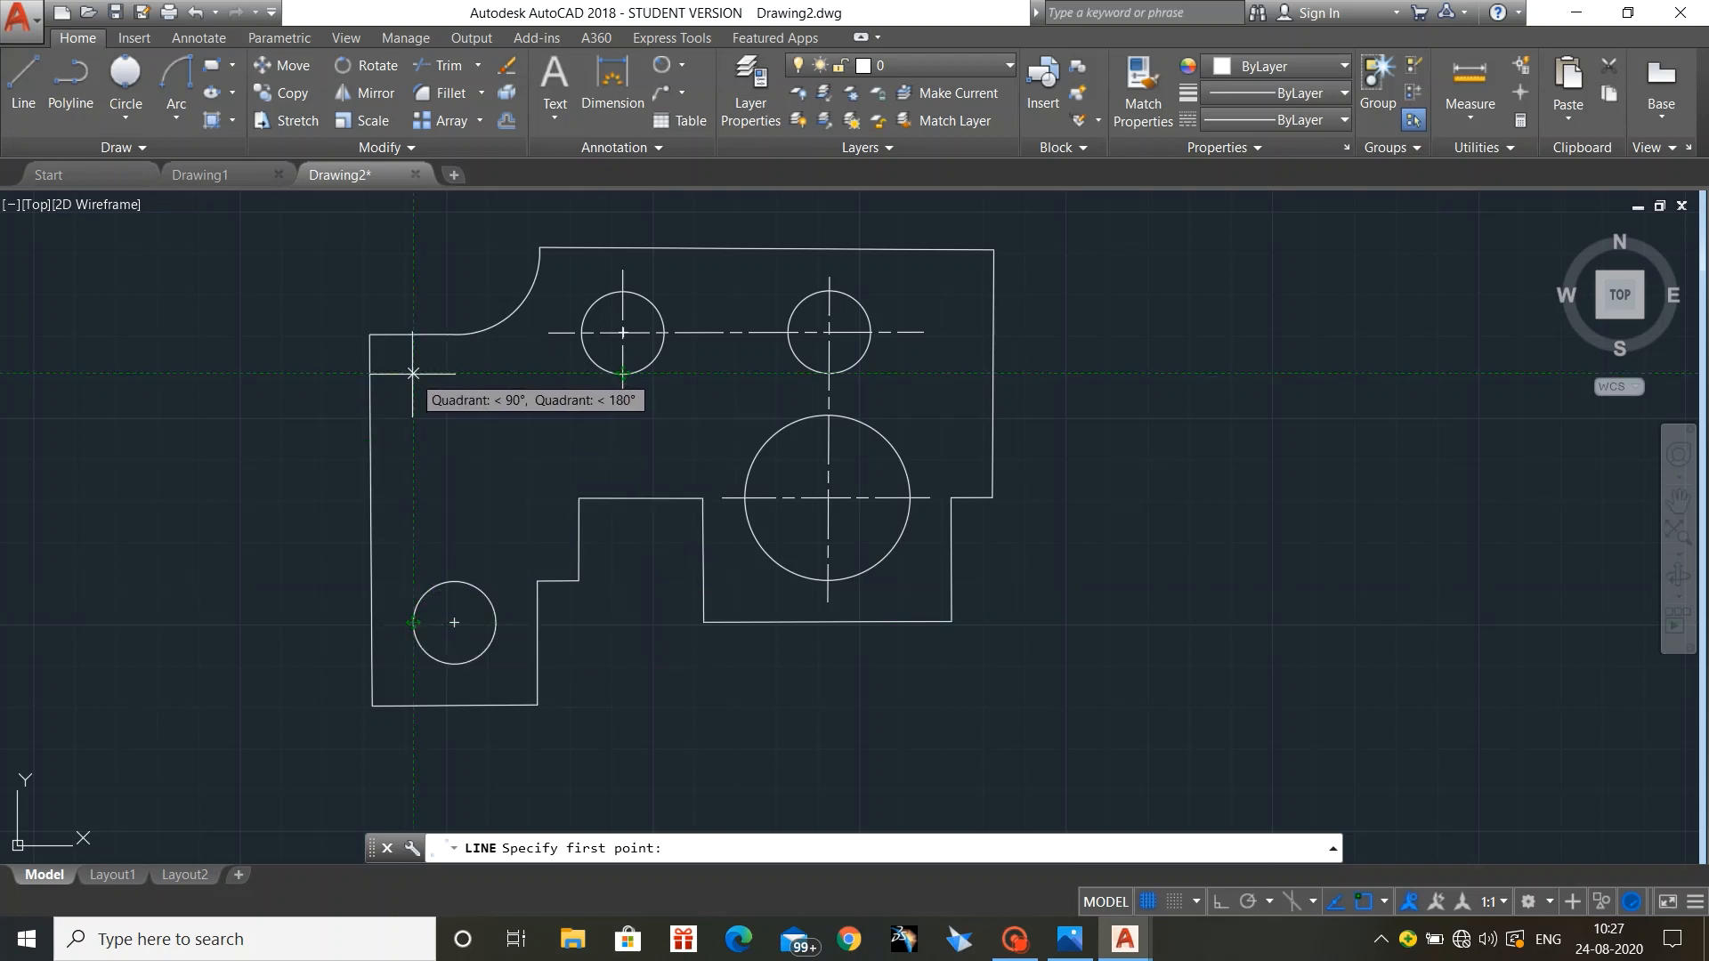
{"action": "left_click", "coordinate": [412, 374]}
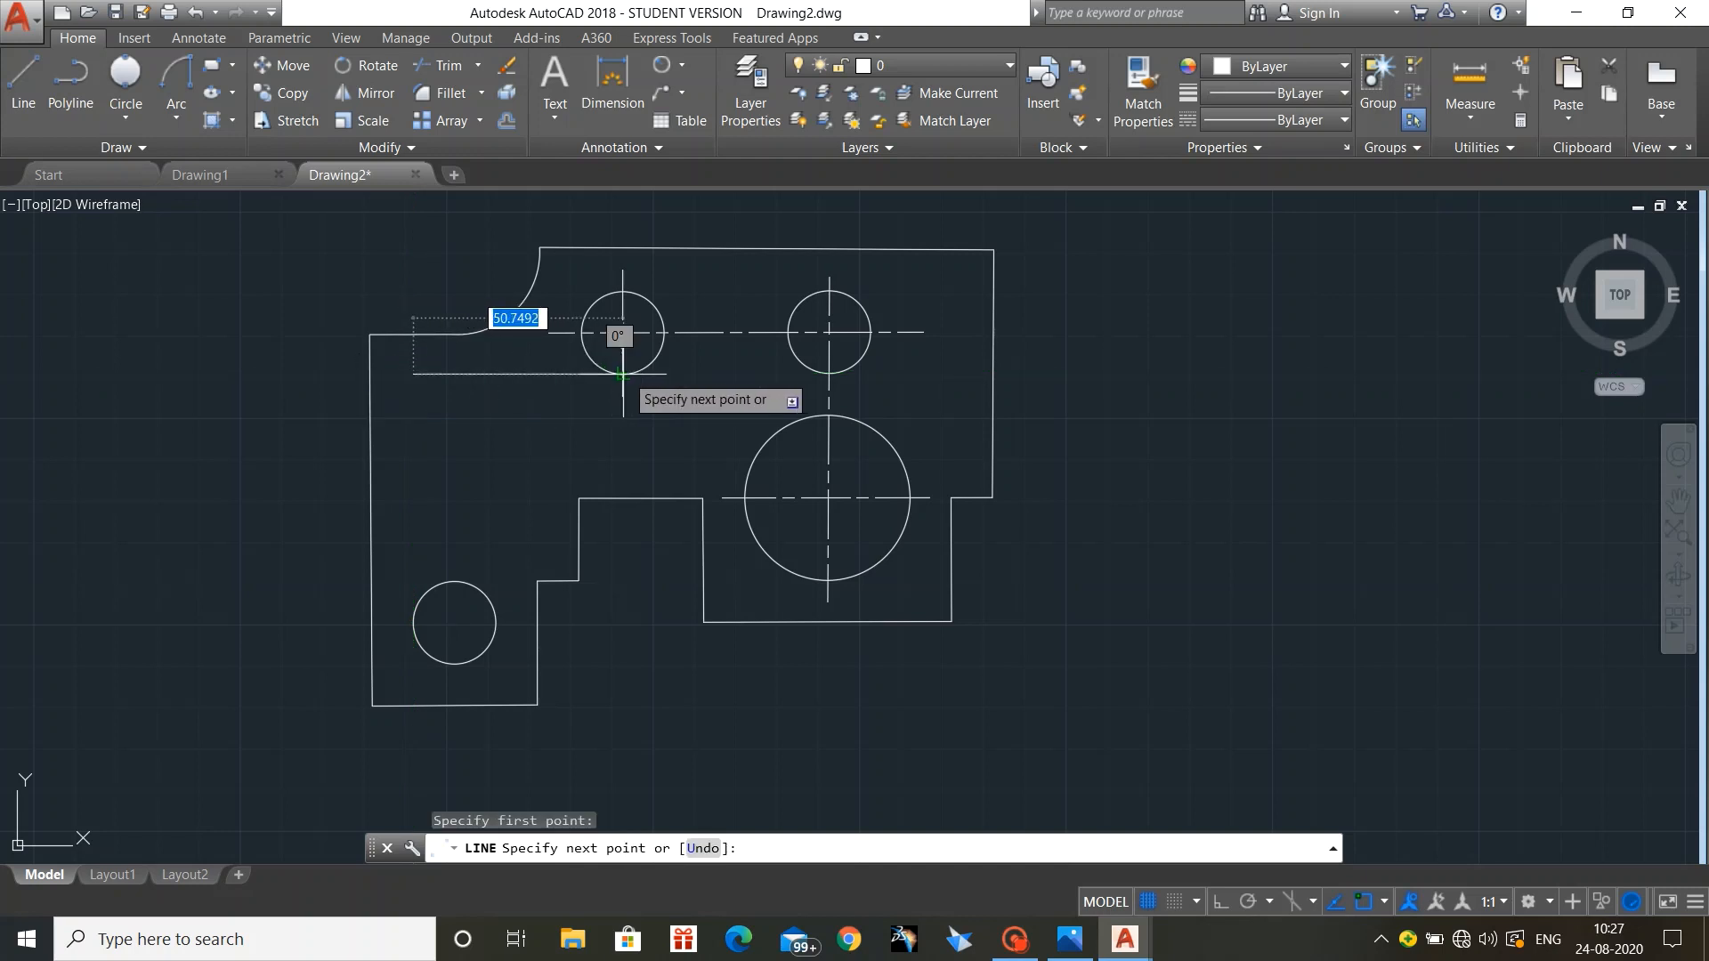
{"action": "key", "text": "Escape"}
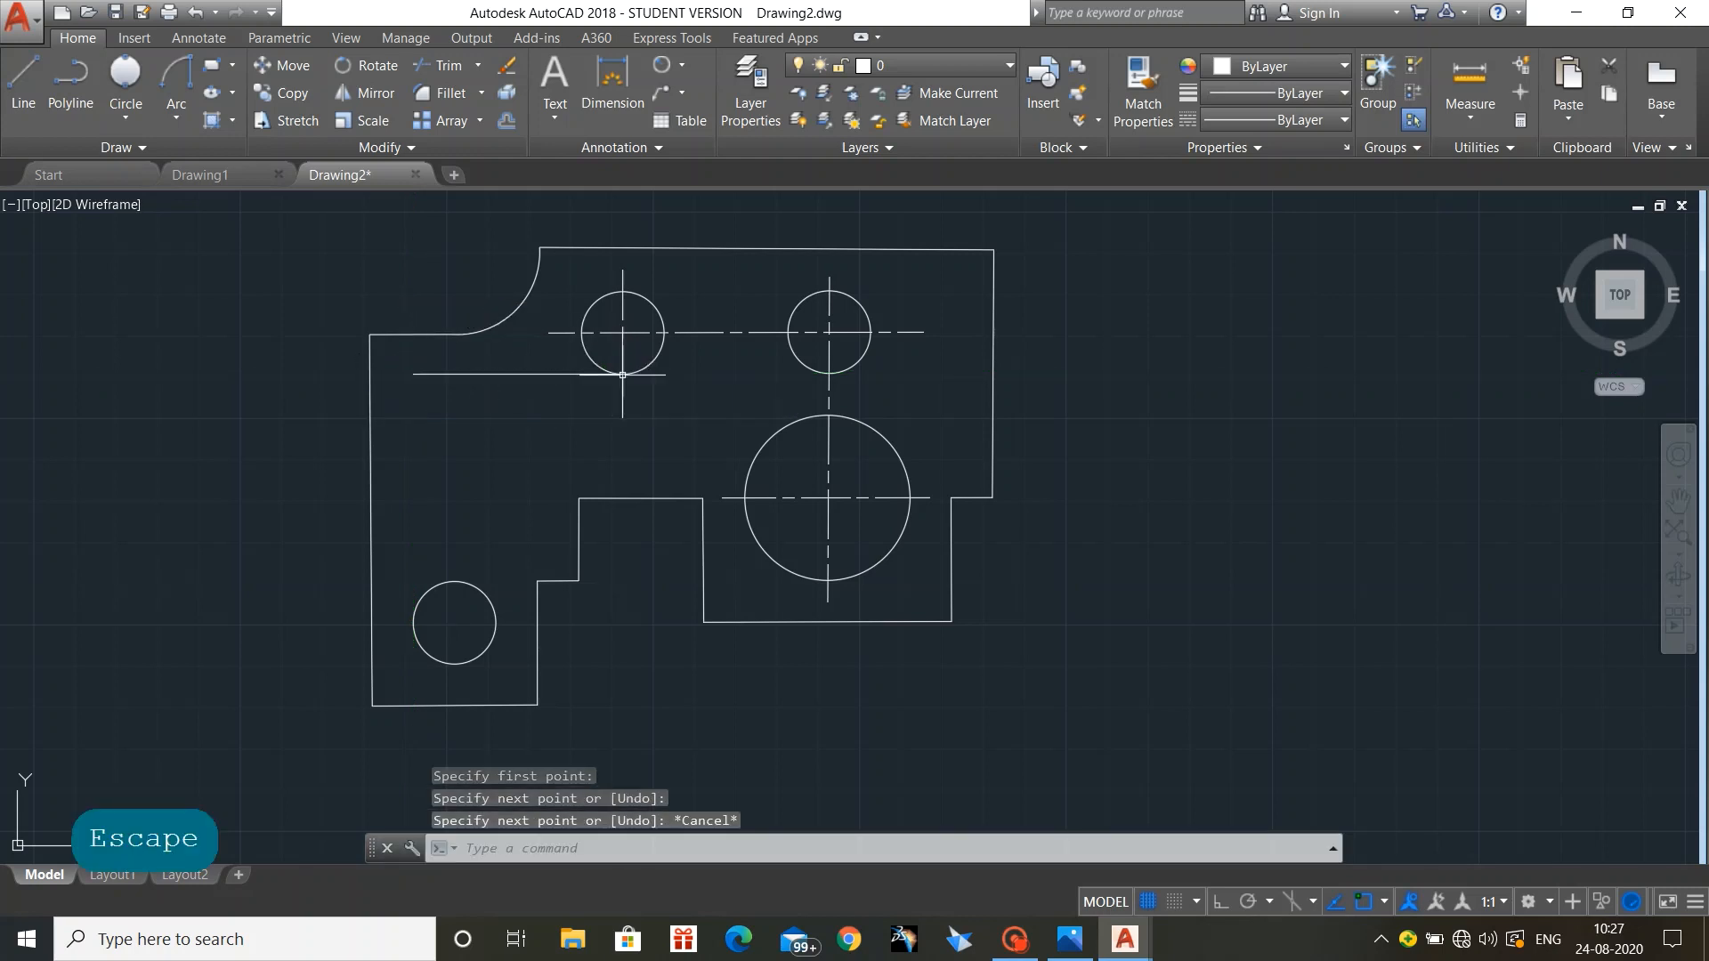
Step: Draw the 20 by 20 square cutout with its upper-left corner at the construction line's left end, and erase the construction line
{"action": "left_click", "coordinate": [206, 66]}
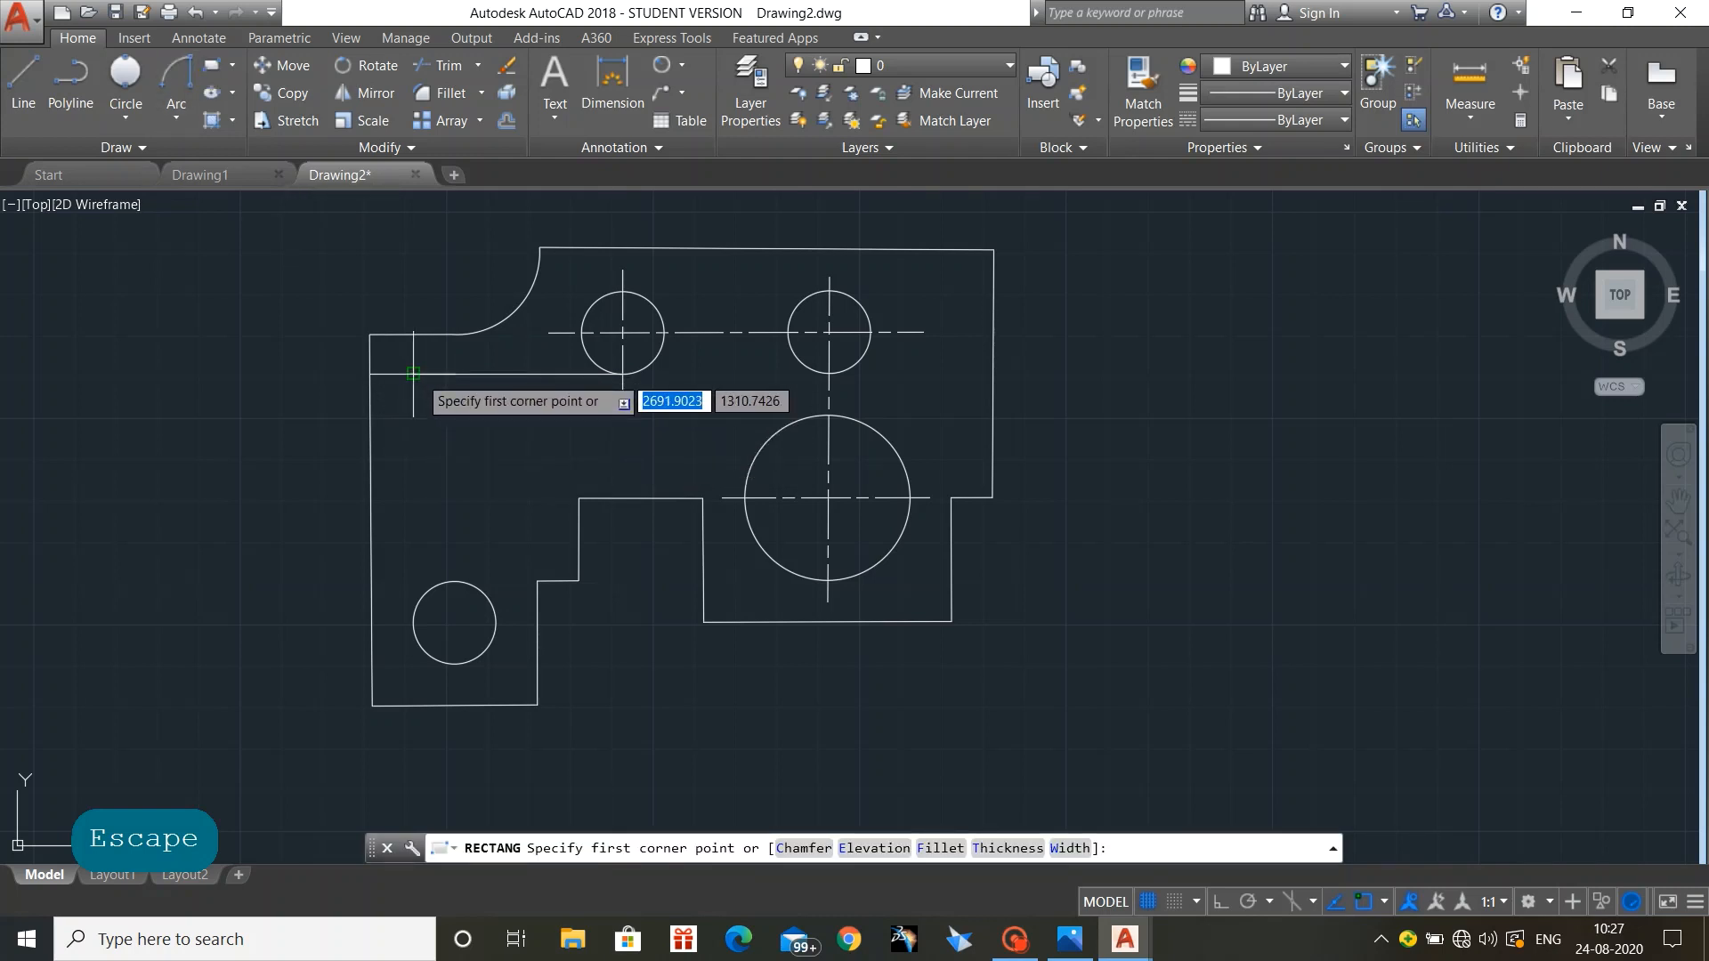
{"action": "left_click", "coordinate": [412, 374]}
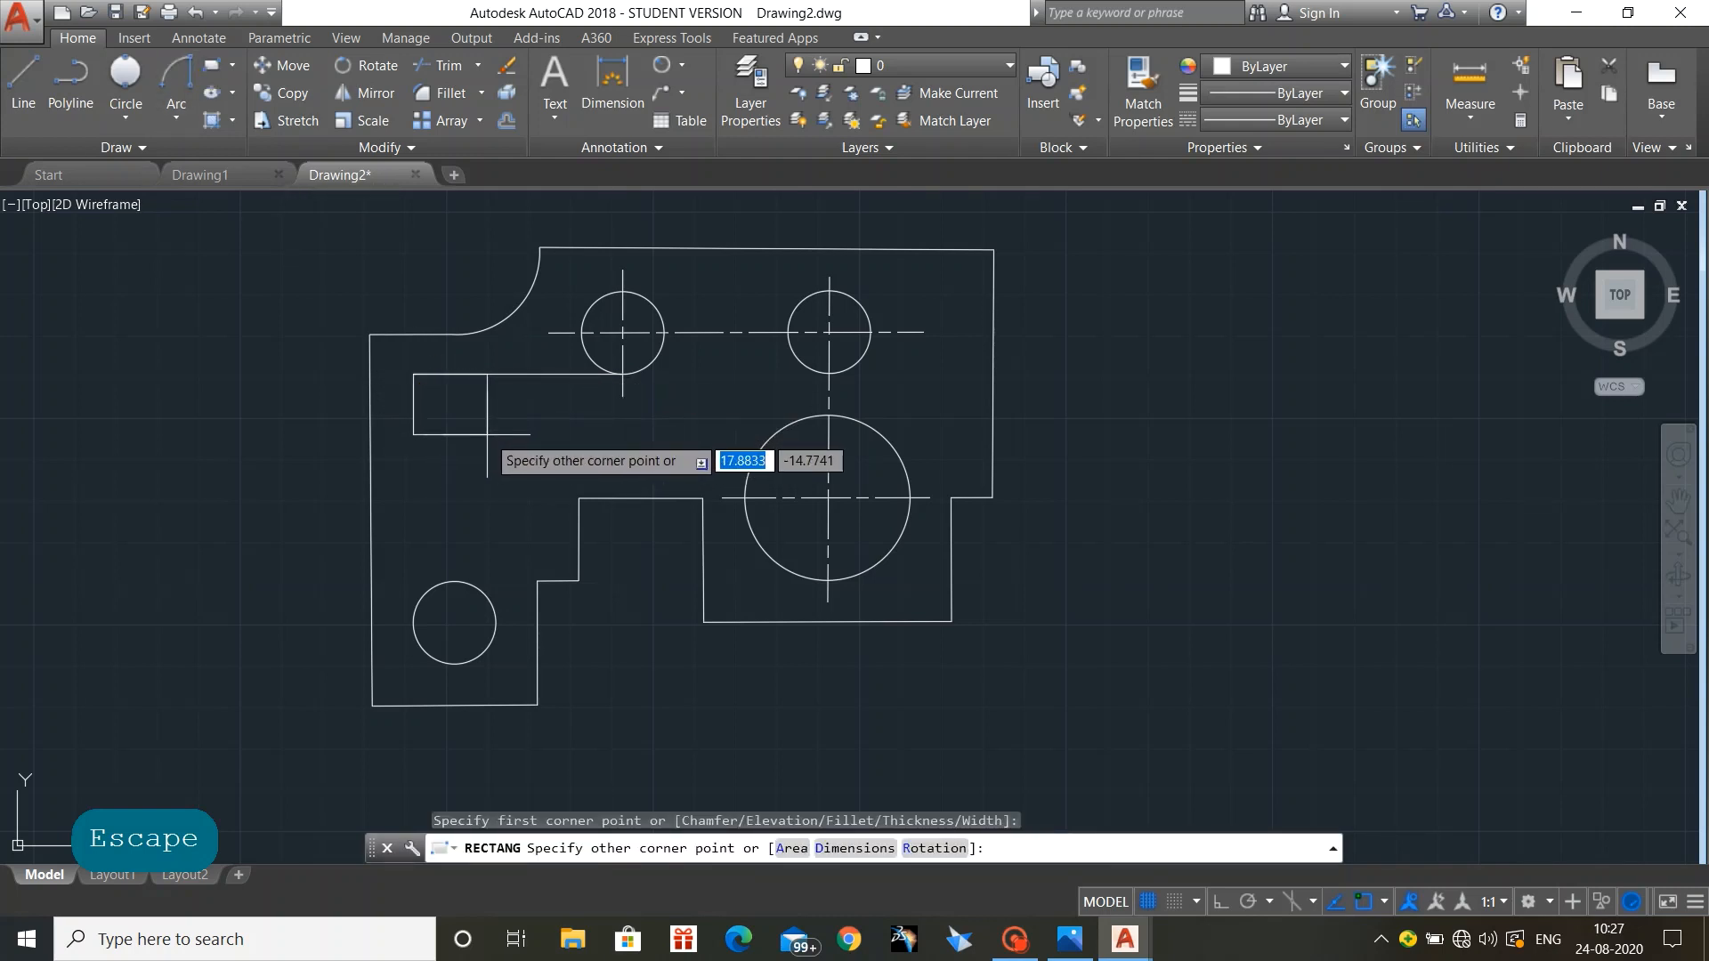
{"action": "type", "text": "20"}
{"action": "key", "text": "Tab"}
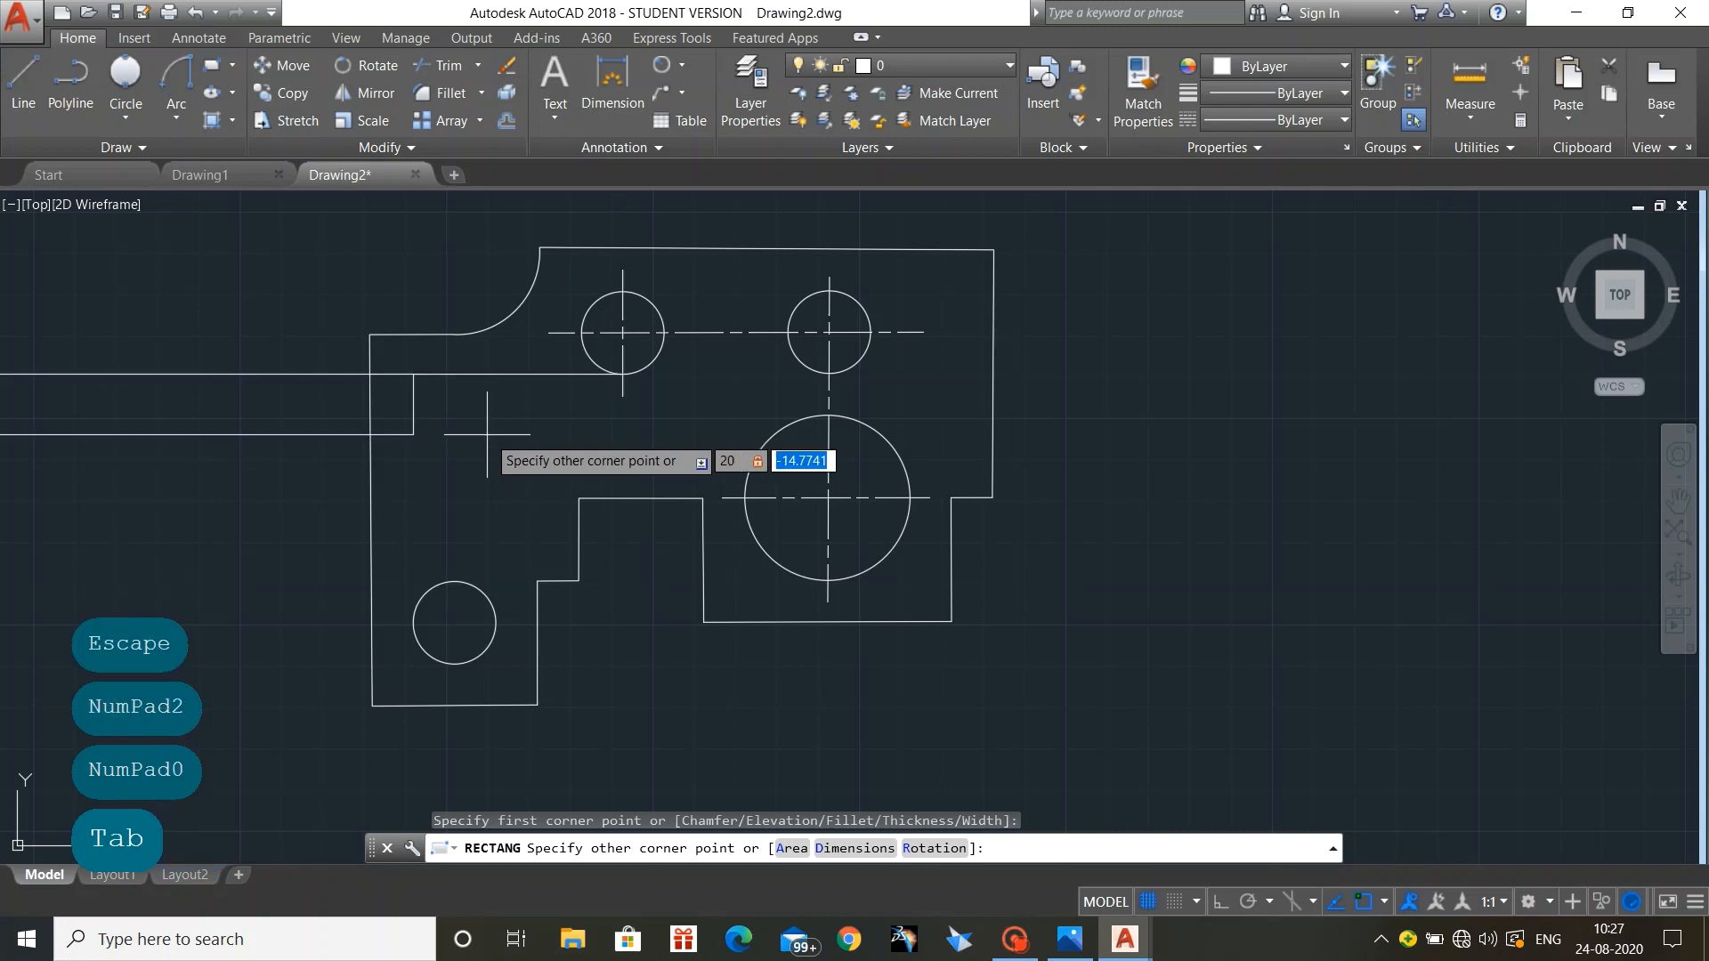
{"action": "type", "text": "-20"}
{"action": "key", "text": "Return"}
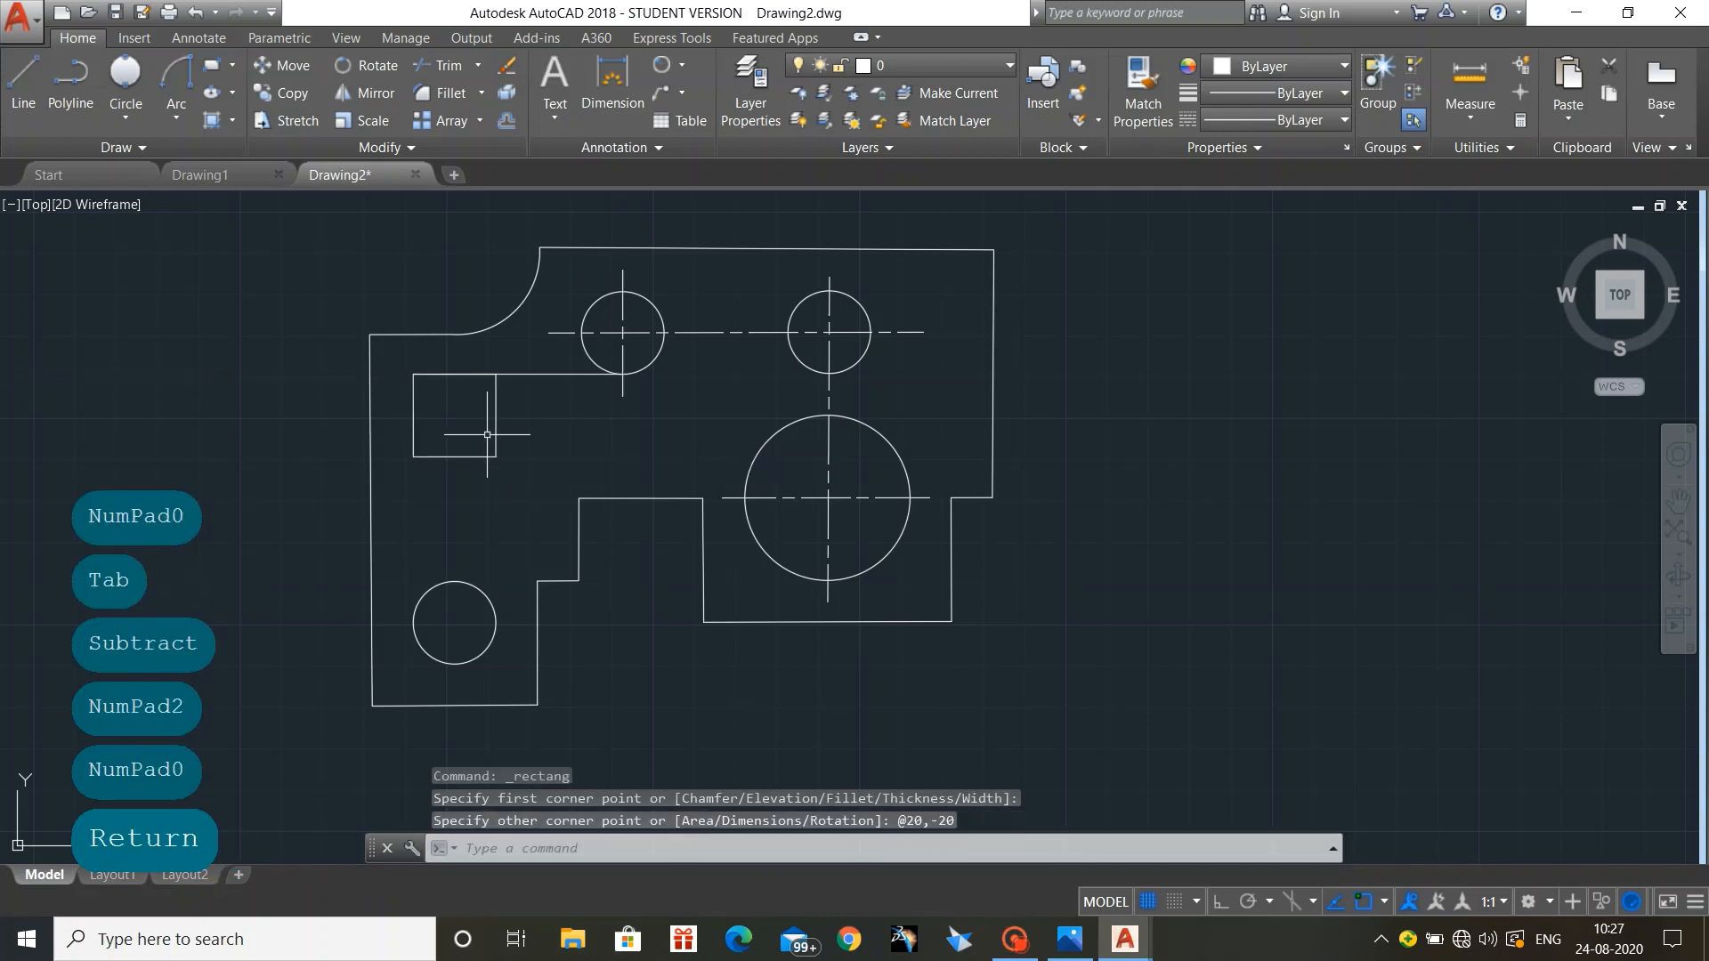
{"action": "left_click", "coordinate": [550, 375]}
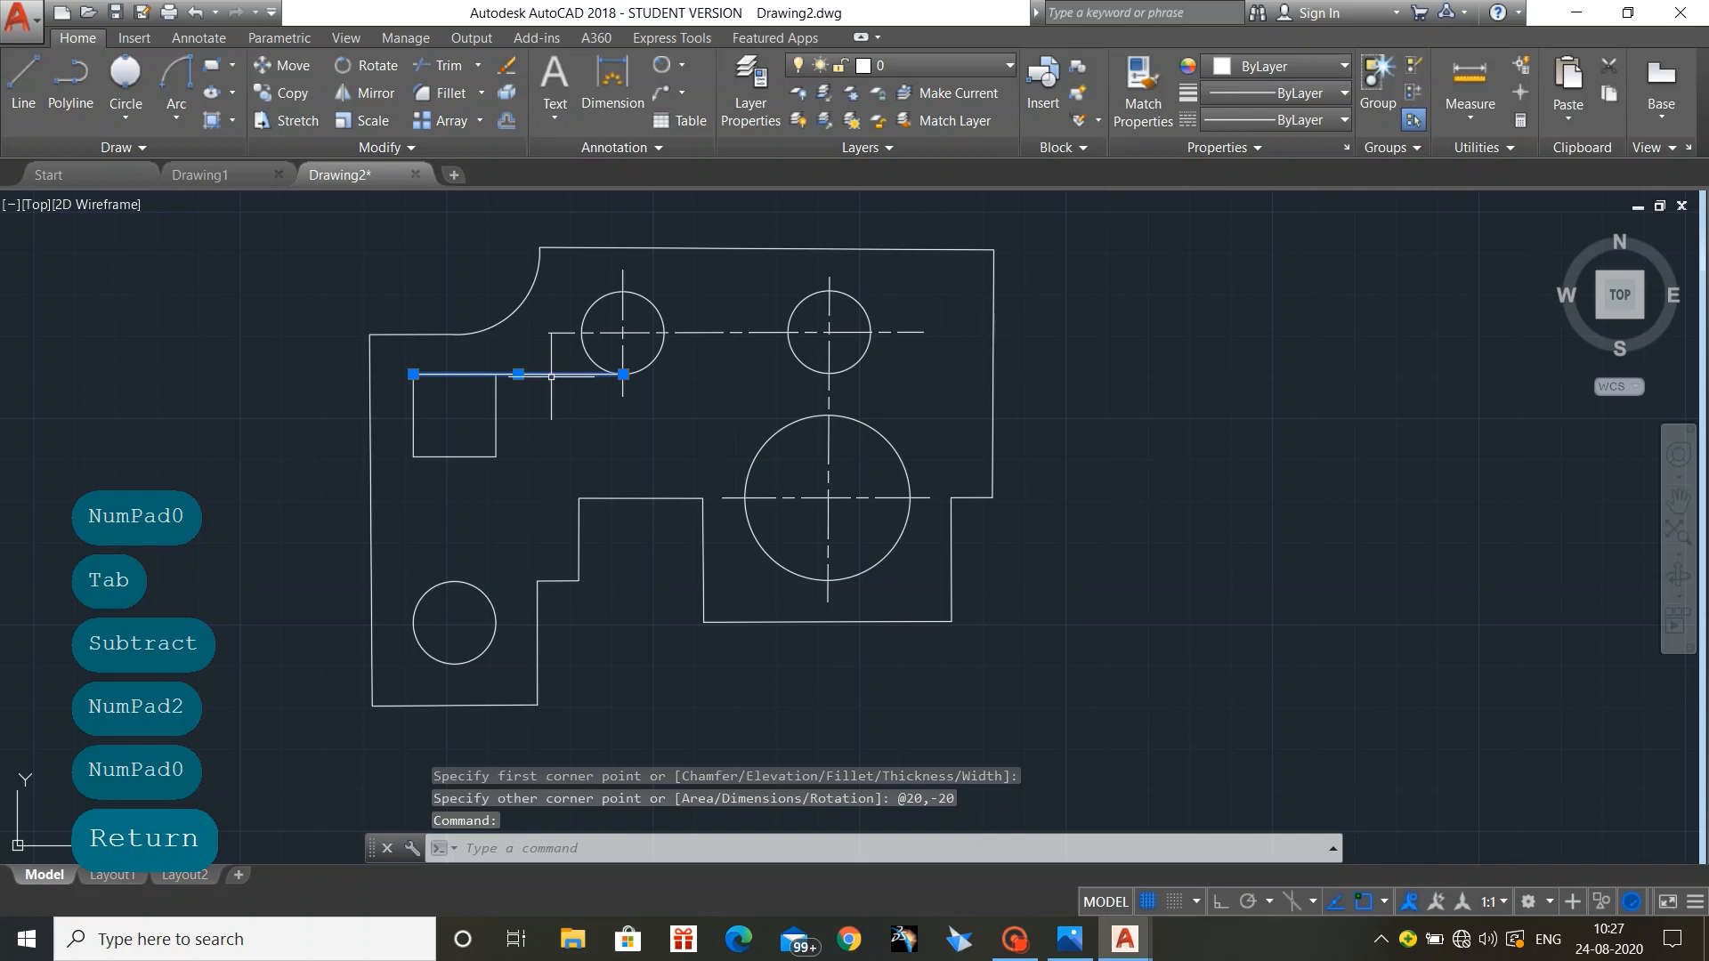
{"action": "key", "text": "Delete"}
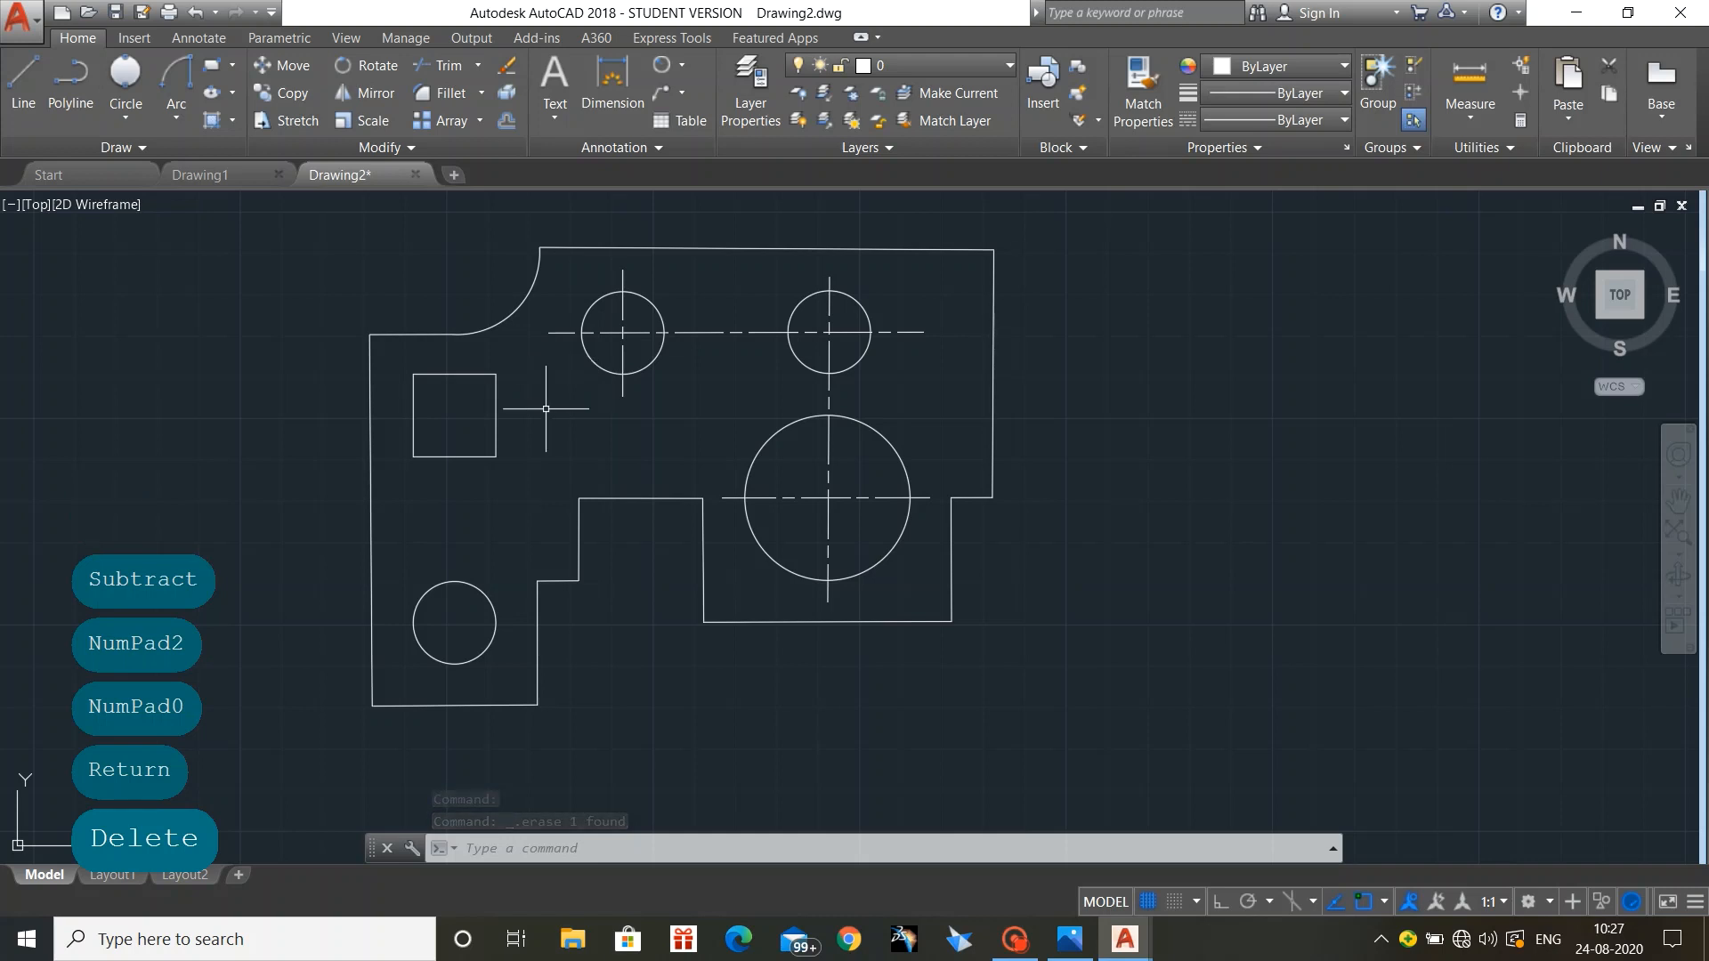
Step: Set the current linetype to ACAD_ISO08W100 and draw vertical and horizontal centre lines through the middle of the square cutout
{"action": "left_click", "coordinate": [23, 85]}
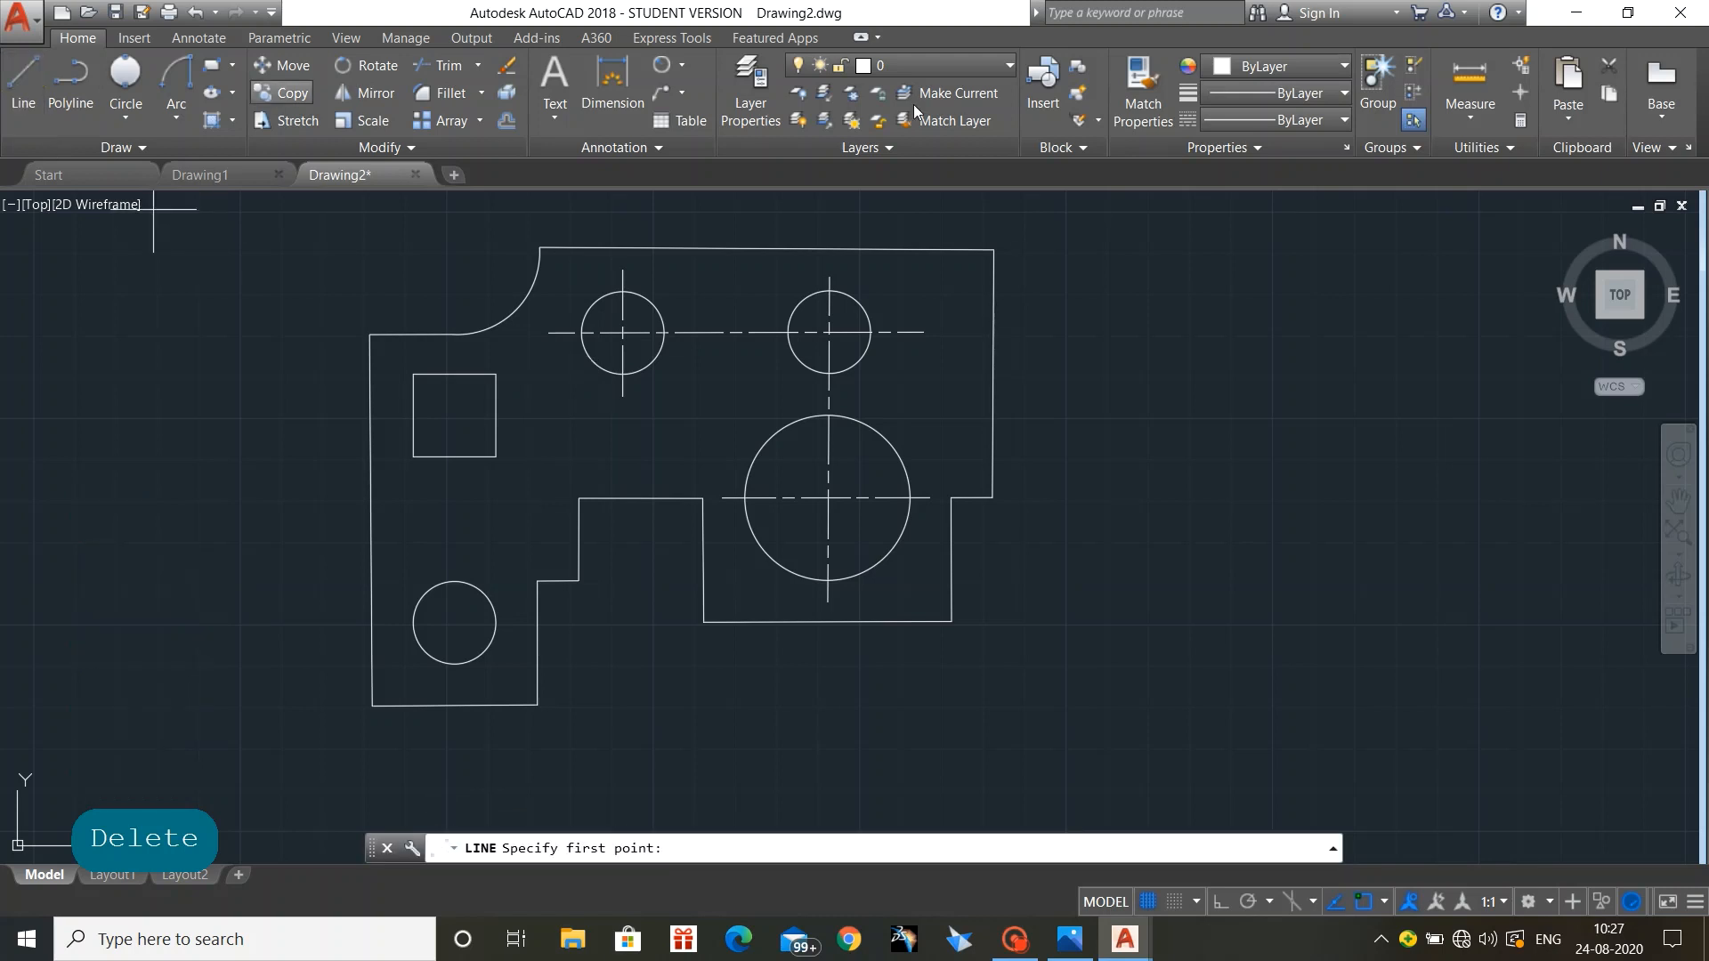
{"action": "left_click", "coordinate": [1255, 123]}
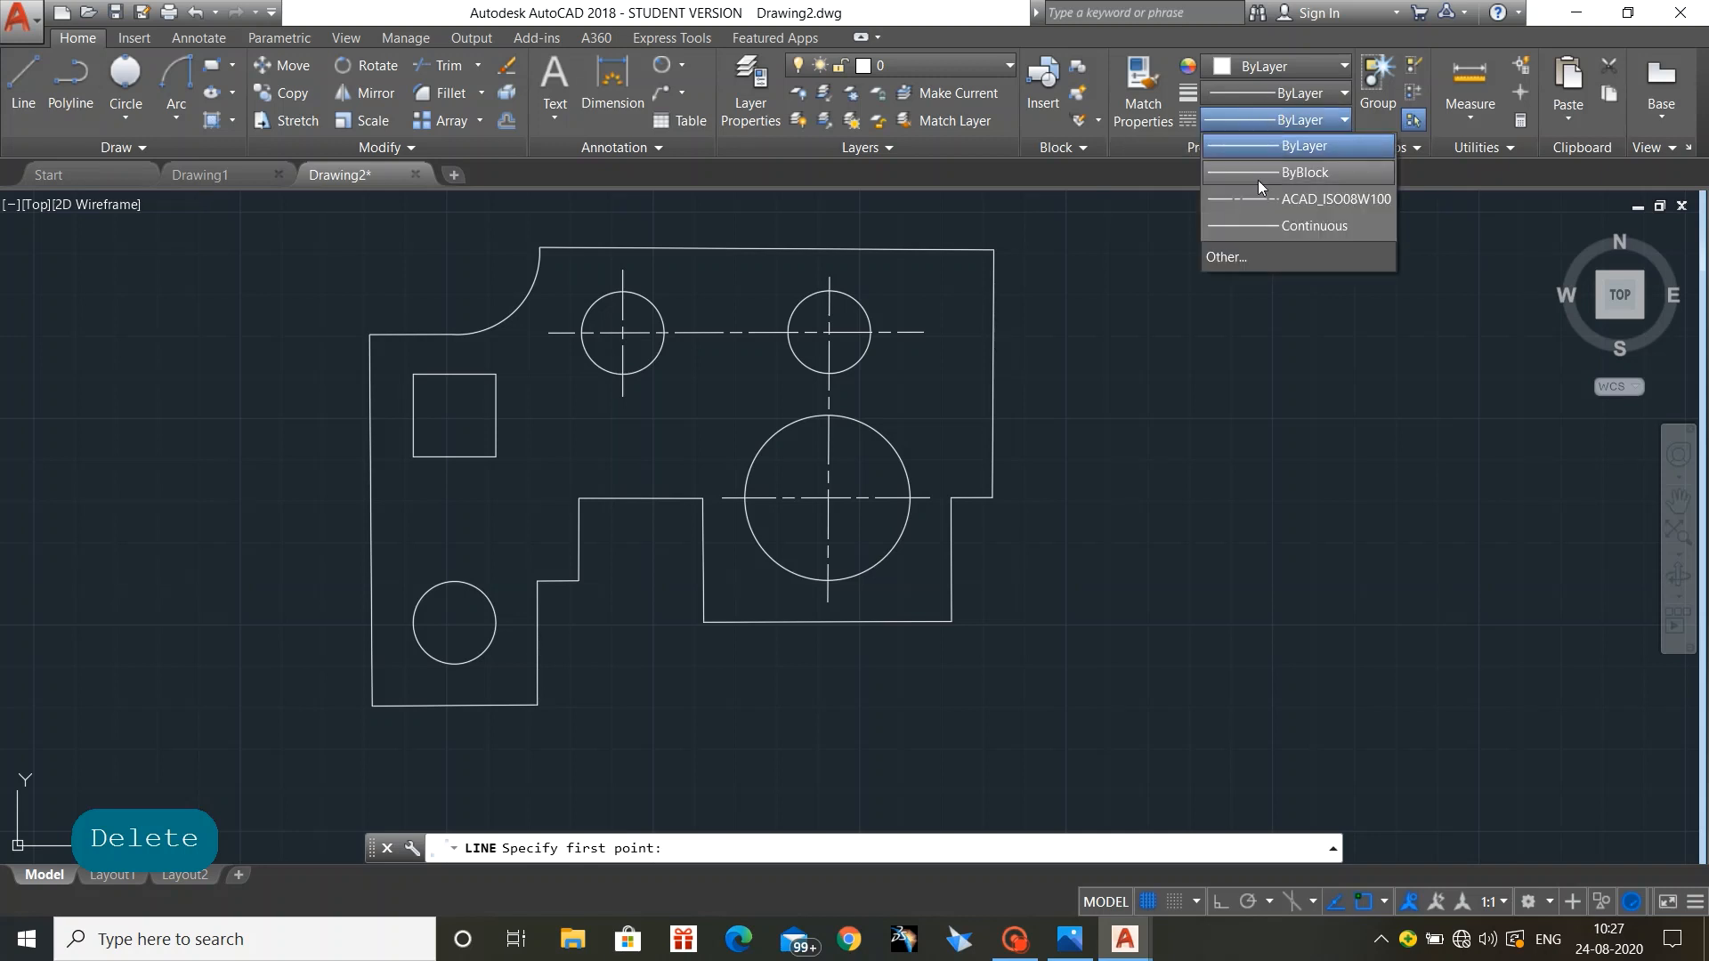
{"action": "left_click", "coordinate": [1254, 201]}
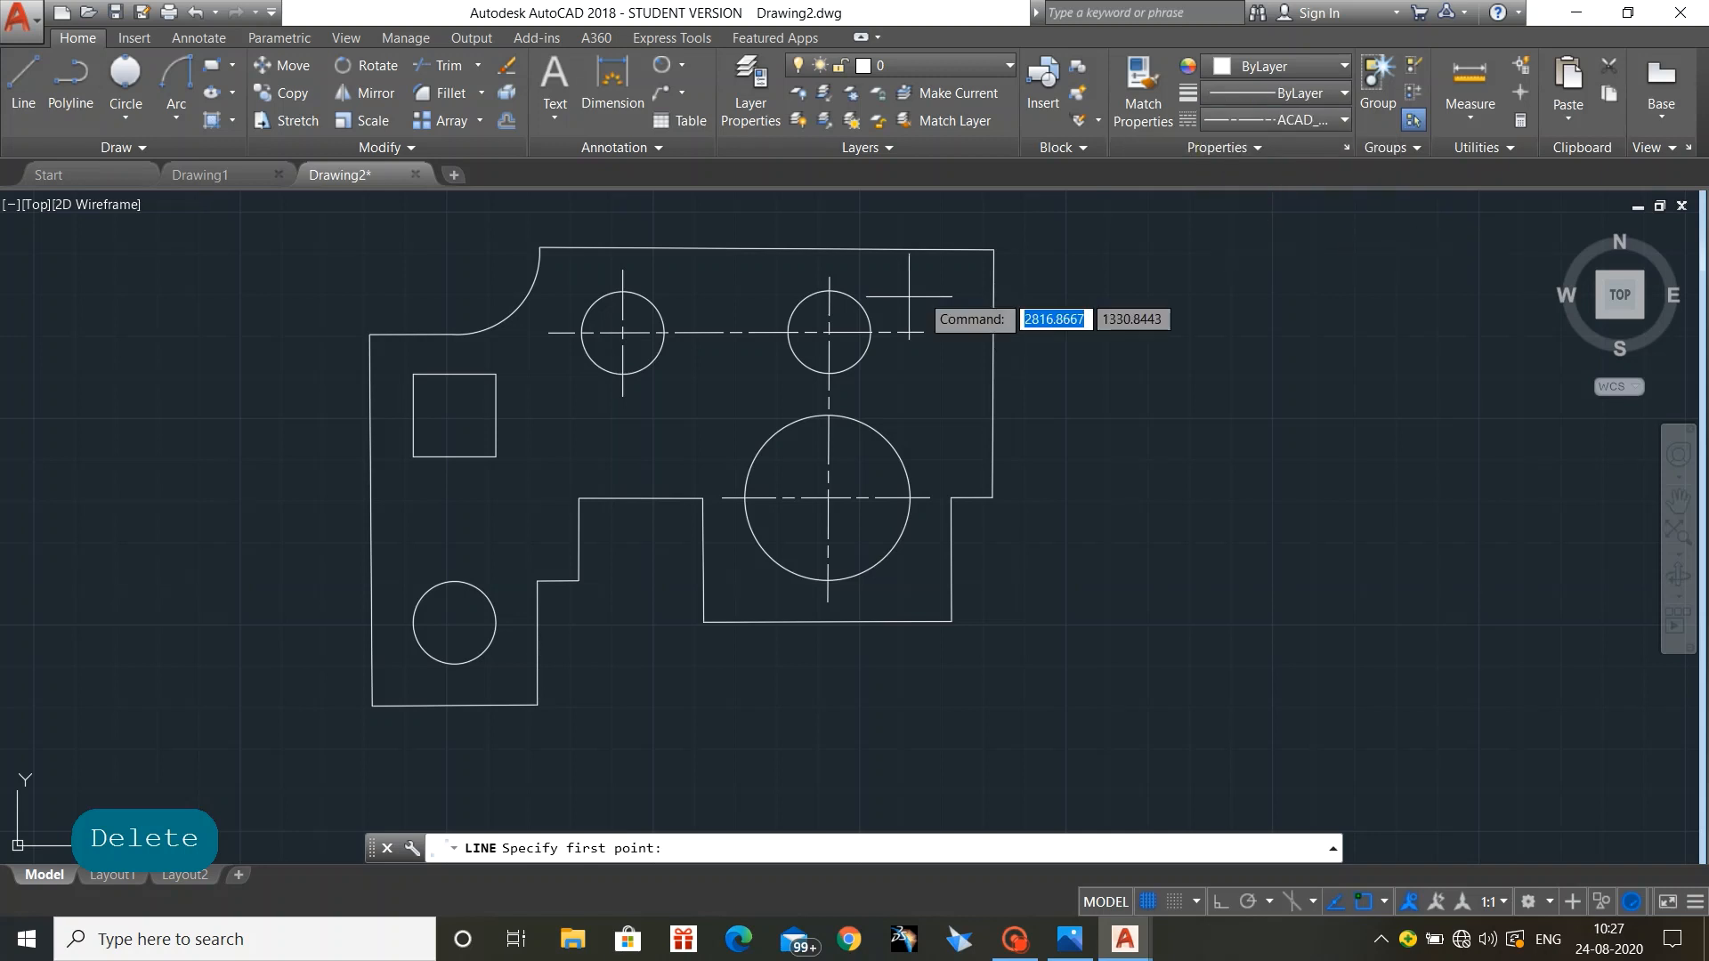
{"action": "left_click", "coordinate": [455, 362]}
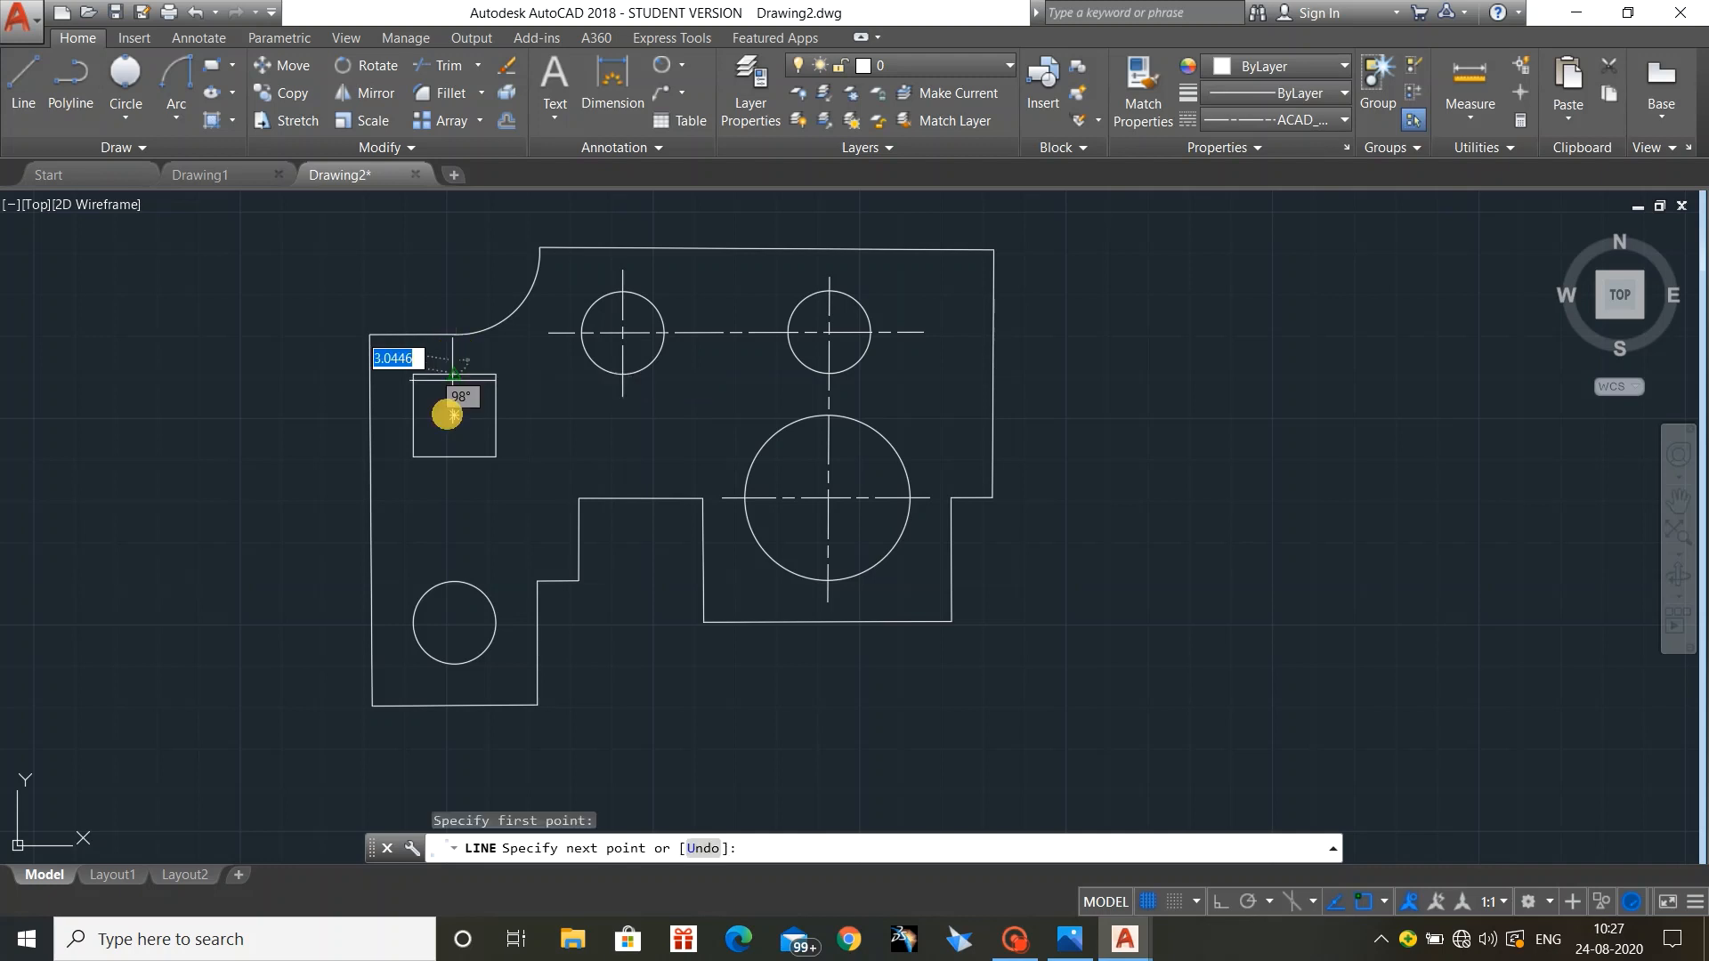
{"action": "left_click", "coordinate": [455, 493]}
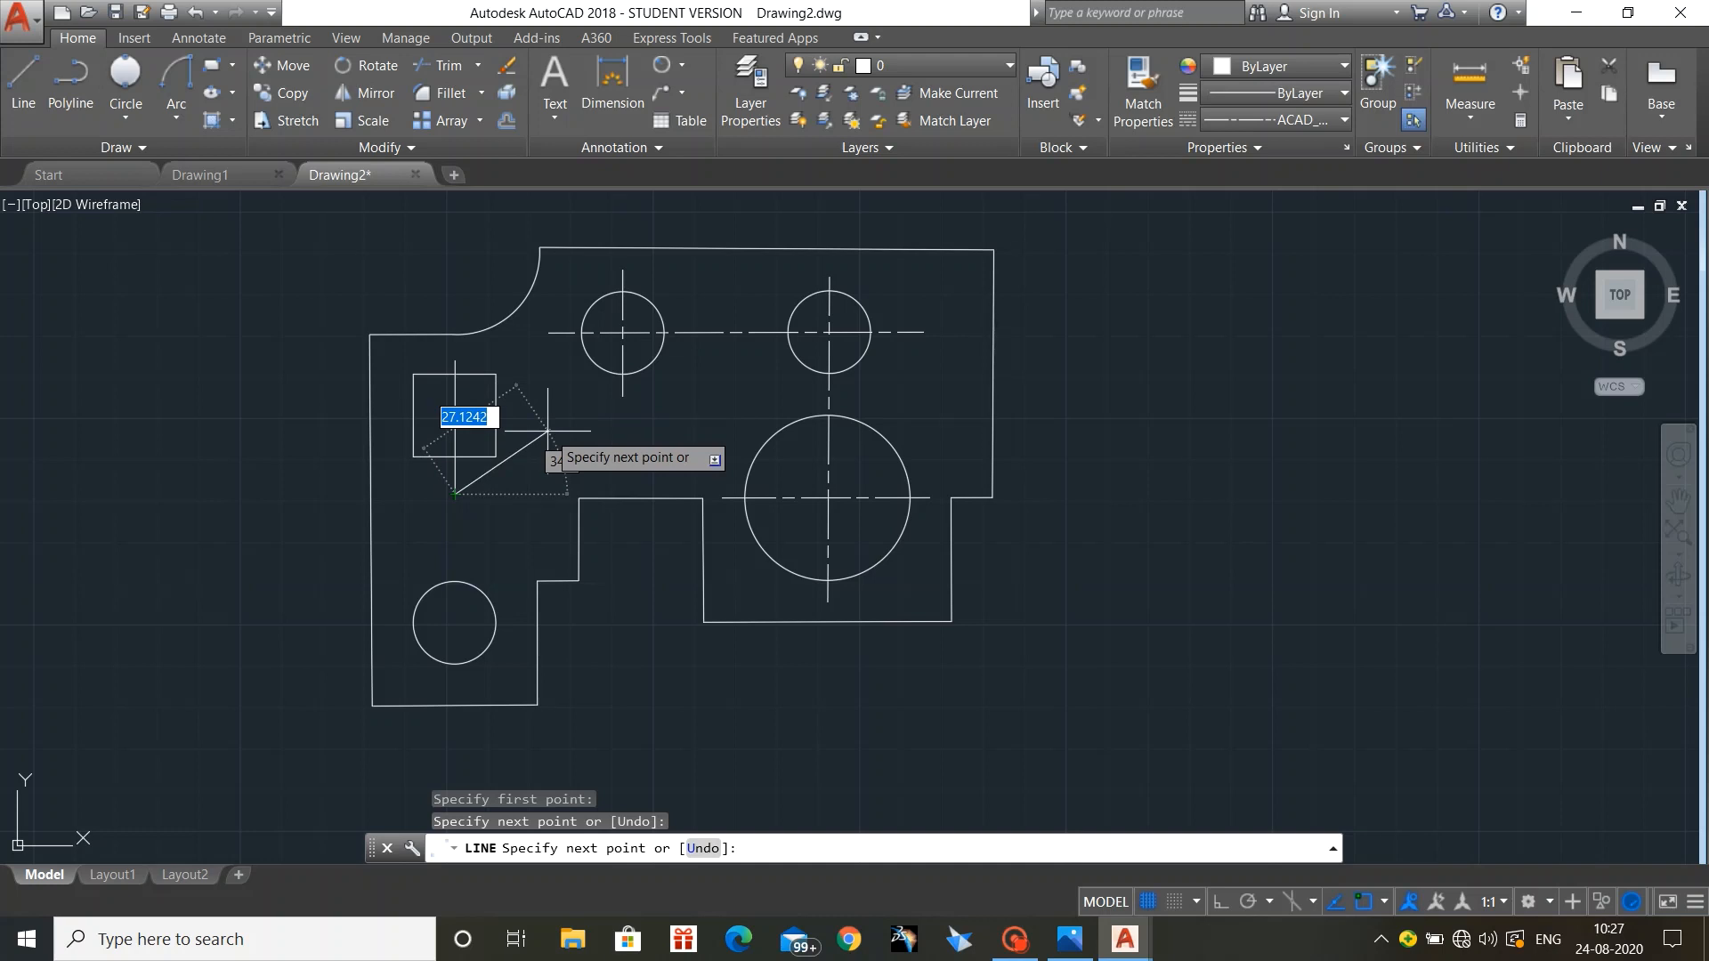
{"action": "key", "text": "Escape"}
{"action": "left_click", "coordinate": [34, 78]}
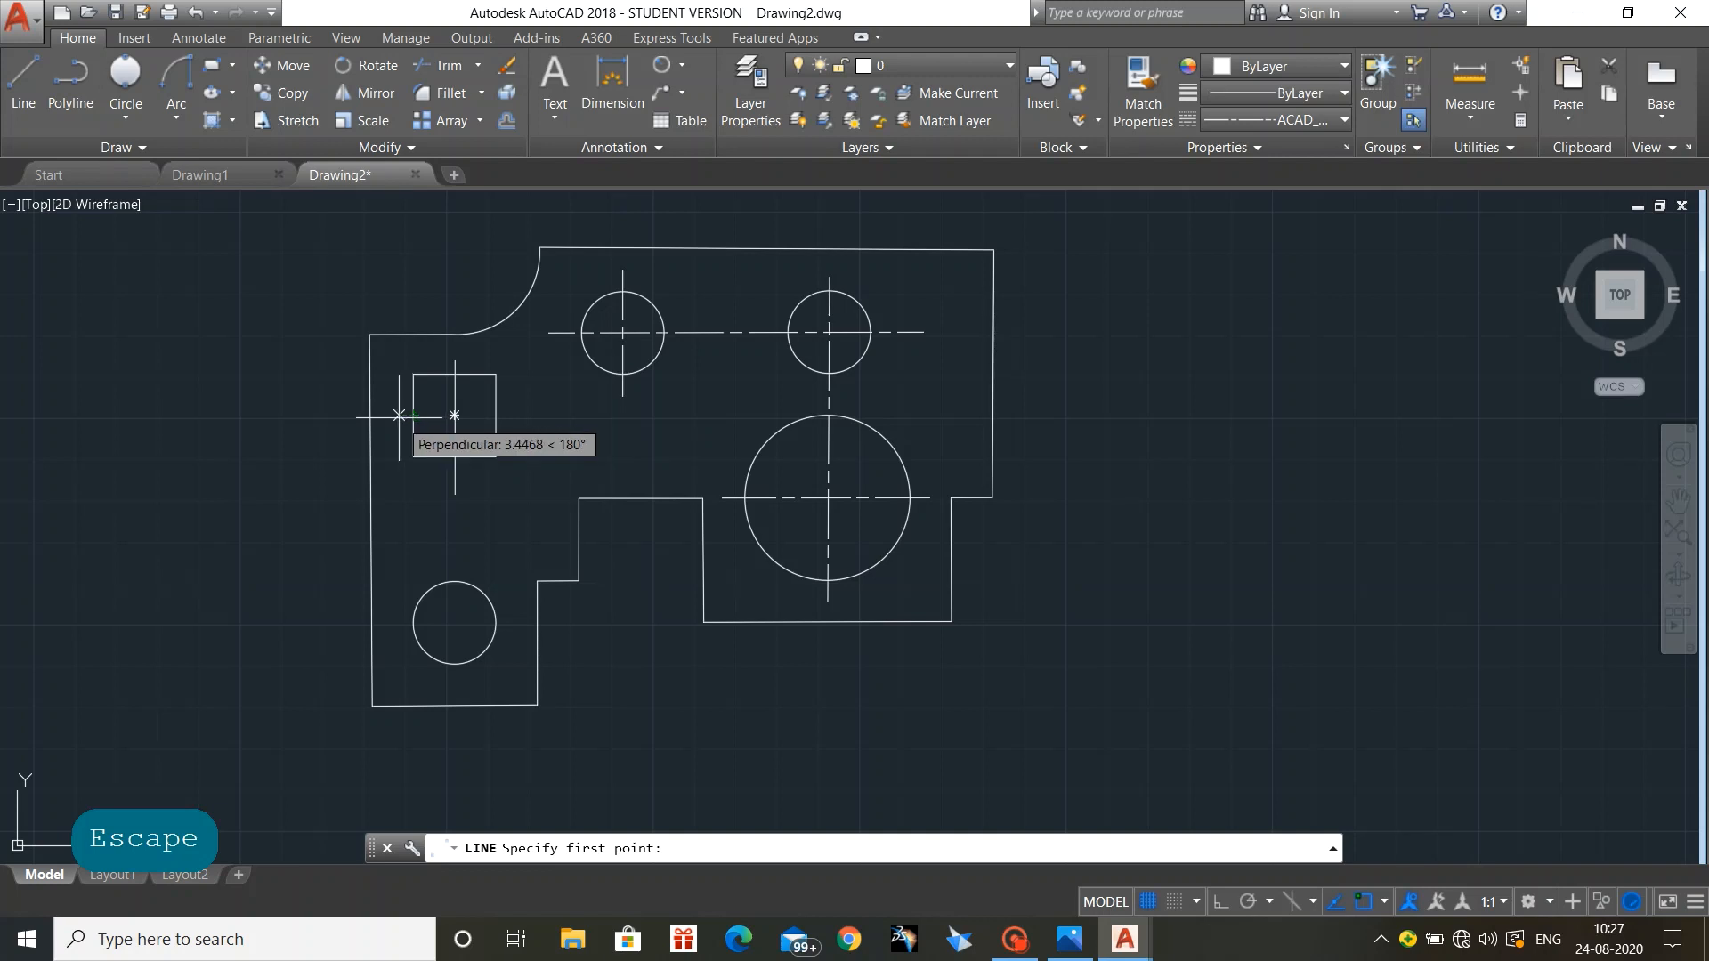
{"action": "left_click", "coordinate": [398, 414]}
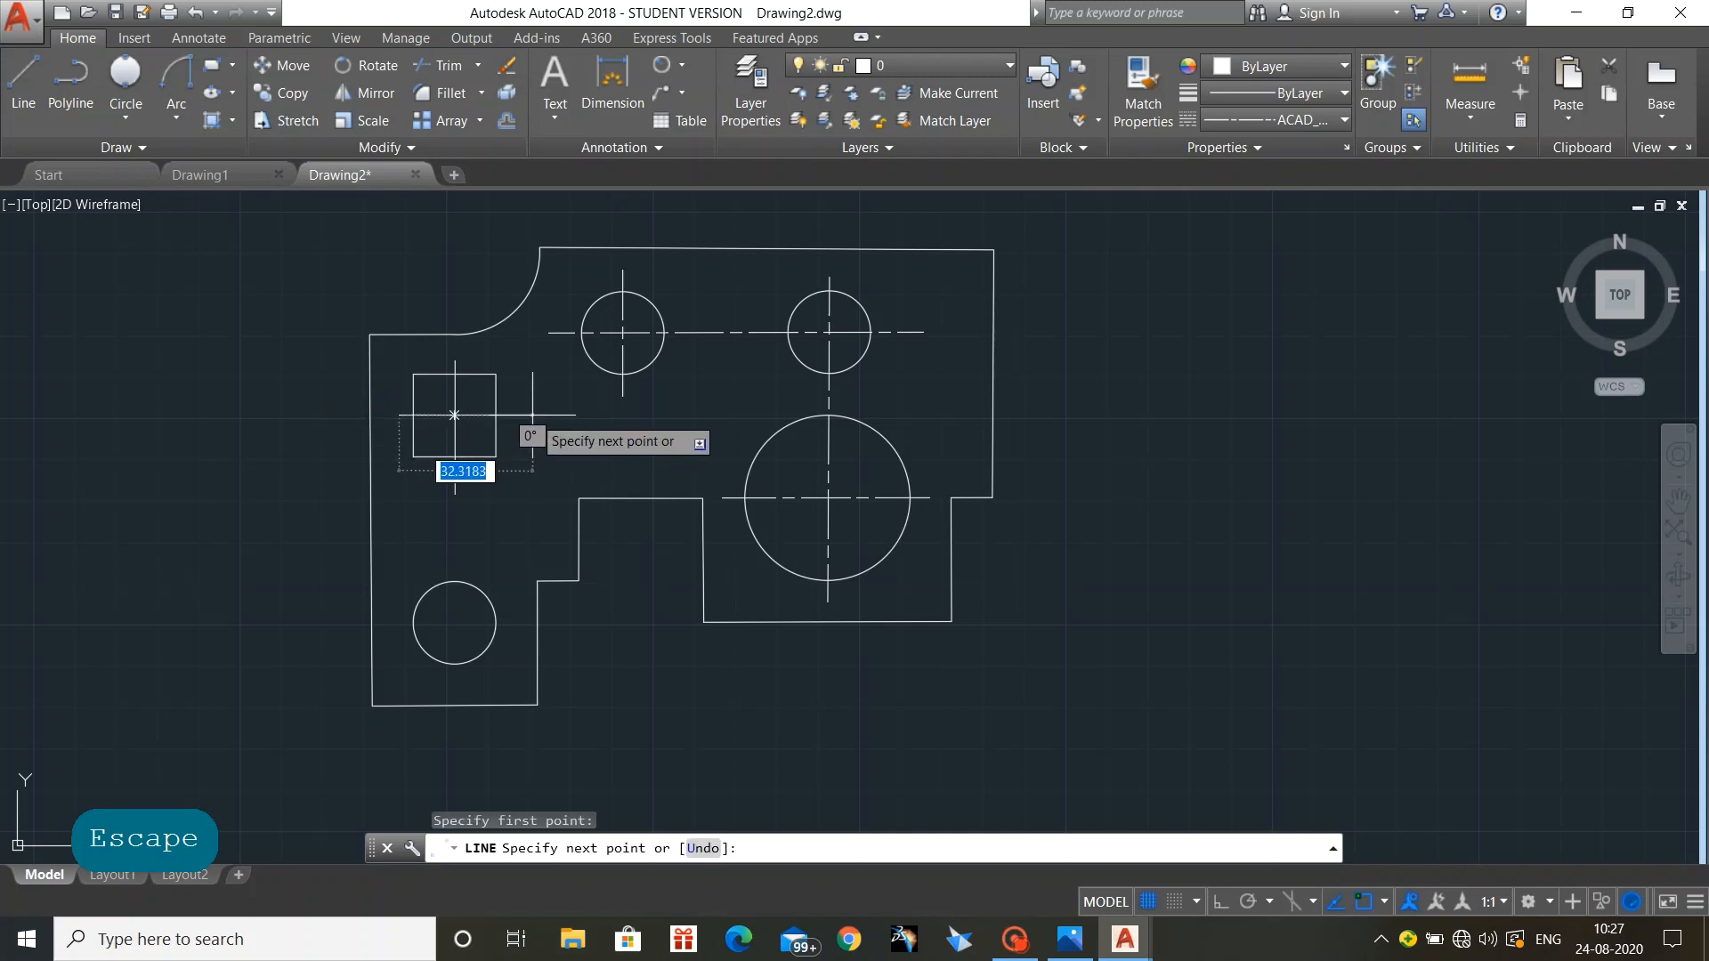
{"action": "key", "text": "Escape"}
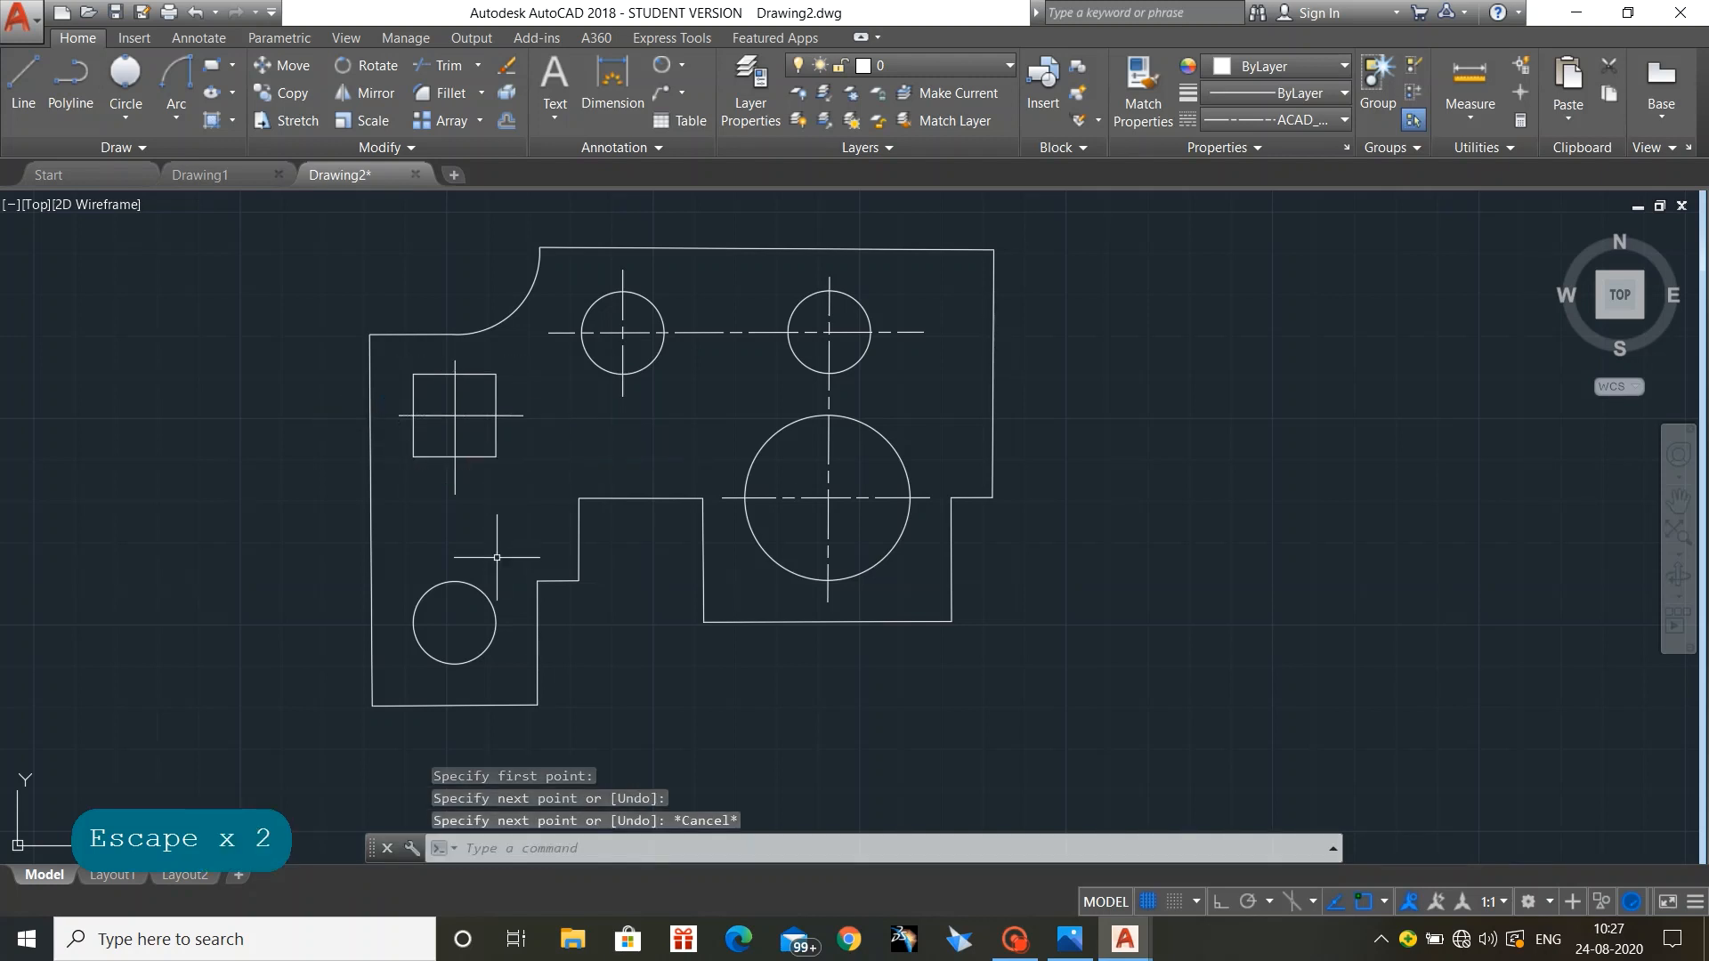
Step: Draw a vertical centre line about 30 long and a horizontal centre line through the centre of the lower-left circle
{"action": "key", "text": "Return"}
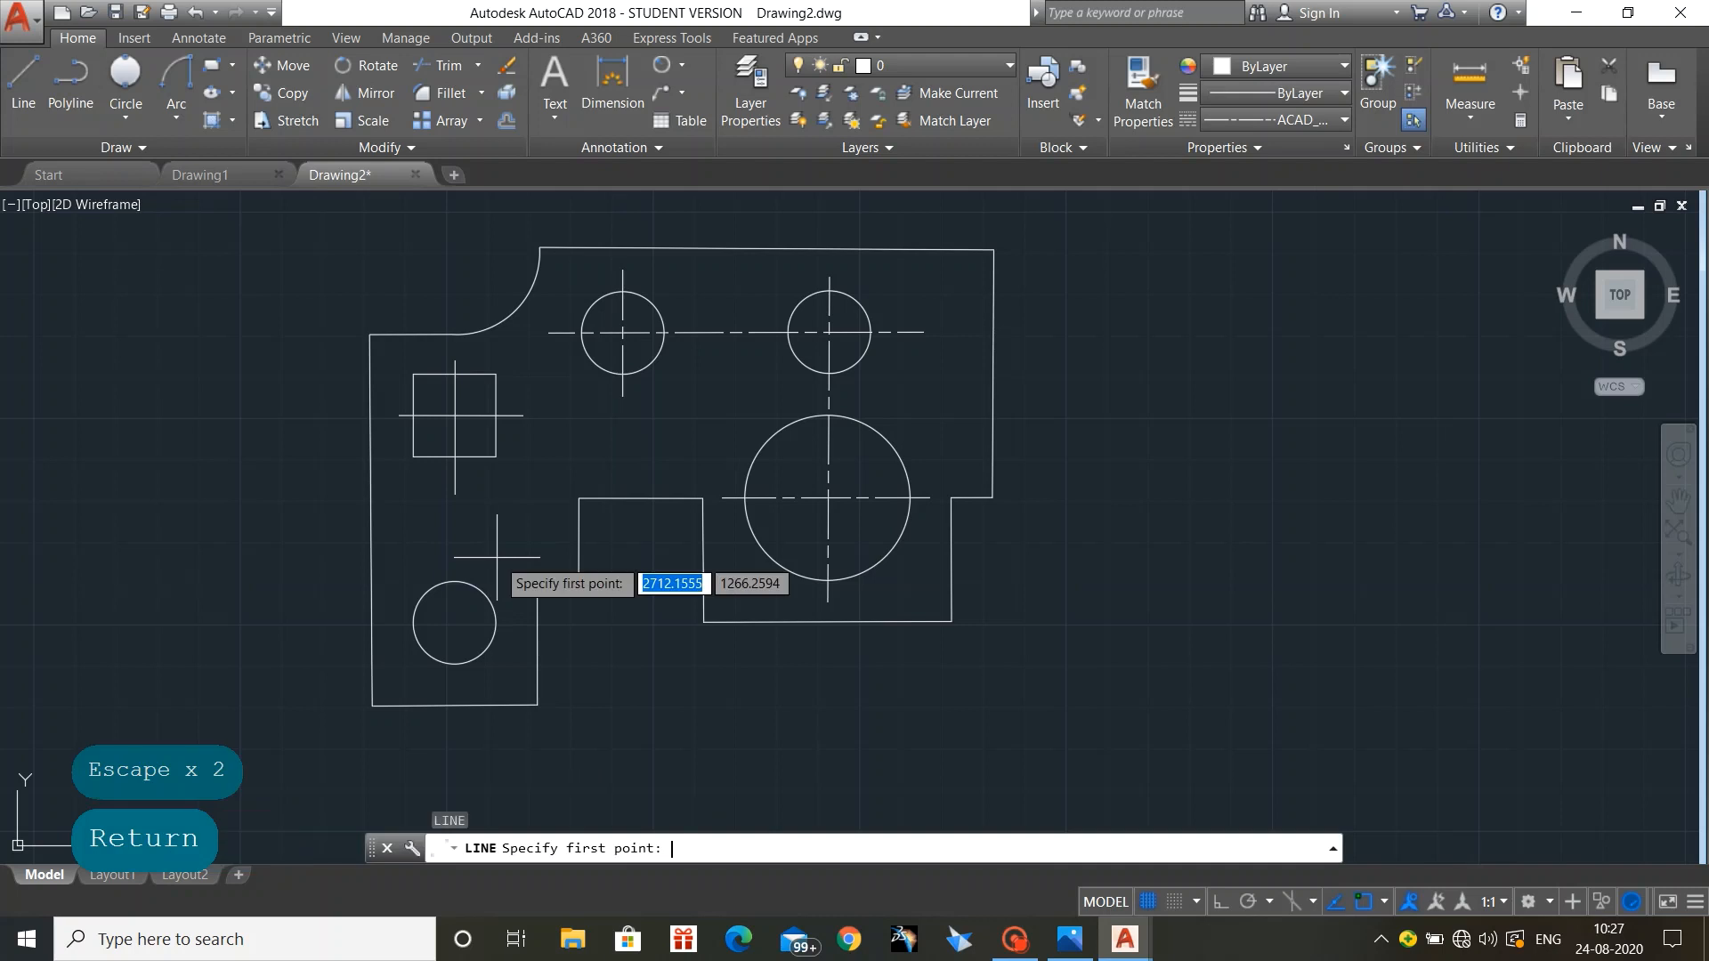
{"action": "left_click", "coordinate": [454, 570]}
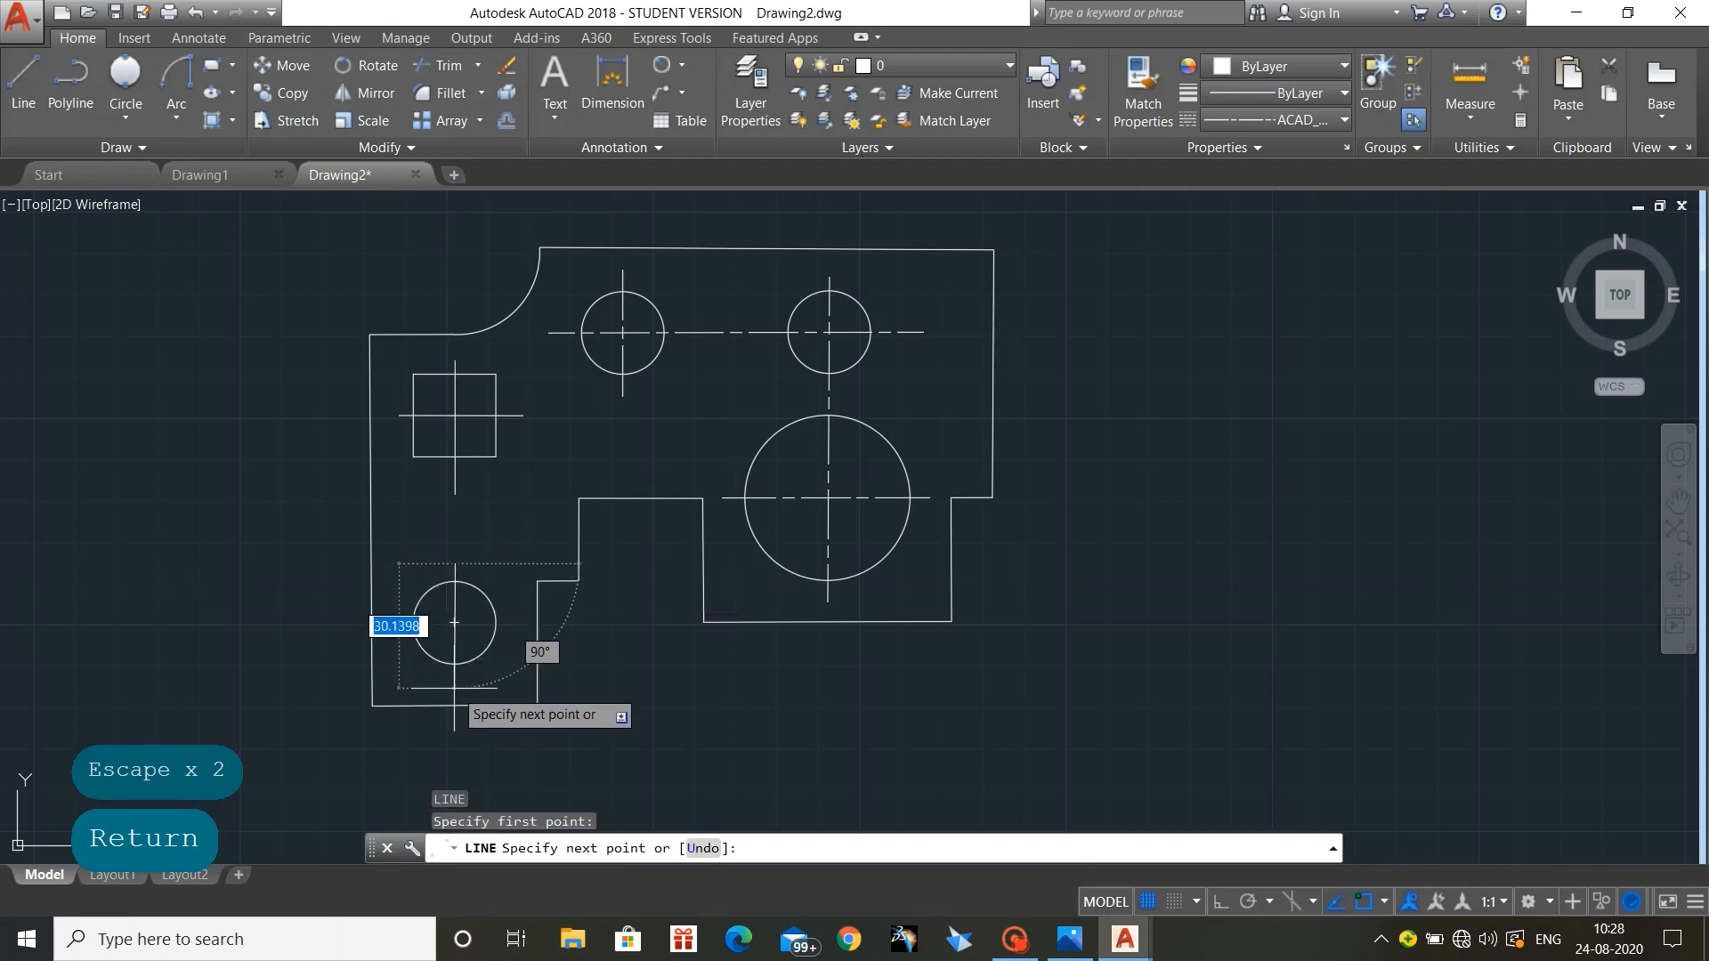
{"action": "key", "text": "Escape"}
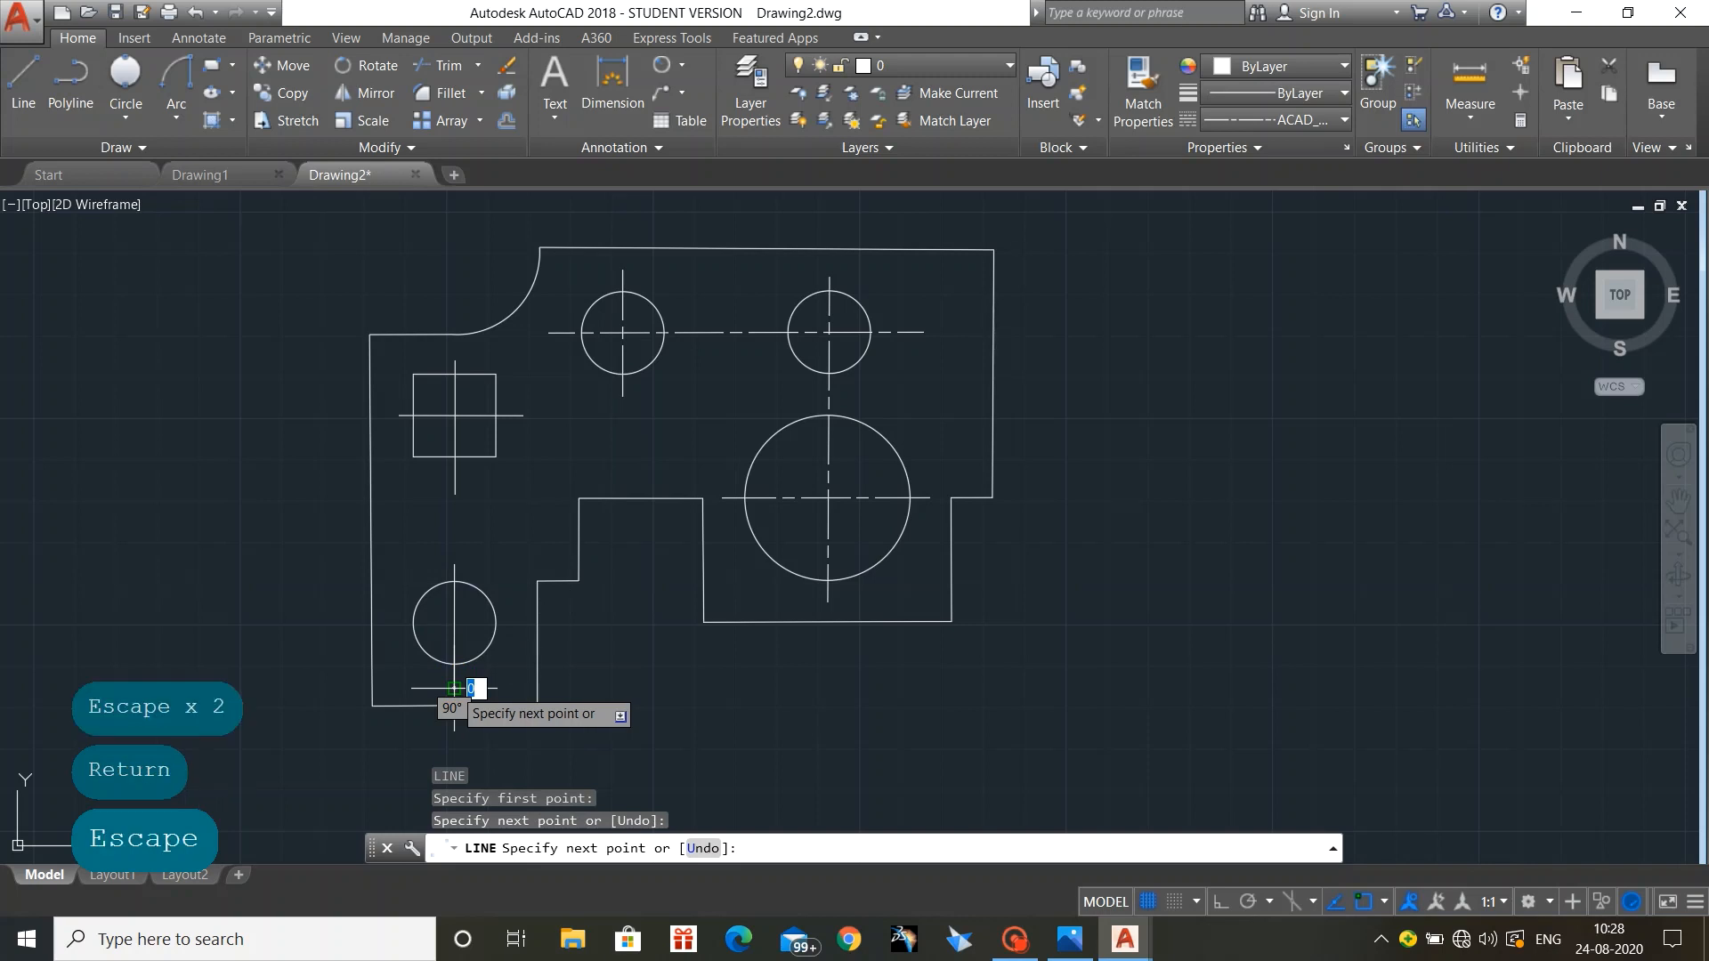
{"action": "key", "text": "Return"}
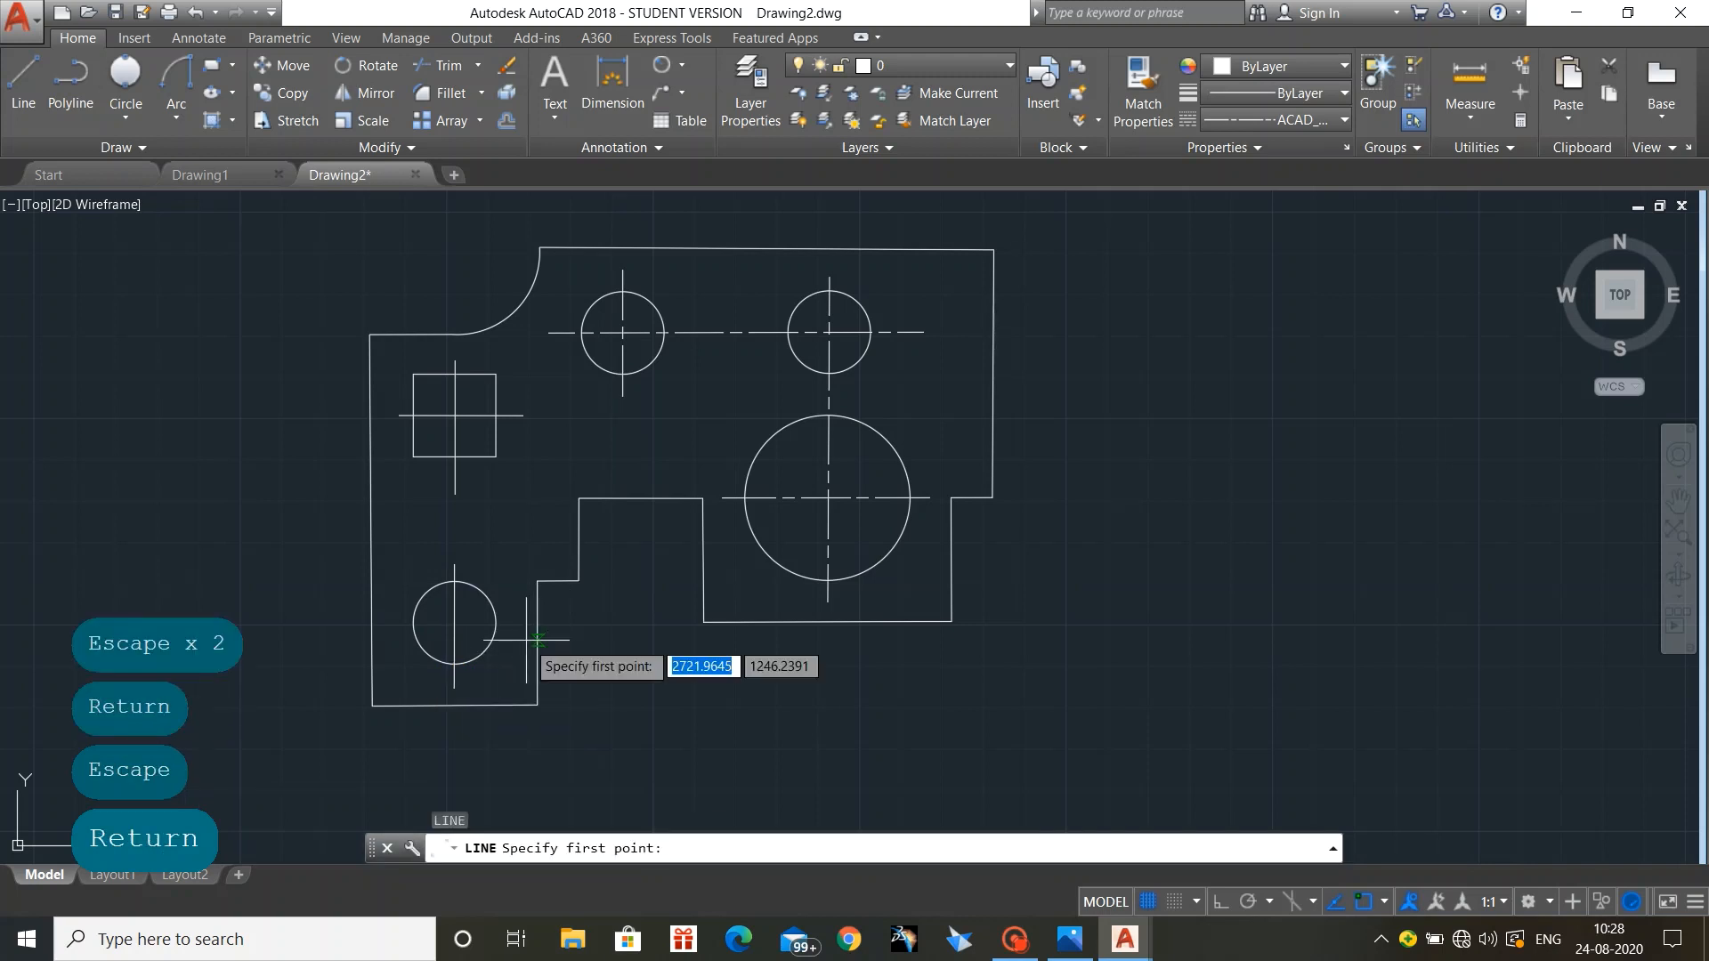
{"action": "left_click", "coordinate": [399, 622]}
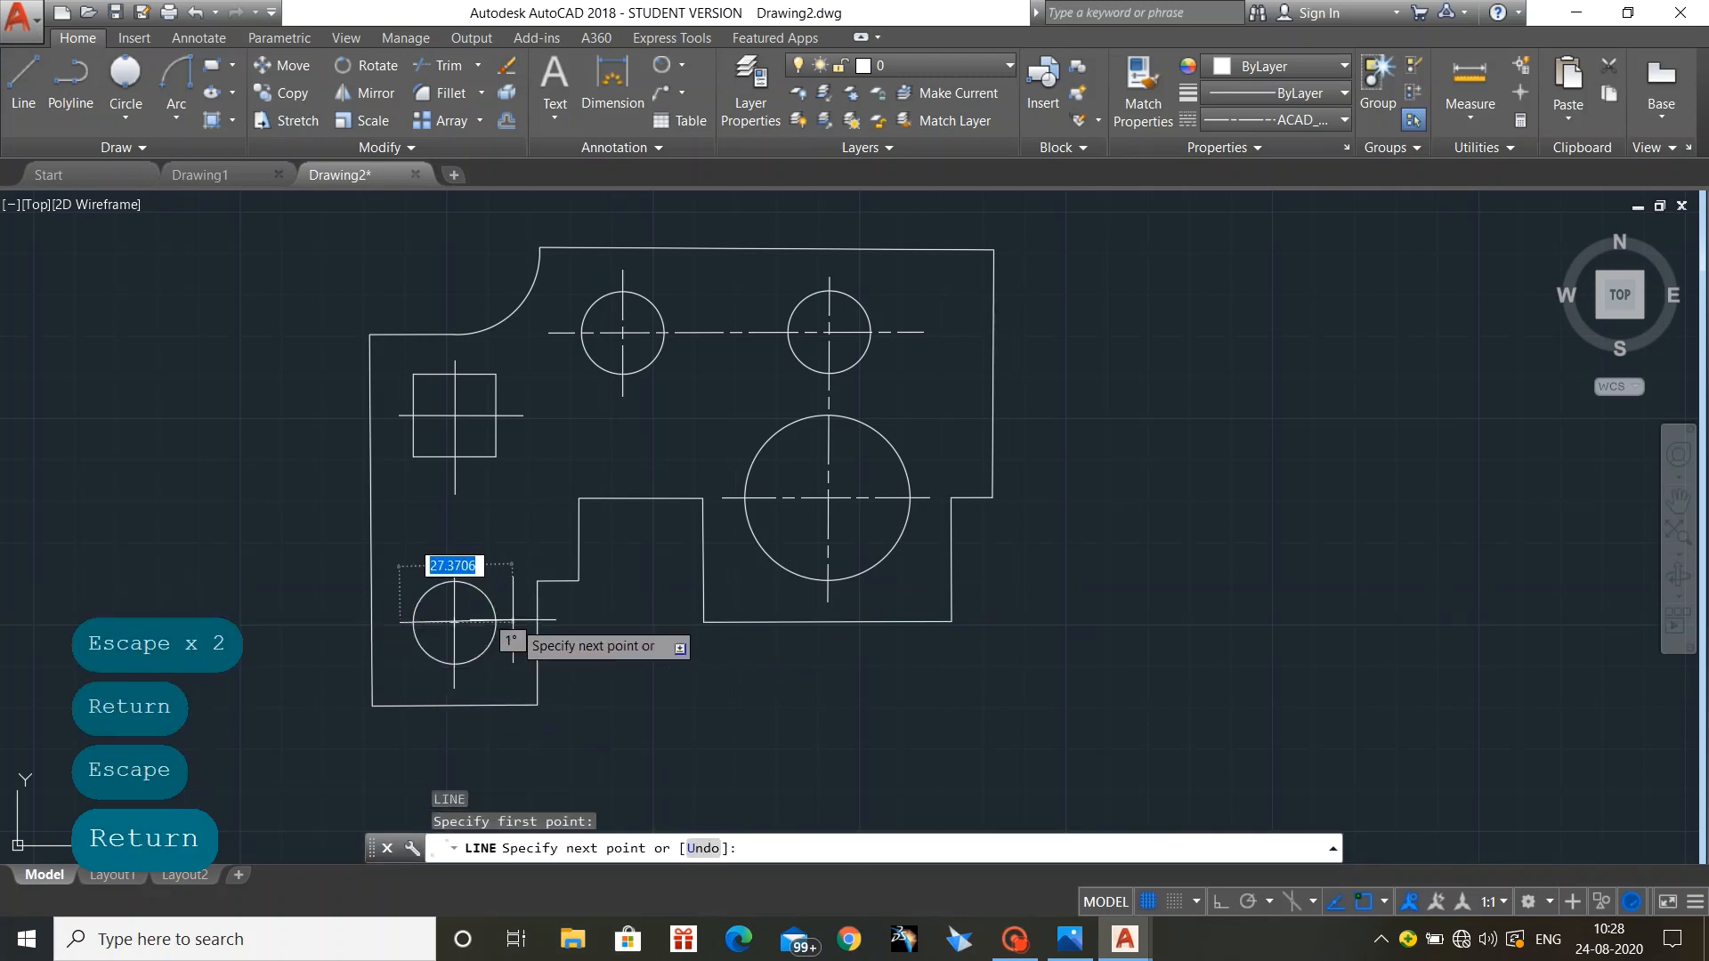
{"action": "key", "text": "Escape"}
{"action": "key", "text": "Escape"}
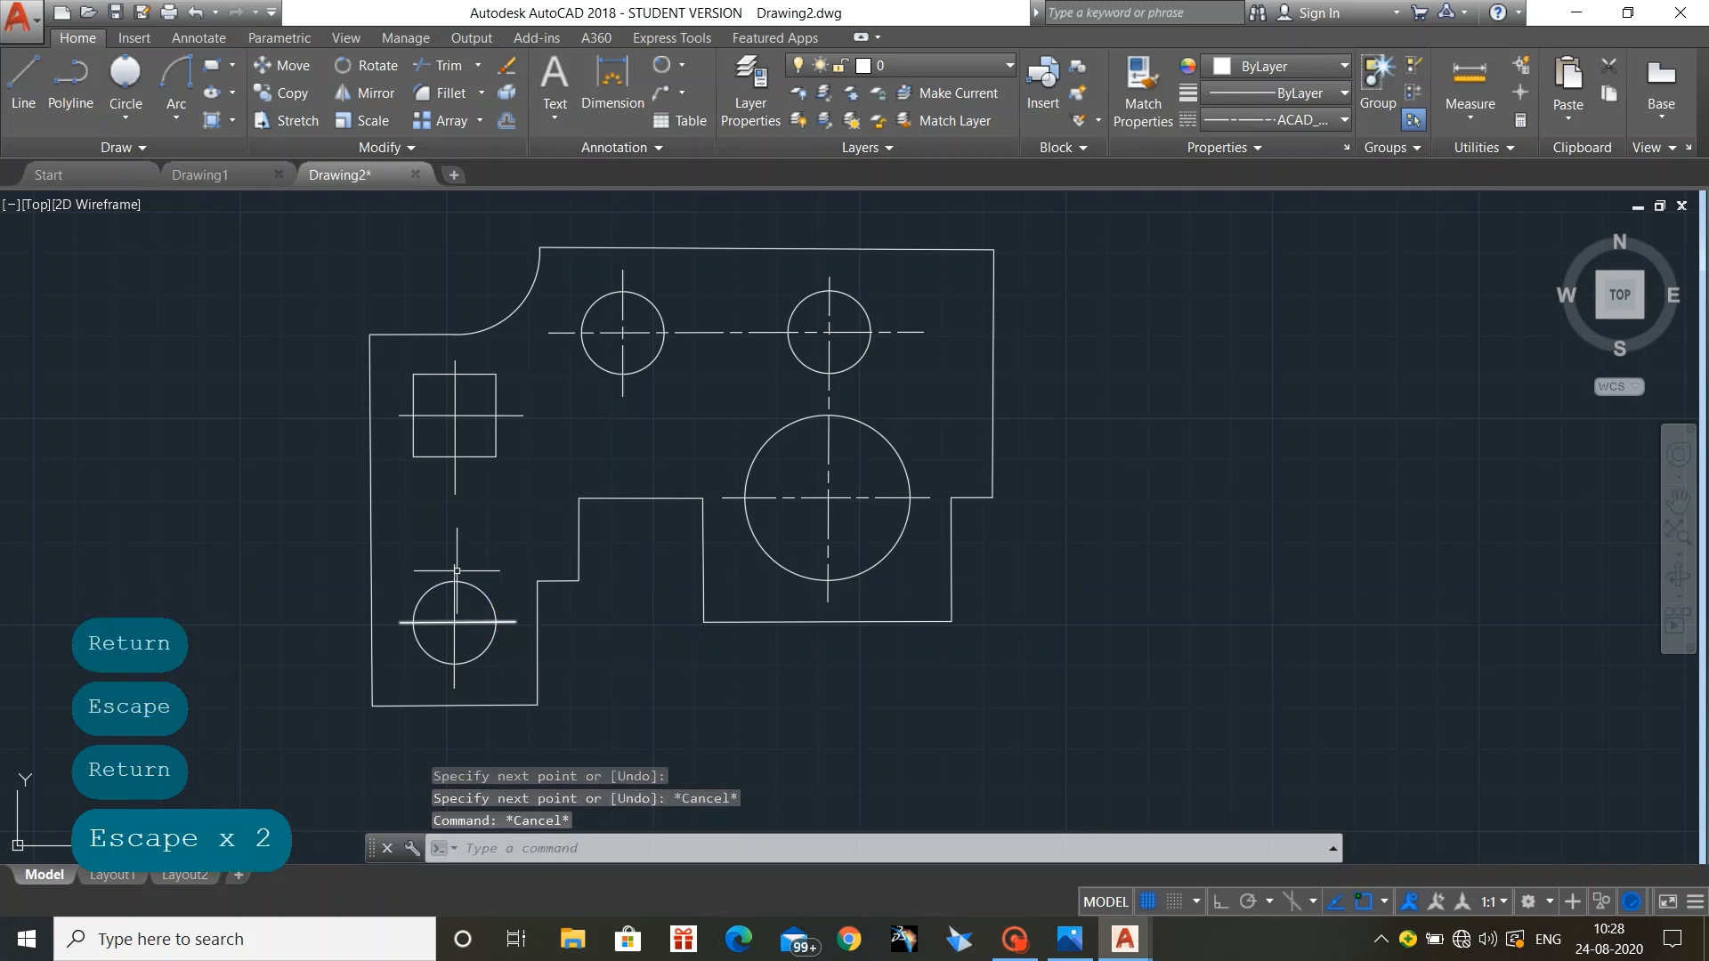
{"action": "left_click", "coordinate": [449, 414]}
{"action": "left_click", "coordinate": [455, 467]}
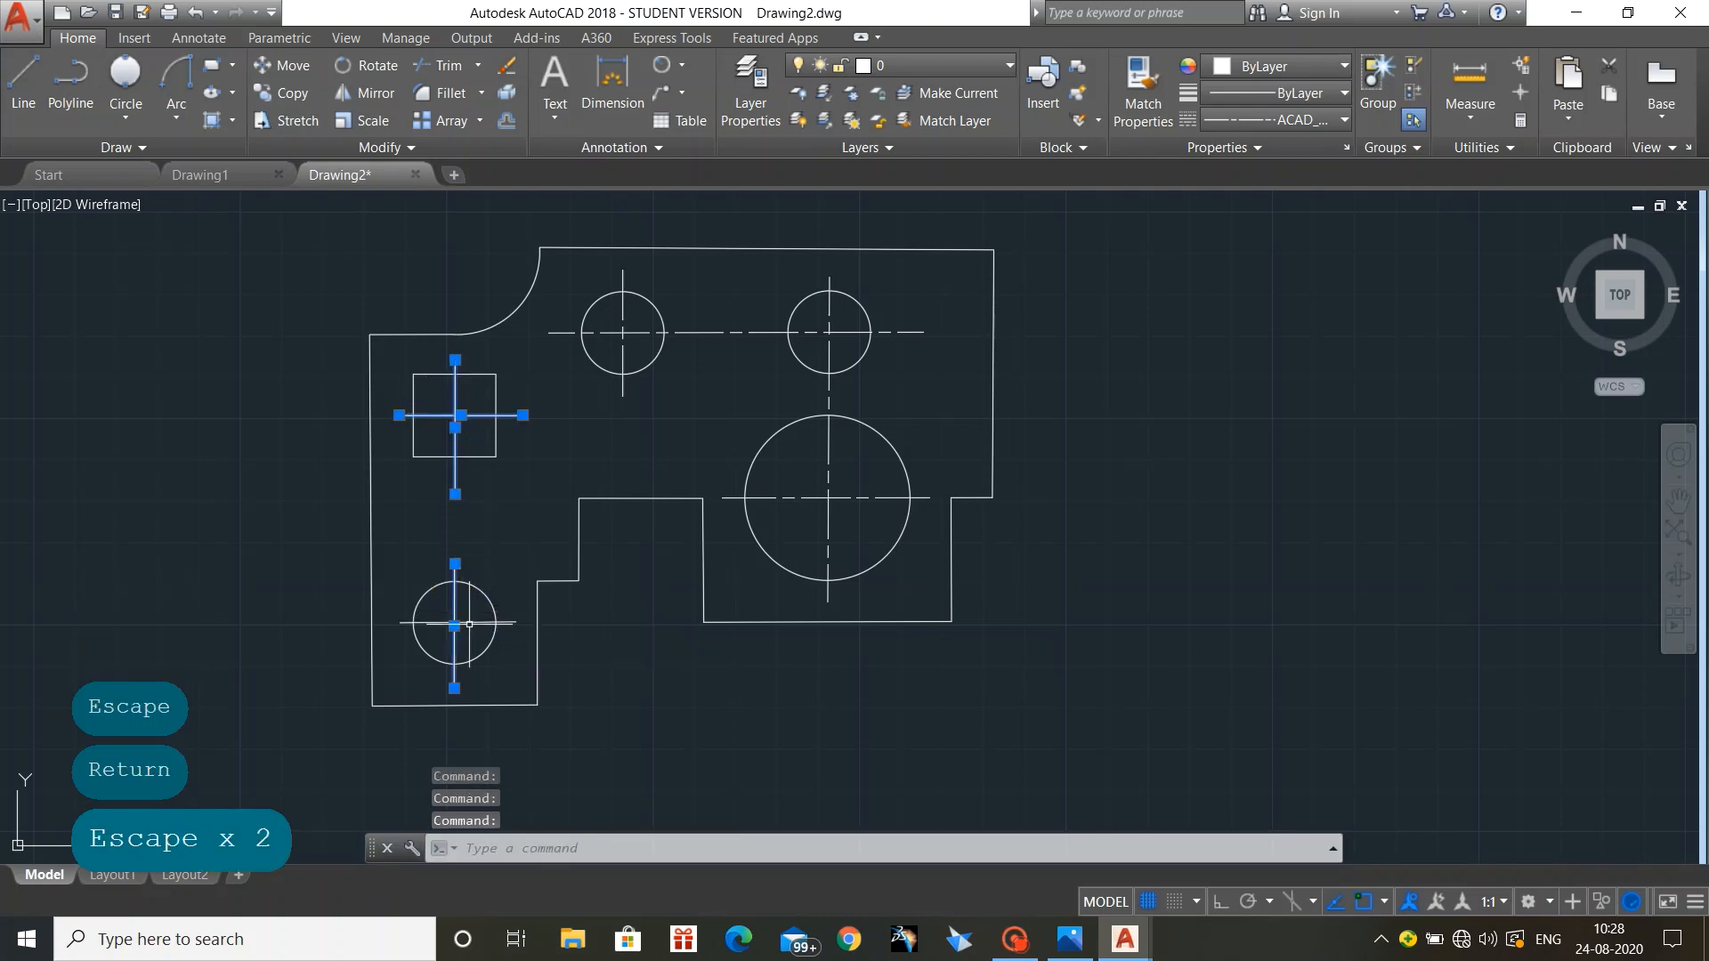
{"action": "right_click", "coordinate": [457, 622]}
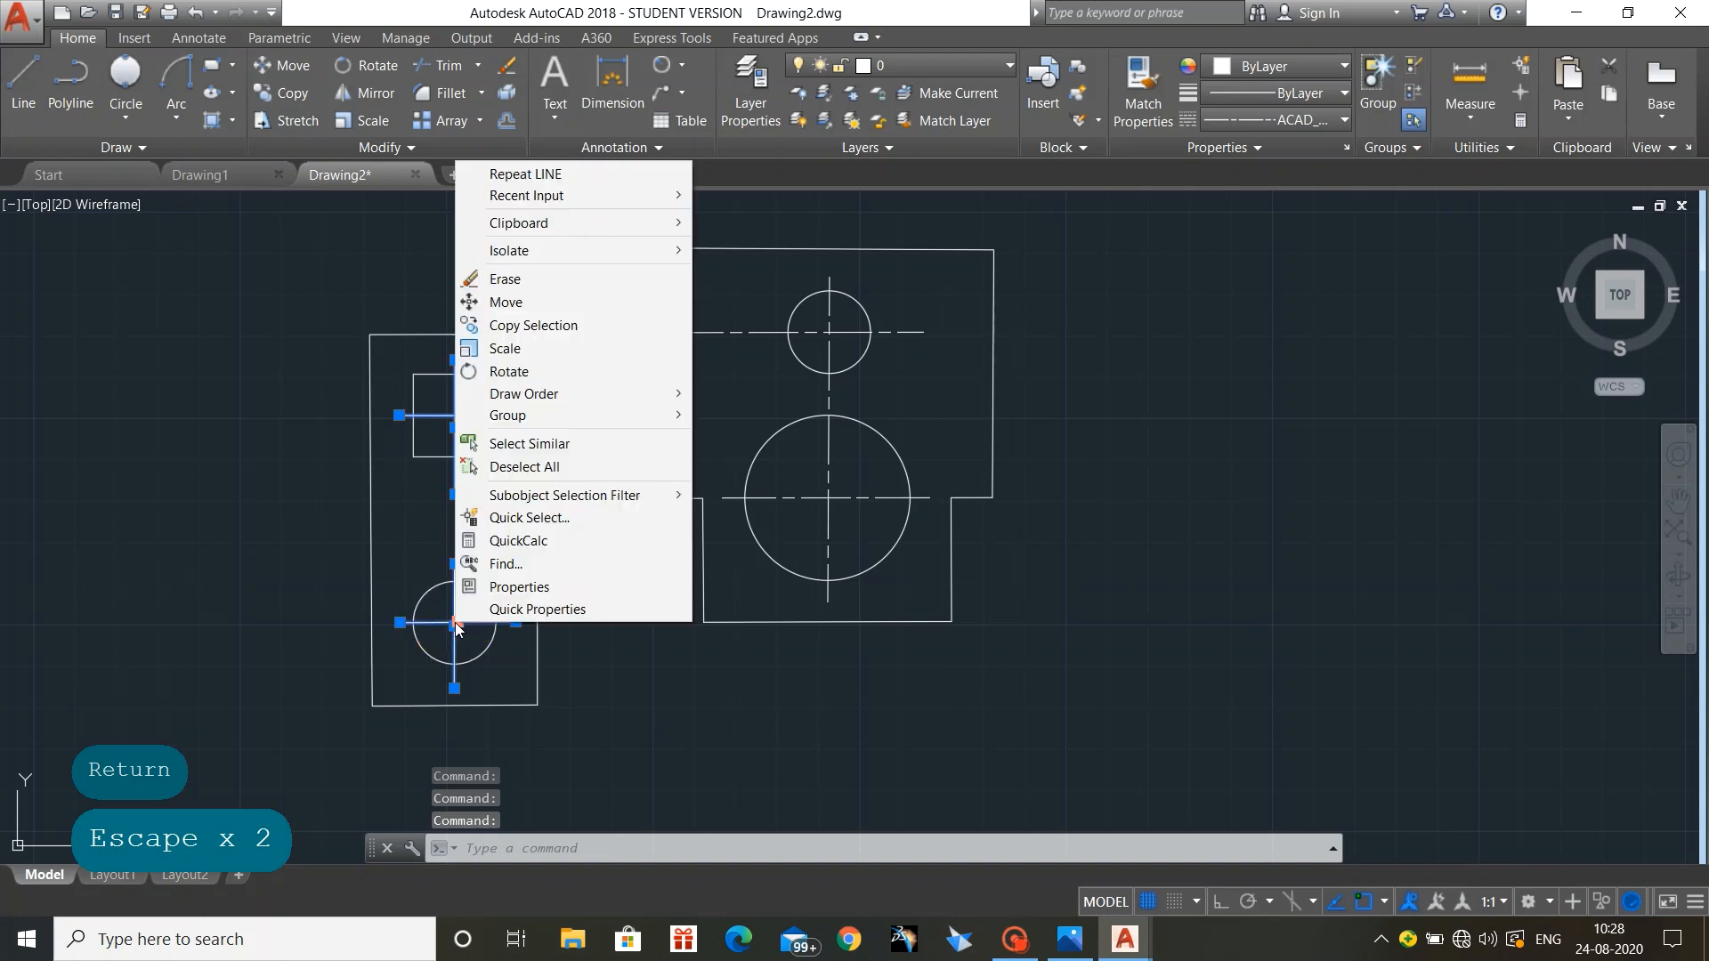
{"action": "left_click", "coordinate": [487, 611]}
{"action": "key", "text": "grave"}
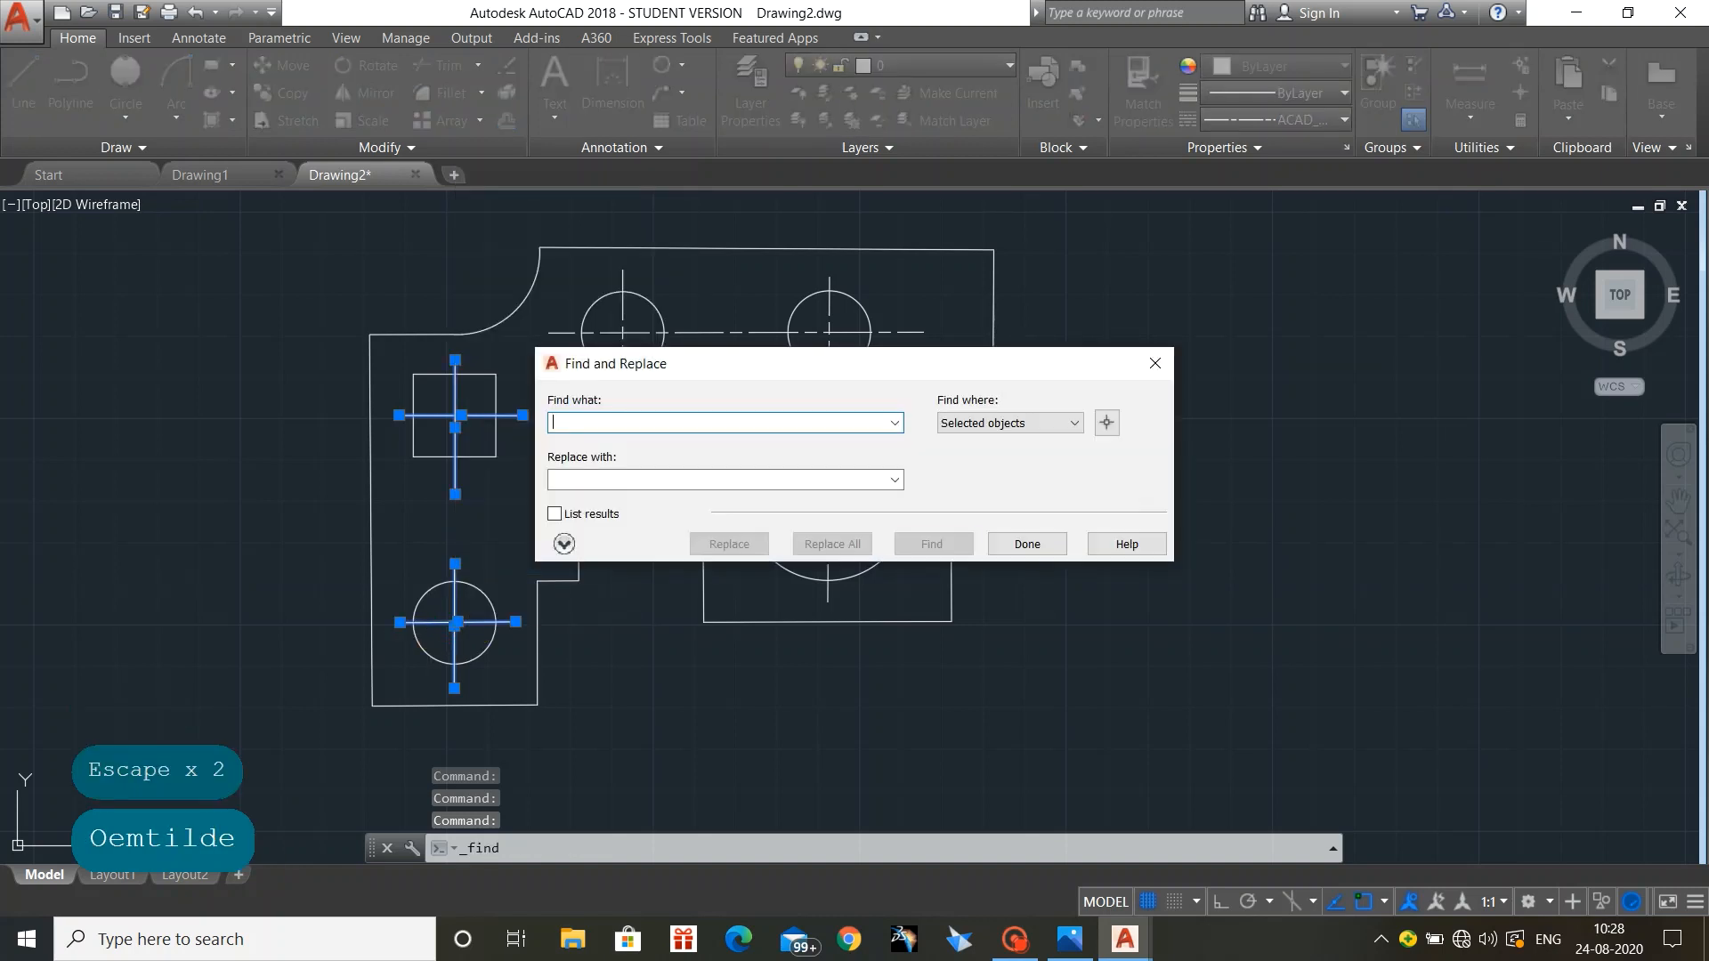
{"action": "key", "text": "Escape"}
{"action": "key", "text": "Escape"}
{"action": "key", "text": "Escape"}
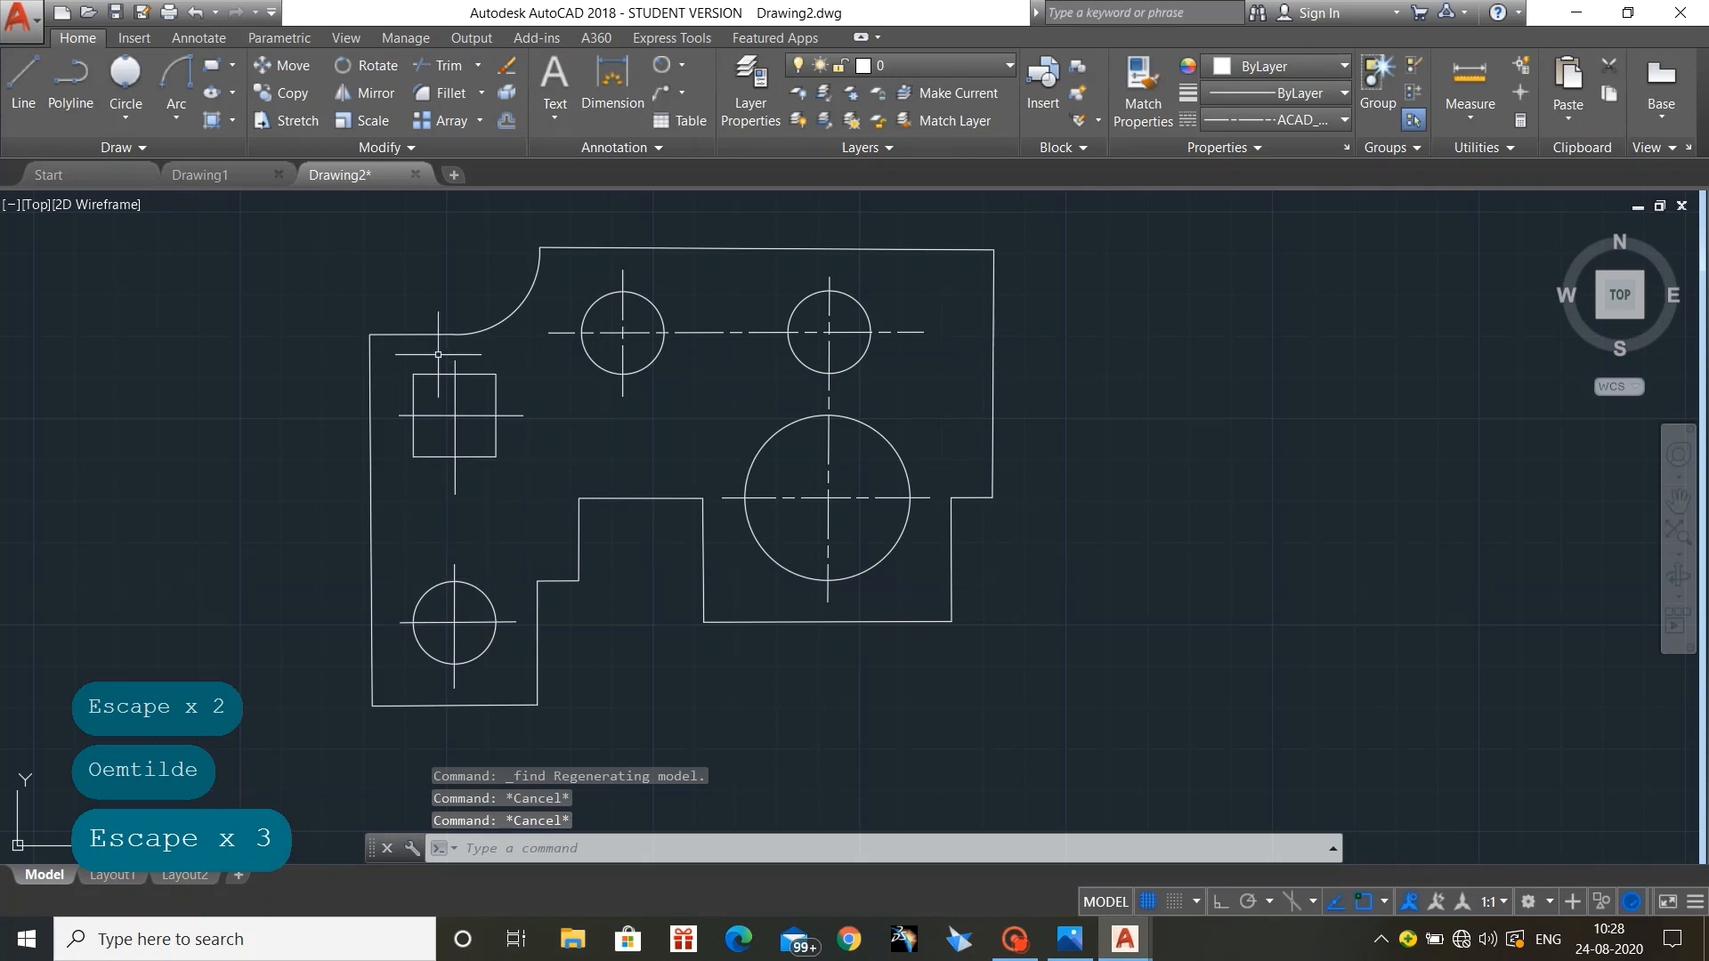
Step: Set the linetype scale of the four centre lines through the square cutout and the lower-left circle to 0.25
{"action": "left_click", "coordinate": [436, 416]}
{"action": "left_click", "coordinate": [455, 402]}
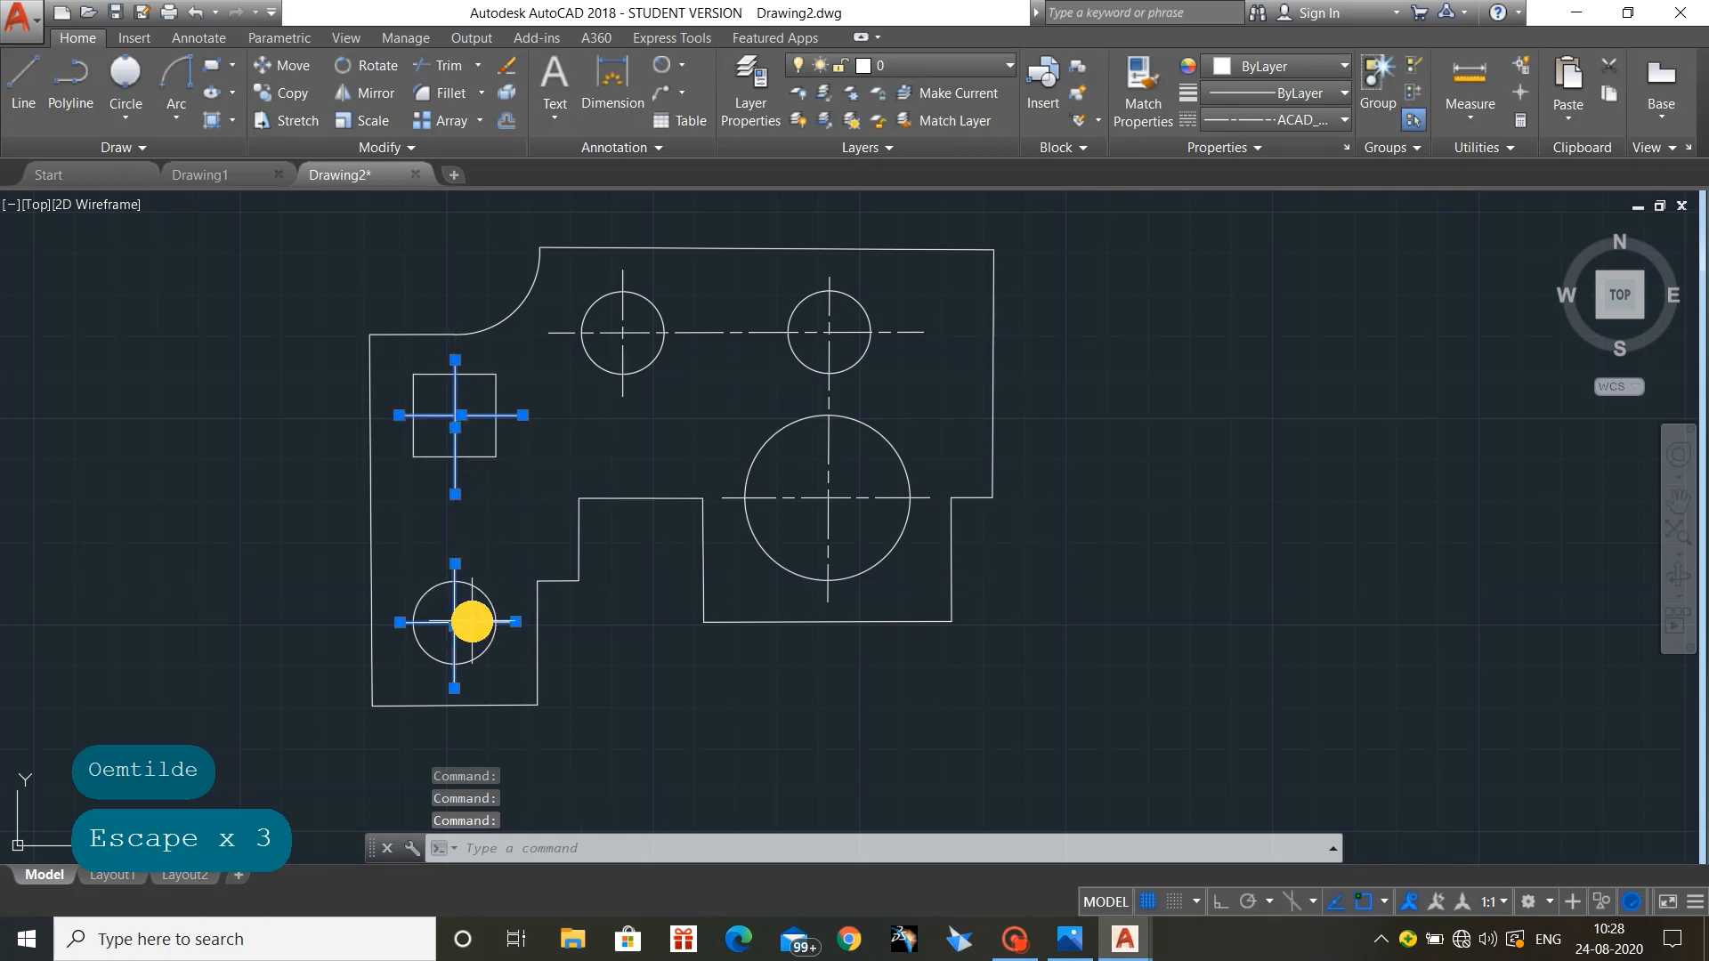
{"action": "right_click", "coordinate": [471, 621]}
{"action": "left_click", "coordinate": [579, 580]}
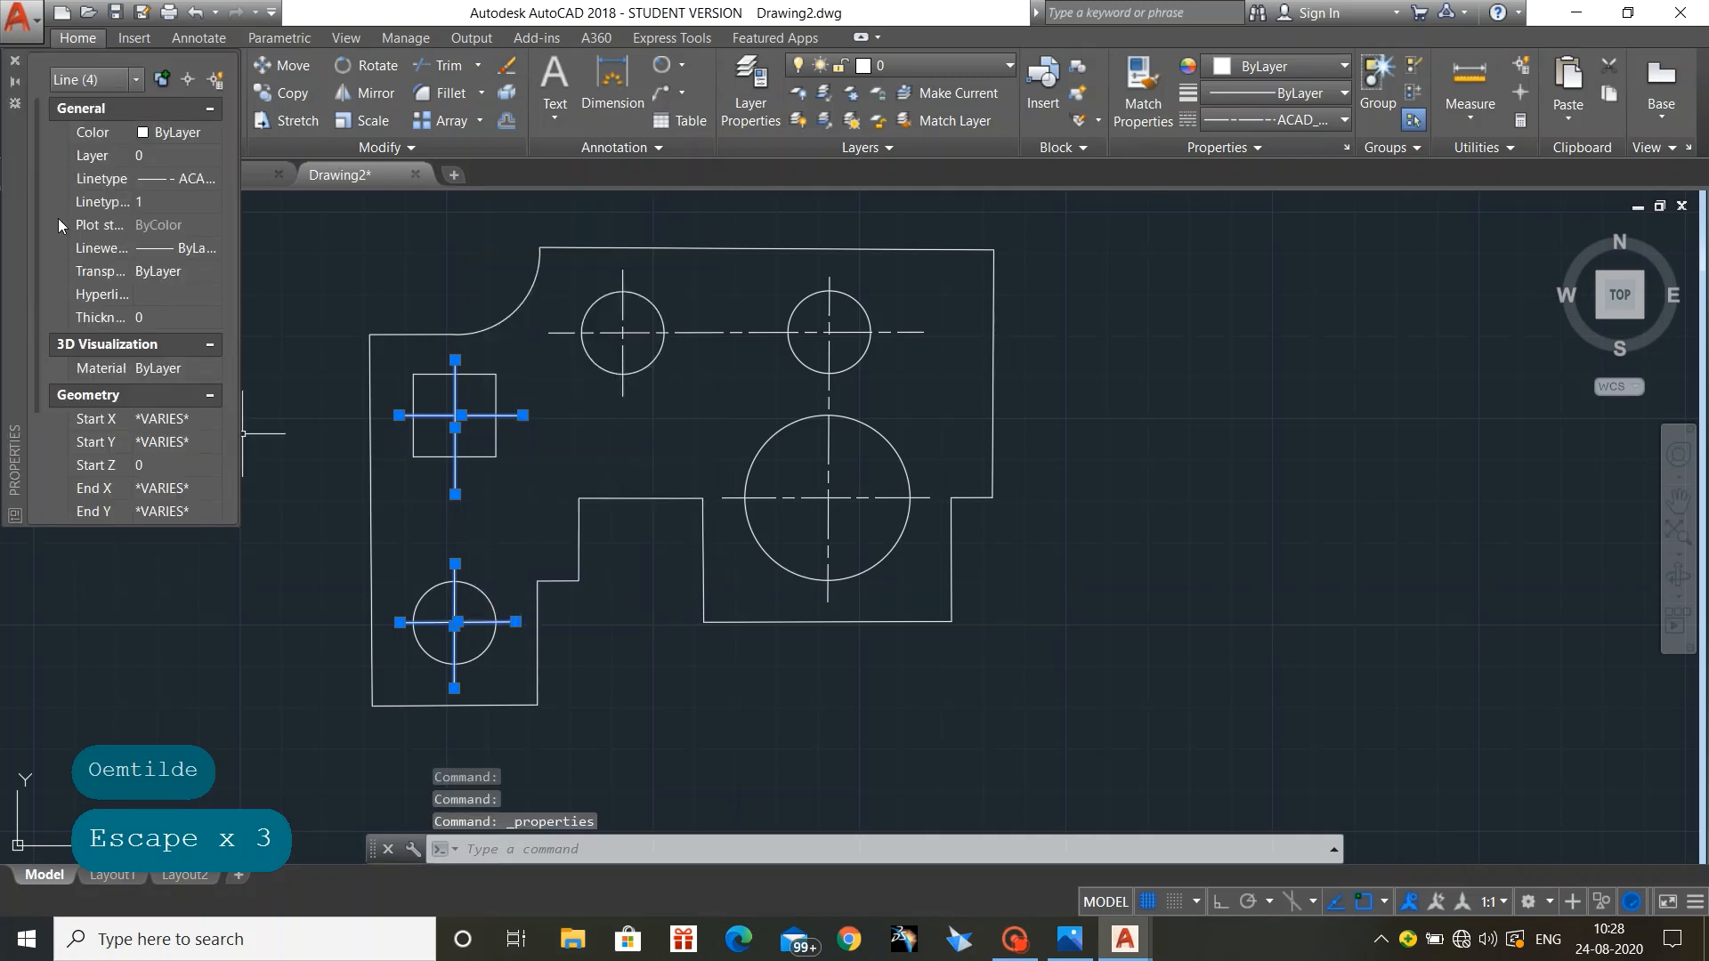
{"action": "type", "text": "0.25"}
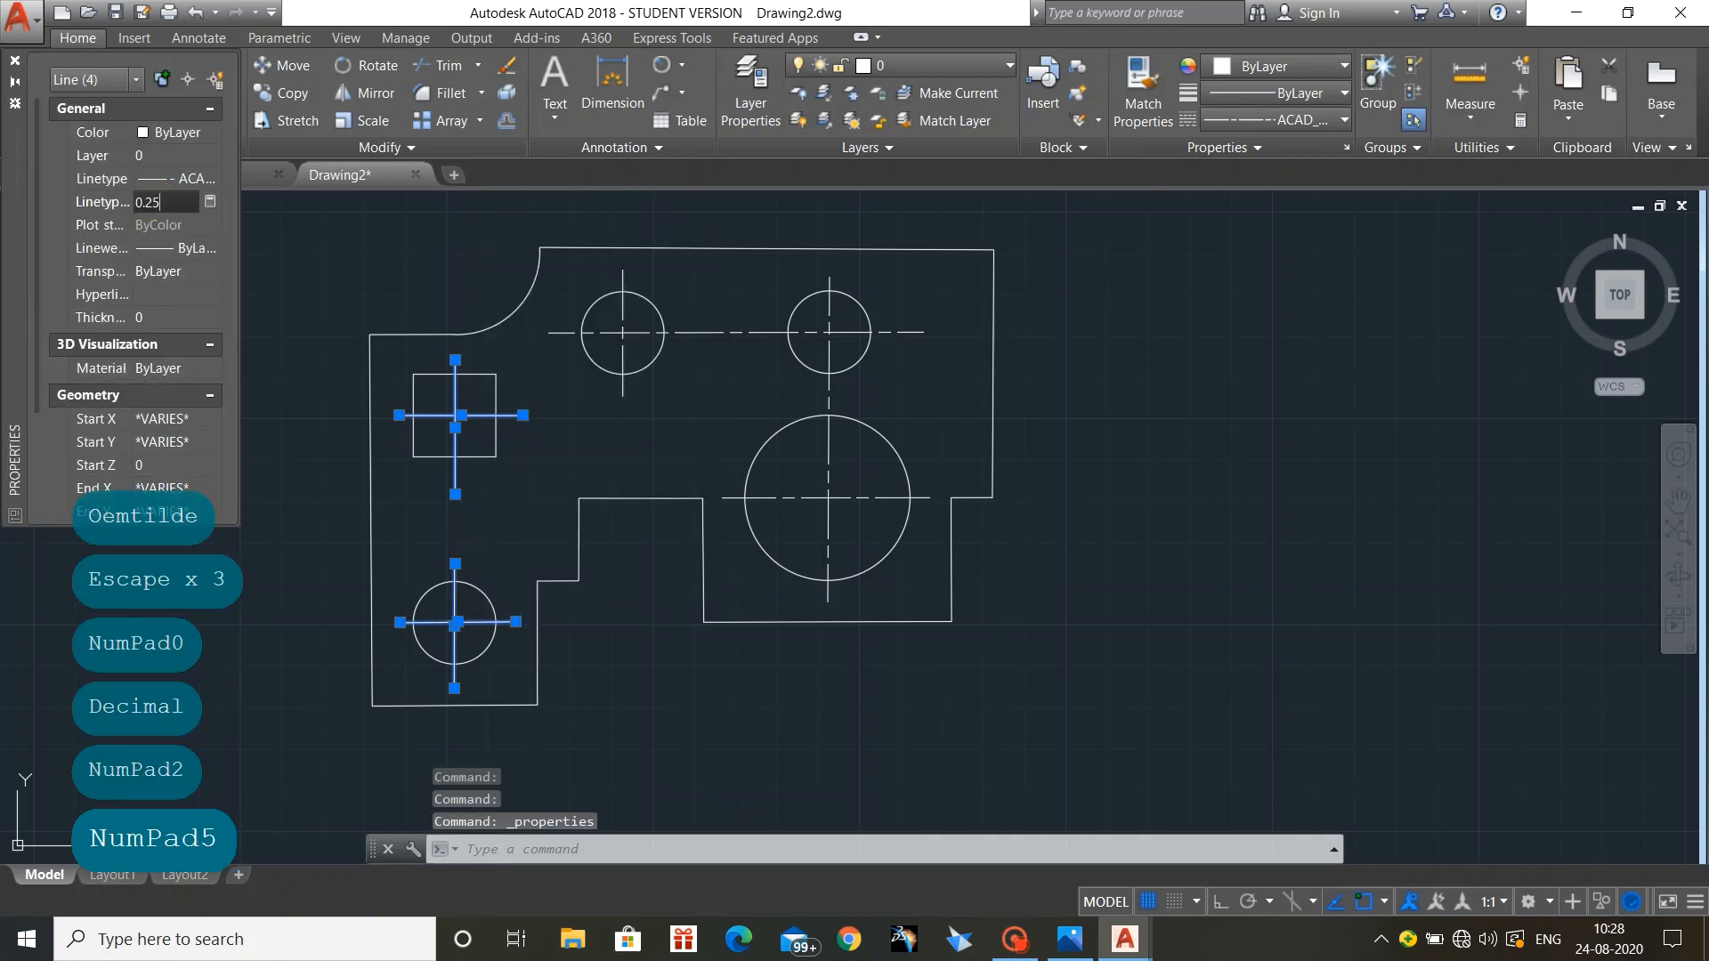
{"action": "key", "text": "Return"}
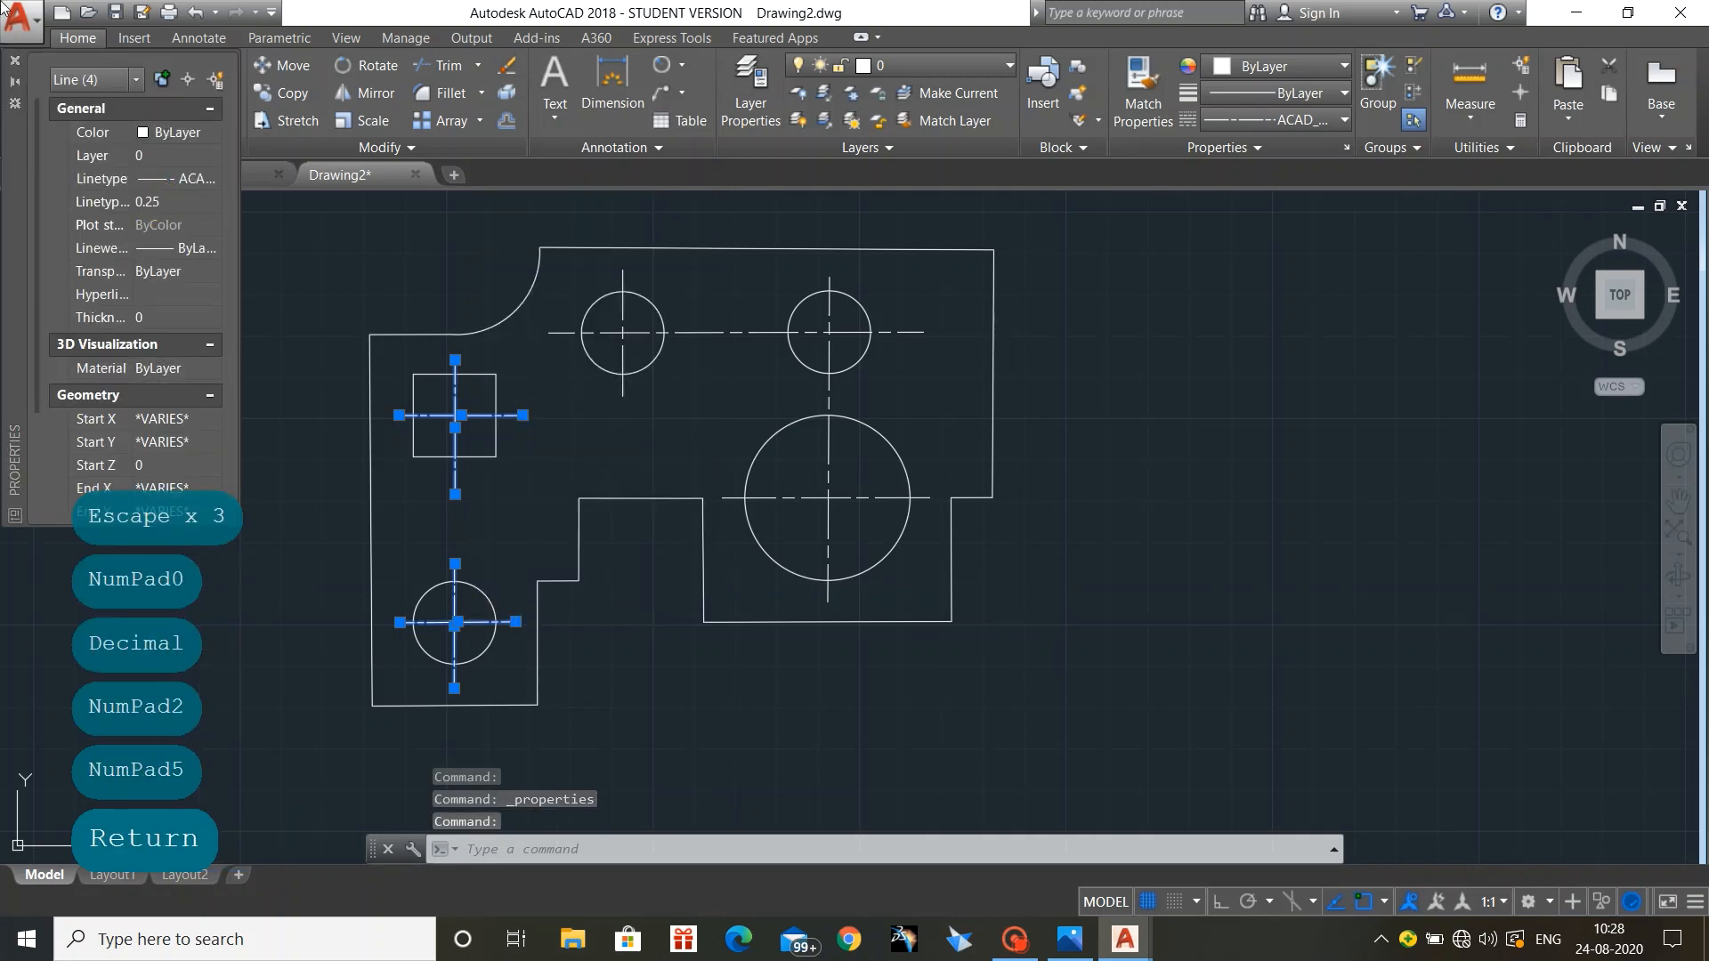
{"action": "left_click", "coordinate": [20, 65]}
{"action": "left_click", "coordinate": [292, 396]}
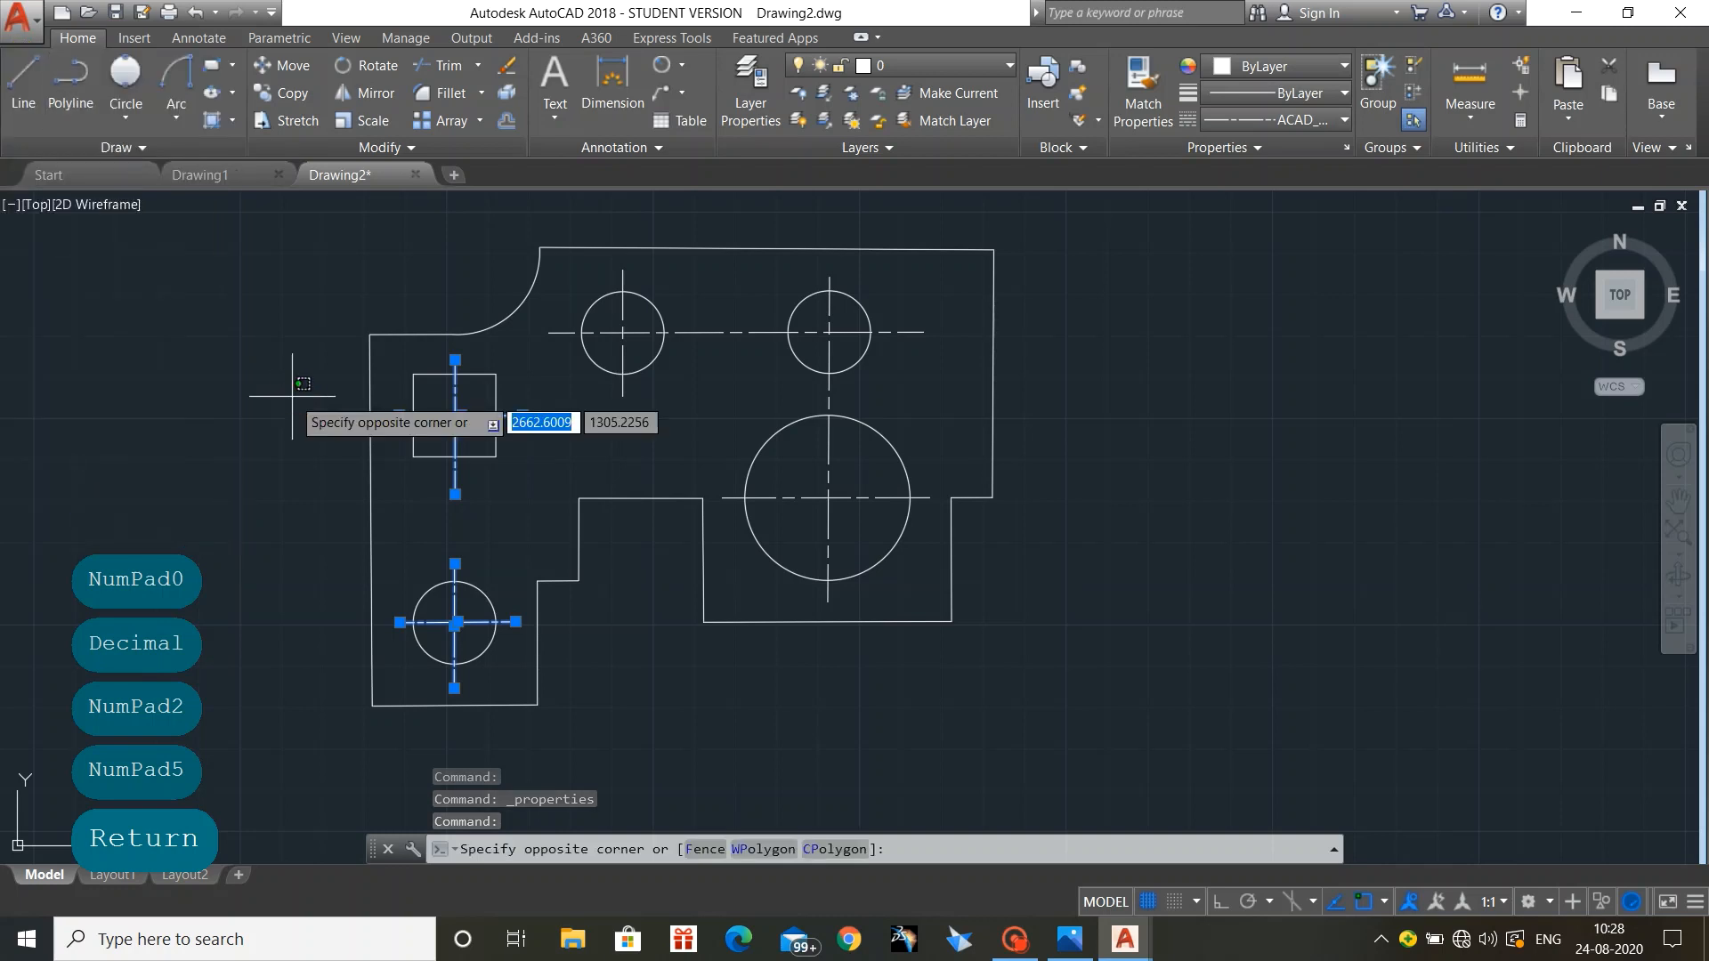
{"action": "key", "text": "Escape"}
{"action": "key", "text": "Escape"}
Step: Dimension the bottom edge of the plate's lower-left leg, placing the dimension line below it
{"action": "scroll", "coordinate": [569, 487], "scroll_direction": "down", "scroll_amount": 2}
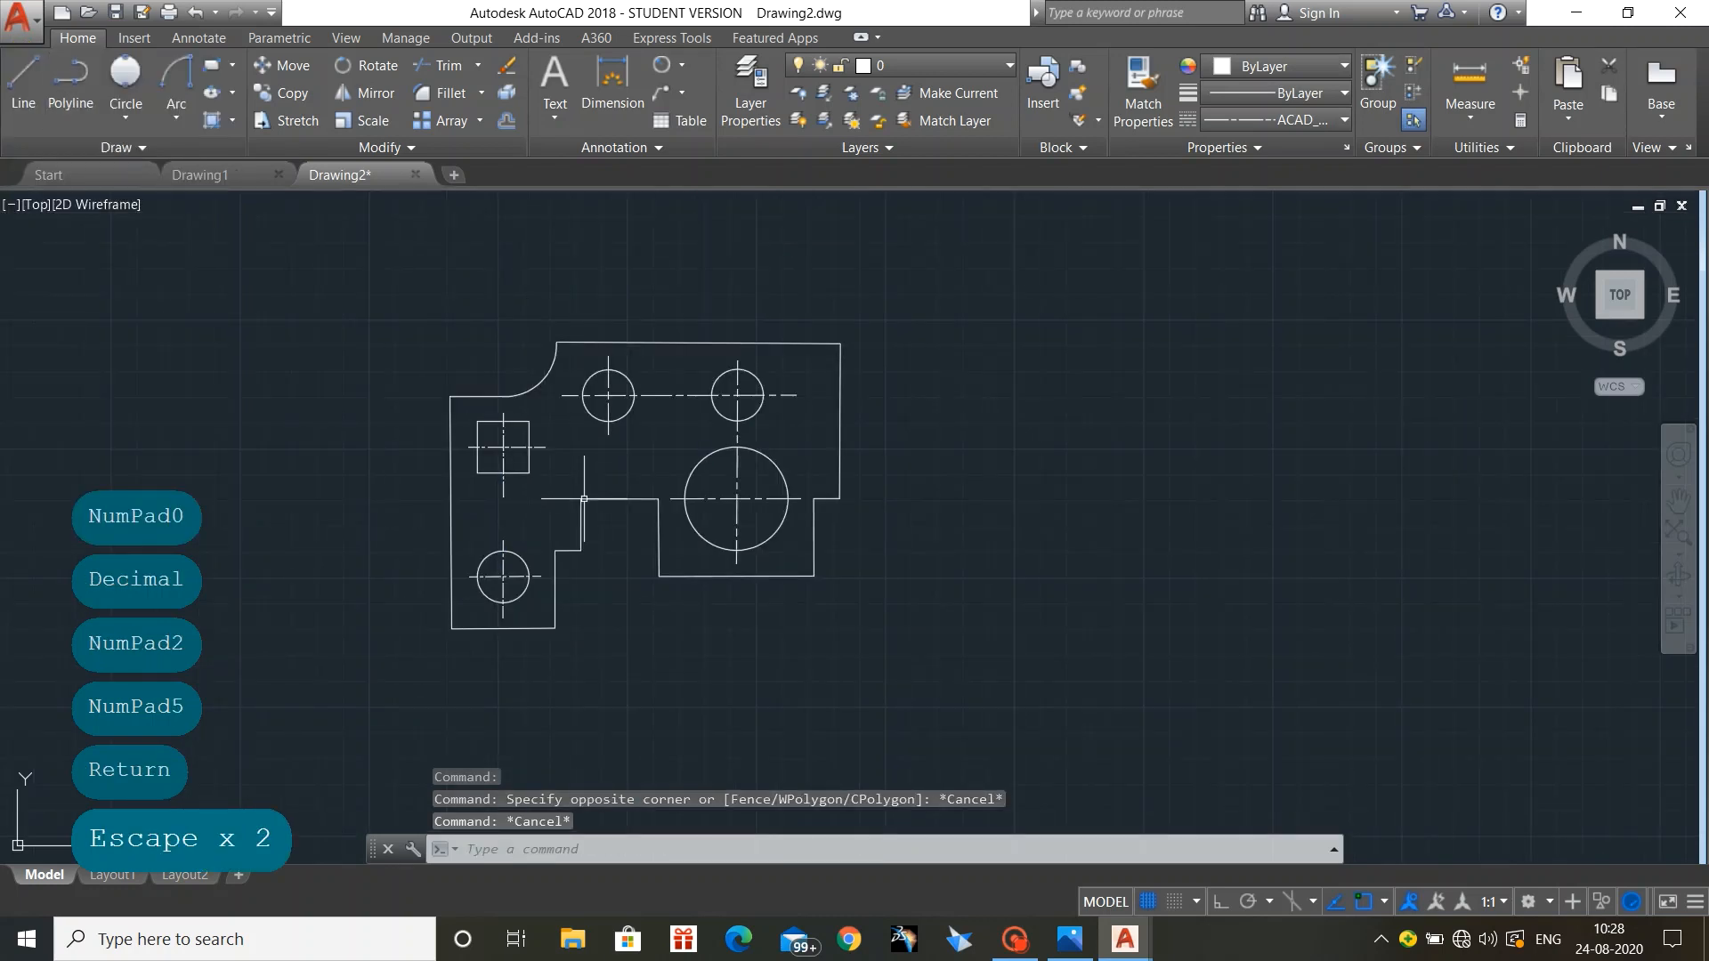
{"action": "middle_click_drag", "start_coordinate": [965, 476], "coordinate": [1080, 485]}
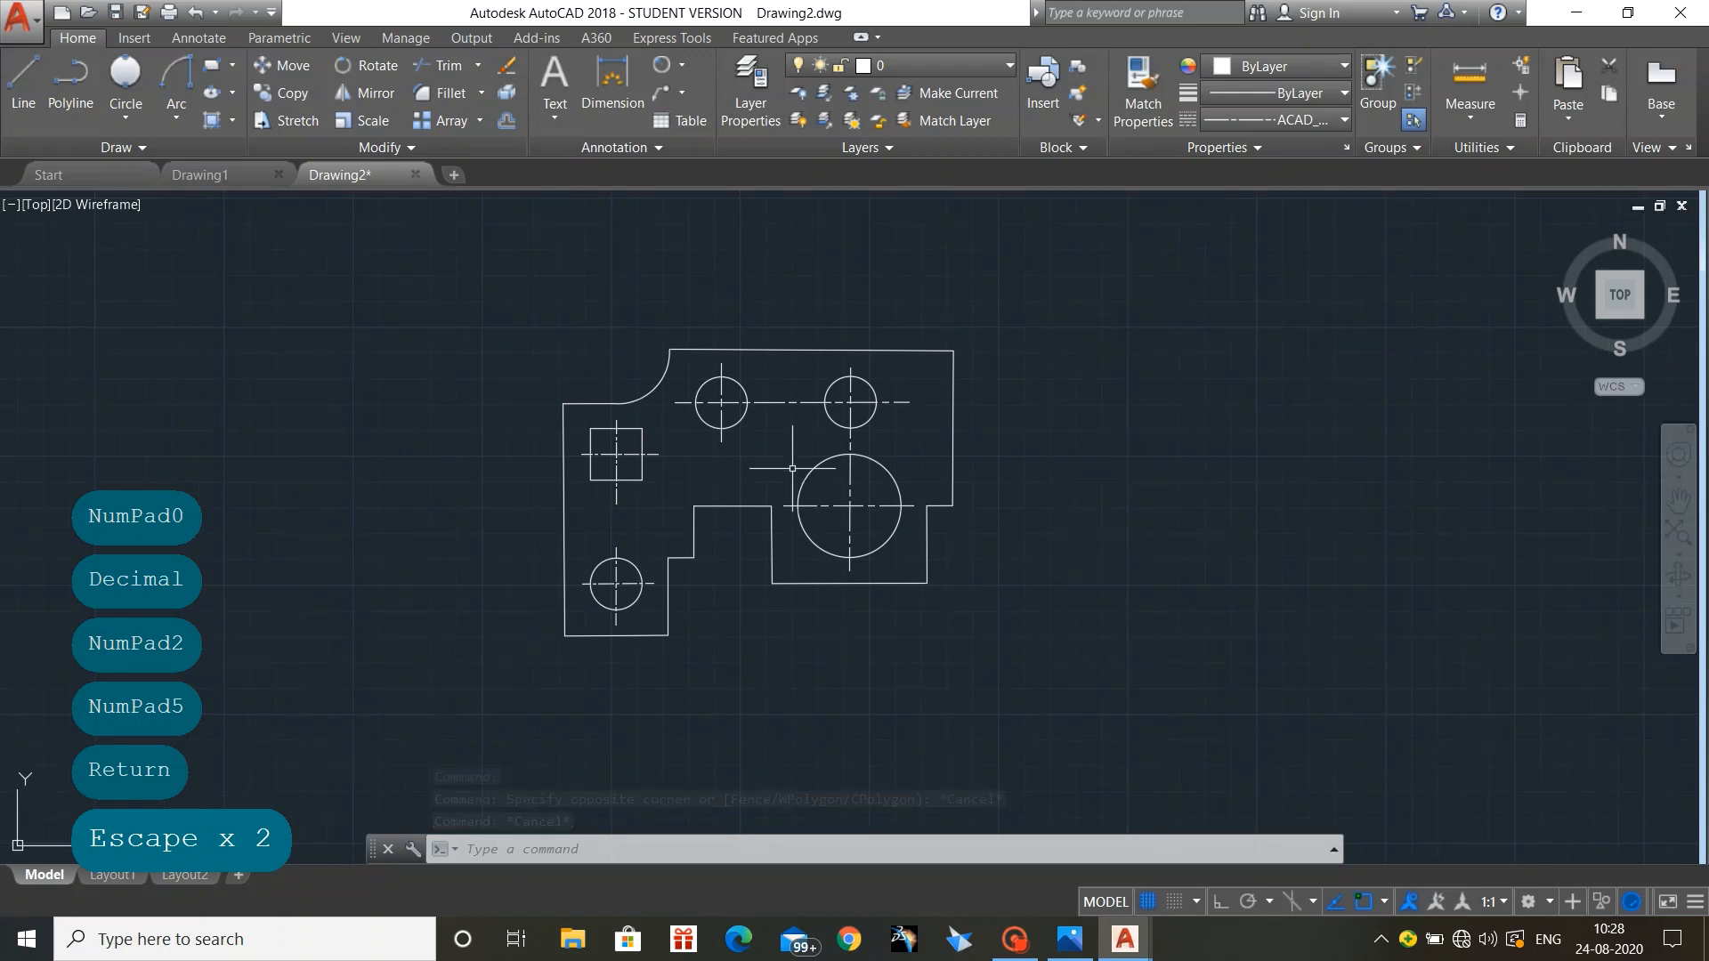
{"action": "left_click", "coordinate": [612, 84]}
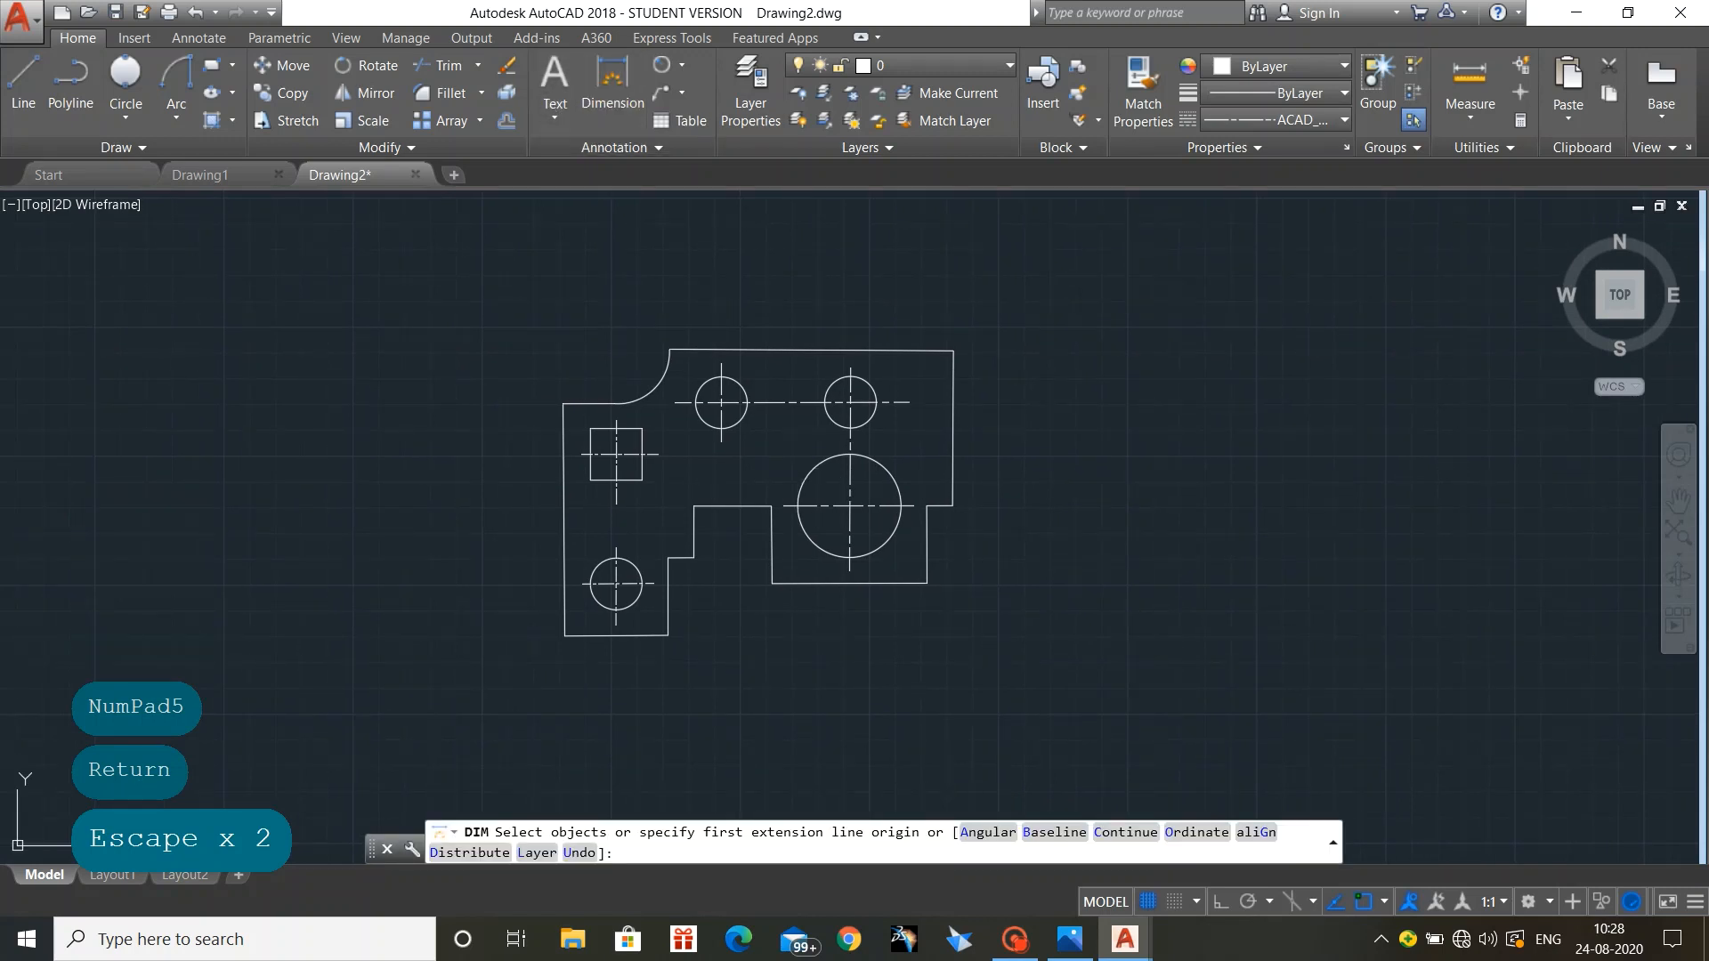
{"action": "left_click", "coordinate": [564, 636]}
{"action": "left_click", "coordinate": [667, 636]}
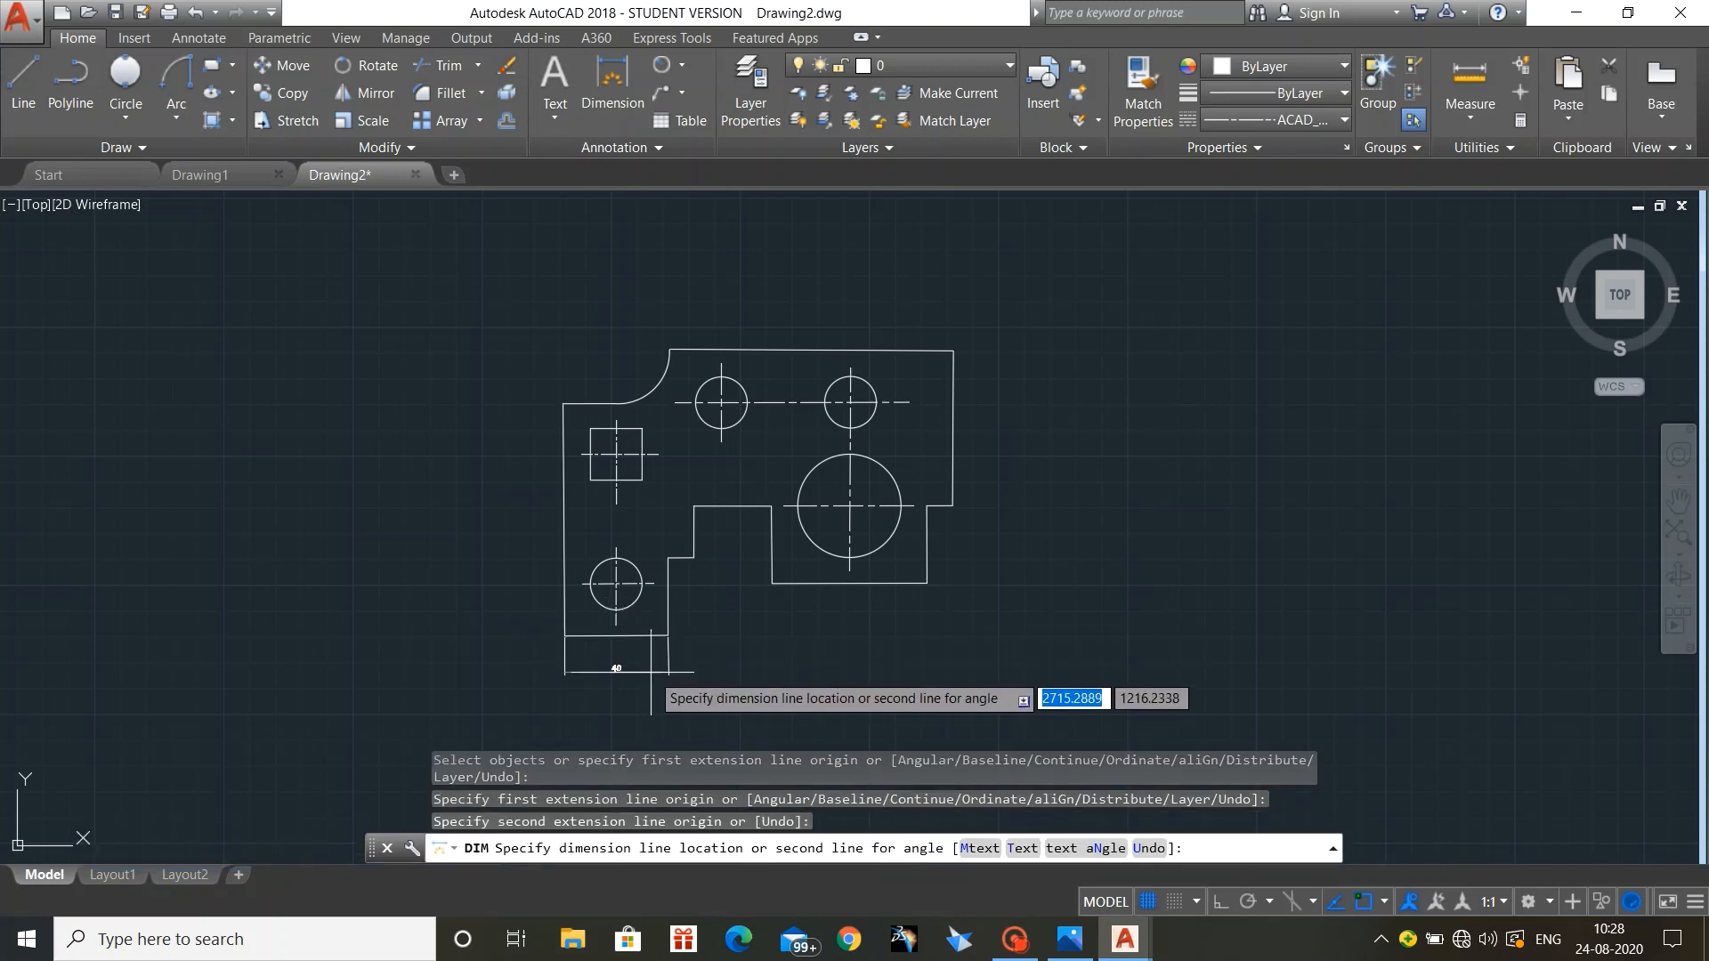
{"action": "left_click", "coordinate": [650, 672]}
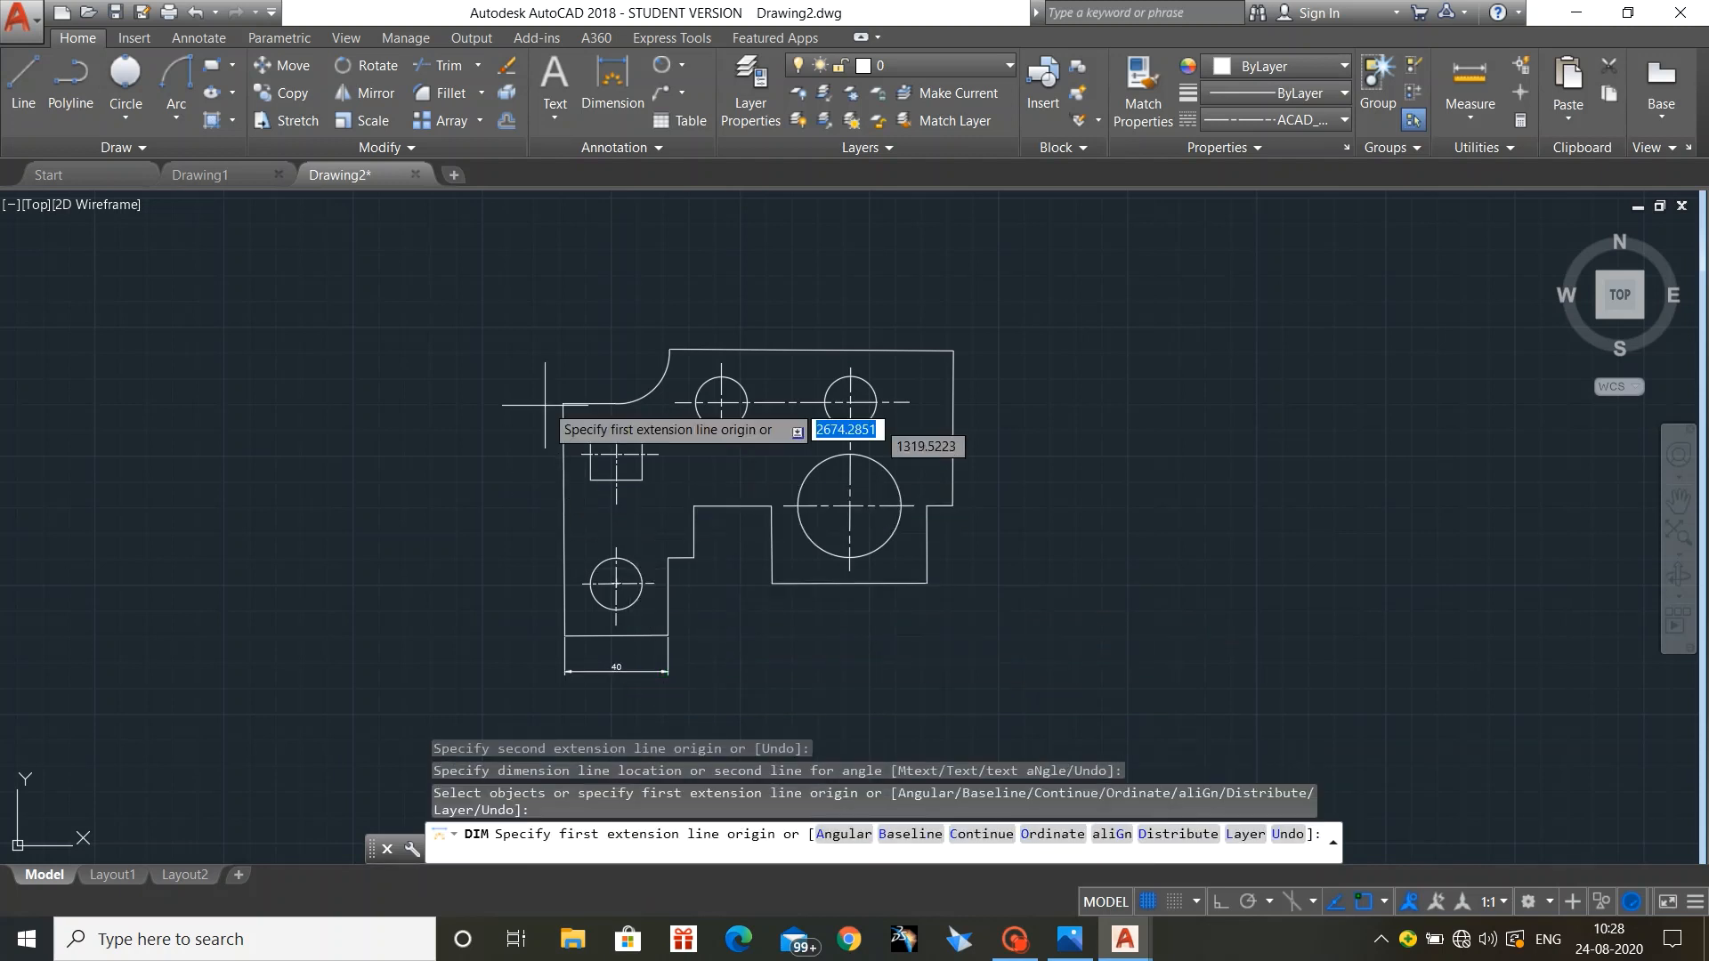
Step: Set the current linetype to ByLayer and cancel the dimension started at the plate's upper-right corner
{"action": "left_click", "coordinate": [606, 75]}
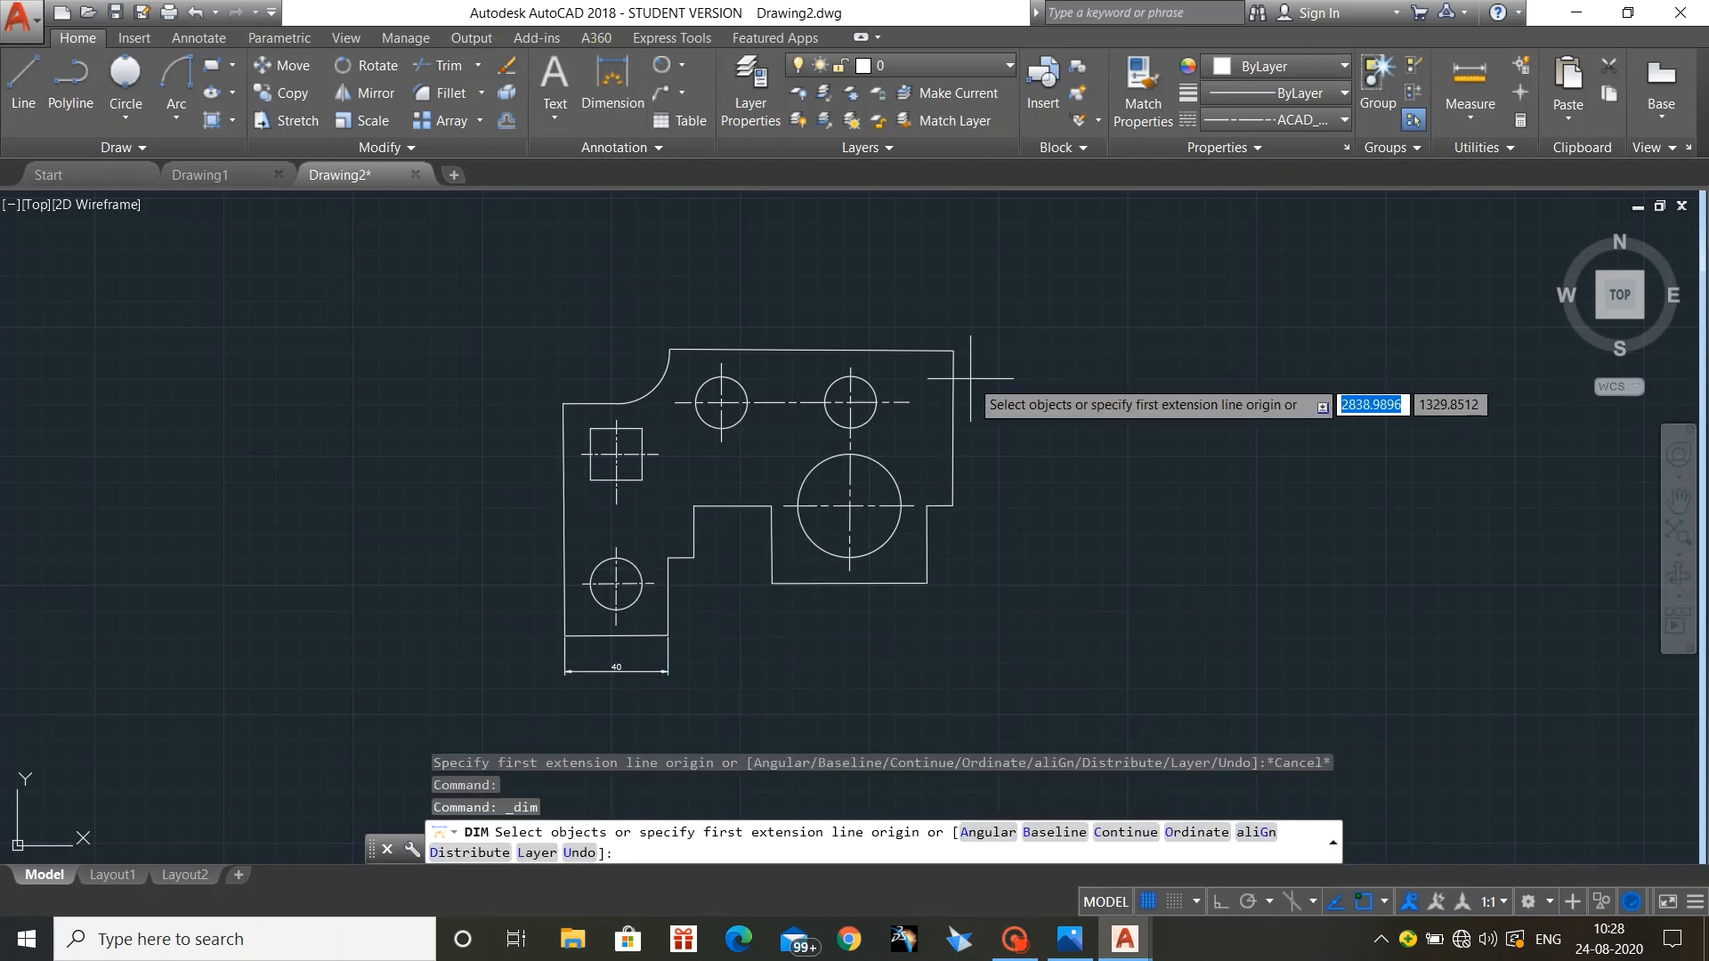
{"action": "left_click", "coordinate": [953, 351]}
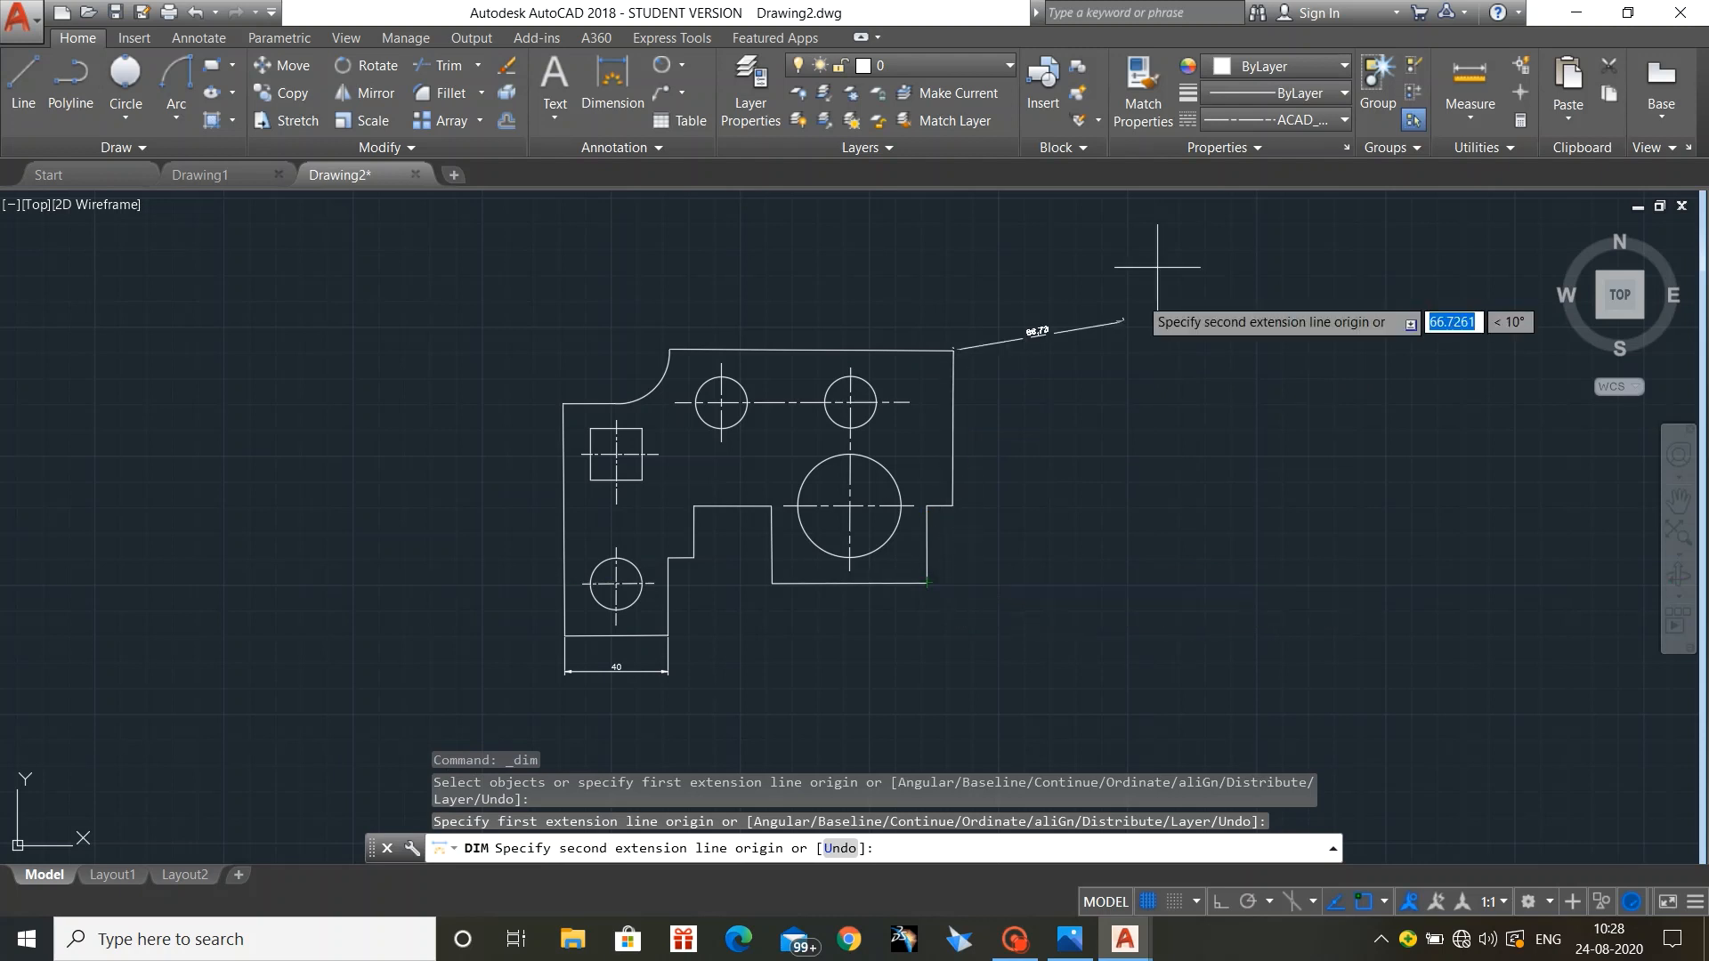
{"action": "left_click", "coordinate": [1275, 126]}
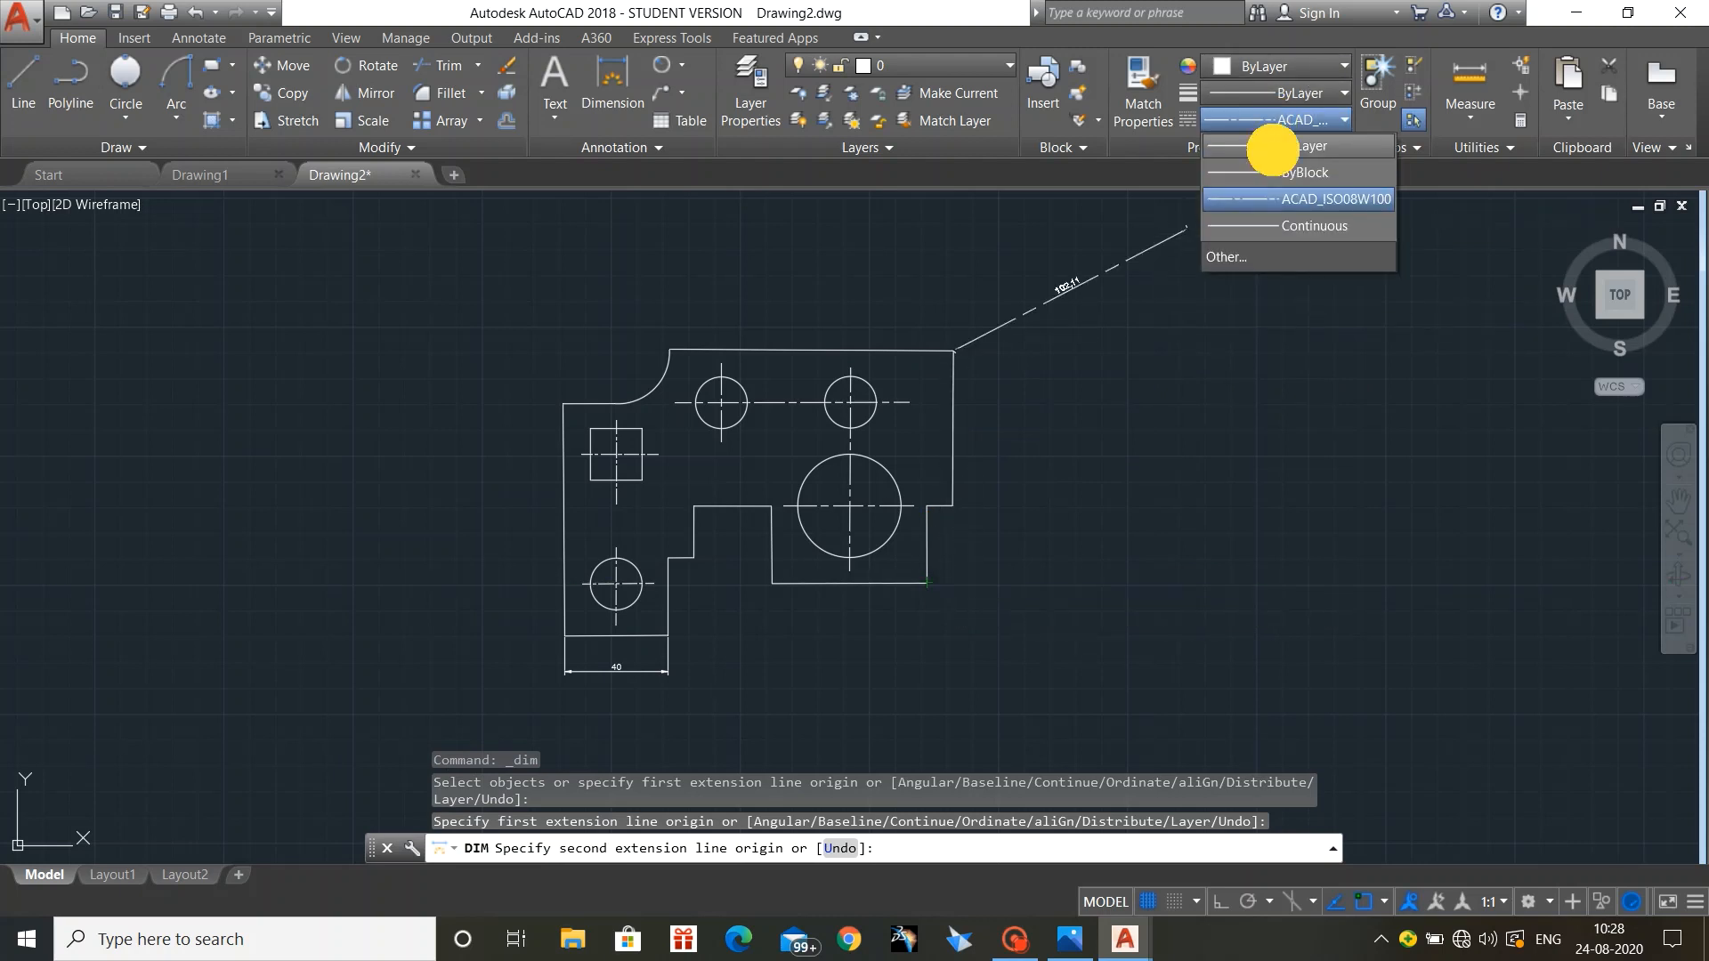
{"action": "left_click", "coordinate": [1270, 141]}
{"action": "key", "text": "Escape"}
{"action": "key", "text": "Escape"}
{"action": "key", "text": "Escape"}
{"action": "key", "text": "Escape"}
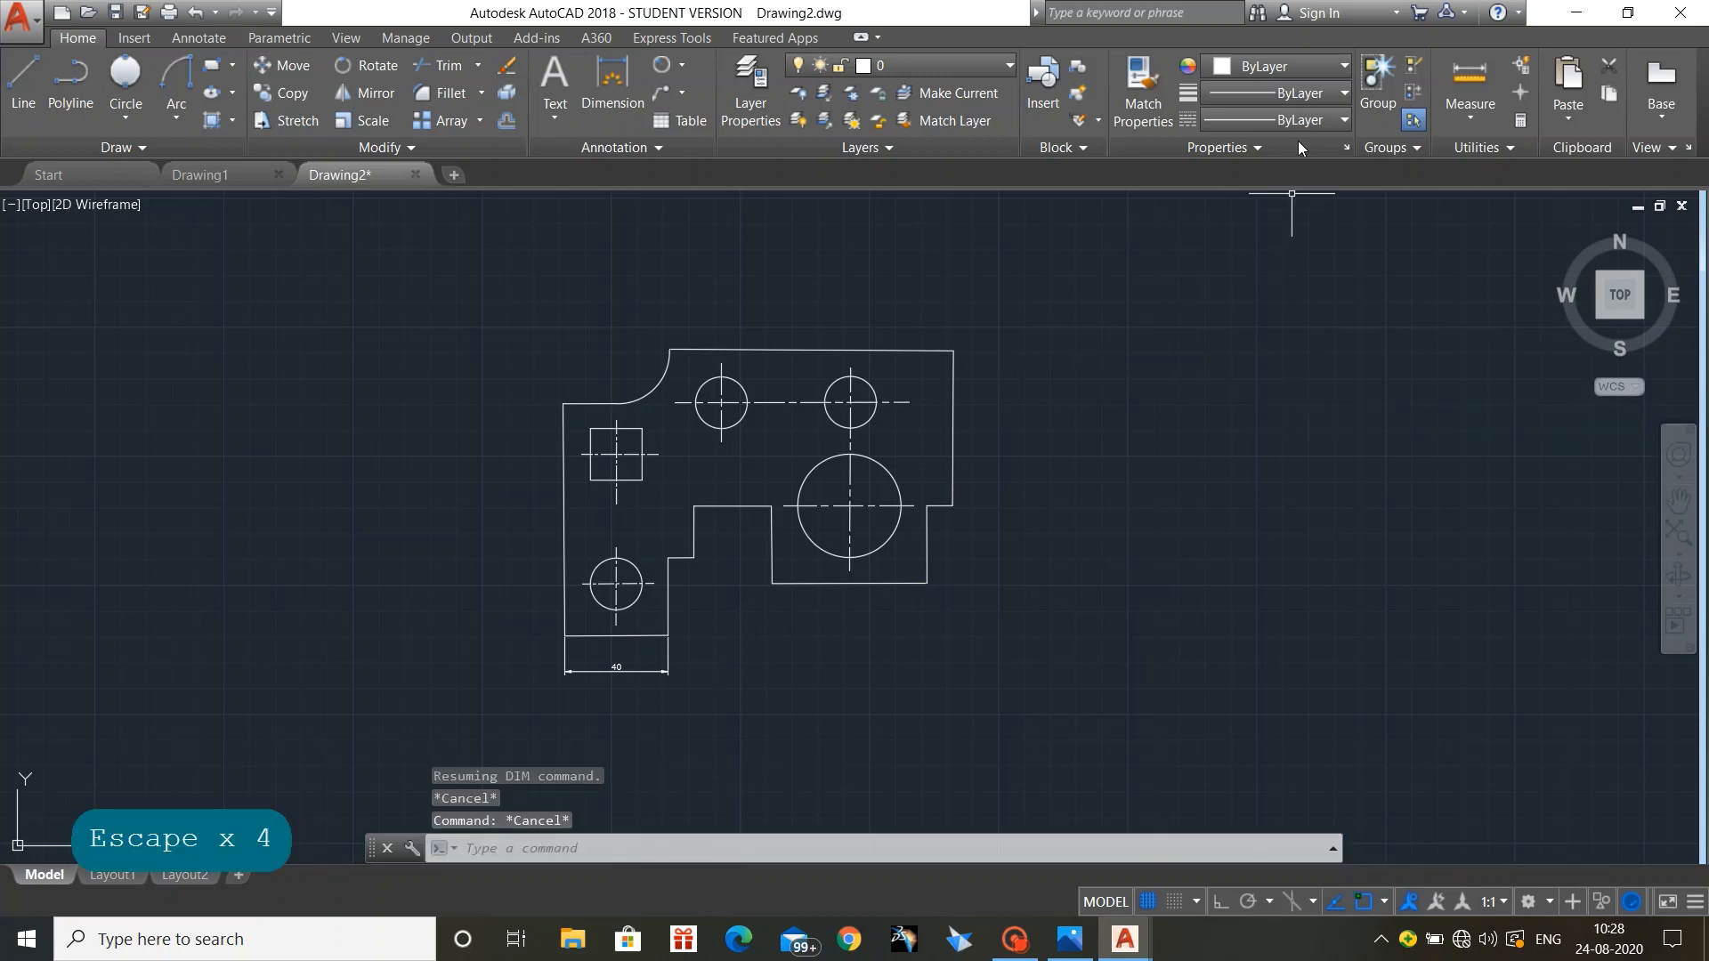
Step: Dimension the short vertical edge on the right side of the plate's lower-right tab, placing the dimension line to its right
{"action": "left_click", "coordinate": [602, 76]}
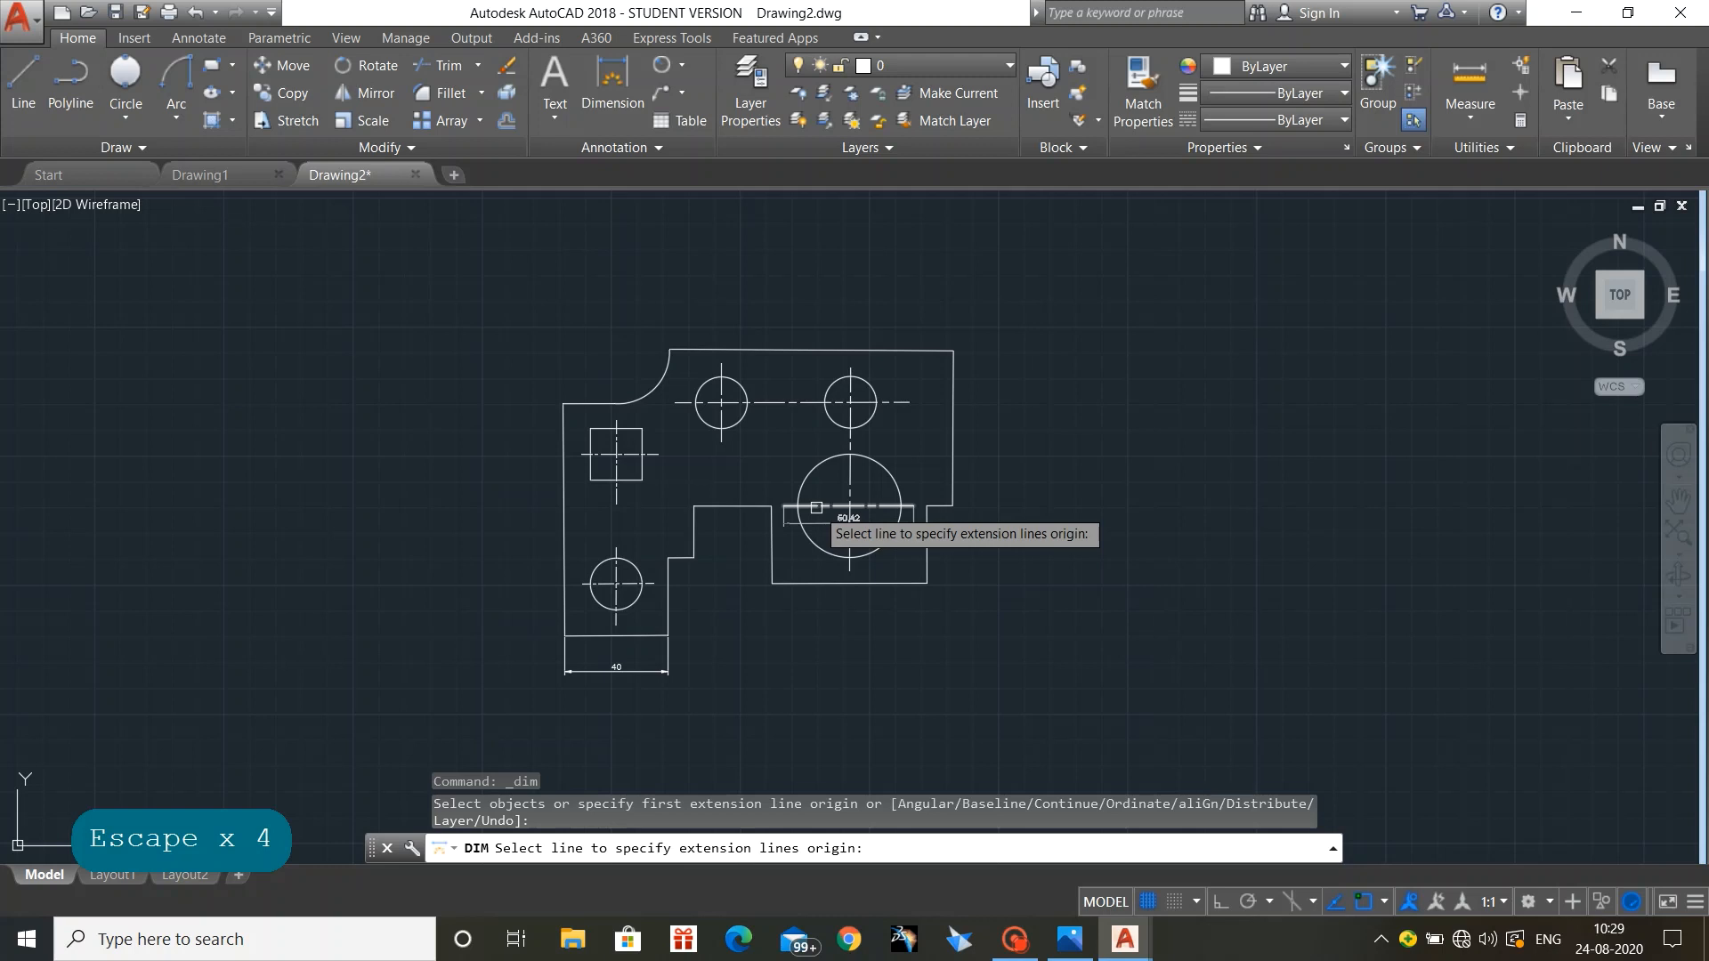
{"action": "left_click", "coordinate": [924, 507]}
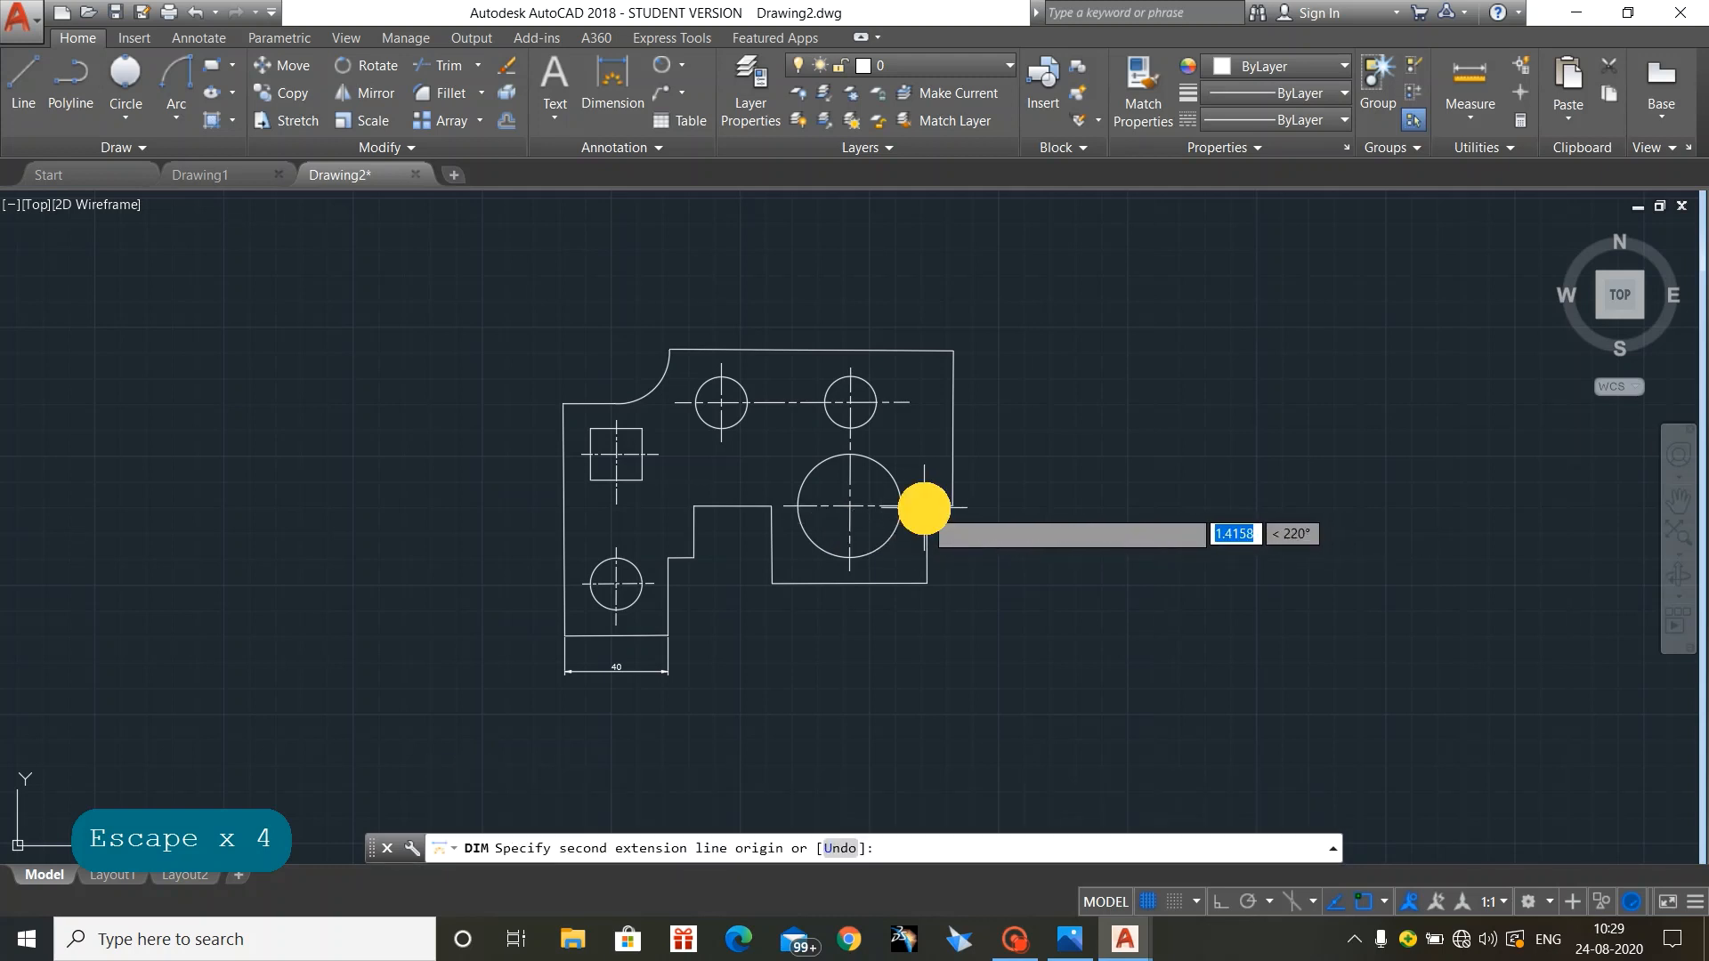
{"action": "left_click", "coordinate": [926, 583]}
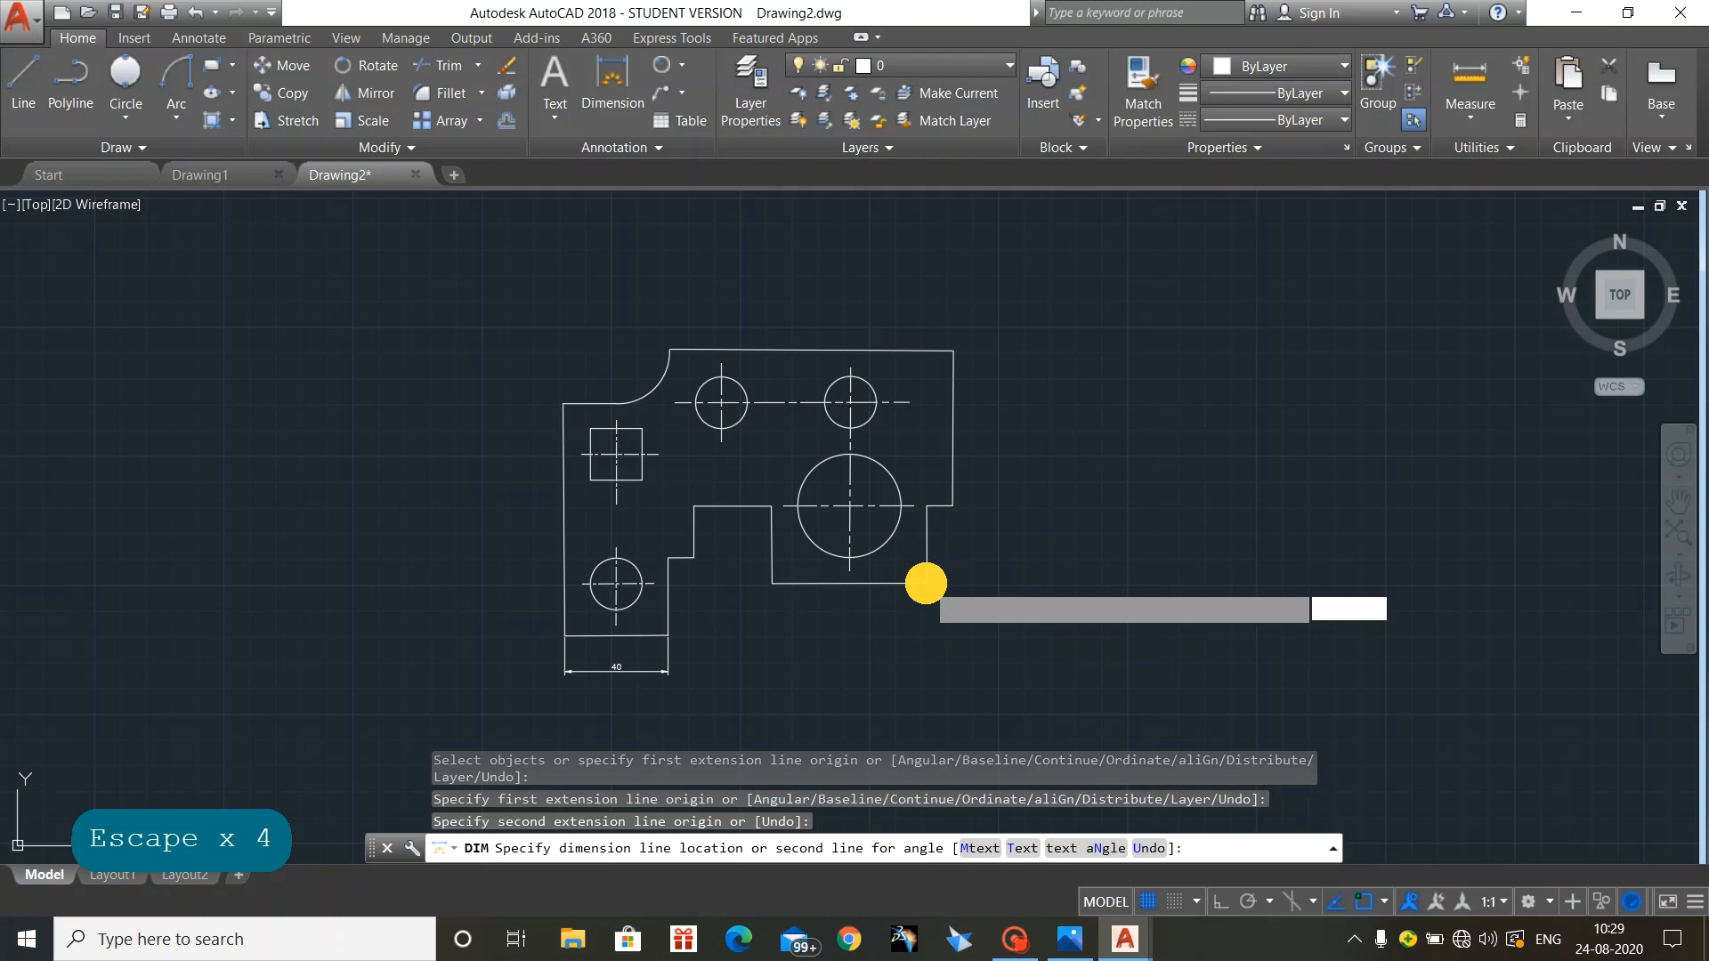
{"action": "left_click", "coordinate": [991, 578]}
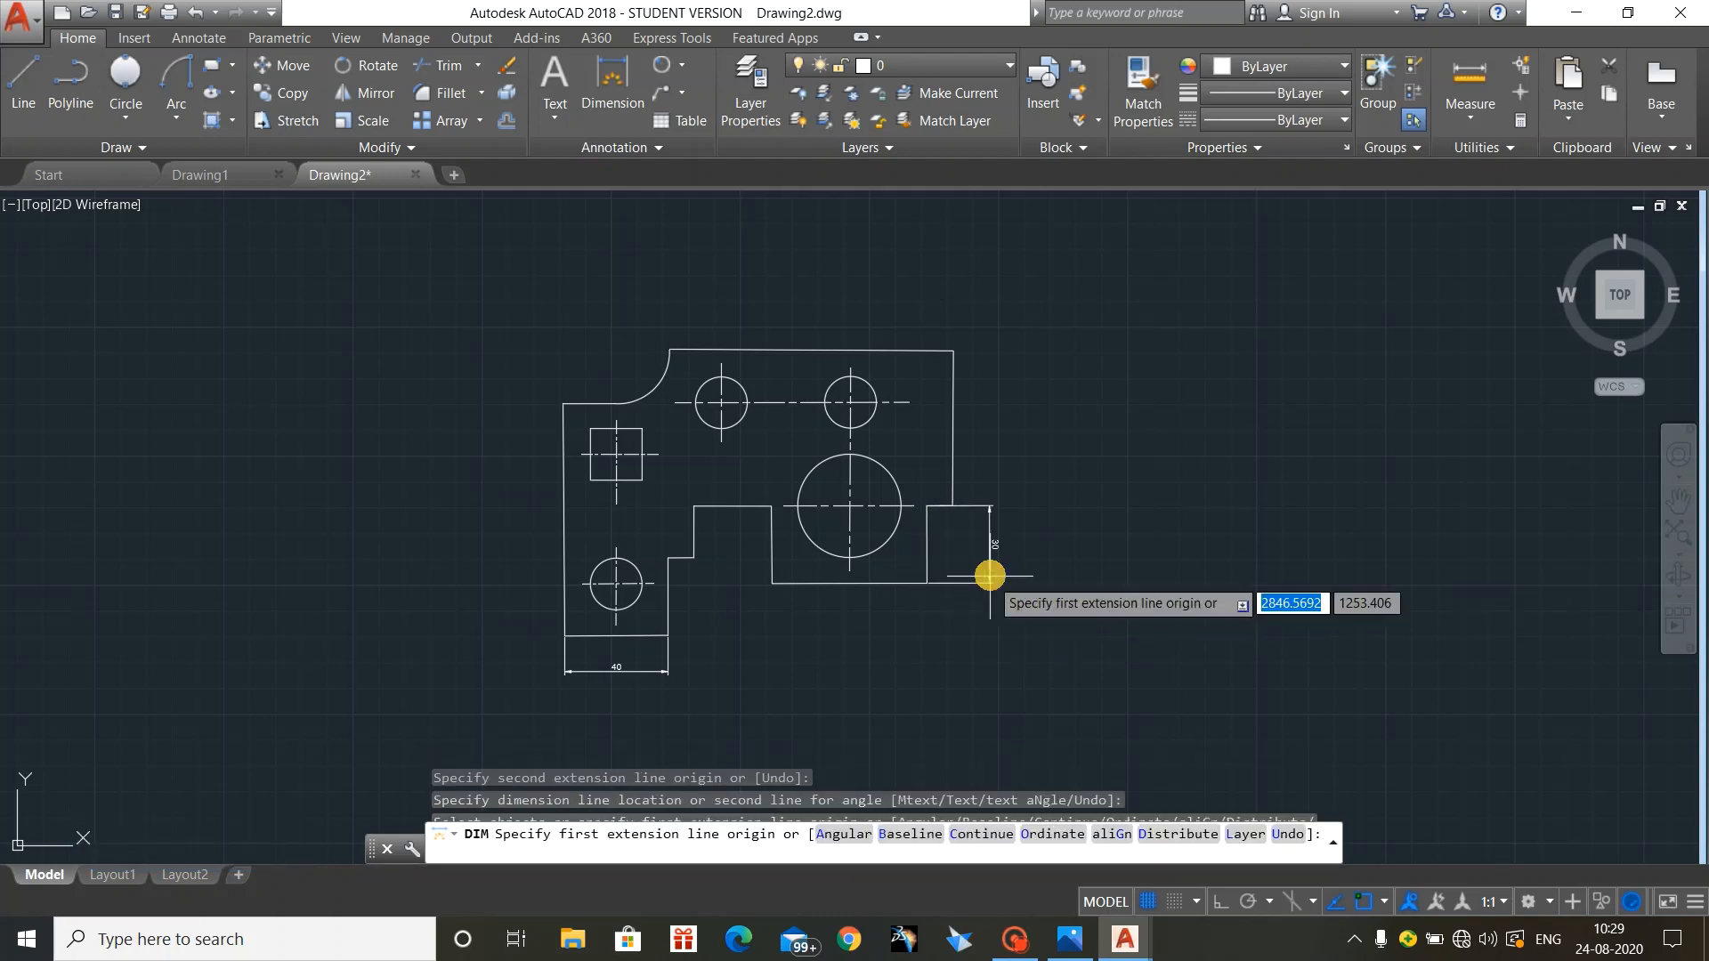
{"action": "key", "text": "Escape"}
Step: Dimension the vertical distance from the lower-right tab's bottom corner to the plate's top edge, placing the line outside the previous dimension
{"action": "left_click", "coordinate": [628, 68]}
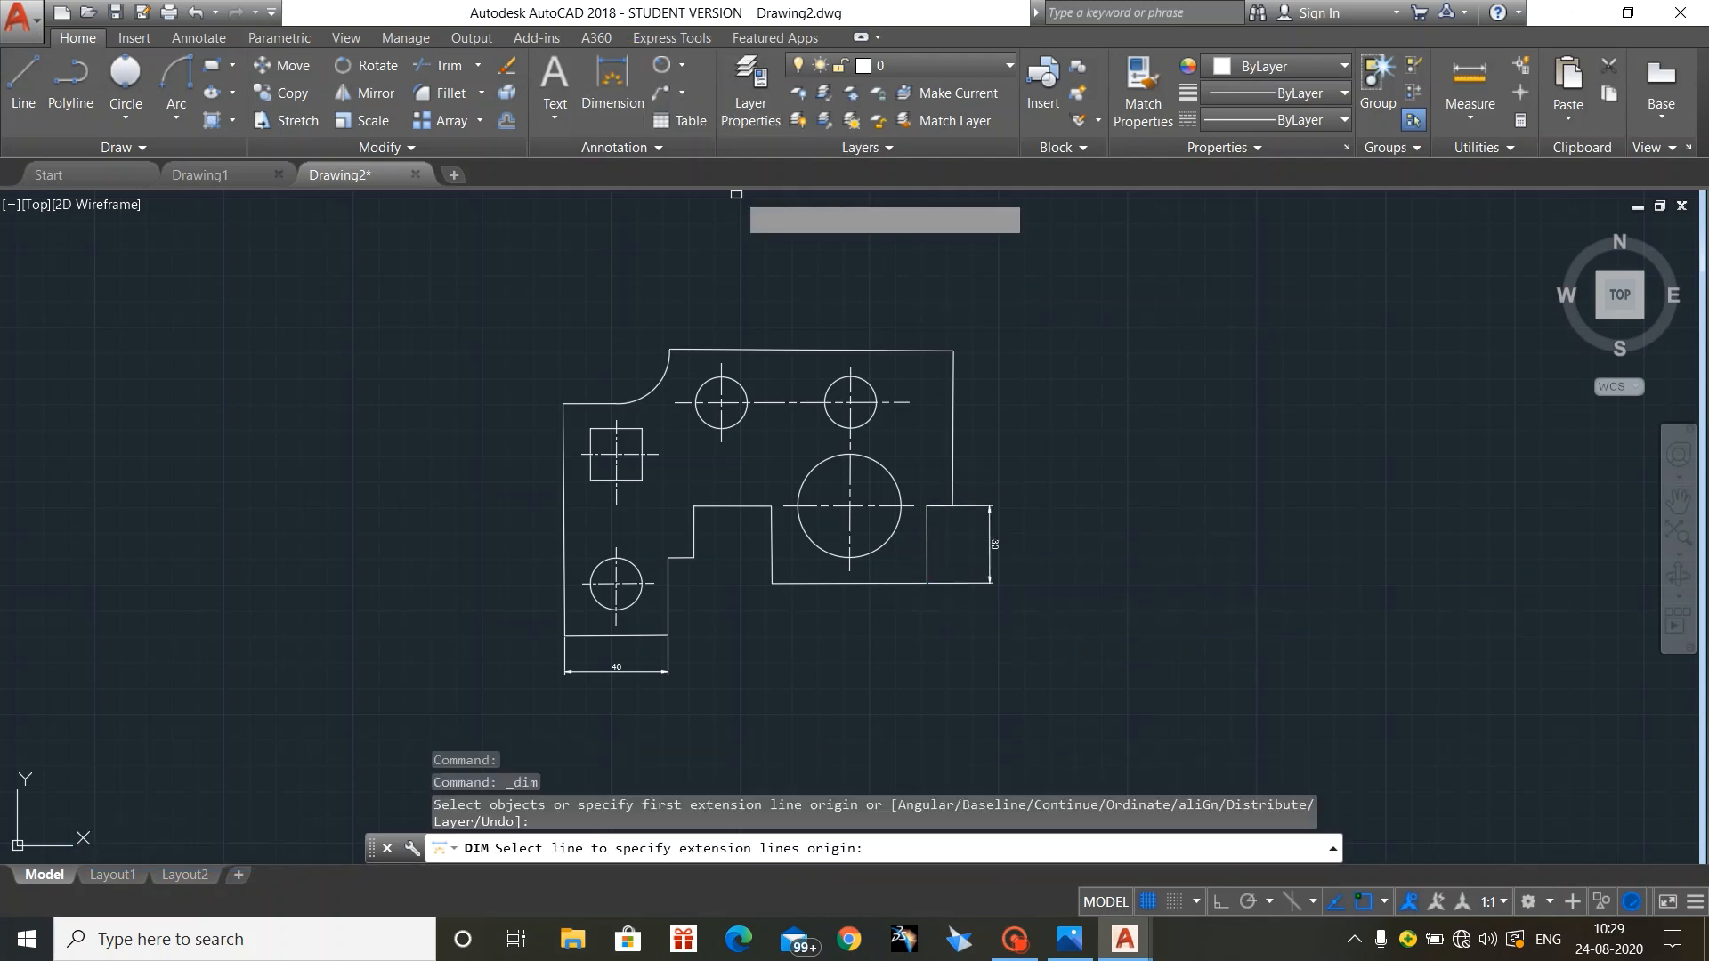
{"action": "left_click", "coordinate": [926, 582]}
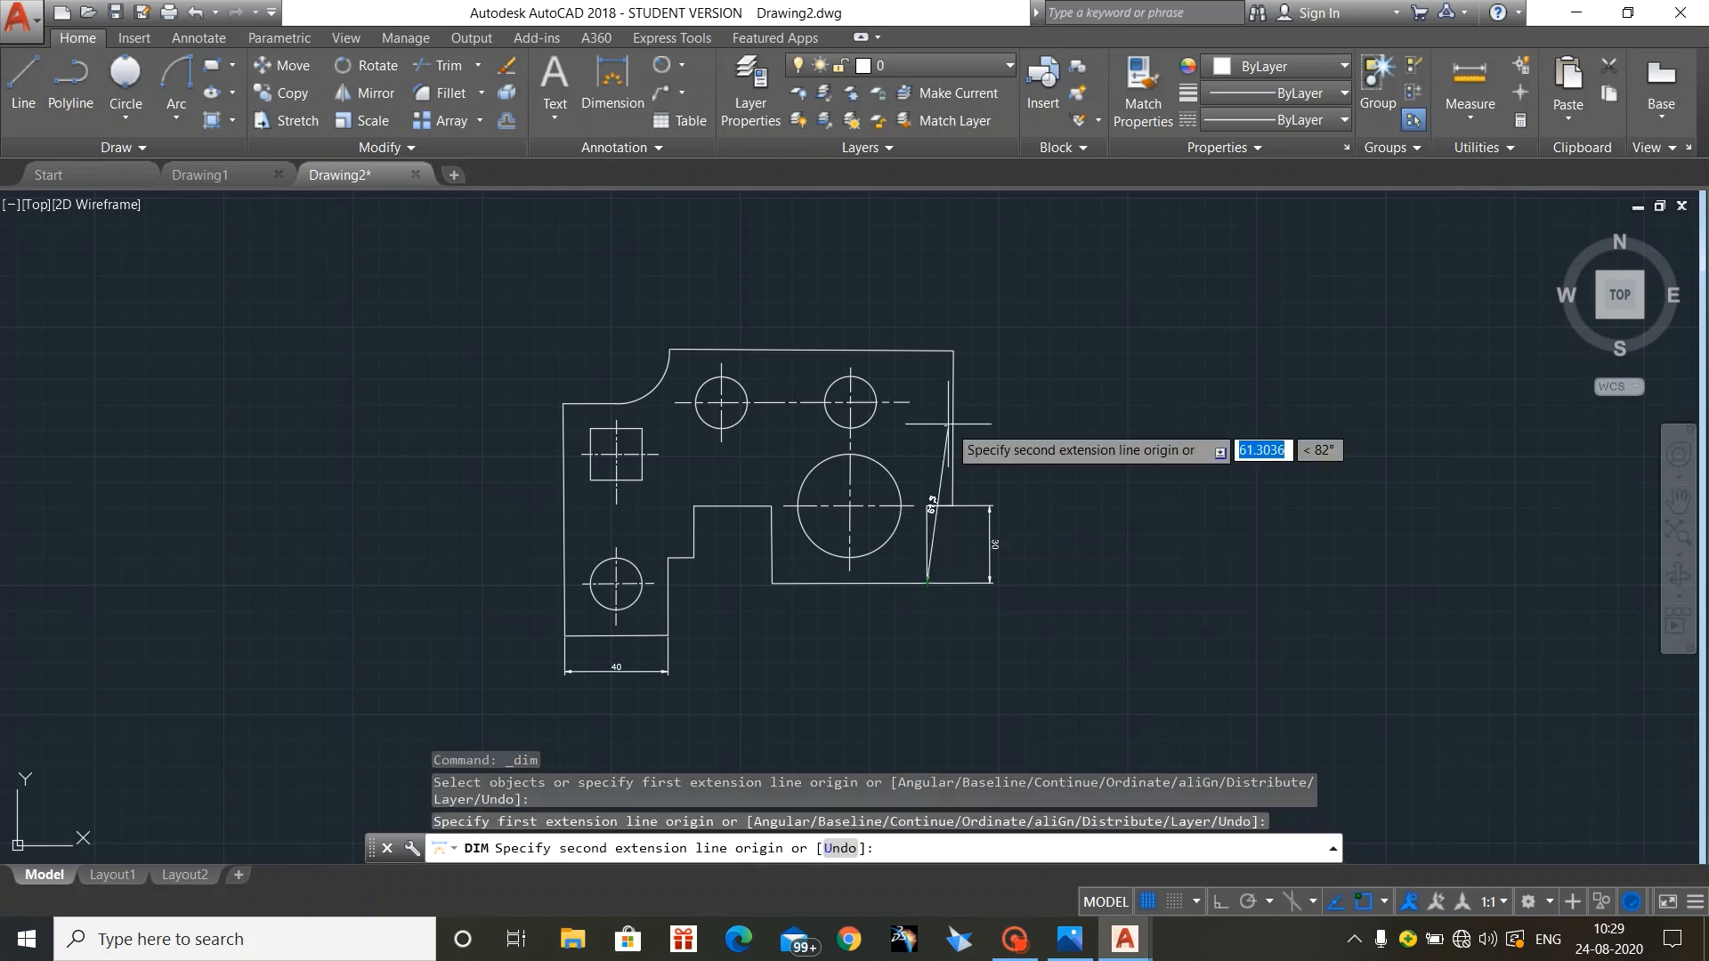
{"action": "left_click", "coordinate": [929, 347]}
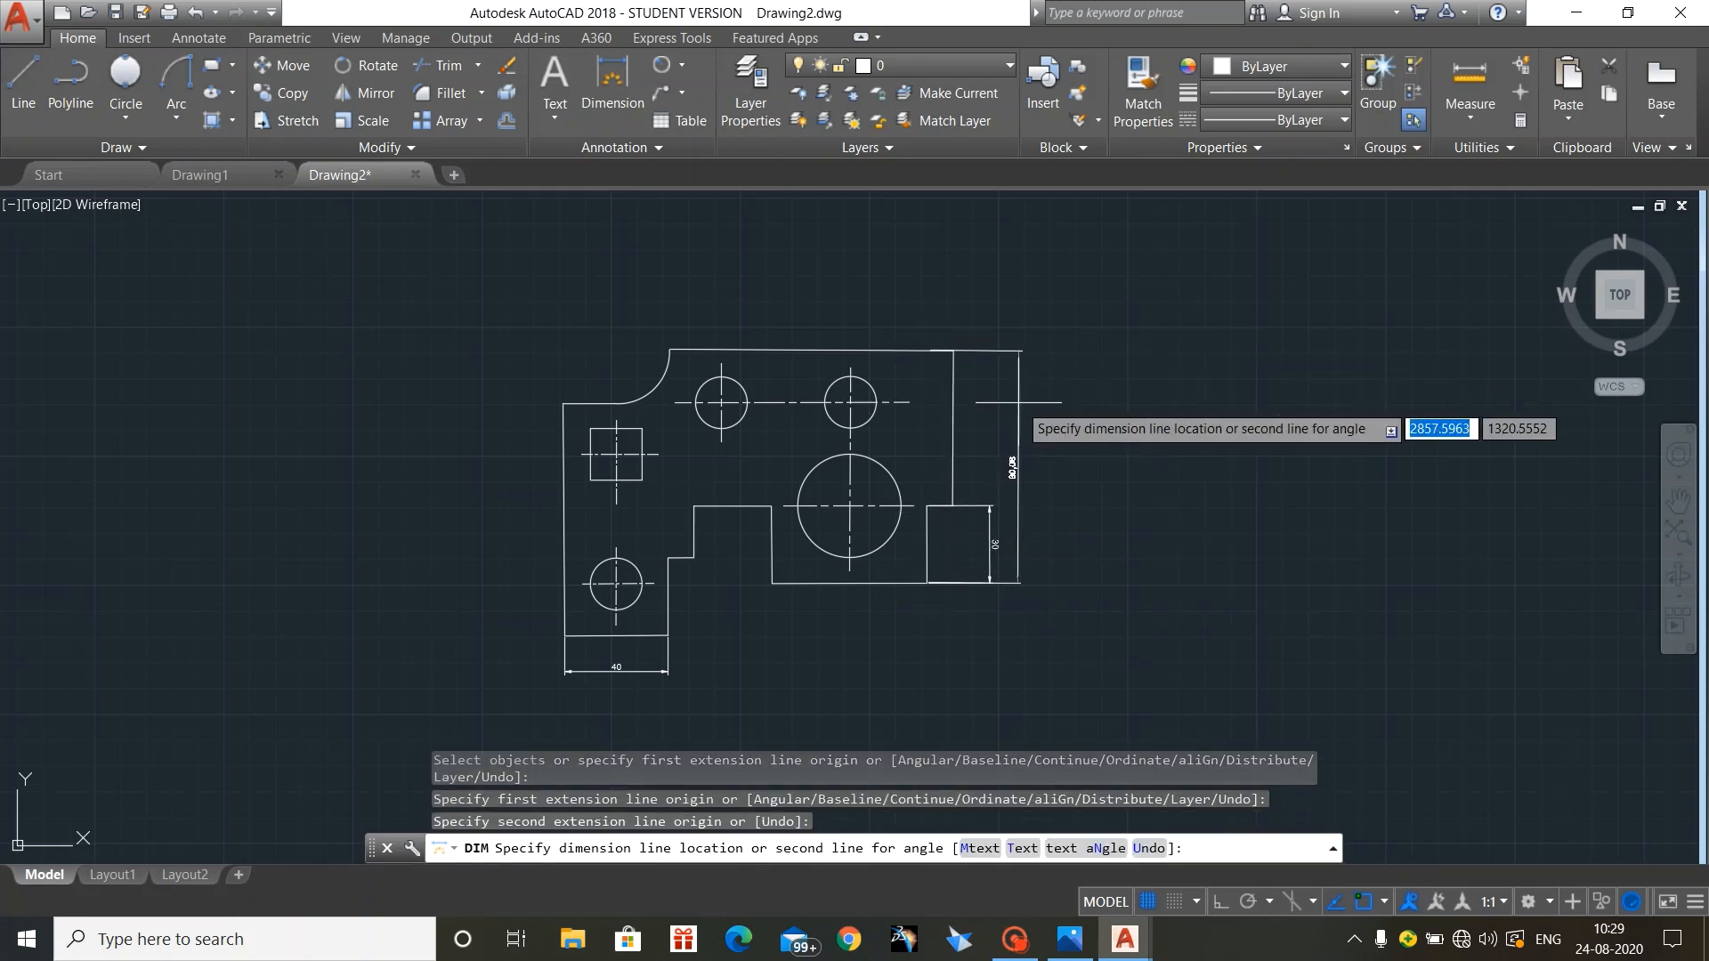
{"action": "left_click", "coordinate": [1013, 458]}
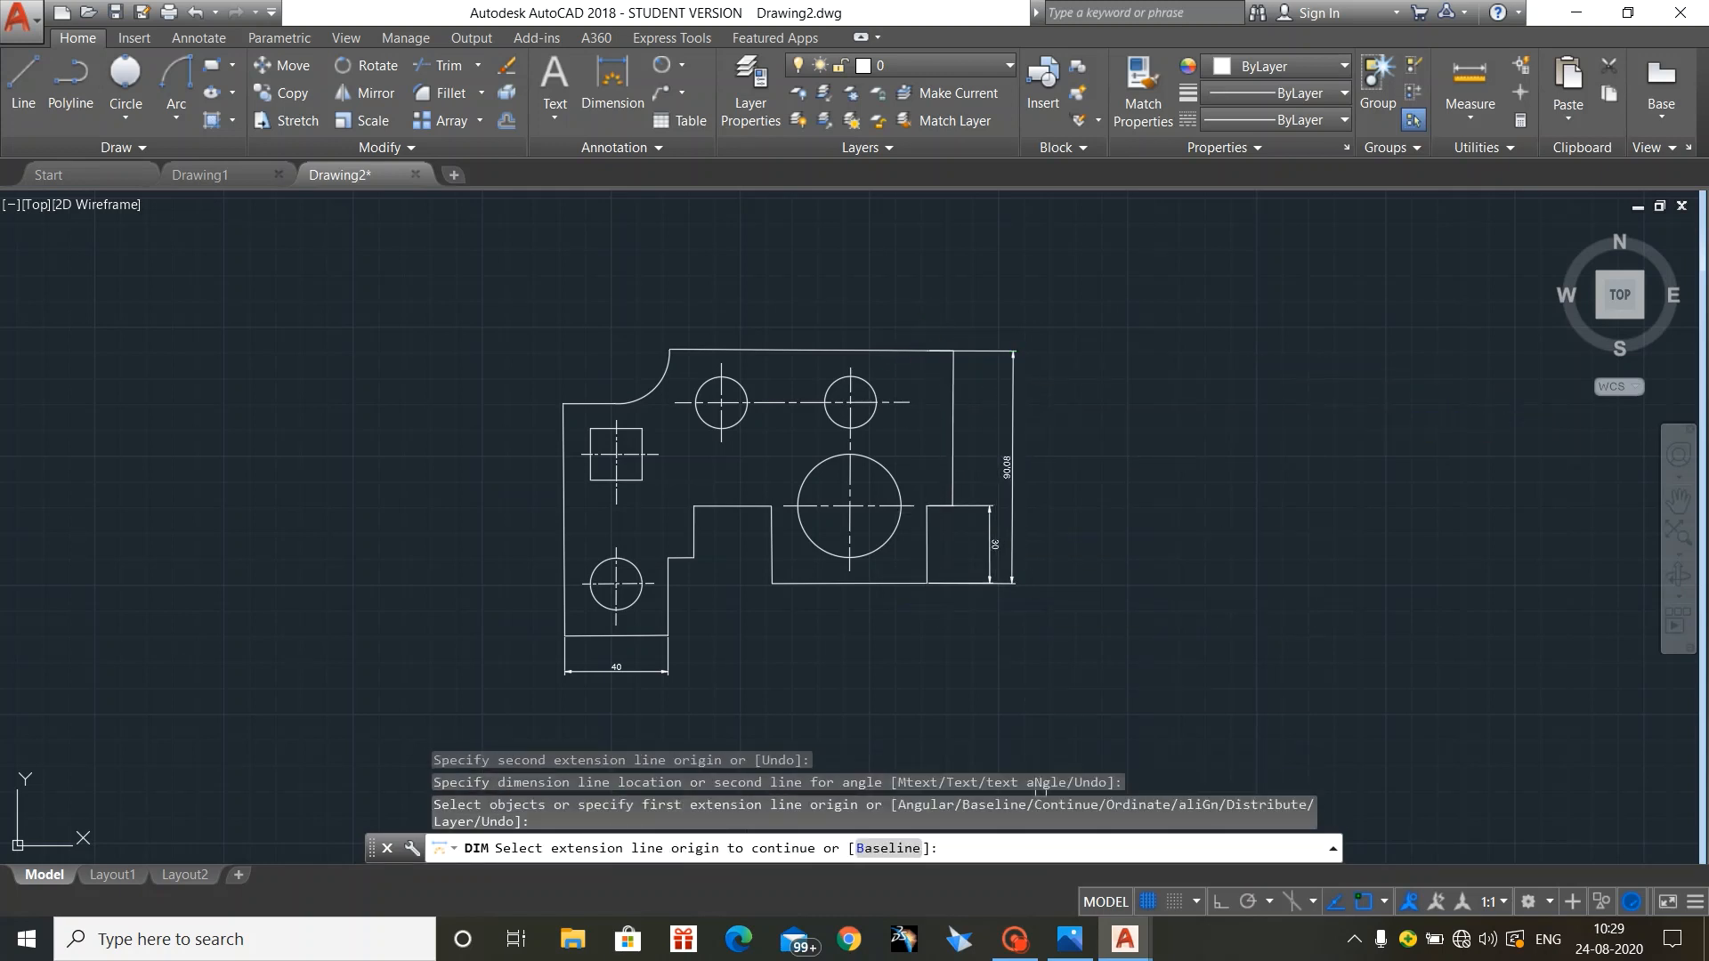
{"action": "left_click", "coordinate": [1022, 955]}
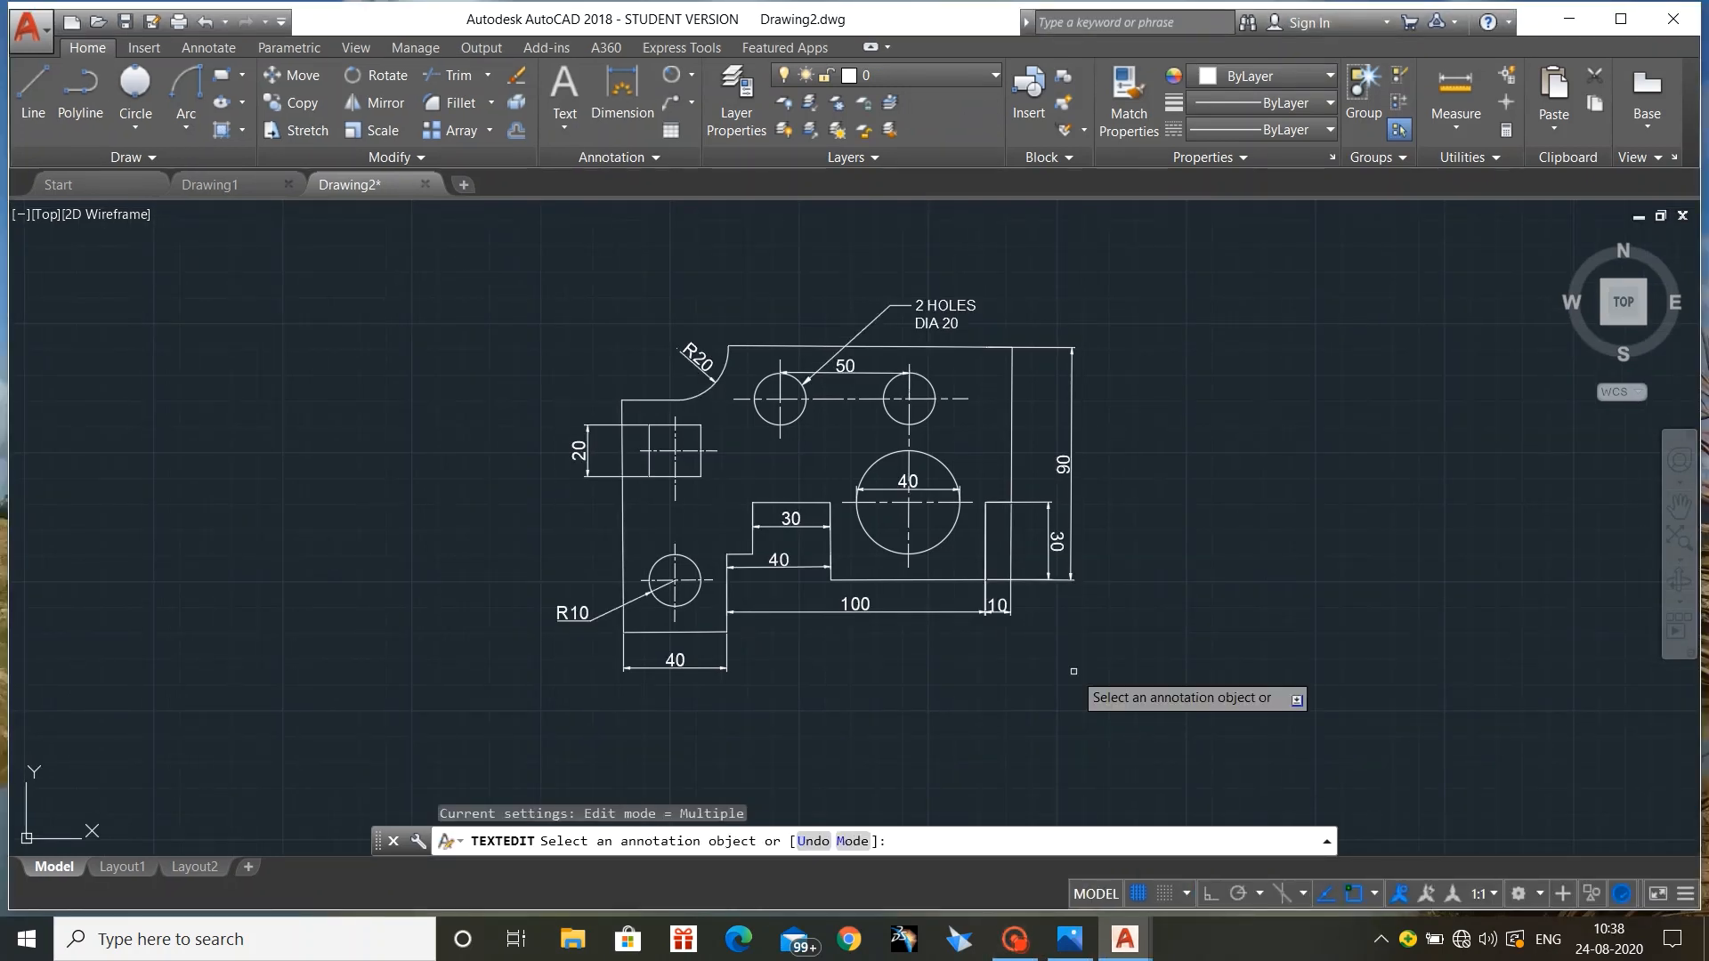
{"action": "key", "text": "Escape"}
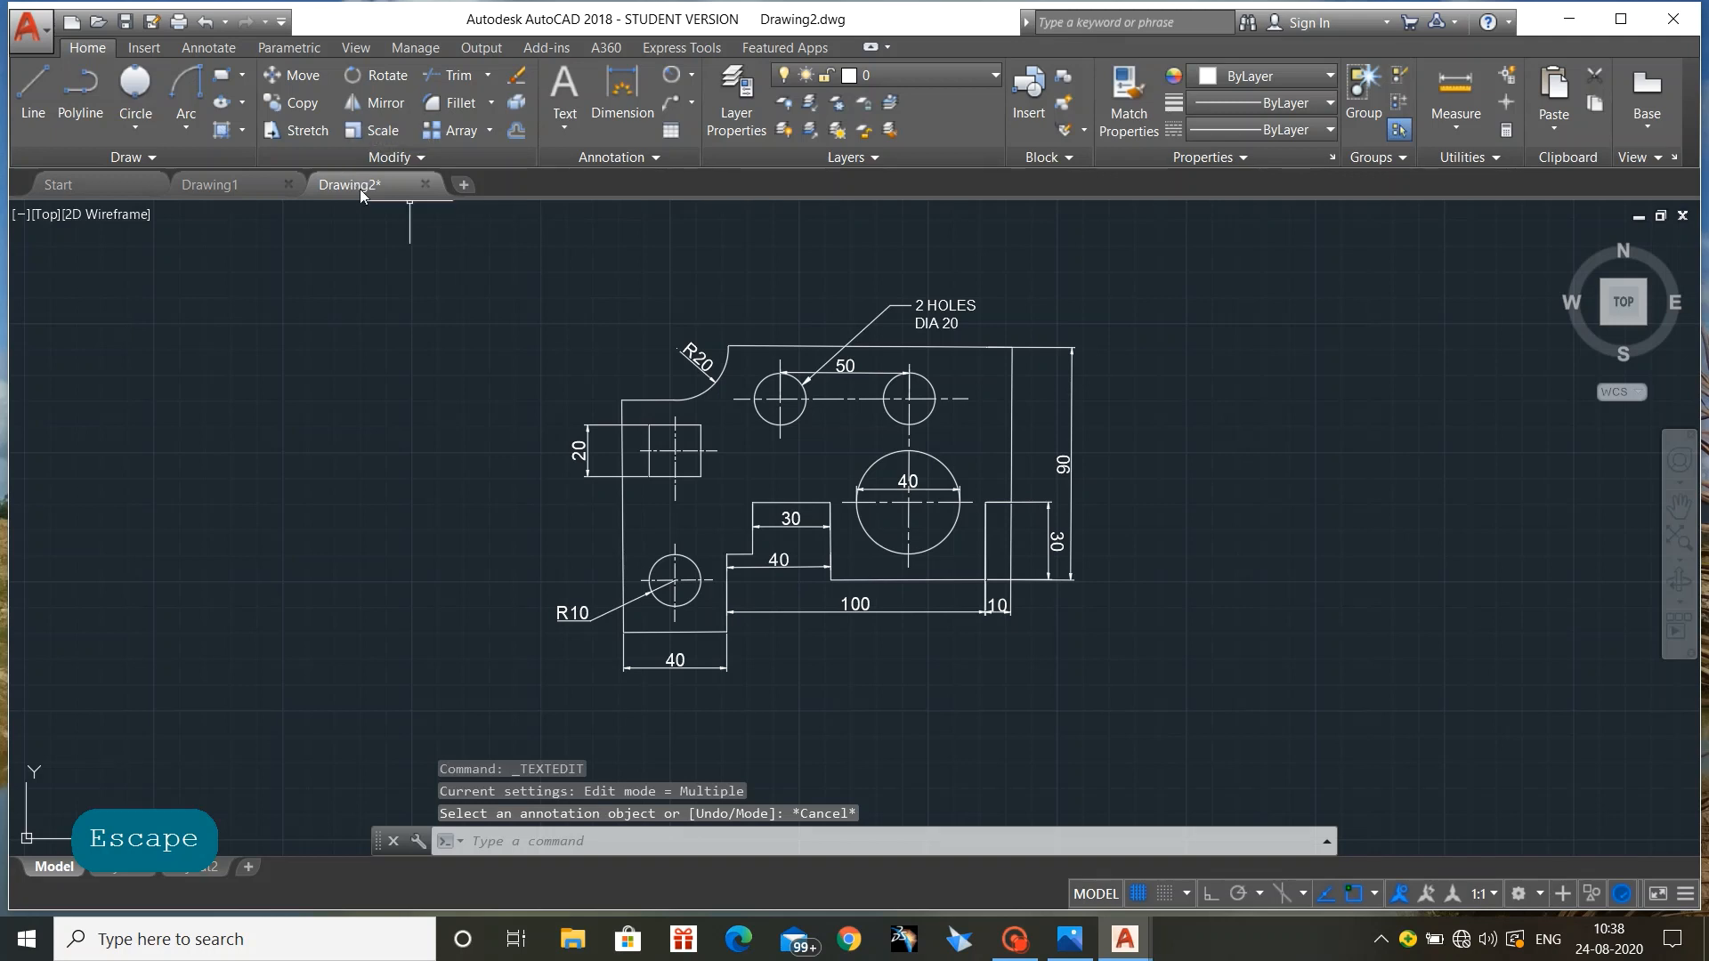
{"action": "left_click", "coordinate": [444, 276]}
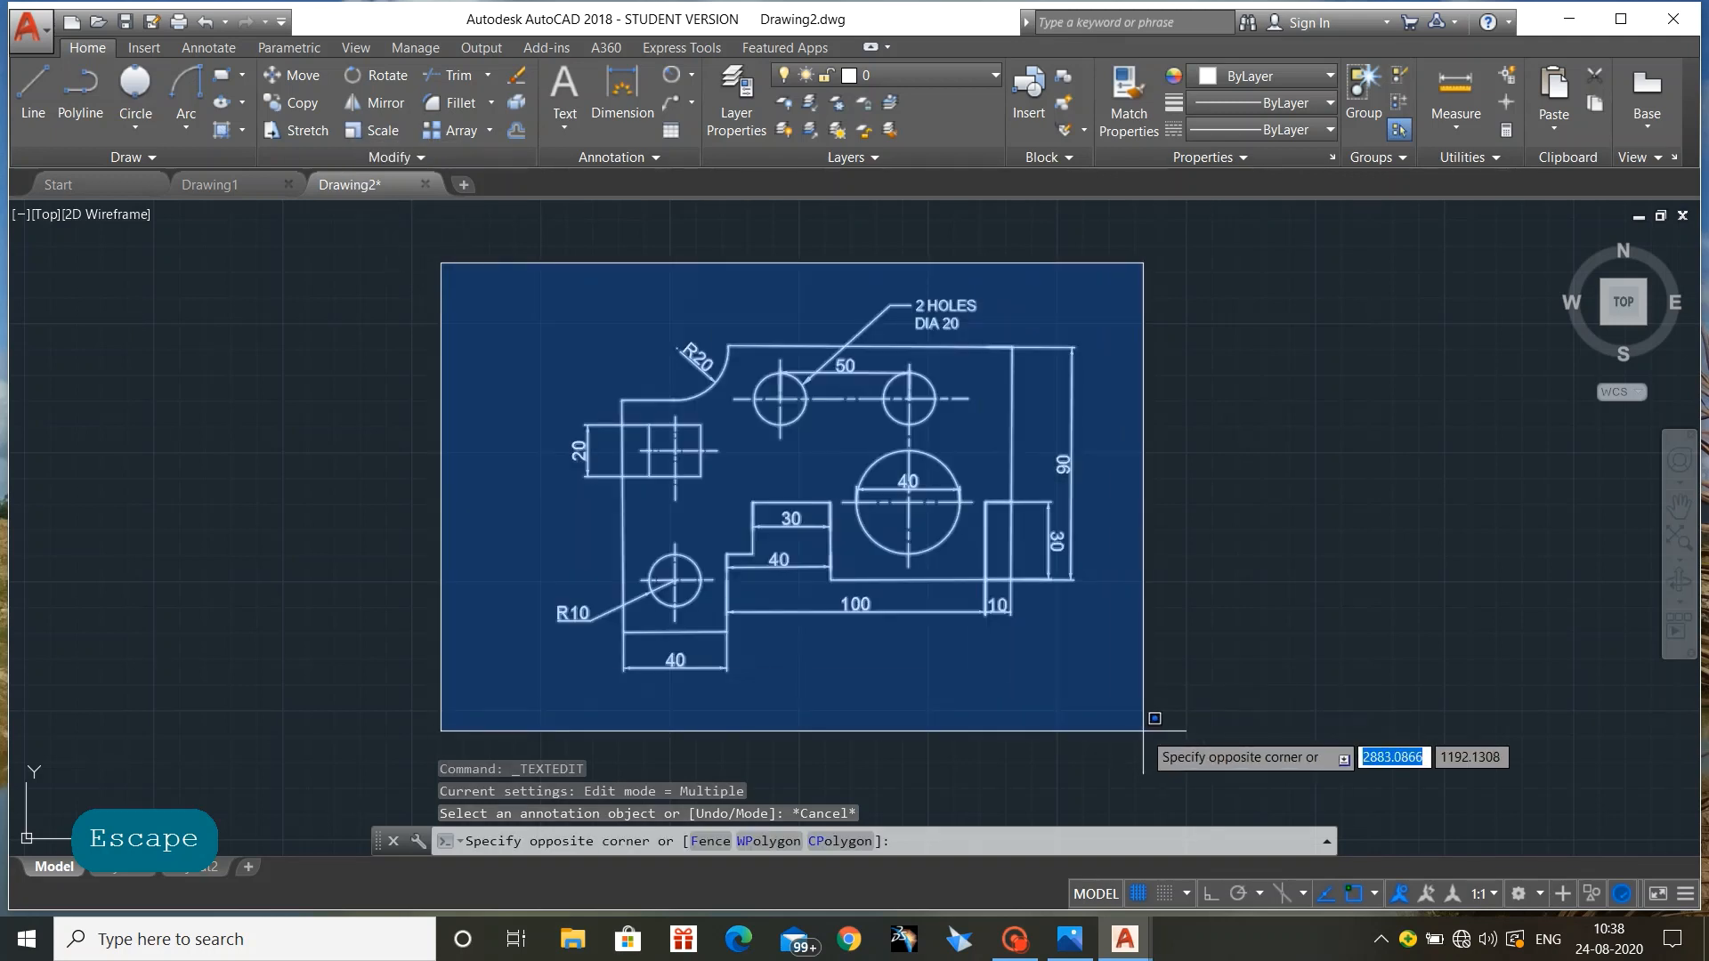
{"action": "left_click", "coordinate": [1143, 730]}
{"action": "key", "text": "Escape"}
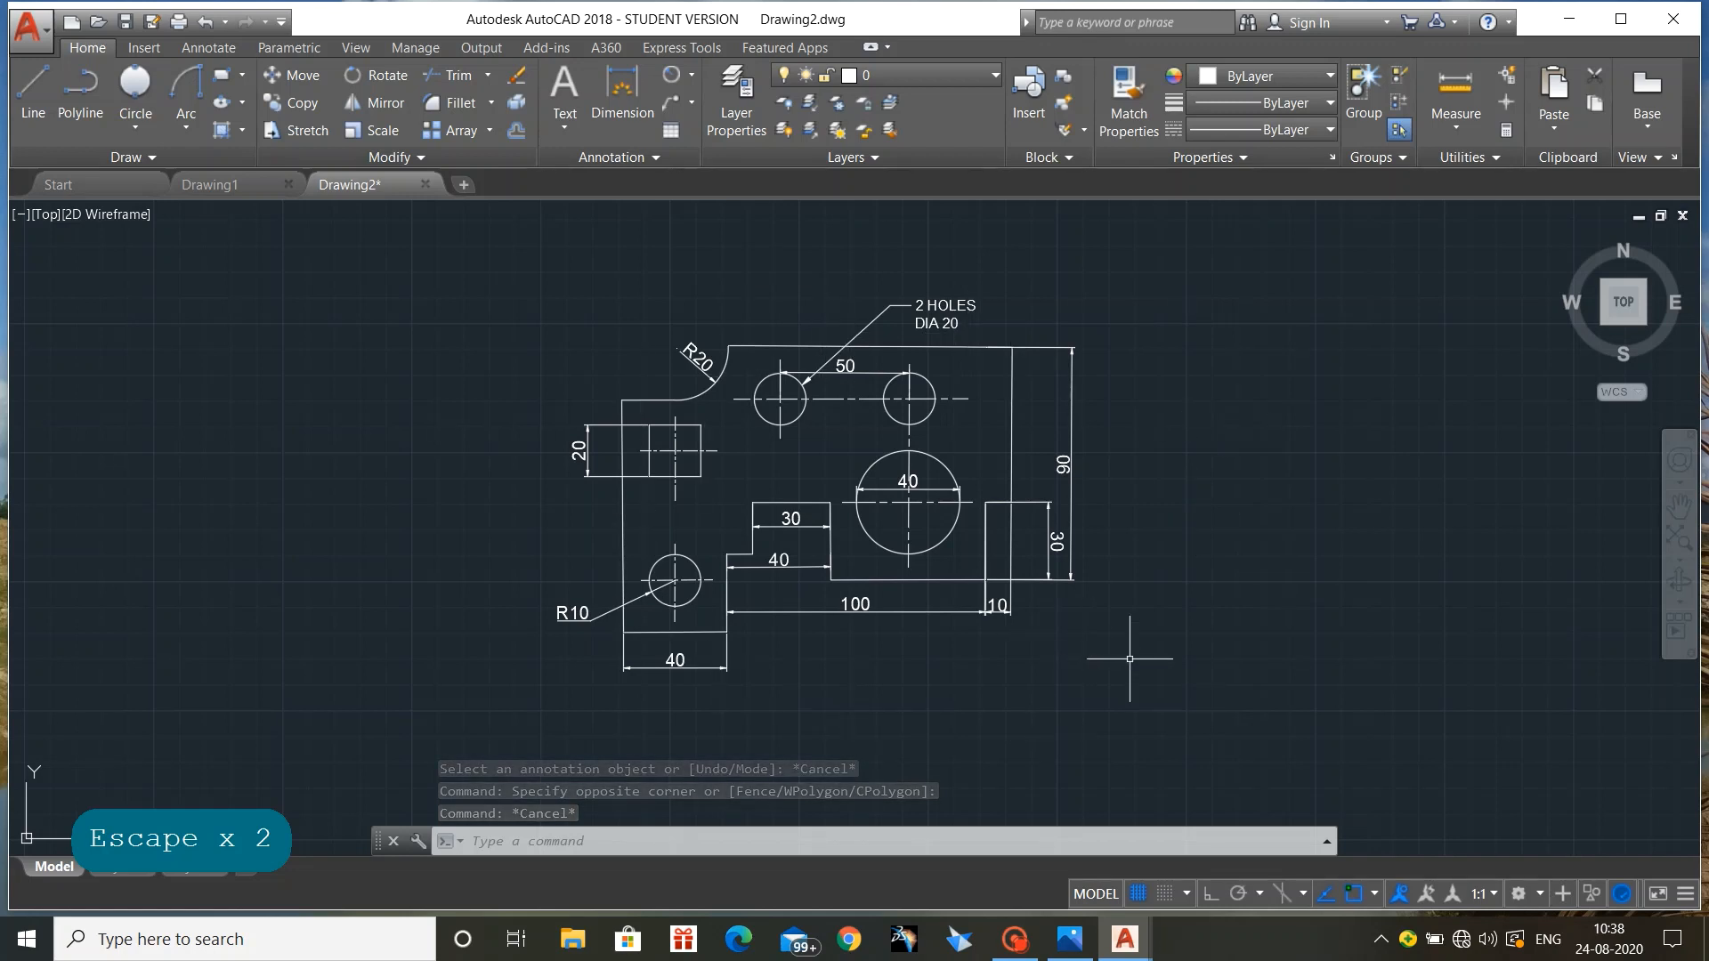
{"action": "left_click", "coordinate": [691, 103]}
{"action": "left_click", "coordinate": [738, 188]}
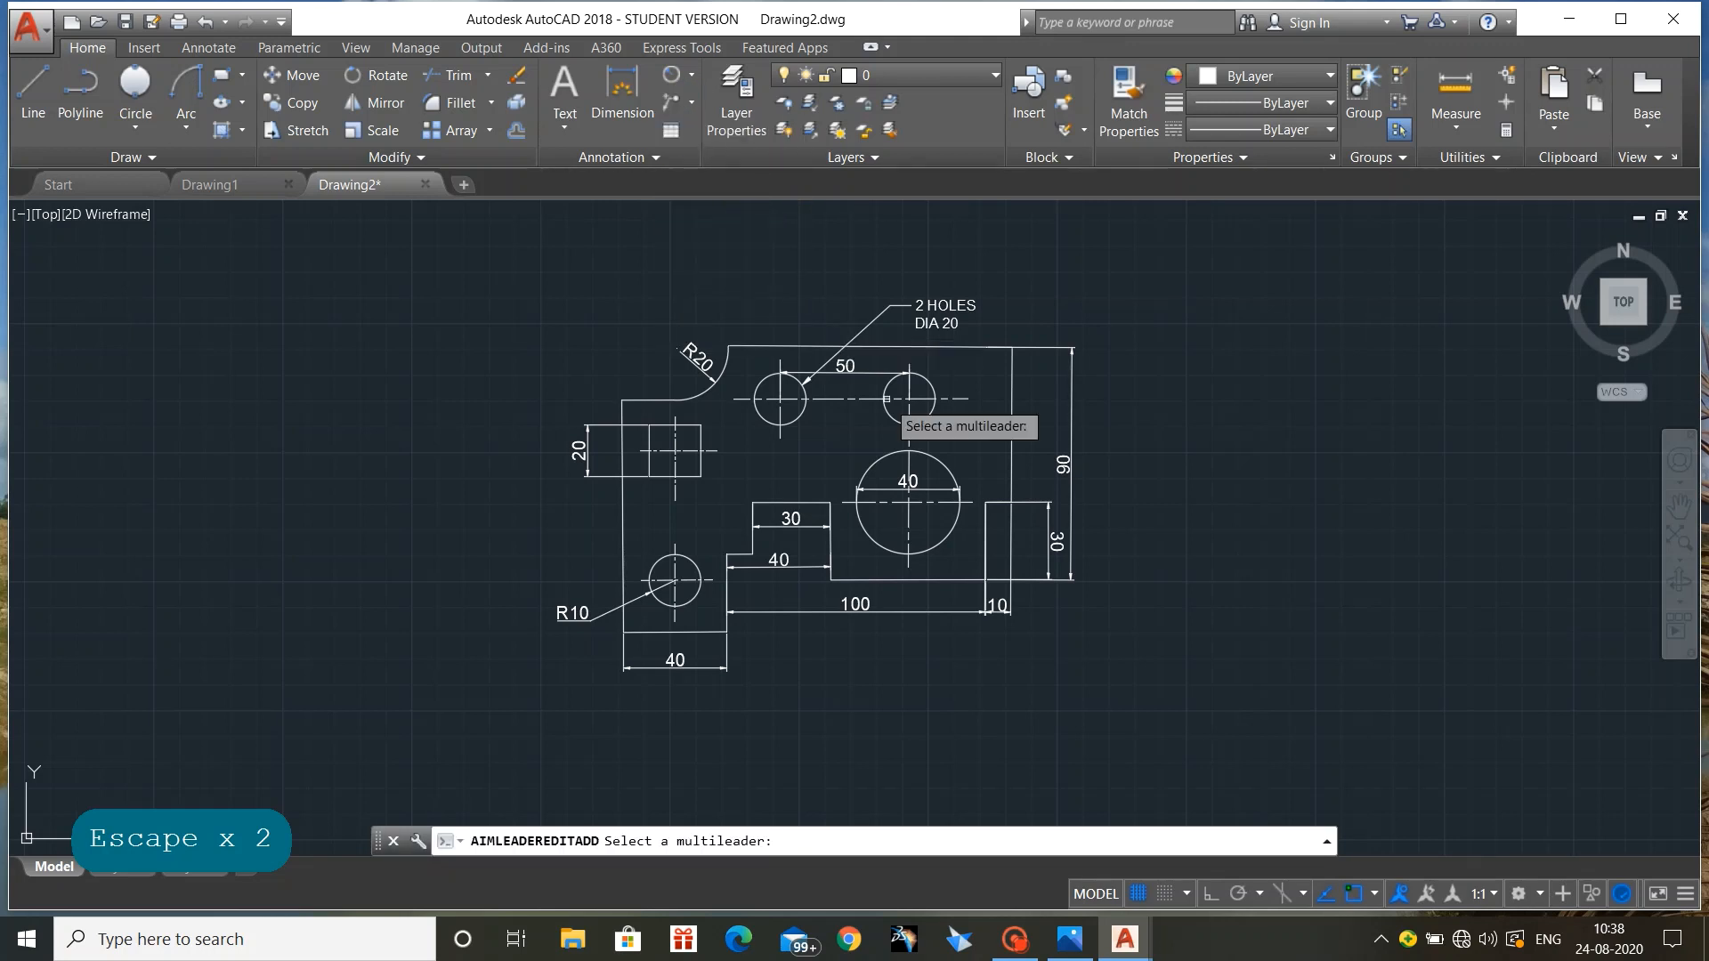
{"action": "left_click", "coordinate": [893, 369]}
{"action": "key", "text": "Escape"}
{"action": "key", "text": "Escape"}
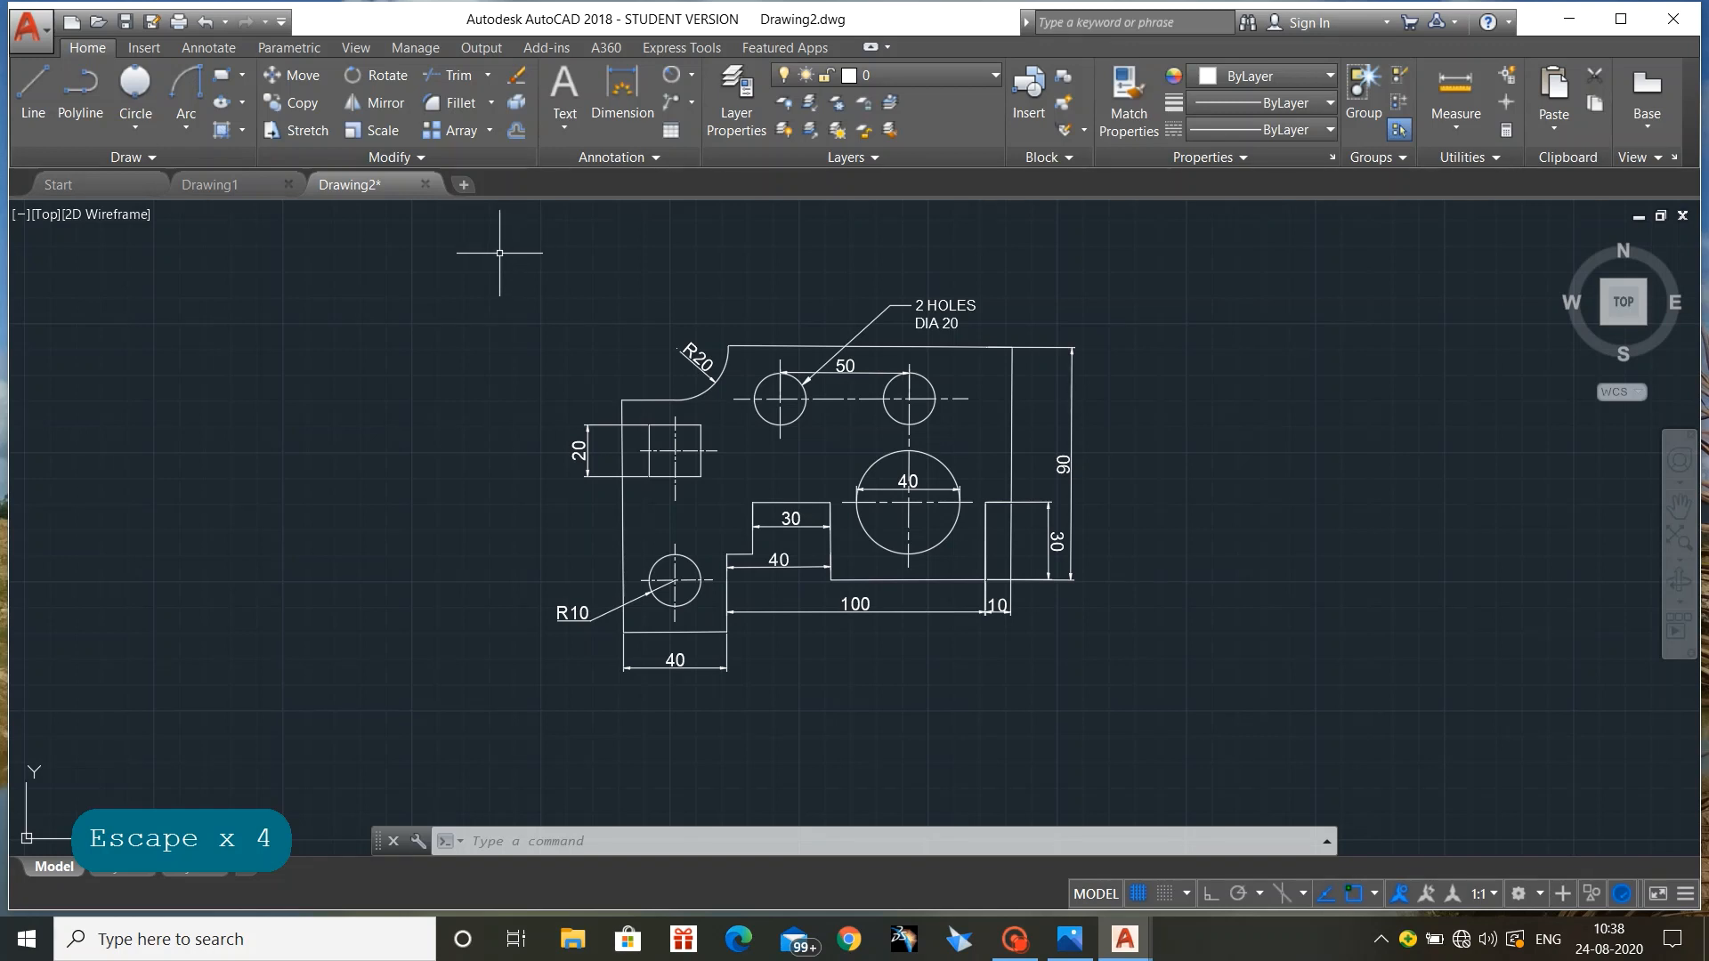
Step: Save the drawing to the Desktop as Drawing2.dwg in the AutoCAD 2018 Drawing format
{"action": "key", "text": "ctrl+s"}
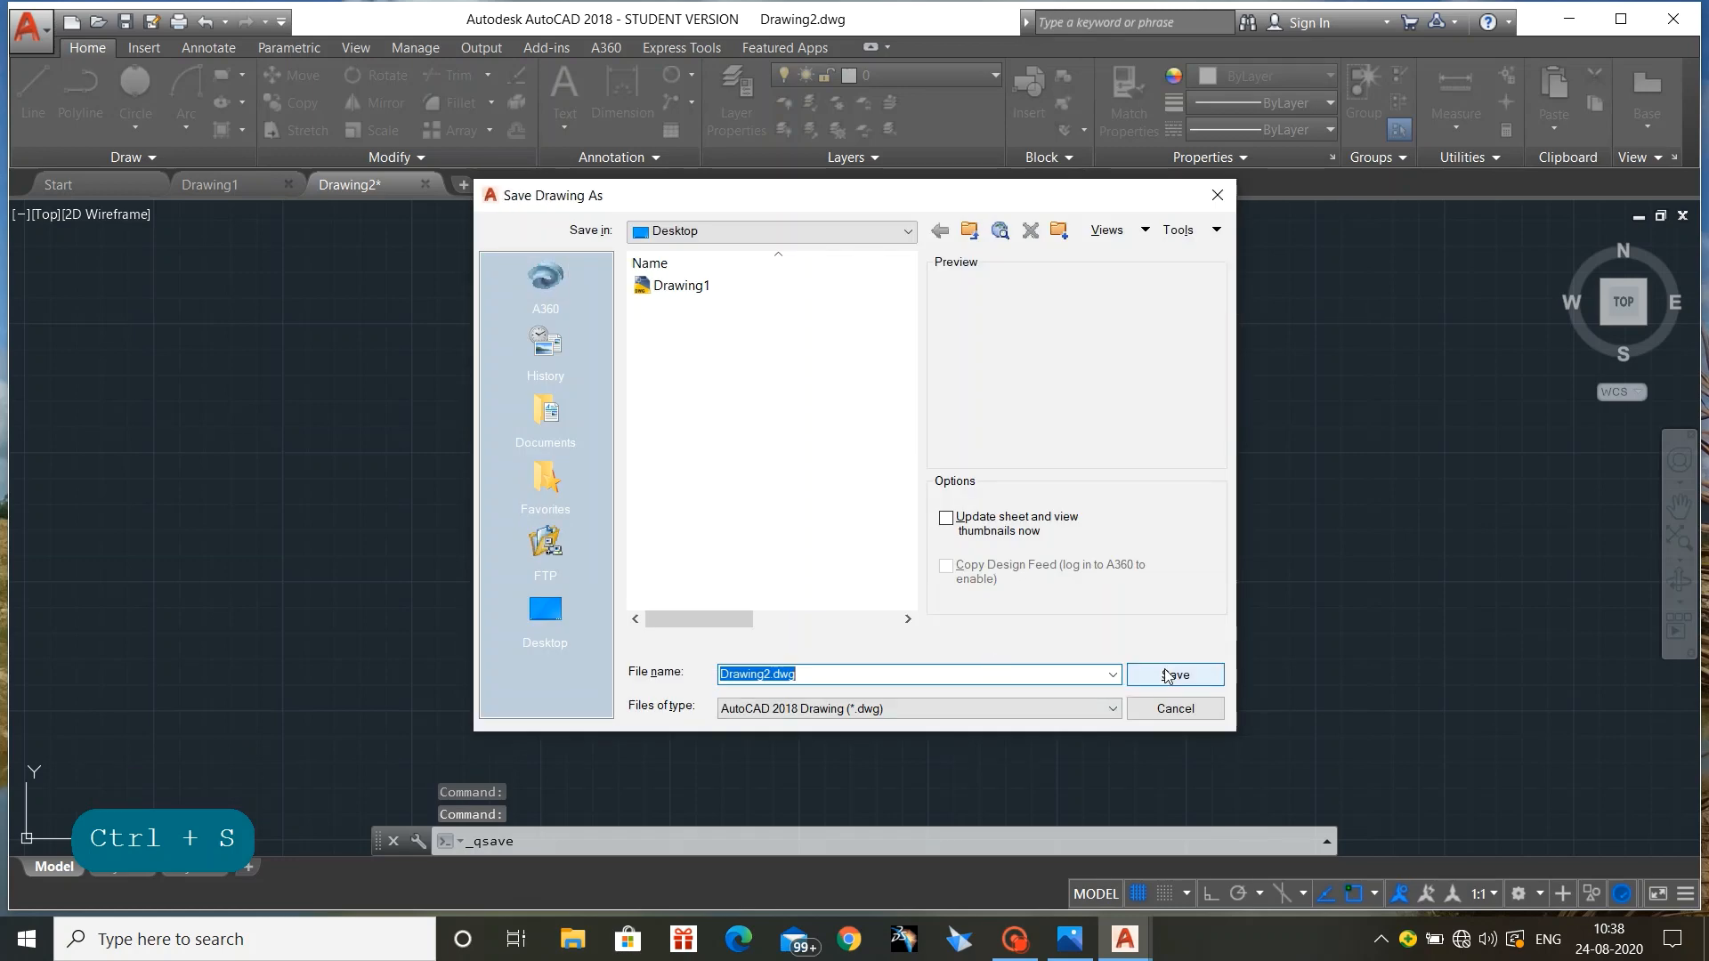
{"action": "left_click", "coordinate": [1197, 675]}
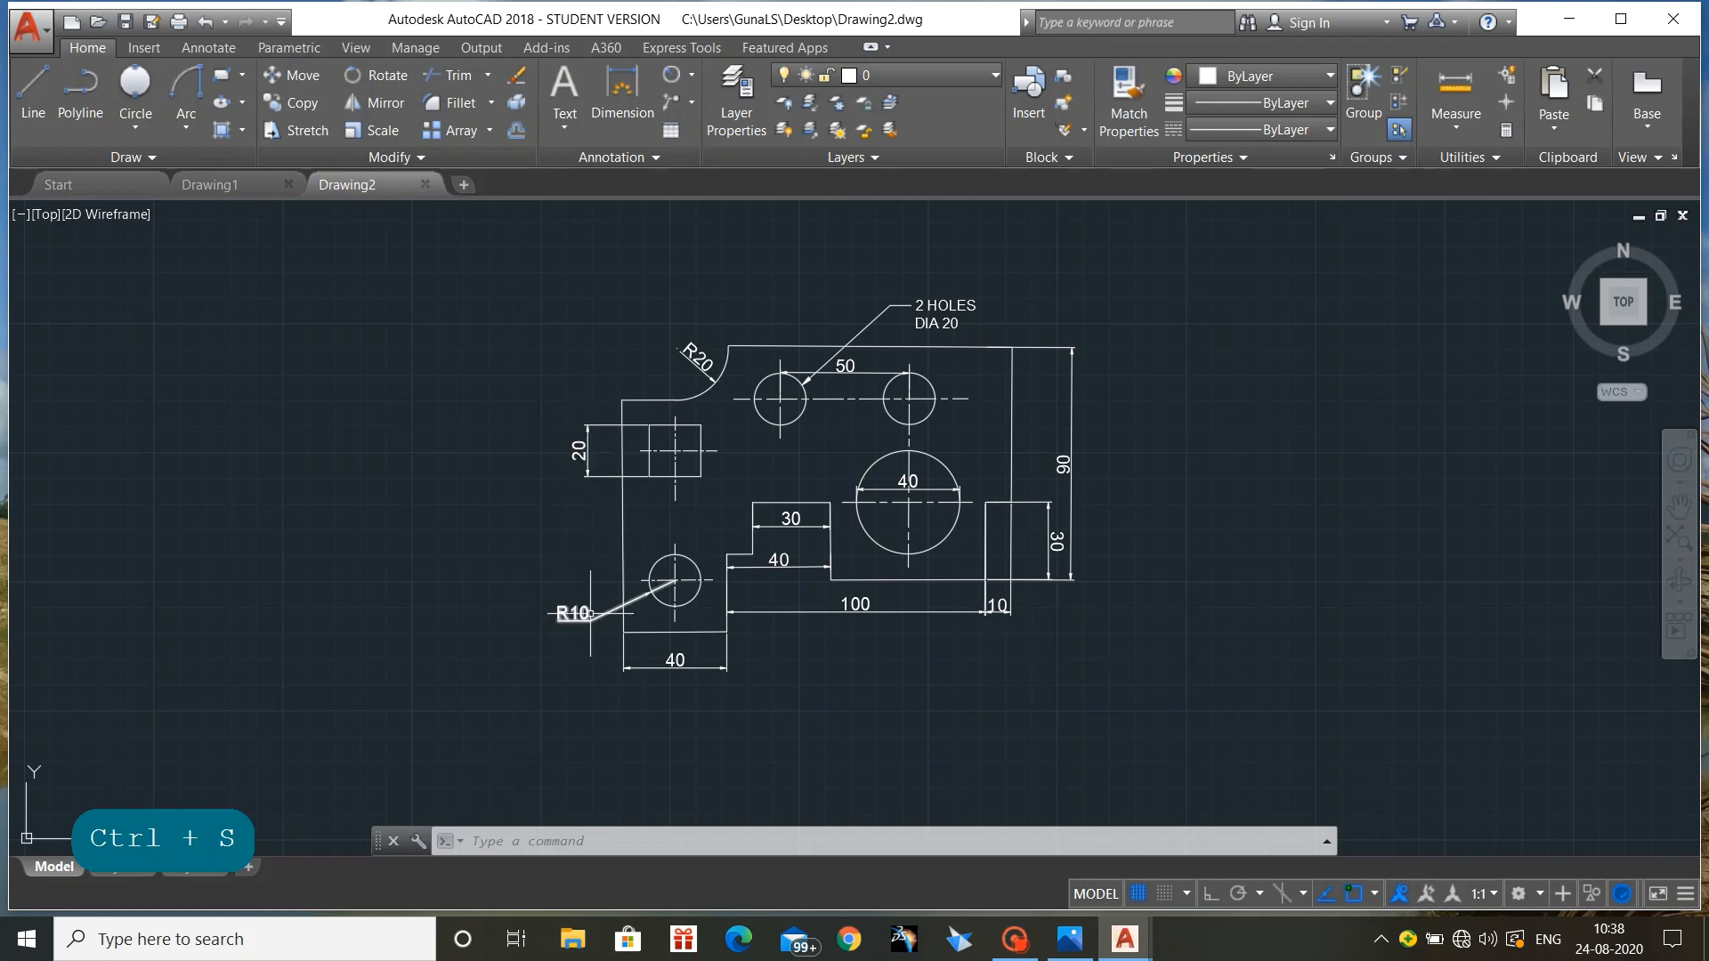
Step: Try adding the Squared symbol to the square cutout's height dimension text and delete the symbol again
{"action": "left_click", "coordinate": [583, 449]}
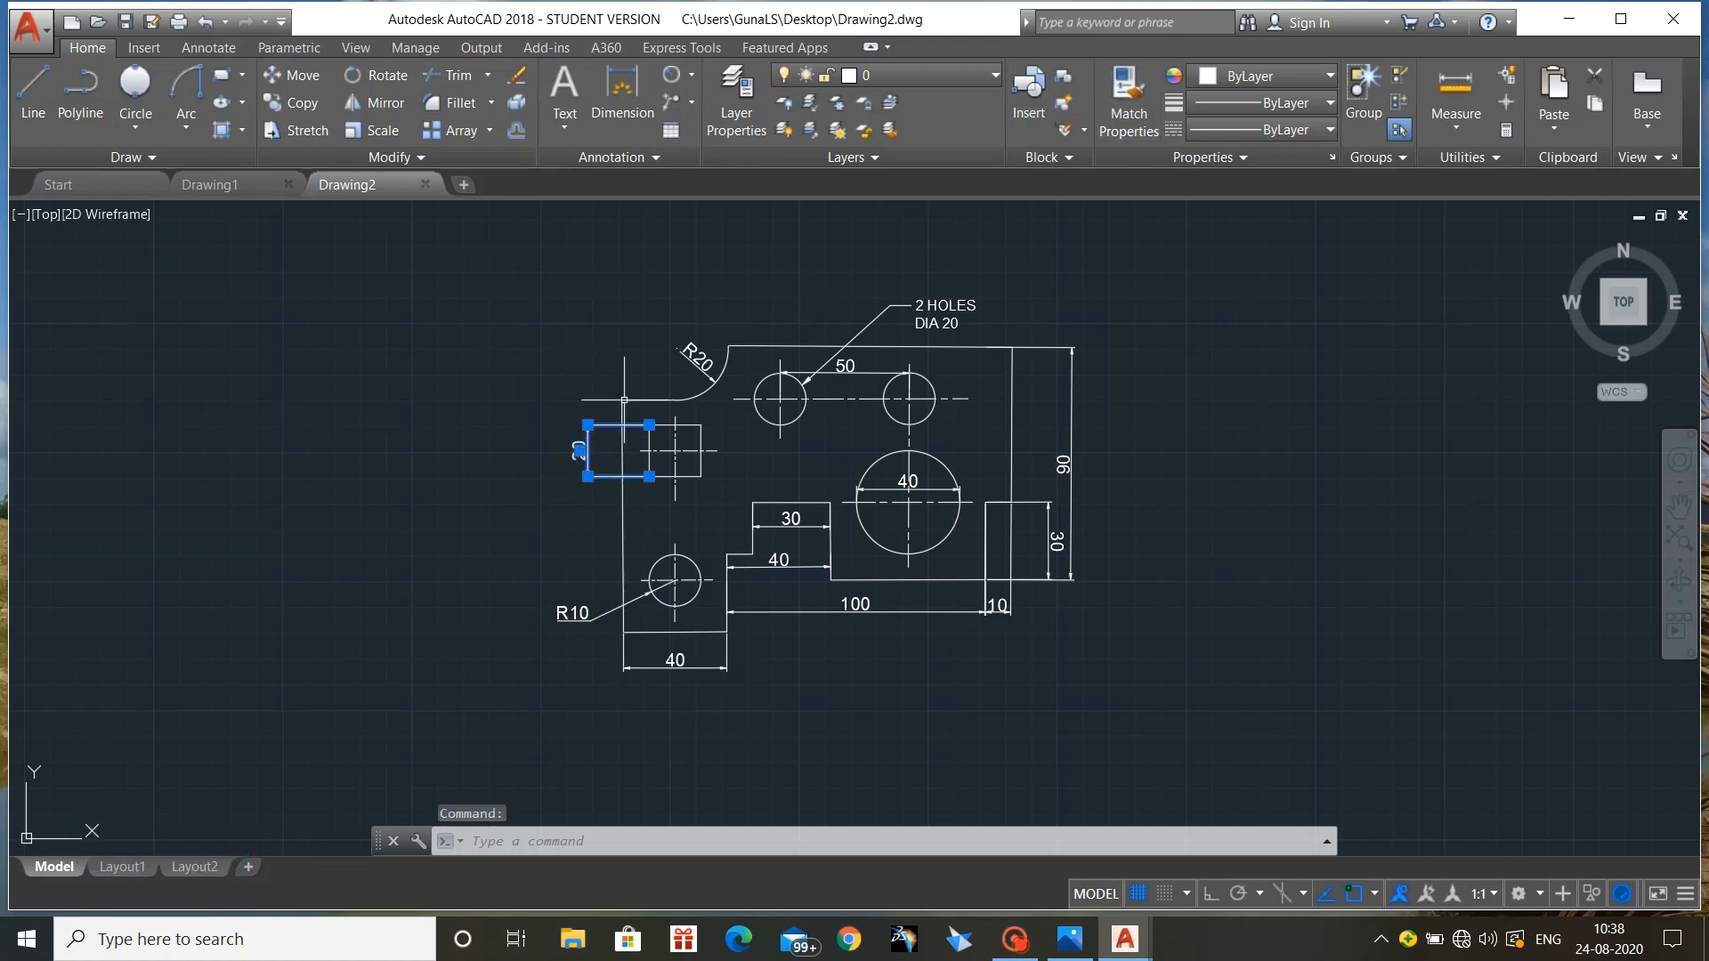
{"action": "left_click", "coordinate": [575, 439]}
{"action": "double_click", "coordinate": [575, 440]}
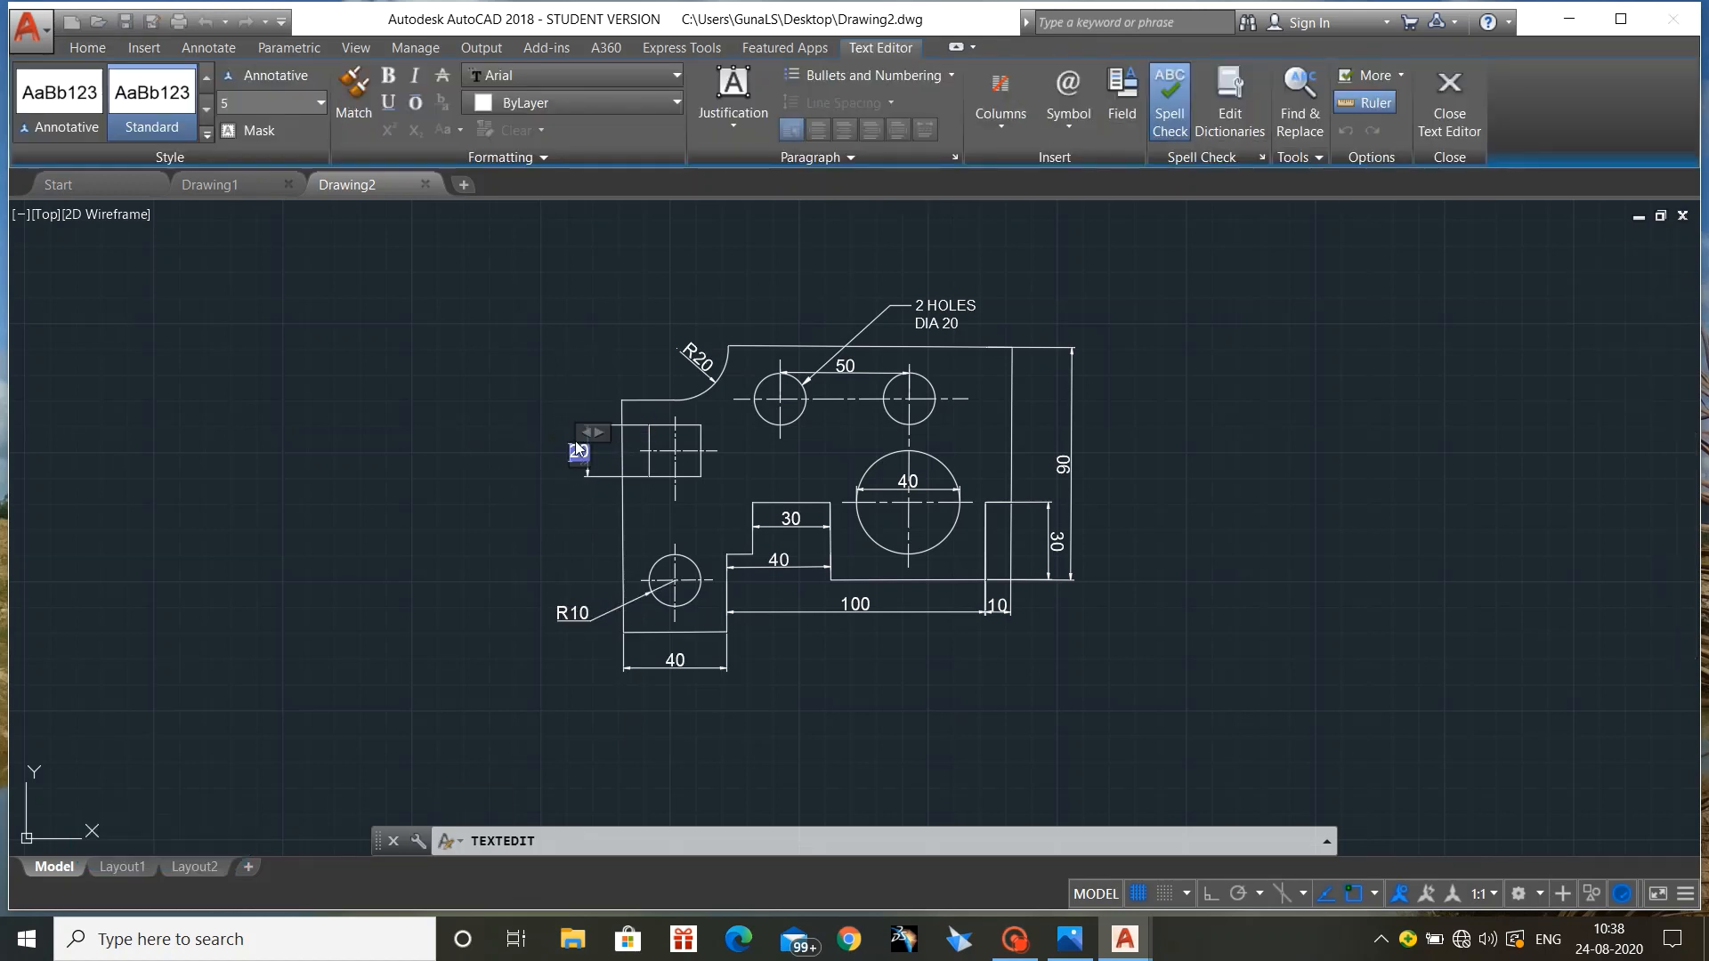
{"action": "left_click", "coordinate": [1070, 128]}
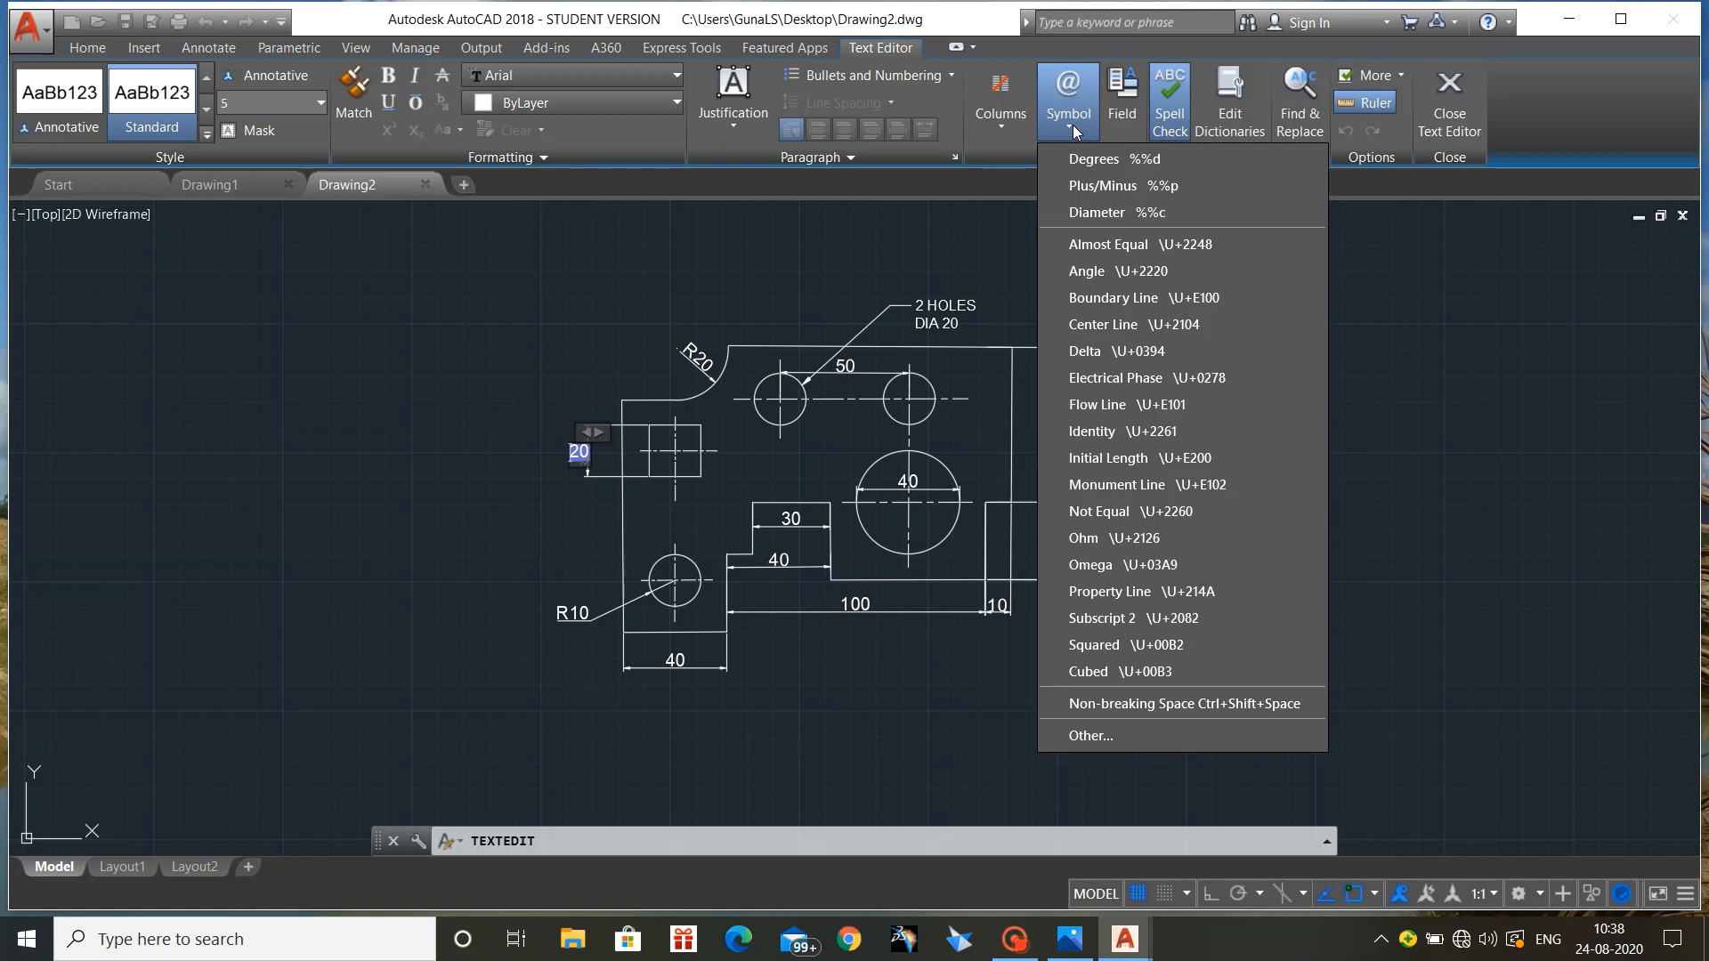
{"action": "left_click", "coordinate": [1097, 643]}
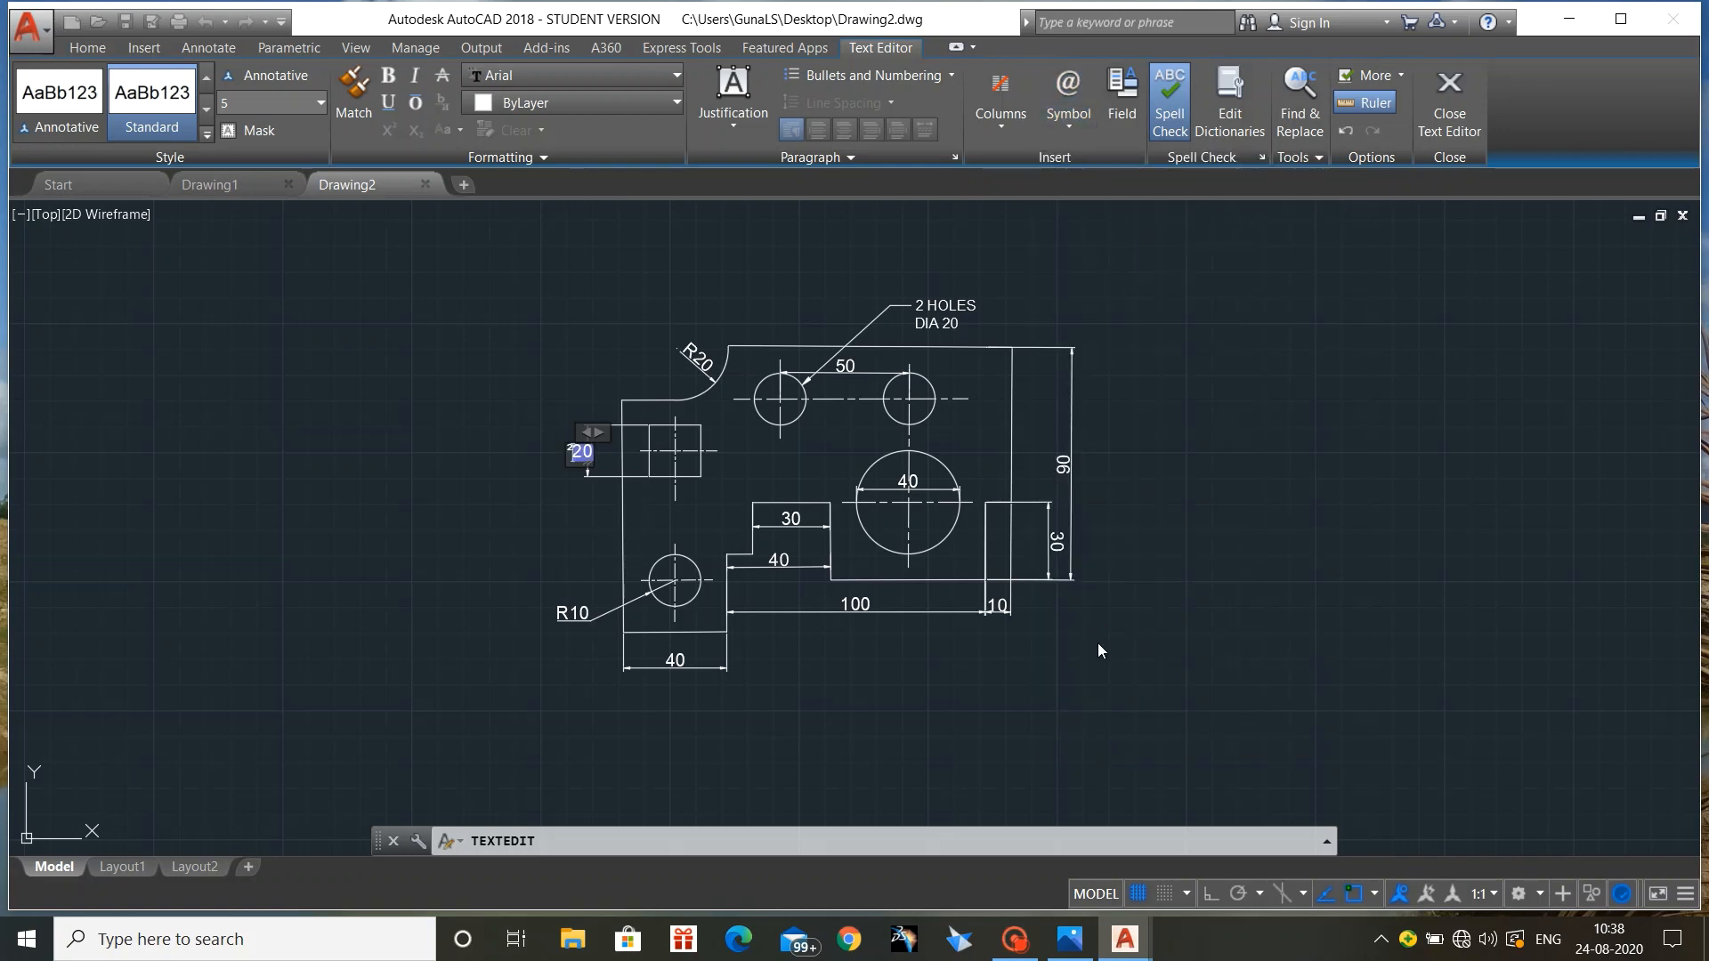
{"action": "left_click", "coordinate": [1077, 125]}
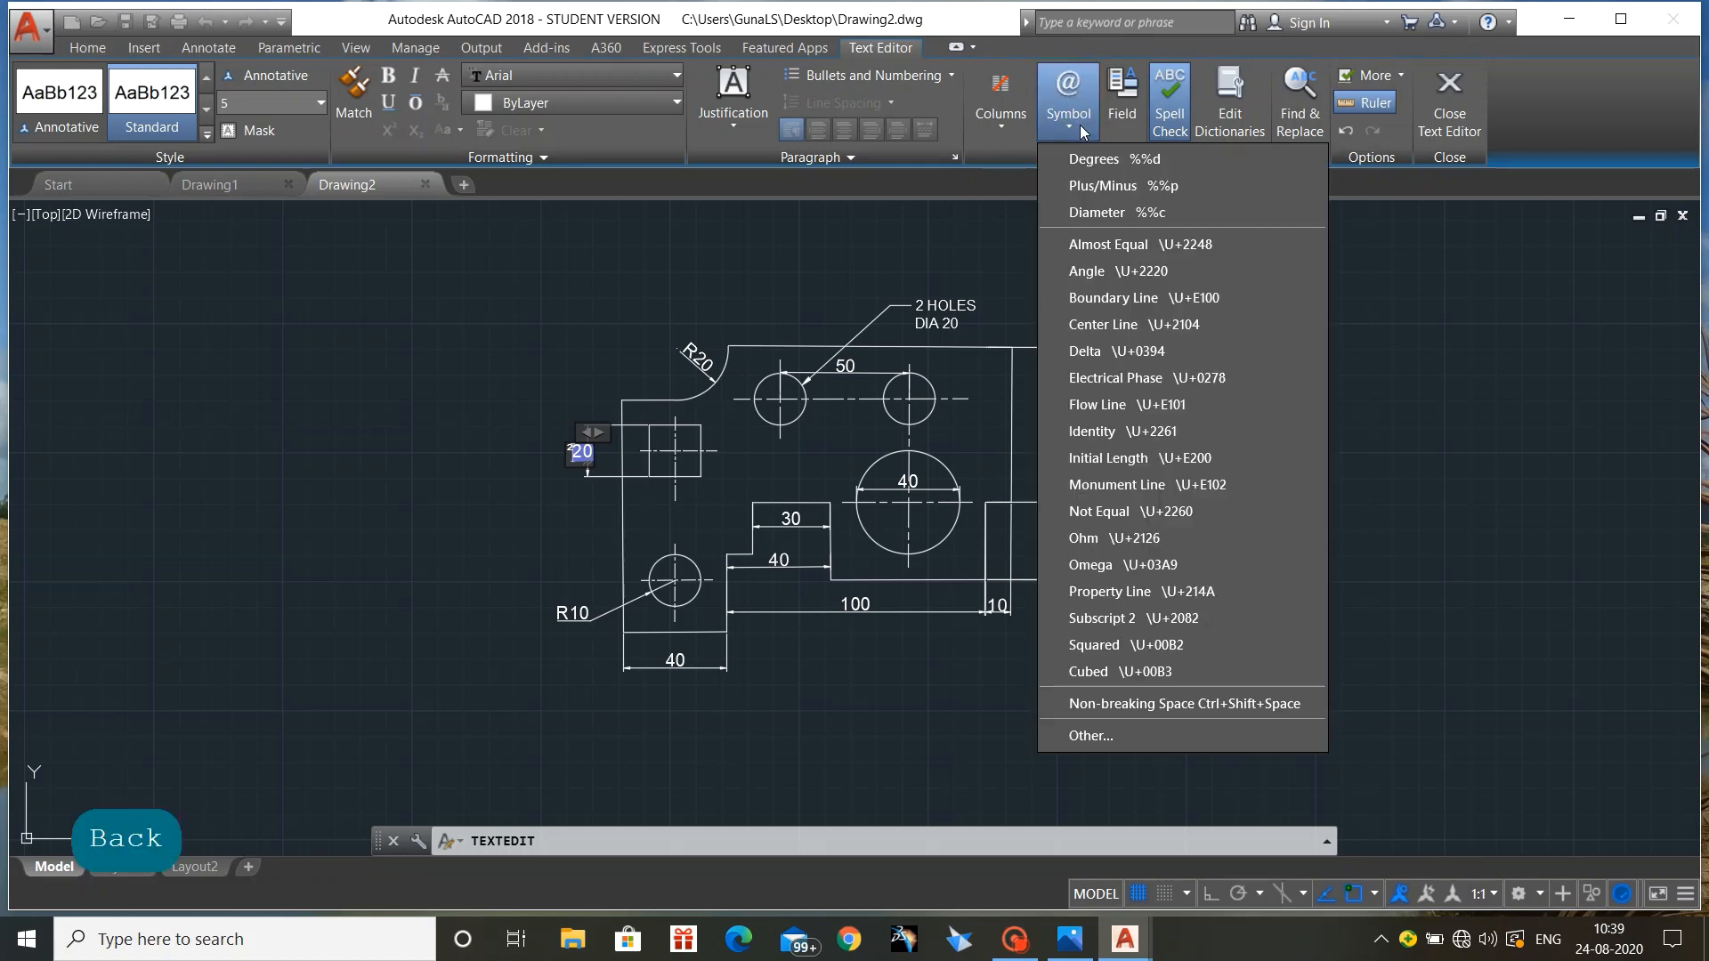
{"action": "key", "text": "BackSpace"}
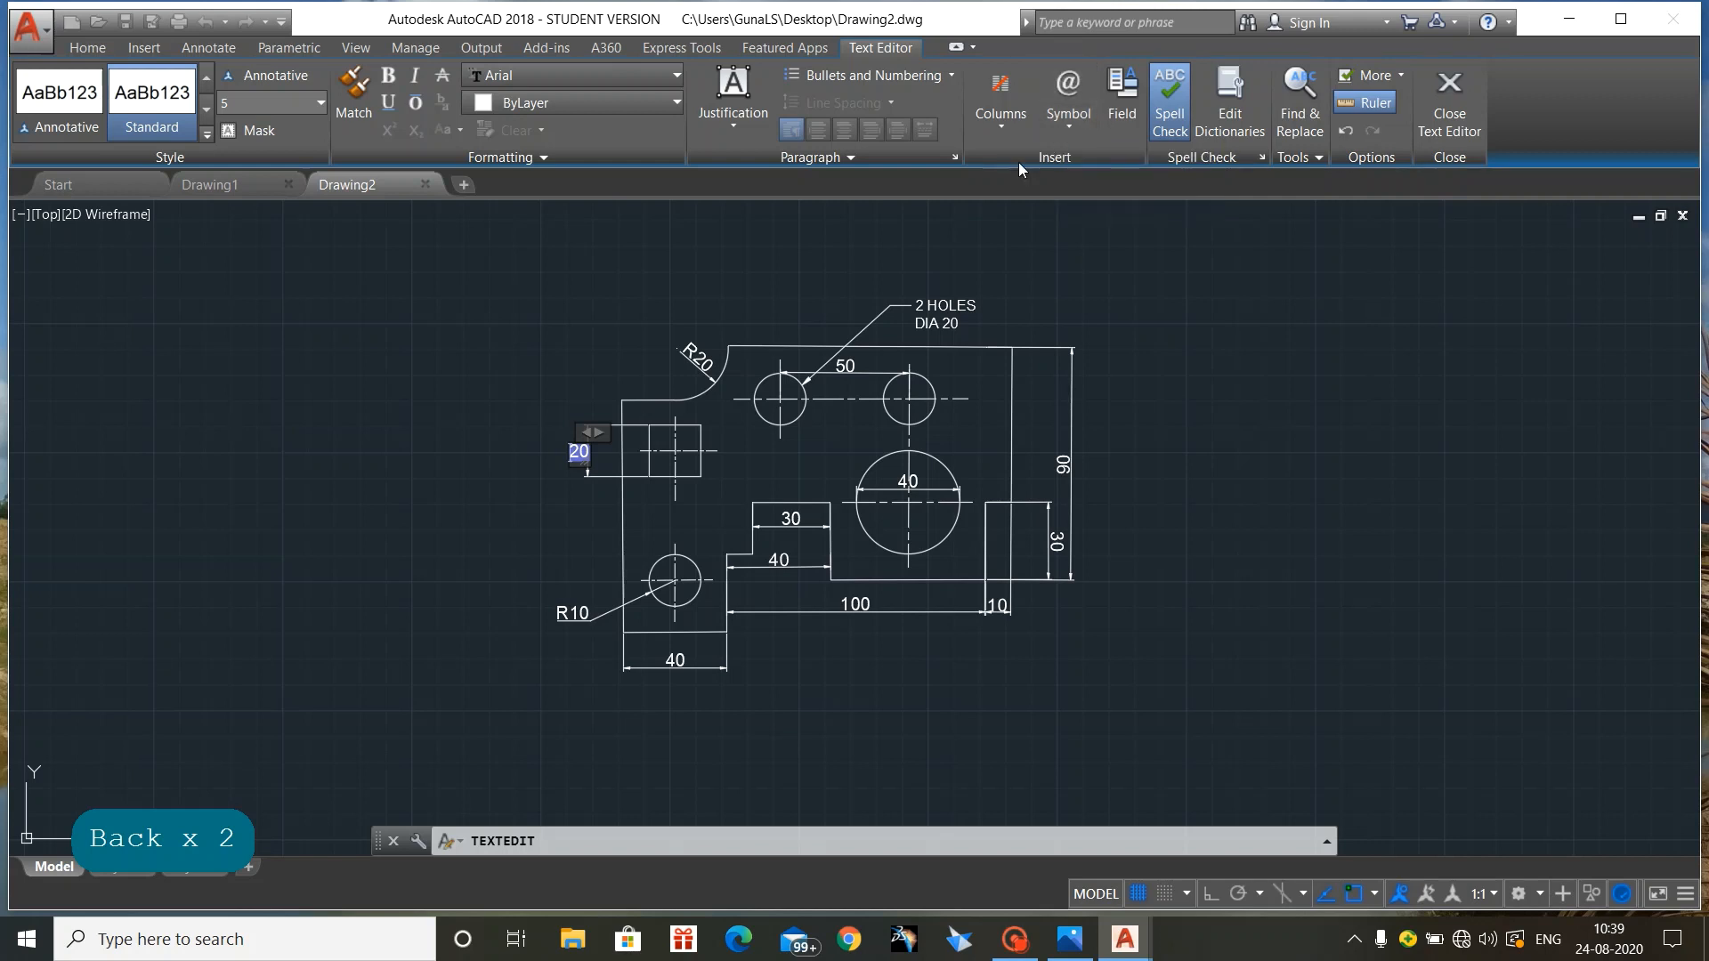
Step: Replace the radius dimension text of the lower-left circle with the diameter symbol and 20, and end the text editing
{"action": "left_click", "coordinate": [569, 614]}
{"action": "left_click", "coordinate": [573, 612]}
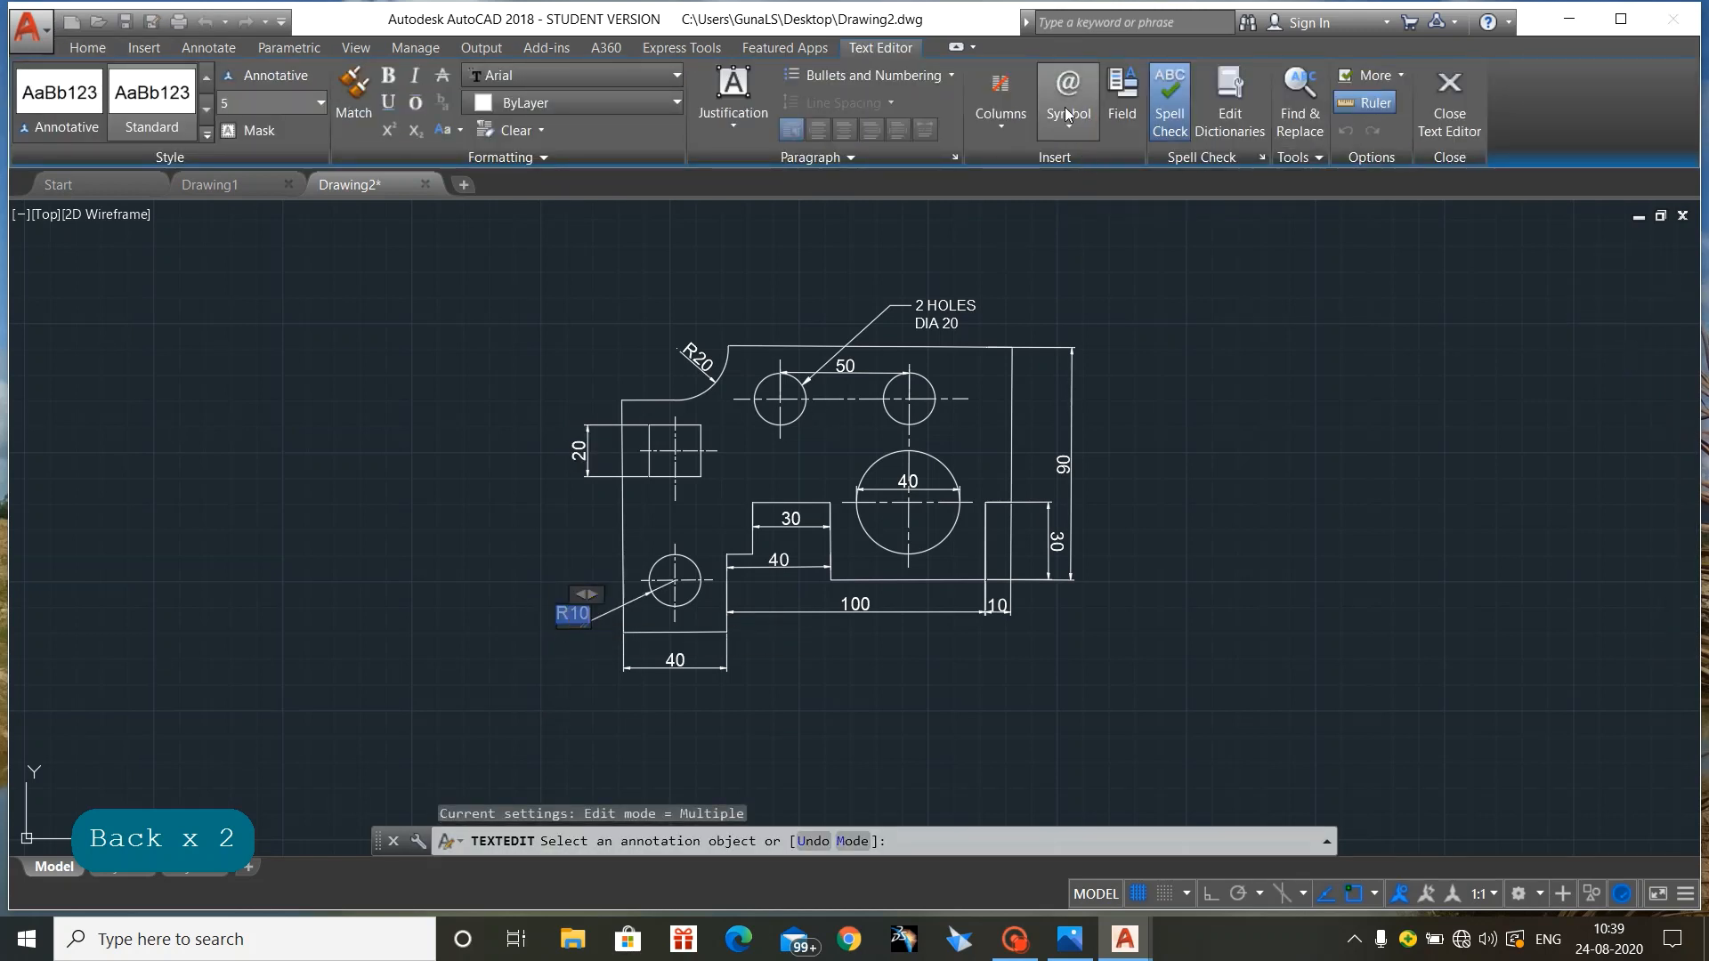
{"action": "left_click", "coordinate": [1066, 105]}
{"action": "left_click", "coordinate": [1099, 211]}
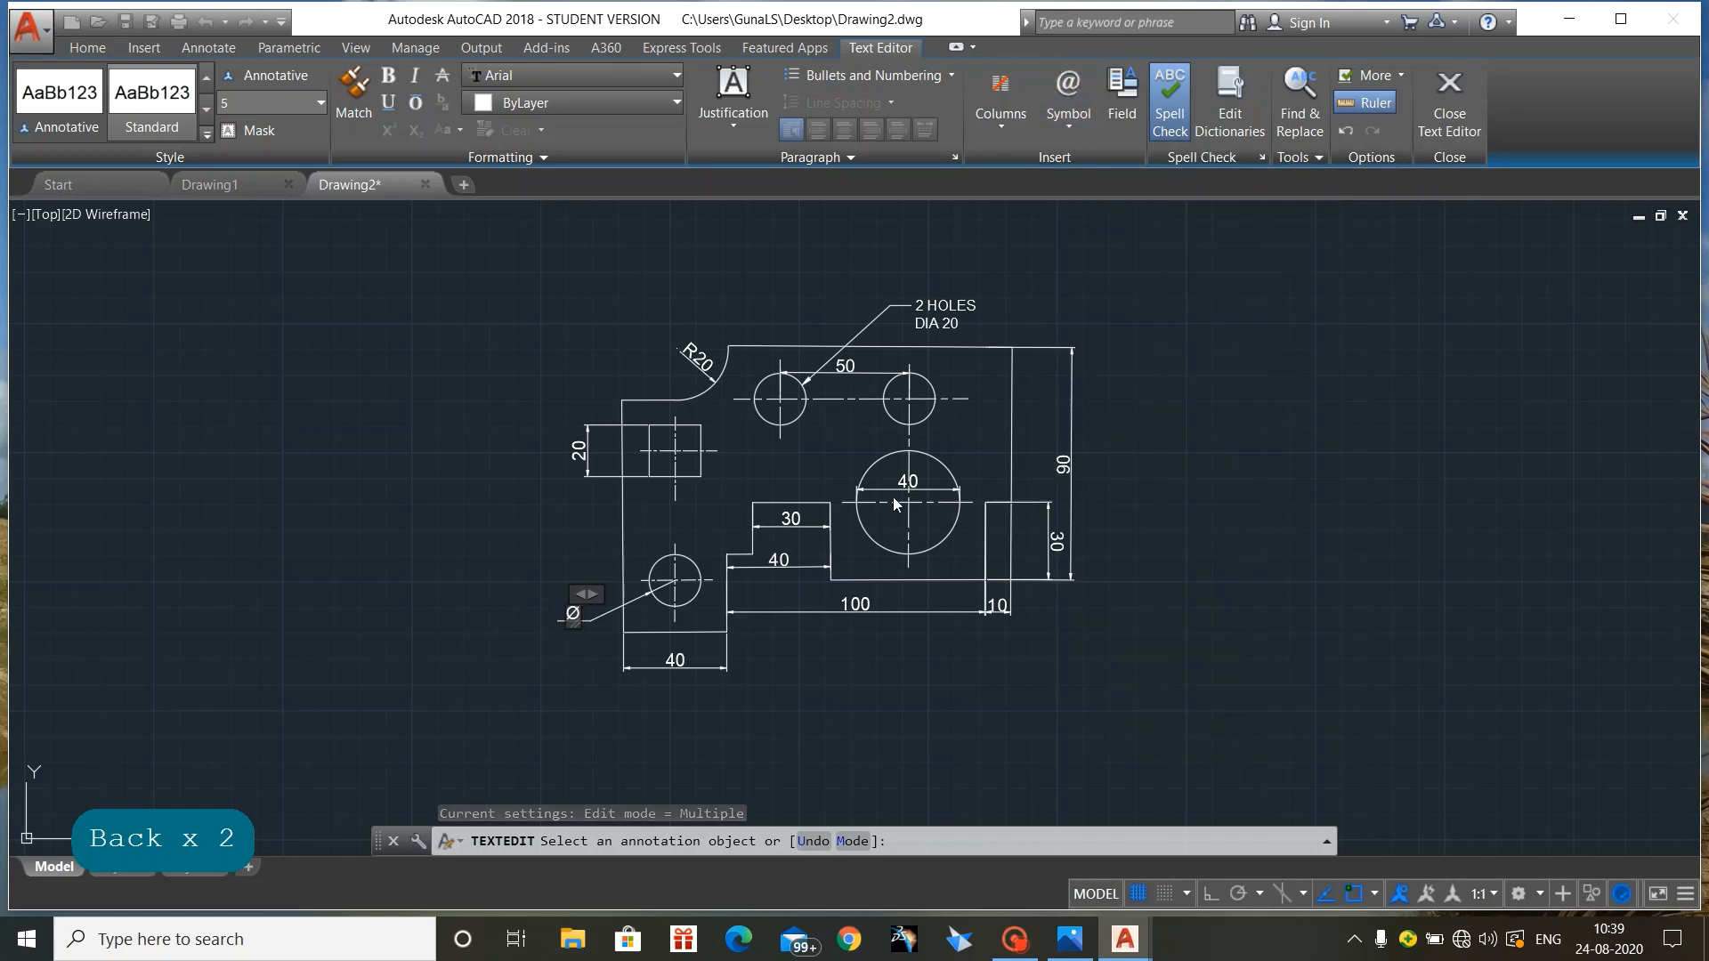
{"action": "type", "text": "20"}
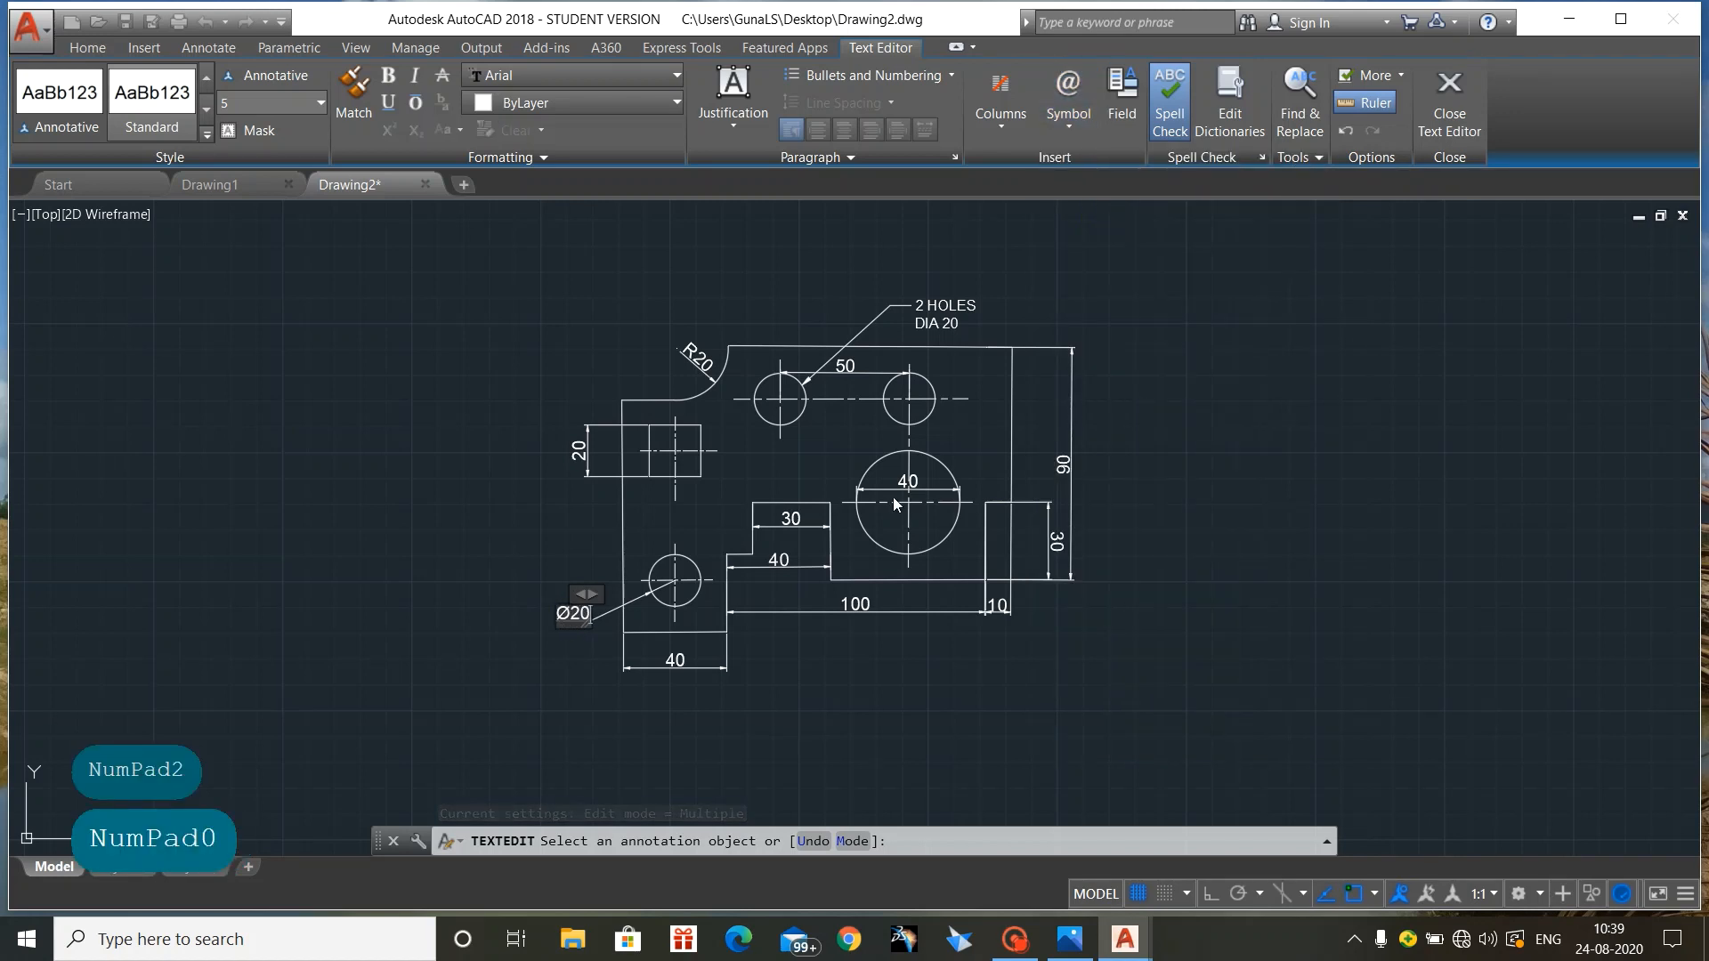
{"action": "left_click", "coordinate": [513, 533]}
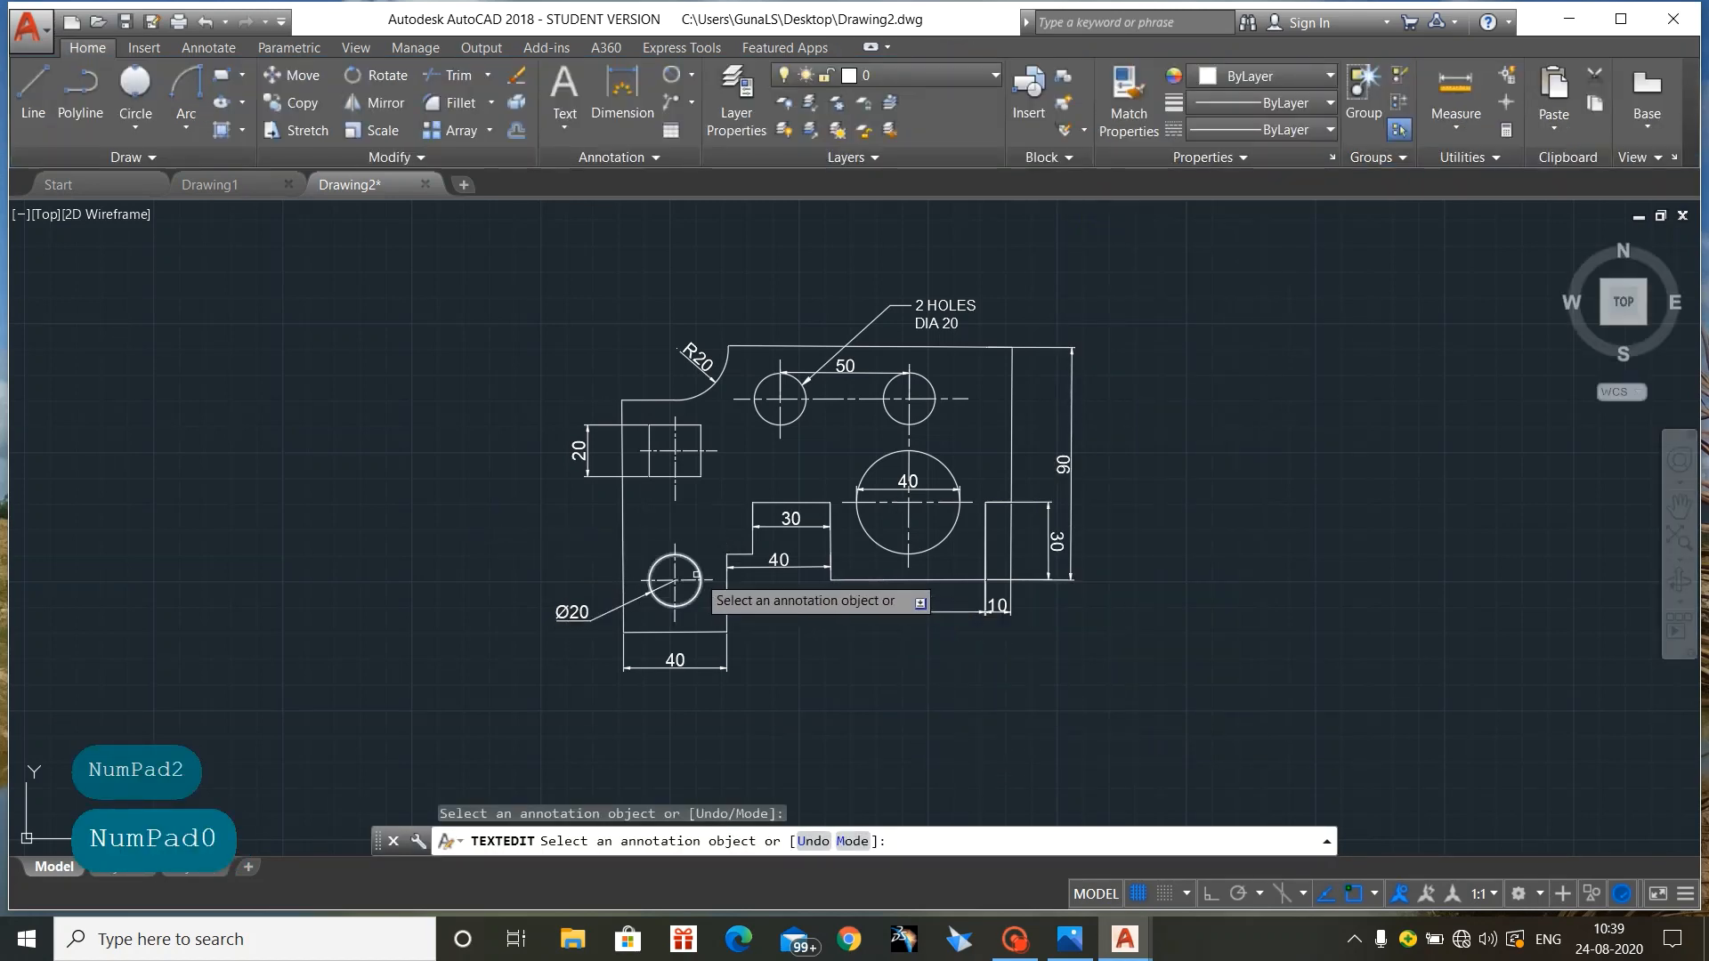
{"action": "left_click", "coordinate": [702, 568]}
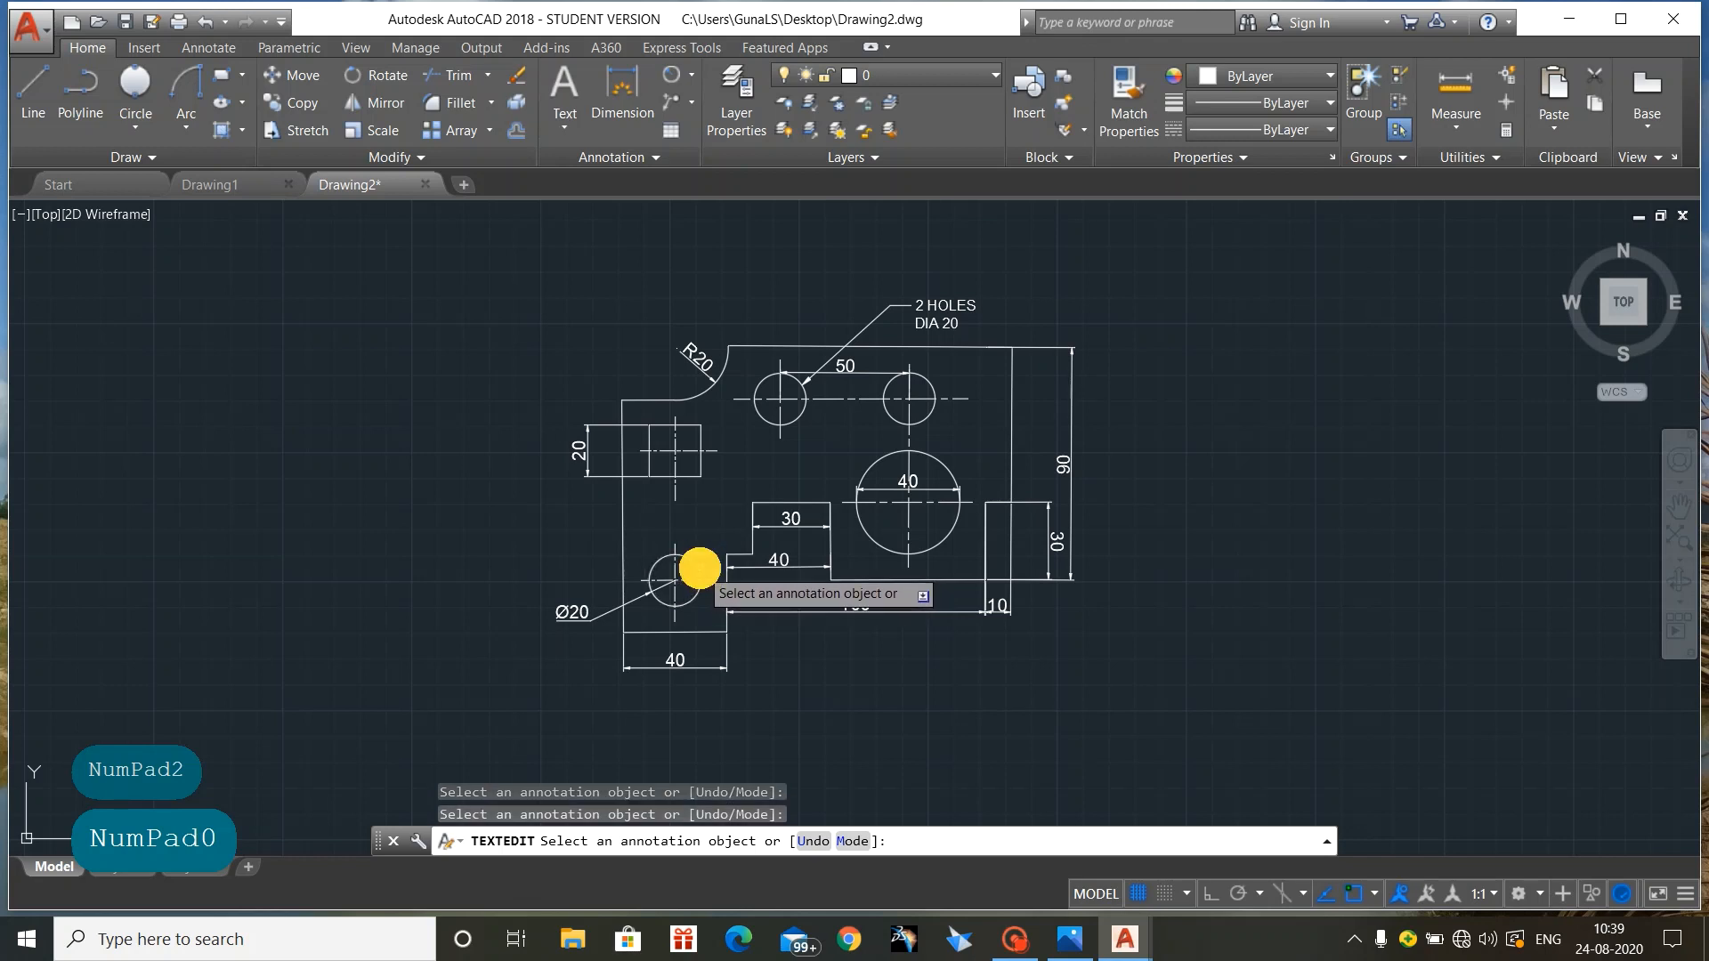
{"action": "key", "text": "Escape"}
{"action": "key", "text": "Escape"}
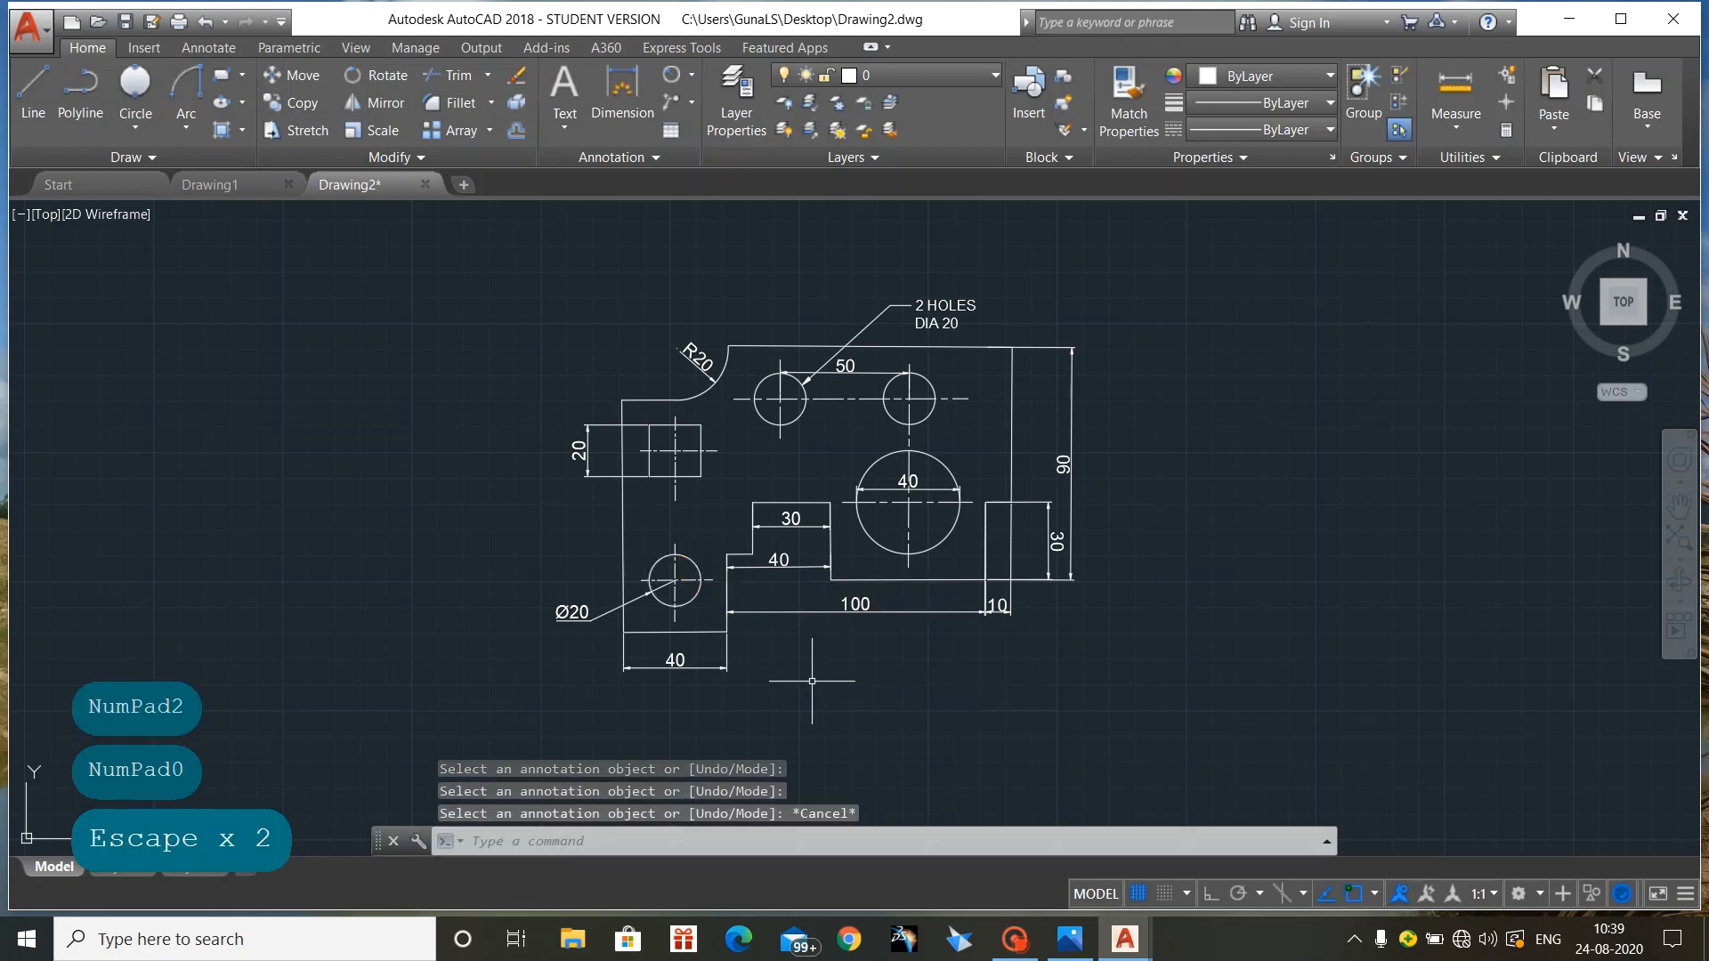
{"action": "left_click", "coordinate": [480, 247]}
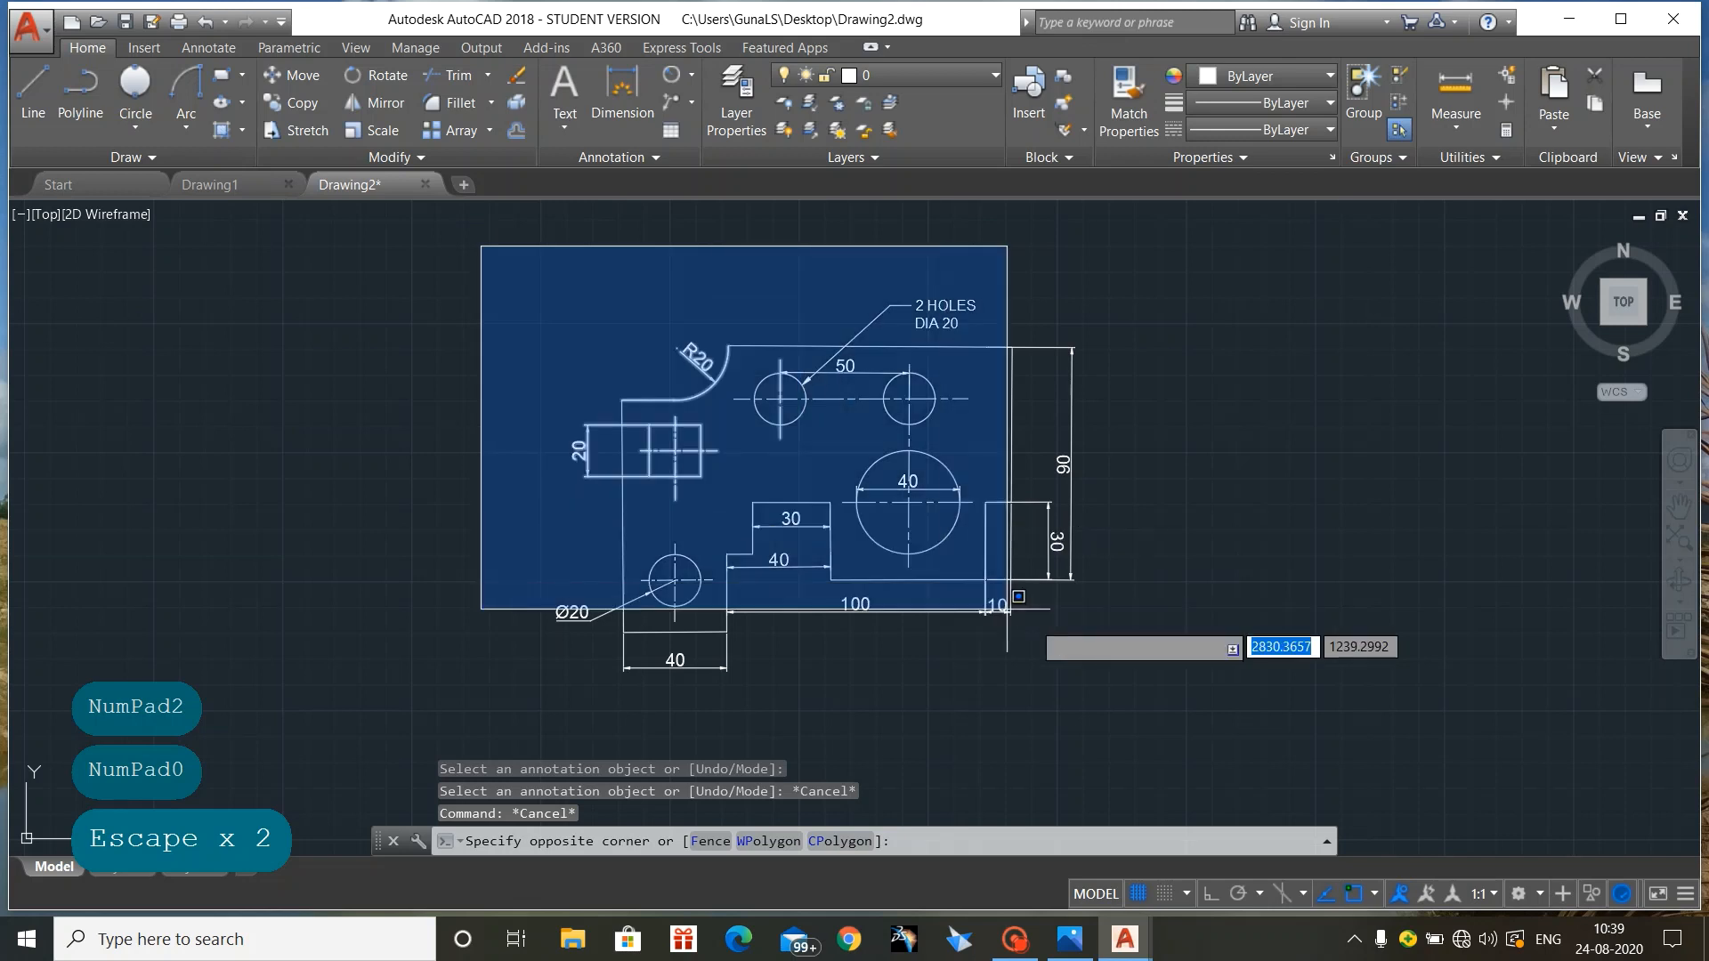
{"action": "left_click", "coordinate": [1222, 714]}
{"action": "key", "text": "Escape"}
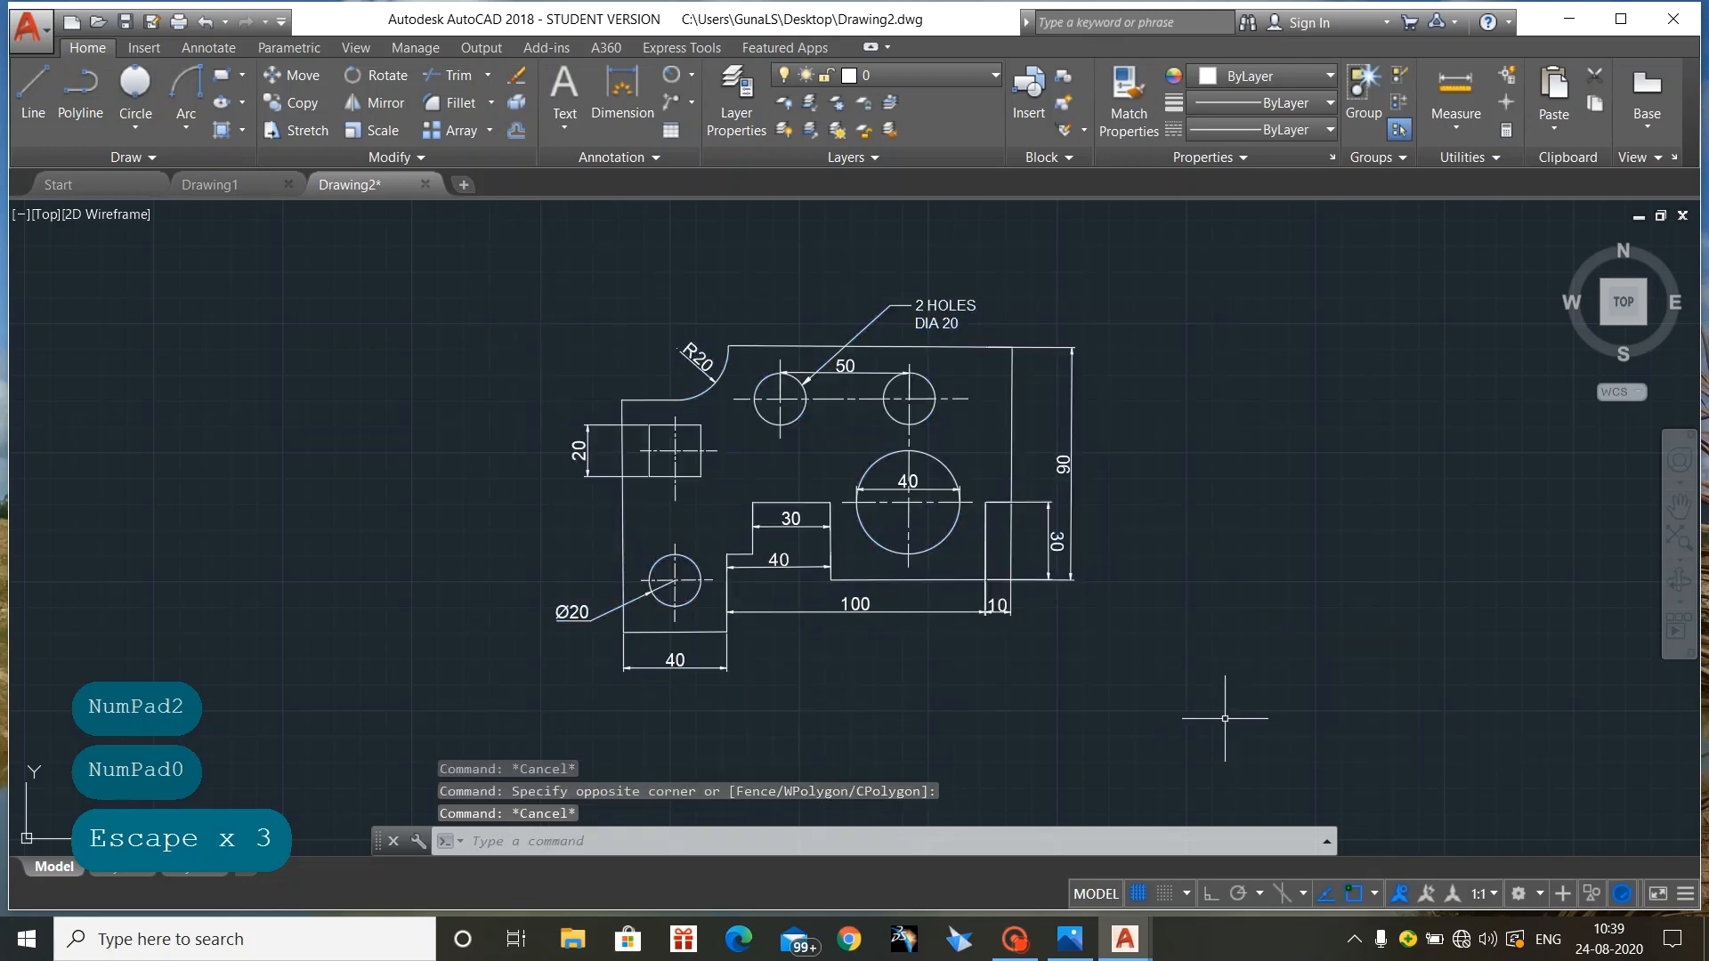
Step: Save the finished drawing under its existing file name
{"action": "key", "text": "ctrl+s"}
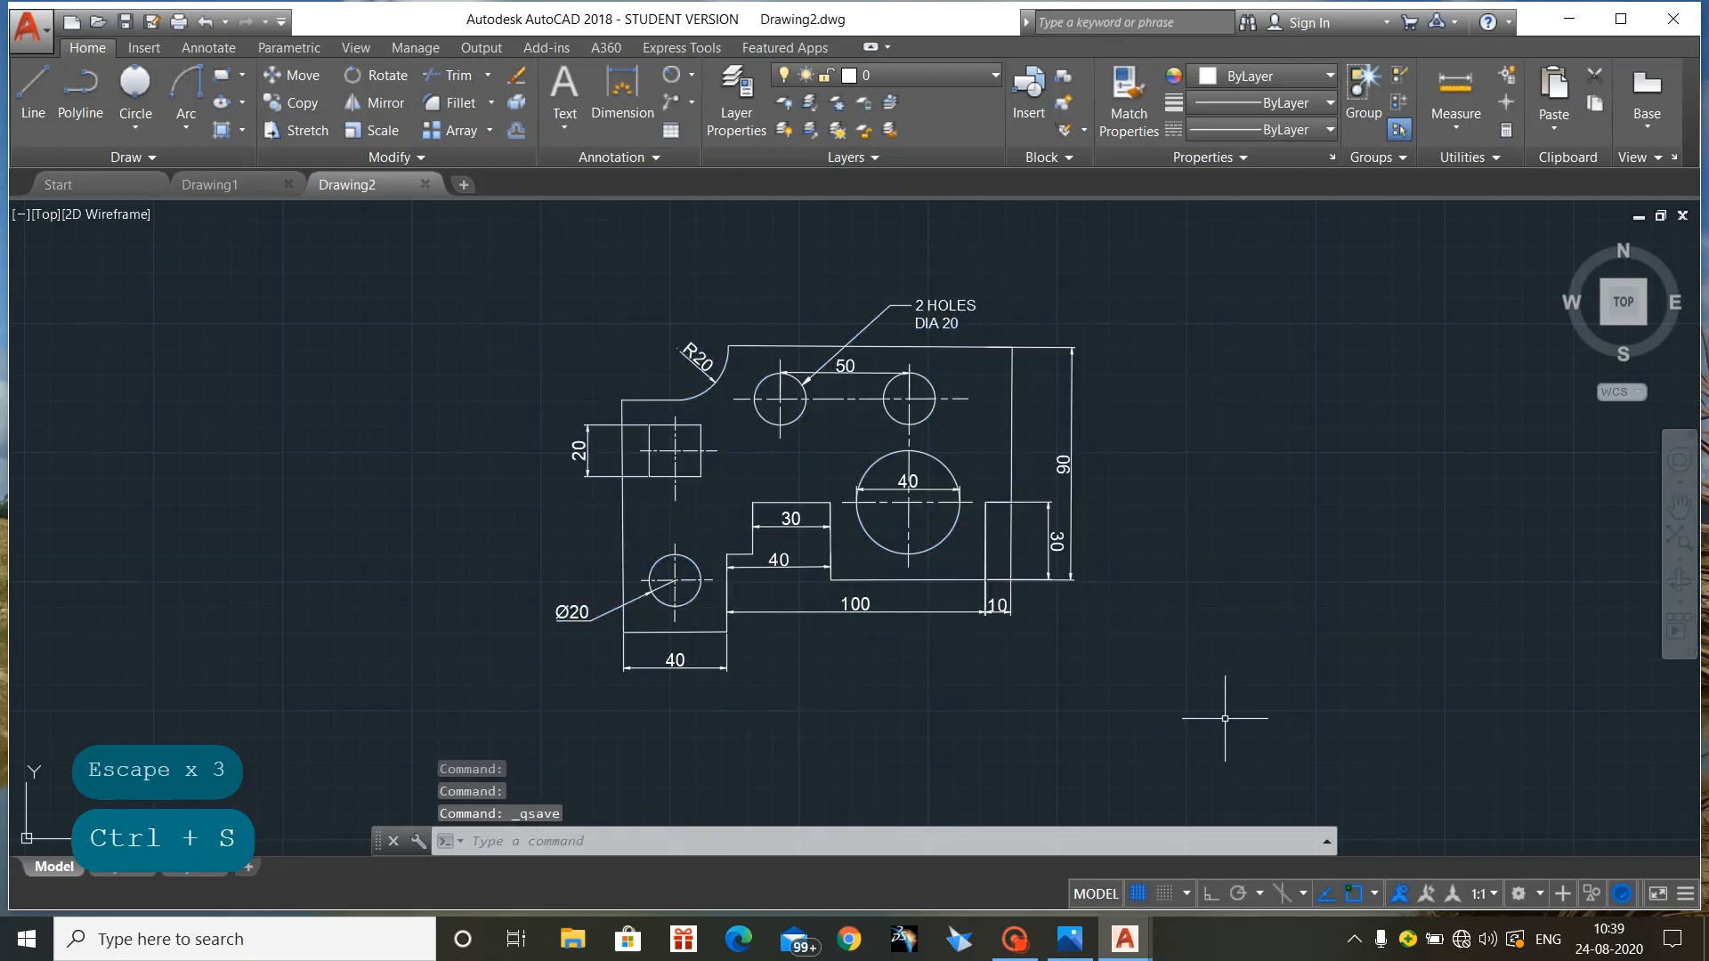
{"action": "left_click", "coordinate": [1015, 939]}
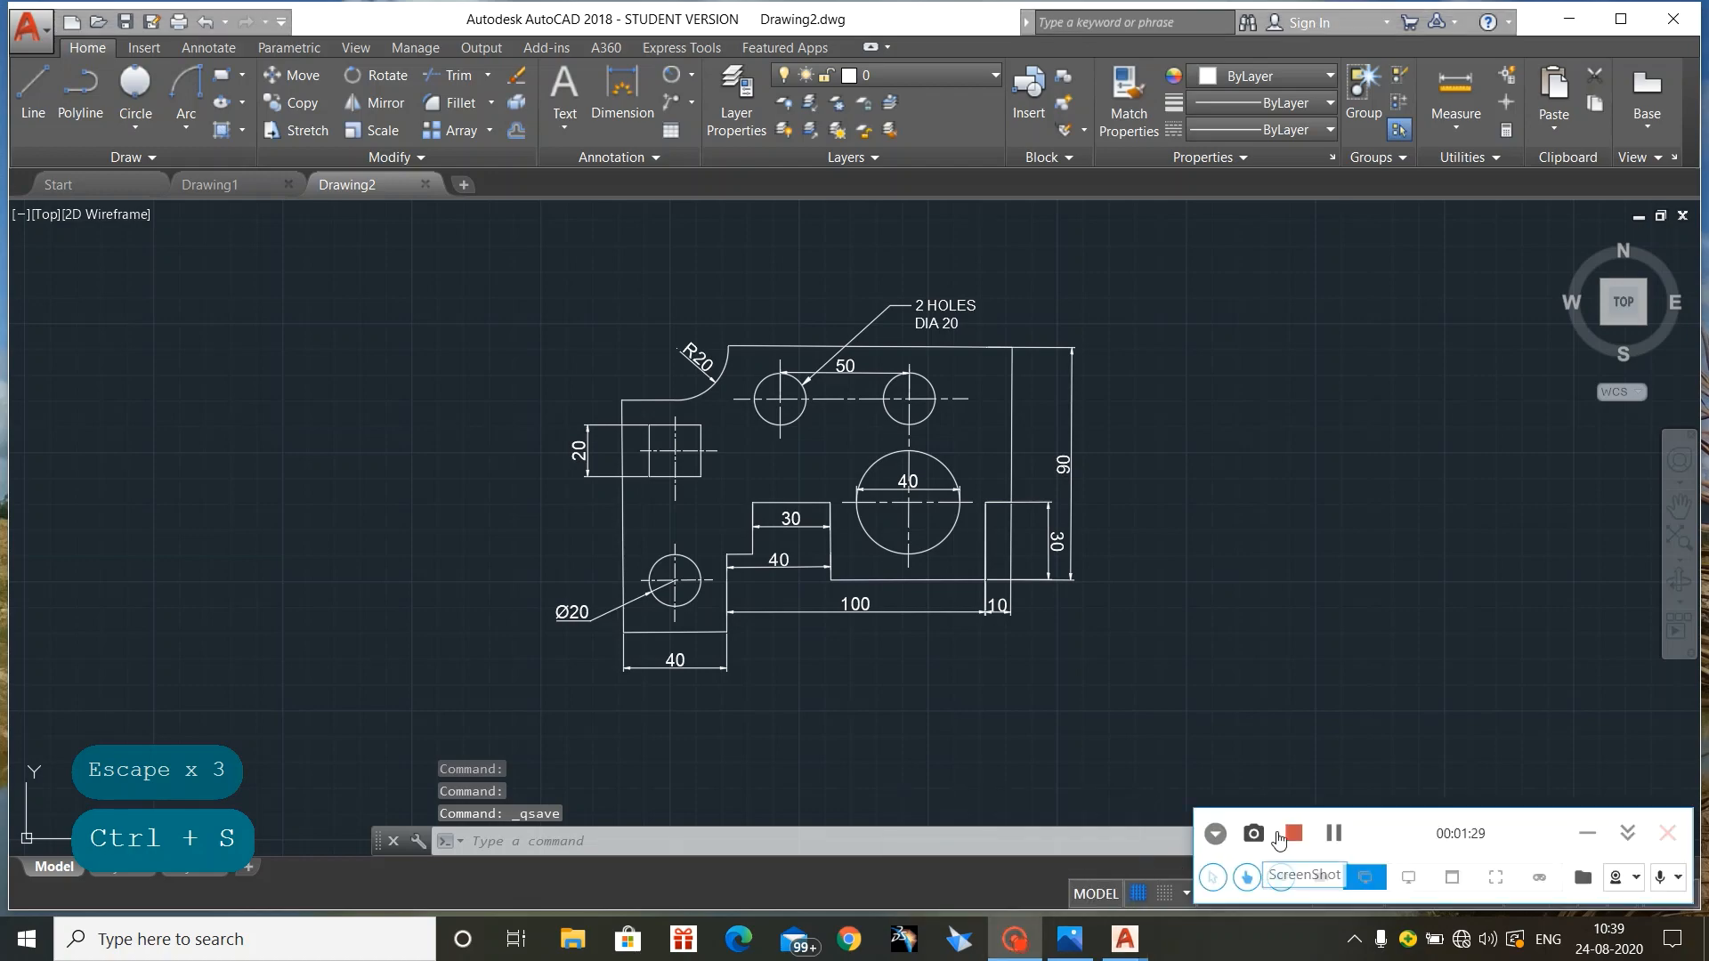